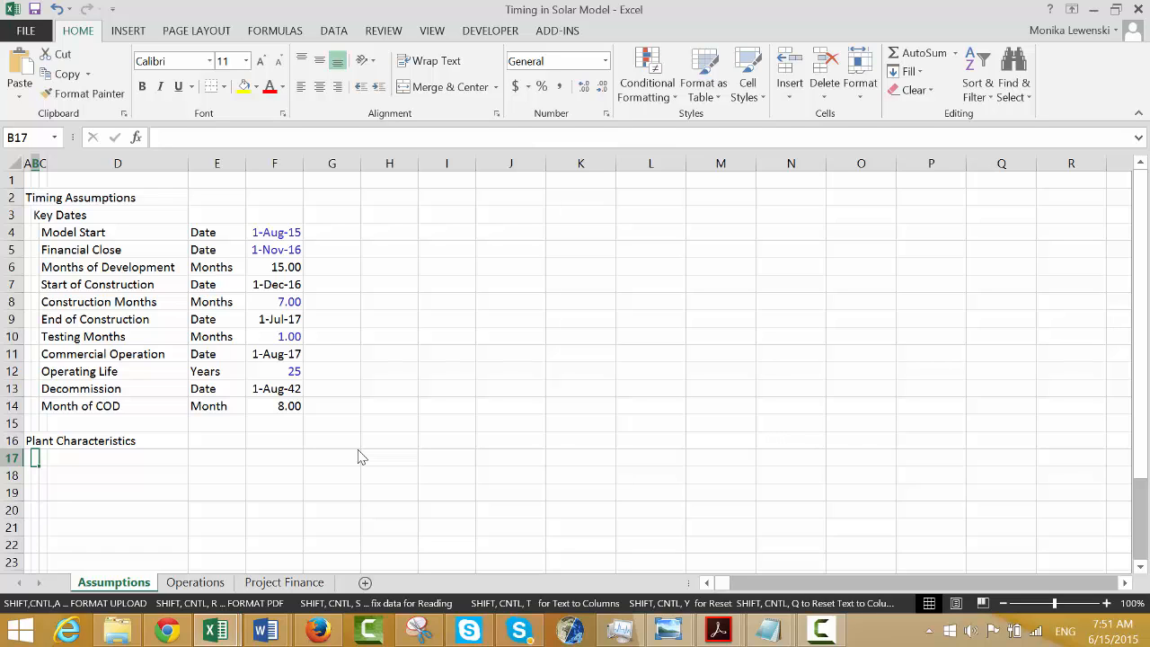
Enter the label "Plant Capacity" in cell B17 under the Plant Characteristics heading.
type("Plant")
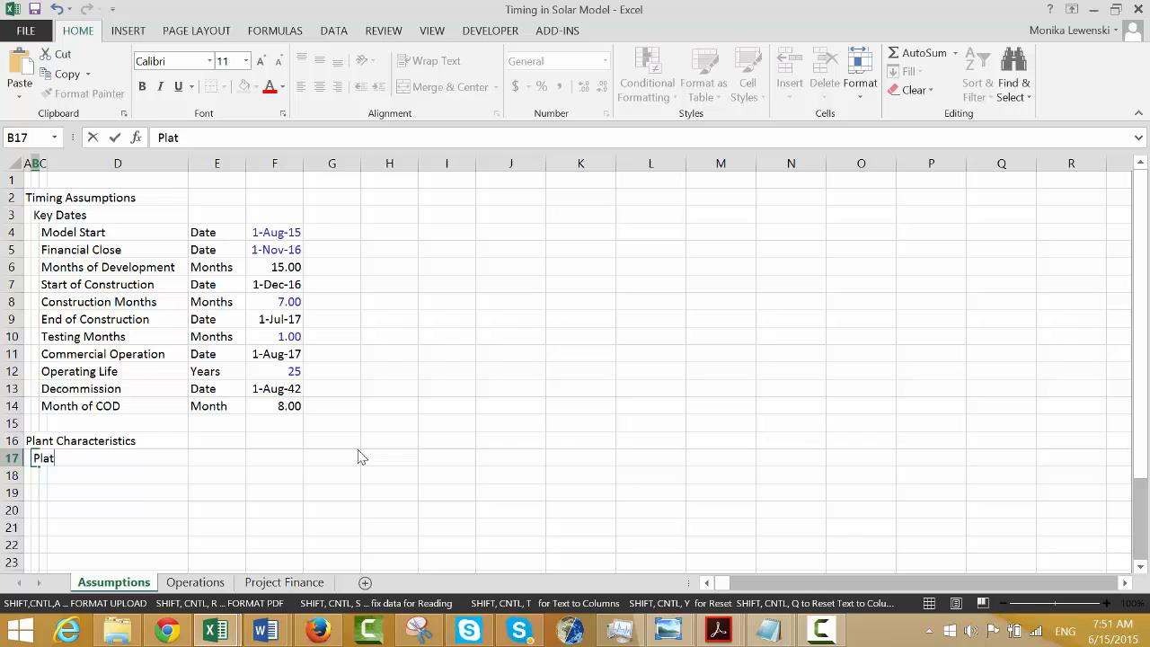
key("BackSpace")
key("BackSpace")
type("nt Capacity")
key("Return")
Give Plant Capacity the unit MW in E17 and the value 50 in F17.
key("Up")
key("Right")
key("Right")
key("Right")
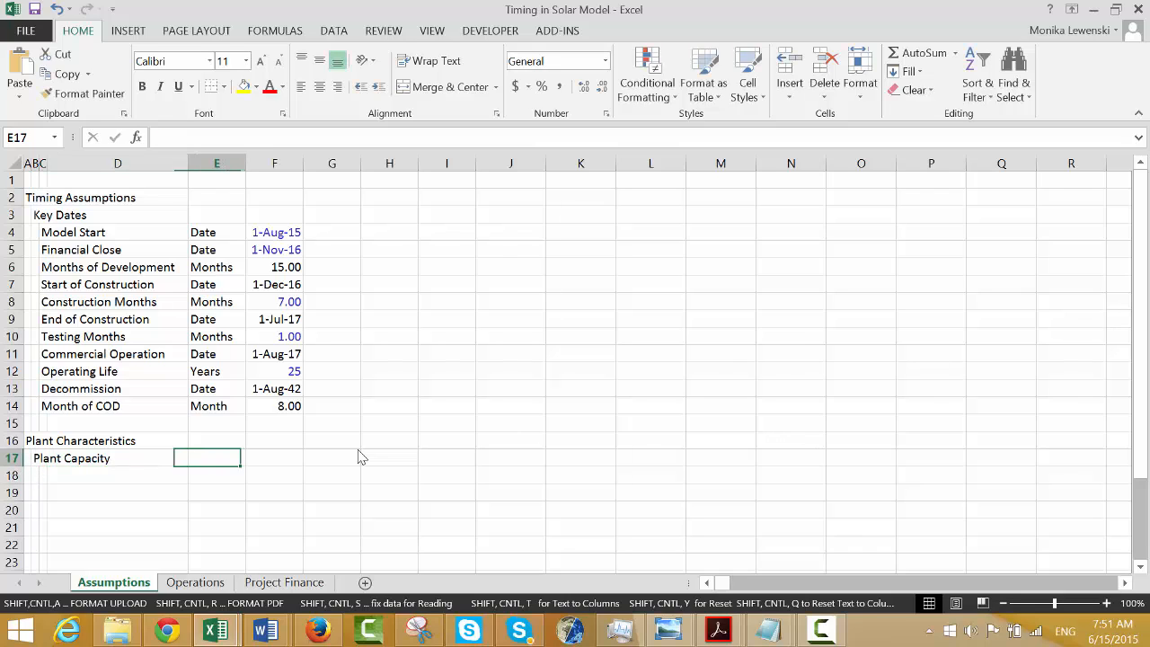
type("MW")
key("Return")
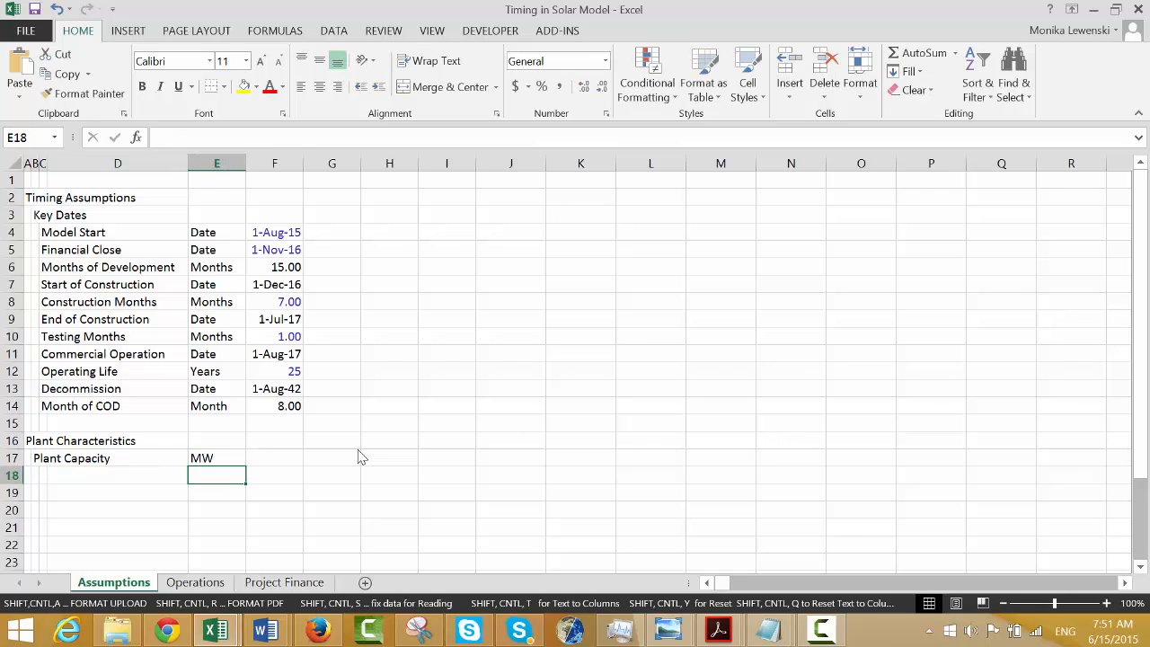
key("Up")
key("Right")
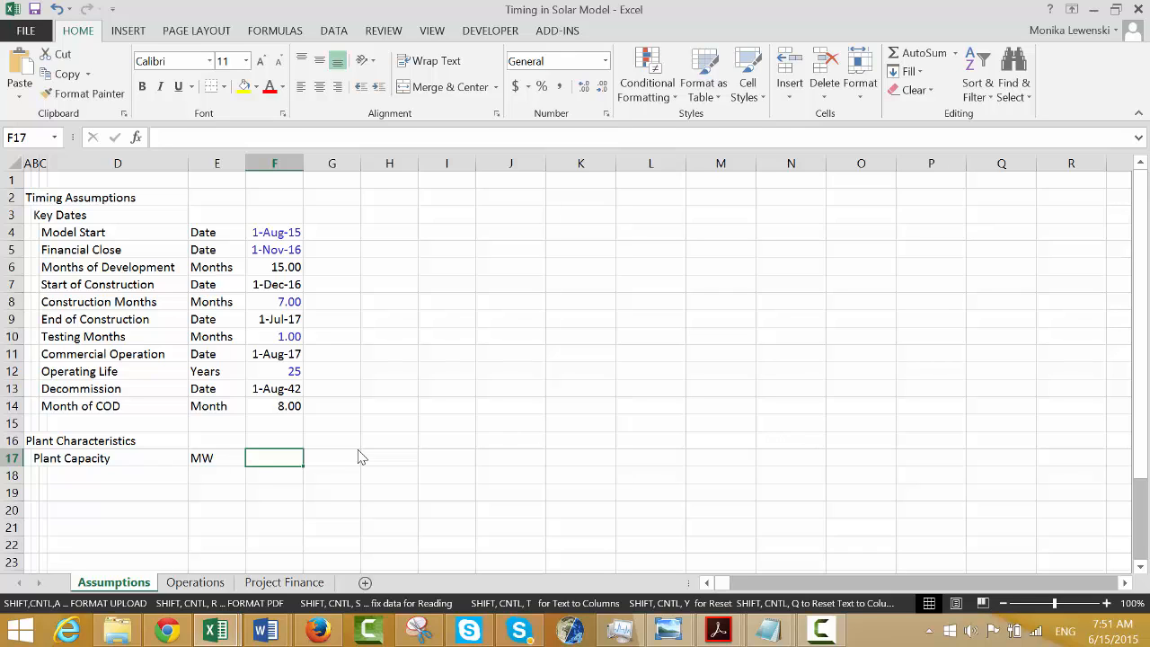
type("50")
key("Return")
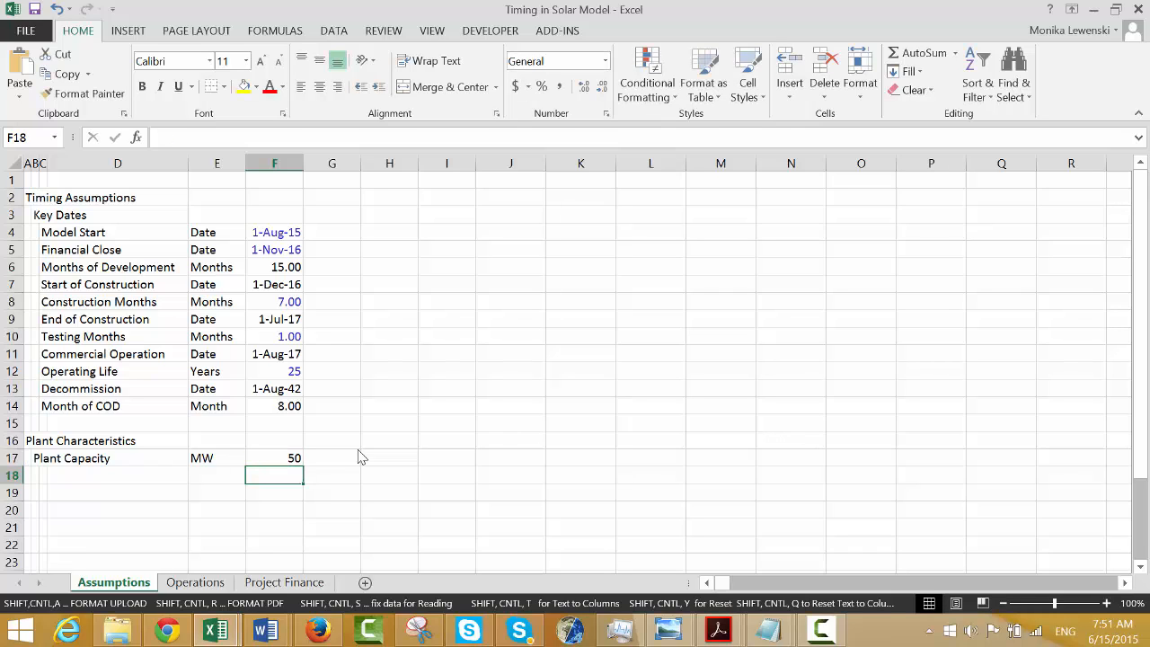
Add the heading "Degradation" in B19 and the row label "Period" in C20 beneath it.
key("Left")
key("Left")
key("Left")
key("Left")
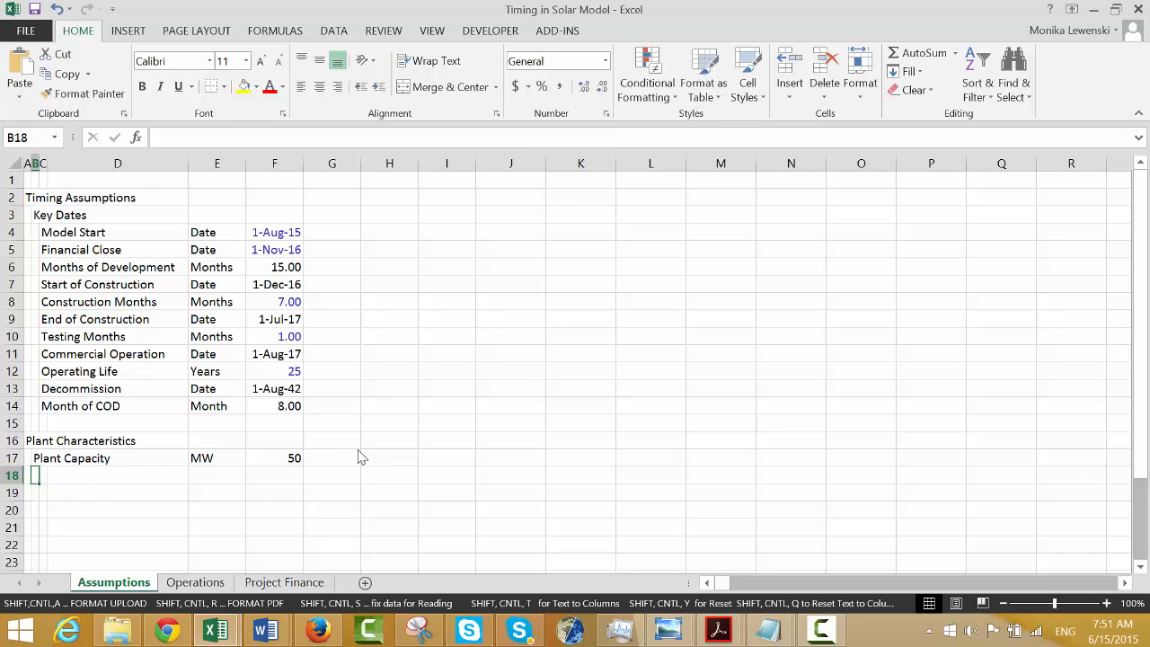
key("Down")
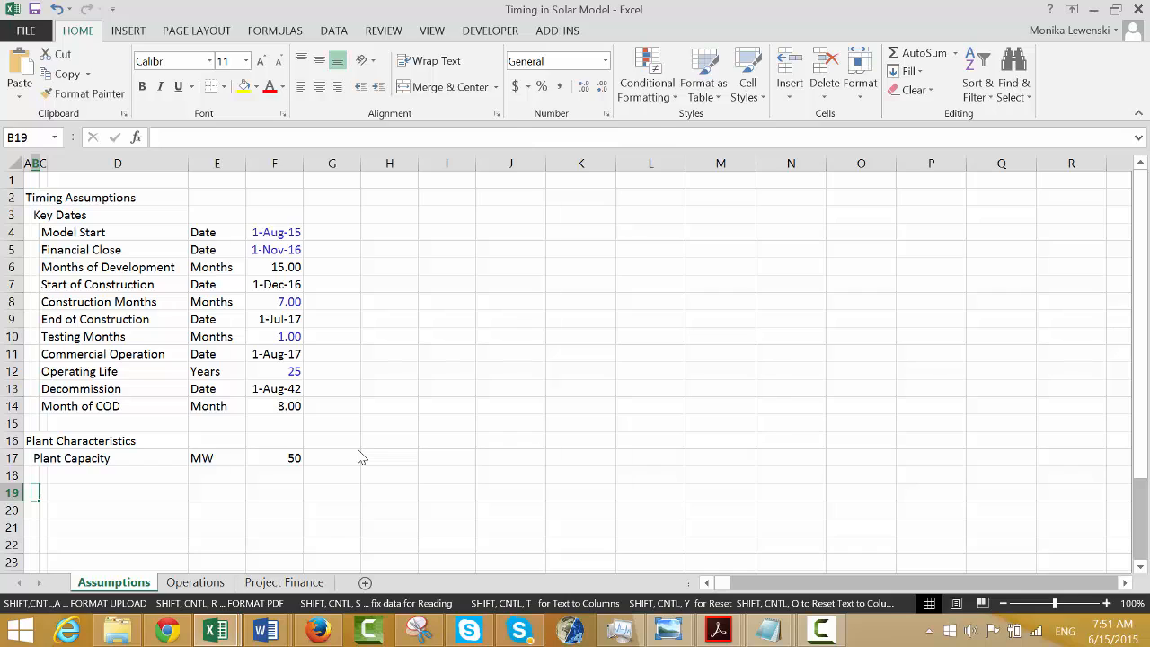
type("Degrada")
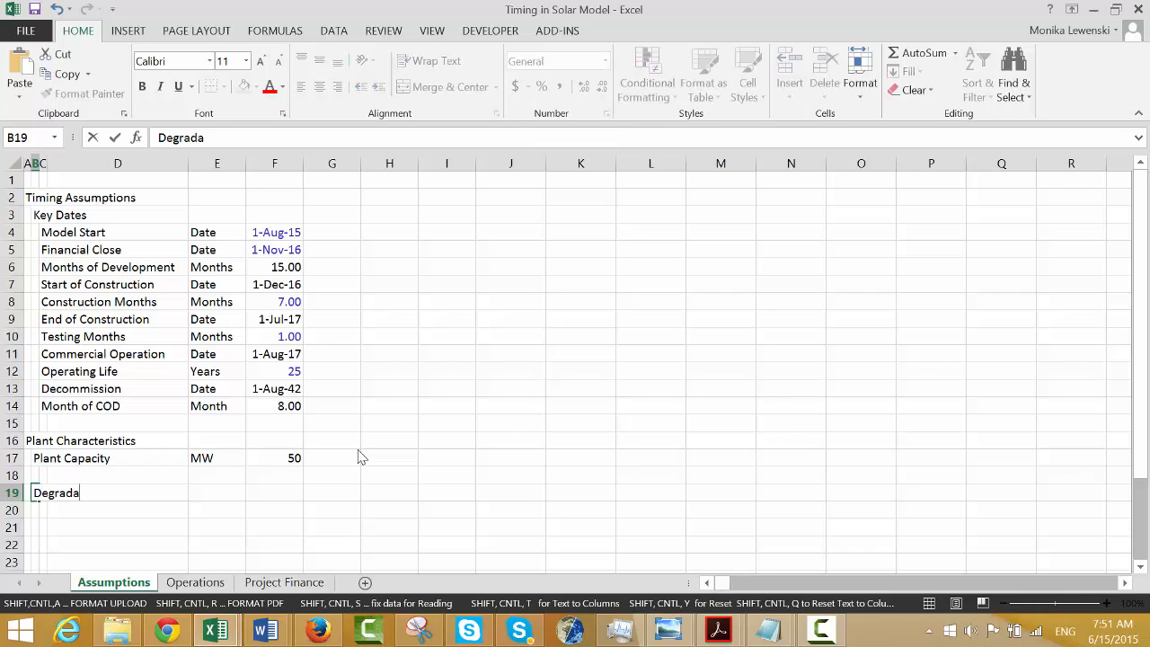
type("tion")
key("Return")
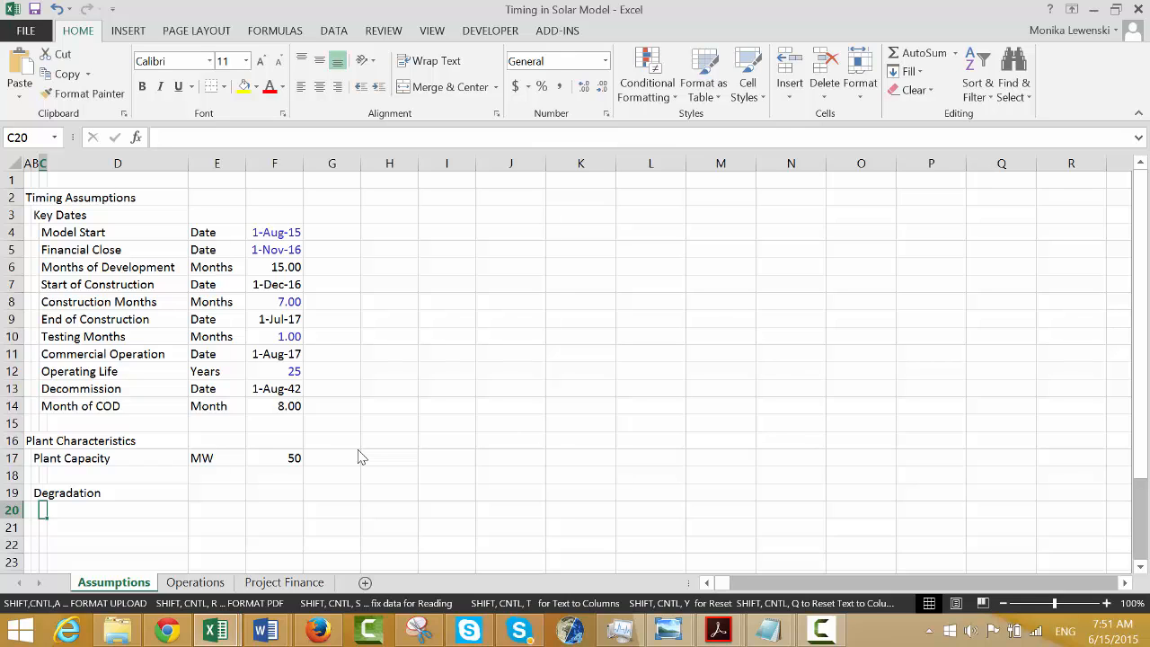
type("Period")
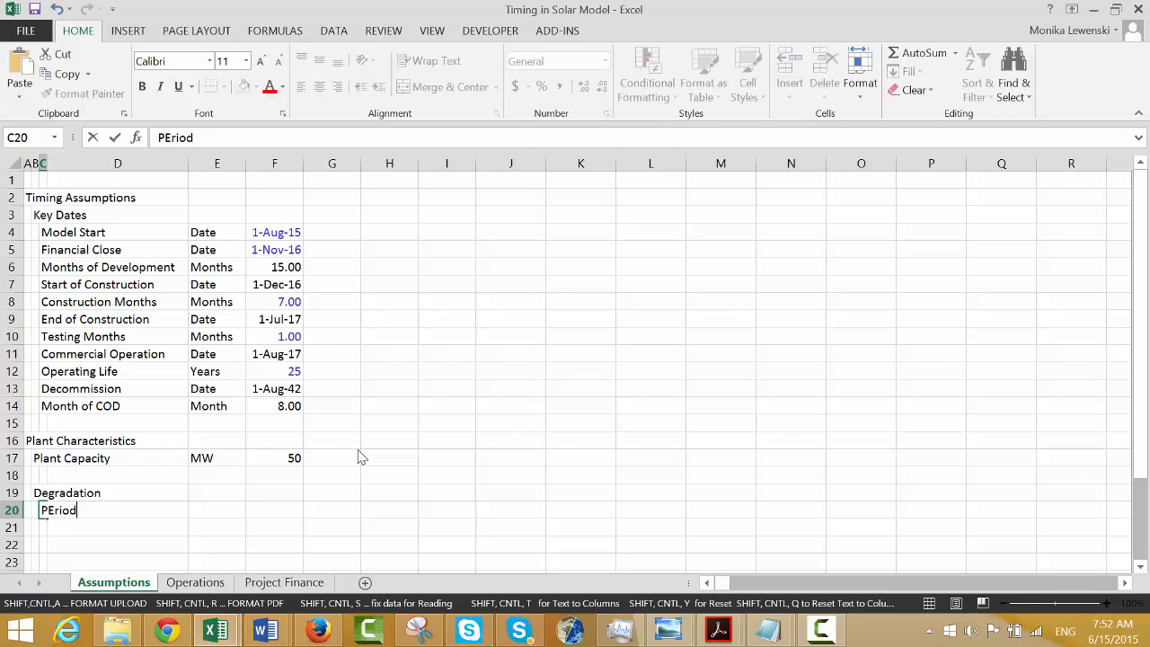
key("Return")
Link the first degradation period in F20 to the Commercial Operation date with =F11.
key("Up")
key("Right")
key("Right")
key("Up")
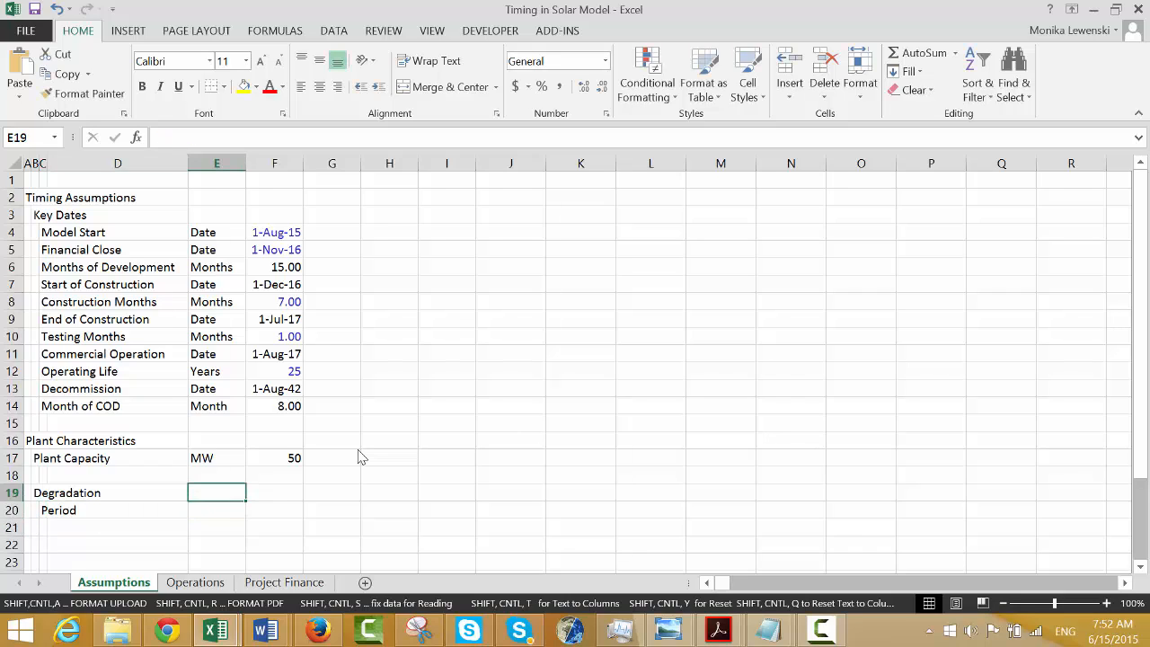
key("Down")
key("Left")
key("Left")
key("Right")
key("Right")
key("Right")
key("Left")
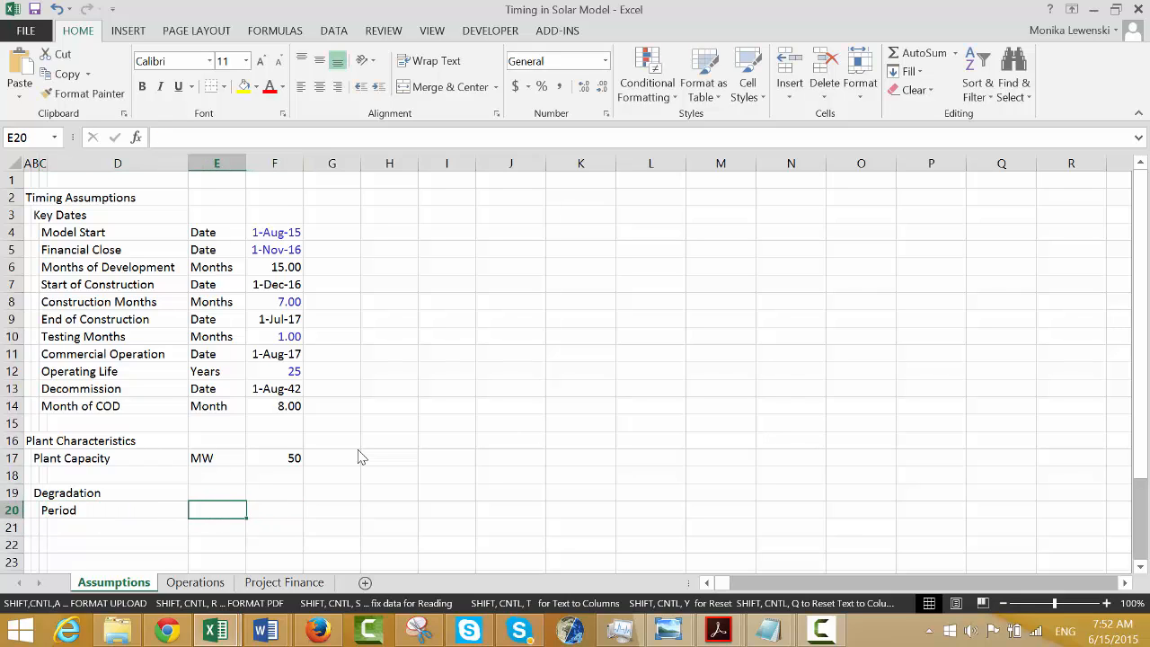
key("Right")
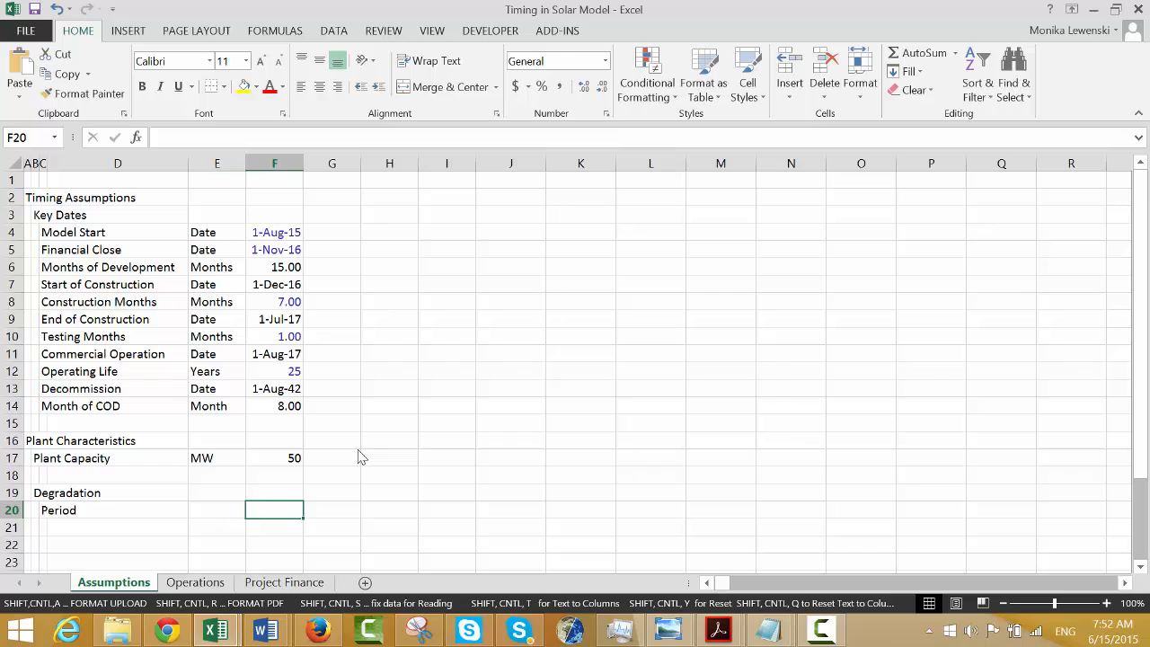
type("=")
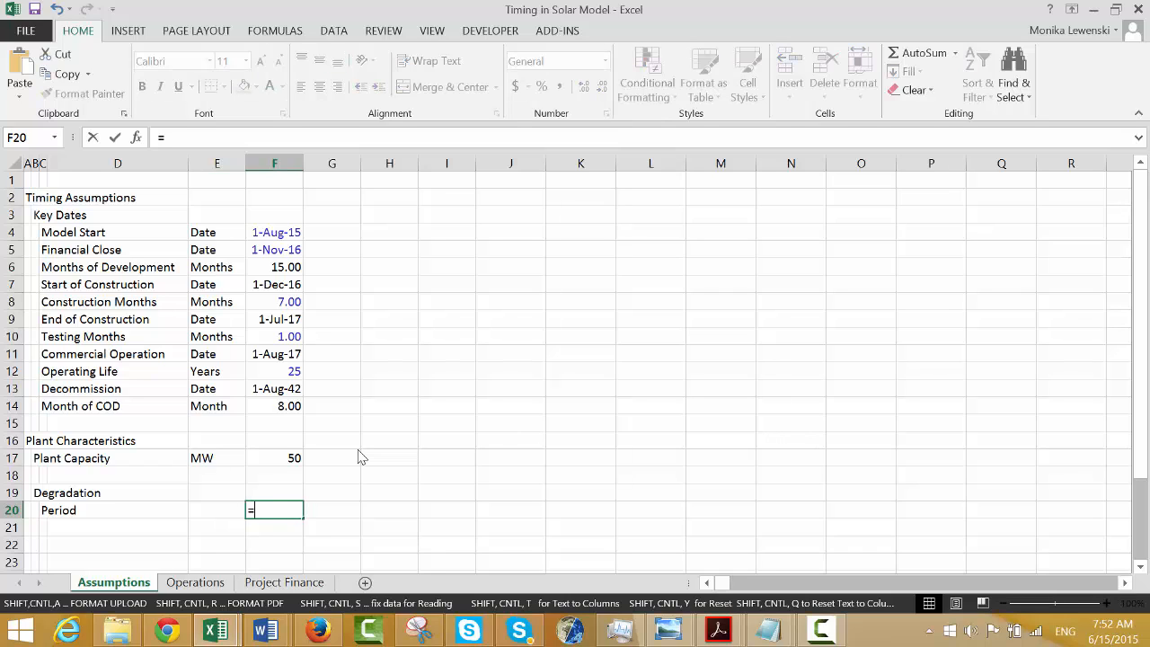
key("Up")
key("Up")
key("Up")
key("Up")
key("Up")
key("Up")
key("Up")
key("Up")
key("Up")
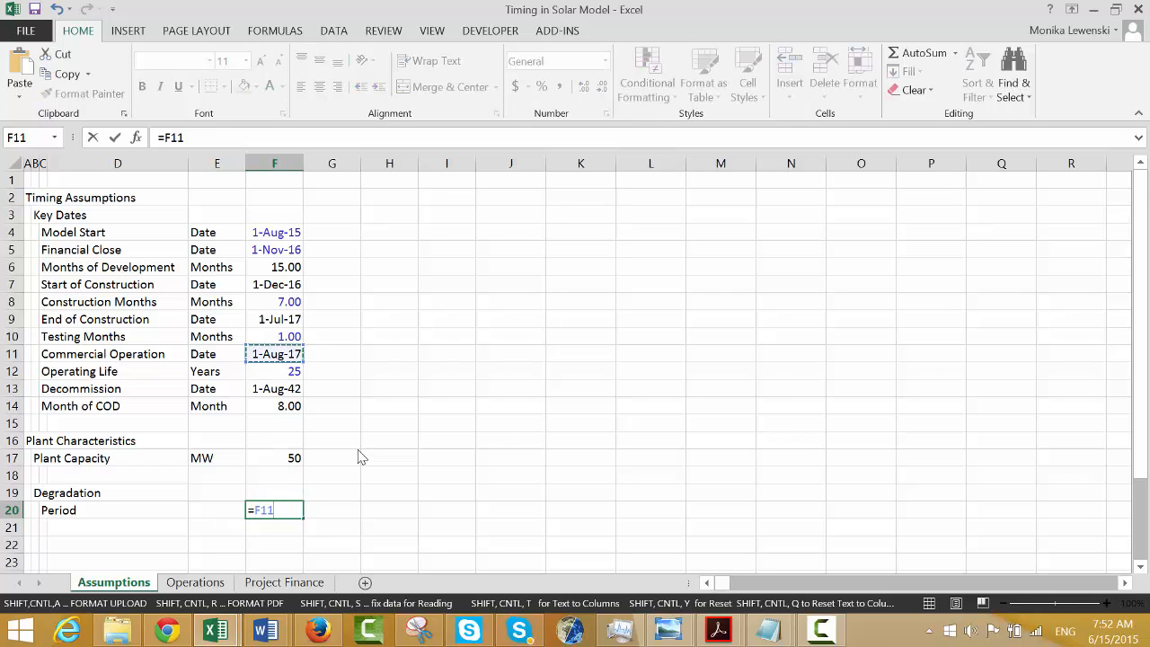
key("Return")
Calculate the second period date in G20 with =EDATE(F20,12) and format it as a date.
key("Up")
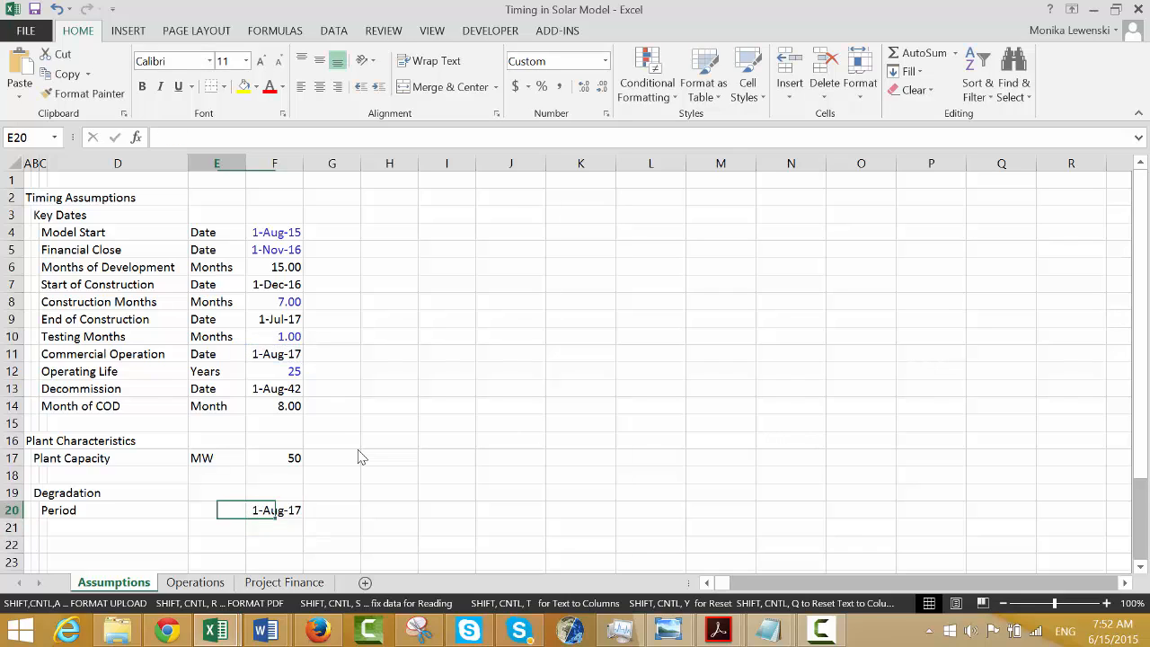
key("Right")
type("=")
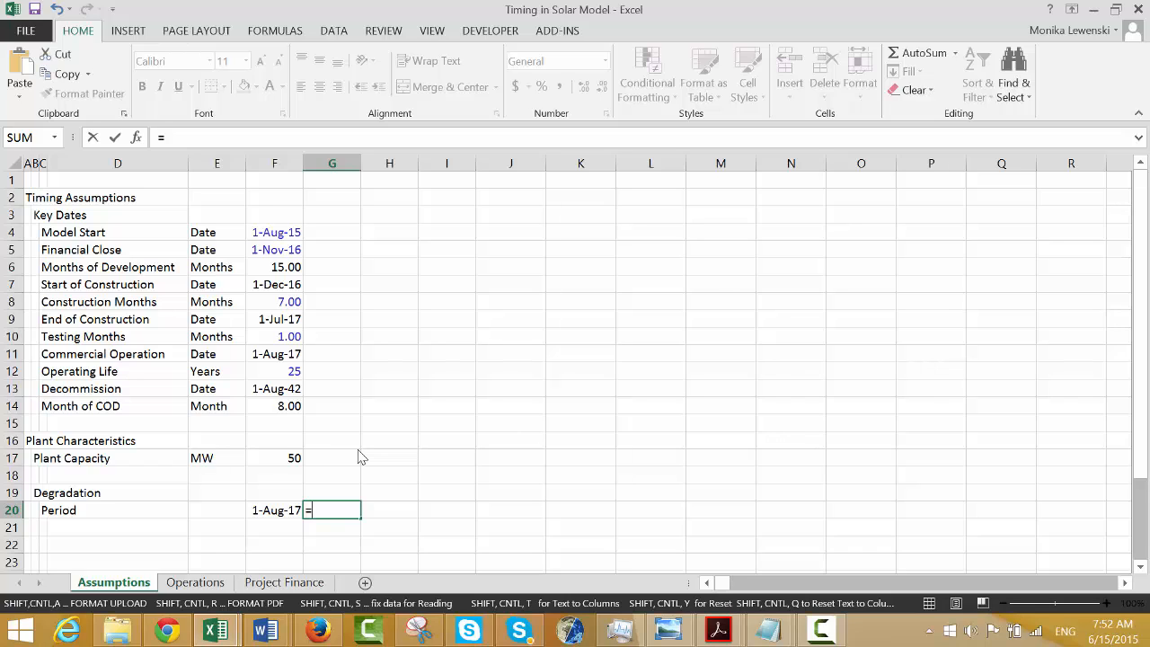
type("ed")
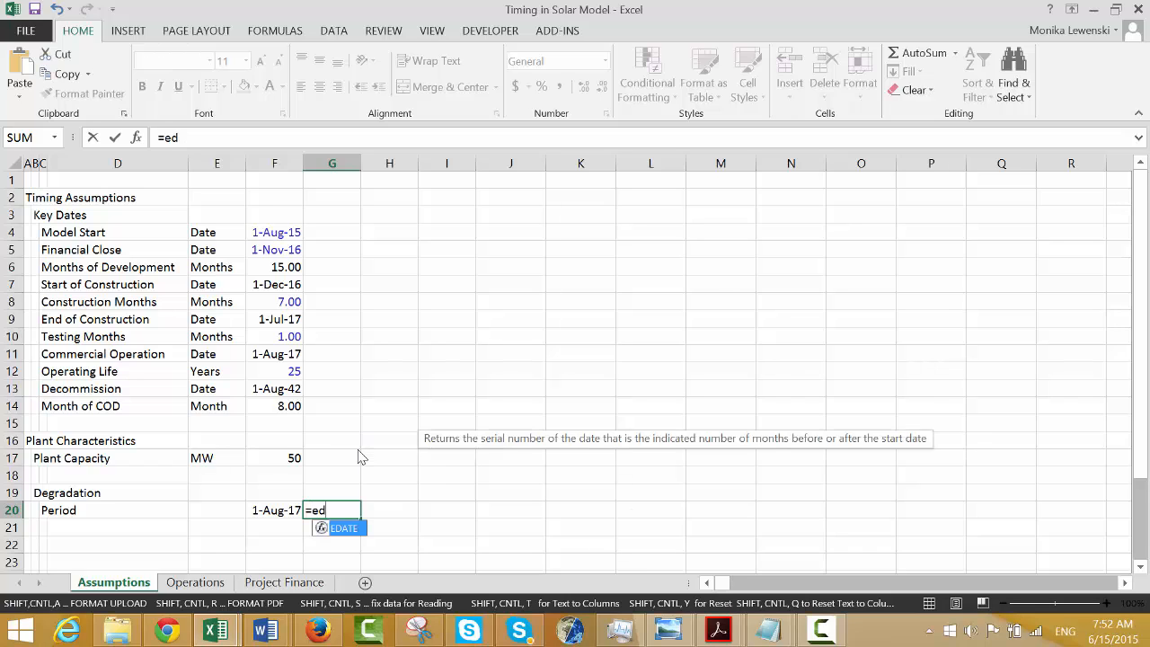
key("Tab")
key("Left")
type(",12")
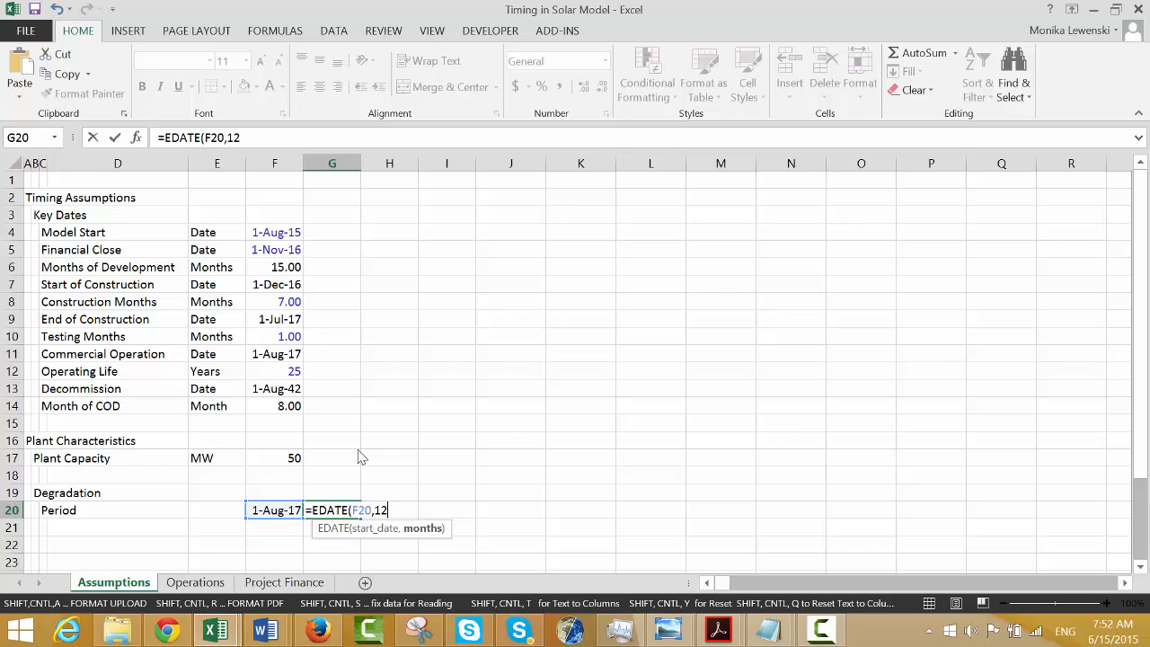
key("ctrl+Return")
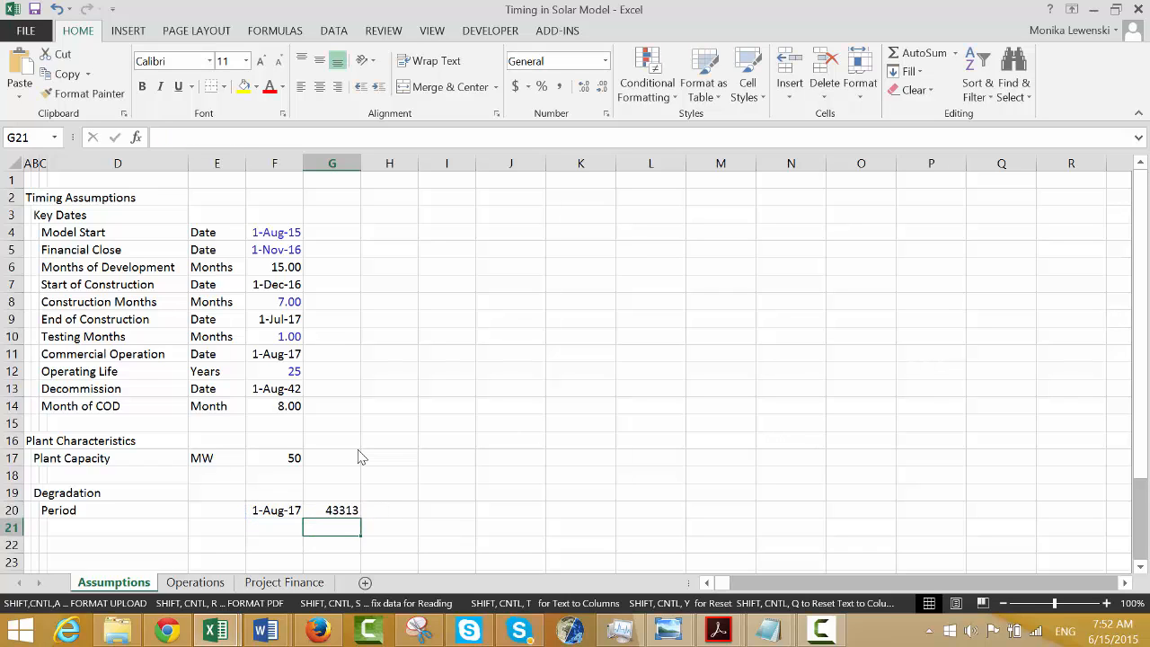
key("ctrl+shift+3")
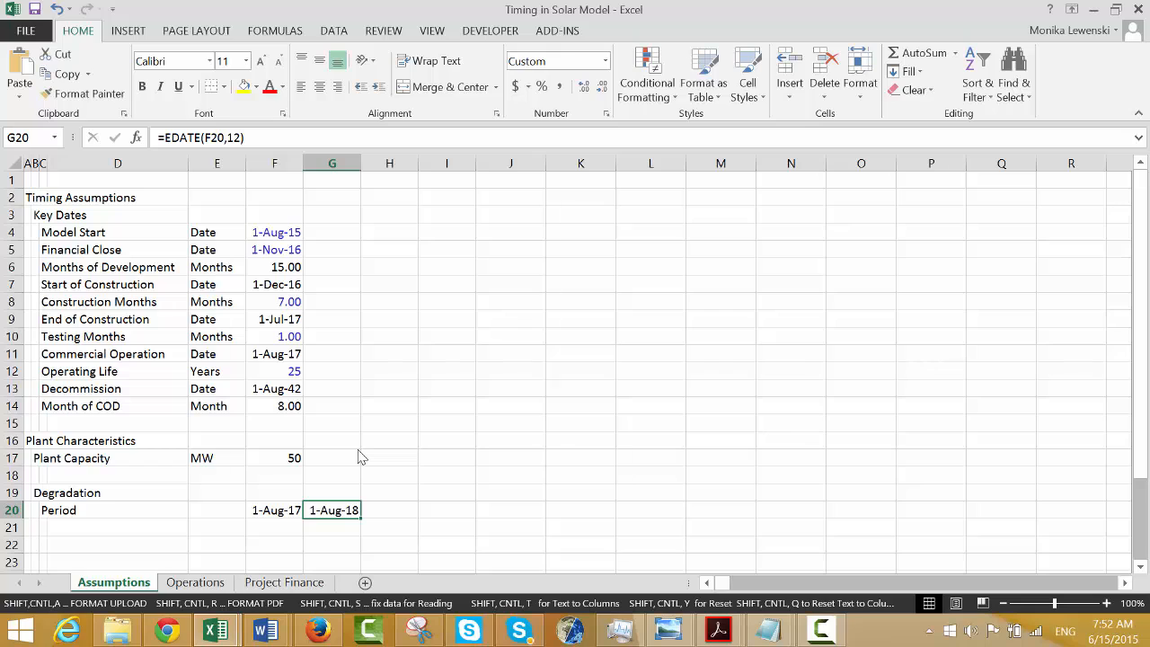
Enter a degradation rate of .4% in G21 below the second period date.
key("Left")
key("Down")
key("Left")
key("Left")
key("Left")
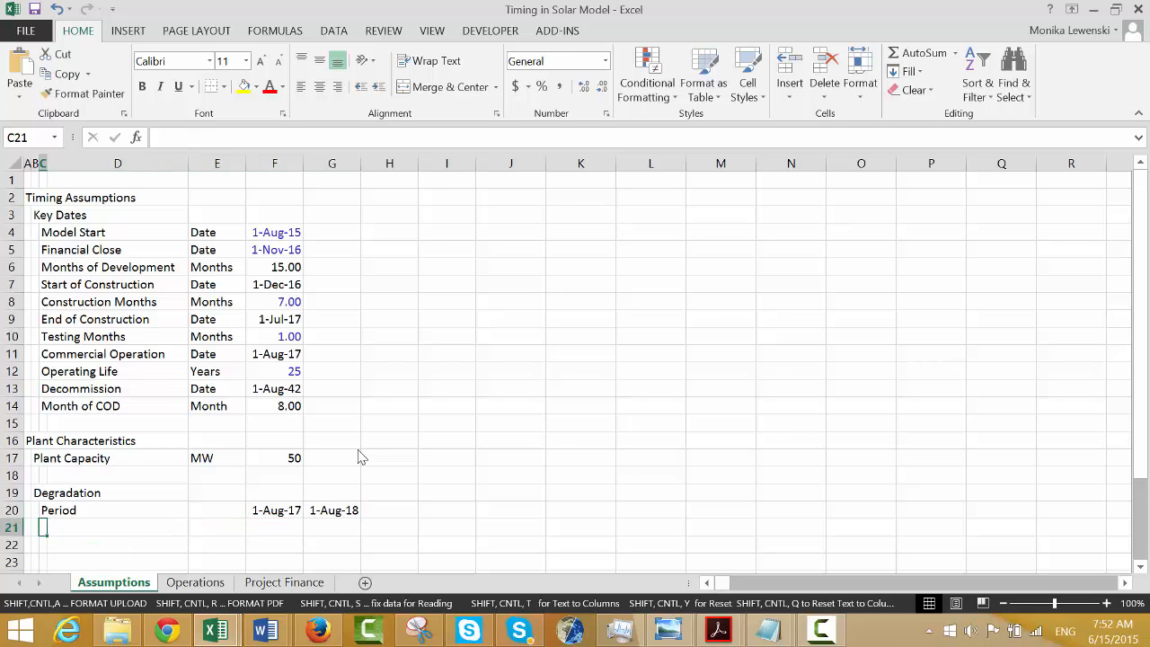
key("Right")
key("Right")
key("Right")
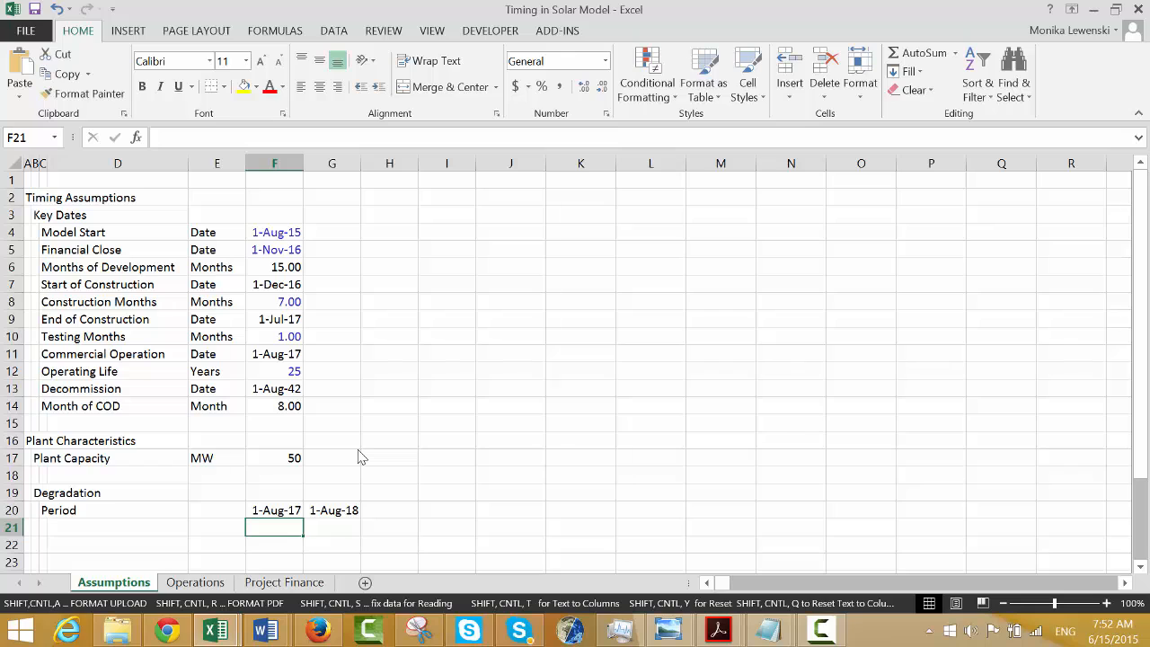
key("Right")
type(".")
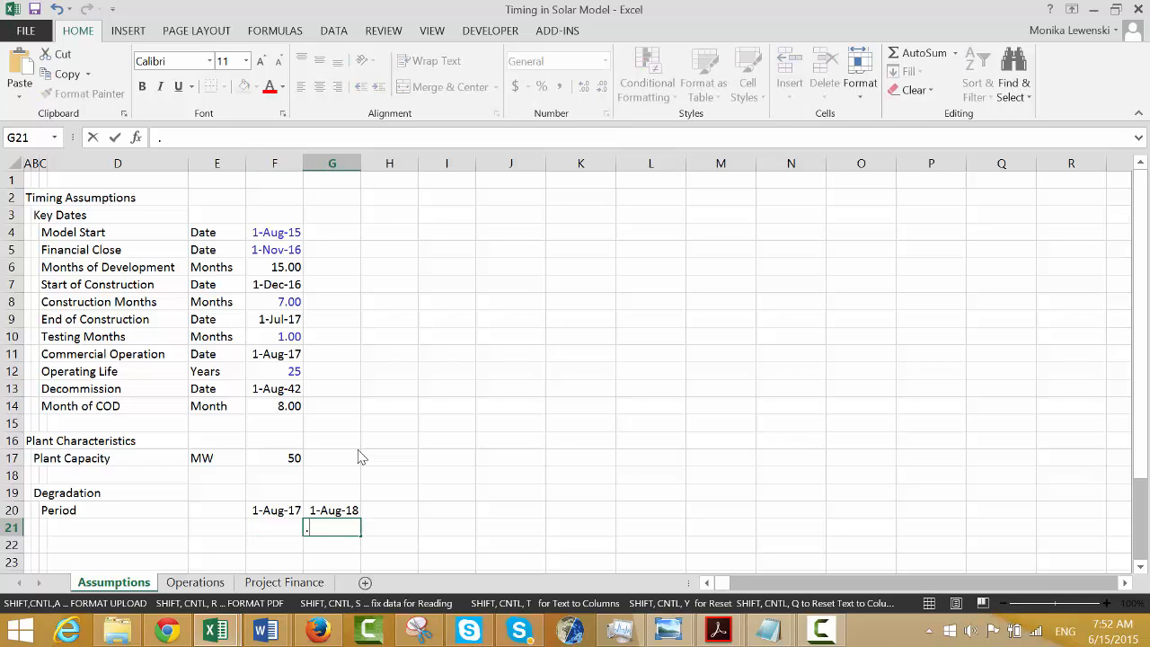
type("4%")
key("Return")
Label row 21 "Degradation per Year" in cell C21.
key("Up")
key("Left")
key("Left")
key("Left")
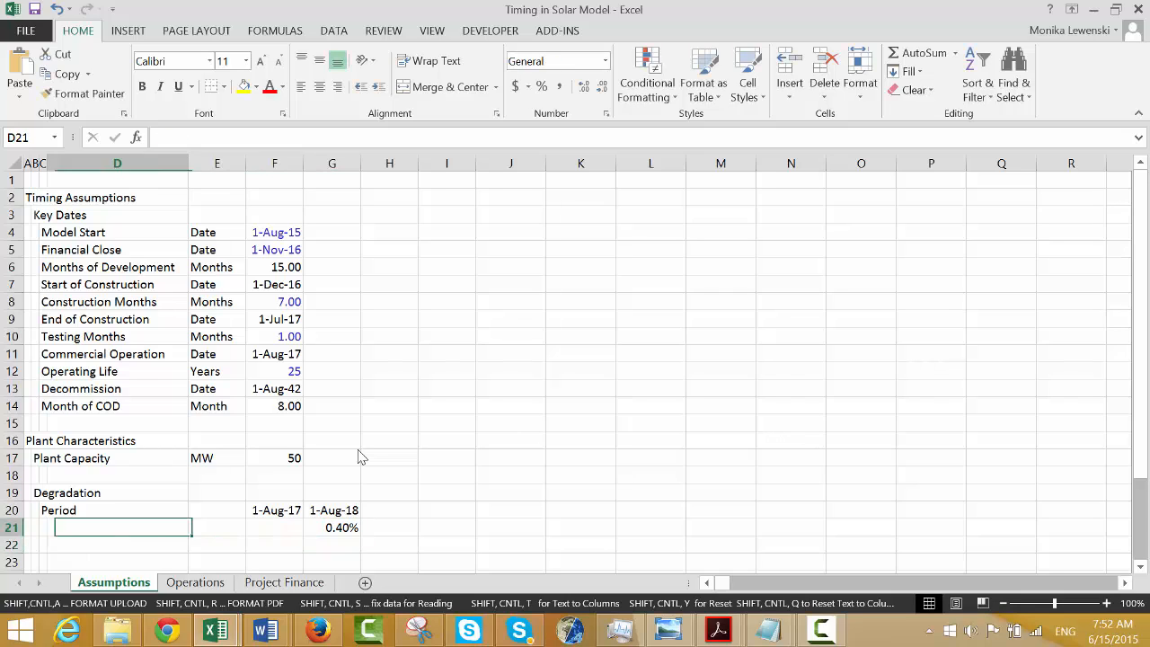
key("Left")
type("Degr")
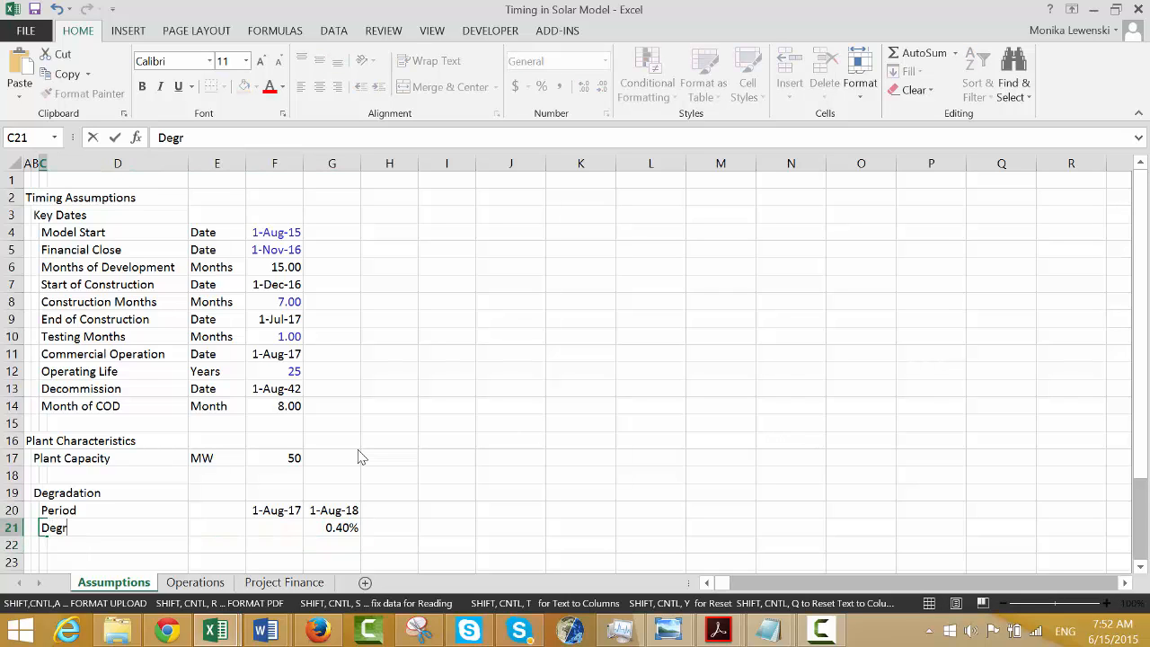
type("adato")
key("BackSpace")
type("ion per ")
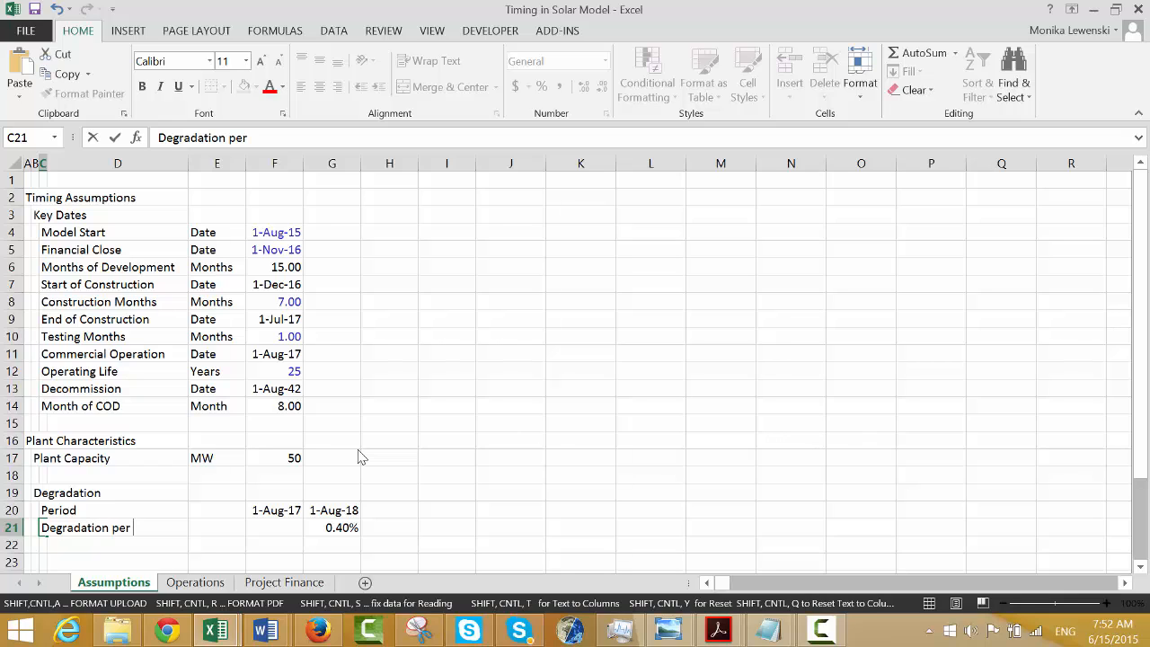
type("Yer")
key("BackSpace")
key("BackSpace")
type("ar")
key("Return")
Enter a first-period degradation rate of 1.2% in F21.
key("Up")
key("Right")
key("Right")
key("Right")
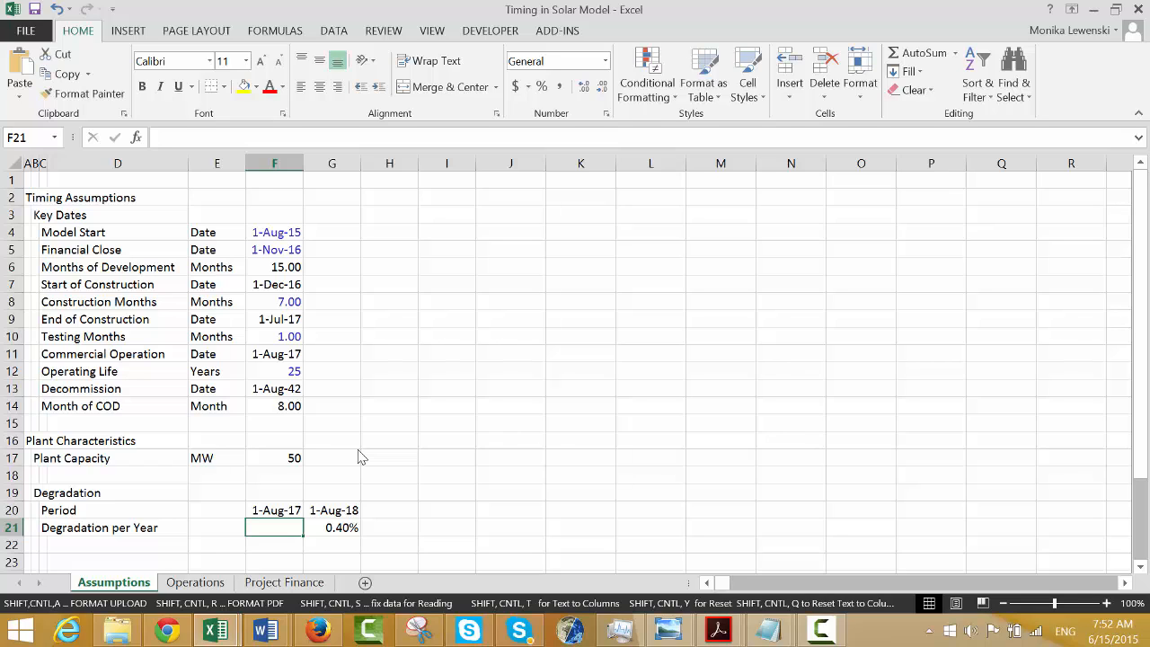
type("1.2%")
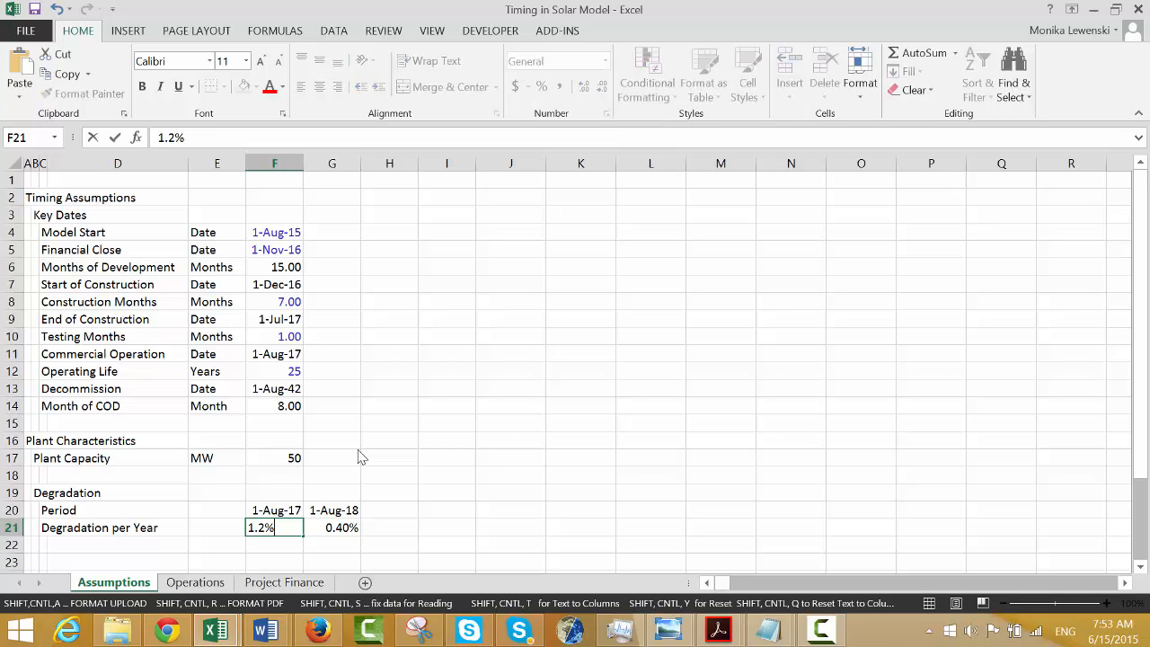
key("ctrl+Return")
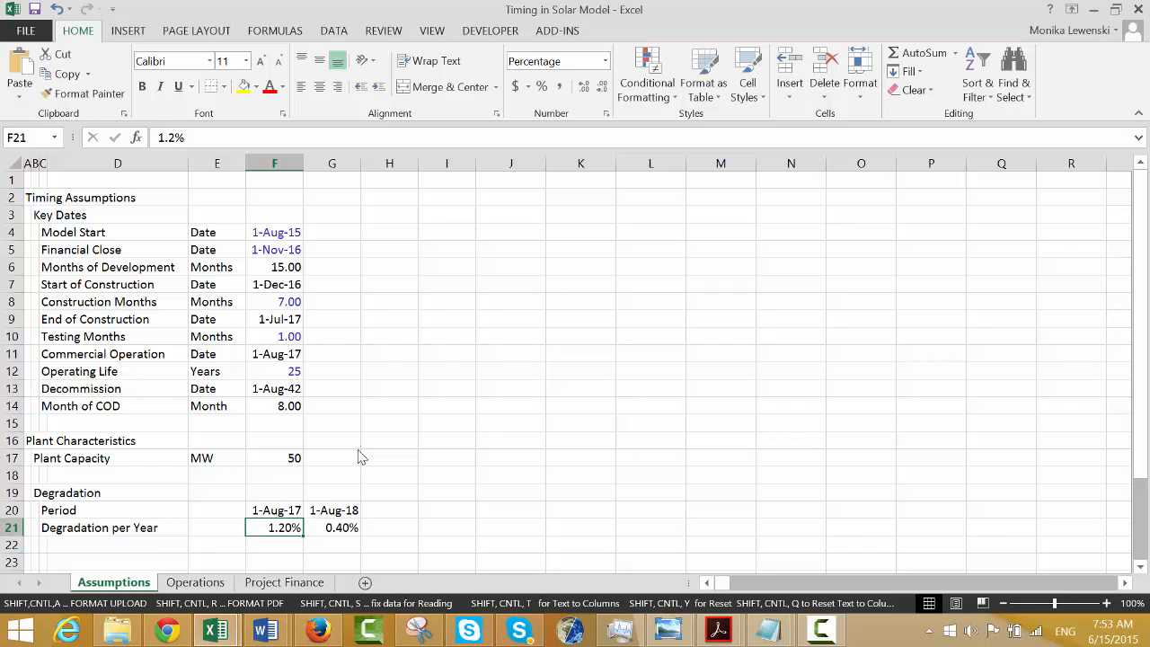
Add the heading "Yield" in B23, leaving one blank row below the degradation section.
key("Right")
key("Left")
key("Down")
key("Down")
key("Down")
key("Down")
key("Down")
key("Up")
key("Up")
key("Up")
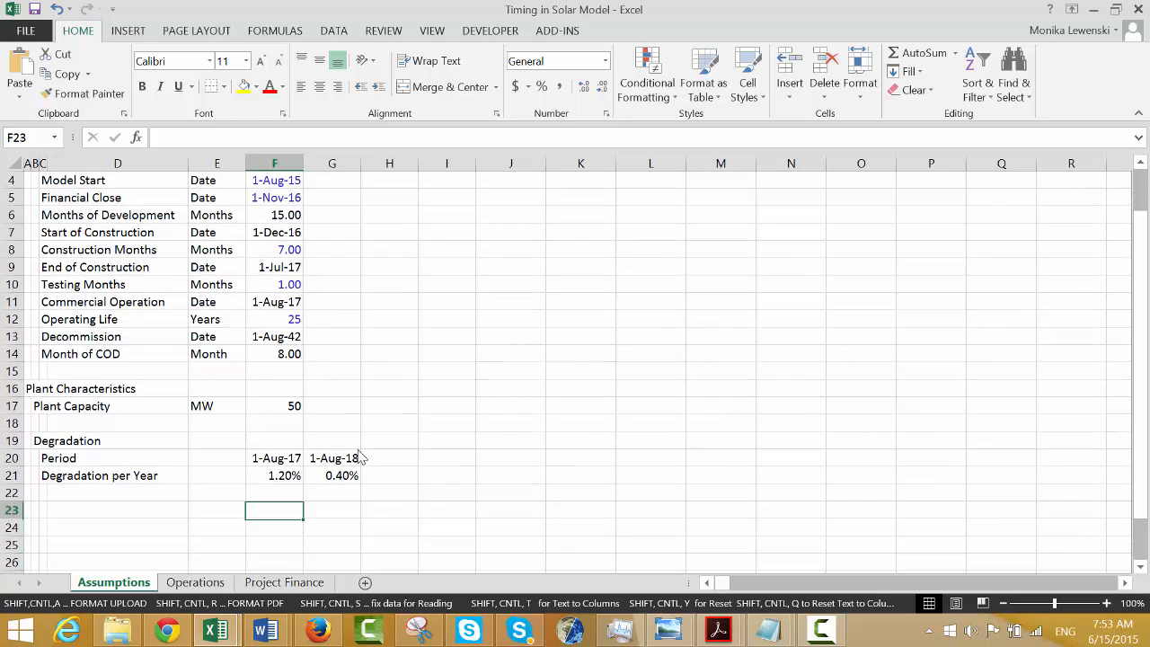
key("Left")
key("Left")
key("Left")
key("Left")
key("Left")
key("Right")
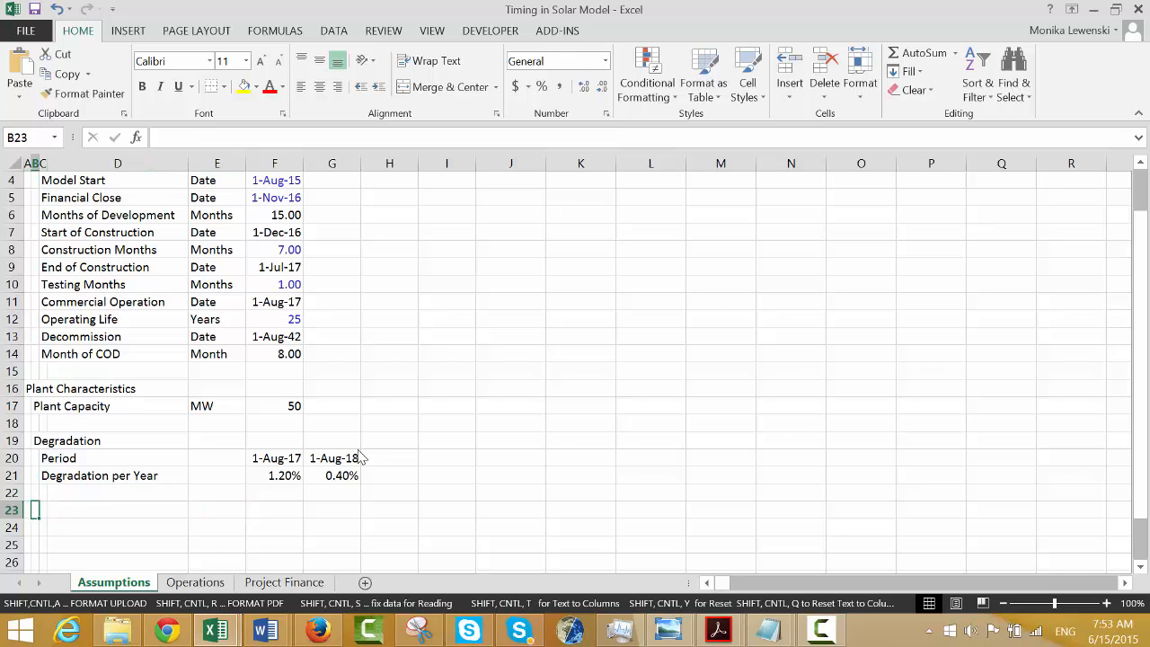
type("Yield")
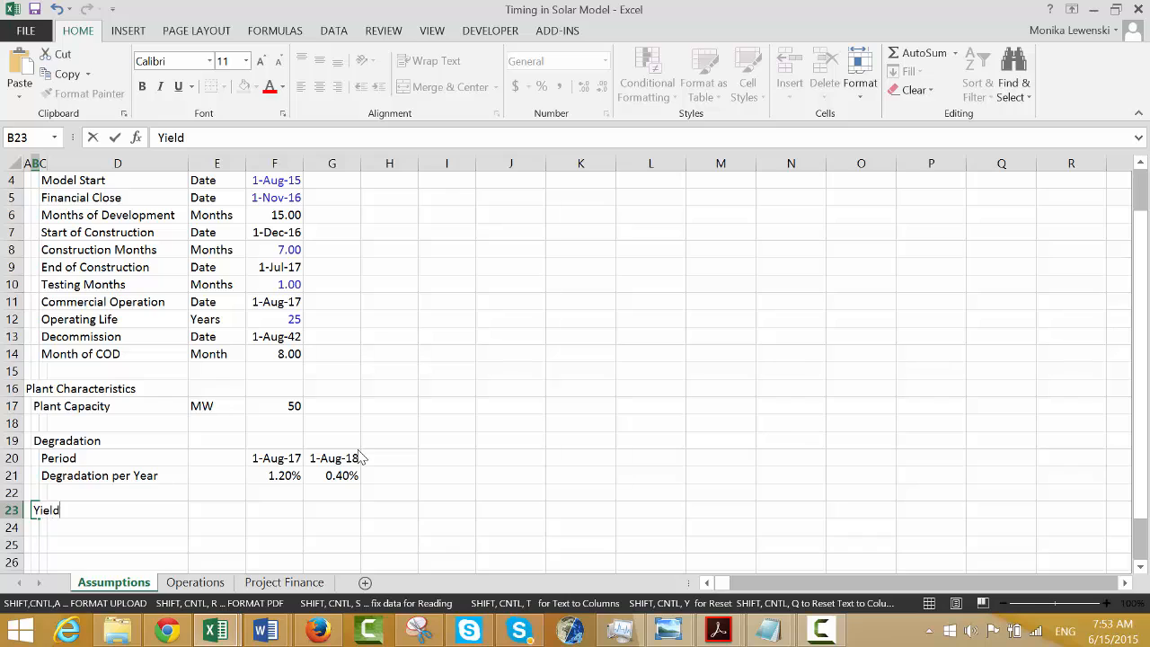
key("Return")
key("Right")
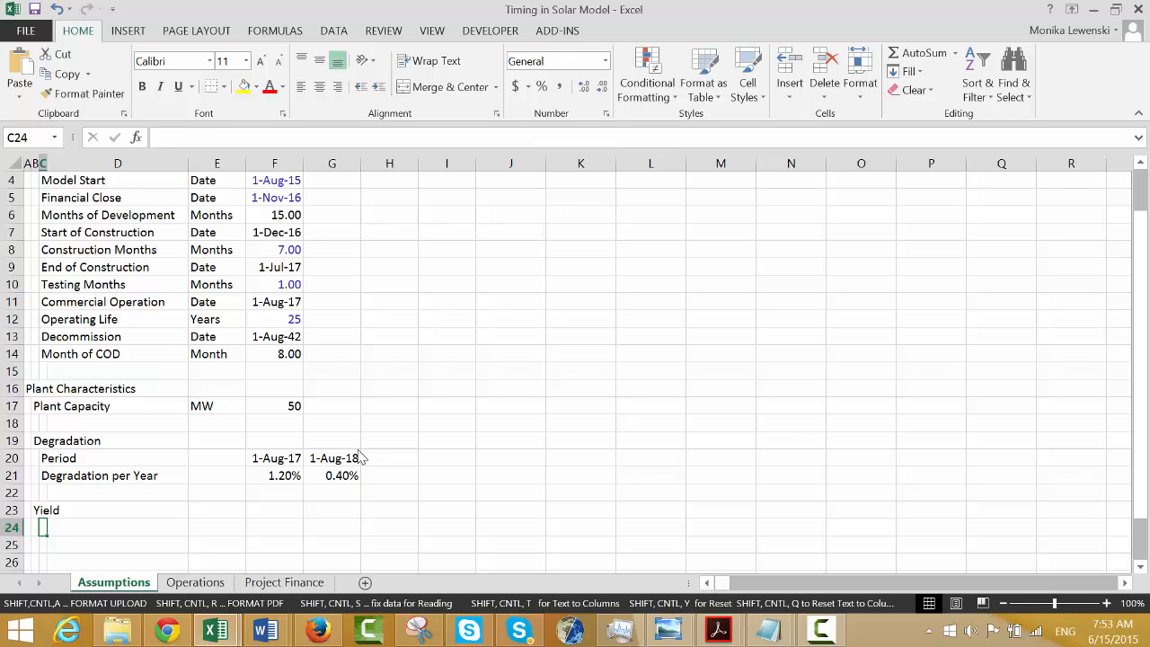
type("Gross")
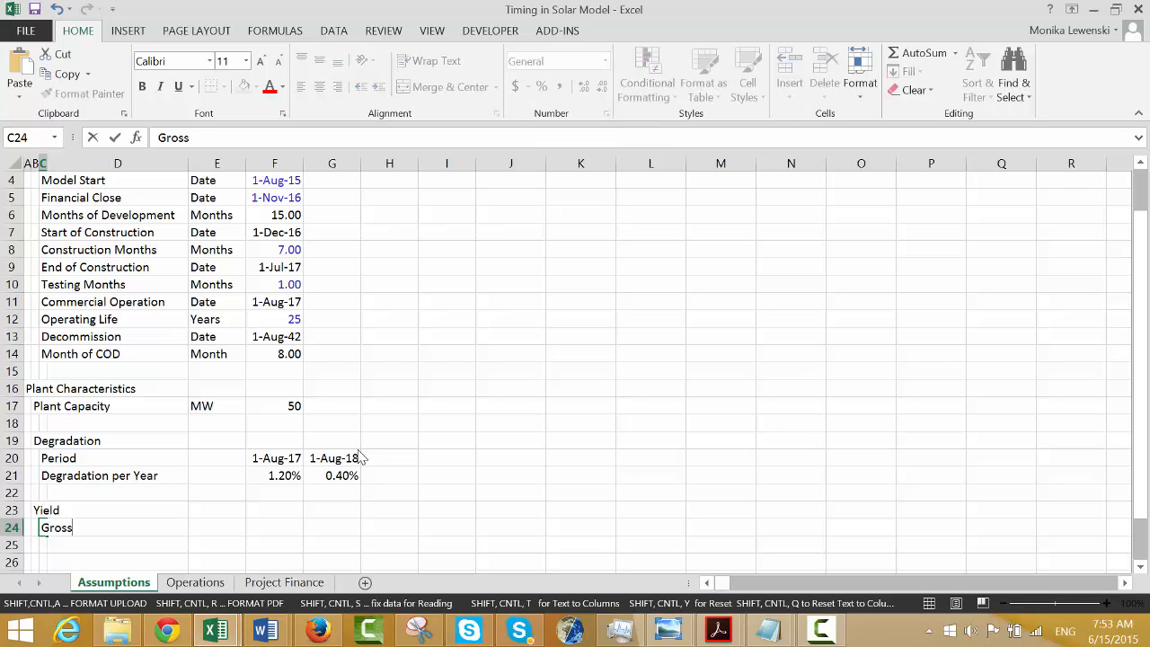
key("Escape")
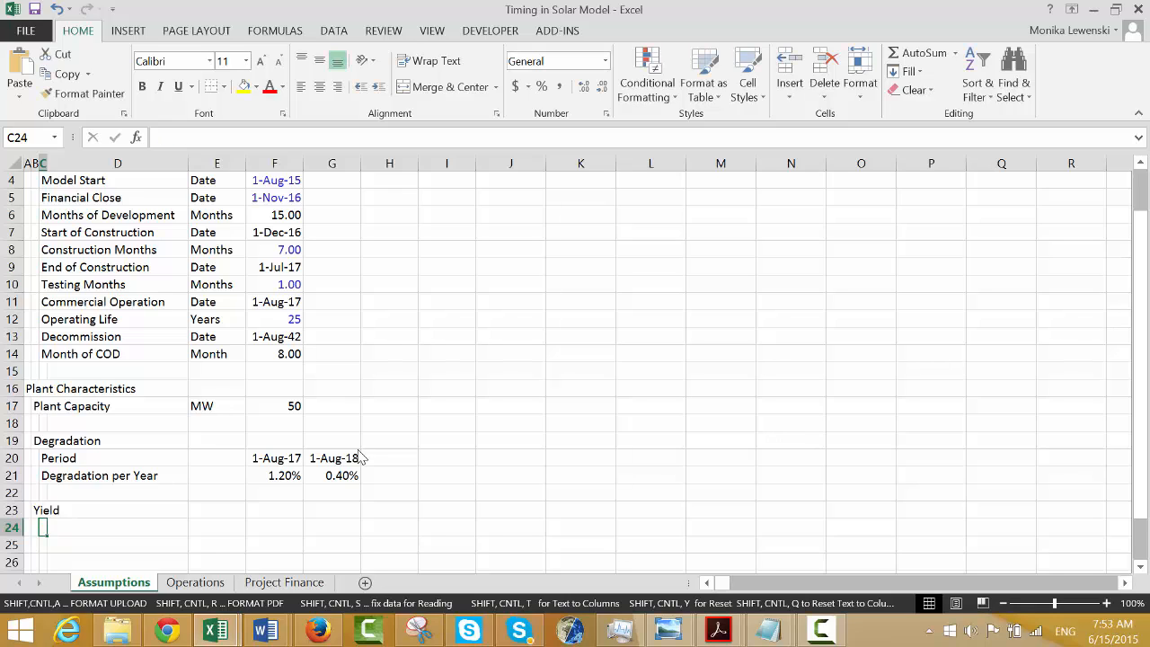
key("Right")
key("Left")
left_click(799, 627)
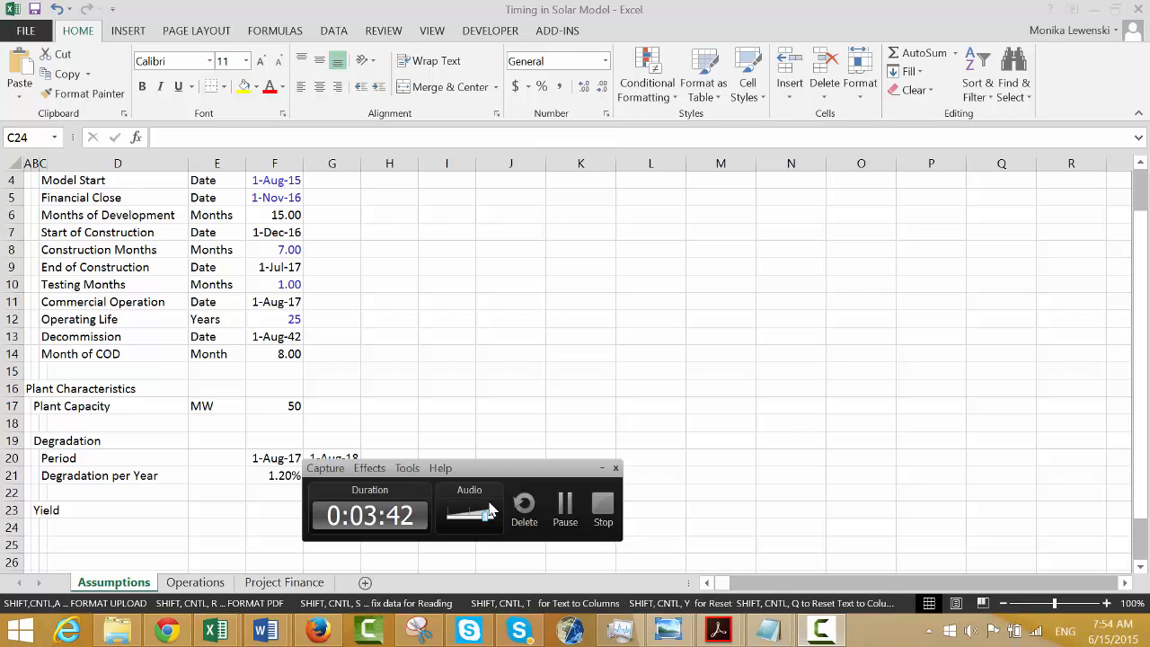
left_click(565, 508)
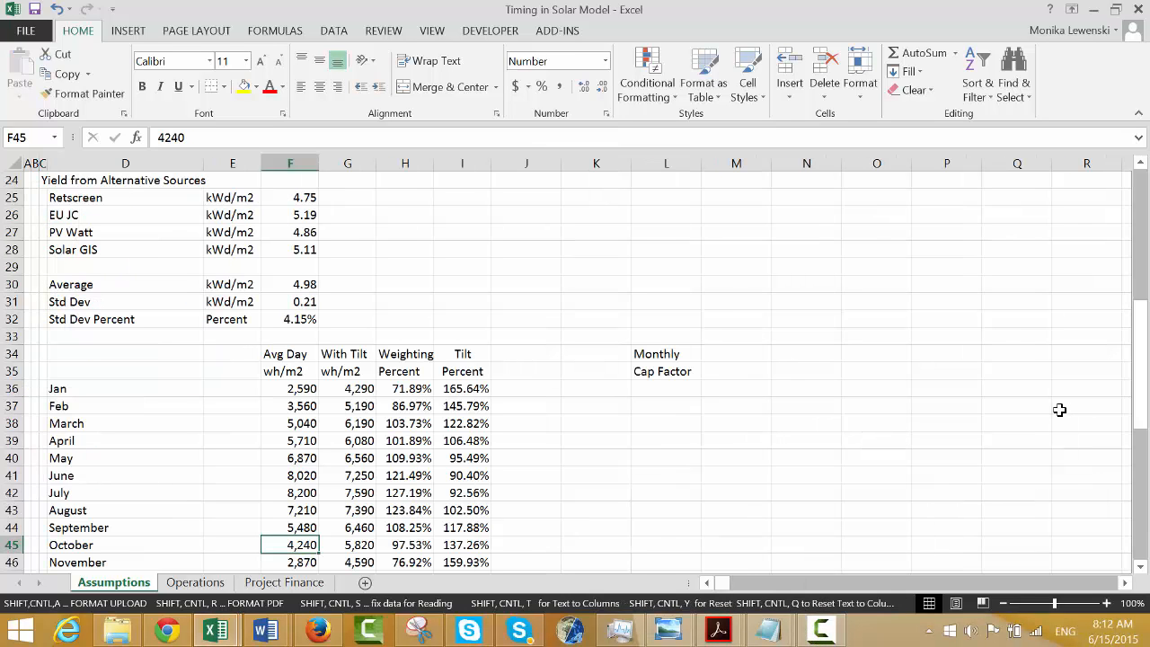
Look back over the Assumptions sheet from the monthly yield table up to the project timing rows.
key("Left")
key("Up")
key("Up")
key("Up")
key("Up")
key("Up")
key("Up")
key("Up")
key("Up")
key("Up")
key("Up")
key("Up")
key("Up")
key("Up")
key("Up")
key("Up")
key("Up")
key("Up")
key("Up")
key("Up")
key("Up")
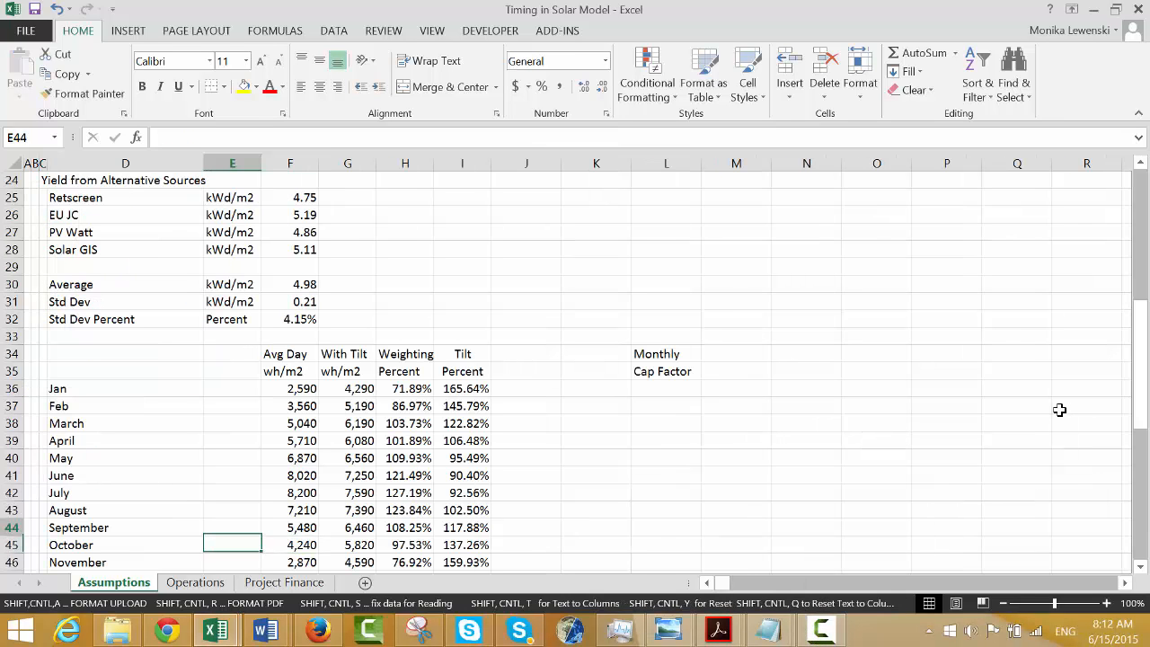
key("Up")
key("Up")
key("Up")
key("Up")
key("Up")
key("Up")
key("Up")
key("Up")
key("Up")
key("Up")
key("Up")
key("Up")
key("Up")
key("Up")
key("Up")
key("Up")
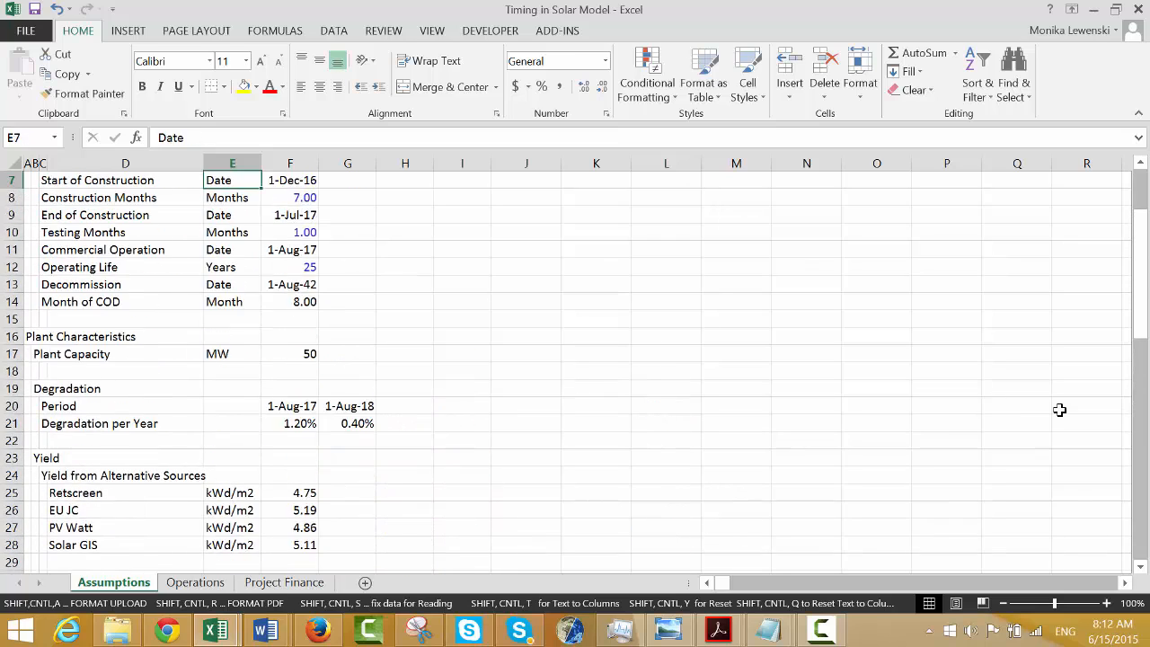
Review the Plant Characteristics section from plant capacity and degradation down through the yield summary.
key("Down")
key("Down")
key("Down")
key("Down")
key("Down")
key("Down")
key("Down")
key("Down")
key("Down")
key("Down")
key("Down")
key("Down")
key("Down")
key("Down")
key("Down")
key("Down")
key("Down")
key("Down")
key("Down")
key("Down")
key("Down")
key("Down")
key("Down")
key("Down")
key("Down")
key("Down")
key("Down")
key("Down")
key("Down")
key("Down")
key("Down")
key("Down")
key("Down")
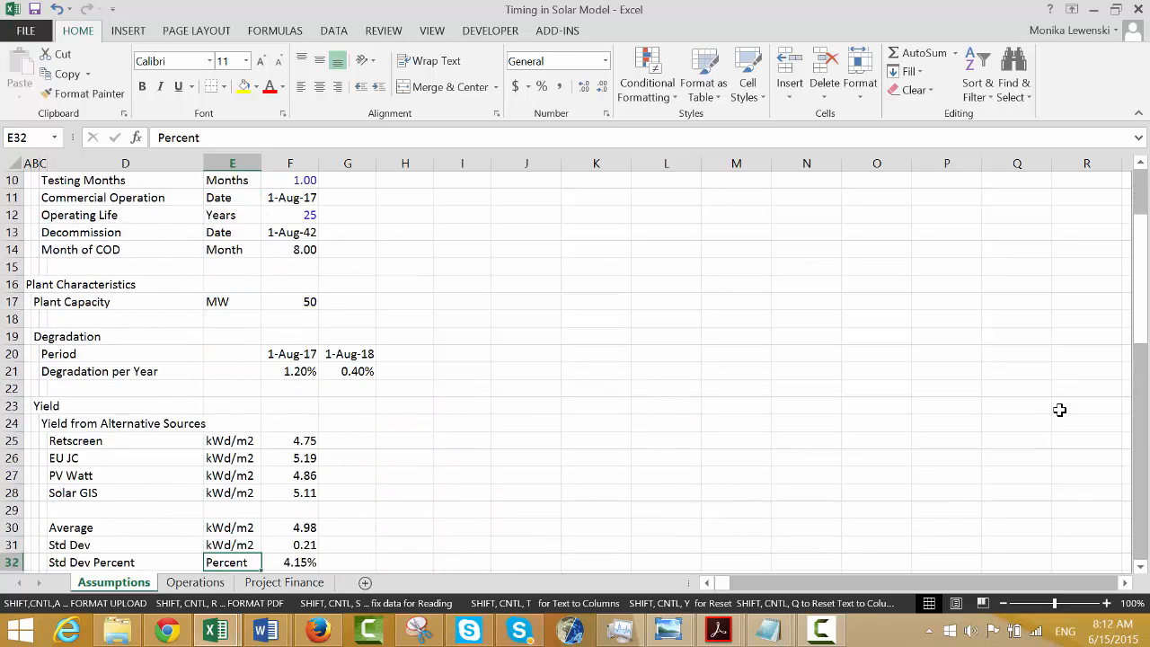
key("Up")
key("Up")
key("Up")
key("Up")
key("Up")
key("Up")
key("Up")
key("Up")
key("Up")
key("Up")
key("Up")
key("Up")
Examine the yield inputs and their units for Retscreen, EU JC, PV Watt and Solar GIS in E25:F28.
key("Right")
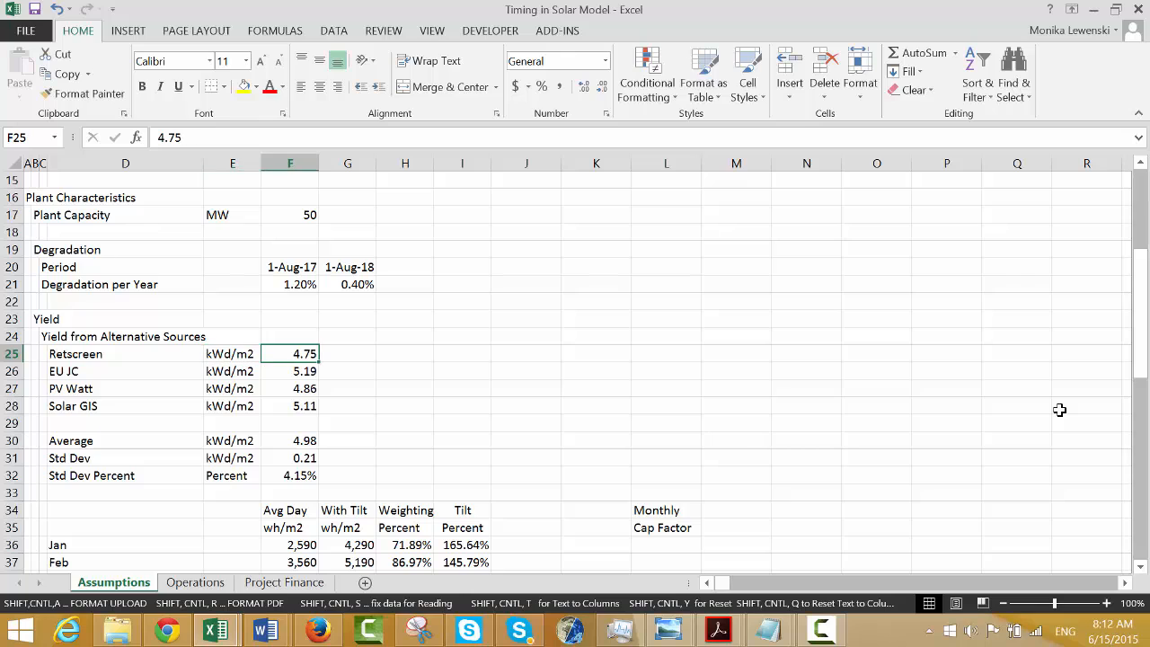
key("Down")
key("Down")
key("Down")
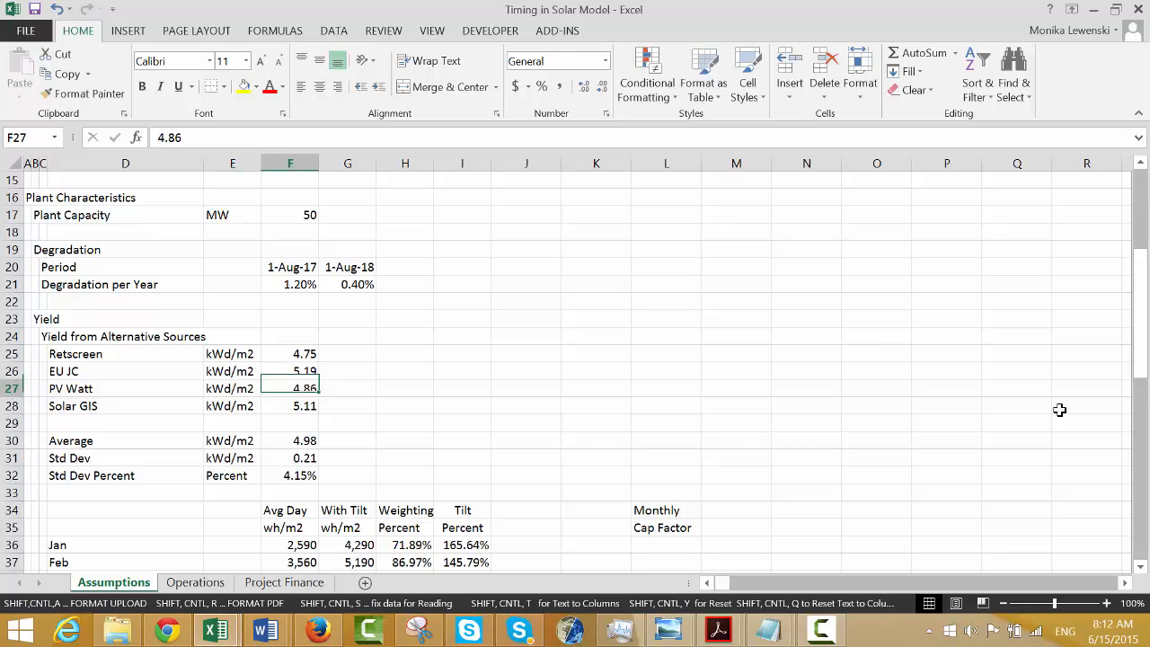
key("Up")
key("Up")
key("Up")
key("Left")
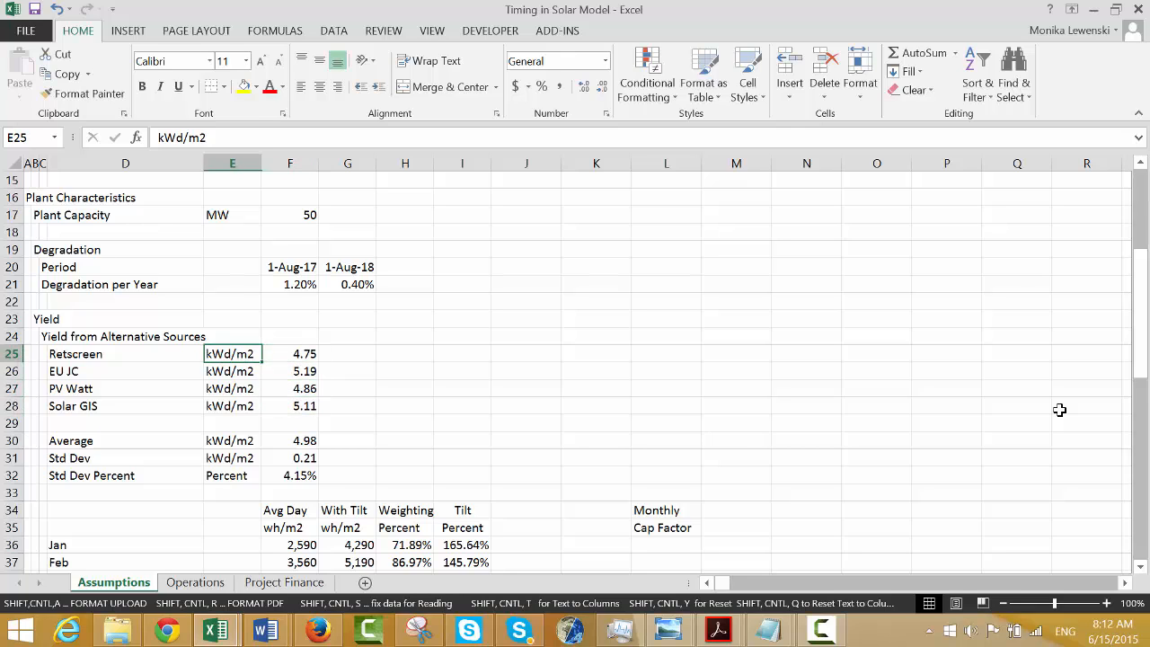
key("Left")
key("Right")
key("Right")
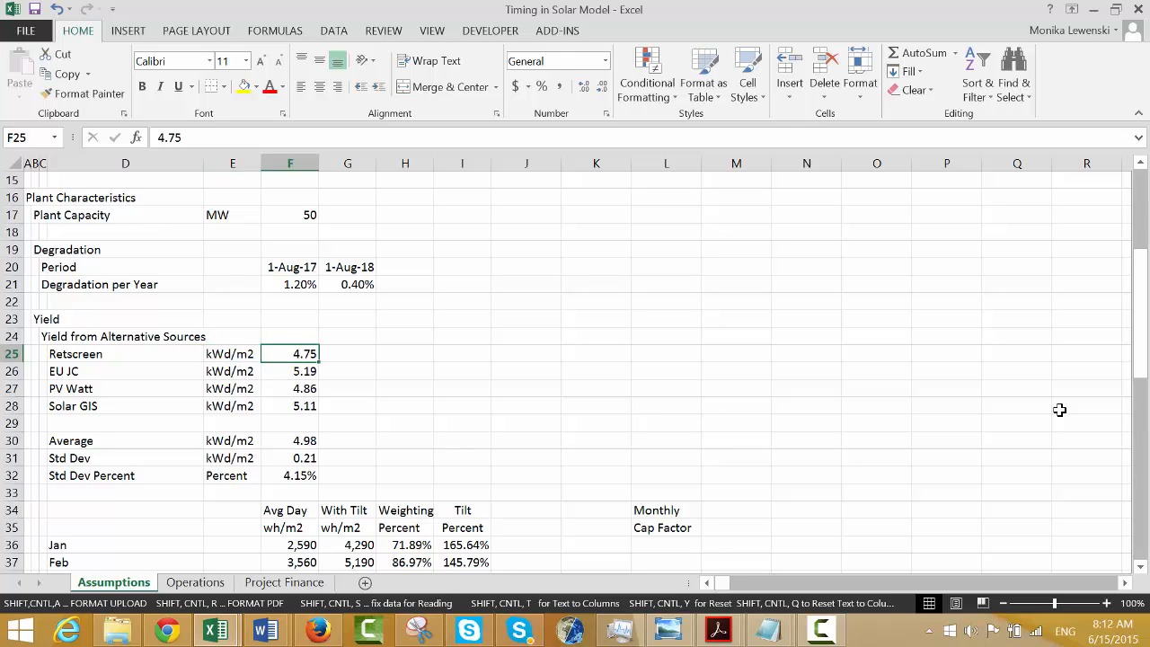
Inspect the formulas for the average, standard deviation and standard deviation percent of the yield sources in F30:F32.
key("Down")
key("Down")
key("Down")
key("Down")
key("Down")
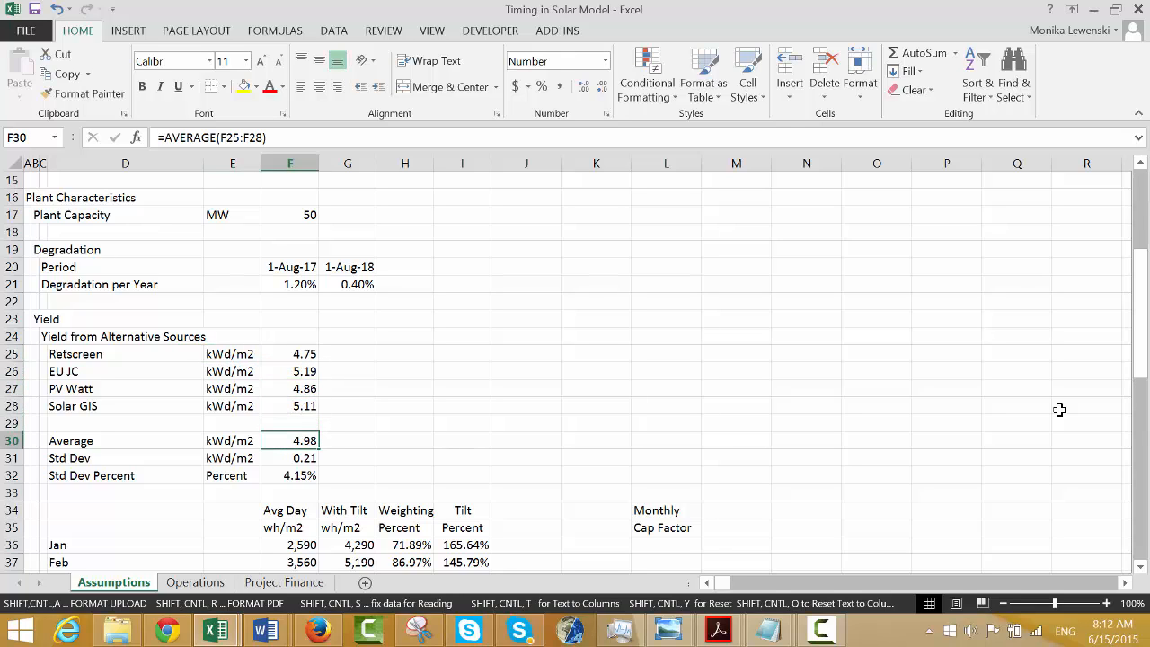
key("Down")
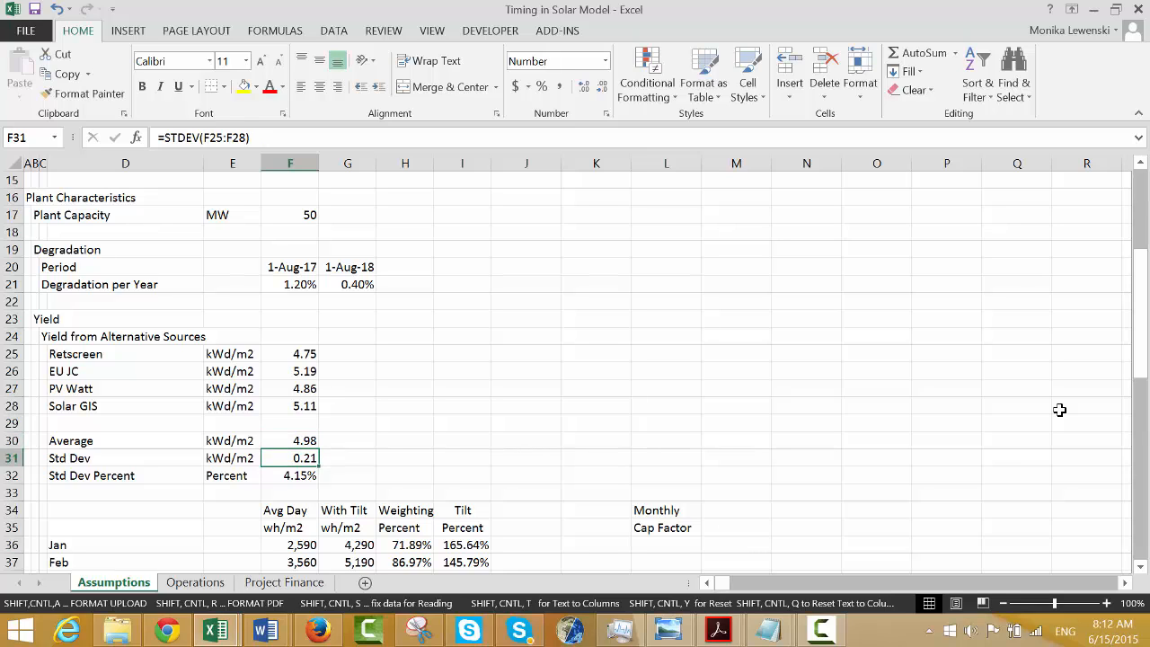
key("Down")
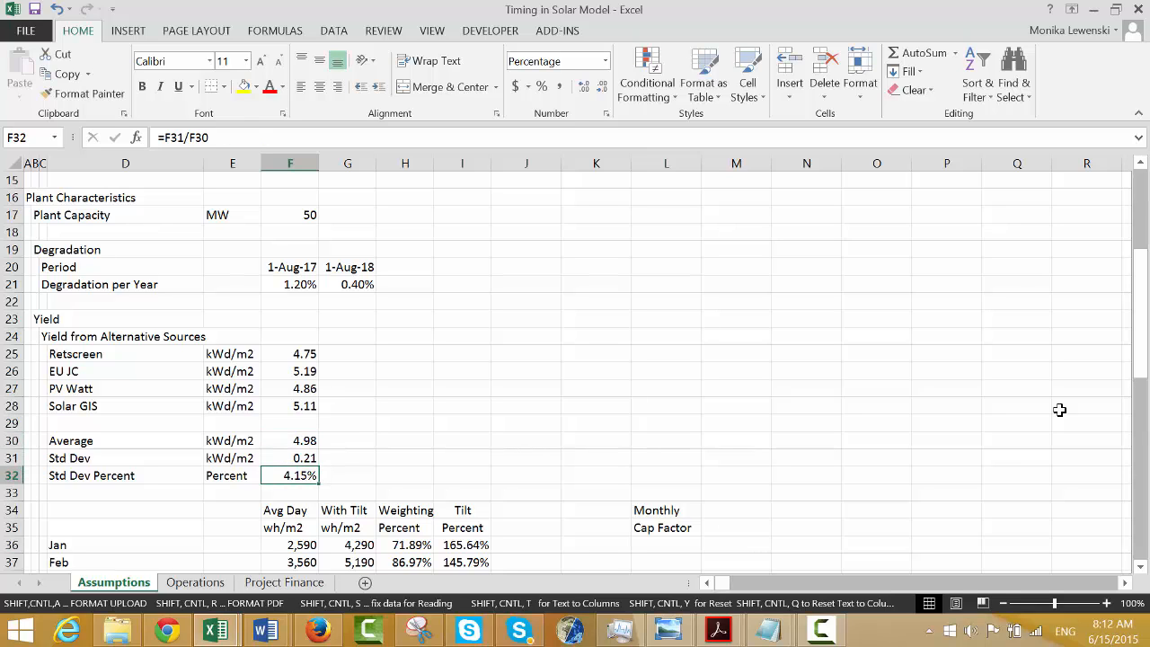
key("Up")
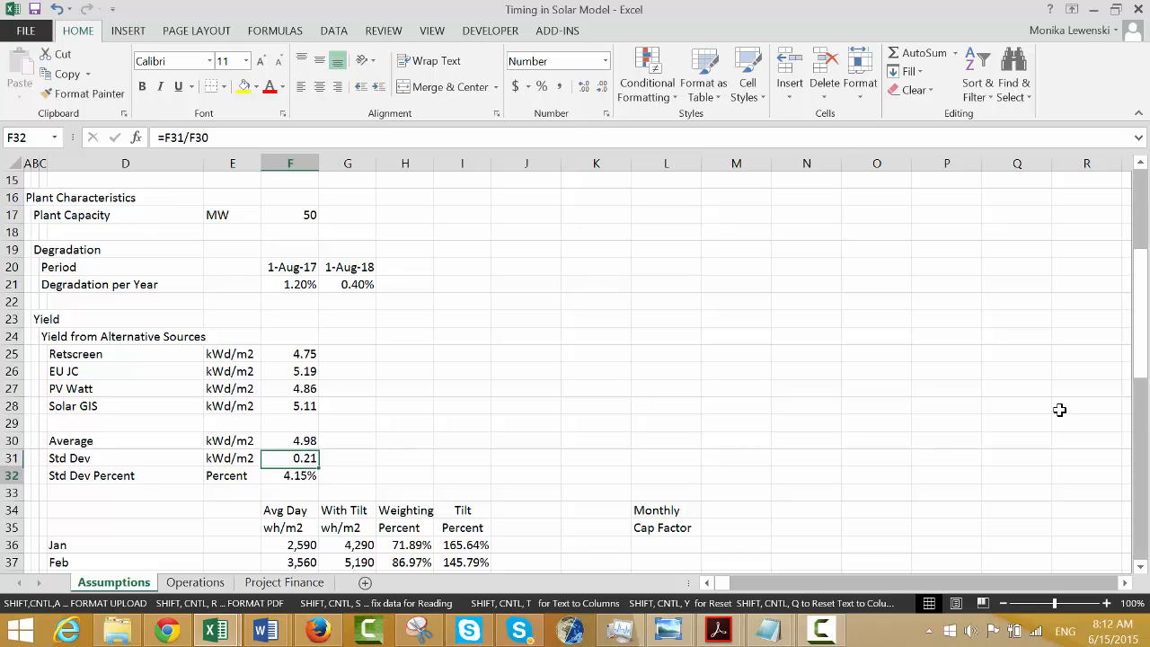
Go through the monthly Avg Day values in column F from January to December, including the total row.
key("Down")
key("Down")
key("Down")
key("Down")
key("Down")
key("Down")
key("Down")
key("Down")
key("Down")
key("Down")
key("Down")
key("Down")
key("Down")
key("Down")
key("Down")
key("Down")
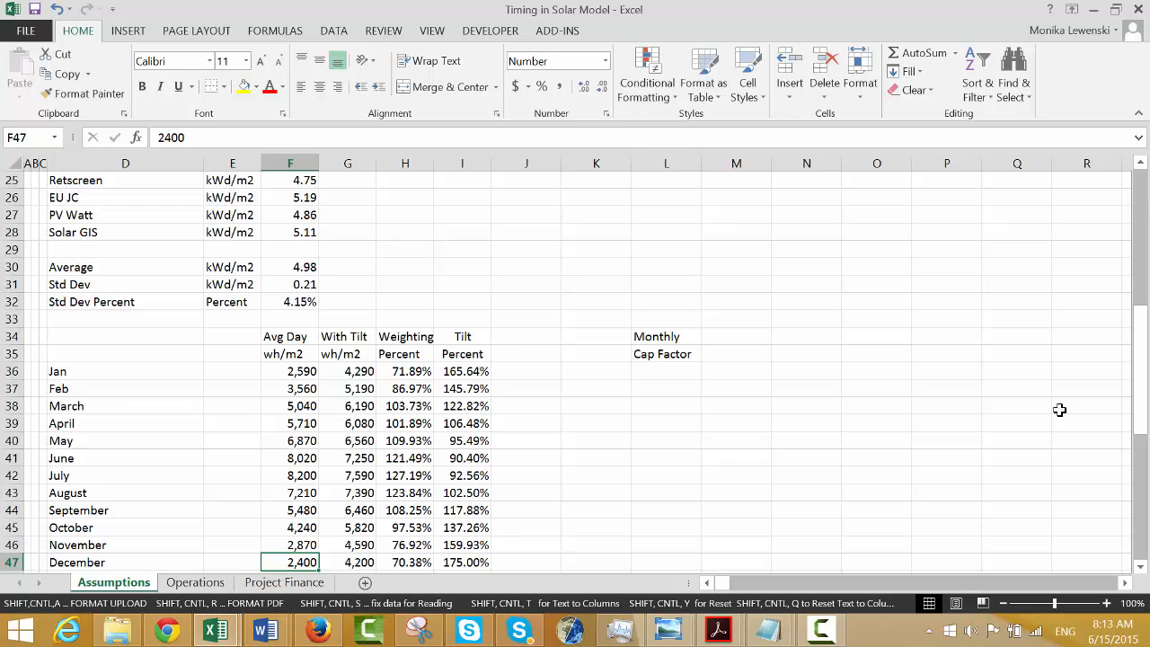
key("Down")
key("Down")
key("Up")
key("Up")
key("Up")
Review the monthly With Tilt values in column G and return to the start of the Yield section.
key("Right")
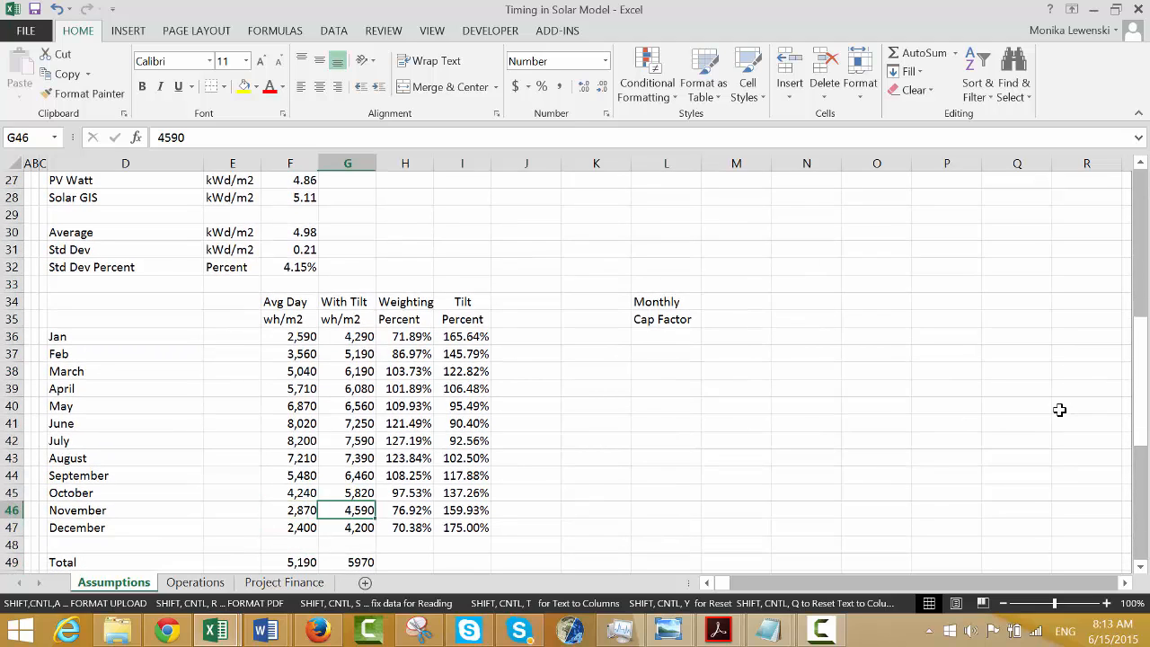
key("Up")
key("Up")
key("Up")
key("Up")
key("Up")
key("Up")
key("Up")
key("Up")
key("Up")
key("Up")
key("Up")
key("Up")
key("Up")
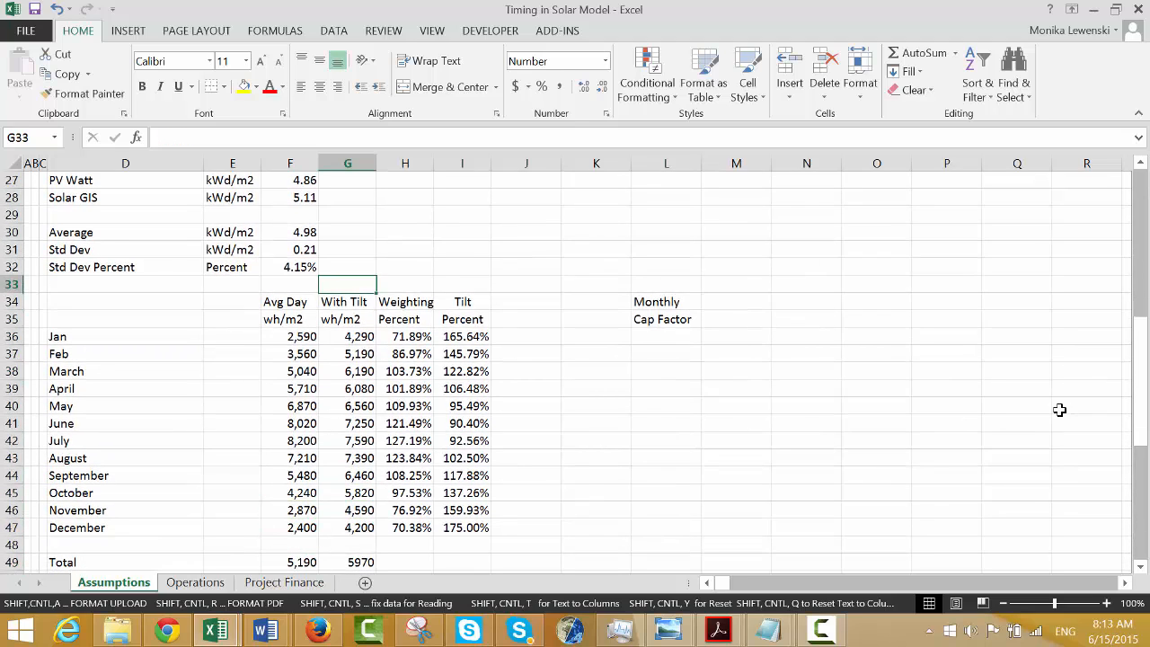
key("Down")
key("Down")
key("Up")
key("Up")
key("Up")
key("Up")
key("Up")
key("Up")
key("Up")
key("Up")
key("Up")
key("Up")
key("Up")
key("Up")
key("Up")
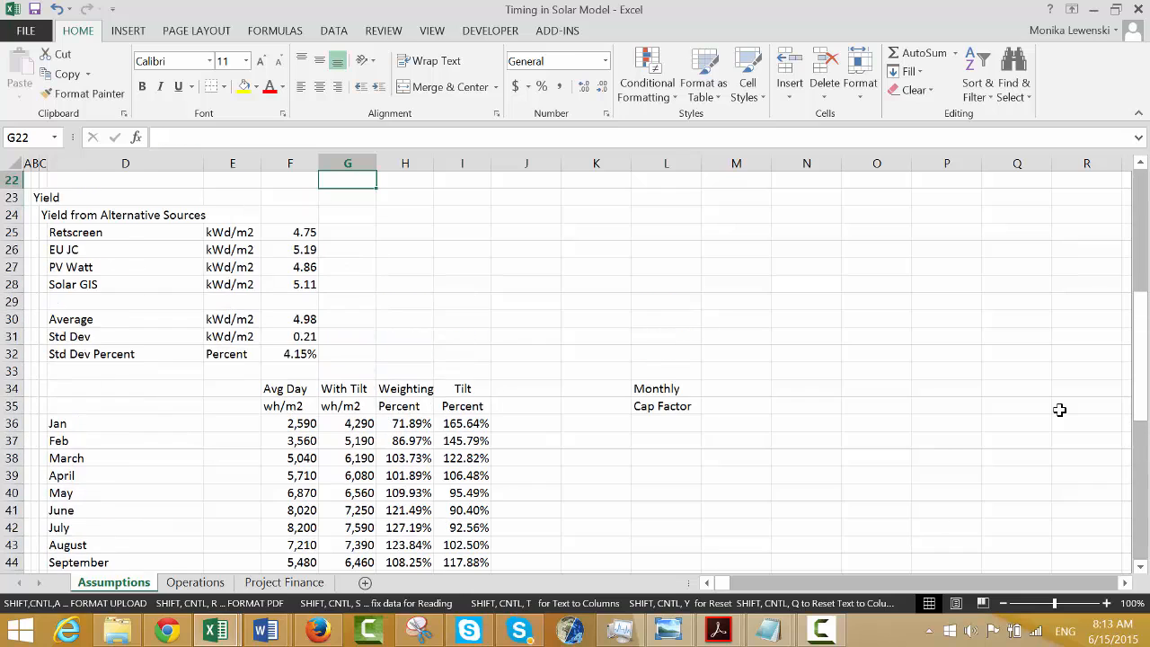
Clear the Monthly Cap Factor heading from cells L34:L35 beside the monthly yield table.
key("Down")
key("Down")
key("Down")
key("Down")
key("Down")
key("Down")
key("Down")
key("Down")
key("Down")
key("Down")
key("Down")
key("Down")
key("Down")
key("Down")
key("Down")
key("Up")
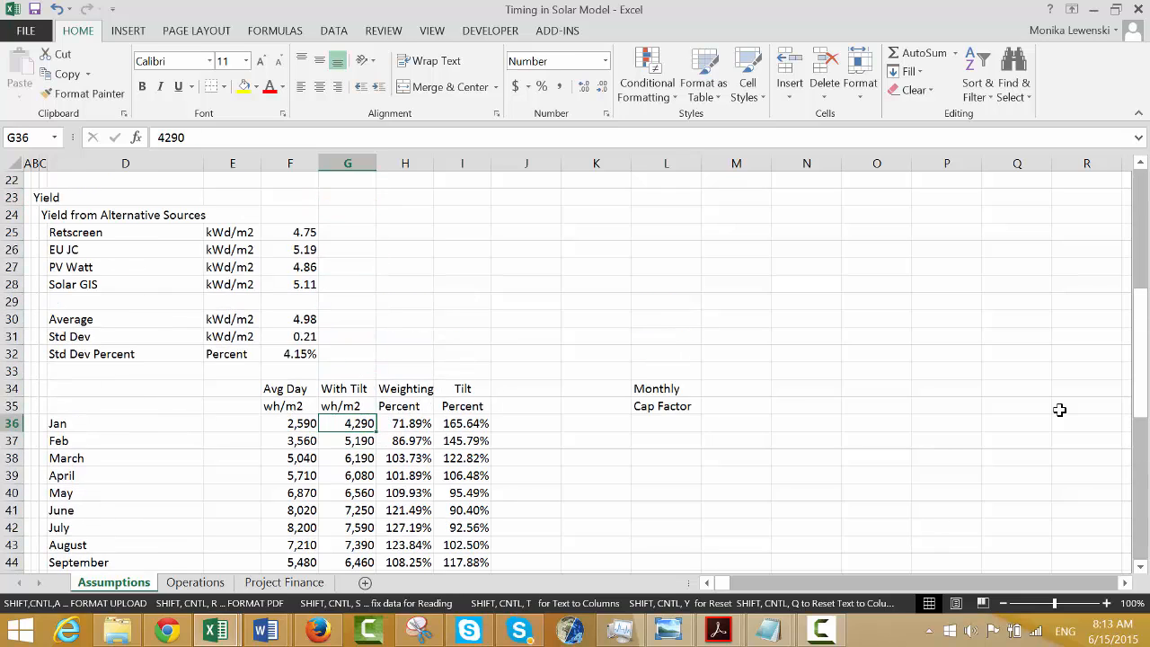
key("Right")
key("Right")
key("Right")
key("Right")
key("Right")
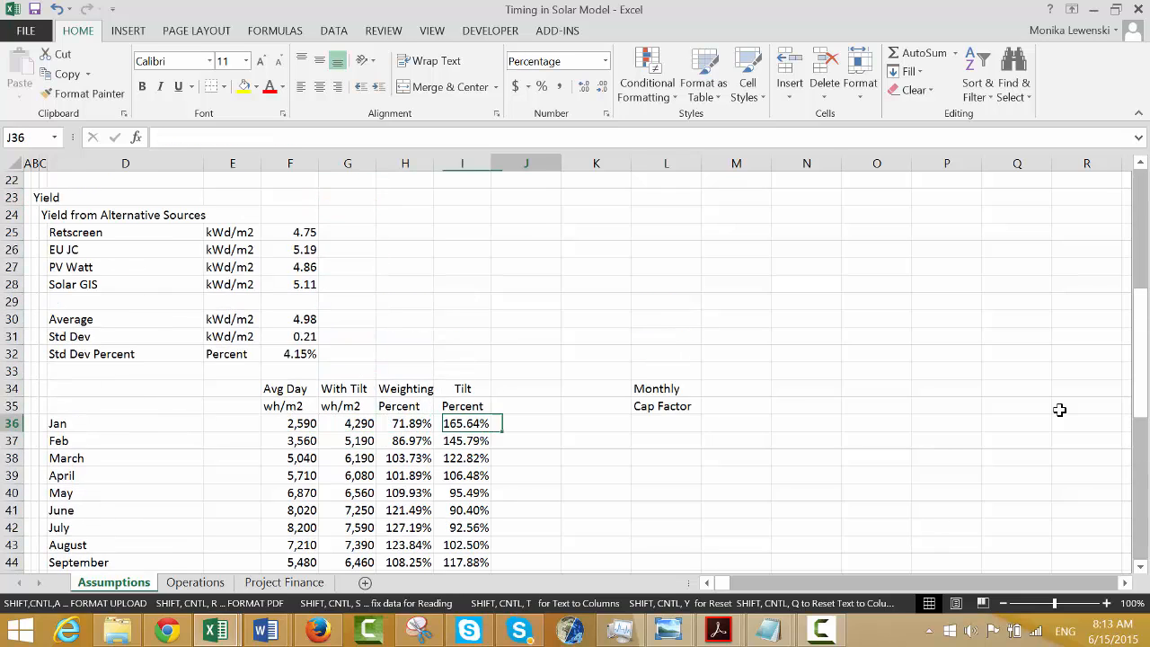
key("Up")
key("Up")
key("shift+Down")
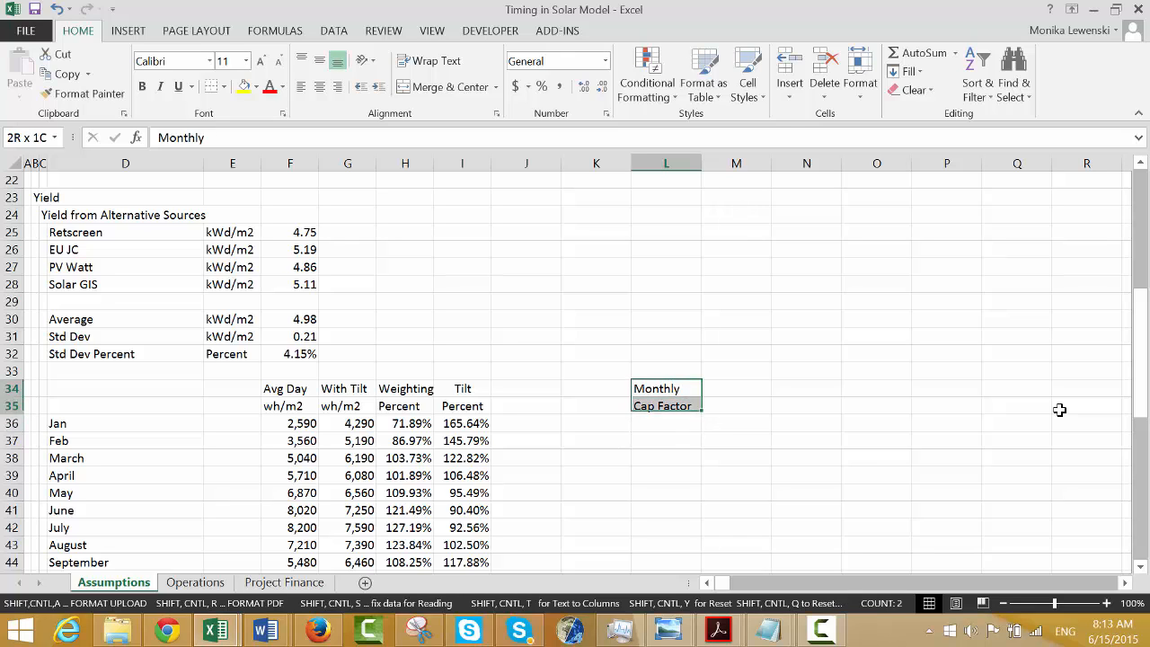
key("Delete")
Add the column heading "Adjustment" over "Factor" in J34:J35 and begin a formula in J36.
key("Left")
key("Left")
key("Left")
key("Left")
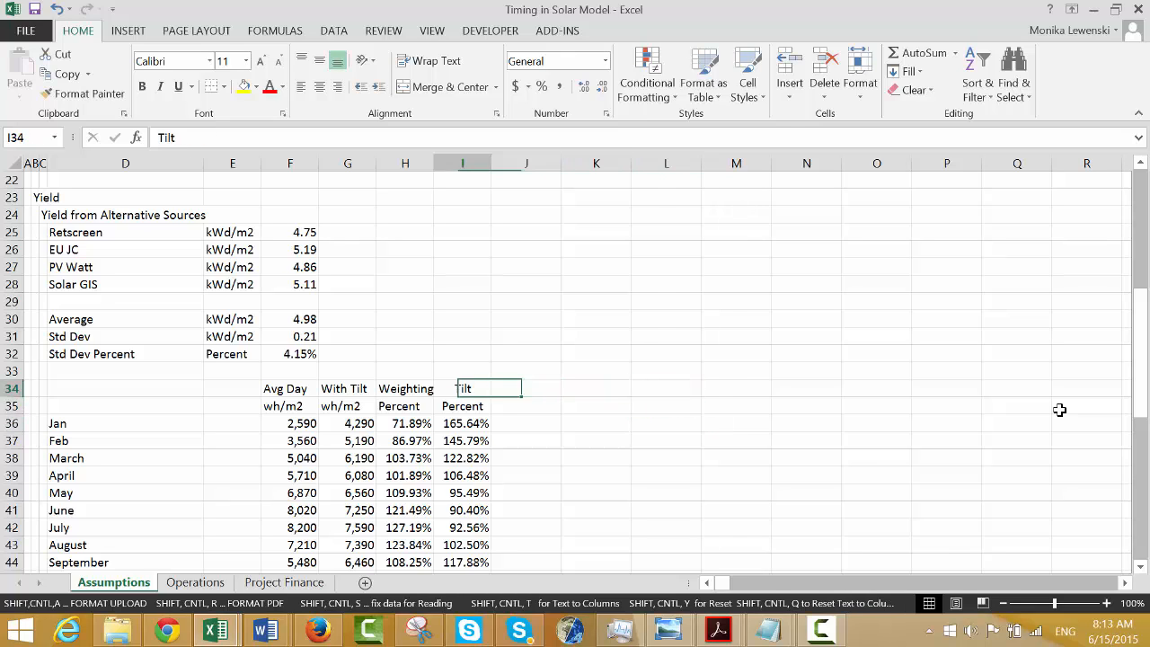
key("Down")
key("Down")
key("Left")
key("Left")
key("Left")
key("Left")
key("Left")
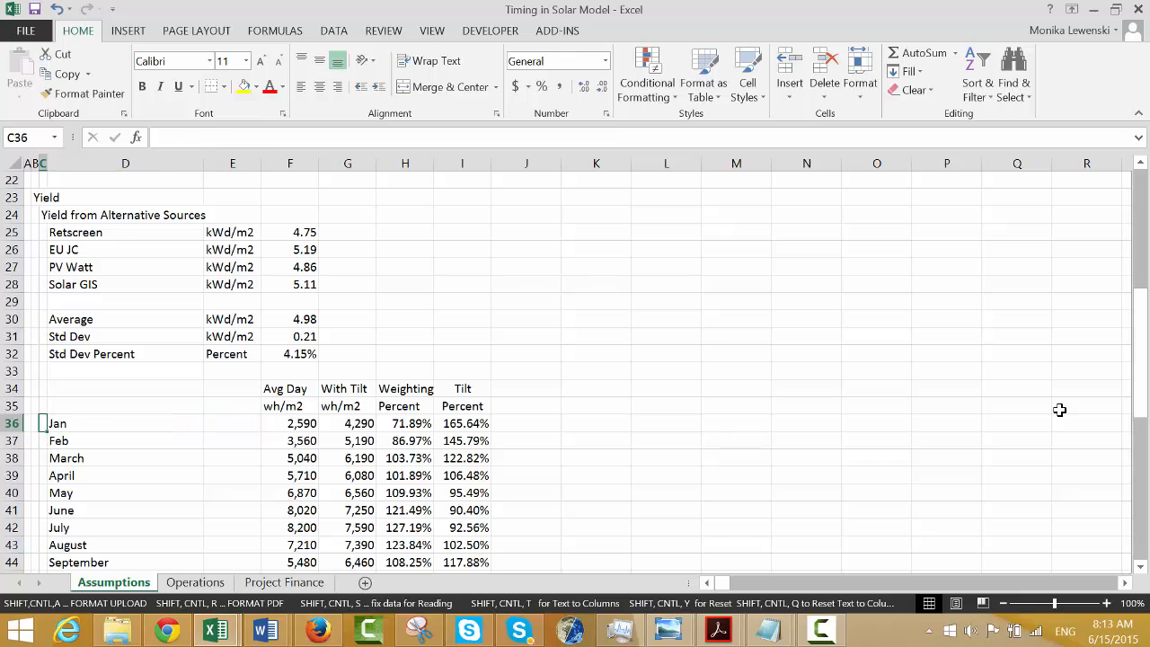
key("Right")
key("Right")
key("Right")
key("Right")
key("Right")
key("Right")
key("Right")
key("Up")
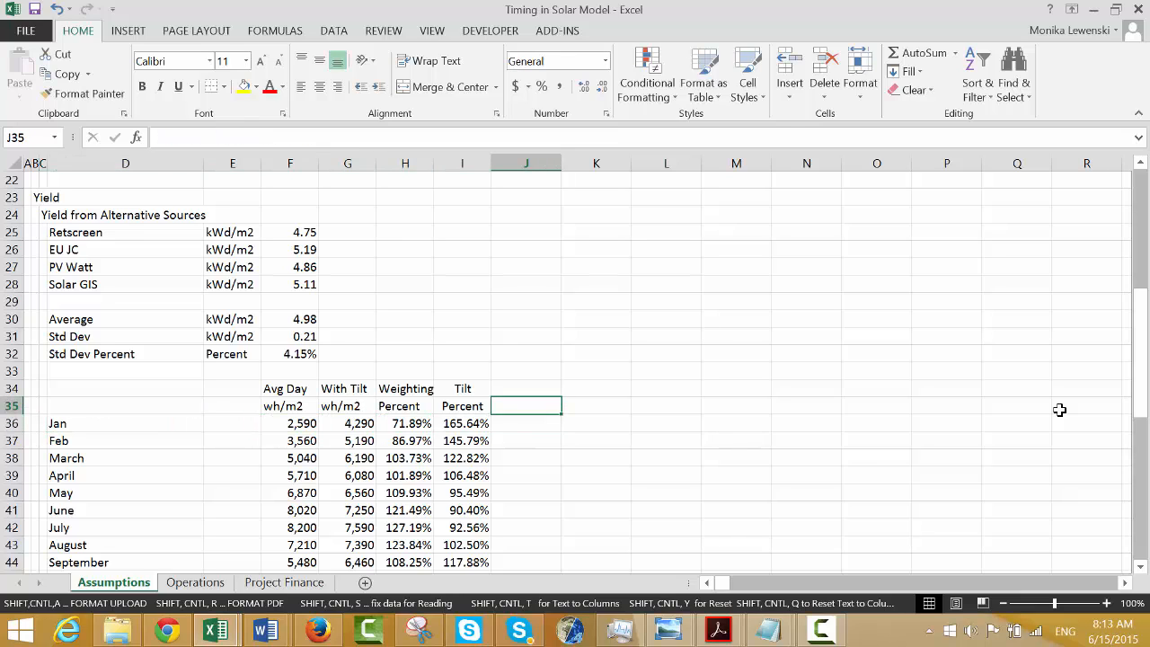
key("Up")
type("A")
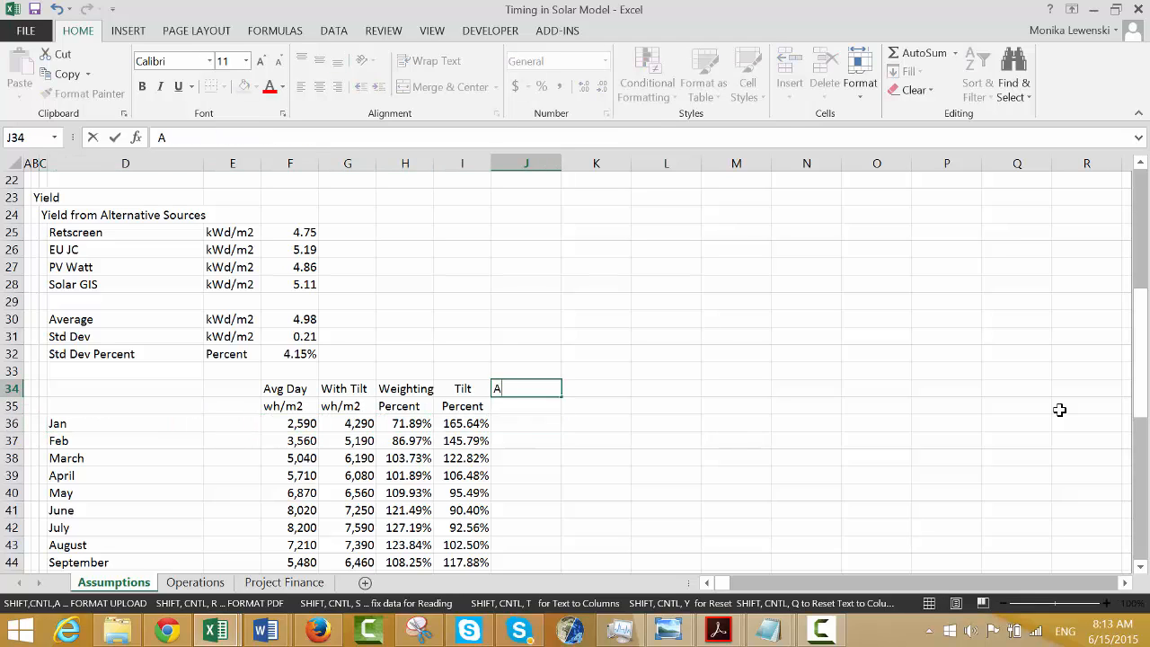
type("jd")
key("BackSpace")
key("BackSpace")
type("j")
key("BackSpace")
key("BackSpace")
type("hdu")
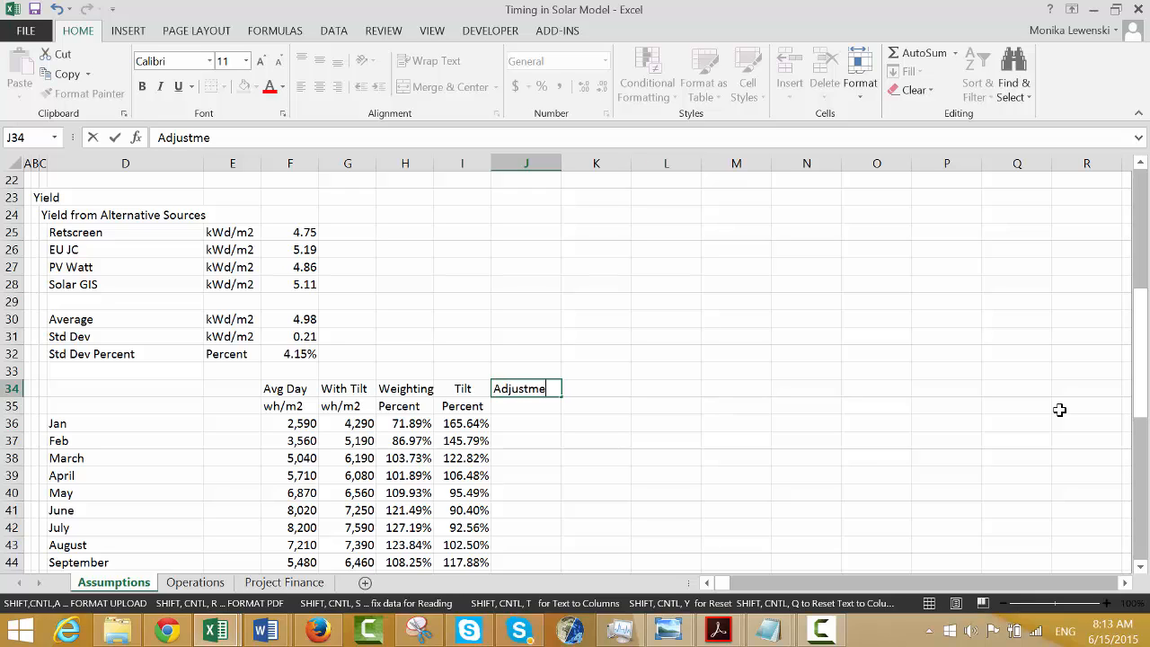
key("Return")
type("Factor")
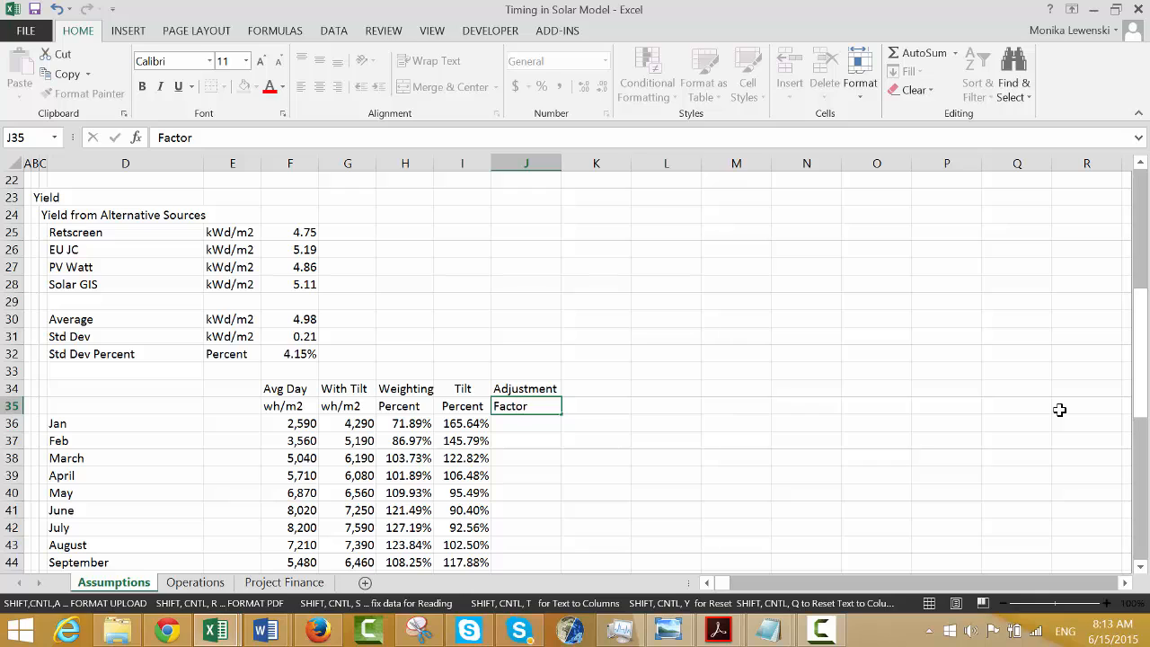
key("Return")
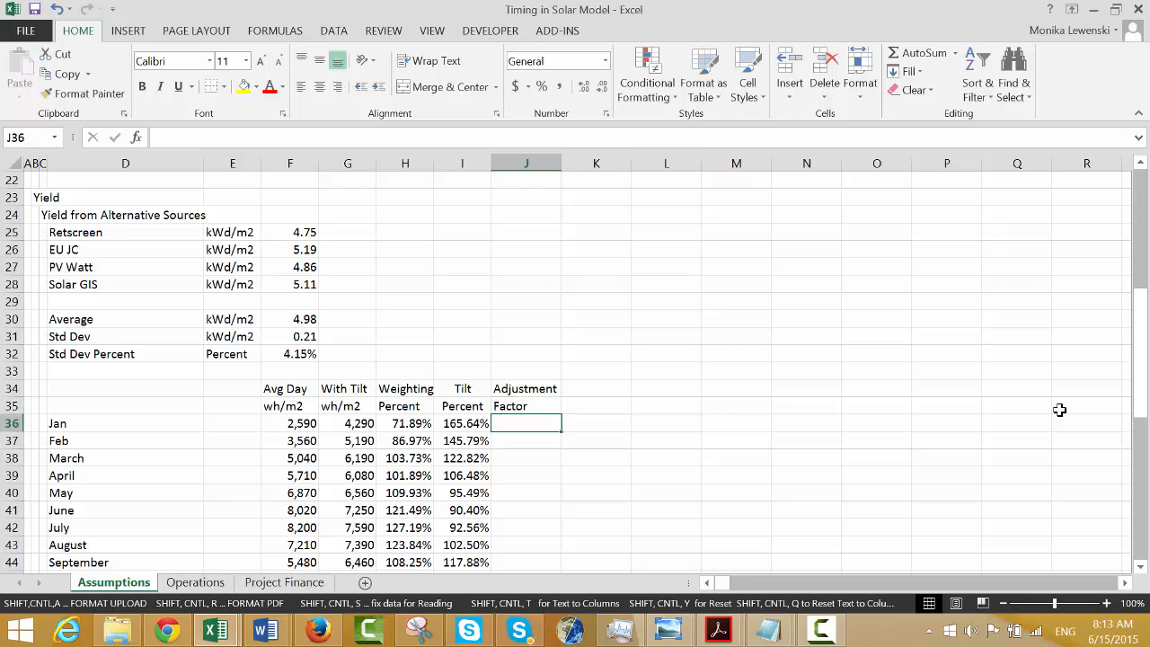
type("=")
key("Left")
key("Left")
key("Left")
key("Up")
key("Up")
key("Up")
key("Up")
key("Up")
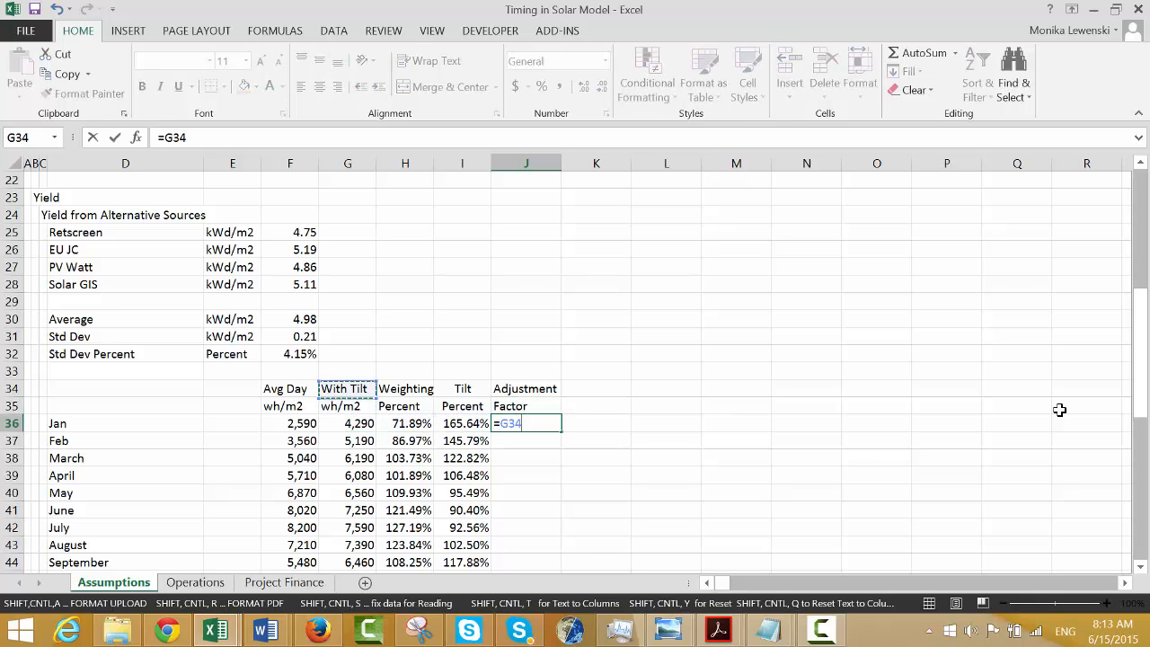
key("Up")
key("Up")
key("Up")
key("Left")
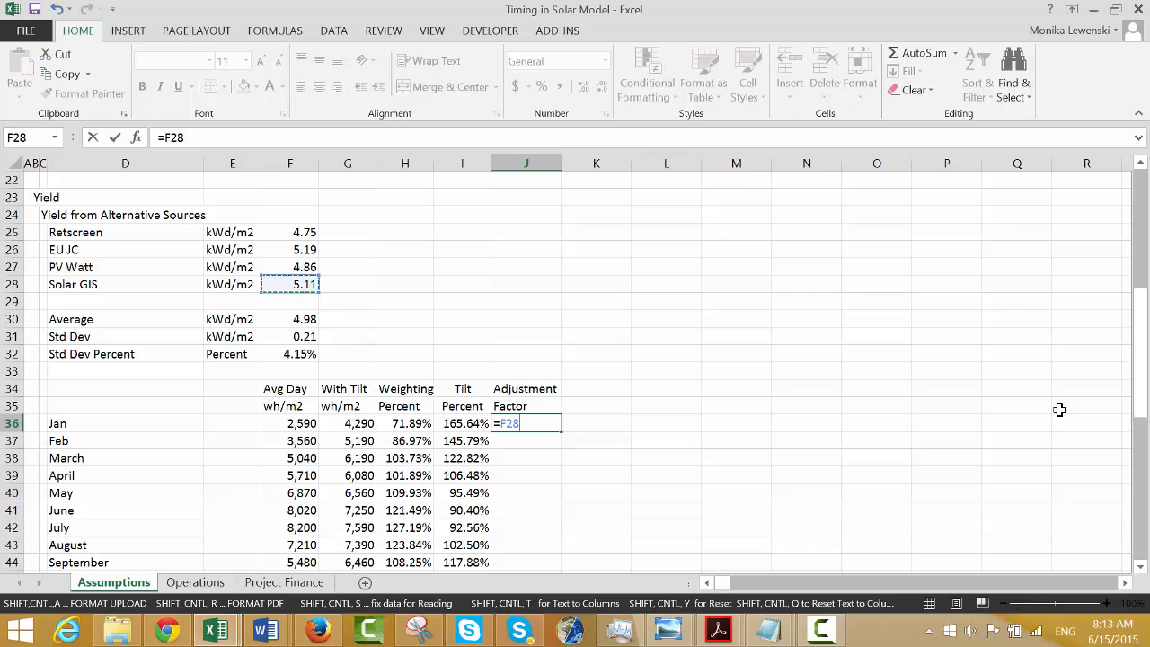
key("F5")
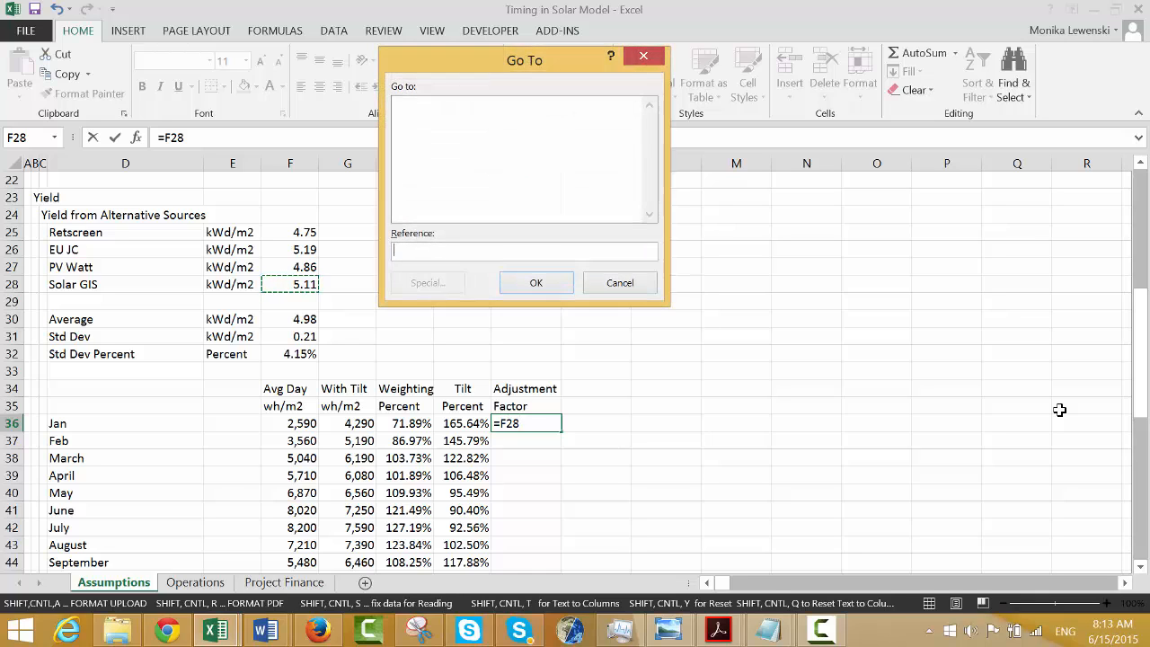
key("Escape")
key("BackSpace")
key("BackSpace")
key("BackSpace")
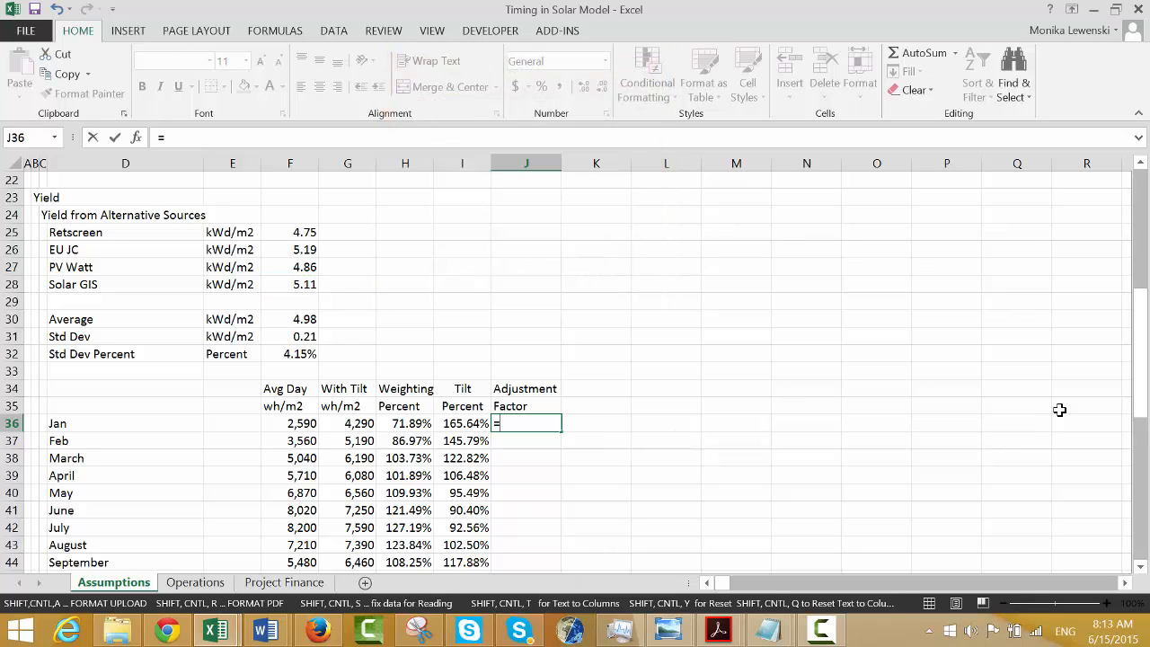
Calculate January's adjustment factor in J36 as the average yield divided by the Solar GIS yield, =$F$30/$F$28 with absolute references.
left_click(298, 318)
key("F4")
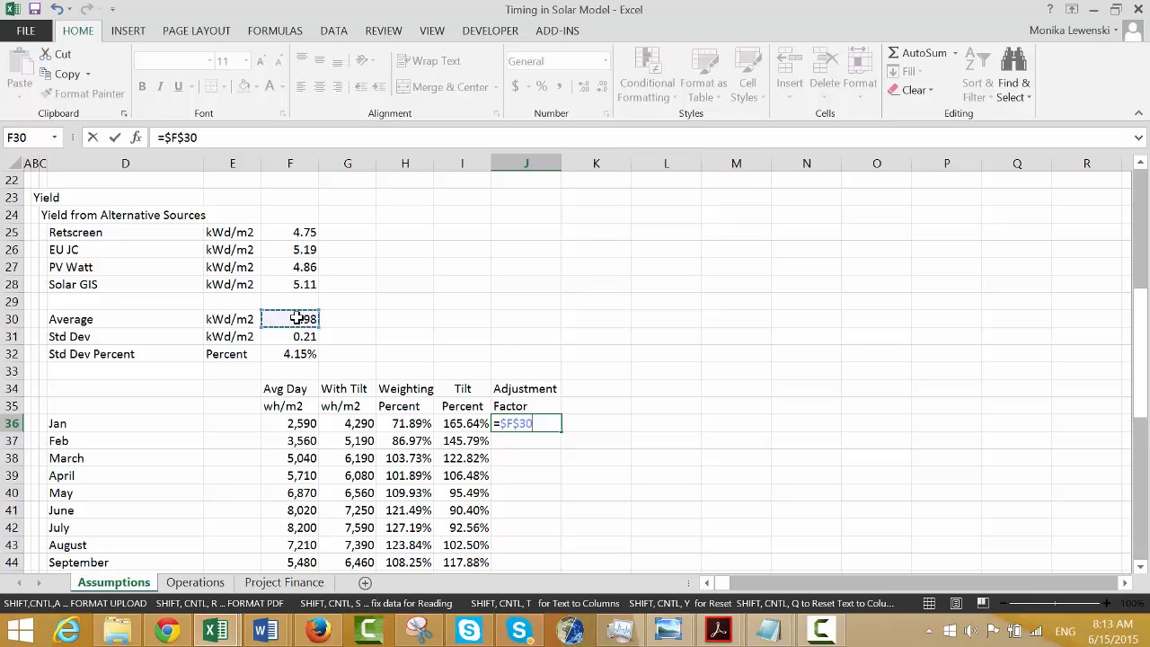
type("/")
key("Up")
key("Up")
key("Up")
key("Up")
key("Up")
key("Up")
key("Up")
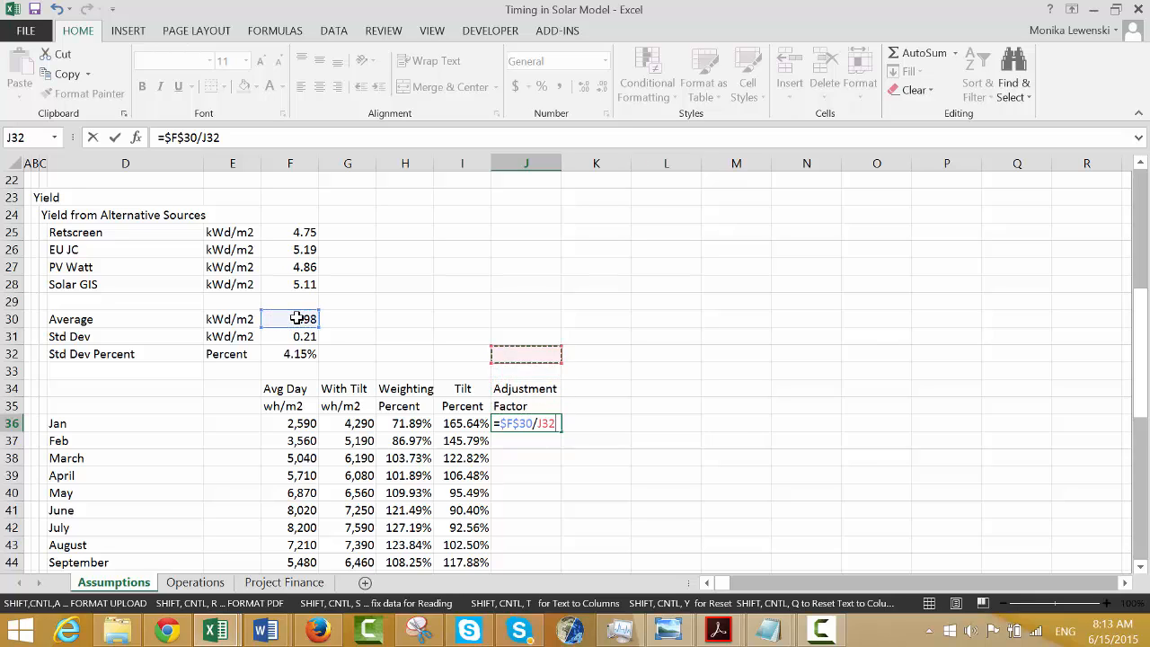
key("Left")
key("Left")
key("Left")
key("Left")
key("Up")
key("F4")
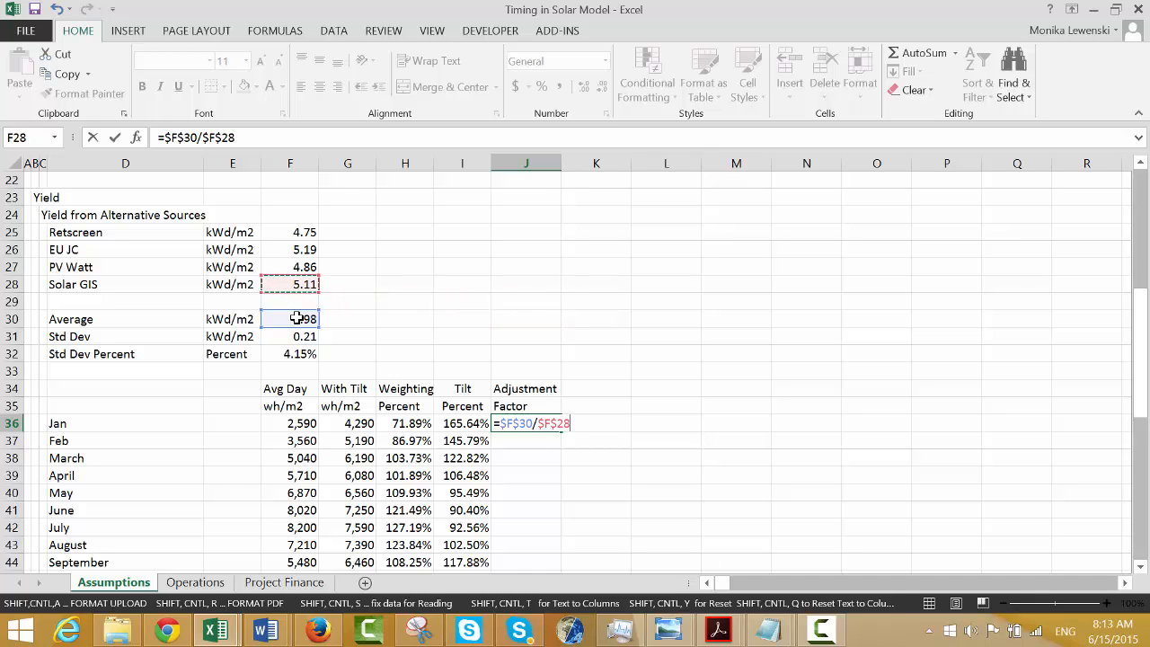
key("Return")
key("Up")
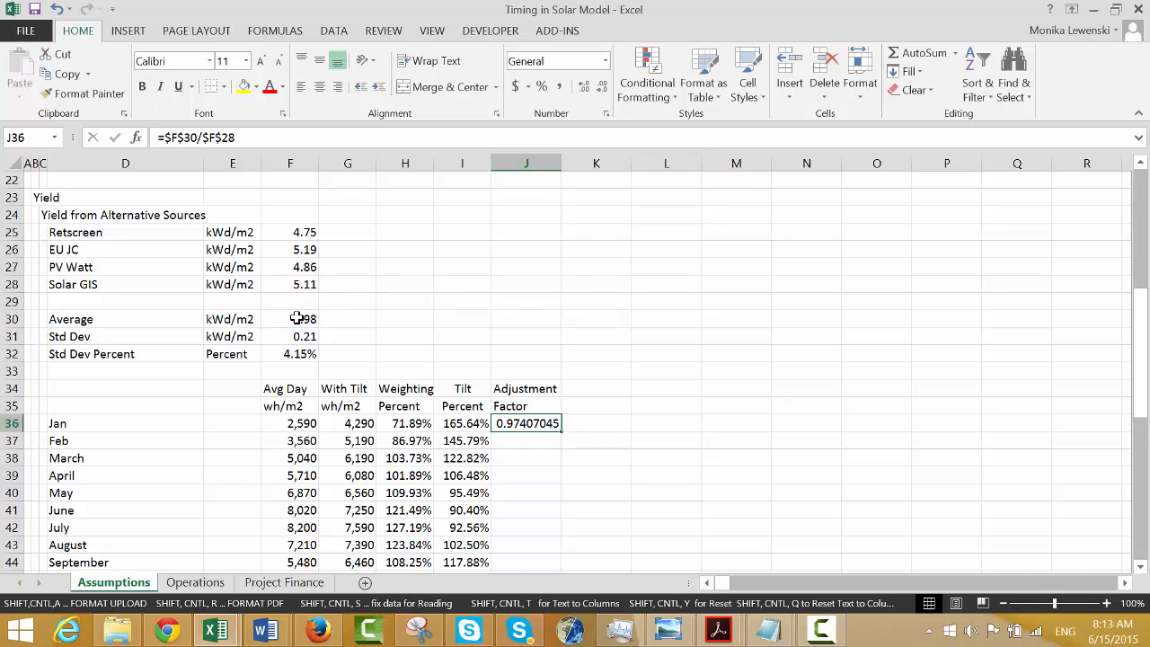
Fill the adjustment factor formula from January through December in J36:J47 and format it as a two-decimal percentage.
key("shift+Down")
key("shift+Down")
key("shift+Down")
key("shift+Down")
key("shift+Down")
key("shift+Down")
key("shift+Down")
key("shift+Down")
key("shift+Down")
key("shift+Down")
key("shift+Down")
key("shift+Down")
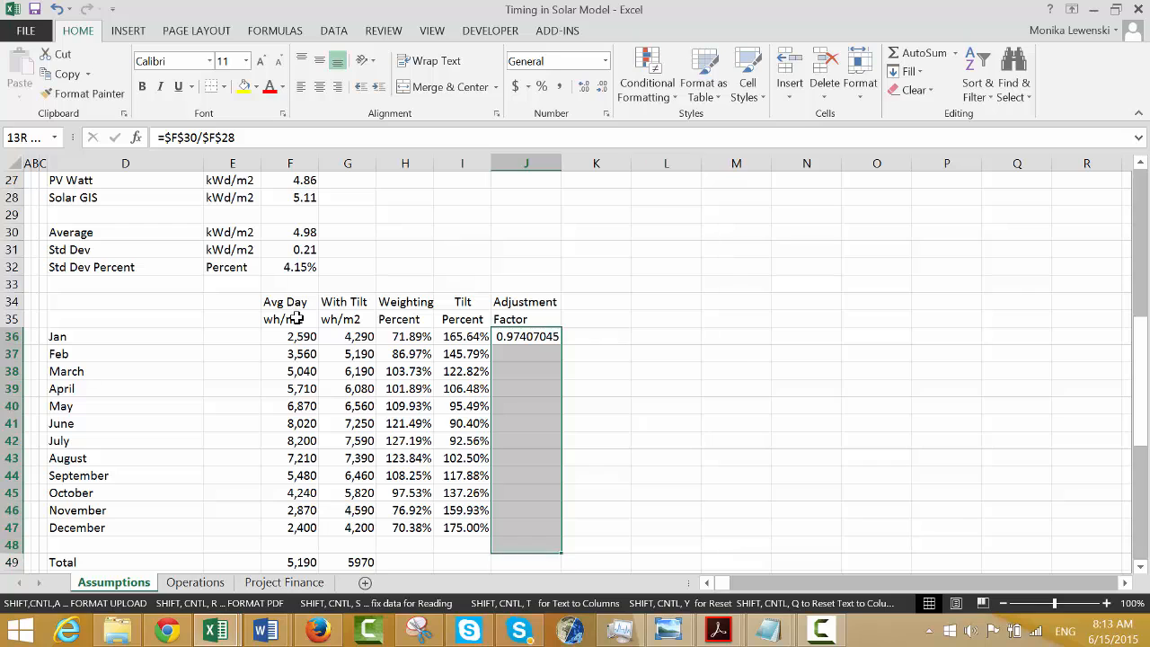
key("shift+Up")
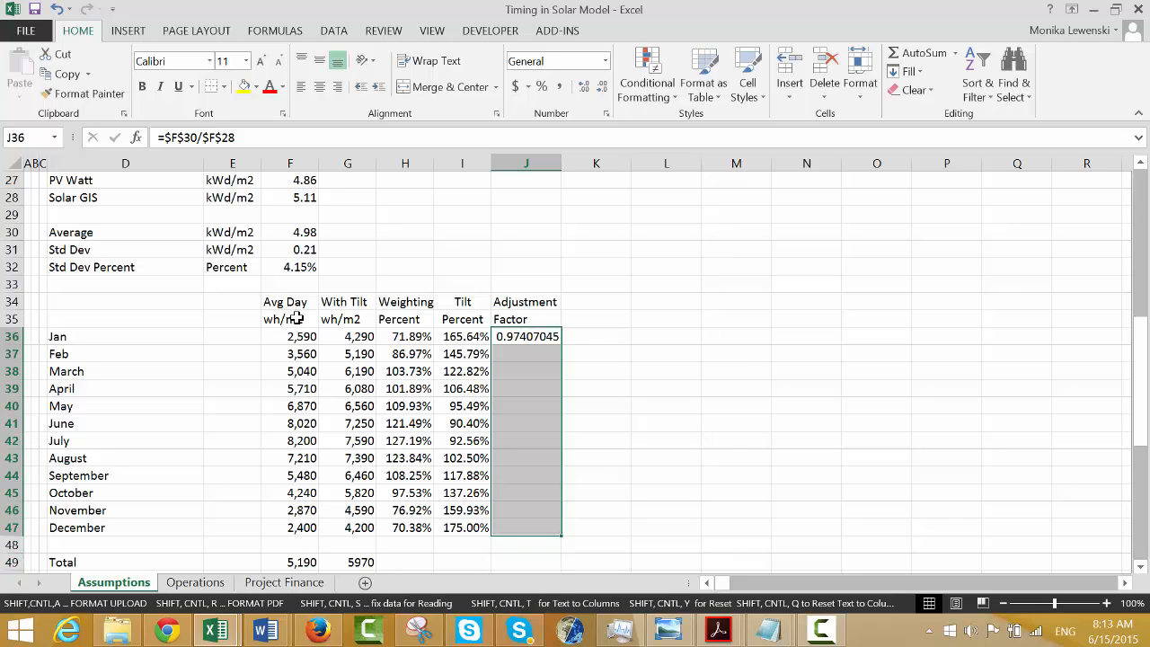
key("ctrl+d")
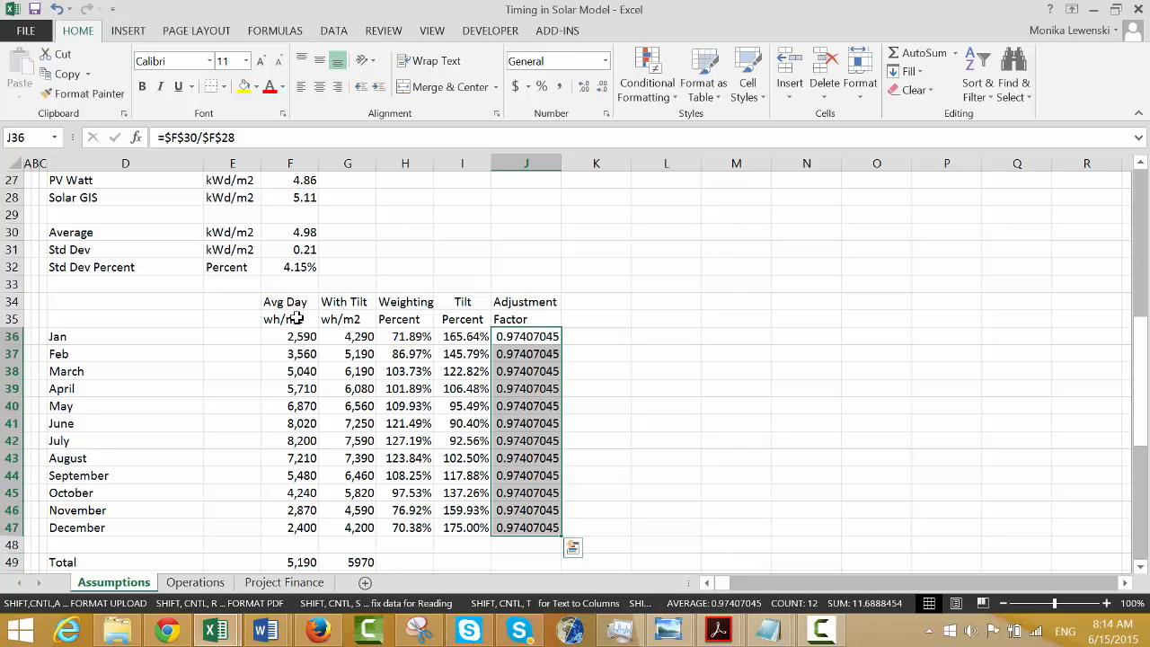
key("ctrl+shift+5")
key("Right")
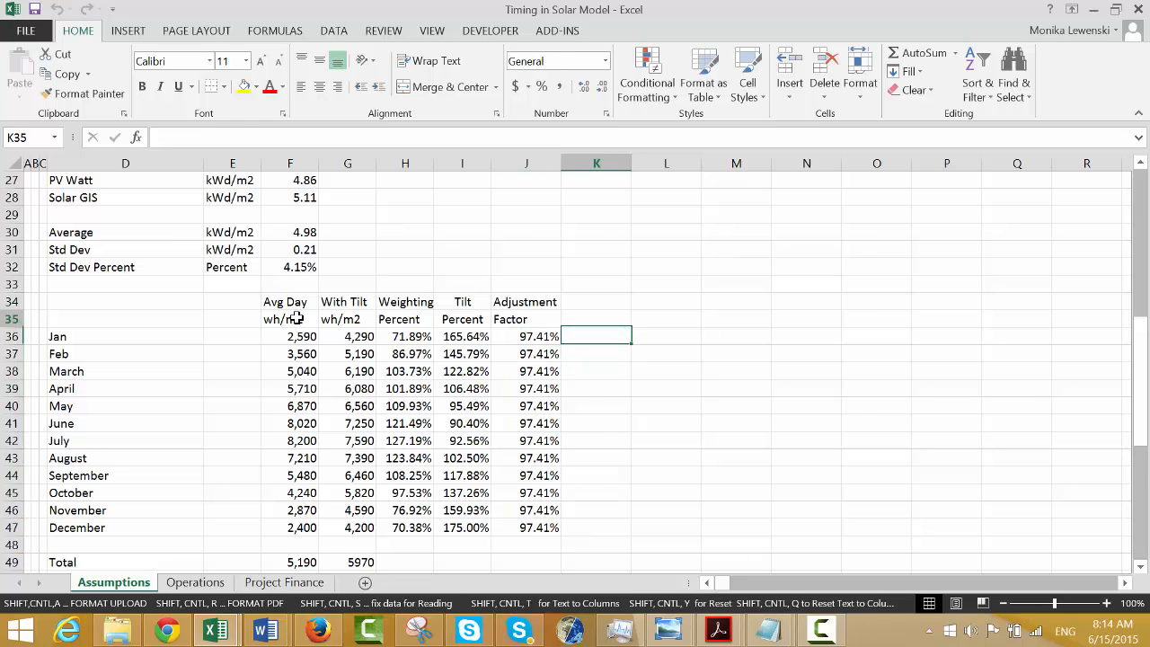
Copy the Avg Day and With Tilt headings with their wh/m2 units from F34:G35 to K34:L35.
key("Up")
key("Up")
key("Left")
key("Left")
key("Left")
key("Left")
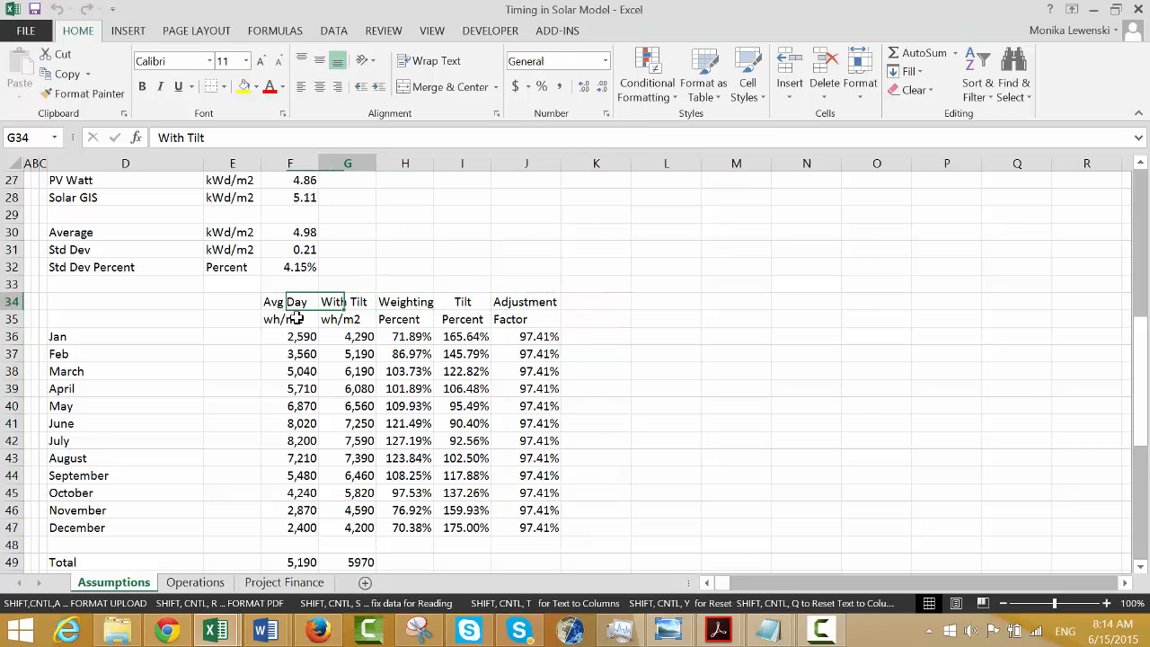
key("Right")
key("Right")
key("Right")
key("Right")
key("Left")
key("Left")
key("Left")
key("Left")
key("Left")
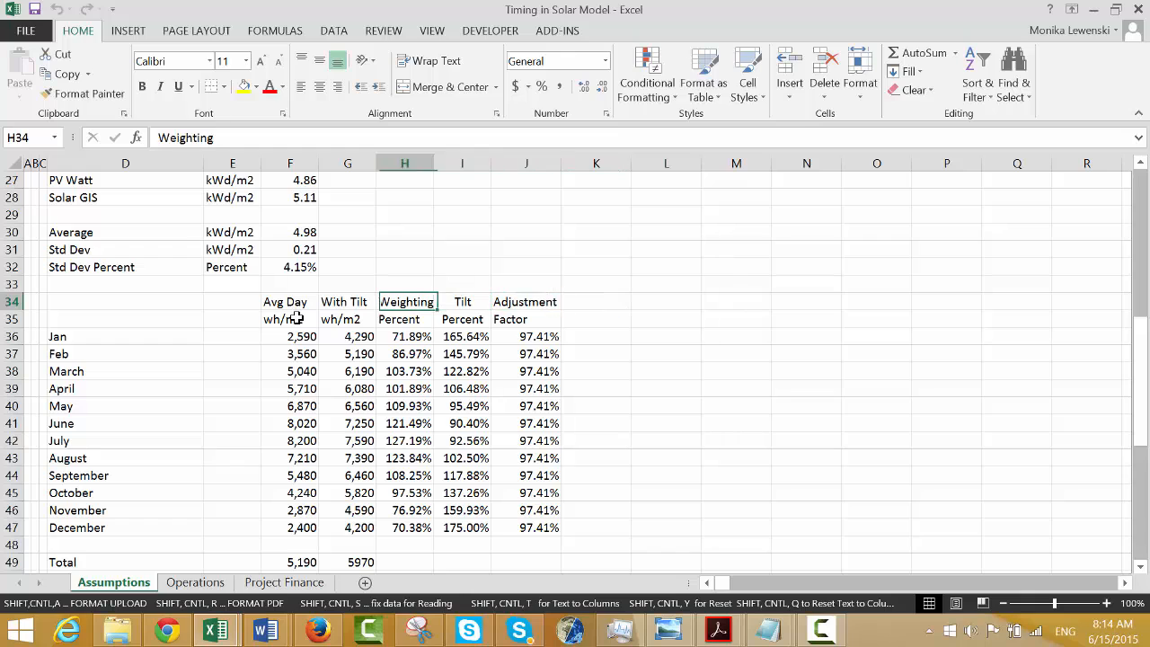
key("shift+Down")
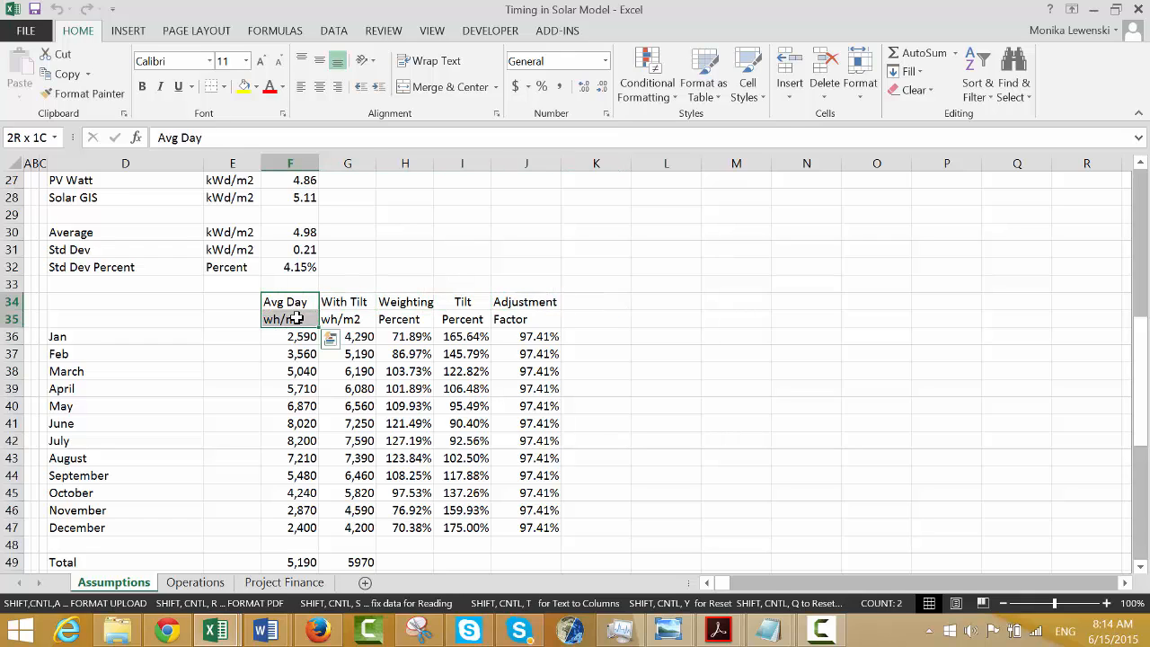
key("shift+Right")
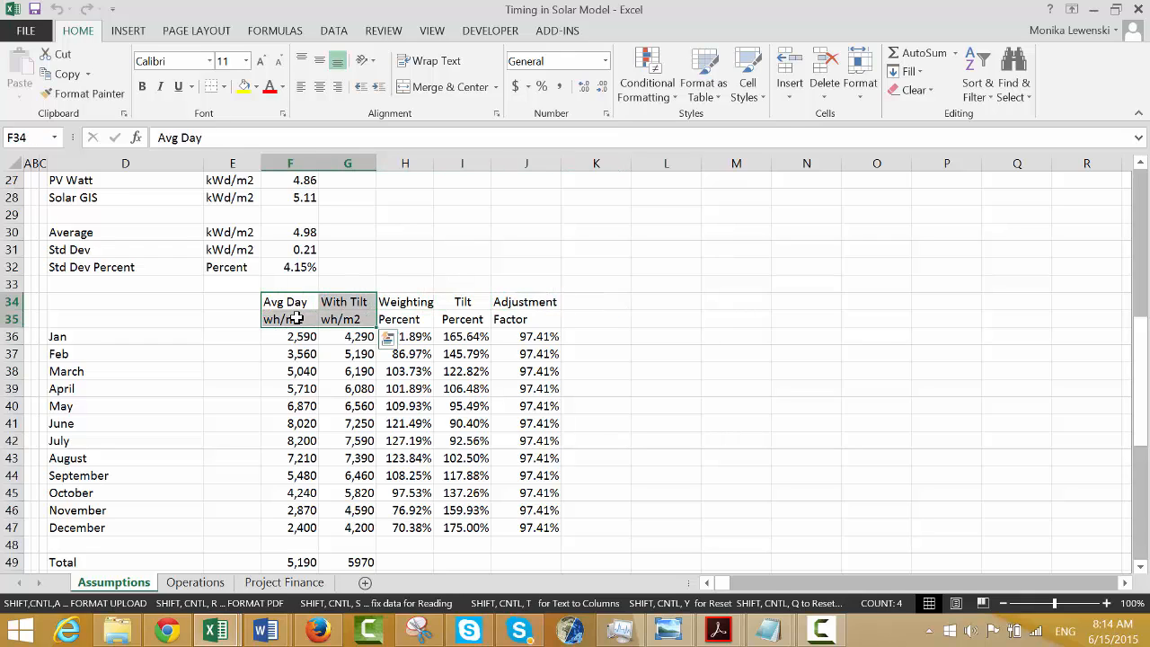
key("ctrl+c")
key("Right")
key("Right")
key("Right")
key("Right")
key("ctrl+v")
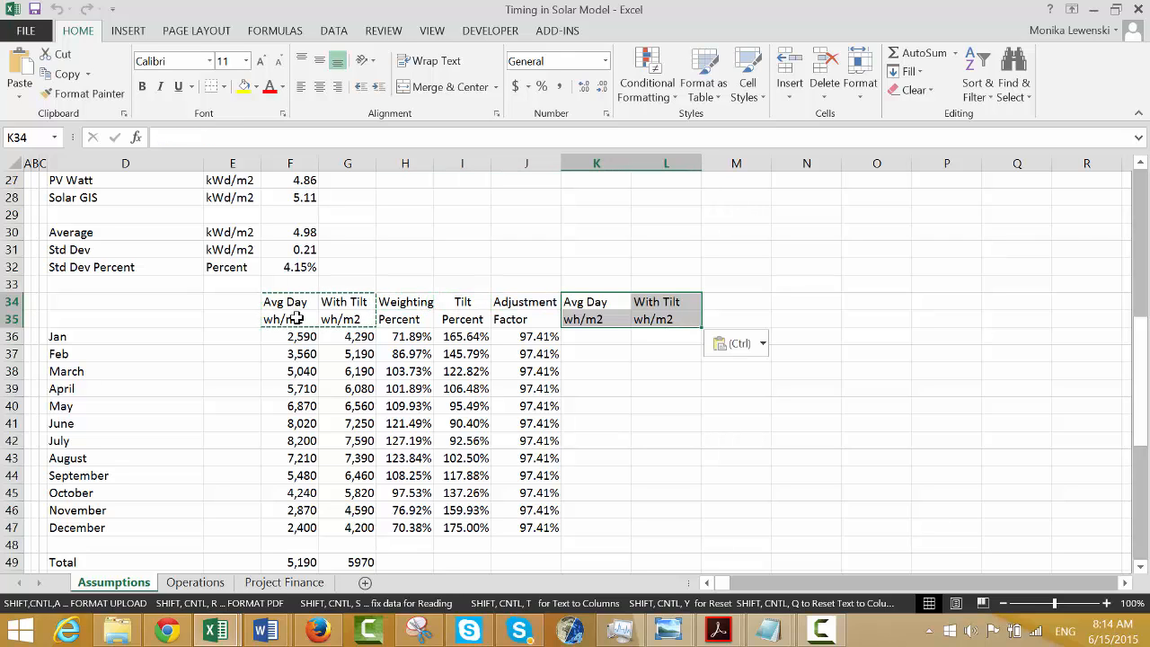
key("Down")
key("Down")
key("Down")
key("Escape")
key("Up")
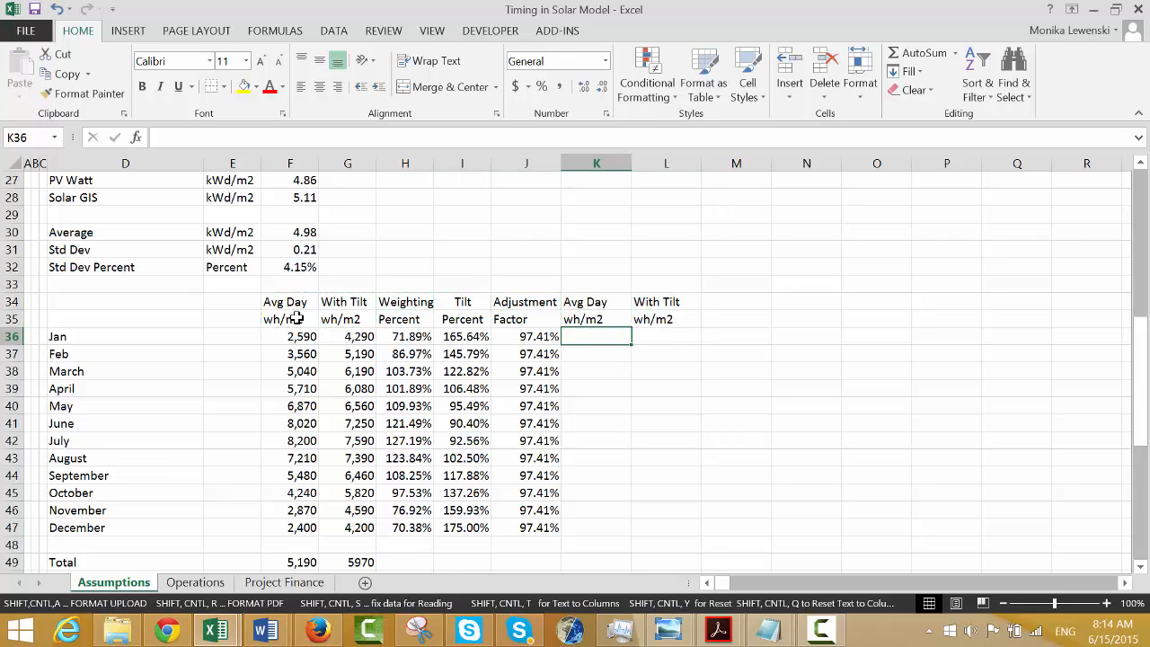
Calculate January's adjusted average day yield in K36 as adjustment factor times original value, =J36*F36.
type("=")
key("Left")
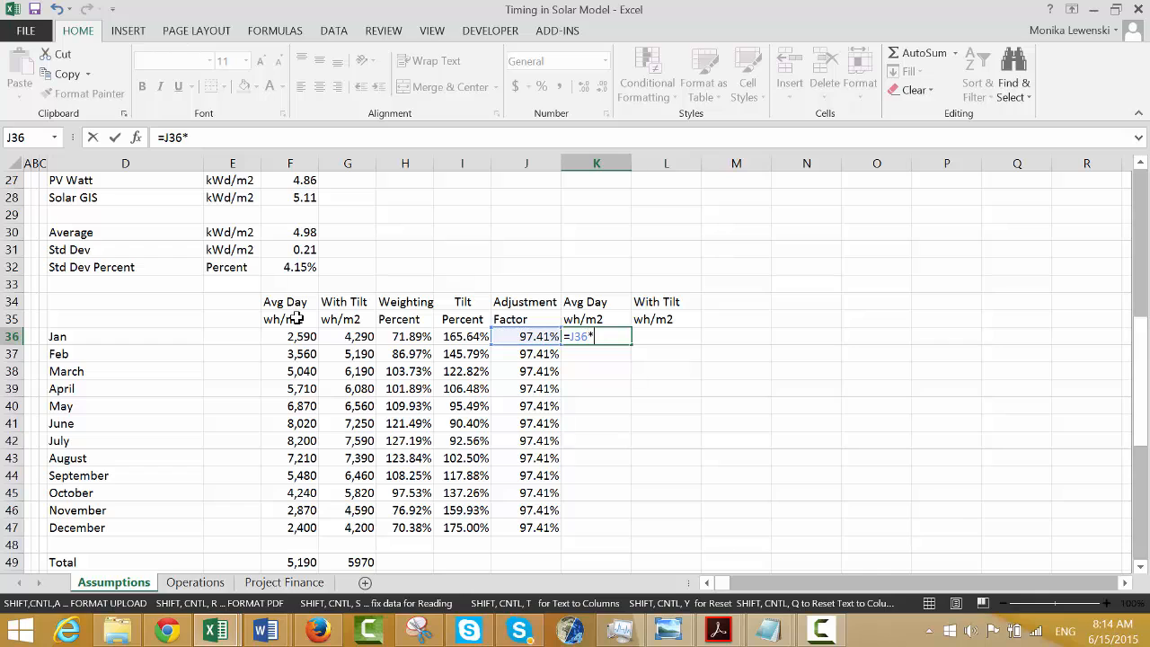
type("*")
key("Left")
key("Left")
key("Left")
key("Left")
key("Return")
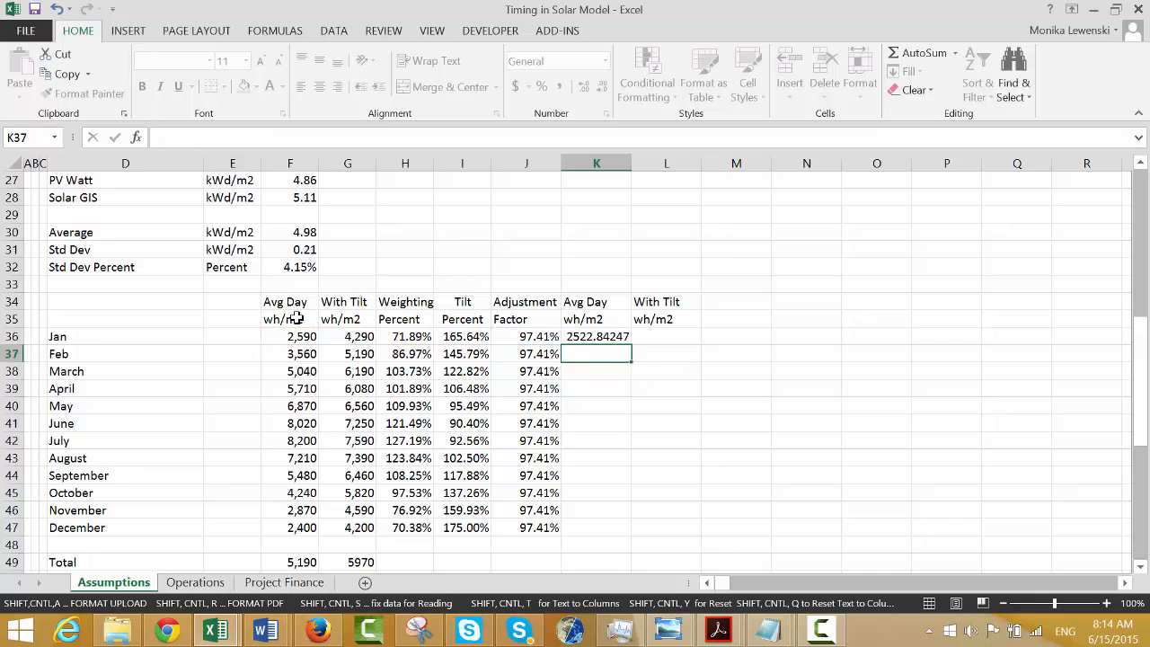
Format the adjusted Avg Day value with thousands separators and two decimals, and fill its formula down to December in K47.
key("Up")
key("ctrl+shift+1")
key("shift+Down")
key("shift+Down")
key("shift+Down")
key("shift+Down")
key("shift+Down")
key("shift+Down")
key("shift+Down")
key("shift+Down")
key("shift+Down")
key("shift+Down")
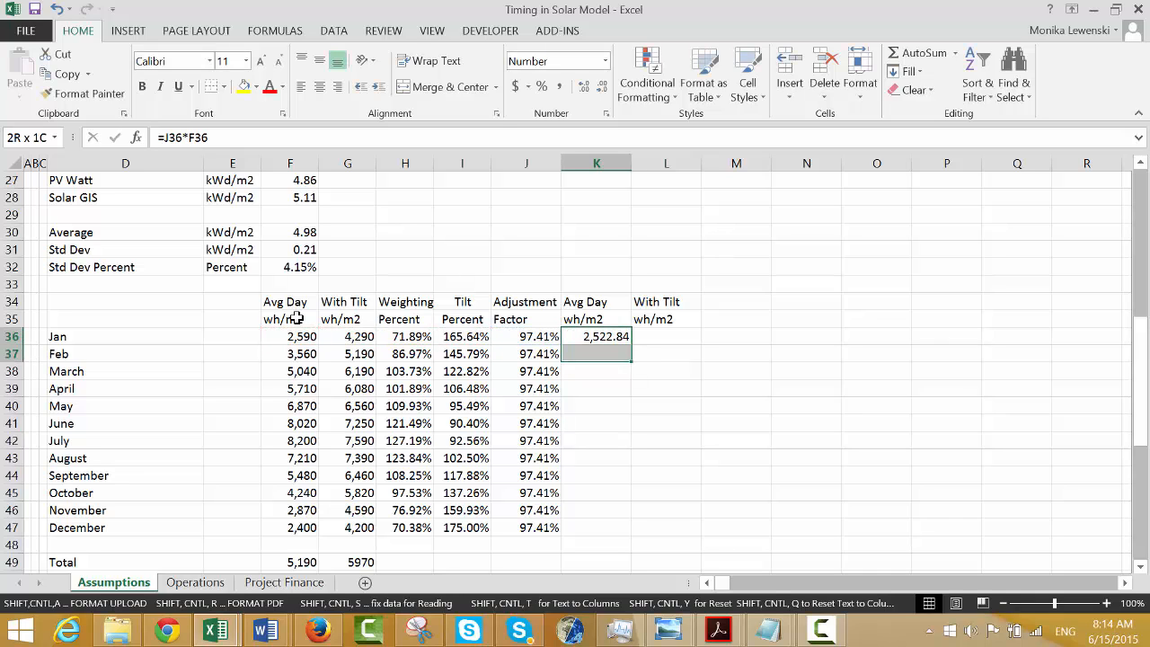
key("shift+Down")
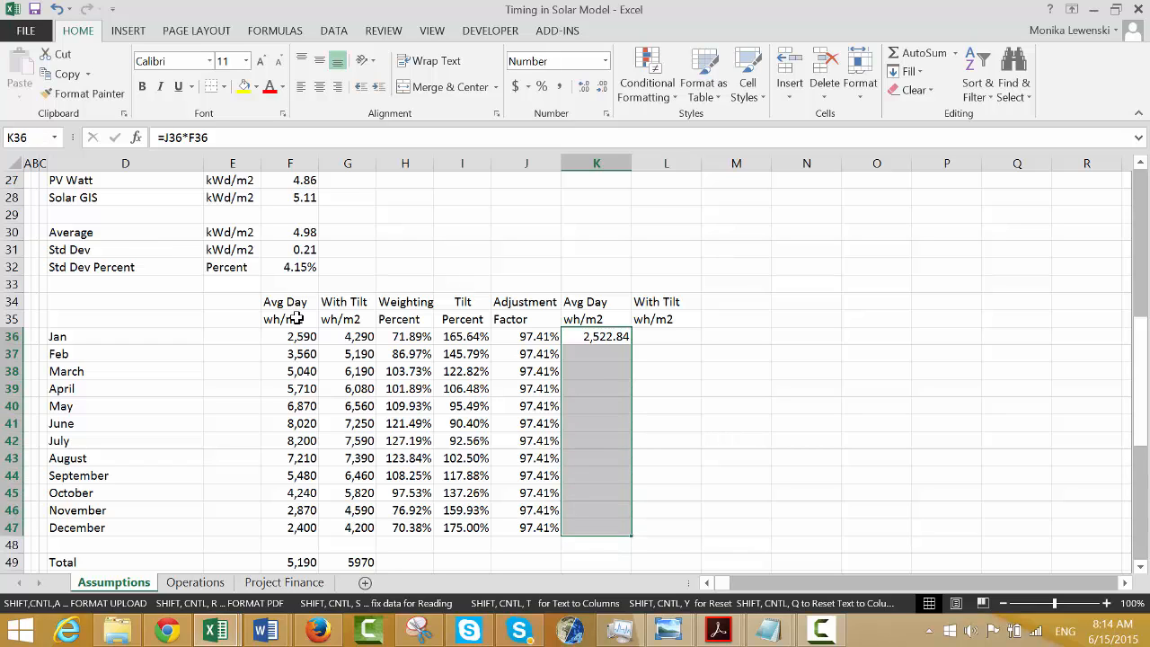
key("ctrl+d")
key("Right")
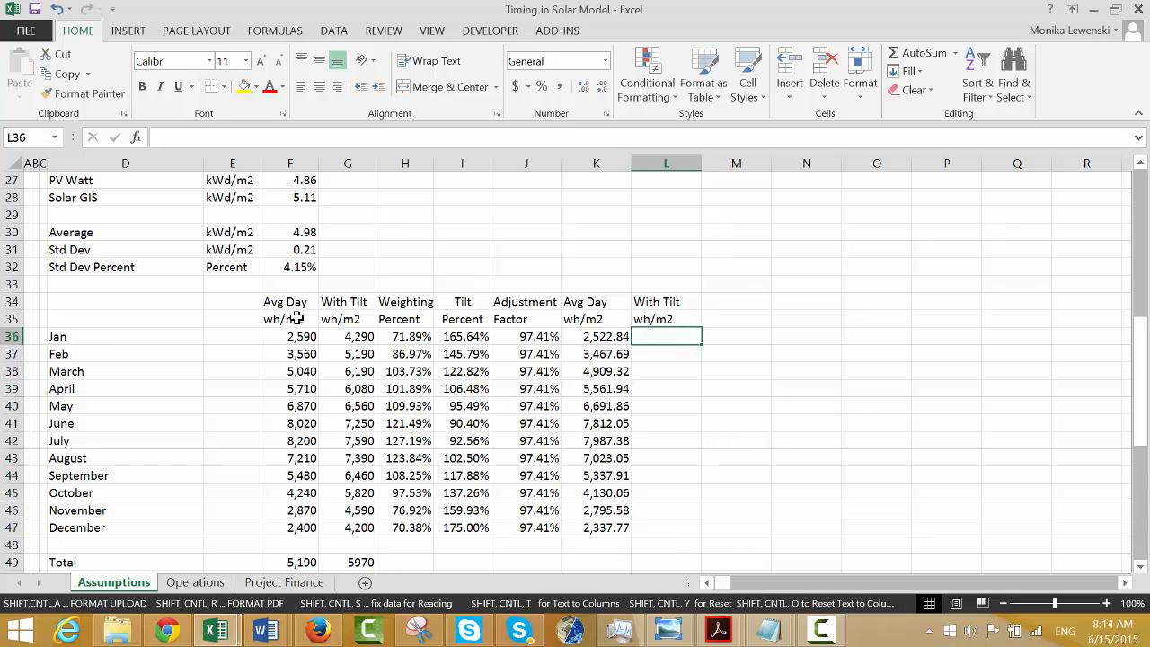
Calculate January's adjusted With Tilt yield in L36 as adjusted average day times tilt percent, =K36*I36.
type("=")
key("Left")
type("*")
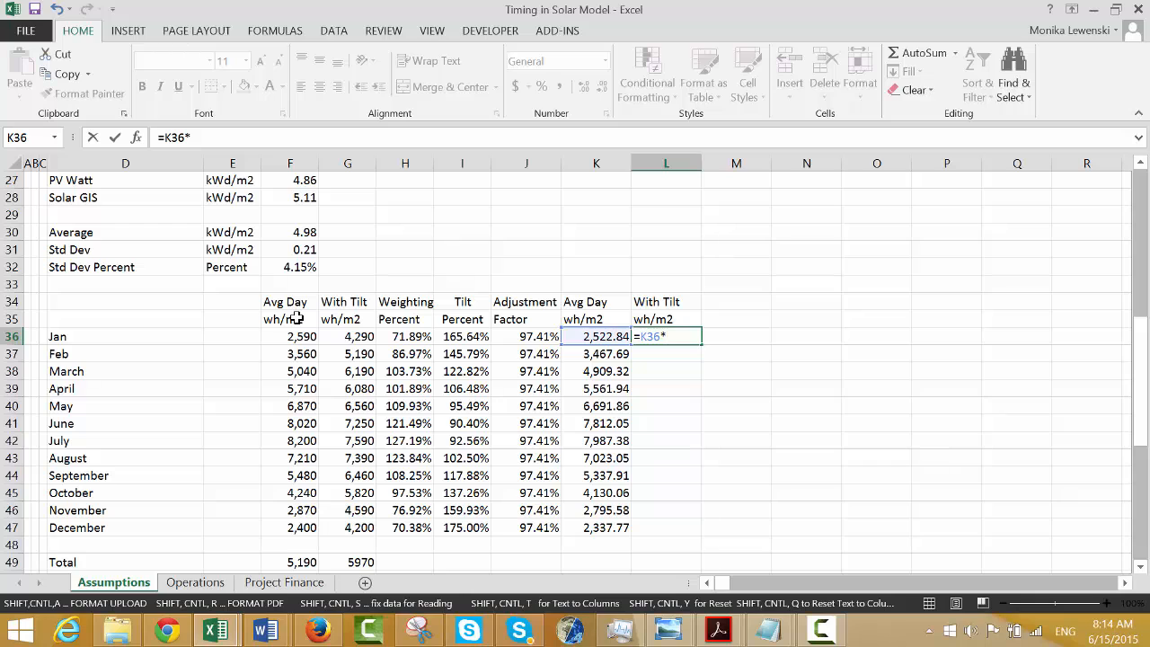
key("Left")
key("Left")
key("Left")
key("Return")
key("Up")
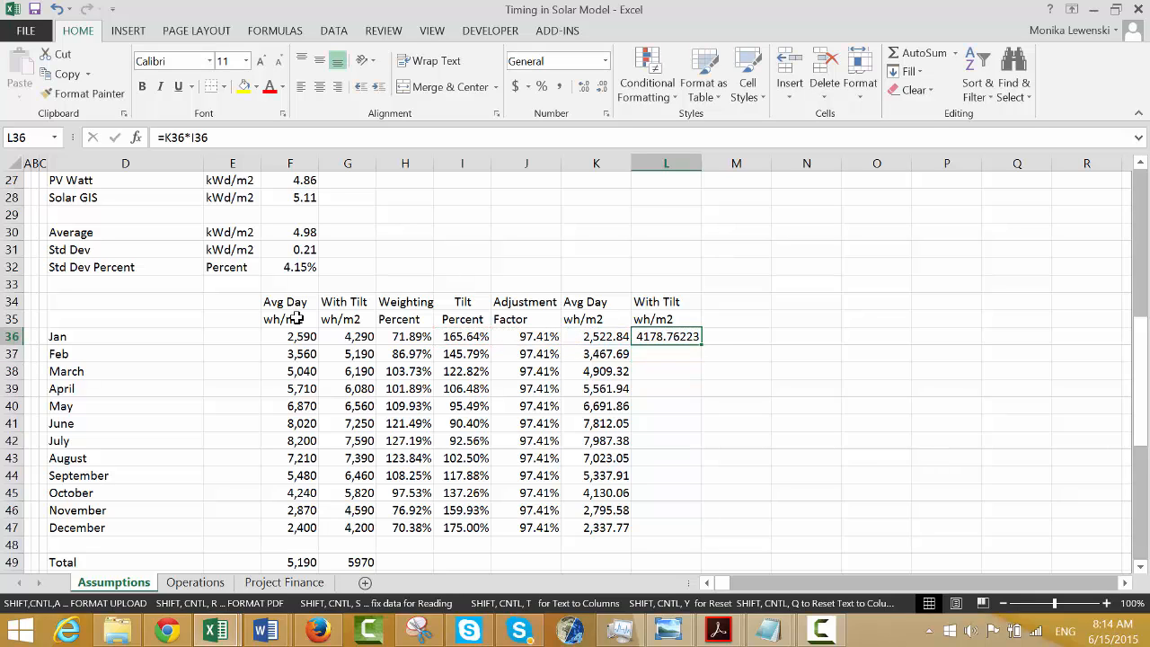
Format the adjusted With Tilt value with thousands separators and two decimals, and fill its formula down to December in L47.
key("ctrl+shift+1")
key("shift+Down")
key("shift+Down")
key("shift+Down")
key("shift+Down")
key("shift+Down")
key("shift+Down")
key("shift+Down")
key("shift+Down")
key("shift+Down")
key("shift+Down")
key("shift+Down")
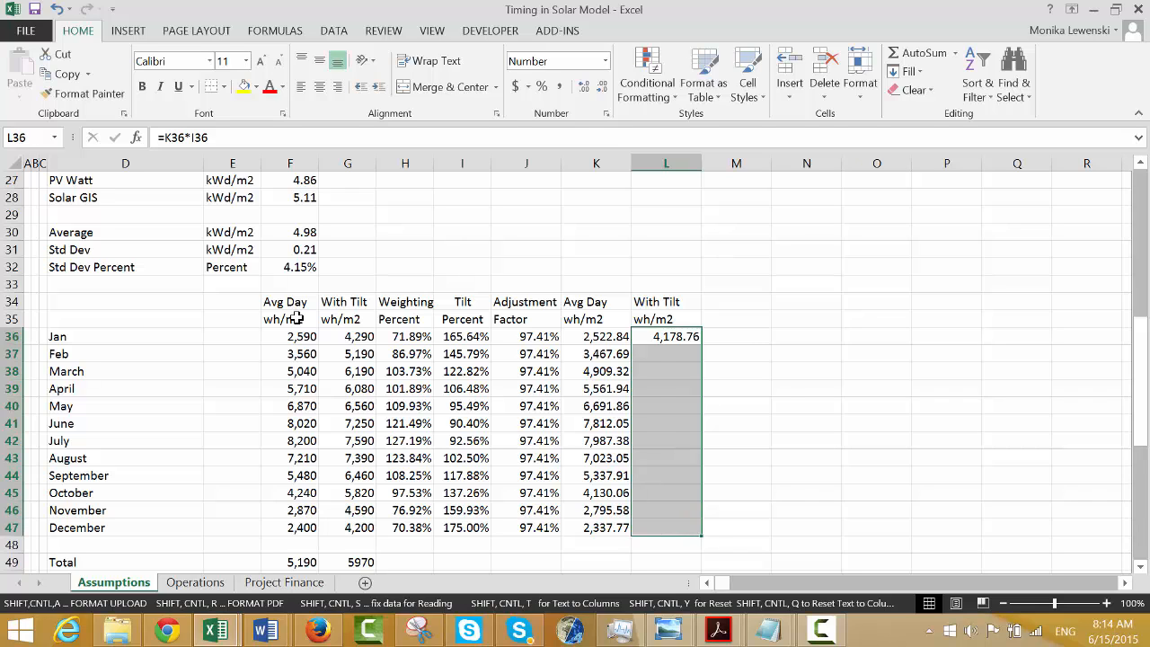
key("ctrl+d")
Reduce the adjusted Avg Day and With Tilt yields in K36:L47 to zero decimal places.
key("Left")
key("shift+Right")
key("shift+Down")
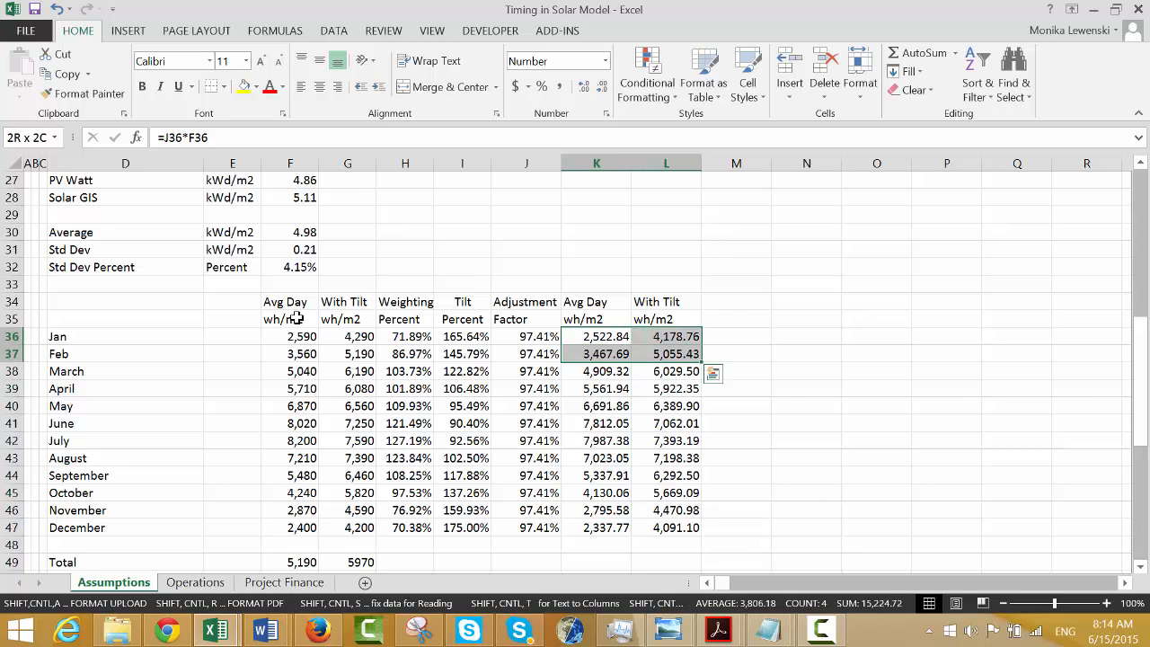
key("shift+Down")
key("shift+Down")
key("shift+Down")
key("shift+Down")
key("shift+Down")
key("shift+Down")
key("shift+Down")
key("shift+Down")
key("shift+Down")
key("shift+Down")
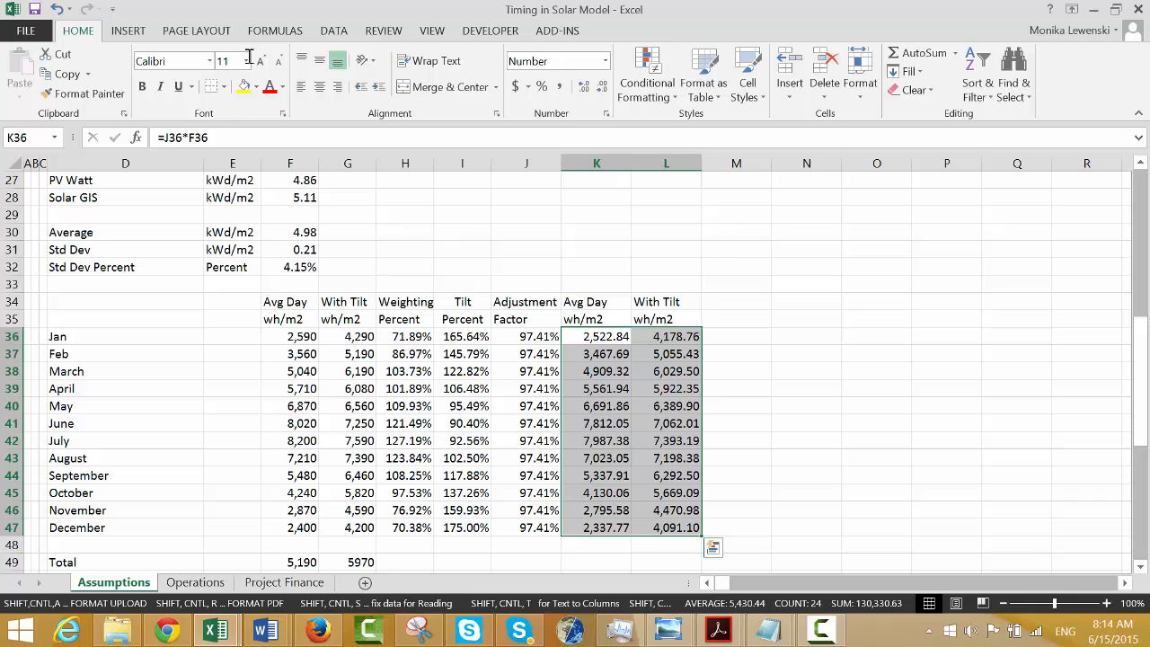
left_click(602, 87)
left_click(602, 86)
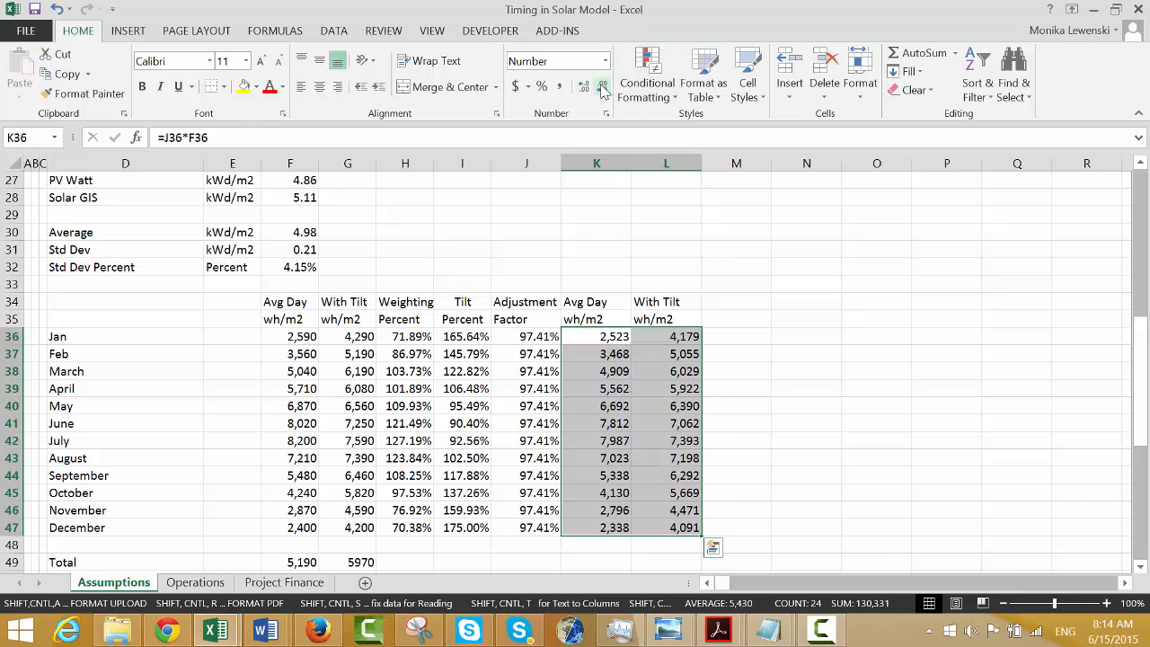
Run the colouring macro on the Assumptions sheet so hard-coded inputs are blue and formulas black.
key("Left")
key("Left")
key("Left")
key("Down")
key("Down")
key("Down")
key("Down")
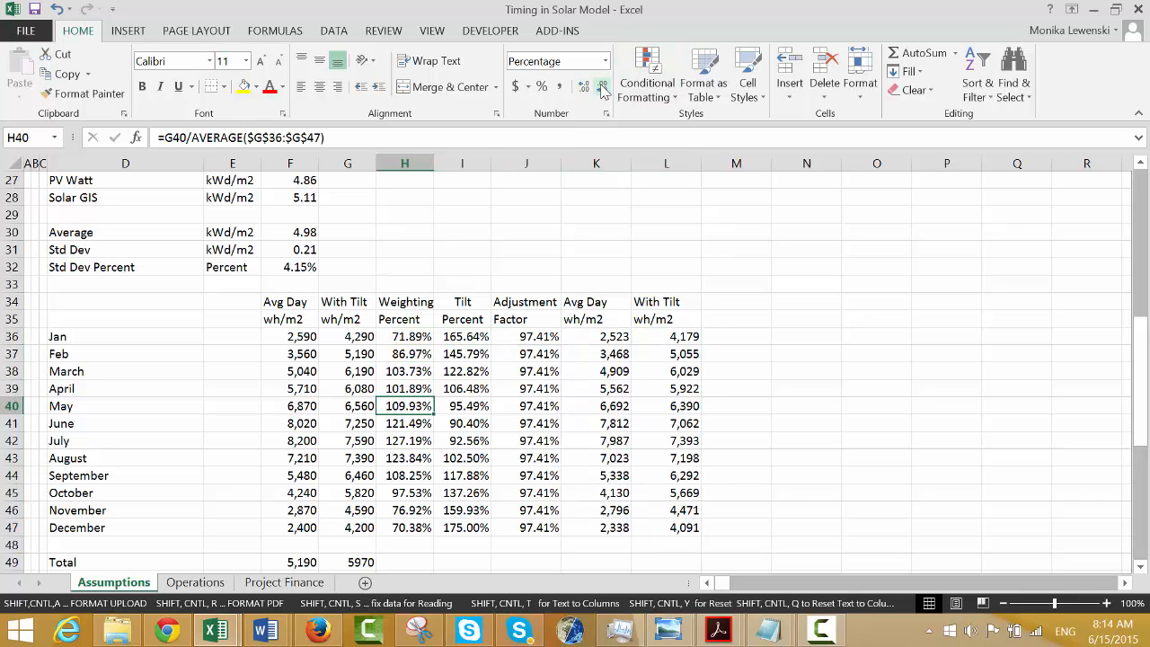
key("Right")
key("Down")
key("Down")
key("Down")
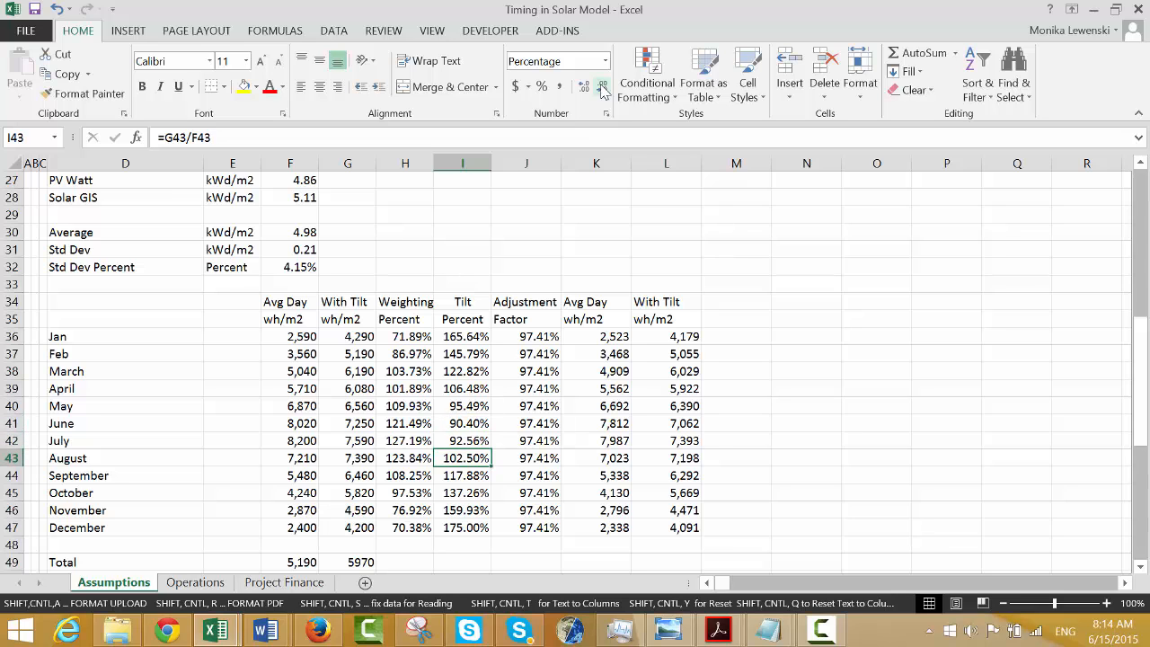
key("ctrl+alt+c")
Examine the input and formula colouring from the key dates down to the Gross Yield row and across the monthly table.
key("Down")
key("Down")
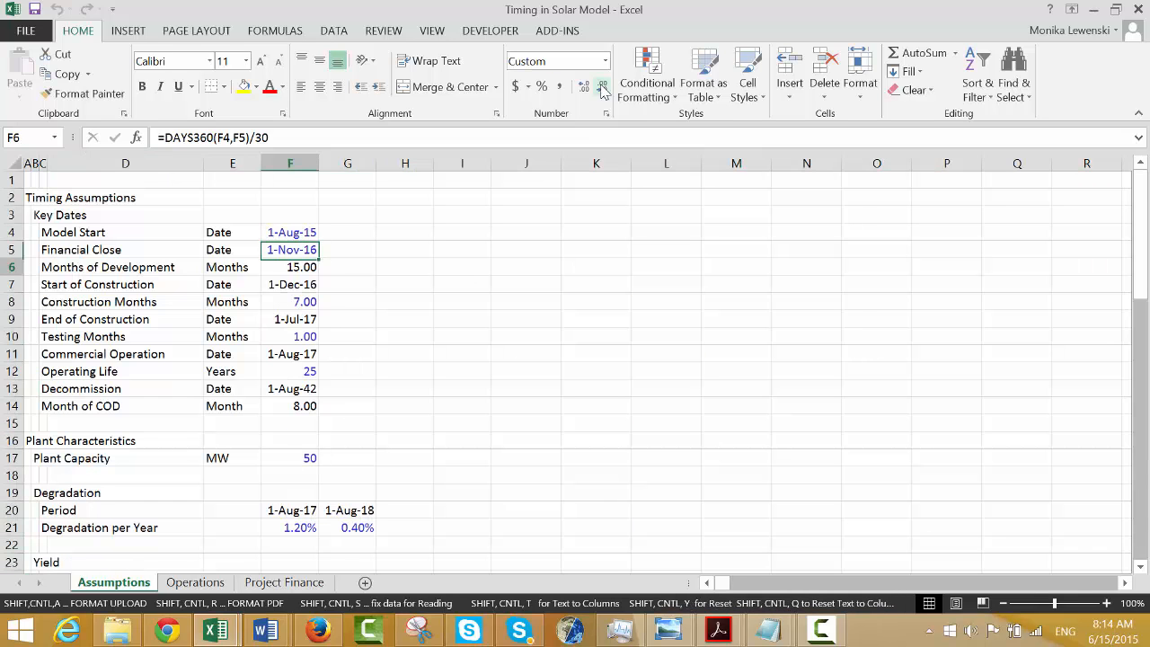
key("Down")
key("Down")
key("Down")
key("Down")
key("Down")
key("Down")
key("Down")
key("Down")
key("Down")
key("Down")
key("Down")
key("Down")
key("Down")
key("Down")
key("Down")
key("Down")
key("Down")
key("Down")
key("Down")
key("Down")
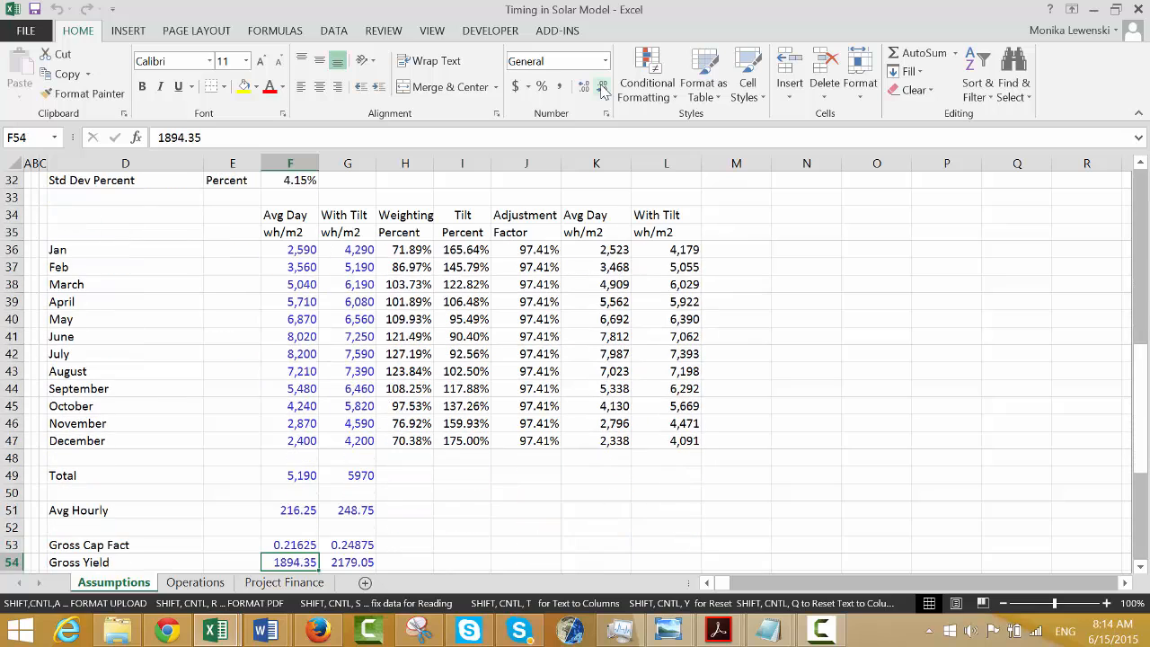
key("Up")
key("Up")
key("Up")
key("Up")
key("Up")
key("Up")
key("Up")
key("Up")
key("Up")
key("Up")
key("Up")
key("Up")
key("Up")
key("Up")
key("Right")
key("Right")
key("Right")
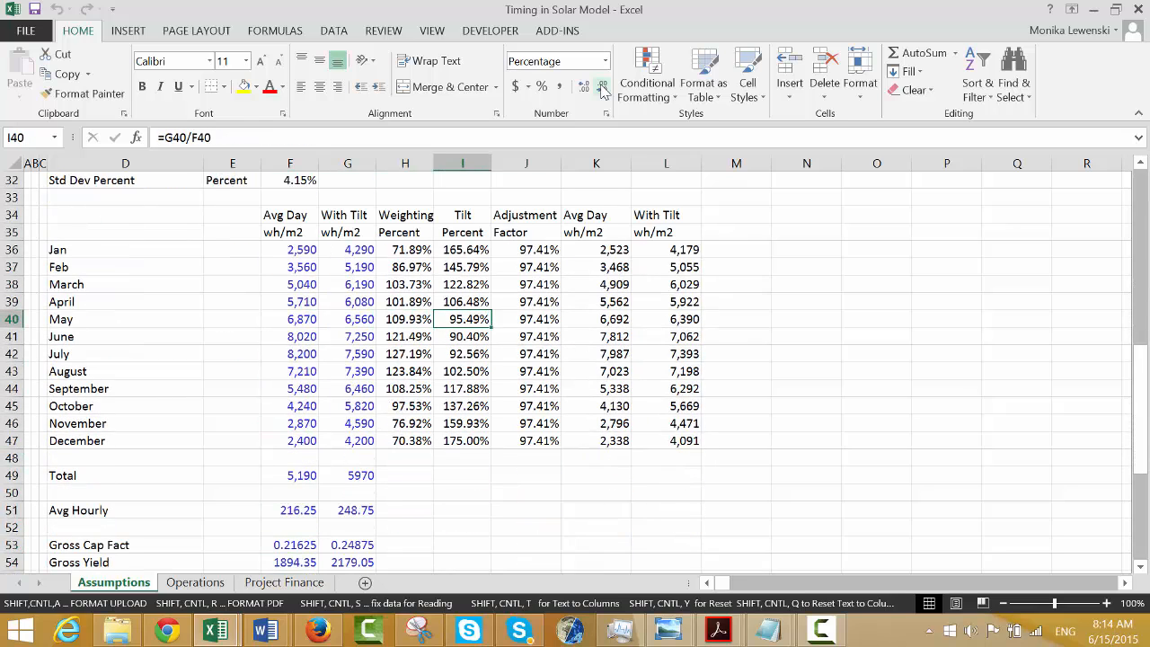
Copy December's adjustment factor formula from J47 to the Total row in J49.
key("Right")
key("Right")
key("Right")
key("Down")
key("Down")
key("Down")
key("Down")
key("Down")
key("Down")
key("Down")
key("Down")
key("Down")
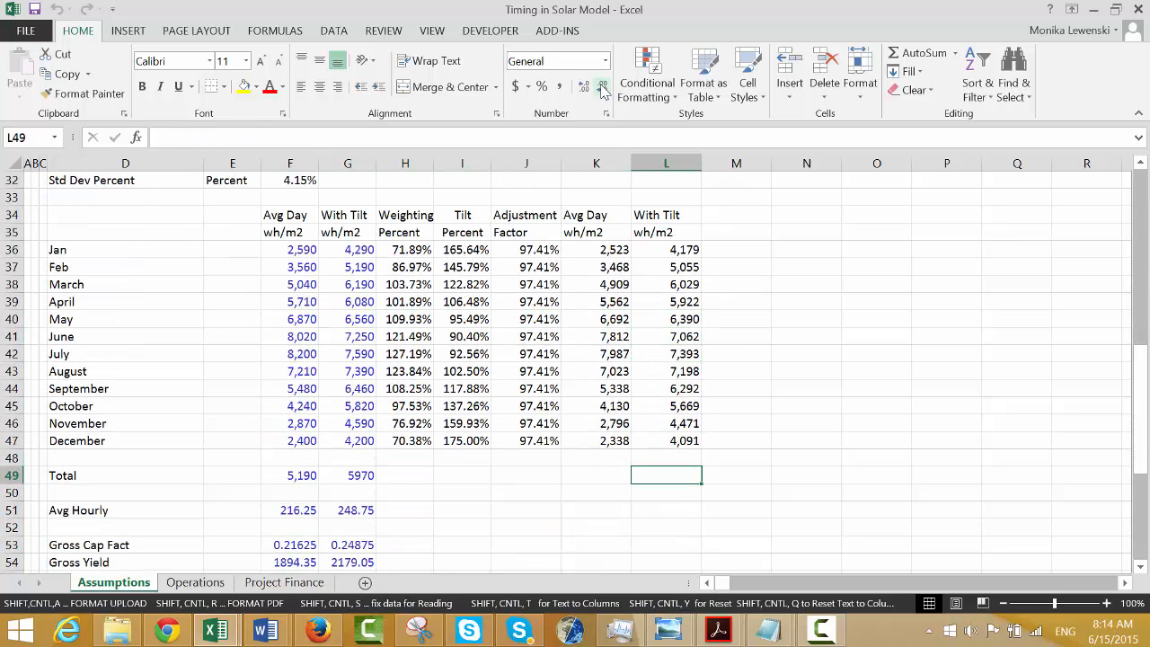
key("Left")
key("Left")
key("Left")
key("Left")
key("Left")
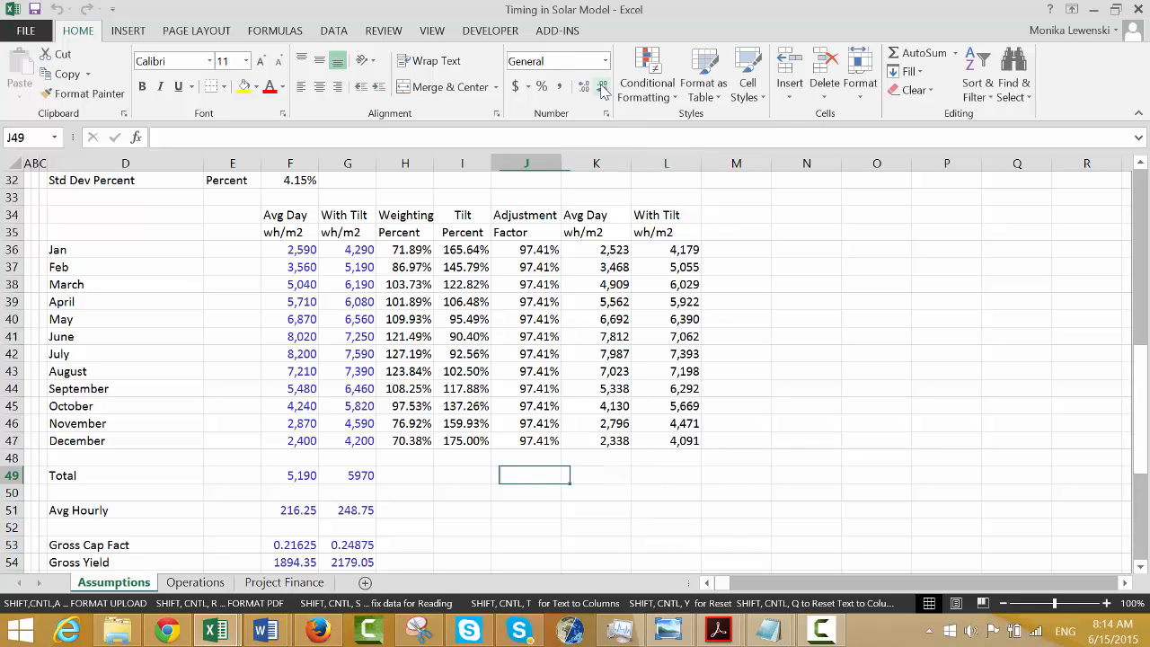
key("Right")
key("Right")
key("Right")
key("Right")
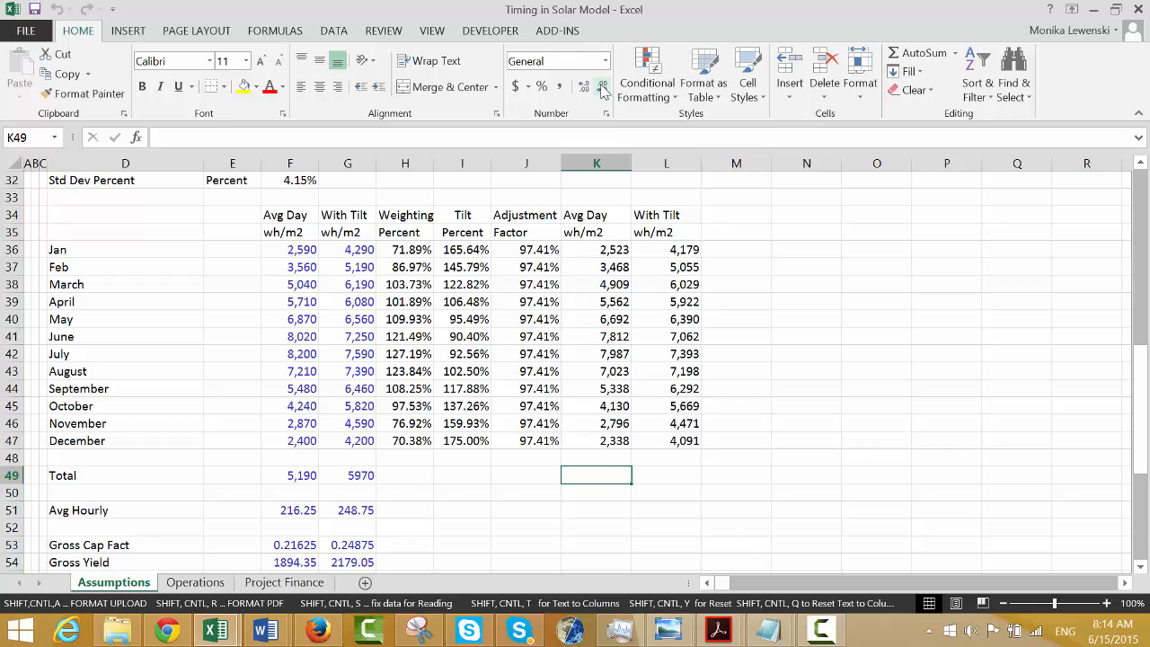
key("Up")
key("Up")
key("Left")
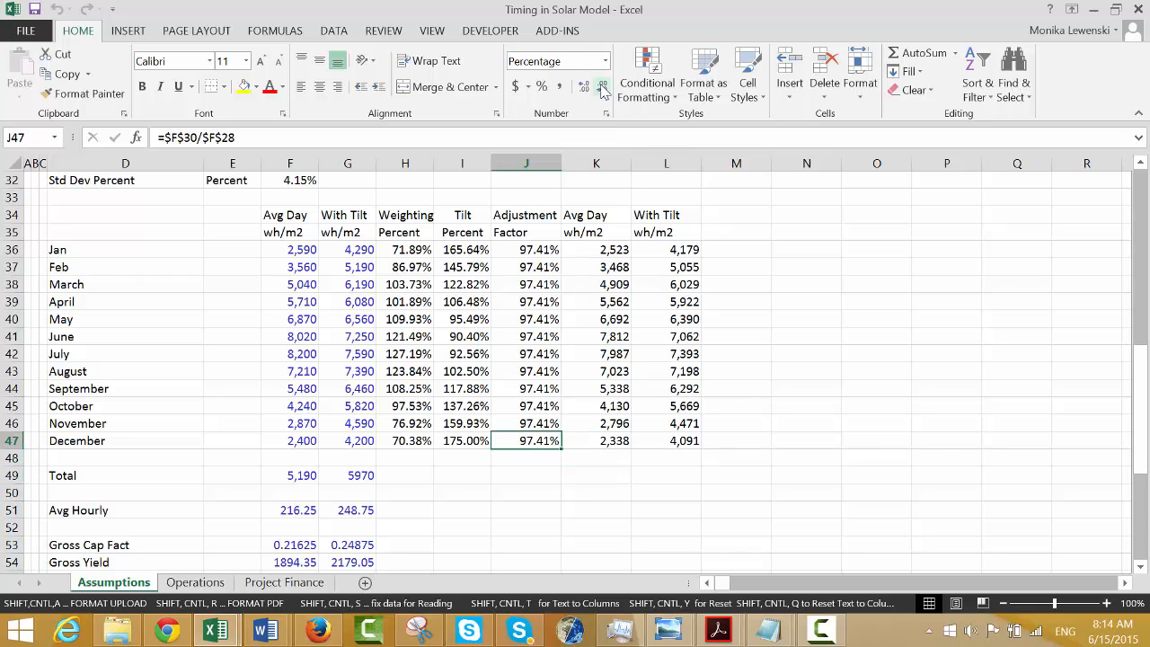
key("ctrl+c")
key("Down")
key("Down")
key("ctrl+v")
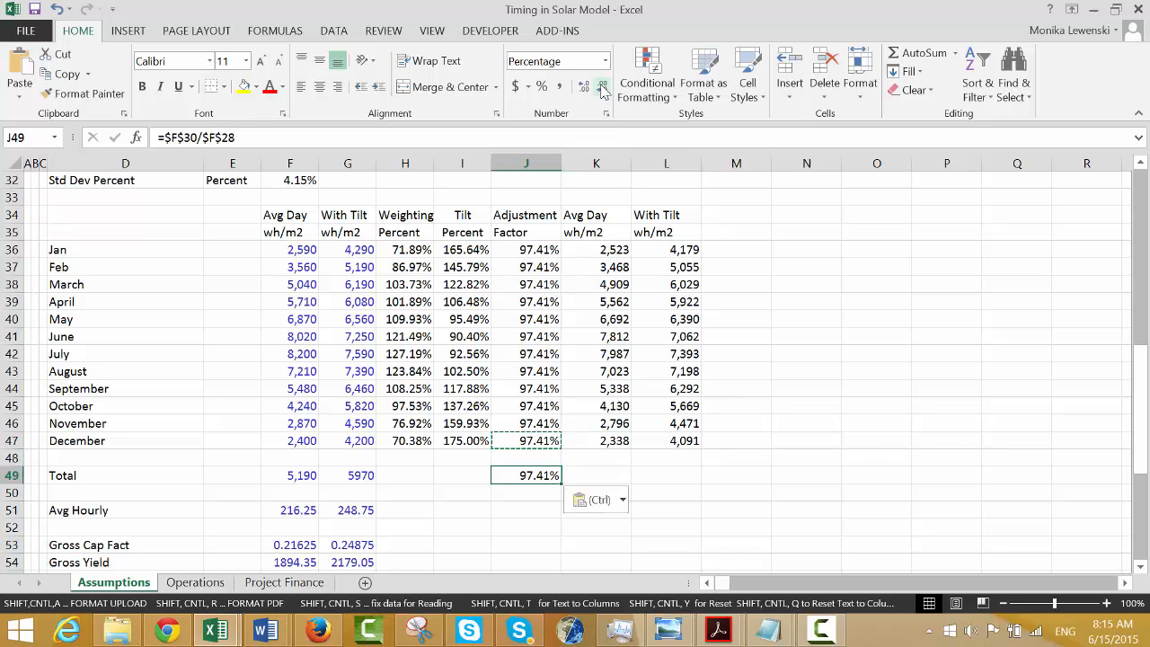
Copy December's adjusted Avg Day and With Tilt formulas from K47:L47 to the Total row in K49:L49.
key("Escape")
key("Right")
key("Up")
key("Up")
key("shift+Right")
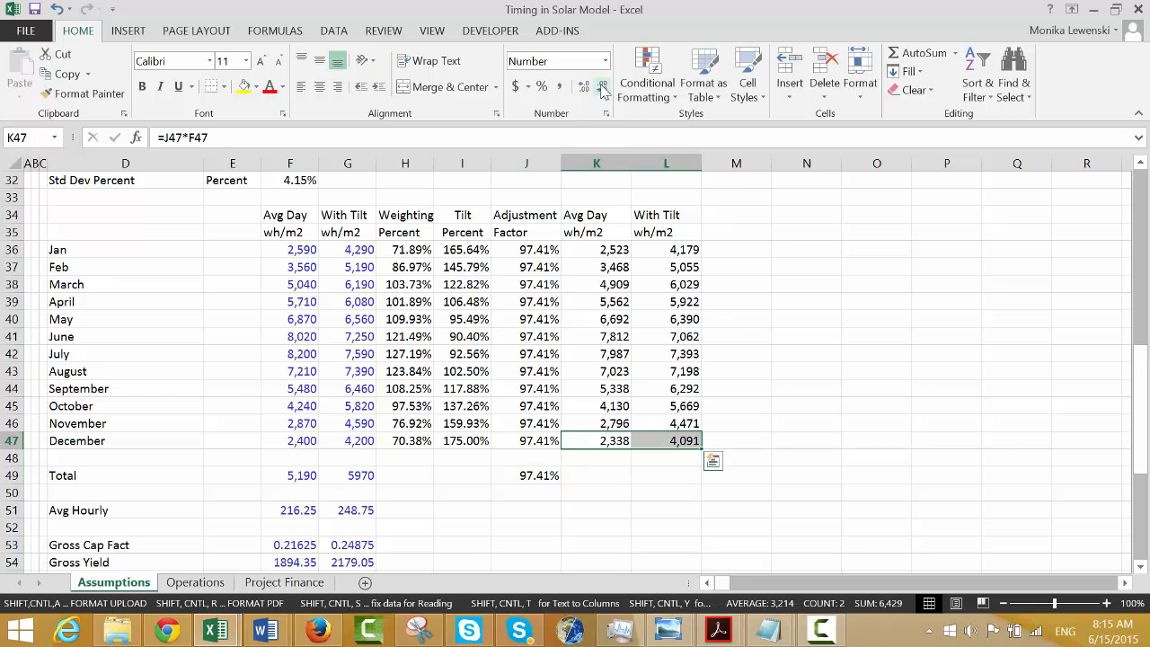
key("ctrl+c")
key("Down")
key("Down")
key("ctrl+v")
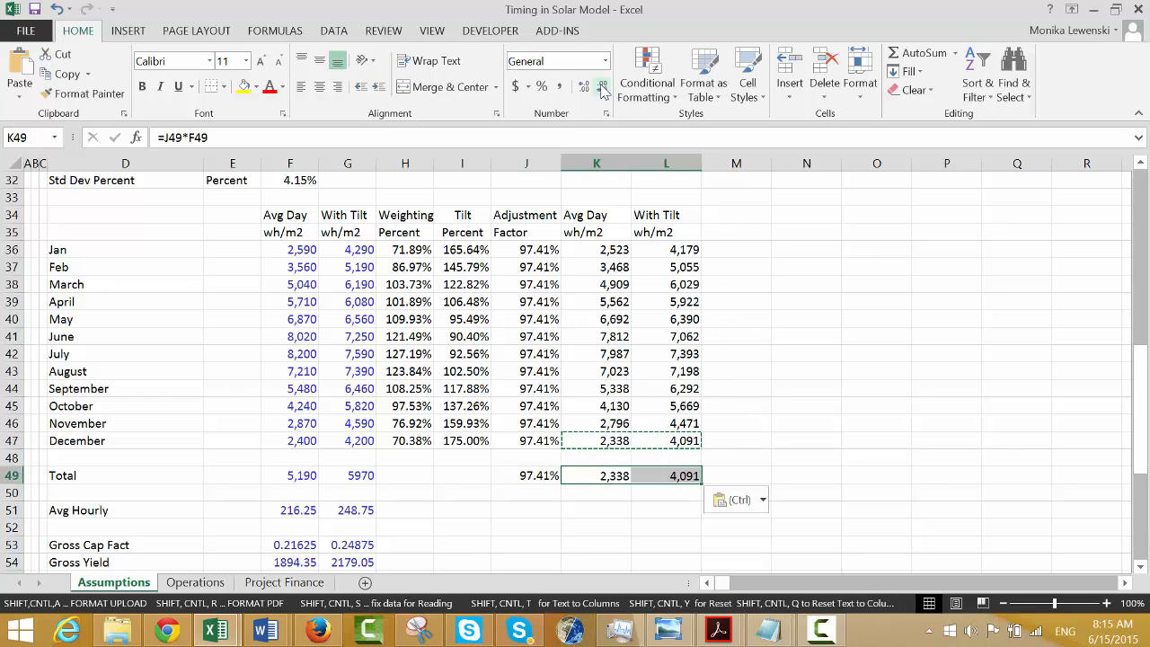
key("Escape")
Check the copied Total row formulas against December's adjusted With Tilt formula.
key("Left")
key("Left")
key("Right")
key("Right")
key("Right")
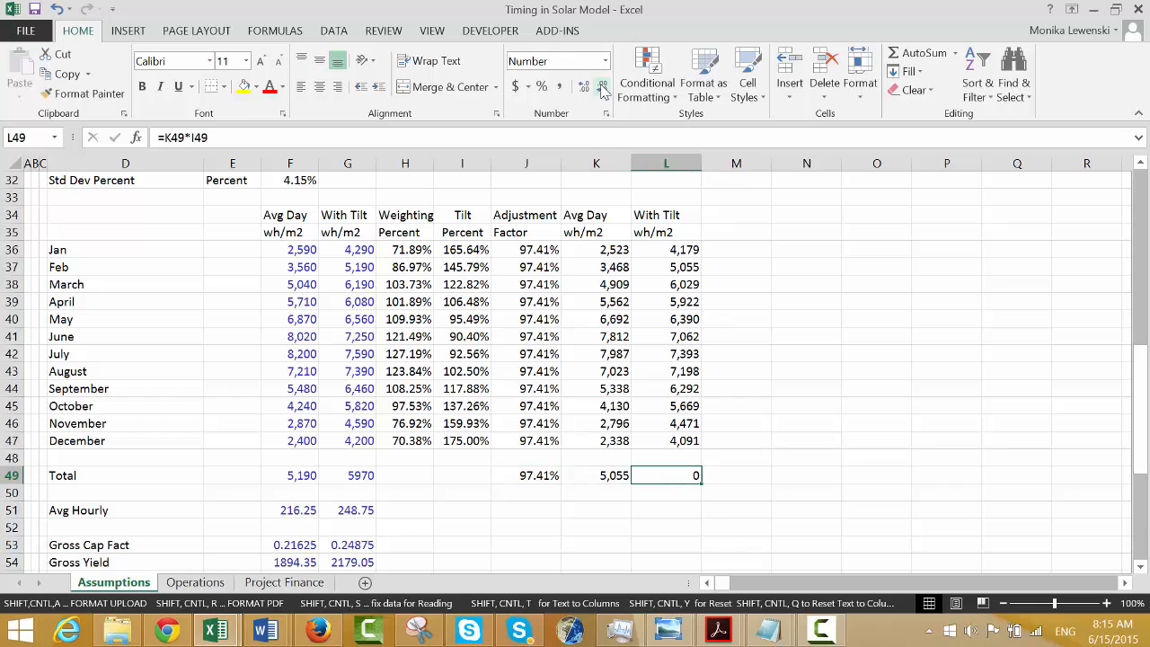
key("Up")
key("Up")
key("Down")
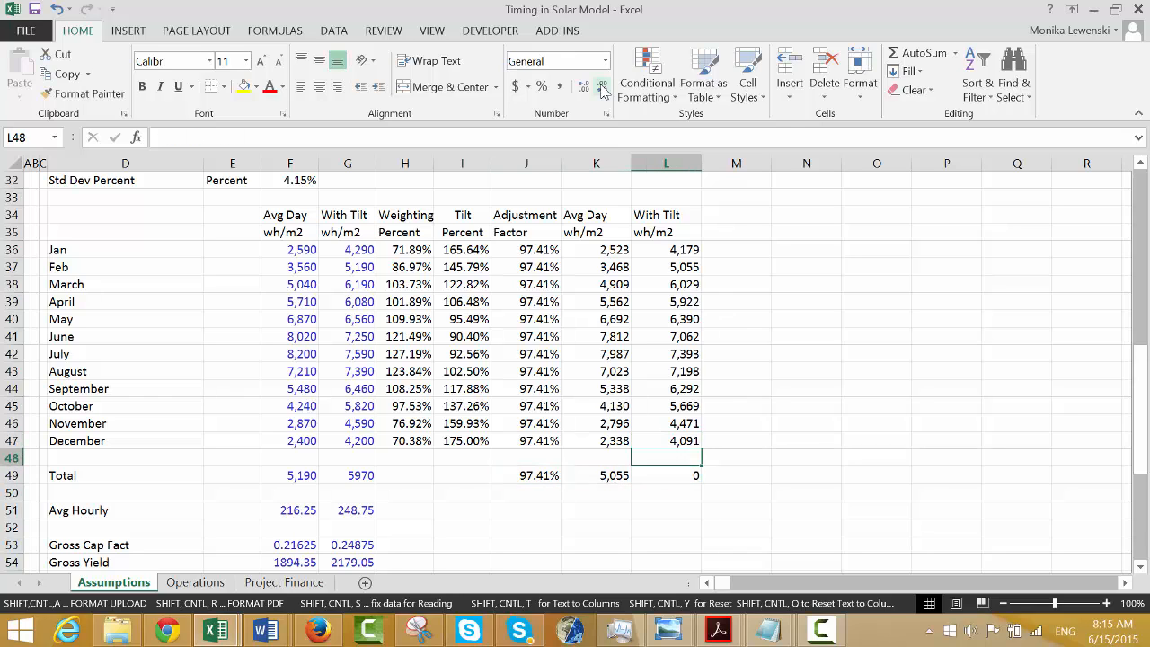
key("Down")
Add the heading Days in M35, beside the adjusted With Tilt column.
key("Up")
key("Up")
key("Up")
key("Up")
key("Up")
key("Up")
key("Up")
key("Up")
key("Up")
key("Up")
key("Up")
key("Up")
key("Up")
key("Up")
key("Up")
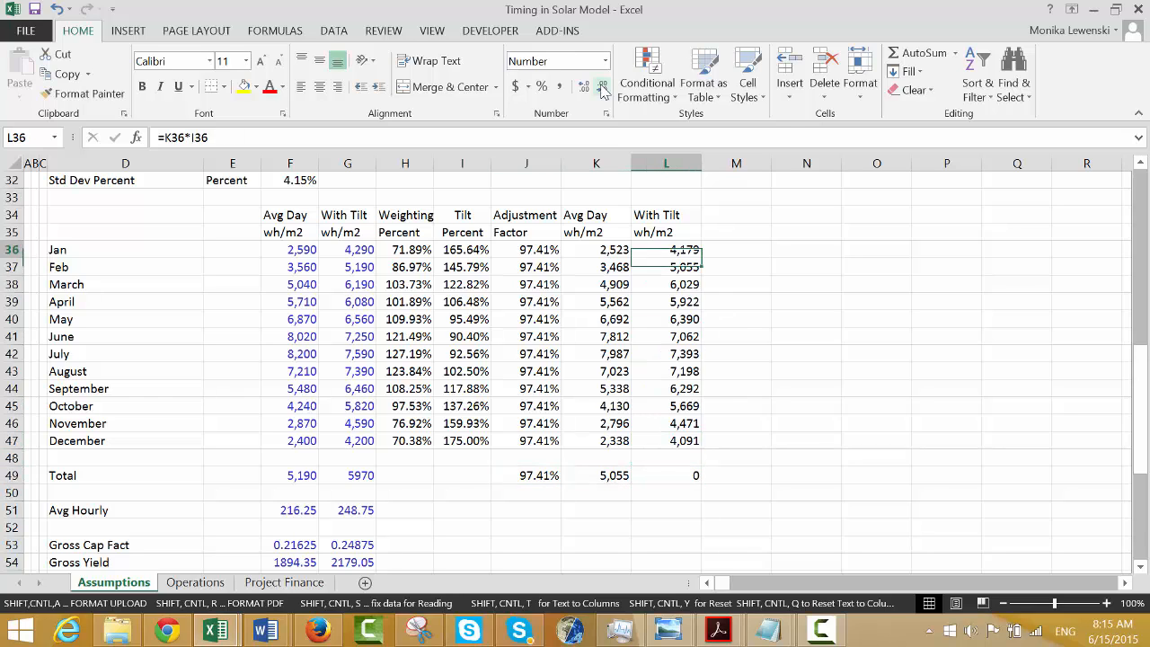
key("Right")
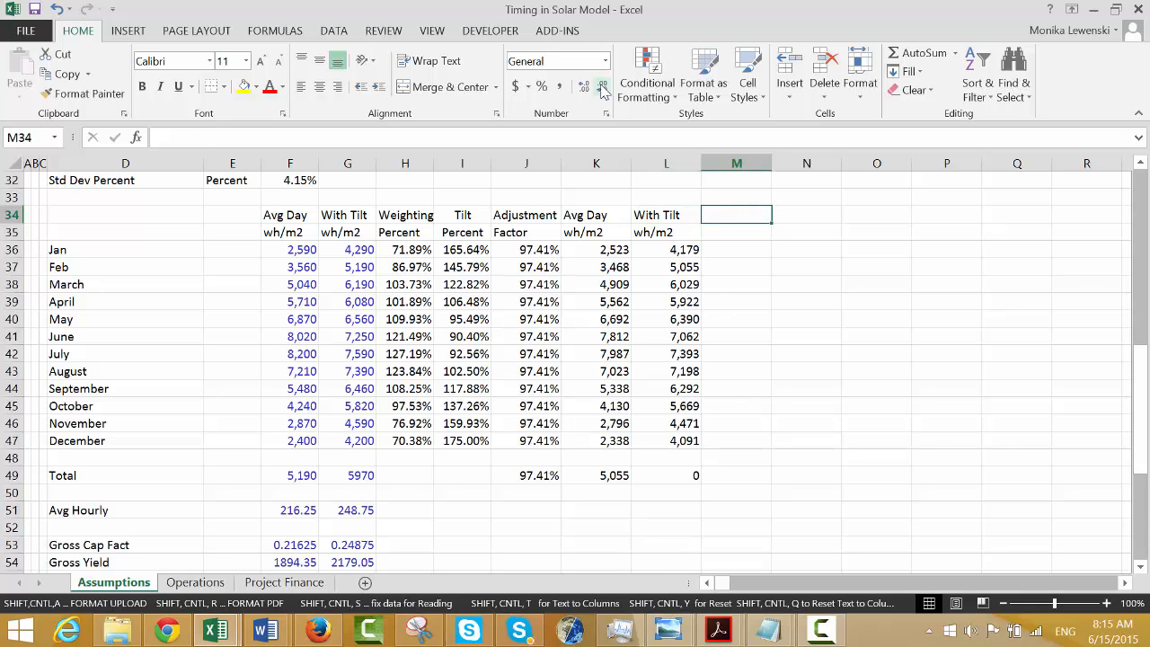
key("Down")
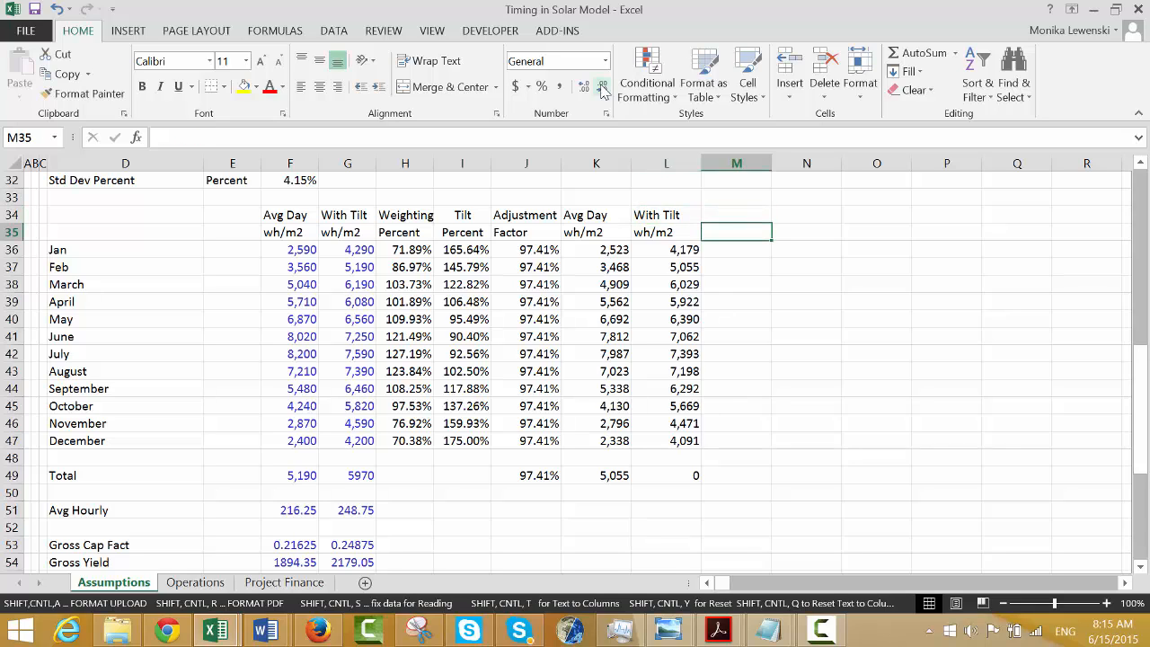
type("Days")
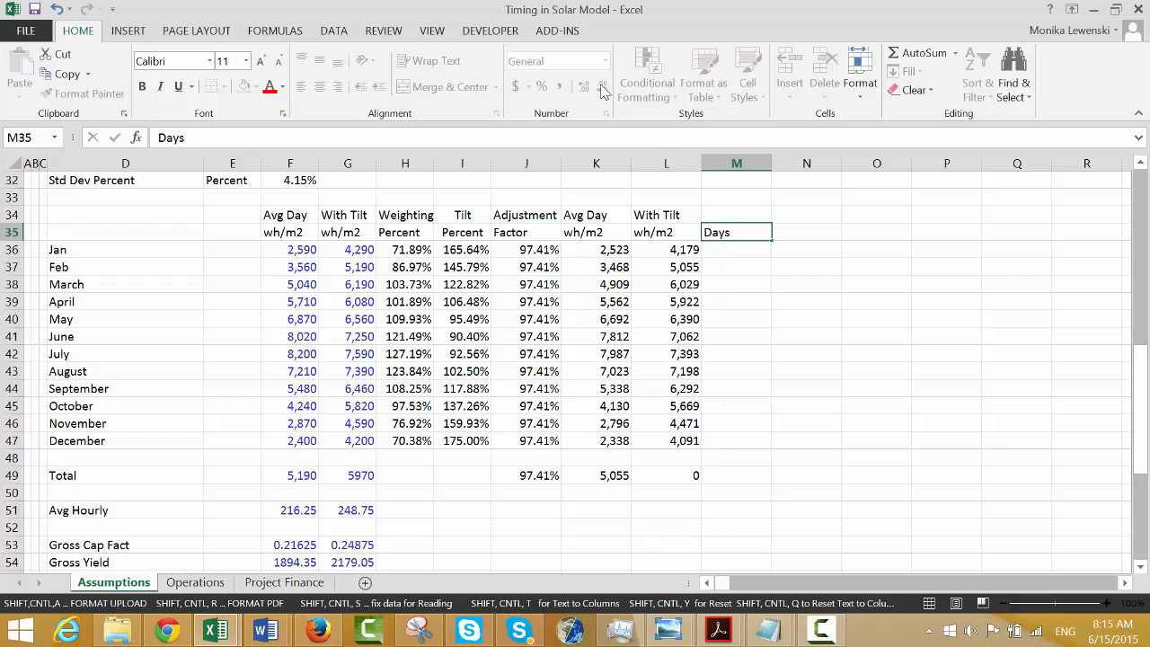
key("Return")
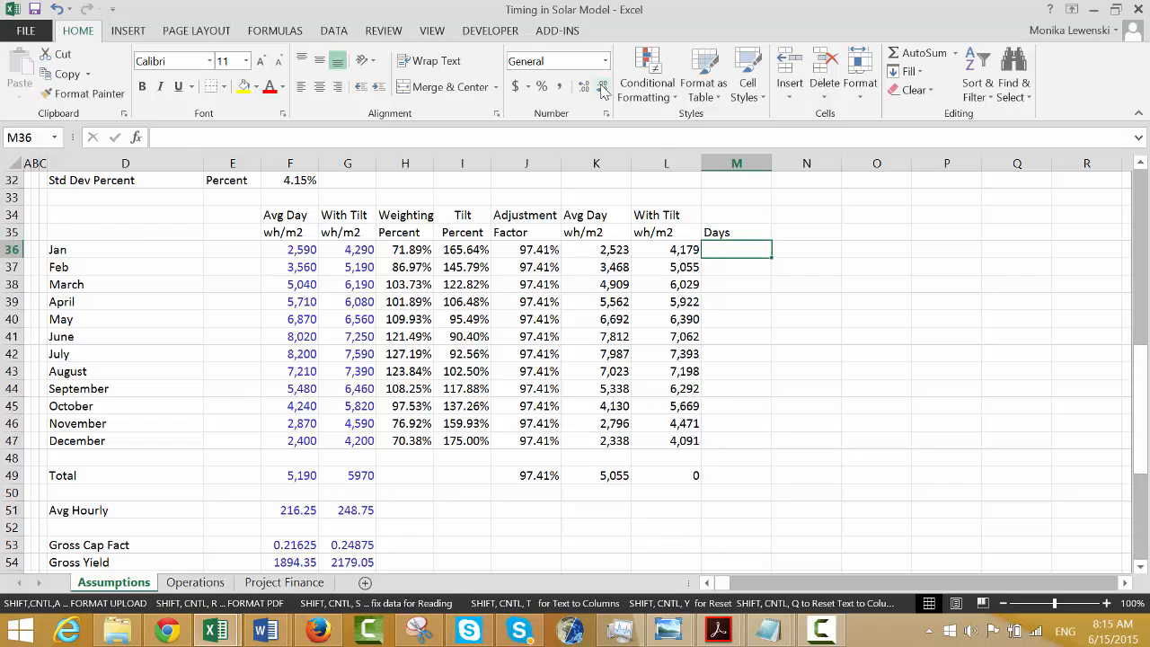
left_click(822, 629)
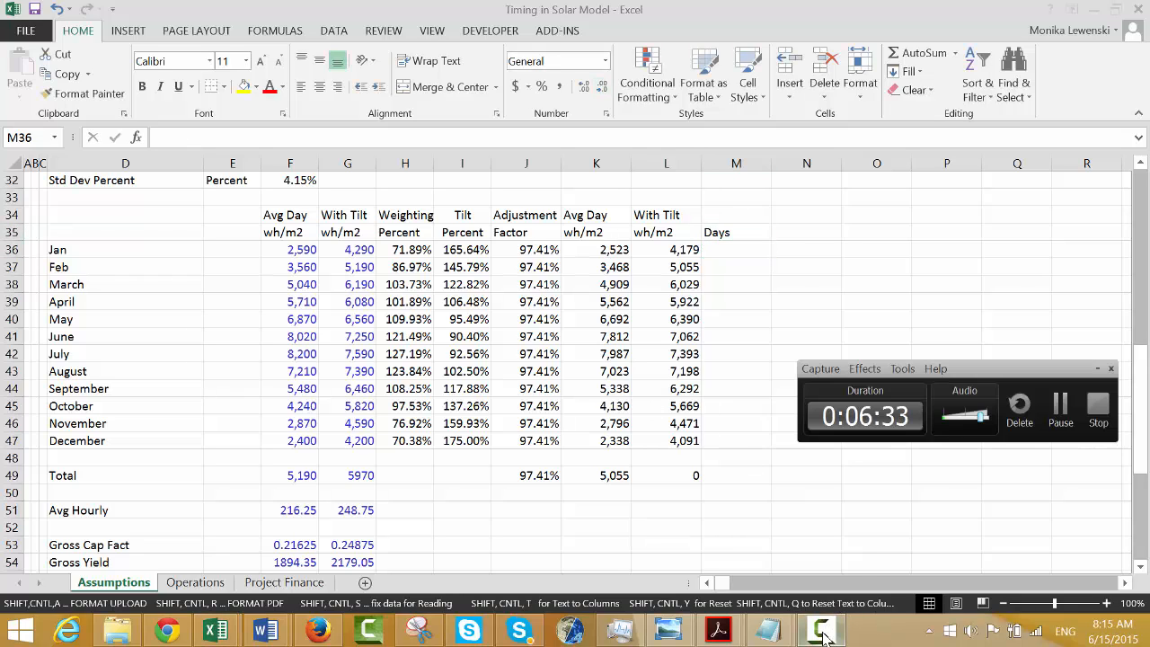
left_click(1060, 413)
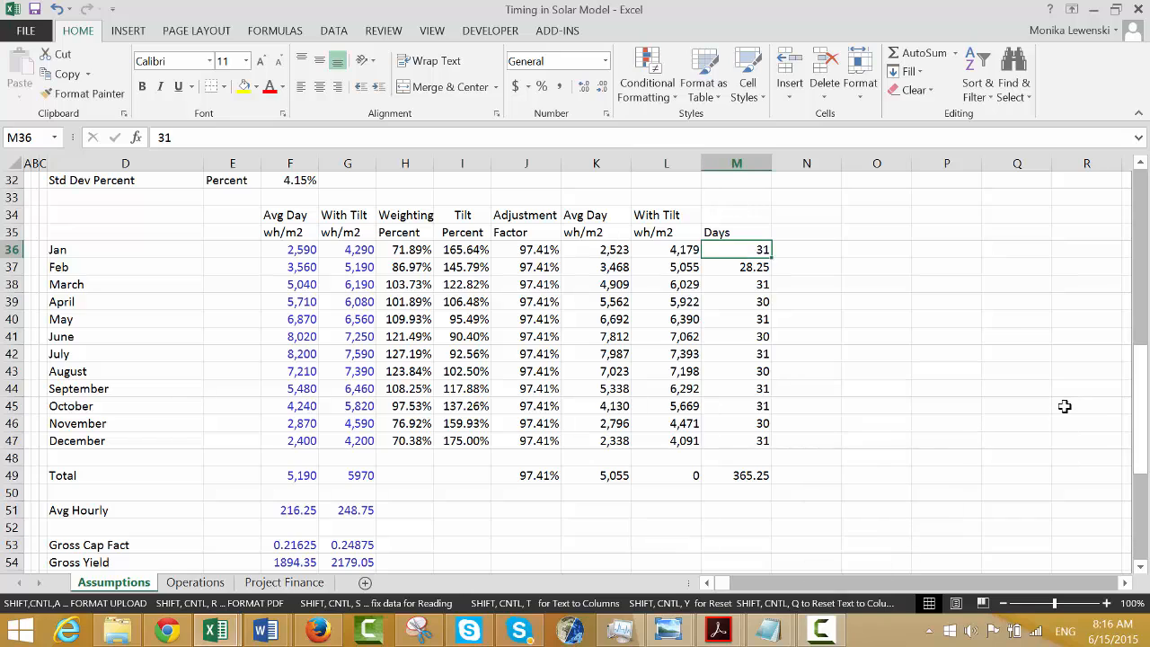
Review the monthly day counts in the Days column from January to December against the adjacent columns.
key("Down")
key("Down")
key("Down")
key("Down")
key("Down")
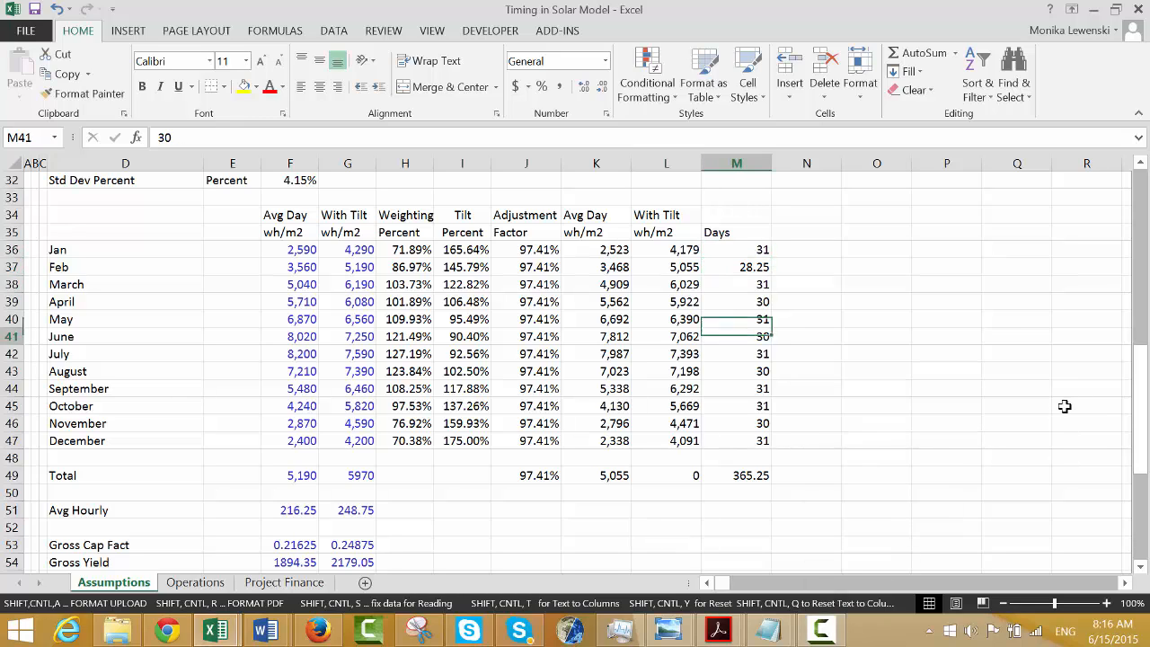
key("Down")
key("Down")
key("Down")
key("Down")
key("Down")
key("Up")
key("Left")
key("Left")
key("Right")
key("Right")
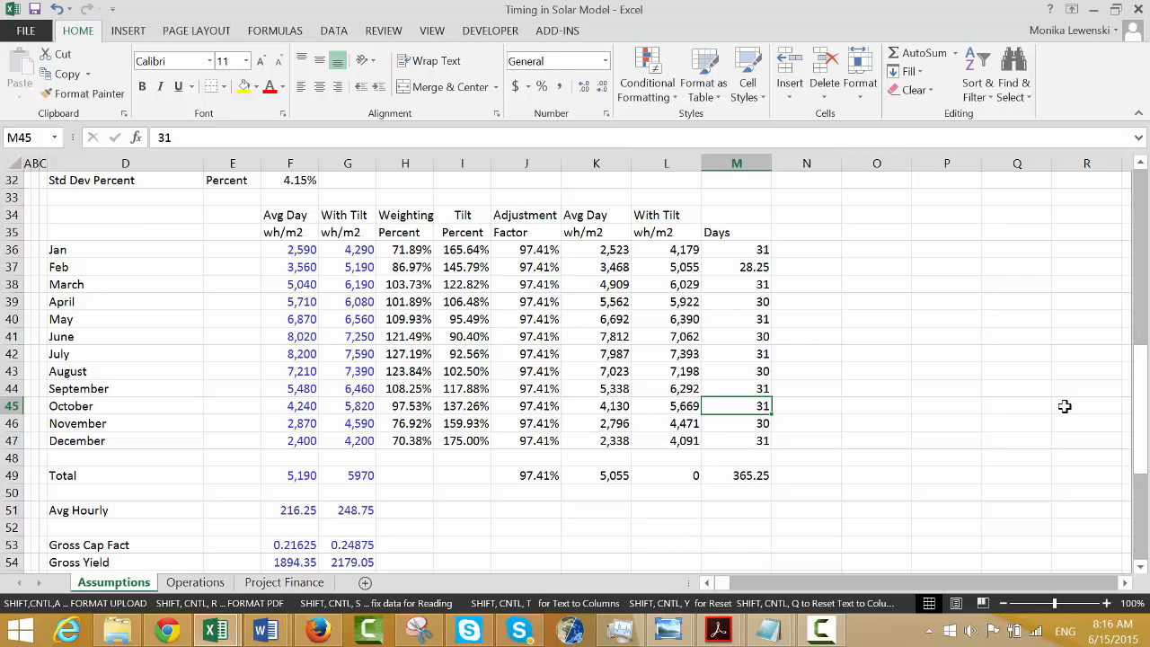
key("Up")
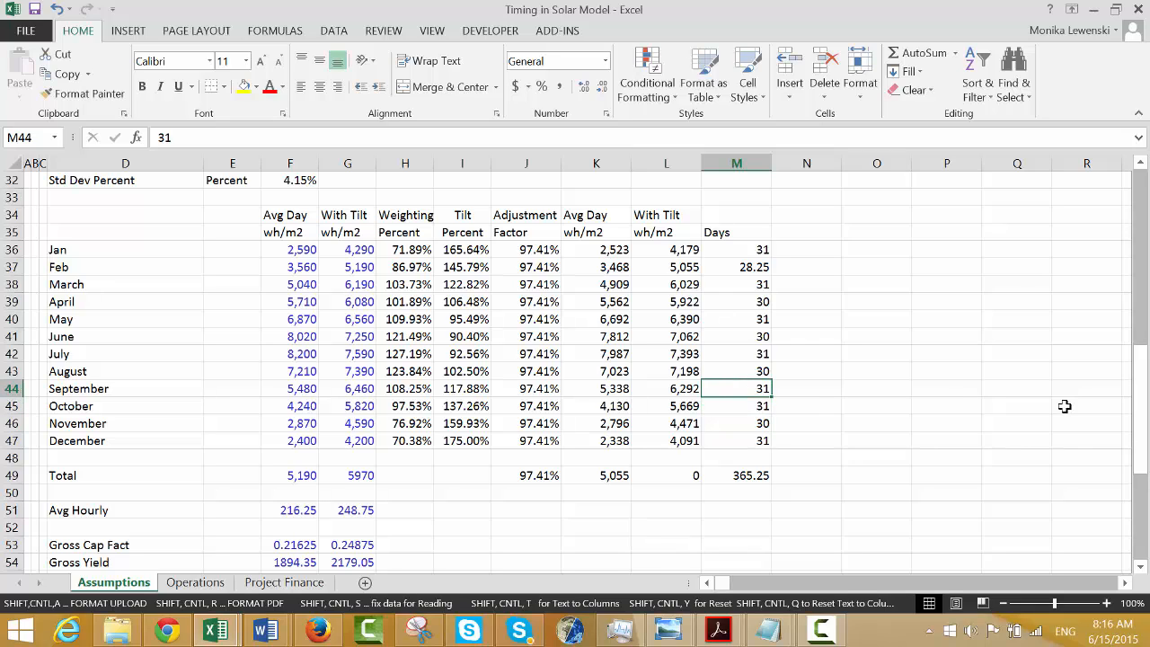
Center the Days heading in M35.
key("ctrl+Up")
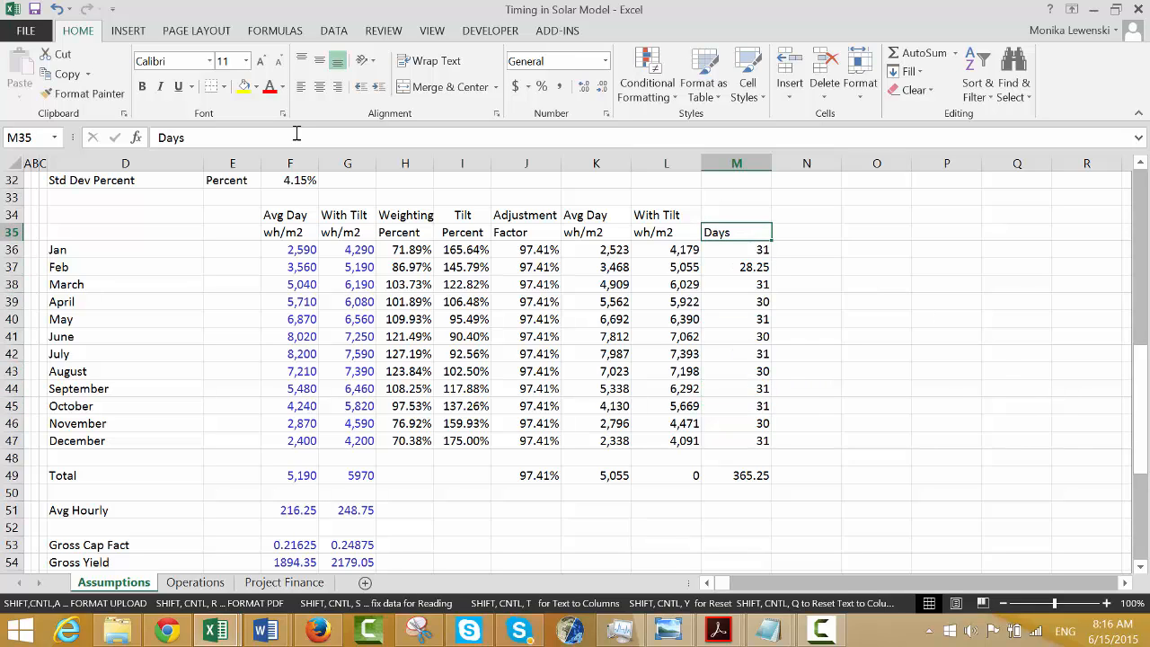
left_click(318, 87)
key("Right")
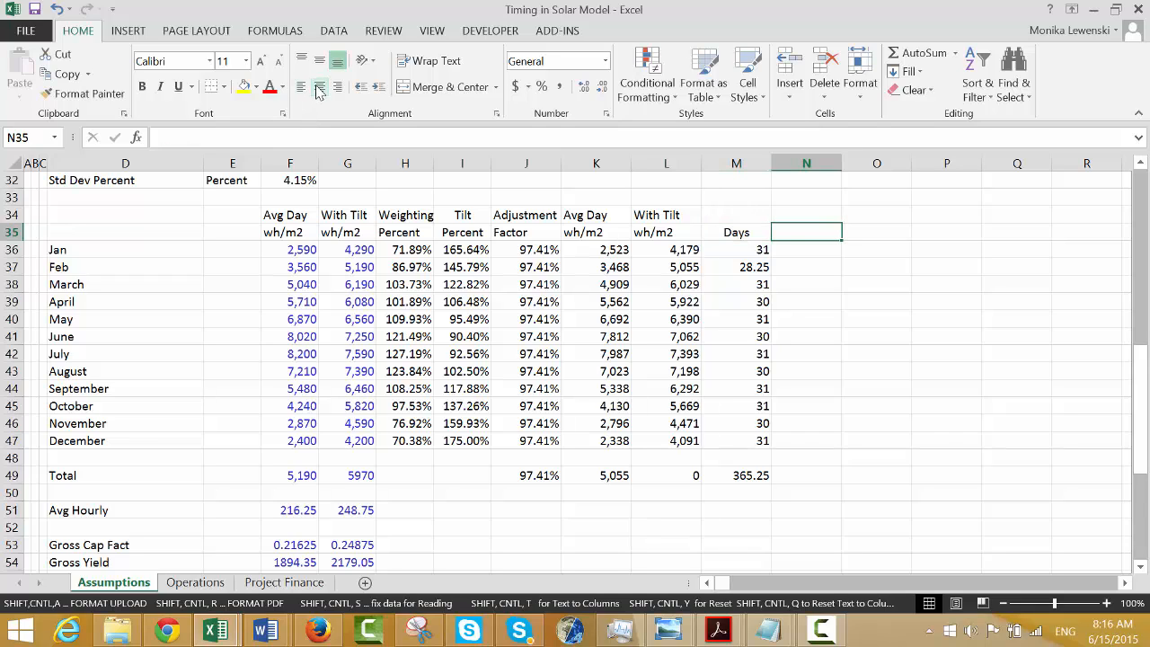
Enter the formula =L36*M36 in N36 to multiply January's adjusted With Tilt yield by its days.
key("Down")
type("=")
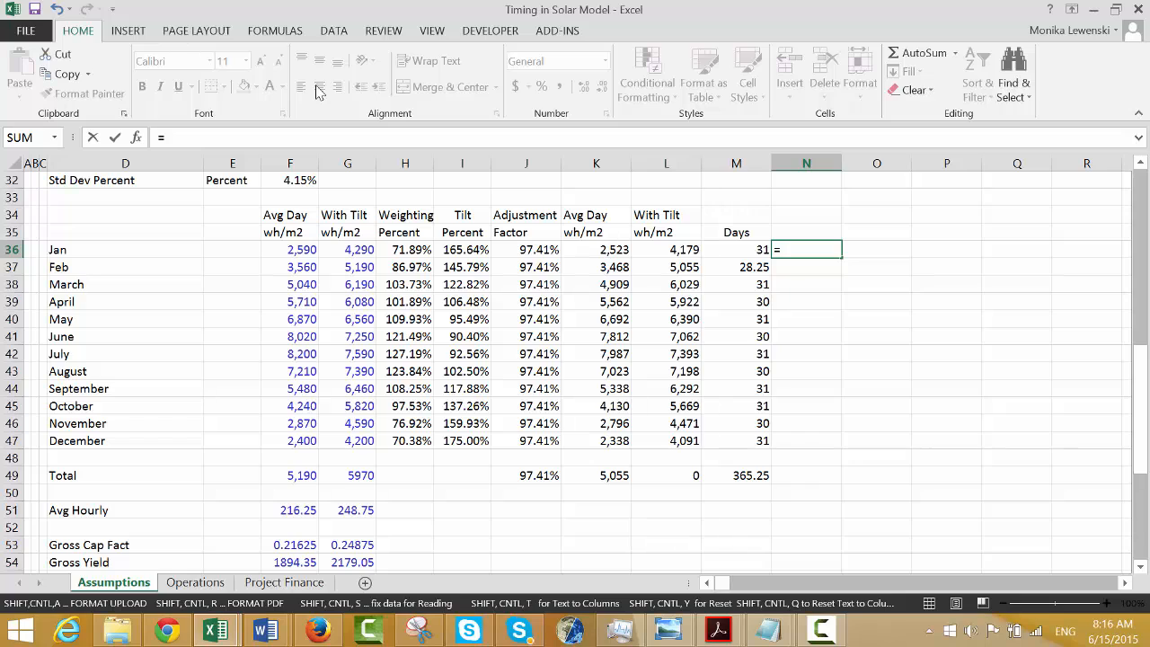
key("Left")
key("Left")
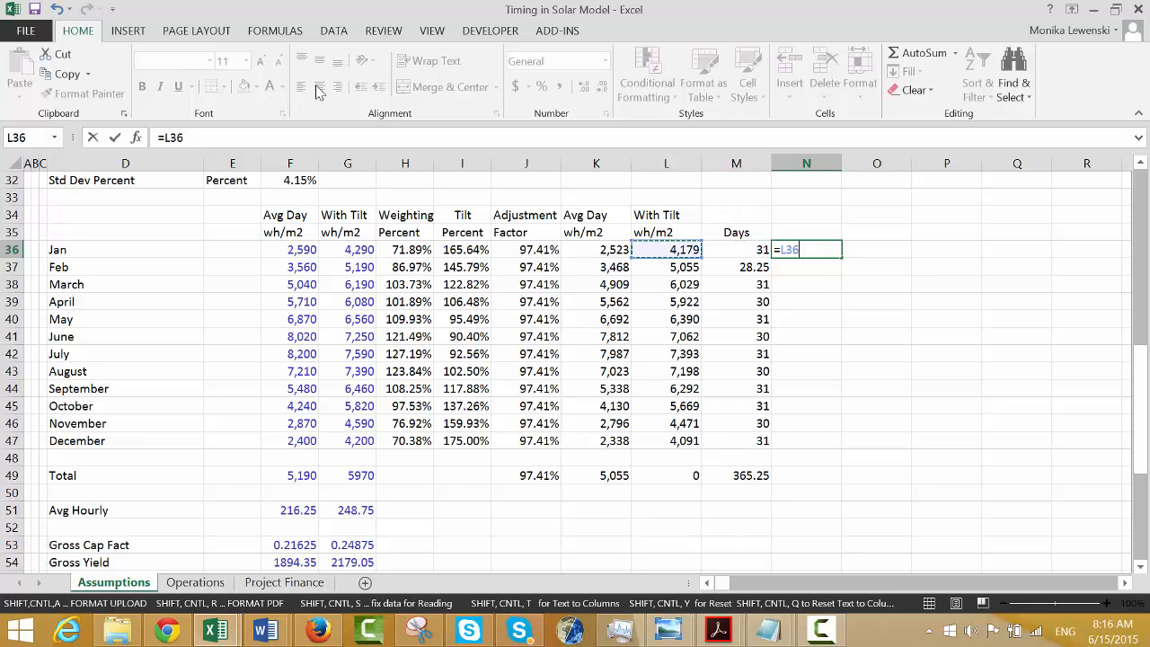
type("*")
key("Left")
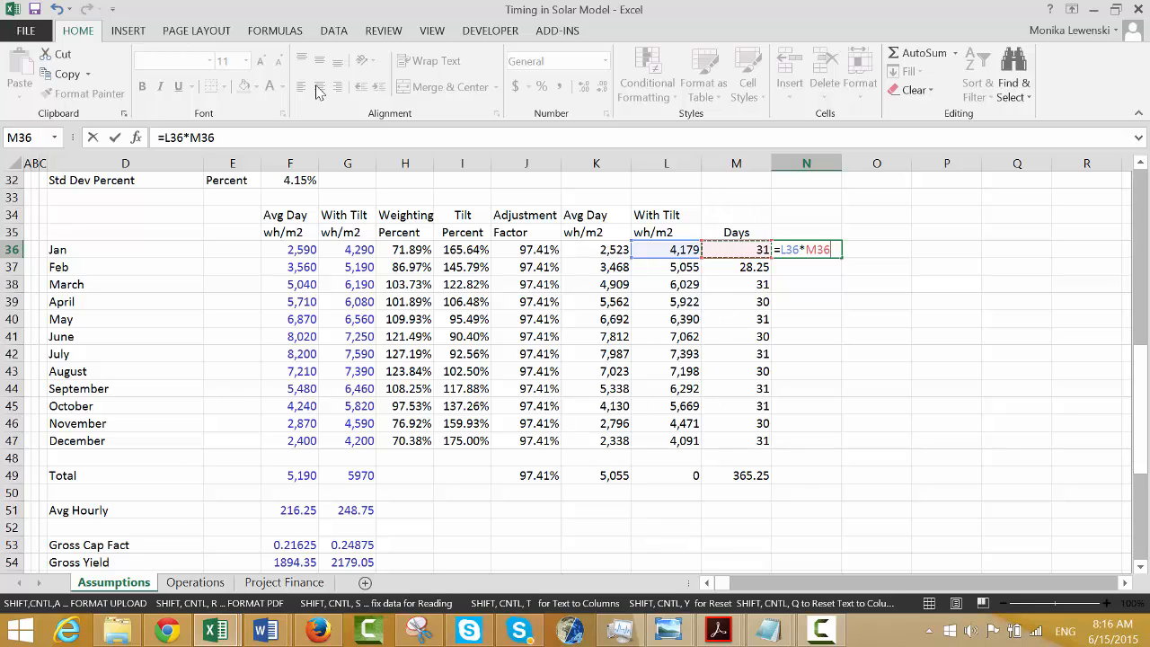
key("ctrl+Return")
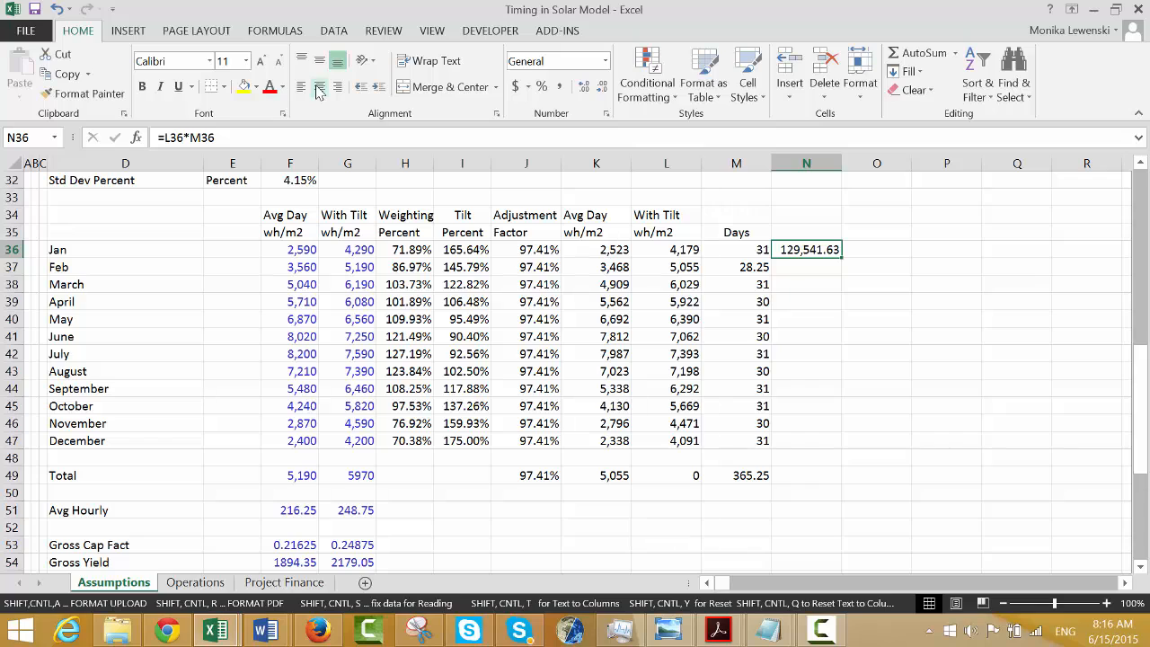
Extend the N36 formula to =L36*M36/$M$49, dividing by an absolute reference to the total days.
key("F2")
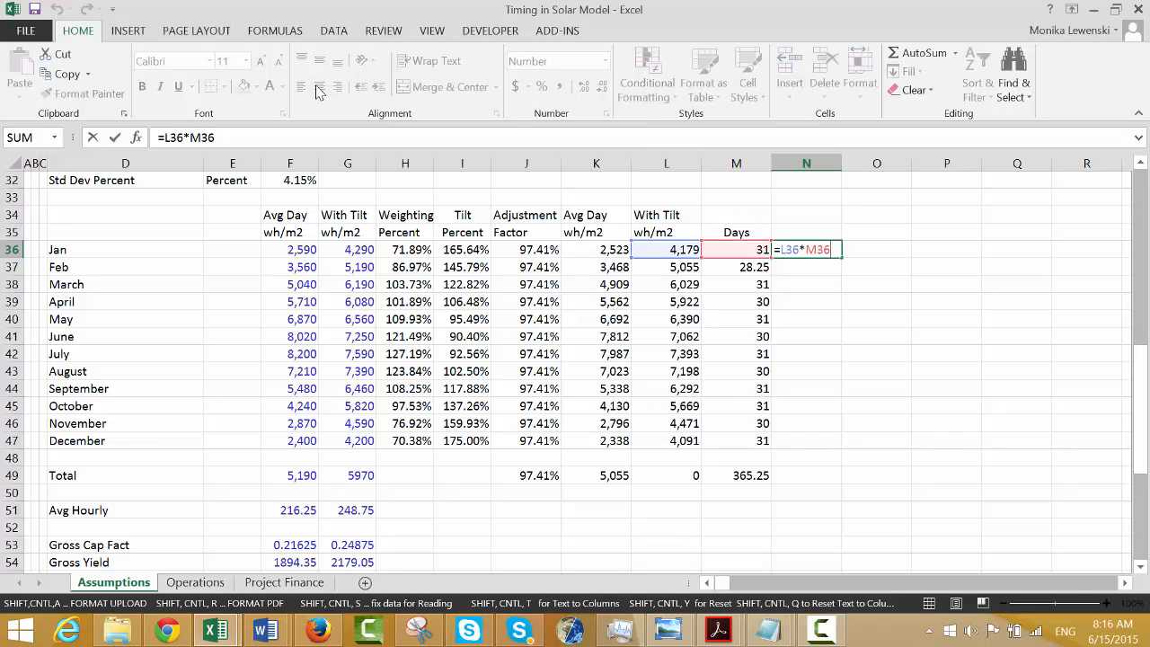
type("/")
left_click(739, 475)
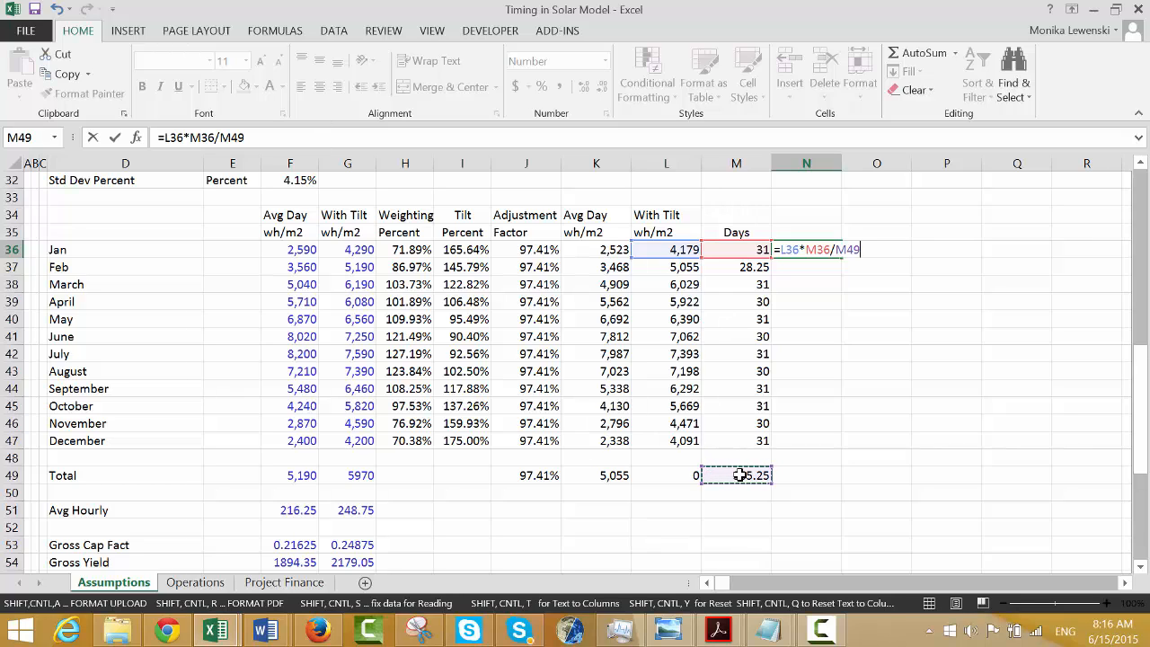
key("F4")
key("ctrl+Return")
Fill January's weighted yield formula down from N36 through December in N47.
key("shift+Down")
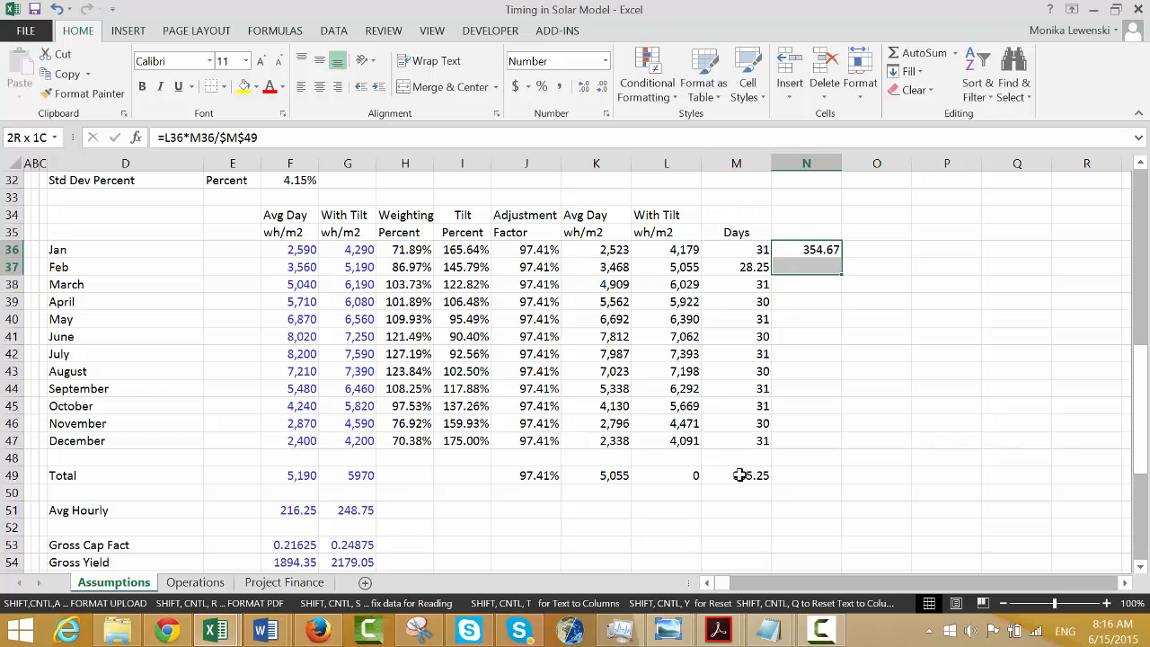
key("shift+Down")
key("shift+Down")
key("shift+Down")
key("shift+Down")
key("shift+Down")
key("shift+Down")
key("shift+Down")
key("shift+Down")
key("shift+Down")
key("shift+Down")
key("shift+Down")
key("shift+Up")
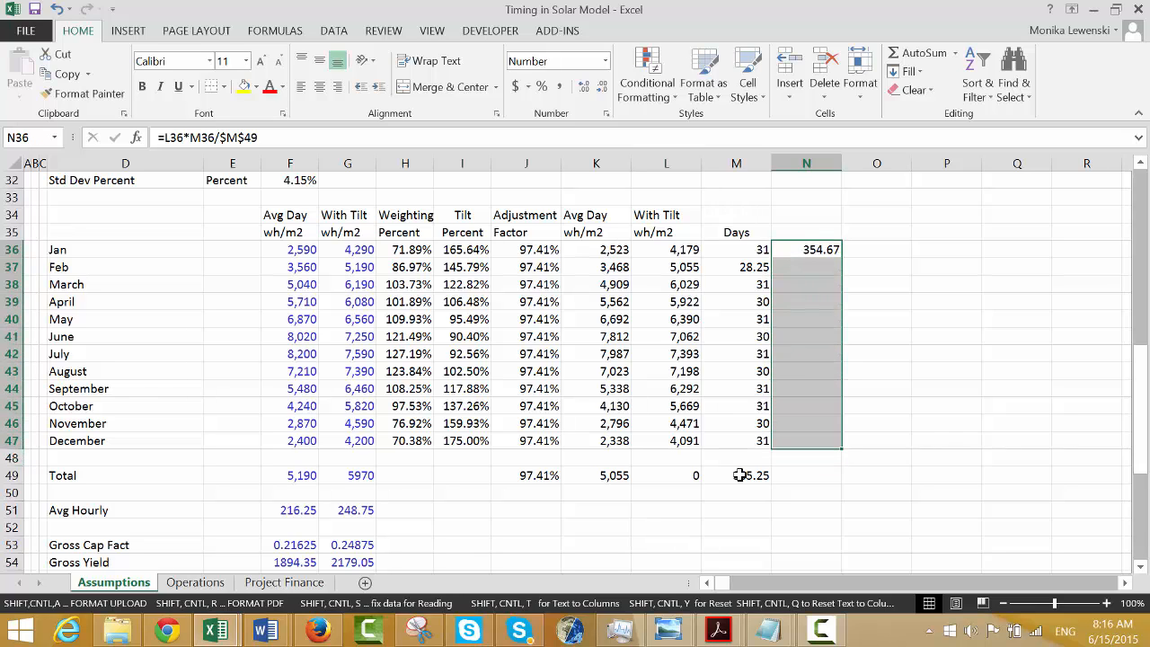
key("ctrl+d")
key("Up")
key("Down")
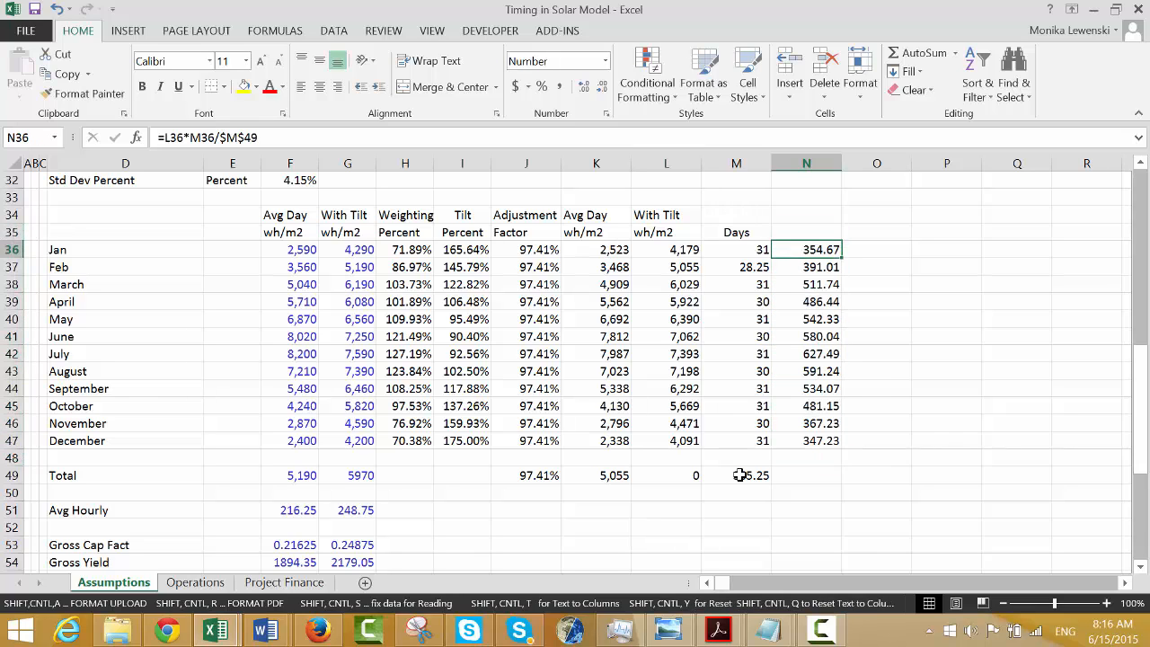
Check which cells January's weighted yield formula in N36 refers to.
key("F2")
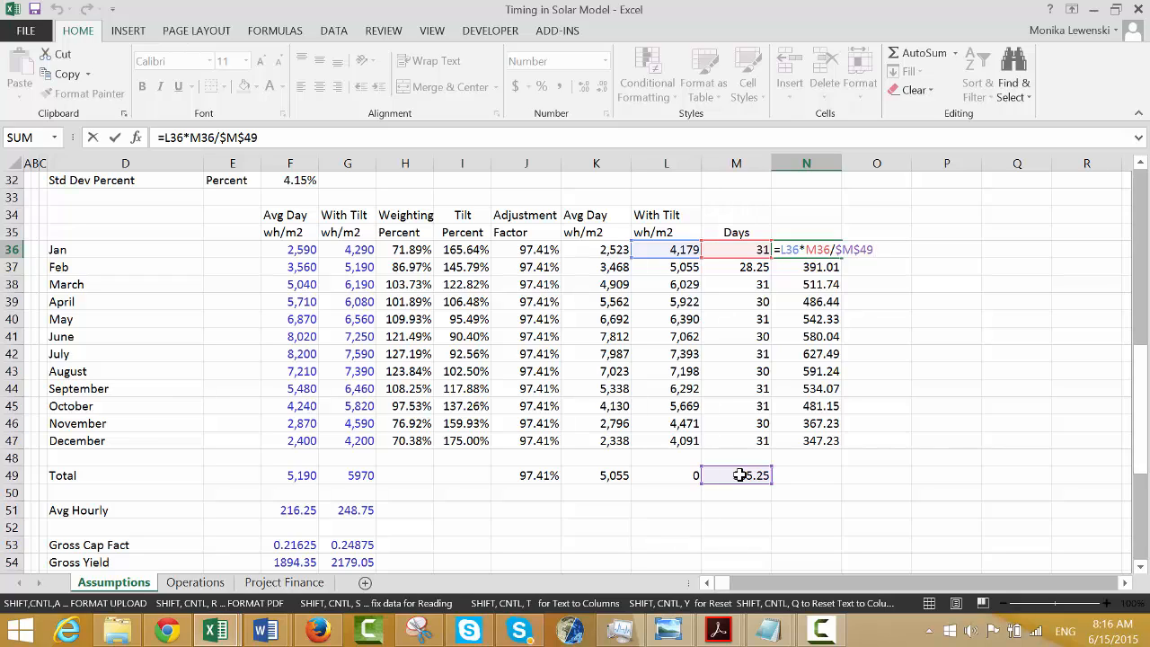
key("Escape")
key("Up")
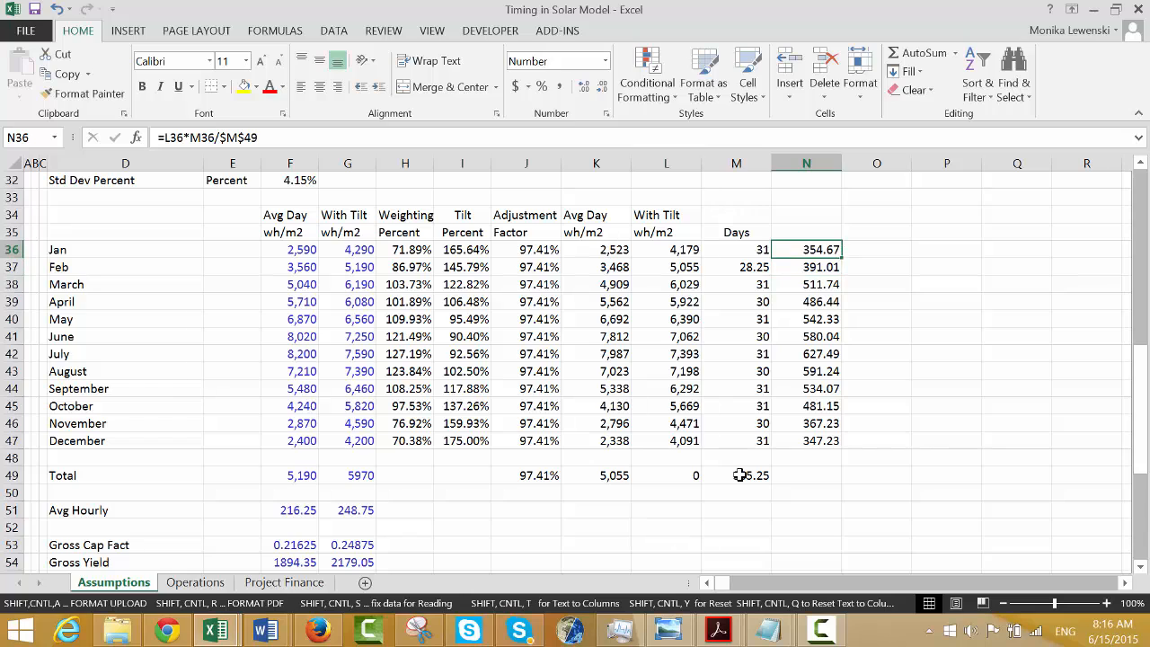
key("F2")
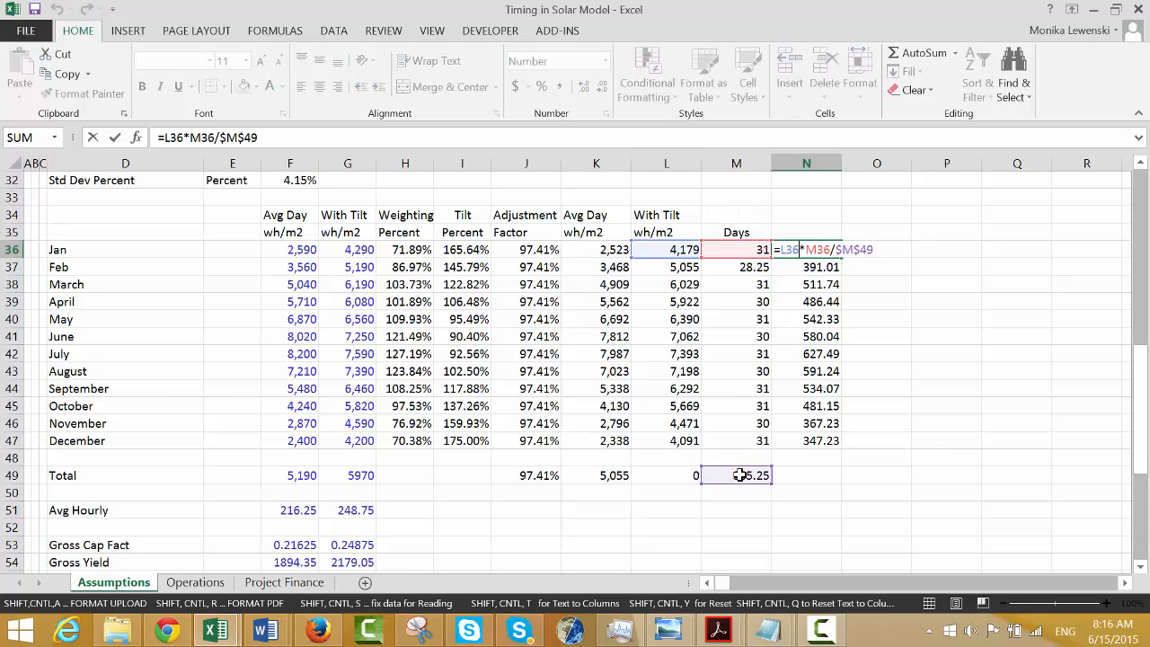
key("Return")
Sum the weighted yields in the Total row with =SUM(N36:N48) in N49.
key("Down")
key("Down")
key("Down")
key("Down")
key("Down")
key("Down")
key("Down")
key("Down")
key("Down")
key("Down")
key("Down")
key("Down")
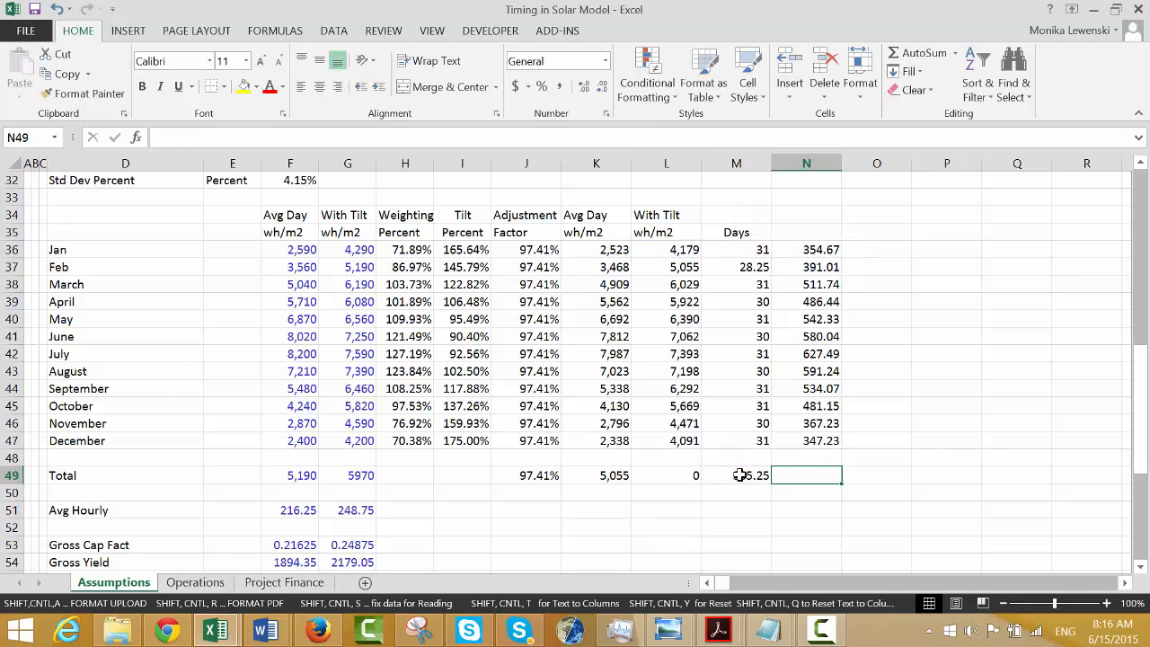
key("alt+=")
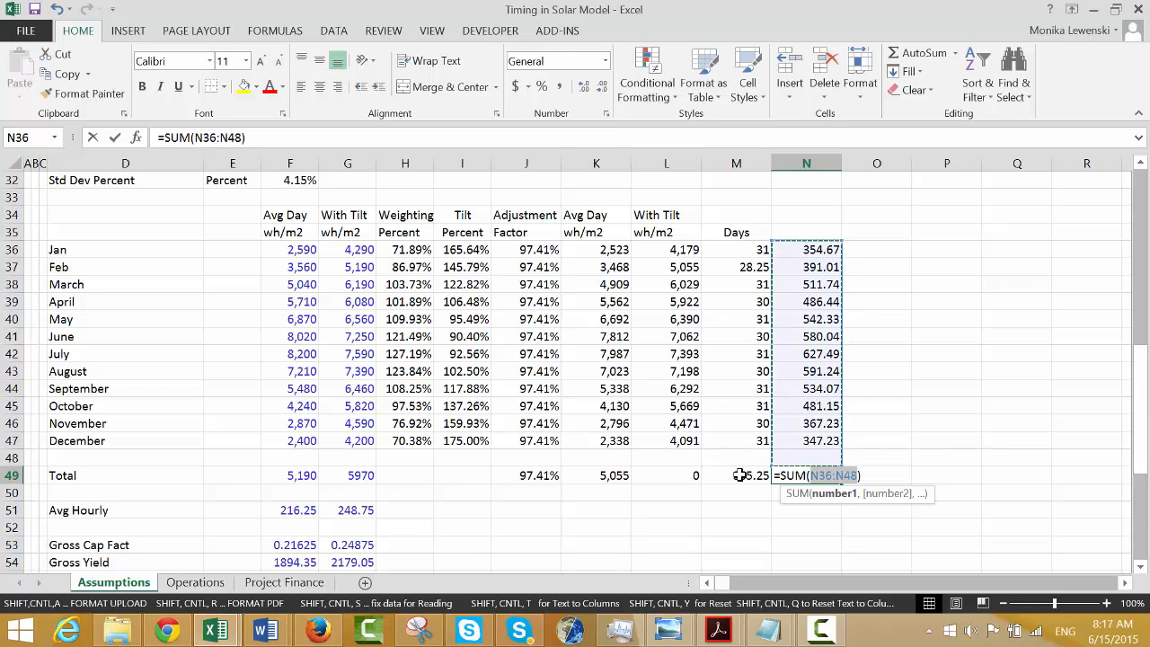
key("Return")
Replace the With Tilt formula in the Total row, L49, with a link to the weighted total, =N49.
key("Up")
key("Left")
key("Left")
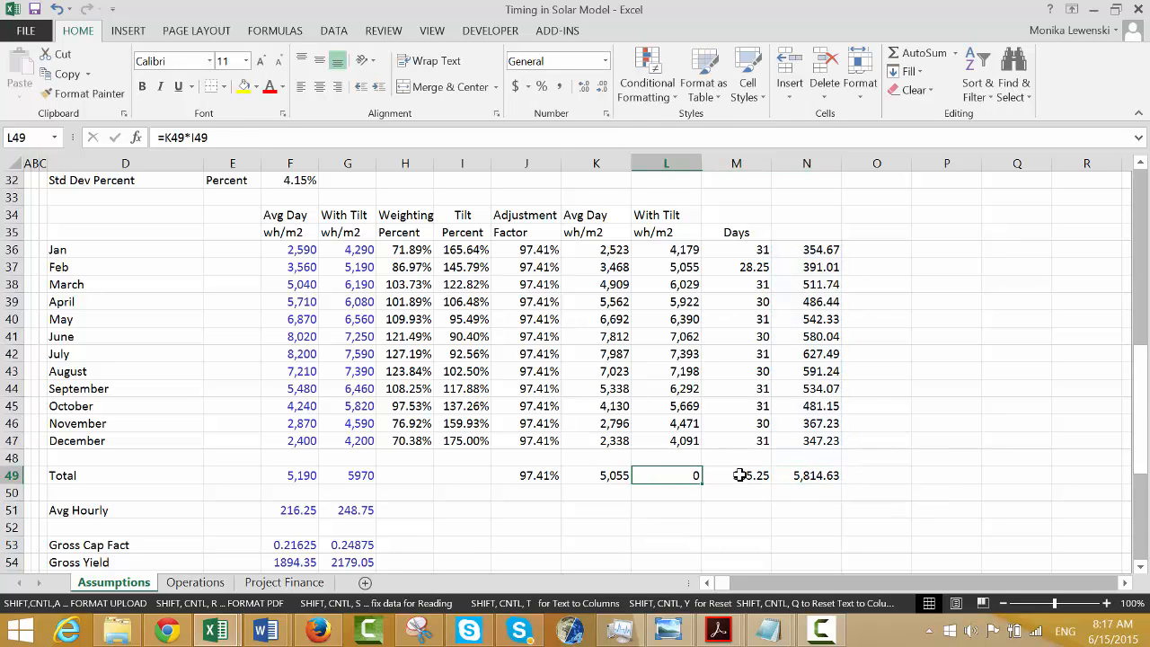
key("Left")
key("Right")
type("=")
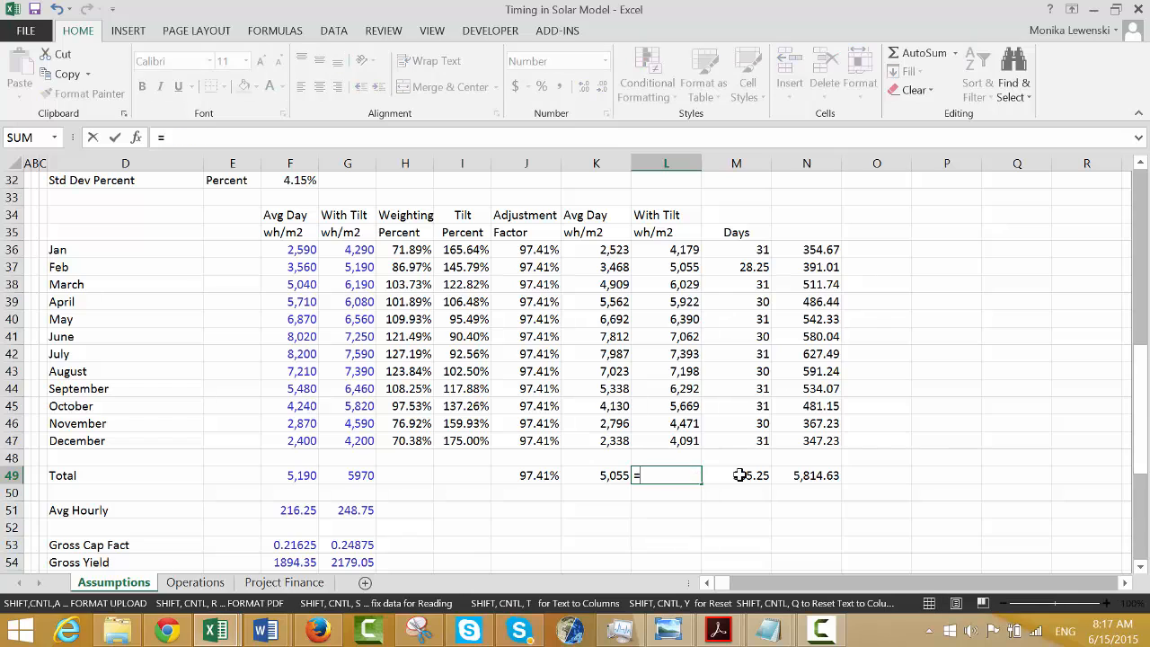
key("Right")
key("Right")
key("Return")
Add the two-line heading Weighted in N34 and w/tilt in N35 above the weighted yields.
key("Up")
key("Up")
key("Up")
key("Up")
key("Up")
key("Up")
key("Up")
key("Up")
key("Up")
key("Up")
key("Up")
key("Up")
key("Up")
key("Up")
key("Up")
key("Up")
key("Up")
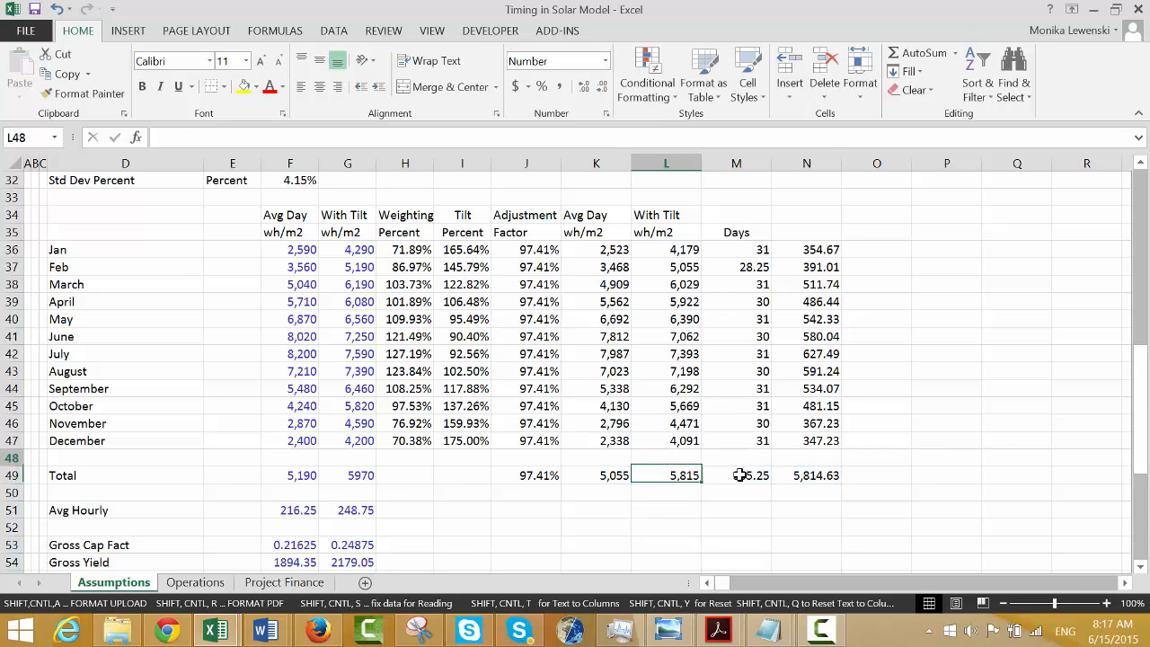
key("Right")
key("Right")
key("Down")
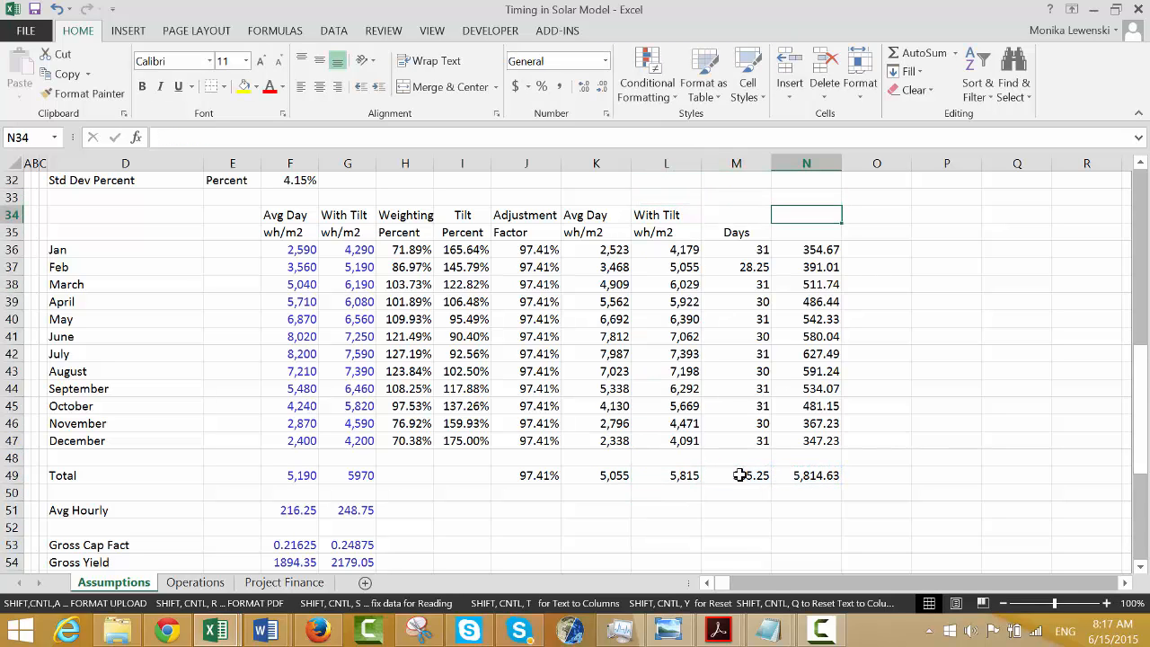
type("We")
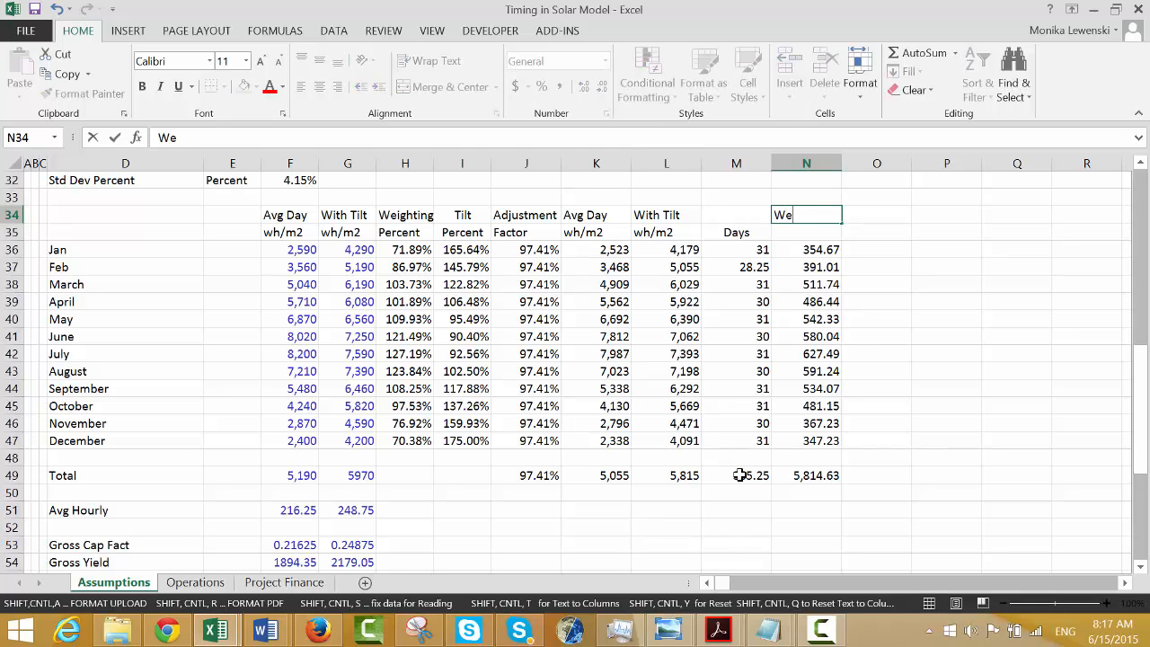
type("ighted")
key("Return")
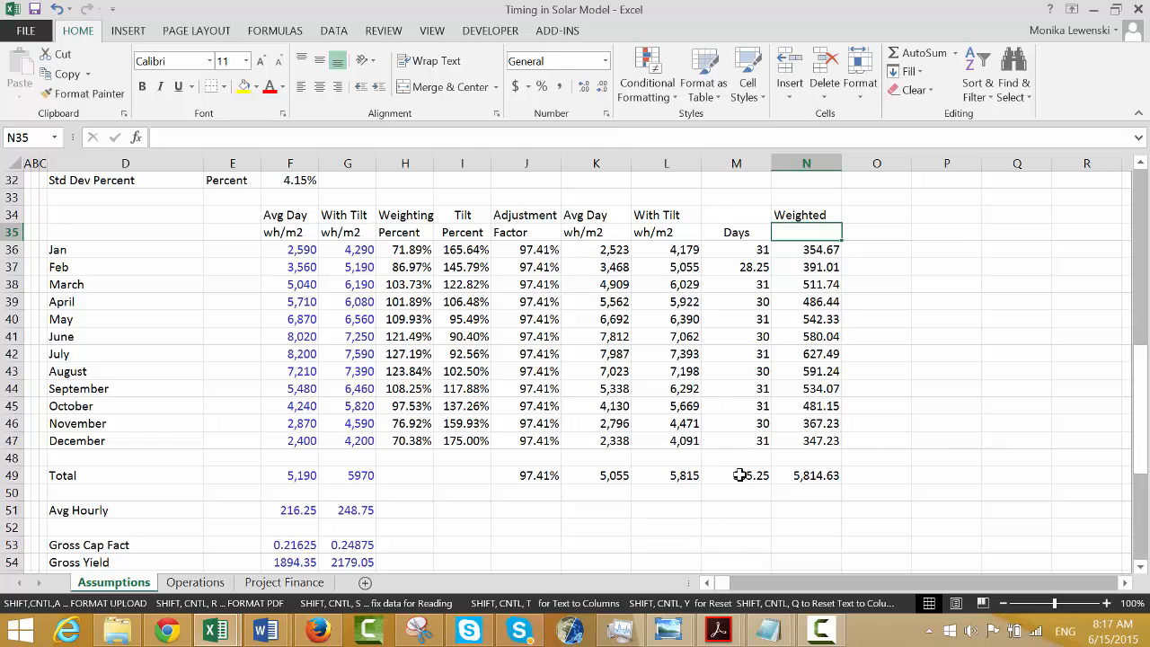
type("w")
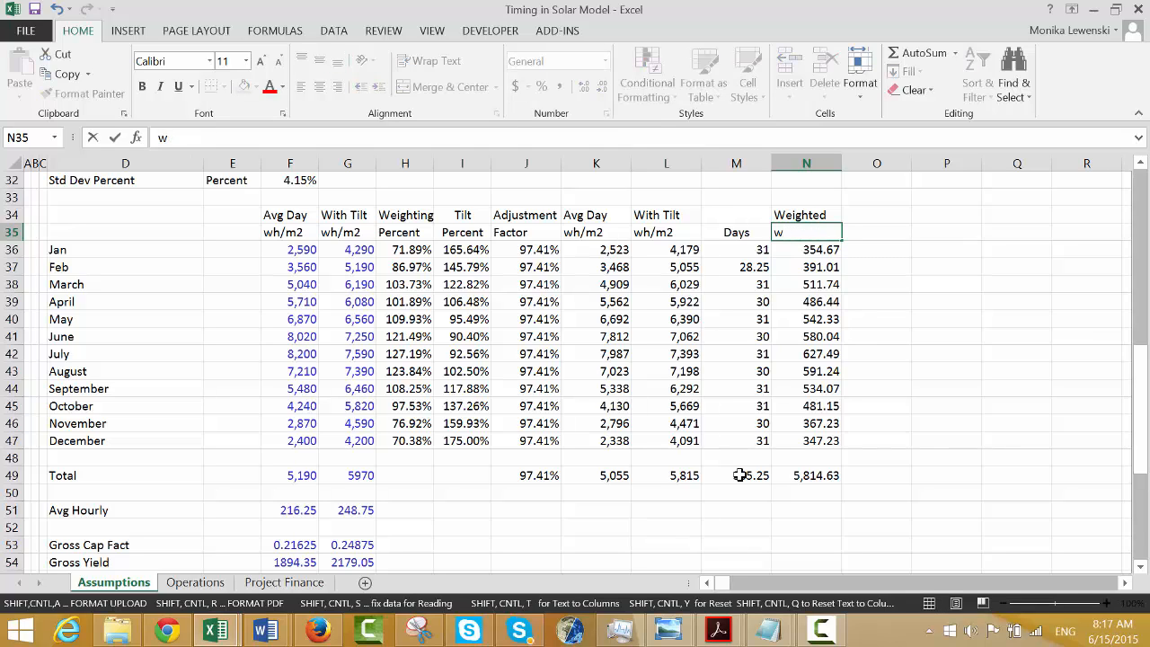
type("tw/")
key("Return")
Review the weighted yields in column N from January down to the Total row.
key("Down")
key("Down")
key("Down")
key("Down")
key("Down")
key("Down")
key("Down")
key("Down")
key("Down")
key("Down")
key("Down")
key("Down")
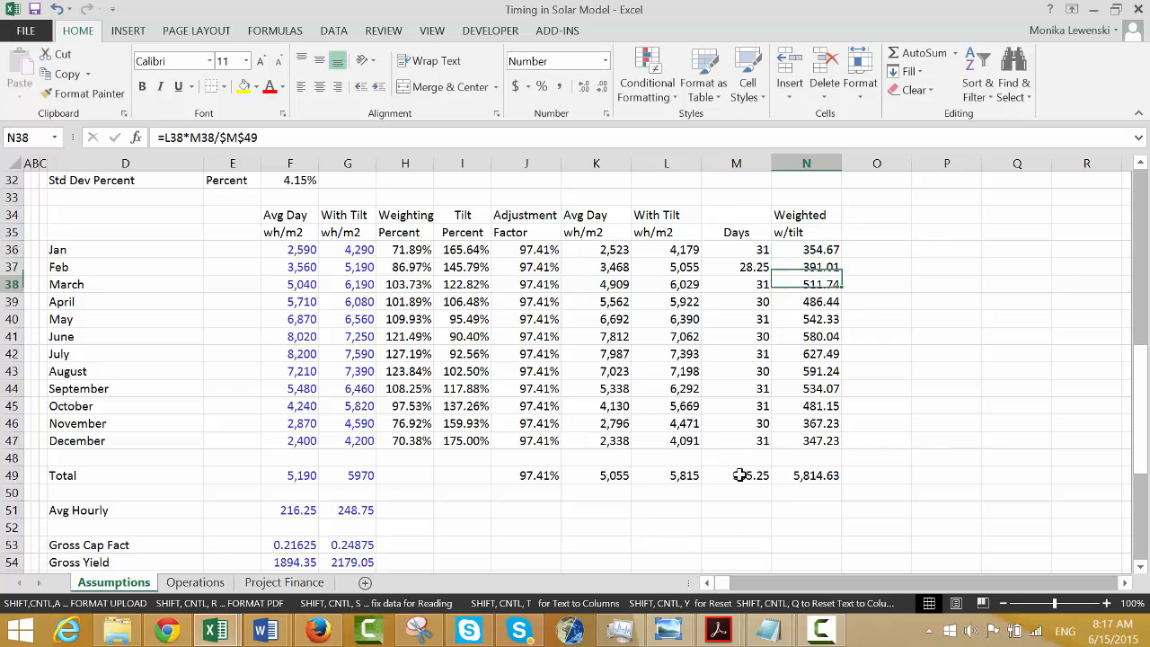
Review the adjusted With Tilt yields in column L from January down to the linked total in L49.
key("Left")
key("Left")
key("Down")
key("Down")
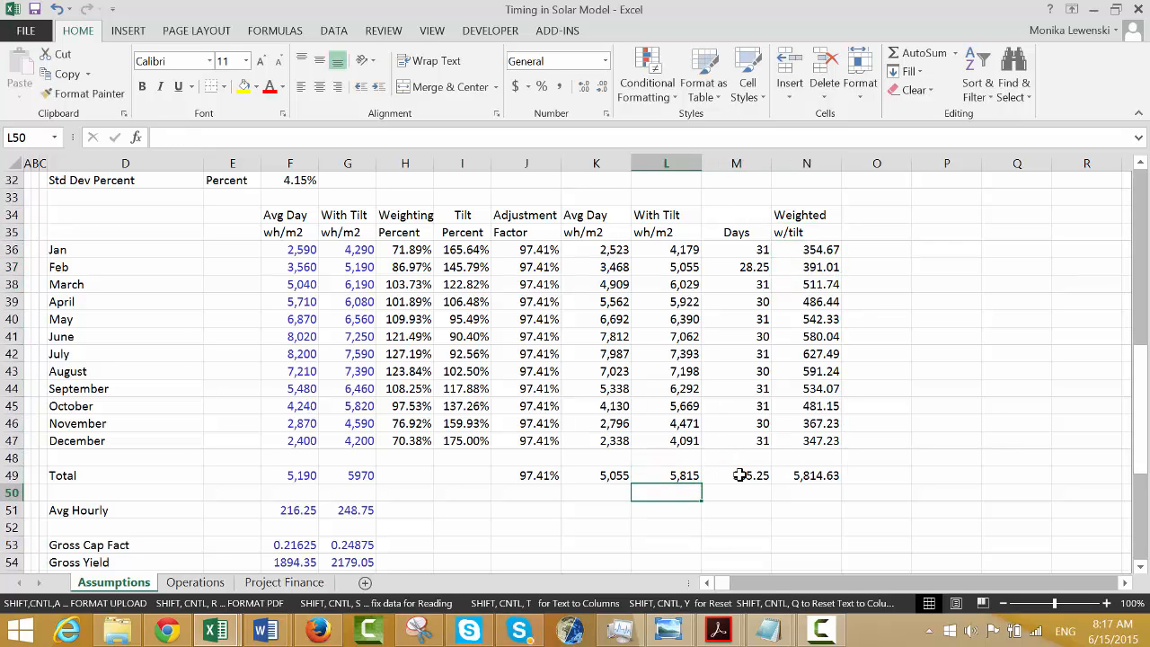
key("Up")
key("Up")
key("Up")
key("Up")
key("Up")
key("Up")
key("Up")
key("Up")
key("Up")
key("Up")
key("Up")
key("Up")
key("Up")
key("Up")
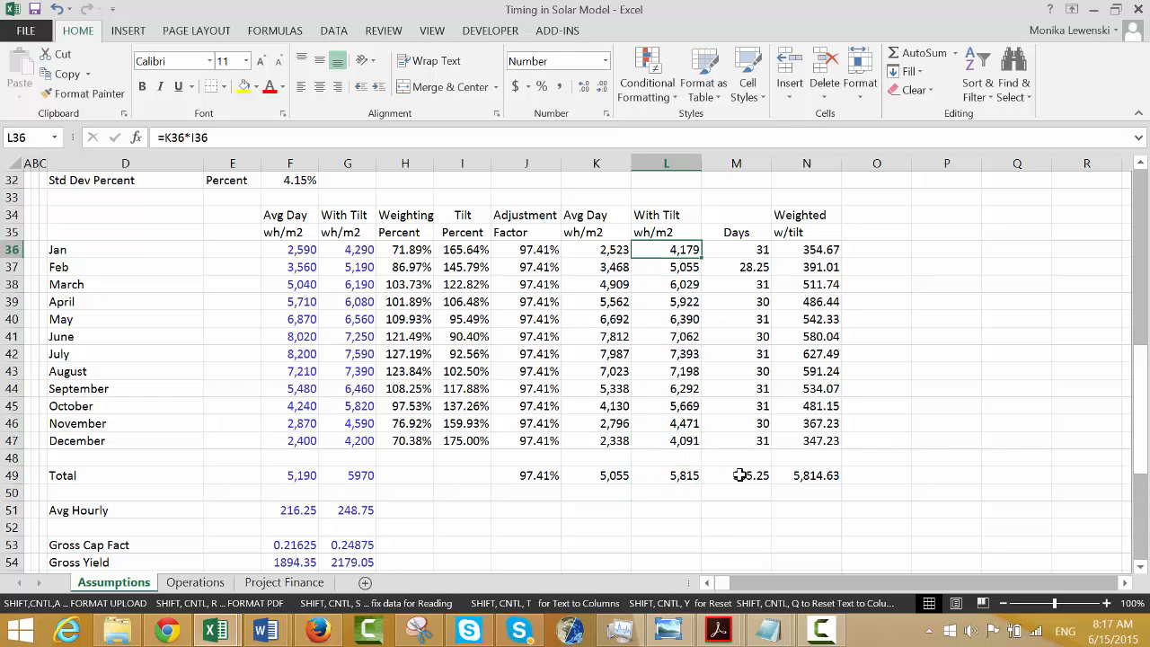
key("Down")
key("Down")
key("Down")
key("Down")
key("Down")
key("Down")
key("Down")
key("Down")
key("Down")
key("Down")
key("Down")
key("Down")
key("Down")
key("Down")
key("Up")
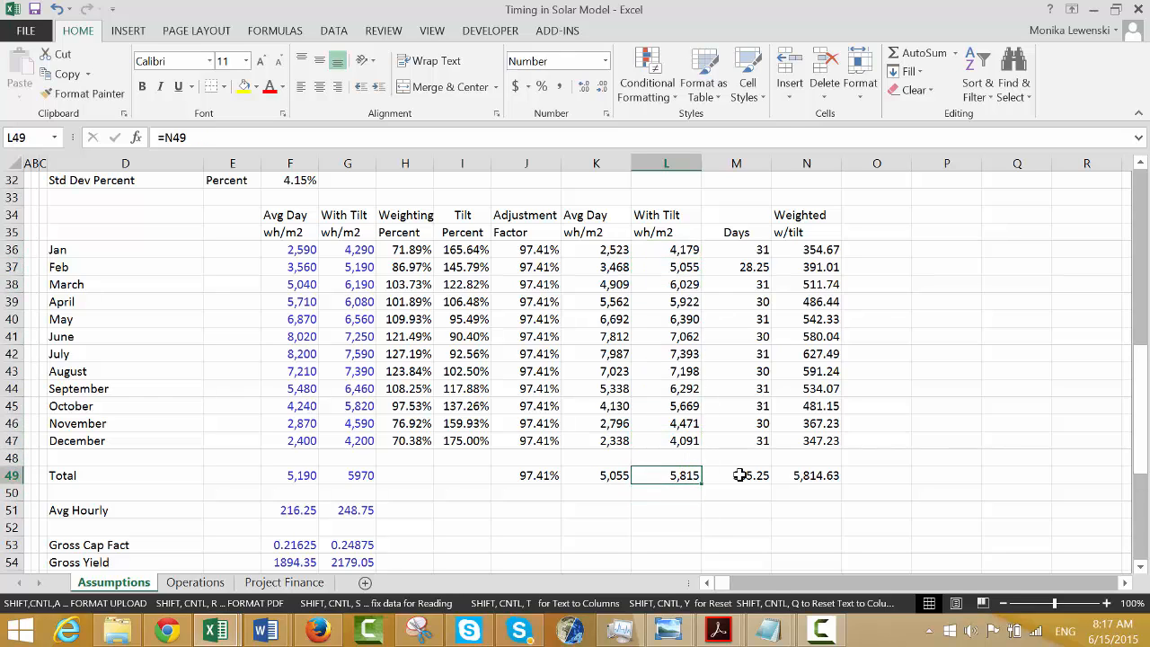
Recheck the With Tilt formulas in column L between the Total row and January, down to the Avg Hourly row.
key("Up")
key("Up")
key("Up")
key("Up")
key("Up")
key("Up")
key("Up")
key("Up")
key("Up")
key("Up")
key("Up")
key("Up")
key("Up")
key("Up")
key("Down")
key("Down")
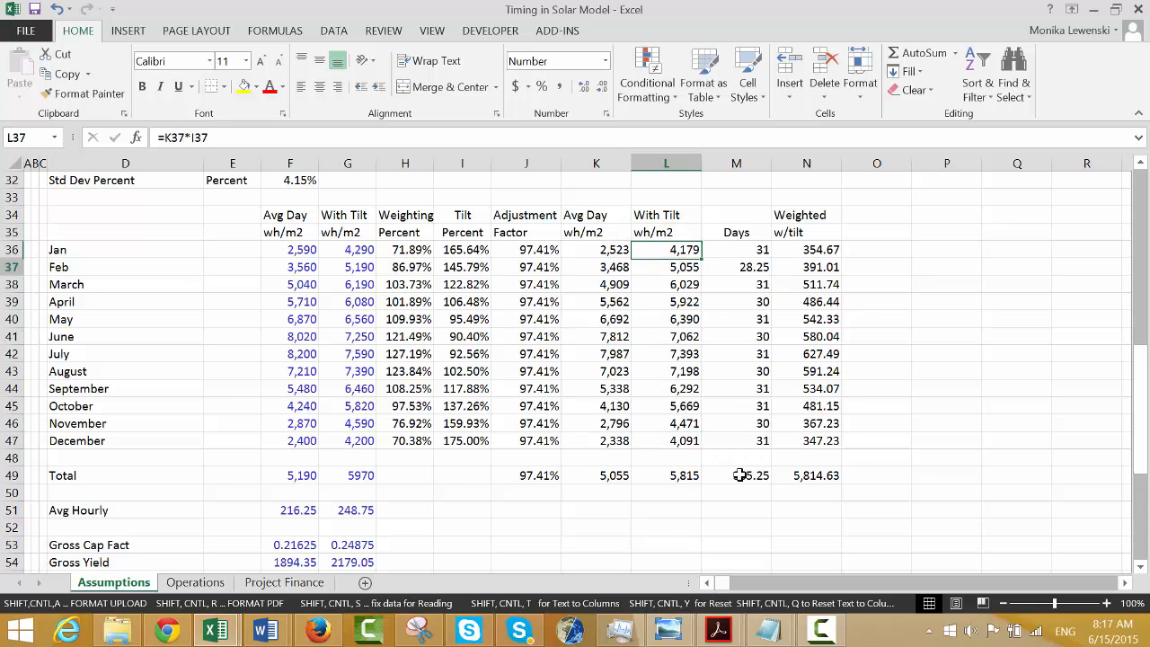
key("Down")
key("Down")
key("Down")
key("Down")
key("Down")
key("Down")
key("Down")
key("Down")
key("Down")
key("Down")
key("Down")
key("Down")
key("Down")
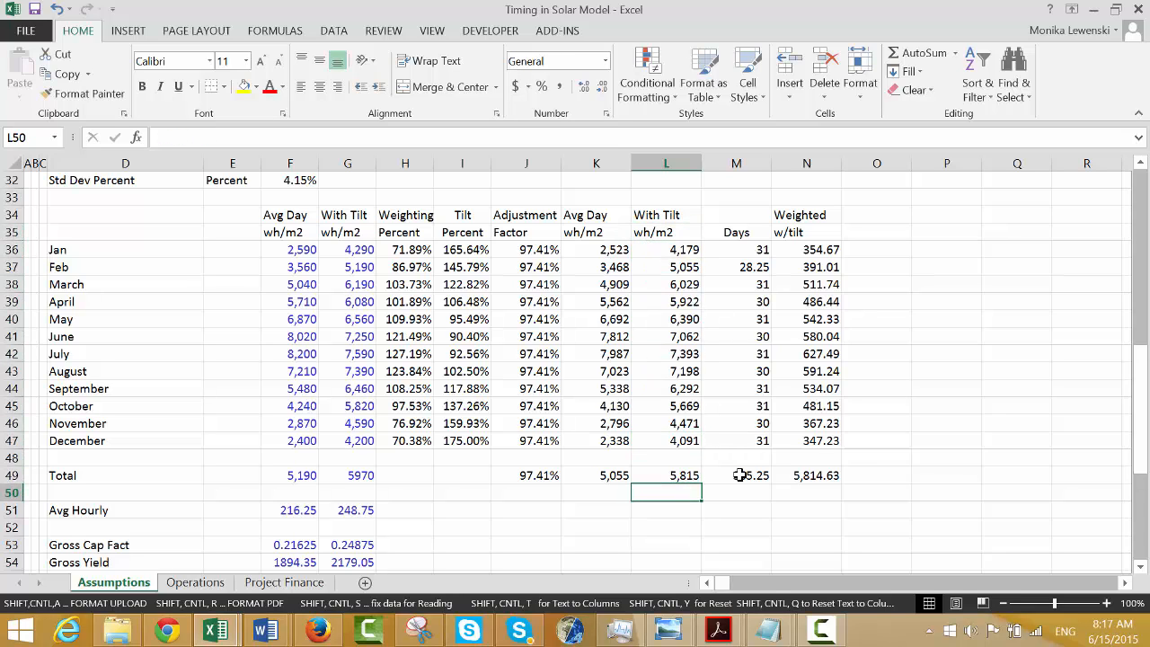
key("Down")
key("Down")
key("Down")
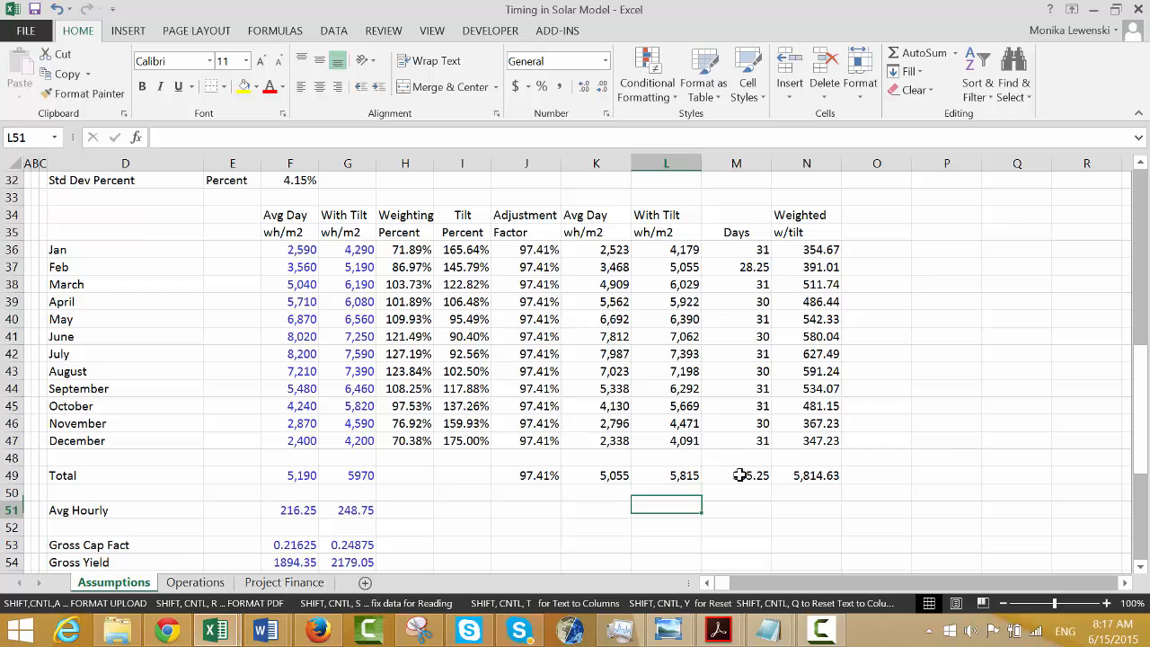
key("Up")
key("Up")
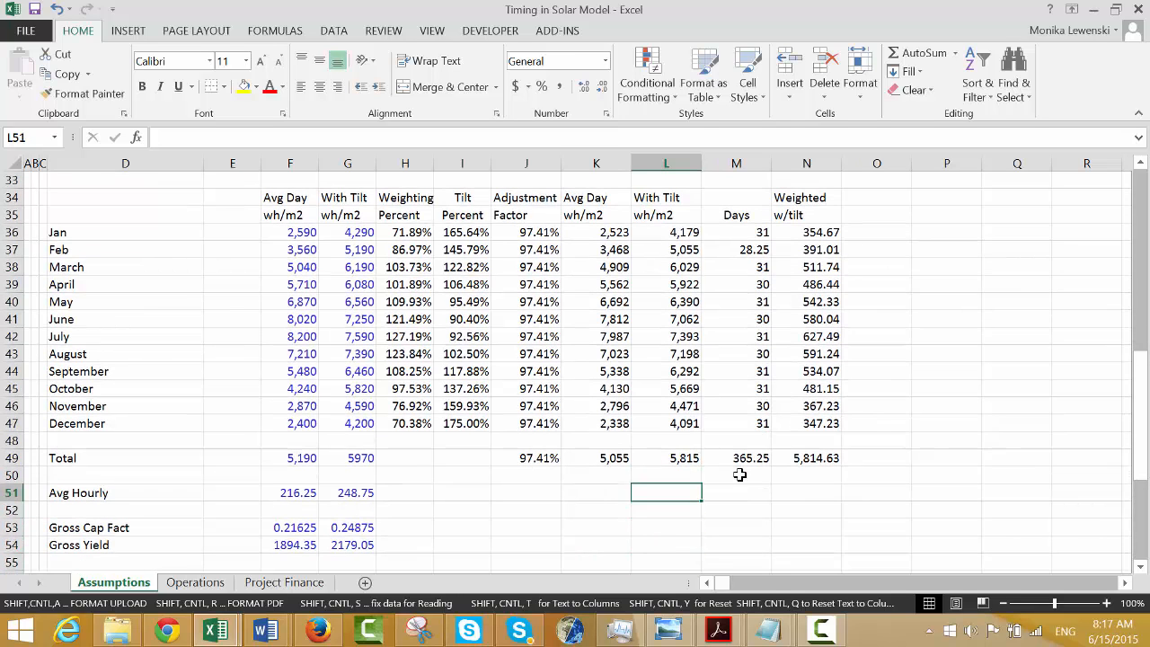
key("Left")
key("Left")
key("Left")
key("Left")
key("Left")
key("Left")
key("Right")
key("Right")
key("Right")
key("Right")
key("Right")
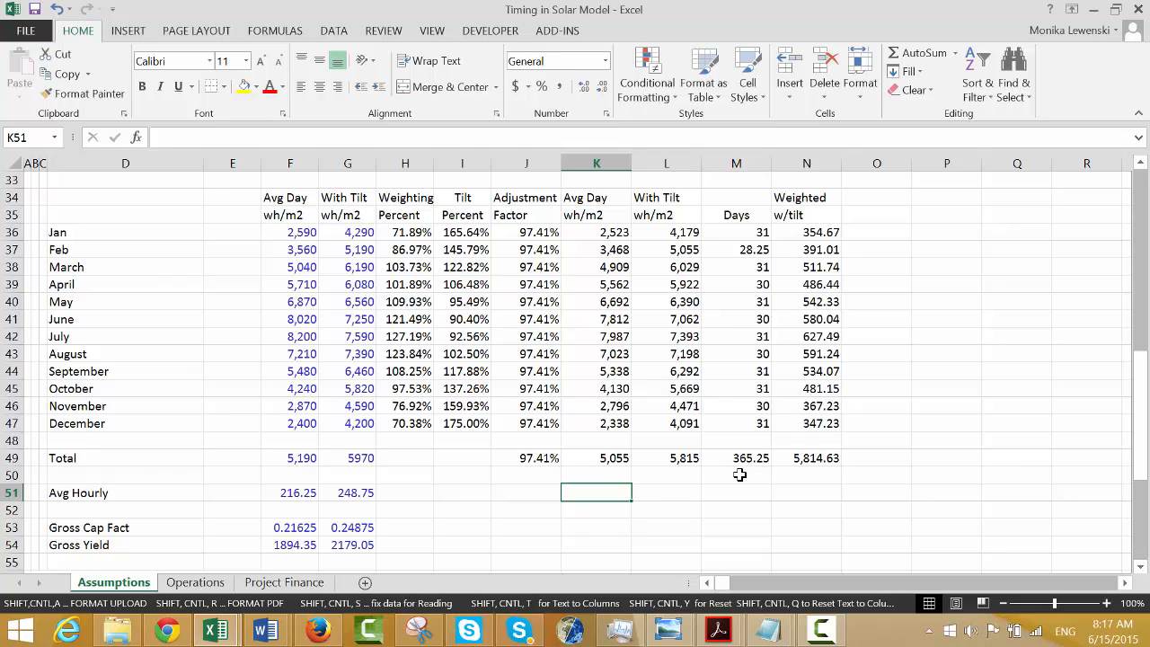
Enter w/m2 as the unit of the Avg Hourly row in E51.
key("Left")
key("Left")
key("Left")
key("Left")
key("Left")
key("Left")
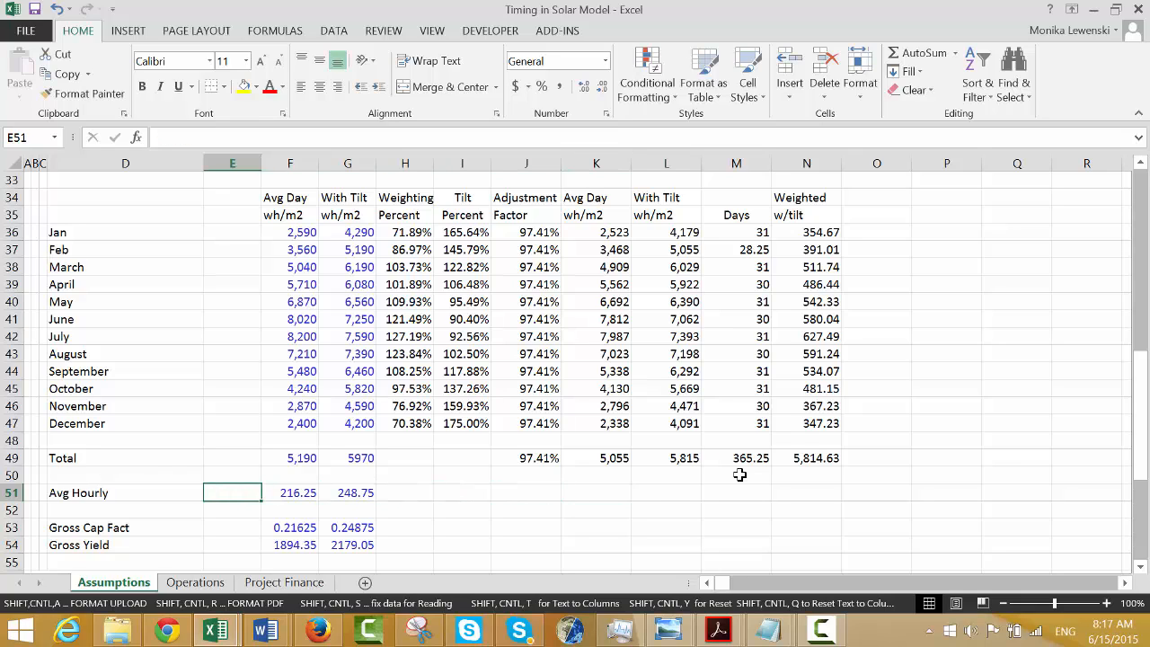
type("kw")
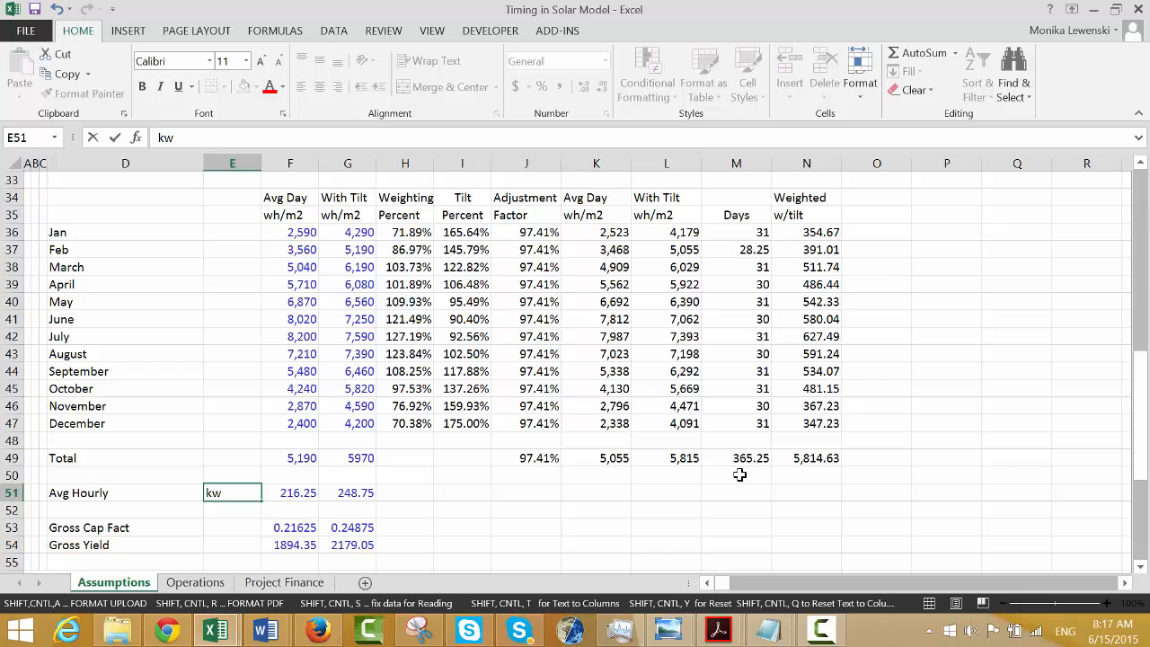
key("Escape")
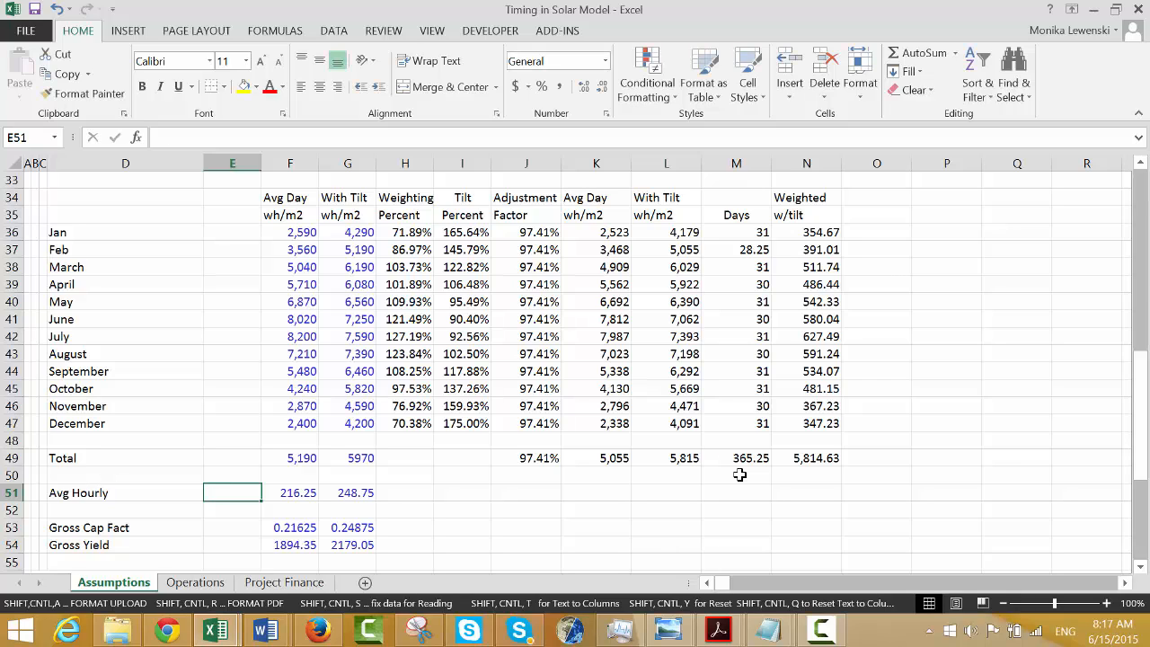
type("w")
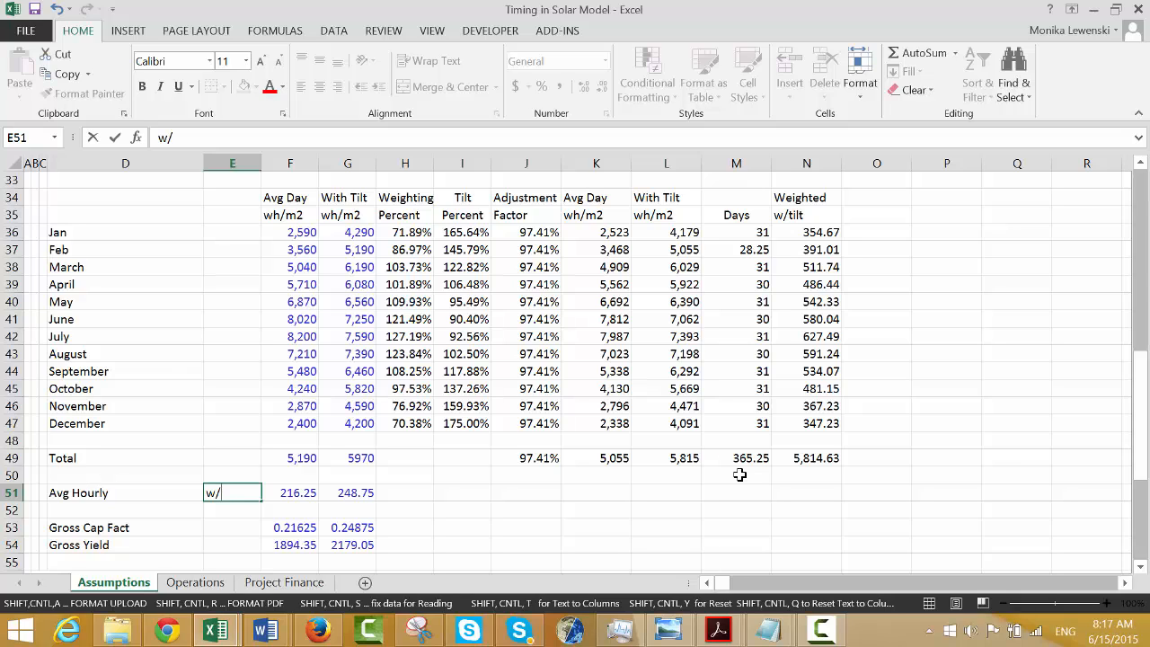
type("/m2")
key("Return")
Calculate the adjusted Avg Day hourly average in K51 by dividing its total by 24, =K49/24.
key("Up")
key("Right")
key("Right")
key("Right")
key("Right")
key("Right")
key("Right")
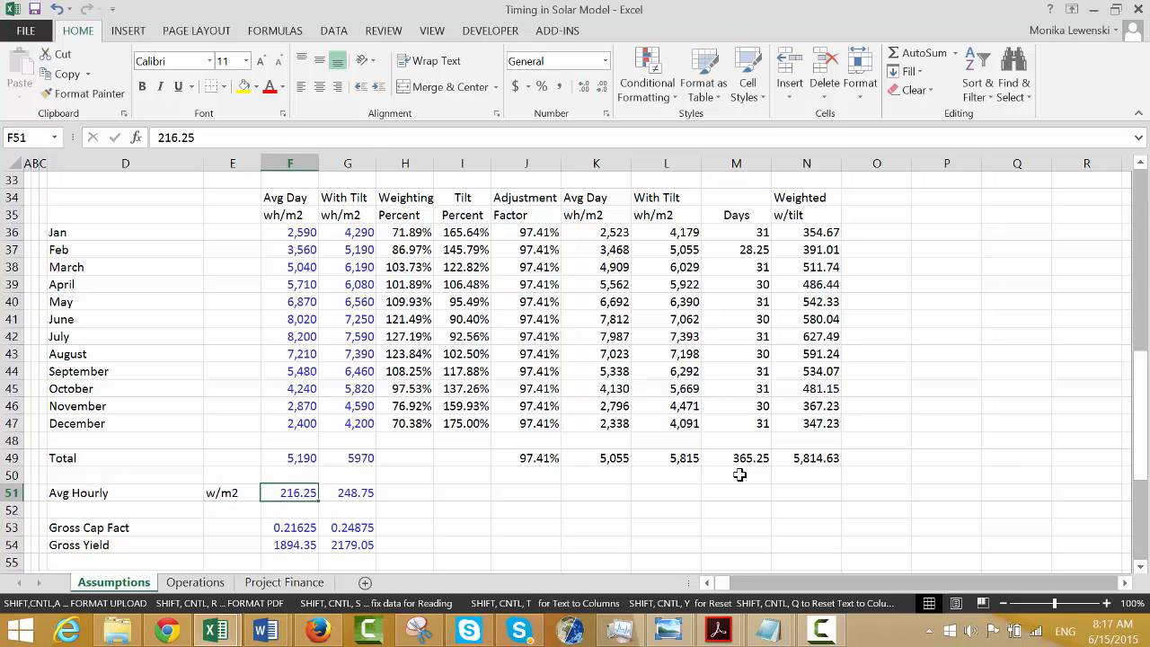
type("=")
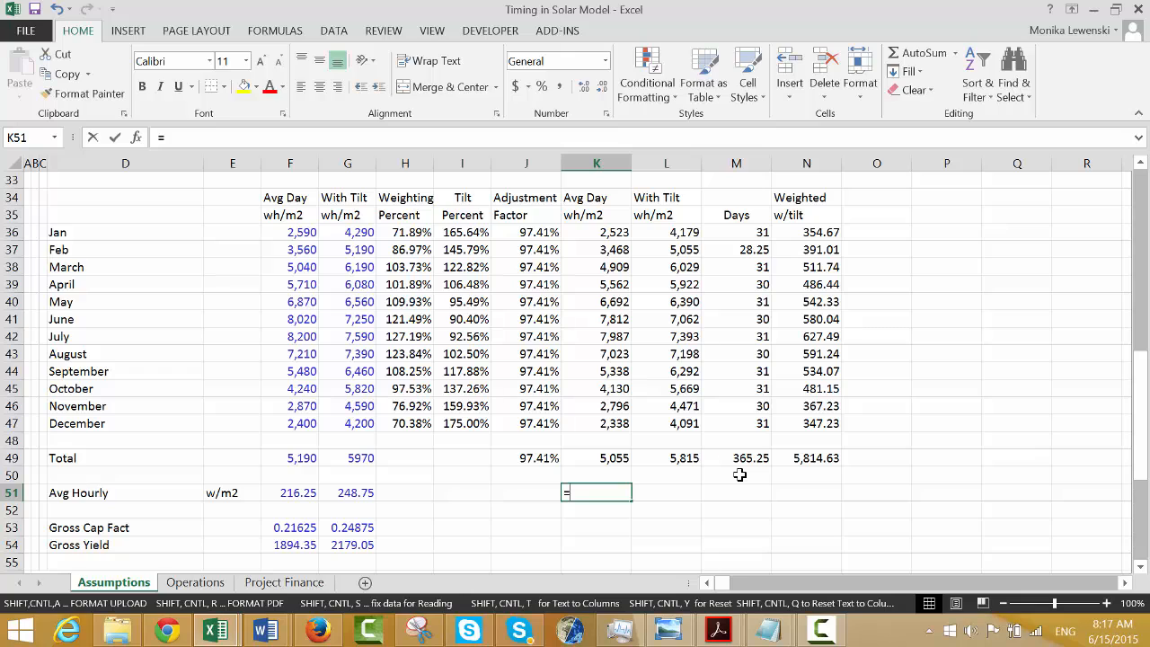
key("Up")
key("Up")
type("/")
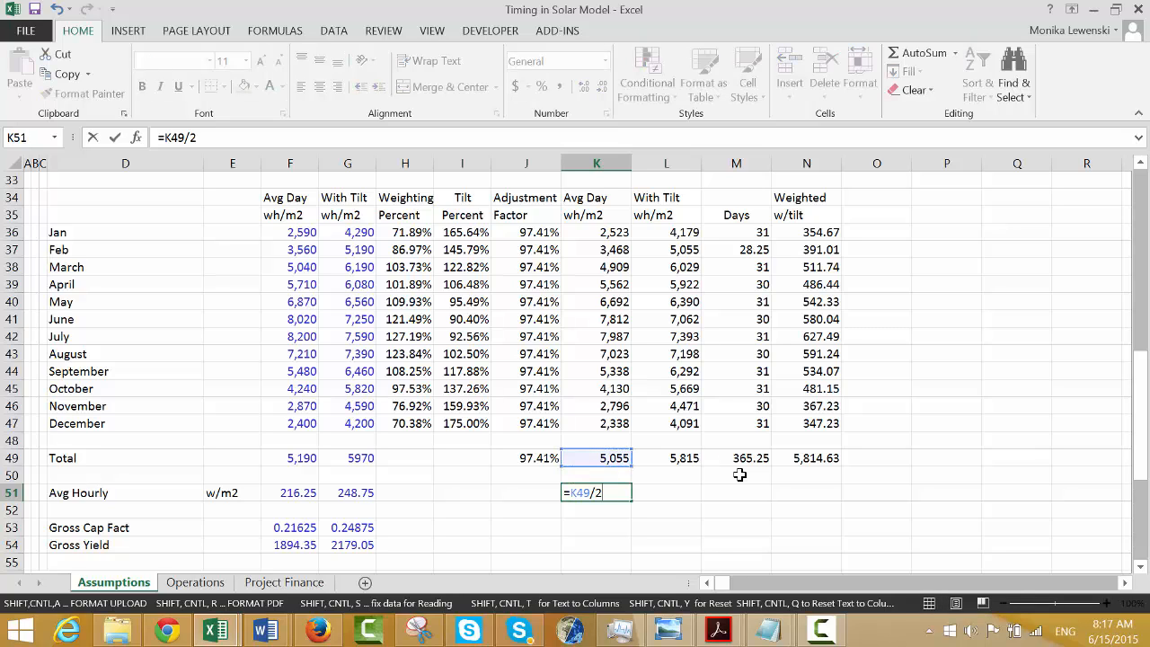
key("Return")
key("Up")
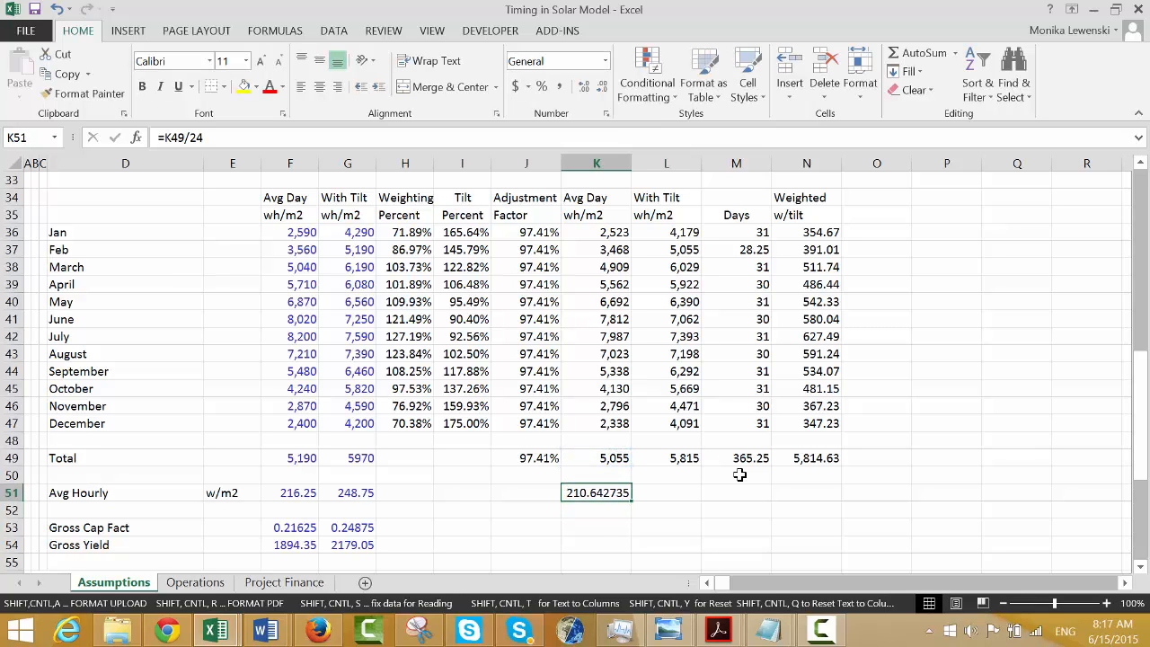
Format K51 as a number with two decimals and fill its formula right through N51.
key("ctrl+shift+1")
key("shift+Right")
key("shift+Right")
key("shift+Right")
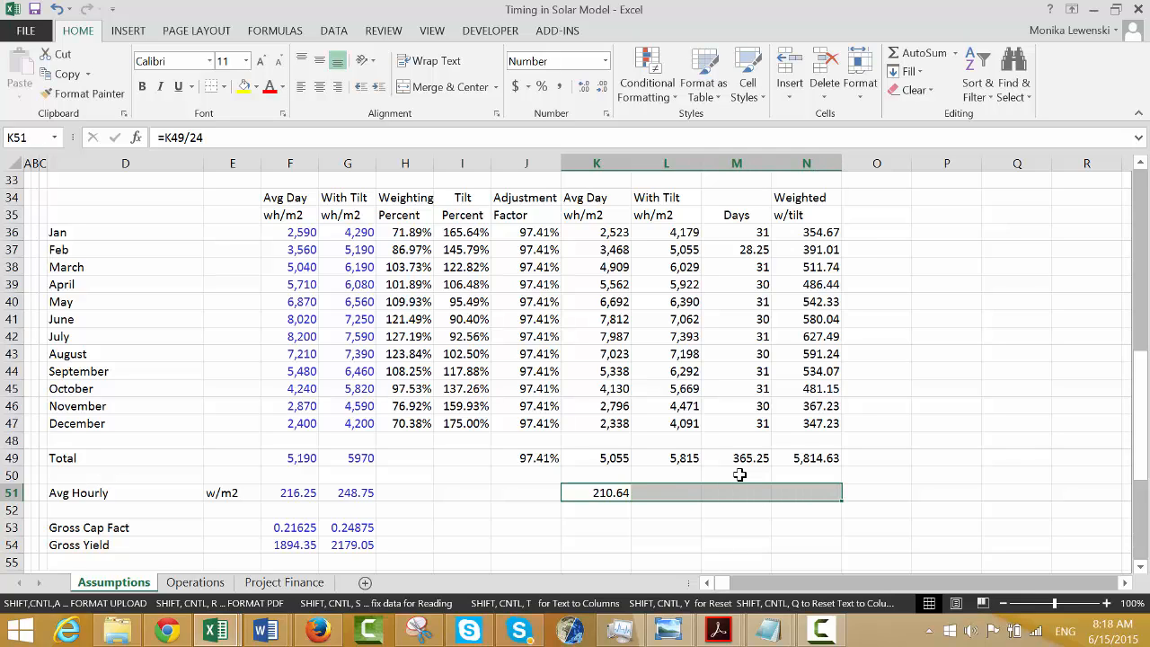
key("ctrl+r")
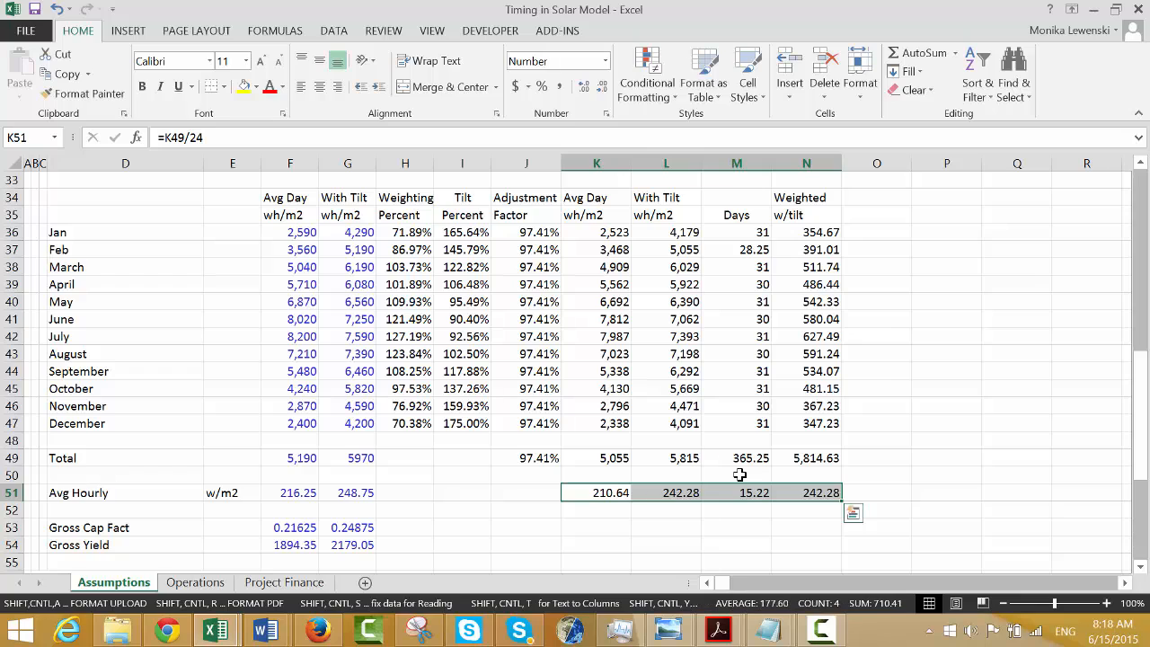
Clear the hourly averages in M51:N51 under the Days and Weighted columns.
key("Right")
key("Right")
key("shift+Right")
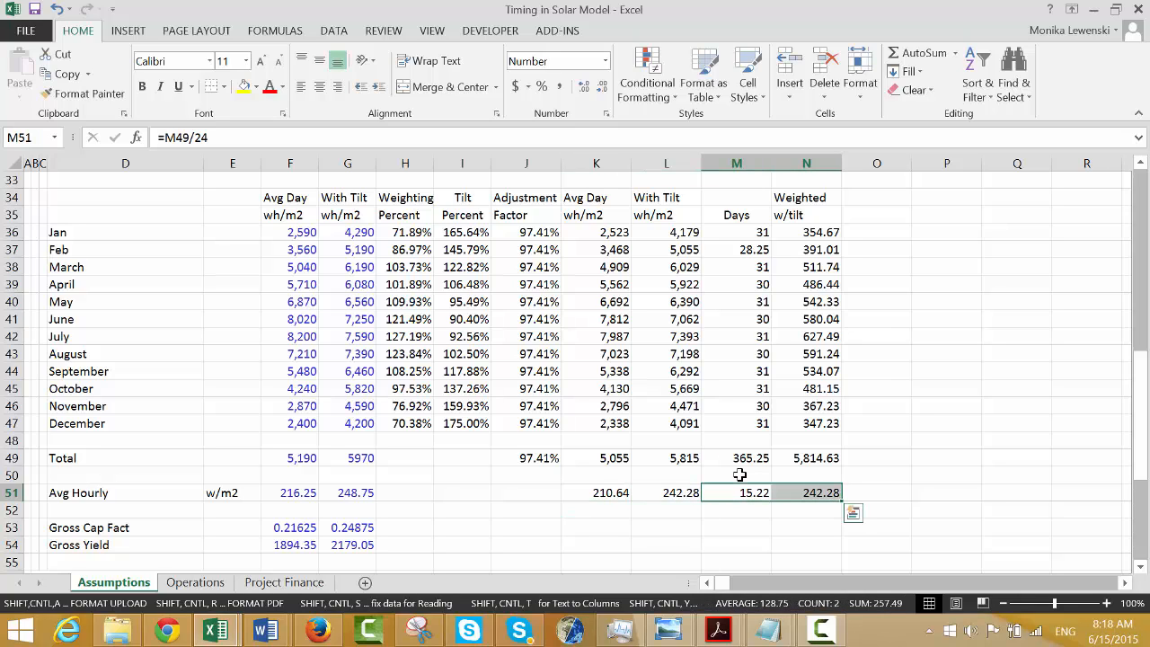
key("Delete")
Replace the Avg Day Gross Cap Fact value in F53 with the formula =F51/1000.
key("Left")
key("Left")
key("Left")
key("Left")
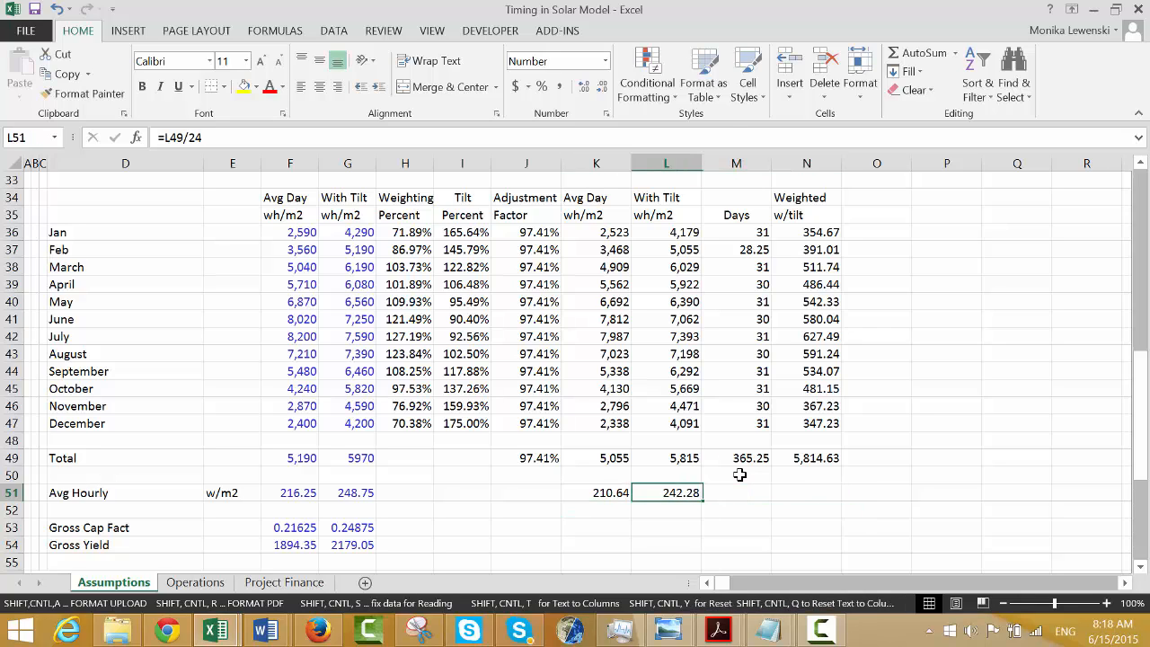
key("Down")
key("Down")
key("Down")
key("Left")
key("Left")
key("Left")
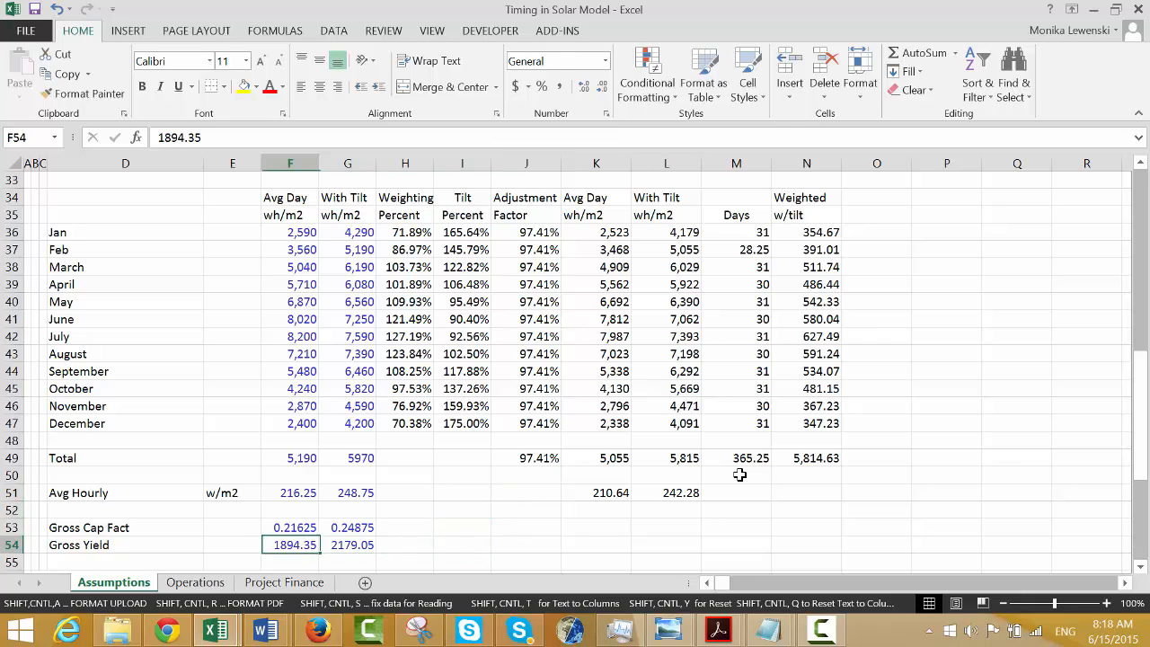
key("Up")
type("=")
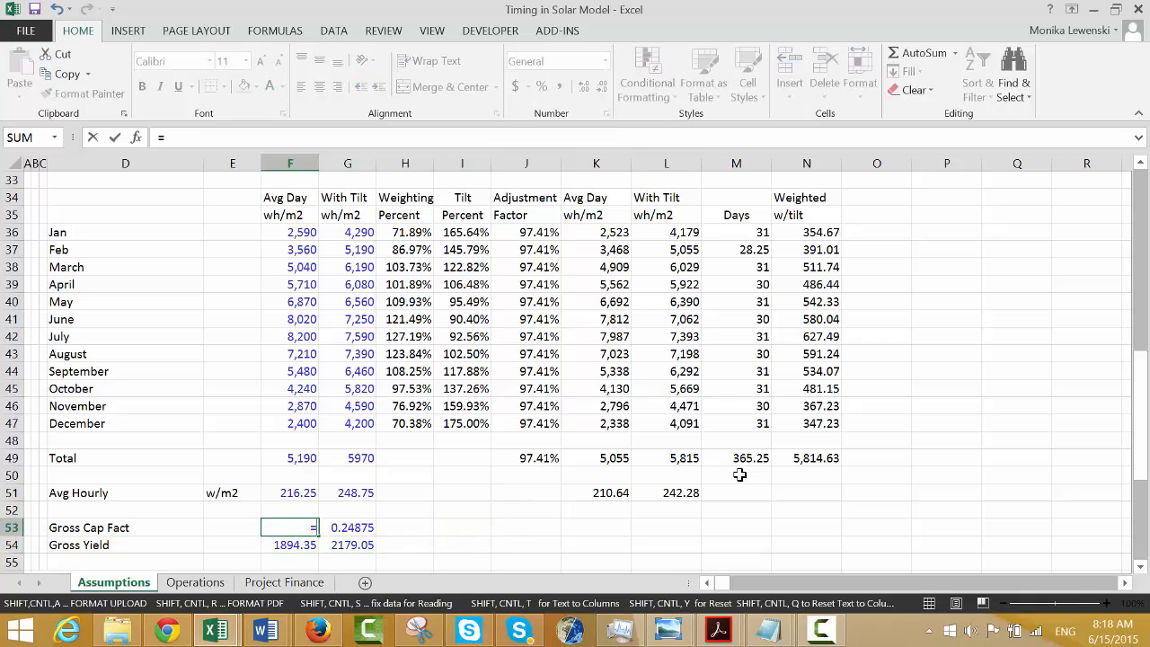
key("Up")
key("Up")
type("/1000")
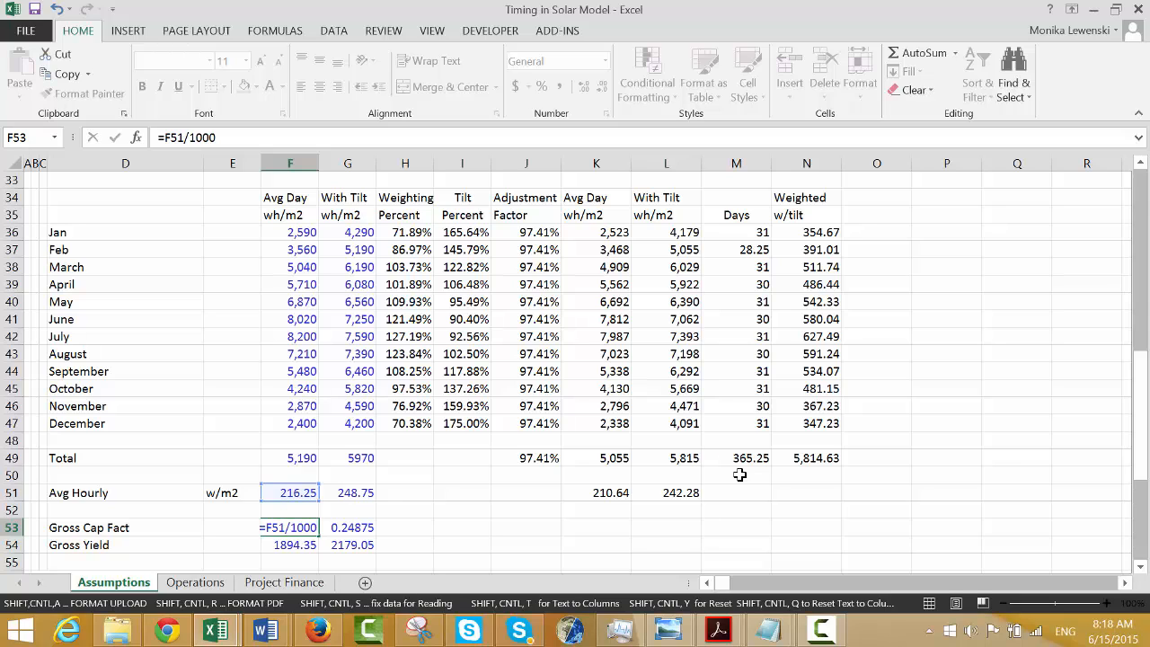
key("Return")
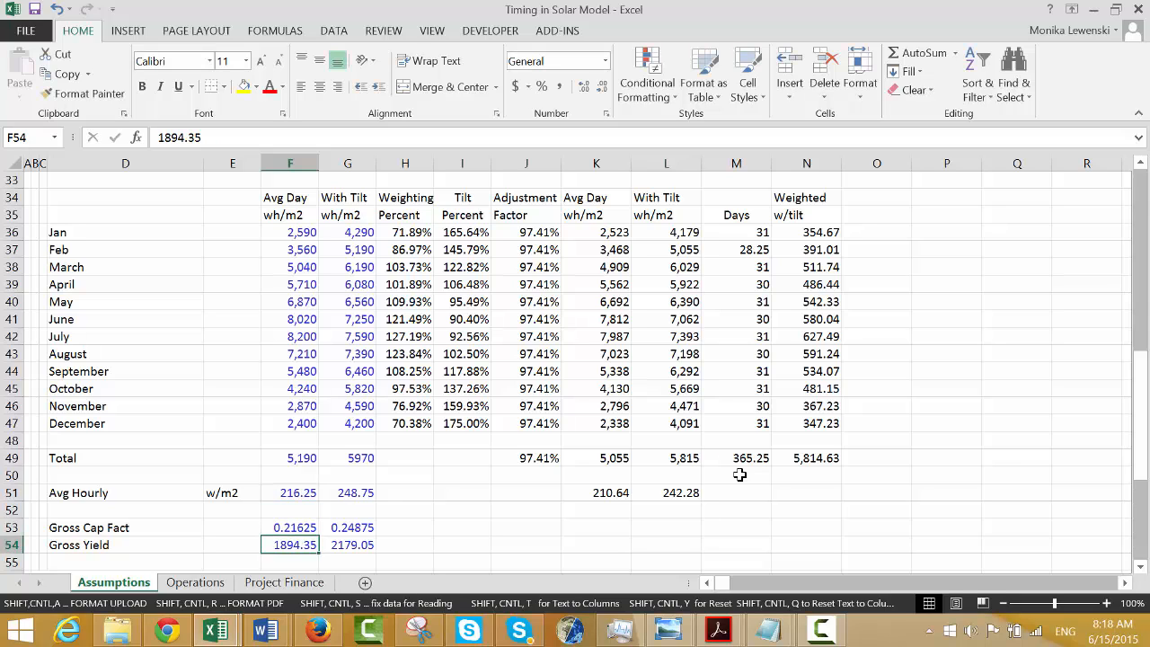
Format the Gross Cap Fact values in F53:G53 as percentages with two decimals.
key("Up")
key("ctrl+shift+5")
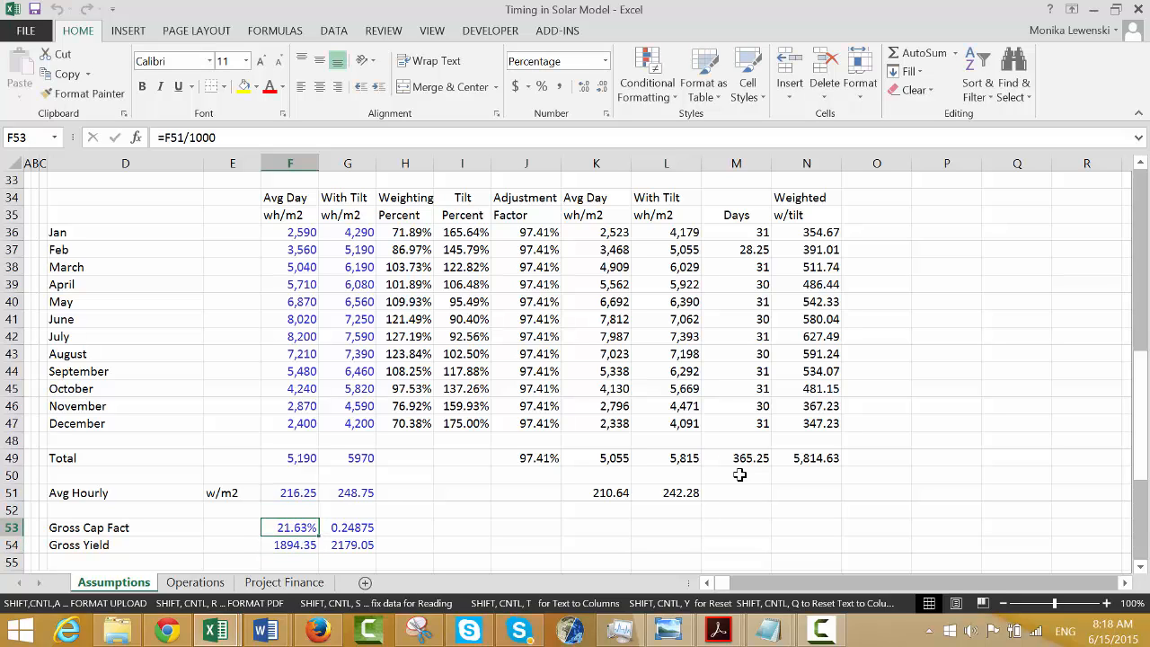
key("shift+Right")
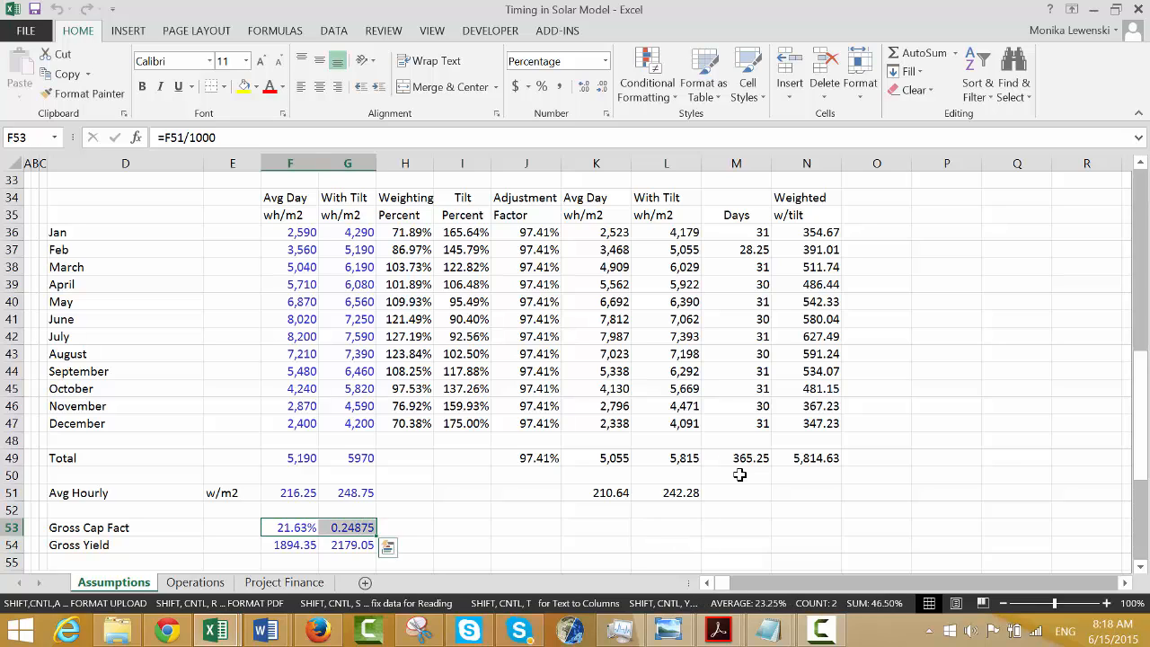
key("ctrl+shift+5")
Calculate the adjusted Avg Day Gross Cap Fact in K53 with the formula =K51/1000.
key("Right")
key("Right")
key("Right")
key("Right")
key("Right")
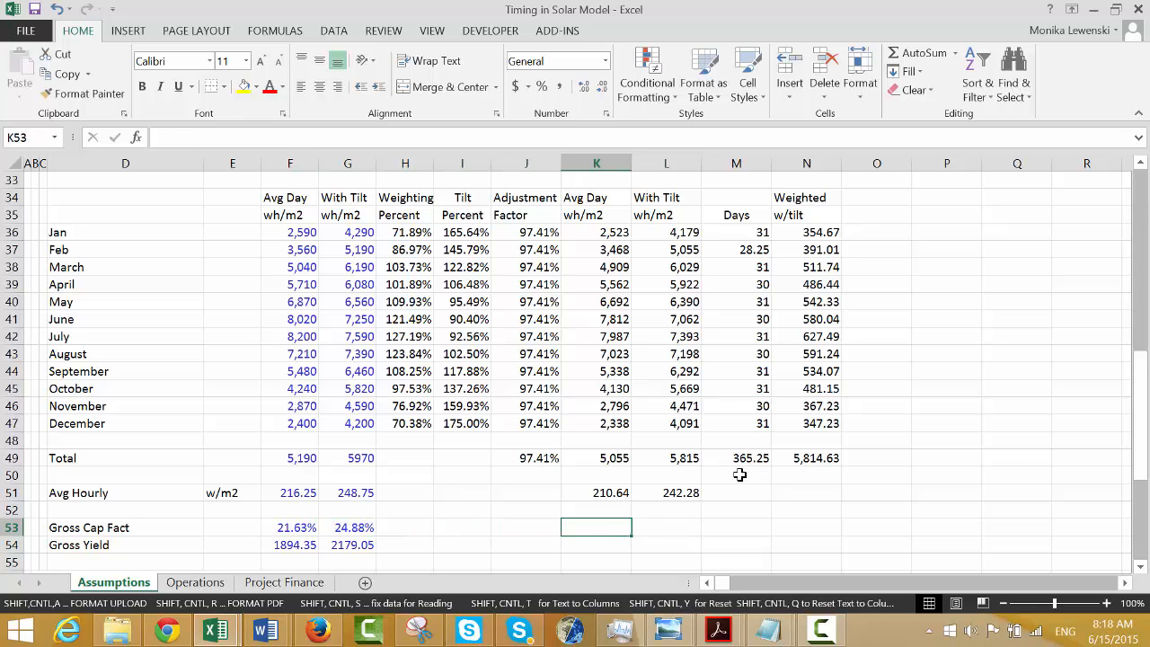
key("Left")
key("Left")
key("Left")
key("Left")
key("Right")
key("Right")
key("Right")
key("Right")
type("=")
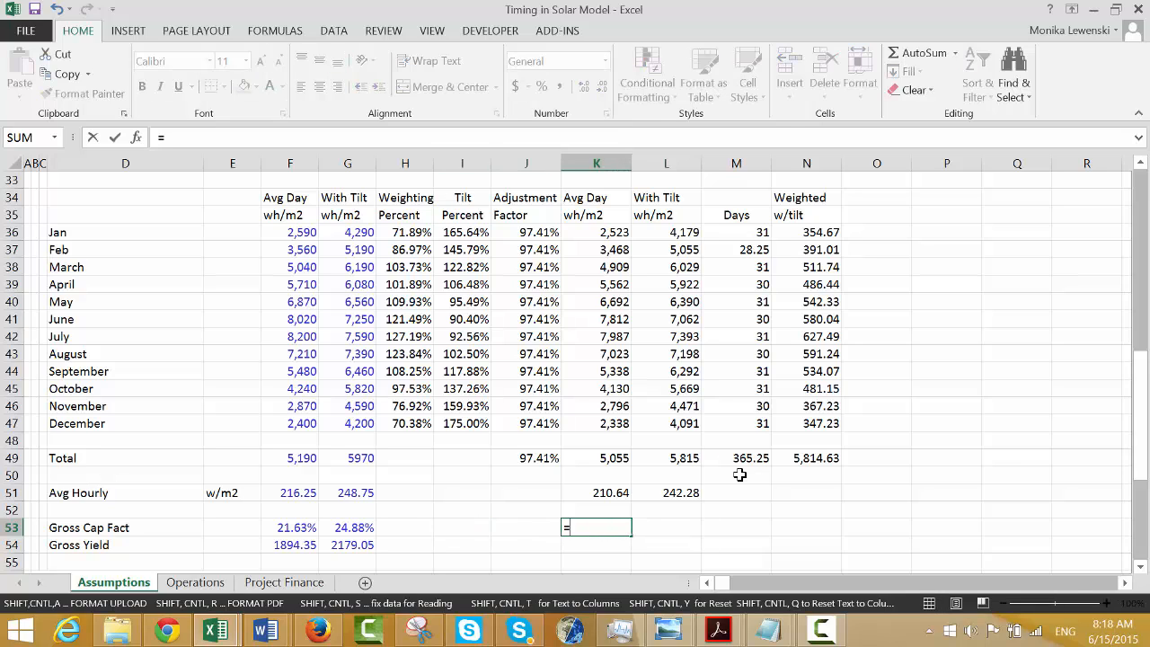
key("Up")
key("Up")
type("/1")
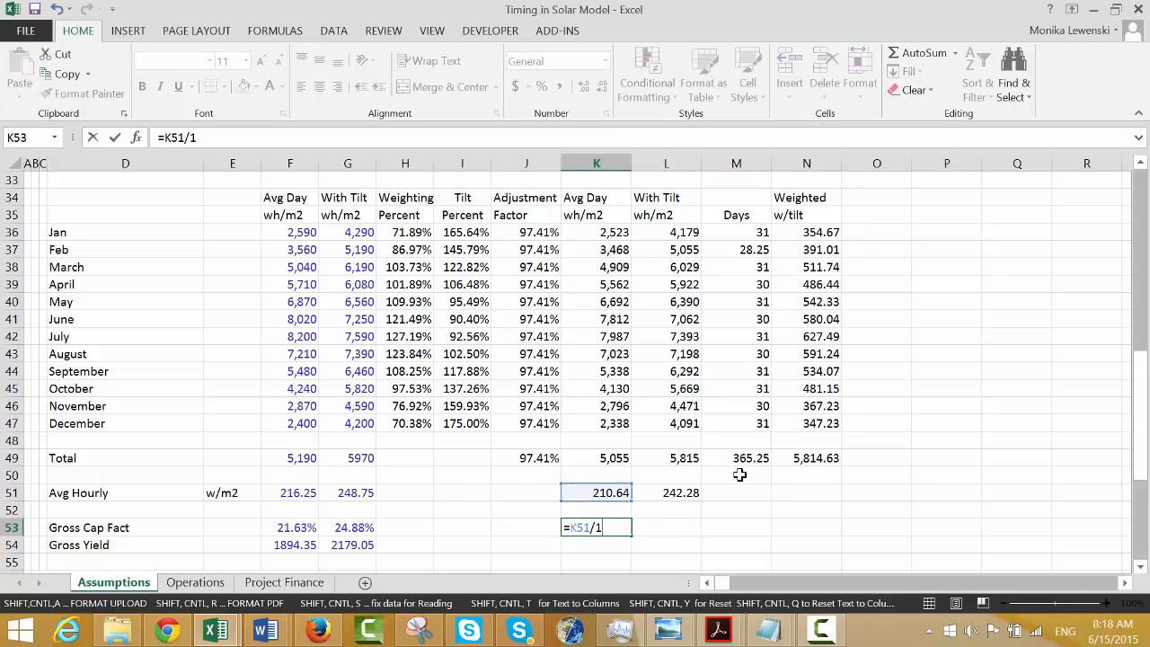
type("000")
key("Return")
key("Up")
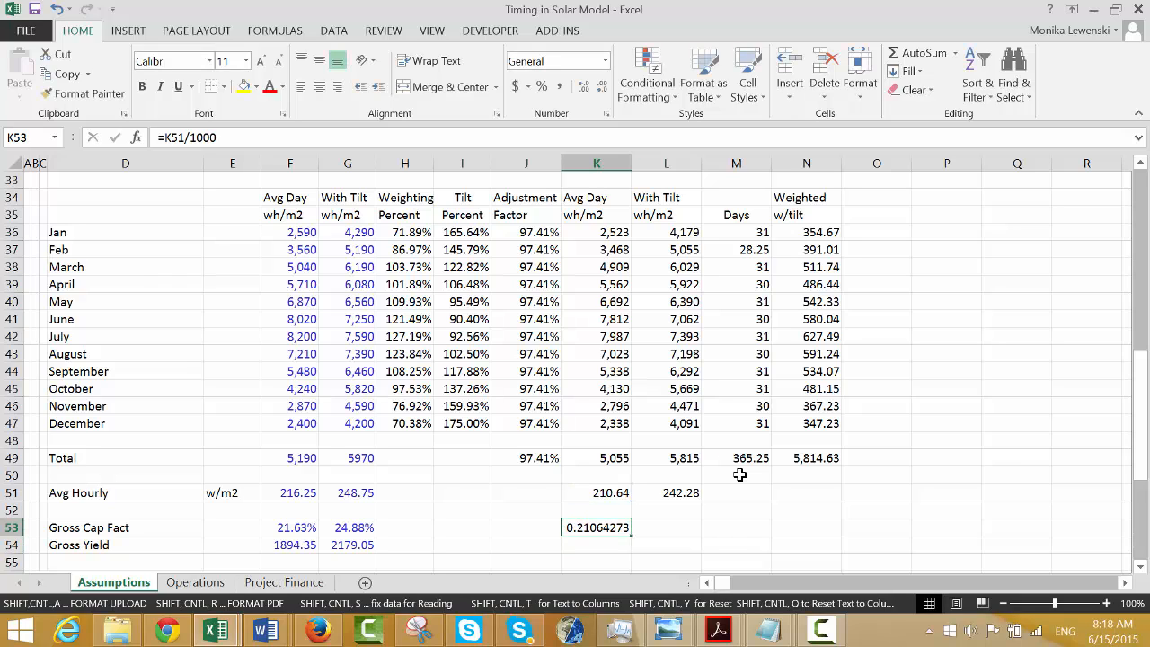
Format K53 as a percentage with two decimals and fill its formula right into L53.
key("ctrl+shift+5")
key("shift+Right")
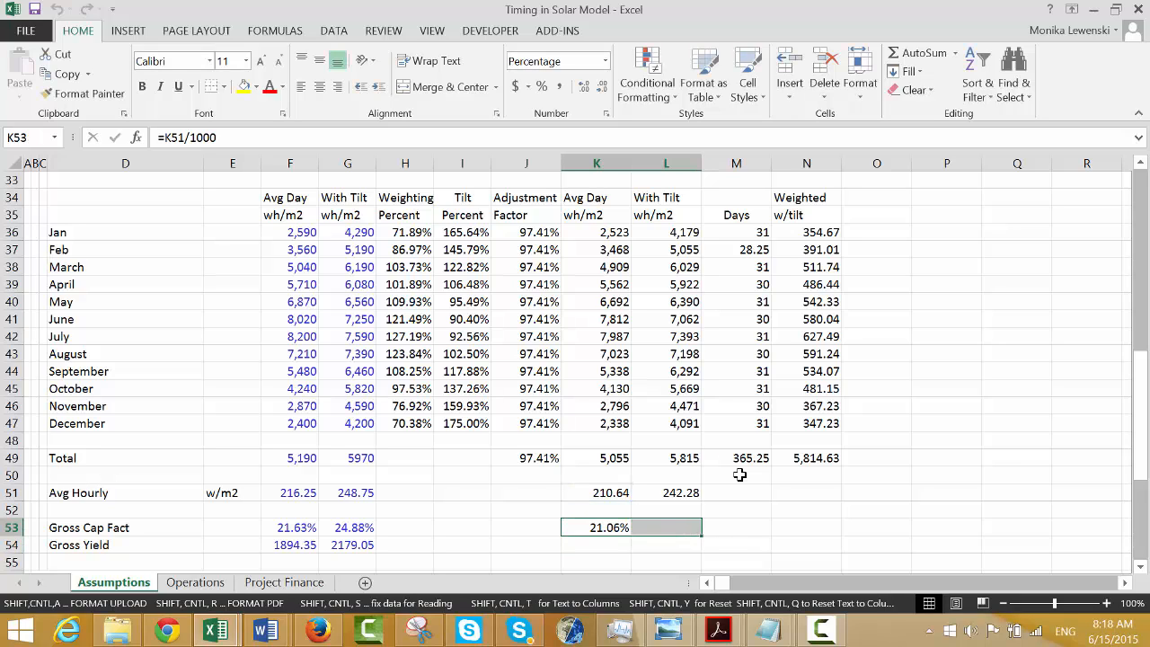
key("ctrl+r")
key("shift+Left")
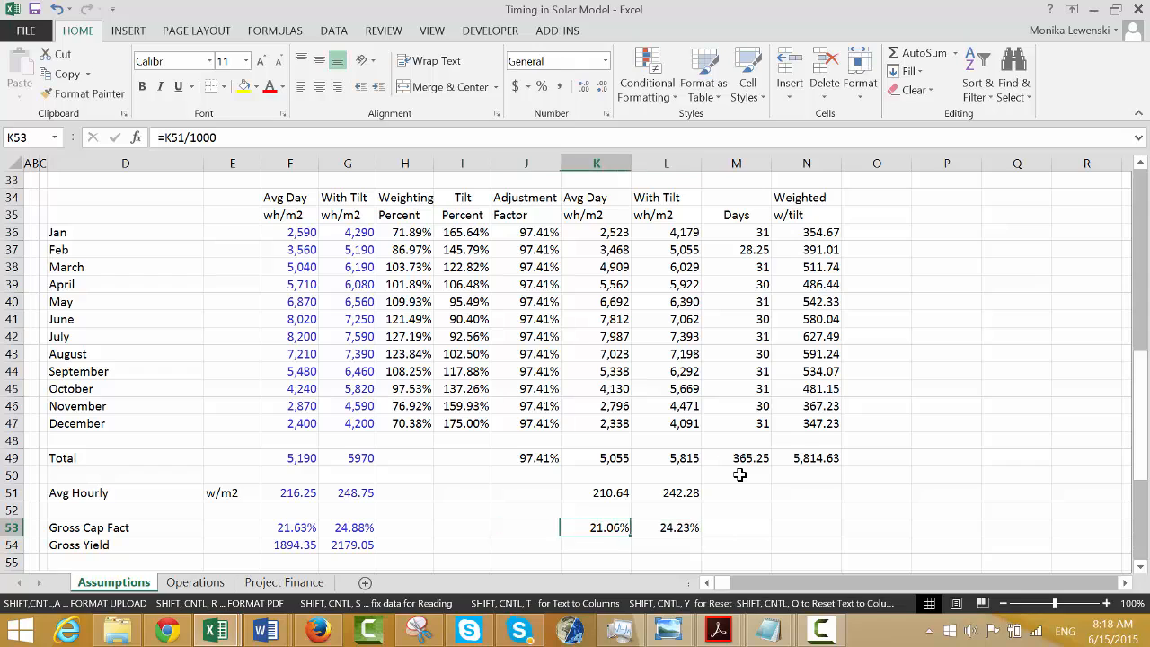
key("Right")
key("Left")
key("Left")
key("Right")
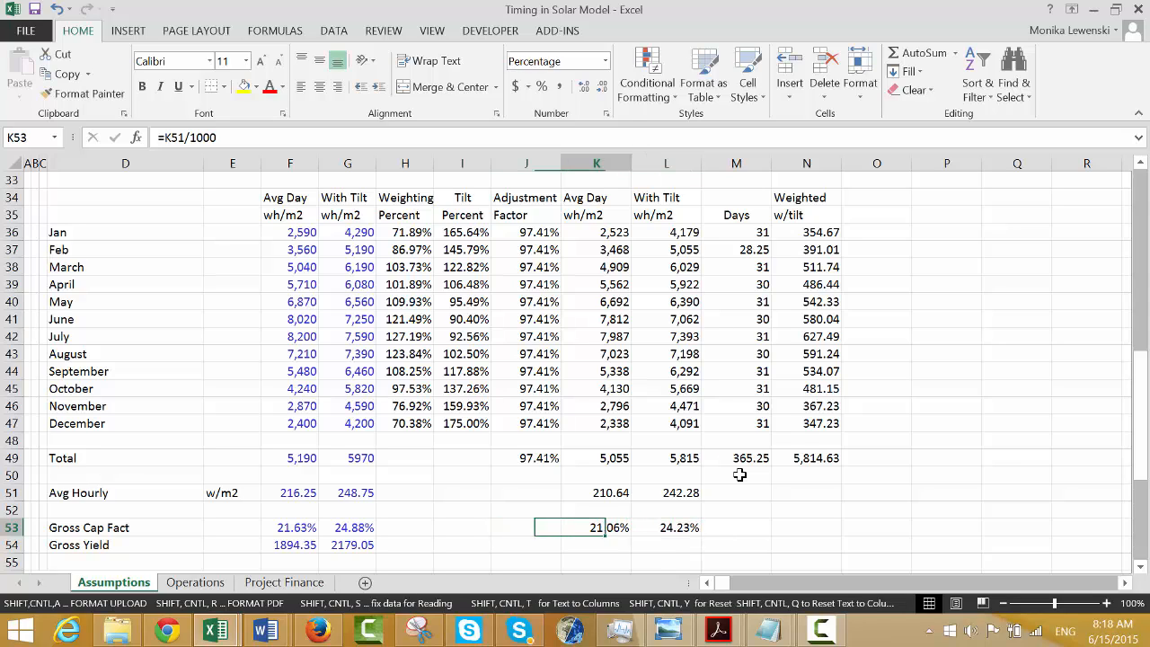
Replace the Avg Day Gross Yield value in F54 with the formula =F53*8760.
key("Down")
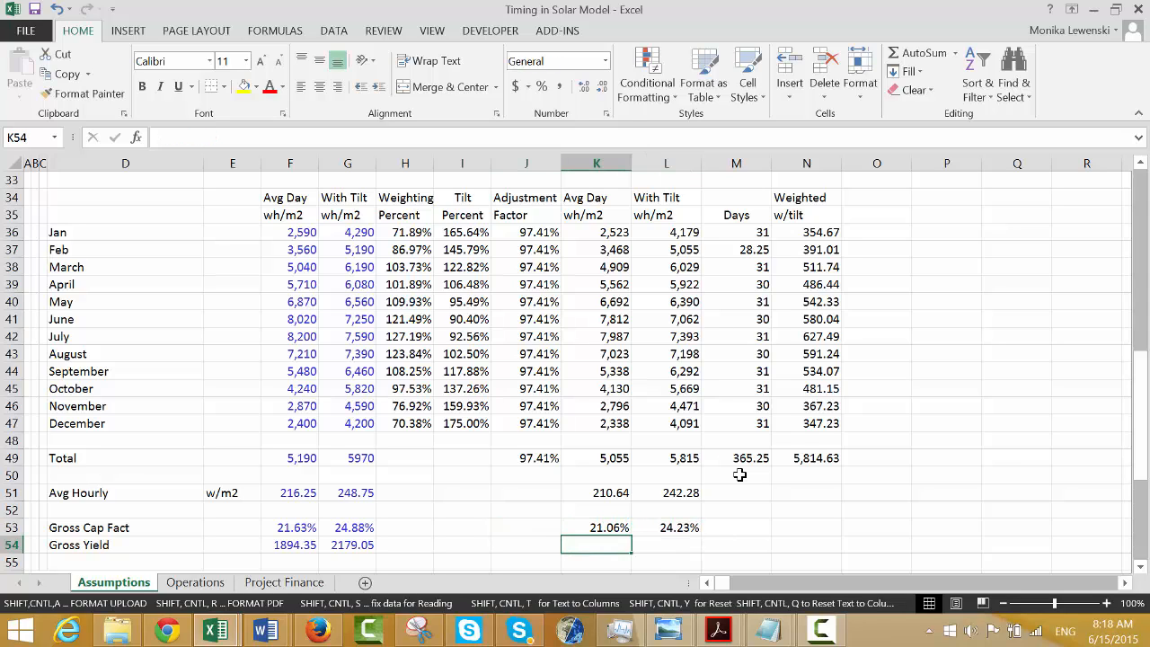
key("Left")
key("Left")
key("Left")
key("Left")
key("Left")
type("=")
key("Up")
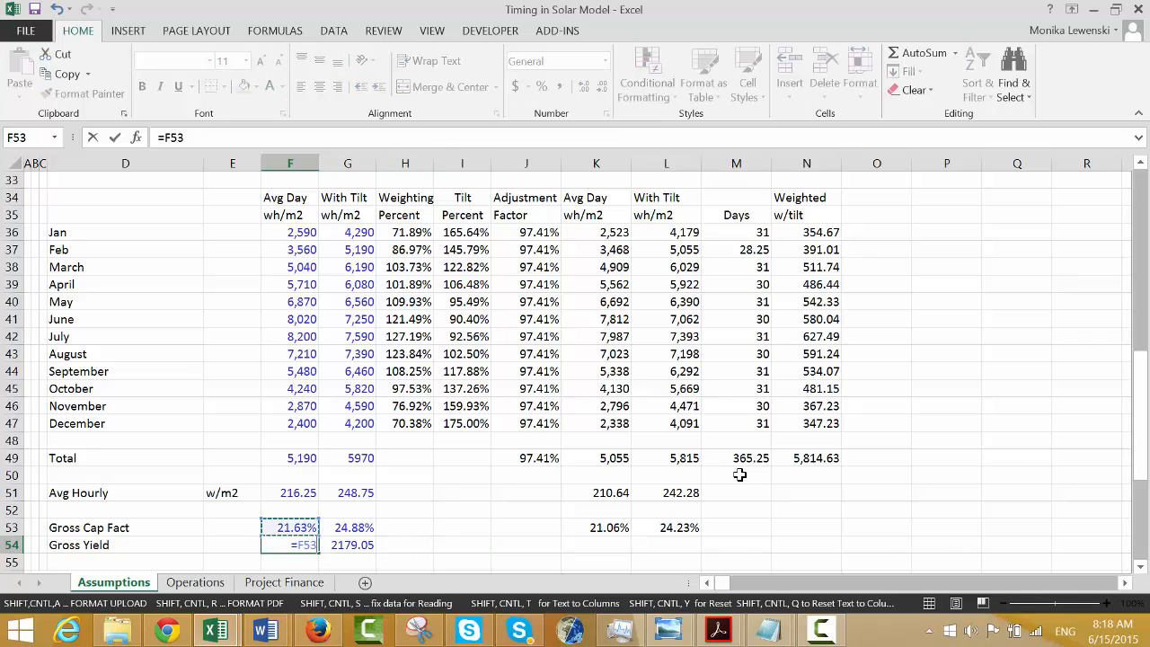
type("*8760")
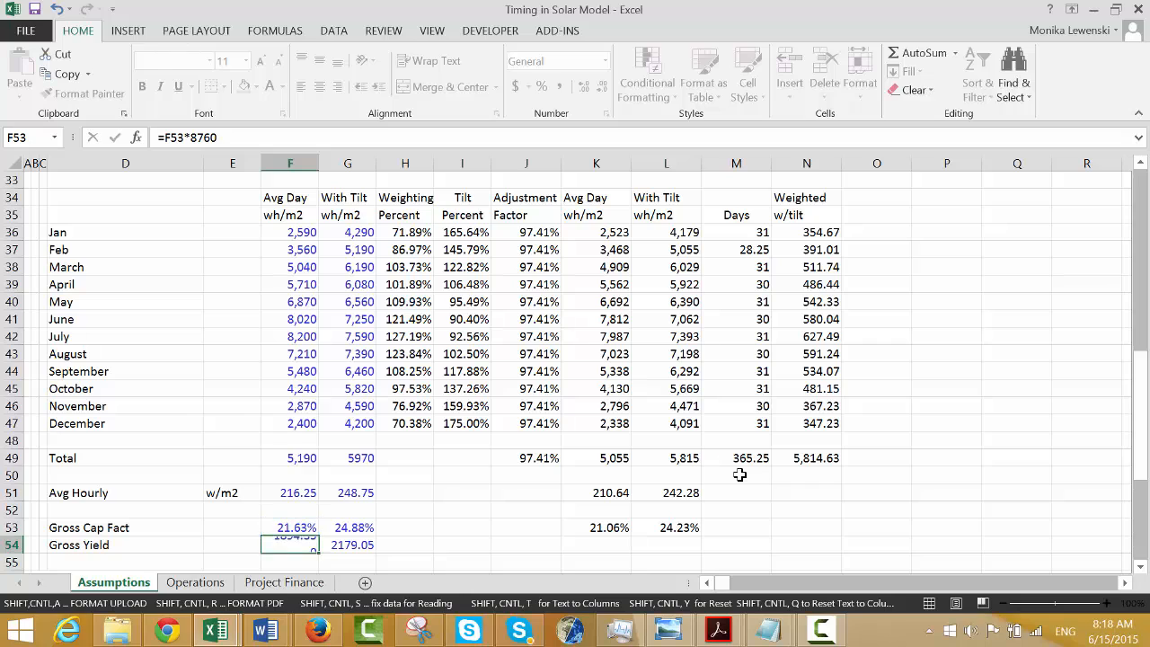
key("ctrl+Return")
Fill the Gross Yield formula from F54 right into G54.
key("shift+Right")
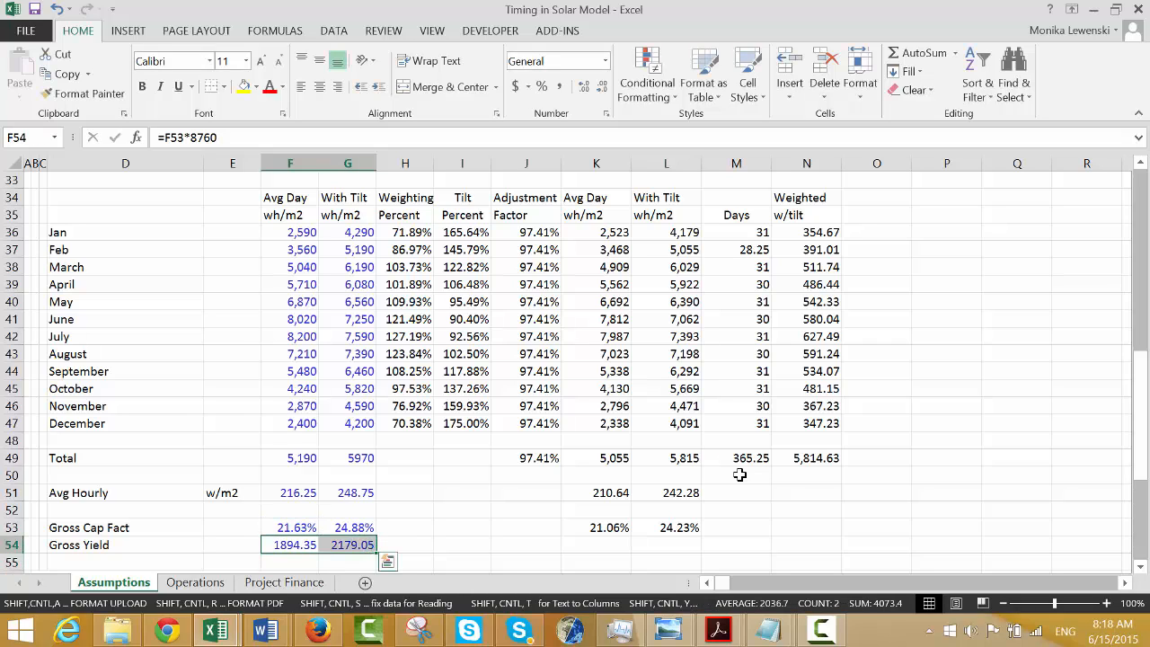
key("Right")
Copy the Gross Yield formula from G54 into K54:L54 and format both cells with thousands separators and two decimals.
key("ctrl+c")
key("Right")
key("Right")
key("Right")
key("Right")
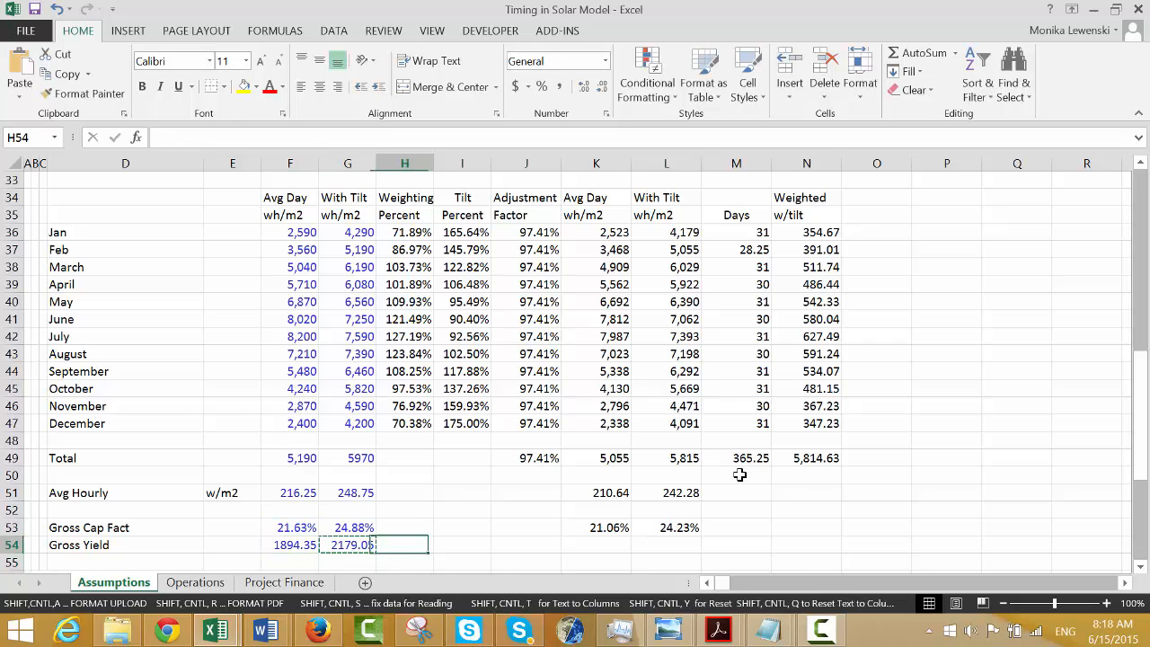
key("ctrl+v")
key("shift+Right")
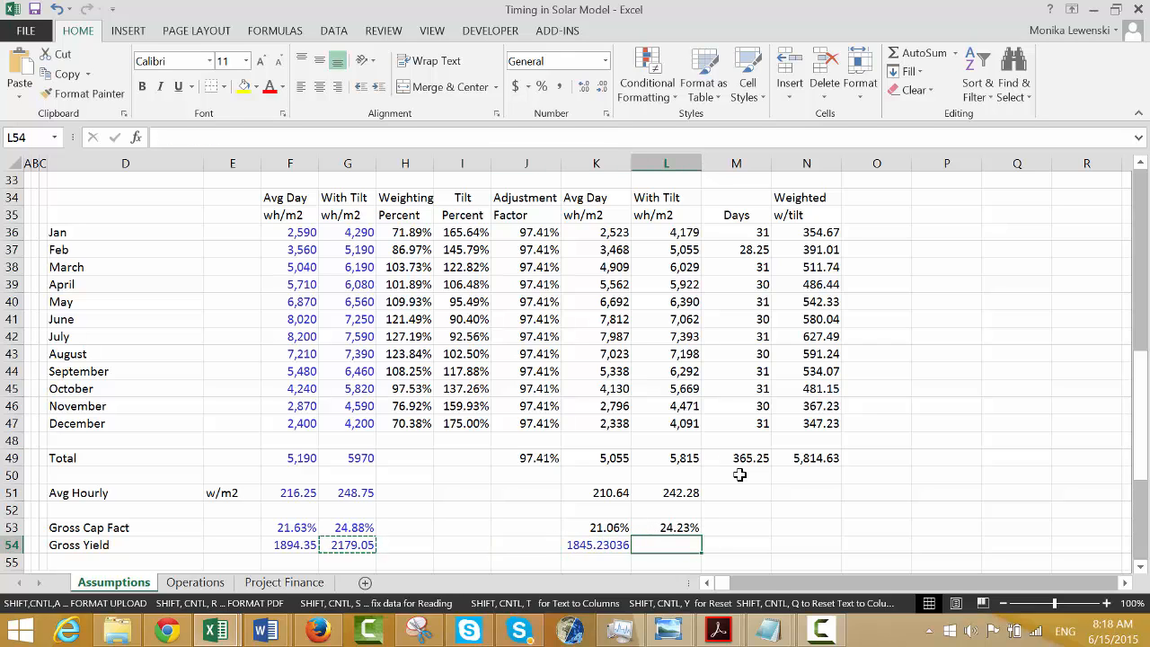
key("ctrl+v")
key("ctrl+shift+1")
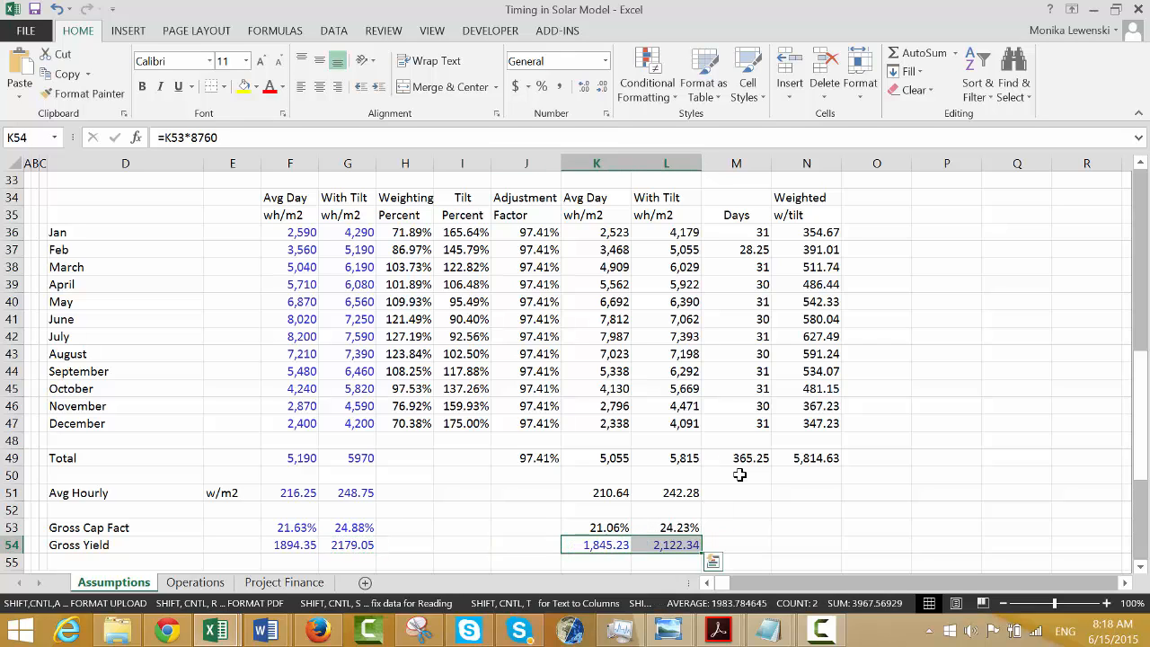
Run the colour-coding macro on the Assumptions sheet to show inputs in blue and formulas in black.
key("Left")
key("Left")
key("Left")
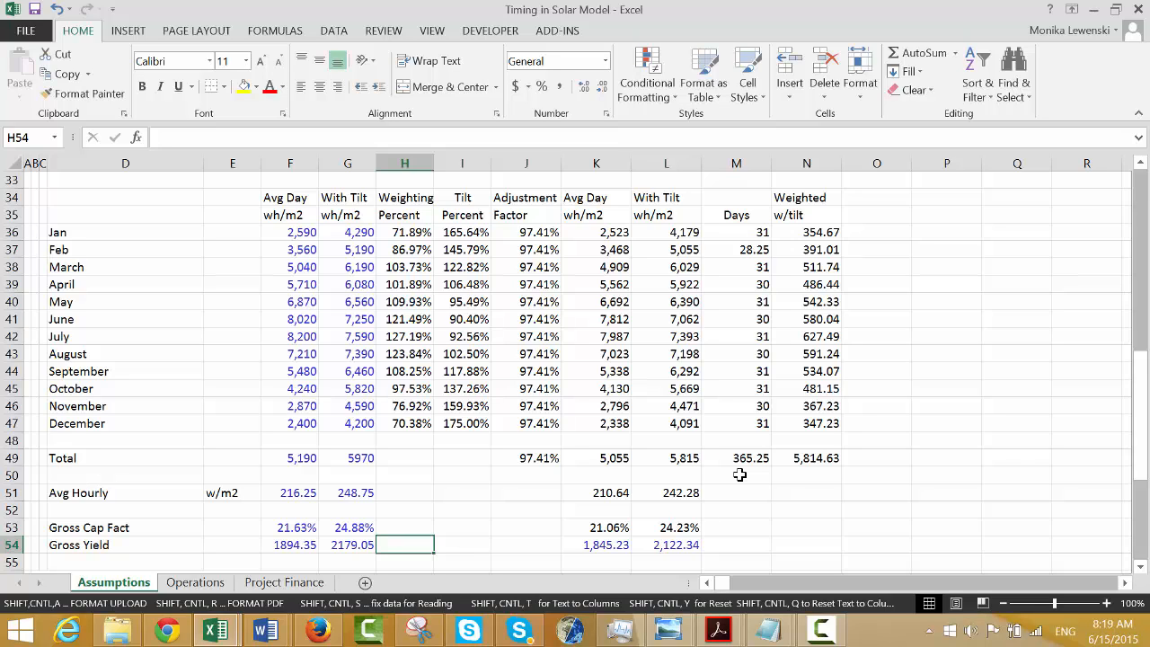
key("Left")
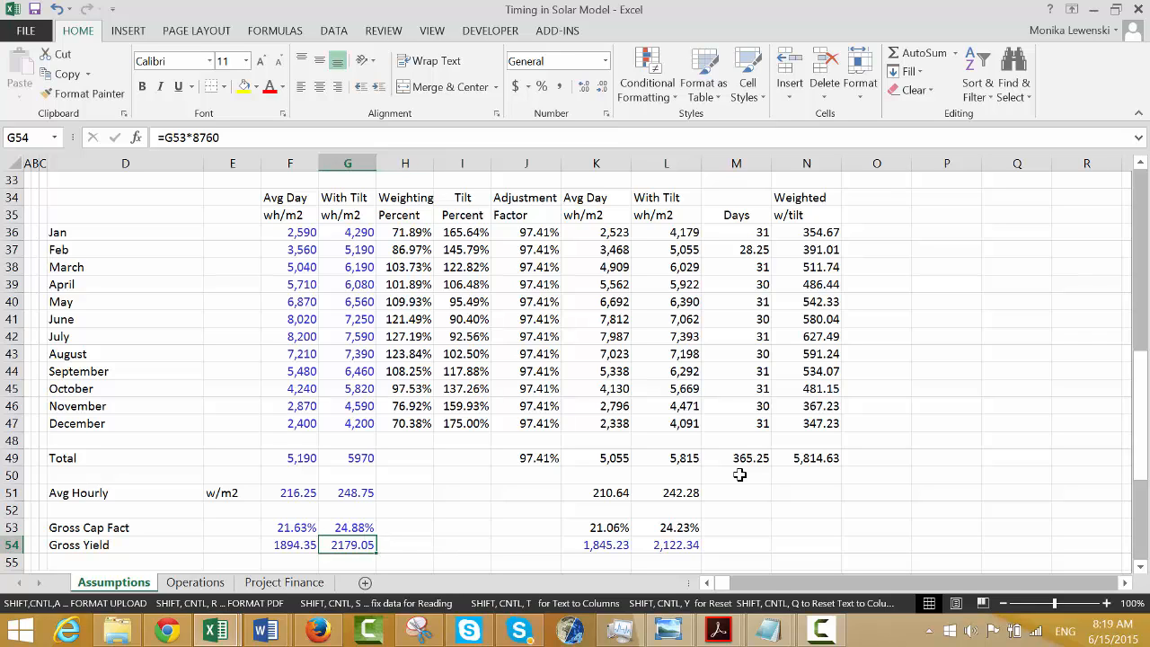
key("ctrl+shift+c")
Review the recoloured Assumptions sheet from the Key Dates down to the Gross Yield row.
key("Down")
key("Down")
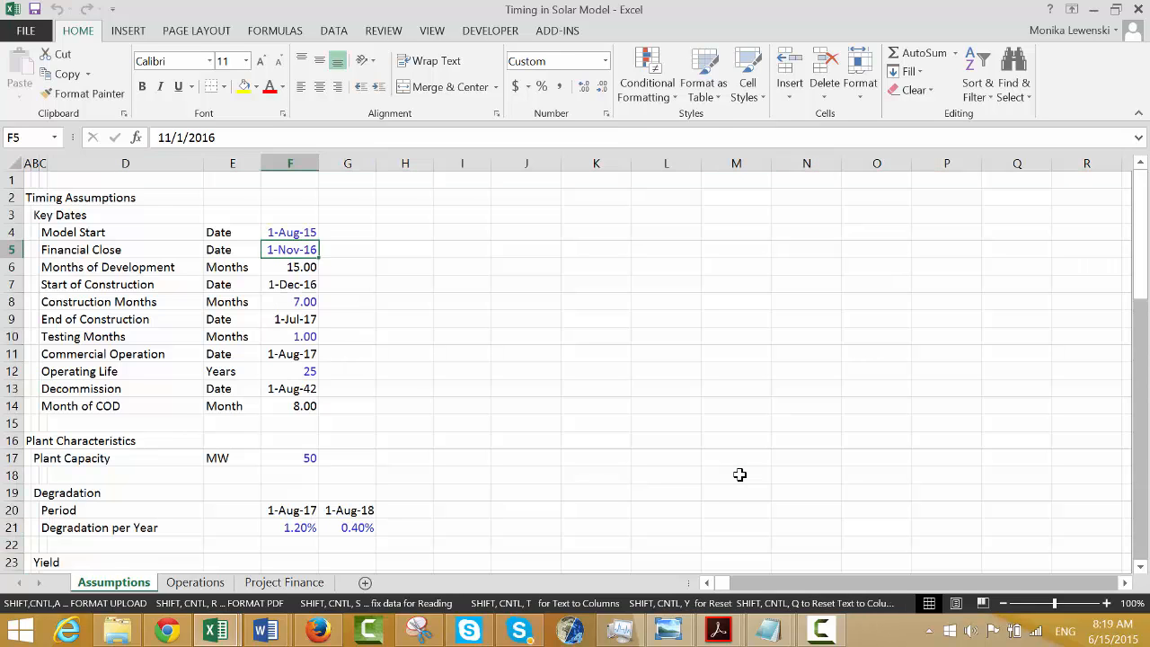
key("Down")
key("Down")
key("Down")
key("Down")
key("Down")
key("Down")
key("Down")
key("Down")
key("Down")
key("Down")
key("Down")
key("Down")
key("Down")
key("Down")
key("Down")
key("Down")
key("Down")
key("Down")
key("Down")
key("Down")
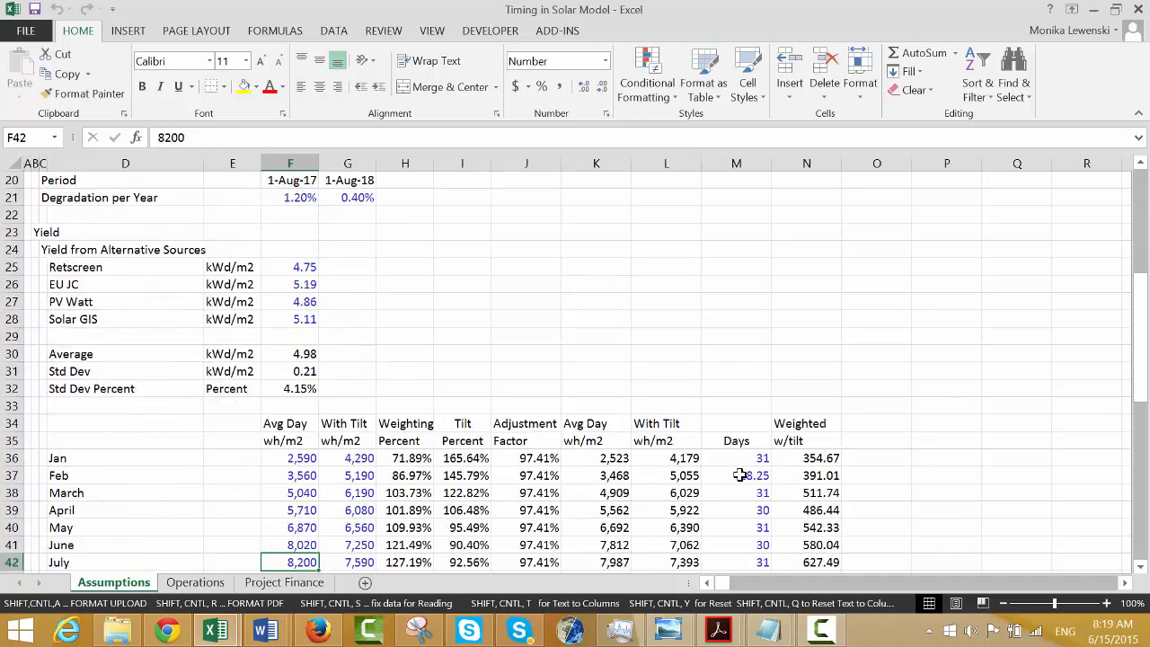
key("Down")
key("Down")
key("Up")
key("Up")
key("Up")
key("Up")
key("Up")
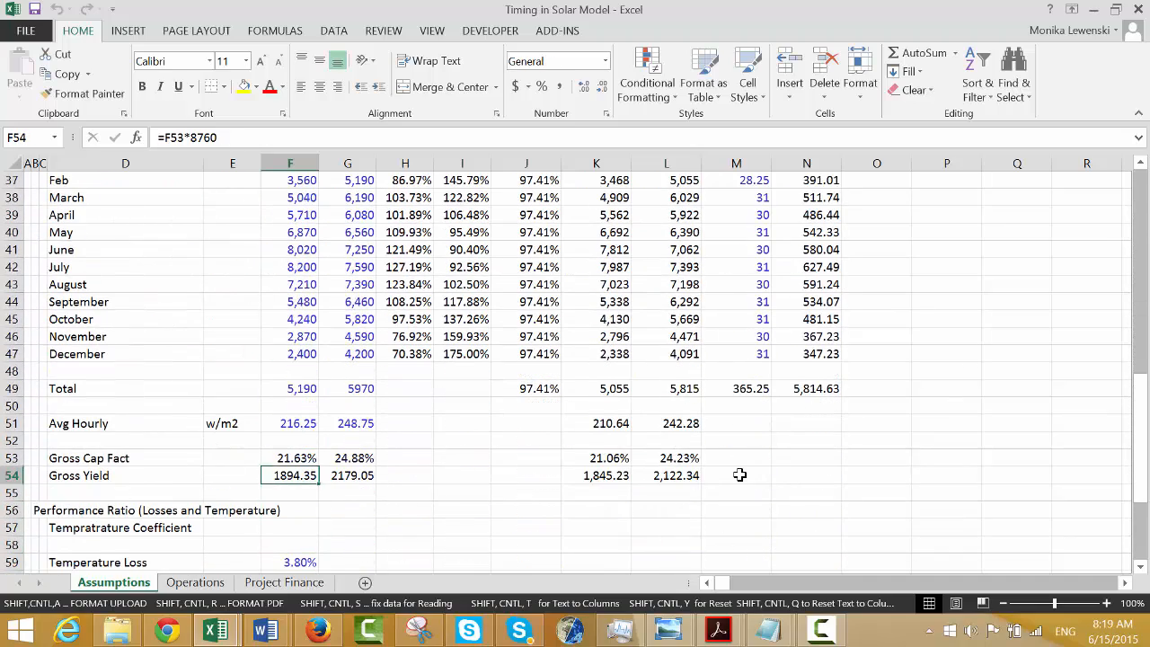
key("Down")
key("Right")
key("Right")
key("Right")
key("Right")
key("Right")
key("Right")
key("Right")
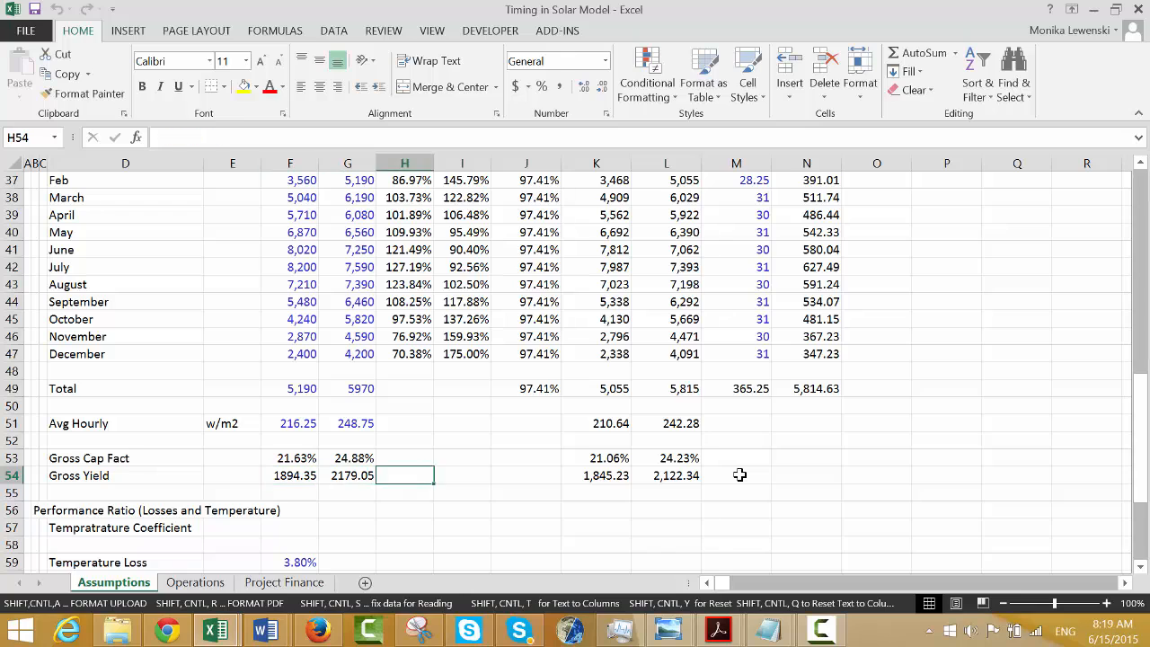
key("Left")
key("Left")
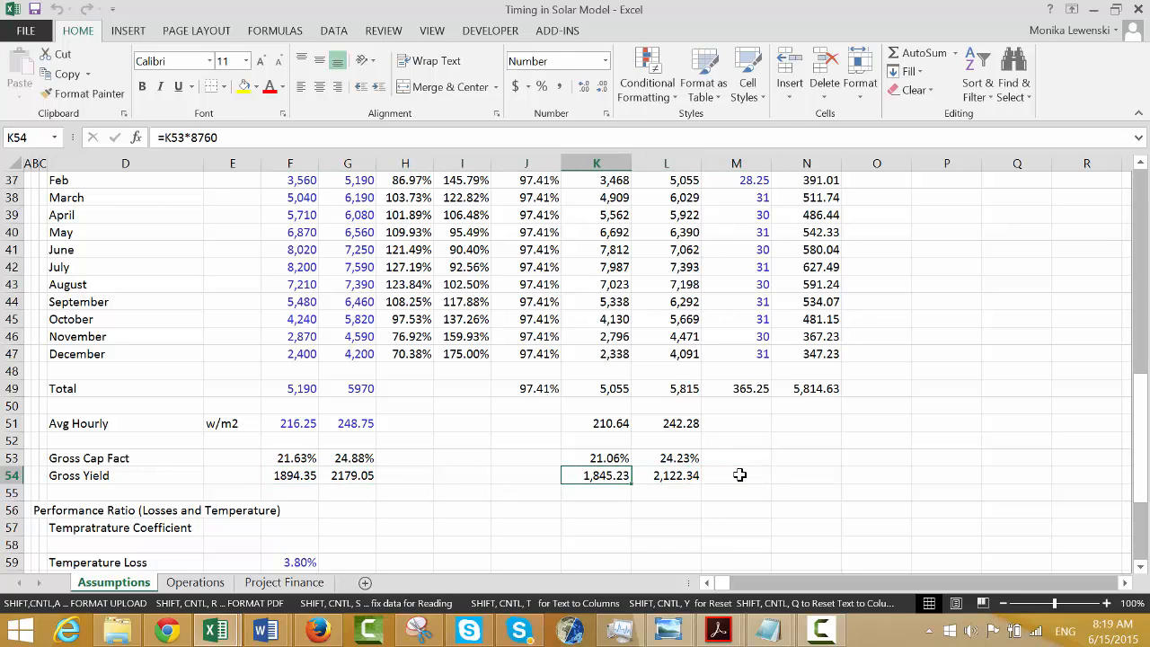
Examine the Performance Ratio (Losses and Temperature) block below the Gross Yield row.
key("Right")
key("Down")
key("Left")
key("Up")
key("Down")
key("Down")
key("Down")
key("Down")
key("Down")
key("Down")
key("Down")
key("Down")
key("Down")
key("Down")
key("Down")
key("Down")
key("Down")
key("Down")
key("Down")
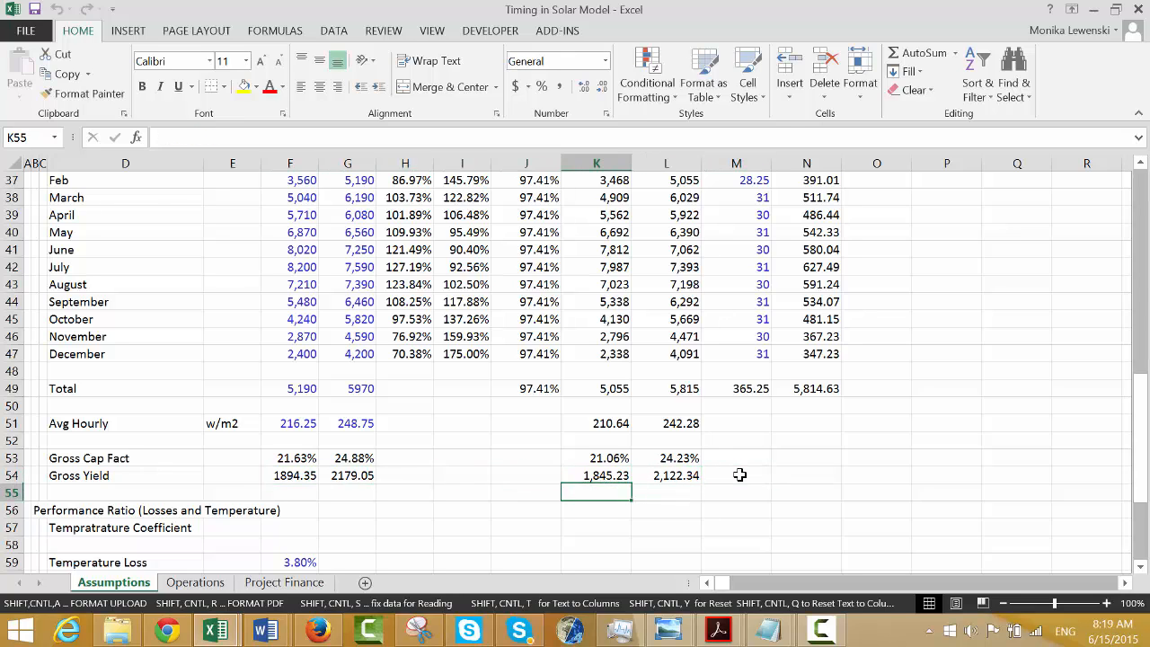
key("Up")
key("Up")
key("Up")
key("Up")
key("Up")
key("Up")
key("Up")
key("Up")
key("Up")
key("Up")
key("Up")
key("Up")
key("Up")
key("Up")
key("Up")
key("Up")
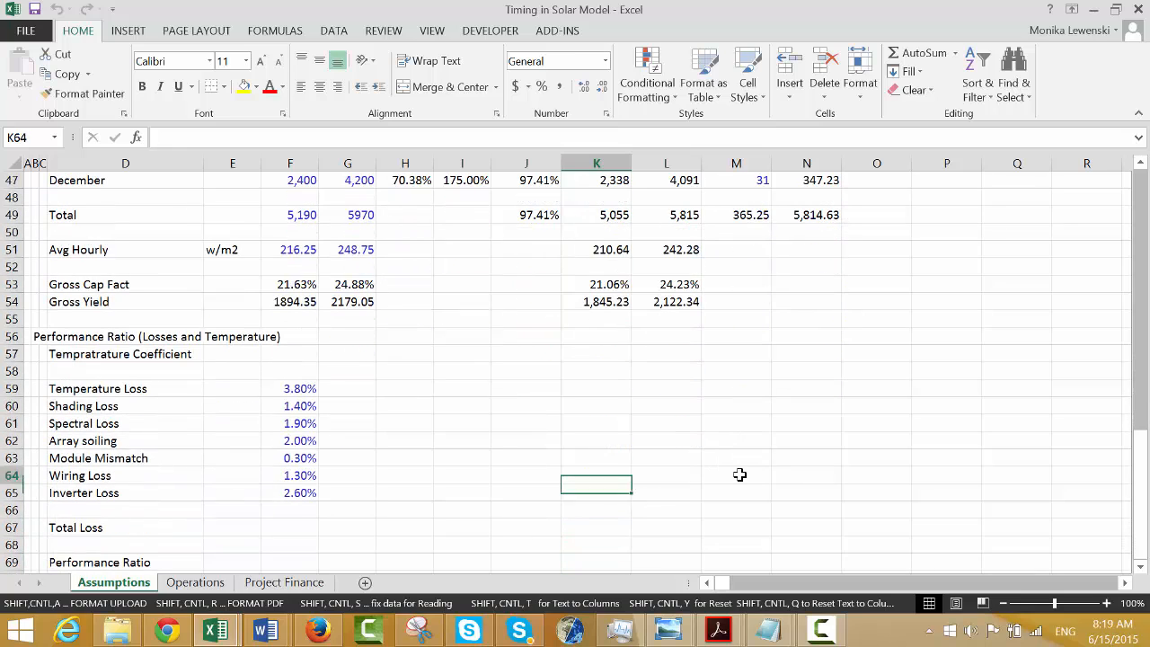
key("Down")
key("Left")
key("Left")
key("Left")
key("Down")
key("Down")
key("Down")
key("Down")
key("Down")
key("Down")
key("Down")
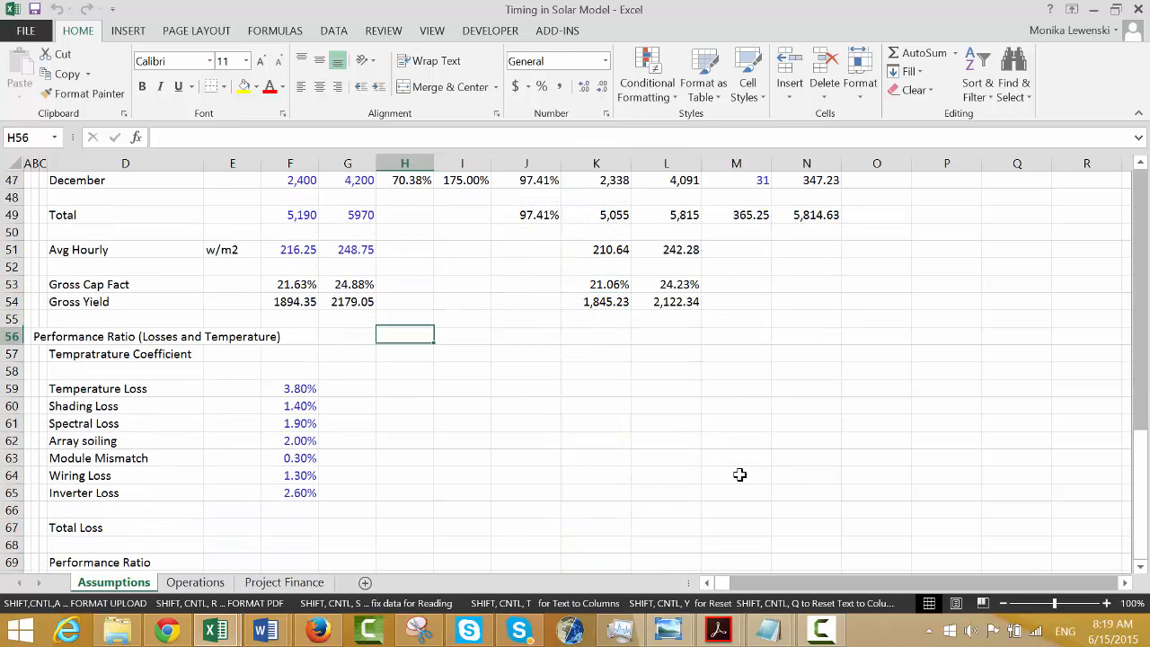
Calculate the share remaining after Temperature Loss in G59 with the formula =1-F59.
key("Down")
key("Down")
key("Down")
key("Up")
key("Up")
key("Up")
key("Up")
key("Up")
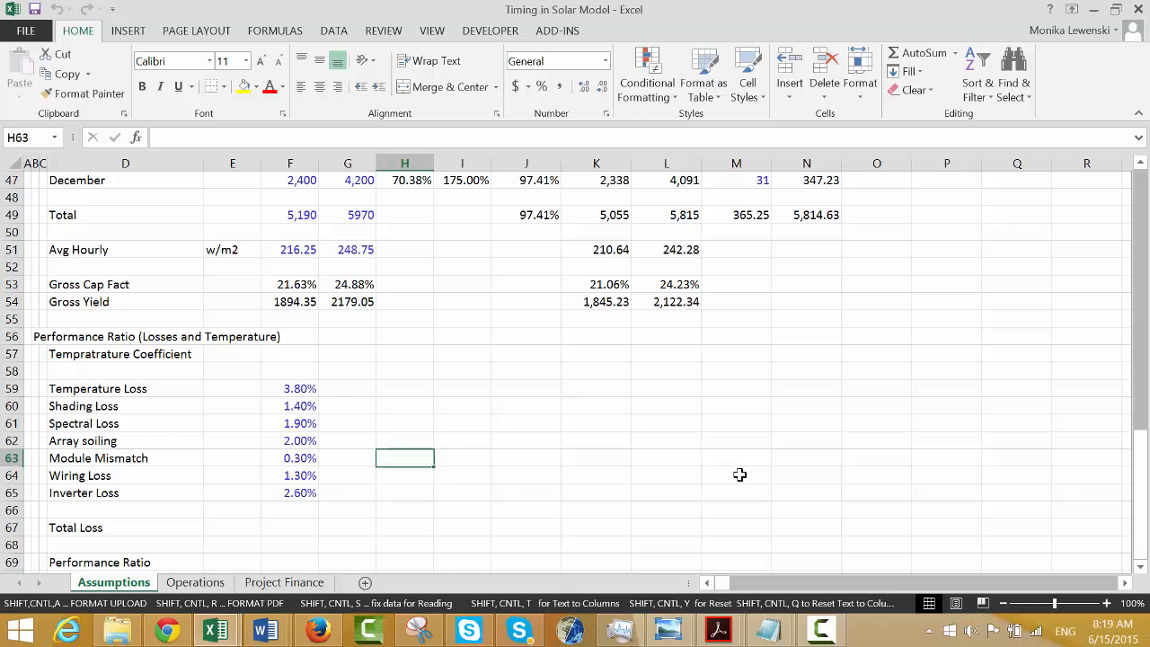
key("Left")
type("=1-")
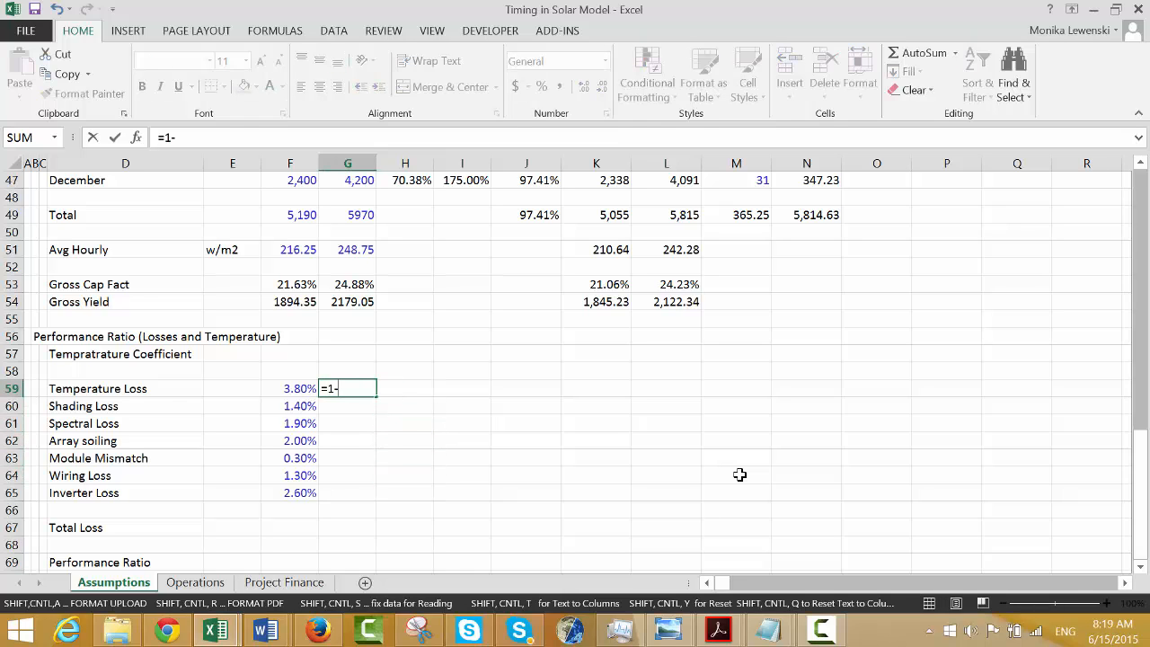
key("Left")
key("Return")
key("Up")
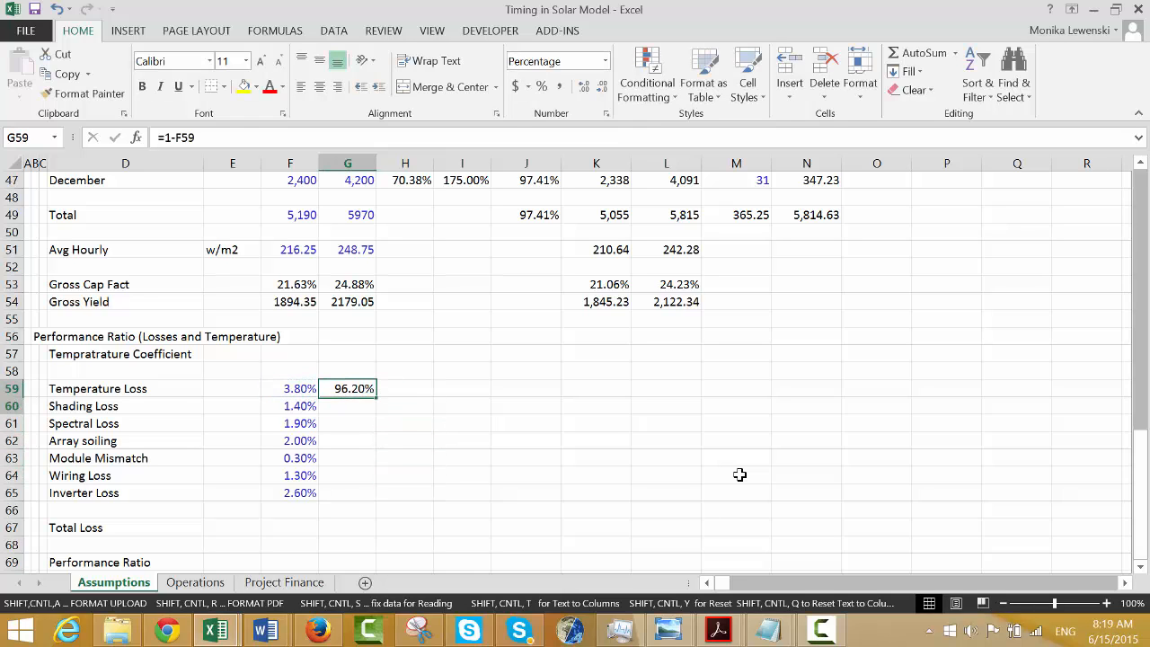
Fill the G59 formula down through G65 to cover every loss from Shading Loss to Inverter Loss.
key("shift+Down")
key("shift+Down")
key("shift+Down")
key("shift+Down")
key("shift+Down")
key("shift+Down")
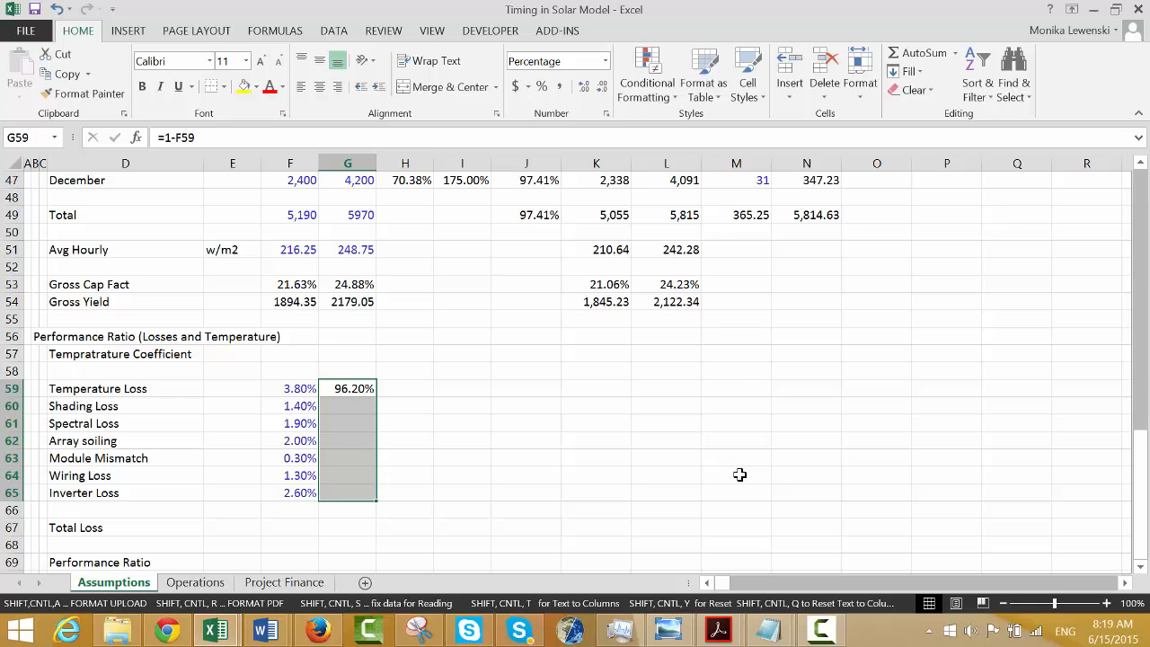
key("ctrl+d")
Multiply the remaining shares together in G67 on the Total Loss row with the formula =PRODUCT(G59:G65).
key("Down")
key("Down")
key("Down")
key("Down")
key("Down")
key("Down")
key("Down")
key("Down")
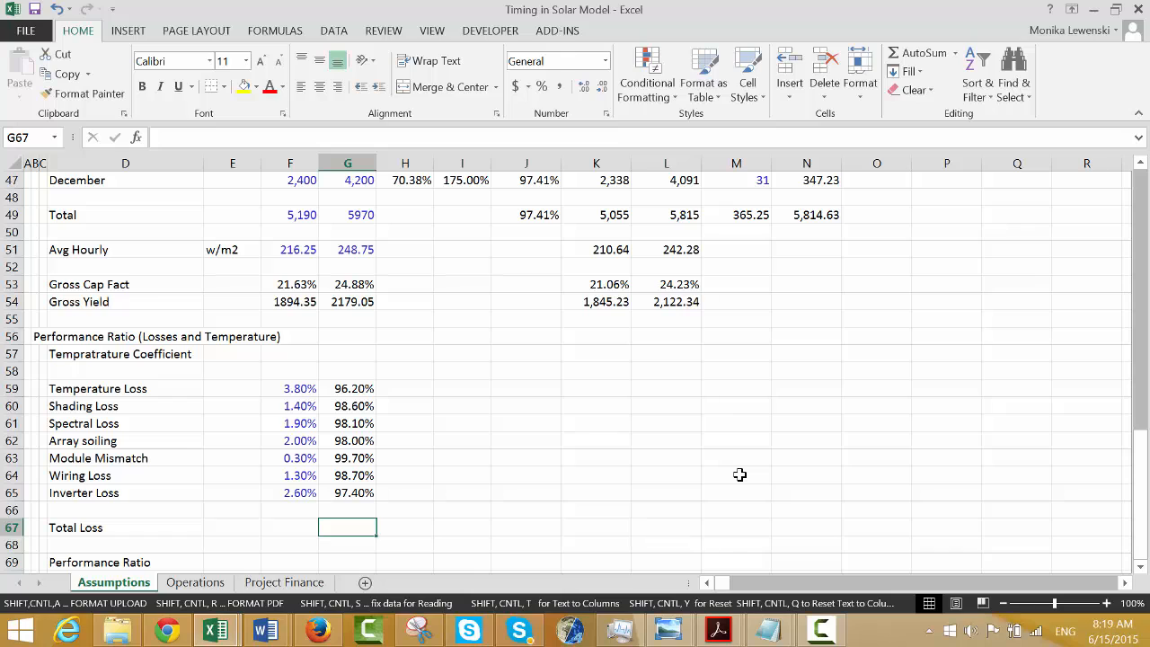
type("=")
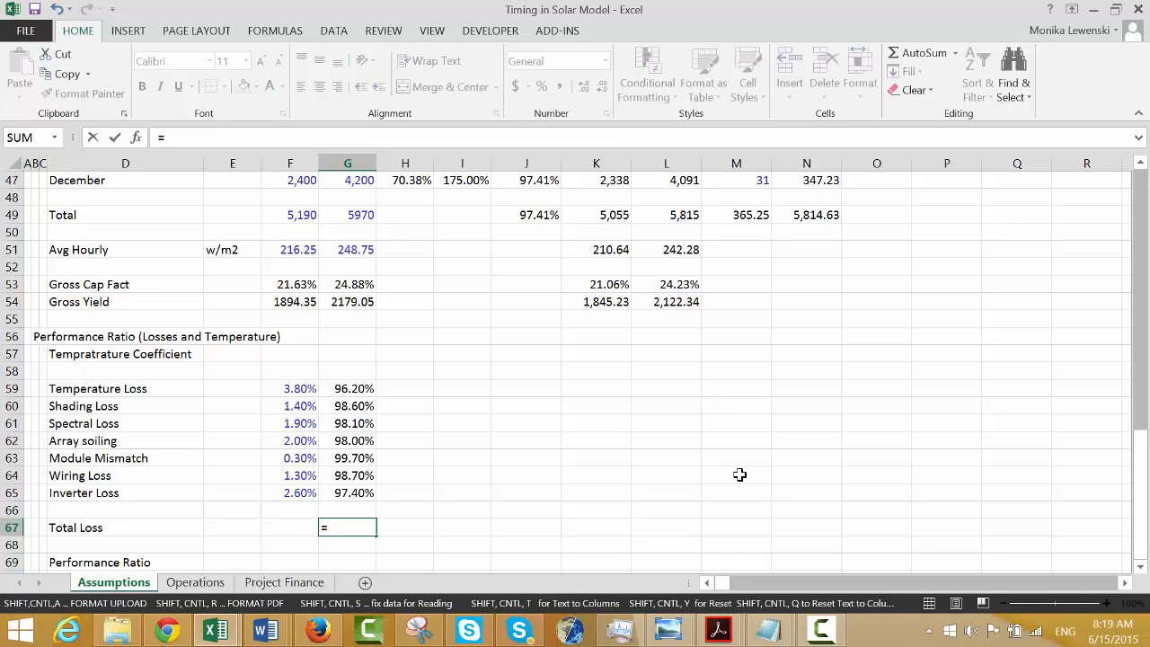
type("pr")
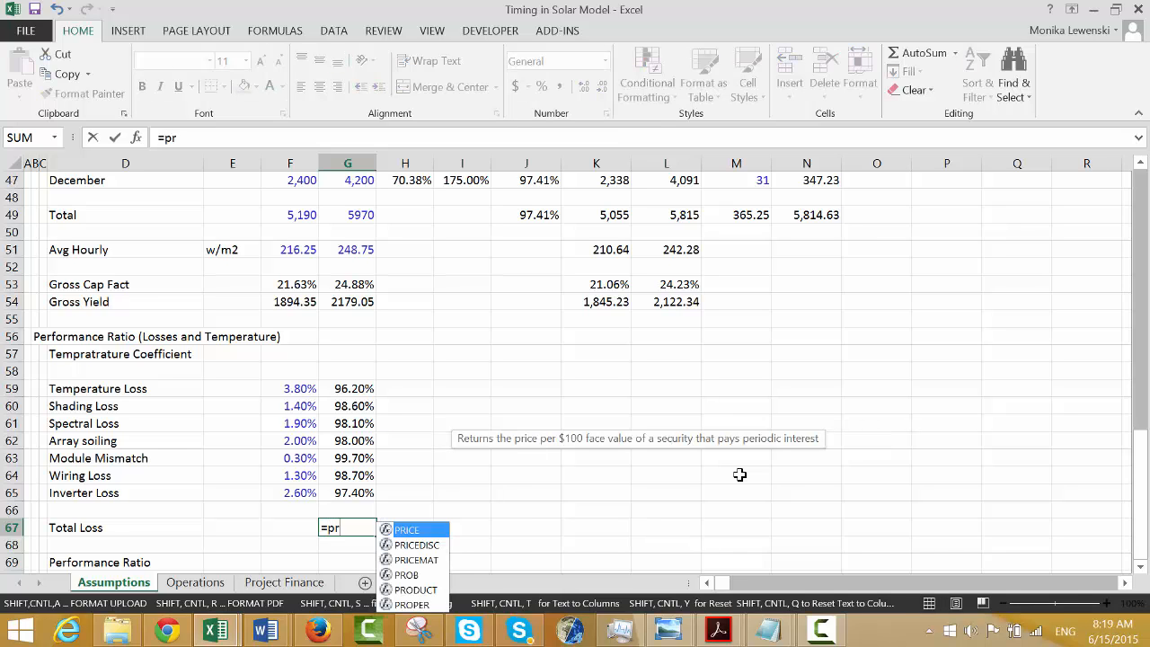
key("Down")
key("Down")
key("Down")
key("Down")
key("Tab")
key("Up")
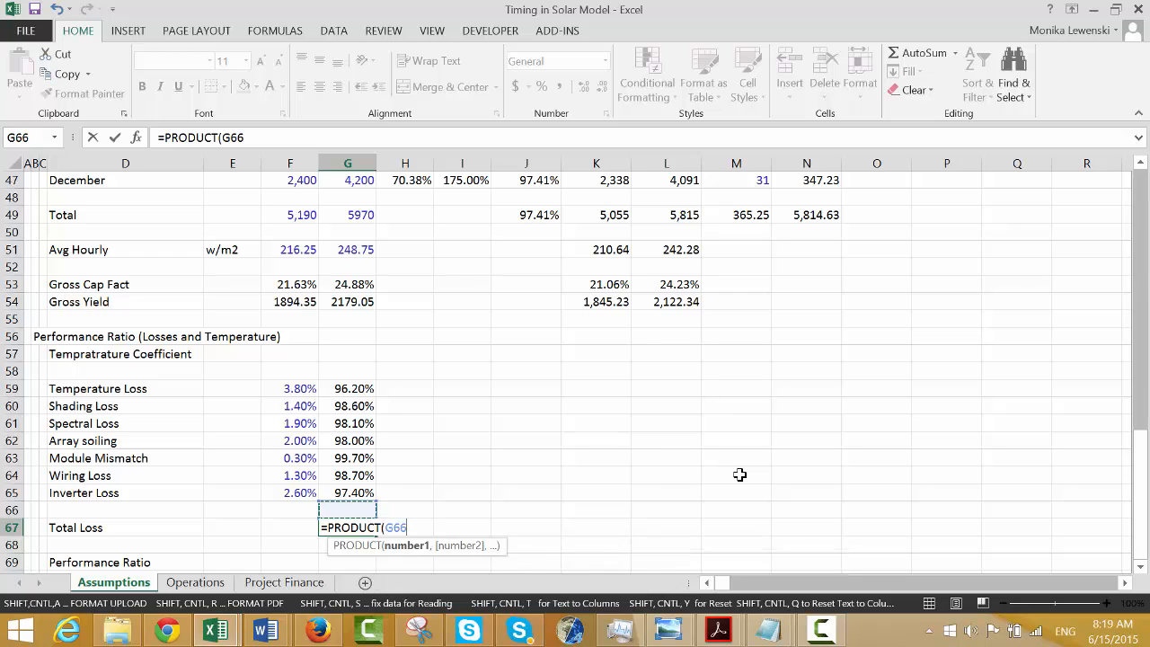
key("Up")
key("shift+Up")
key("shift+Up")
key("shift+Up")
key("shift+Up")
key("shift+Up")
key("shift+Up")
key("ctrl+Return")
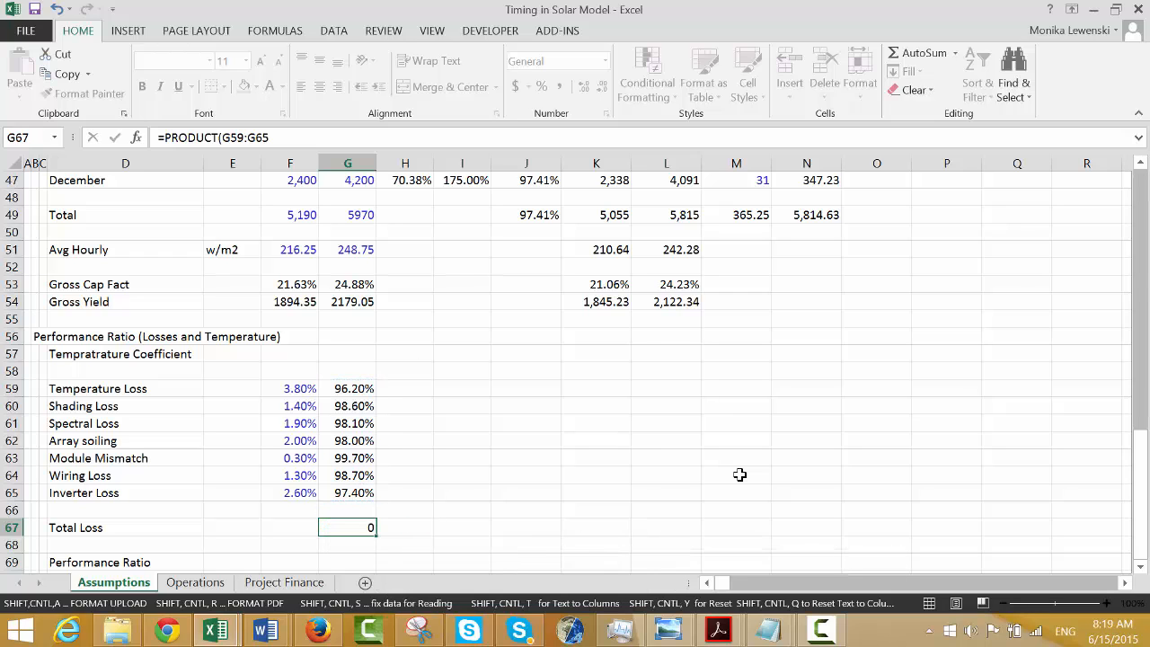
Calculate the Total Loss in F67 with the formula =1-G67.
key("Left")
type("=1-")
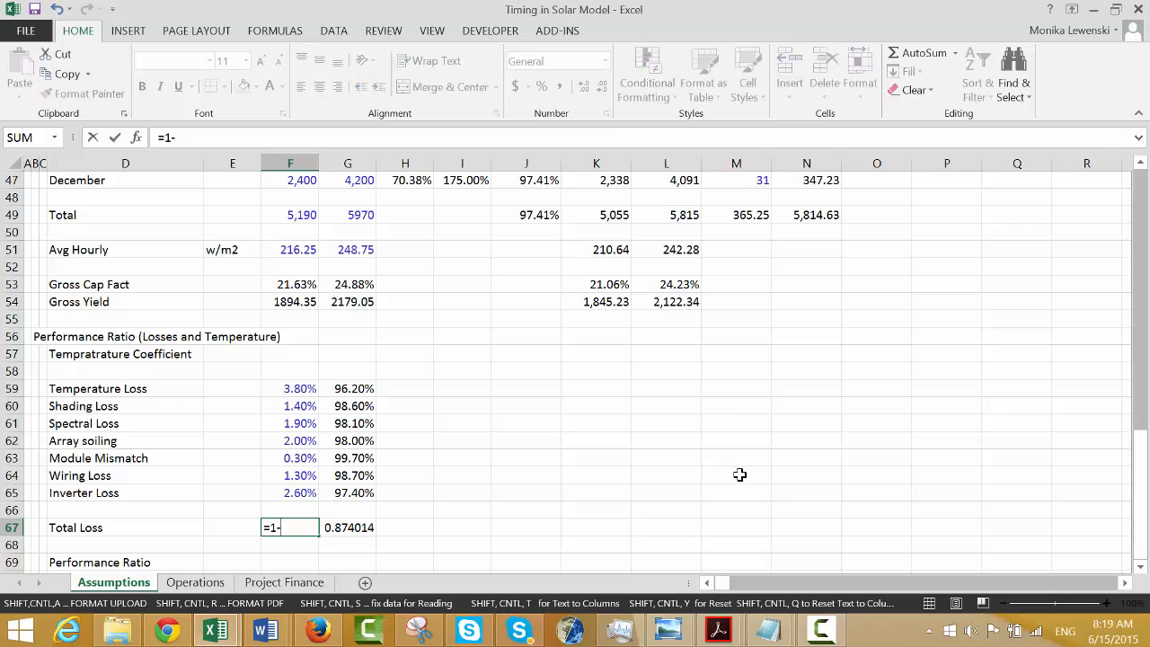
key("Right")
key("Return")
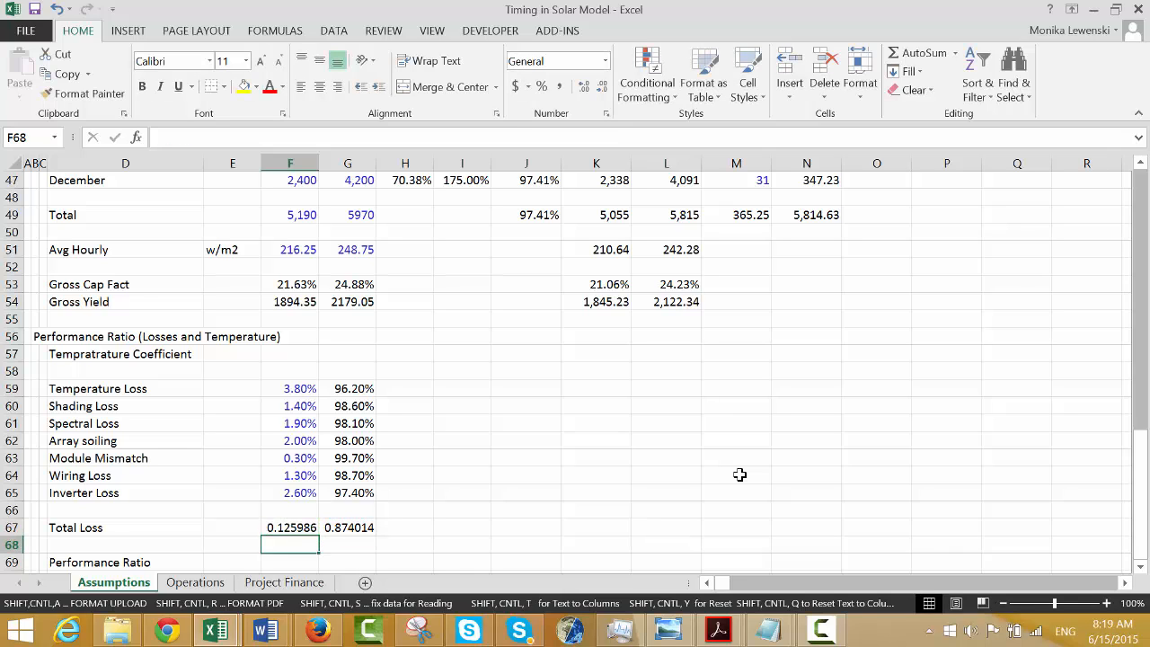
Format the Total Loss cells F67:G67 as percentages with two decimals.
key("Up")
key("shift+Right")
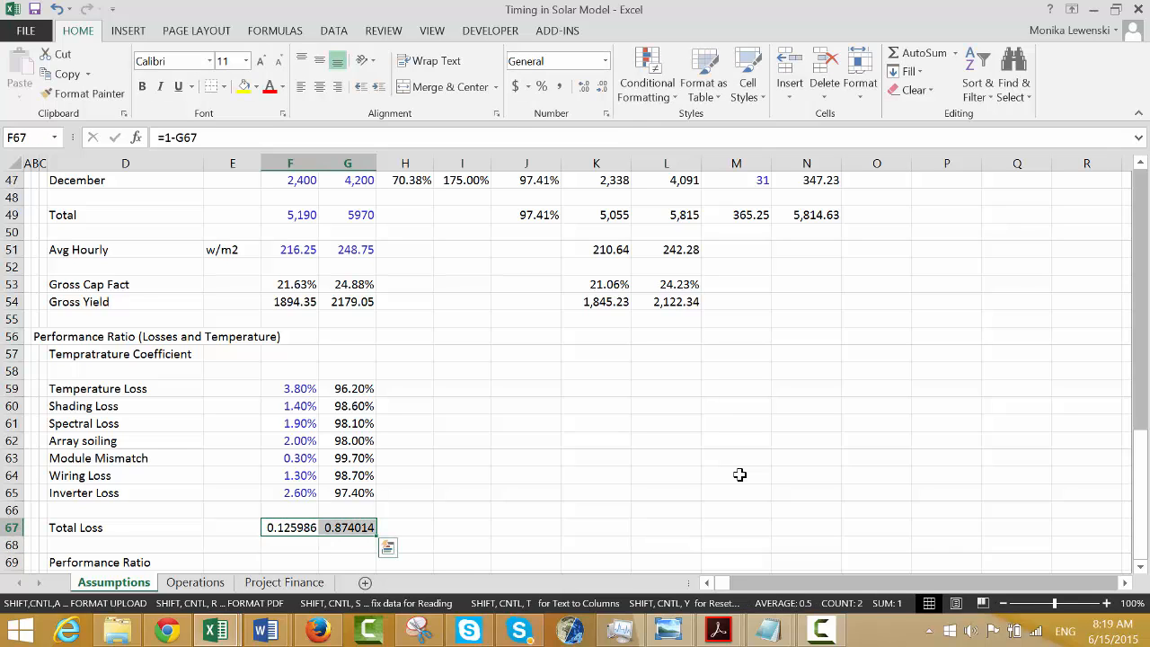
key("ctrl+shift+5")
Link the Performance Ratio in F69 to the combined remaining share with the formula =G67.
key("Down")
key("Down")
type("=")
key("Up")
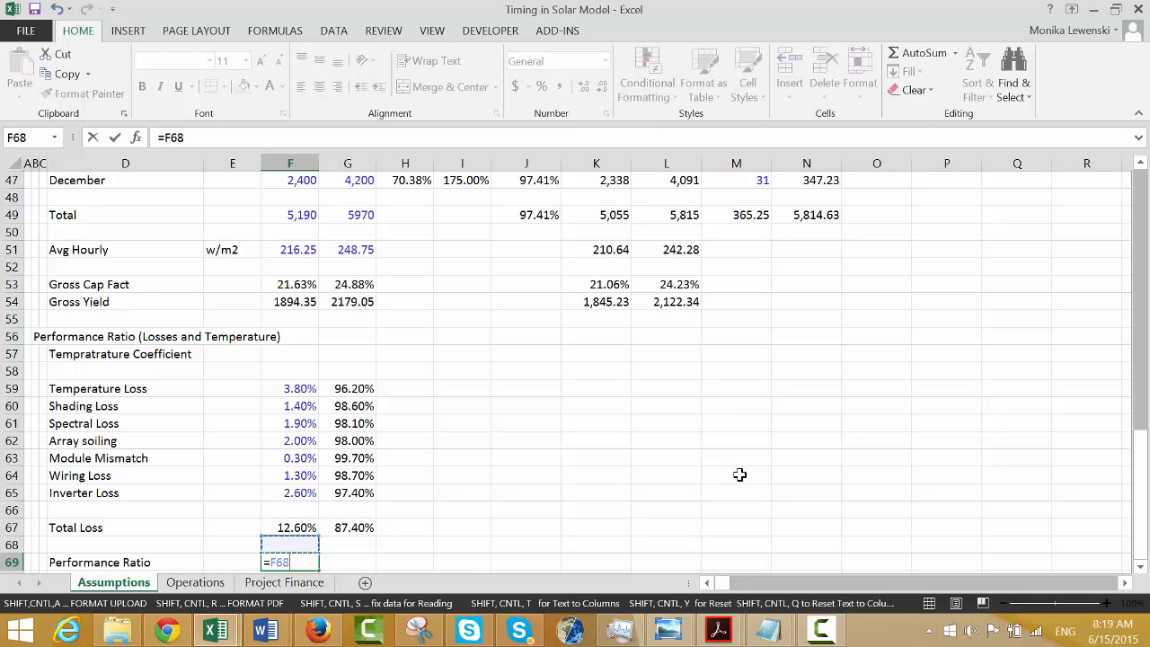
key("Up")
key("Right")
key("Return")
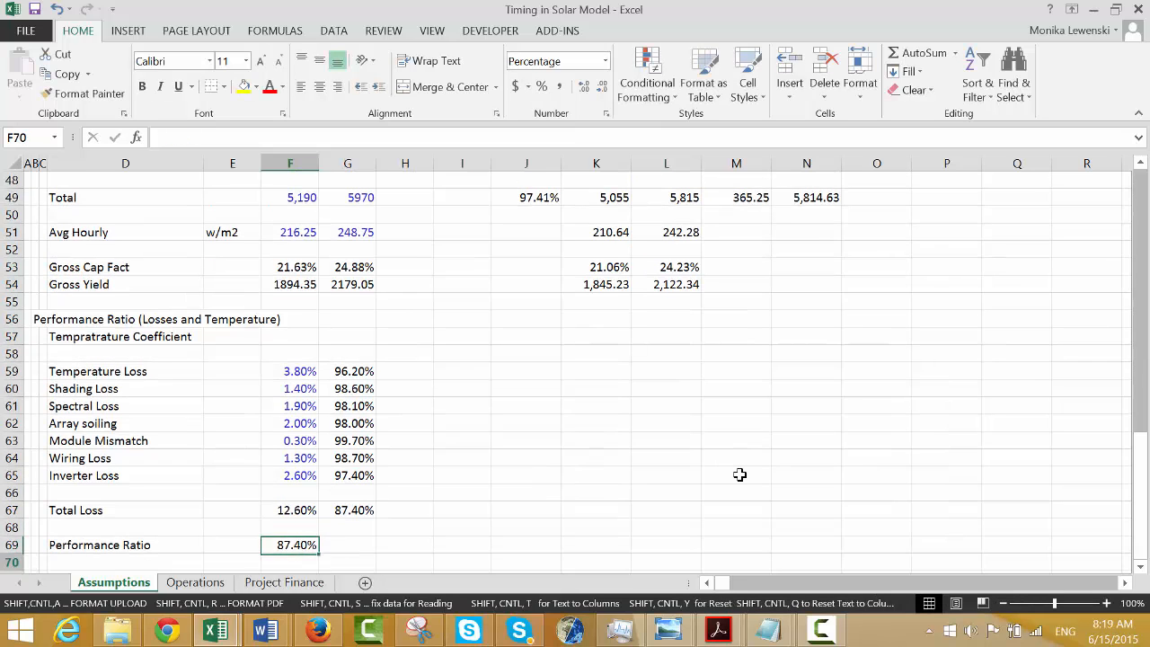
Review the yield sources, monthly yield table and gross yield rows above the Performance Ratio section.
key("Down")
key("Down")
key("Down")
key("Up")
key("Left")
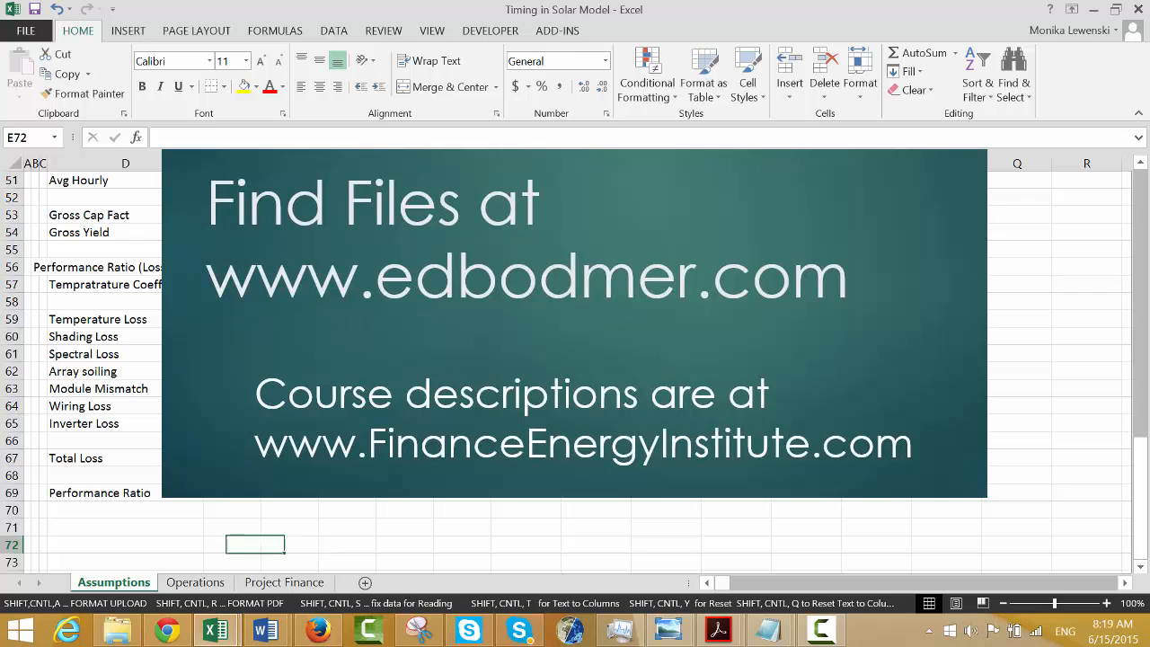
key("Left")
key("Left")
key("Left")
key("Left")
key("Up")
key("Up")
key("Up")
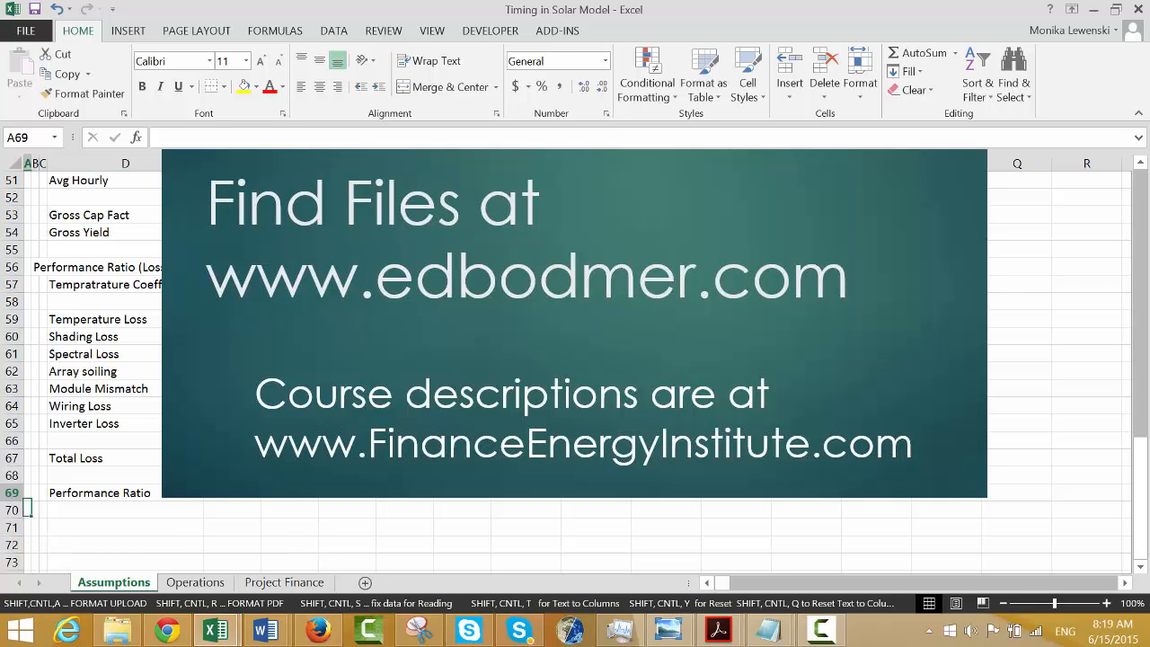
key("Up")
key("Up")
key("Up")
key("Up")
key("Up")
key("Up")
key("Up")
key("Up")
key("Up")
key("Up")
key("Up")
key("Up")
key("Up")
key("Up")
key("Up")
key("Up")
key("Up")
key("Up")
key("Up")
key("Up")
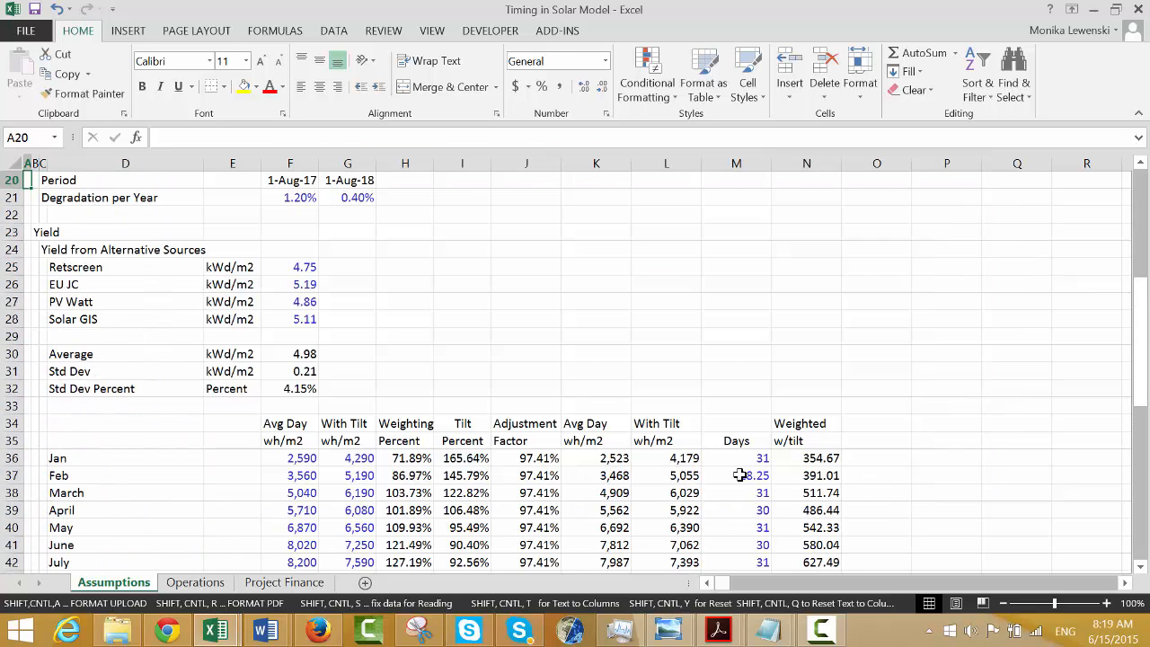
key("Down")
key("Down")
key("Down")
key("Down")
key("Down")
key("Down")
key("Down")
key("Down")
key("Down")
key("Down")
key("Down")
key("Down")
key("Down")
key("Down")
key("Down")
key("Down")
key("Down")
key("Down")
key("Down")
key("Down")
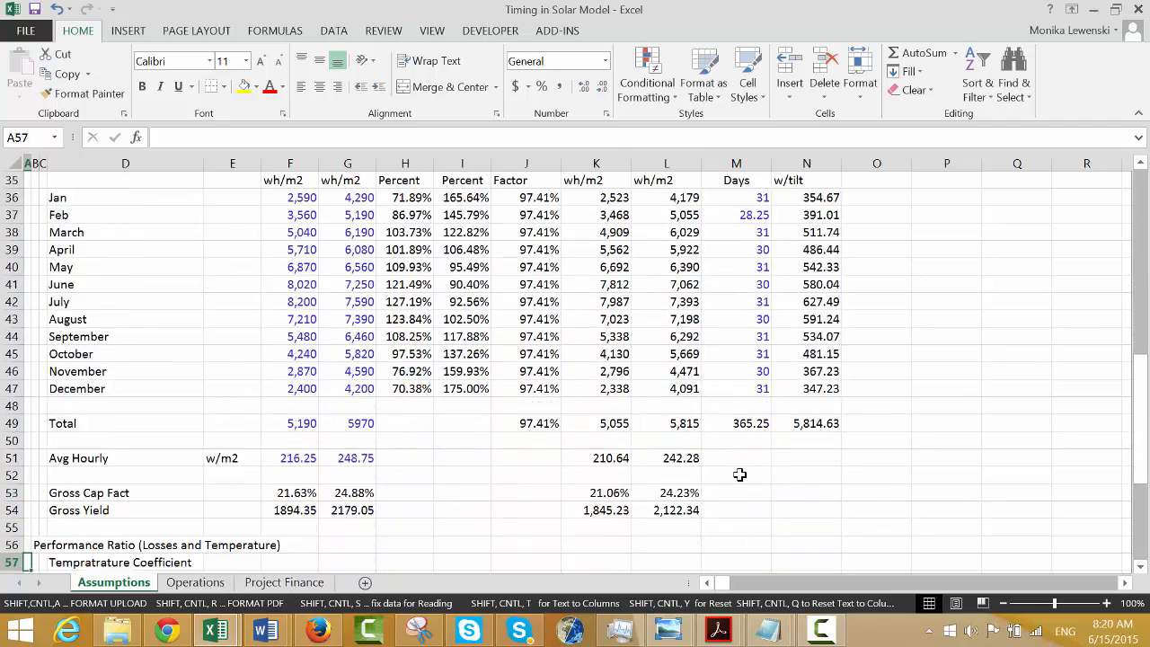
Add the section heading "Uncertainty" in B71, below the Performance Ratio row.
key("Down")
key("Down")
key("Down")
key("Down")
key("Down")
key("Down")
key("Down")
key("Down")
key("Down")
key("Down")
key("Down")
key("Down")
key("Down")
key("Down")
key("Down")
key("Down")
key("Down")
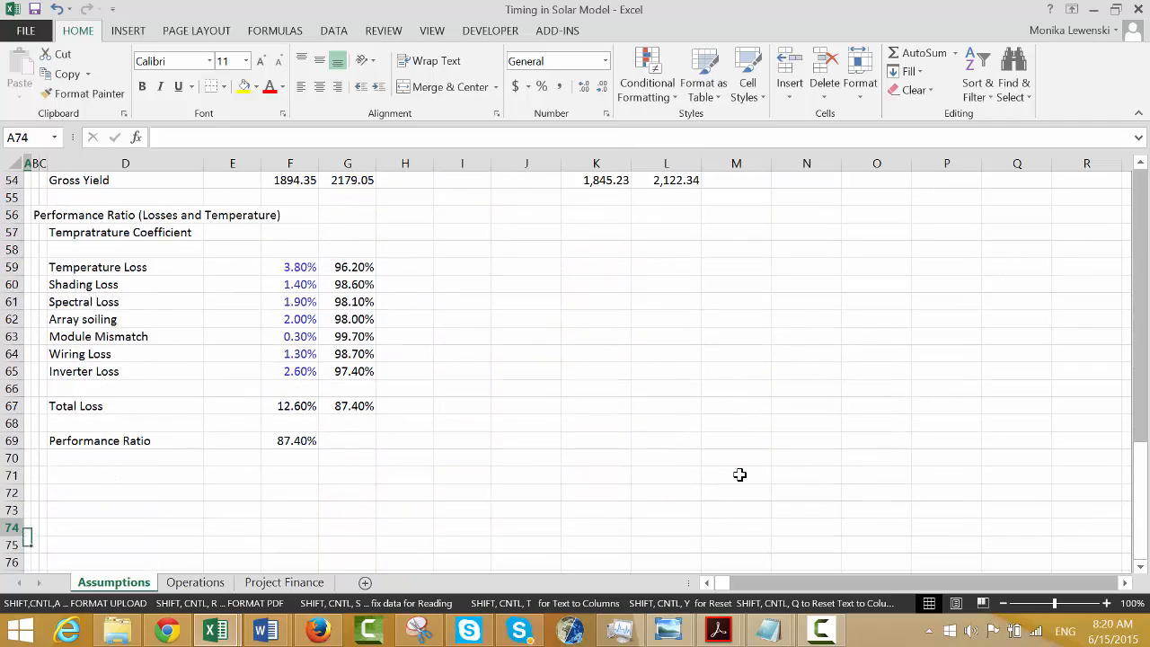
key("Up")
key("Up")
key("Up")
key("Up")
key("Right")
key("Down")
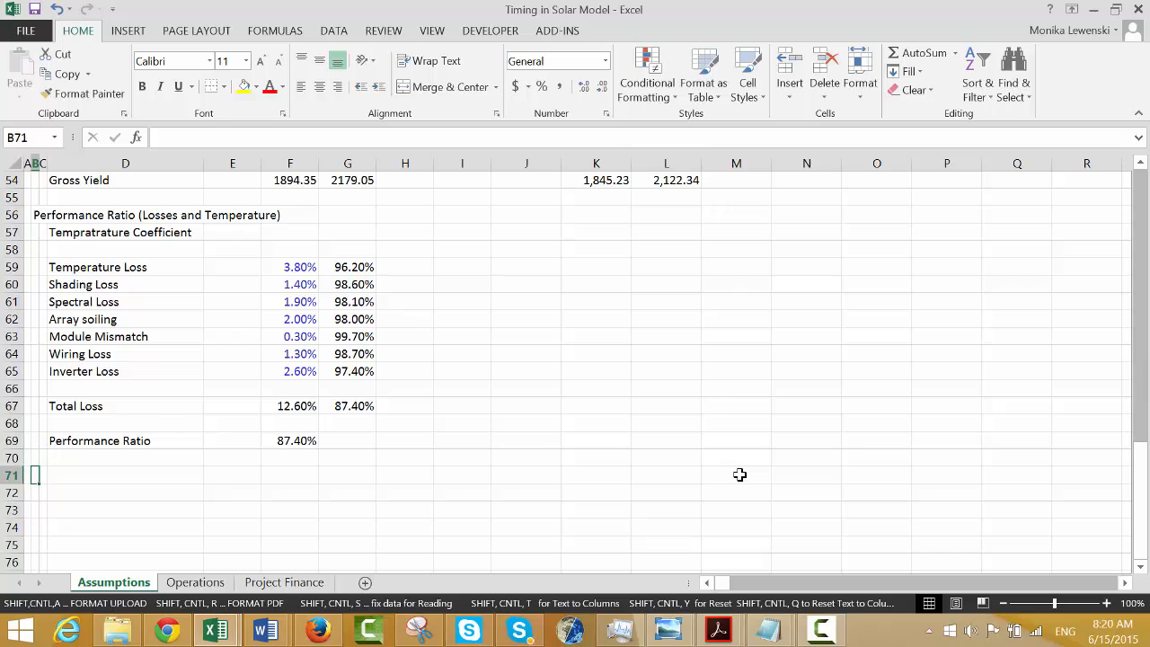
type("Uncertainty")
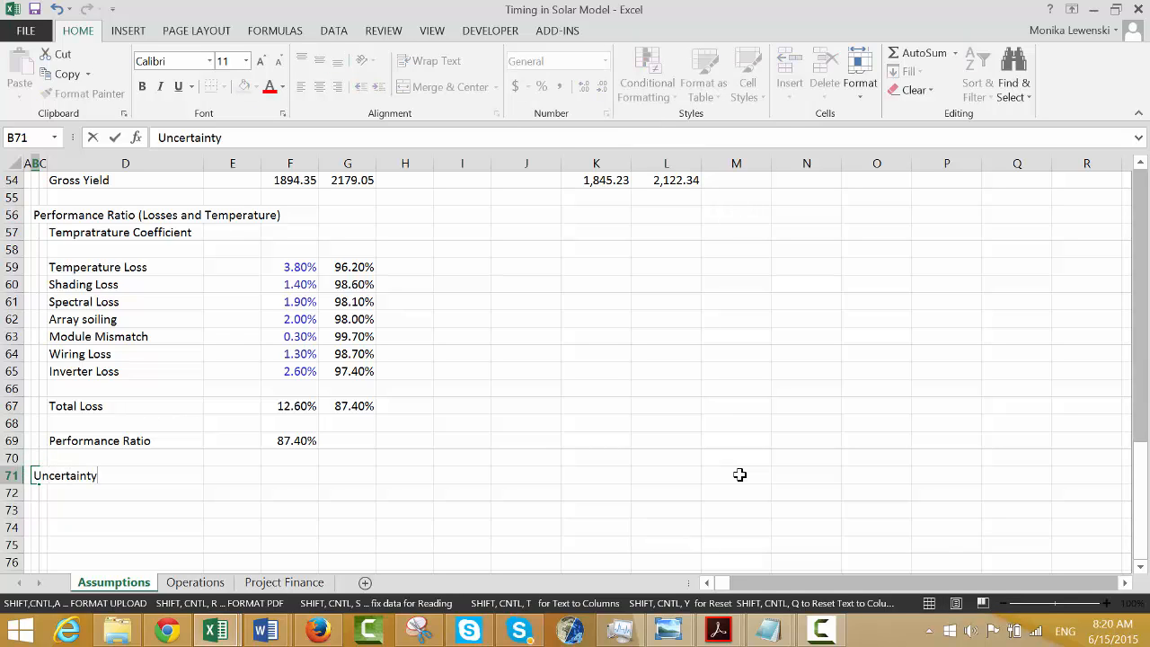
key("BackSpace")
key("BackSpace")
key("BackSpace")
key("BackSpace")
key("BackSpace")
key("BackSpace")
key("BackSpace")
key("Return")
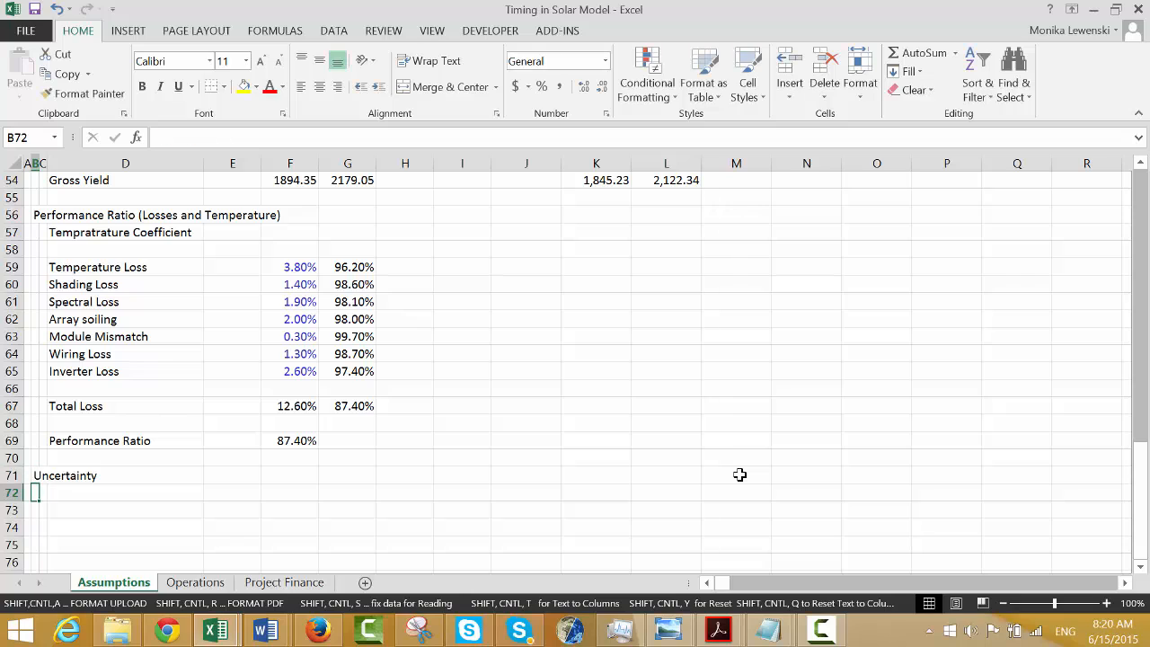
Enter the label "Gross Yield with Tilt" in C72 under the Uncertainty heading.
key("Right")
key("Up")
key("Right")
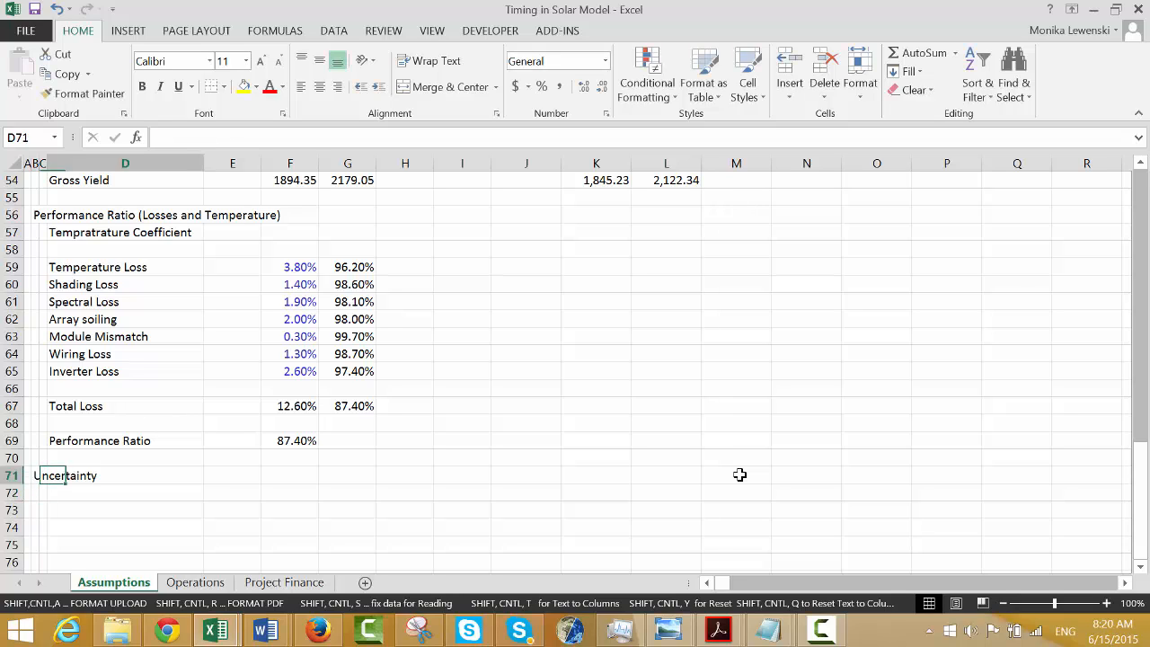
key("Right")
key("Right")
key("Down")
key("Up")
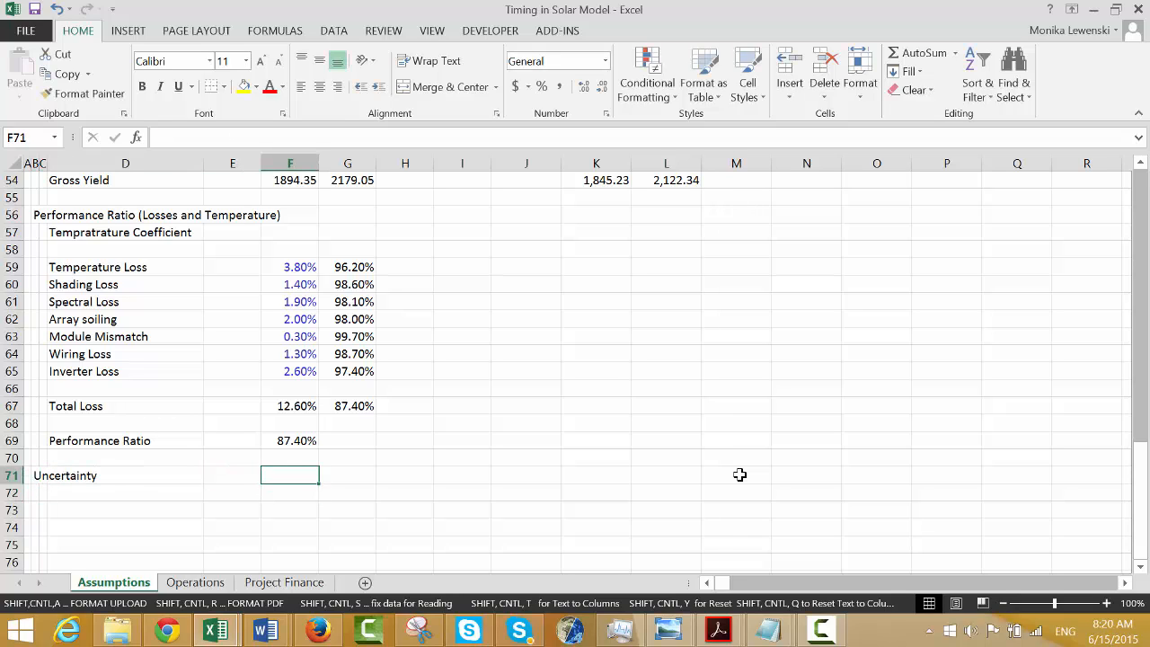
key("Down")
key("Left")
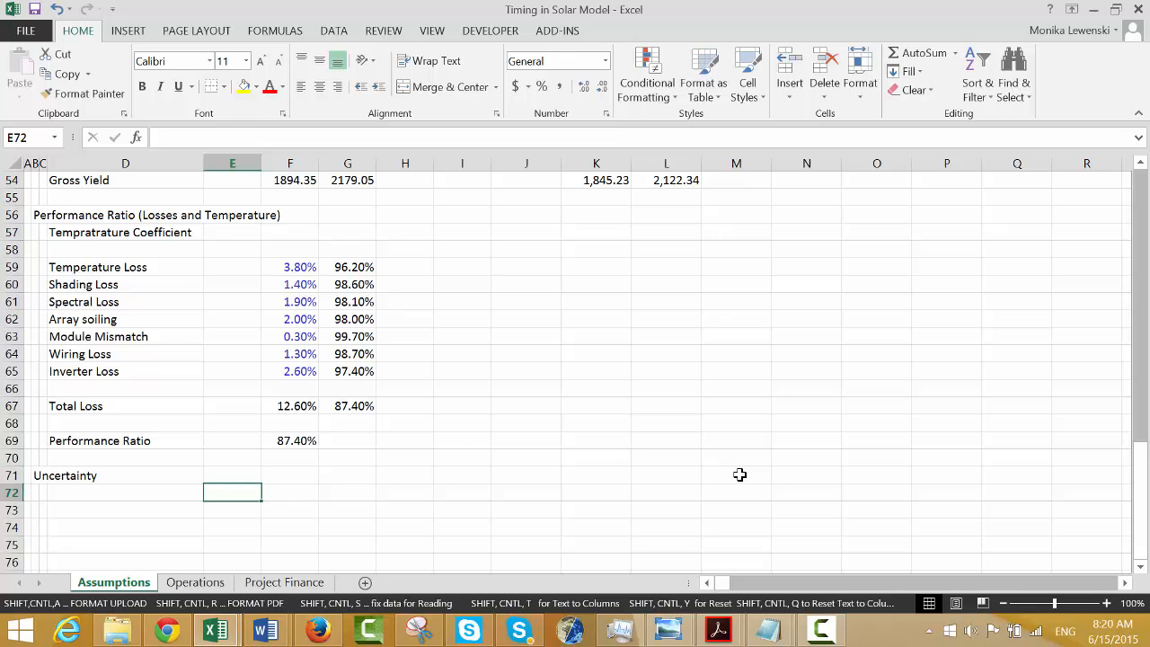
key("Left")
key("Left")
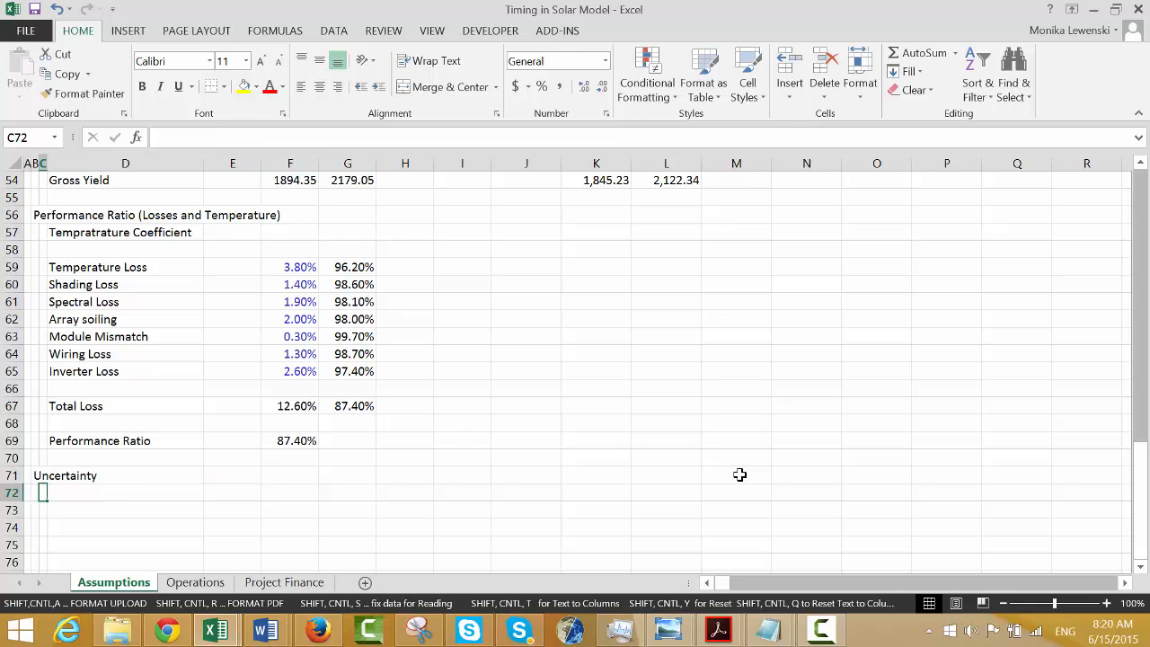
type("Yi")
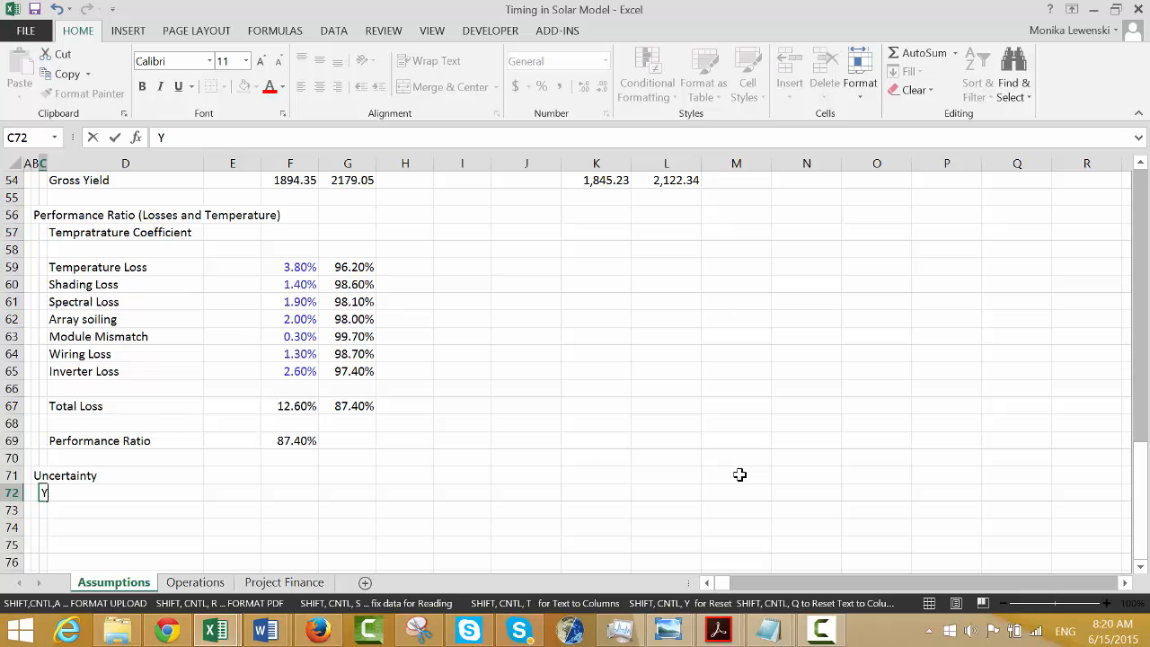
key("BackSpace")
type("Gross Yiele")
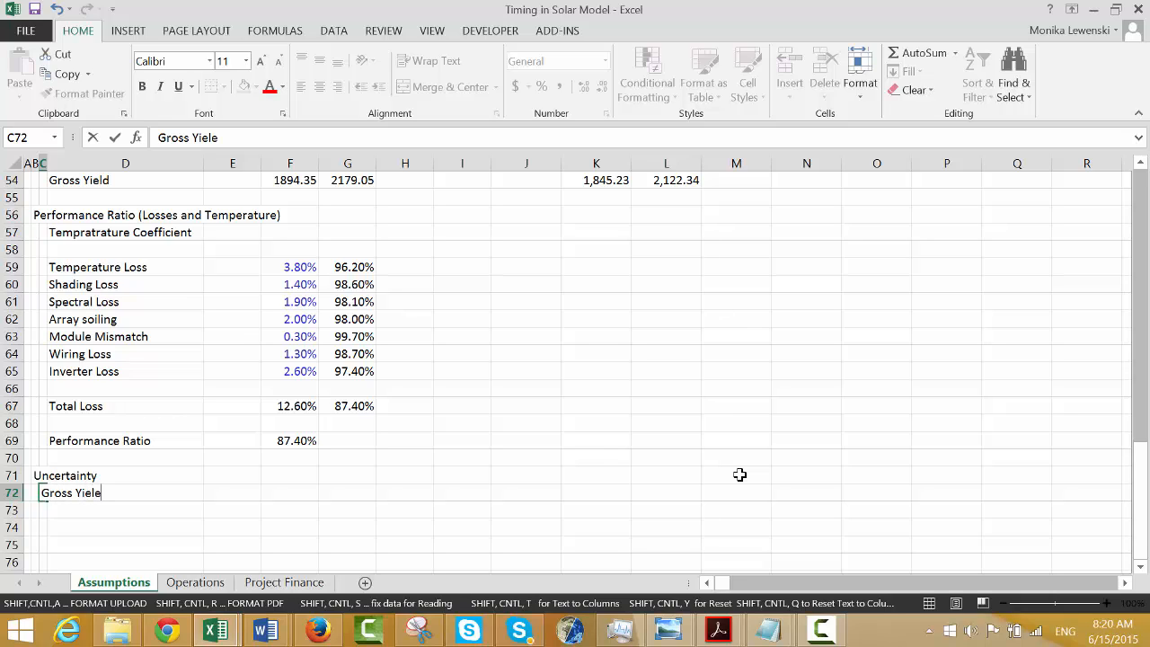
key("BackSpace")
type("d with Tilt")
key("Return")
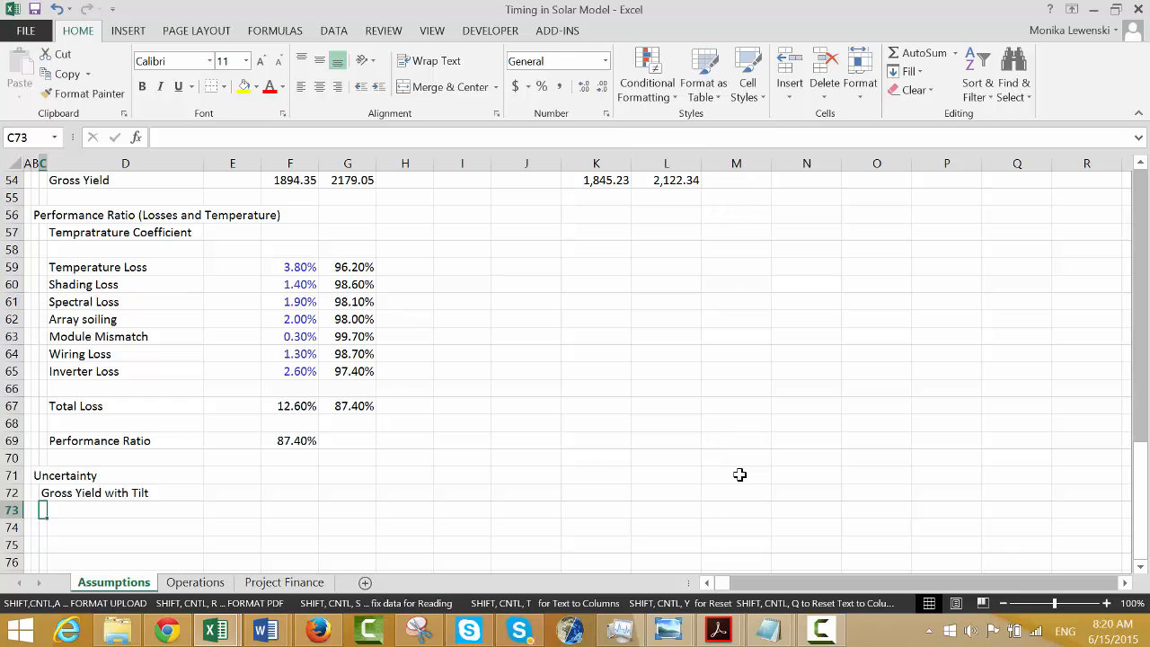
Enter the label "Alternative Measurement" in C73 under Gross Yield with Tilt.
type("Adjust")
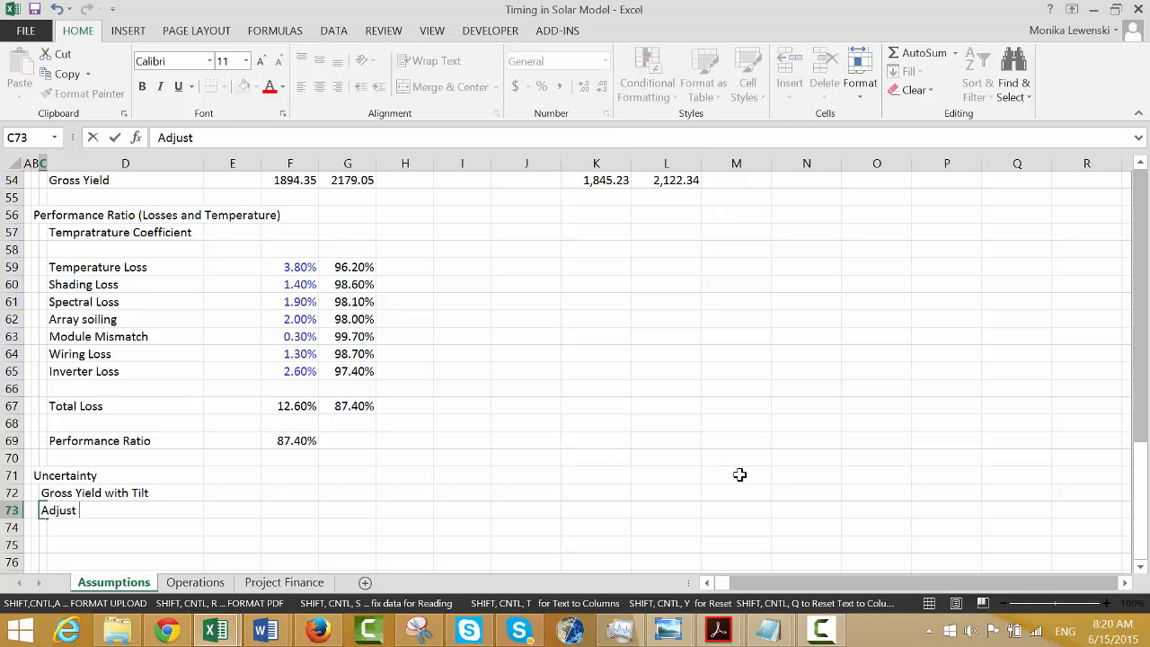
key("BackSpace")
key("BackSpace")
key("BackSpace")
key("BackSpace")
key("BackSpace")
type("Ad")
key("BackSpace")
type("lternative ")
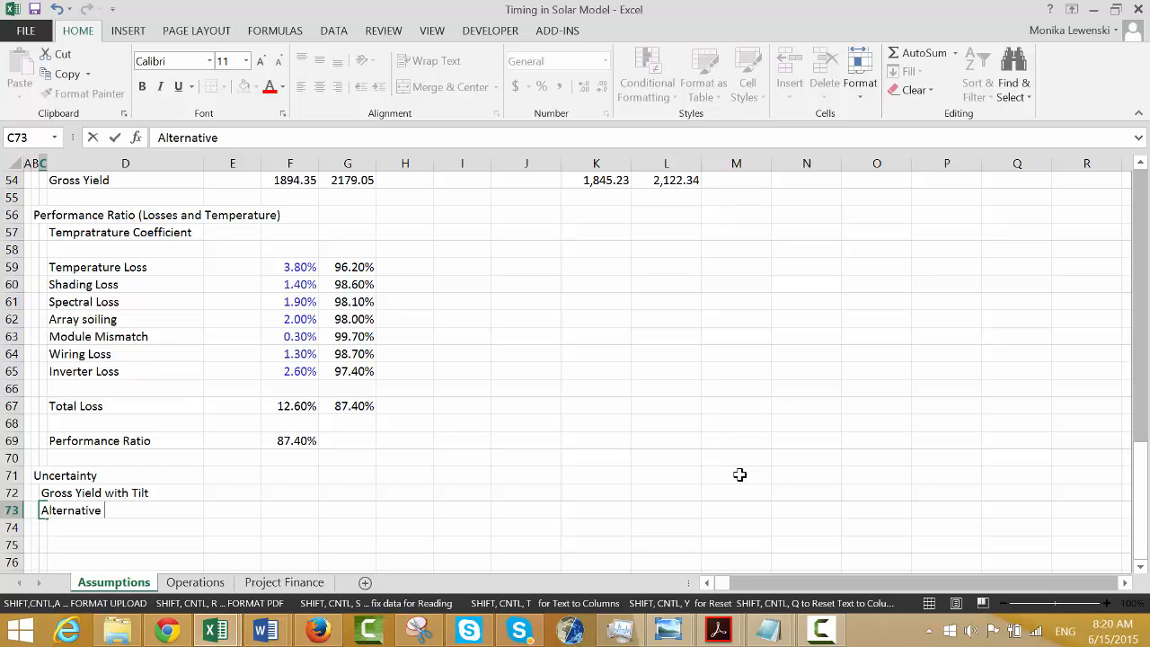
type("Measurement")
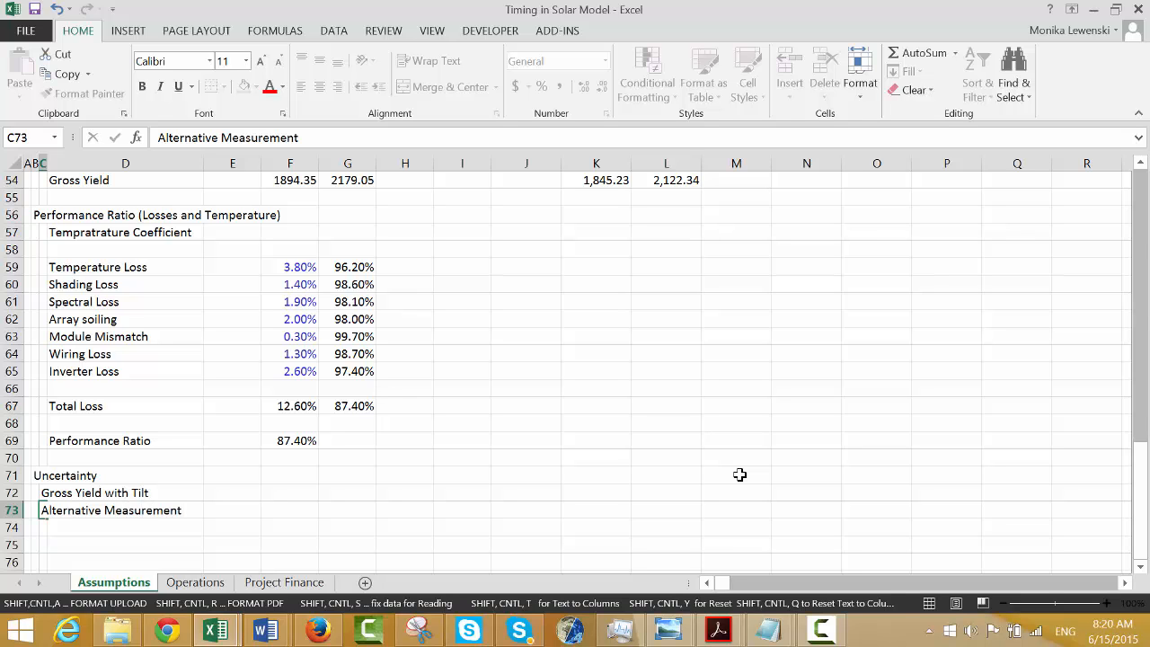
key("Return")
Check the wording of the Yield from Alternative Sources section further up the sheet.
key("Up")
key("Page_Up")
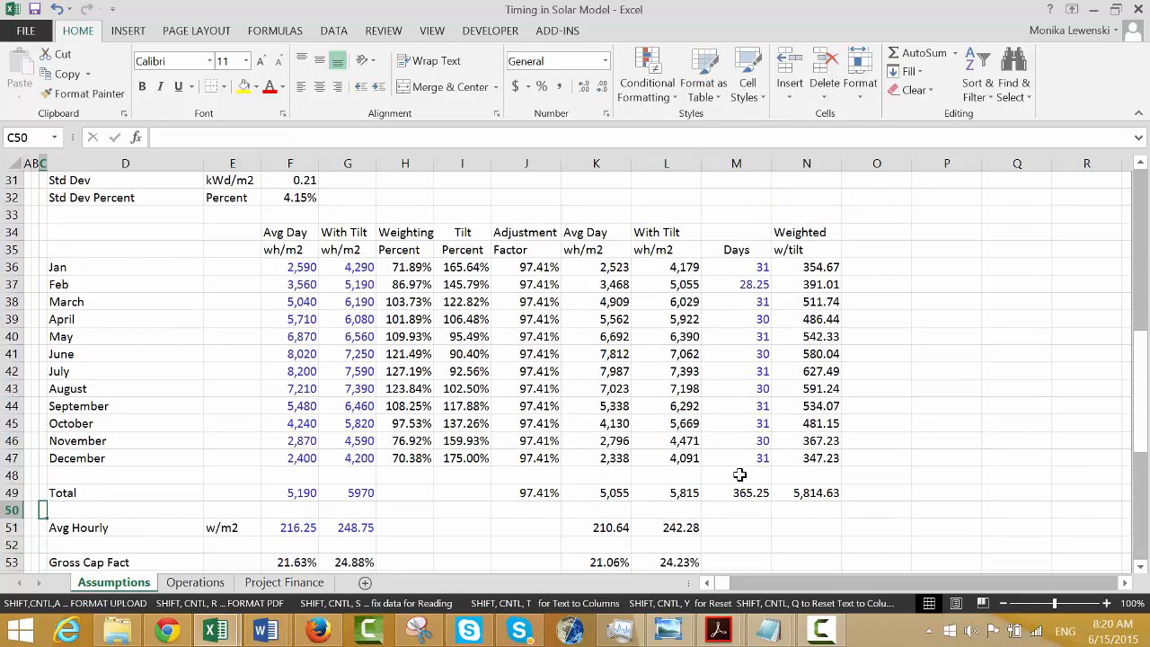
key("Up")
key("Up")
key("Up")
key("Up")
key("Up")
key("Up")
key("Up")
key("Up")
key("Up")
key("Up")
key("Up")
key("Up")
key("Up")
key("Up")
key("Up")
key("Up")
key("Up")
key("Up")
key("Up")
key("Up")
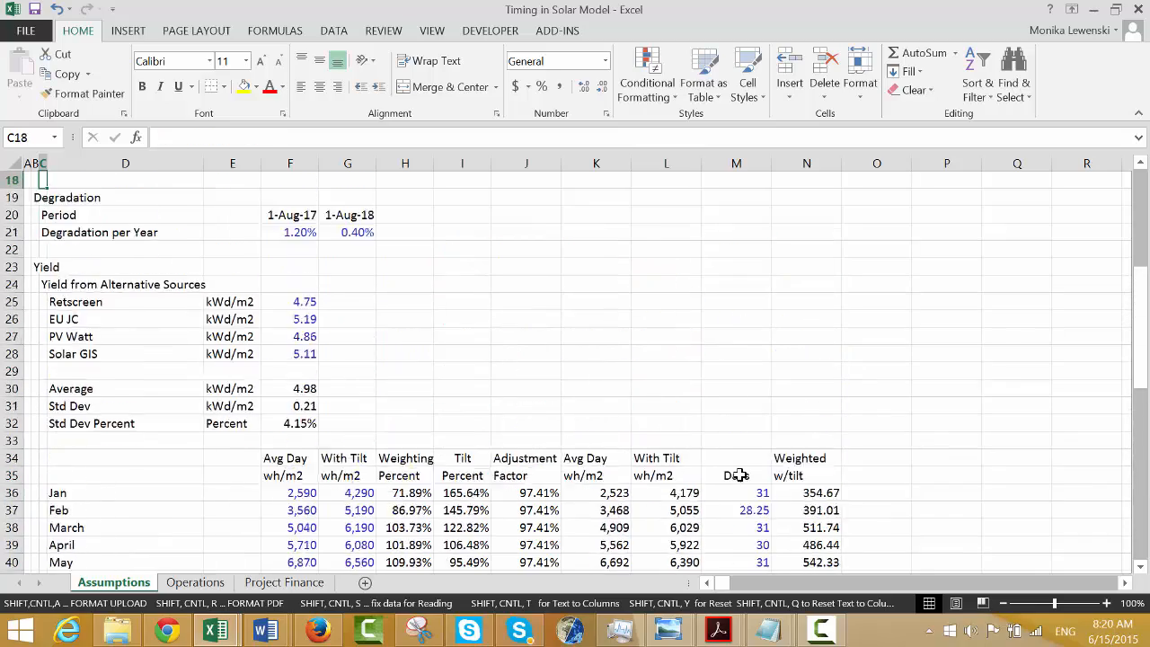
key("Up")
Replace the label in C73 of the Uncertainty section with "Alternative Source".
key("Down")
key("Down")
key("Down")
key("Down")
key("Down")
key("Down")
key("Down")
key("Down")
key("Page_Down")
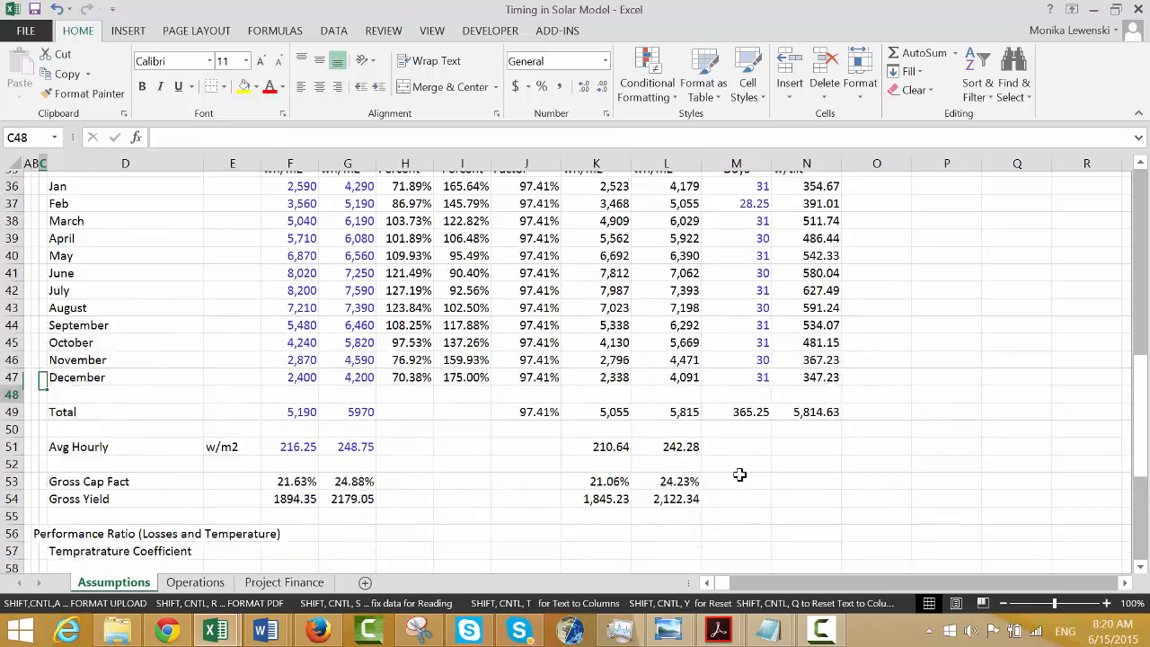
scroll(739, 474, "down", 1)
key("Down")
key("Page_Down")
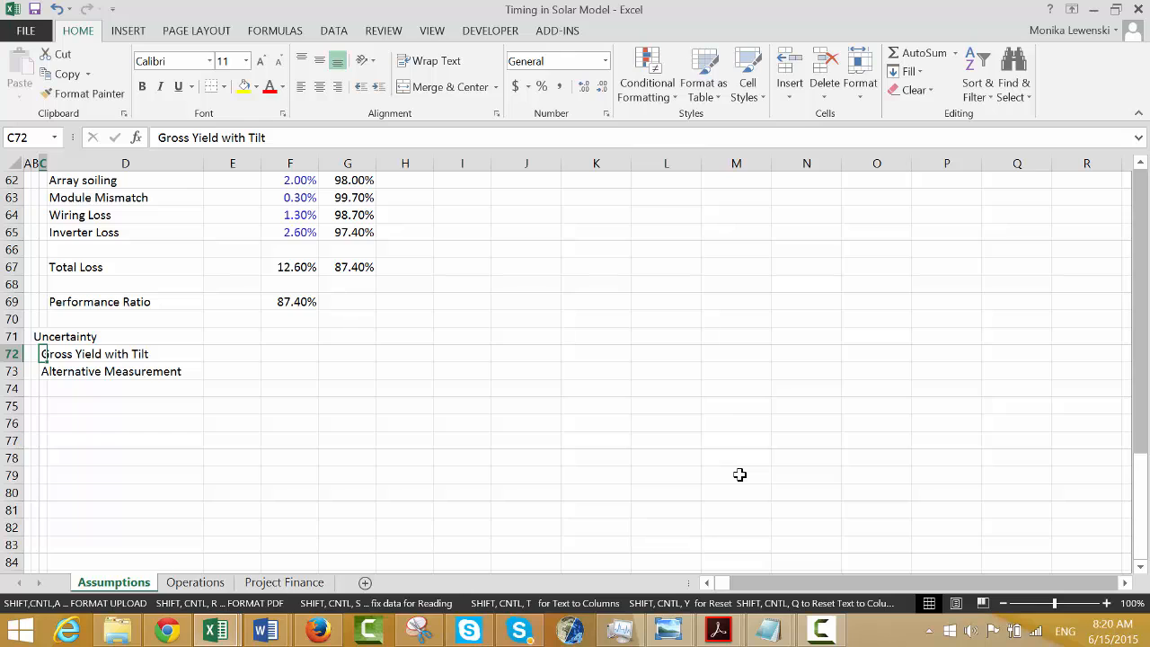
key("Down")
type("Alte")
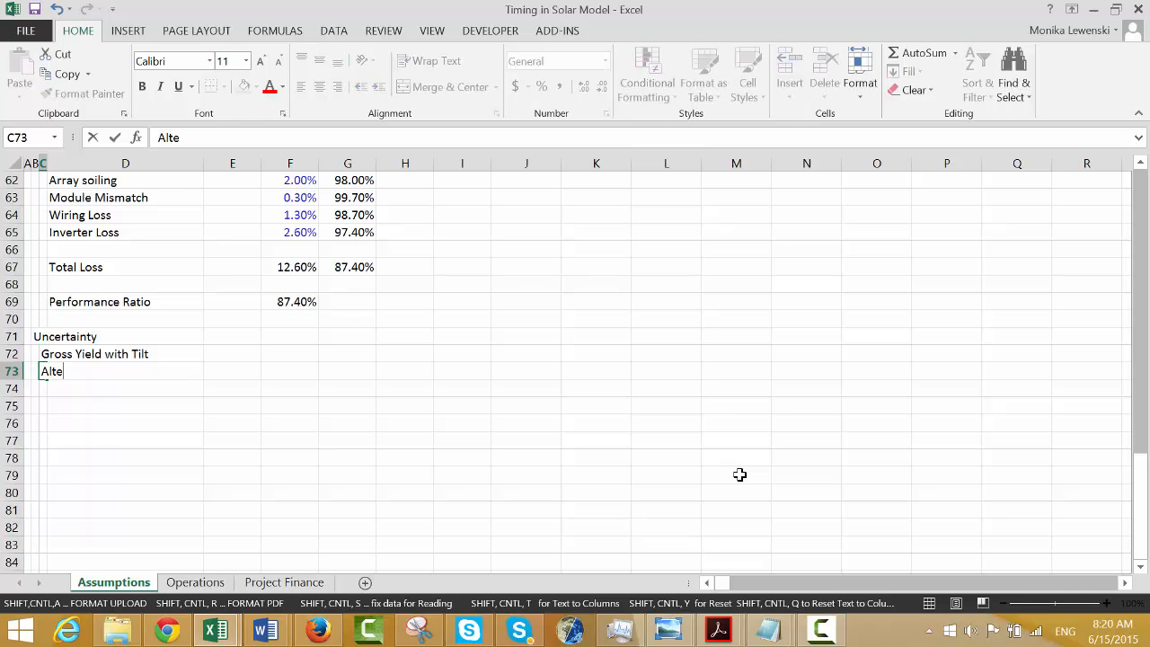
type("rnative Sou")
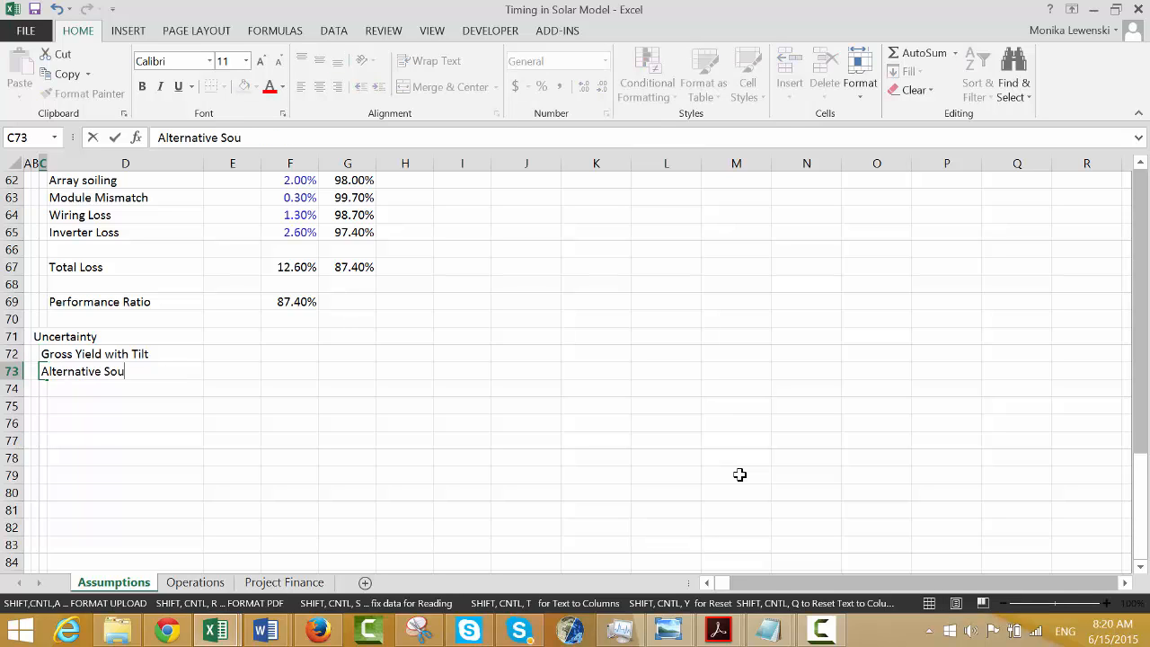
type("rce")
key("Return")
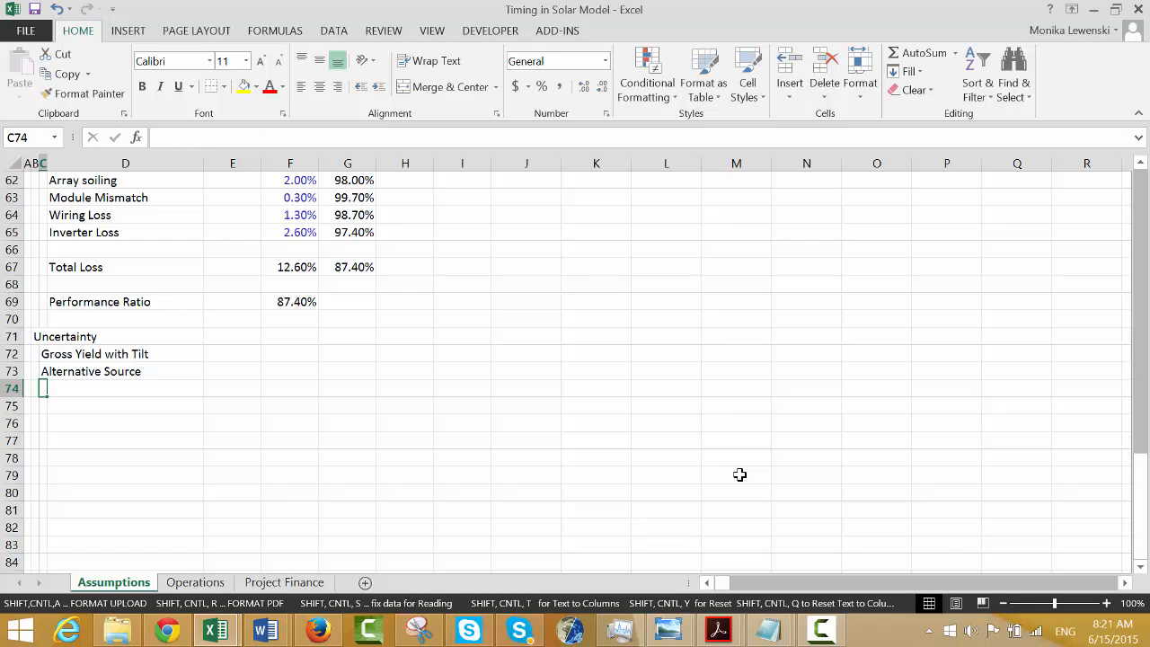
Enter the label "Tilt" in C74 below Alternative Source.
key("Up")
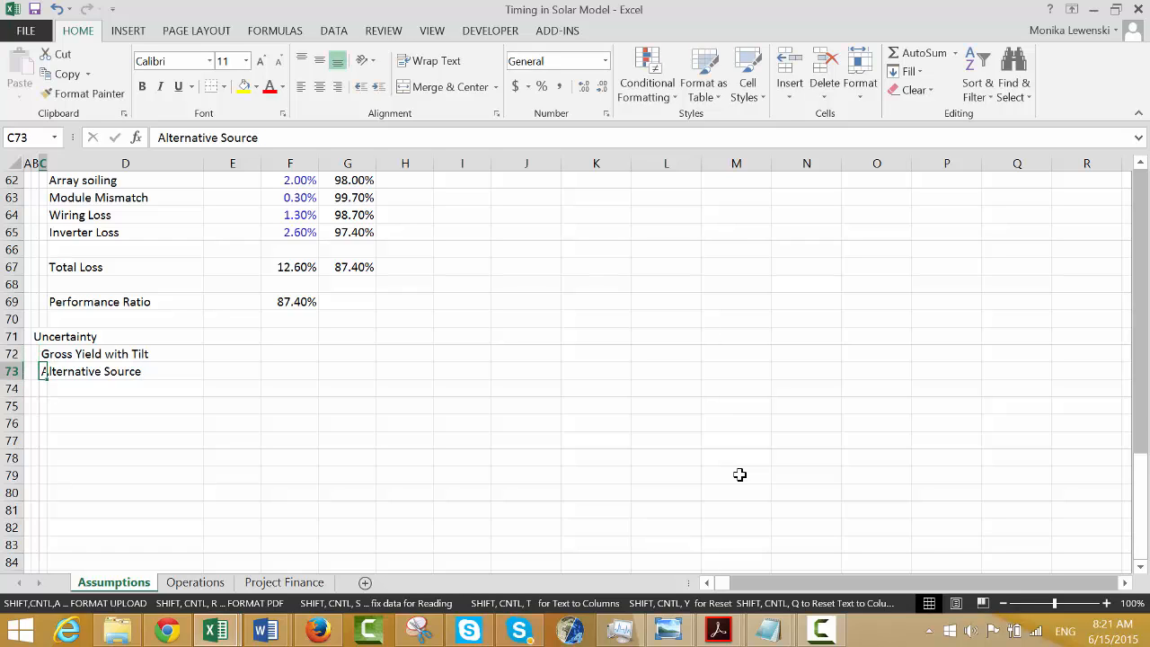
key("Down")
type("Tile")
key("Return")
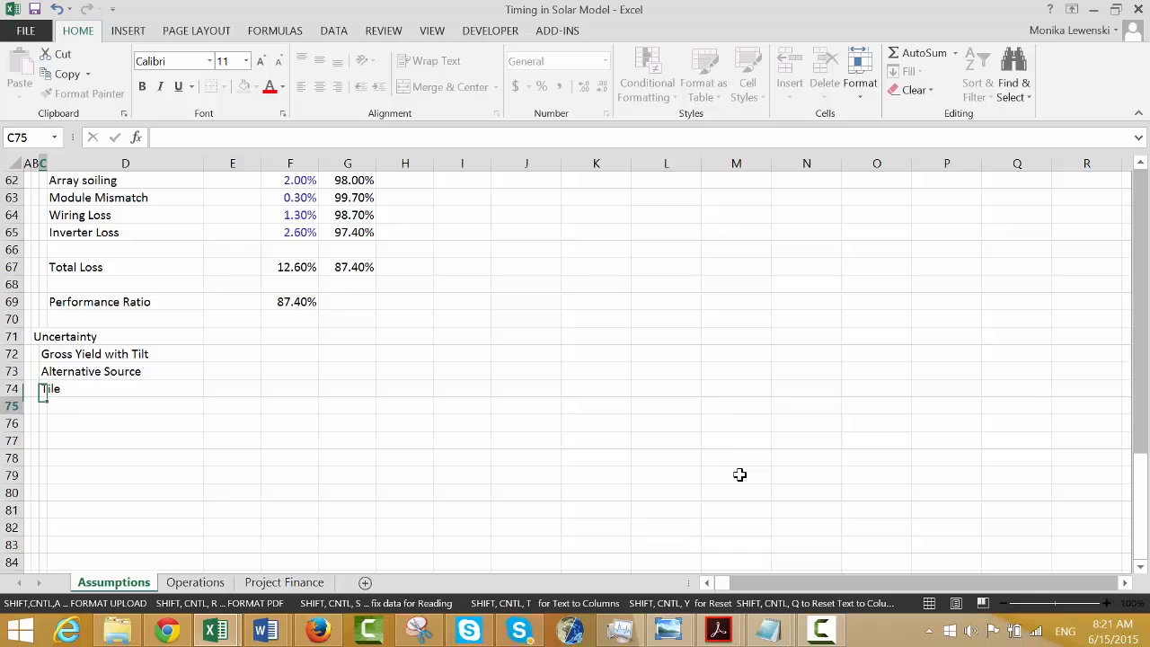
key("Up")
key("F2")
key("BackSpace")
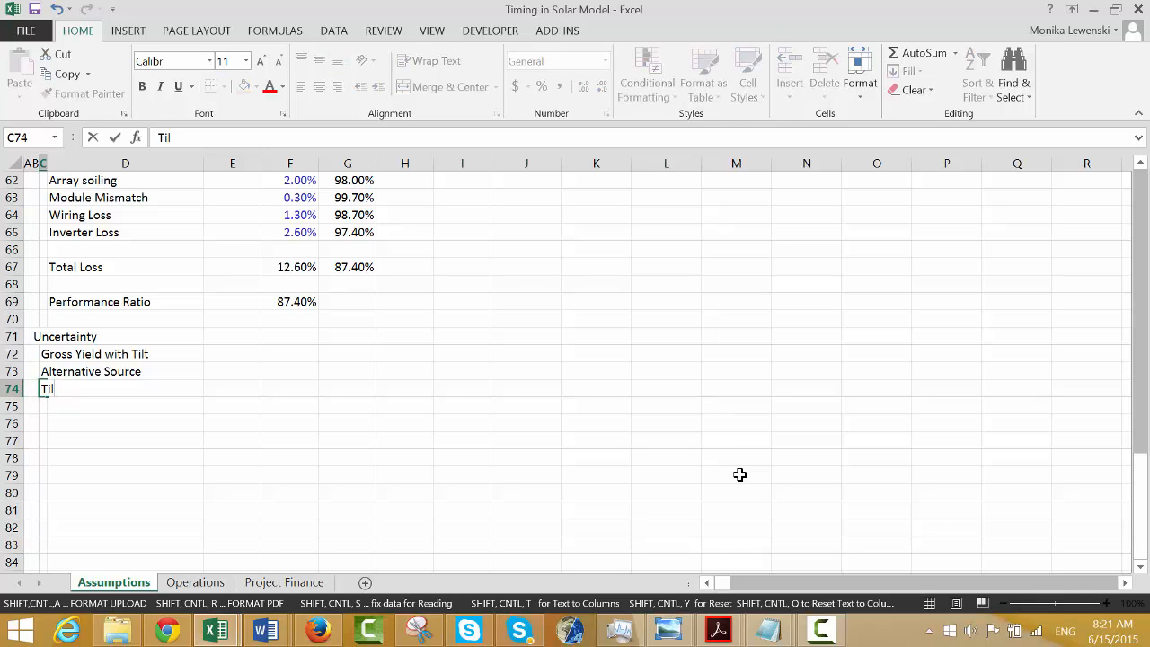
key("Return")
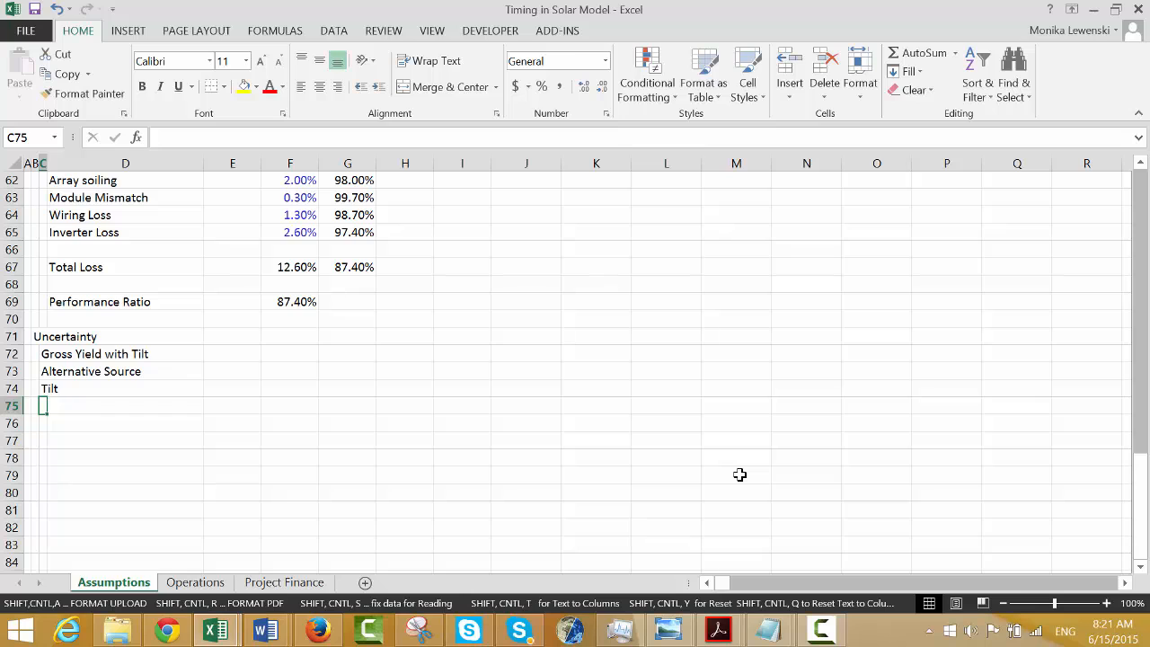
Copy the loss labels from Temperature Loss to Inverter Loss in D59:D65.
key("Up")
key("Up")
key("Up")
key("Up")
key("Up")
key("Up")
key("Up")
key("Up")
key("Up")
key("Up")
key("Up")
key("Up")
key("Up")
key("Up")
key("Up")
key("Up")
key("Up")
key("Up")
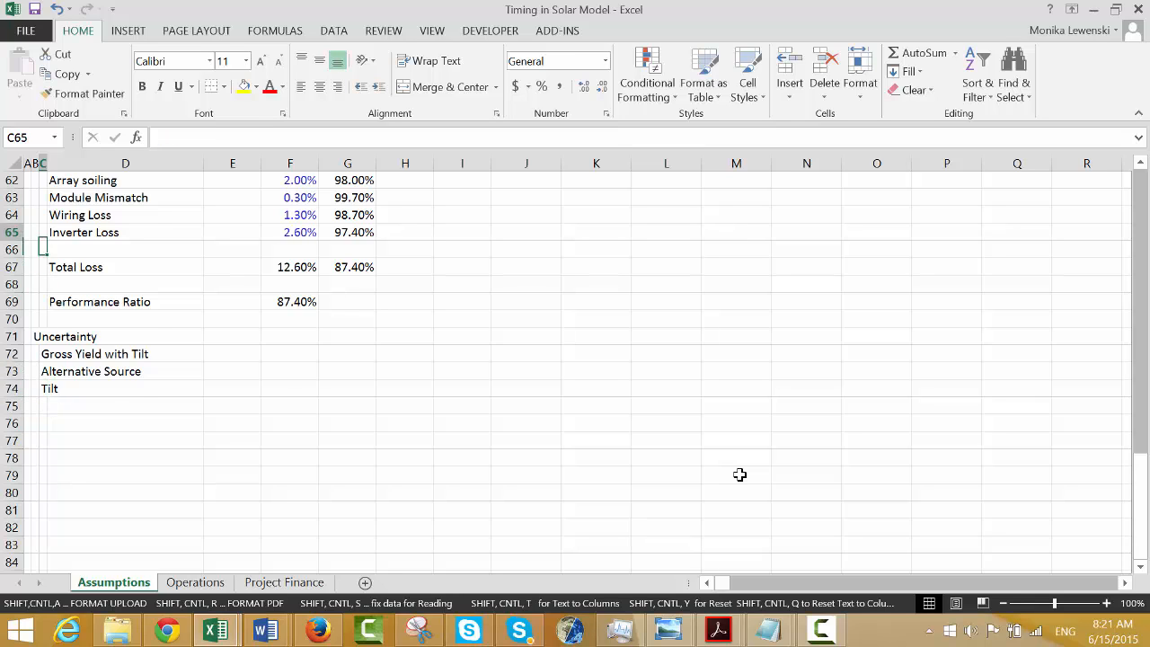
key("Down")
key("Down")
key("Right")
key("shift+Down")
key("shift+Down")
key("shift+Down")
key("shift+Down")
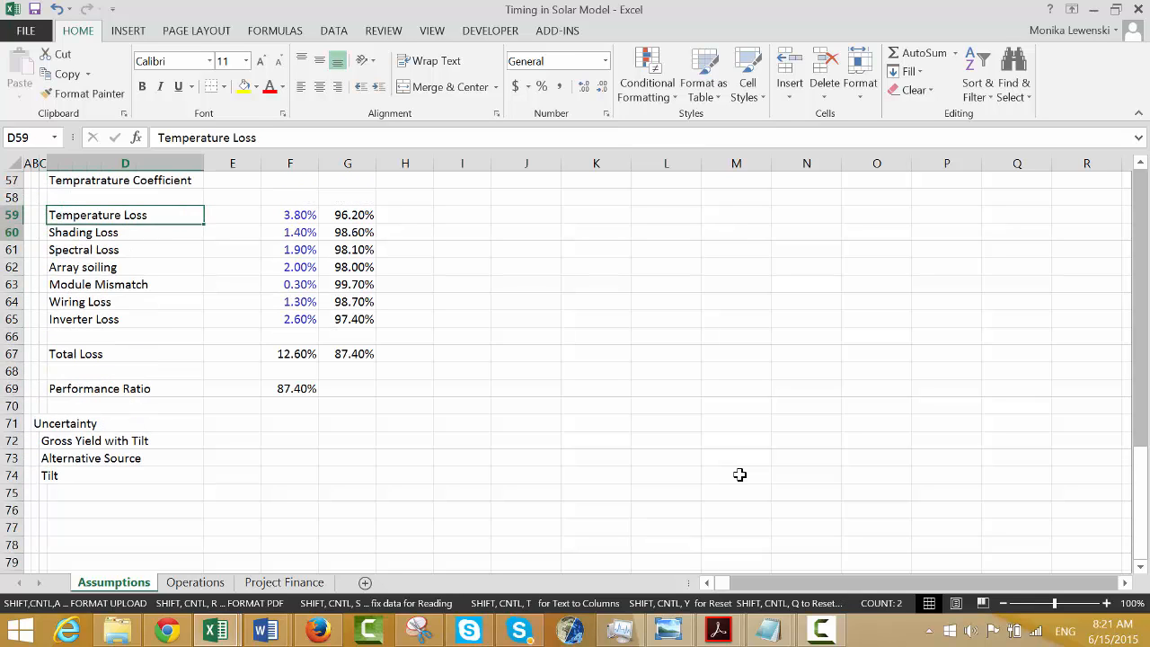
key("shift+Down")
key("shift+Down")
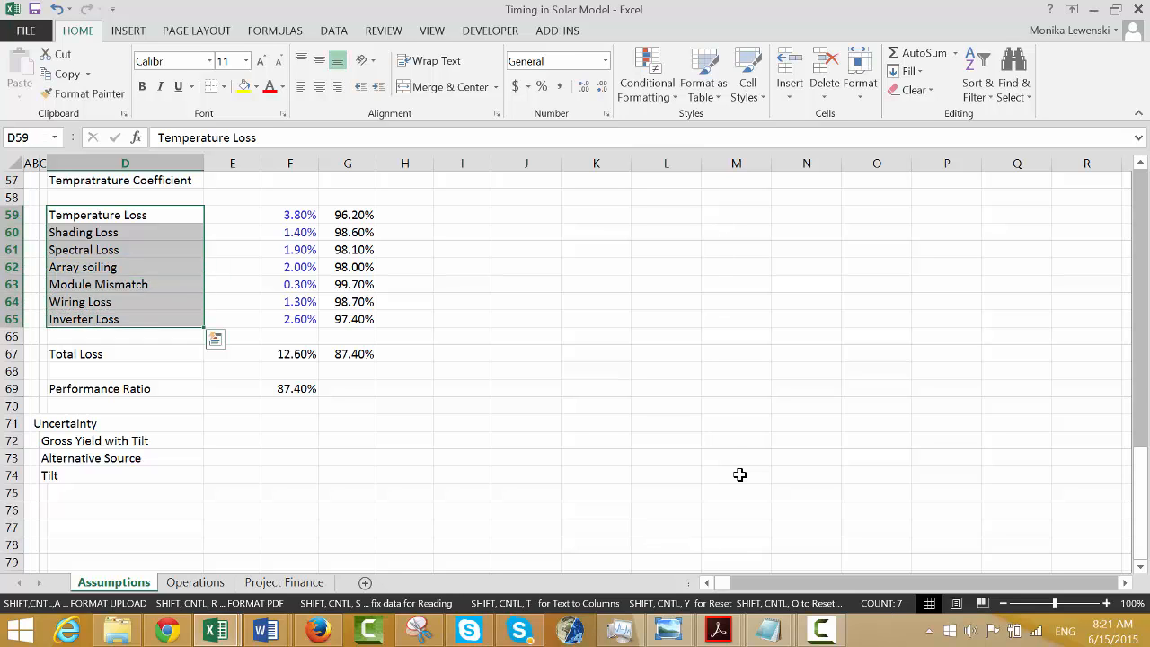
key("ctrl+c")
Paste the copied loss labels into the Uncertainty section below Tilt, starting at C75.
key("Down")
key("Down")
key("Down")
key("Down")
key("Down")
key("Down")
key("Down")
key("Down")
key("Down")
key("Down")
key("Down")
key("Down")
key("Down")
key("Down")
key("Down")
key("Down")
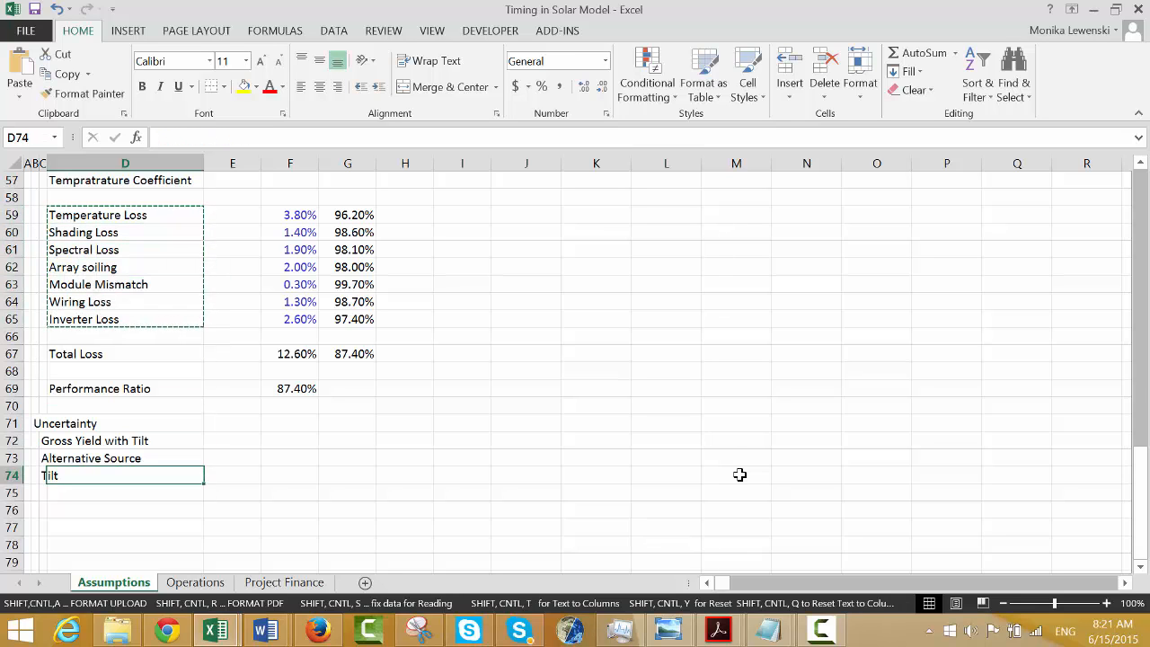
key("Left")
key("ctrl+v")
Clear the copy selection and enter the label "Net Yield" in C83, one blank row below Inverter Loss.
key("Down")
key("Down")
key("Down")
key("Down")
key("Down")
key("Down")
key("Down")
key("Down")
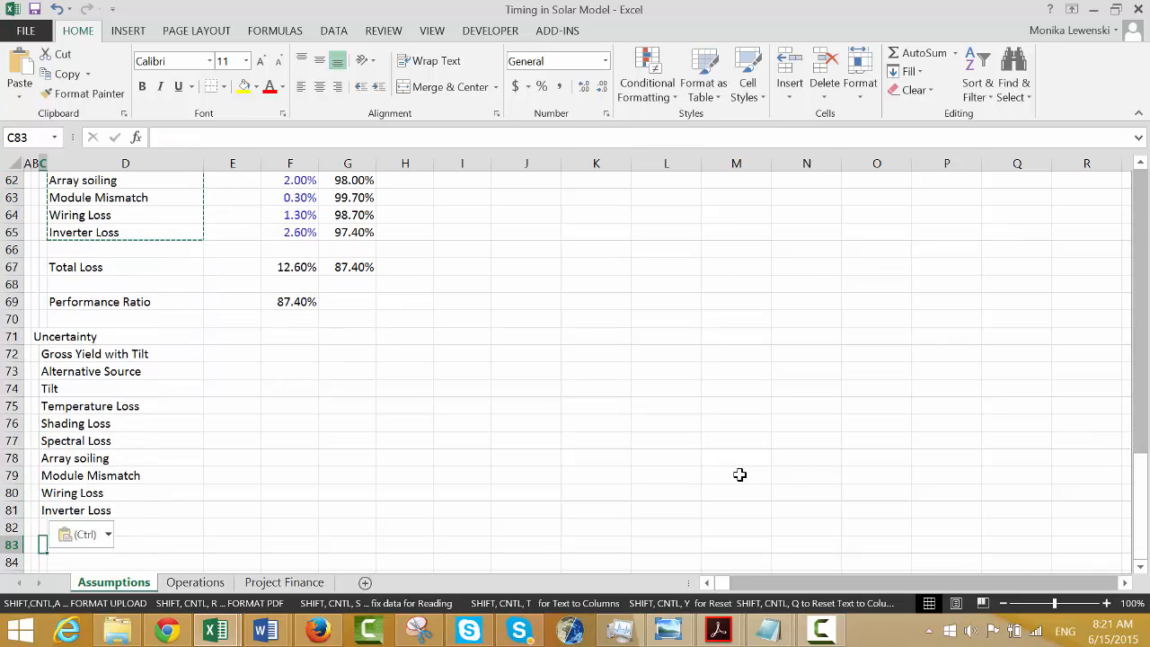
key("Escape")
type("Net ")
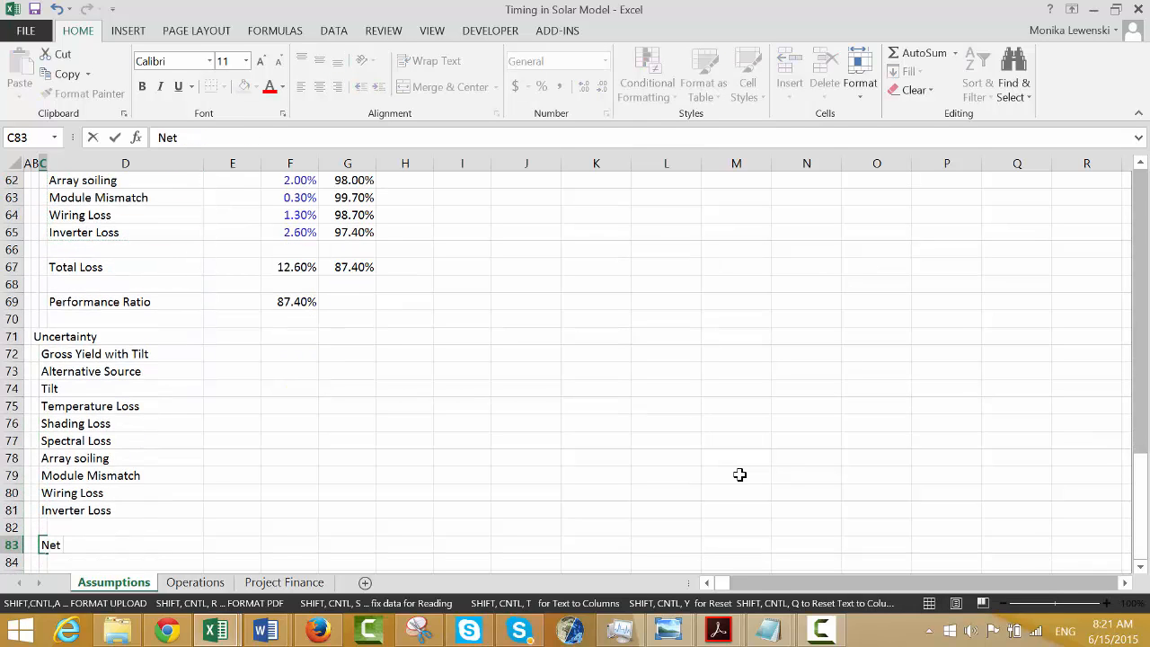
type("Yield")
key("Return")
Review the list of labels in the Uncertainty section down to Net Yield.
key("Up")
key("Up")
key("Up")
key("Up")
key("Up")
key("Up")
key("Up")
key("Up")
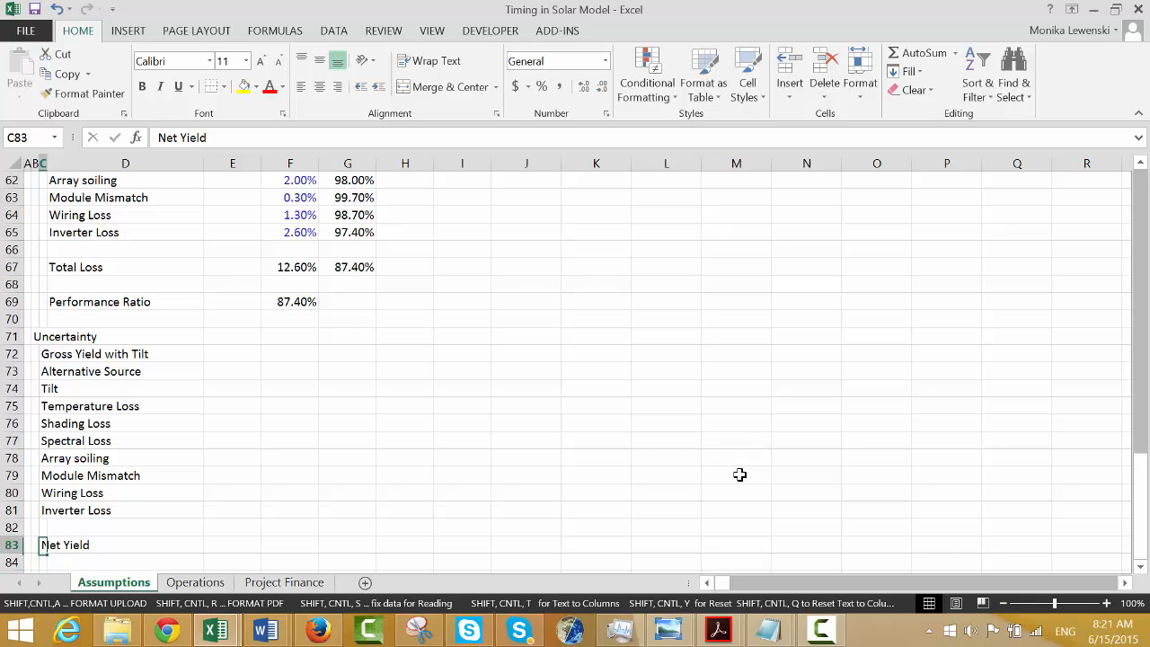
key("Down")
key("Down")
key("Down")
key("Down")
key("Down")
key("Down")
key("Down")
key("Down")
key("Down")
key("Down")
key("Down")
key("Down")
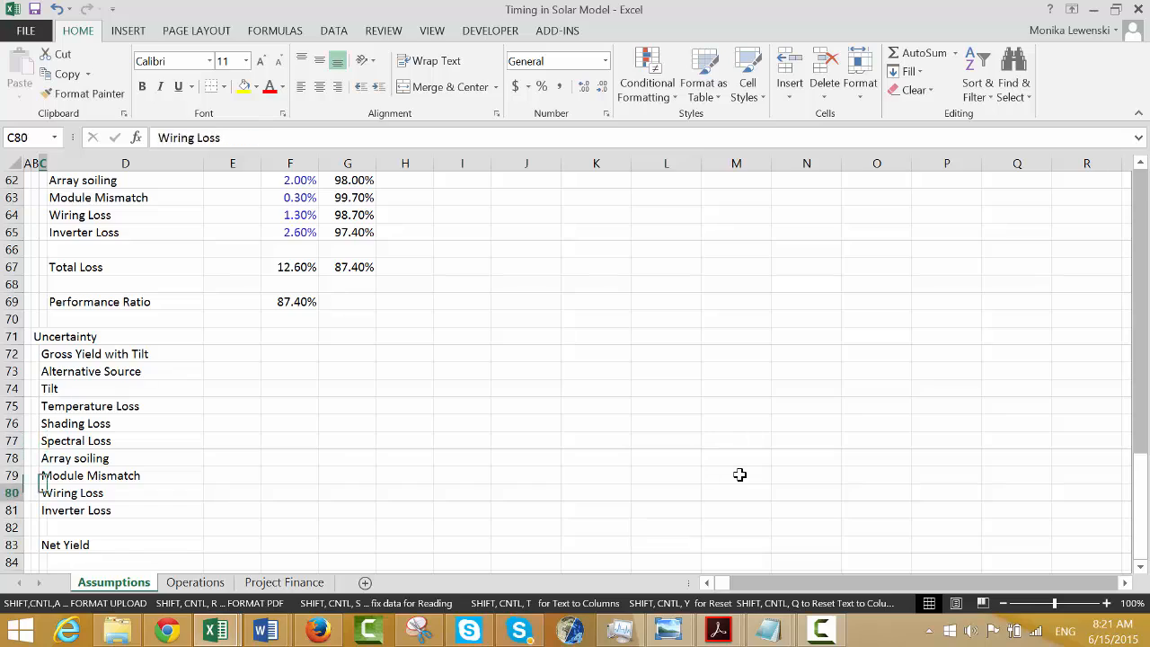
Copy the month names from Jan to December in D36:D47 of the monthly yield table.
key("Up")
key("Up")
key("Up")
key("Up")
key("Up")
key("Up")
key("Up")
key("Up")
key("Up")
key("Up")
key("Up")
key("Up")
key("Up")
key("Up")
key("Up")
key("Up")
key("Up")
key("Up")
key("Up")
key("Up")
key("Up")
key("Up")
key("Up")
key("Up")
key("Up")
key("Up")
key("Up")
key("Up")
key("Up")
key("Up")
key("Up")
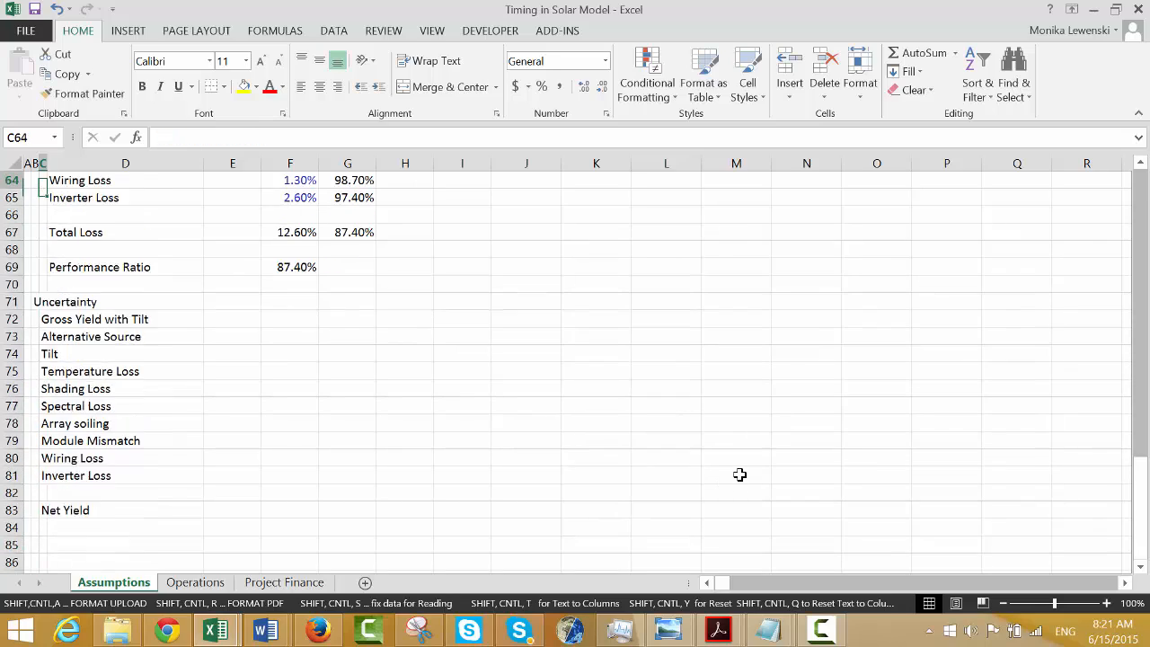
key("Up")
key("Up")
key("Up")
key("Up")
key("Up")
key("Up")
key("Up")
key("Up")
key("Up")
key("Up")
key("Up")
key("Up")
key("Up")
key("Up")
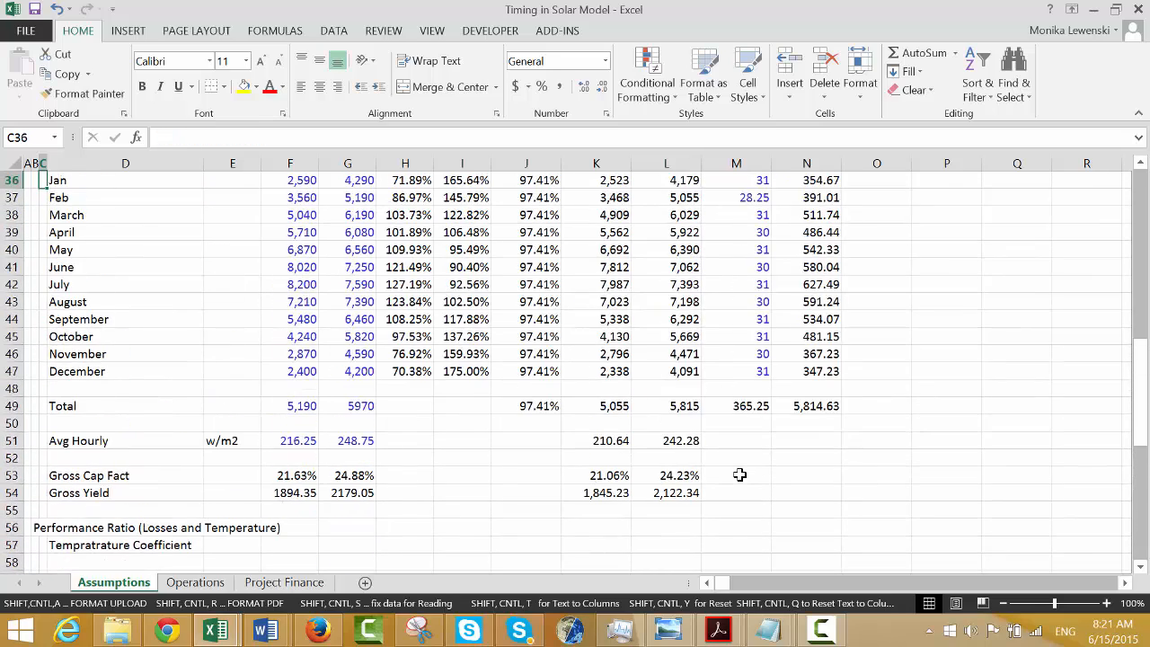
key("Up")
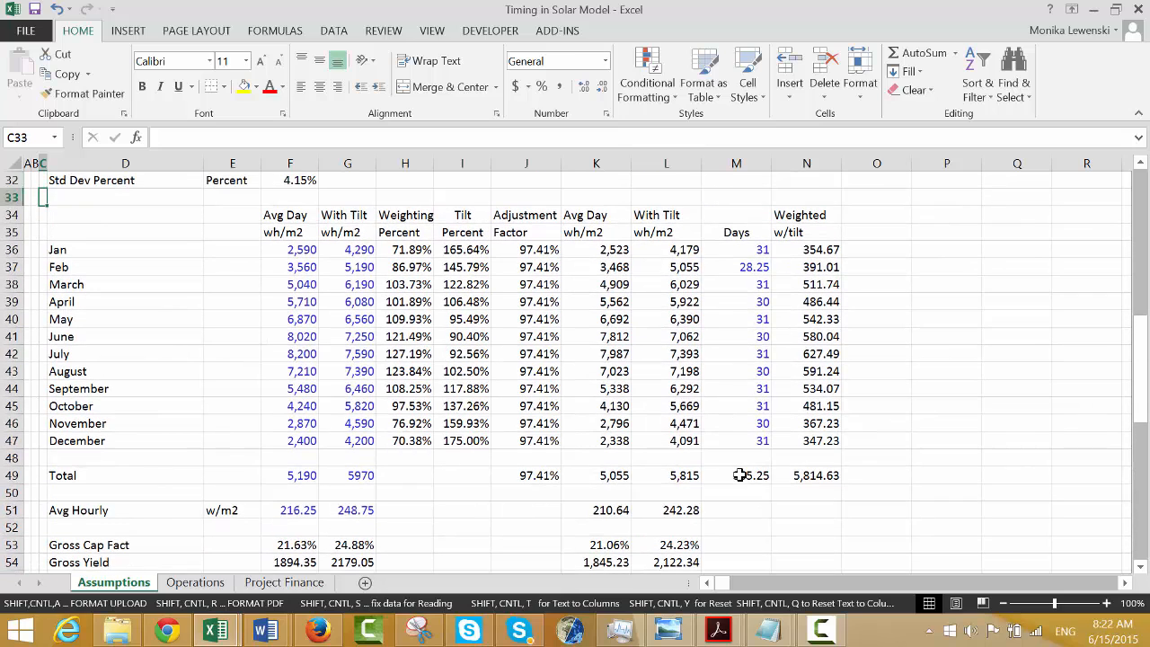
key("Down")
key("Down")
key("Down")
key("Down")
key("Right")
key("shift+Down")
key("shift+Down")
key("shift+Down")
key("shift+Down")
key("shift+Down")
key("shift+Down")
key("shift+Down")
key("shift+Down")
key("shift+Down")
key("shift+Down")
key("shift+Down")
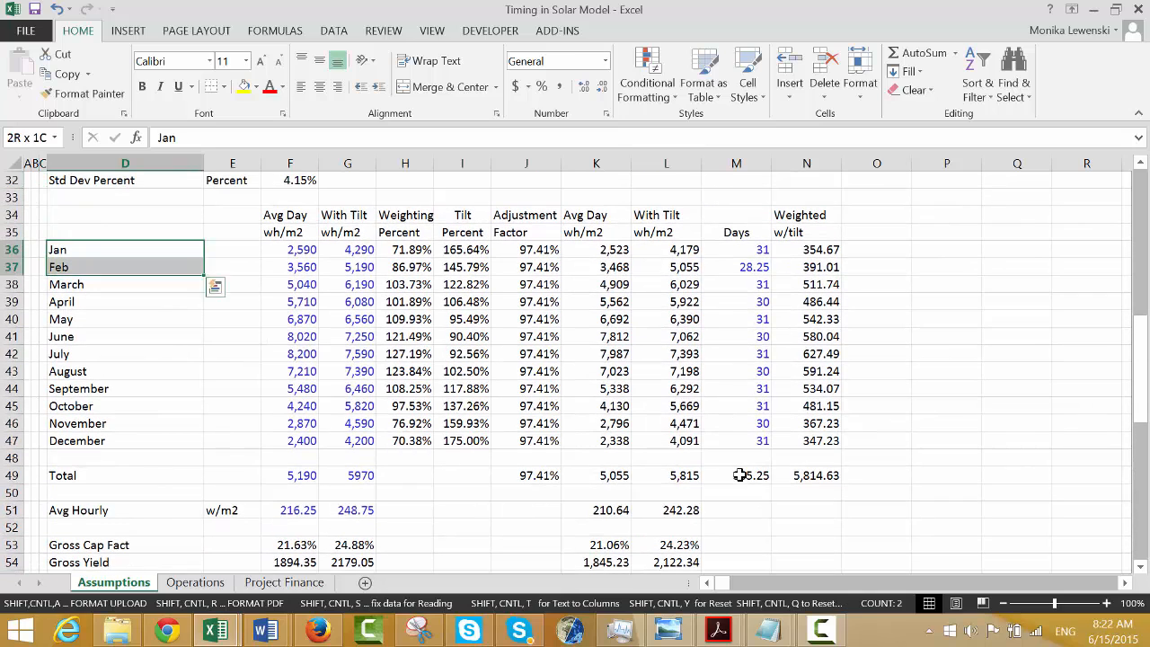
key("ctrl+c")
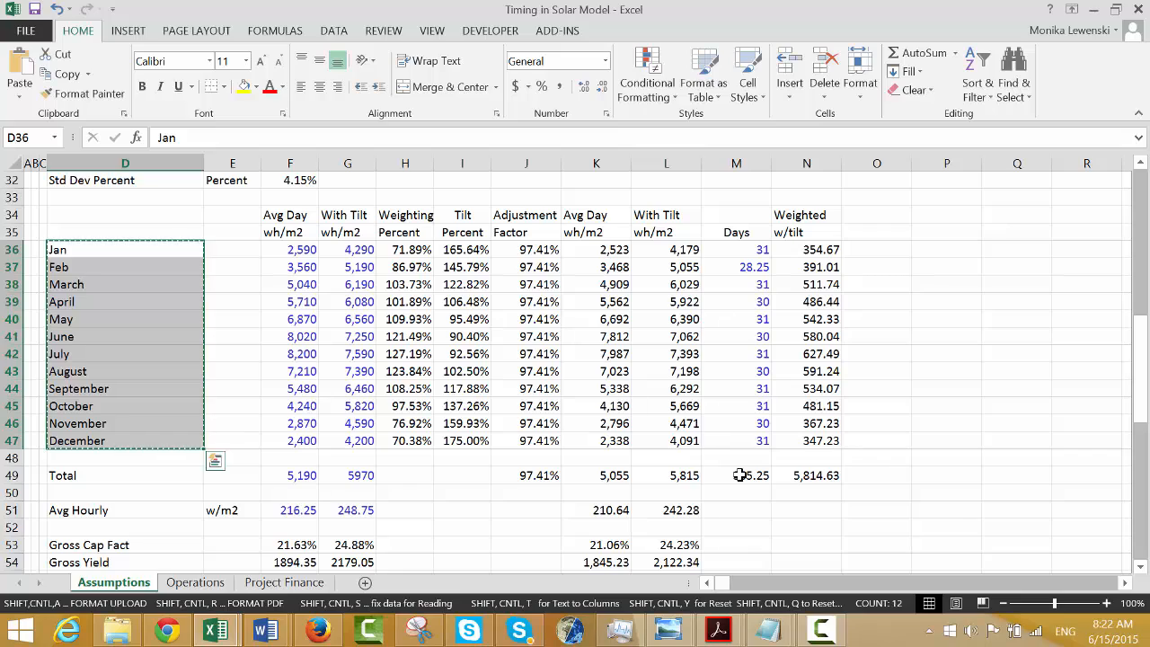
Paste the copied month names below Net Yield in the Uncertainty section, starting at D86.
key("Down")
key("Down")
key("Down")
key("Down")
key("Down")
key("Down")
key("Down")
key("Down")
key("Down")
key("Down")
key("Down")
key("Down")
key("Down")
key("Down")
key("Down")
key("Down")
key("Down")
key("Down")
key("Down")
key("Down")
key("Down")
key("Down")
key("Down")
key("Down")
key("Down")
key("Down")
key("Down")
key("Down")
key("Down")
key("Down")
key("Down")
key("Down")
key("Down")
key("Down")
key("Down")
key("Down")
key("Down")
key("Down")
key("Down")
key("Down")
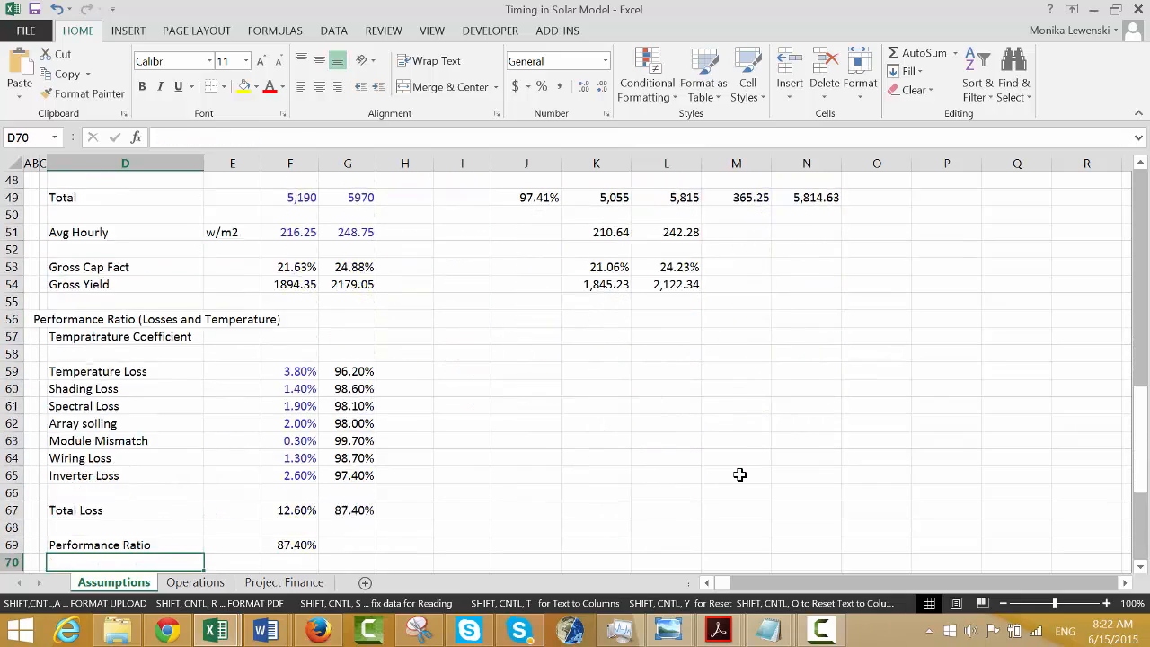
key("Up")
key("Up")
key("Up")
key("Up")
key("Up")
key("Up")
key("Up")
key("Up")
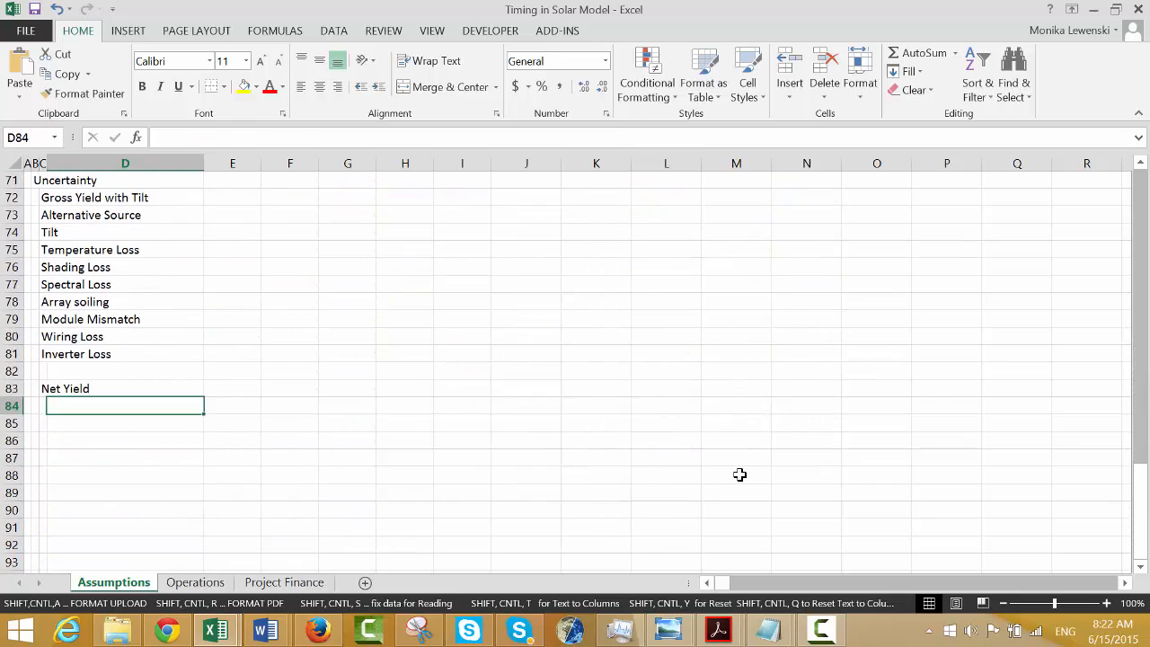
key("Down")
key("Down")
key("Down")
key("Up")
key("ctrl+v")
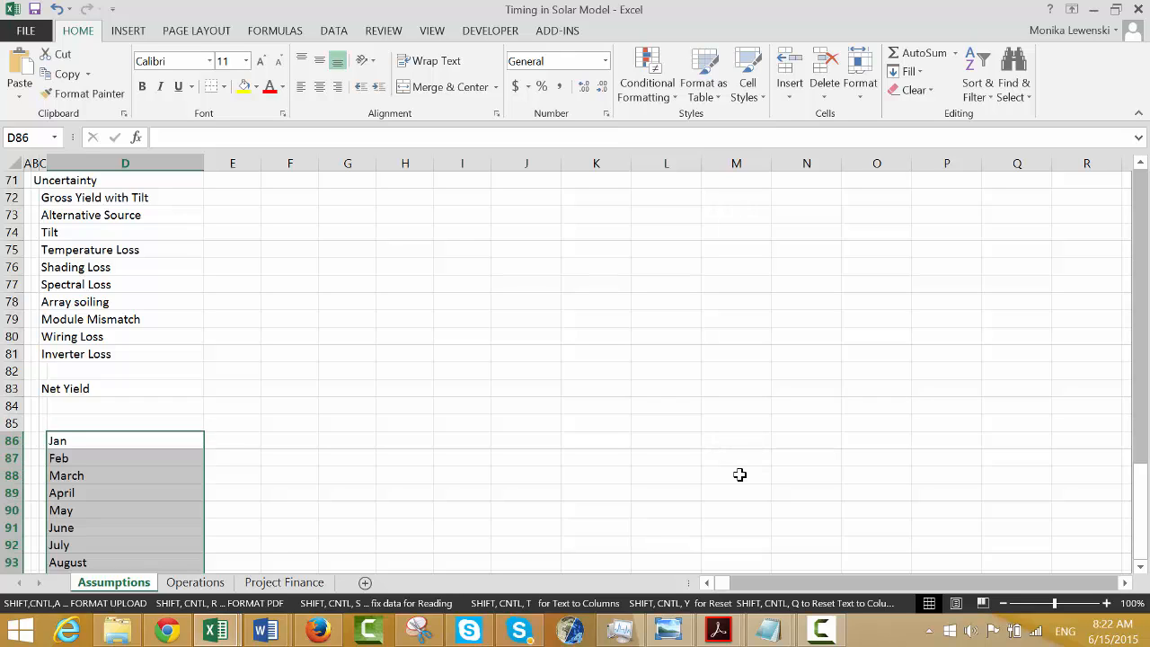
Enter the heading "Net Yield per Month" in C85, directly above the pasted month names.
key("Up")
key("Left")
key("Left")
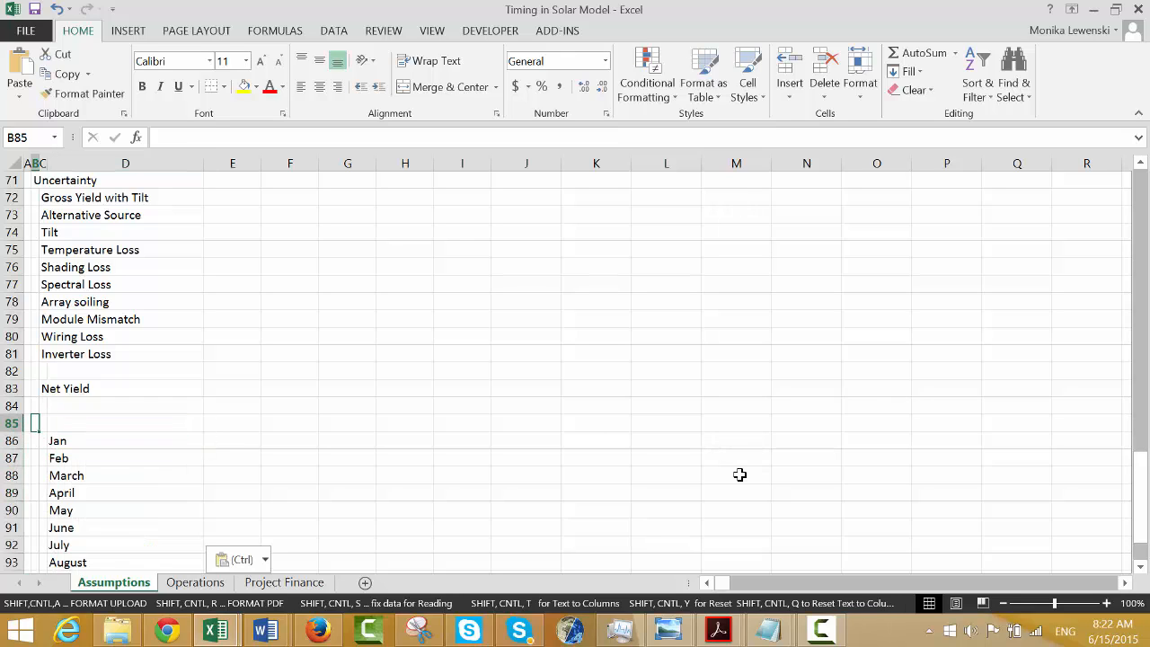
key("Right")
type("Net ")
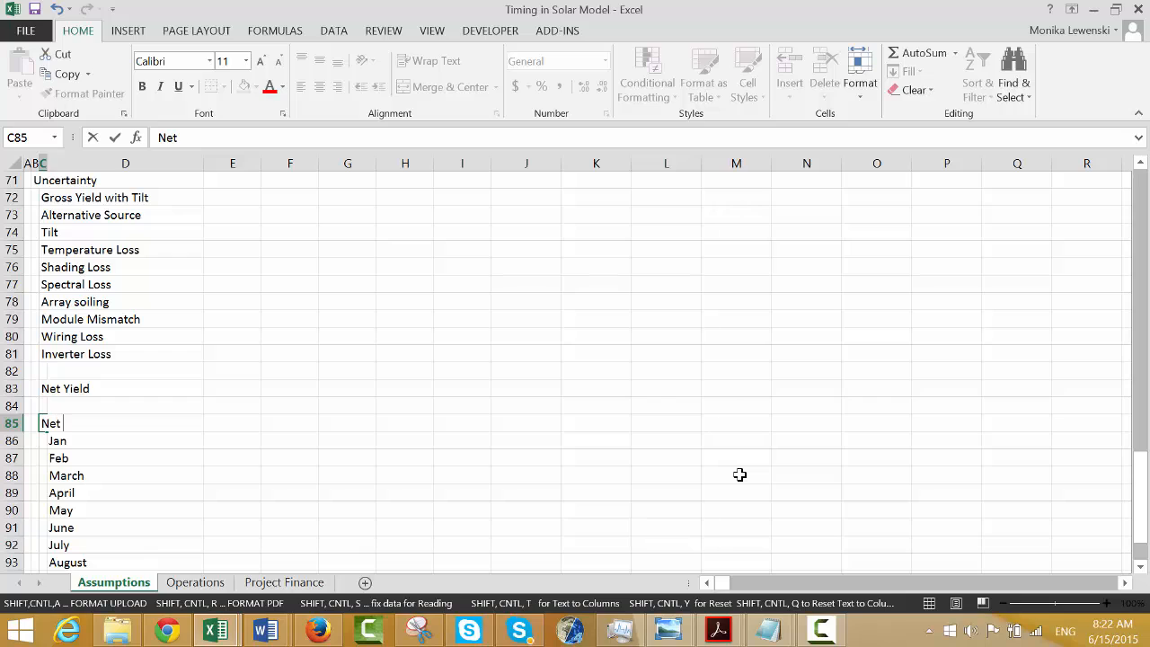
type("Yile")
key("BackSpace")
key("BackSpace")
type("ed")
type("ld per Mon")
type("th")
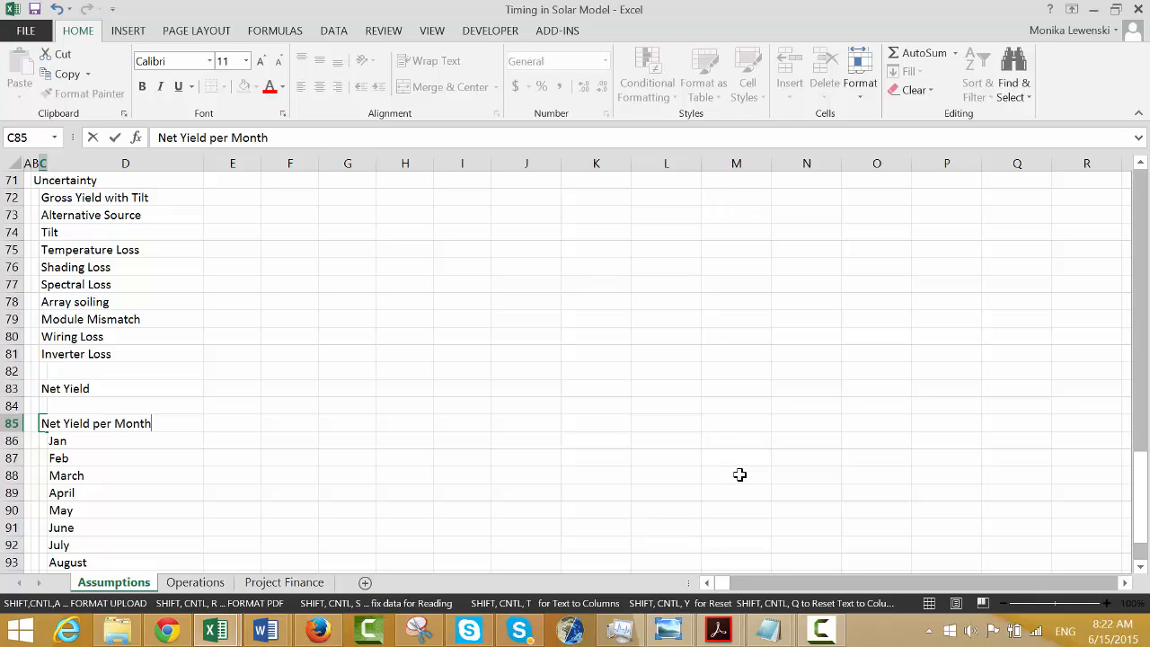
key("Return")
Review the month rows under Net Yield per Month down to December.
key("Right")
key("Right")
key("Right")
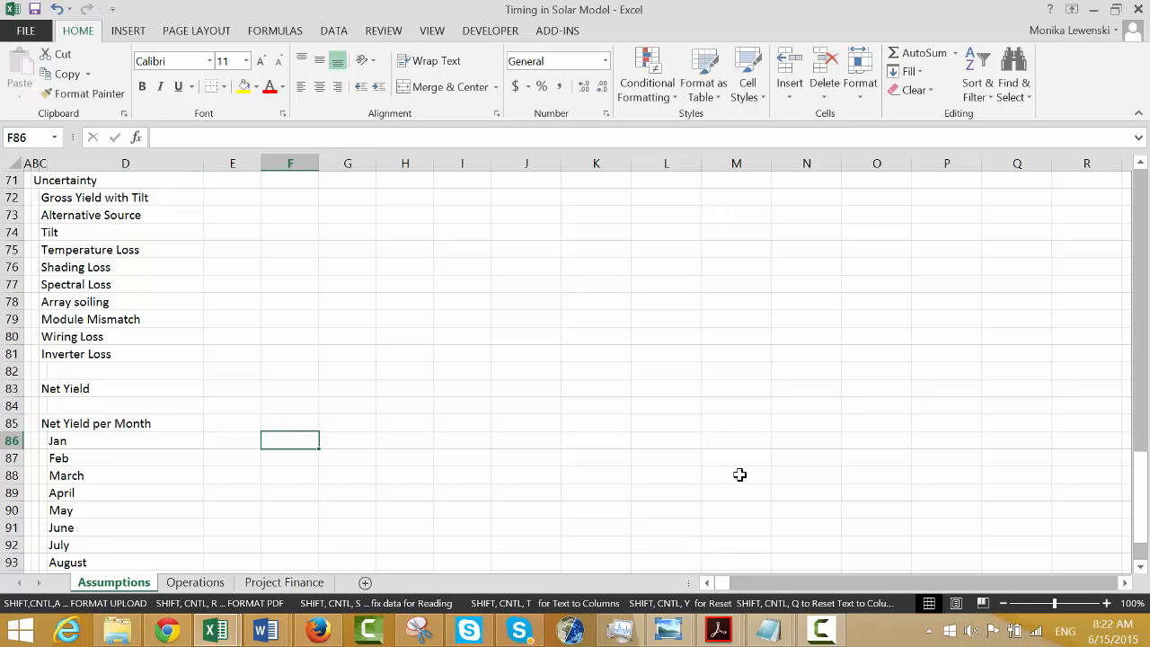
key("Left")
key("Left")
key("Left")
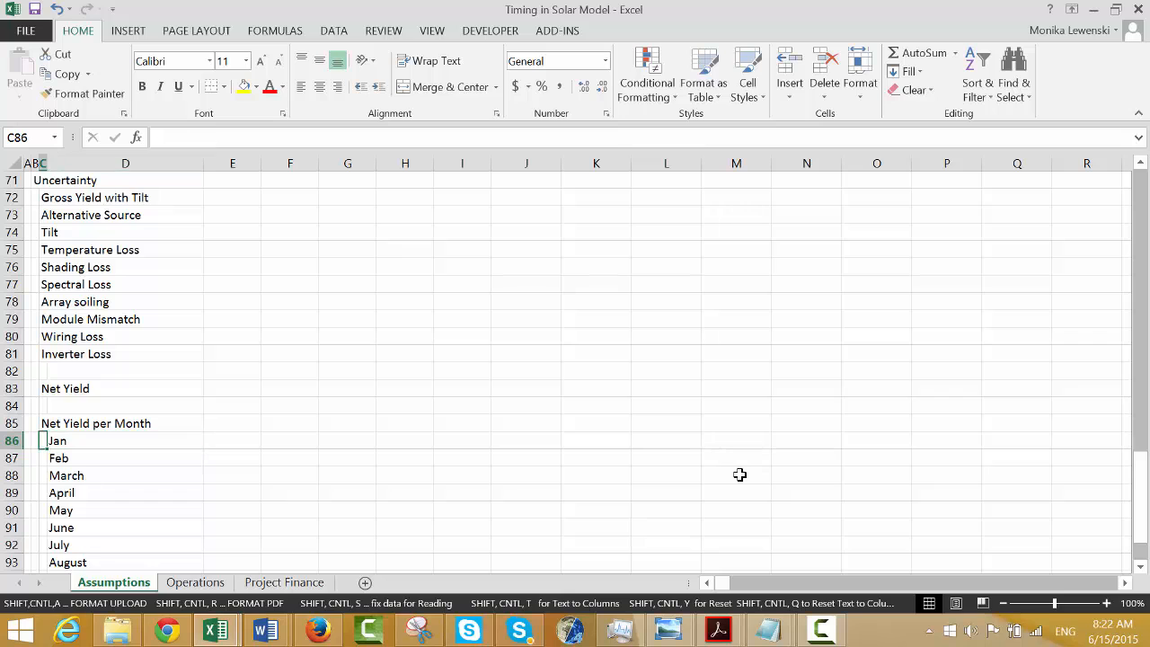
key("Down")
key("Down")
key("Down")
key("Down")
key("Down")
key("Down")
key("Down")
key("Down")
key("Down")
key("Down")
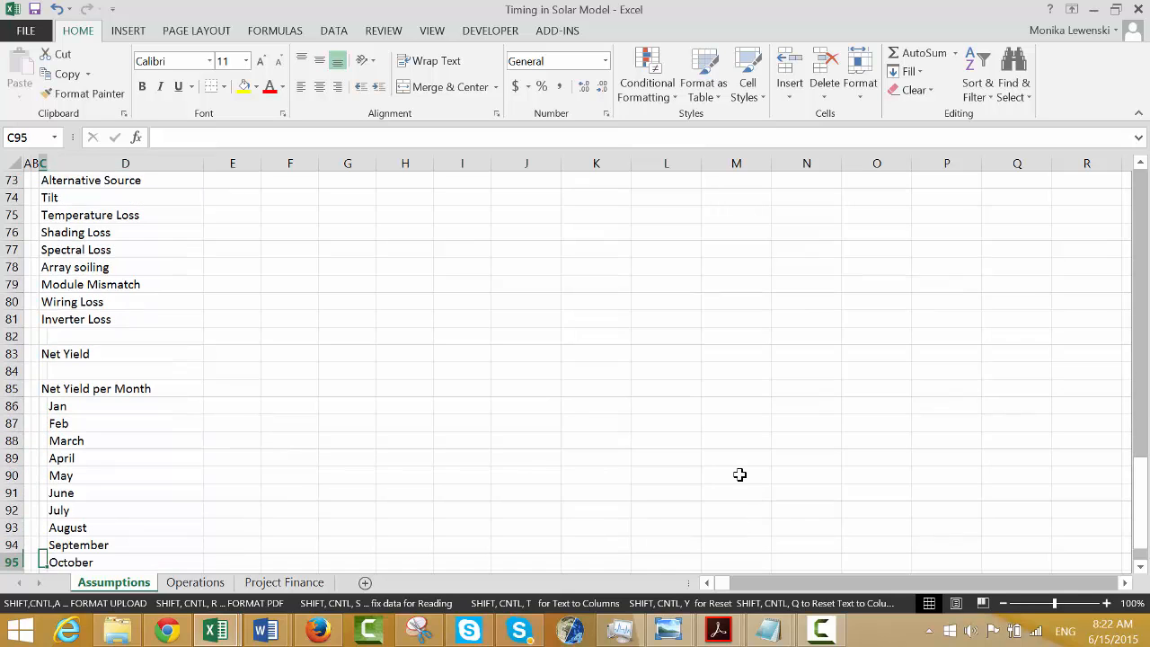
key("Down")
key("Down")
key("Down")
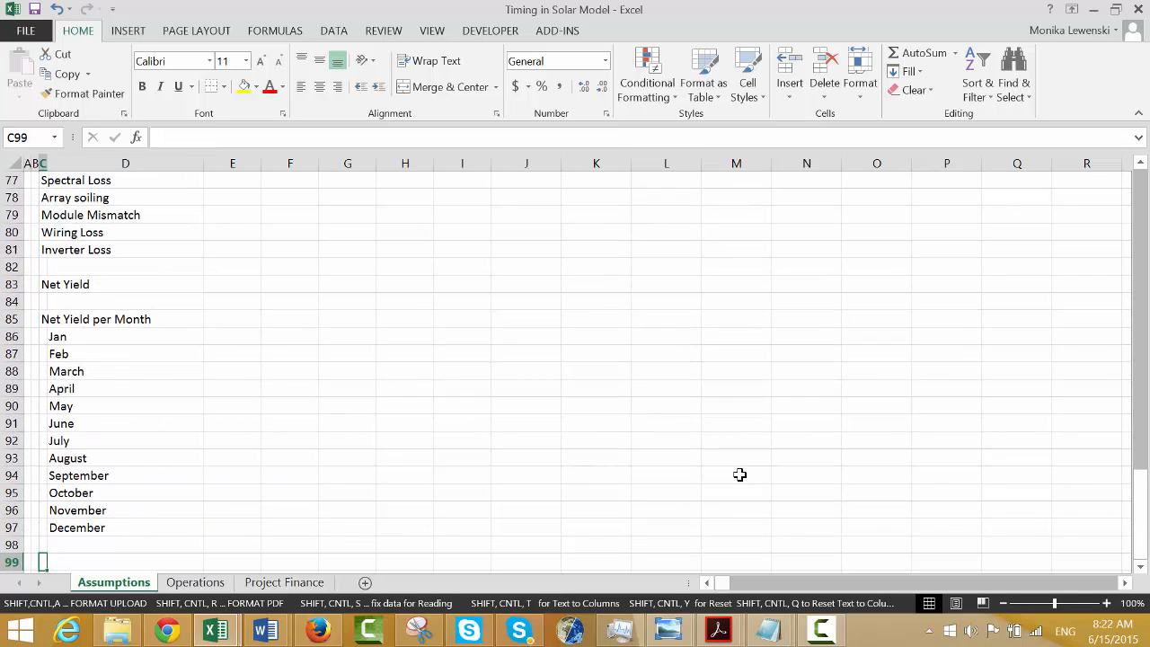
Enter the column headings P50 in F85 and P75 in G85 on the Net Yield per Month row.
key("Up")
key("Up")
key("Up")
key("Up")
key("Up")
key("Up")
key("Up")
key("Up")
key("Up")
key("Up")
key("Up")
key("Up")
key("Up")
key("Up")
key("Right")
key("Right")
key("Right")
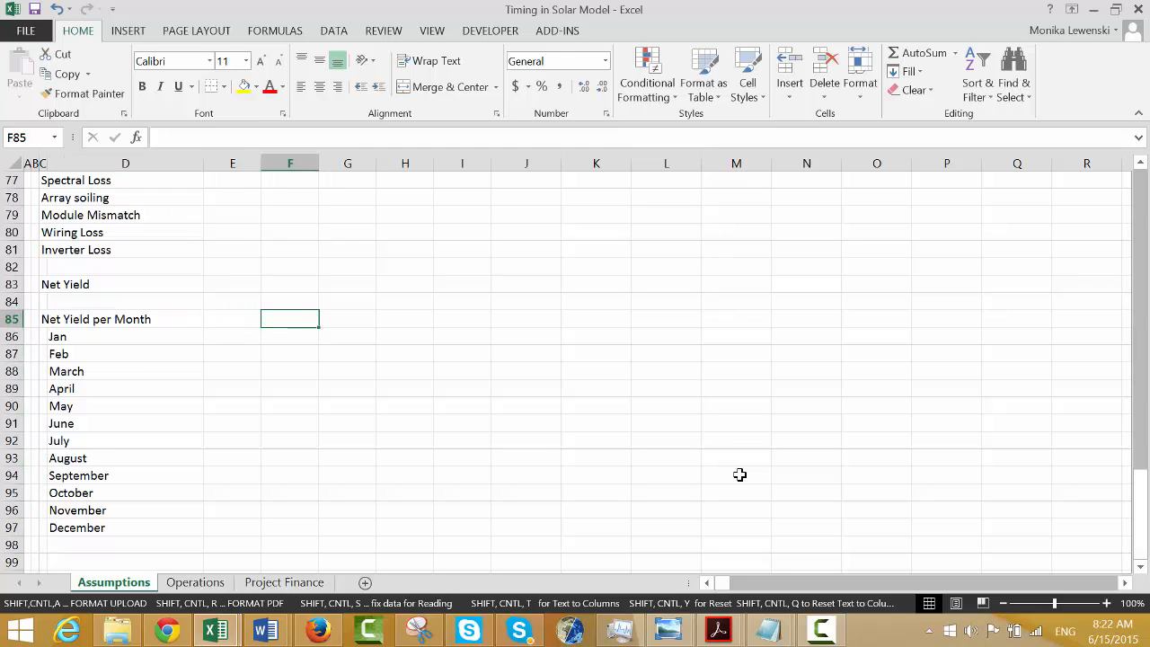
key("Left")
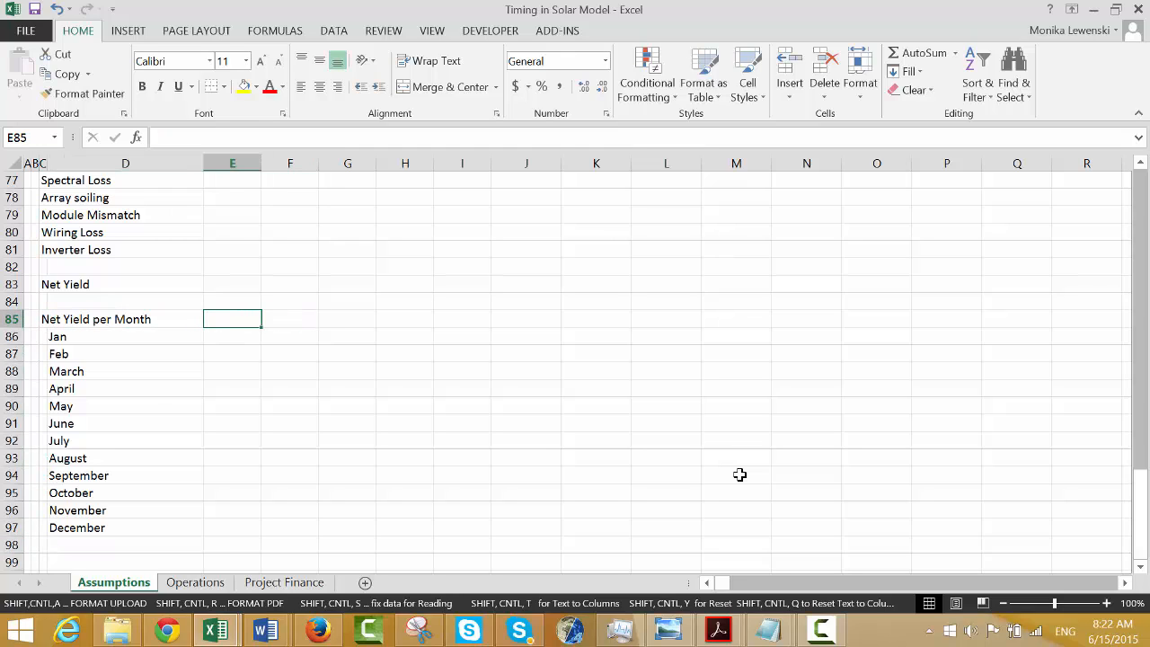
key("Right")
type("P50")
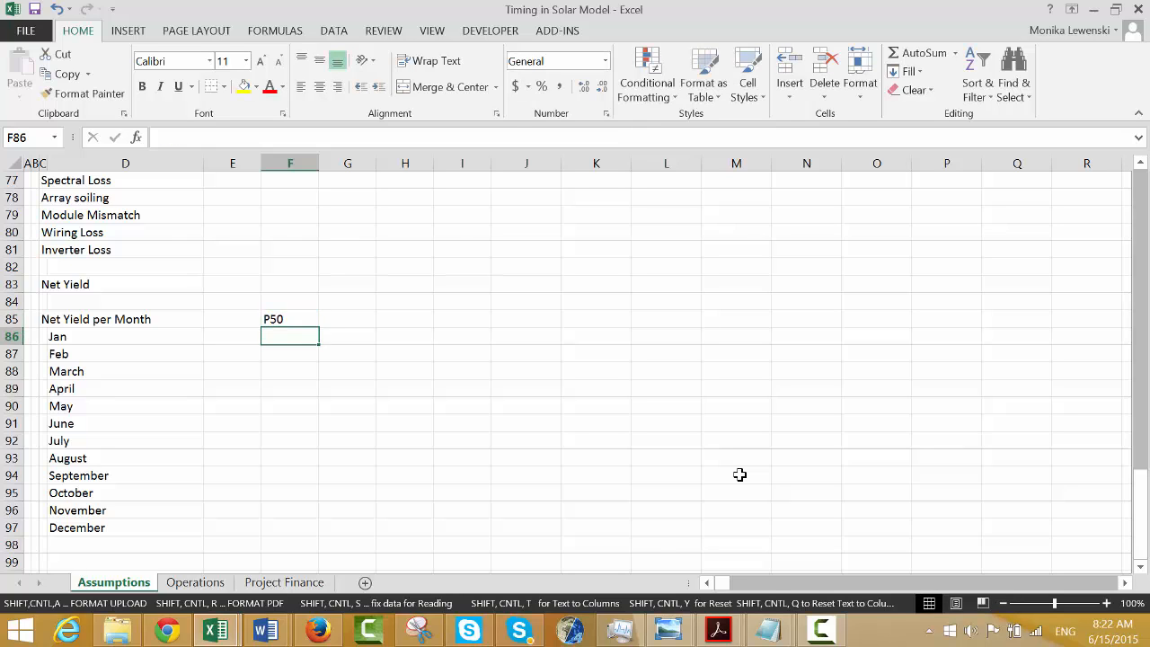
key("Right")
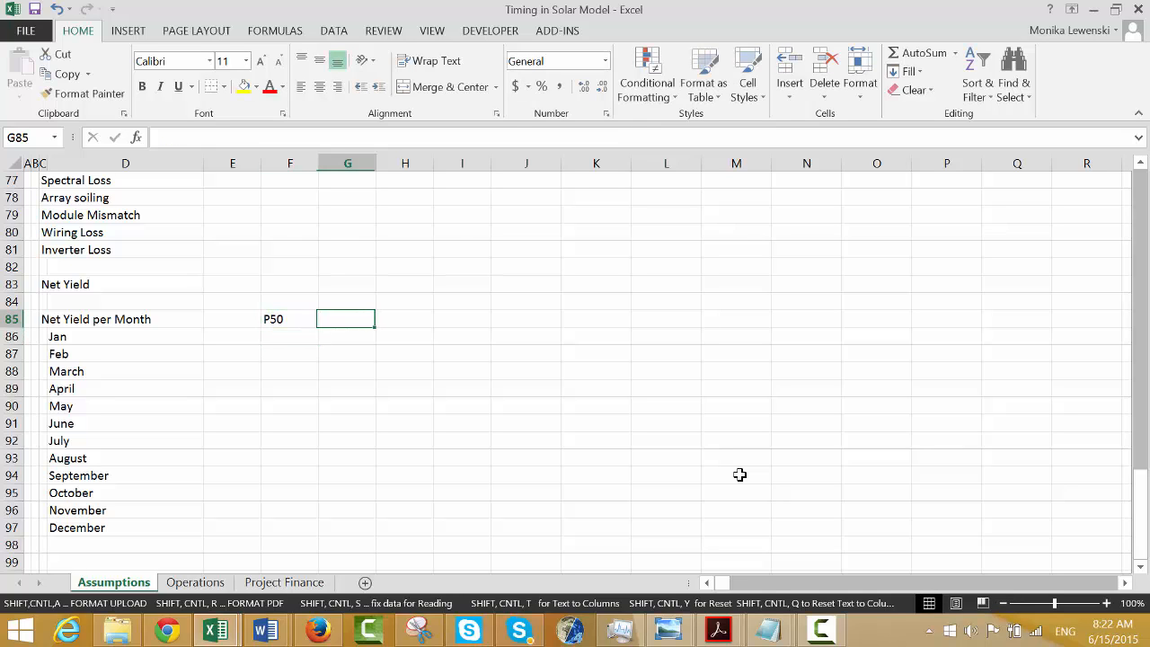
type("P75")
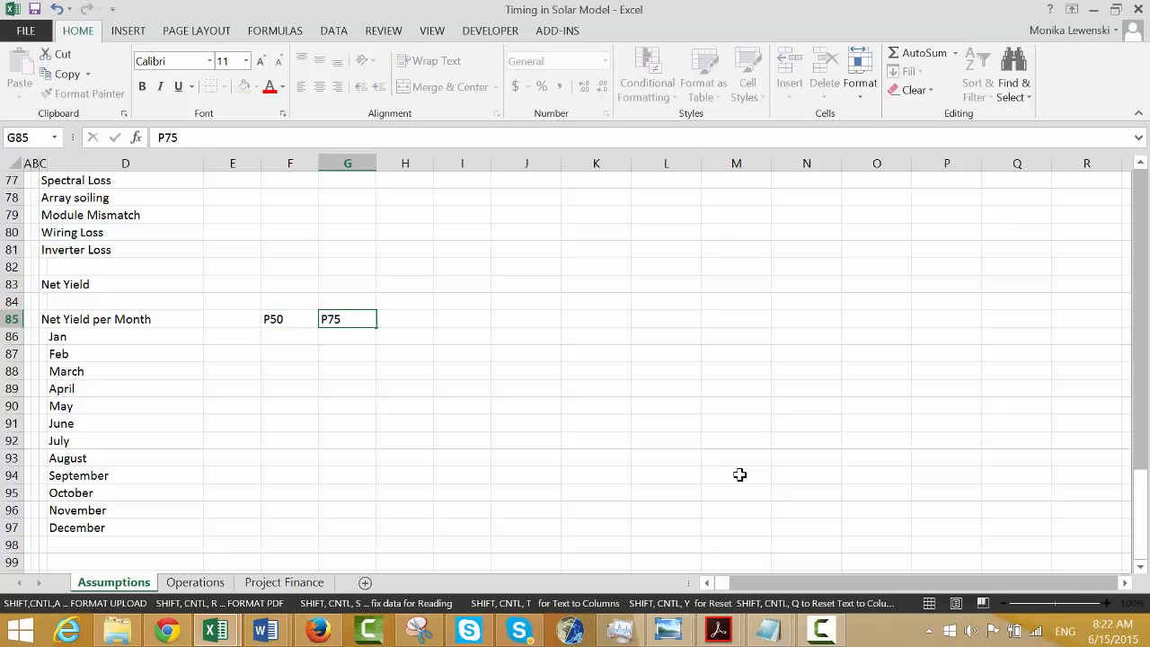
key("Return")
Continue the probability headings with P90 in H85, P95 in I85 and P99 in J85.
key("Up")
key("Right")
type("P90")
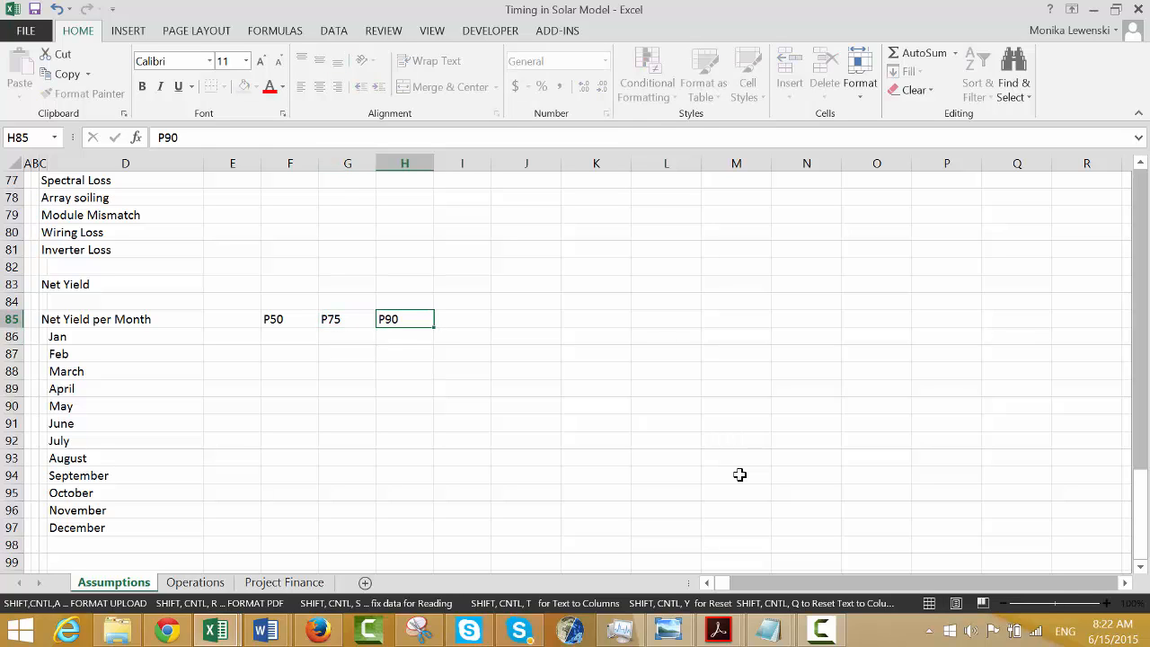
key("Return")
key("Up")
key("Right")
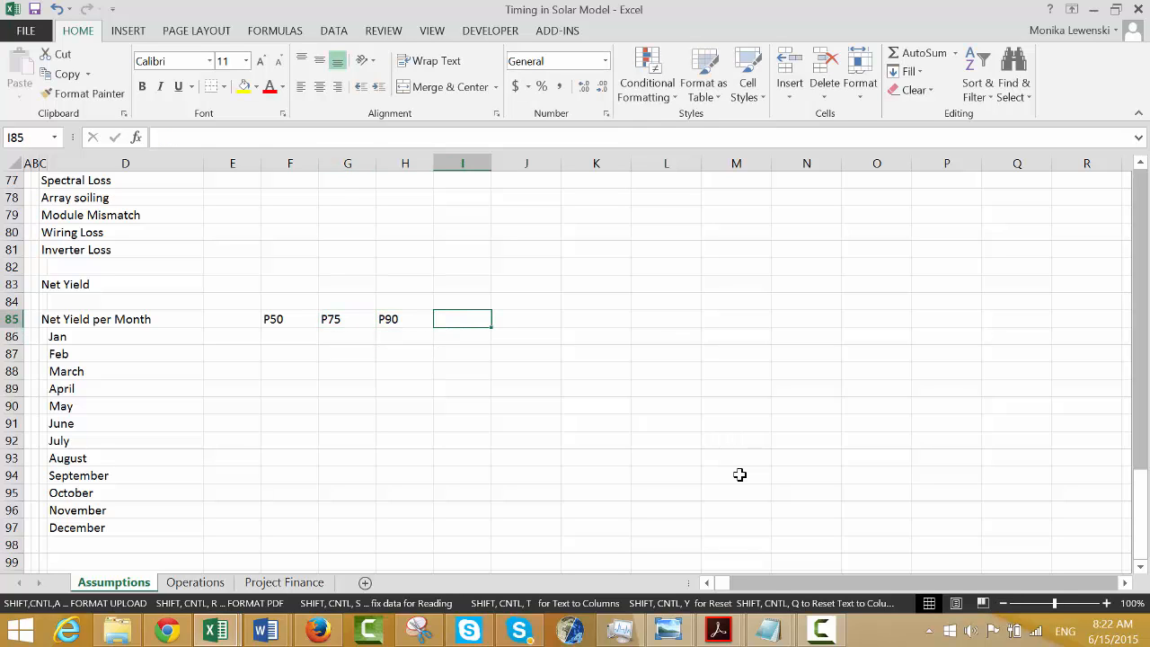
type("P95")
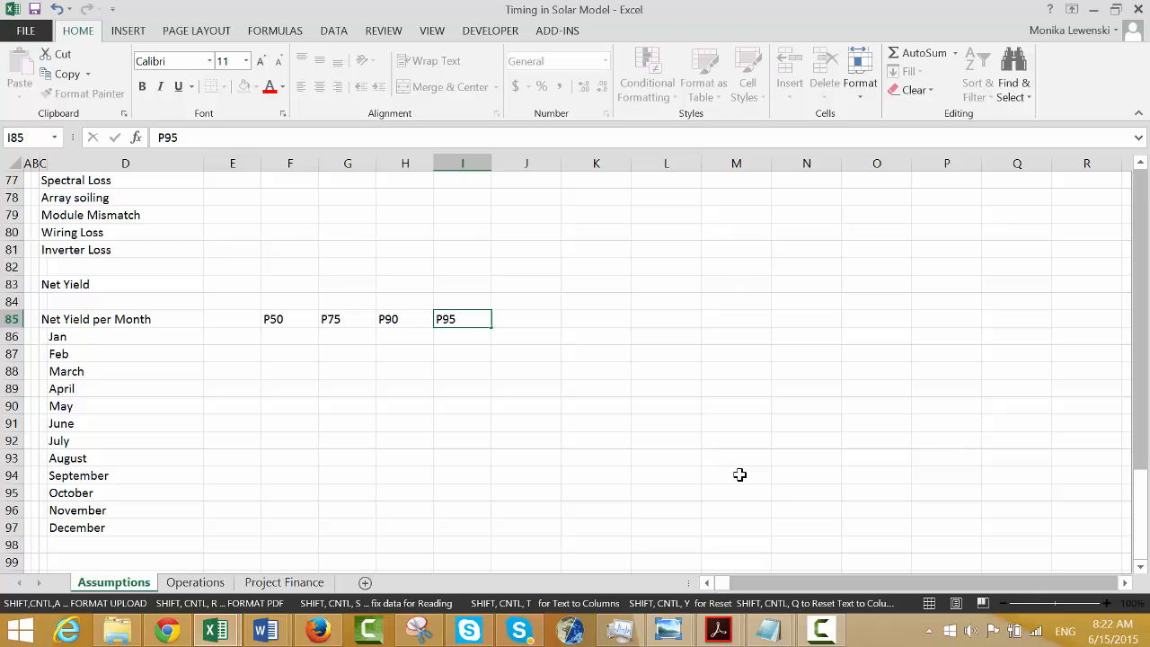
key("Return")
key("Up")
key("Right")
type("P99")
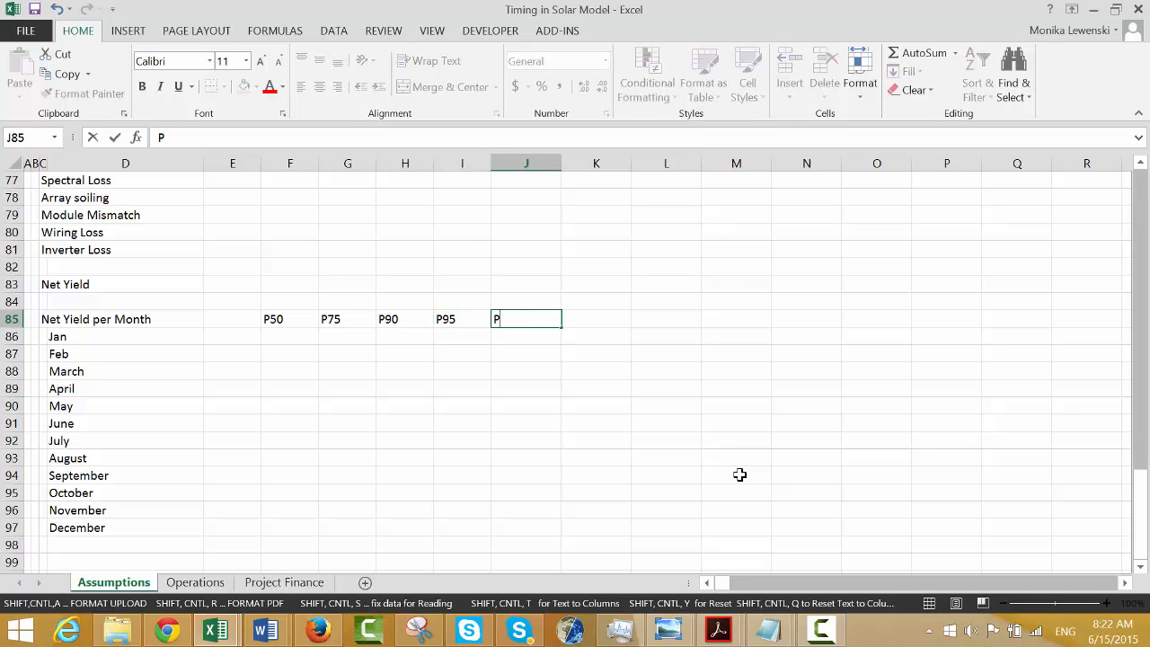
key("Return")
Move the P50 to P99 headings from F85:J85 two columns over to H85:L85.
key("Up")
key("Left")
key("Left")
key("Left")
key("Left")
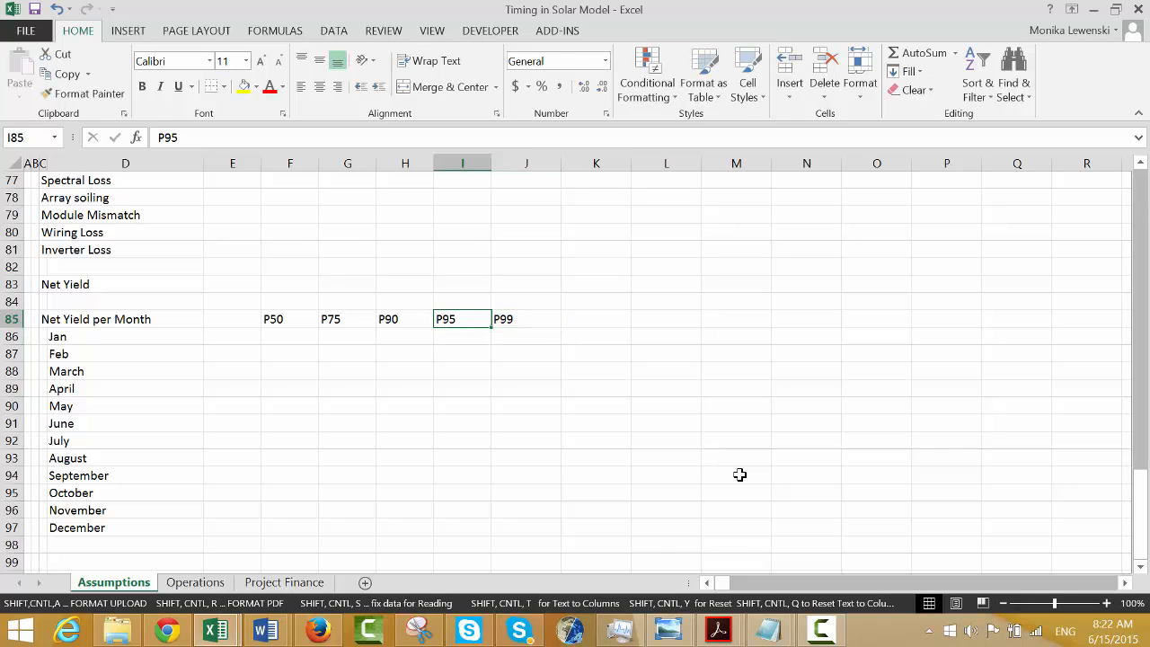
key("shift+Right")
key("shift+Right")
key("shift+Right")
key("shift+Right")
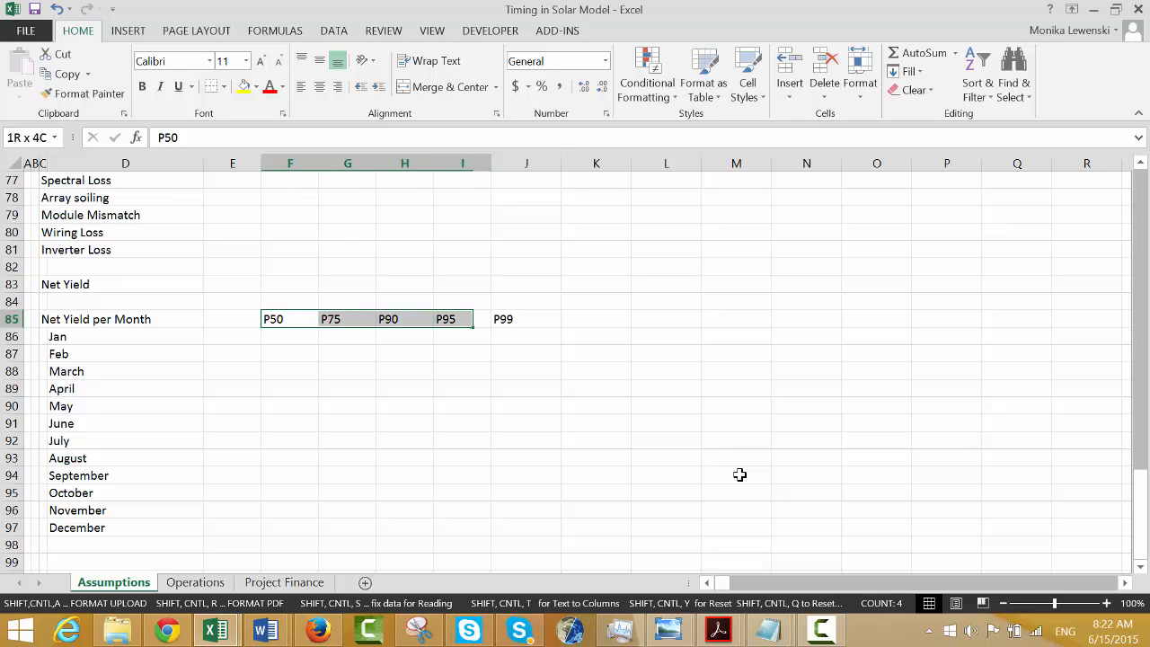
key("ctrl+c")
key("Right")
key("Right")
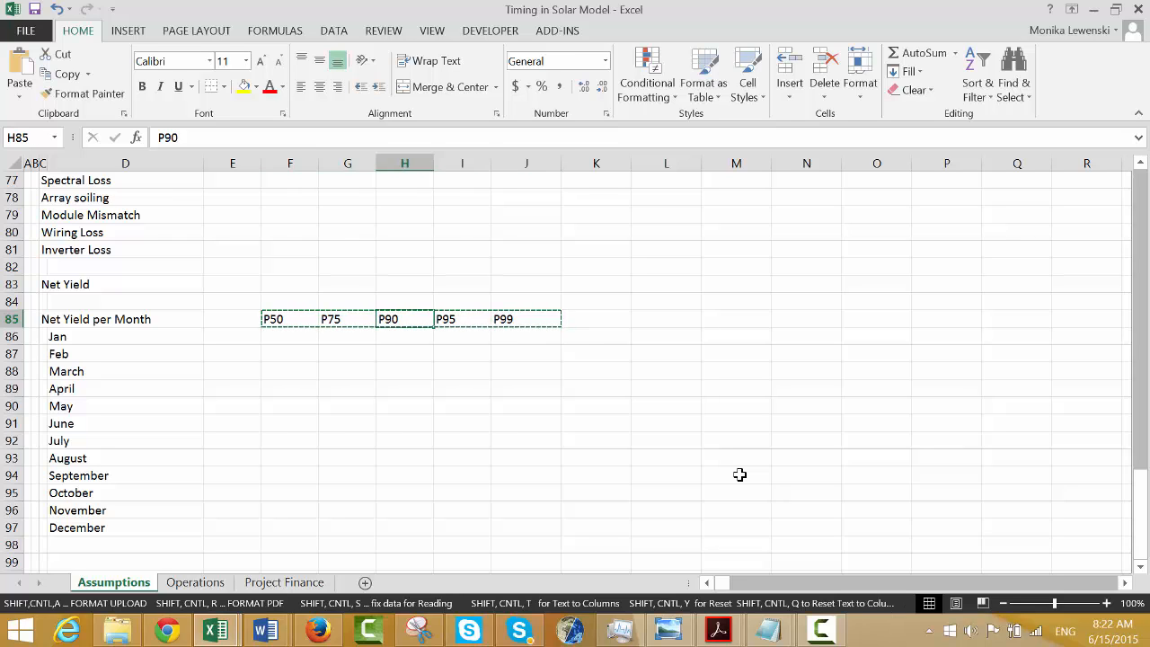
key("ctrl+v")
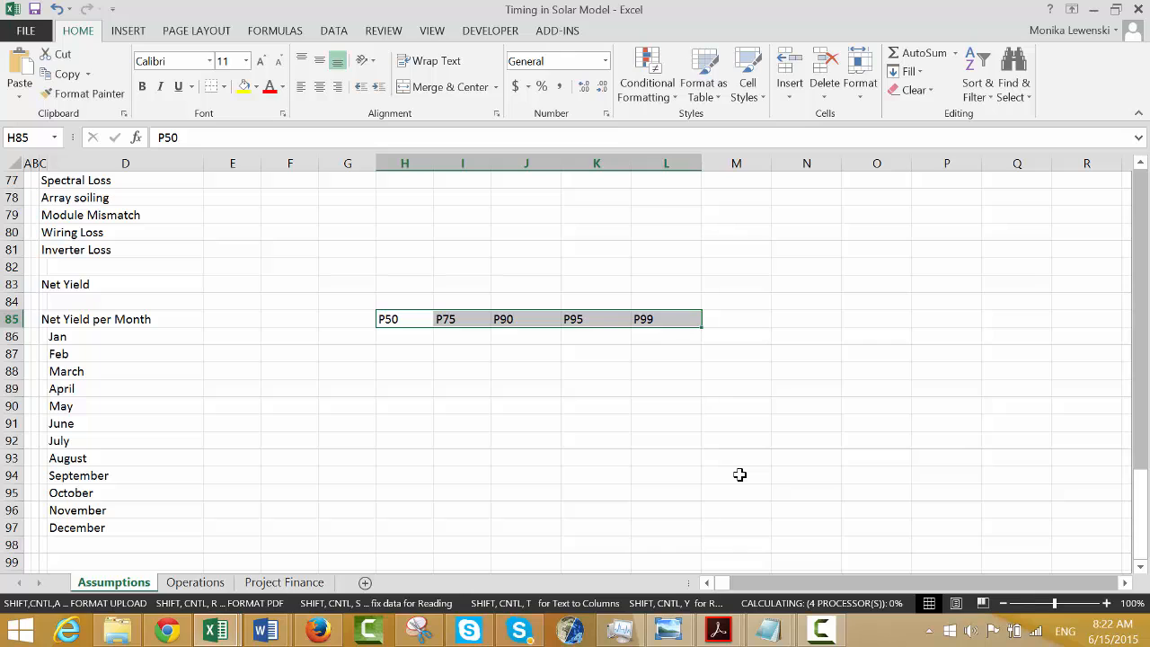
Insert two blank rows at row 86, between the Net Yield per Month heading and Jan.
key("Left")
key("Left")
key("Left")
key("Left")
key("Left")
key("Left")
key("Down")
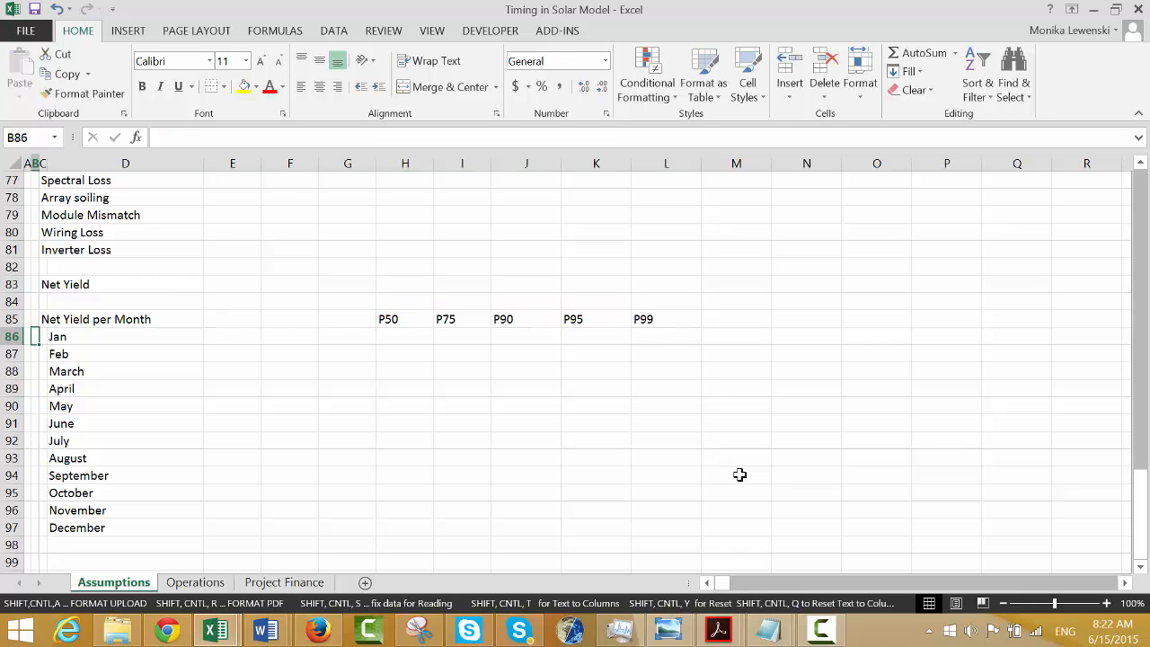
key("Up")
key("Down")
key("shift+space")
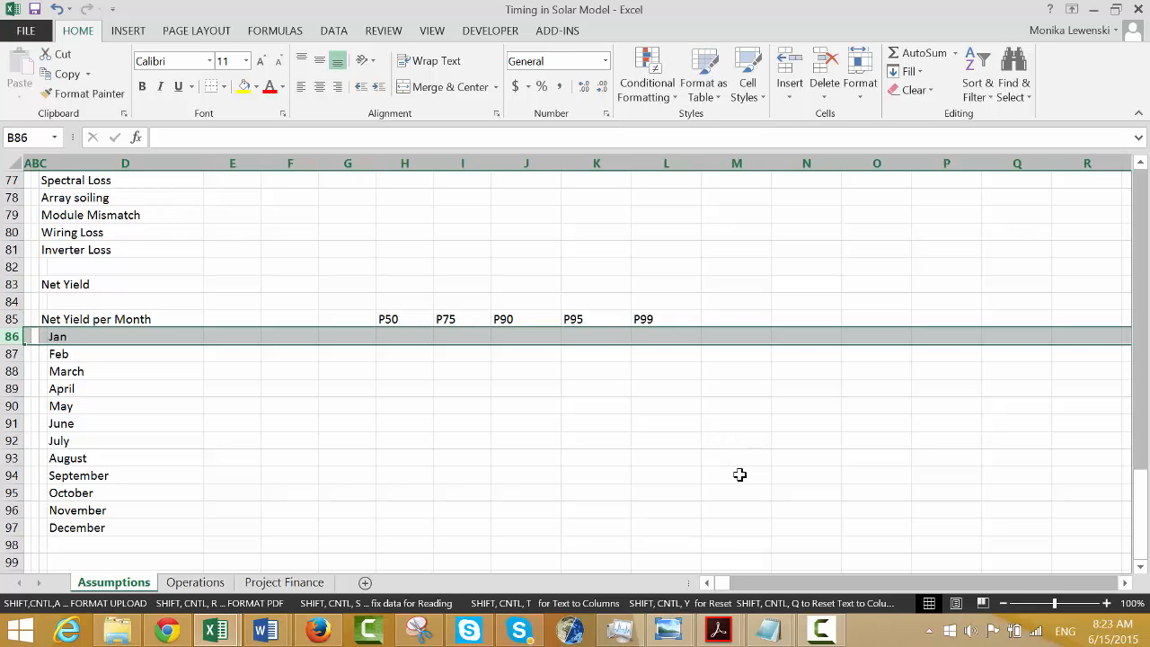
key("ctrl+shift+plus")
key("ctrl+shift+plus")
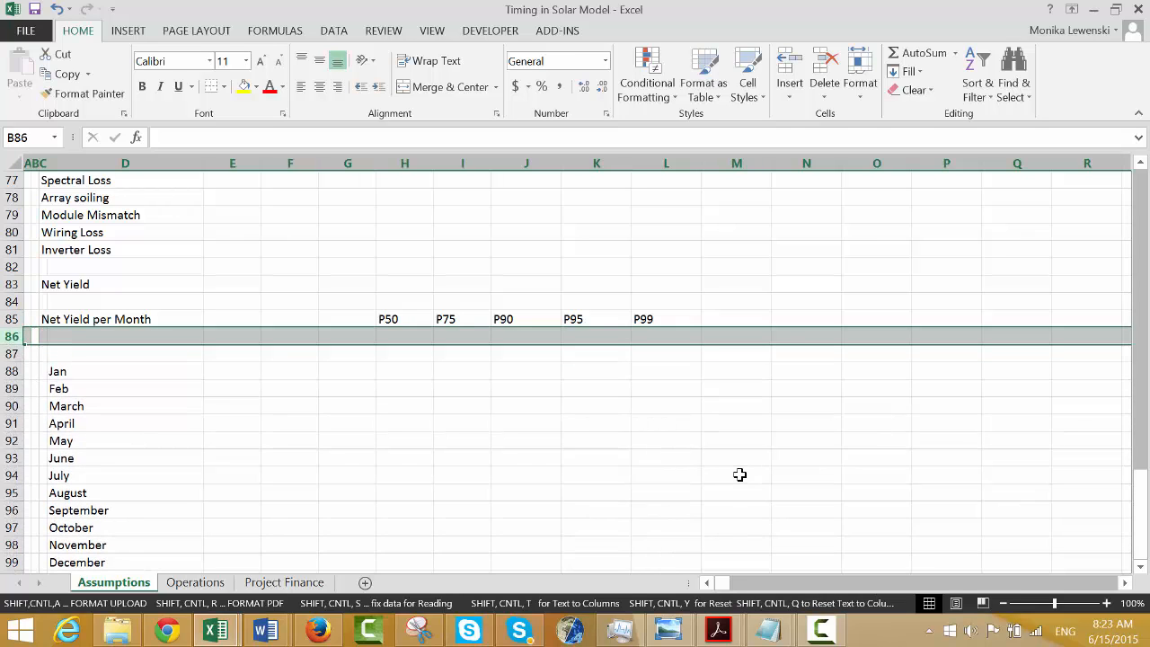
Enter the label "Code Number" in D86 and the value 1 in E86.
key("Right")
key("Right")
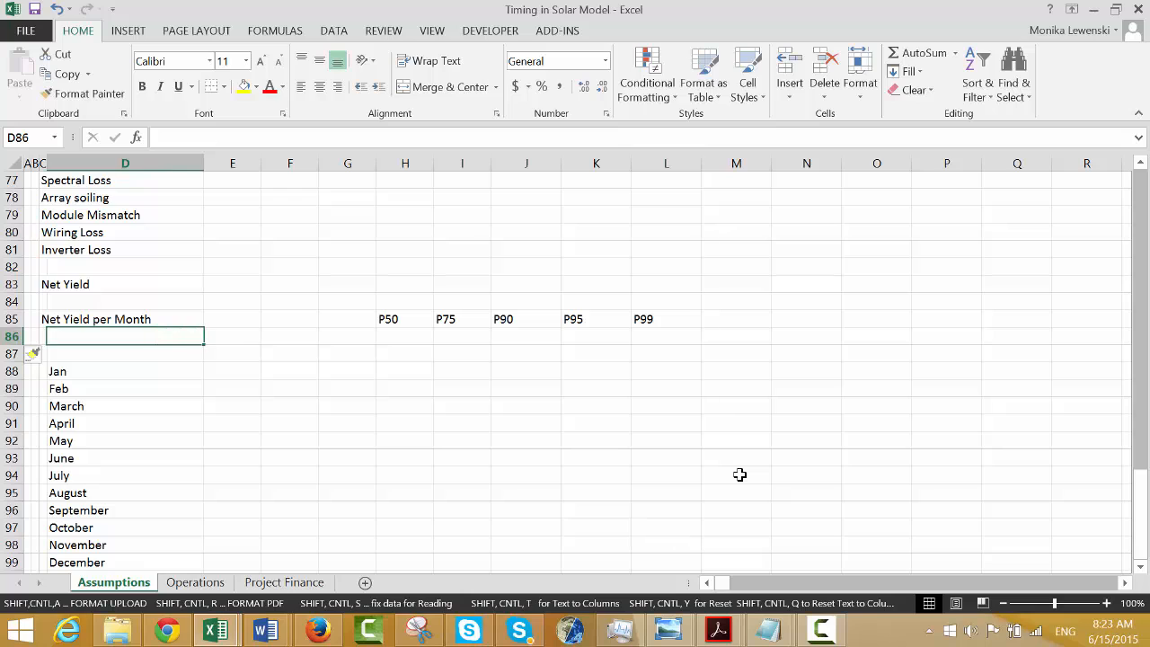
type("Code Numb")
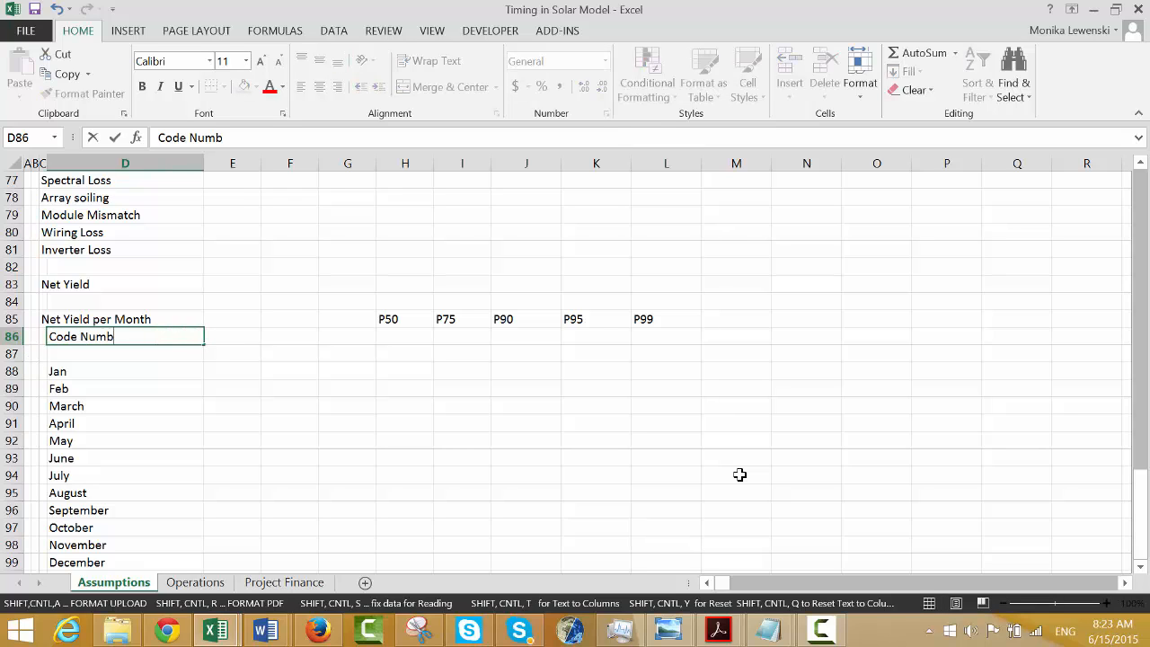
type("er")
key("Return")
key("Up")
key("Right")
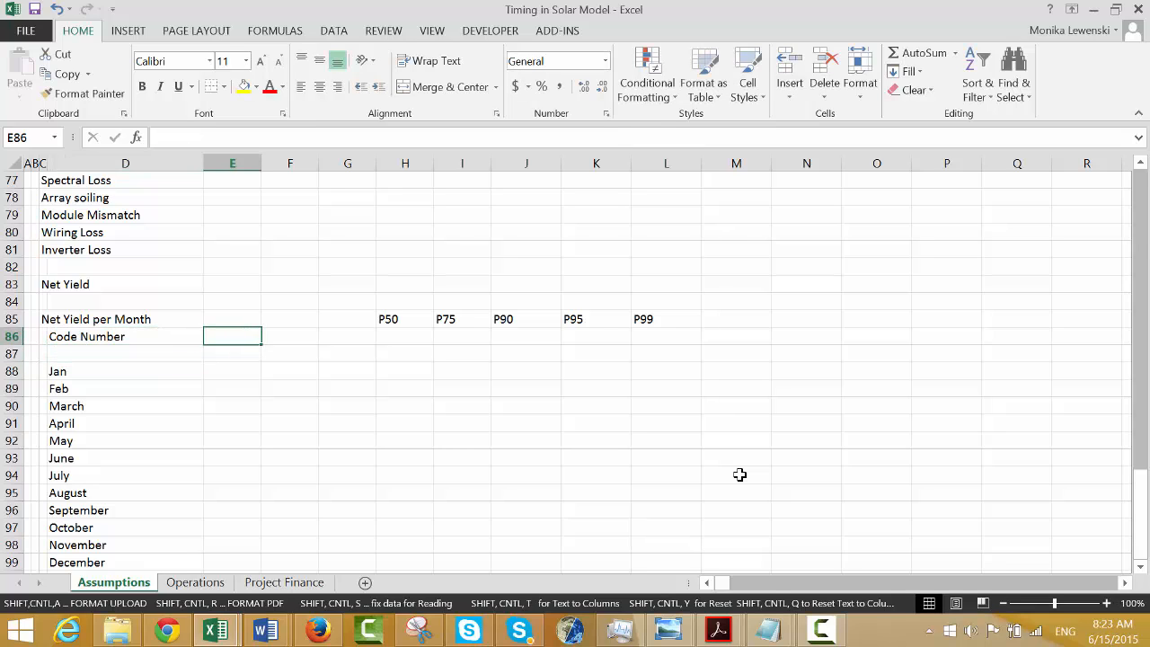
type("1")
key("Right")
key("Right")
key("Up")
key("Up")
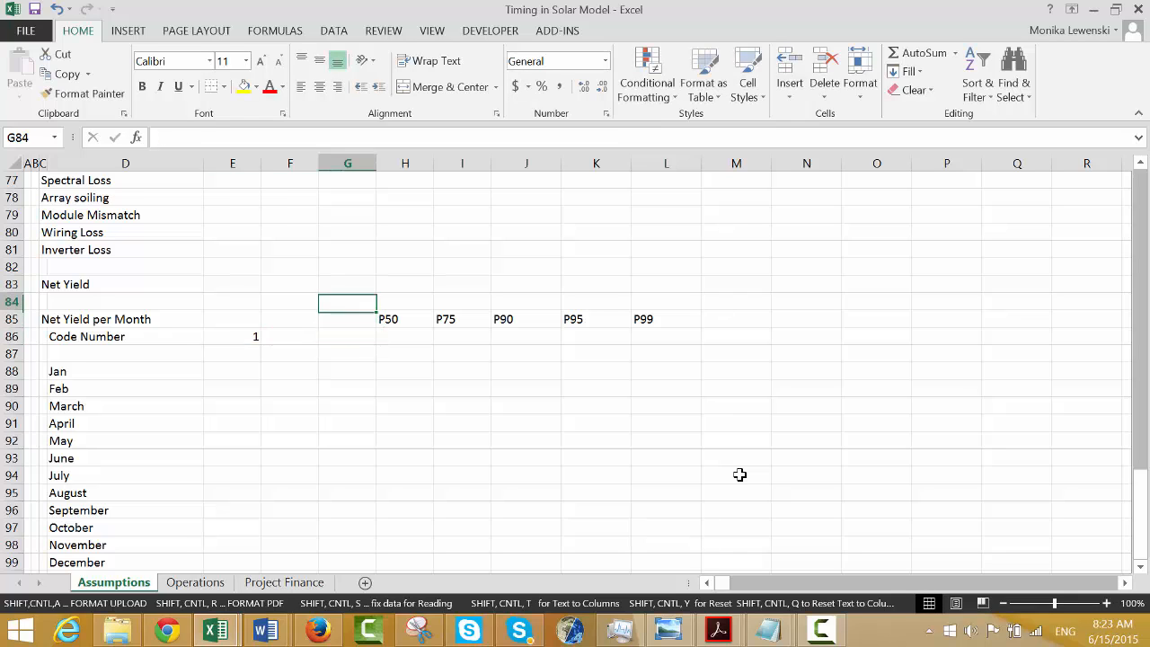
Move the P50 to P99 headings from H85:L85 one column over to I85:M85.
key("Down")
key("Right")
key("shift+Right")
key("shift+Right")
key("shift+Right")
key("shift+Right")
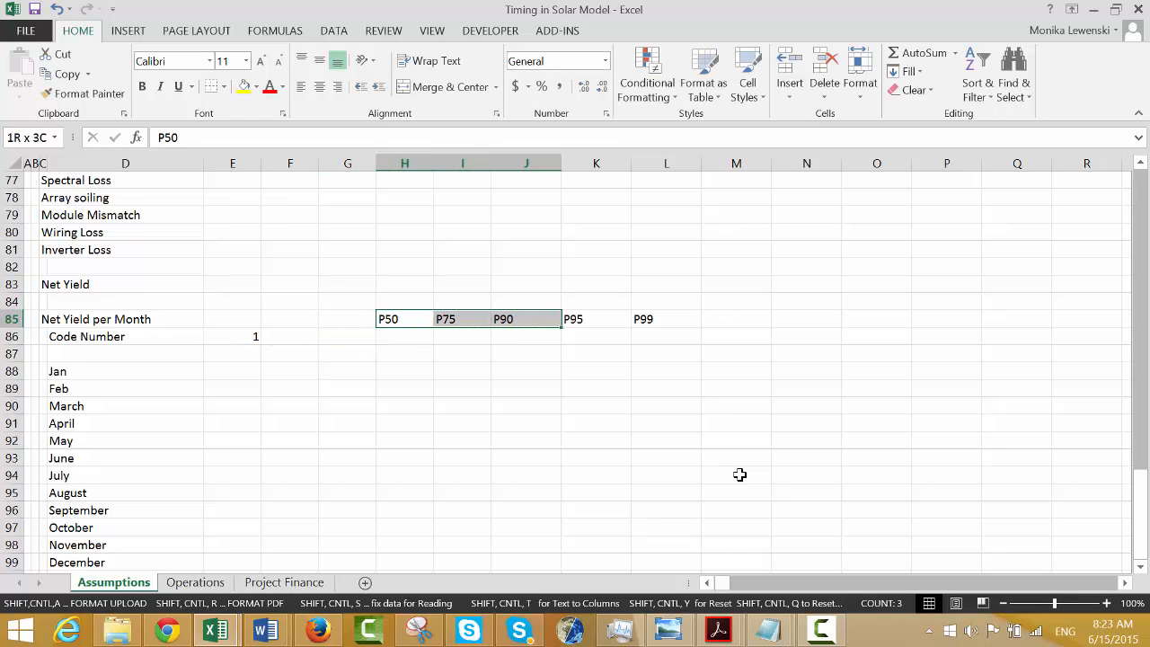
key("ctrl+x")
key("Right")
key("ctrl+v")
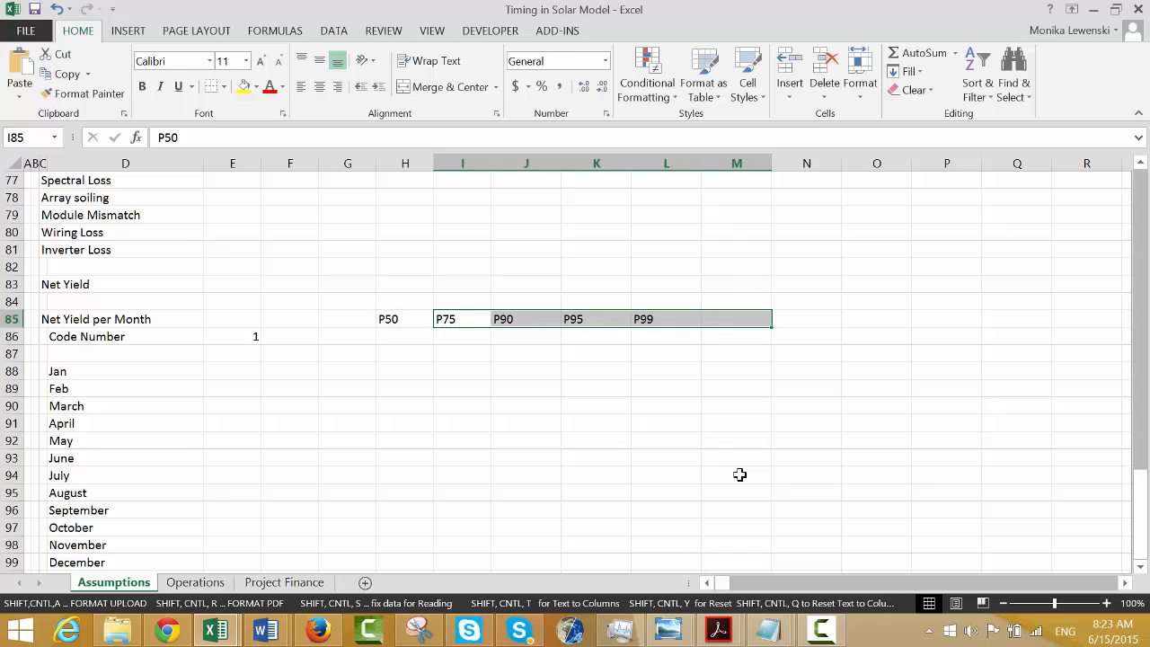
Review the Assumptions sheet from the monthly net yield table up through the losses to the monthly resource data and back to Uncertainty.
key("Left")
key("Left")
key("Left")
key("Left")
key("Left")
key("Left")
key("Left")
key("Down")
key("Down")
key("Down")
key("Down")
key("Down")
key("Down")
key("Down")
key("Down")
key("Down")
key("Down")
key("Down")
key("Down")
key("Down")
key("Down")
key("Down")
key("Down")
key("Down")
key("Down")
key("Down")
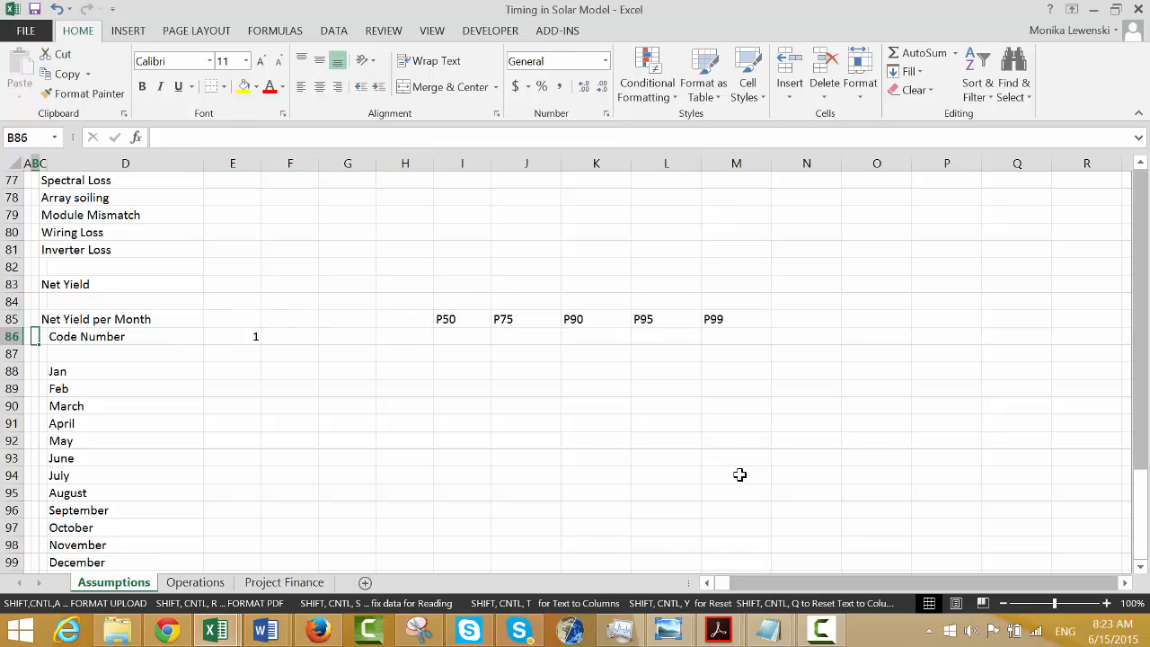
key("Up")
key("Up")
key("Up")
key("Up")
key("Up")
key("Up")
key("Up")
key("Up")
key("Up")
key("Up")
key("Up")
key("Up")
key("Up")
key("Up")
key("Up")
key("Up")
key("Up")
key("Up")
key("Up")
key("Up")
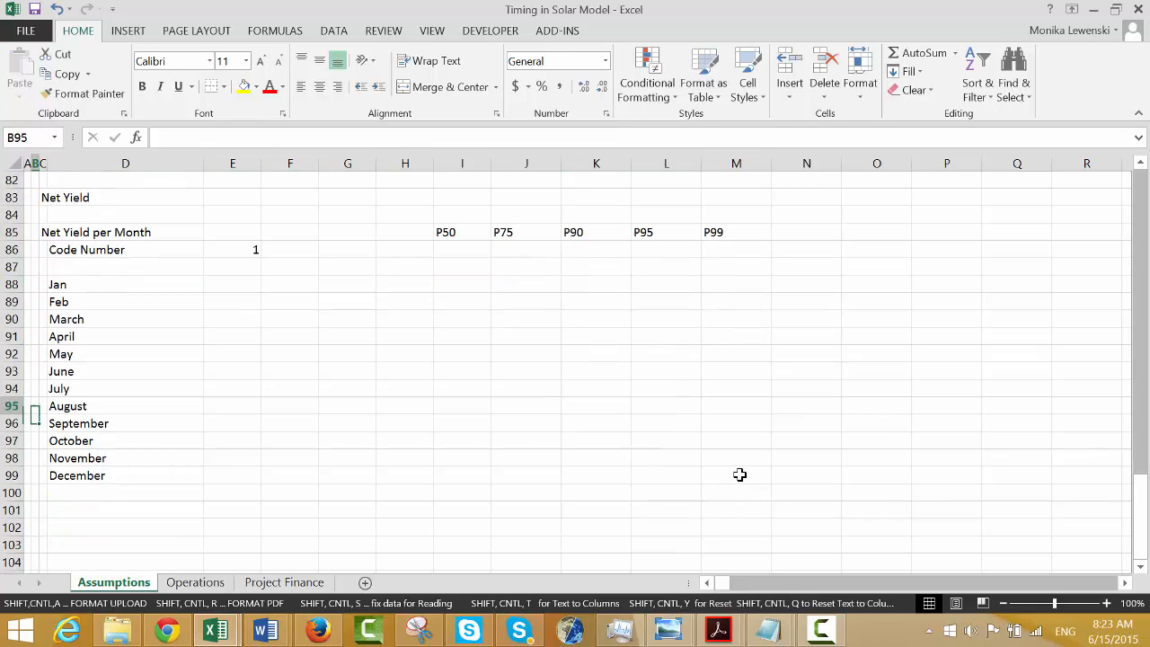
key("Up")
key("Up")
key("Up")
key("Up")
key("Up")
key("Up")
key("Up")
key("Up")
key("Up")
key("Up")
key("Up")
key("Up")
key("Up")
key("Up")
key("Up")
key("Up")
key("Up")
key("Up")
key("Up")
key("Up")
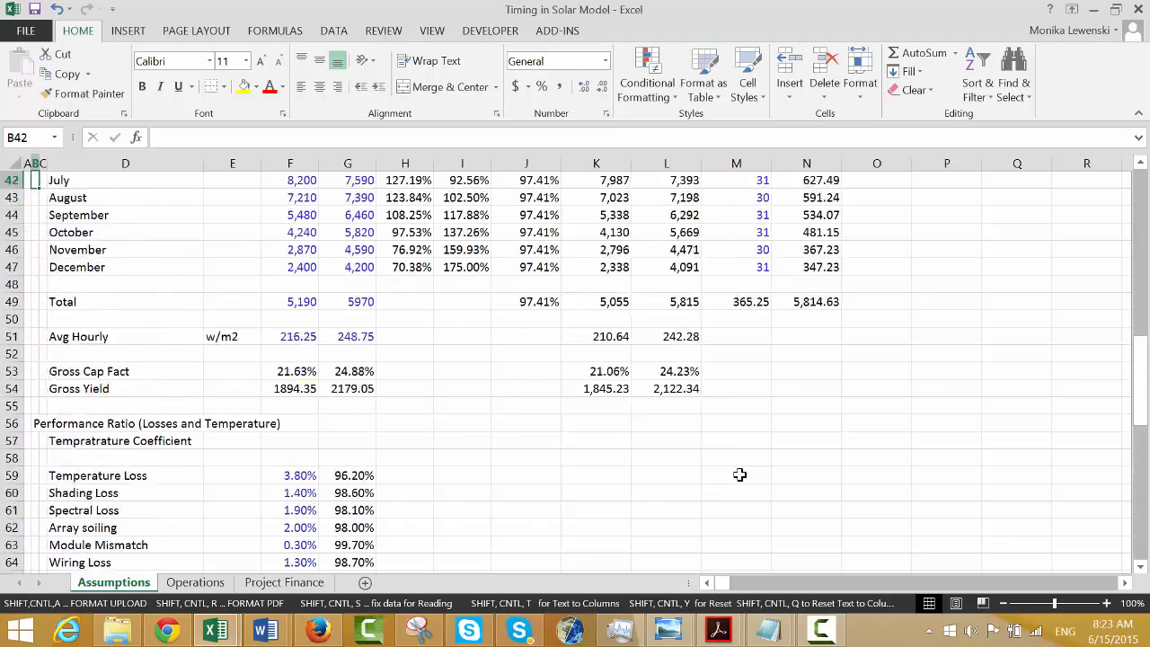
key("Down")
key("Down")
key("Down")
key("Down")
key("Down")
key("Down")
key("Down")
key("Down")
key("Down")
key("Down")
key("Down")
key("Down")
key("Down")
key("Down")
key("Down")
key("Down")
key("Down")
key("Down")
key("Down")
key("Down")
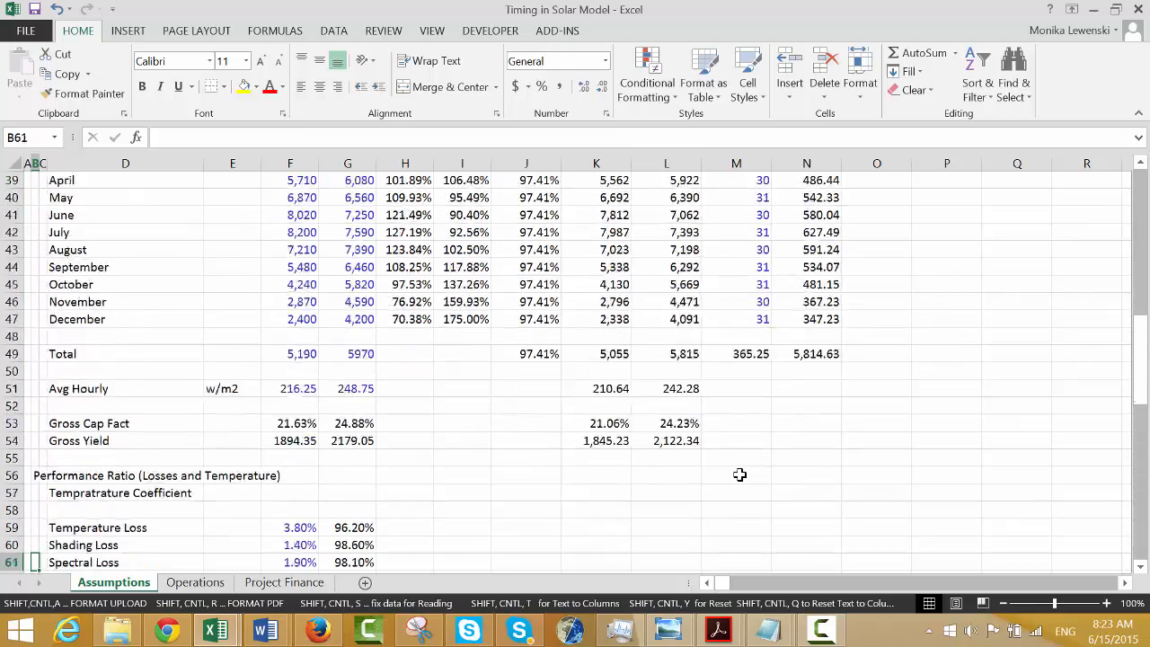
key("Up")
key("Up")
key("Up")
key("Up")
key("Up")
key("Up")
key("Up")
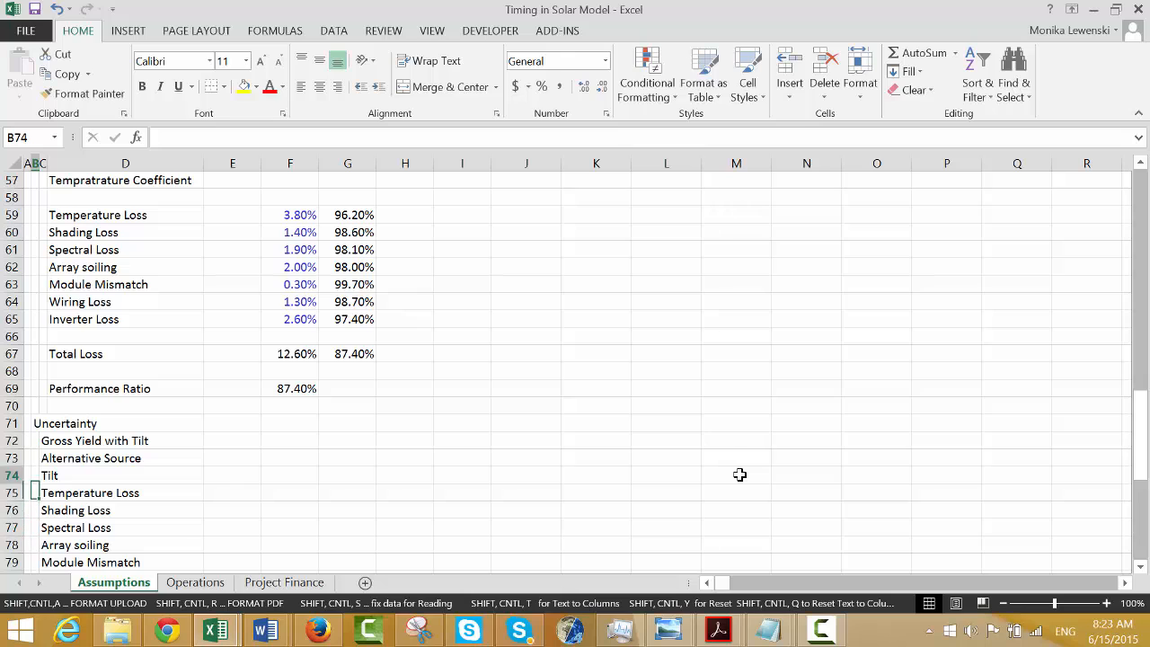
Enter the column heading "Base Pct" in G71 on the Uncertainty row.
key("Right")
key("Right")
key("Right")
key("Right")
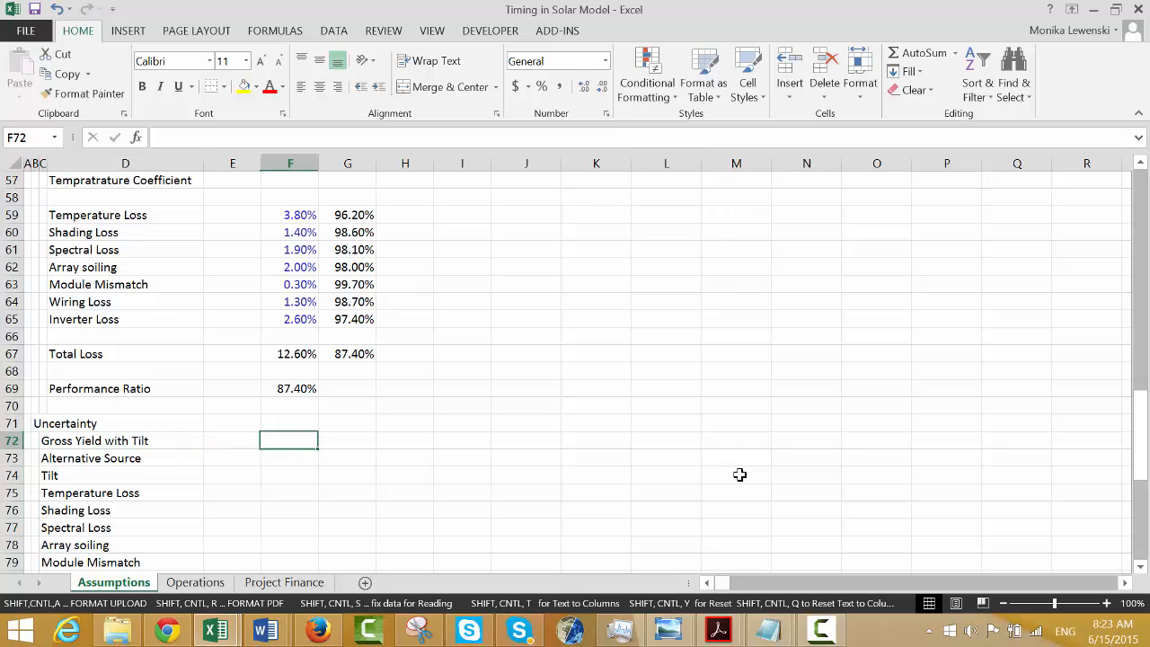
key("Up")
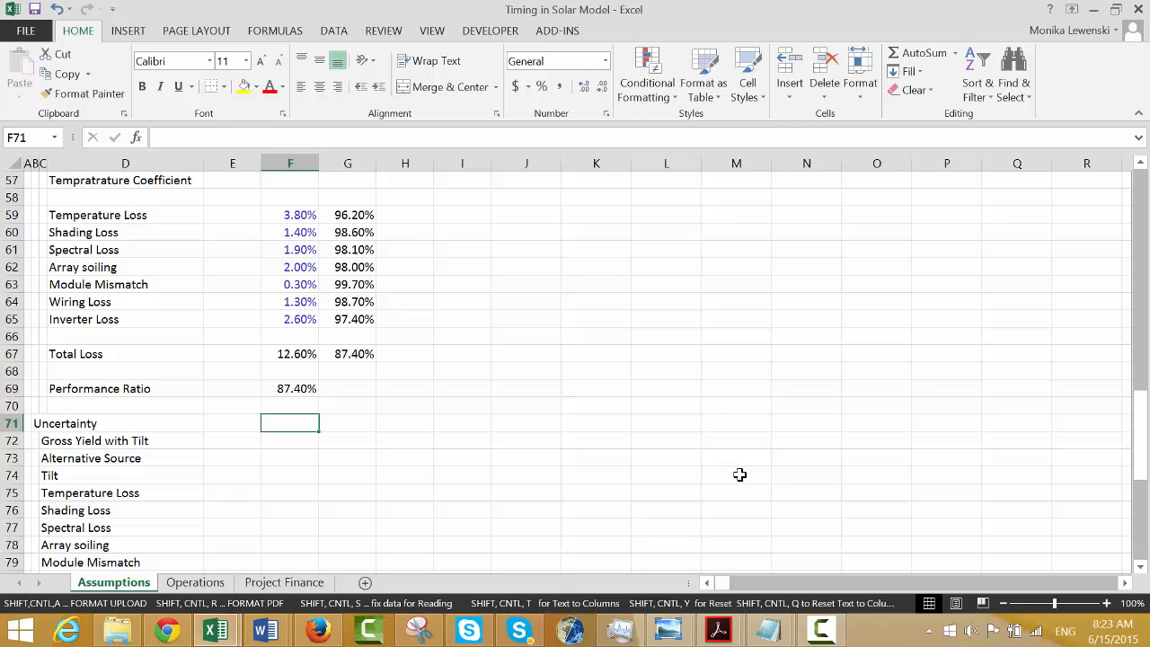
key("Right")
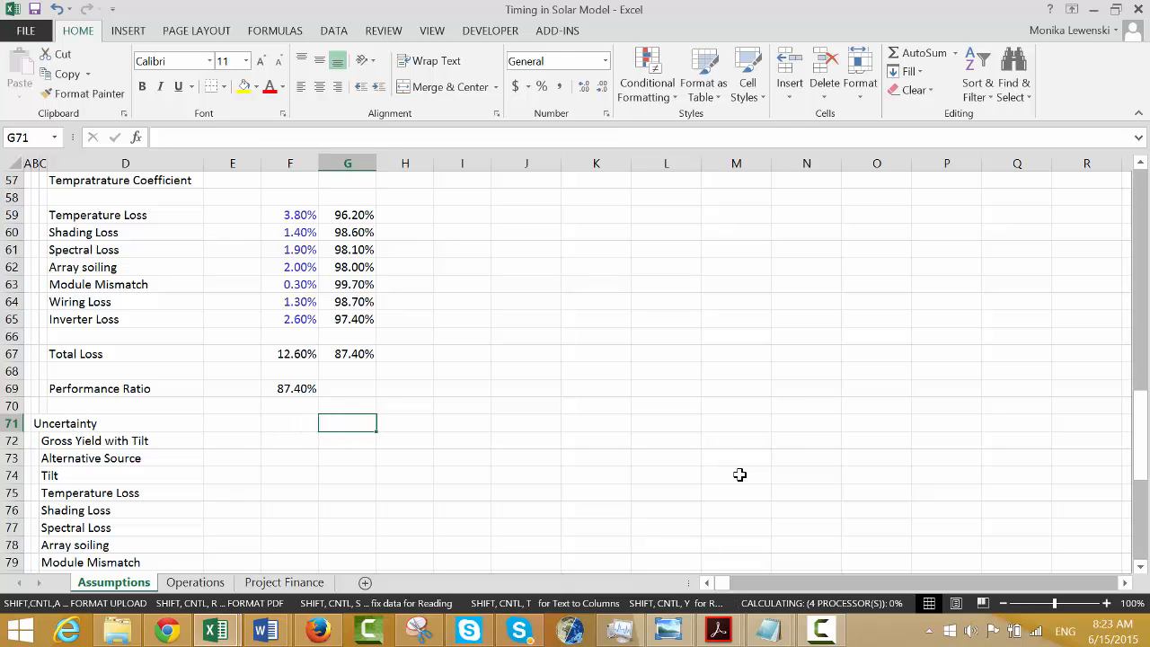
key("F2")
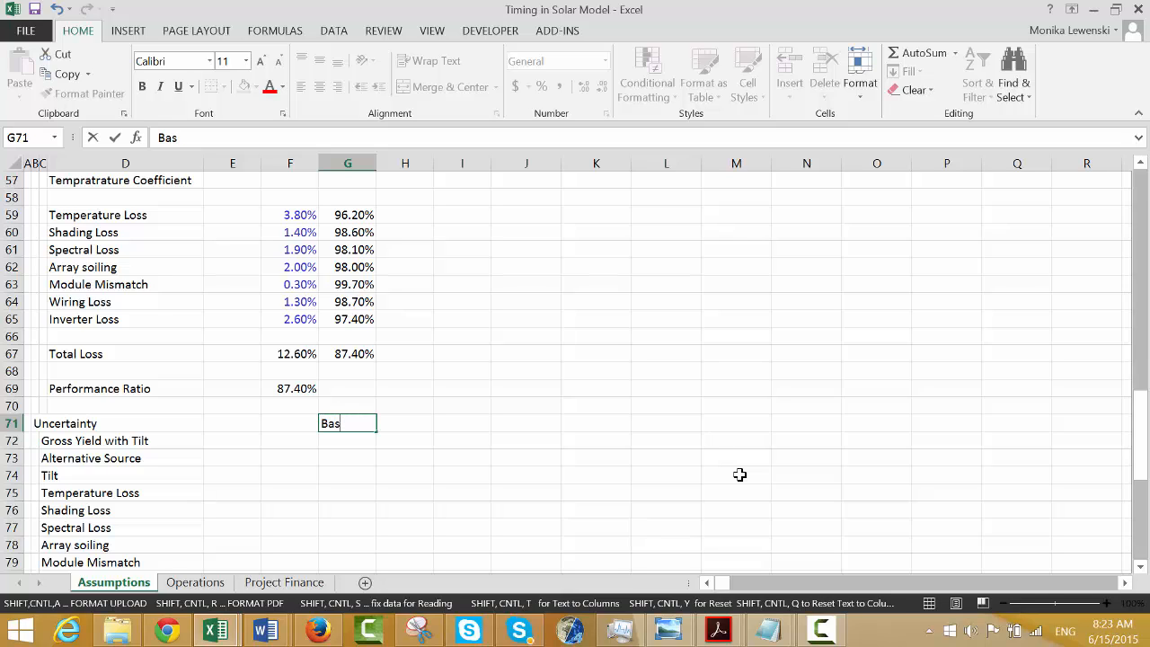
key("Escape")
type("Base Pct")
key("Return")
Enter the column heading "Energy" in H71, beside Base Pct.
key("Up")
key("Right")
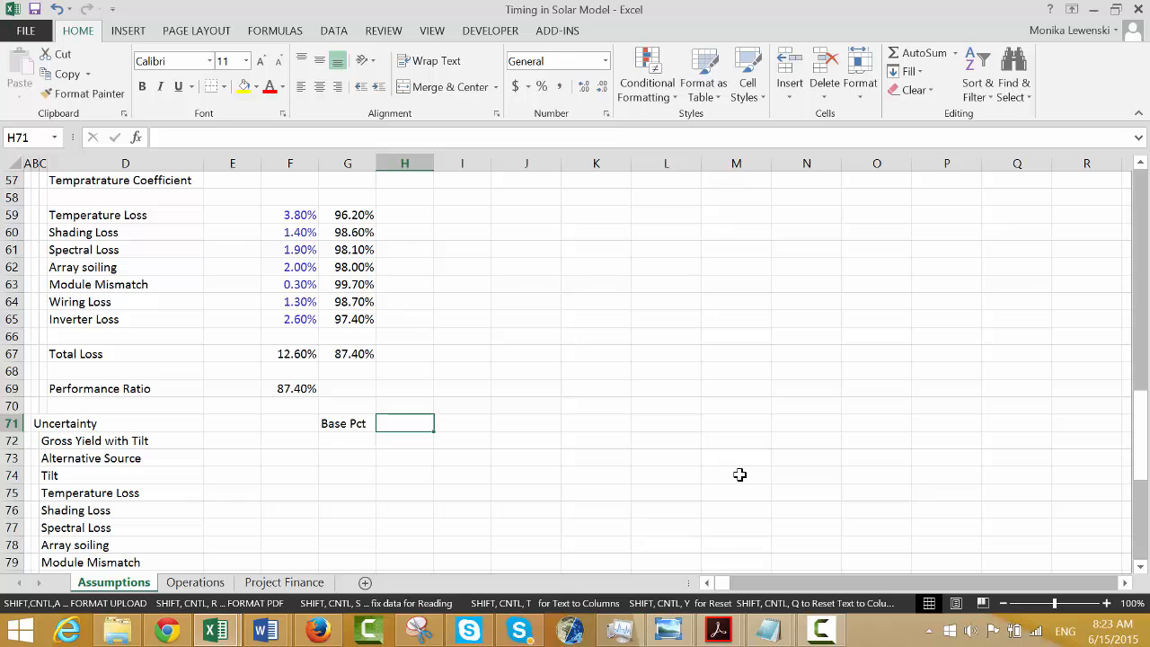
type("Energy")
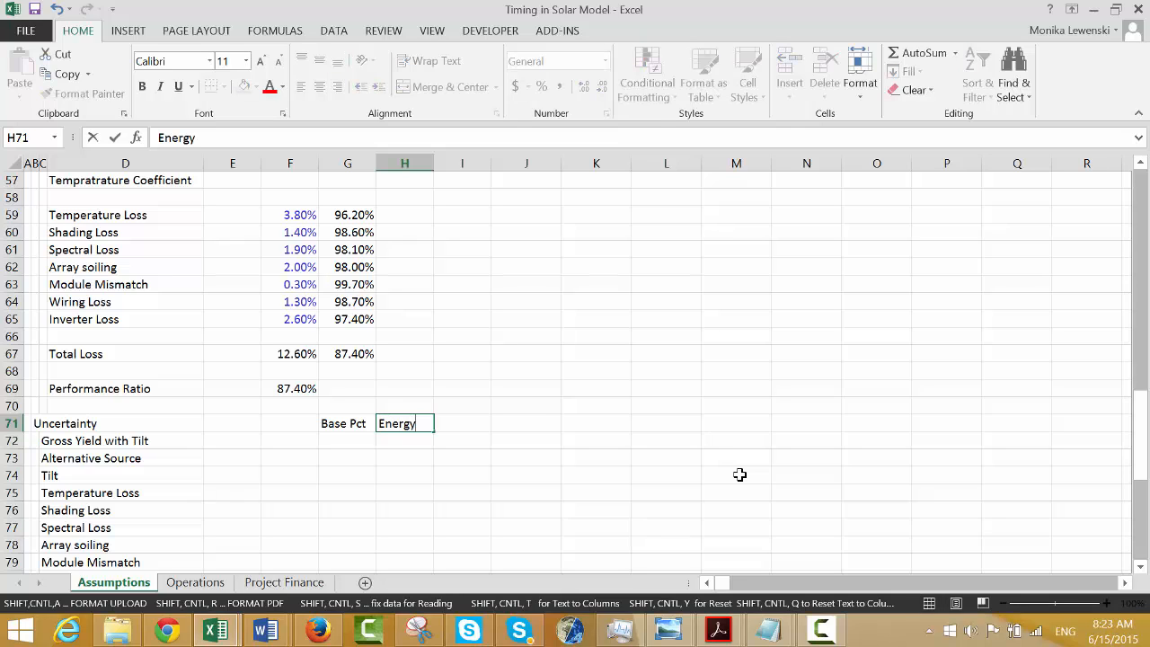
key("Return")
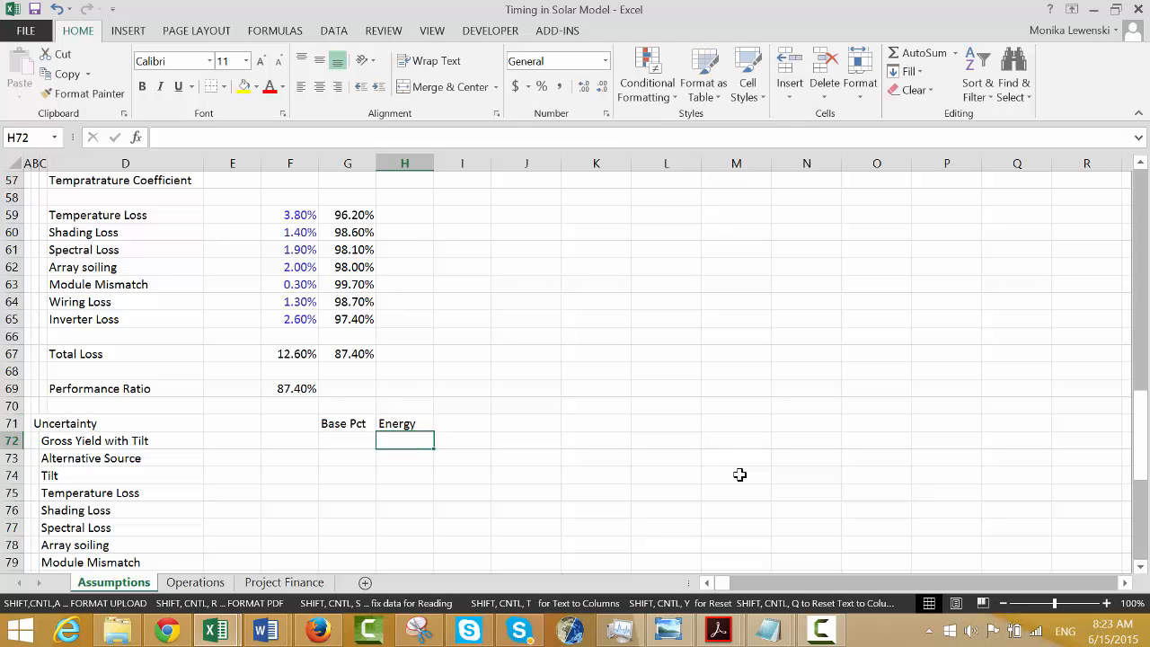
Enter the column heading "Std Dev %" in I71, beside Energy.
key("Left")
key("Up")
key("Right")
key("Right")
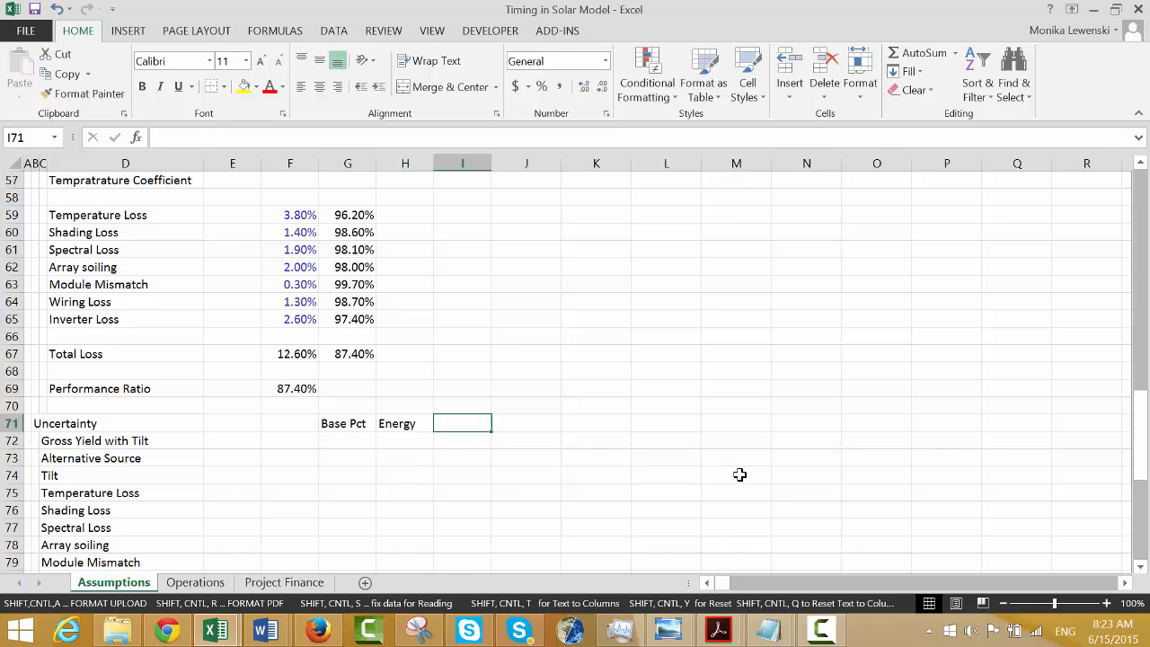
key("Left")
key("Left")
key("Right")
key("Right")
type("St")
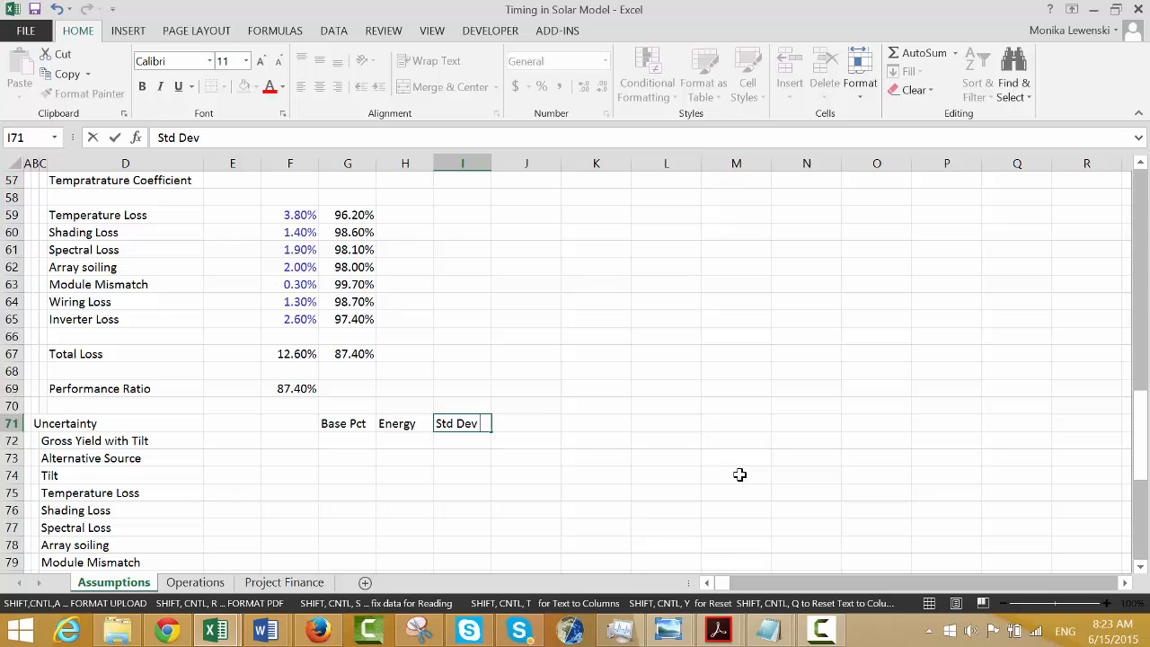
type("d Dev %")
key("Return")
key("Up")
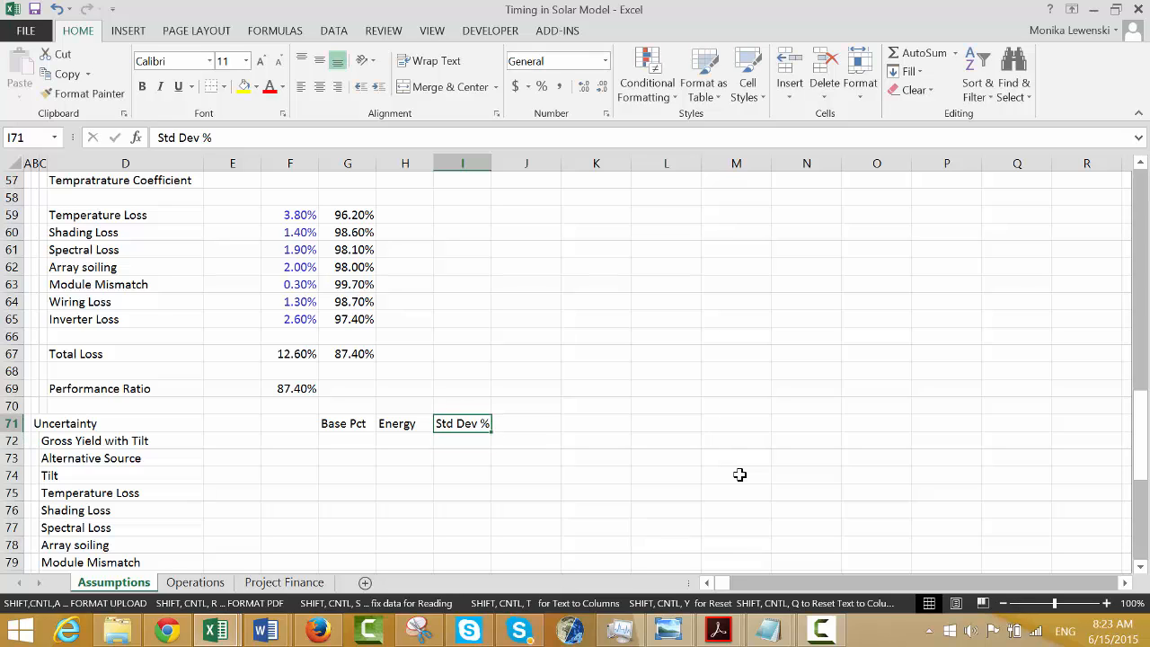
Center the Energy heading in H71 horizontally.
key("Right")
key("Left")
key("Left")
key("Left")
key("Right")
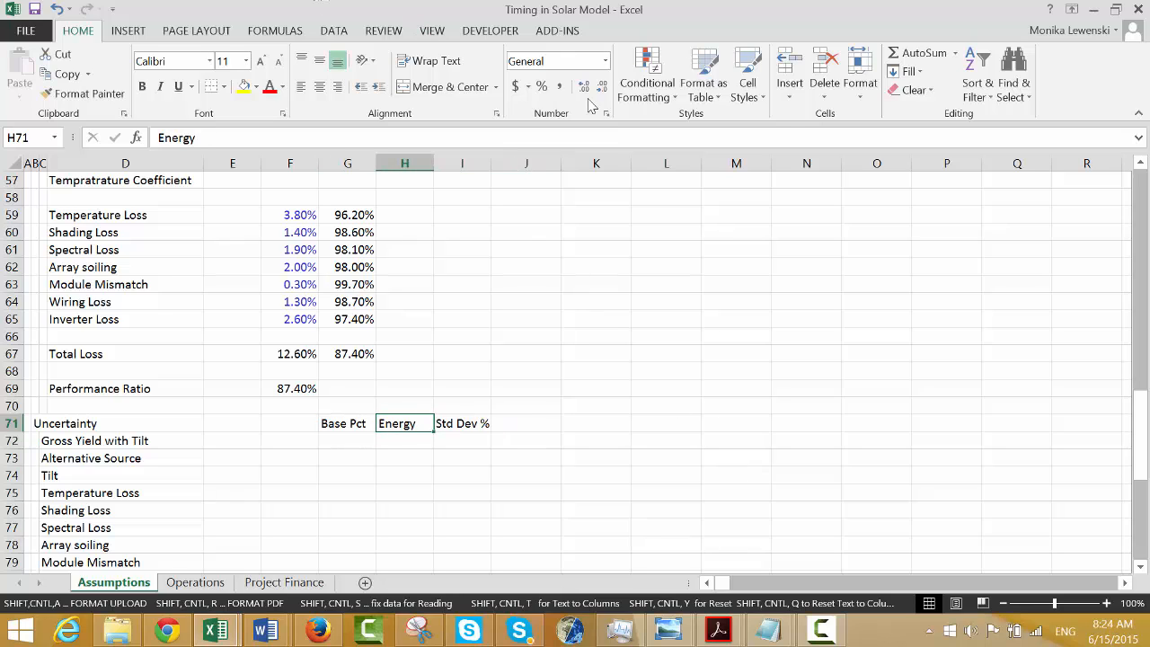
left_click(319, 87)
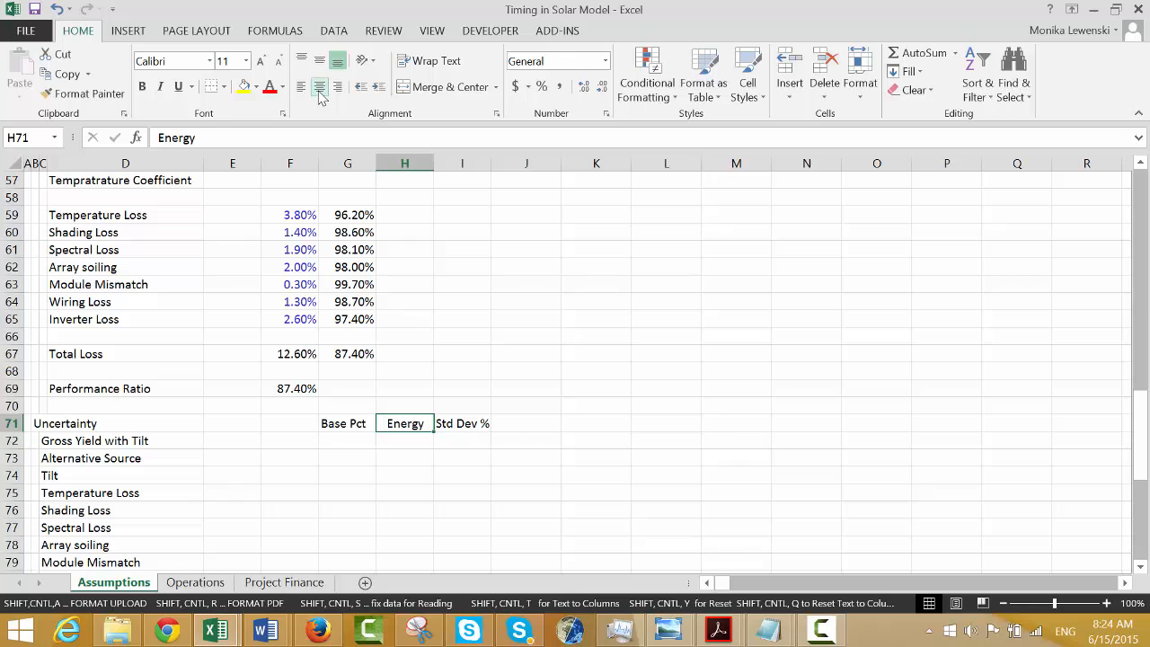
Enter the column heading "Std Dev" in J71, beside Std Dev %.
key("Right")
key("Left")
key("Left")
key("Left")
key("Right")
key("Right")
key("Right")
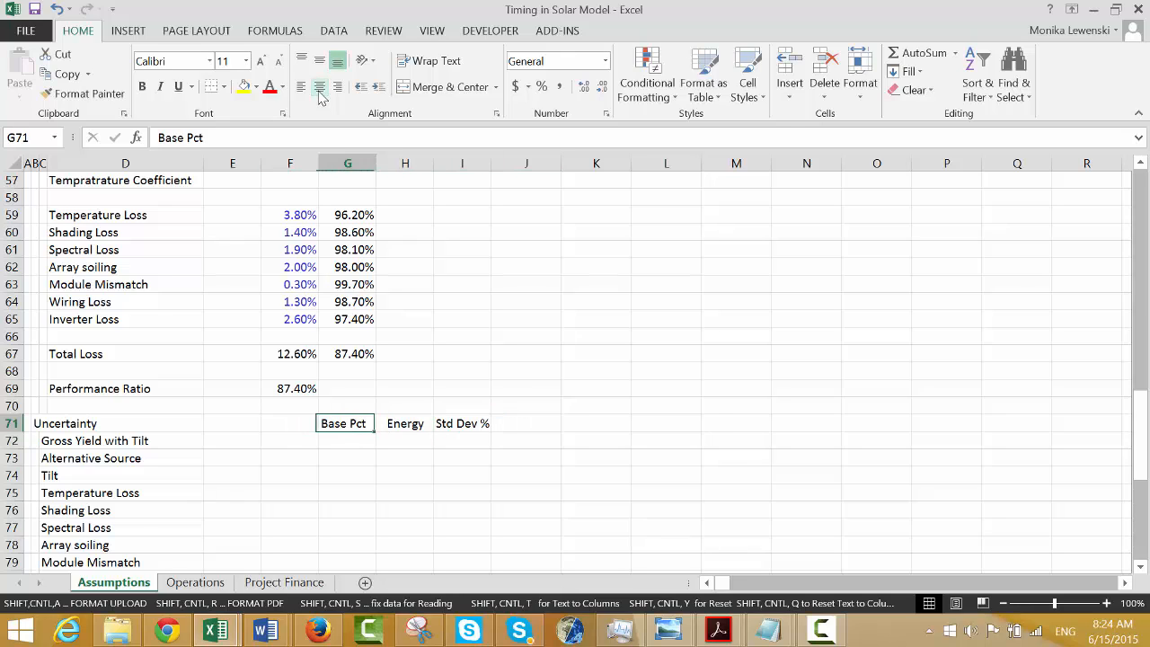
key("Right")
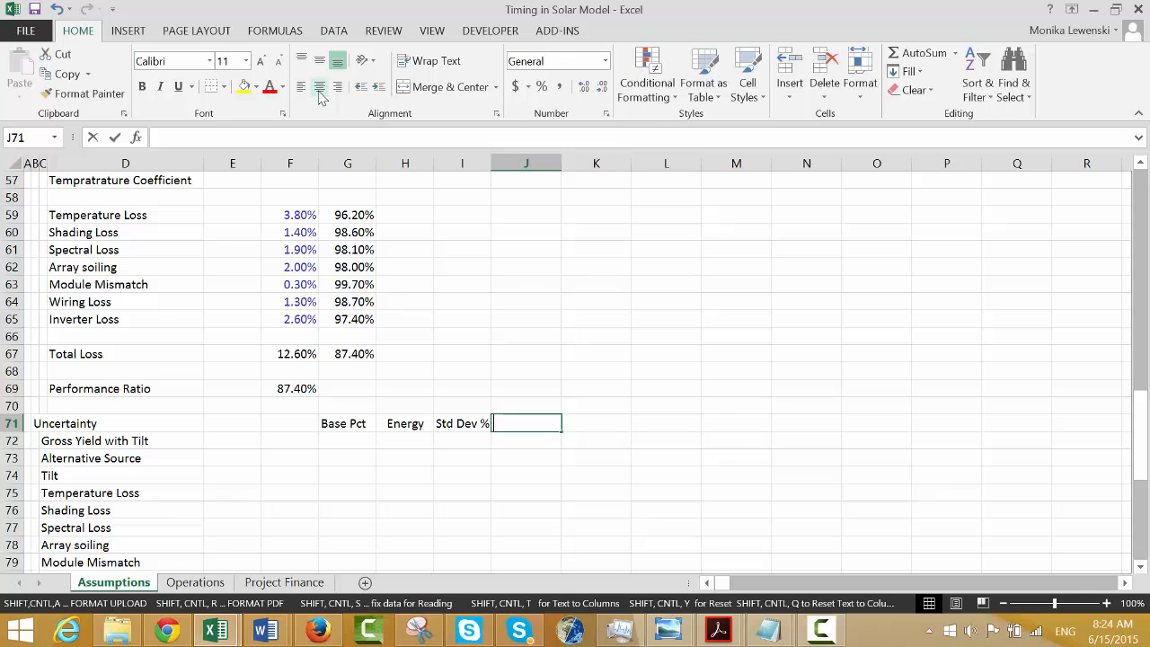
type("Std Dev")
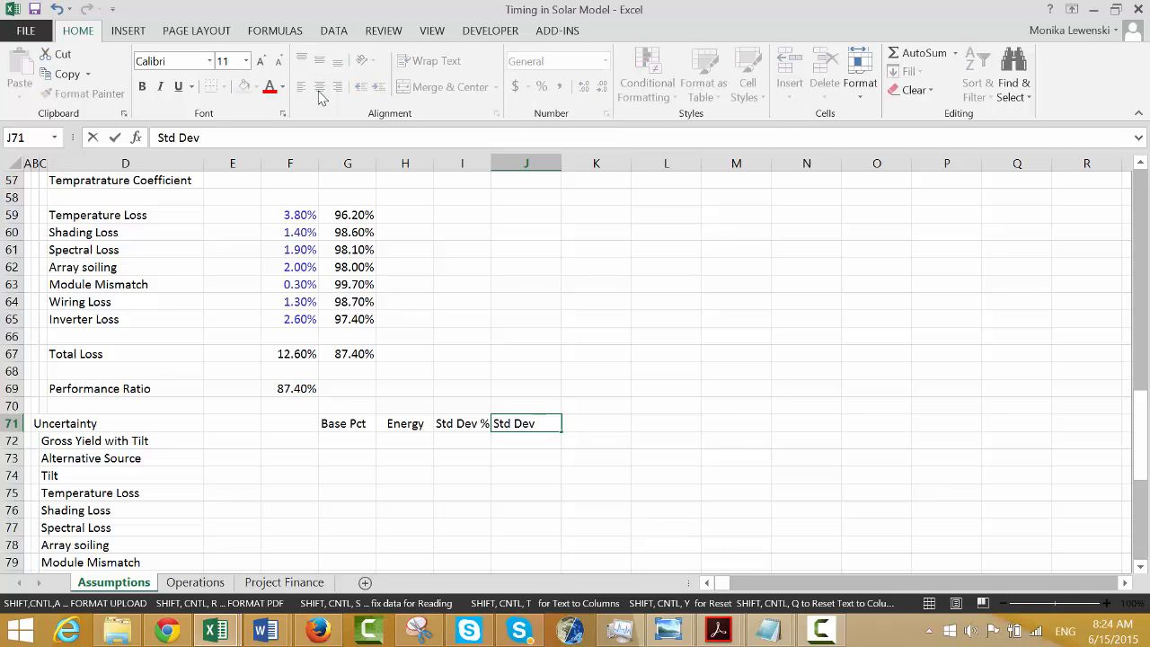
key("Right")
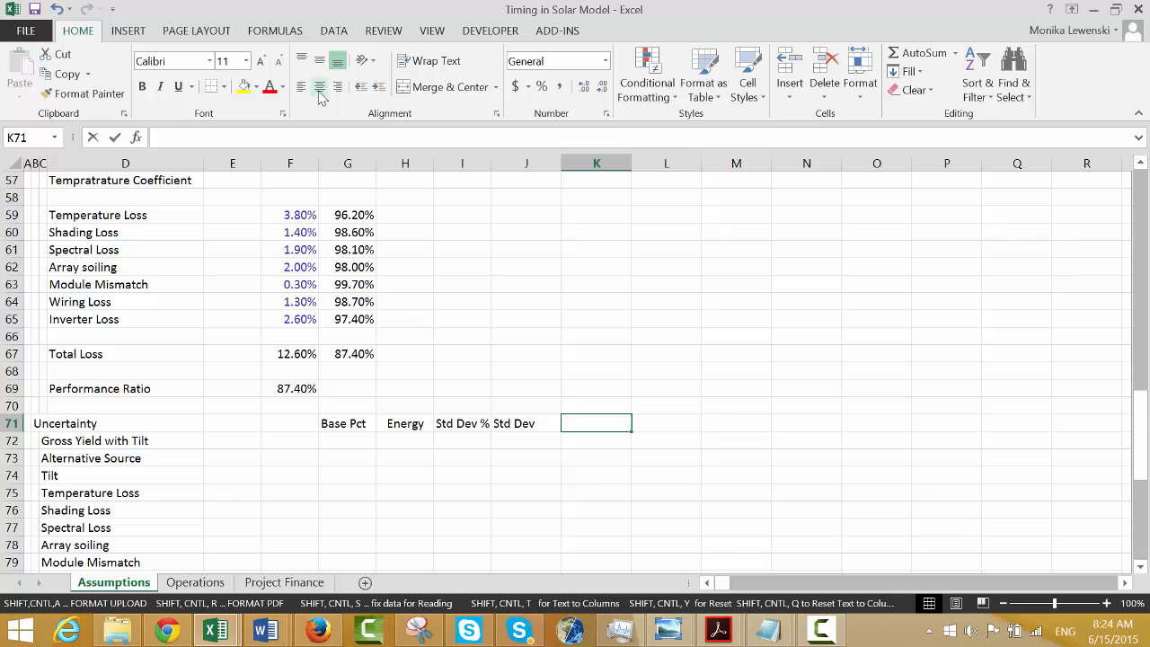
Enter the column heading "Squared" in K71 and select J83 on the Net Yield row.
type("Sq")
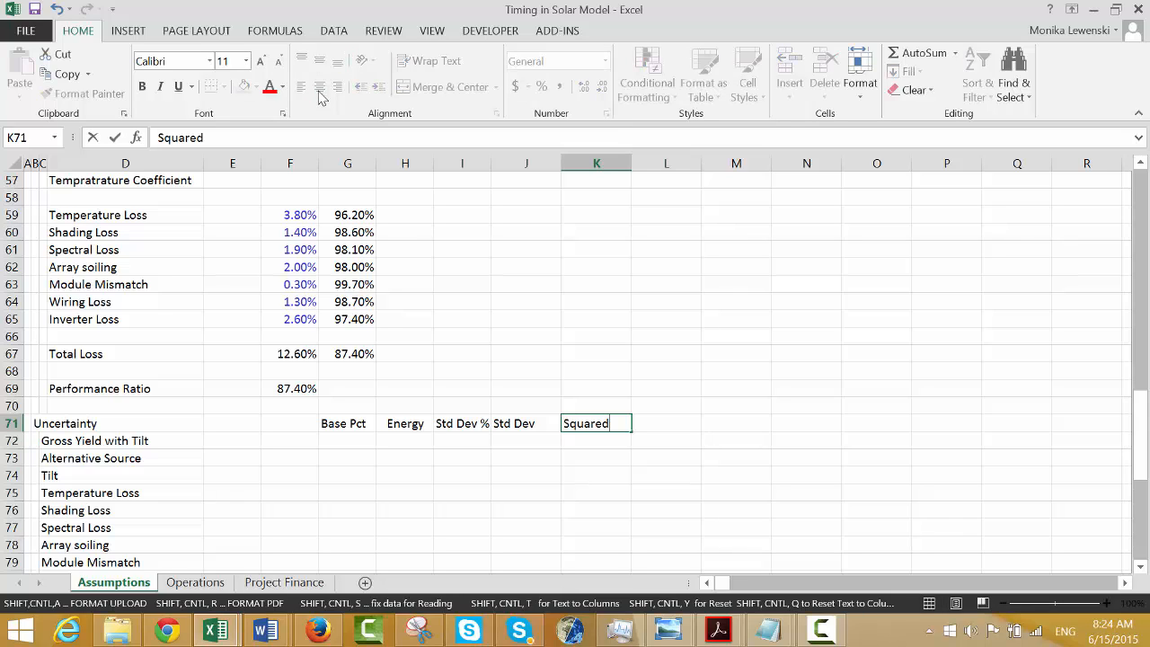
type("uared")
key("Down")
key("Down")
key("Down")
key("Down")
key("Down")
key("Down")
key("Down")
key("Down")
key("Down")
key("Down")
key("Down")
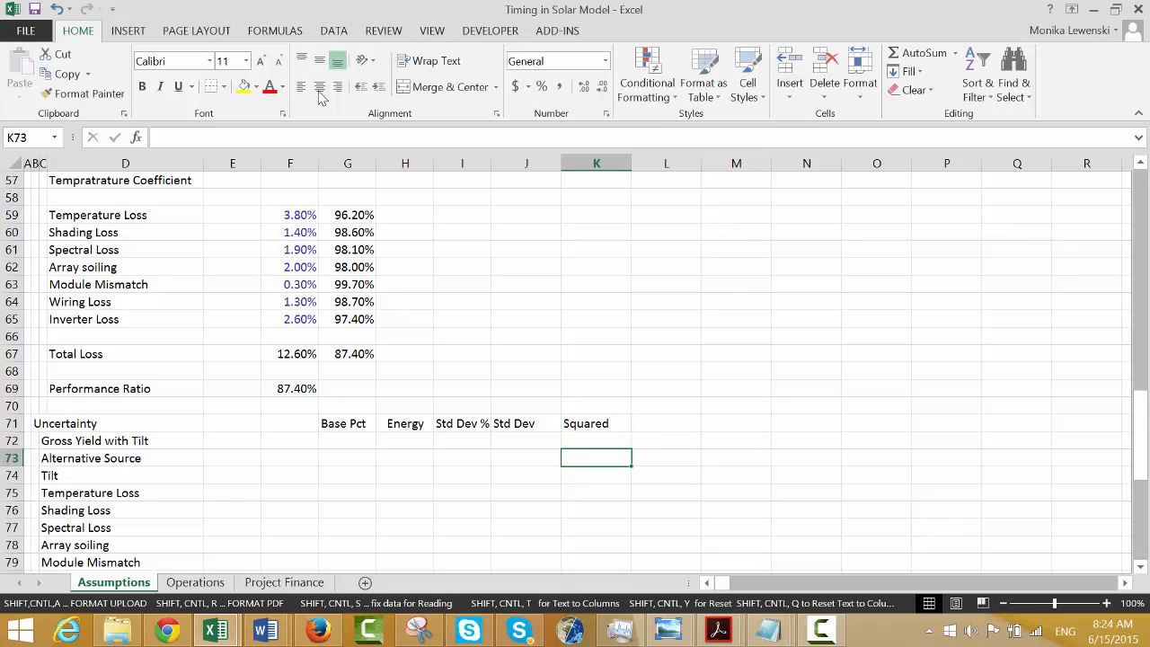
key("Down")
key("Left")
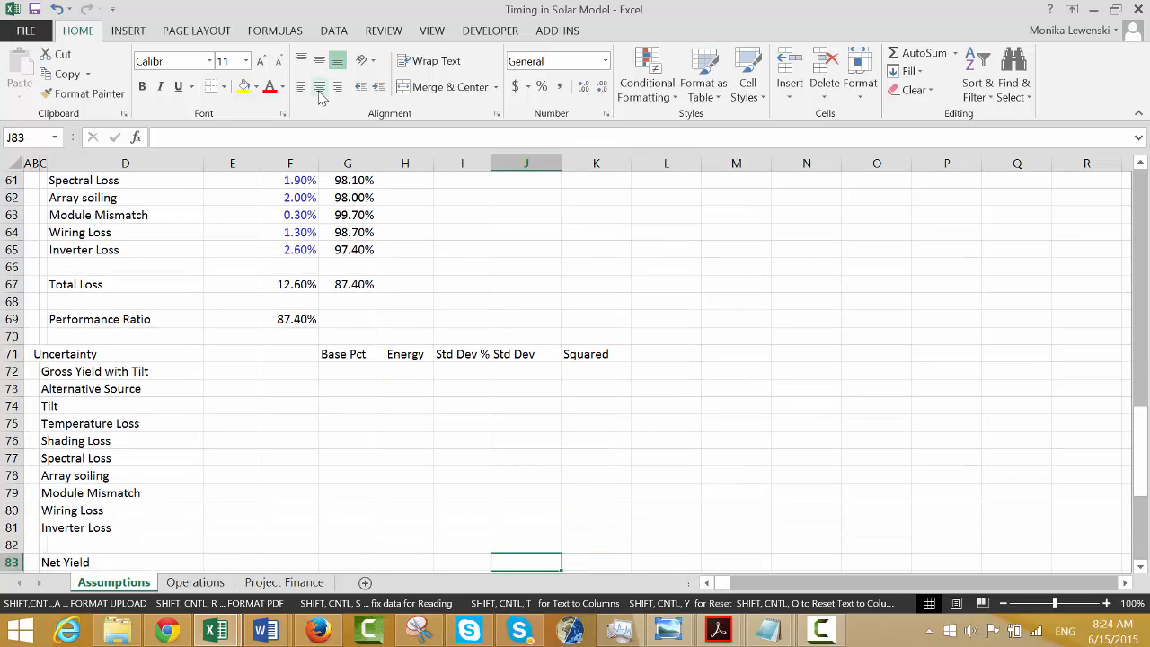
Insert two blank rows at row 84, between Net Yield and Net Yield per Month.
key("Right")
key("Up")
key("Left")
key("Down")
key("Down")
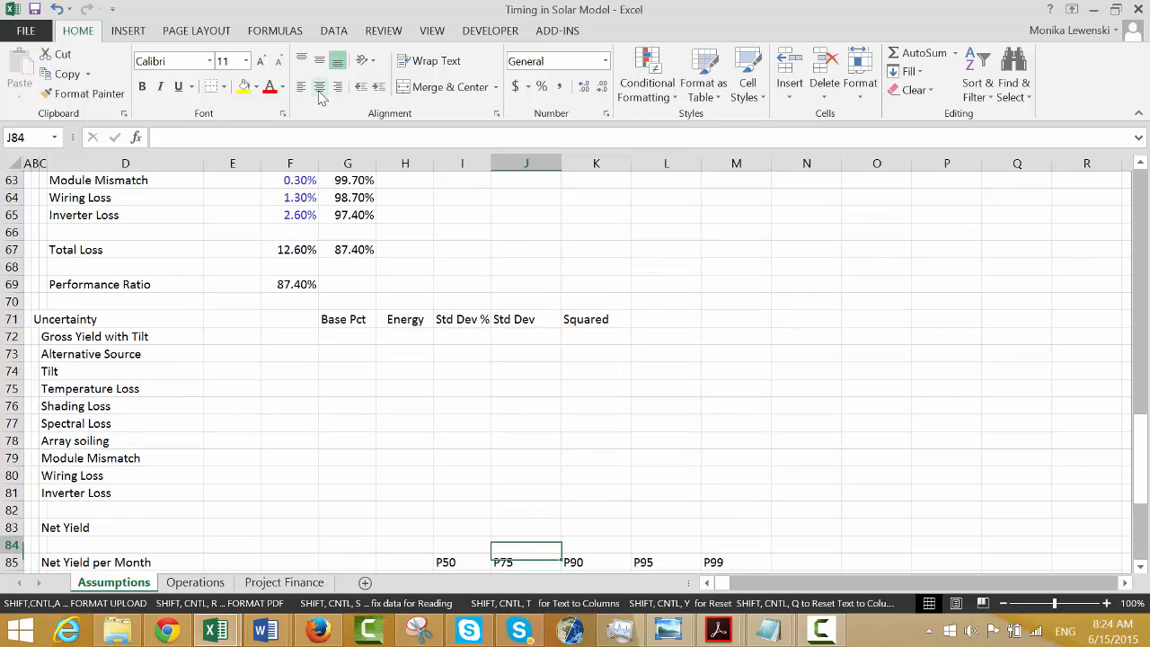
key("Up")
key("Down")
key("shift+space")
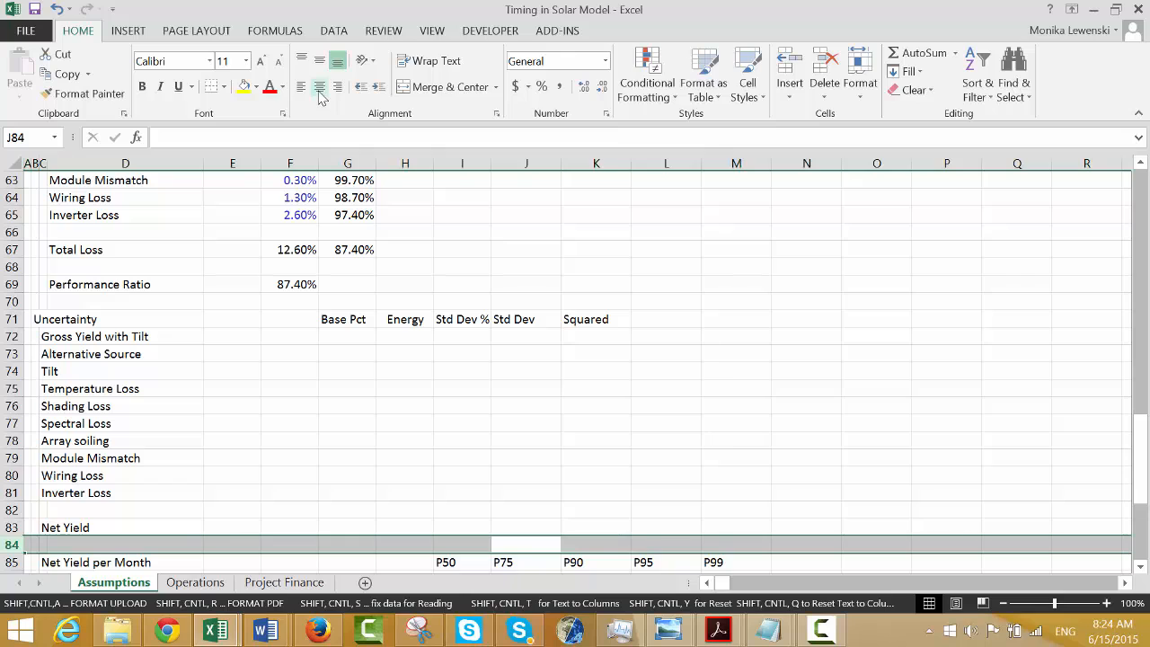
key("ctrl+shift+plus")
Enter the row label "Root Square Error" in C84, directly below Net Yield.
key("Left")
key("Left")
key("Left")
key("Left")
key("Left")
key("Left")
key("Left")
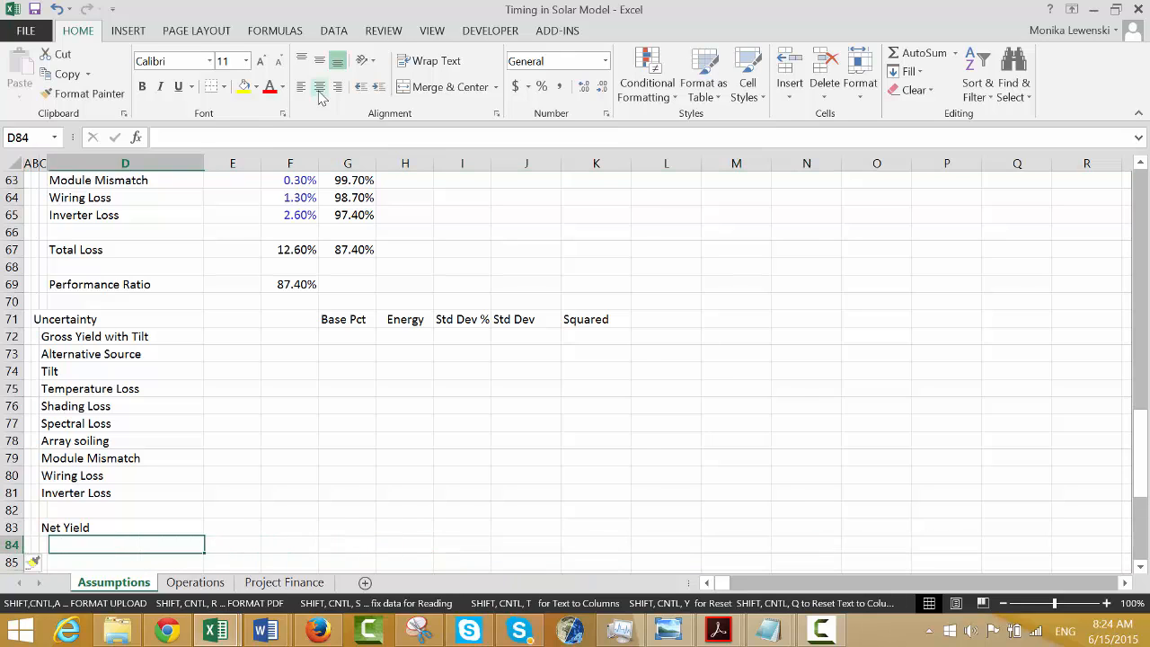
type("Root Square Error")
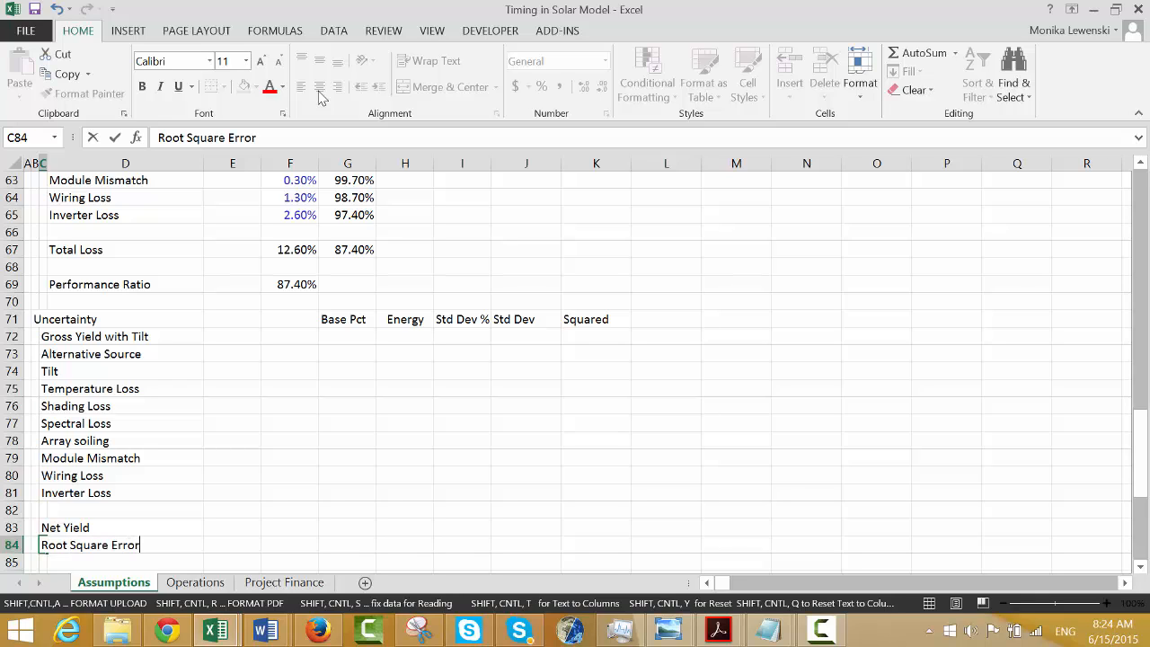
key("Return")
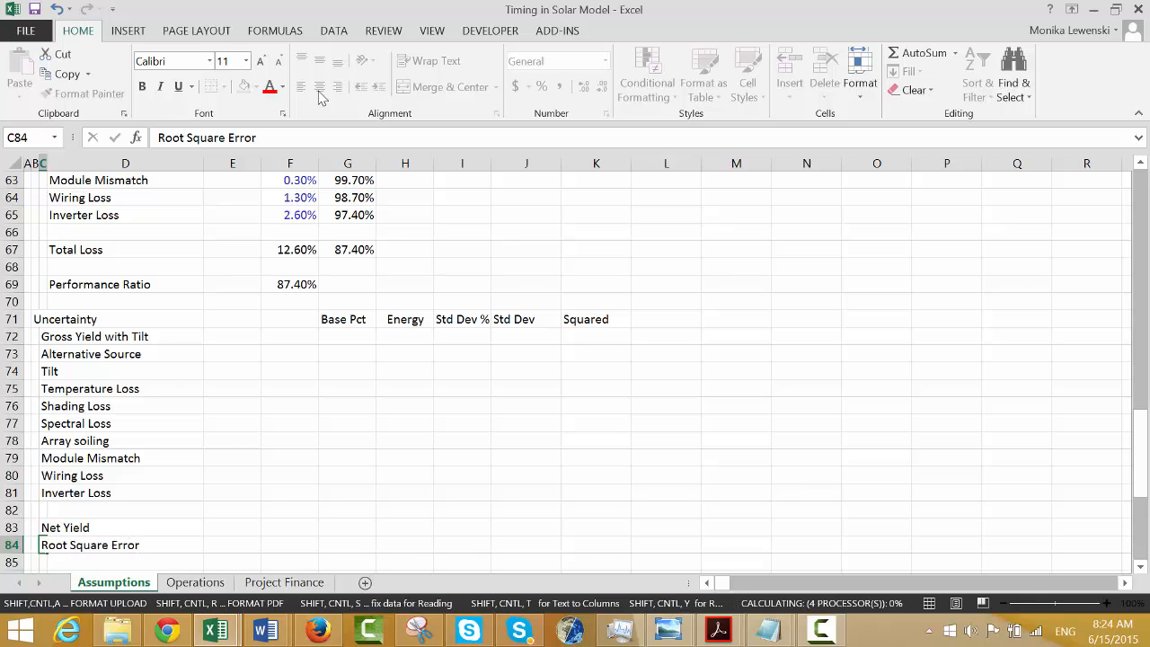
Look over the Uncertainty table's rows and Squared column, and the Net Yield per Month section below it.
key("Right")
key("Right")
key("Up")
key("Up")
key("Up")
key("Up")
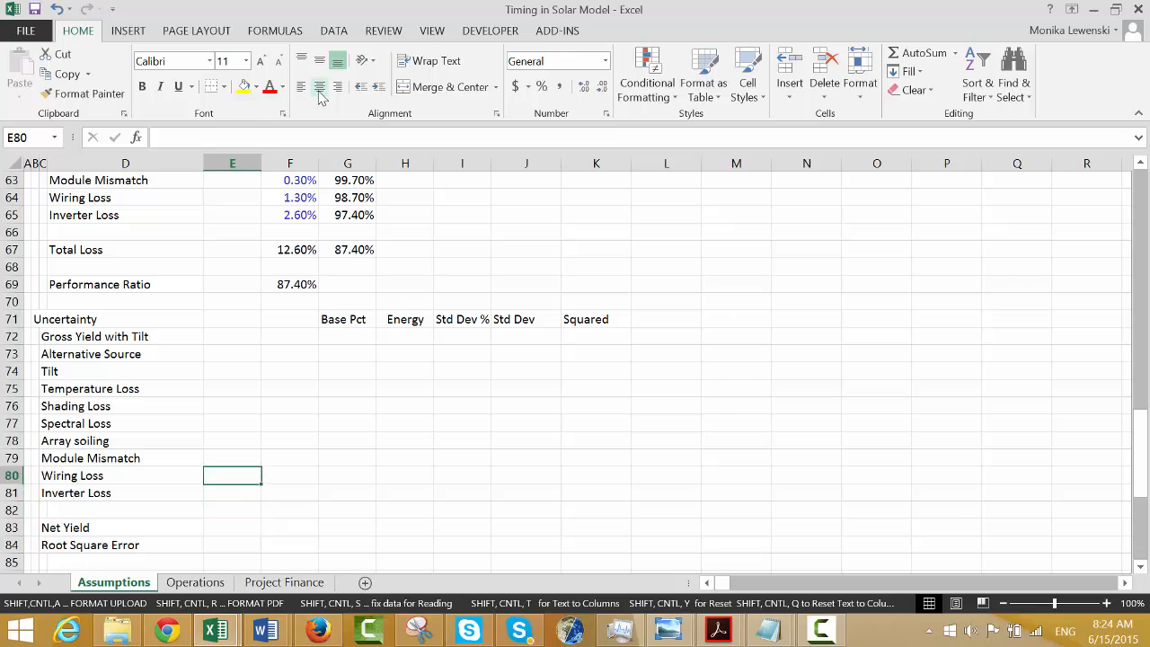
key("Left")
key("Down")
key("Down")
key("Up")
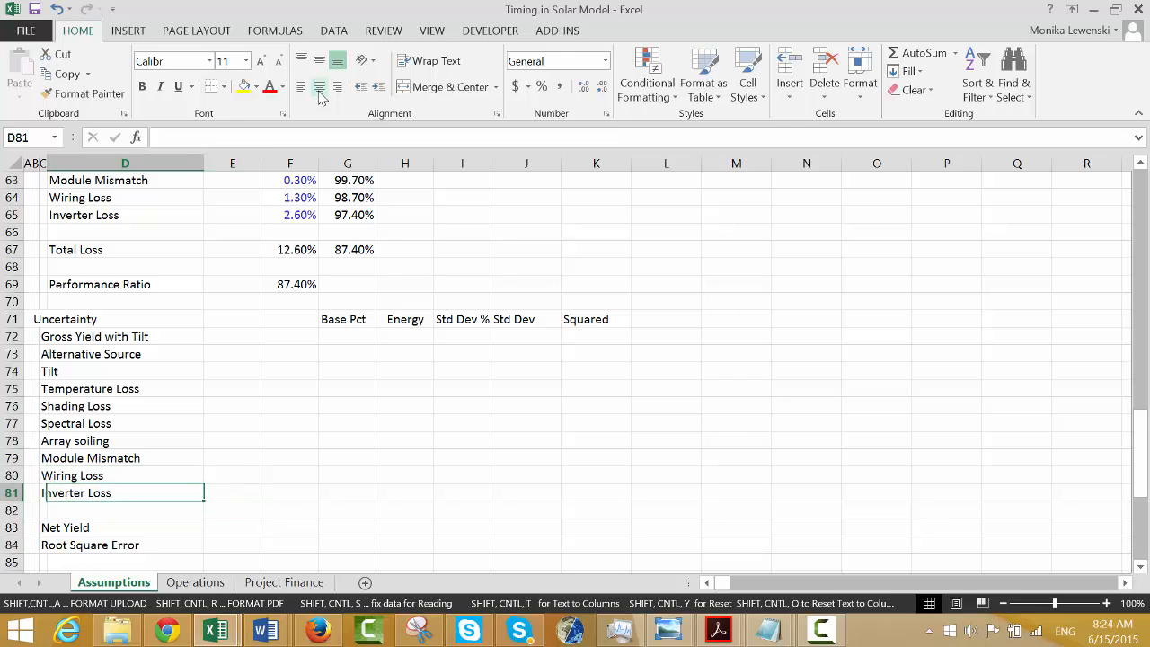
key("Right")
key("Right")
key("Right")
key("Right")
key("Right")
key("Right")
key("Right")
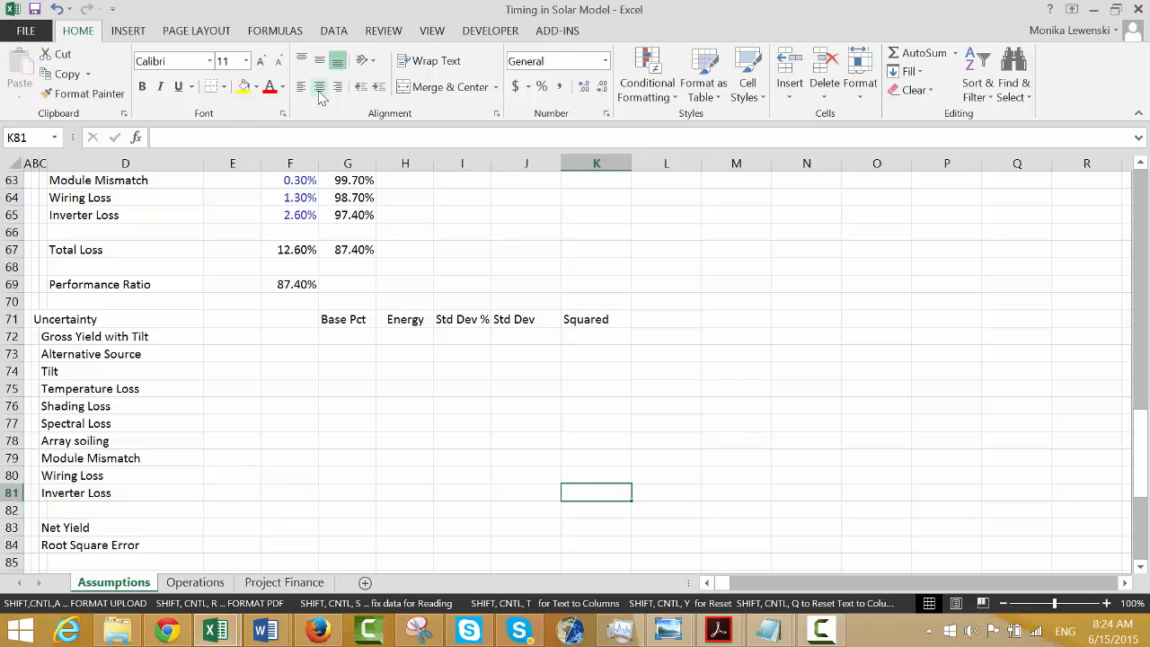
key("Down")
key("Down")
key("Down")
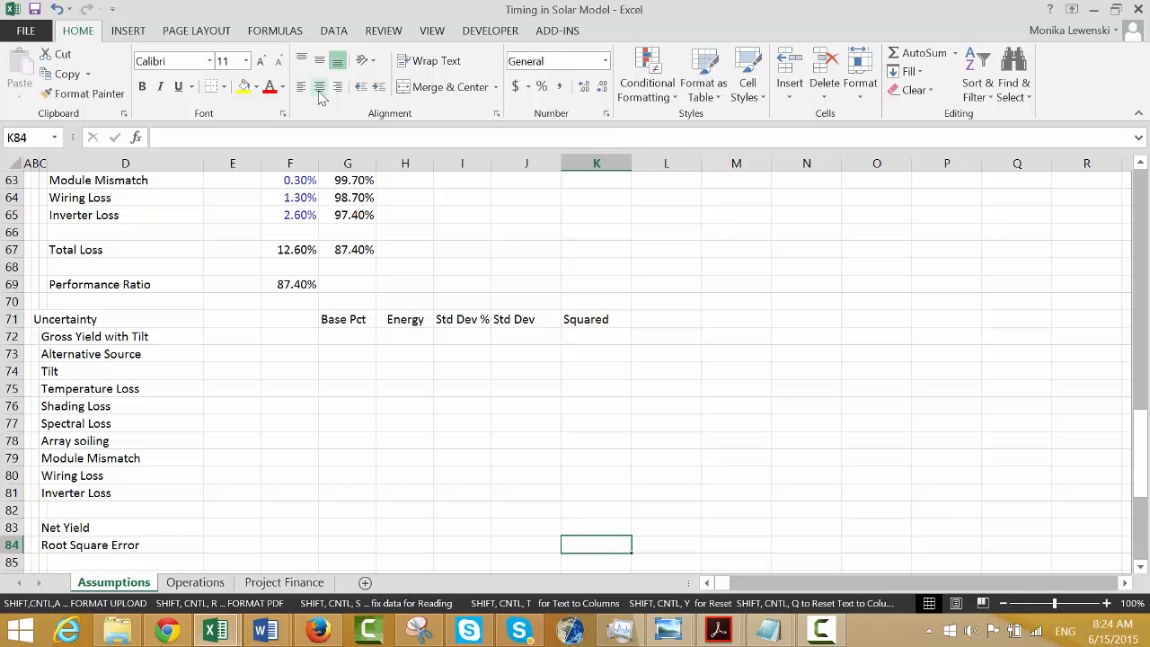
key("Down")
key("Down")
key("Down")
key("Down")
key("Down")
key("Down")
key("Down")
key("Down")
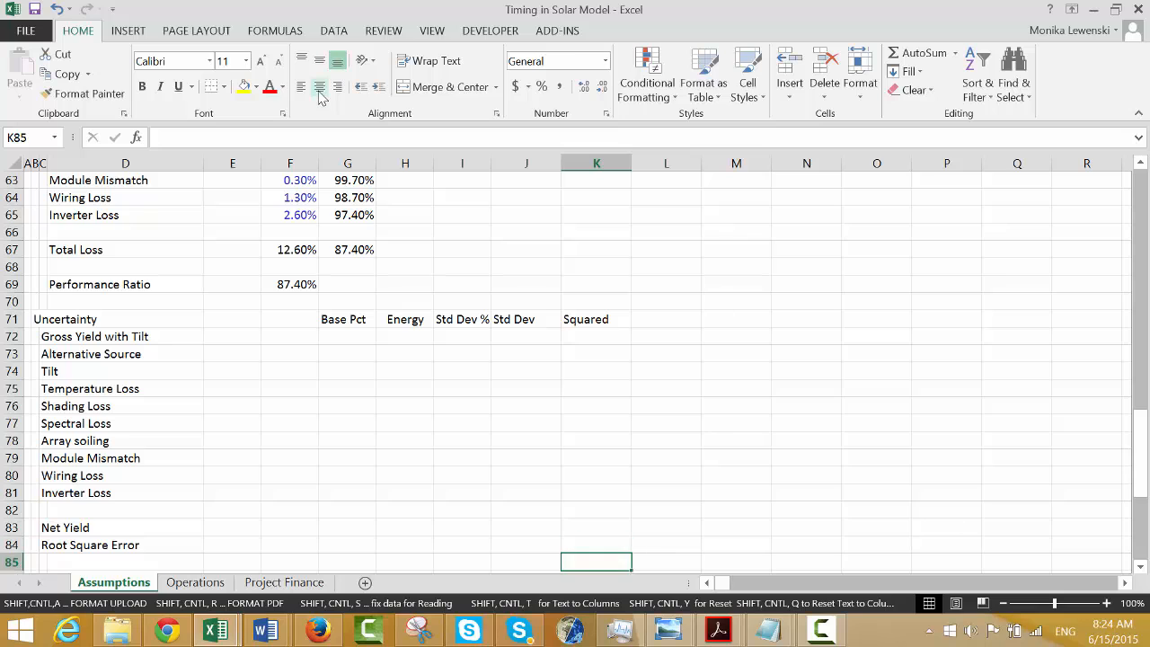
key("Up")
key("Up")
key("Up")
key("Up")
key("Up")
key("Up")
key("Up")
key("Up")
key("Up")
key("Up")
key("Up")
key("Up")
key("Up")
key("Up")
key("Up")
key("Up")
key("Up")
key("Up")
key("Up")
key("Up")
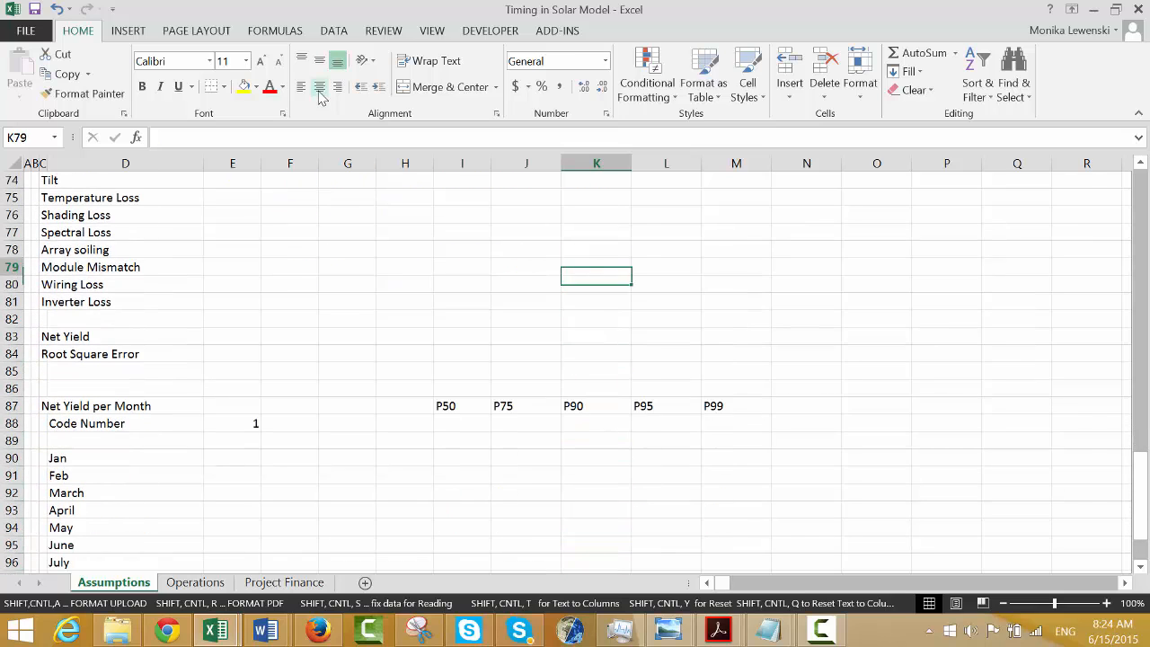
key("Down")
key("Down")
key("Down")
key("Down")
key("Down")
key("Down")
key("Down")
key("Down")
key("Down")
key("Down")
key("Down")
key("Down")
key("Down")
key("Down")
key("Down")
key("Down")
key("Down")
key("Down")
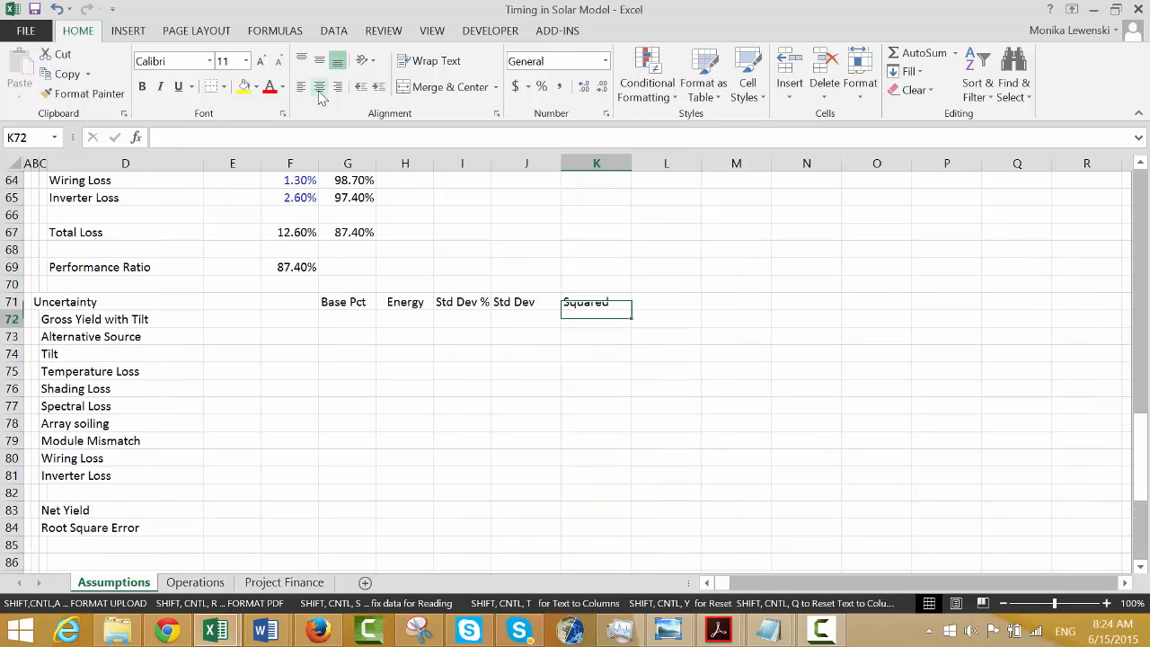
Apply a thick box border to H83, the Energy cell on the Net Yield row.
key("Left")
key("Left")
key("Left")
key("Left")
key("Left")
key("Left")
key("Left")
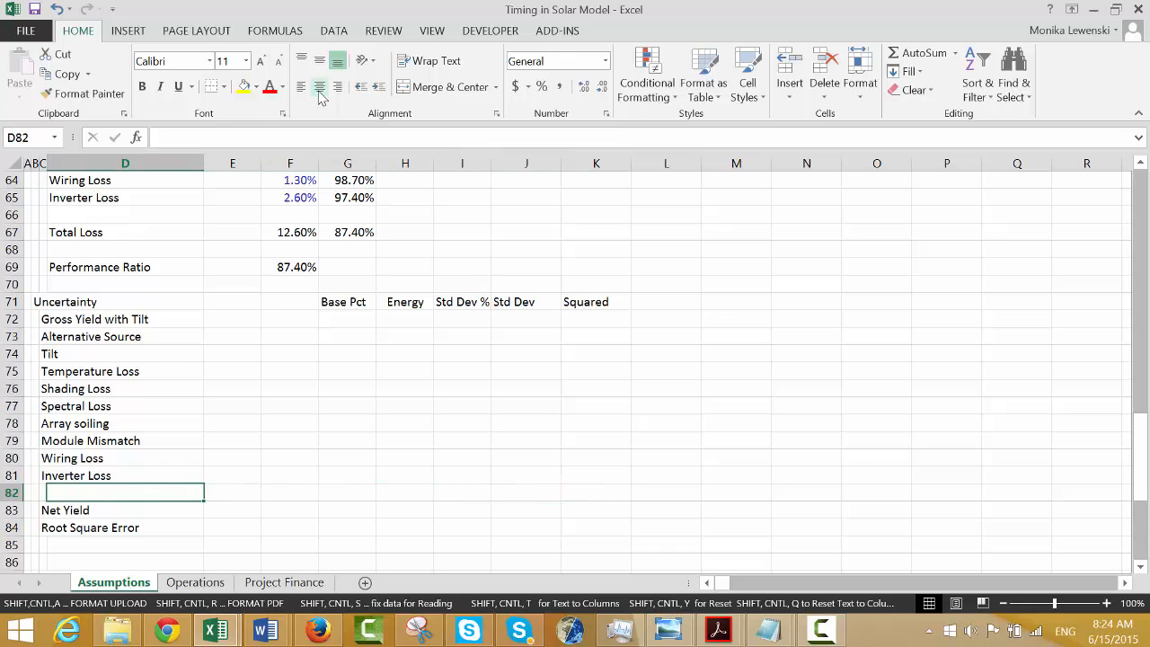
key("Down")
key("Right")
key("Right")
key("Right")
key("Right")
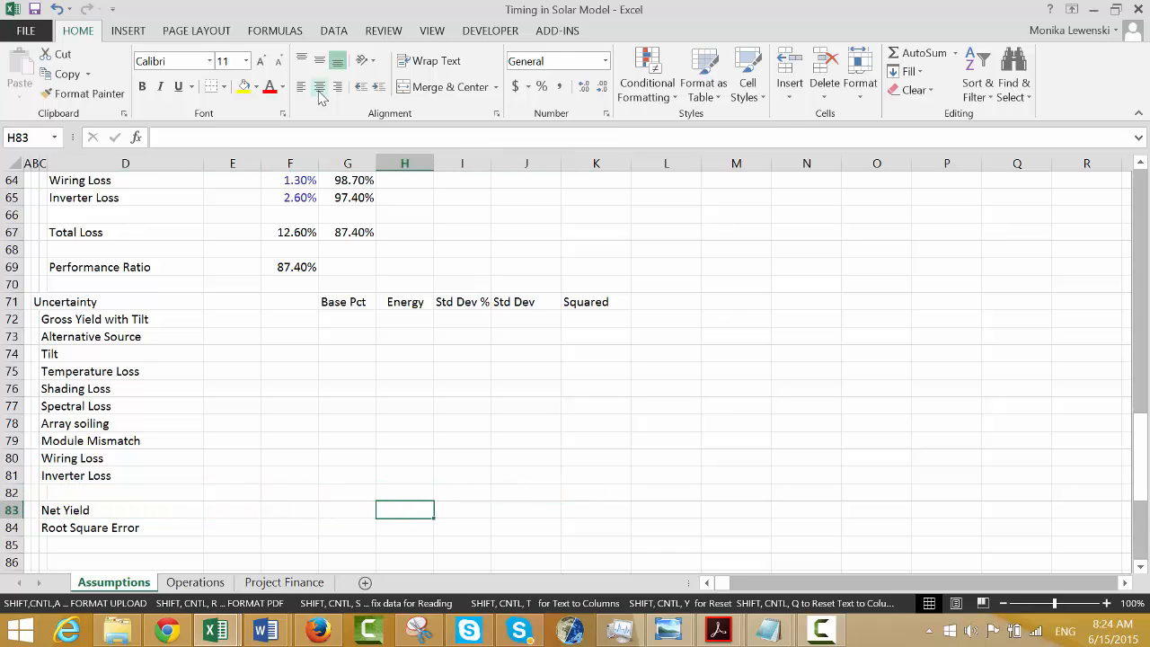
left_click(225, 87)
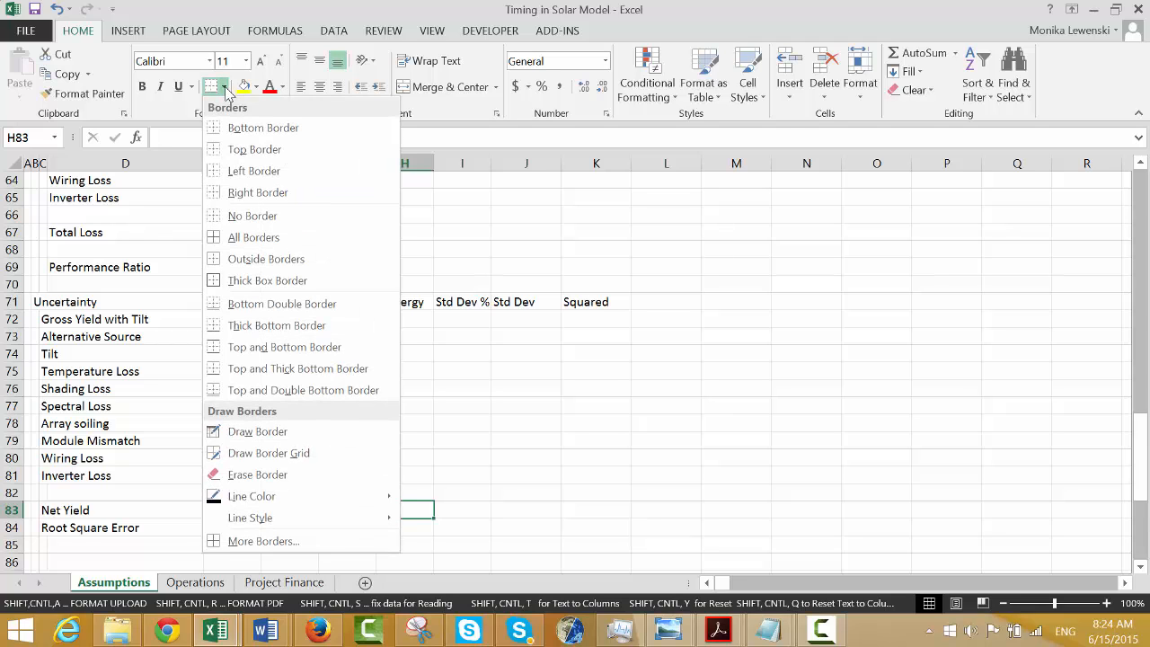
left_click(213, 287)
Enter the column heading "Percentage" in G87 on the Net Yield per Month row.
key("Down")
key("Down")
key("Down")
key("Down")
key("Down")
key("Down")
key("Down")
key("Down")
key("Down")
key("Down")
key("Down")
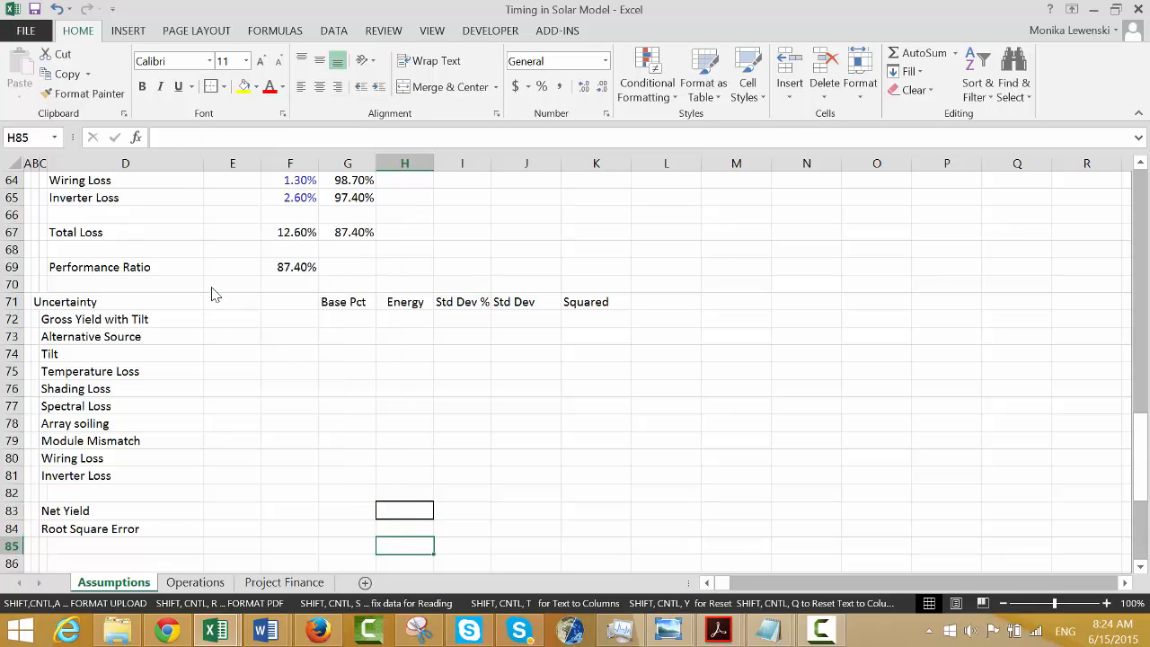
key("Up")
key("Up")
key("Up")
key("Up")
key("Up")
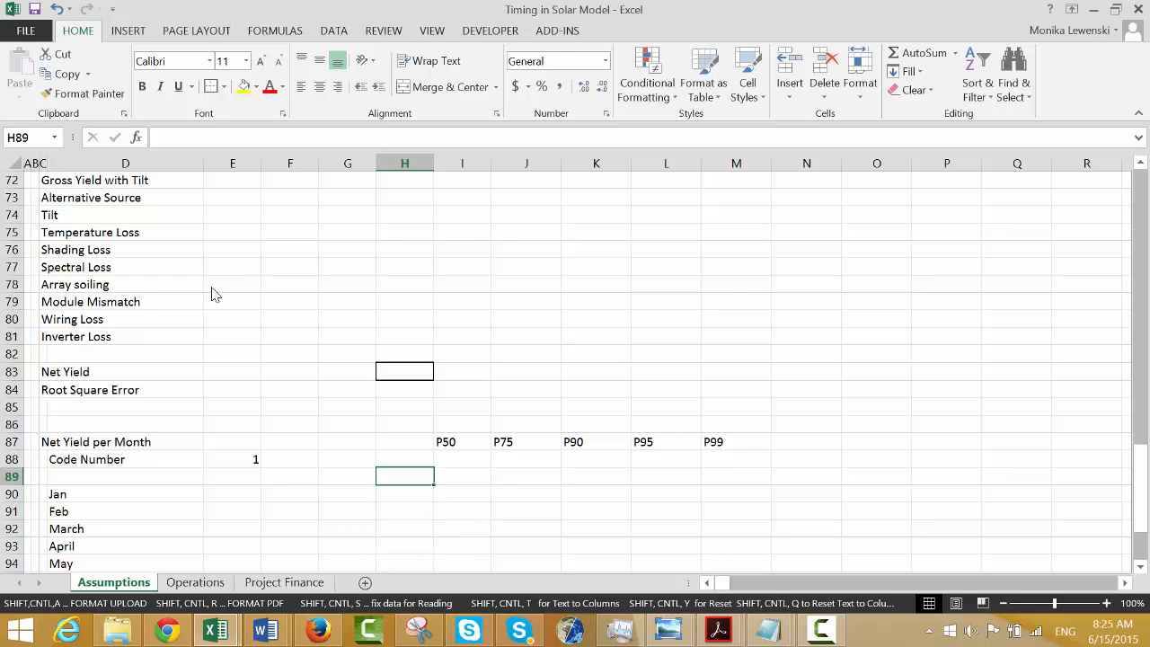
key("Down")
key("Left")
key("Right")
key("Right")
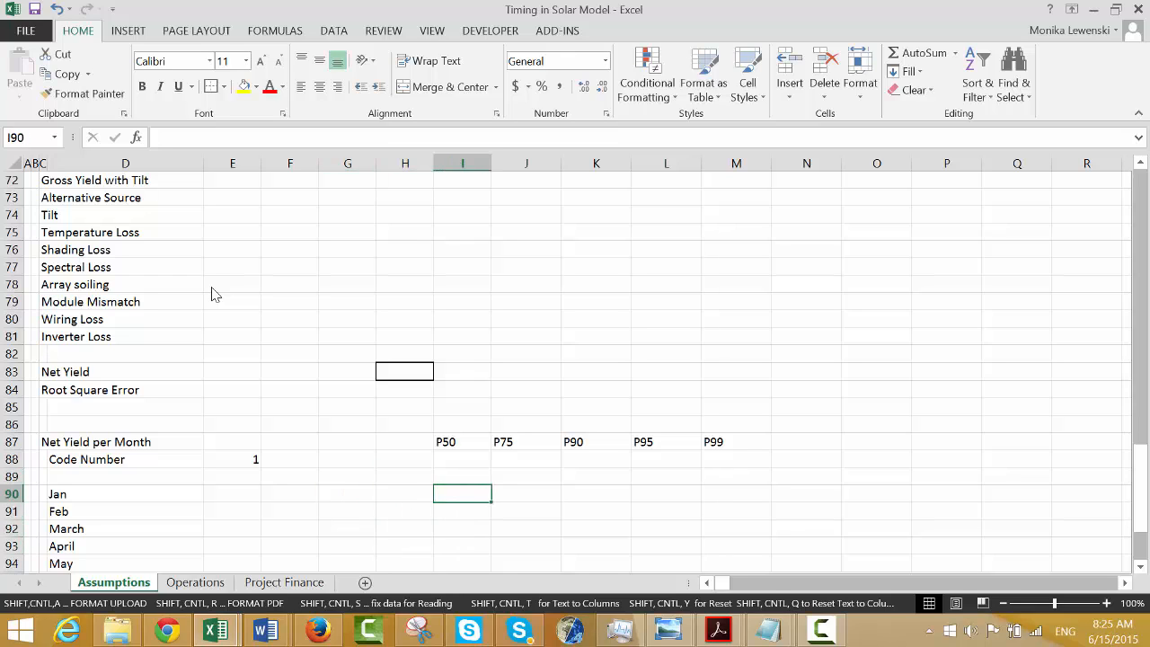
key("Left")
key("Left")
key("Left")
key("Left")
key("Left")
key("Right")
key("Right")
key("Right")
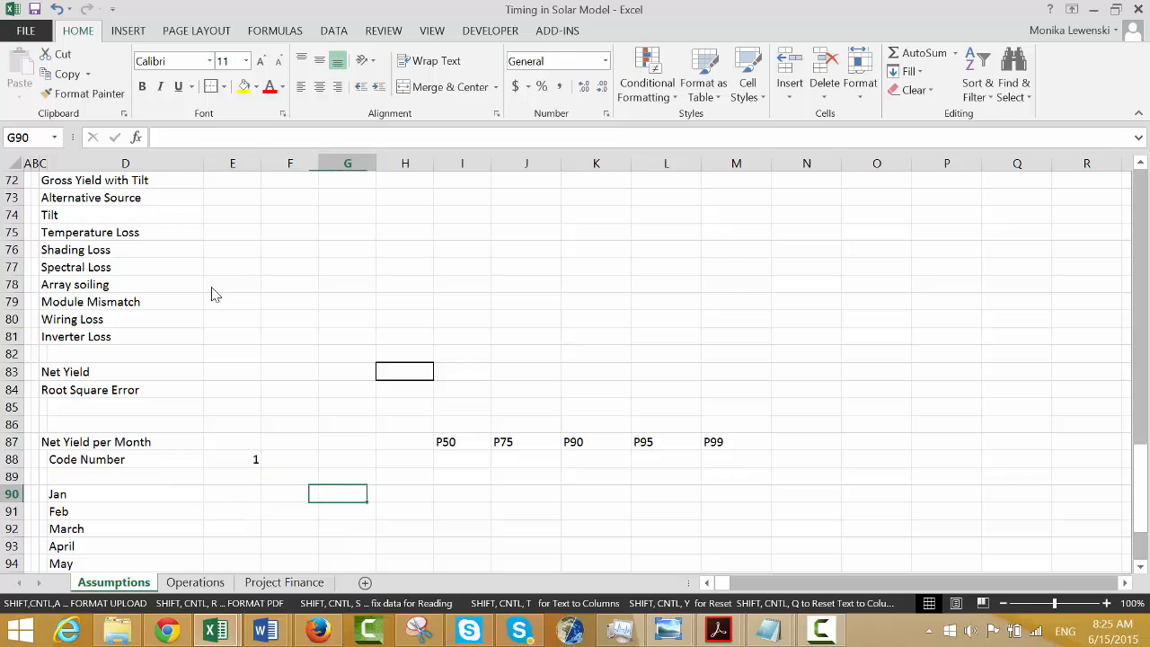
key("Up")
key("Up")
key("Up")
key("Left")
key("Right")
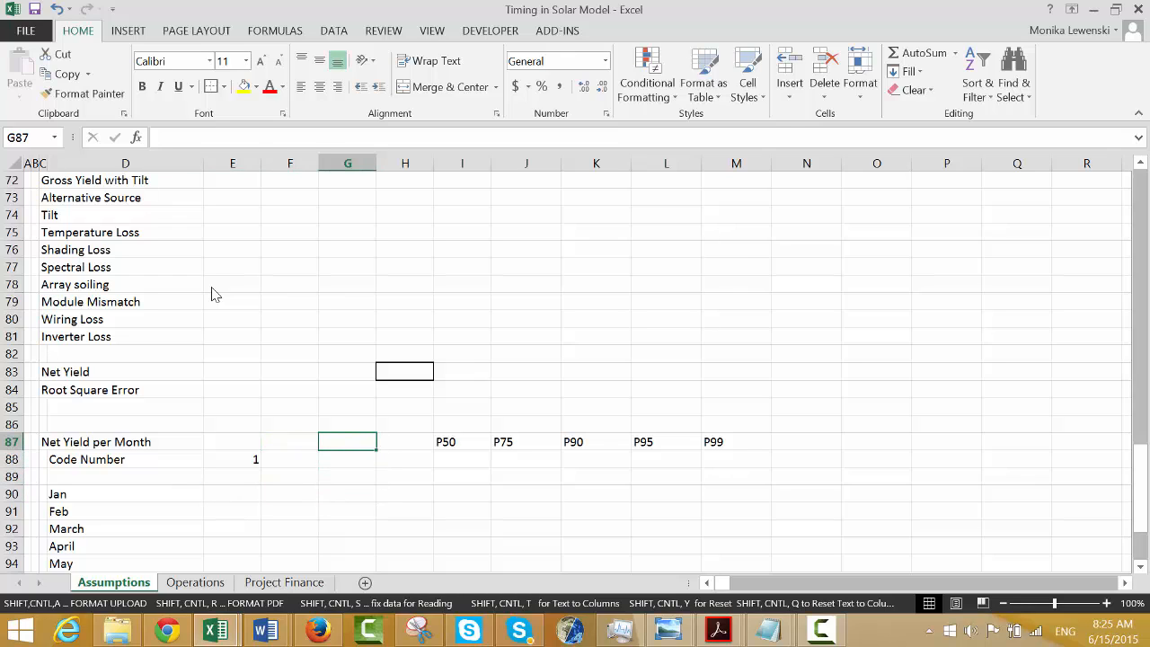
type("Percentage")
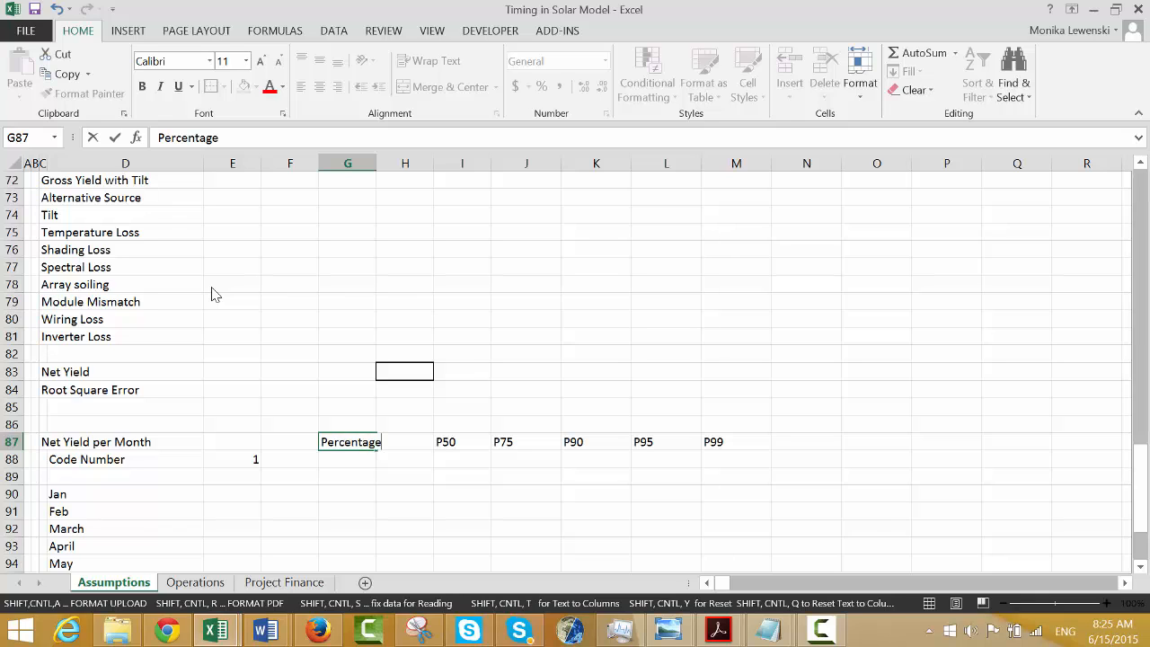
key("Return")
Move the P50 to P99 headings from I87:M87 to J87:N87 and select H90 on the Jan row.
key("Right")
key("Up")
key("Right")
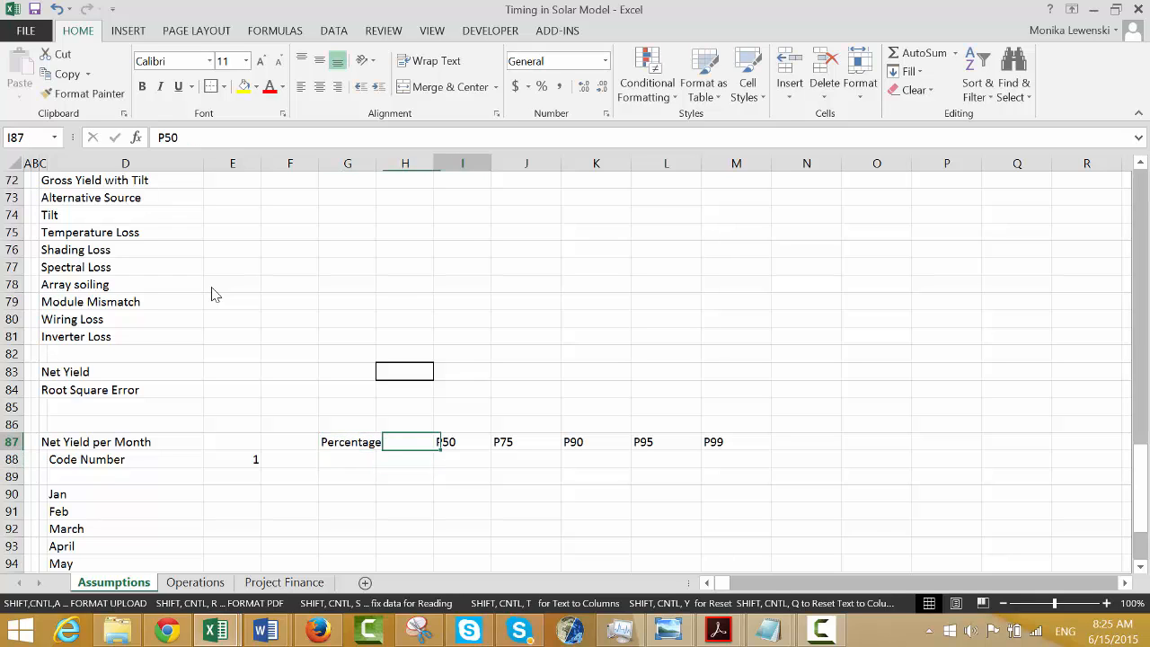
key("ctrl+shift+Right")
key("ctrl+x")
key("Right")
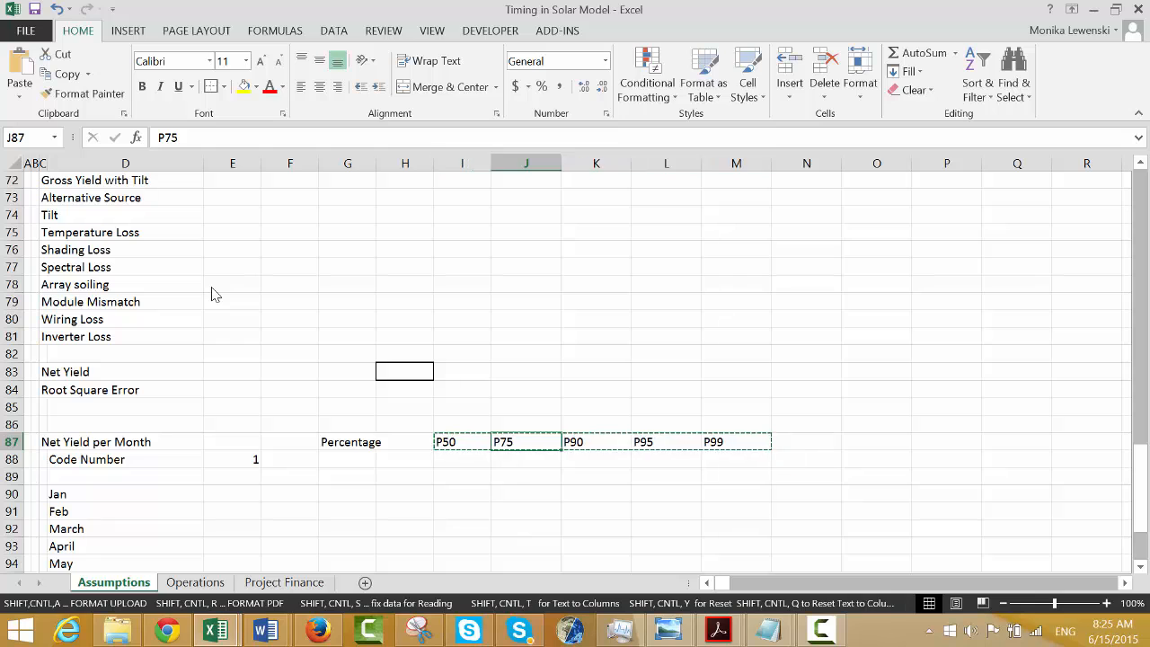
key("ctrl+v")
key("Down")
key("Down")
key("Down")
key("Left")
key("Left")
key("Left")
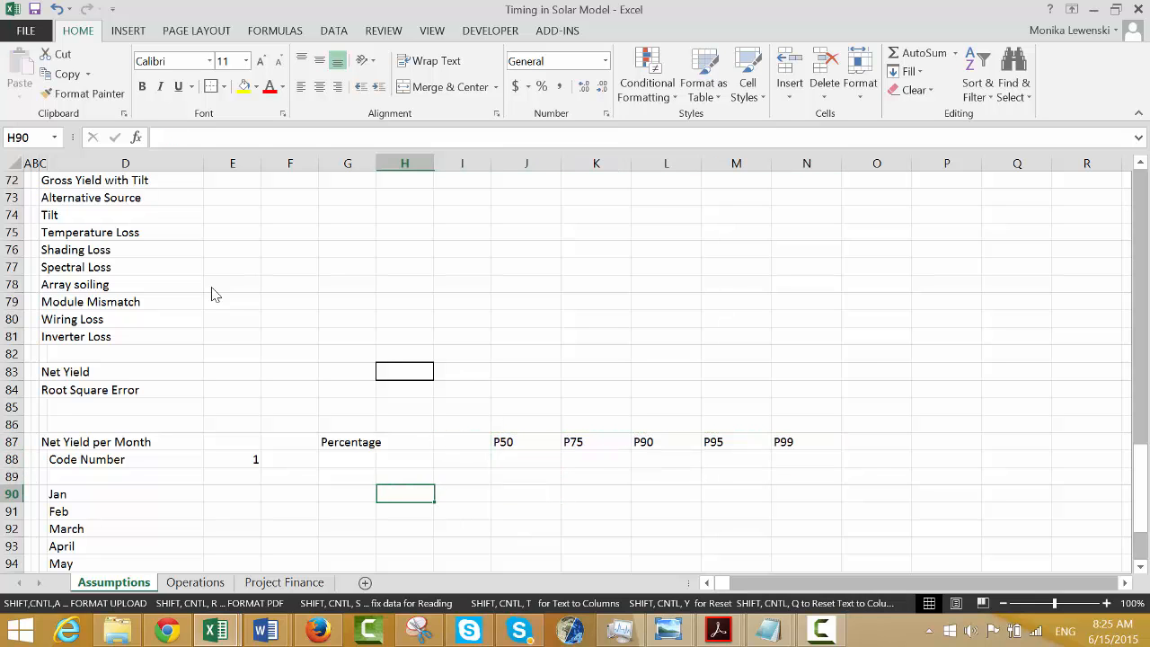
Enter the formula =H36 in G90 to link January's Percentage to the Jan Weighting Percent in the monthly irradiation table.
type("=")
key("Up")
key("Up")
key("Up")
key("Up")
key("Up")
key("Up")
key("Up")
key("Up")
key("Up")
key("Up")
key("Up")
key("Up")
key("Up")
key("Up")
key("Up")
key("Up")
key("Up")
key("Up")
key("Up")
key("Up")
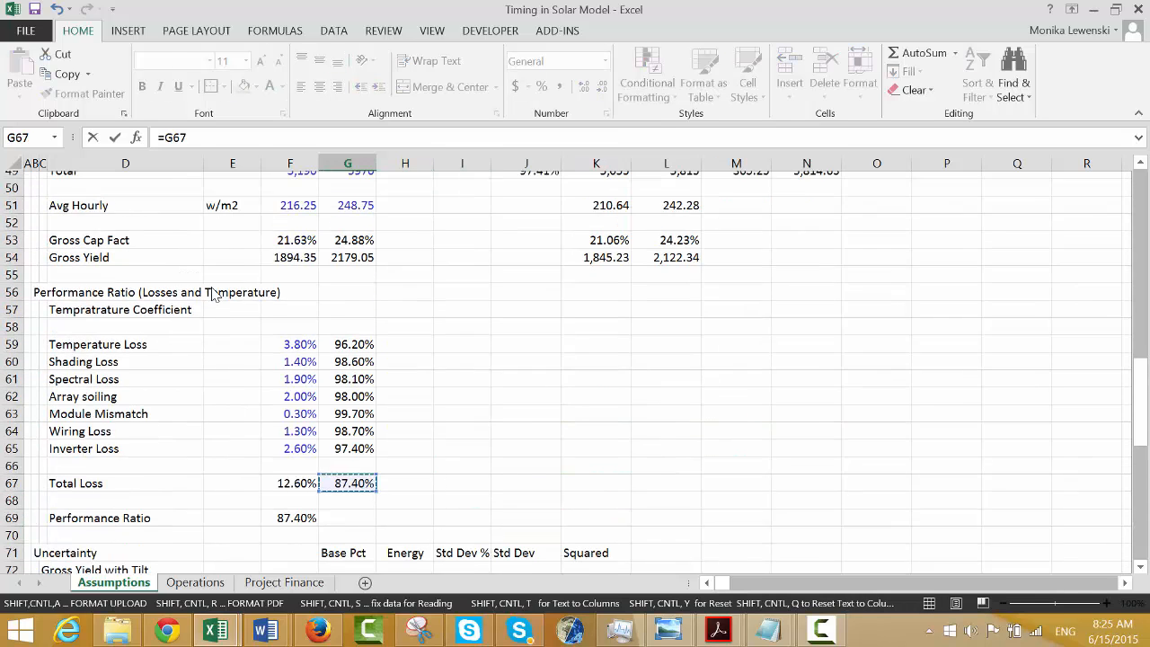
key("Down")
key("Down")
key("Down")
key("Down")
key("Down")
key("Down")
key("Down")
key("Down")
key("Down")
key("Down")
key("Down")
key("Down")
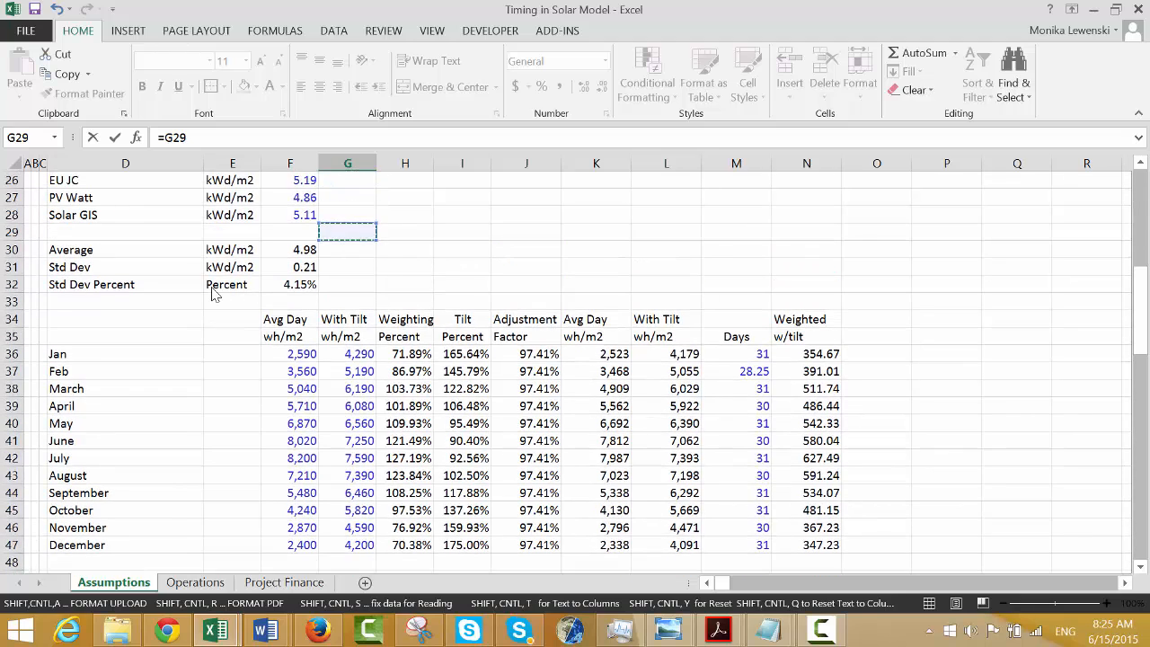
key("Right")
key("Up")
key("Up")
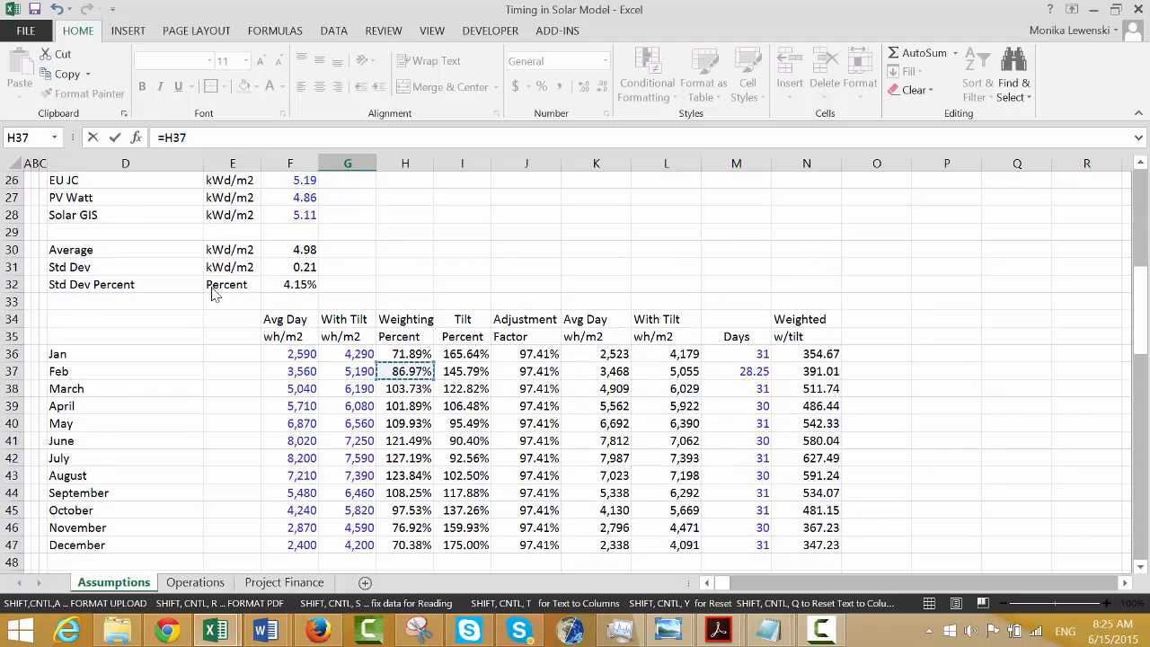
key("Return")
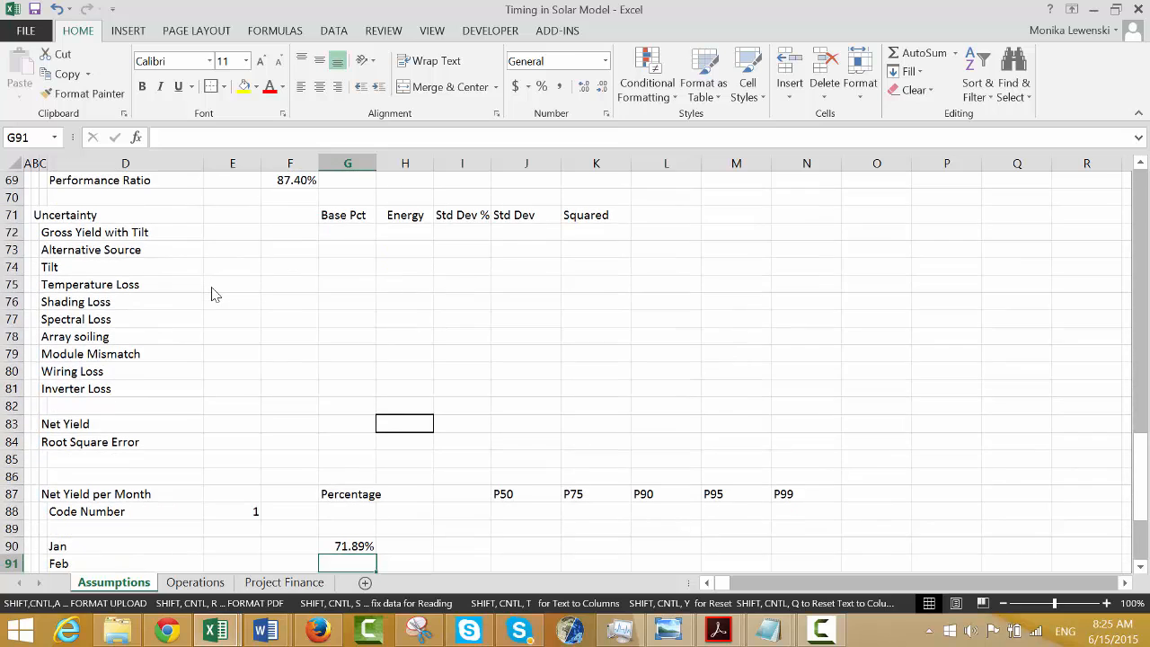
Fill the January percentage formula in G90 down through December in G101.
key("Up")
key("shift+Down")
key("shift+Down")
key("shift+Down")
key("shift+Down")
key("shift+Down")
key("shift+Down")
key("shift+Down")
key("shift+Down")
key("shift+Down")
key("shift+Down")
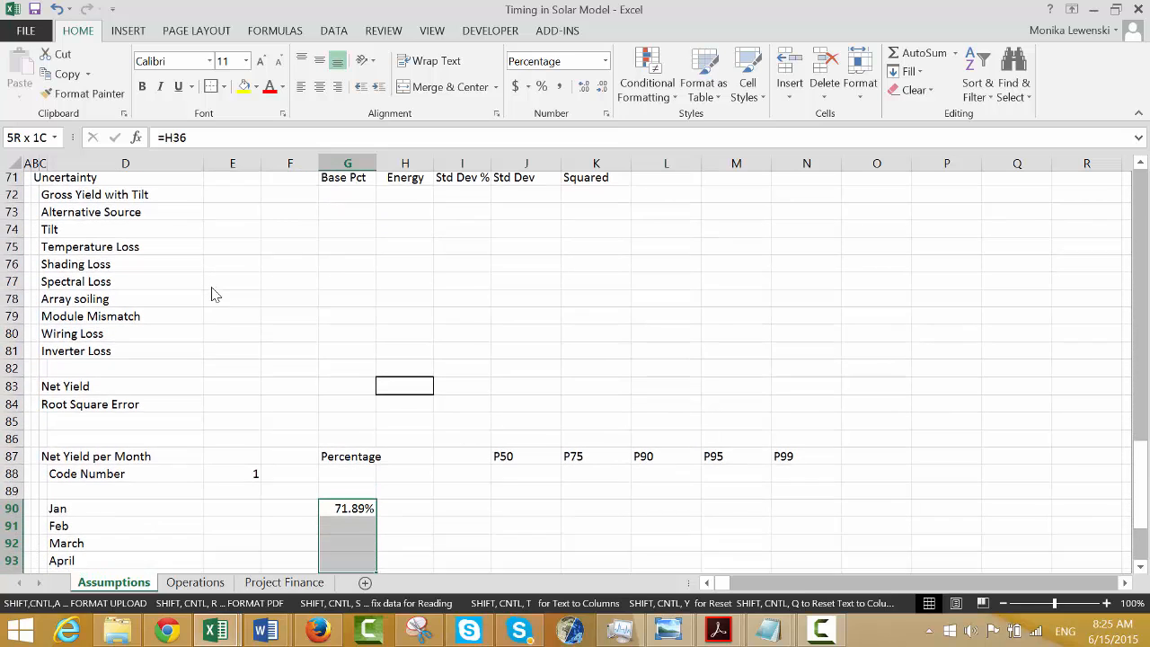
key("shift+Down")
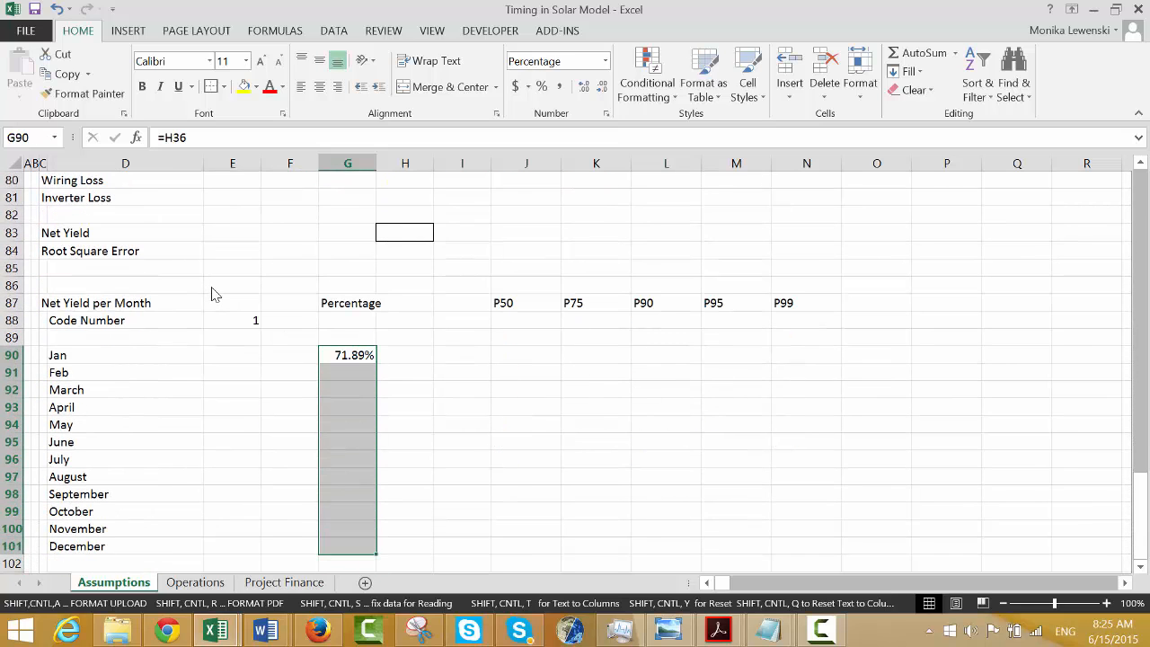
key("ctrl+d")
Check the linked monthly percentages in the Percentage column down to December in G101.
key("Down")
key("Down")
key("Down")
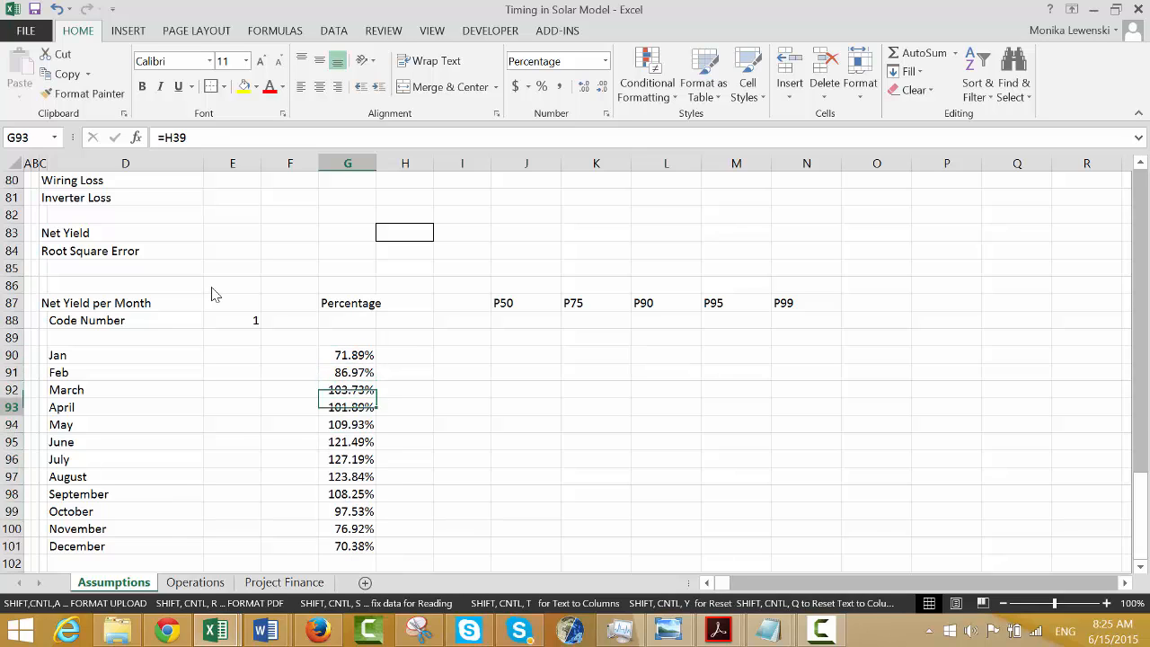
key("Down")
key("Down")
key("Down")
key("Down")
key("Down")
key("Down")
key("Down")
key("Down")
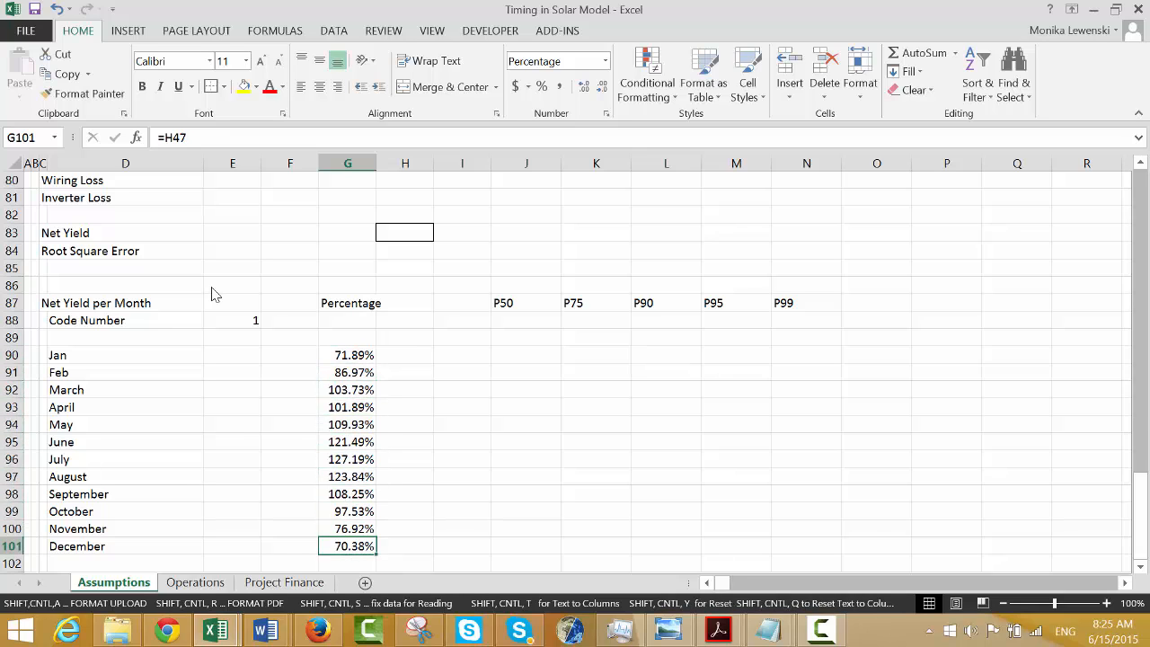
Return to the Uncertainty table and select H84, the Energy cell on the Root Square Error row.
key("Up")
key("Up")
key("Up")
key("Up")
key("Up")
key("Up")
key("Up")
key("Up")
key("Up")
key("Up")
key("Up")
key("Up")
key("Up")
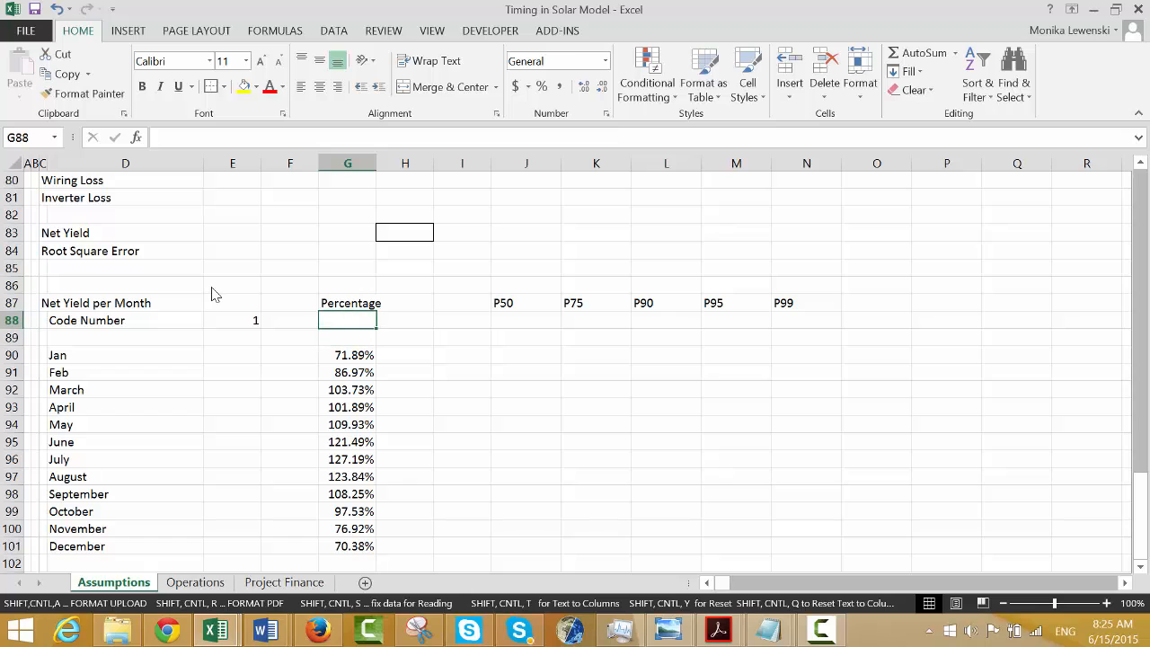
key("Up")
key("Up")
key("Up")
key("Up")
key("Up")
key("Right")
key("Down")
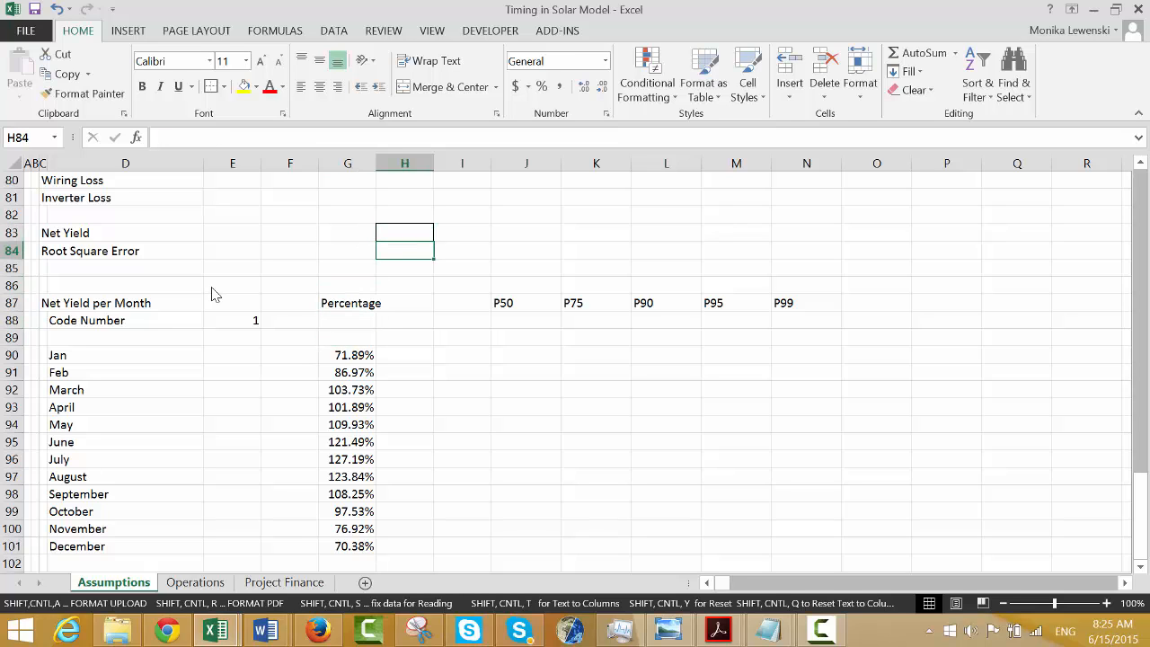
Examine the monthly percentages in the Net Yield per Month table on the Assumptions sheet.
key("Down")
key("Down")
key("Down")
key("Down")
key("Down")
key("Down")
key("Down")
key("Down")
key("Down")
key("Left")
key("Up")
key("Up")
key("Up")
key("Up")
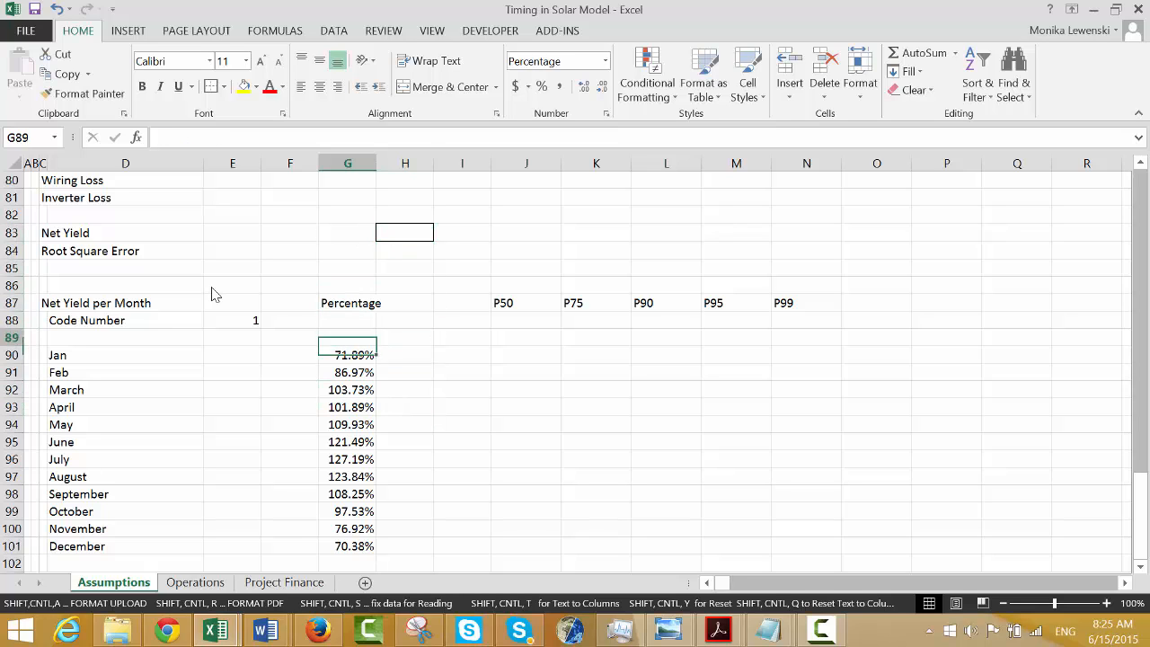
Review the Uncertainty section's rows, from Gross Yield with Tilt down to Net Yield and Root Square Error.
key("Up")
key("Up")
key("Up")
key("Up")
key("Up")
key("Up")
key("Up")
key("Up")
key("Up")
key("Up")
key("Up")
key("Up")
key("Up")
key("Up")
key("Up")
key("Up")
key("Up")
key("Up")
key("Up")
key("Up")
key("Up")
key("Up")
key("Up")
key("Up")
key("Up")
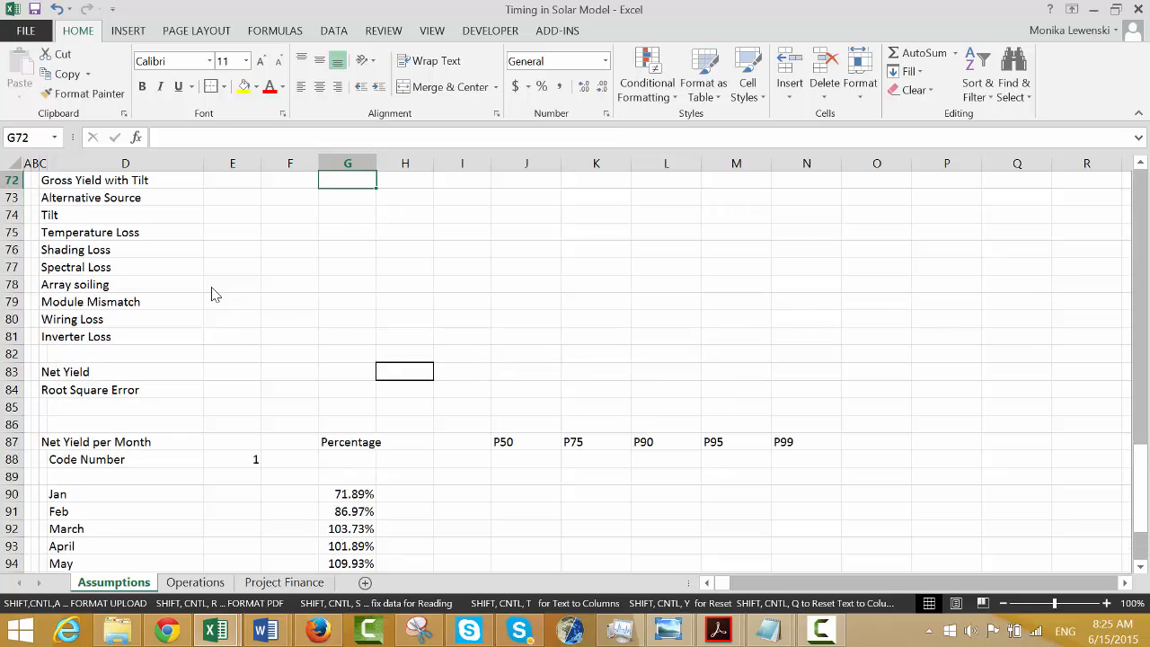
key("Down")
key("Down")
key("Down")
key("Down")
key("Down")
key("Down")
key("Down")
key("Down")
key("Down")
key("Down")
key("Down")
key("Down")
key("Down")
key("Down")
key("Down")
key("Down")
key("Down")
key("Down")
key("Down")
key("Down")
key("Down")
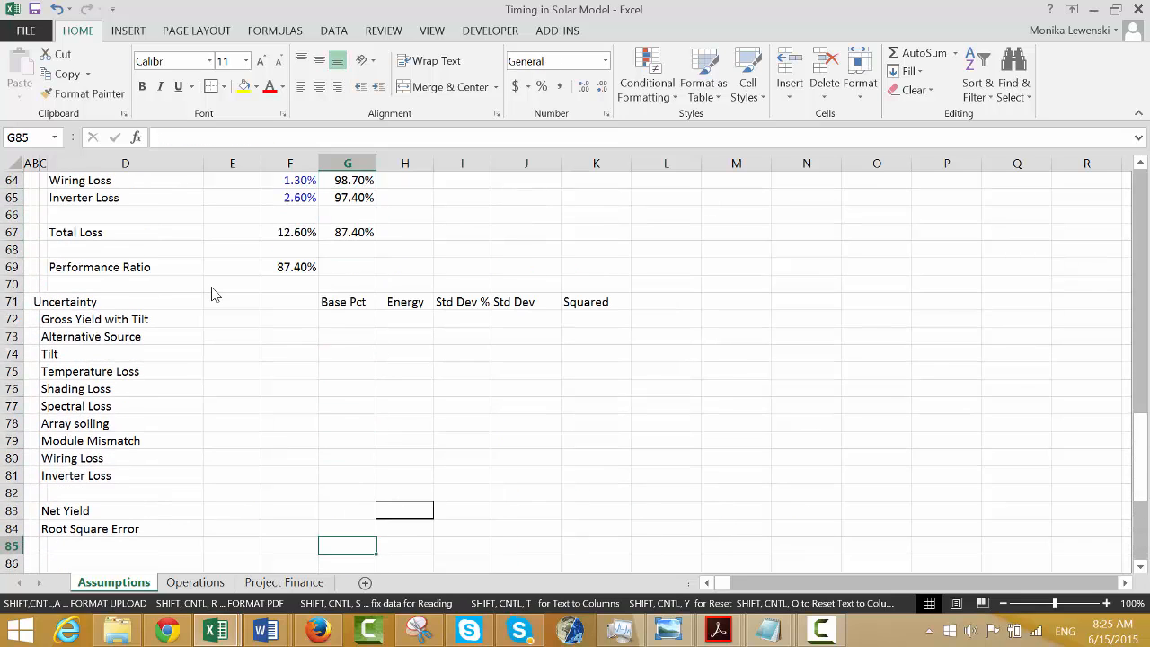
Examine the Net Yield per Month layout, from the Jan to December percentages across to the empty P50 to P99 columns.
key("Up")
key("Down")
key("Down")
key("Down")
key("Down")
key("Down")
key("Down")
key("Down")
key("Down")
key("Down")
key("Down")
key("Down")
key("Down")
key("Down")
key("Down")
key("Down")
key("Down")
key("Down")
key("Down")
key("Down")
key("Down")
key("Down")
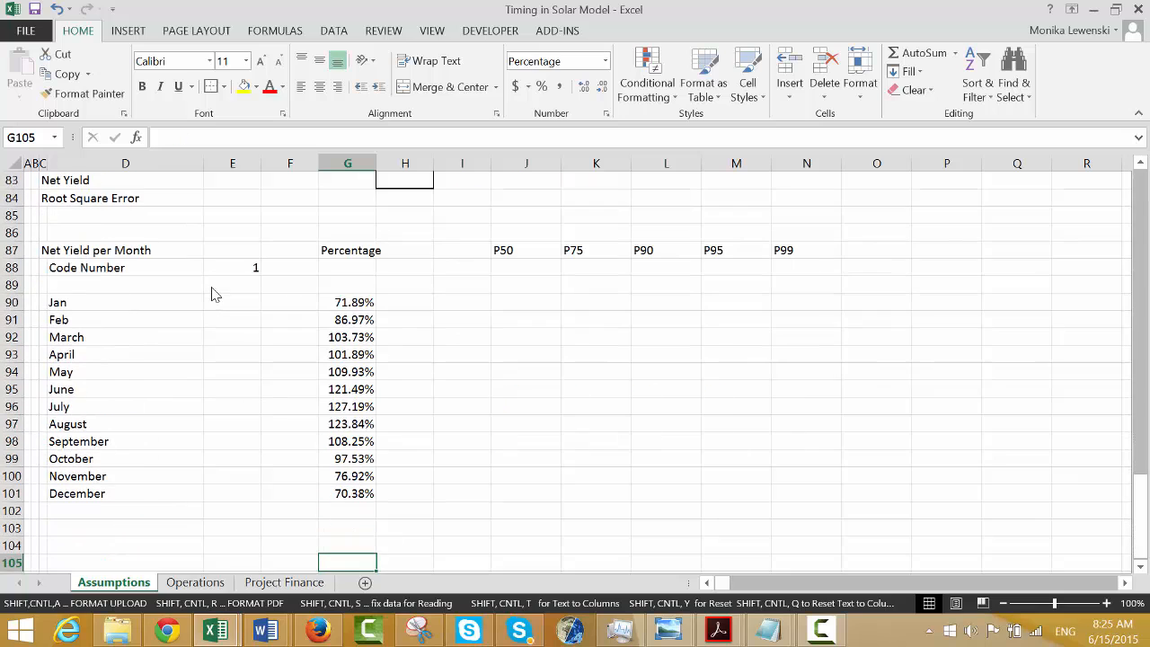
key("Up")
key("Up")
key("Up")
key("Up")
key("Up")
key("Up")
key("Up")
key("Up")
key("Up")
key("Up")
key("Up")
key("Up")
key("Up")
key("Up")
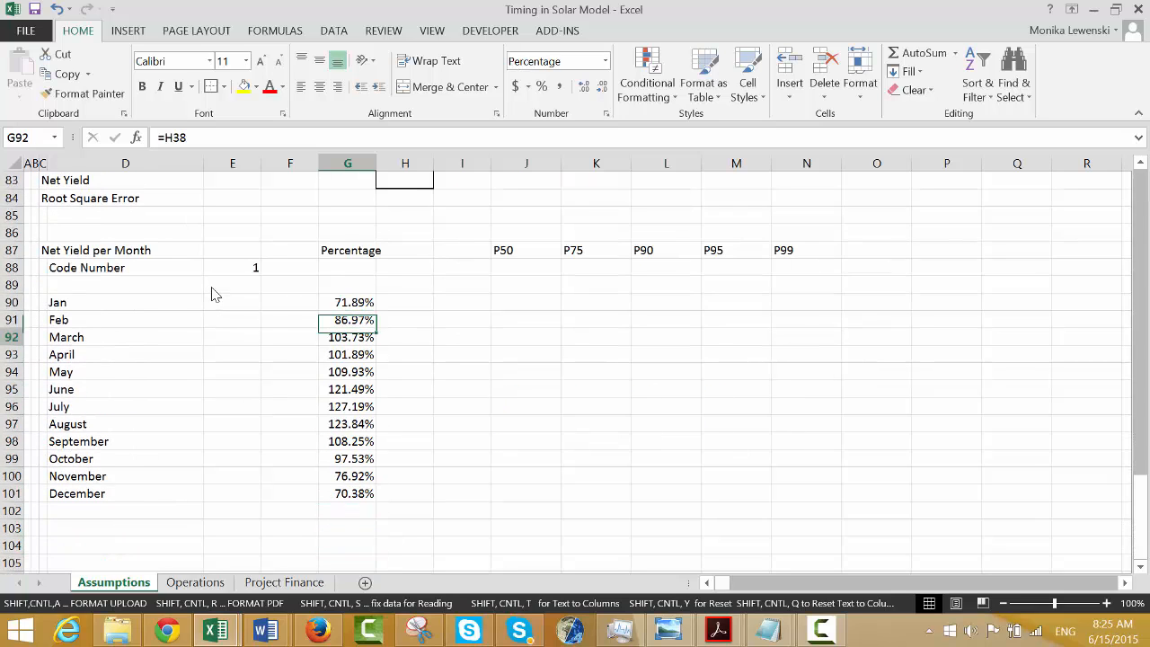
key("Down")
key("Right")
key("Right")
key("Right")
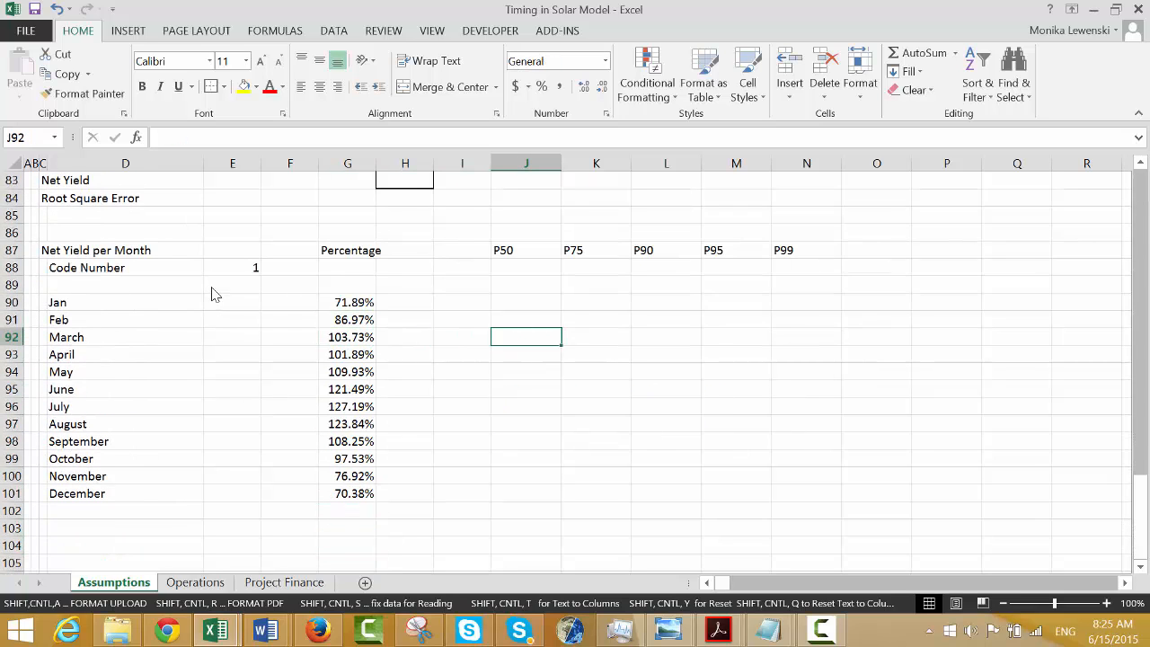
key("Up")
key("Up")
key("Left")
key("Right")
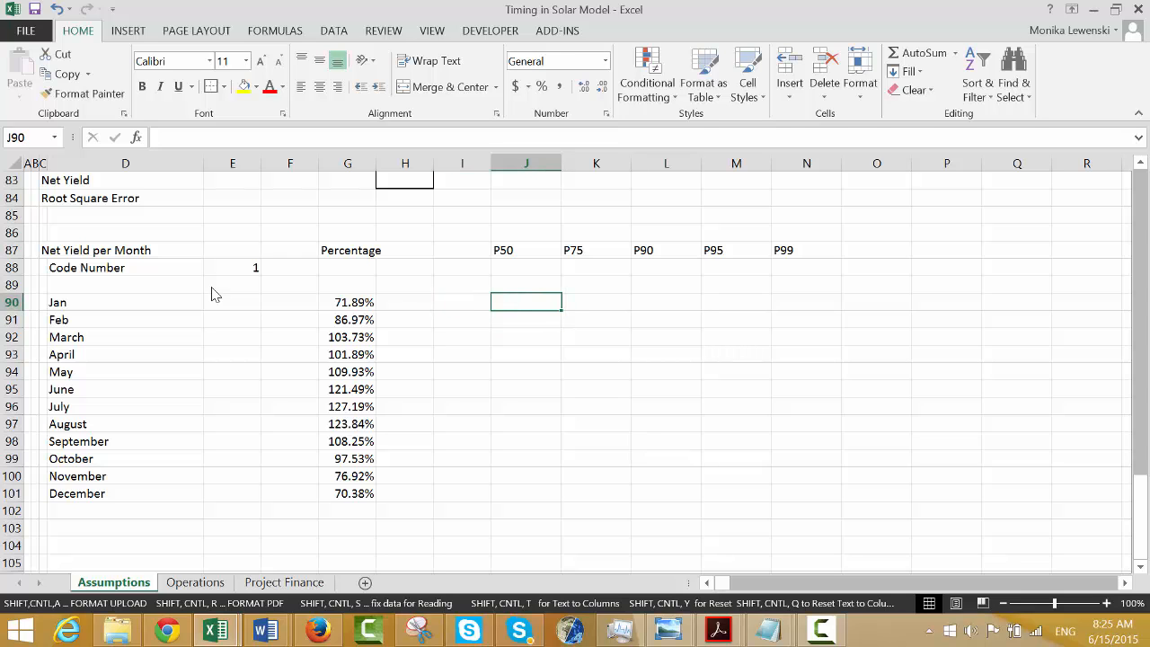
key("Left")
key("Left")
key("Left")
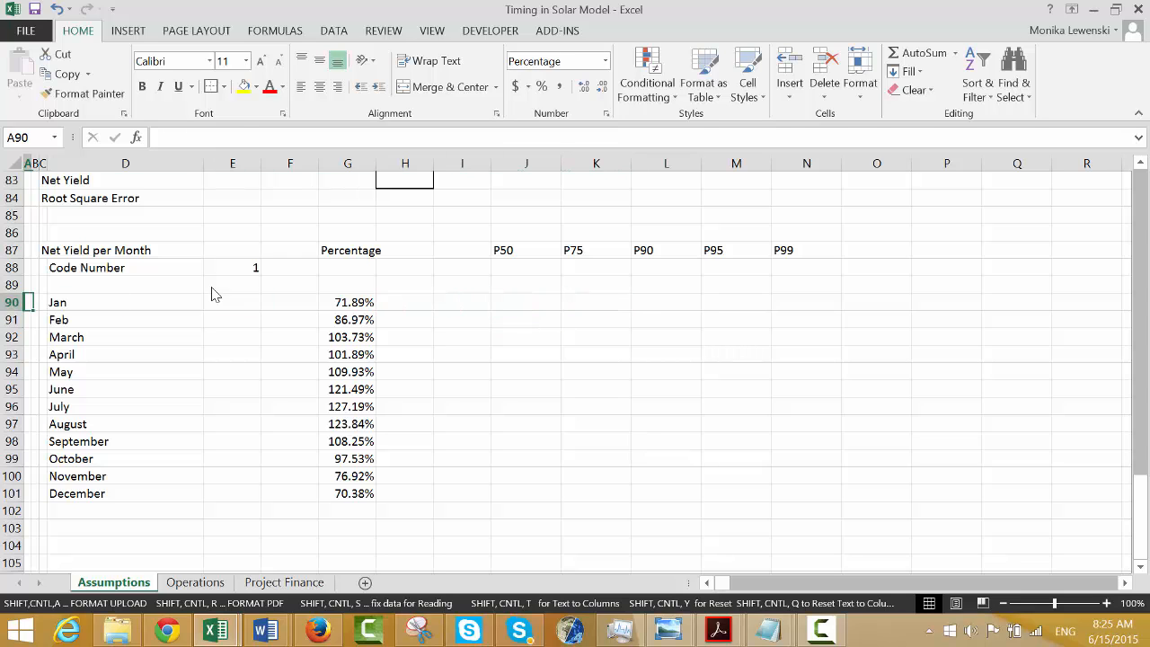
Set the Base Pct for Gross Yield with Tilt in G72 to the Gross Cap Fact in K53 with the formula =K53.
key("Home")
key("Up")
key("Up")
key("Up")
key("Up")
key("Up")
key("Up")
key("Up")
key("Up")
key("Up")
key("Up")
key("Up")
key("Up")
key("Up")
key("Up")
key("Up")
key("Up")
key("Up")
key("Up")
key("Up")
key("Up")
key("Up")
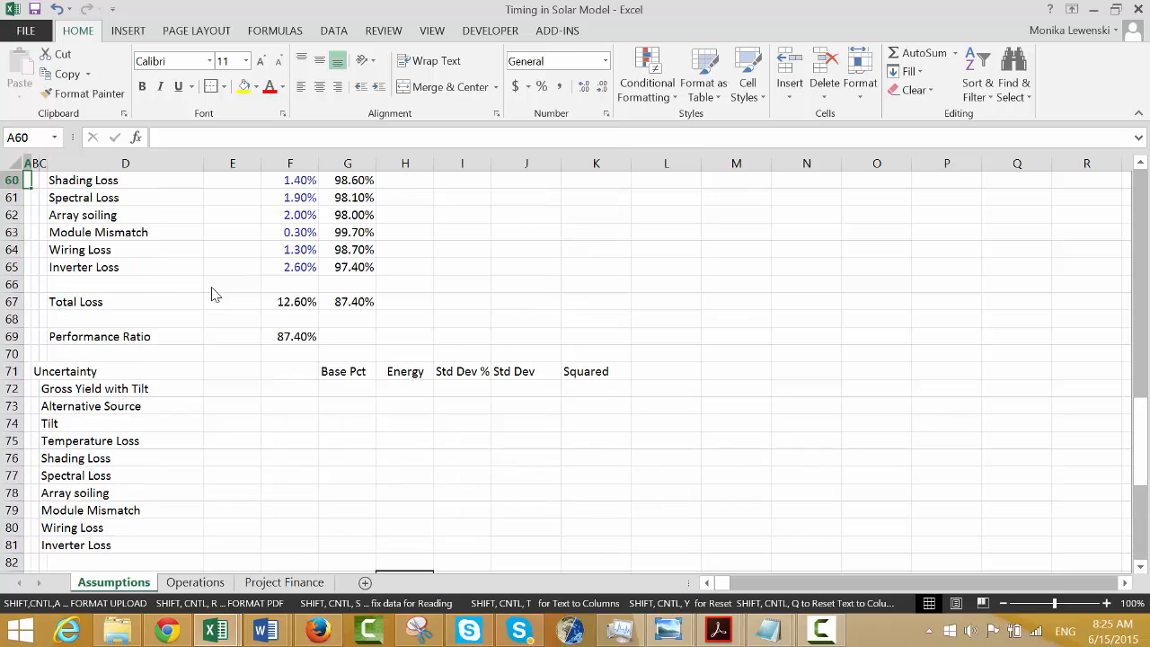
key("Down")
key("Down")
key("Down")
key("Down")
key("Down")
key("Down")
key("Down")
key("Down")
key("Down")
key("Down")
key("Down")
key("Right")
key("Right")
key("Right")
key("Right")
key("Right")
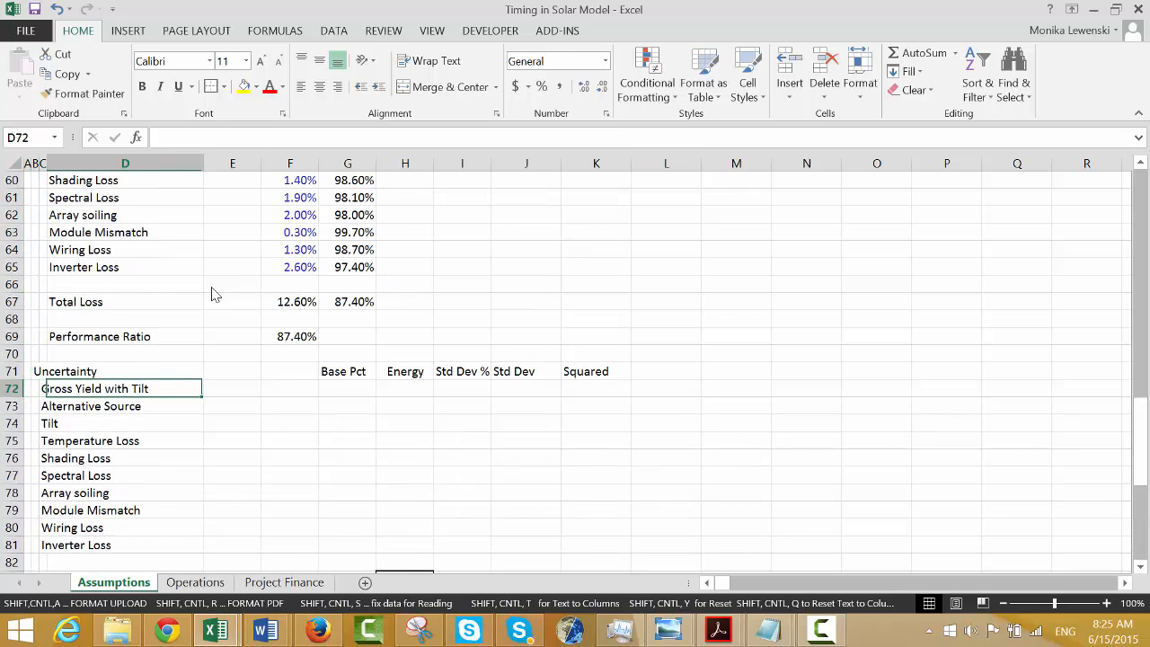
key("Right")
type("=")
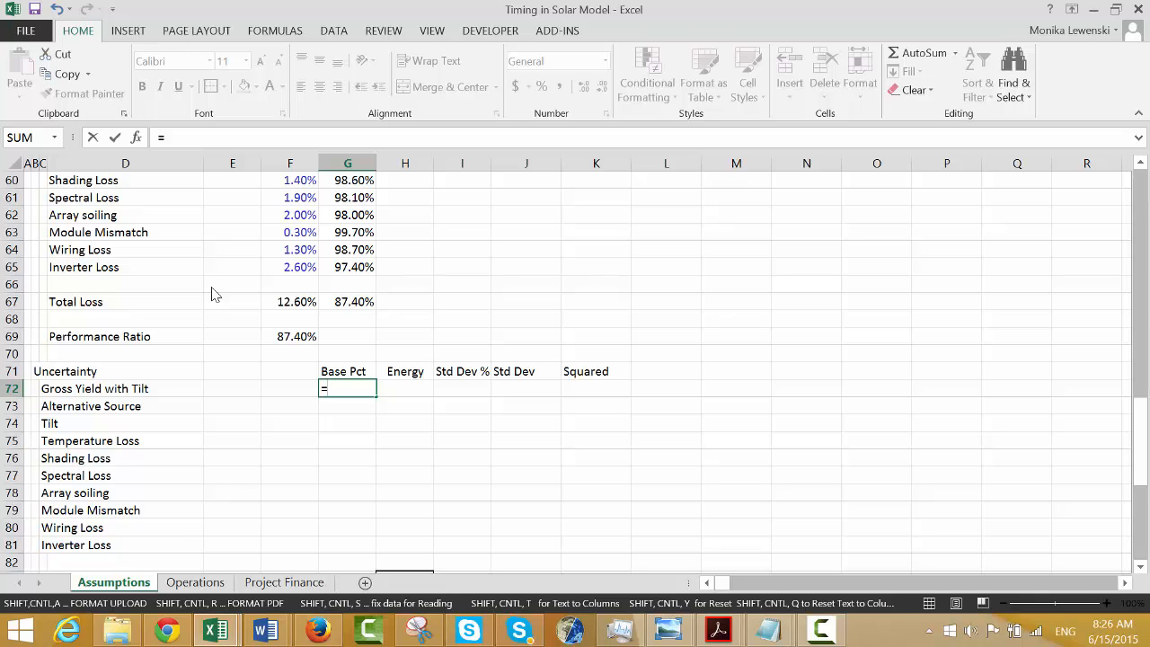
key("Up")
key("Up")
key("Up")
key("Up")
key("Up")
key("Up")
key("Up")
key("Up")
key("Up")
key("Up")
key("Up")
key("Up")
key("Up")
key("Up")
key("Up")
key("Up")
key("Up")
key("Up")
key("Up")
key("Up")
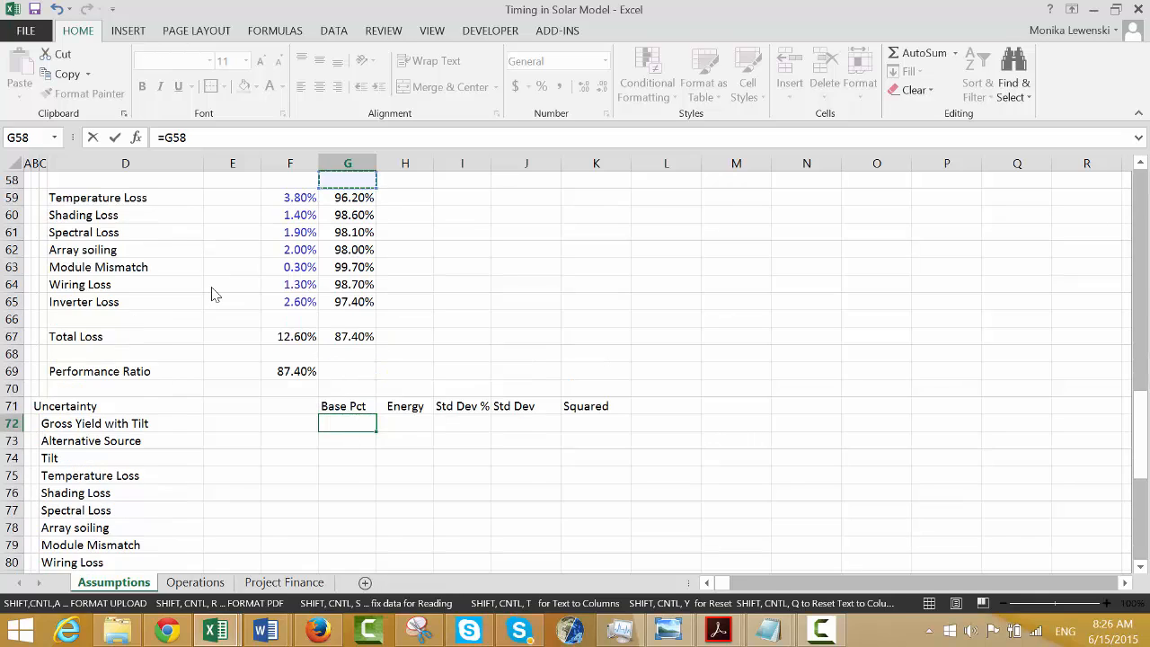
key("Up")
key("Up")
key("Up")
key("Up")
key("Up")
key("Up")
key("Up")
key("Up")
key("Up")
key("Up")
key("Up")
key("Up")
key("Up")
key("Up")
key("Up")
key("Up")
key("Up")
key("Up")
key("Down")
key("Down")
key("Down")
key("Down")
key("Down")
key("Down")
key("Down")
key("Down")
key("Down")
key("Down")
key("Down")
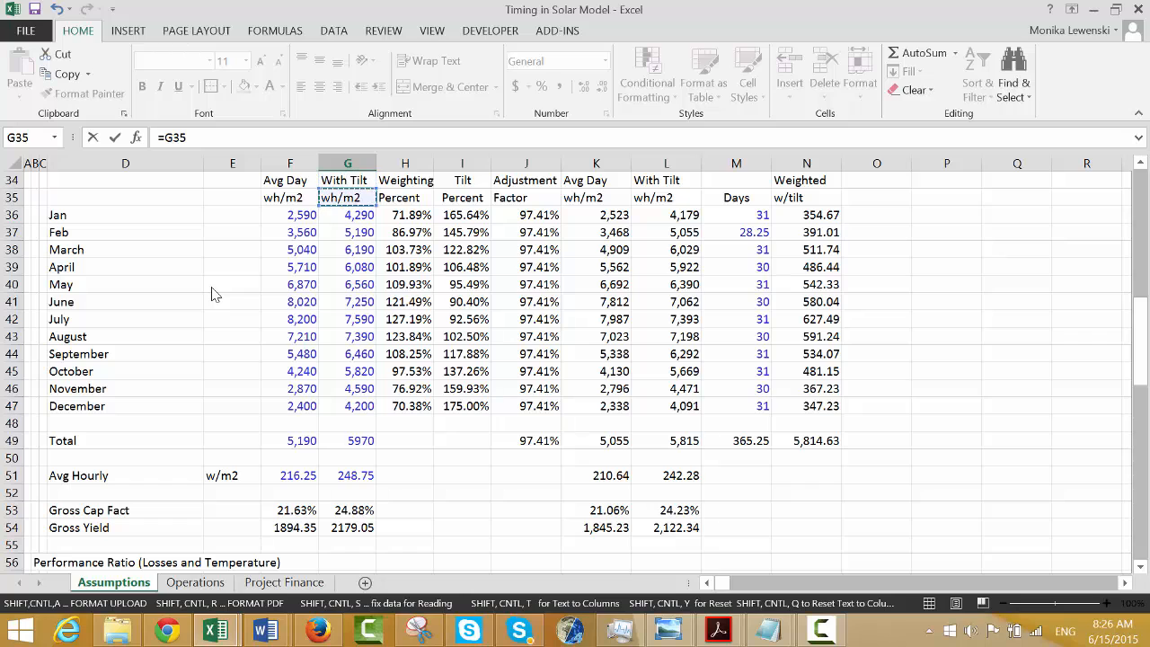
key("Down")
key("Down")
key("Down")
key("Down")
key("Down")
key("Down")
key("Right")
key("Right")
key("Right")
key("Right")
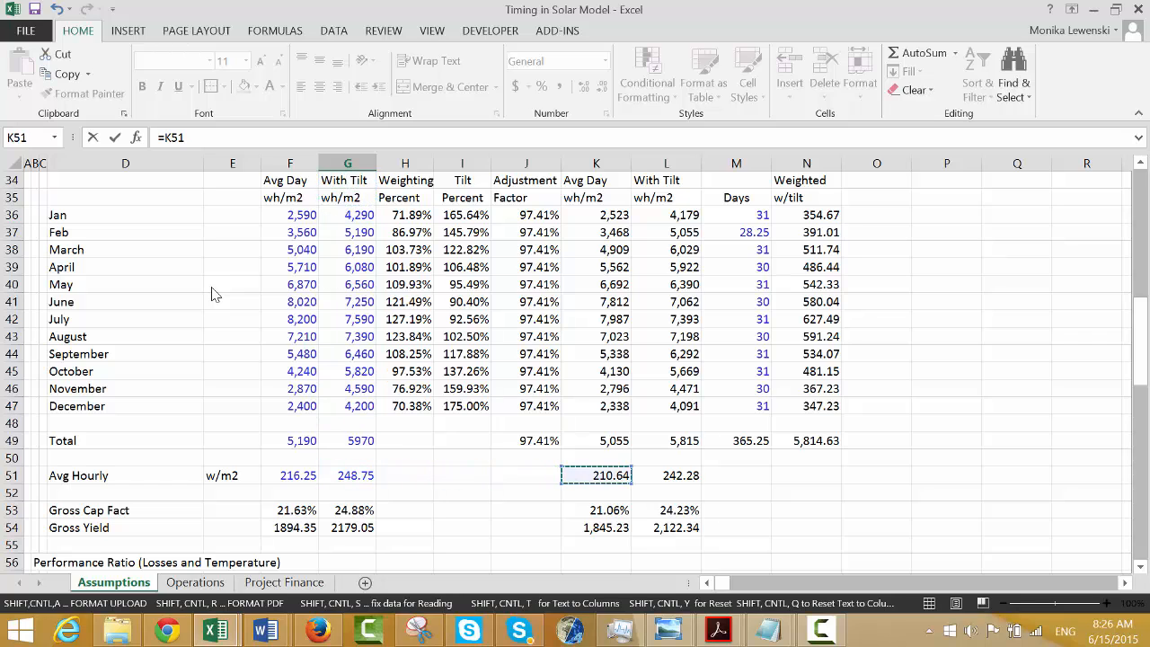
key("Down")
key("Down")
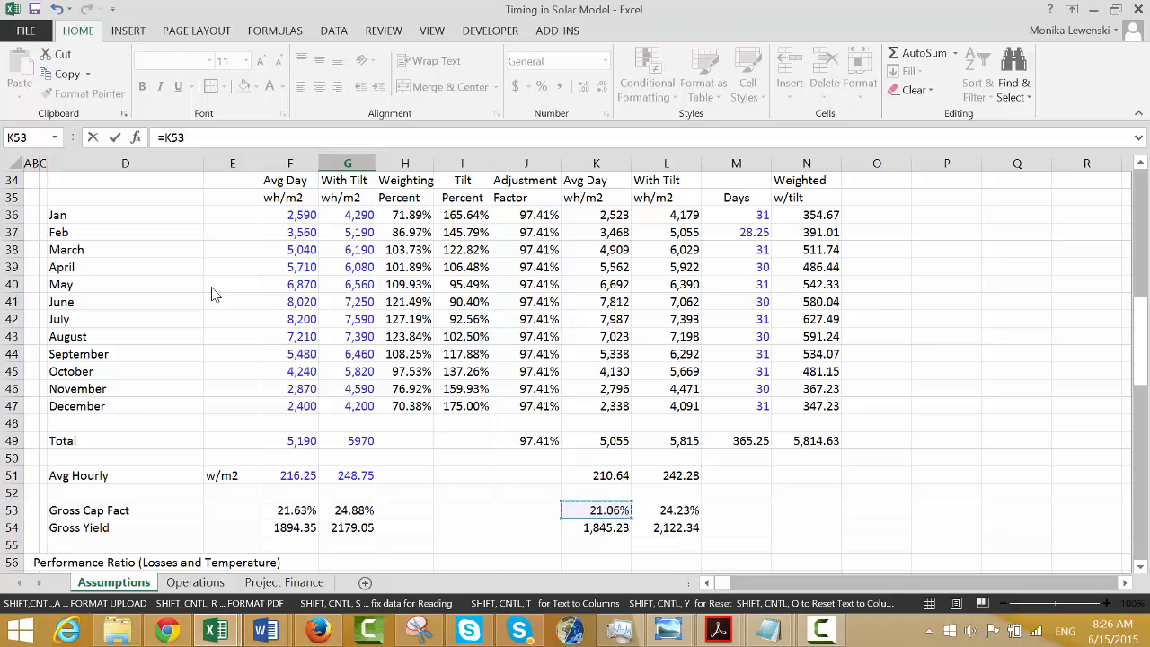
key("Return")
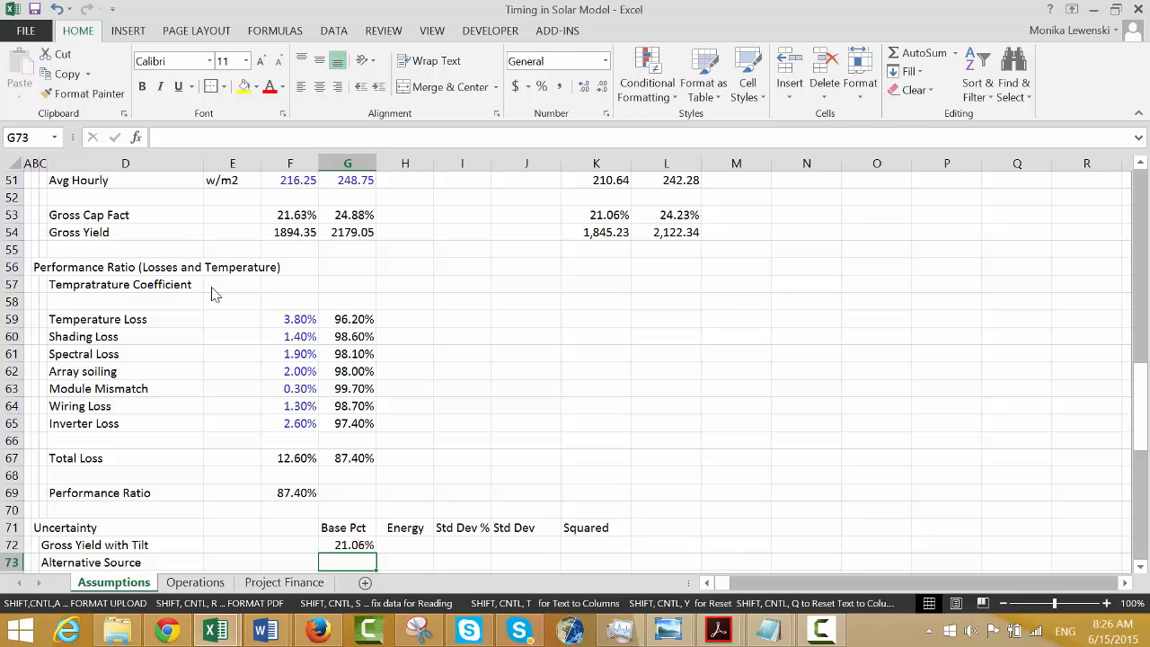
Set the Alternative Source Base Pct in G73 equal to the Gross Yield with Tilt percentage in G72.
type("=")
key("Up")
key("Return")
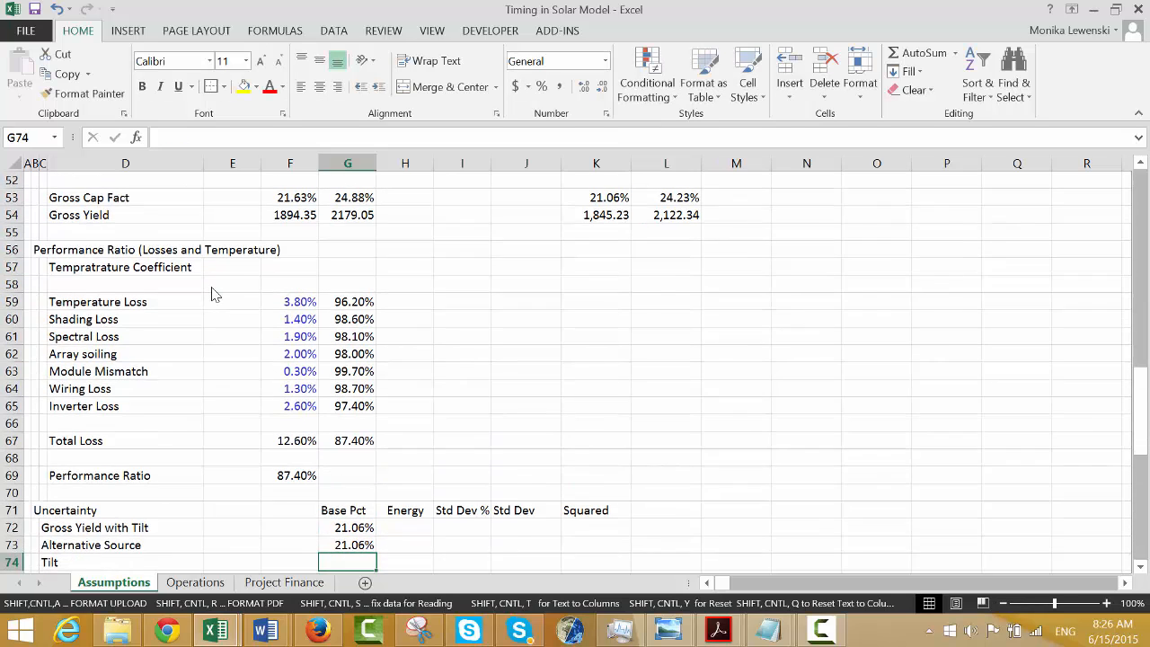
Calculate the Tilt Base Pct in G74 as the with-tilt Gross Cap Fact minus the one without tilt, =L53-K53.
type("=")
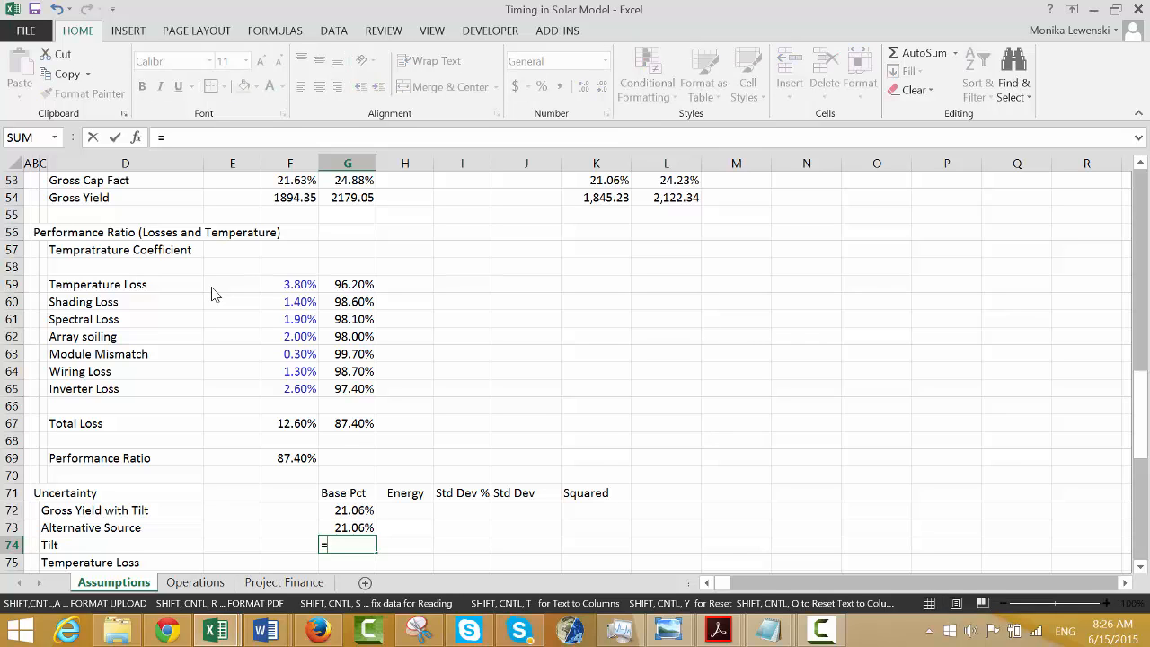
key("Up")
key("Up")
key("Up")
key("Up")
key("Up")
key("Up")
key("Up")
key("Up")
key("Up")
key("Up")
key("Up")
key("Up")
key("Up")
key("Up")
key("Up")
key("Up")
key("Up")
key("Up")
key("Up")
key("Up")
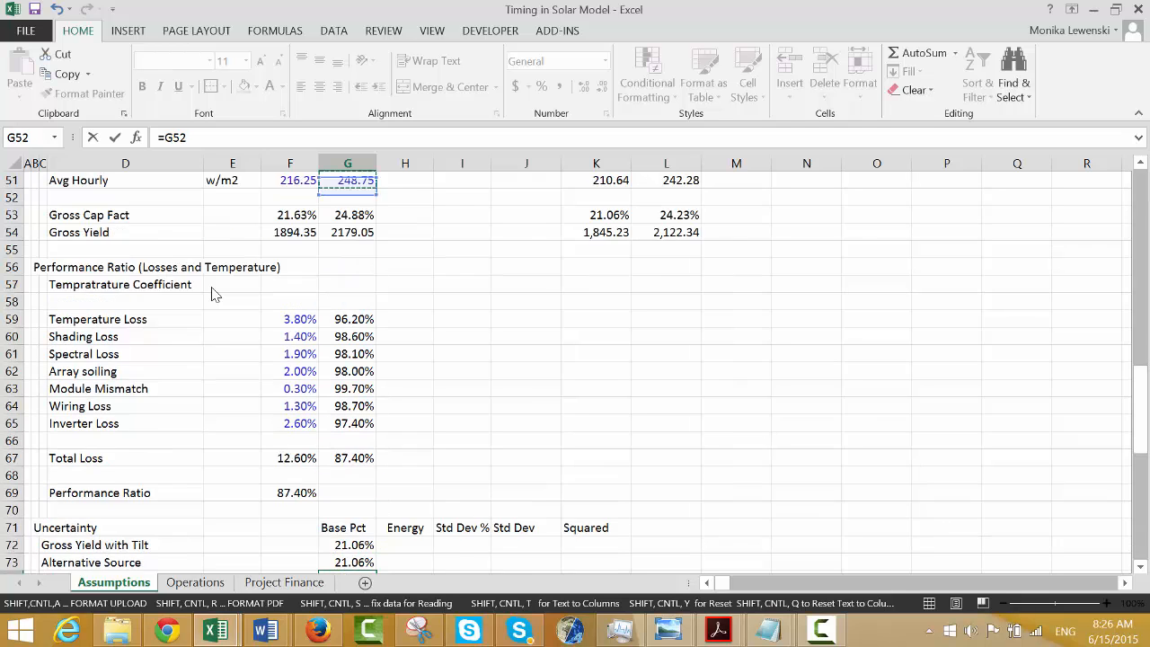
key("Up")
key("Up")
key("Up")
key("Up")
key("Down")
key("Down")
key("Down")
key("Down")
key("Down")
key("Down")
key("Down")
key("Down")
key("Down")
key("Down")
key("Down")
key("Down")
key("Down")
key("Down")
key("Down")
key("Down")
key("Down")
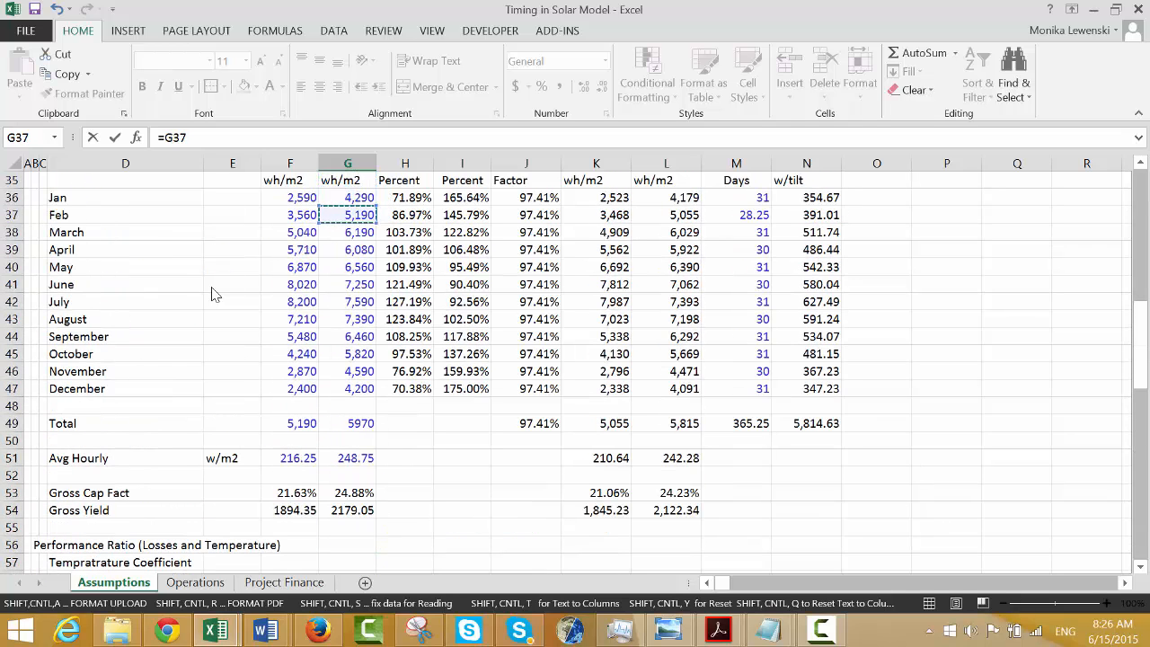
key("Right")
key("Right")
key("Right")
key("Right")
key("Right")
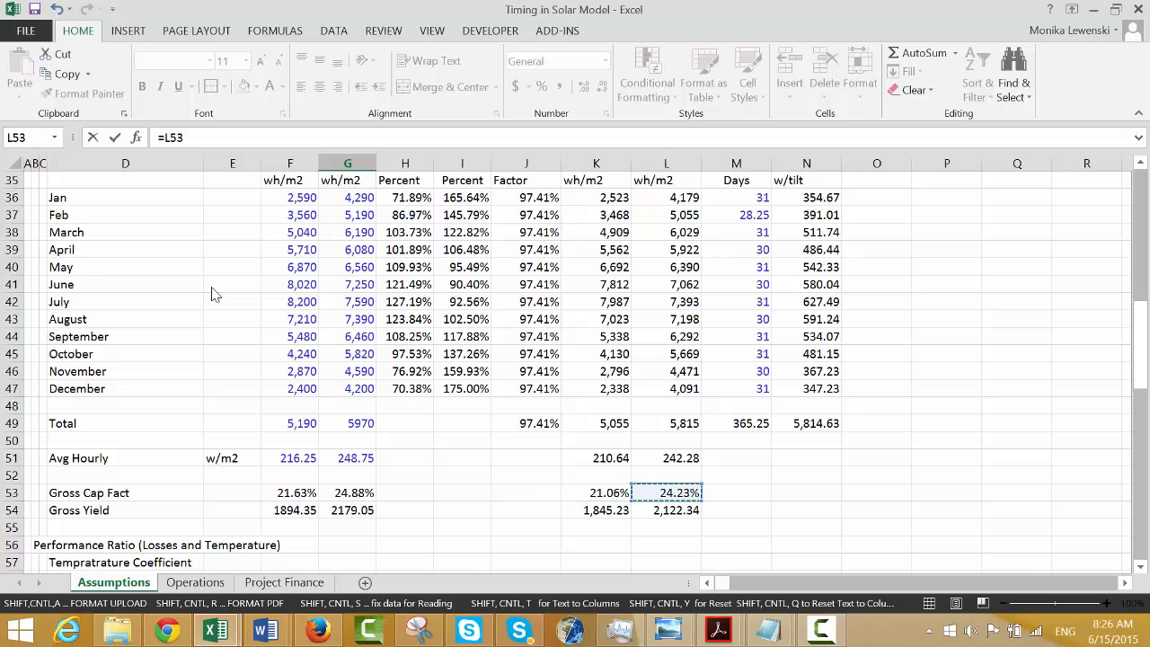
type("-")
left_click(600, 493)
key("Return")
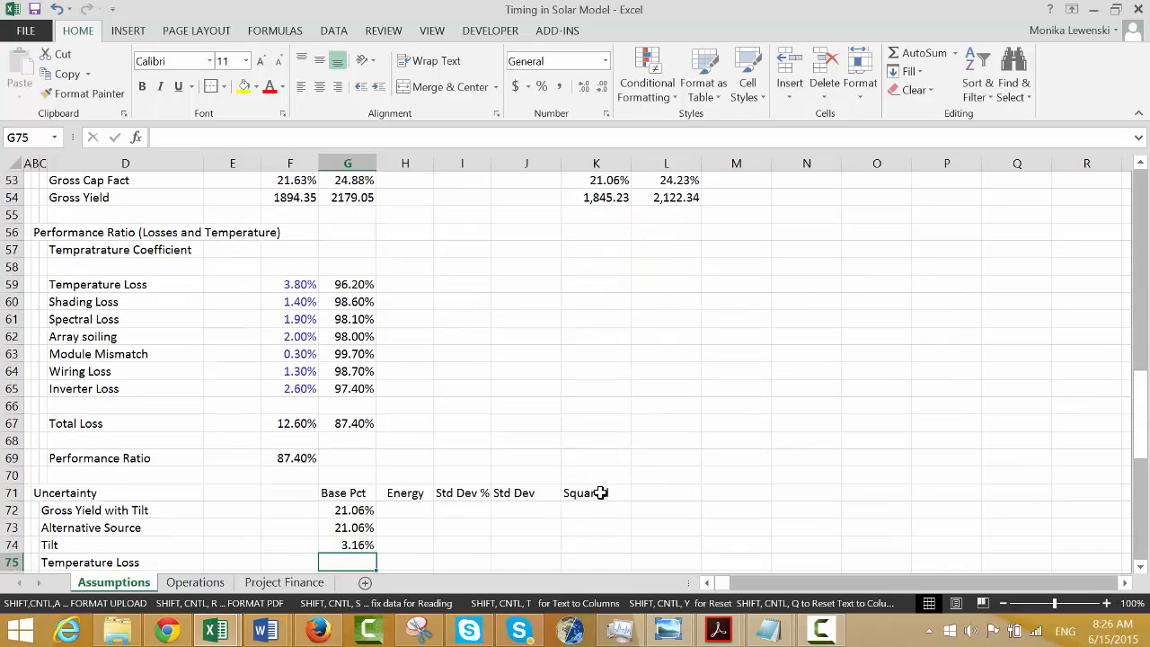
Set the Temperature Loss Base Pct in G75 to the negative of the Temperature Loss input, with the formula =-F59.
key("Return")
key("Return")
key("Up")
key("Up")
key("Left")
key("Right")
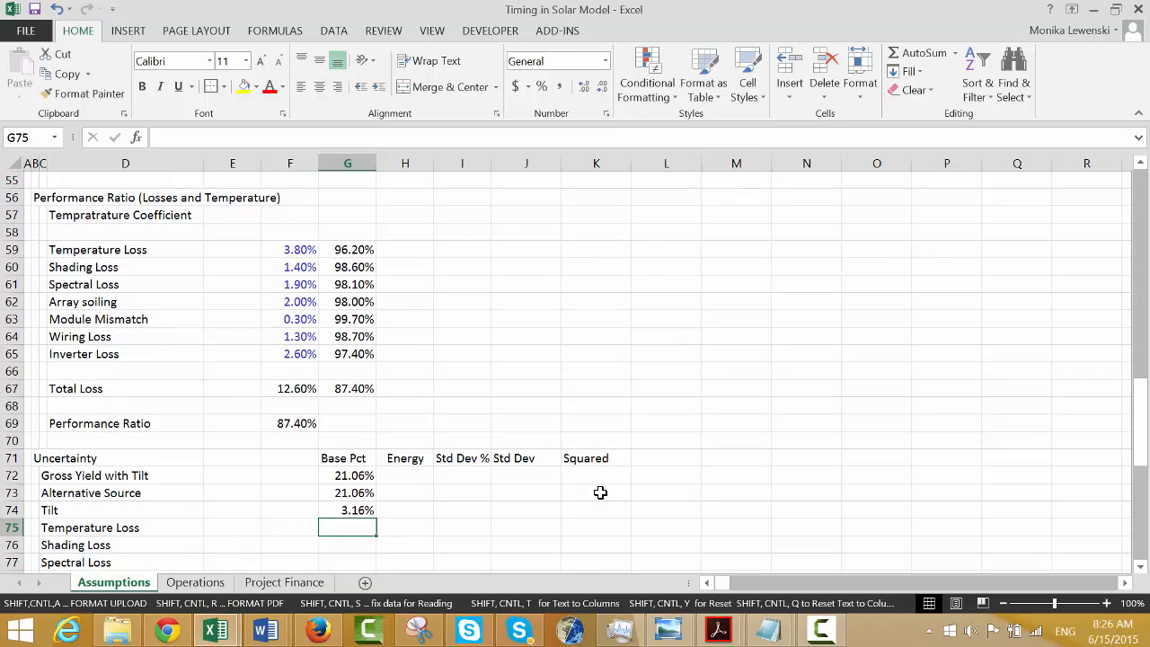
type("=-")
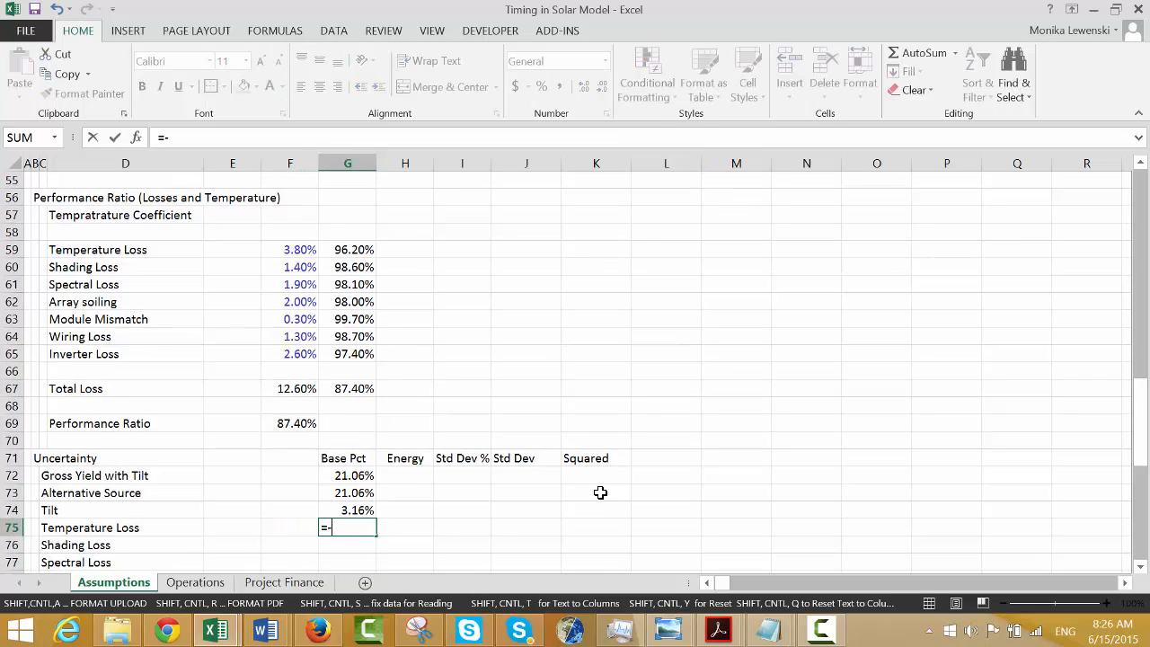
key("Up")
key("Up")
key("Up")
key("Up")
key("Up")
key("Up")
key("Up")
key("Up")
key("Up")
key("Up")
key("Up")
key("Up")
key("Up")
key("Up")
key("Up")
key("Up")
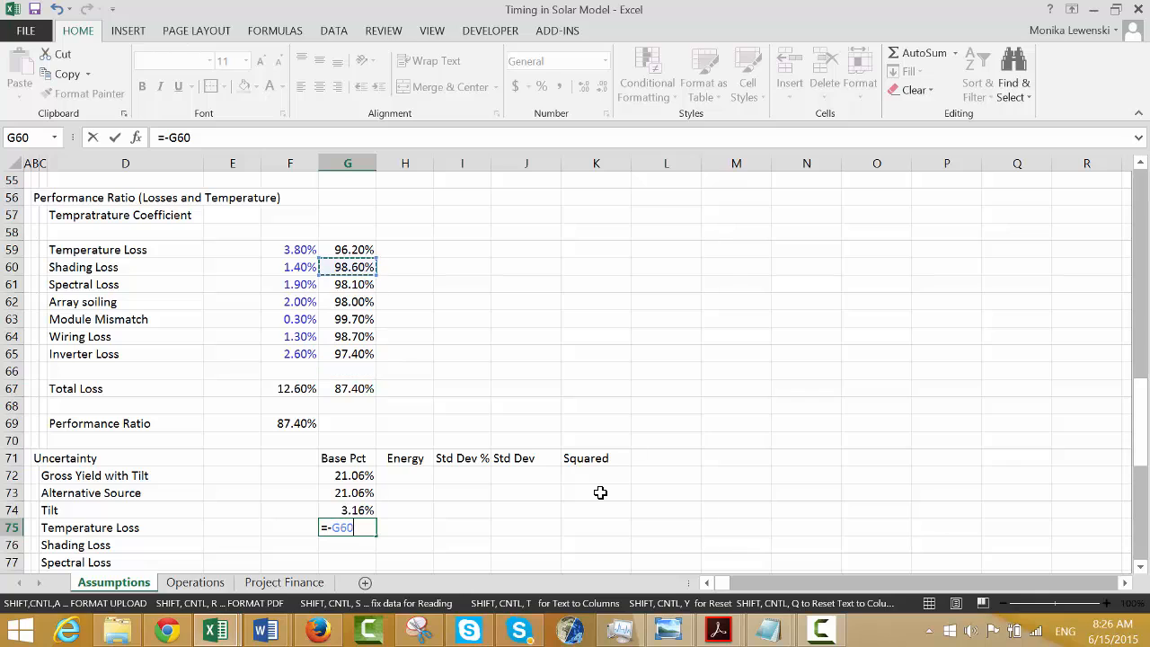
key("Left")
key("Return")
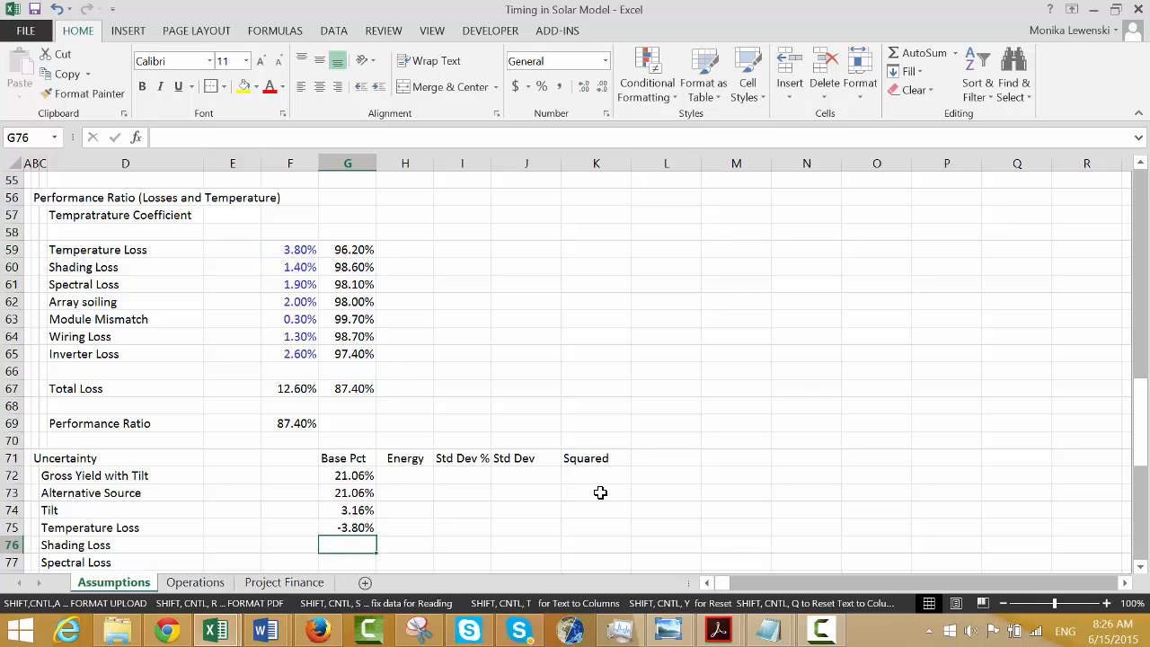
Copy the Temperature Loss Base Pct formula from G75 down through G81, covering the Shading Loss to Inverter Loss rows.
type("=")
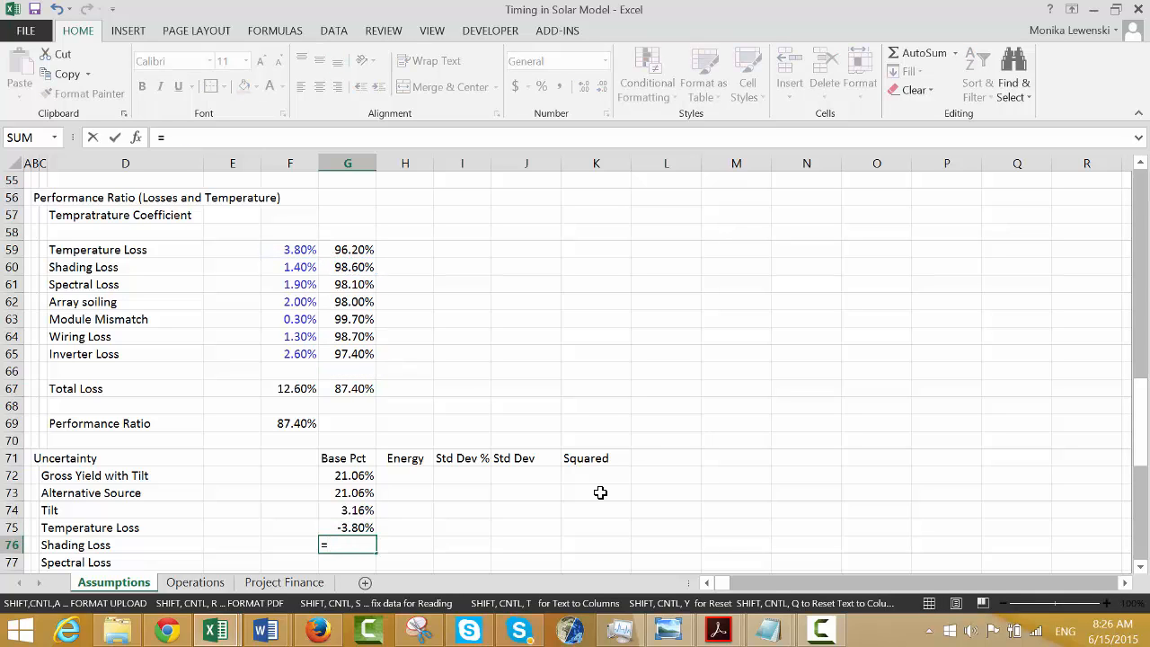
key("Escape")
key("Up")
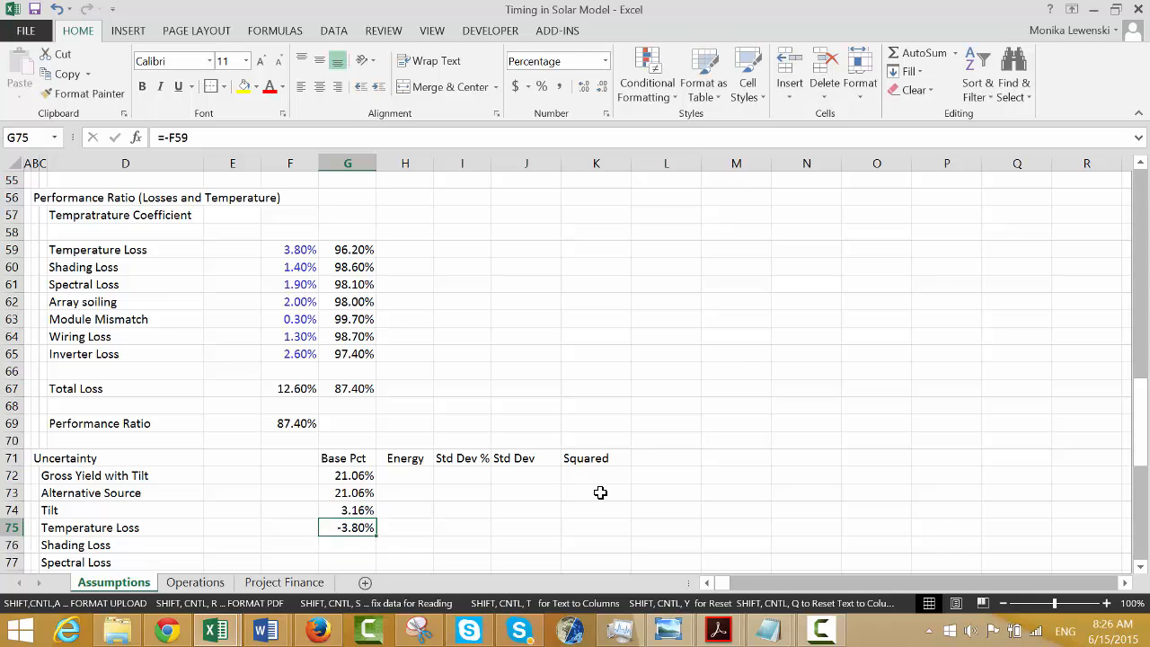
key("shift+Down")
key("shift+Down")
key("shift+Down")
key("shift+Down")
key("shift+Down")
key("shift+Down")
key("shift+Down")
key("shift+Down")
key("shift+Up")
key("shift+Up")
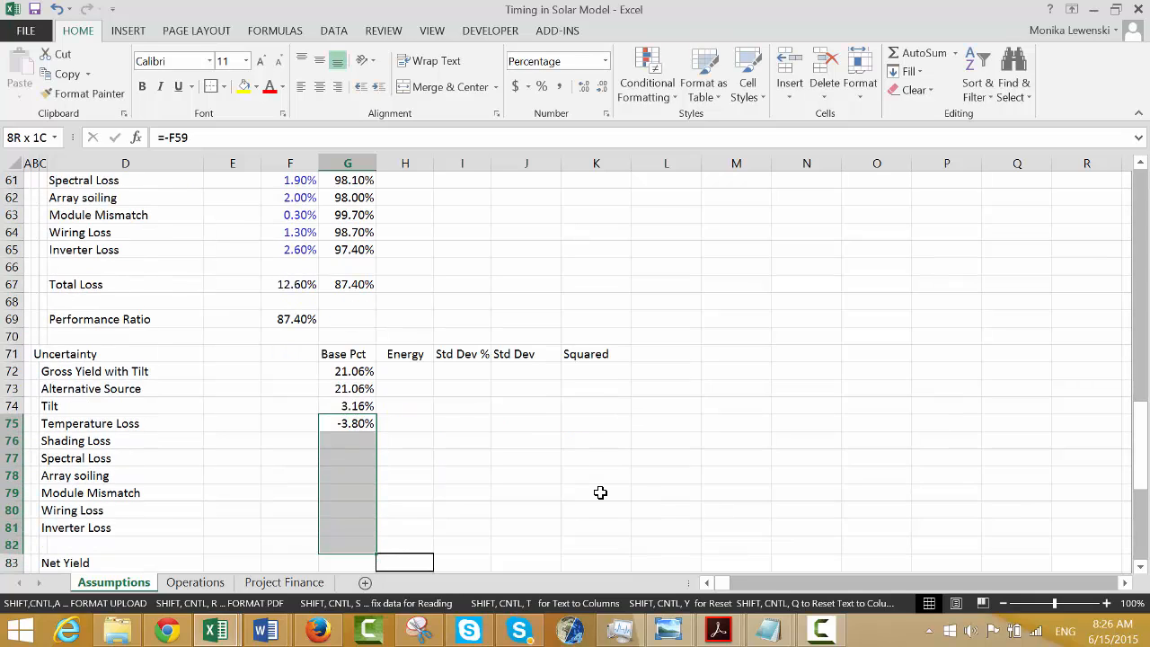
type("-1.40% -1.90% -2.00% -0.30% -1.30% -2.60%")
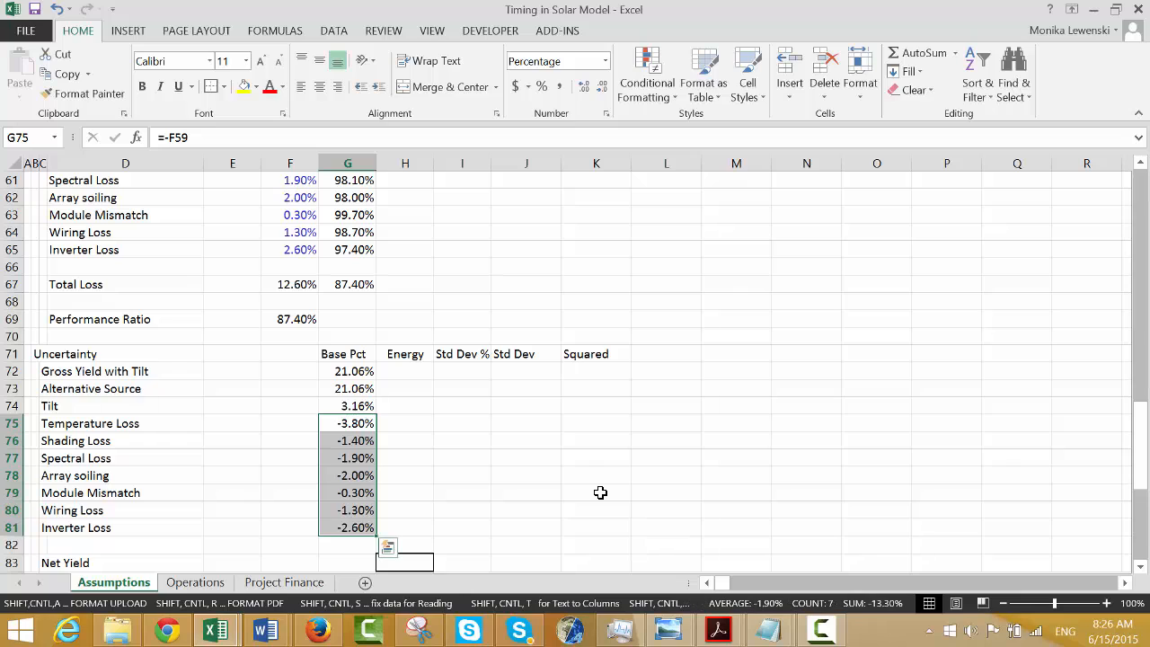
Examine the monthly irradiation table above the Uncertainty table, from its weighting percentages down to the Gross Yield row.
key("Right")
key("Down")
key("Up")
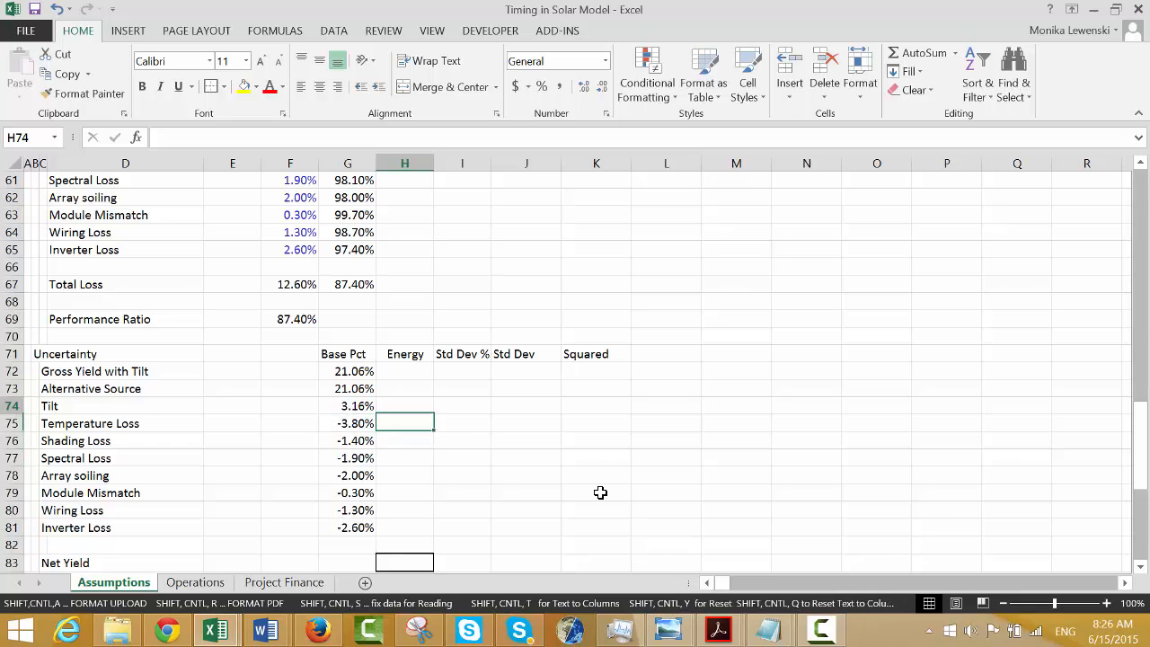
key("Up")
key("Up")
key("Up")
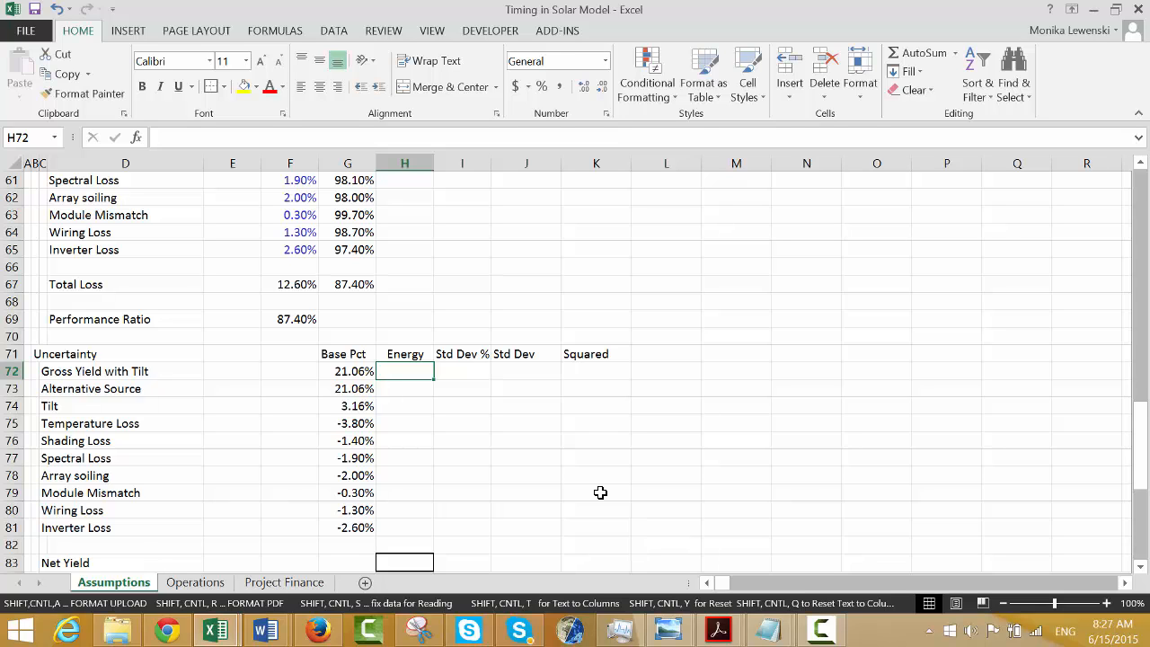
key("Up")
key("Up")
key("Up")
key("Up")
key("Up")
key("Up")
key("Up")
key("Up")
key("Up")
key("Up")
key("Up")
key("Up")
key("Up")
key("Up")
key("Up")
key("Up")
key("Up")
key("Up")
key("Up")
key("Up")
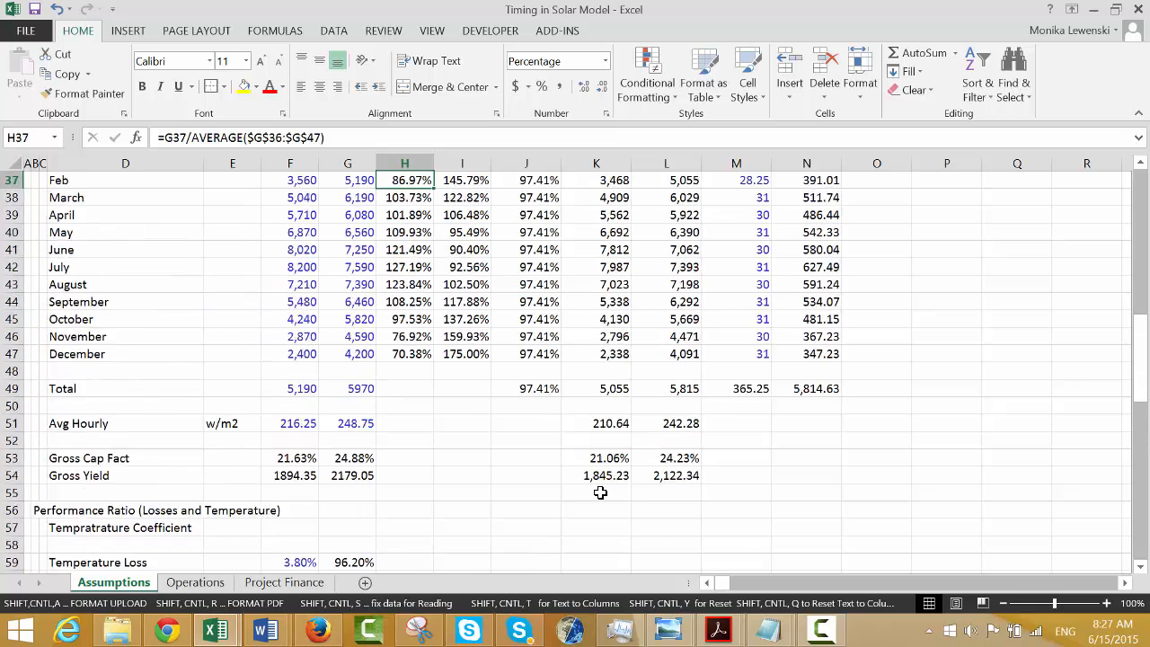
key("Up")
key("Up")
key("Down")
key("Down")
key("Down")
key("Down")
key("Down")
key("Down")
key("Down")
key("Down")
key("Down")
key("Down")
key("Down")
key("Down")
key("Down")
key("Down")
key("Down")
key("Down")
key("Down")
key("Down")
key("Down")
Examine the unadjusted Avg Hourly, Gross Cap Fact and Gross Yield figures in columns F and G, without and with tilt.
key("Left")
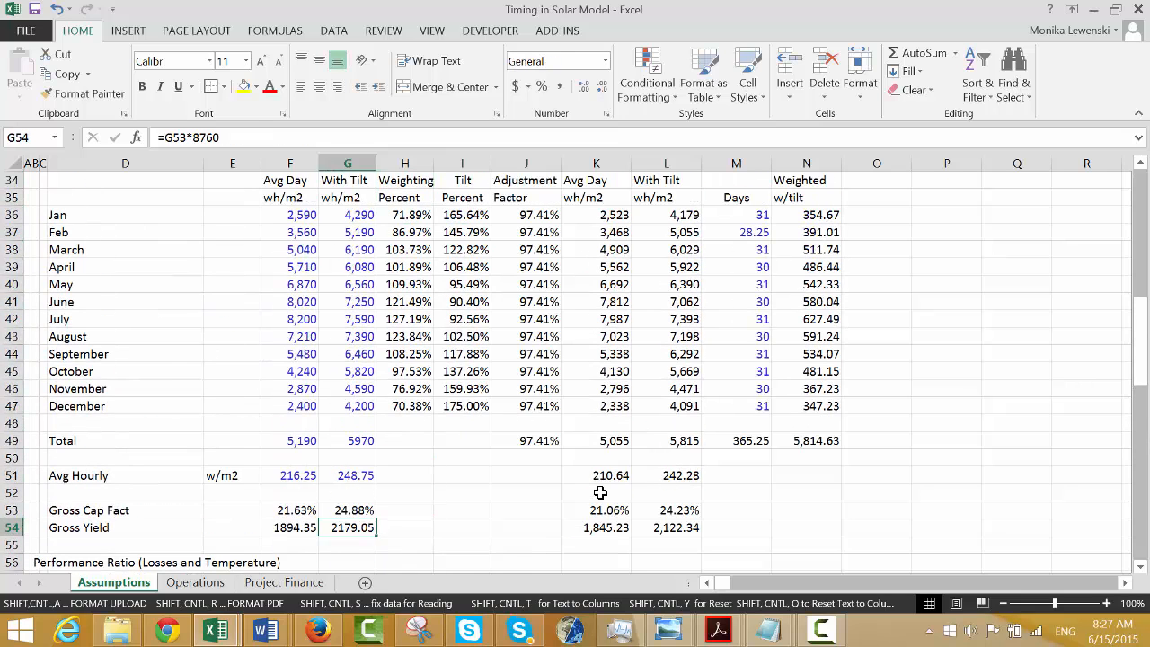
key("Left")
key("Left")
key("Right")
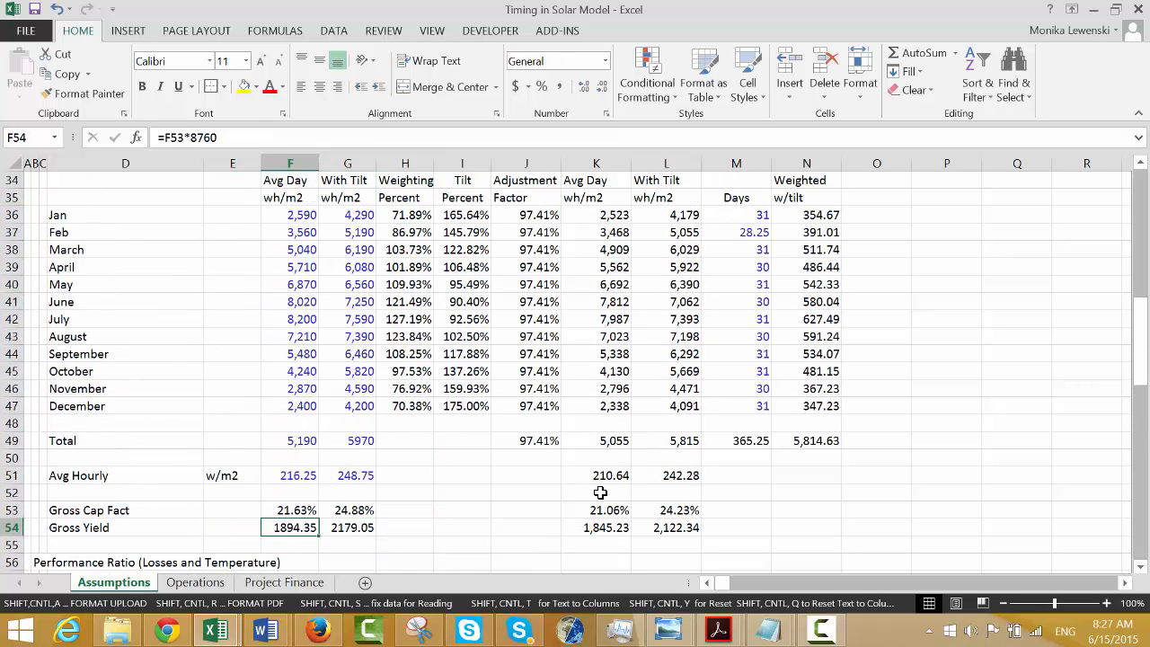
key("Right")
key("Right")
key("Right")
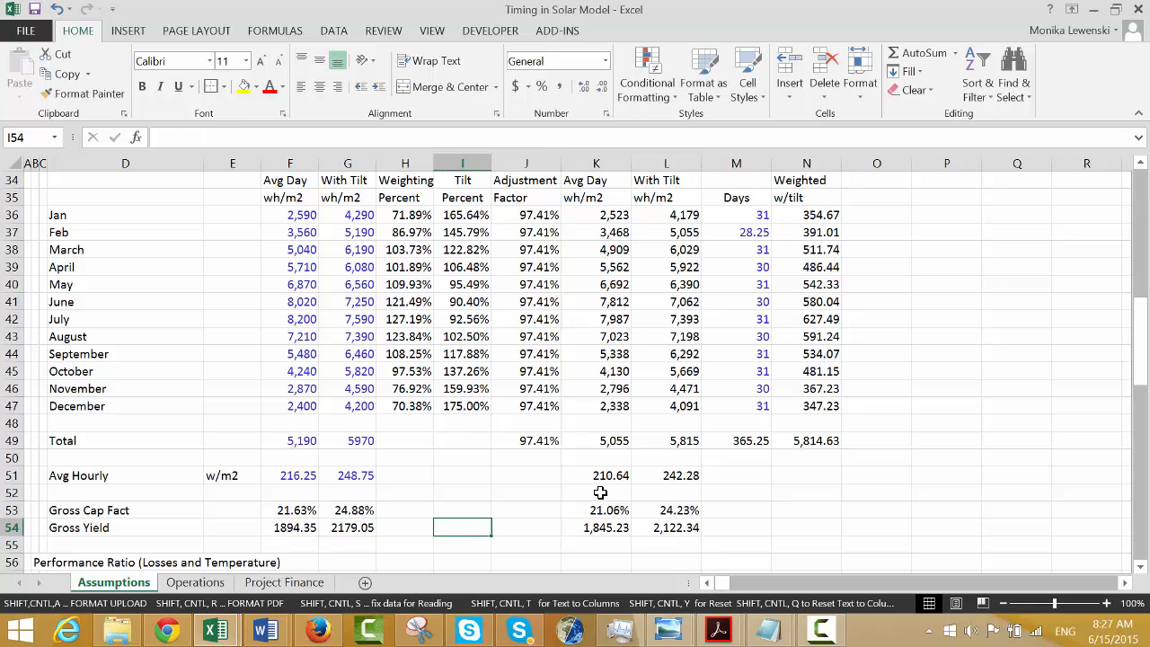
key("Up")
key("Up")
key("Left")
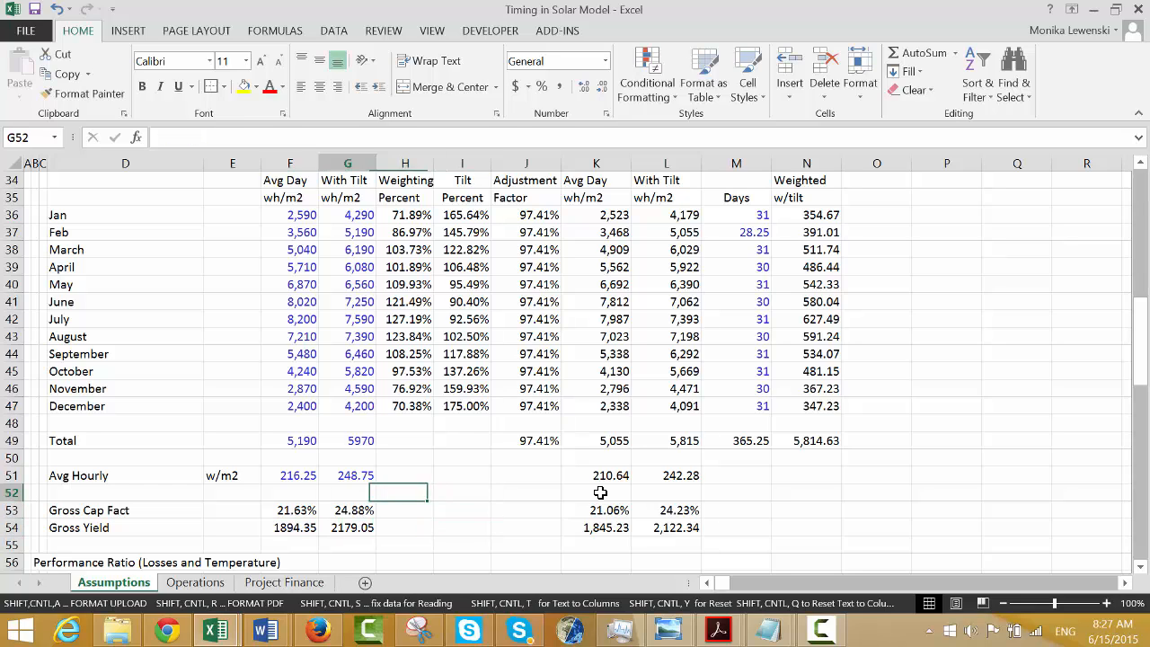
key("Left")
key("Up")
key("Up")
key("Down")
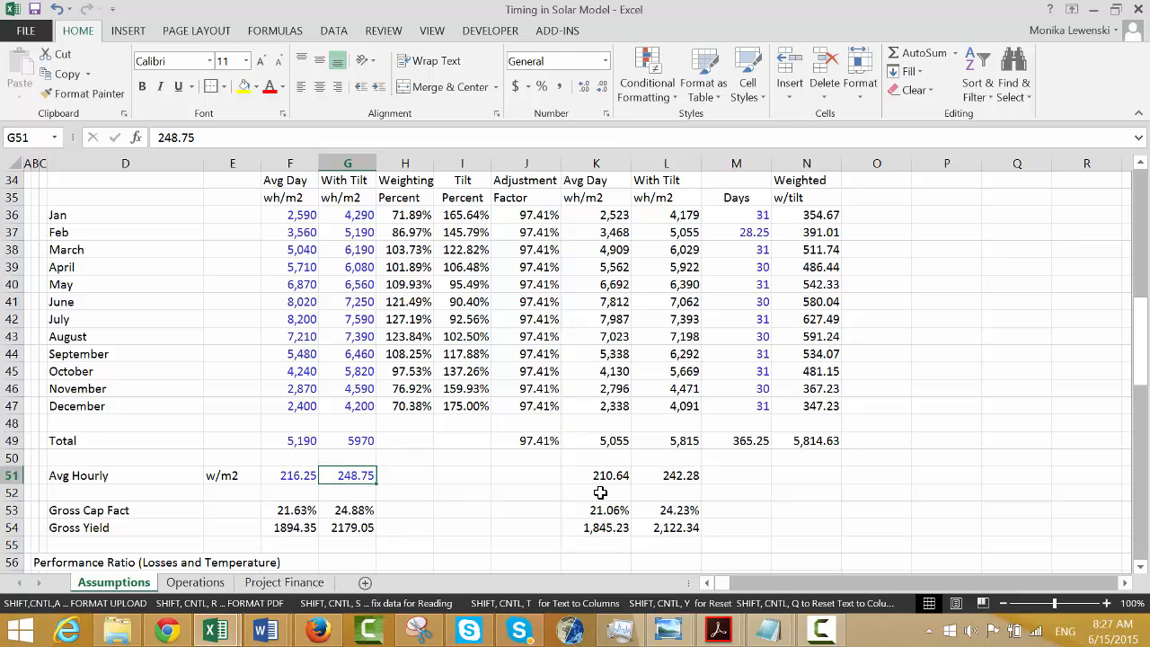
Review the adjusted figures in column K, the Net Yield per Month section and the Uncertainty table's empty Energy and deviation columns.
key("Right")
key("Right")
key("Right")
key("Right")
key("Down")
key("Down")
key("Down")
key("Down")
key("Down")
key("Down")
key("Down")
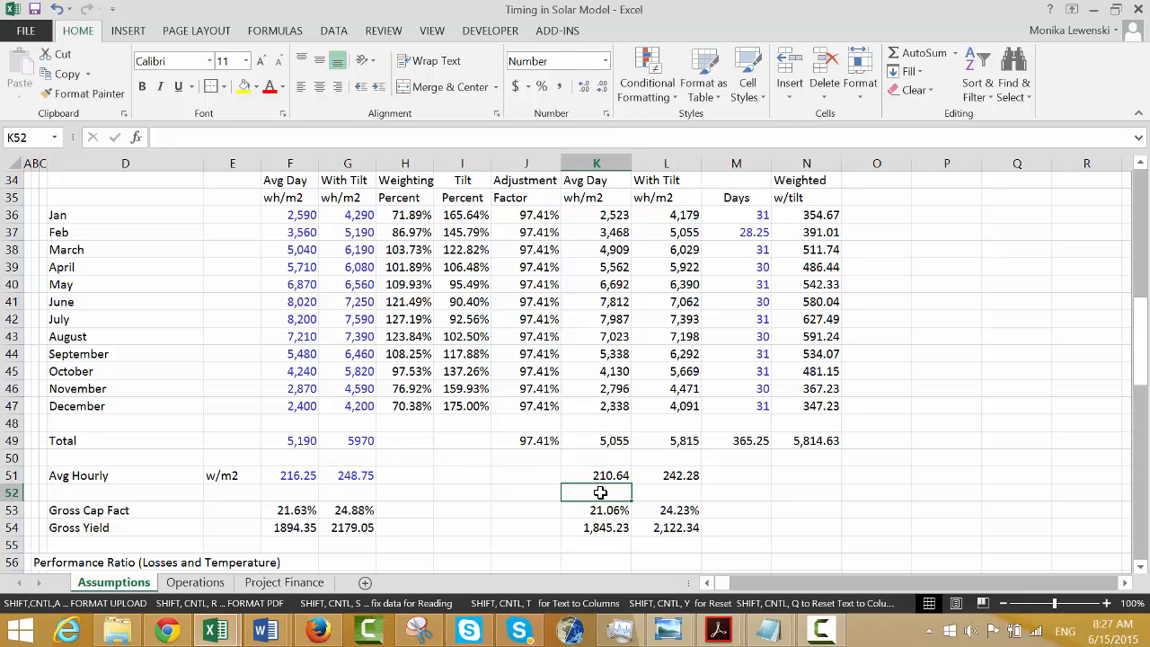
key("Down")
key("Down")
key("Down")
key("Down")
key("Down")
key("Down")
key("Down")
key("Down")
key("Down")
key("Down")
key("Down")
key("Down")
key("Down")
key("Down")
key("Down")
key("Down")
key("Down")
key("Down")
key("Down")
key("Down")
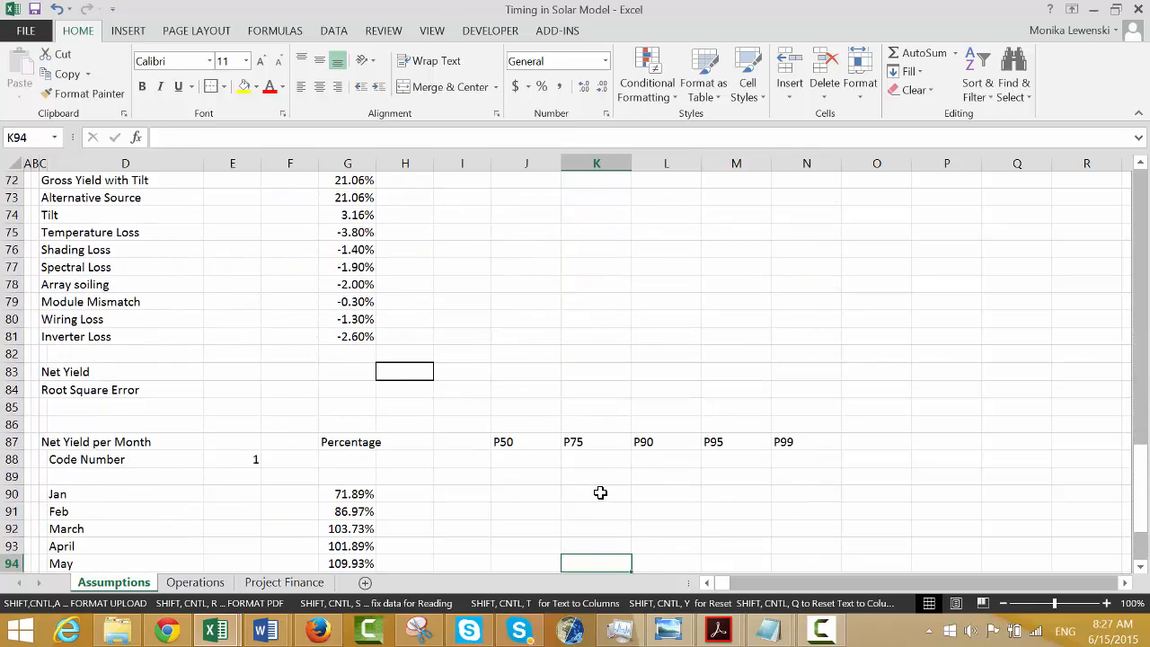
key("Up")
key("Up")
key("Up")
key("Up")
key("Up")
key("Up")
key("Up")
key("Up")
key("Up")
key("Up")
key("Up")
key("Up")
key("Up")
key("Up")
key("Up")
key("Up")
key("Up")
key("Up")
key("Up")
key("Up")
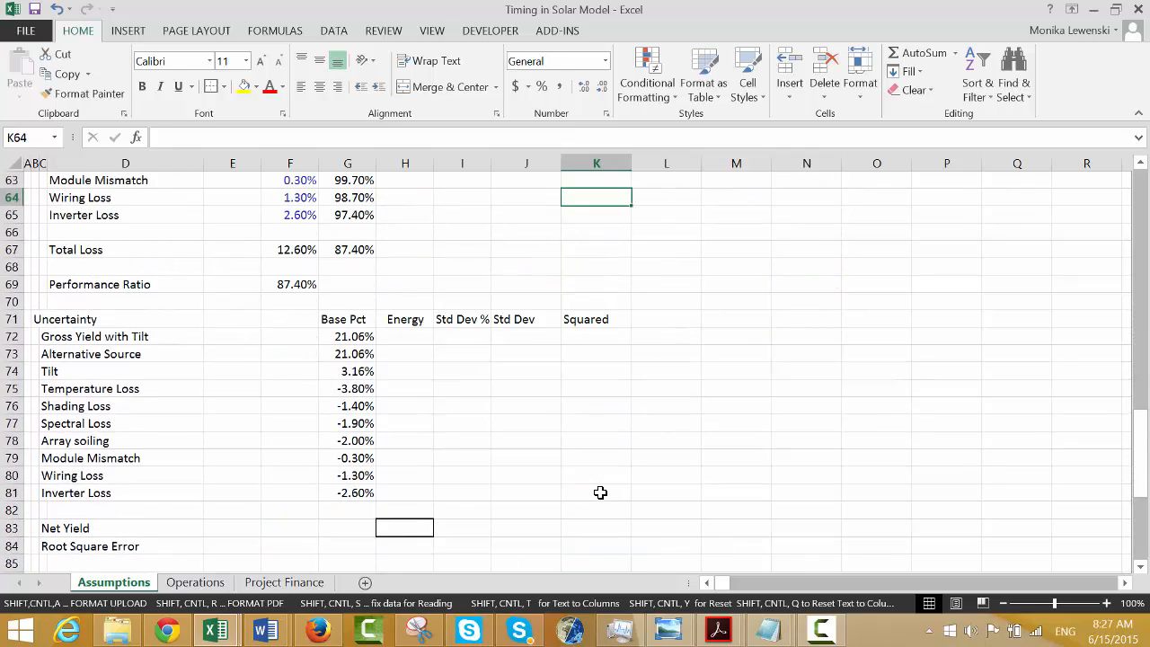
Calculate the Gross Yield with Tilt Energy in H72 as its Base Pct times 1000, using =G72*1000.
key("Down")
key("Down")
key("Down")
key("Down")
key("Down")
key("Down")
key("Down")
key("Left")
key("Left")
key("Left")
key("Down")
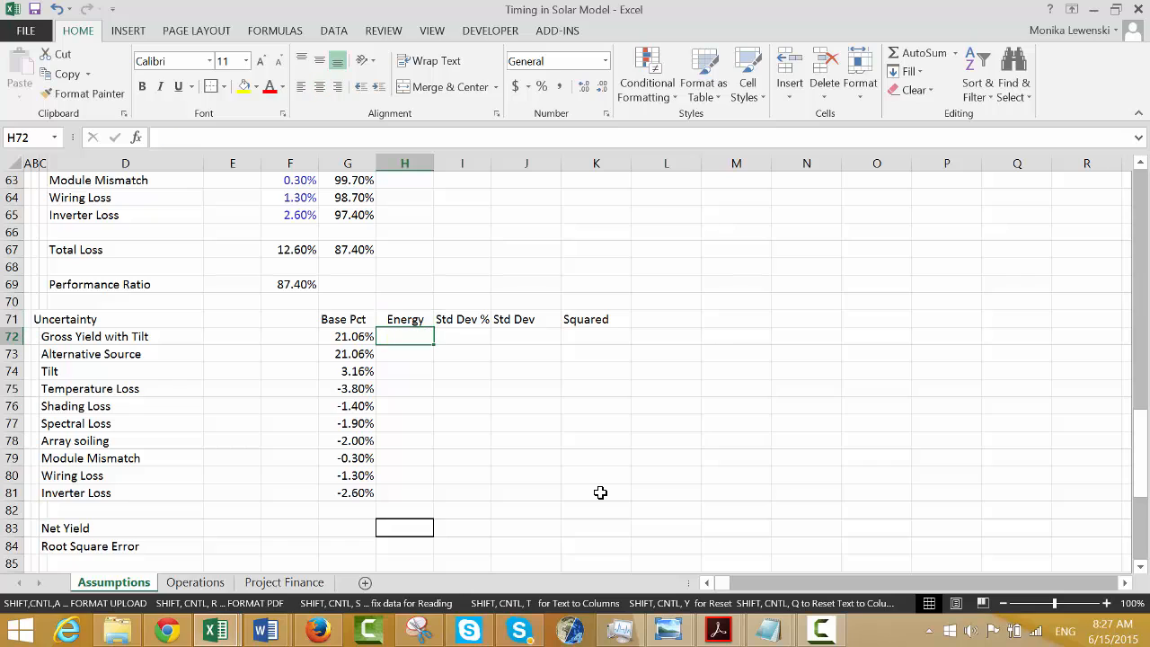
type("=")
key("Left")
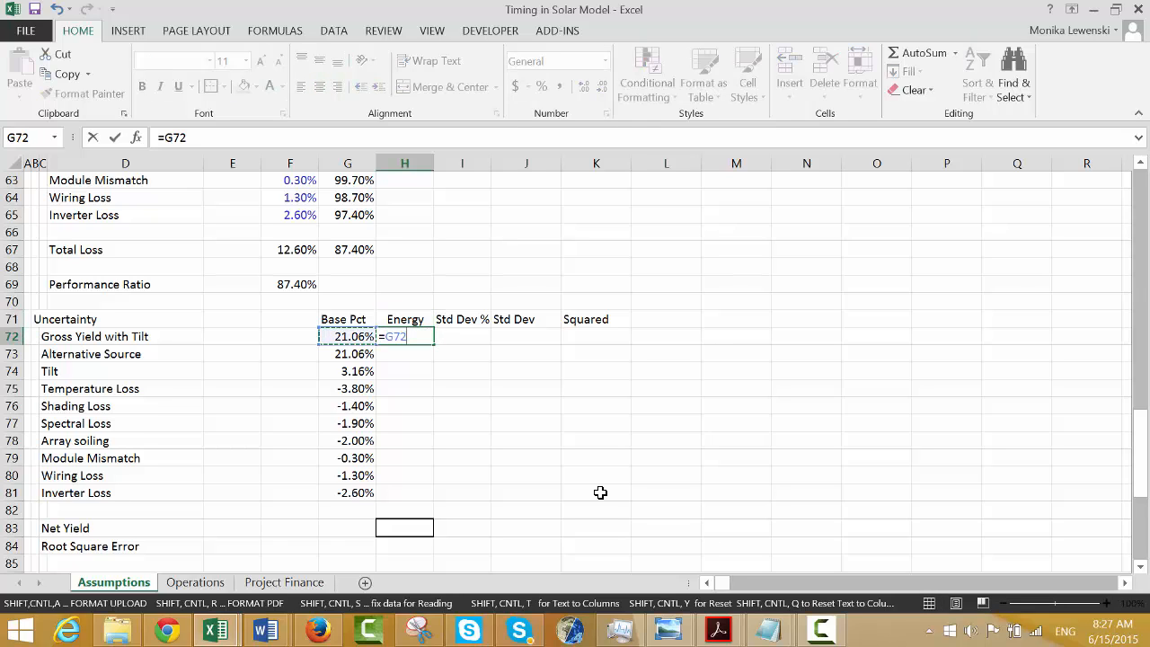
type("*1000")
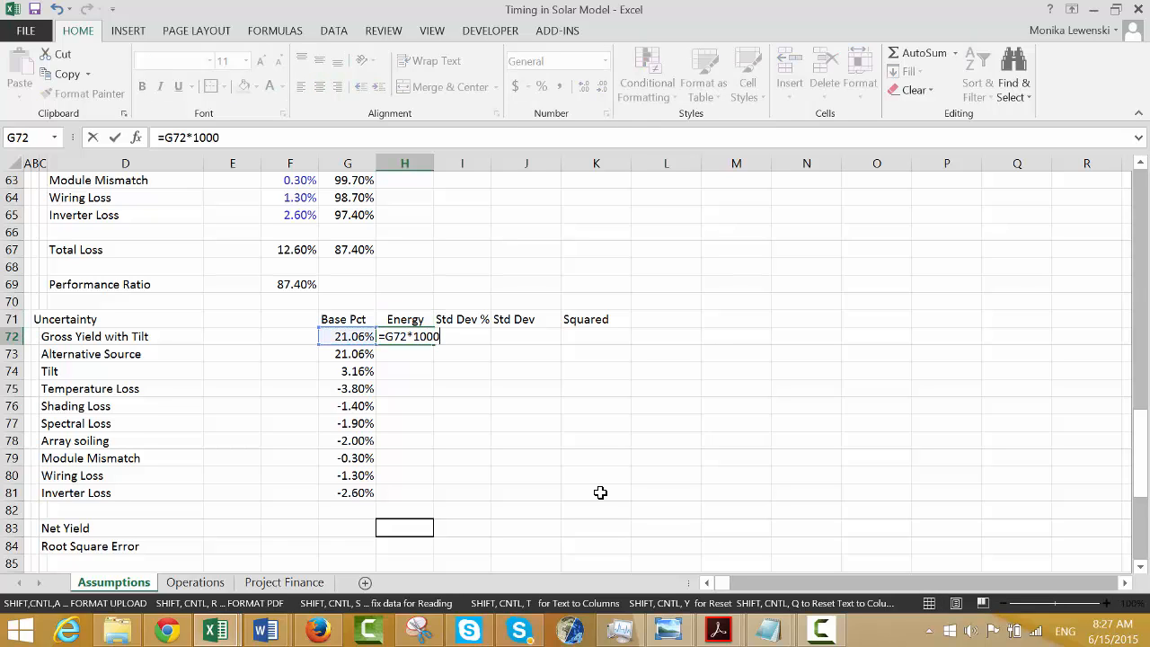
key("Return")
key("Up")
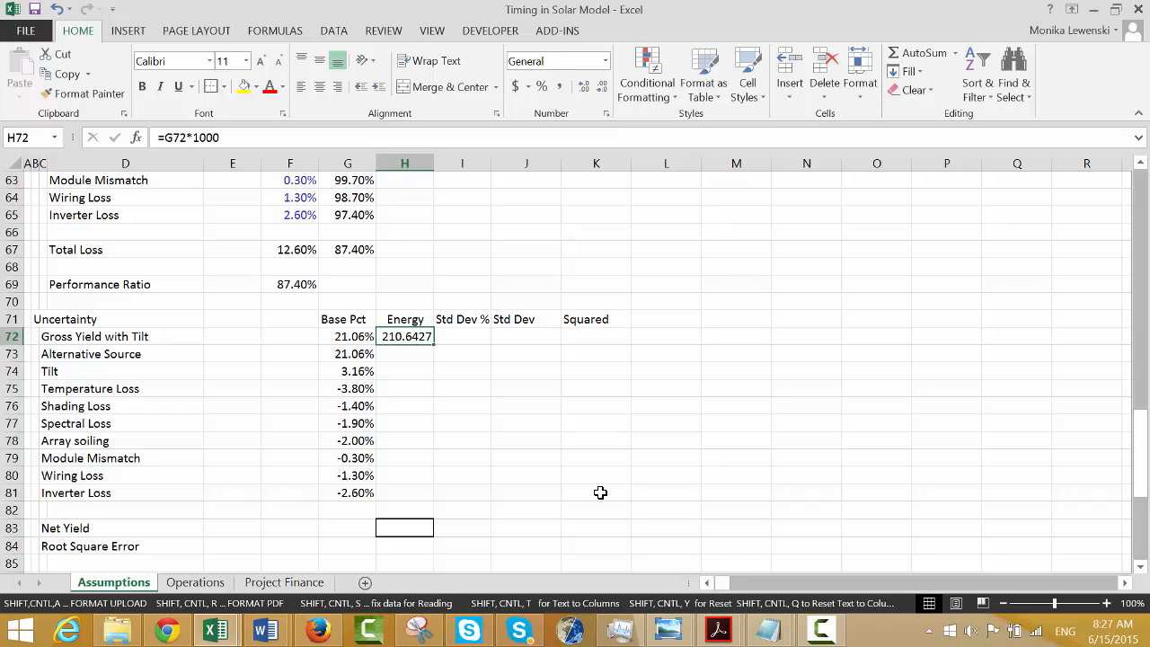
Format H72 as a number with thousands separators and two decimals, and fill it down through H81.
key("ctrl+shift+1")
key("shift+Down")
key("shift+Down")
key("shift+Down")
key("shift+Down")
key("shift+Down")
key("shift+Down")
key("shift+Down")
key("shift+Down")
key("shift+Down")
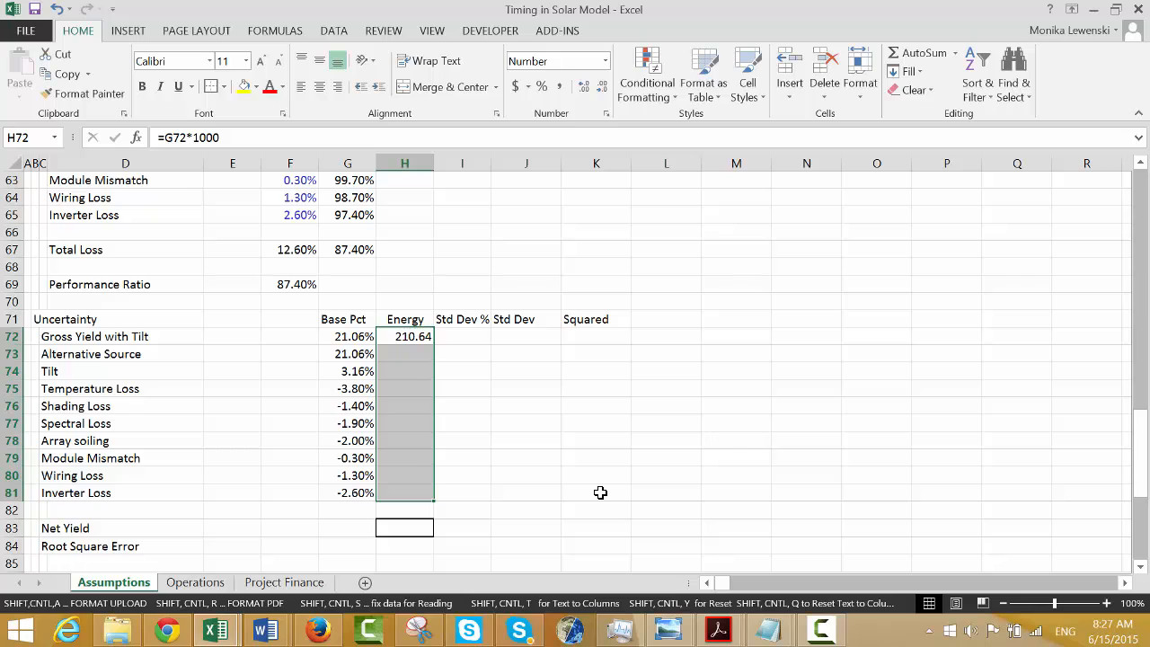
key("ctrl+d")
key("Left")
key("Right")
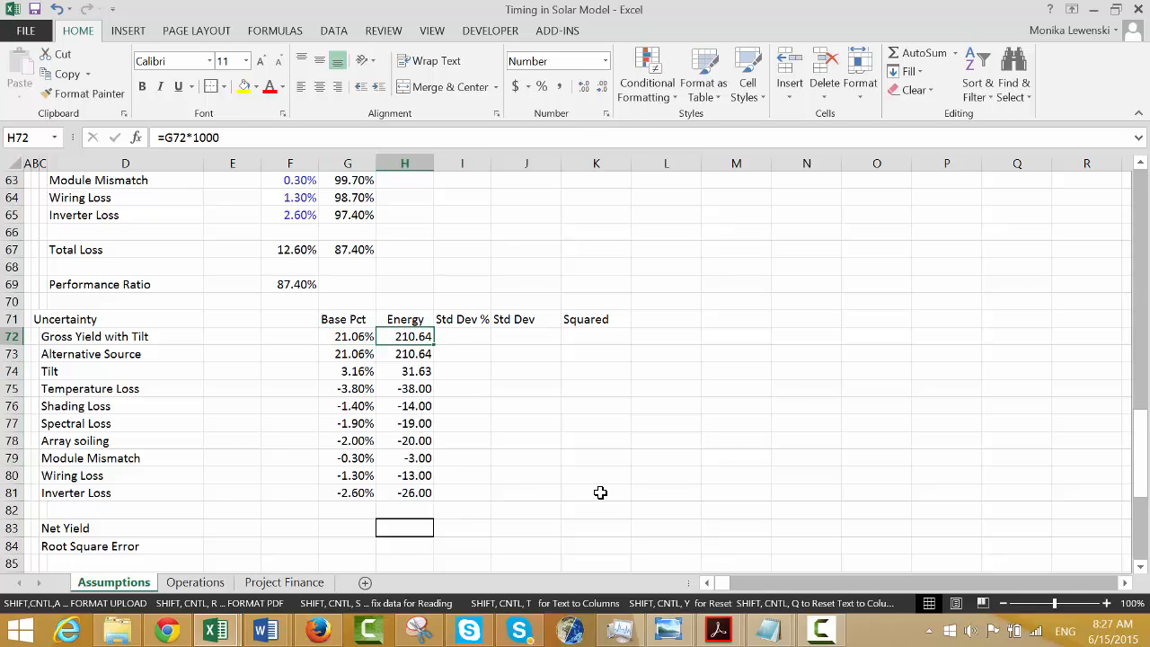
Extend the Energy formula in H72 to also multiply by the Plant Capacity, giving =G72*1000*F17.
key("F2")
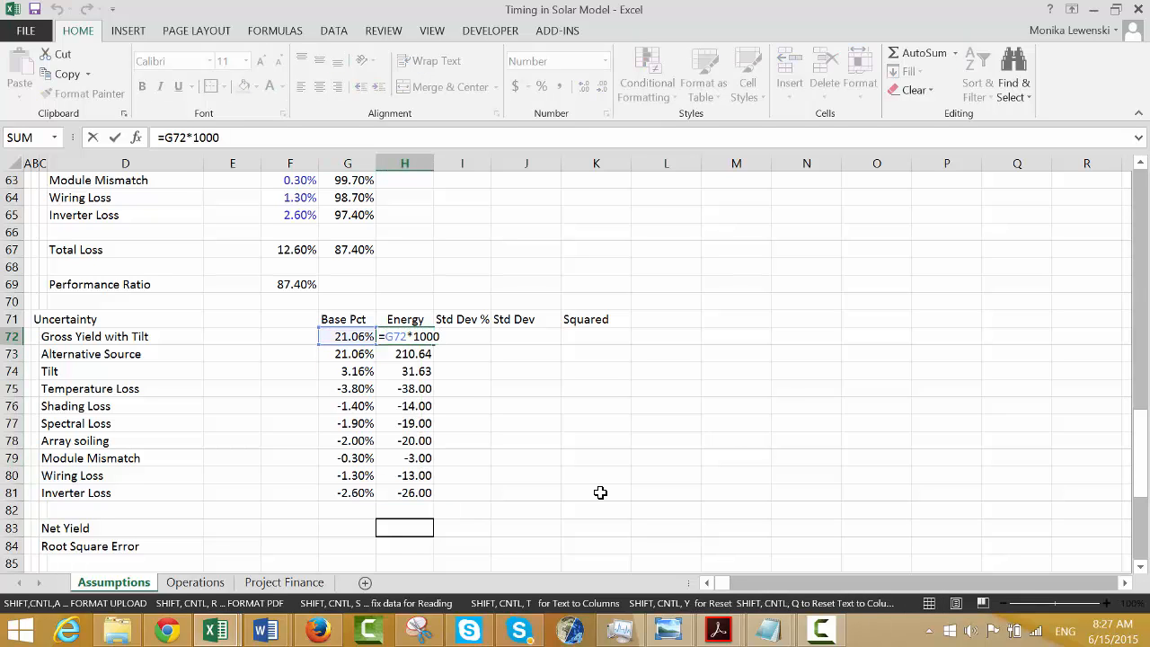
type("*")
left_click(404, 208)
key("Up")
key("Up")
key("Up")
key("Up")
key("Up")
key("Up")
key("Up")
key("Up")
key("Up")
key("Up")
key("Up")
key("Up")
key("Up")
key("Up")
key("Up")
key("Up")
key("Up")
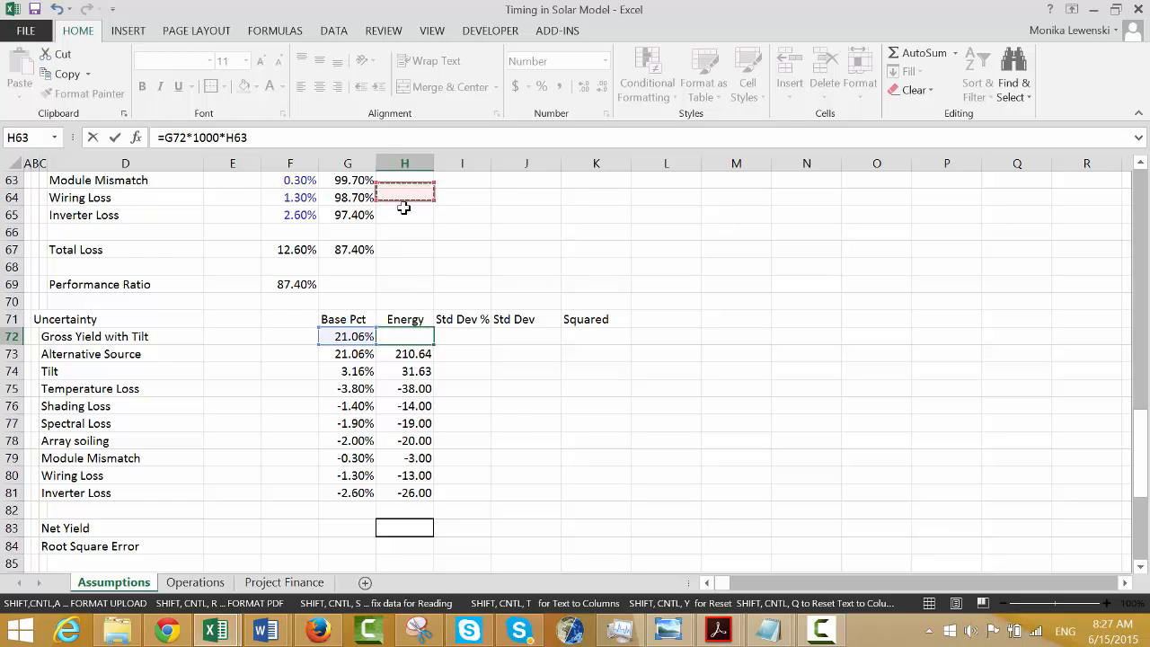
key("Up")
key("Up")
key("Up")
key("Up")
key("Up")
key("Up")
key("Up")
key("Up")
key("Up")
key("Up")
key("Up")
key("Up")
key("Up")
key("Up")
key("Up")
key("Up")
key("Up")
key("Up")
key("Up")
key("Up")
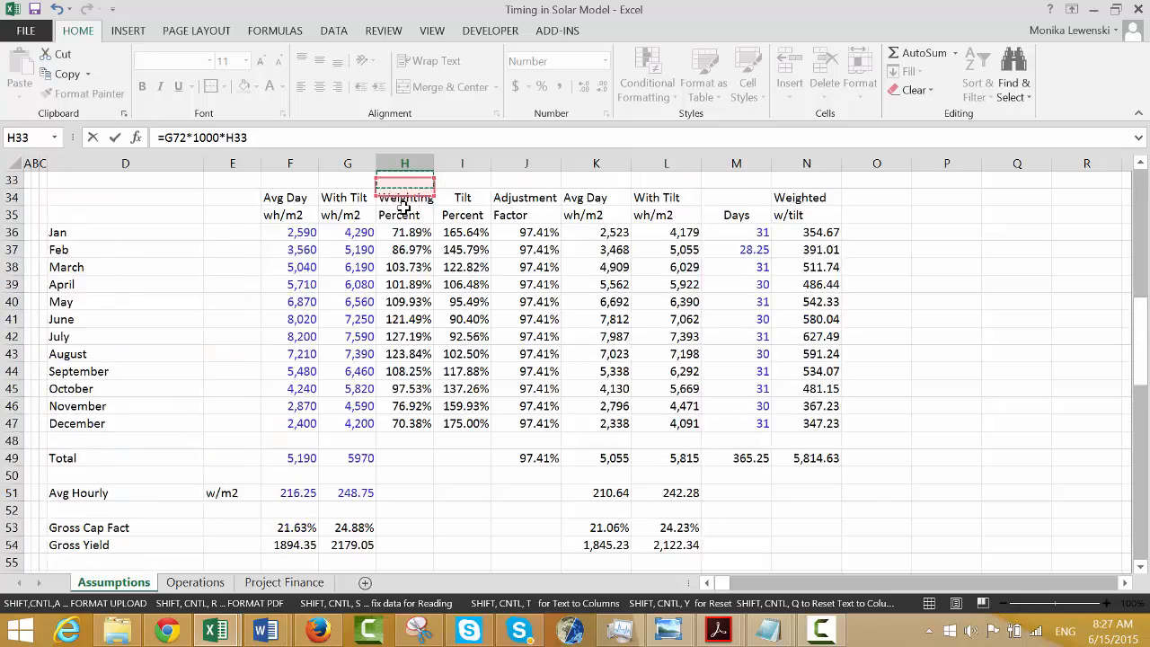
key("Down")
key("Down")
key("Down")
key("Down")
key("Down")
key("Down")
key("Down")
key("Down")
key("Down")
key("Down")
key("Down")
key("Down")
key("Down")
key("Down")
key("Down")
key("Down")
key("Down")
key("Down")
key("Down")
key("Down")
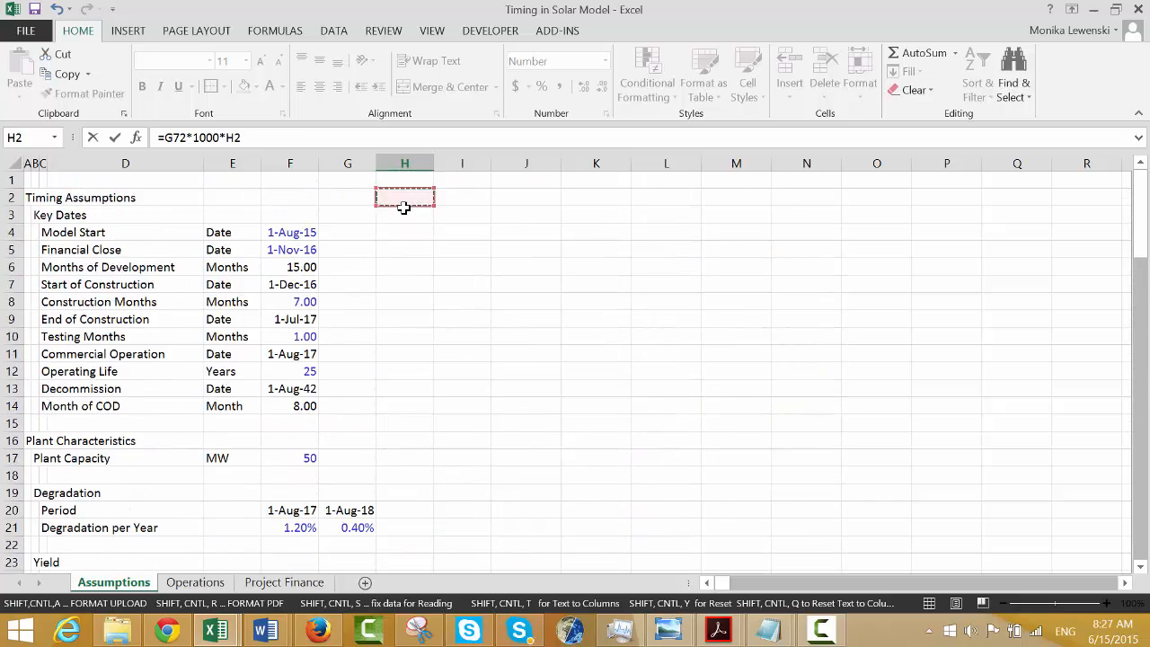
key("Down")
key("Up")
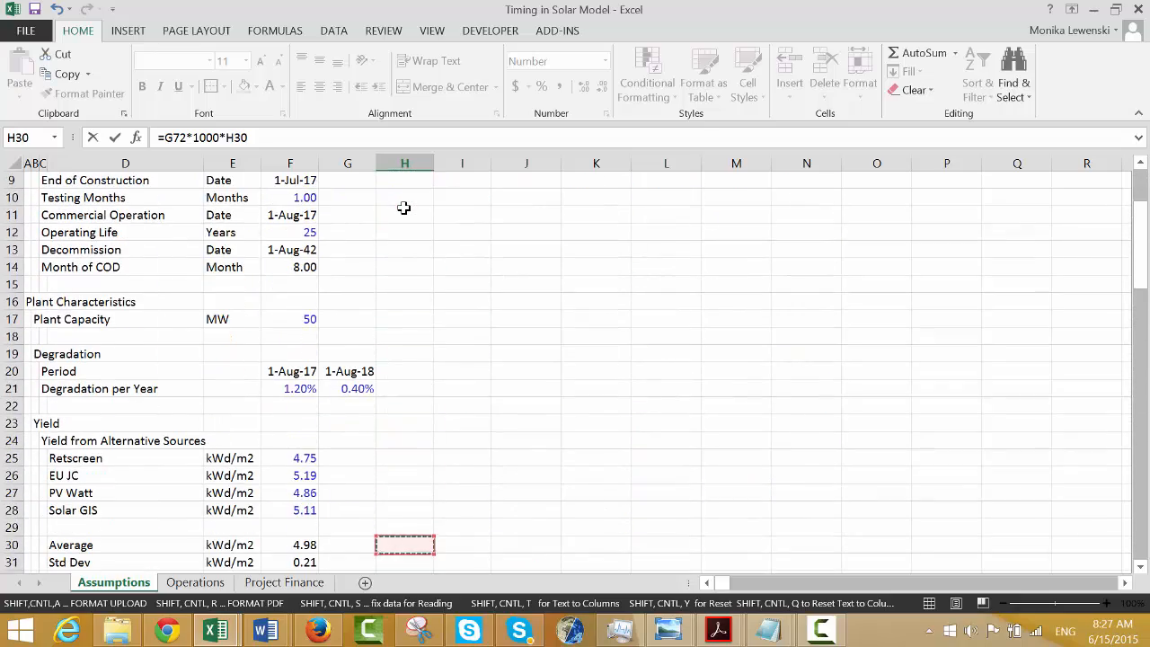
key("Down")
key("Up")
key("Up")
key("Up")
key("Up")
key("Up")
key("Up")
key("Up")
key("Up")
key("Up")
key("Up")
key("Up")
key("Up")
key("Up")
key("Up")
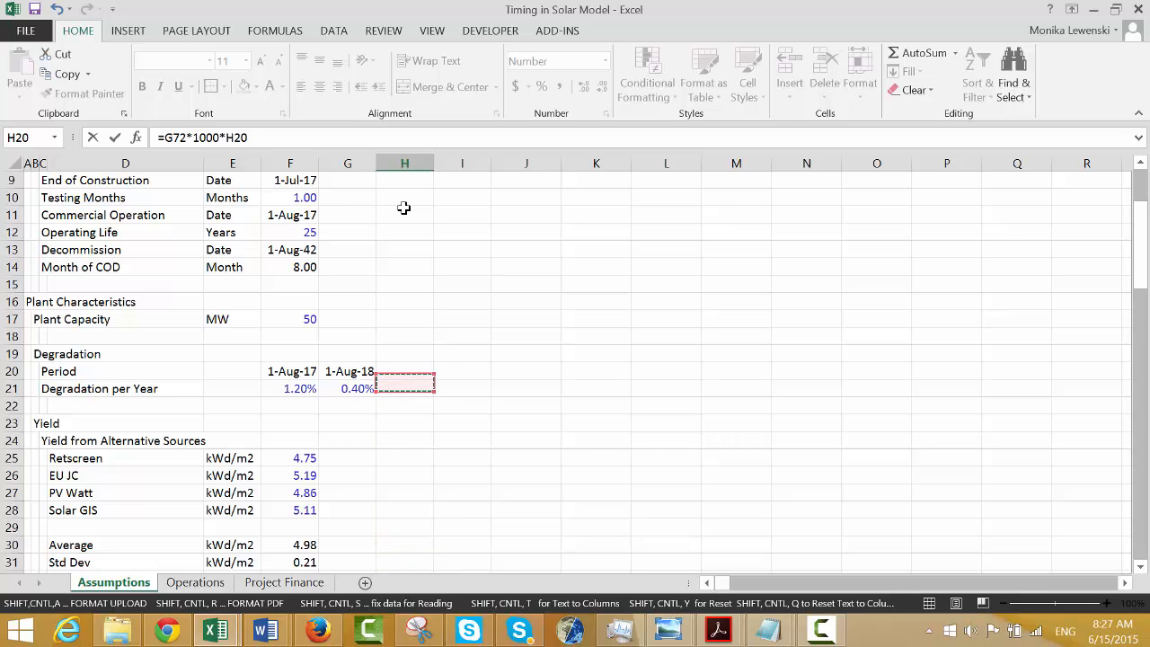
key("Left")
key("Left")
key("Return")
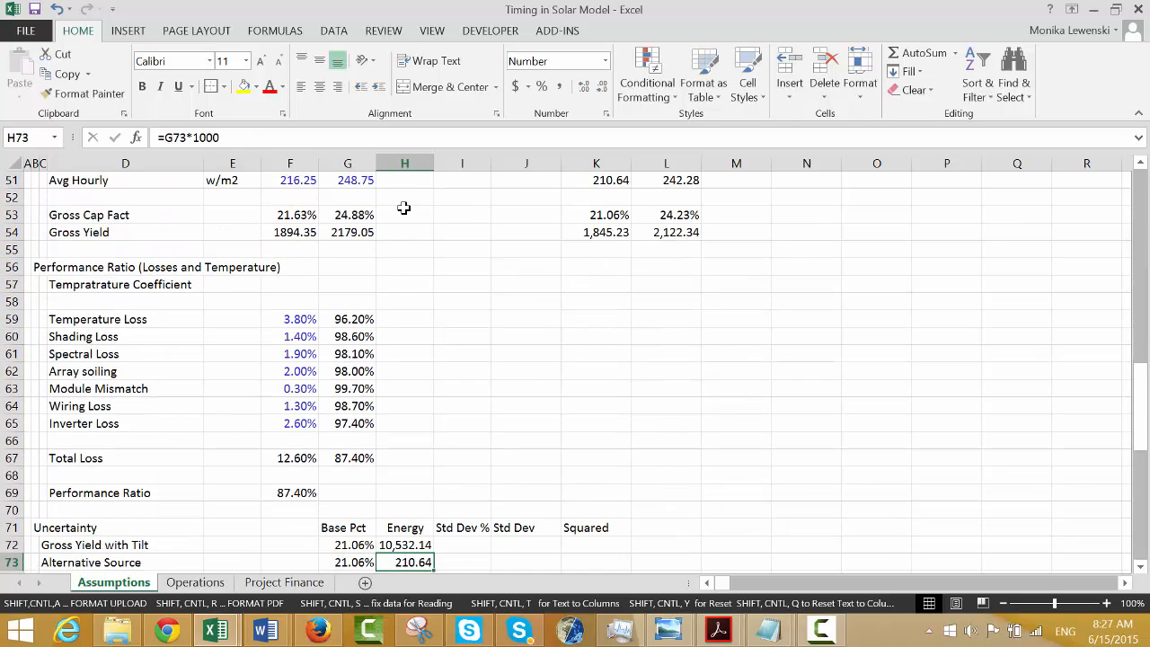
Replace the H72 Energy formula with Base Pct times the absolute Plant Capacity reference times 8766 hours, =G72*$F$17*8766.
key("Down")
key("Up")
key("Up")
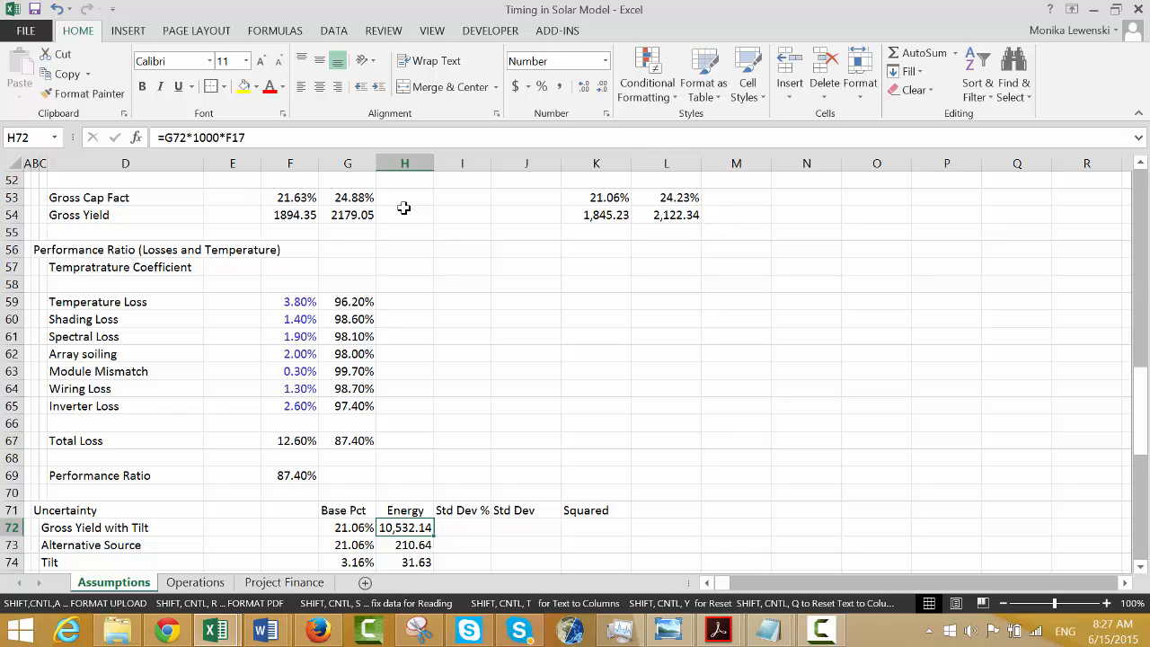
type("=")
key("Left")
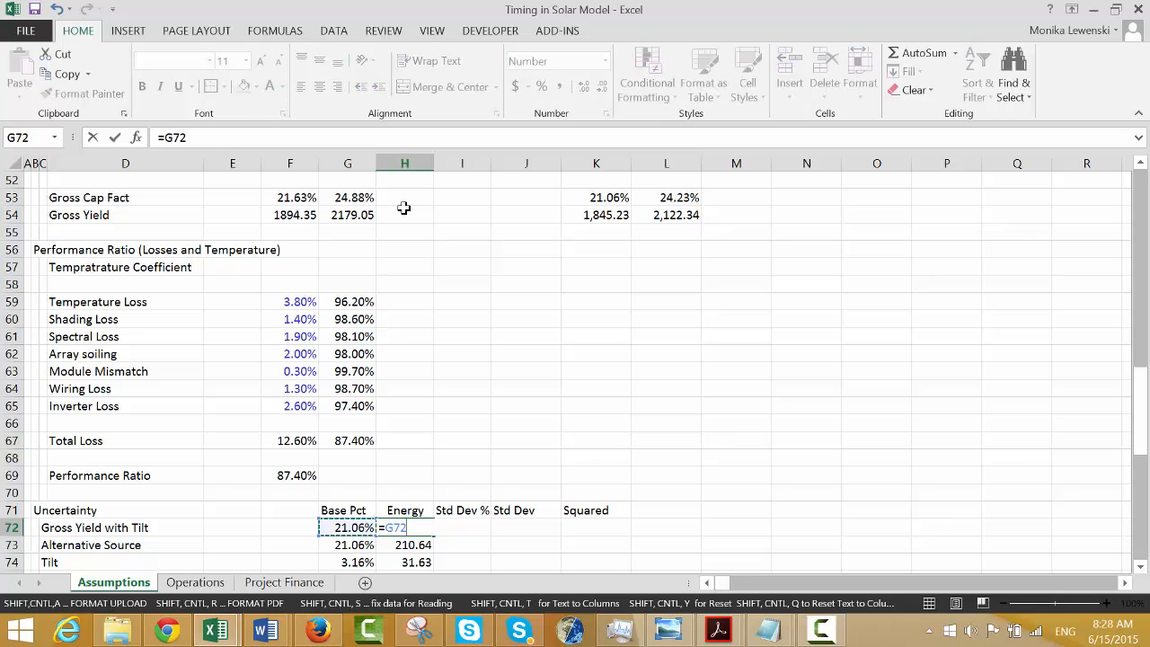
type("*")
key("Page_Up")
key("Page_Up")
key("Page_Up")
key("Up")
key("Up")
key("Left")
key("Left")
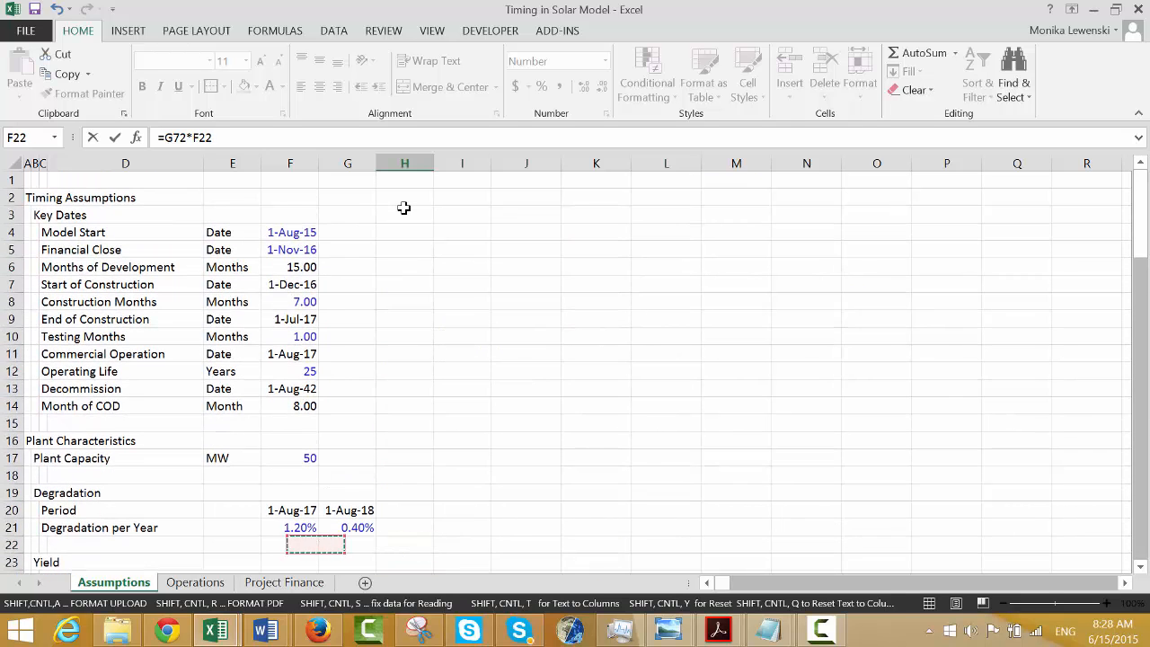
key("Left")
key("Down")
key("Up")
key("Up")
key("Up")
key("Up")
key("Up")
key("Up")
key("Right")
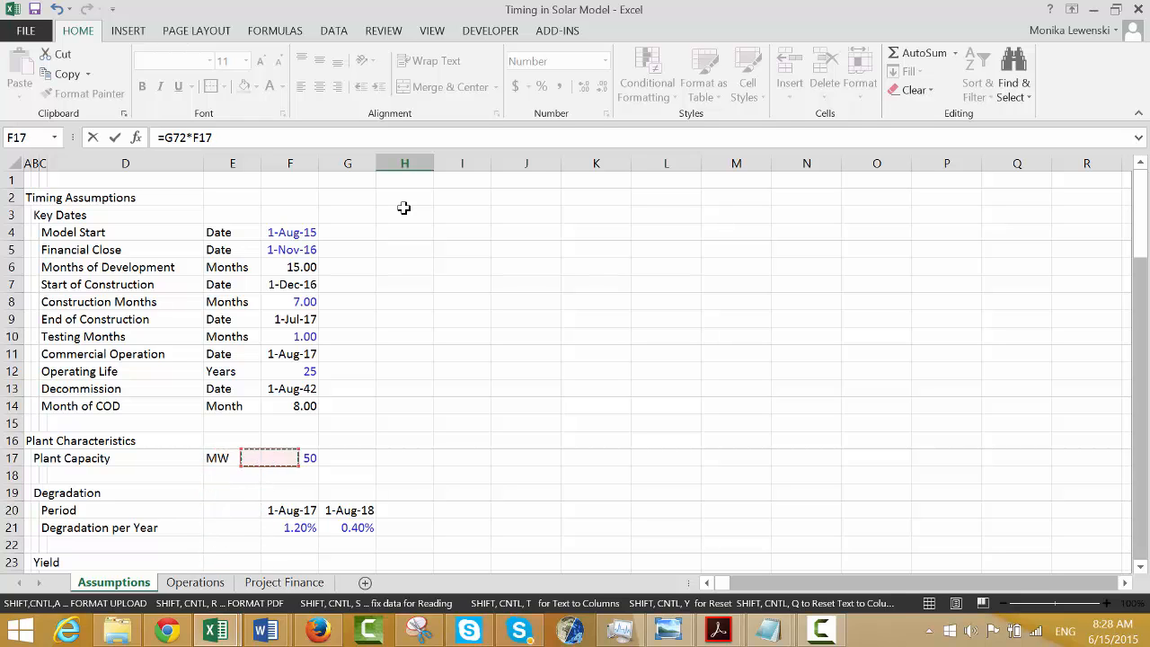
key("F4")
scroll(403, 208, "down", 3)
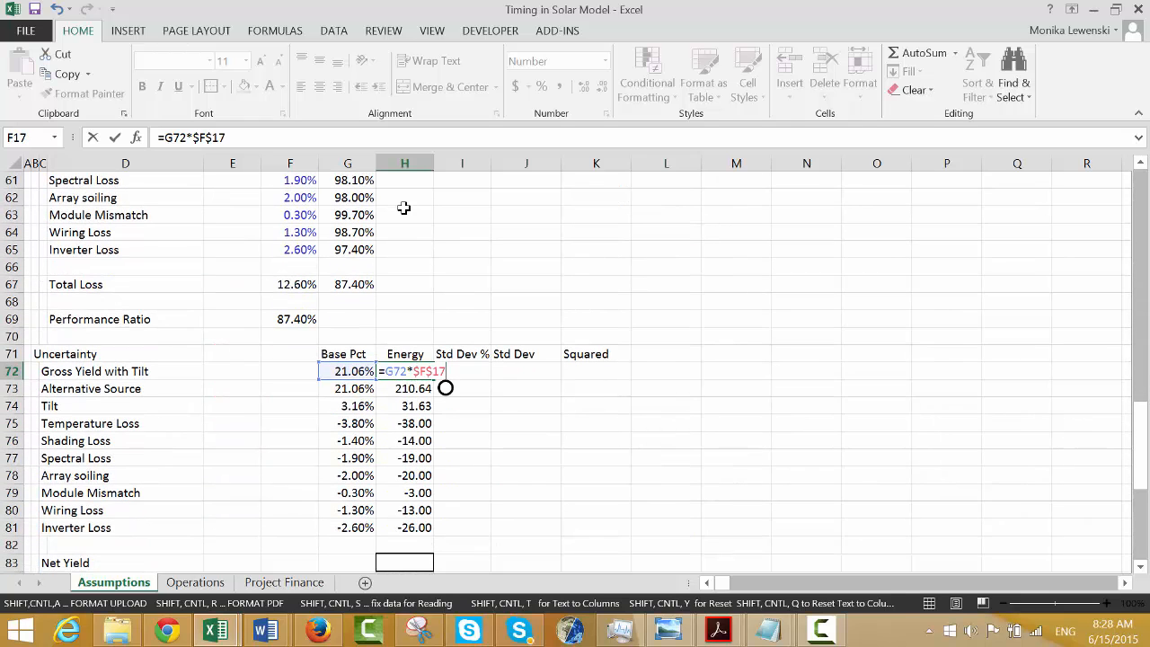
type("*8766")
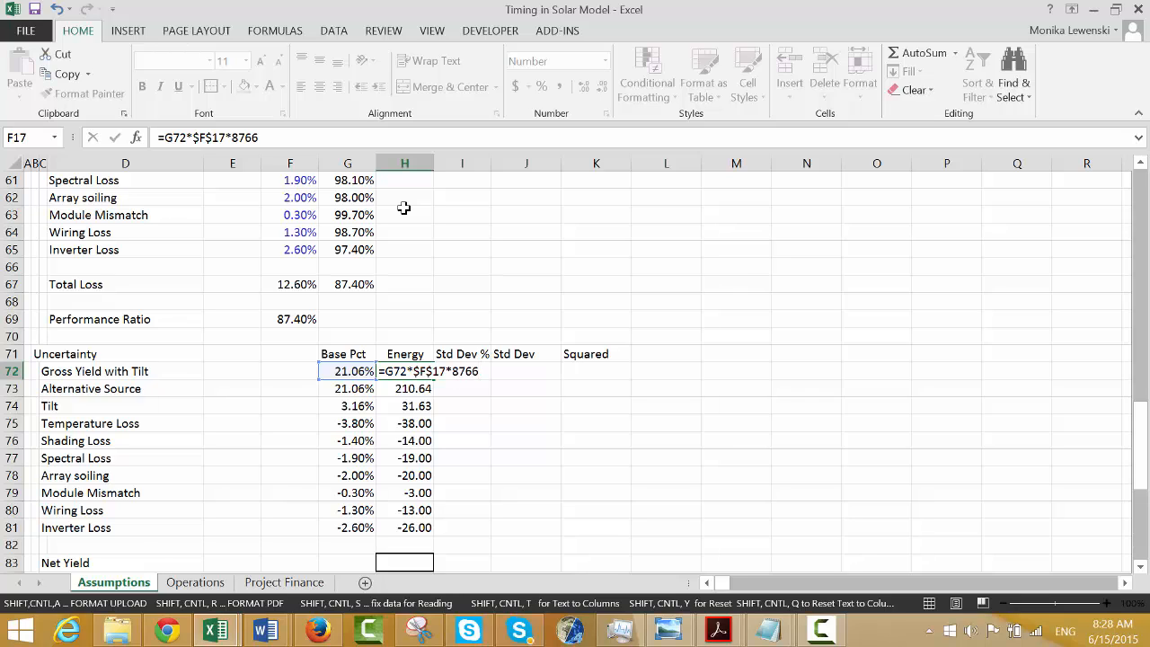
key("Return")
Copy the Energy formula from H72 down through H81, covering the Alternative Source to Inverter Loss rows.
key("Up")
key("shift+Down")
key("shift+Down")
key("shift+Down")
key("shift+Down")
key("shift+Down")
key("shift+Down")
key("shift+Down")
key("shift+Down")
key("shift+Down")
key("shift+Down")
key("shift+Down")
key("shift+Down")
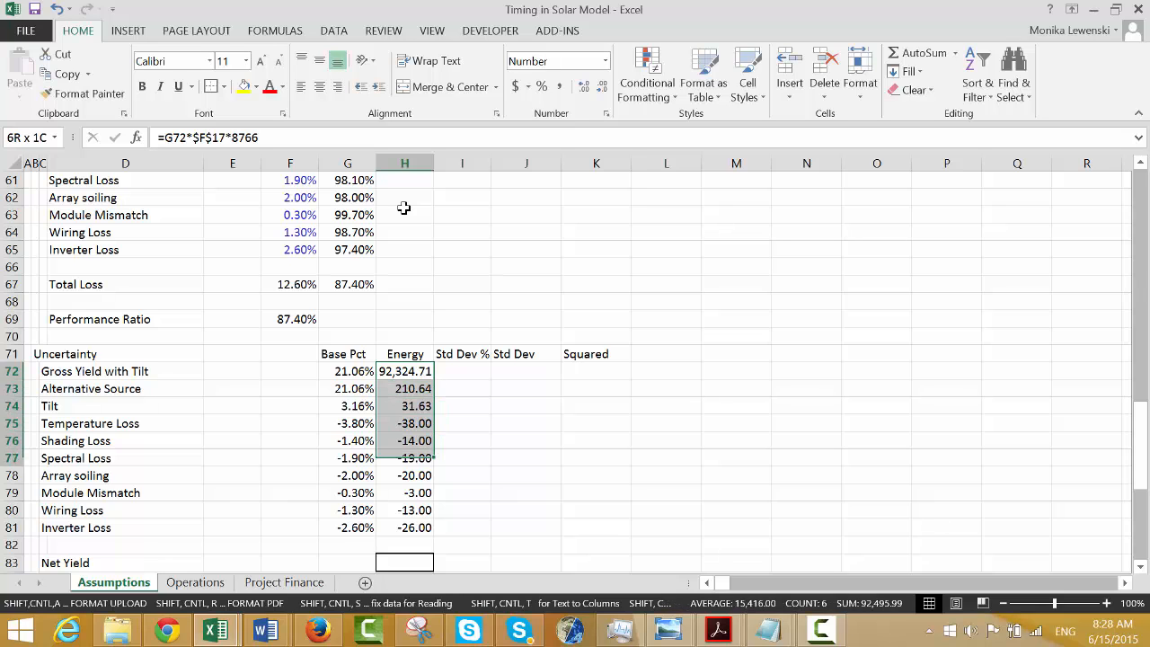
key("shift+Up")
key("shift+Up")
key("shift+Up")
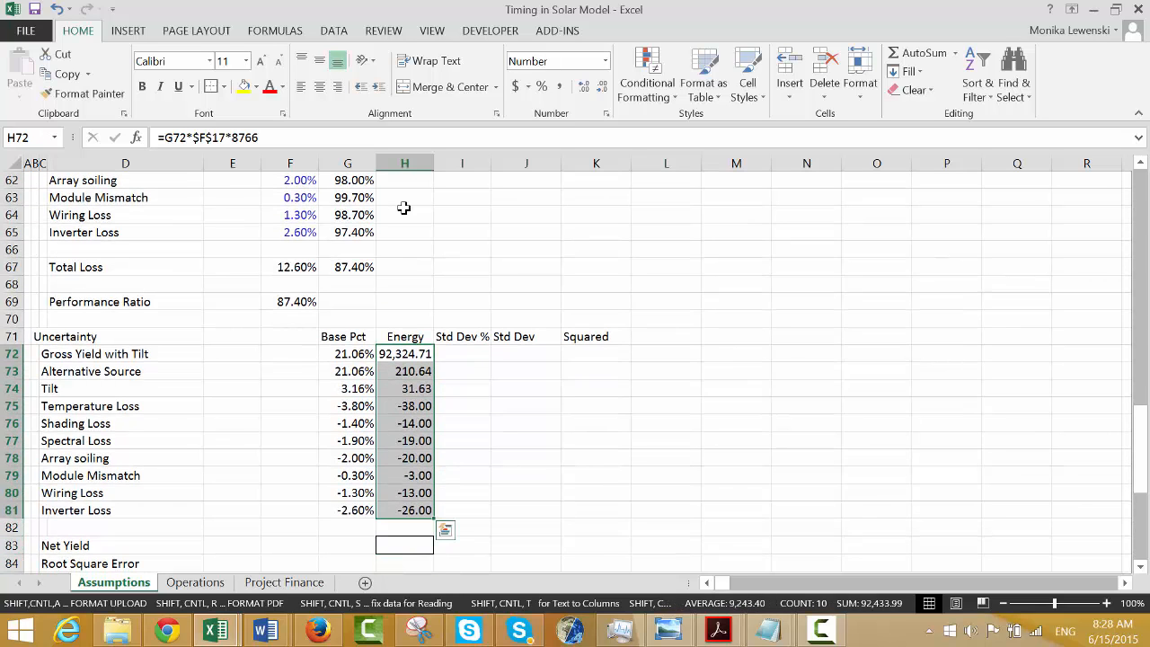
key("ctrl+d")
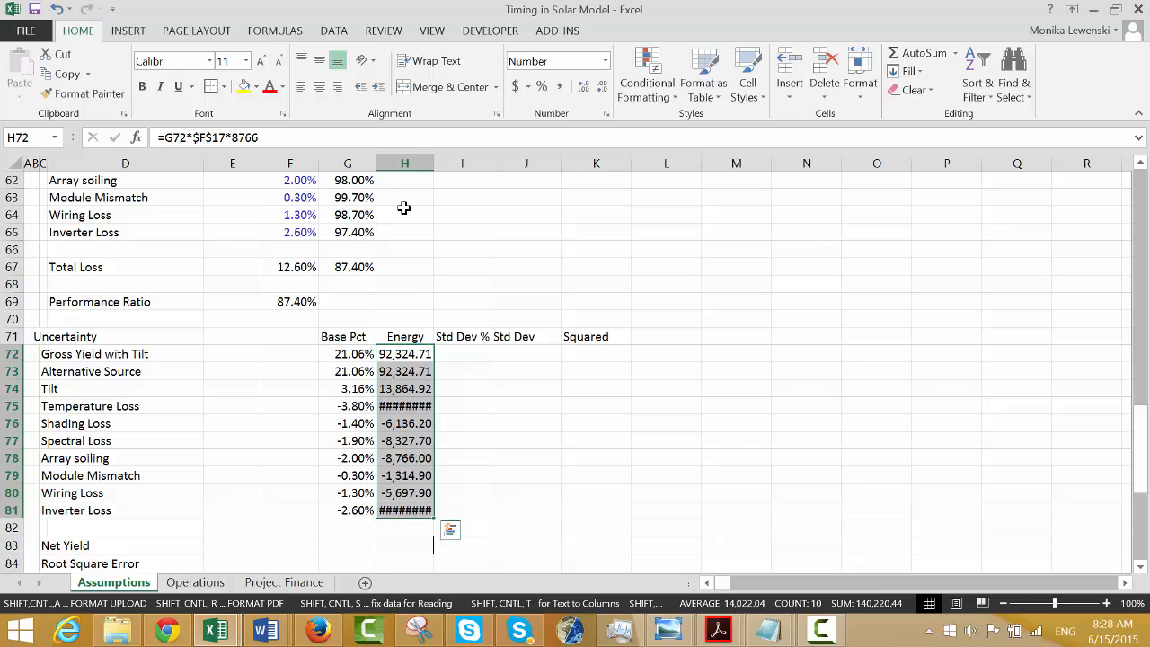
Autofit the width of column H to the Energy values in H72:H81.
key("alt+h")
key("o")
key("i")
Insert a blank row above the Gross Yield with Tilt row, directly below the Uncertainty table's headings.
key("Left")
key("Up")
key("Down")
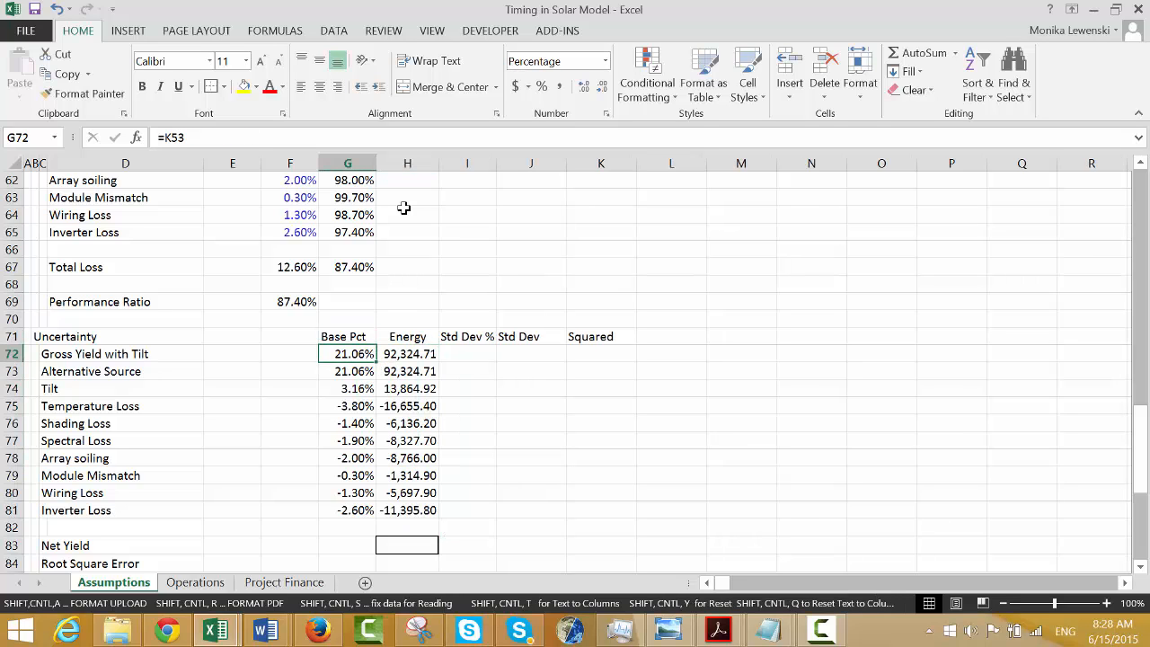
key("shift+space")
key("ctrl+plus")
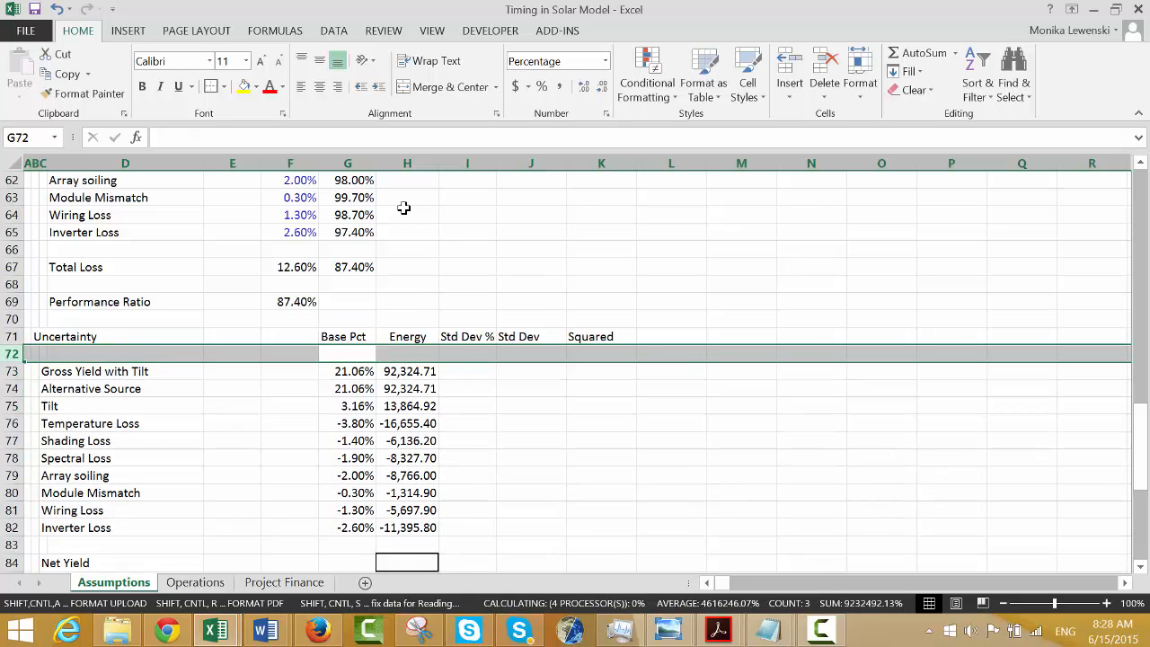
Add a units row to the Uncertainty table: Pct under Base Pct in G72 and MWh under Energy in H72.
key("Right")
key("Right")
key("Left")
key("Left")
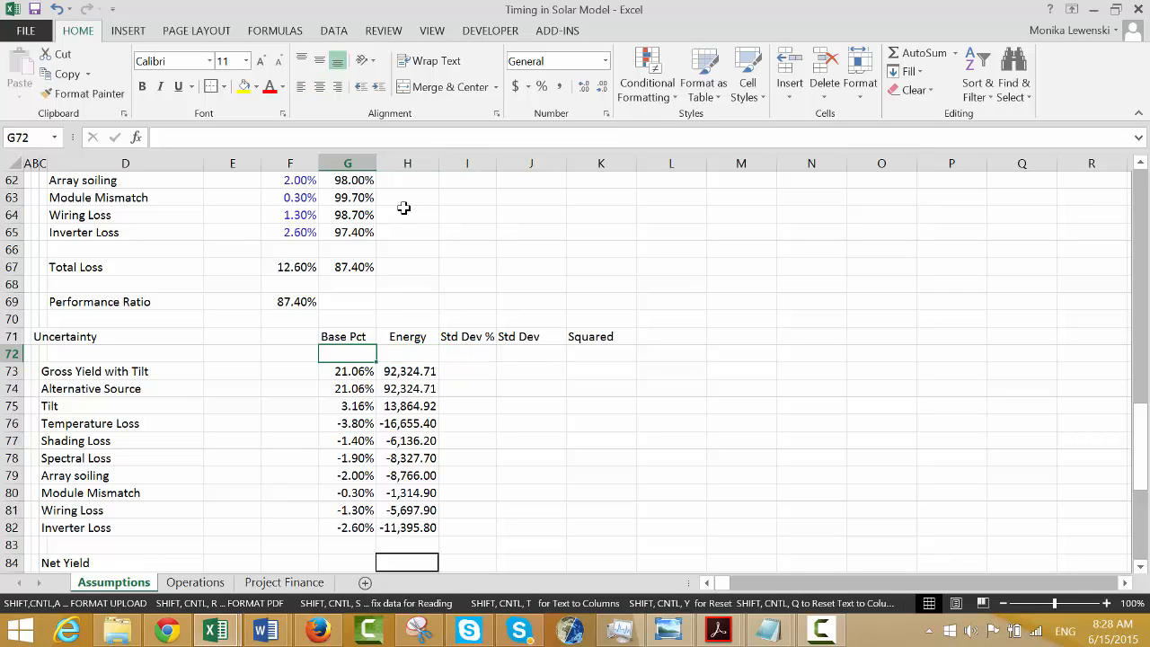
type("Pct")
key("Return")
key("Up")
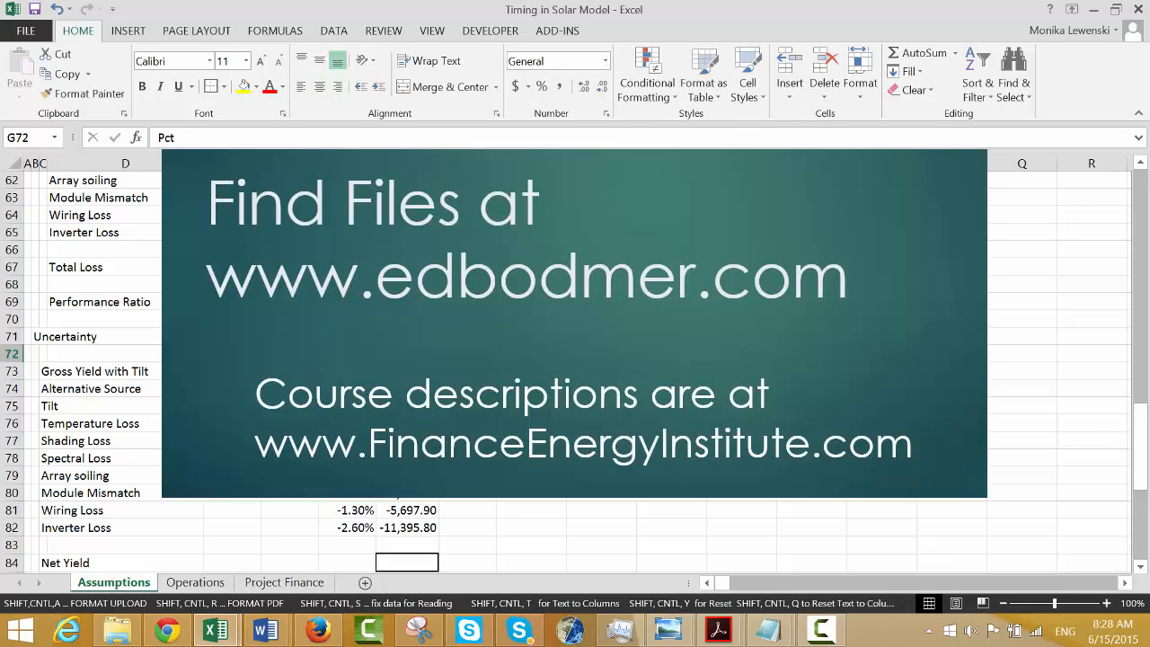
key("Right")
type("ME")
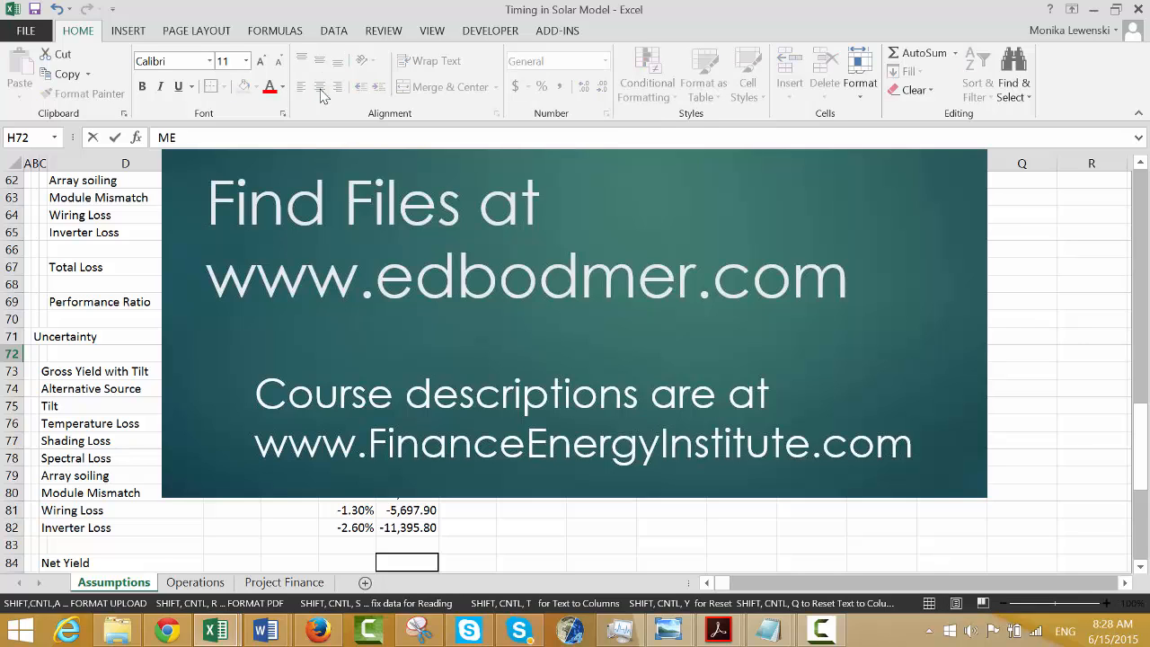
type("W")
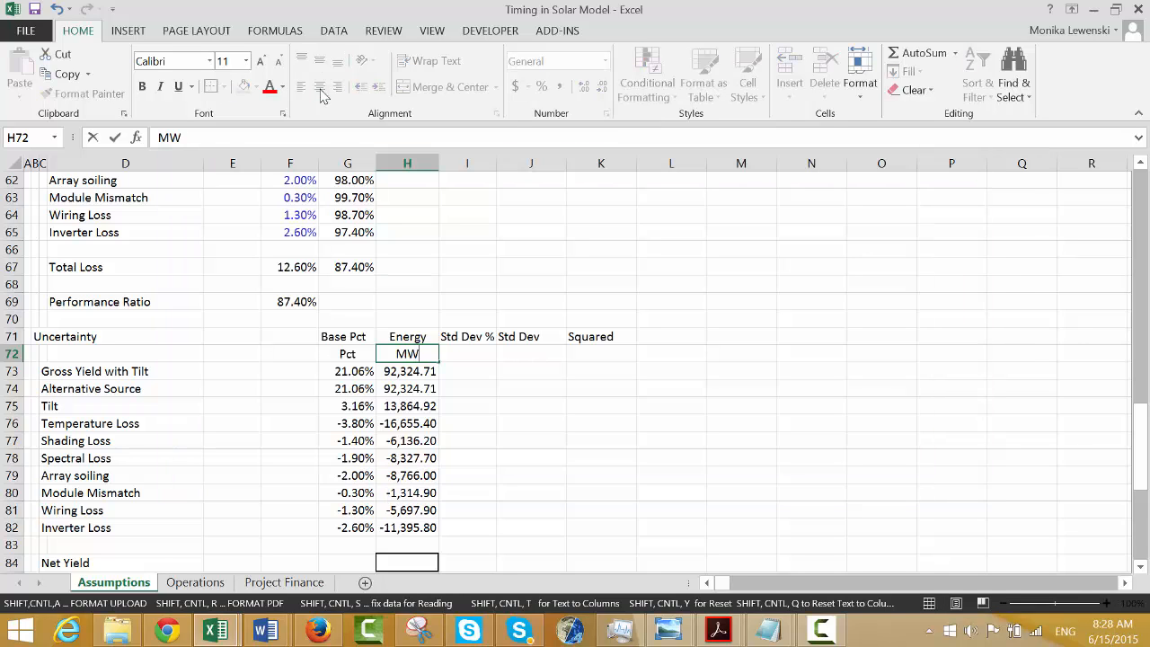
type("h")
key("Return")
key("Up")
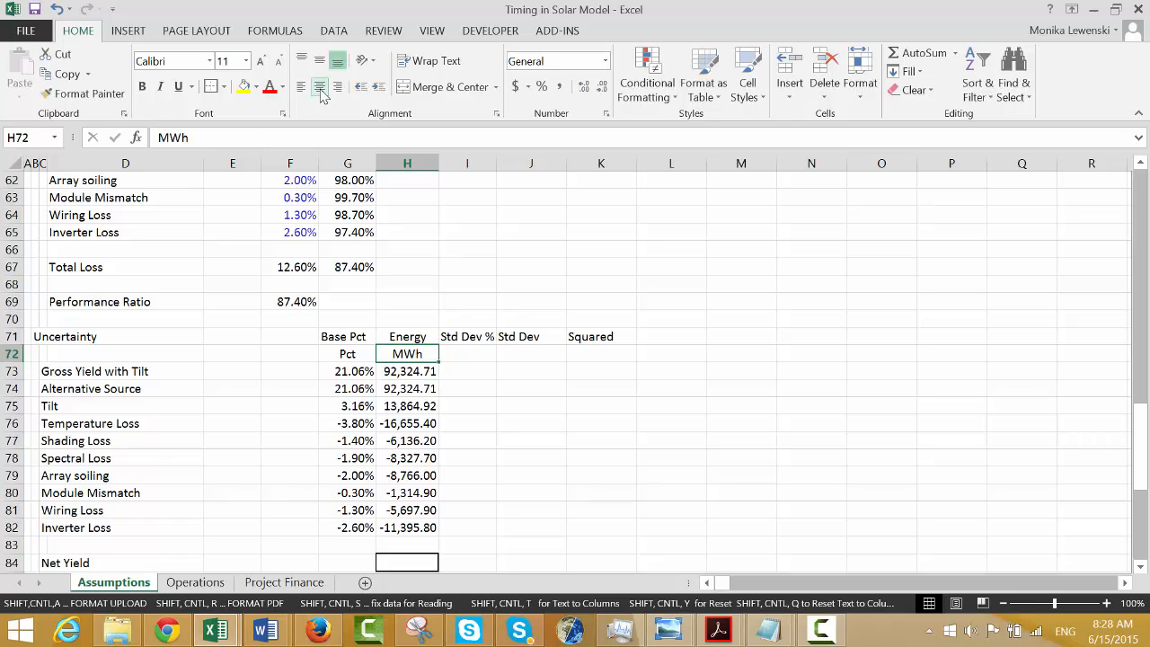
Review the Energy formulas in H73:H82, from Gross Yield with Tilt down to Inverter Loss.
key("Right")
key("Down")
key("Left")
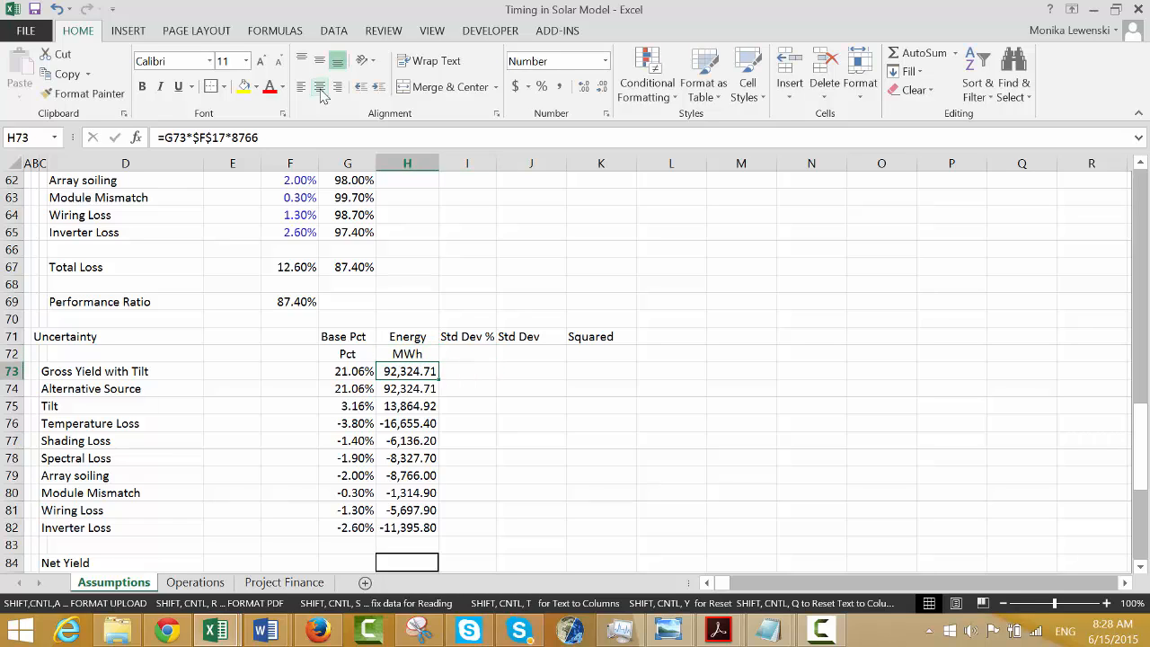
key("Left")
key("Left")
key("Right")
key("Right")
key("Down")
key("Down")
key("Down")
key("Down")
key("Down")
key("Down")
key("Down")
key("Down")
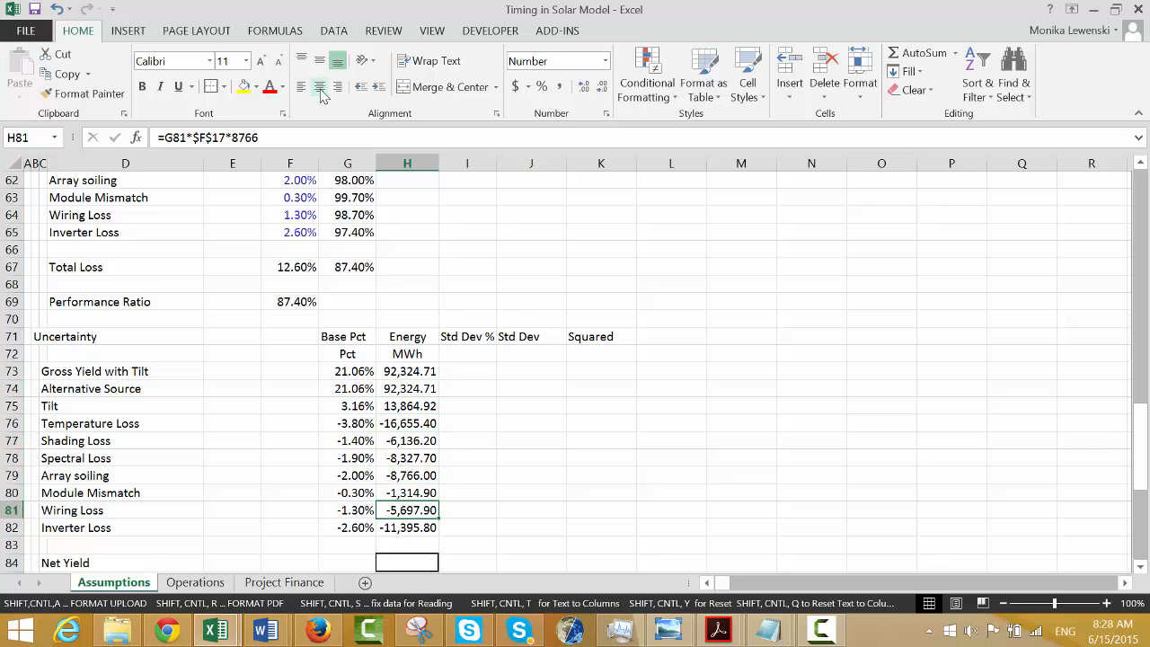
key("Down")
key("Up")
key("Up")
key("Up")
key("Up")
key("Up")
key("Up")
key("Up")
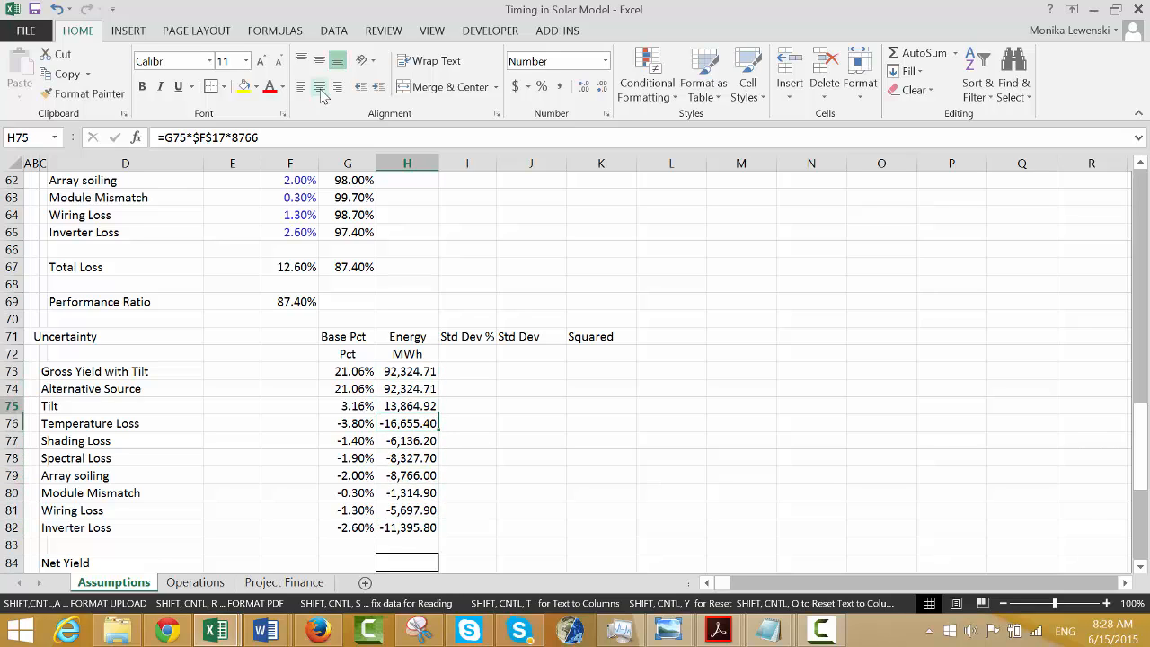
key("Up")
key("Up")
key("Up")
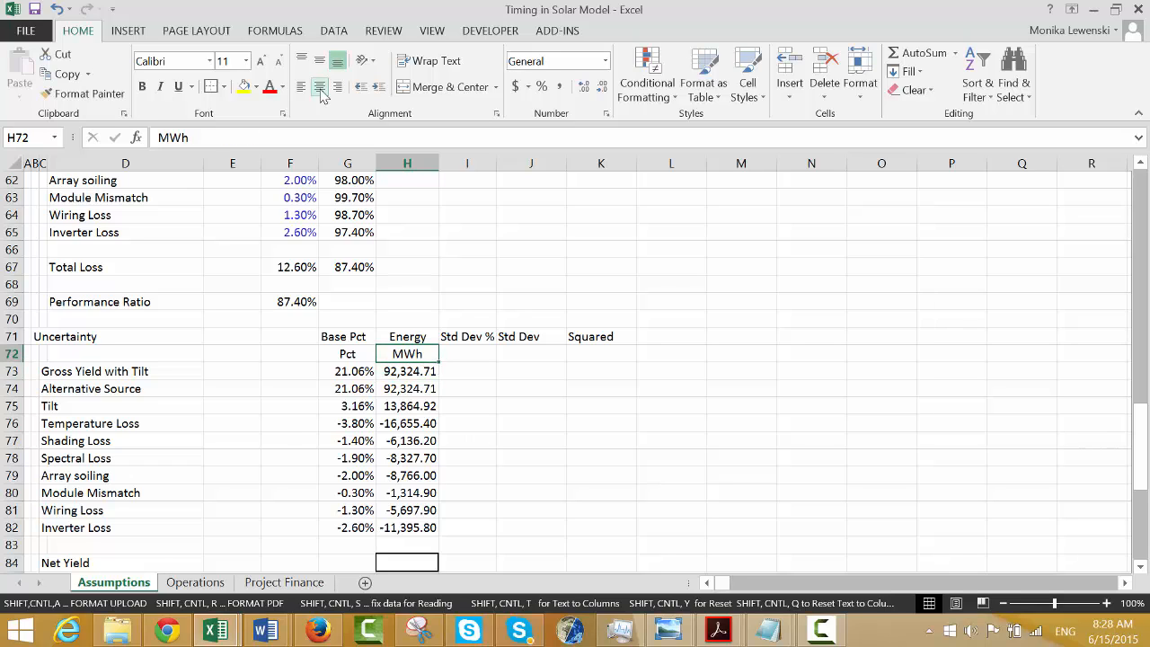
Switch to the Net Yield Analysis workbook and open its Yearly Sums sheet.
key("Right")
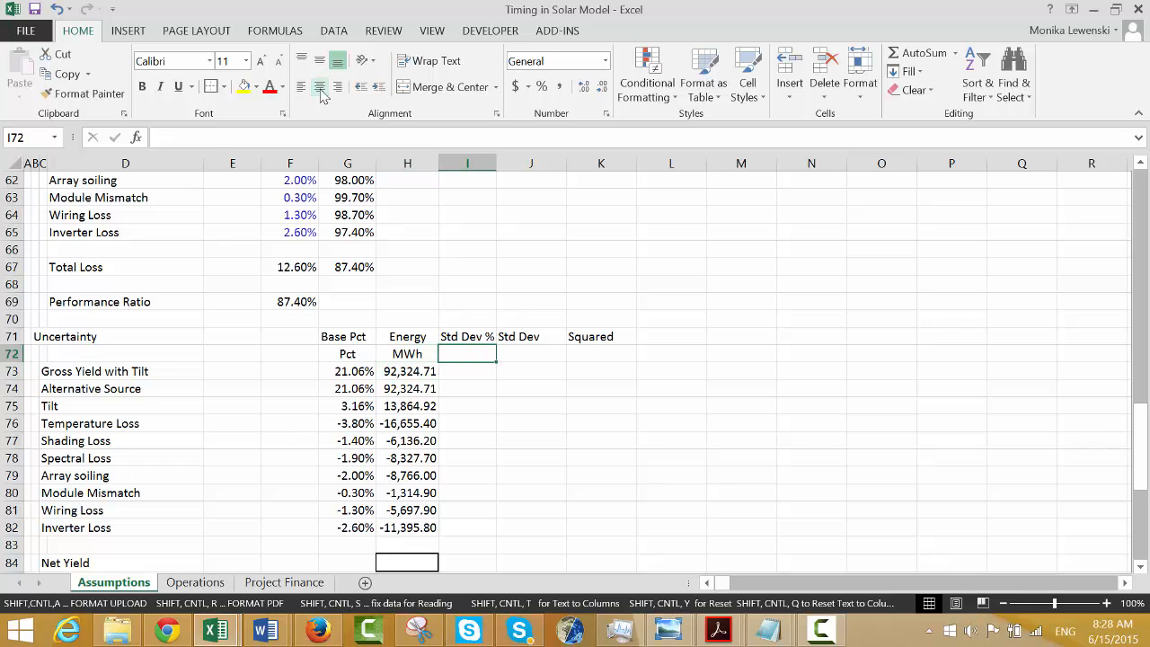
key("Down")
key("Up")
key("Down")
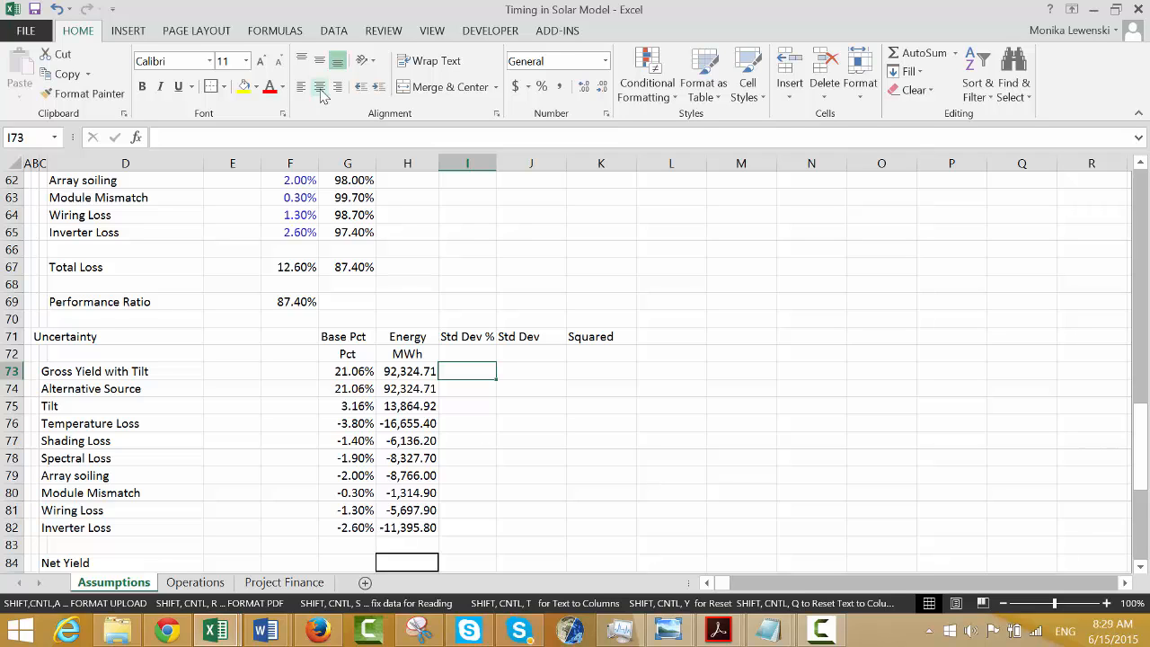
key("ctrl+Tab")
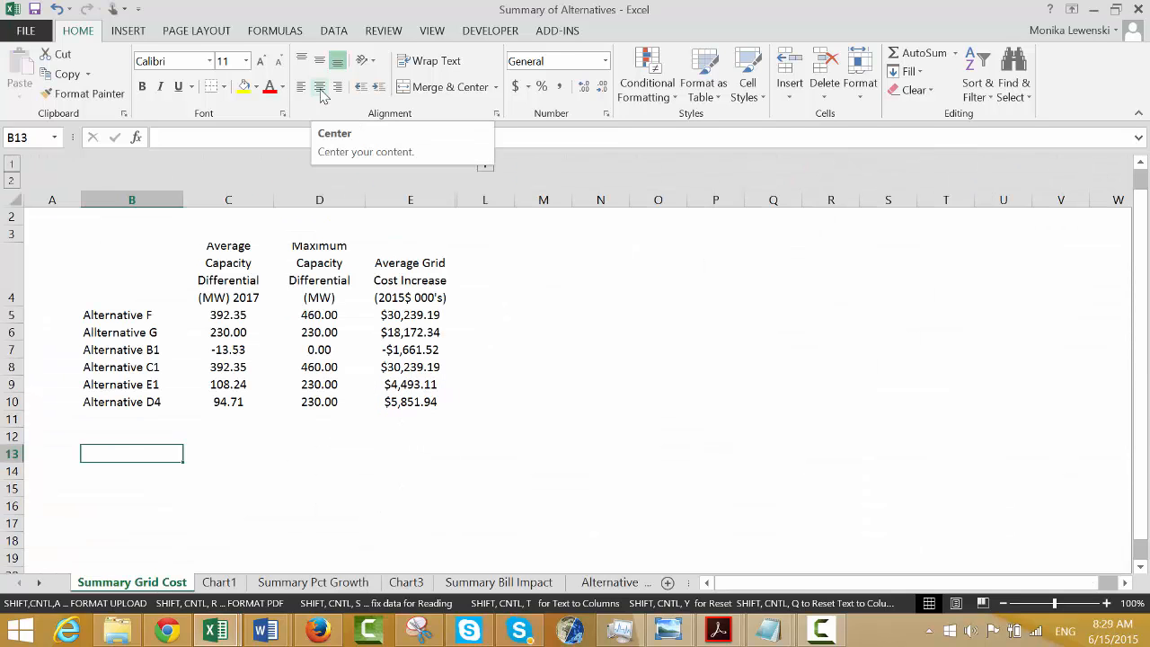
key("ctrl+Tab")
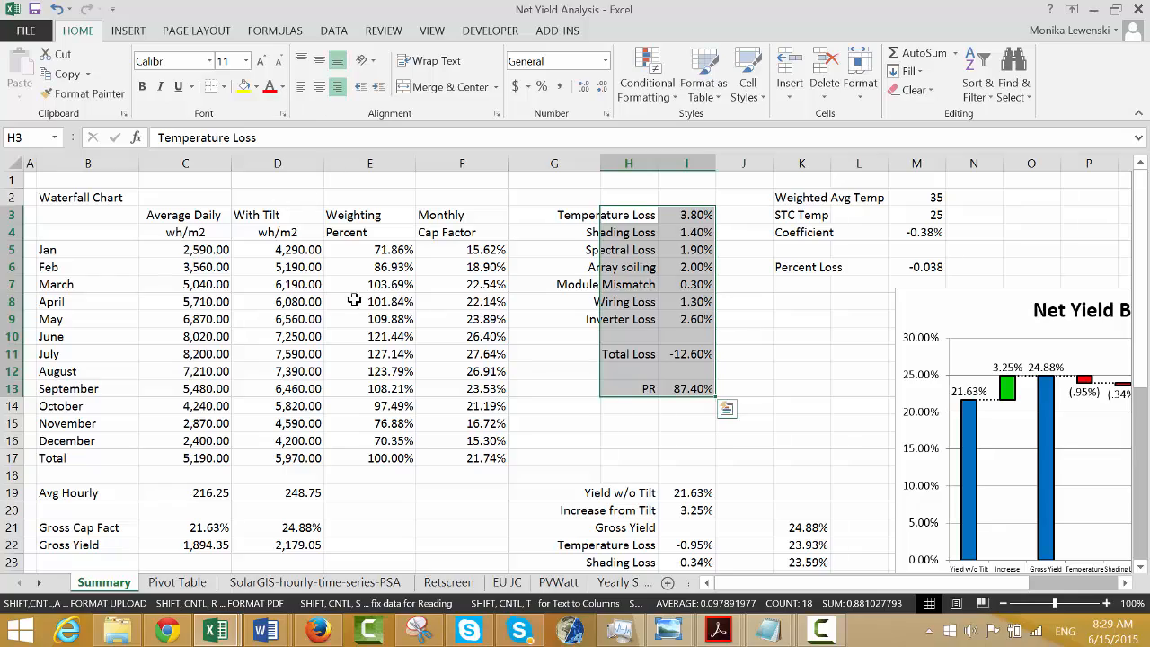
left_click(366, 425)
key("ctrl+Page_Down")
key("ctrl+Page_Down")
key("ctrl+Page_Down")
key("ctrl+Page_Down")
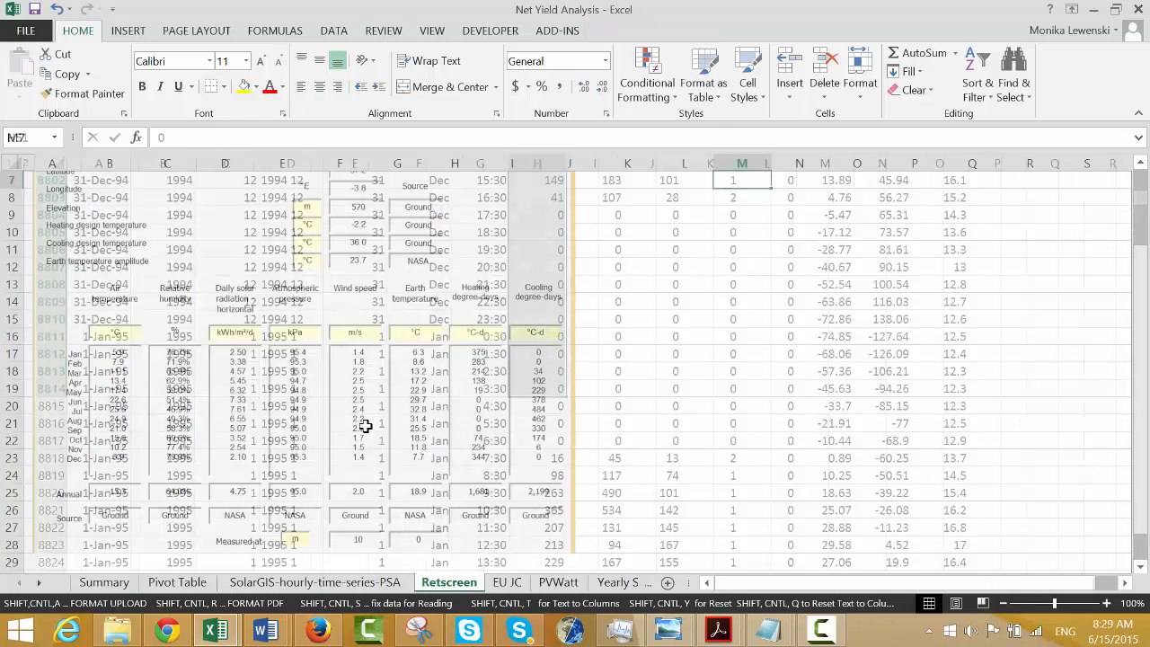
key("ctrl+Page_Down")
key("ctrl+Page_Down")
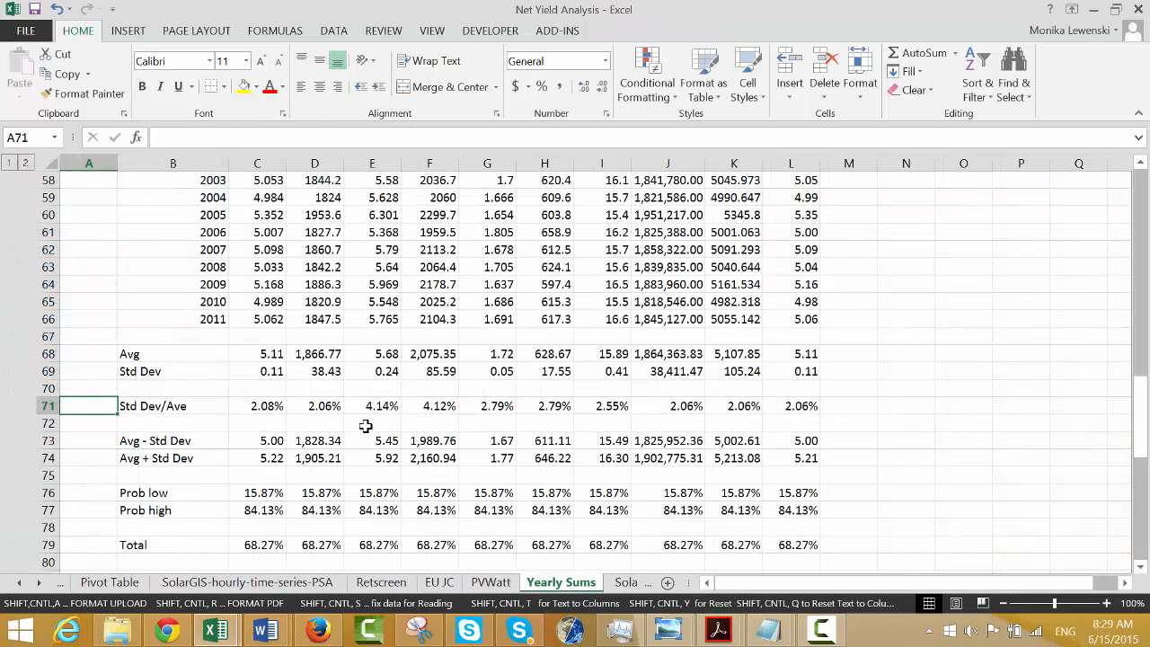
Examine the Std Dev/Ave percentages in row 71 of the Yearly Sums sheet.
key("Right")
key("Right")
key("Right")
key("Right")
key("Left")
key("Left")
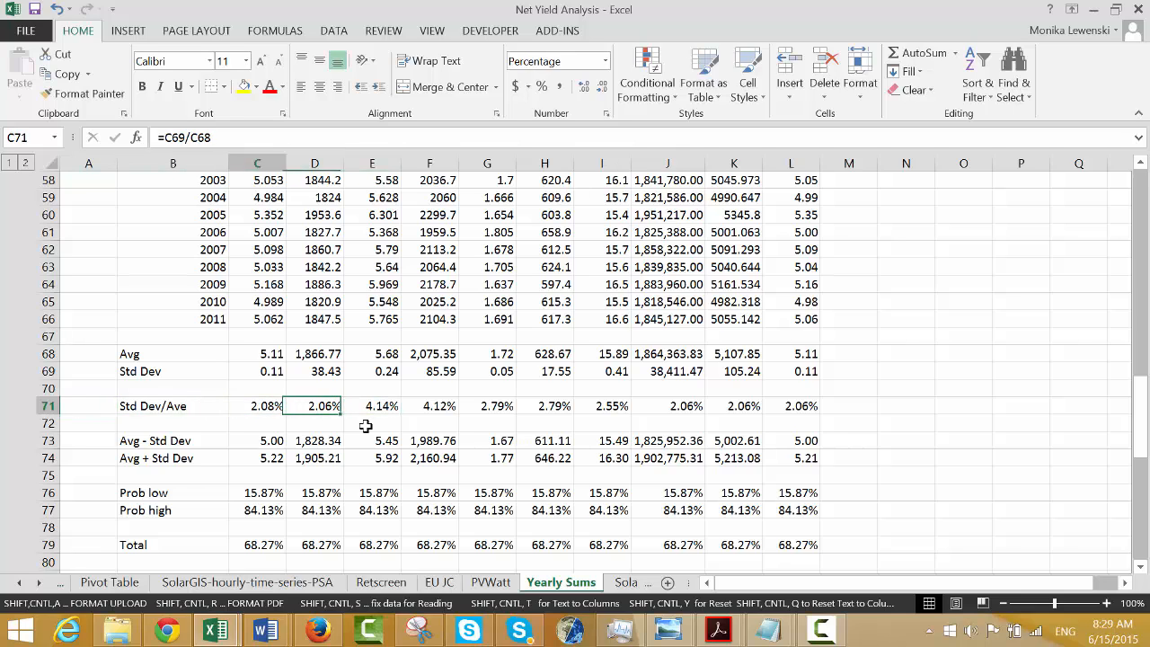
Return to the Timing in Solar Model workbook and enter 2.08% as the Std Dev % of Gross Yield with Tilt in I73.
left_click(212, 636)
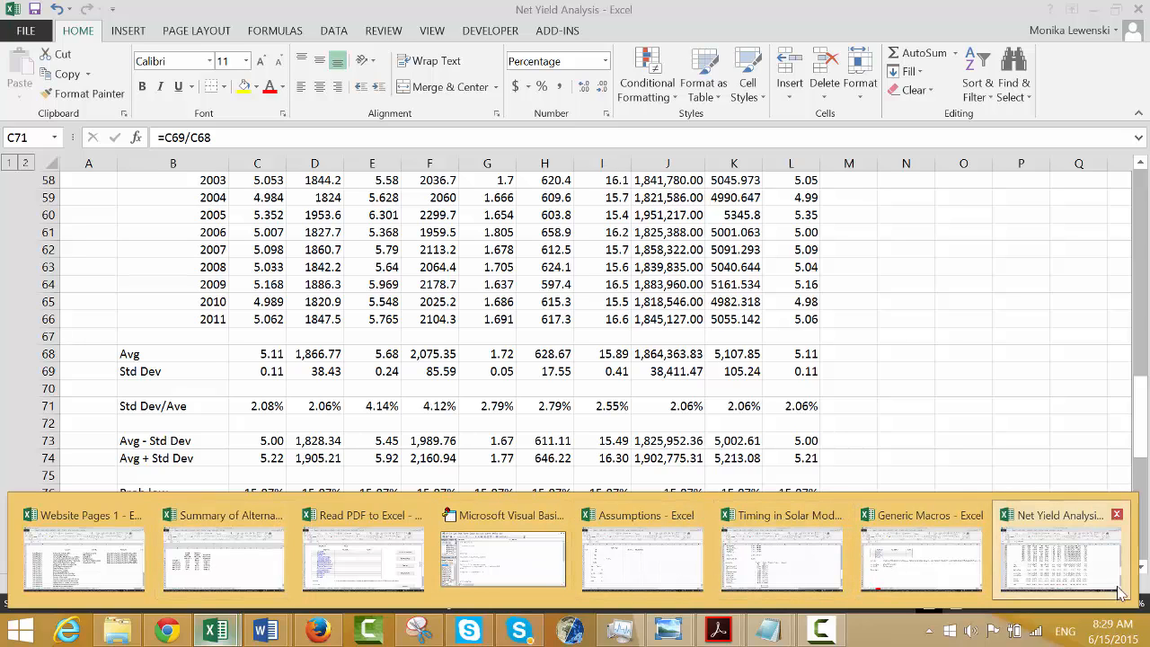
left_click(803, 580)
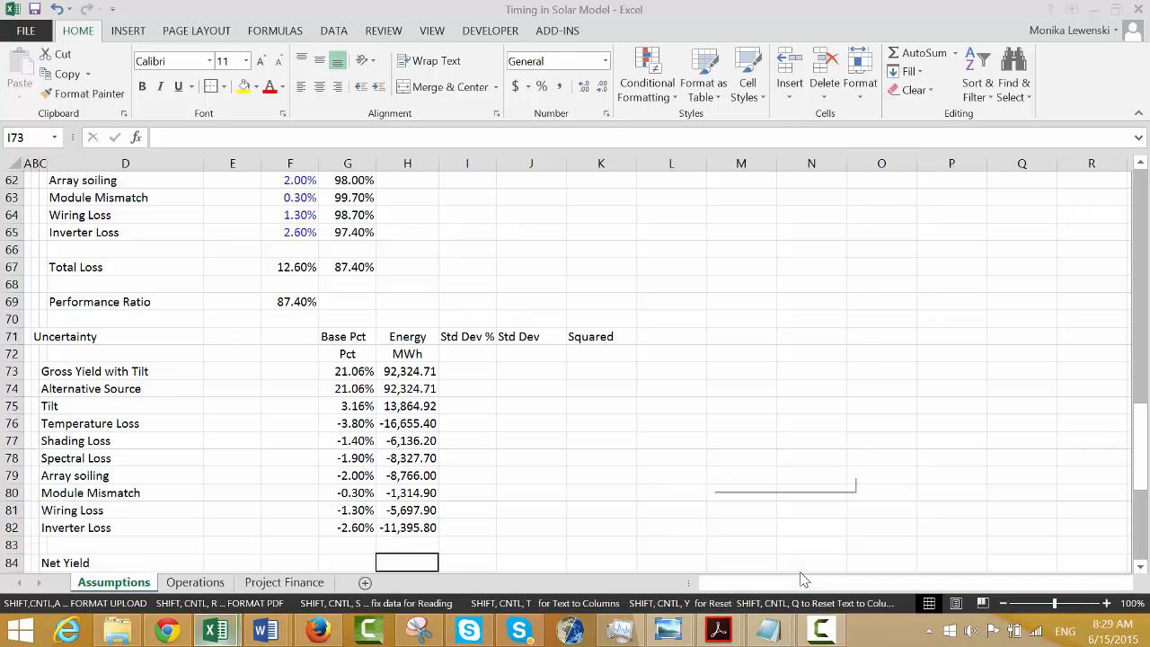
type("2.")
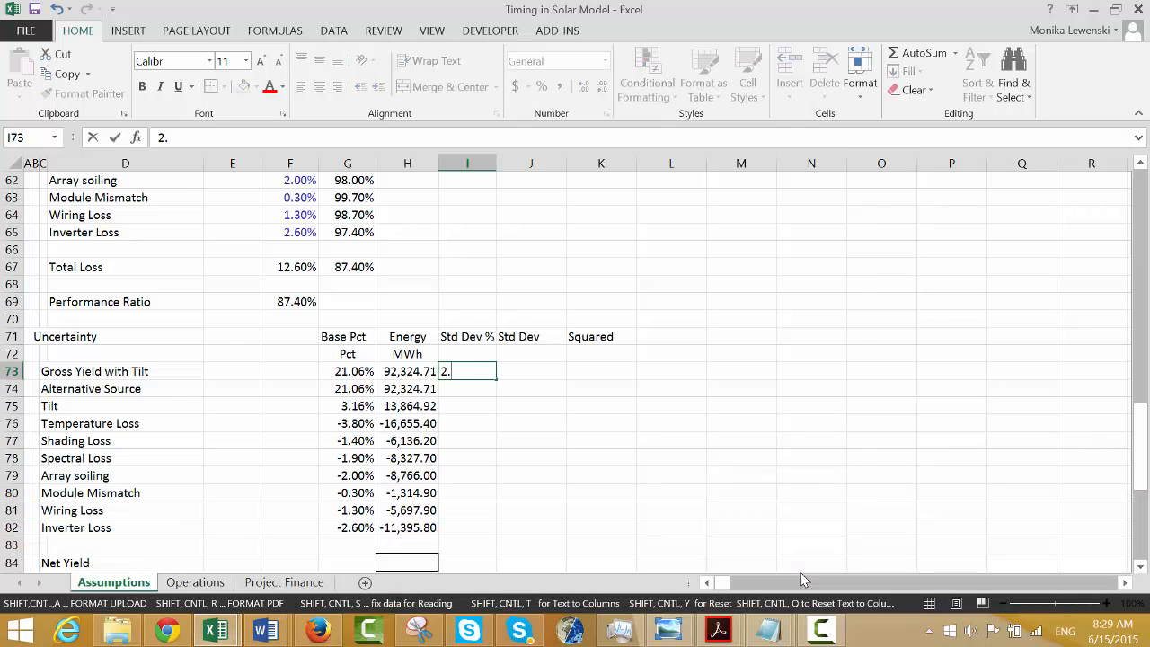
type("08%")
key("Return")
Look up the alternative yield sources' Std Dev Percent and enter 4.15% as the Alternative Source Std Dev % in I74.
key("Down")
key("Left")
key("Up")
key("Right")
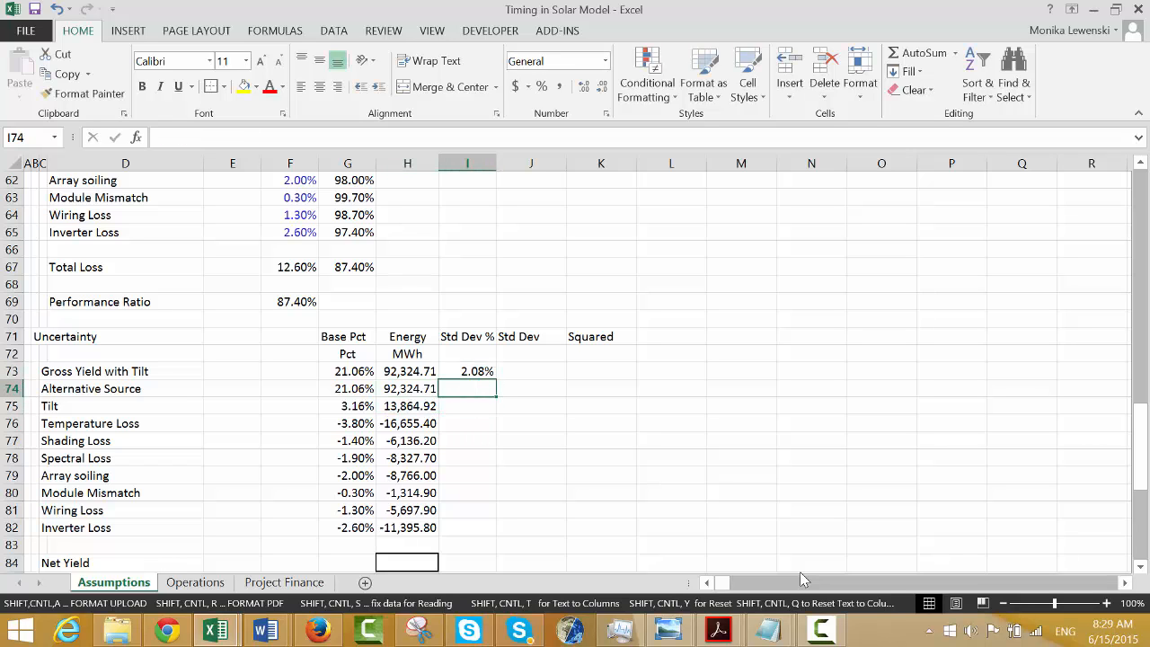
key("Up")
key("Page_Up")
key("Page_Up")
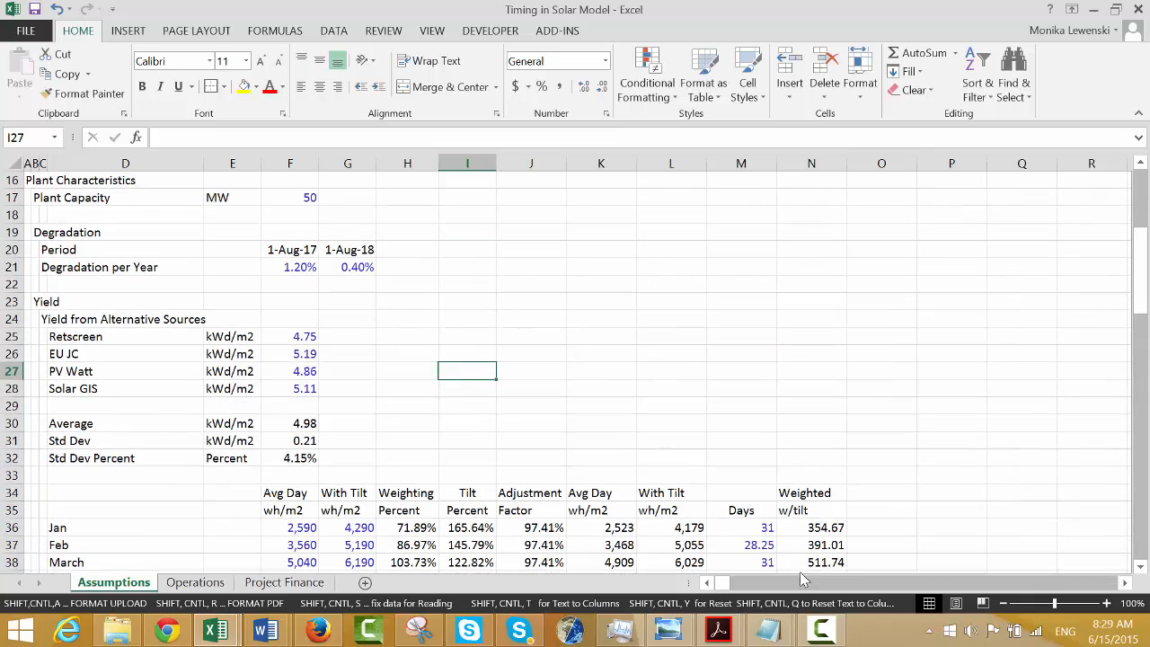
key("Page_Down")
key("Page_Down")
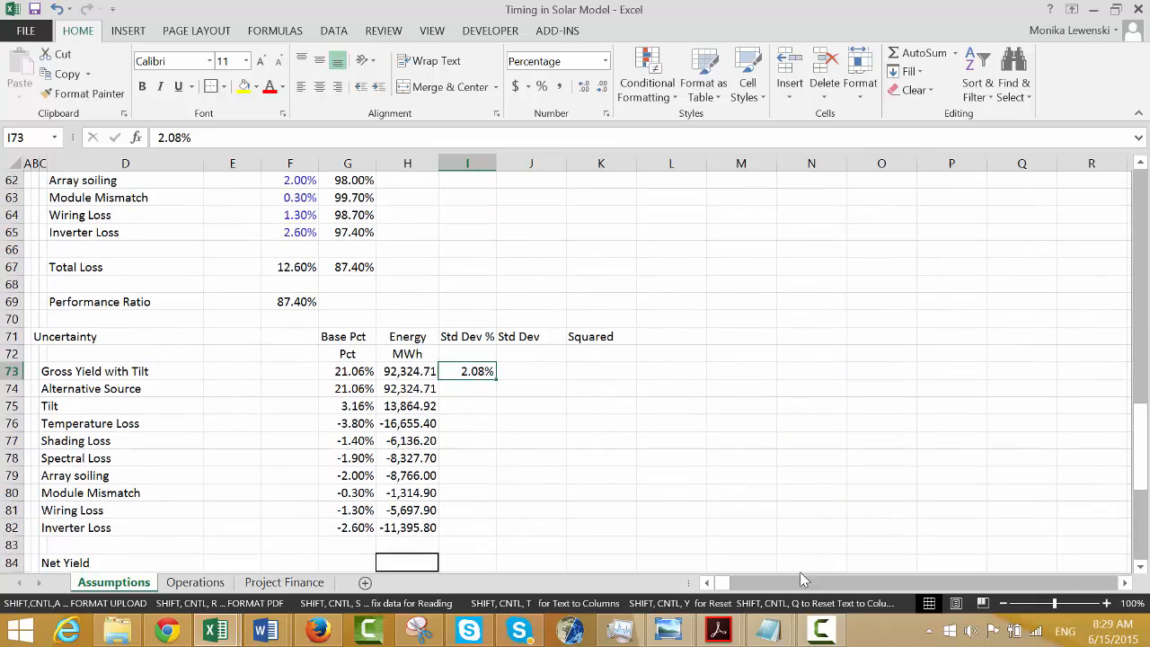
key("Down")
type("4.15%")
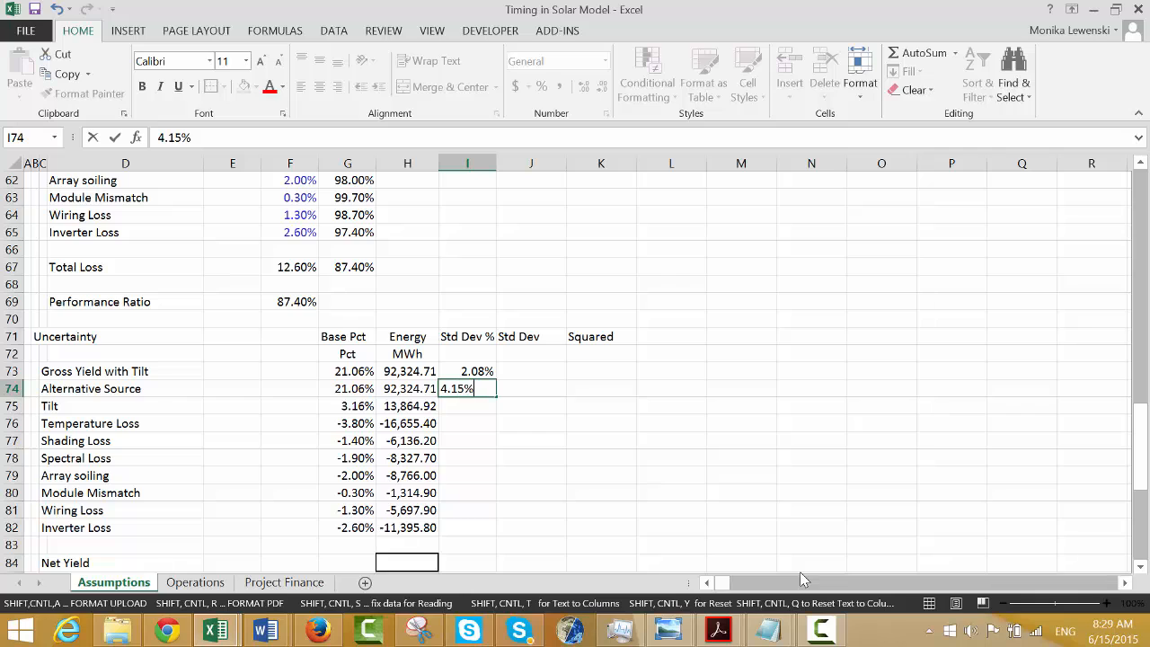
key("Return")
key("Up")
key("Up")
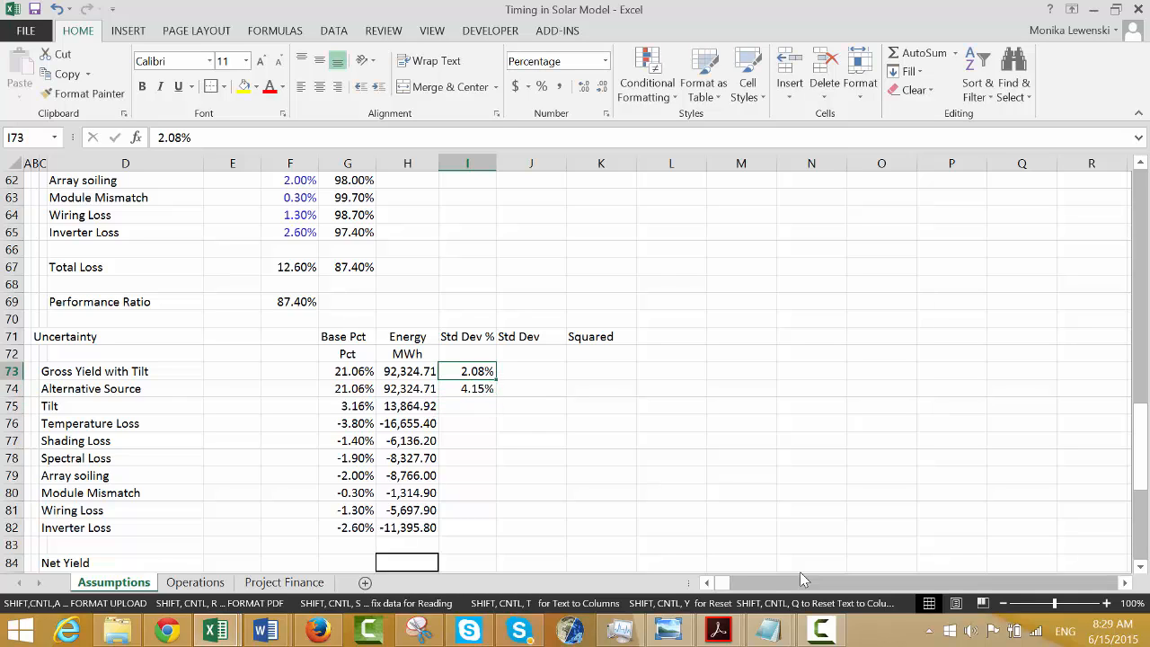
key("Down")
key("Up")
key("Down")
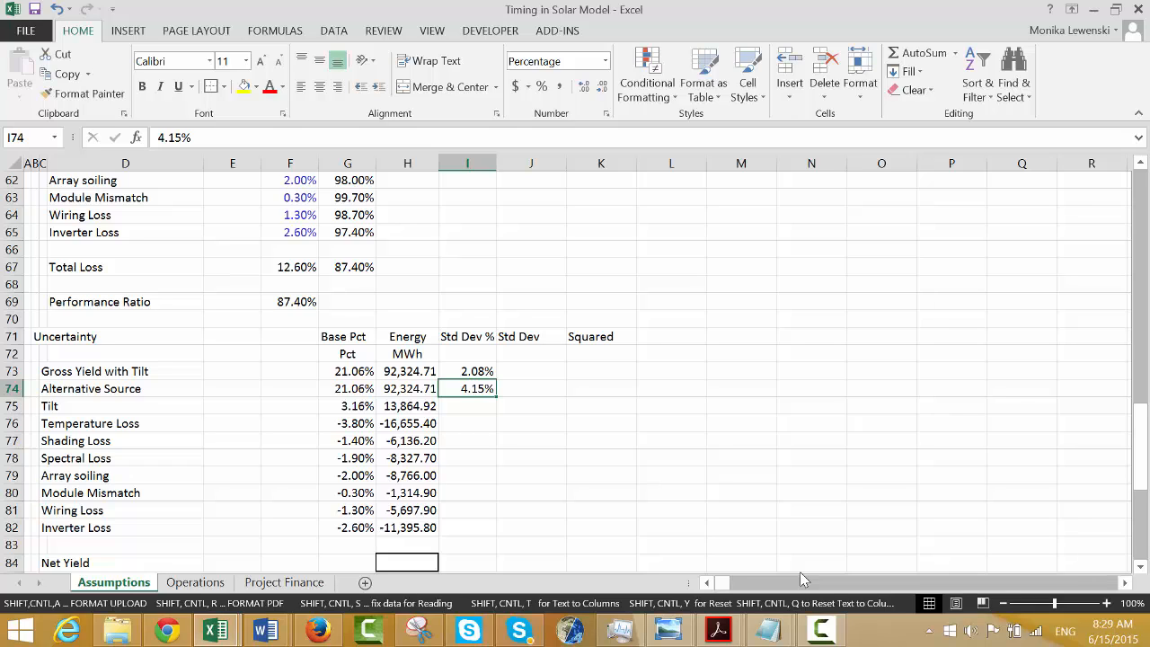
Enter 5% as the Tilt Std Dev % in I75 and format it as a percentage with two decimals.
key("Down")
key("Left")
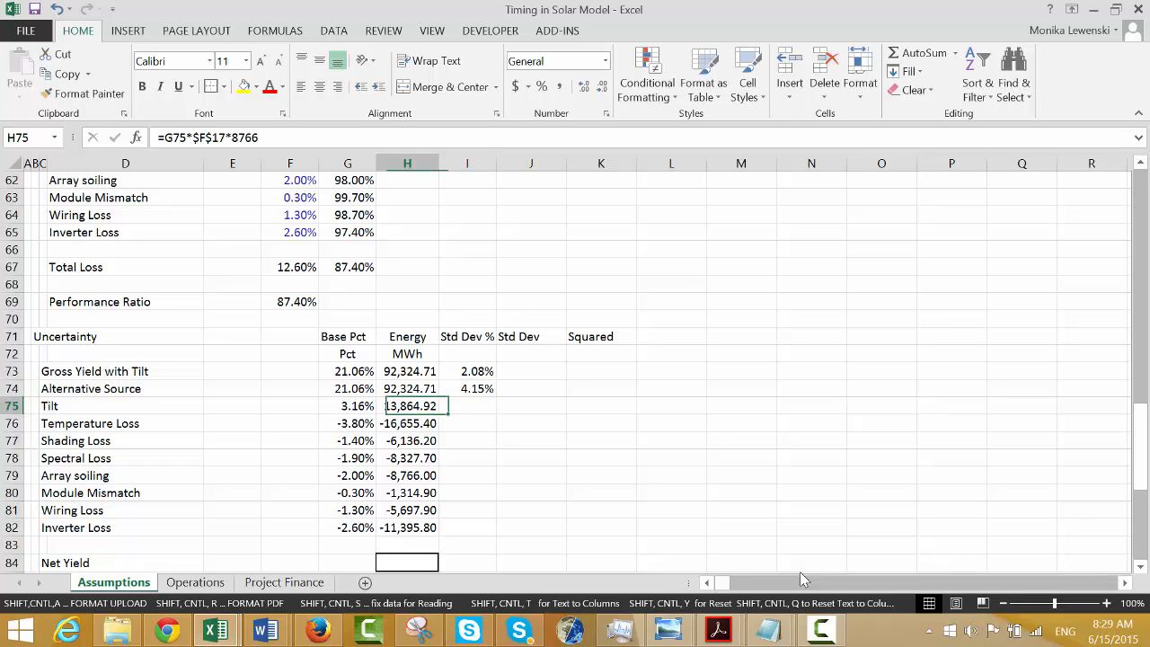
key("Right")
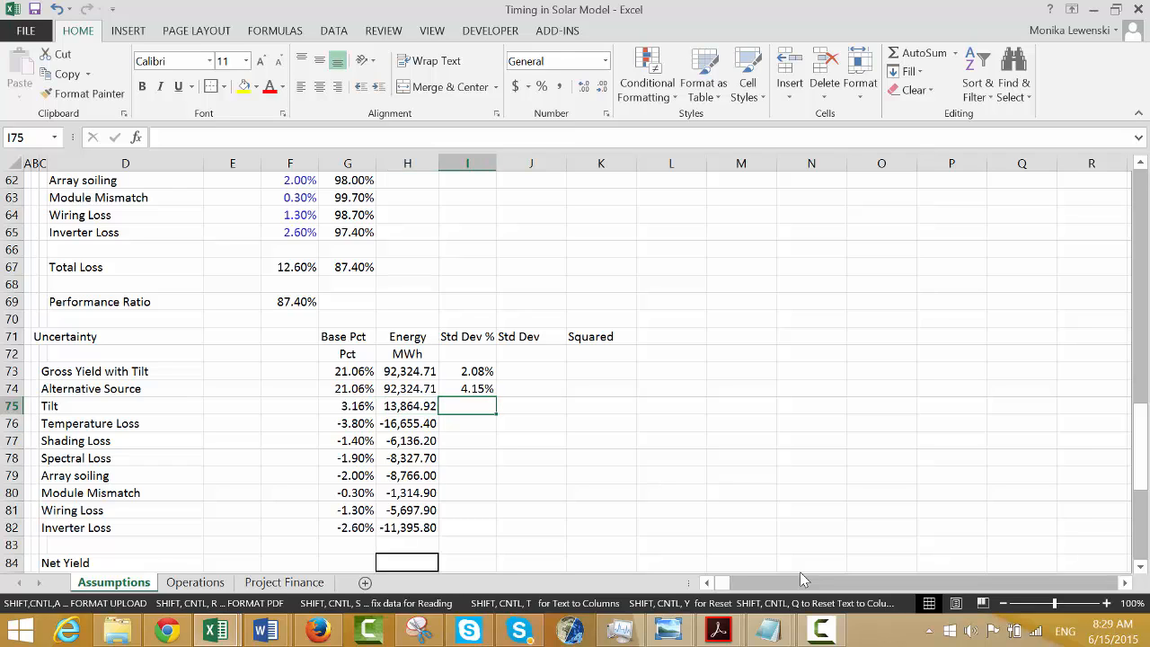
type("5%")
key("Return")
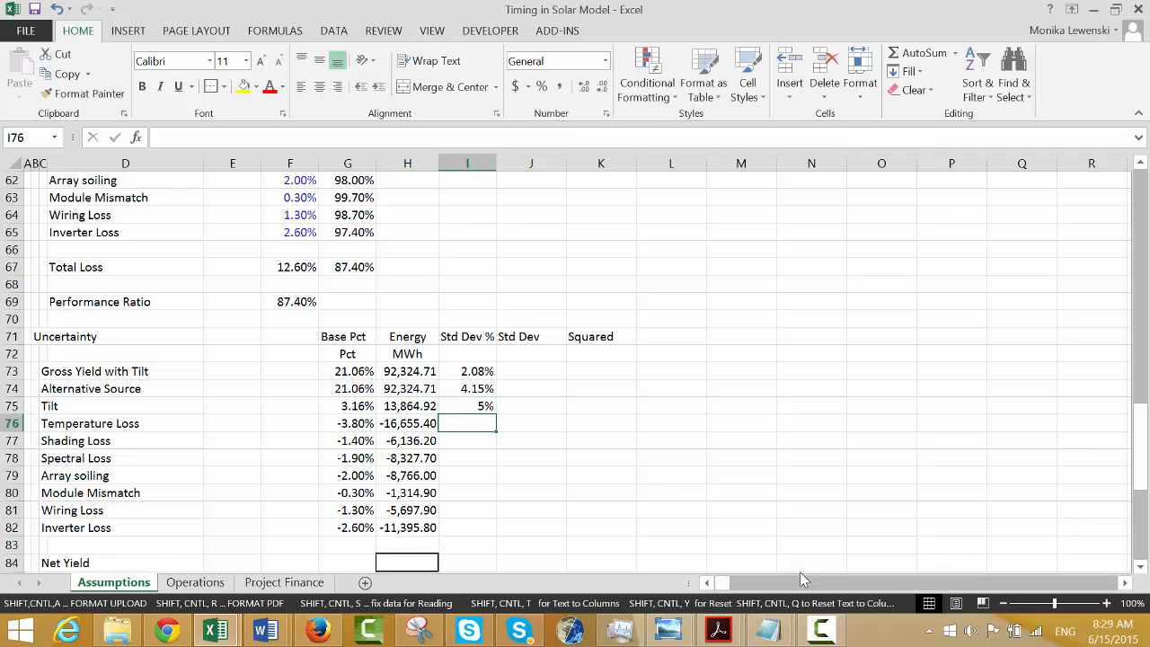
key("Up")
key("ctrl+shift+p")
Enter 10% as the Temperature Loss Std Dev % in I76 and format it as a percentage with two decimals.
key("Down")
key("Left")
key("Right")
type("10%")
key("Return")
key("Up")
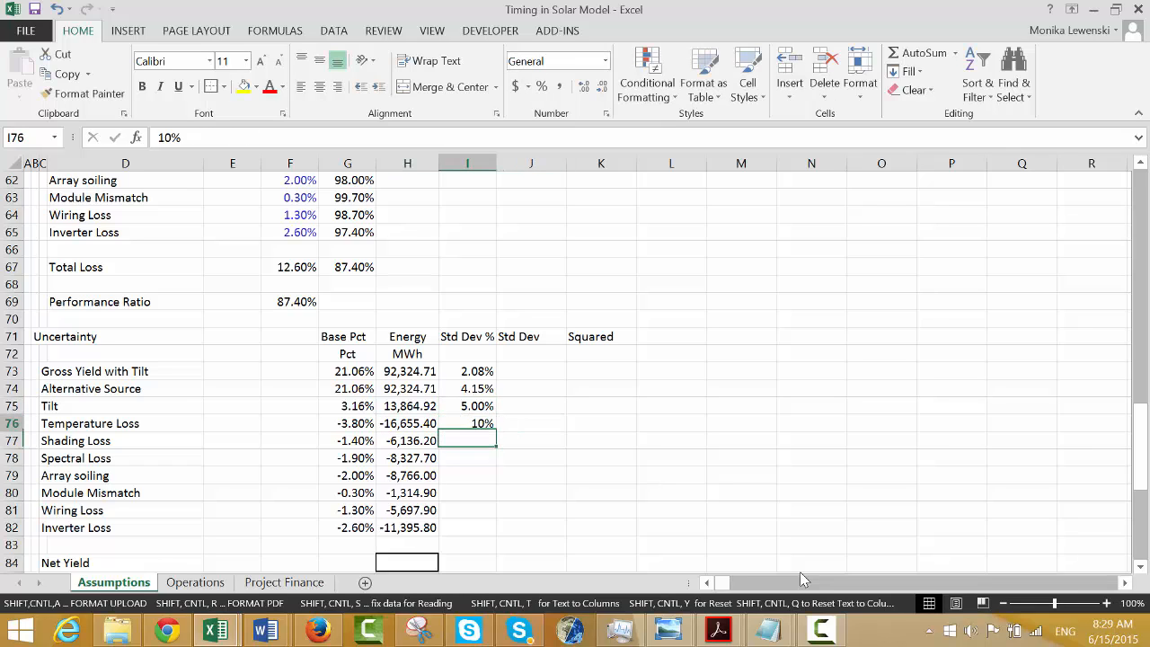
key("ctrl+shift+p")
Enter Std Dev % values in I77:I80: Shading Loss 3%, Spectral Loss 2%, Array soiling 4% and Module Mismatch 1.50%.
key("Down")
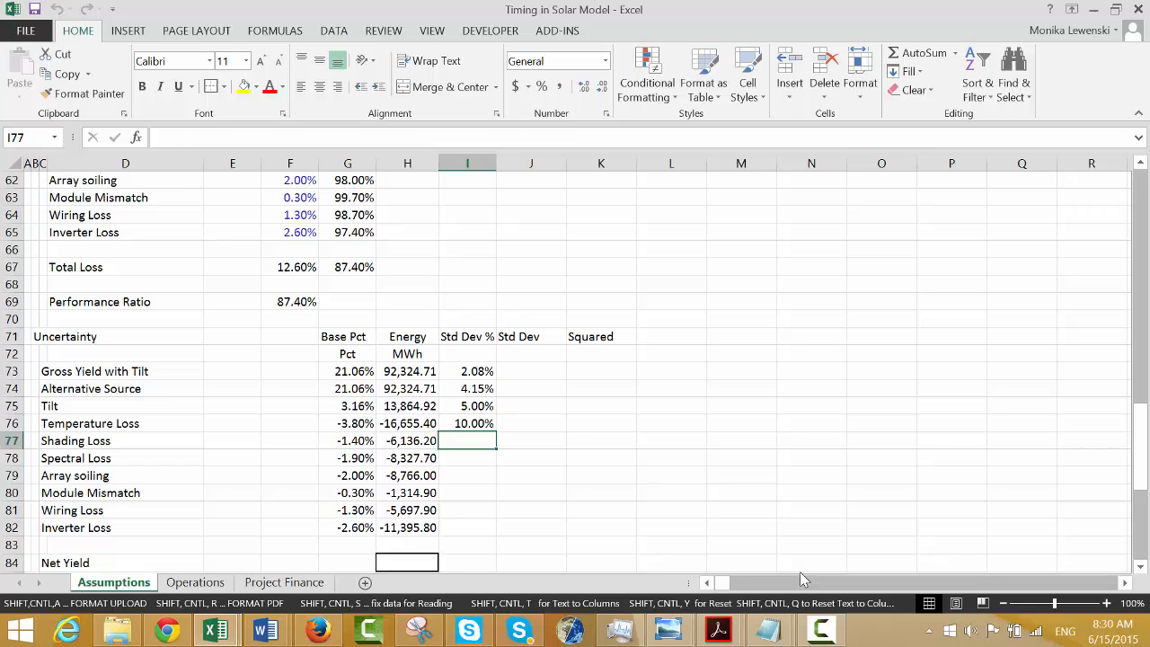
type("3%")
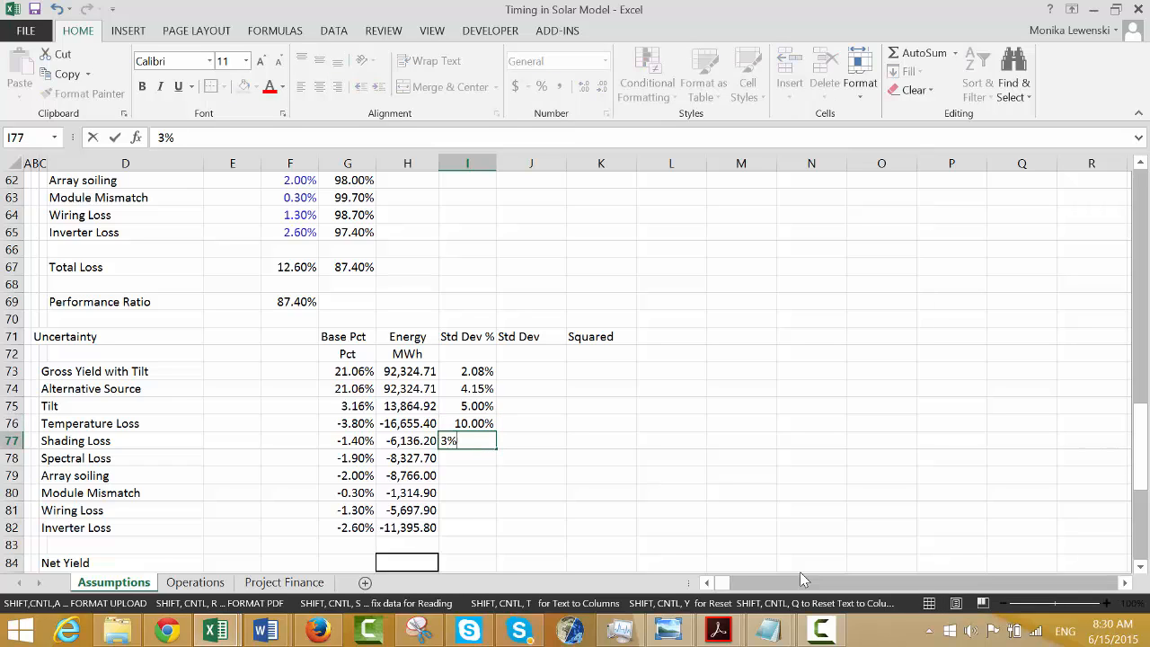
key("Return")
type("2%")
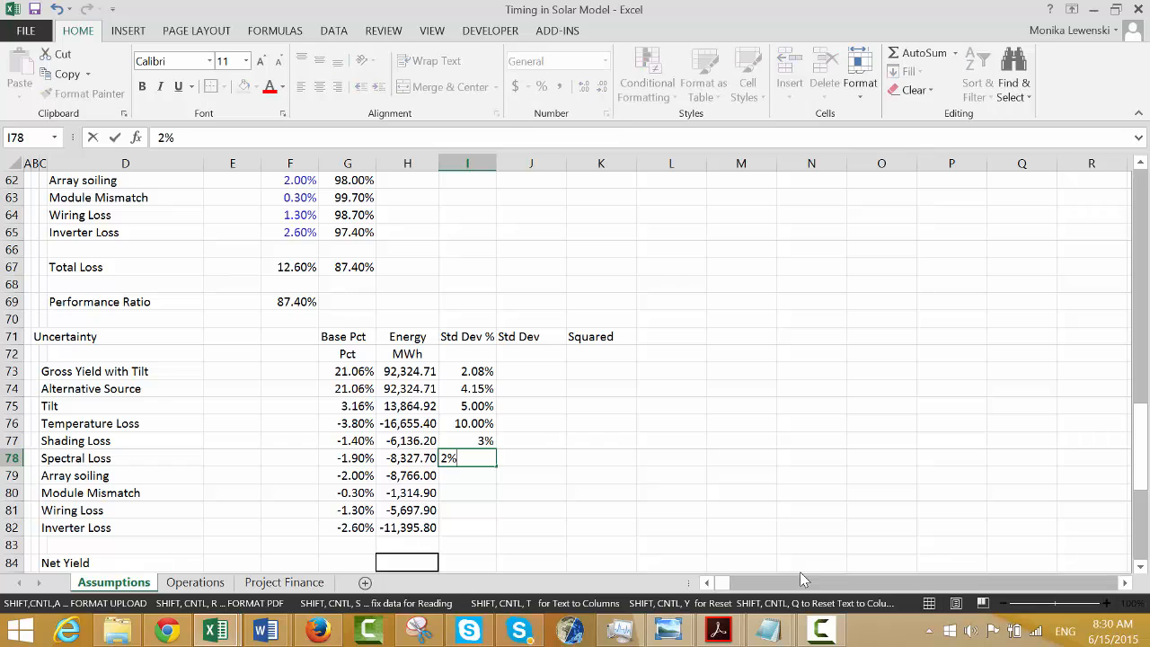
key("Return")
type("4%")
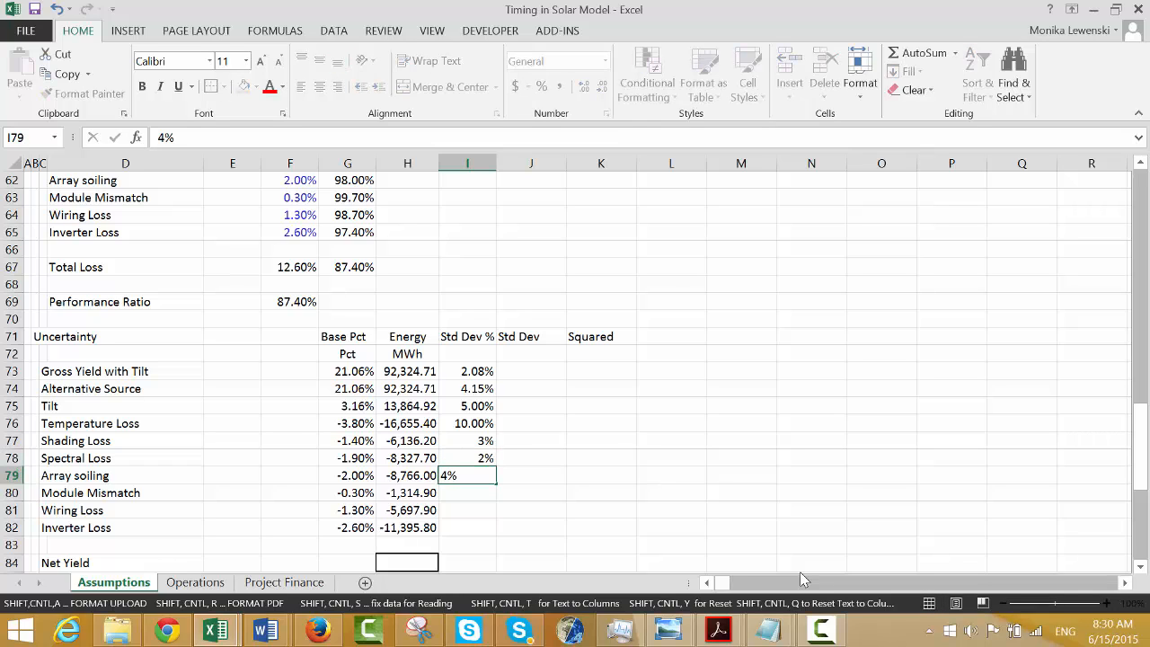
key("Return")
type("1.50%")
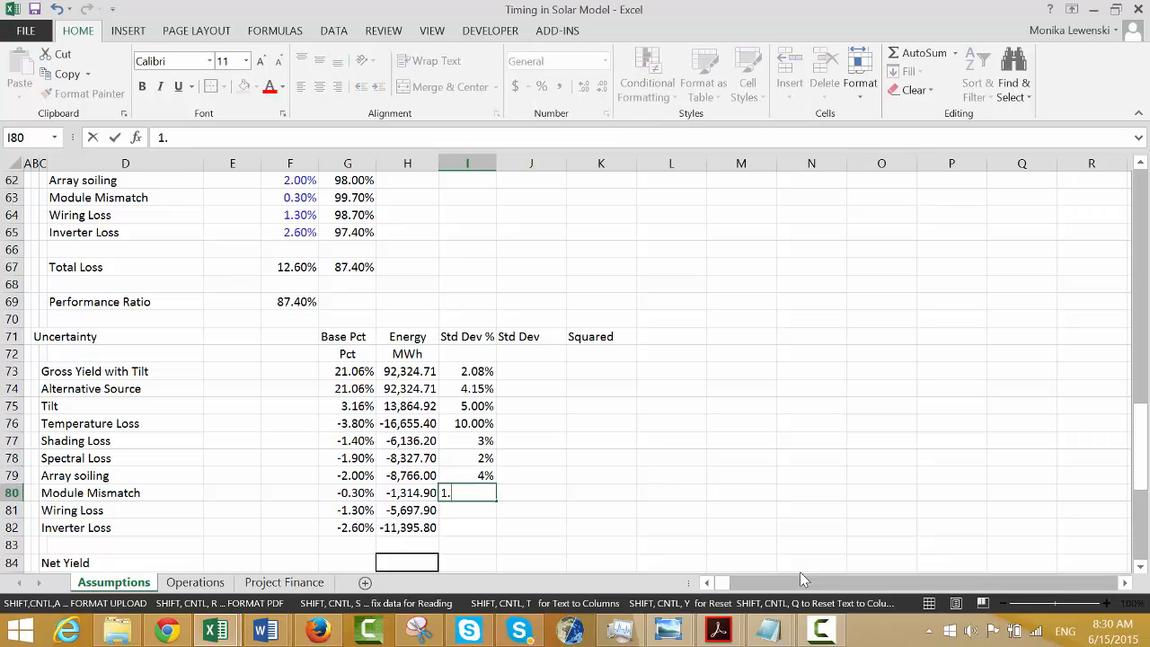
key("Return")
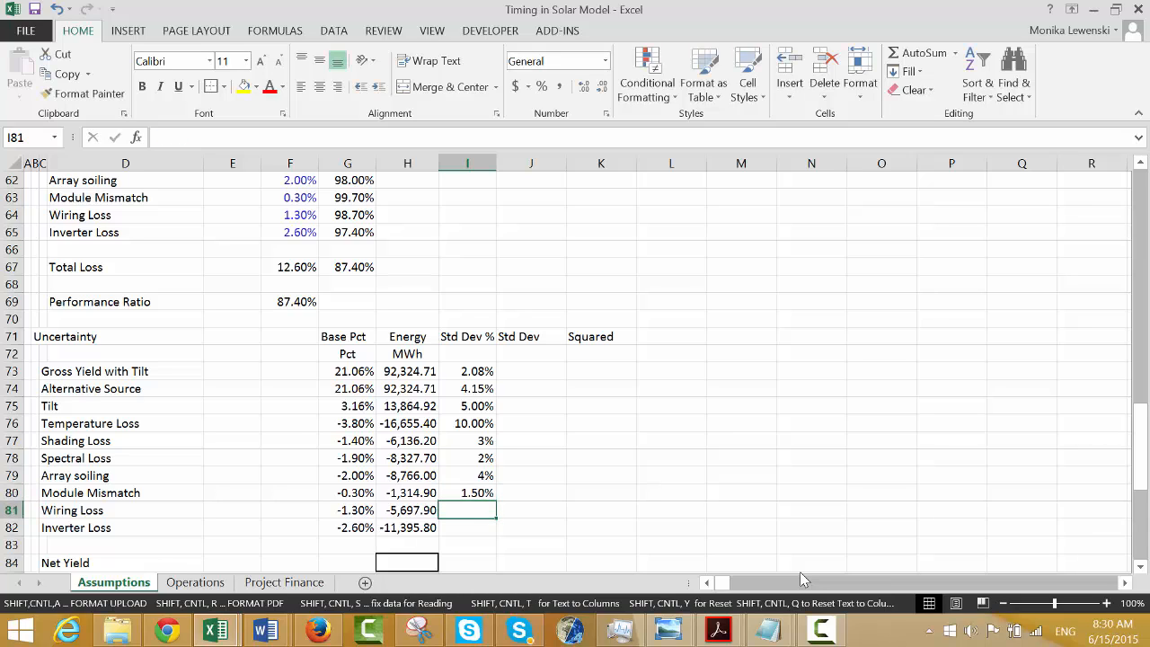
Enter 3% as the Std Dev % for both Wiring Loss and Inverter Loss in I81:I82.
type("4")
key("BackSpace")
type("3")
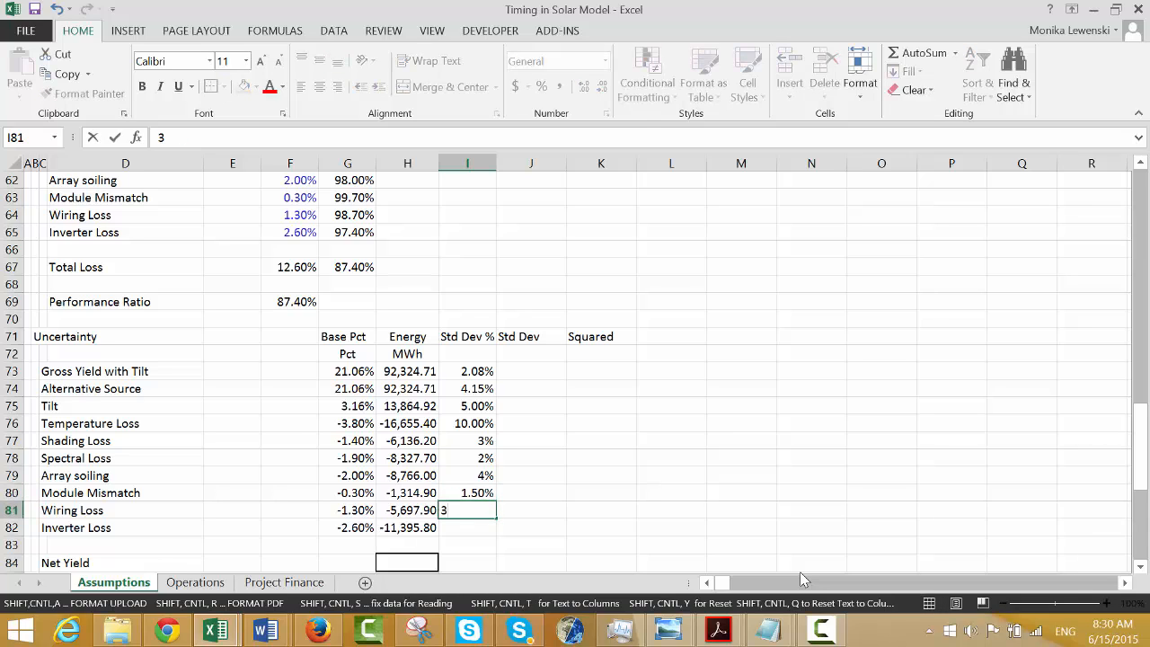
type("%")
key("Return")
type("3%")
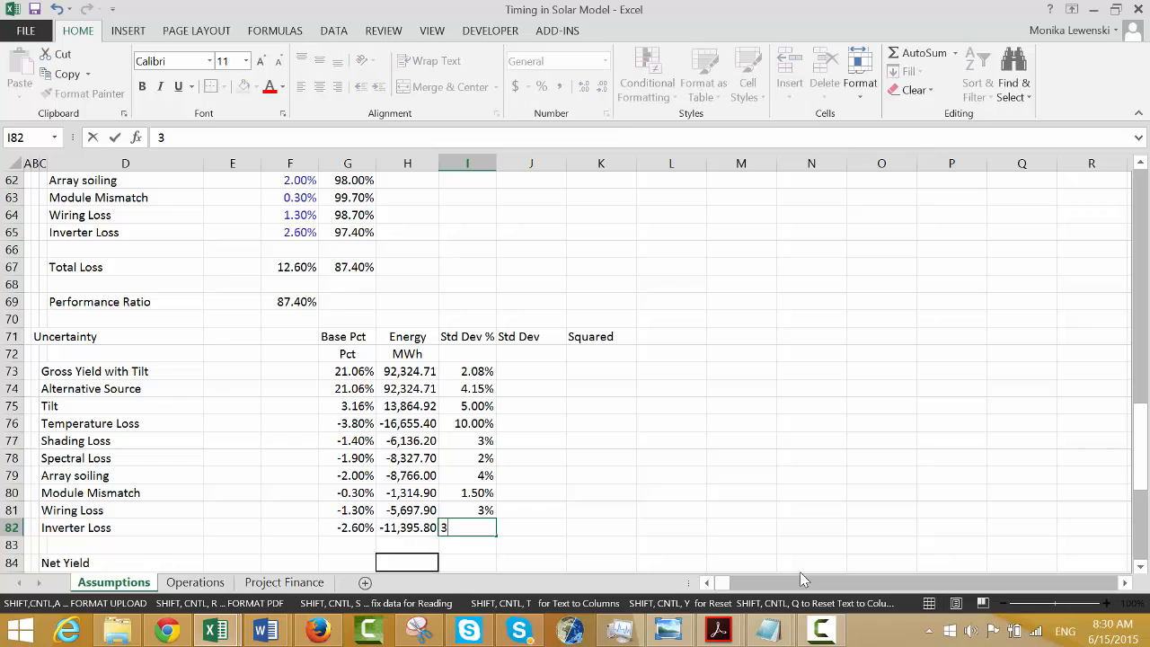
key("Return")
Format the Std Dev % values from Shading Loss to Inverter Loss, I77:I82, as percentages with two decimals.
key("Up")
key("Up")
key("Up")
key("Up")
key("Up")
key("Up")
key("Up")
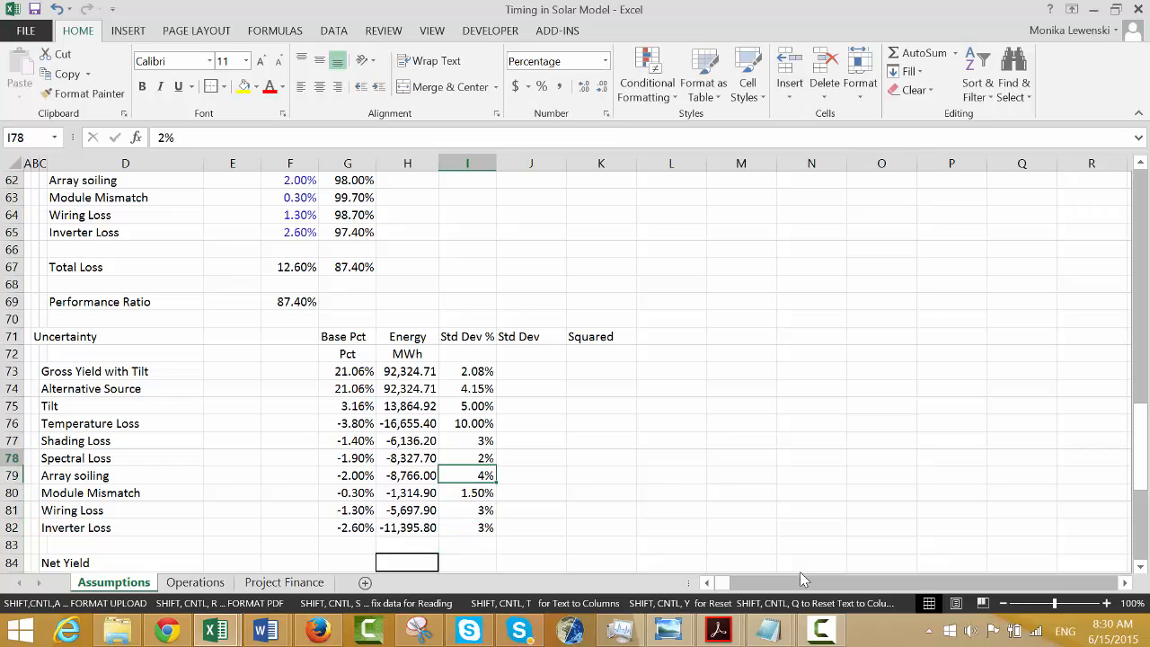
key("Down")
key("ctrl+shift+Down")
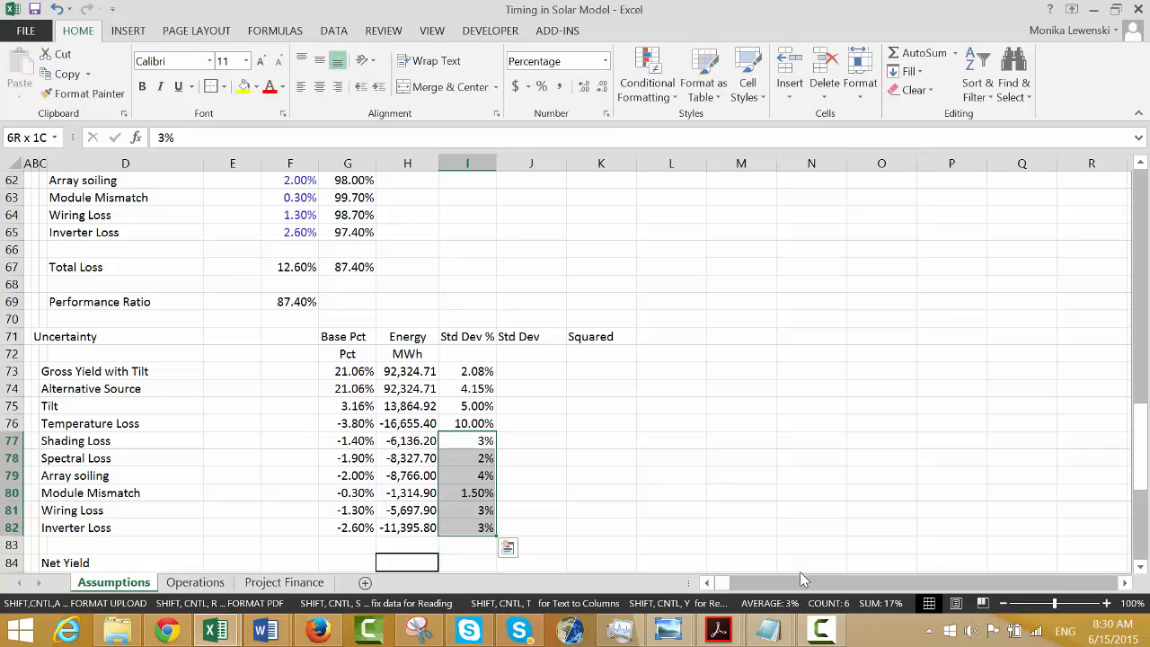
key("ctrl+shift+p")
Calculate the Gross Yield with Tilt Std Dev in J73 as Std Dev % times Energy, =I73*H73.
key("Up")
key("Up")
key("Up")
key("Up")
key("Up")
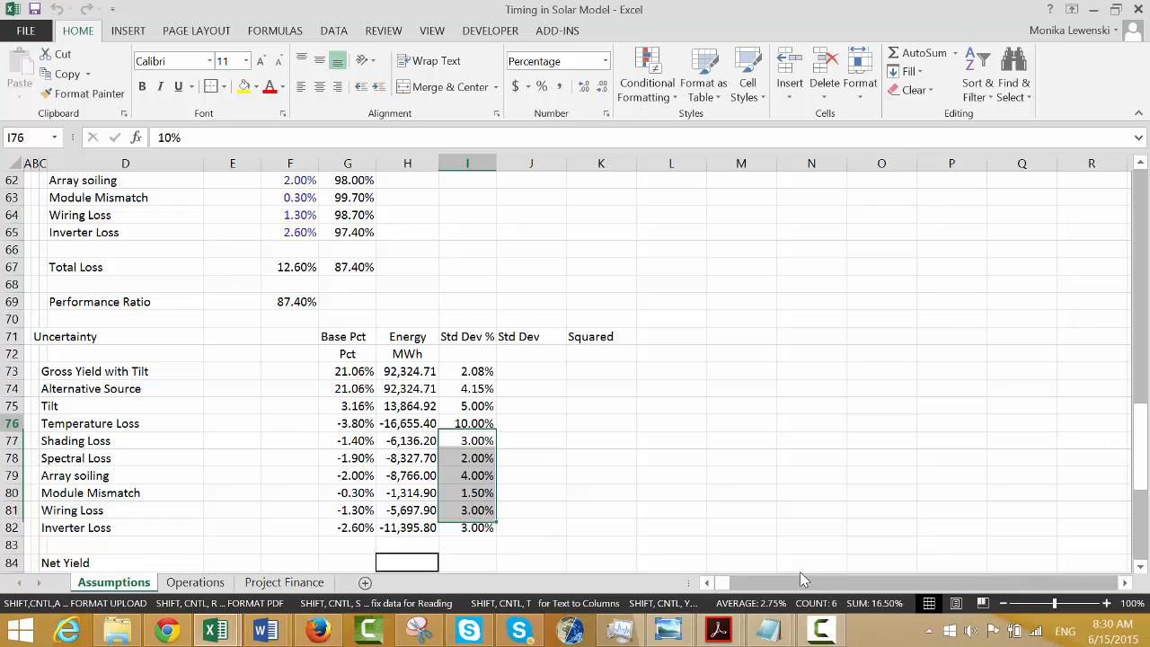
key("Down")
key("Right")
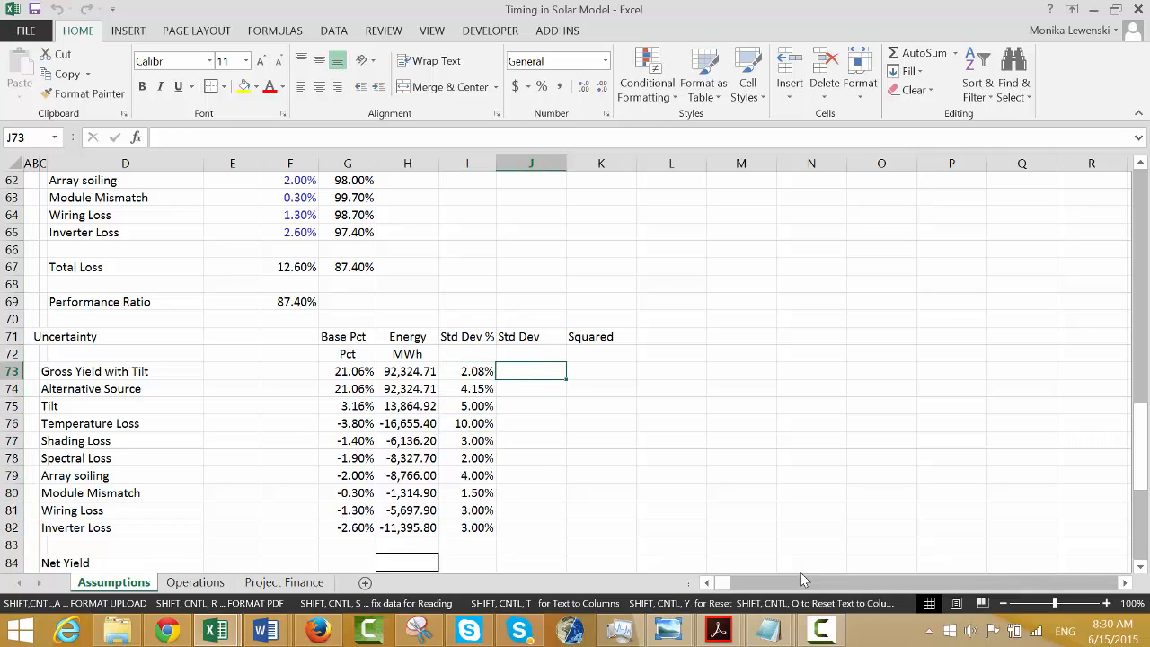
type("=")
key("Left")
type("*")
key("Left")
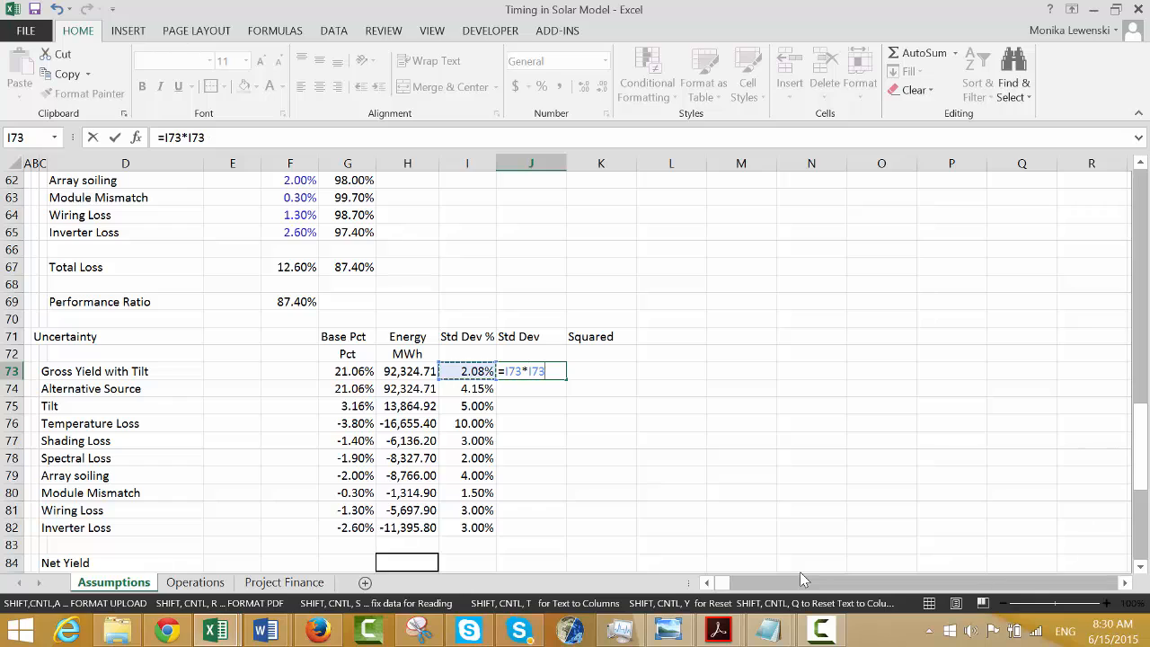
key("Left")
key("Return")
key("Up")
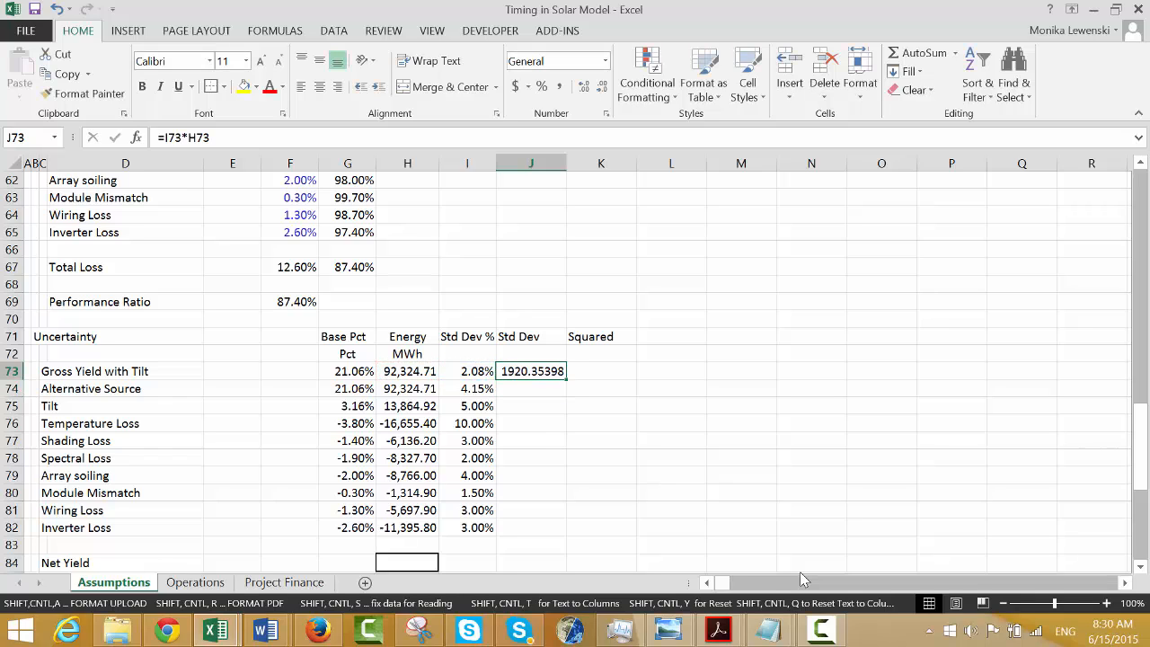
Format J73 as a number with thousands separator and two decimals, and fill it down through J82.
key("ctrl+shift+1")
key("shift+Down")
key("shift+Down")
key("shift+Down")
key("shift+Down")
key("shift+Down")
key("shift+Down")
key("shift+Down")
key("shift+Down")
key("shift+Down")
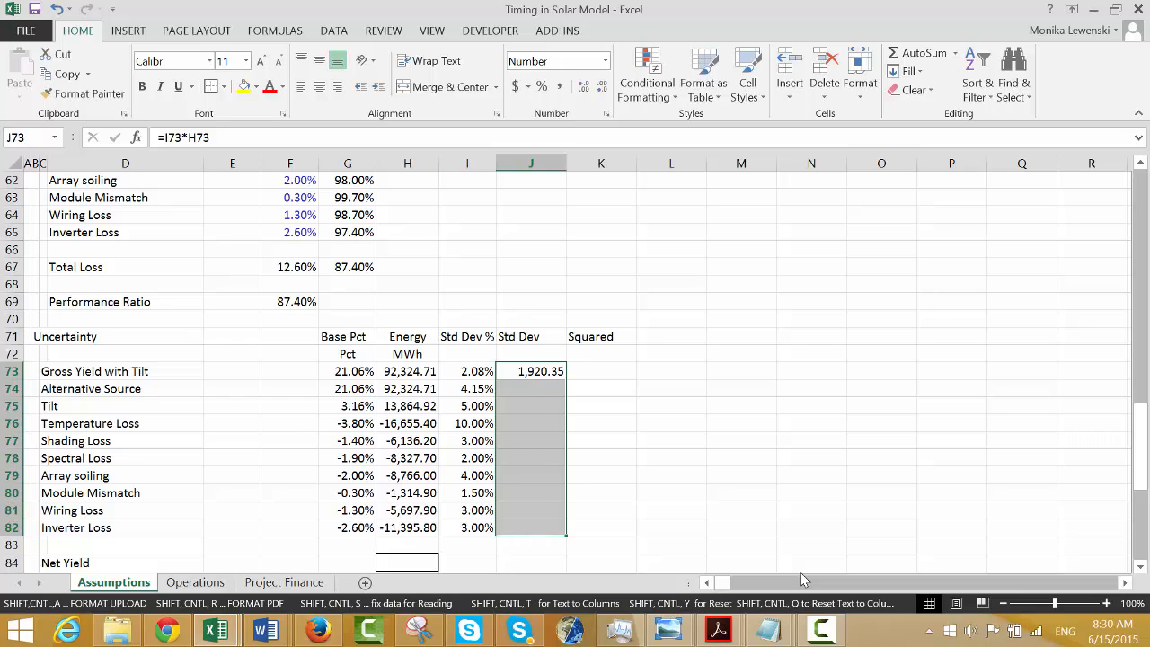
key("ctrl+d")
Copy the Pct and MWh unit labels from G72:H72 to I72:J72 under the Std Dev headings.
key("Up")
key("Up")
key("Down")
key("Left")
key("Left")
key("Left")
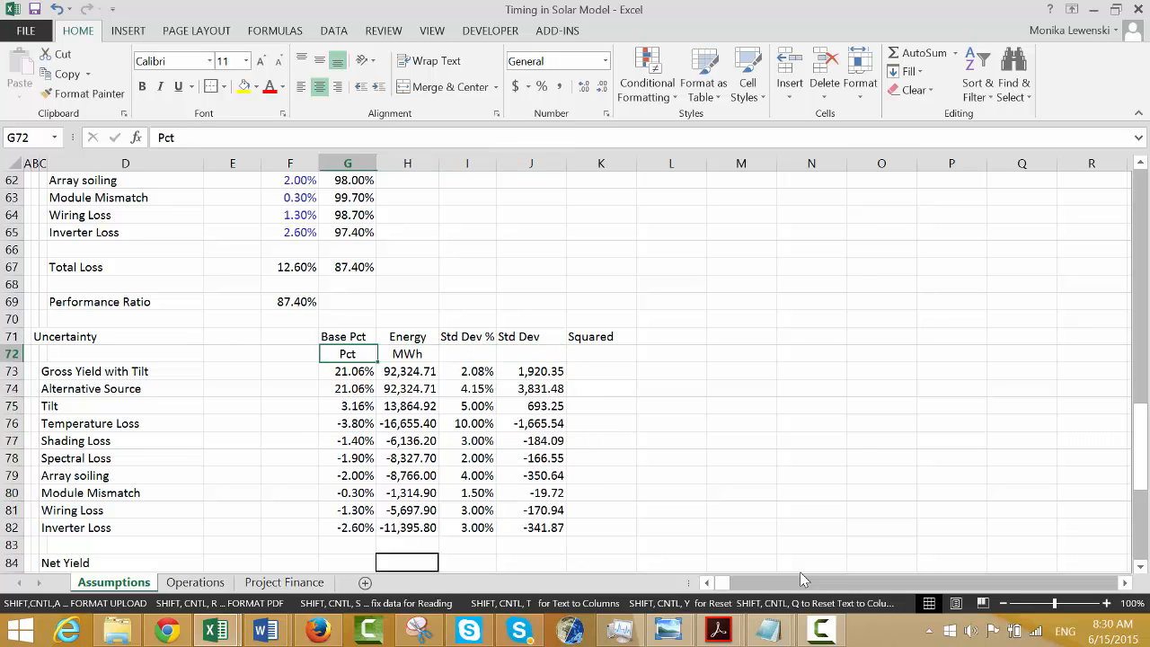
key("Right")
key("Left")
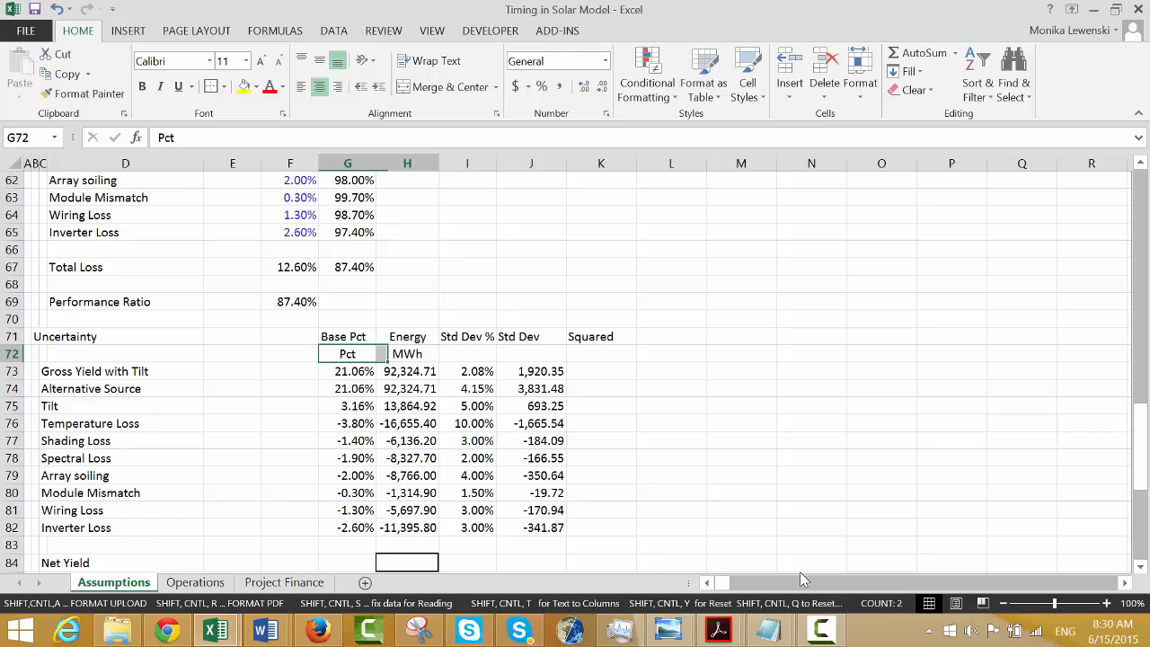
key("shift+Right")
key("ctrl+c")
key("Right")
key("Right")
key("ctrl+v")
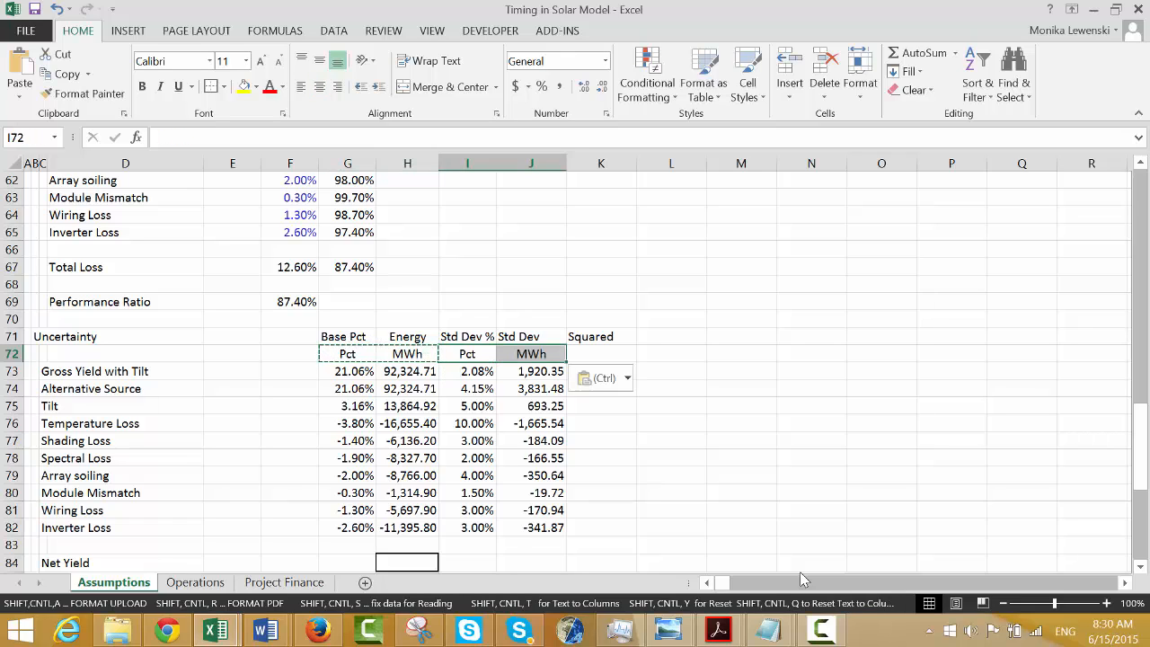
key("Escape")
Enter the unit label "Mwh 2" under the Squared heading in K72.
key("Right")
key("Right")
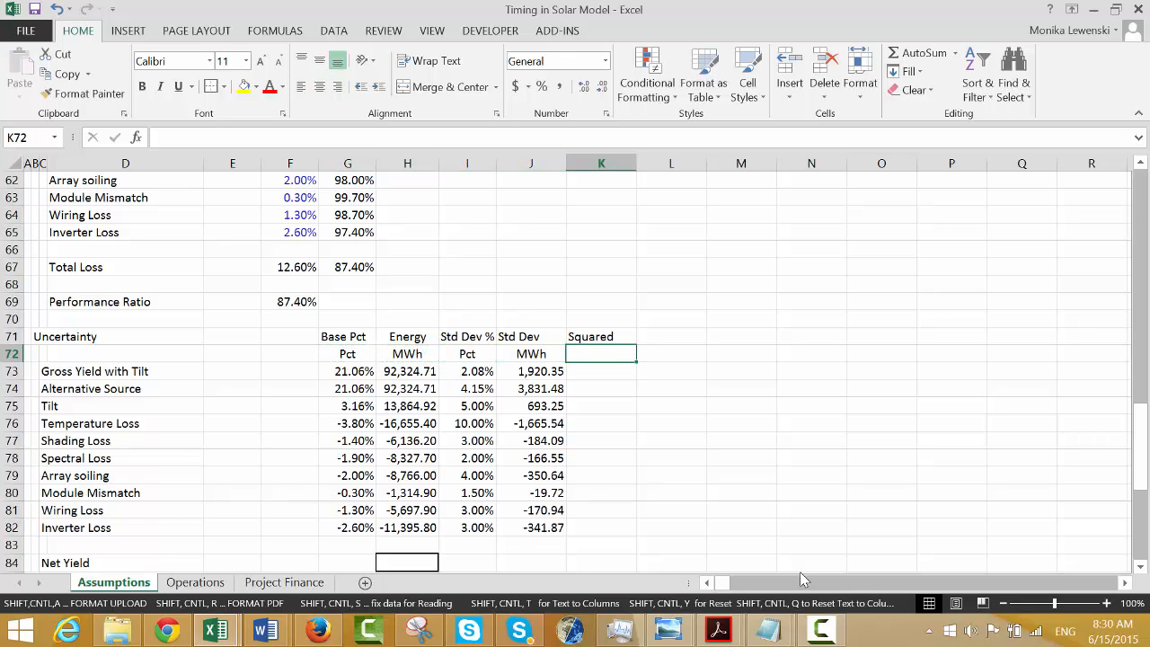
key("Down")
key("Up")
type("M")
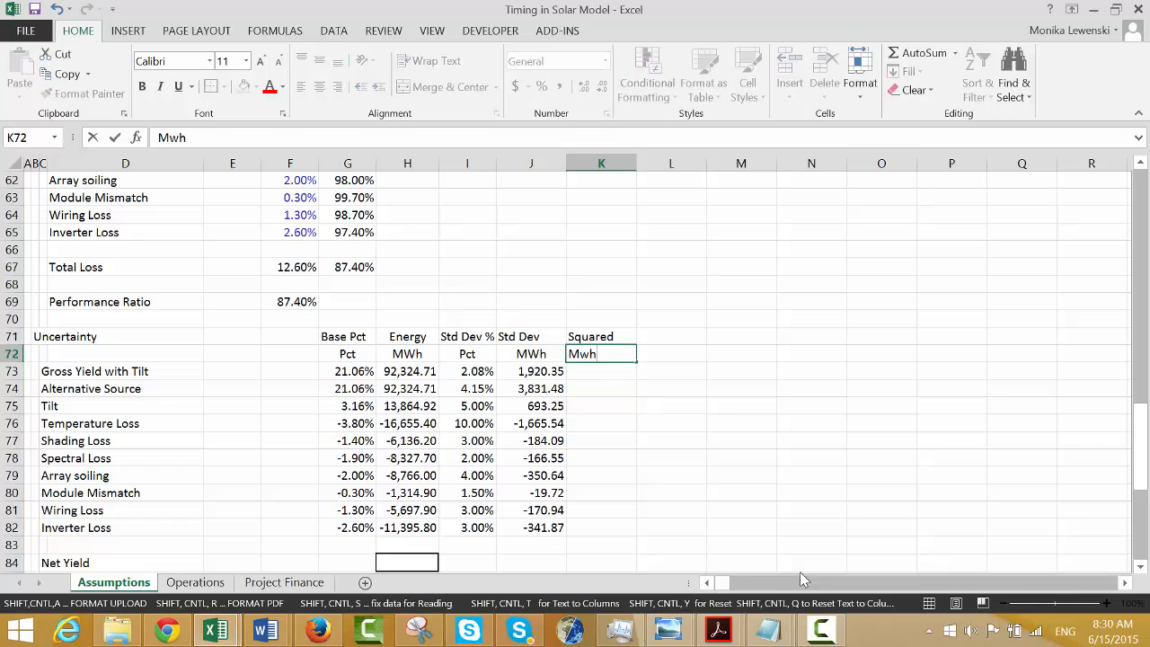
type("wh 2")
key("Return")
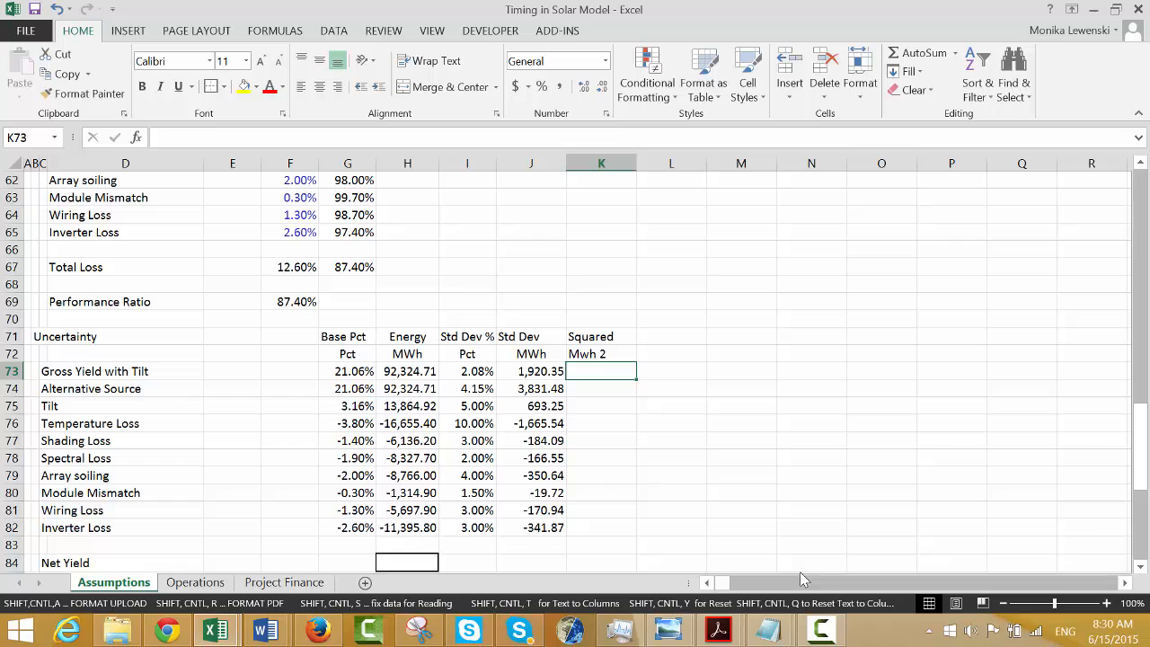
Square the Gross Yield with Tilt Std Dev in K73 with the formula =J73^2.
type("=")
key("Left")
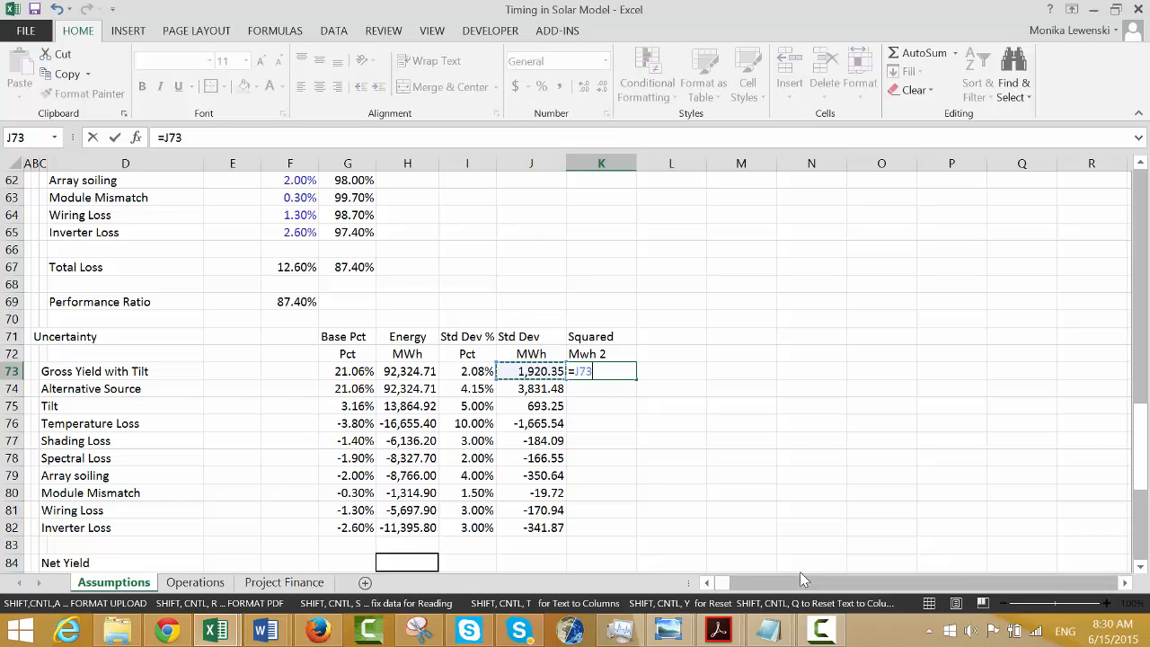
type("^2")
key("Return")
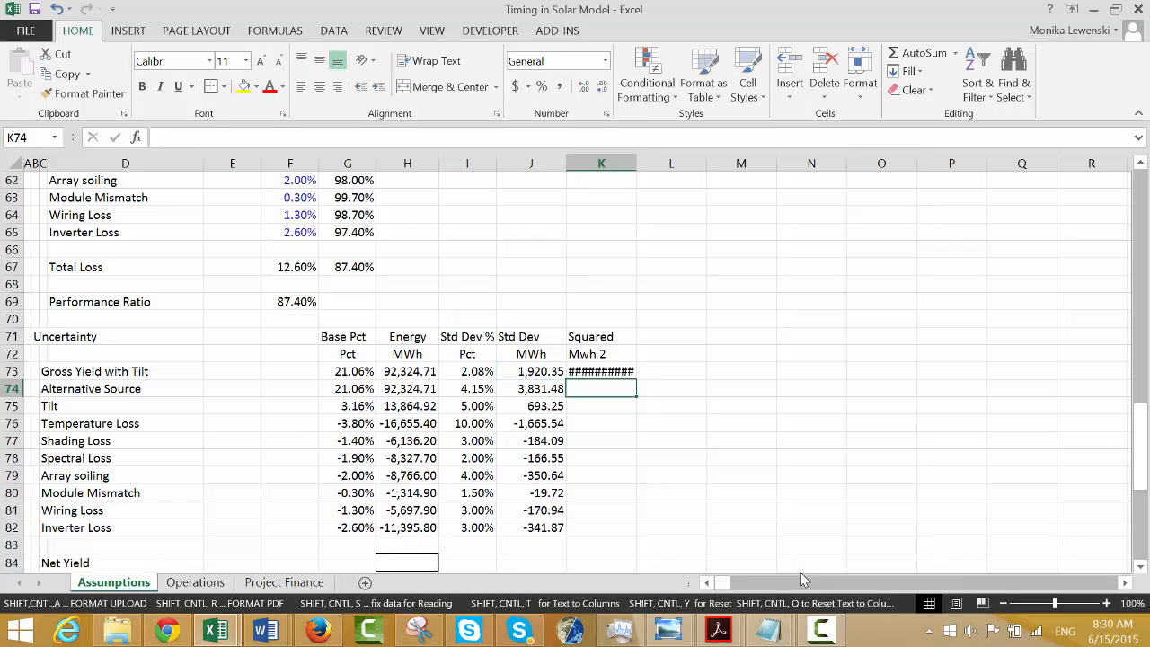
key("Up")
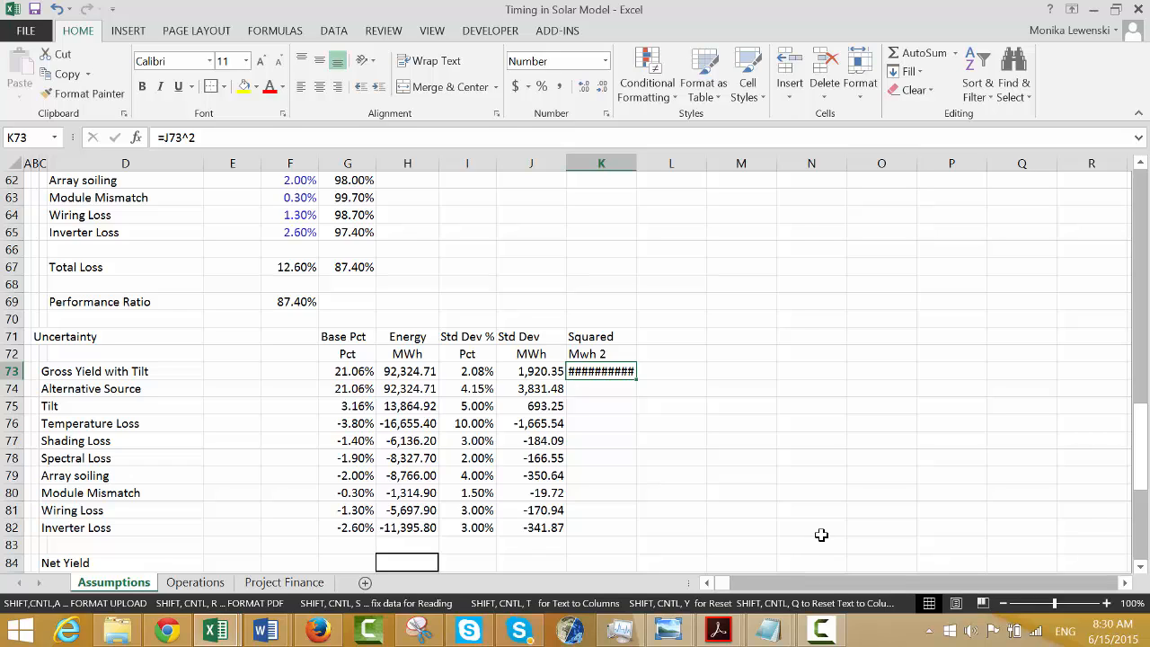
Show K73 without decimals and fill the squared formula down through the Inverter Loss row, K82.
left_click(601, 88)
left_click(601, 88)
key("shift+Down")
key("shift+Down")
key("shift+Down")
key("shift+Down")
key("shift+Down")
key("shift+Down")
key("shift+Down")
key("shift+Down")
key("shift+Down")
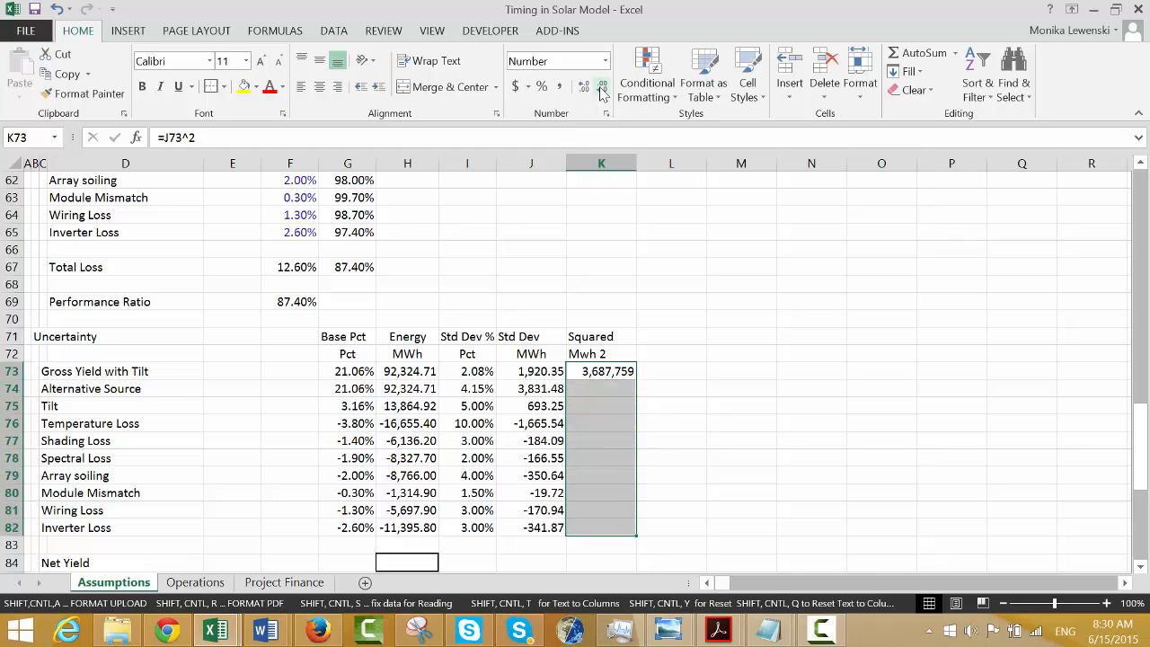
key("ctrl+d")
Sum the Squared column in the Net Yield row, entering =SUM(K73:K83) in K84.
key("Down")
key("Down")
key("Down")
key("Down")
key("Down")
key("Down")
key("Down")
key("Down")
key("Down")
key("Down")
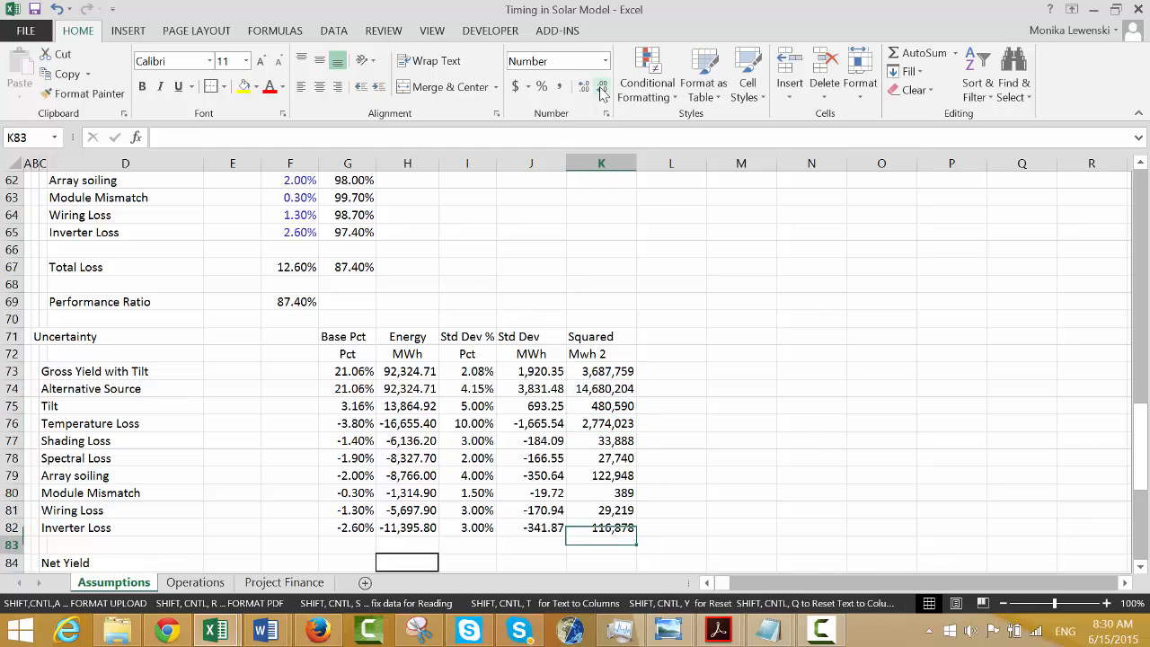
key("Down")
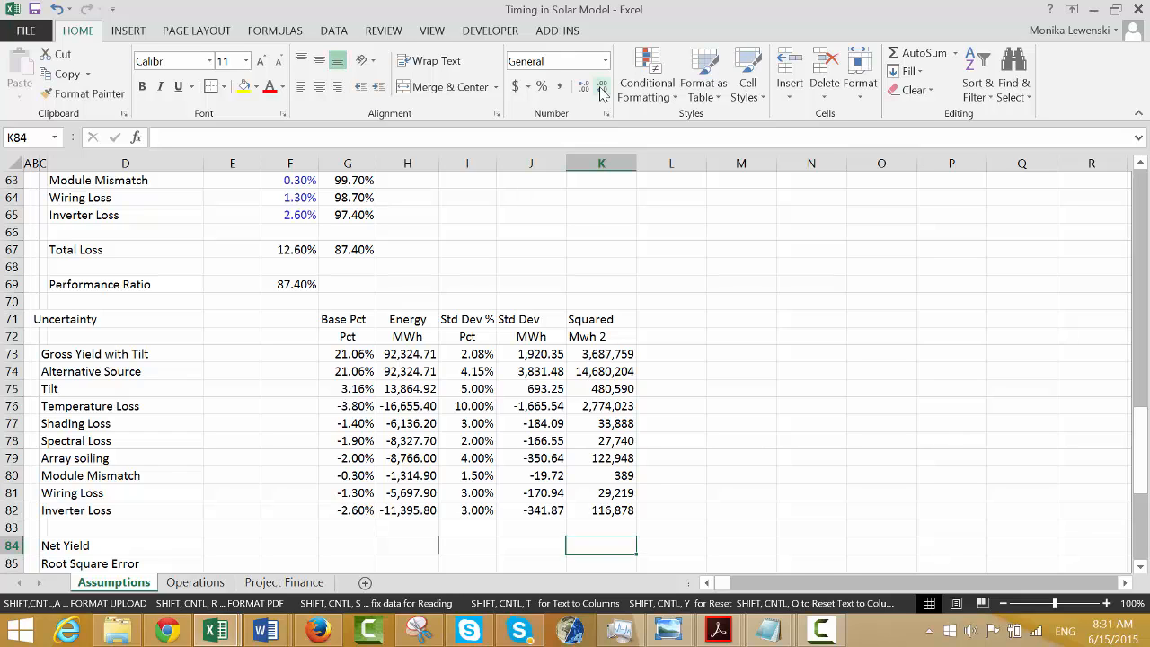
key("alt+equal")
key("Return")
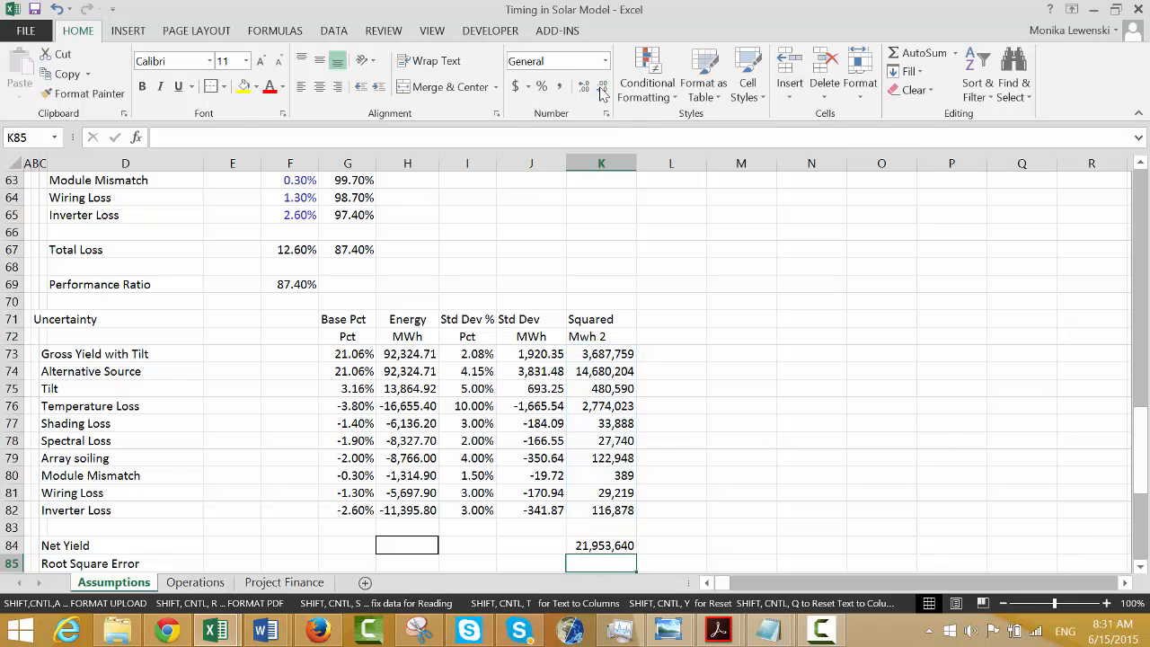
Take the square root of the total in K84 by changing its formula to =SUM(K73:K83)^0.5.
key("Up")
key("F2")
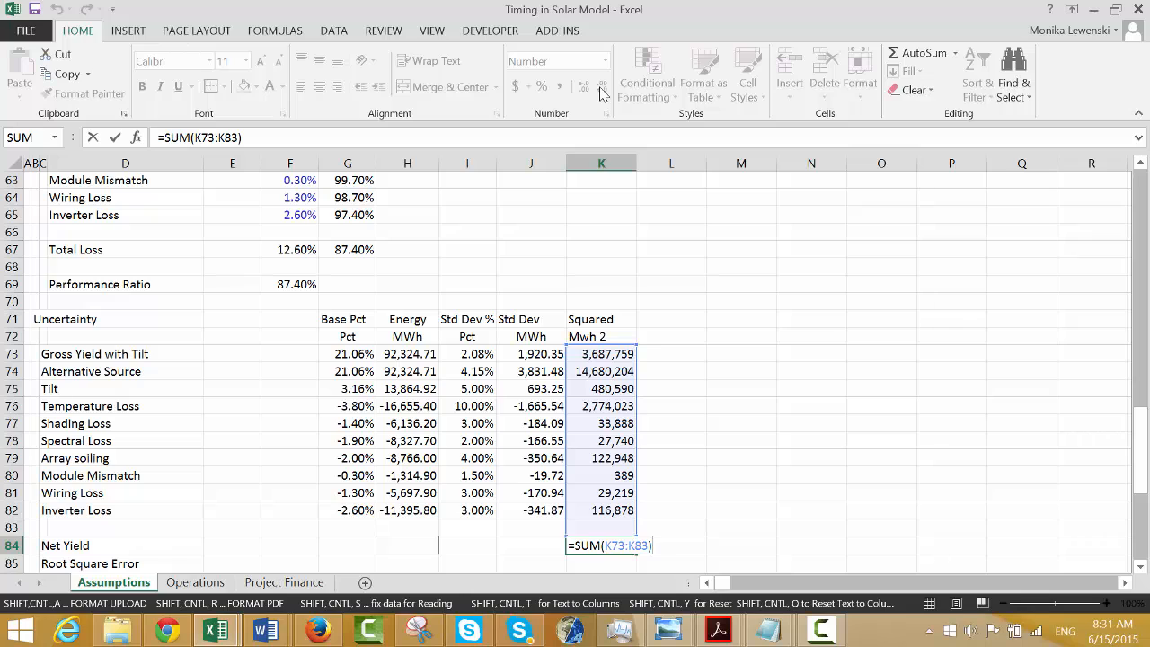
type("^")
key("Return")
key("Up")
key("Left")
key("Left")
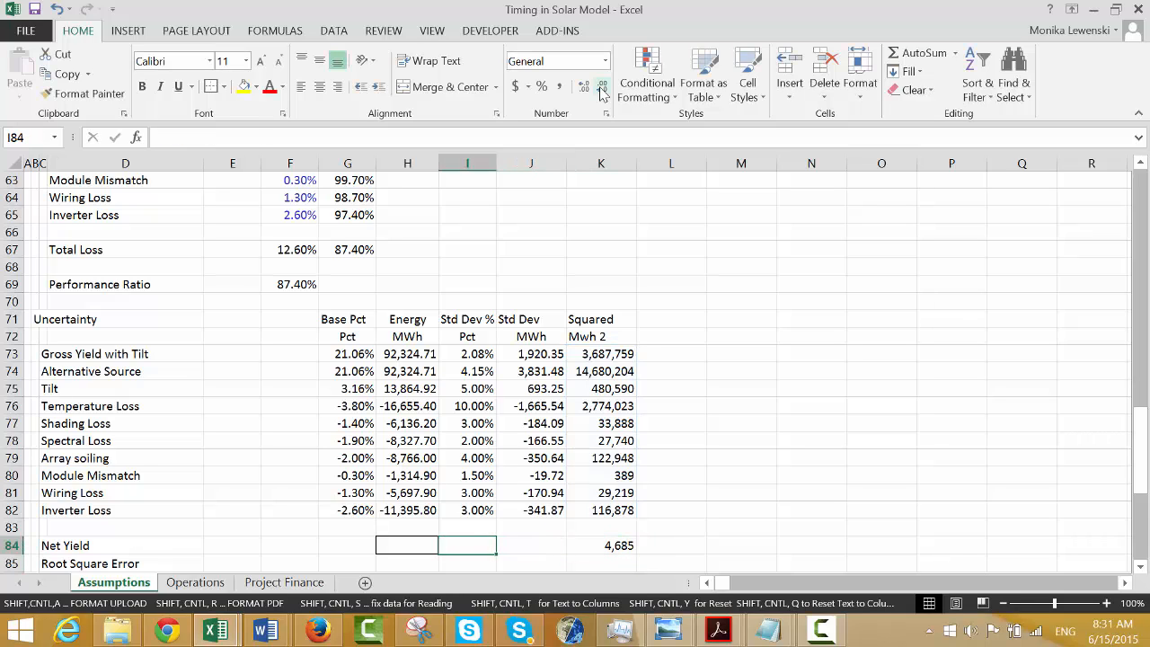
key("Right")
key("Right")
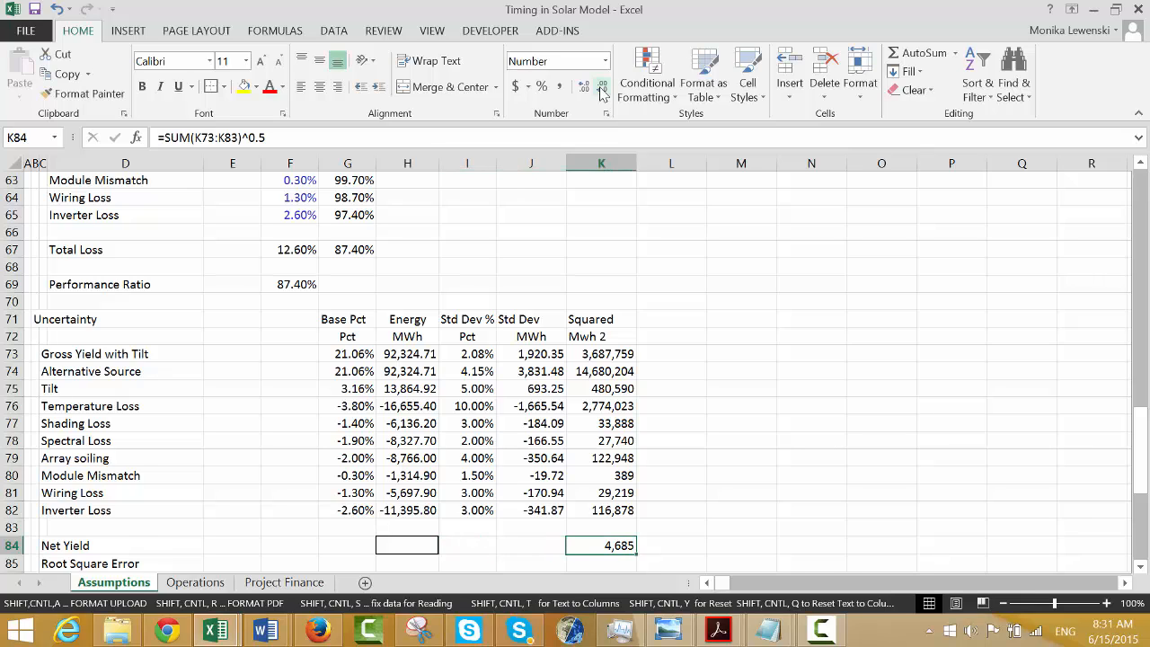
Calculate the Net Yield energy in H84 with =SUM(H74:H82), from Alternative Source through Inverter Loss.
key("Left")
key("Left")
key("Left")
key("Left")
key("Left")
key("Right")
key("Right")
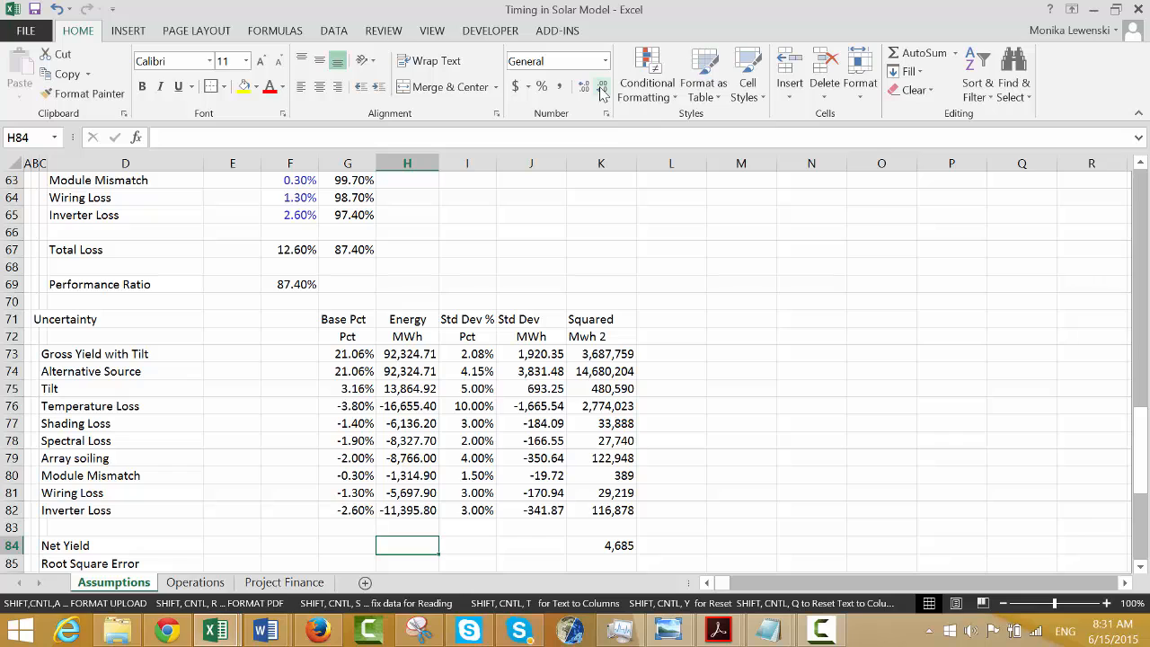
type("=sum(")
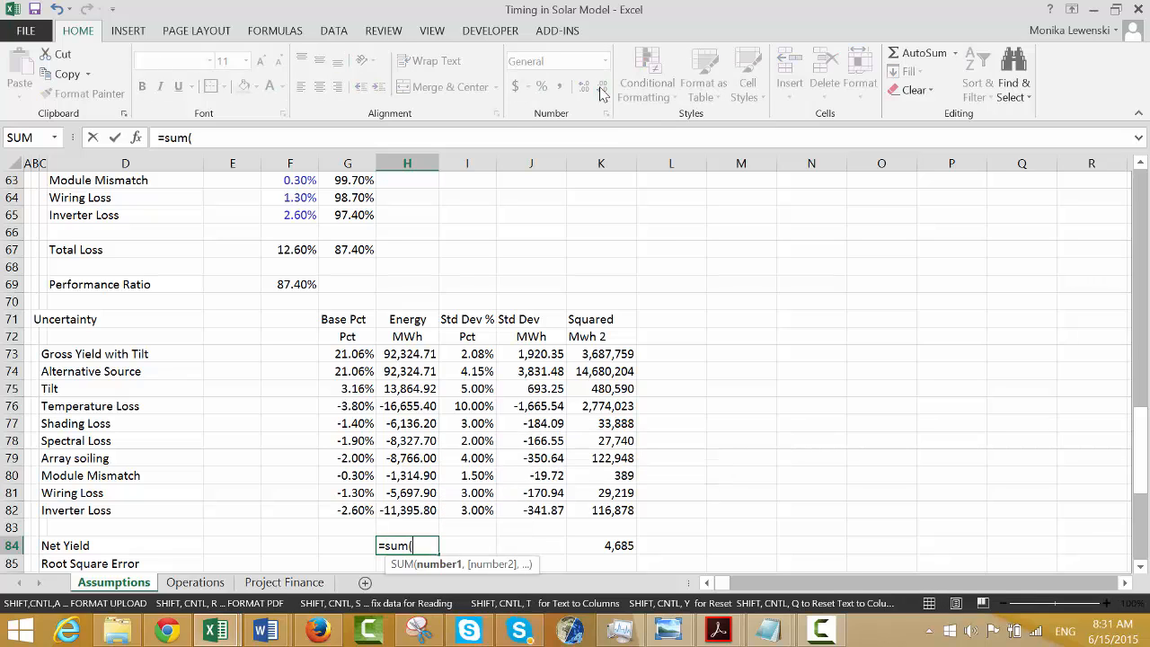
key("Up")
key("Up")
key("shift+Up")
key("shift+Up")
key("shift+Up")
key("shift+Up")
key("shift+Up")
key("shift+Up")
key("shift+Up")
key("shift+Up")
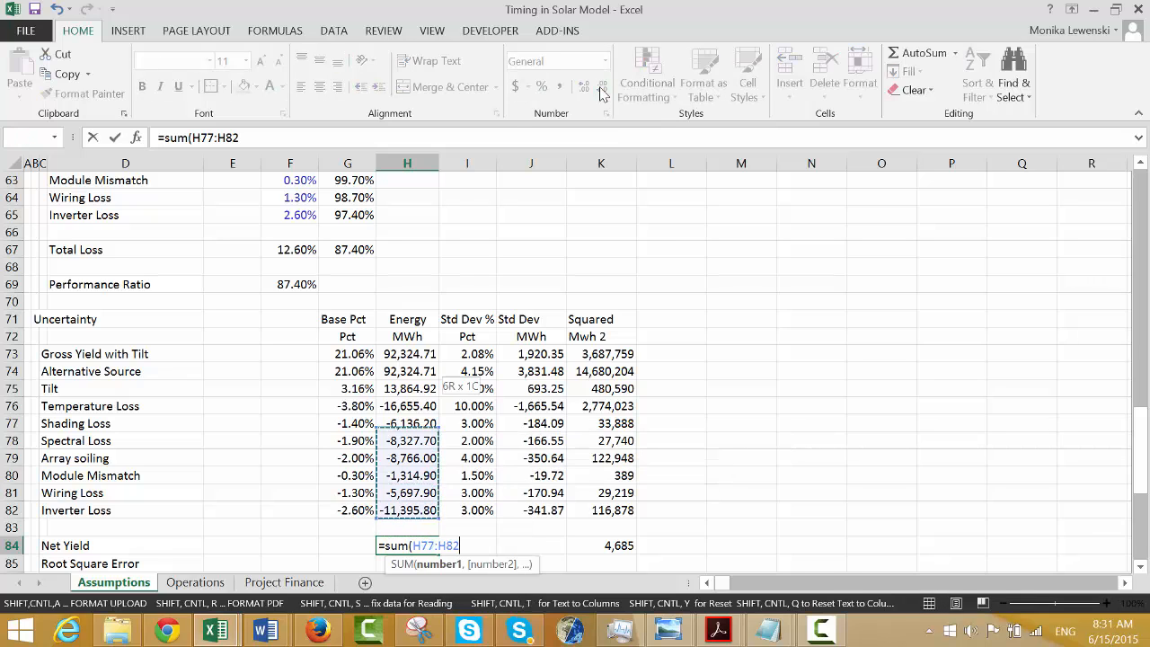
type(")")
key("Return")
key("Up")
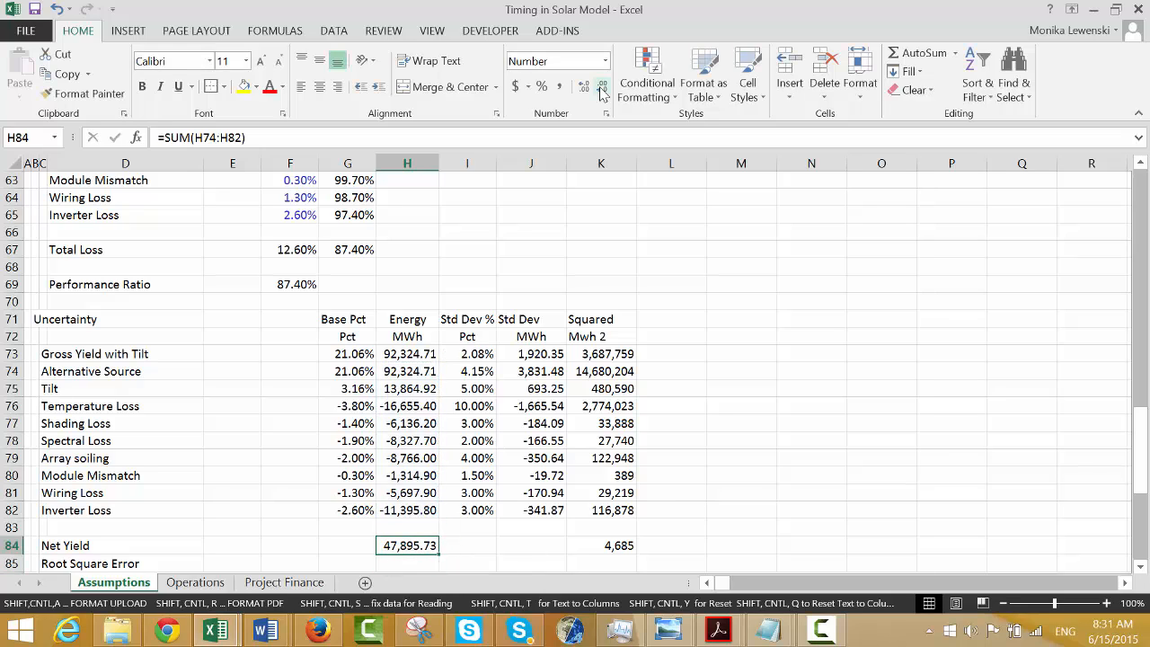
Calculate the Net Yield Std Dev % in I84 with =K84/H84 and format it as a percentage with two decimals.
key("Right")
type("=")
key("Right")
key("Right")
key("Right")
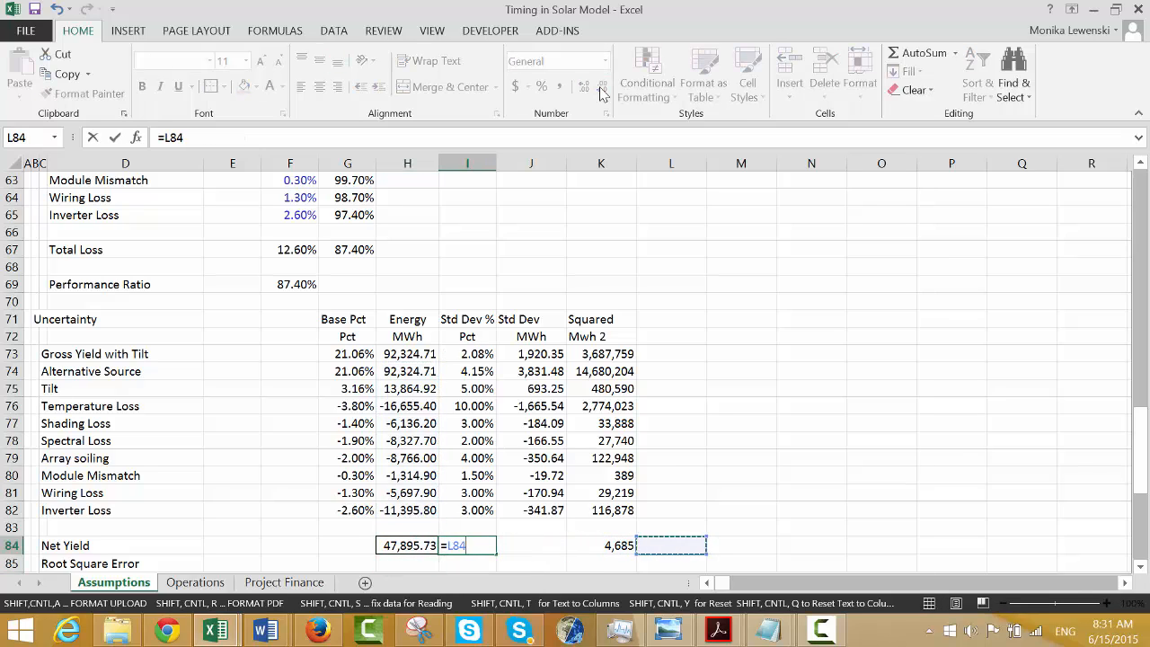
key("Left")
type("/")
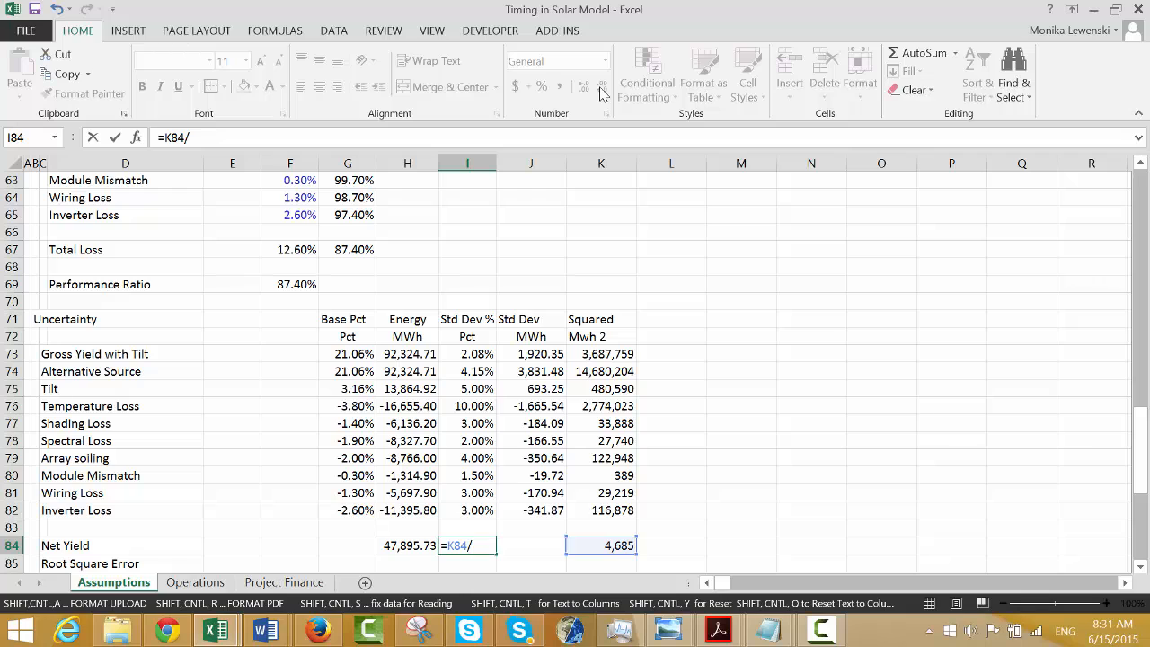
key("Left")
key("Left")
key("Right")
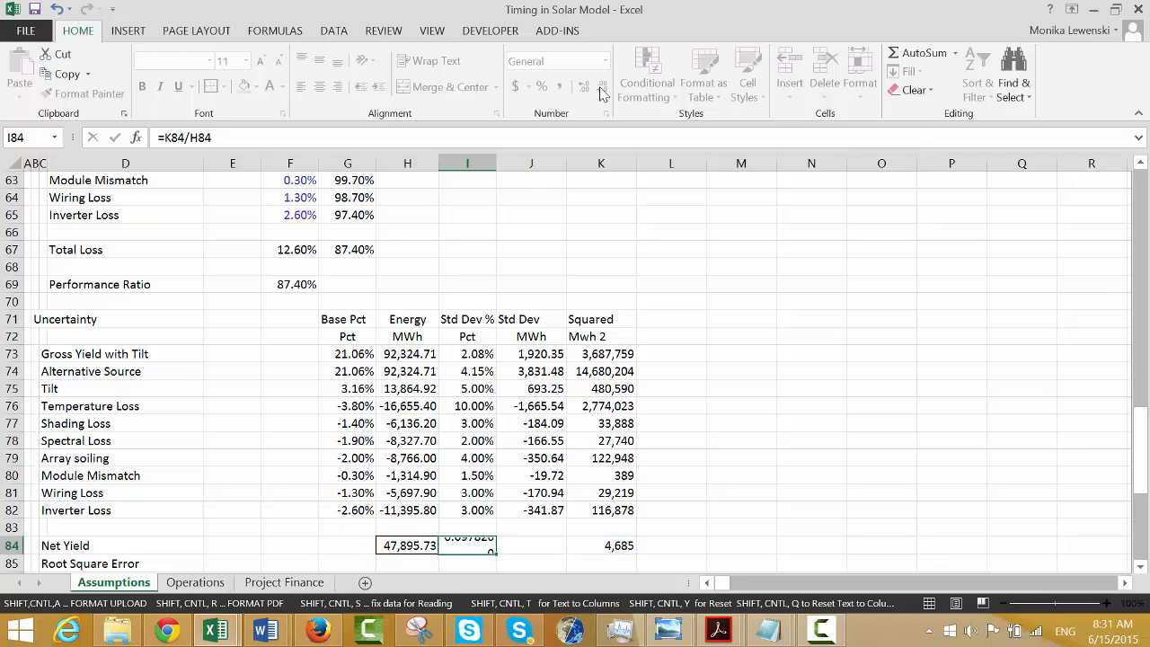
key("Return")
key("Up")
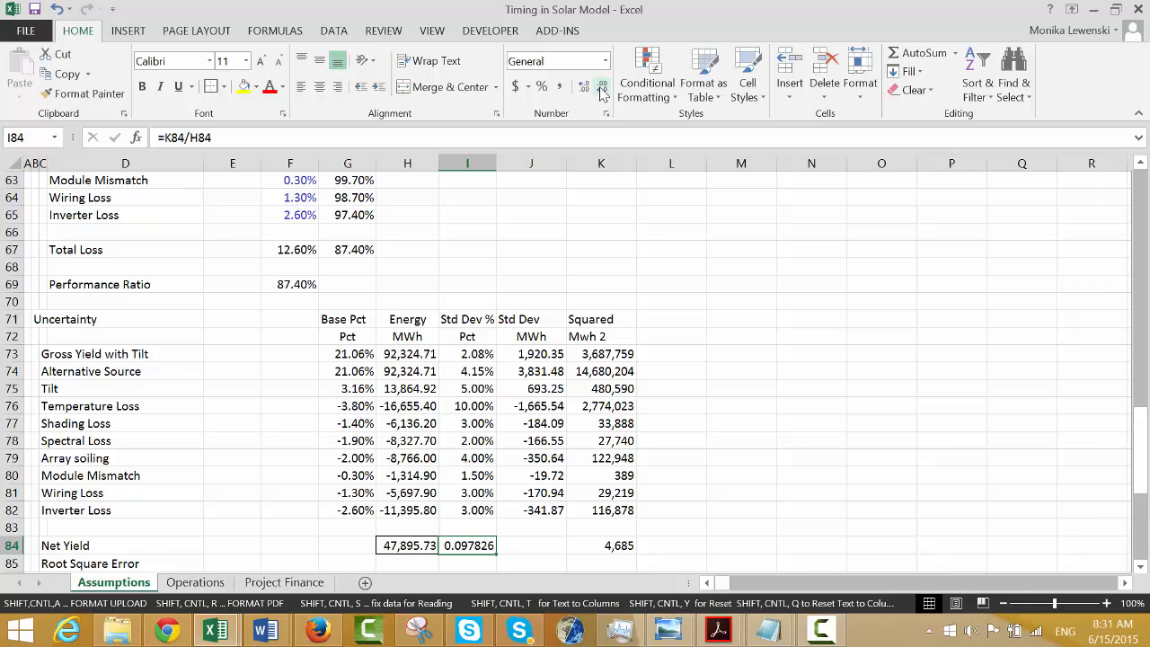
key("ctrl+shift+5")
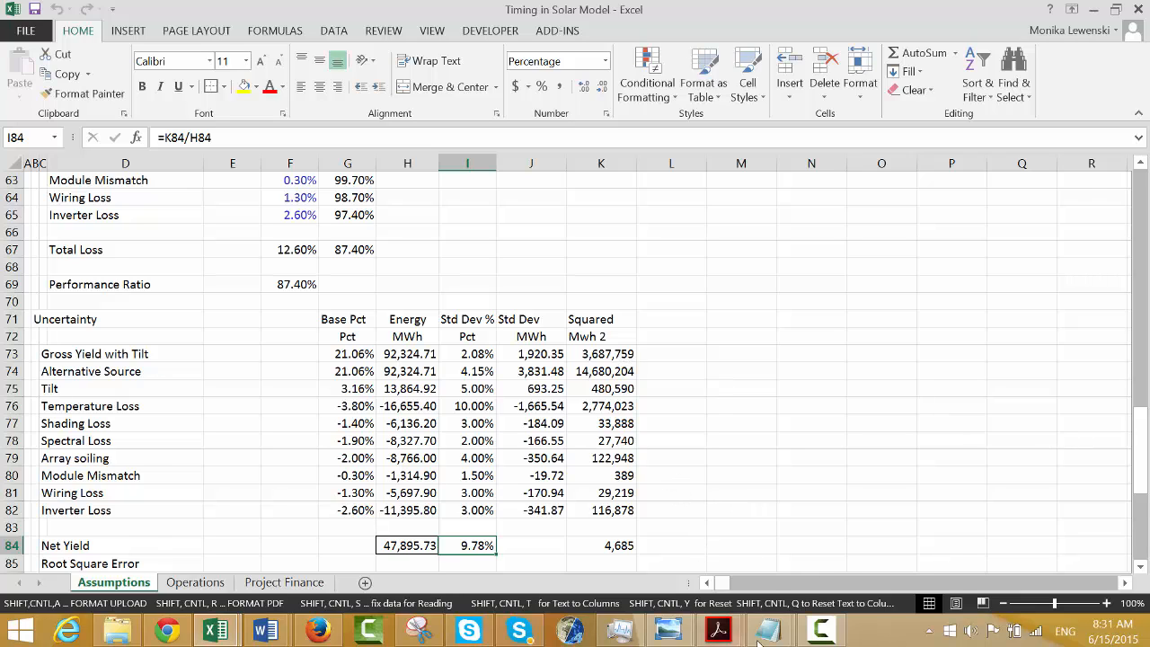
left_click(821, 633)
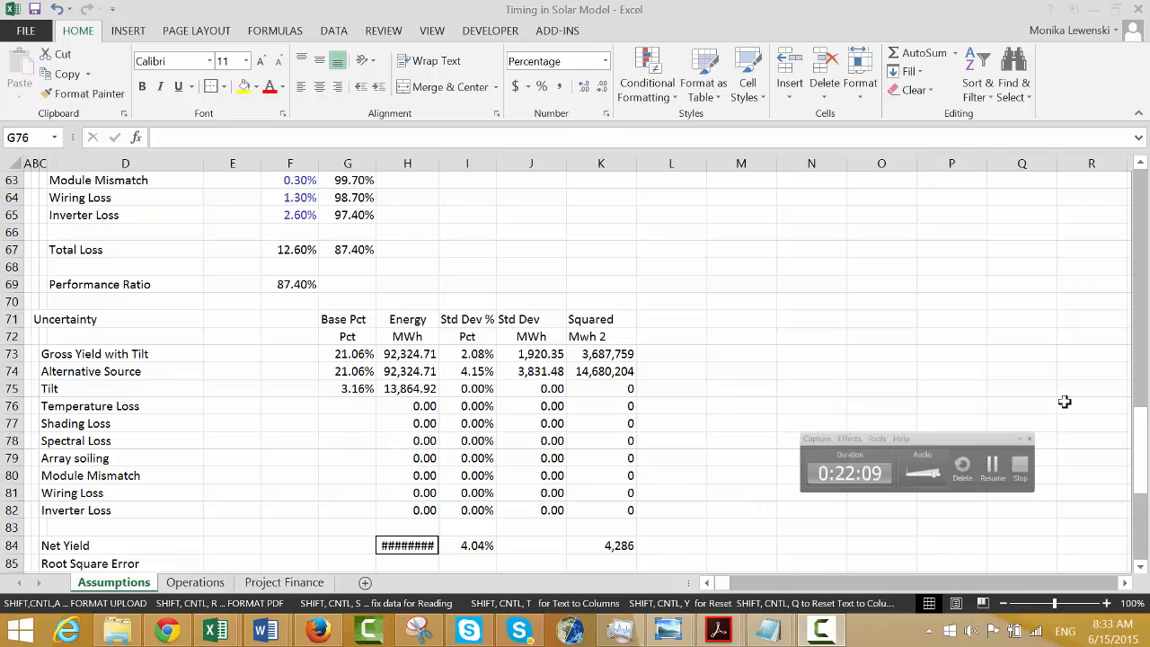
Format the Net Yield energy in H84 to show no decimal places.
key("F9")
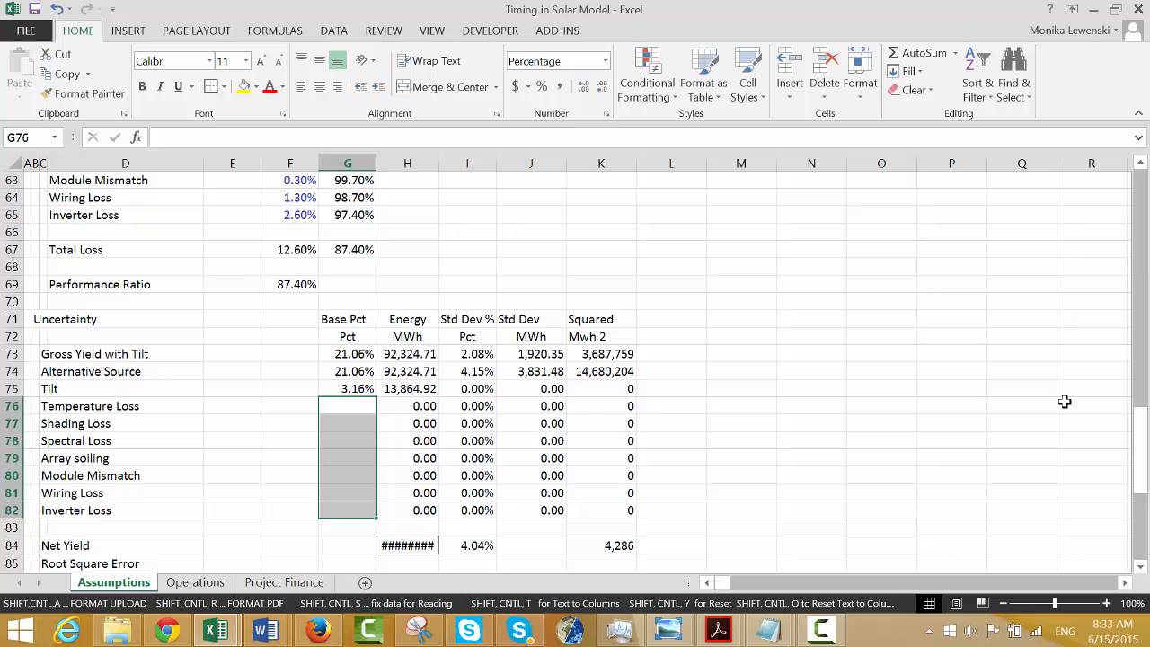
key("Left")
key("Right")
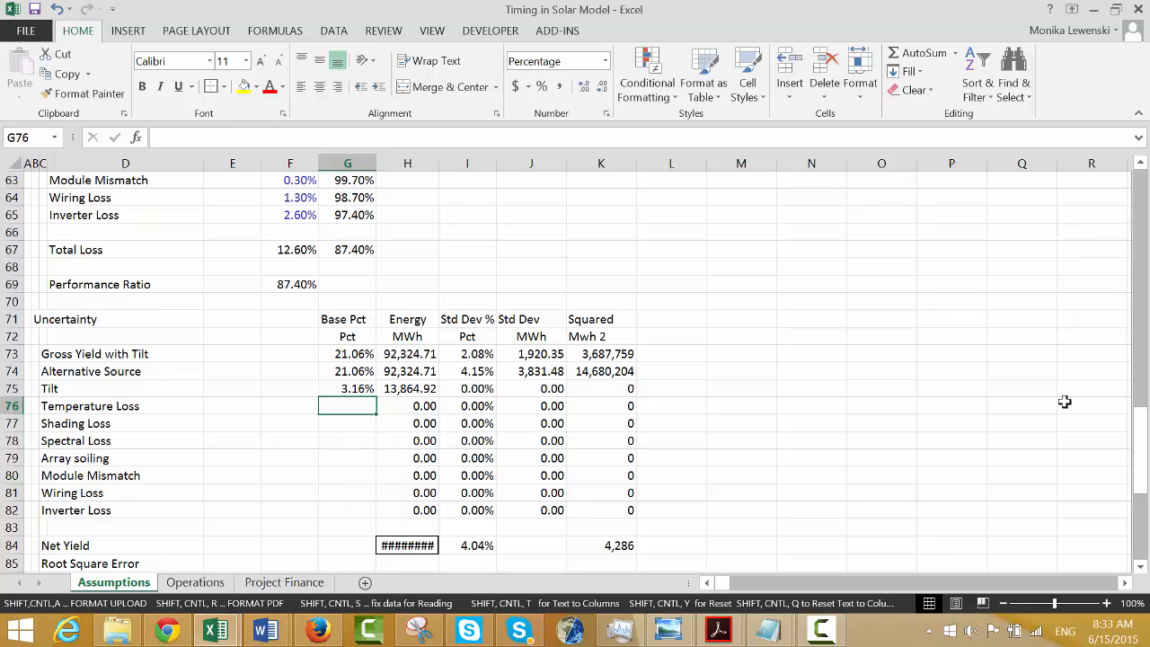
key("Down")
key("Down")
key("Down")
key("Down")
key("Down")
key("Down")
key("Down")
key("Down")
key("Right")
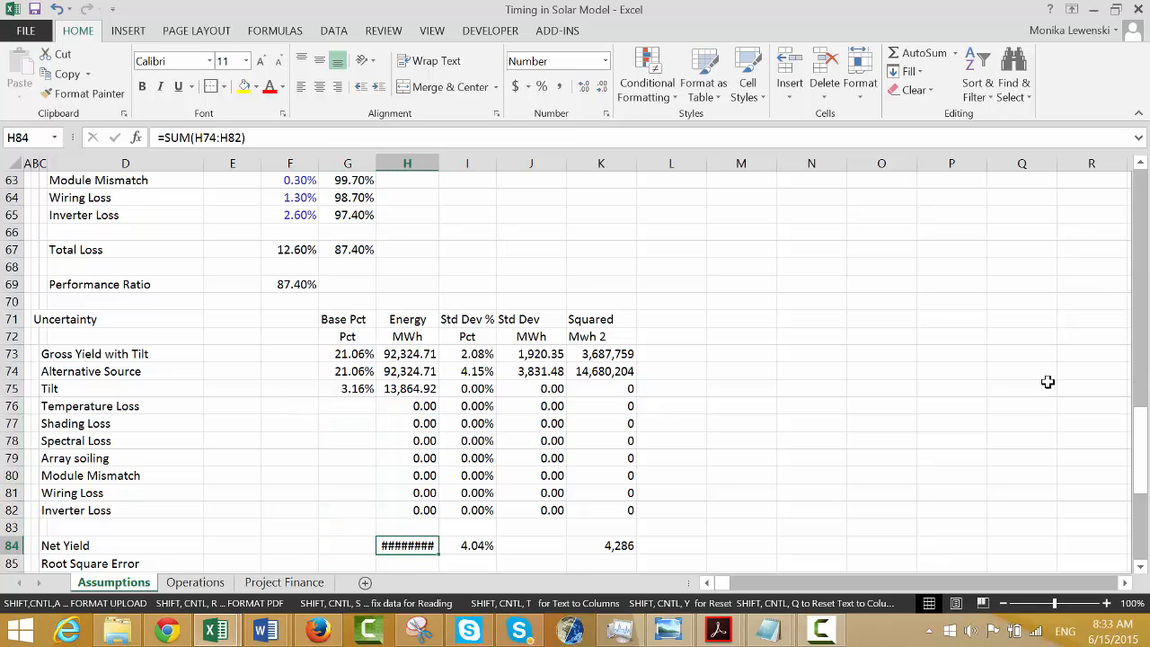
left_click(606, 93)
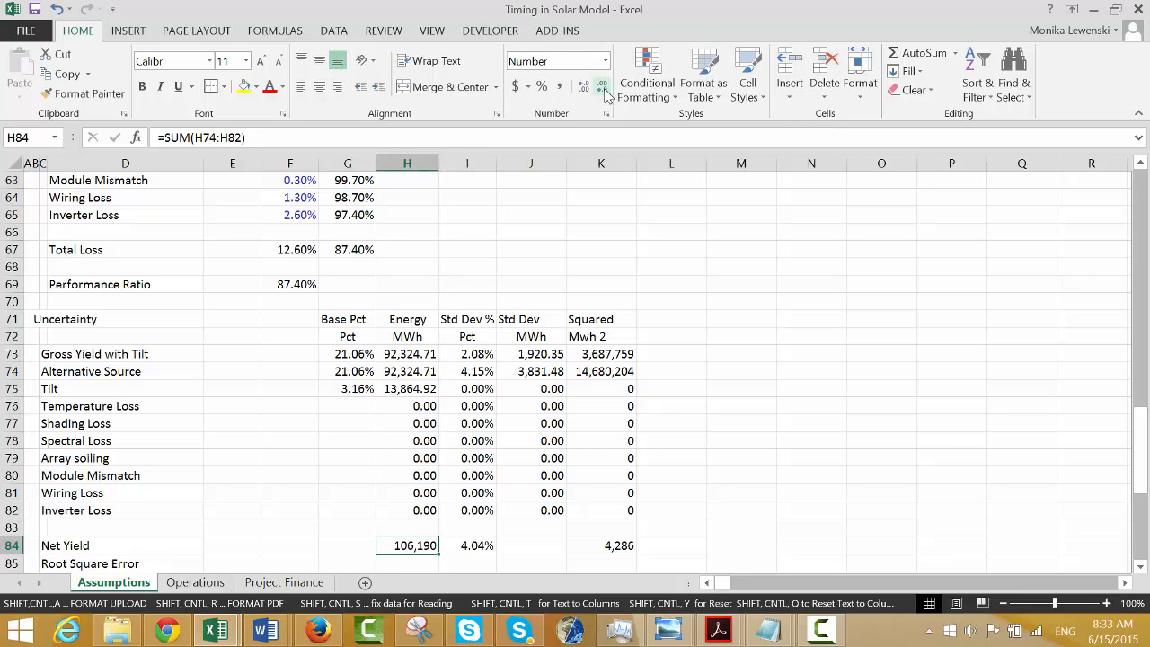
Link the Temperature Loss Base Pct in G76 to its loss assumption with =F59.
key("Up")
key("Up")
key("Up")
key("Up")
key("Up")
key("Up")
key("Up")
key("Up")
key("Left")
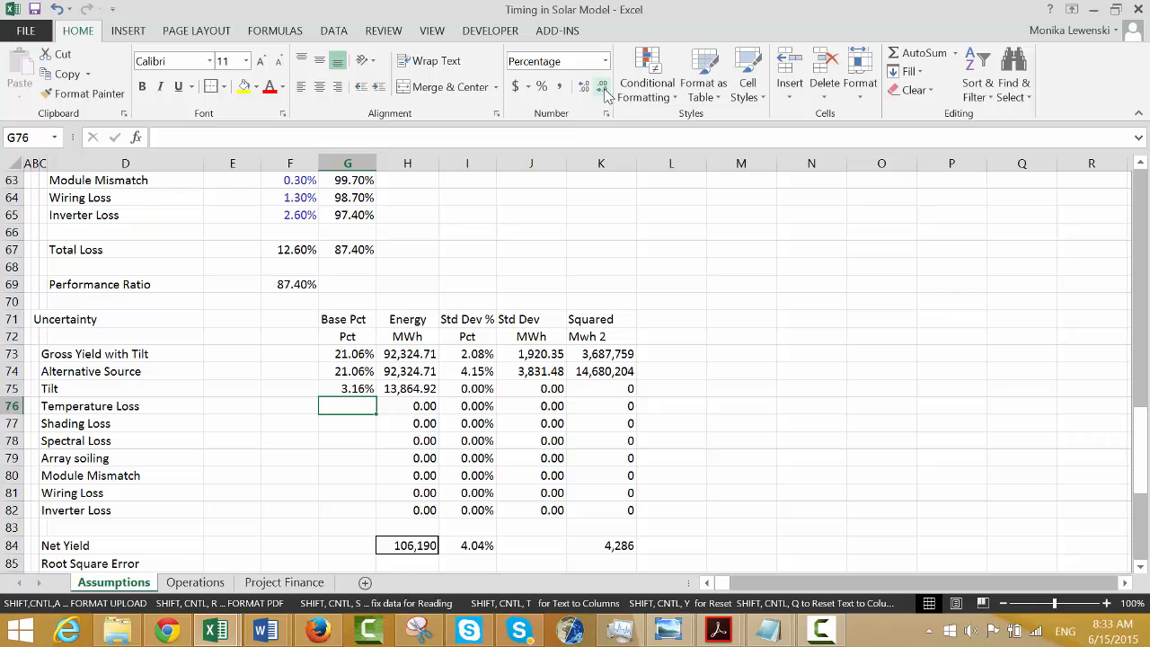
type("=")
key("Up")
key("Up")
key("Up")
key("Up")
key("Up")
key("Up")
key("Up")
key("Up")
key("Up")
key("Up")
key("Up")
key("Up")
key("Up")
key("Up")
key("Up")
key("Up")
key("Up")
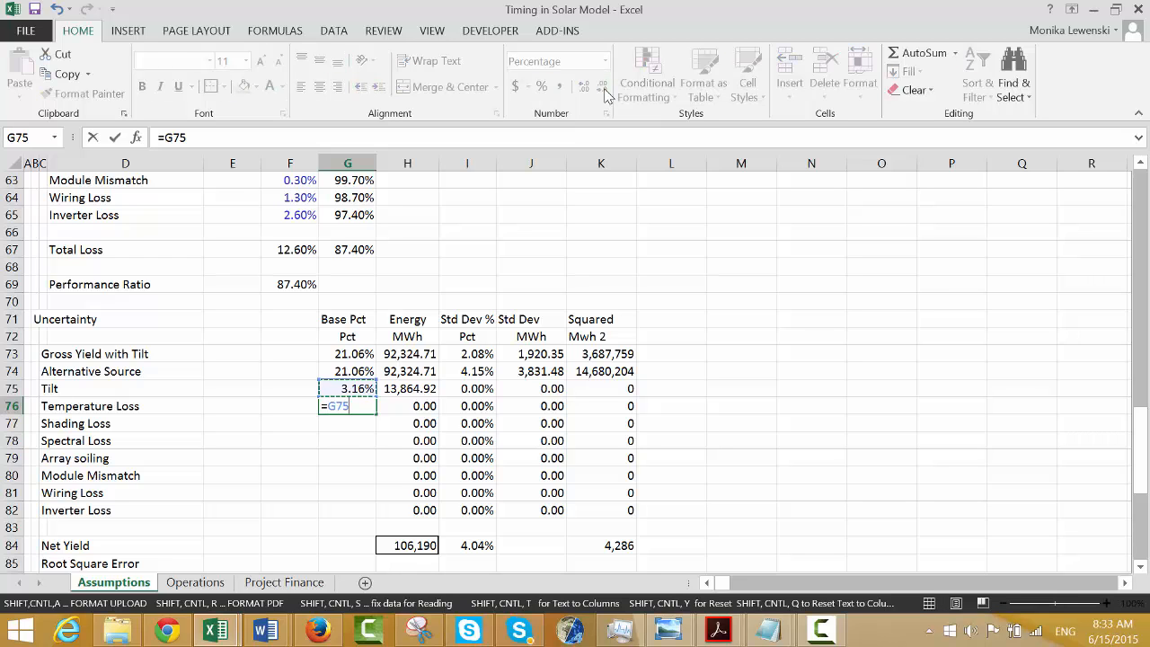
key("Up")
key("Up")
key("Down")
key("Down")
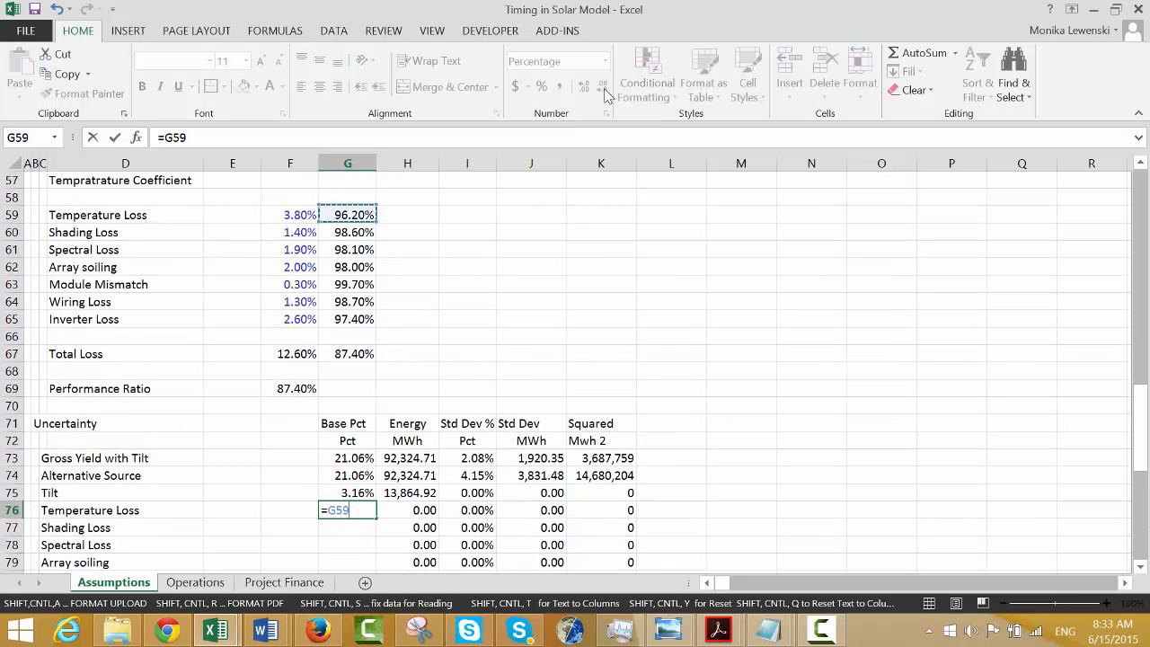
key("Left")
key("Return")
Make the Temperature Loss Base Pct negative by changing G76 to =-F59.
key("Up")
key("shift+Down")
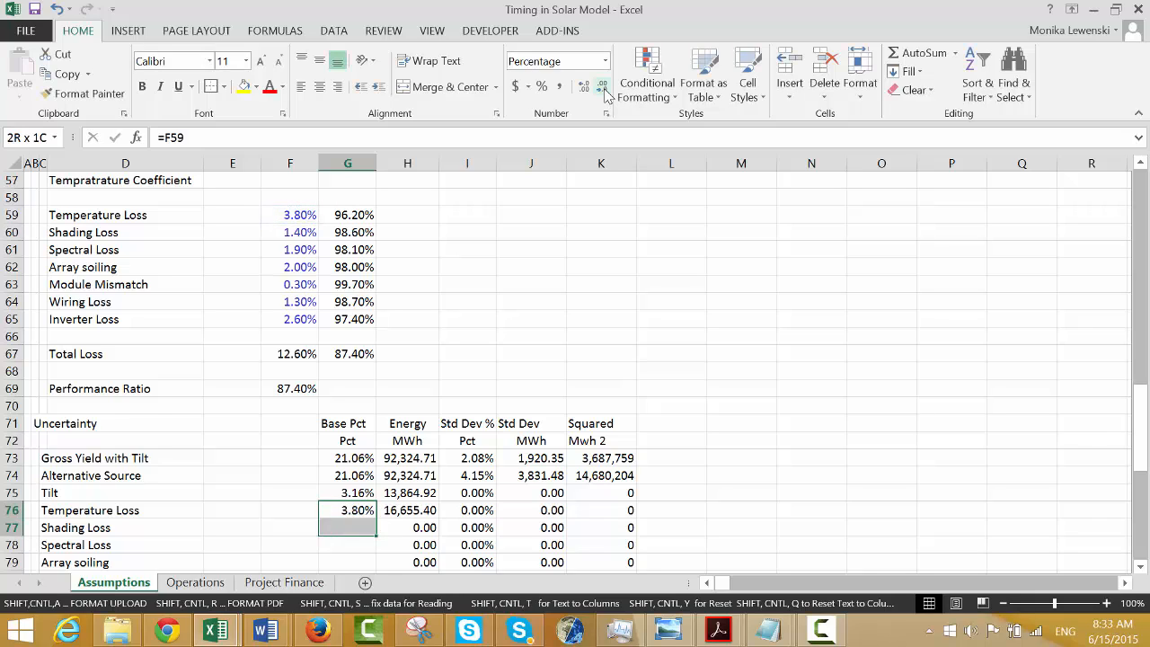
key("Up")
key("Down")
key("F2")
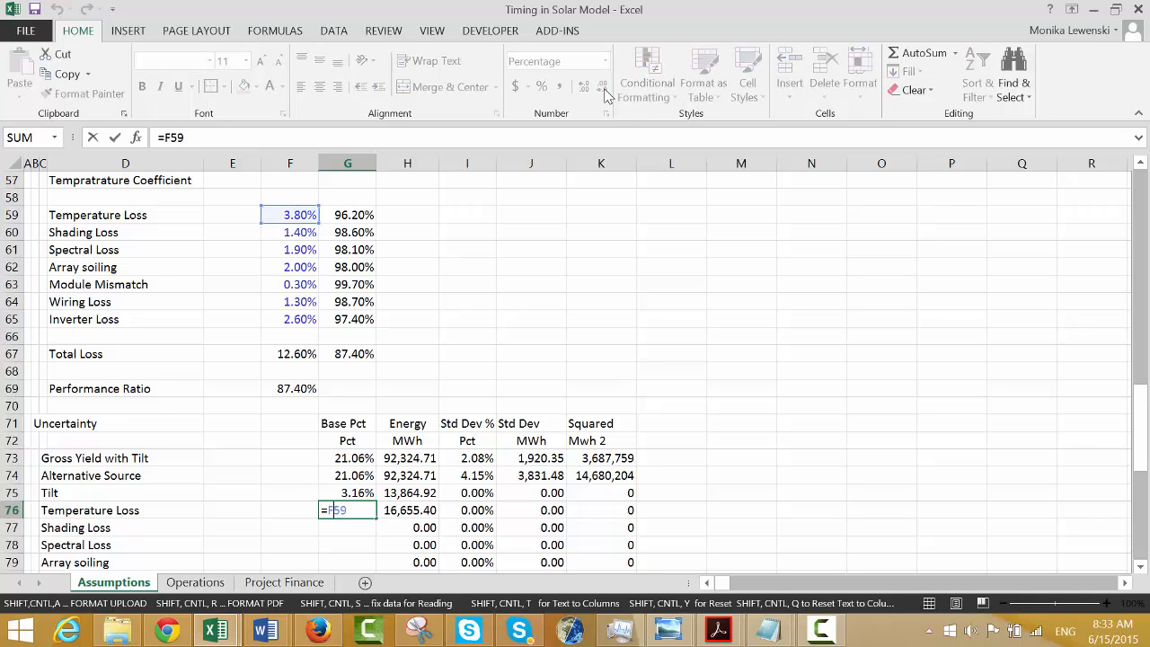
key("Left")
key("Left")
key("Left")
type("-")
key("Return")
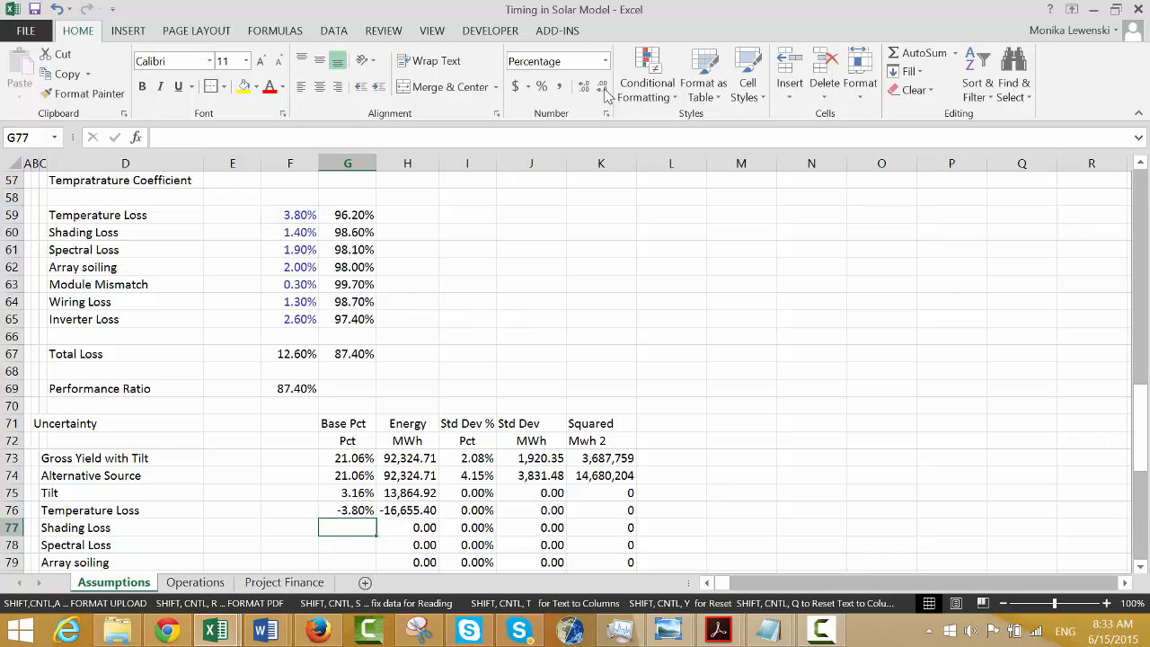
Fill the negative loss formula from G76 down to G82, through Inverter Loss.
key("Up")
key("shift+Down")
key("shift+Down")
key("shift+Down")
key("shift+Down")
key("shift+Down")
key("shift+Down")
key("shift+Down")
key("shift+Down")
key("shift+Down")
key("shift+Down")
key("shift+Up")
key("shift+Up")
key("shift+Up")
key("shift+Up")
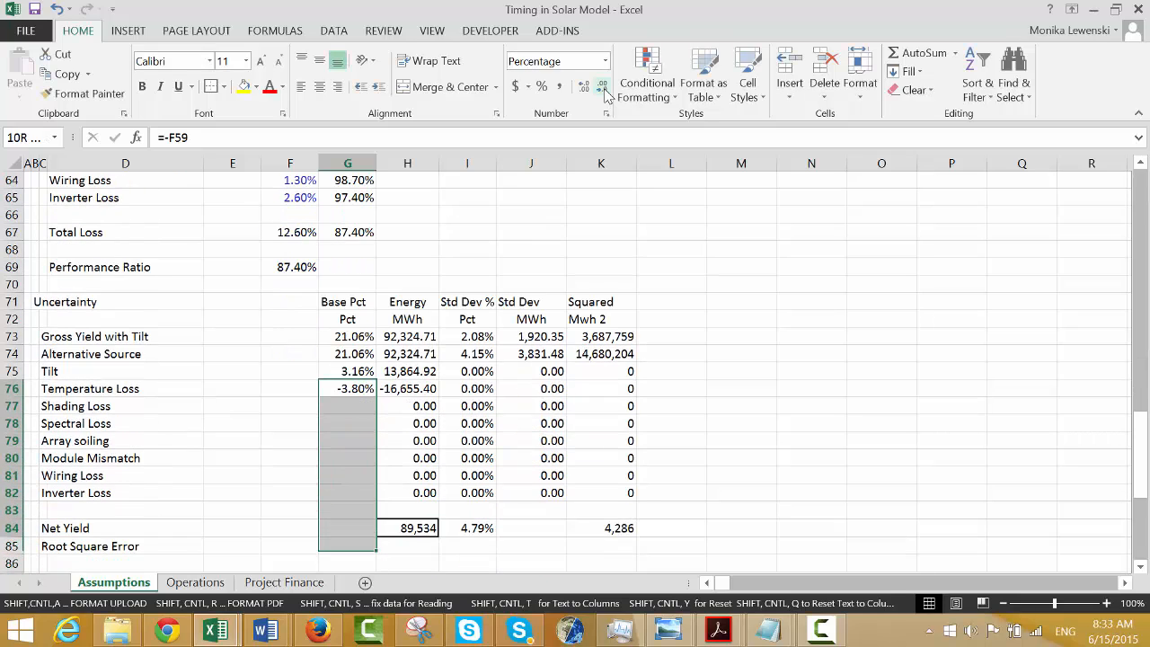
key("ctrl+d")
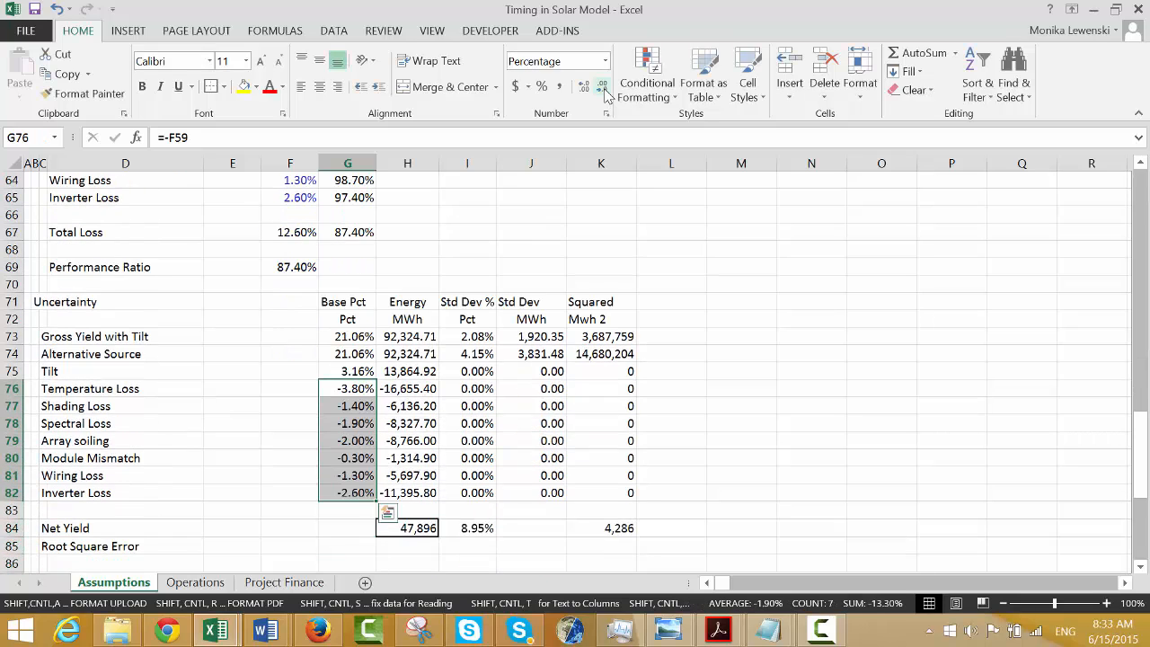
Examine the Energy formula of the Temperature Loss row in H76 against its Base Pct.
key("Left")
key("Right")
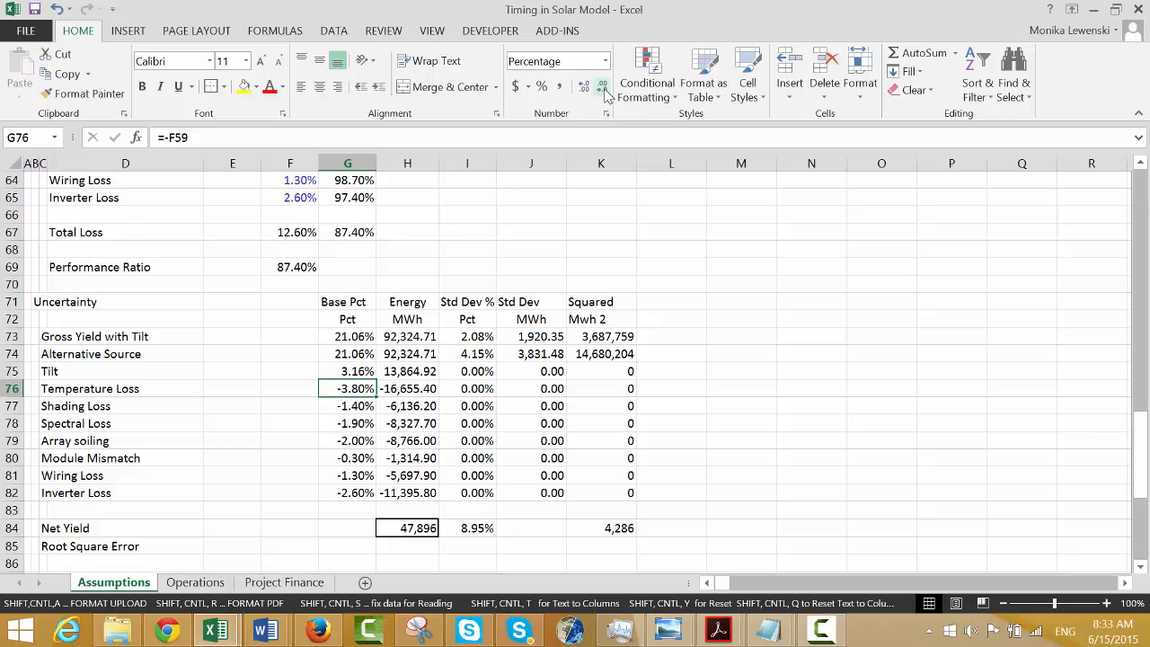
key("Right")
key("F2")
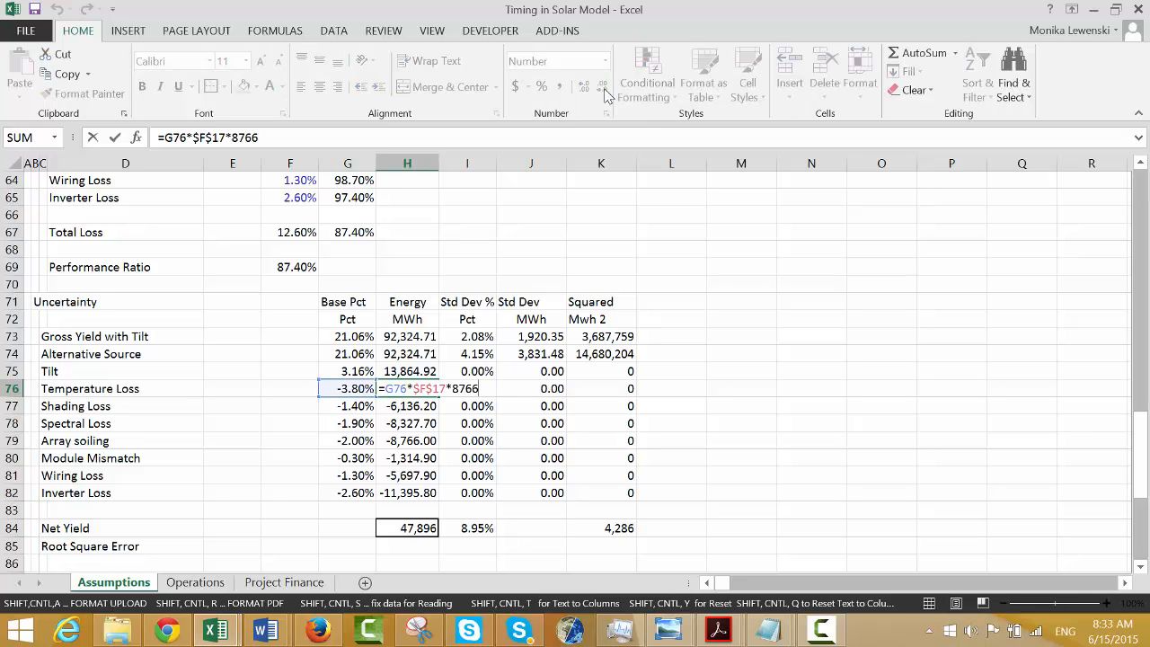
key("Escape")
key("Left")
key("Right")
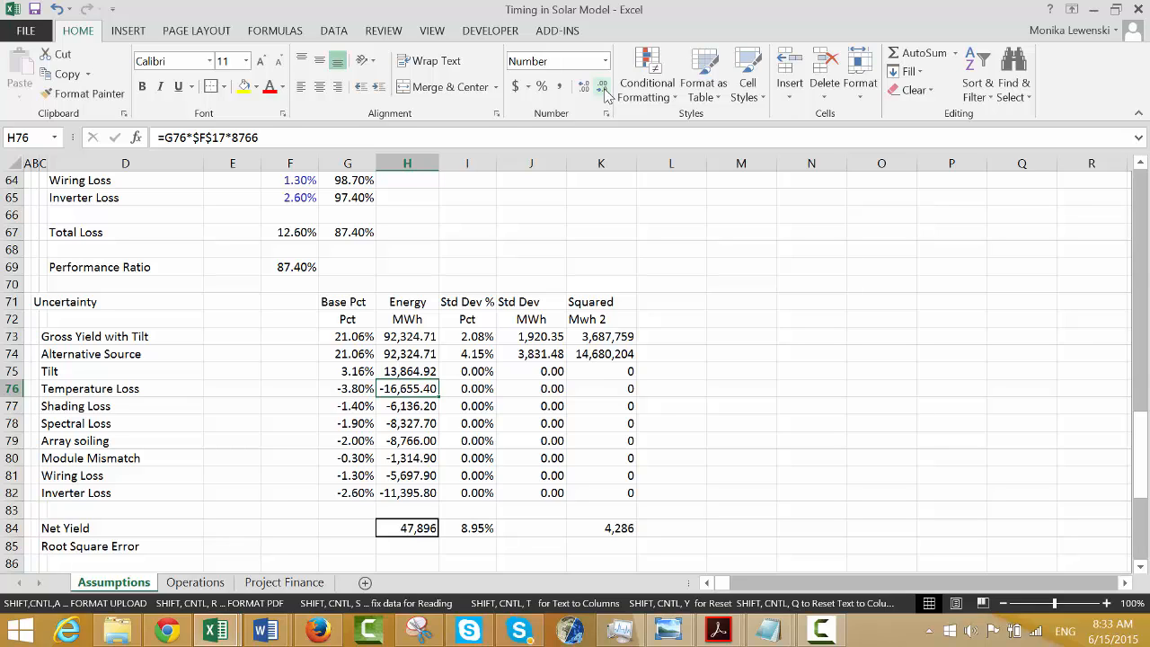
key("Left")
key("Left")
key("Right")
key("Right")
type("=")
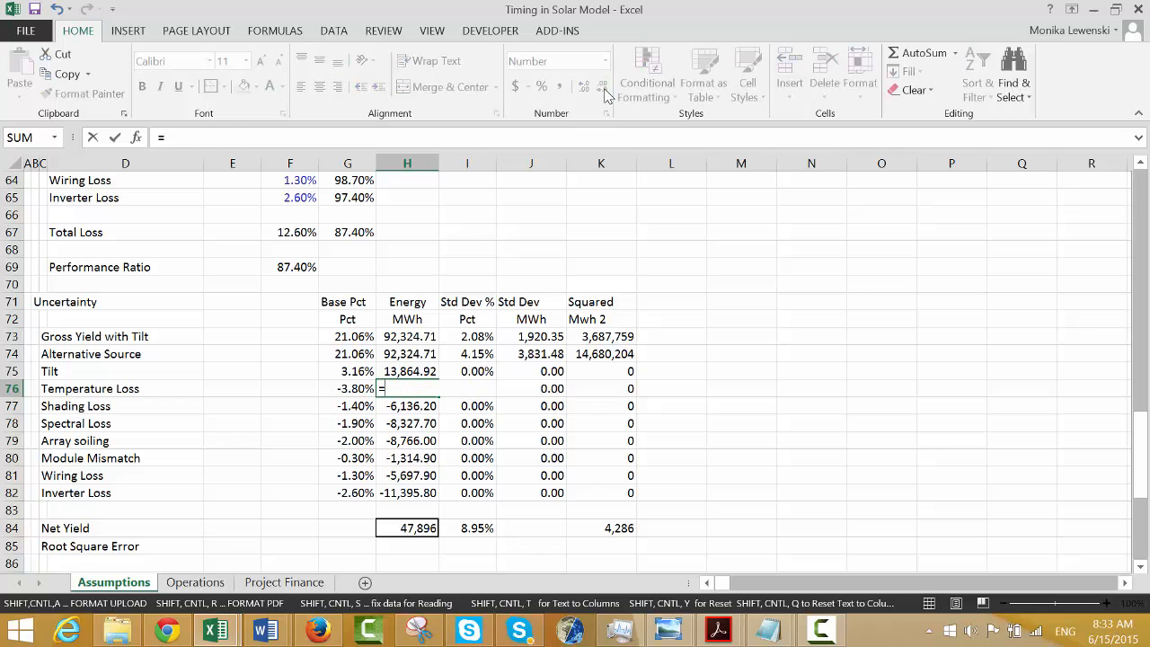
key("Escape")
key("Left")
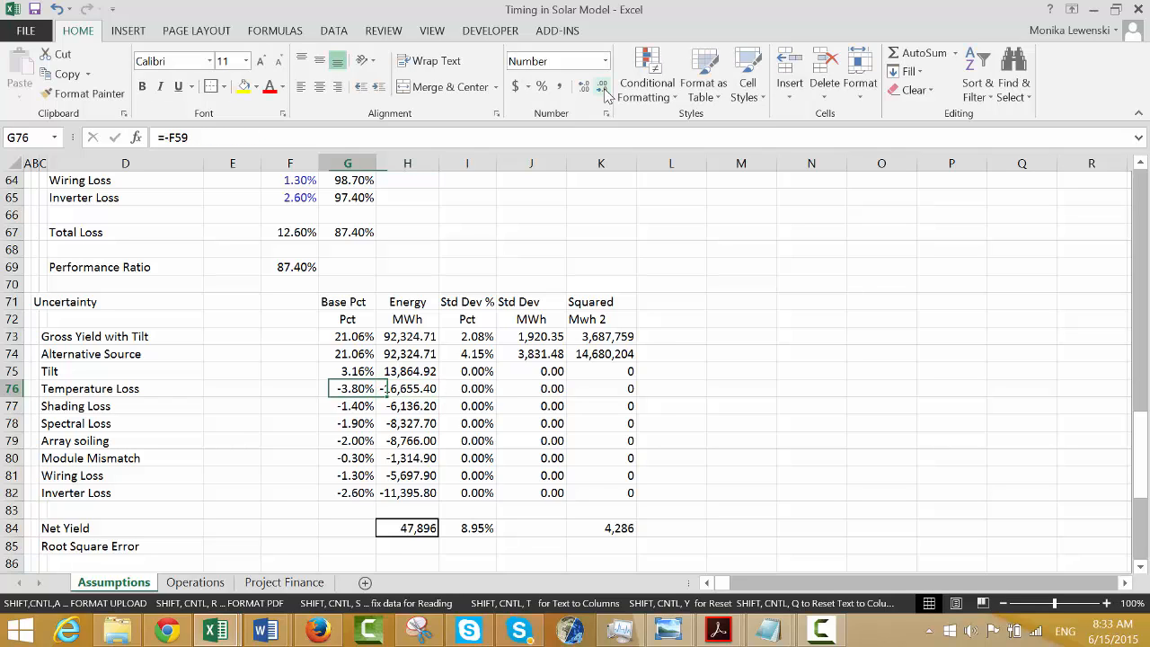
key("Left")
key("Right")
key("Right")
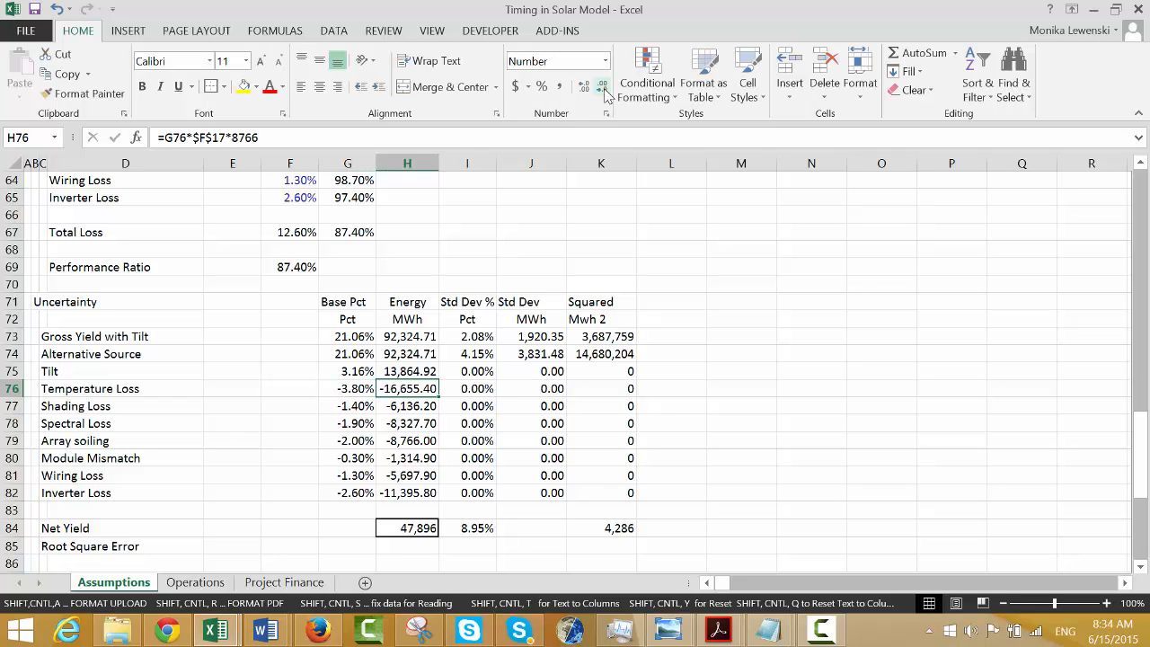
Move the Energy through Squared block H71:K84 one column over so that it starts at I71.
key("Up")
key("Up")
key("Up")
key("Up")
key("Up")
key("shift+Down")
key("shift+Down")
key("shift+Down")
key("shift+Down")
key("shift+Down")
key("shift+Down")
key("shift+Down")
key("shift+Down")
key("shift+Down")
key("shift+Down")
key("shift+Down")
key("shift+Down")
key("shift+Down")
key("shift+Down")
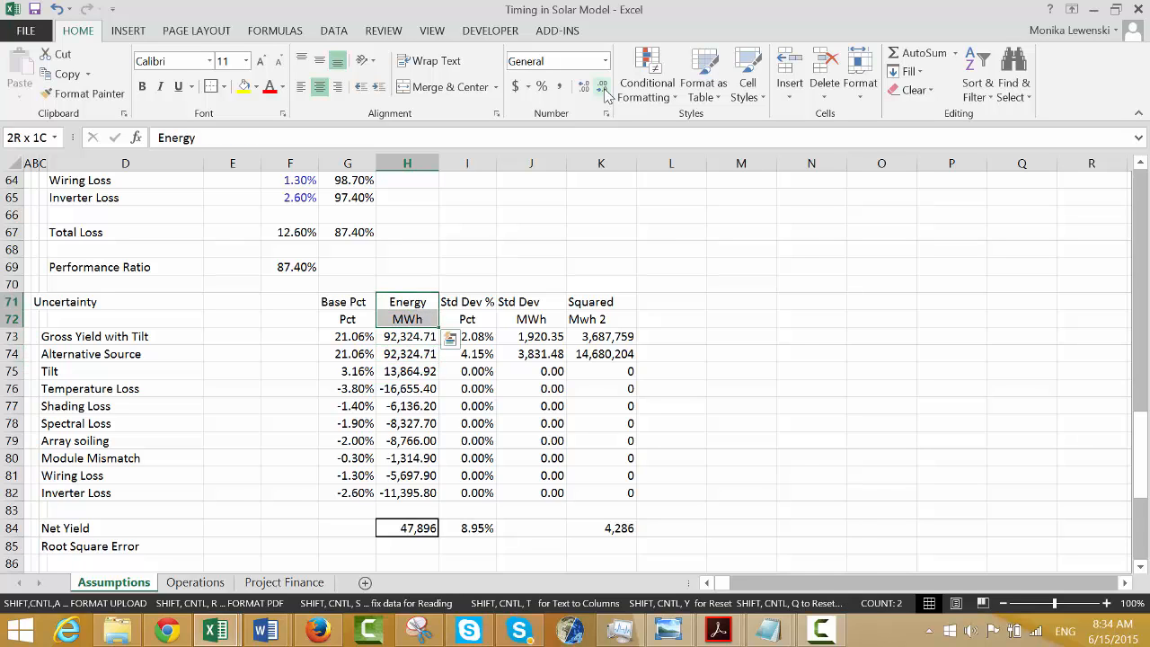
key("shift+Up")
key("shift+Right")
key("shift+Right")
key("shift+Right")
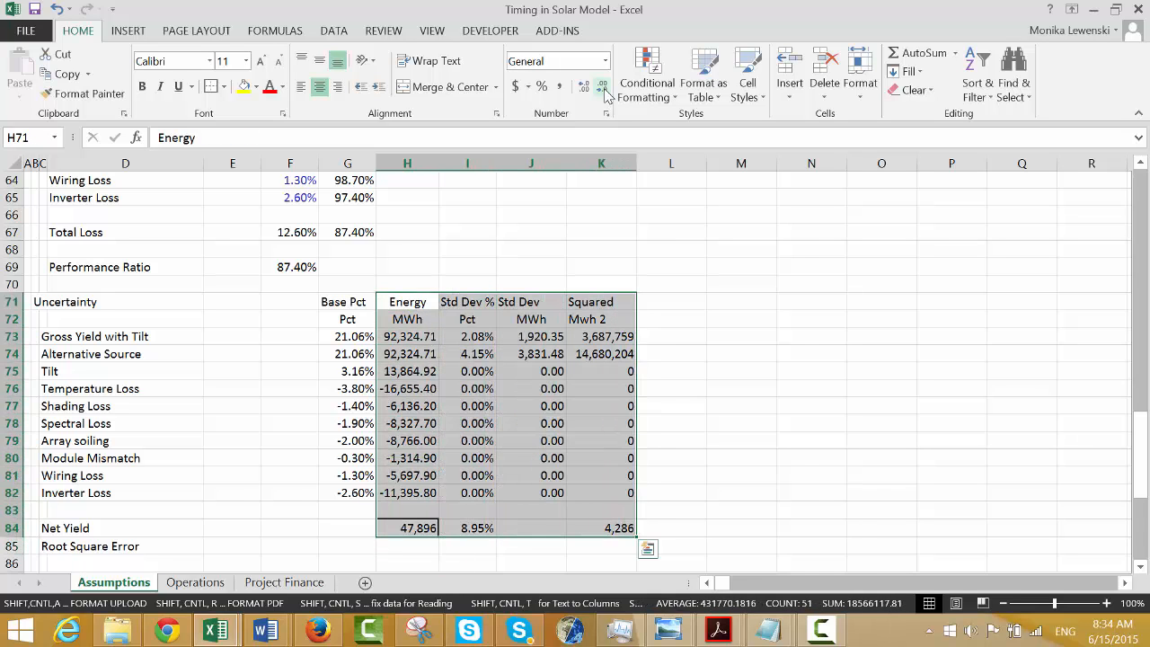
key("ctrl+x")
key("Right")
key("ctrl+v")
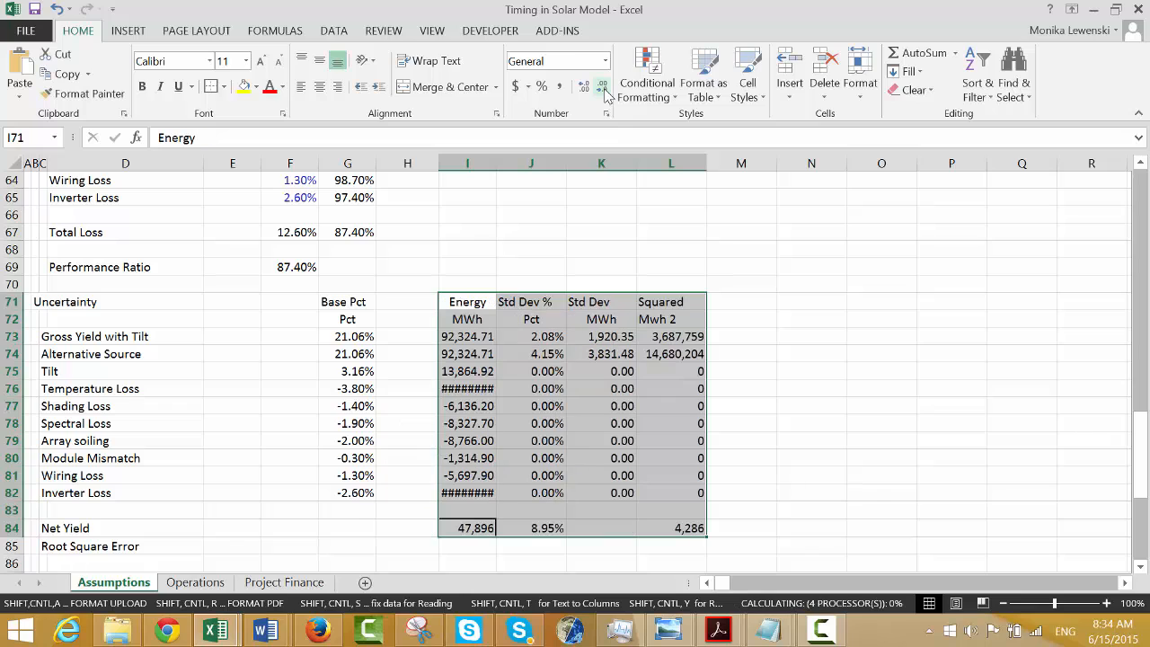
Label the emptied column with the two-line heading Loss and Factor in H71 and H72.
key("Left")
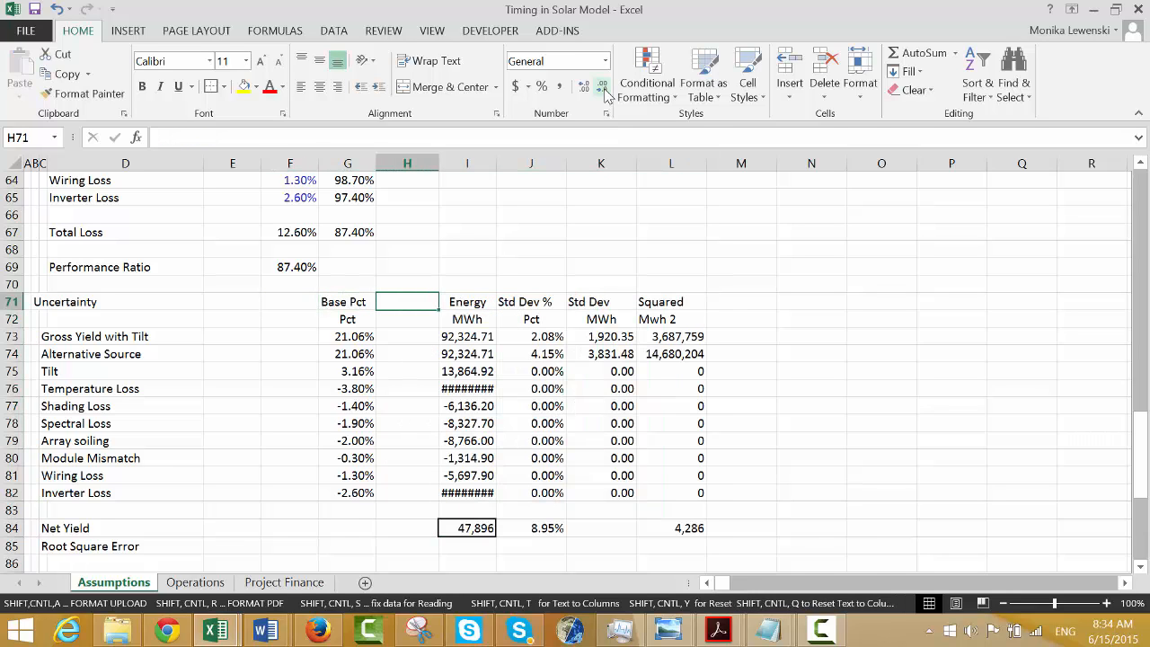
type("Loss")
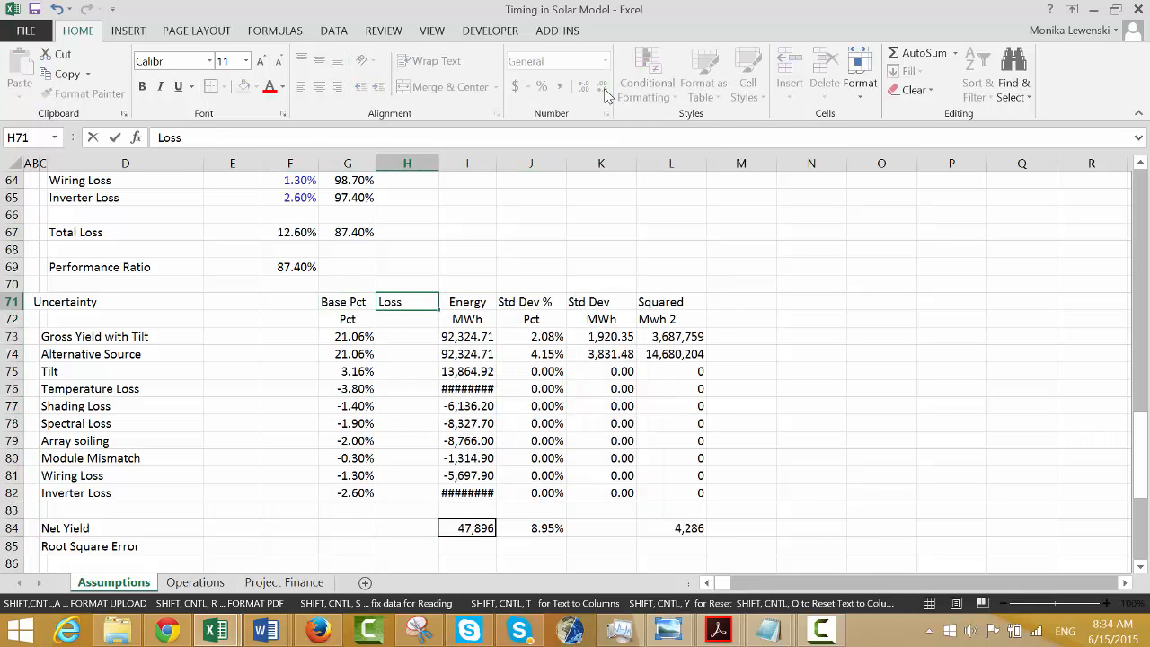
key("Return")
type("Fa")
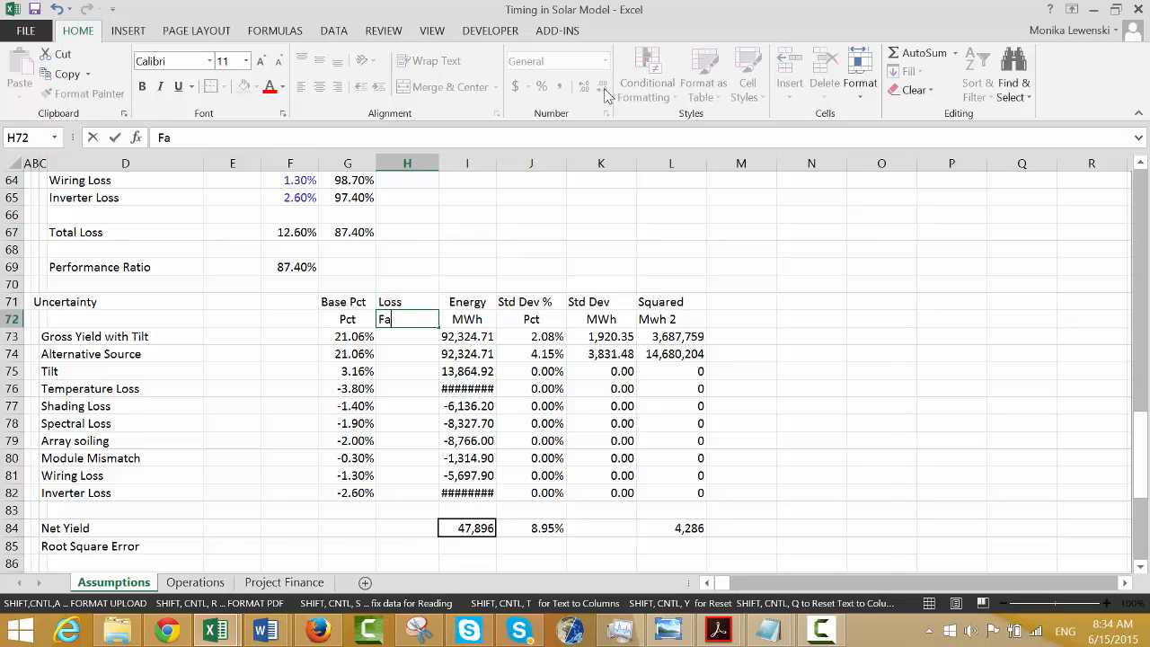
key("Down")
Calculate the Temperature Loss factor in H76 with =G76+1.
key("Down")
key("Down")
key("Down")
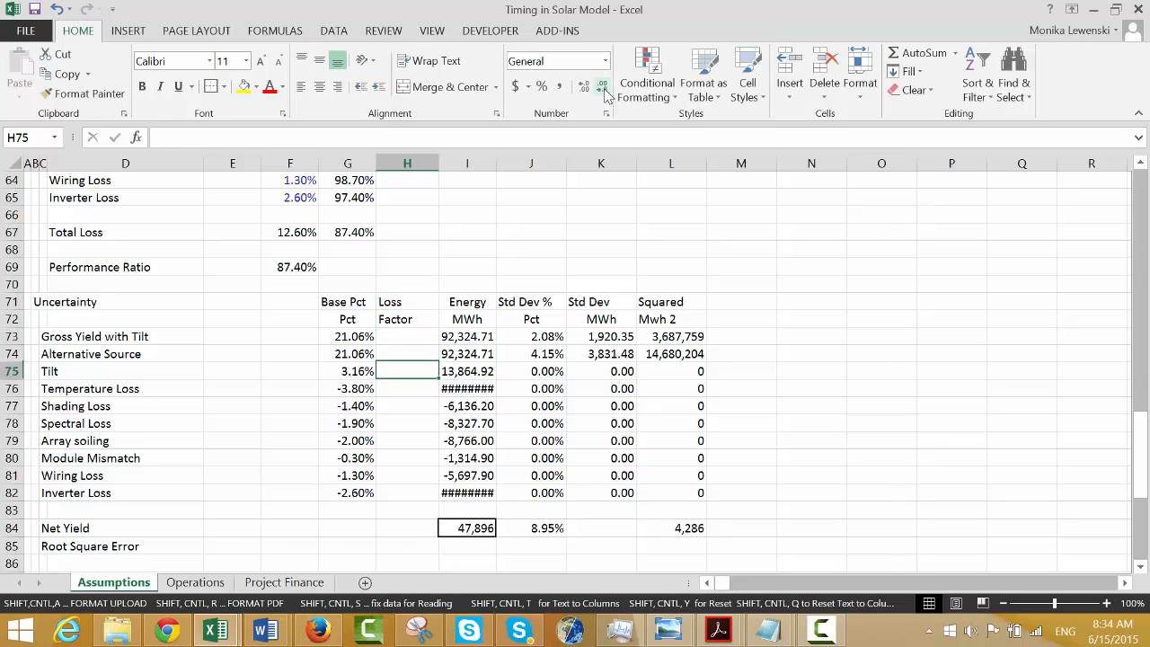
type("=")
key("Left")
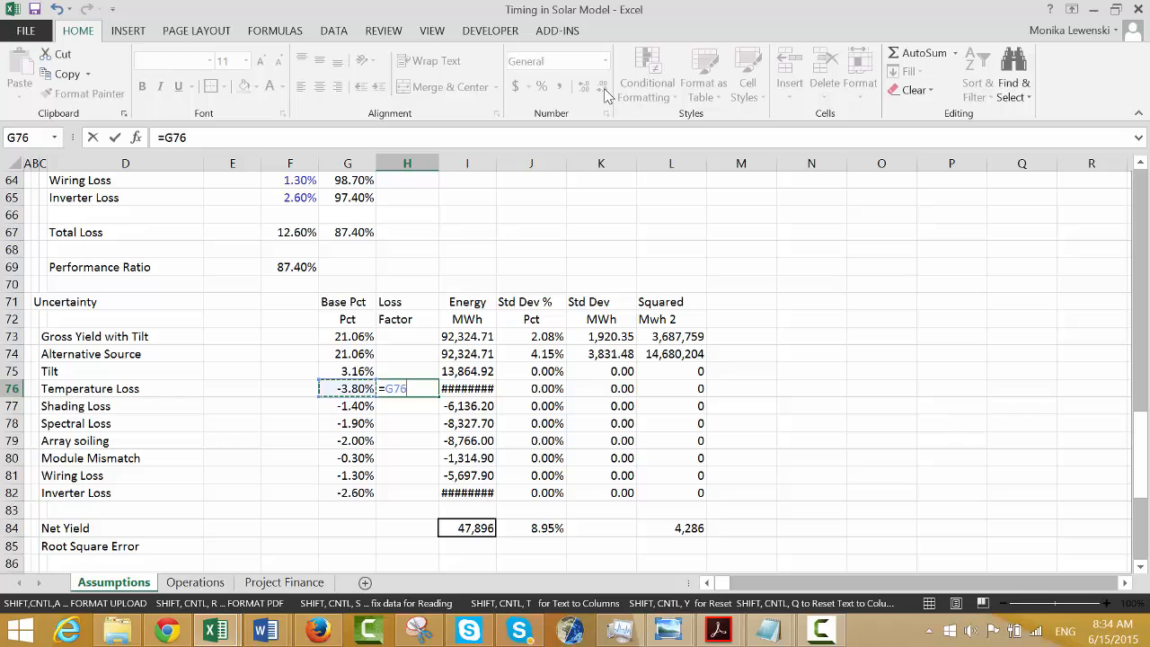
type("+1")
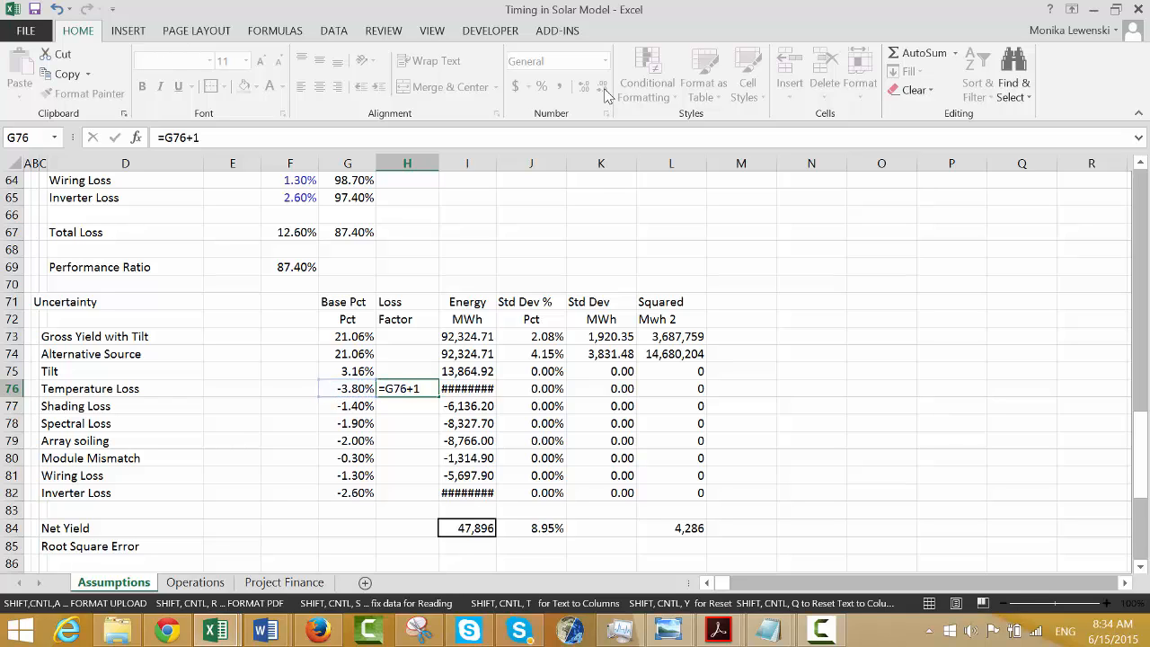
key("ctrl+Return")
Fill the loss factor formula from H76 down to H82, through Inverter Loss.
key("shift+Down")
key("shift+Down")
key("shift+Down")
key("shift+Down")
key("shift+Down")
key("shift+Down")
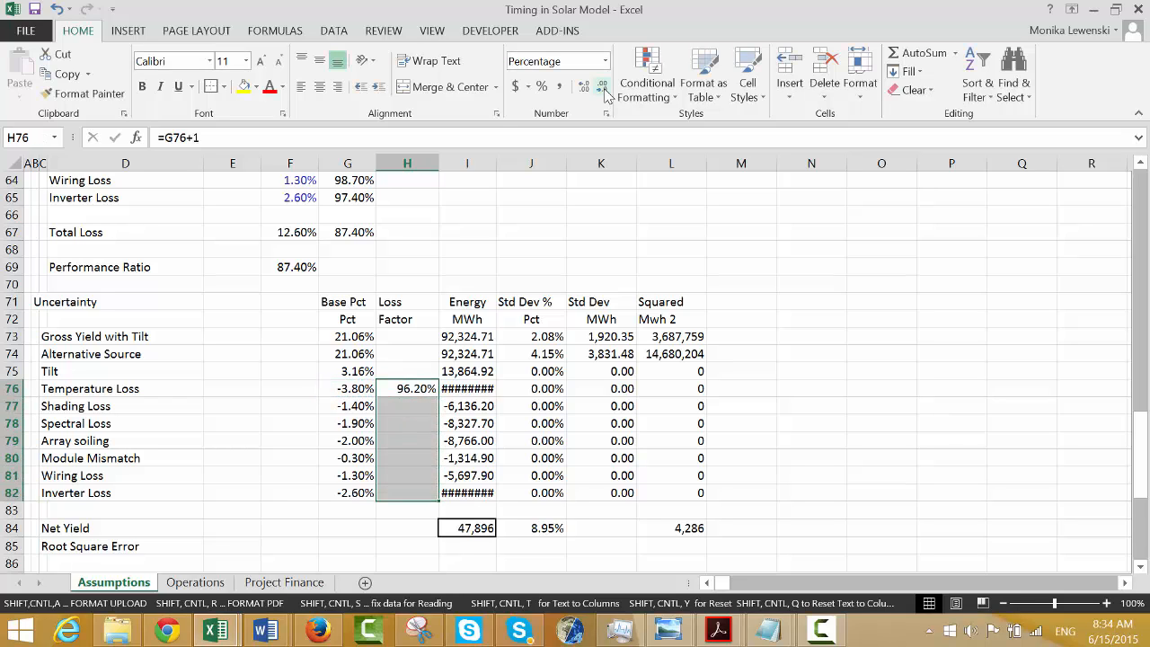
key("ctrl+d")
key("Right")
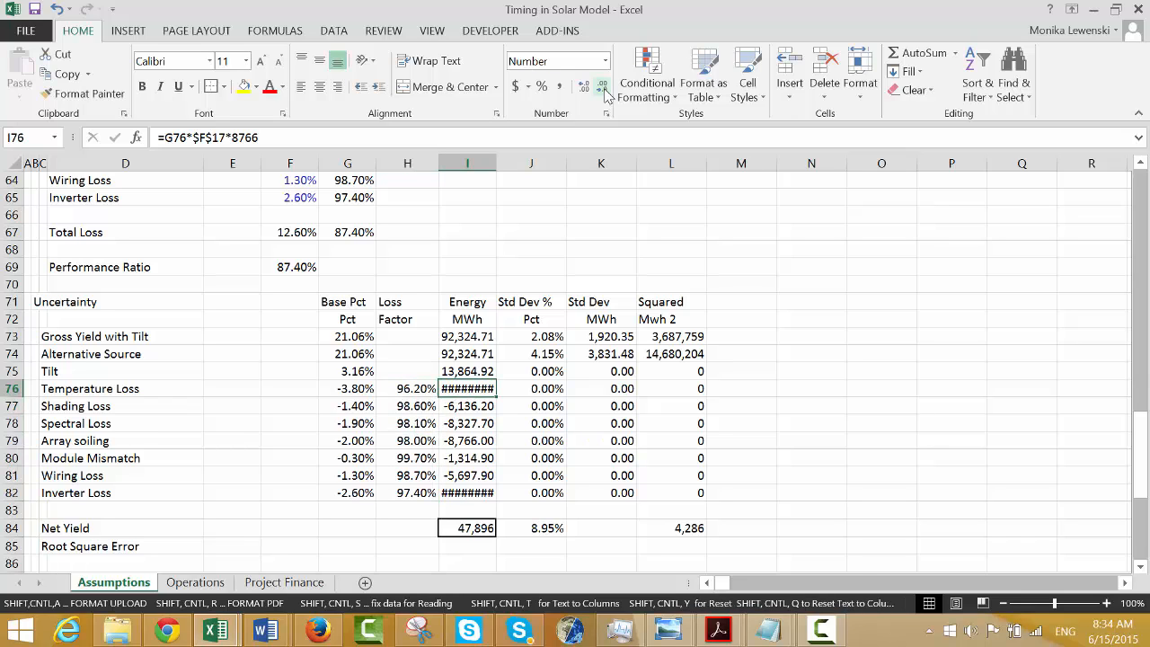
key("Left")
key("Left")
key("Left")
key("Right")
key("Right")
key("Right")
type("=")
key("Left")
key("Left")
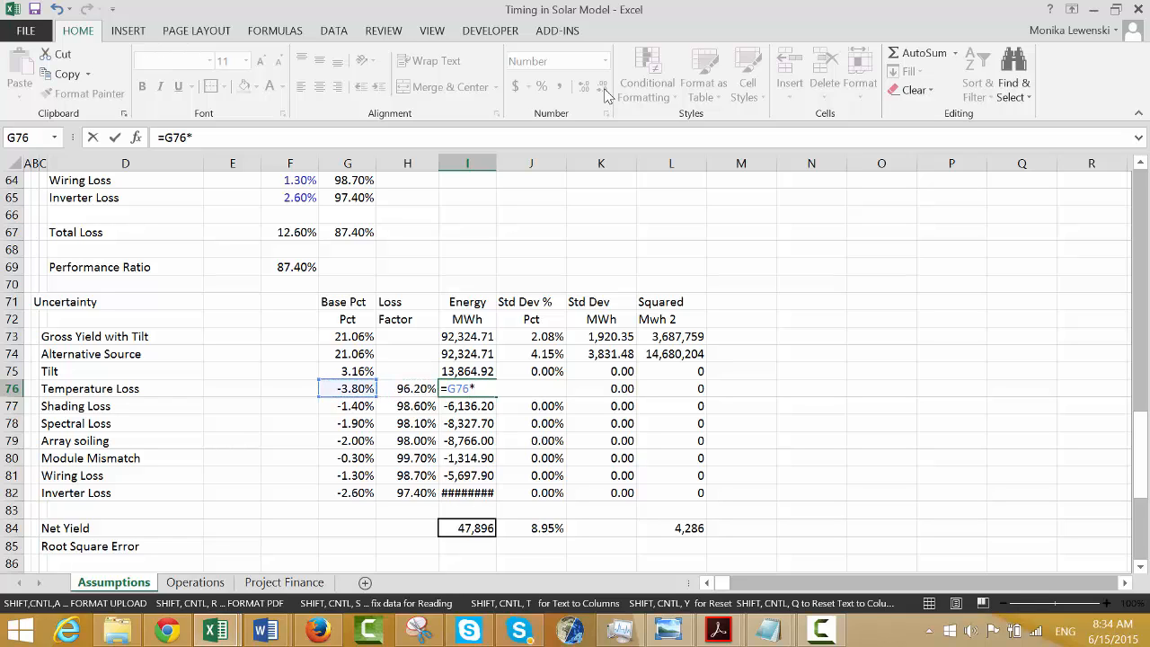
type("*")
key("Up")
key("Up")
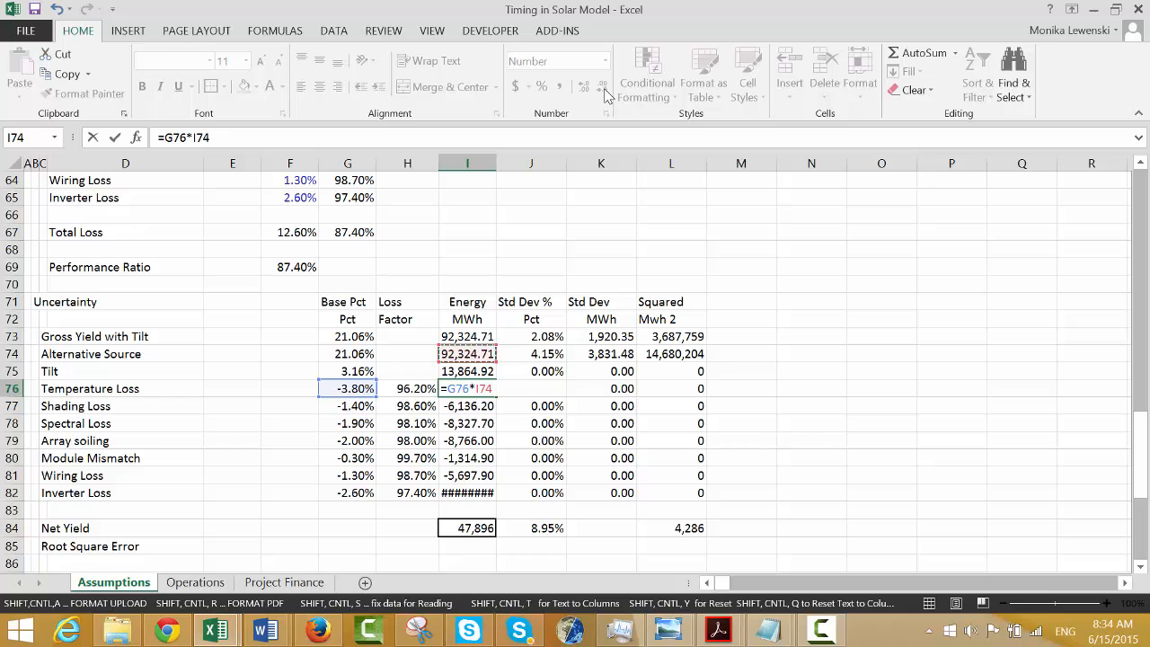
key("Escape")
type("=")
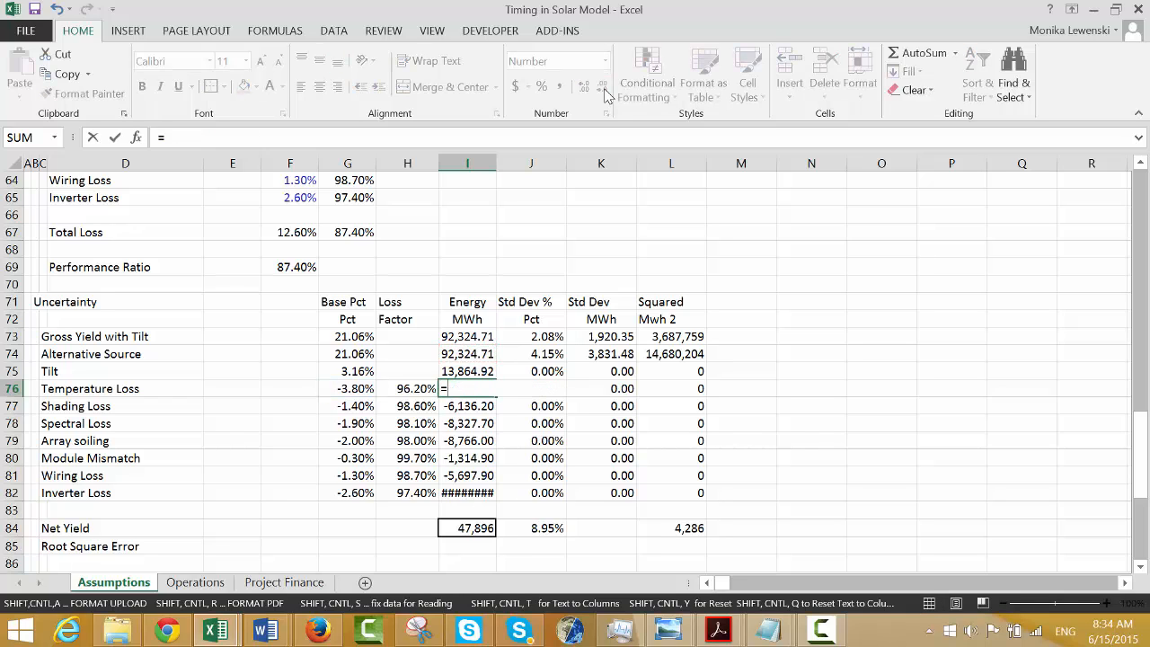
key("Escape")
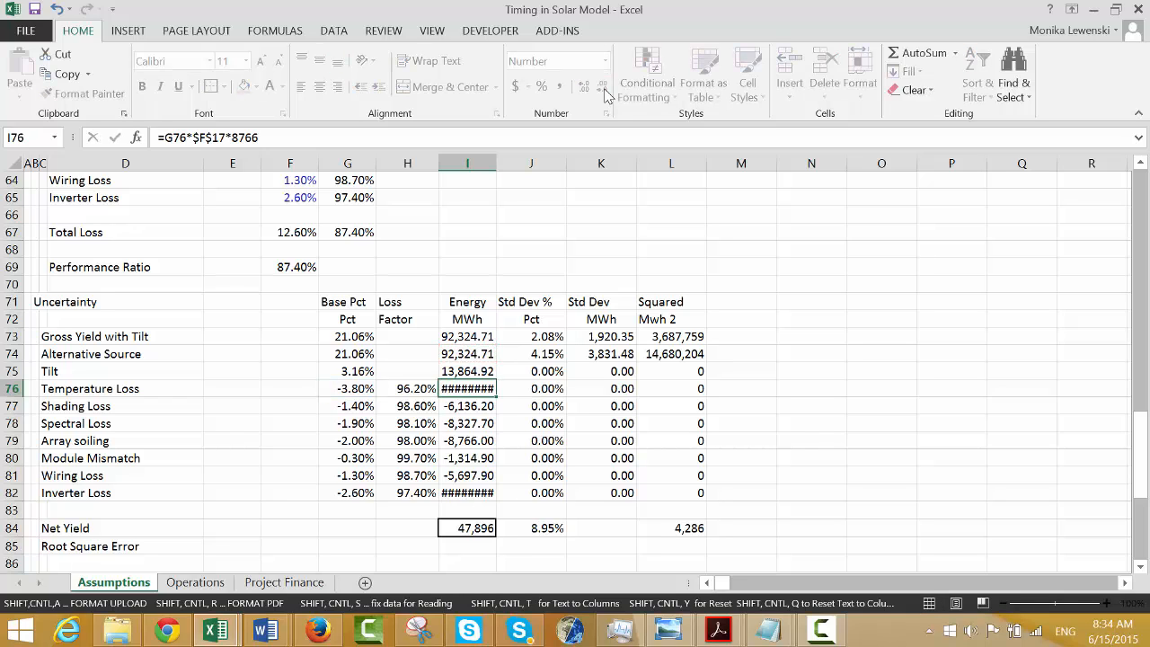
Insert a blank row between the Tilt and Temperature Loss rows of the Uncertainty table.
key("Left")
key("Left")
key("Left")
key("Left")
key("Left")
key("Left")
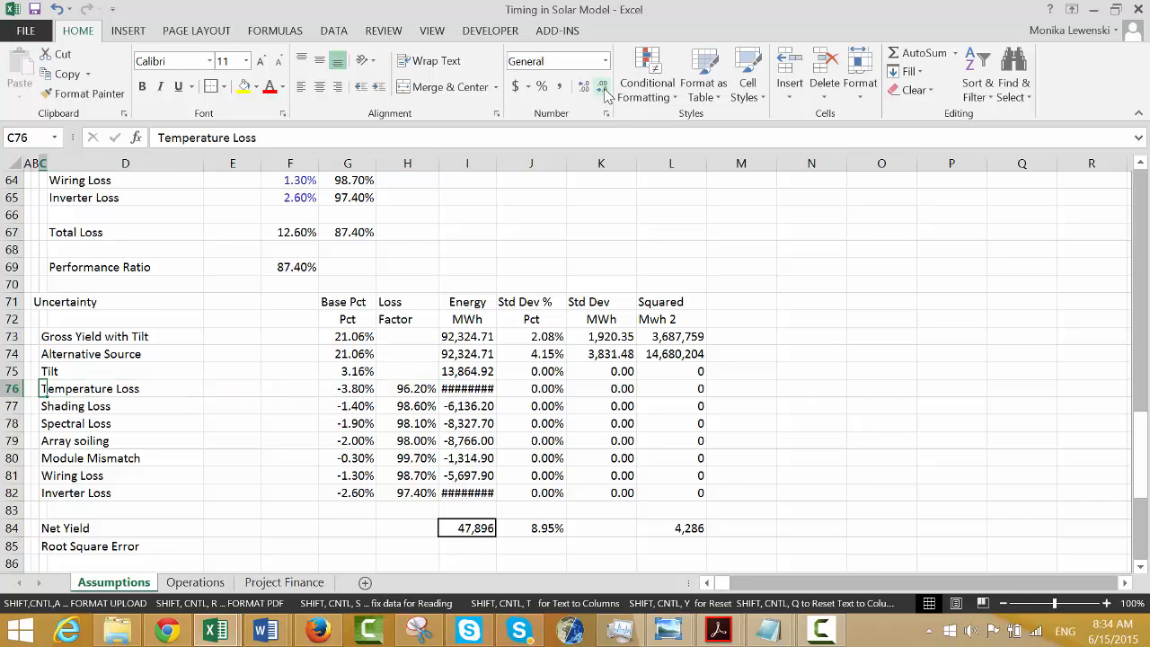
key("shift+space")
key("ctrl+shift+plus")
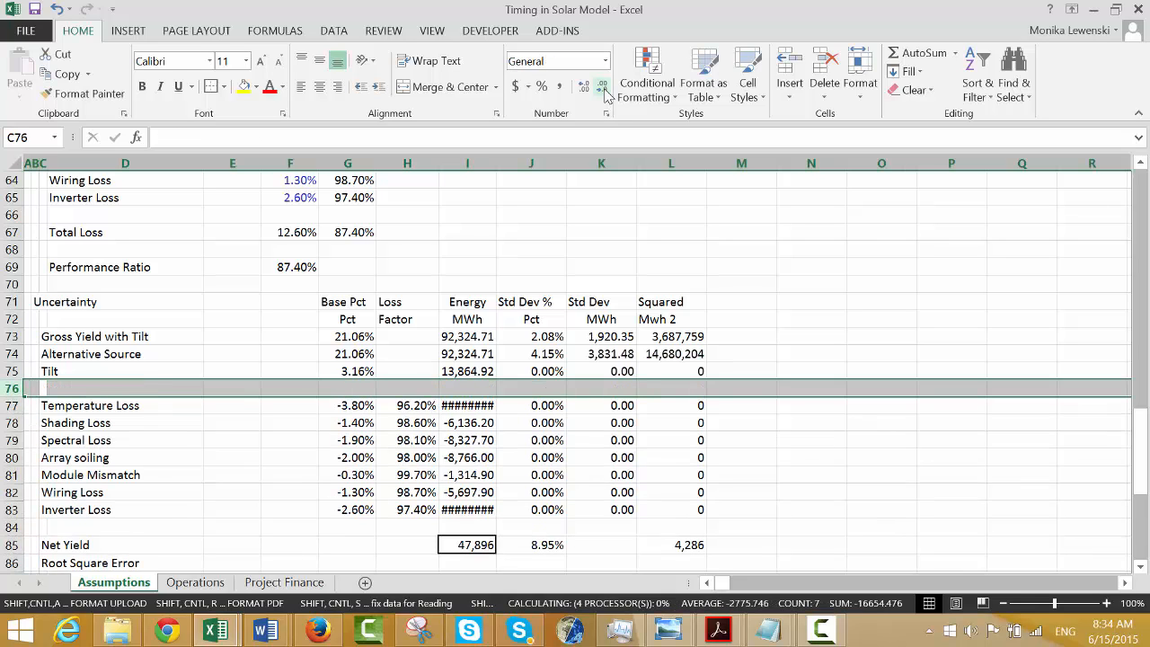
Label the blank row beneath Tilt as Sub-total in C76.
key("Right")
key("Left")
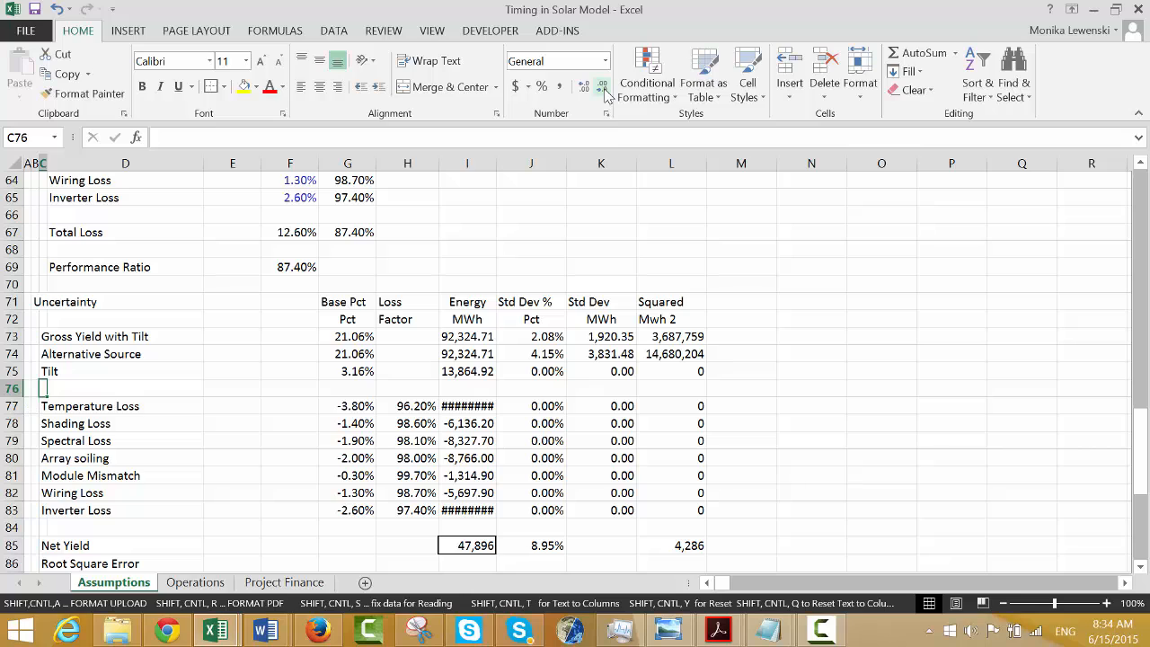
type("Sub")
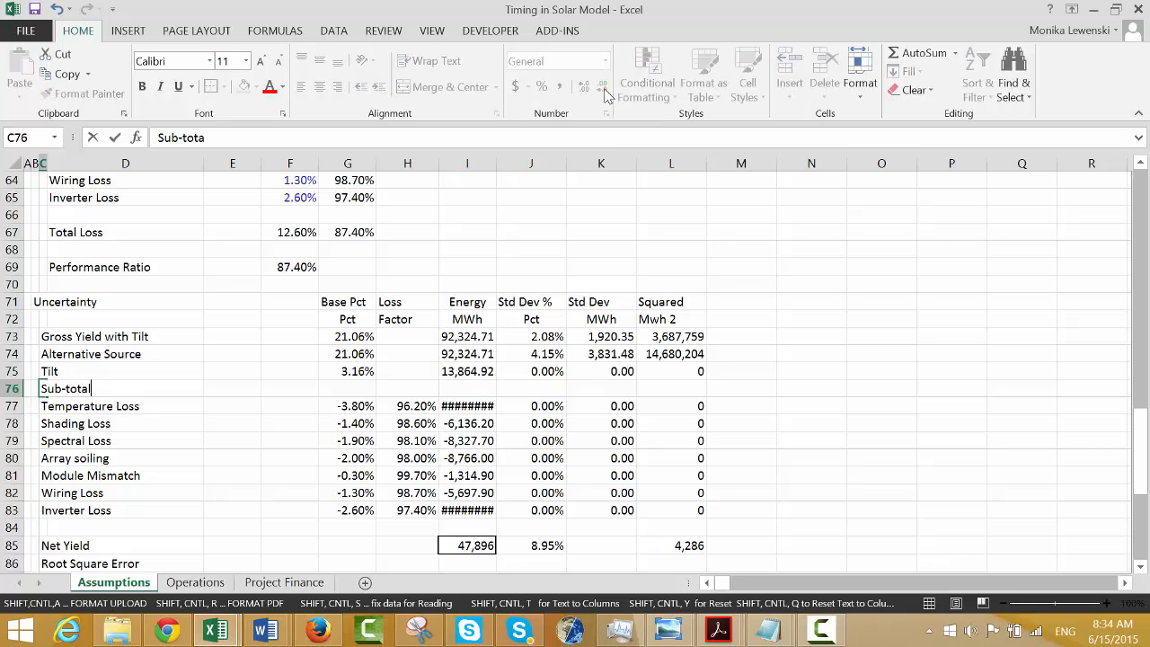
type("-total")
key("Return")
Calculate the Base Pct sub-total in G76 with =G74+G75.
key("Up")
key("Right")
key("Right")
key("Right")
key("Right")
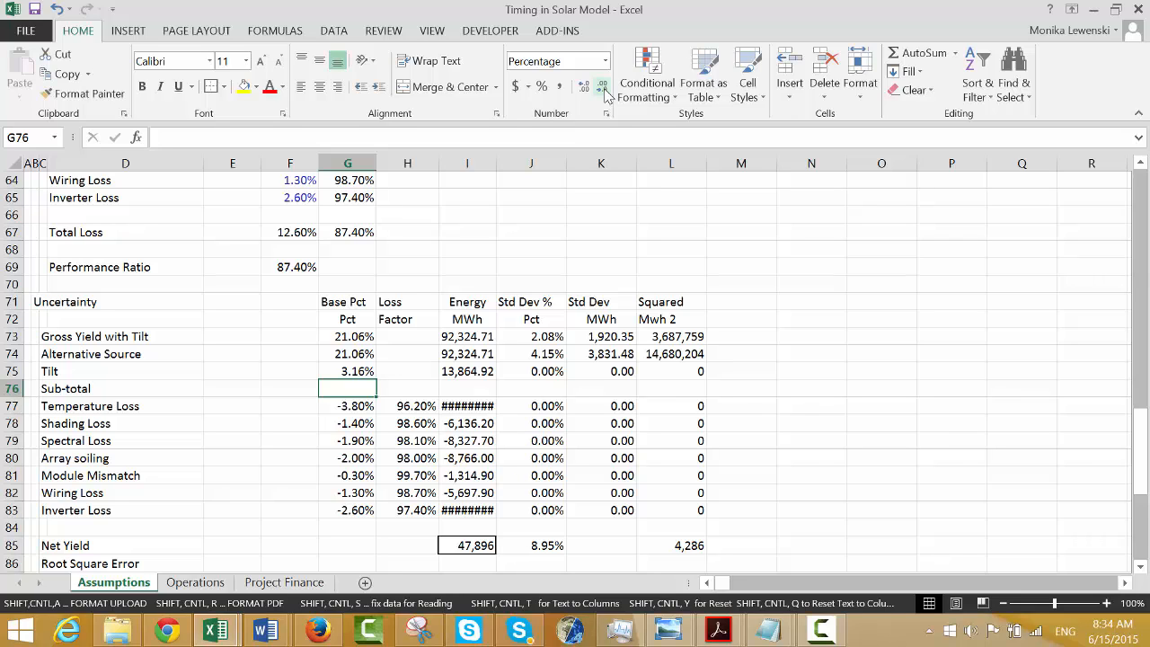
type("=")
key("Up")
key("Up")
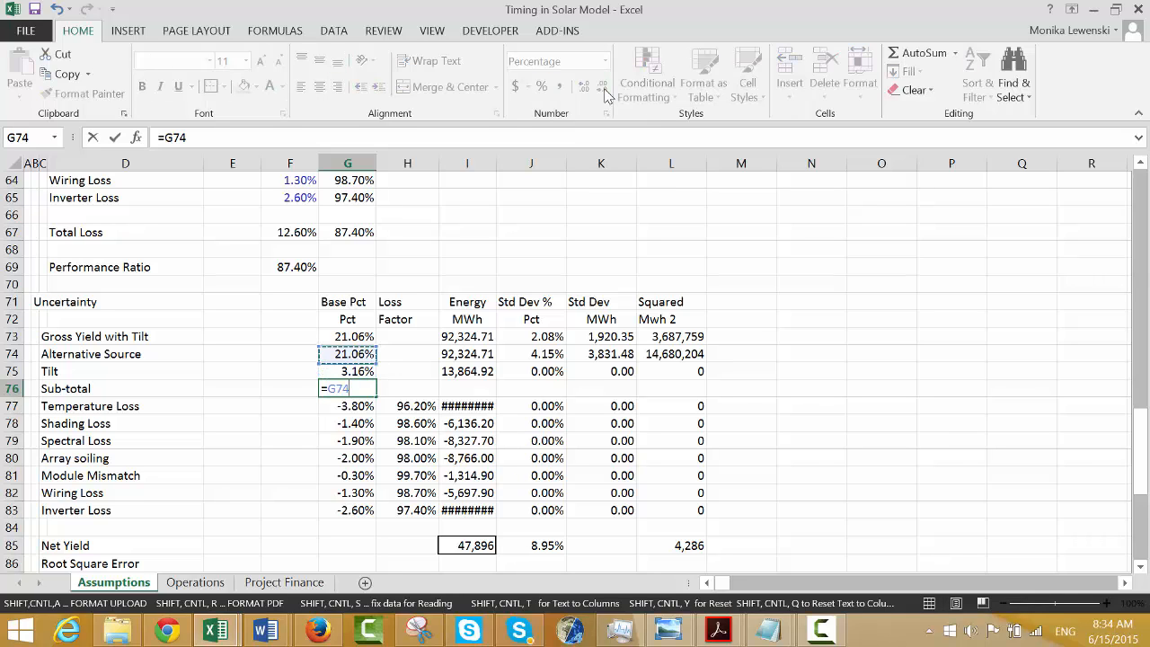
type("+")
key("Up")
key("Return")
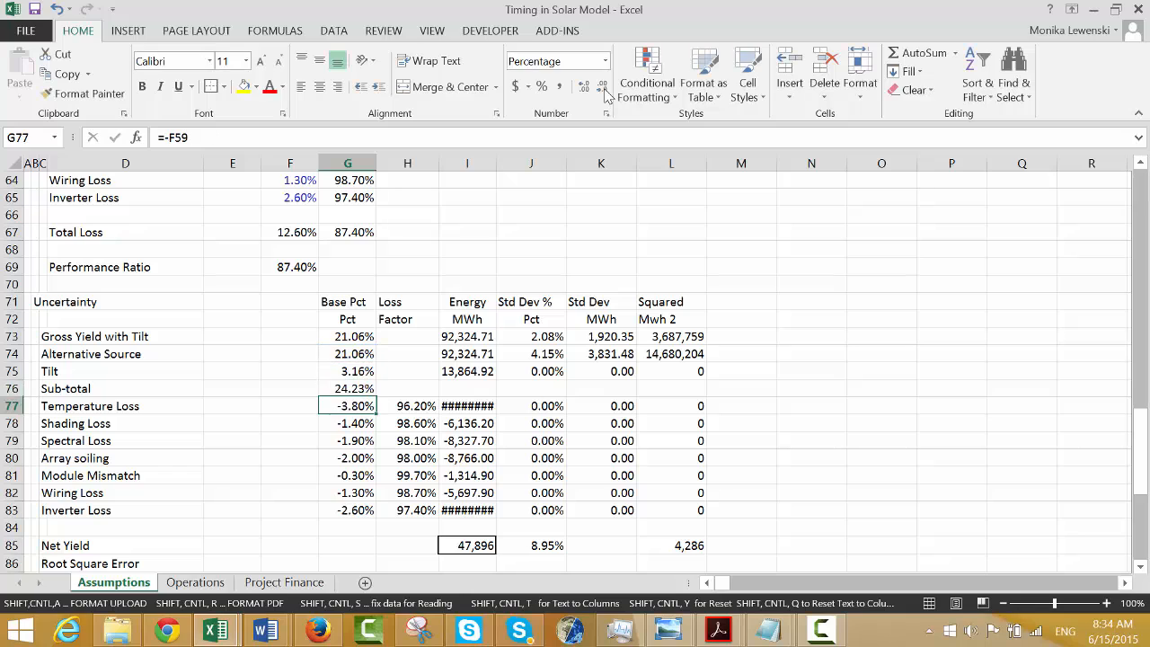
Fill the sub-total formula from G76 across to L76.
key("Up")
key("shift+Right")
key("shift+Right")
key("shift+Right")
key("shift+Right")
key("shift+Right")
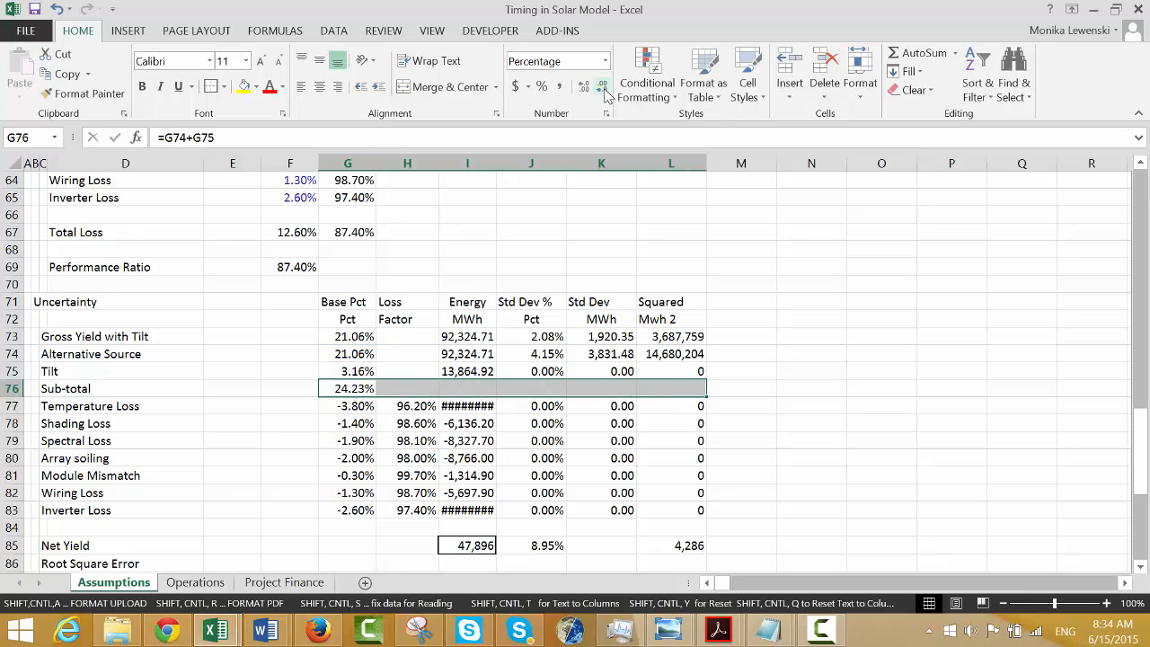
key("ctrl+r")
Clear the Std Dev and Squared sub-totals in K76:L76.
key("Right")
key("Right")
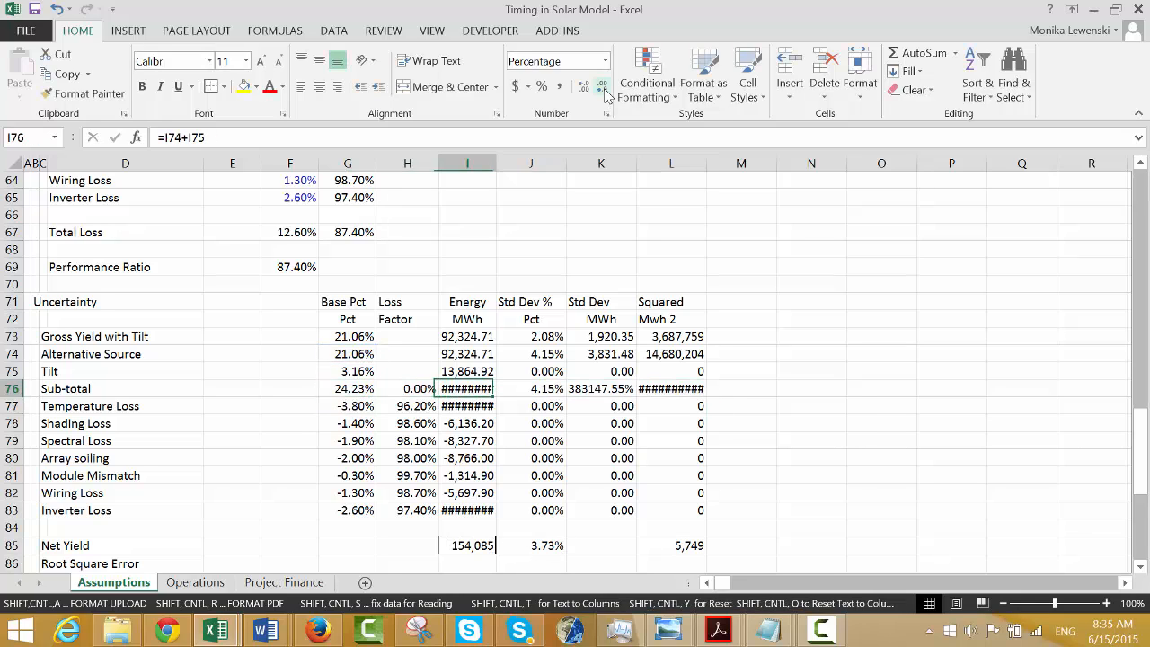
key("Right")
key("Right")
key("shift+Right")
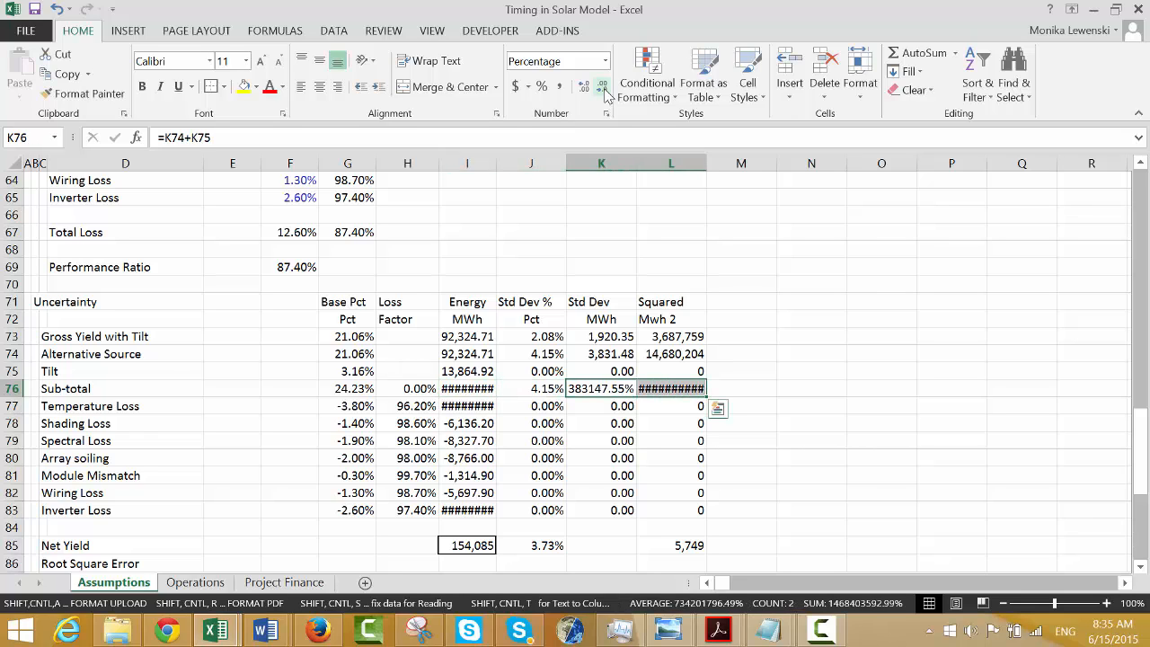
key("Delete")
key("Left")
key("Left")
key("Left")
key("Right")
key("Right")
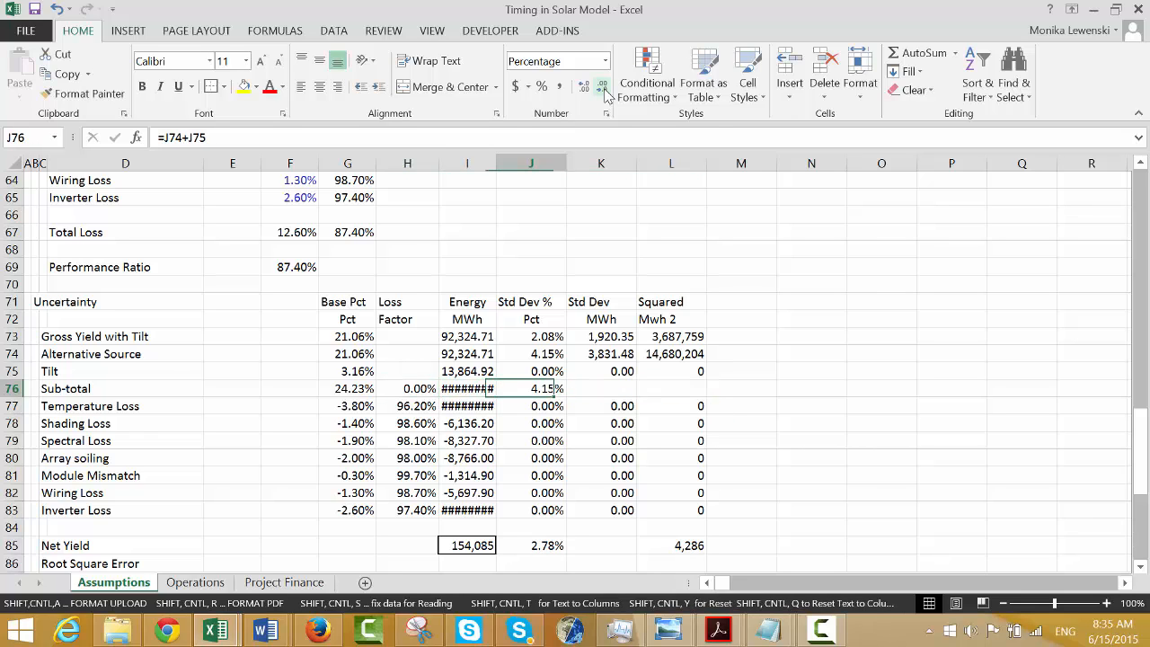
Try clearing the Std Dev % sub-total in J76 and reformatting the Energy sub-total in I76, and undo both changes.
key("Delete")
key("Left")
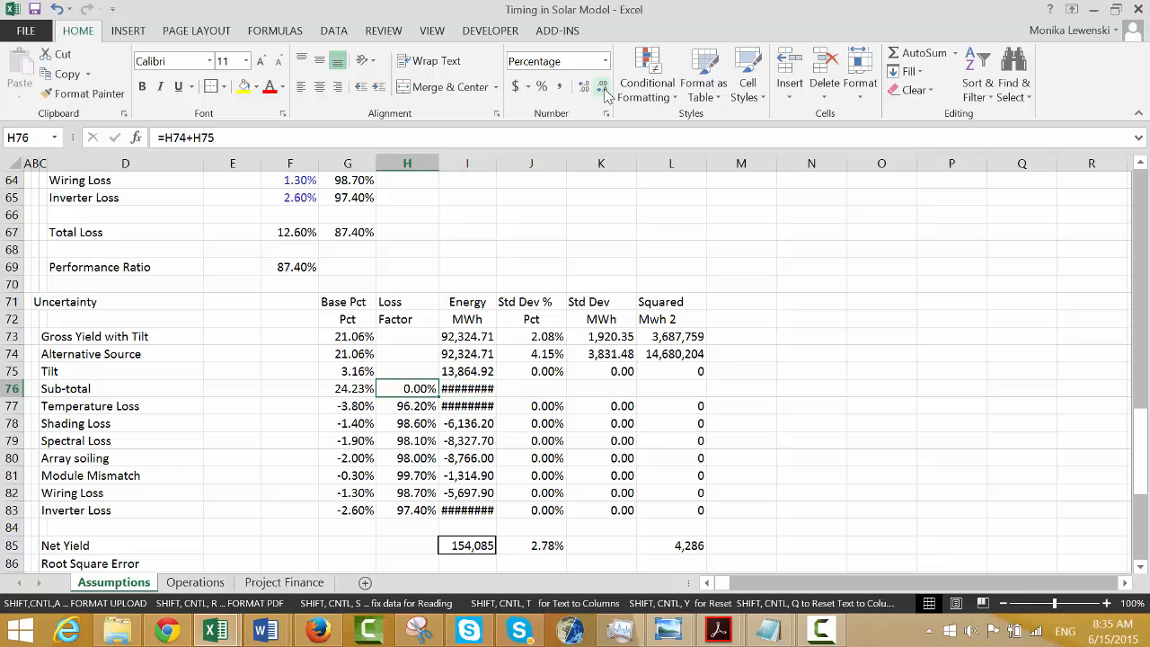
key("Right")
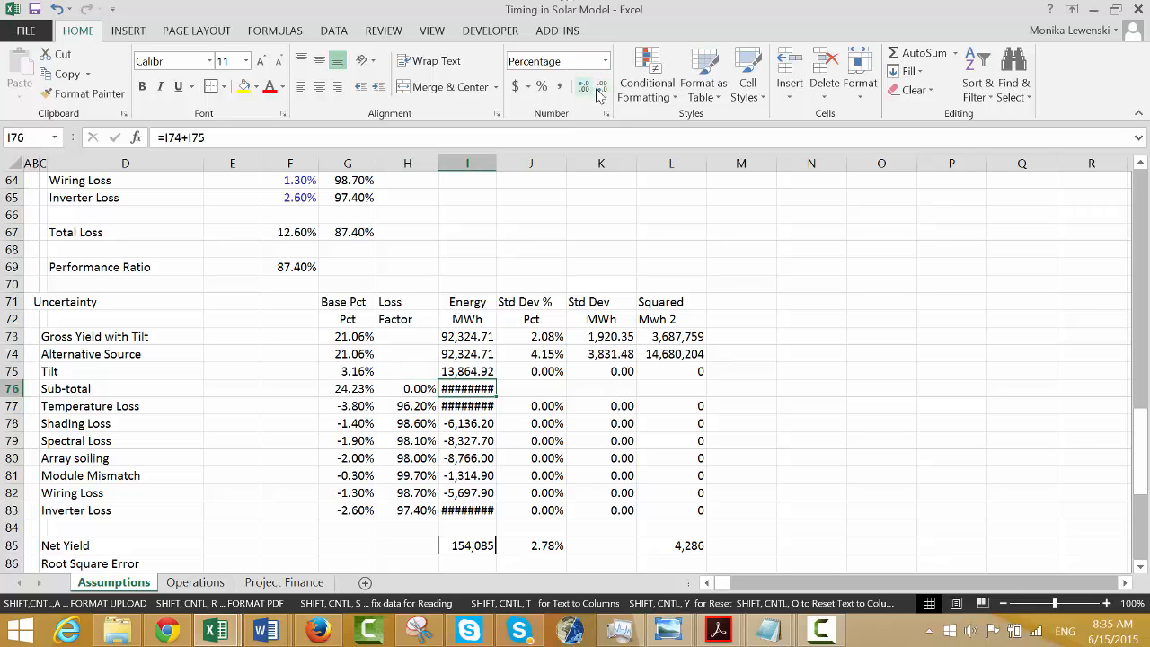
left_click(601, 89)
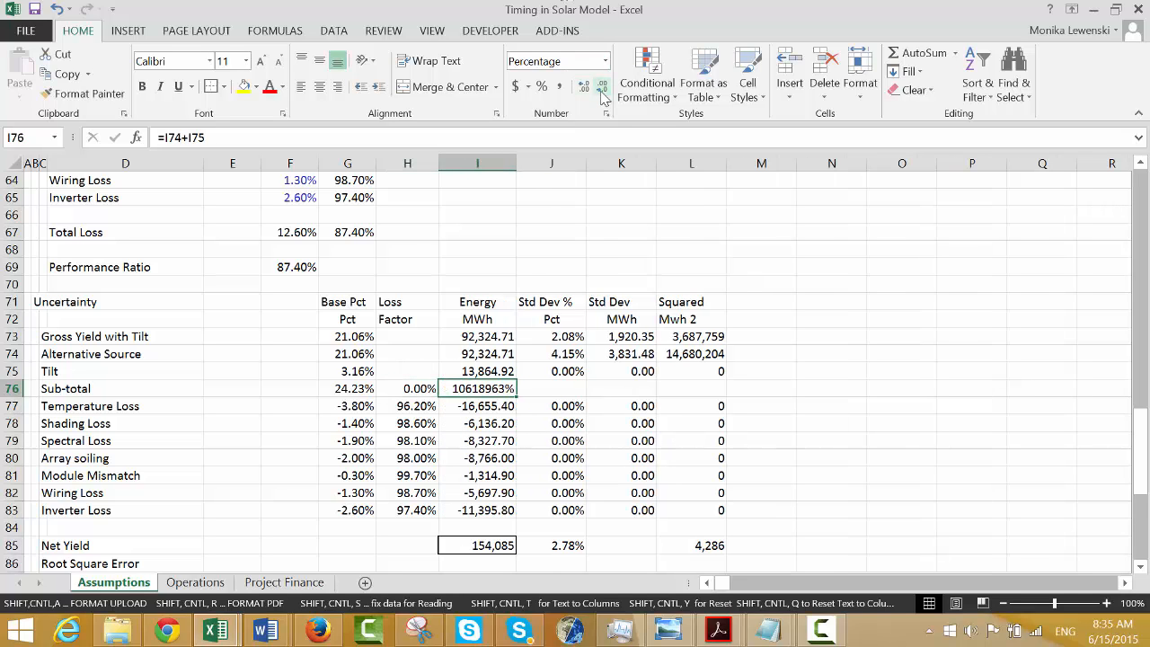
key("ctrl+z")
key("Left")
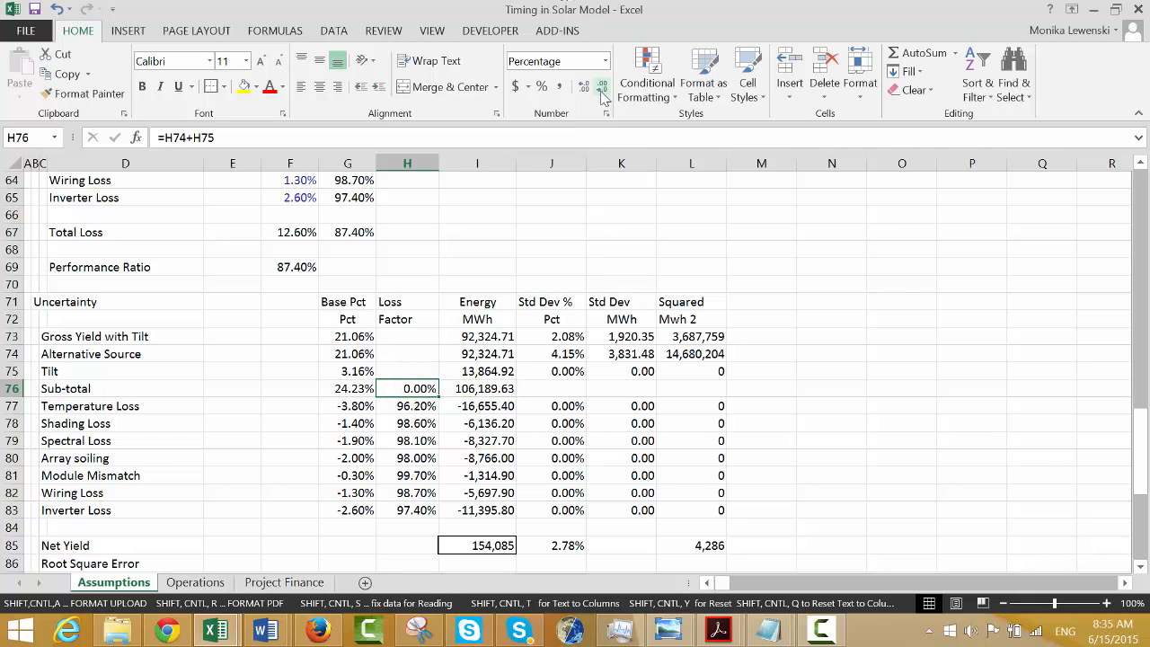
key("ctrl+z")
key("ctrl+z")
key("ctrl+z")
key("ctrl+z")
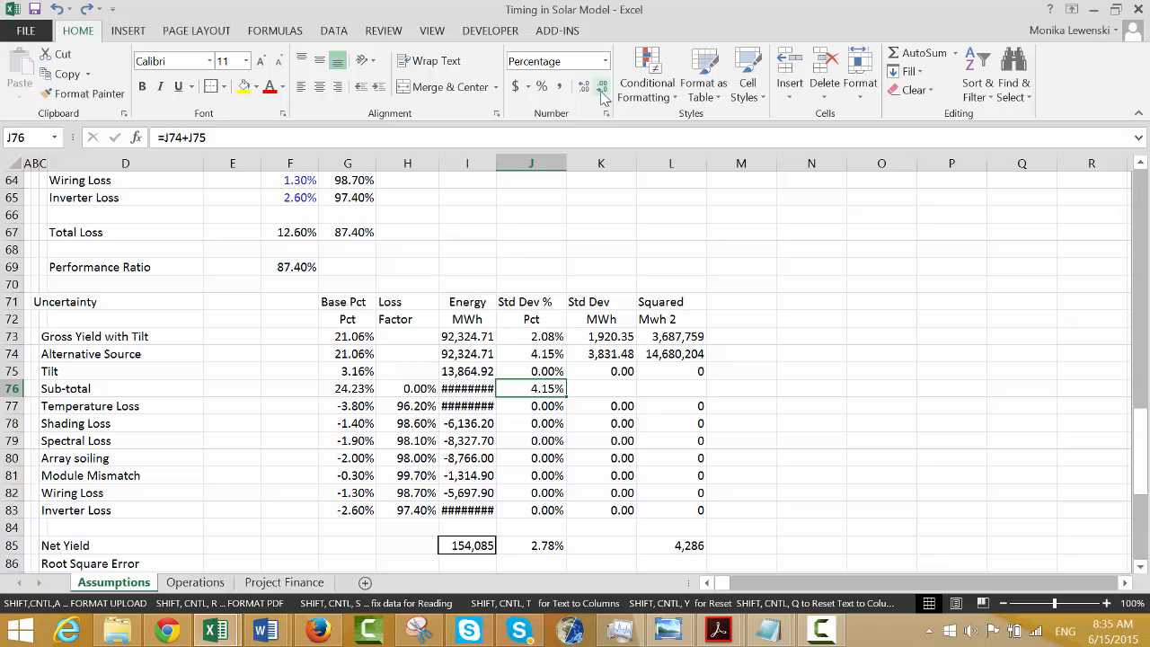
Clear the Std Dev % sub-total in J76 and format I76 as a number with two decimals and a thousands separator.
key("ctrl+z")
key("Left")
key("ctrl+z")
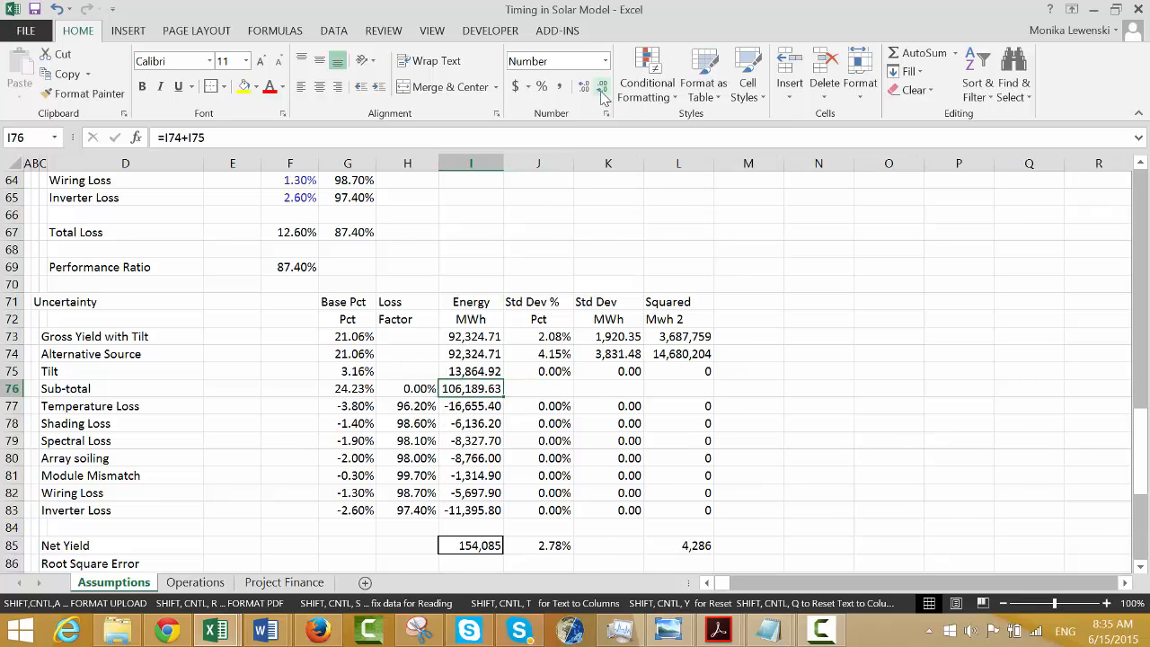
Calculate the Temperature Loss energy in I77 with =I76*G77.
key("Up")
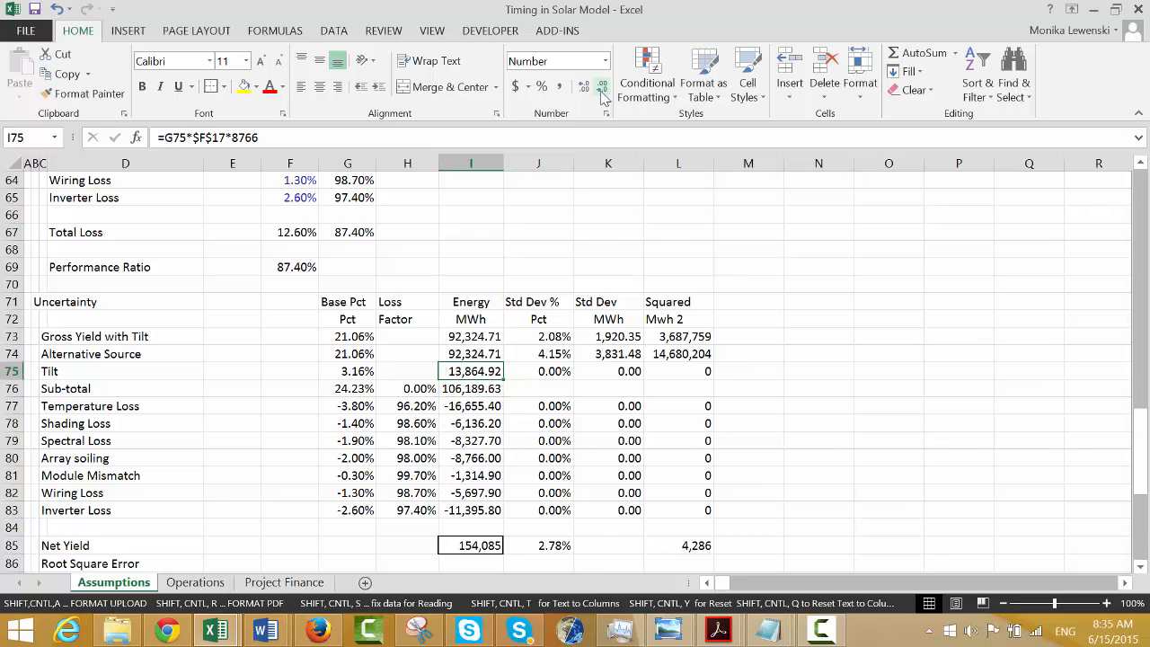
key("Down")
key("Down")
key("Left")
key("Left")
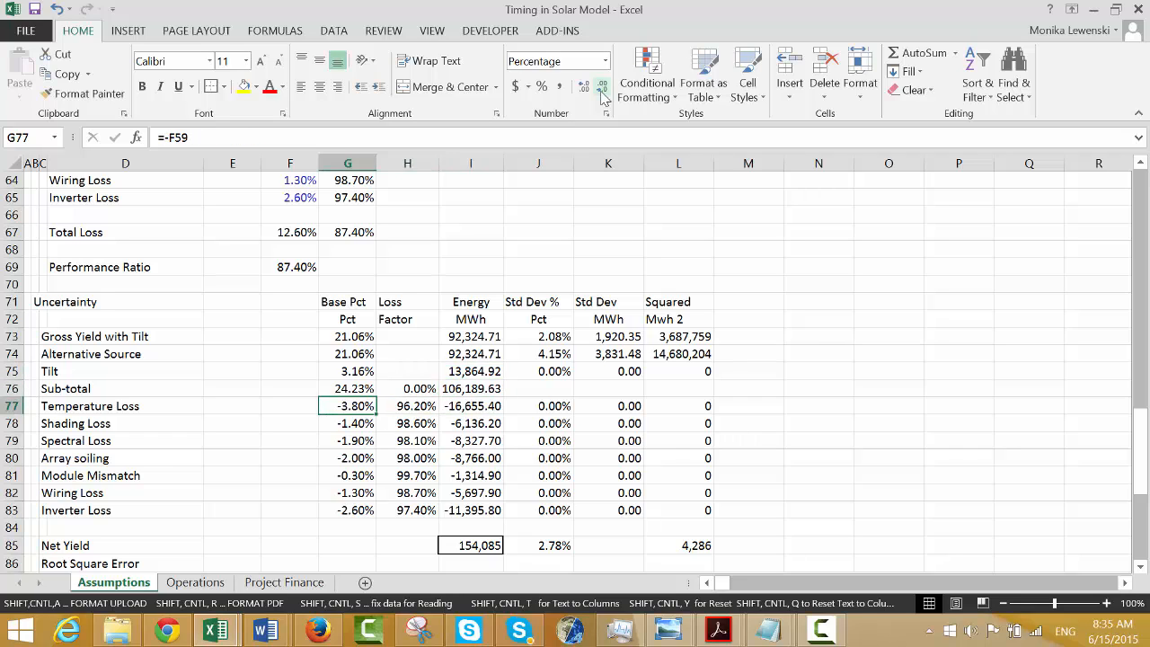
key("Right")
key("Right")
type("=")
key("Up")
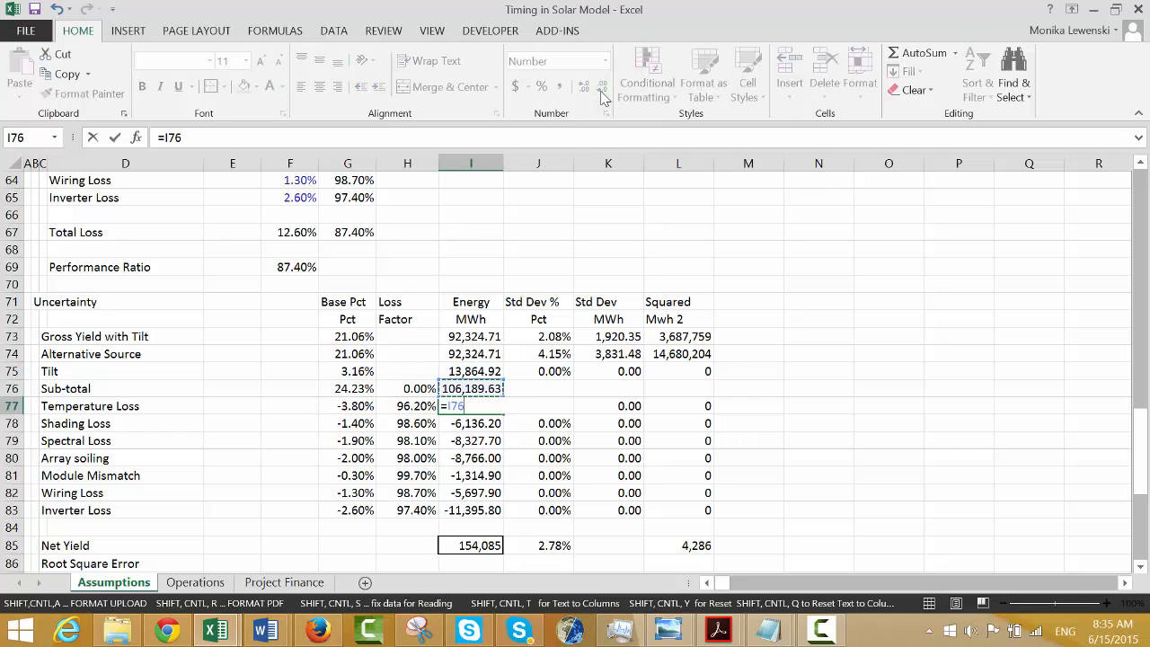
type("*")
key("Left")
key("Left")
key("Return")
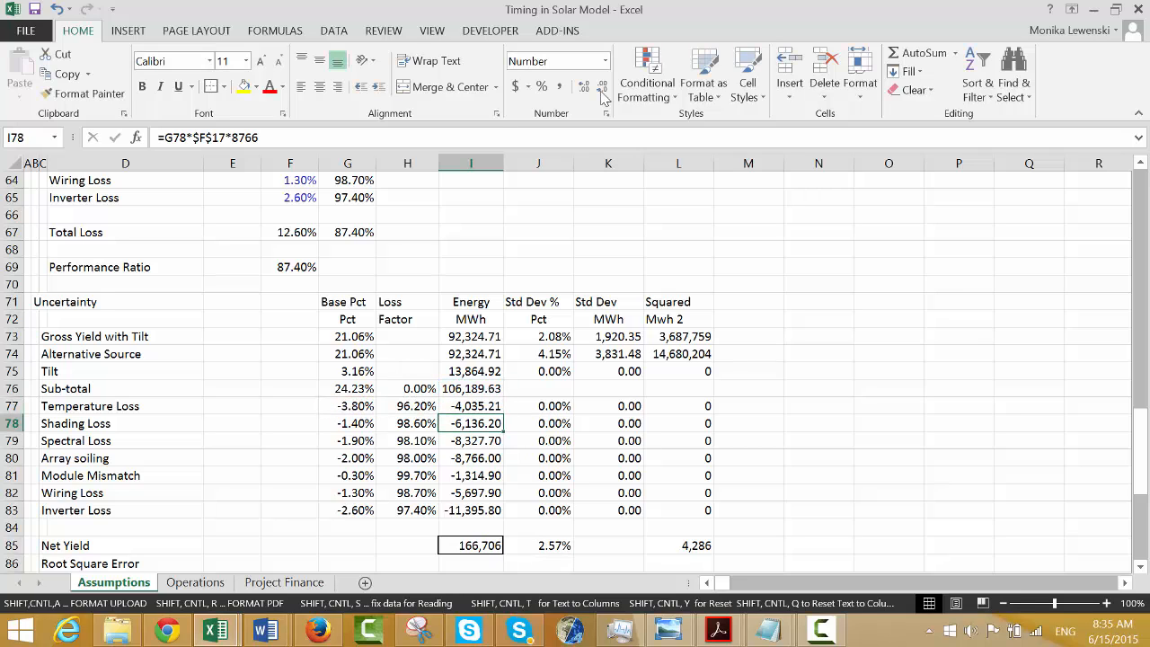
type("=")
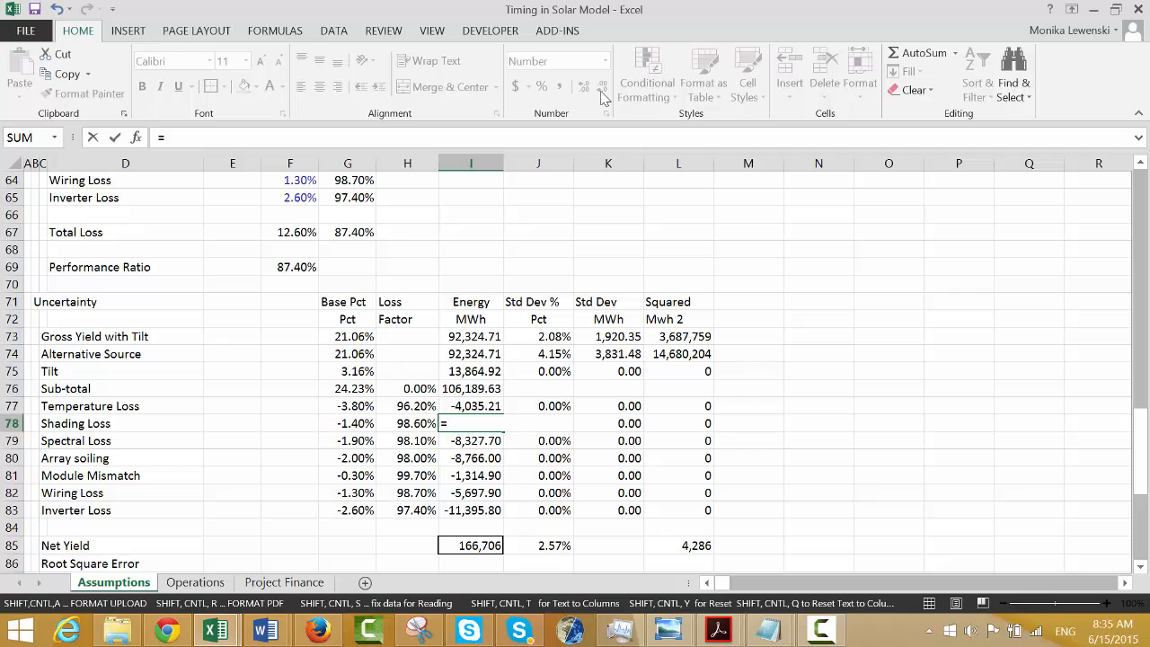
key("Up")
key("Up")
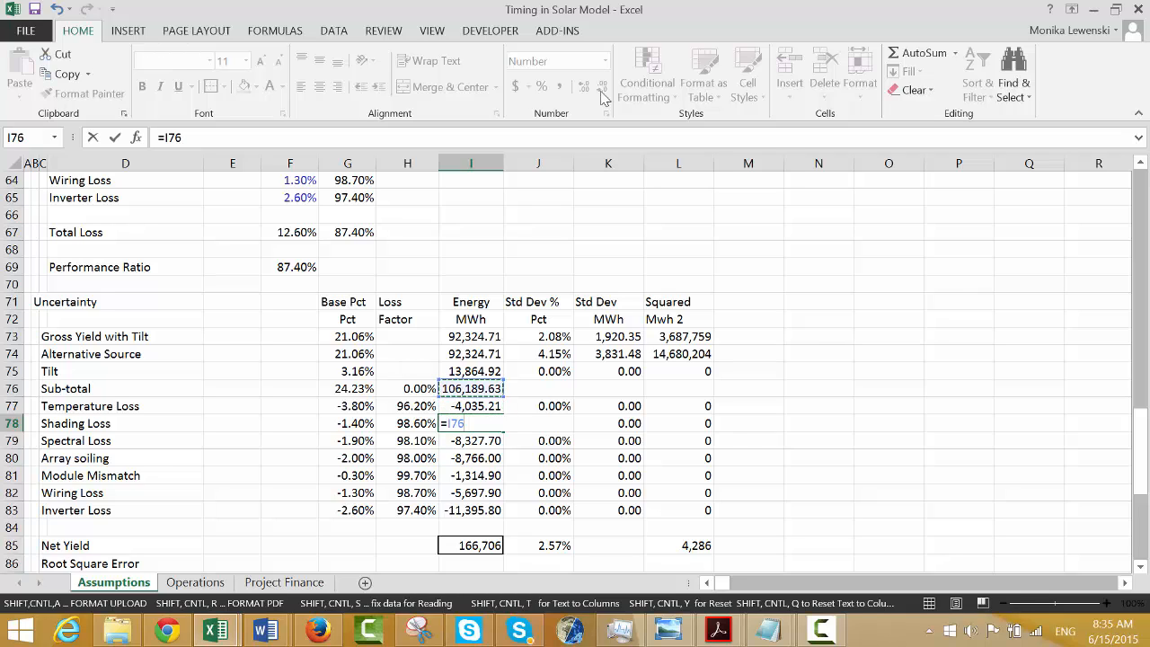
key("Escape")
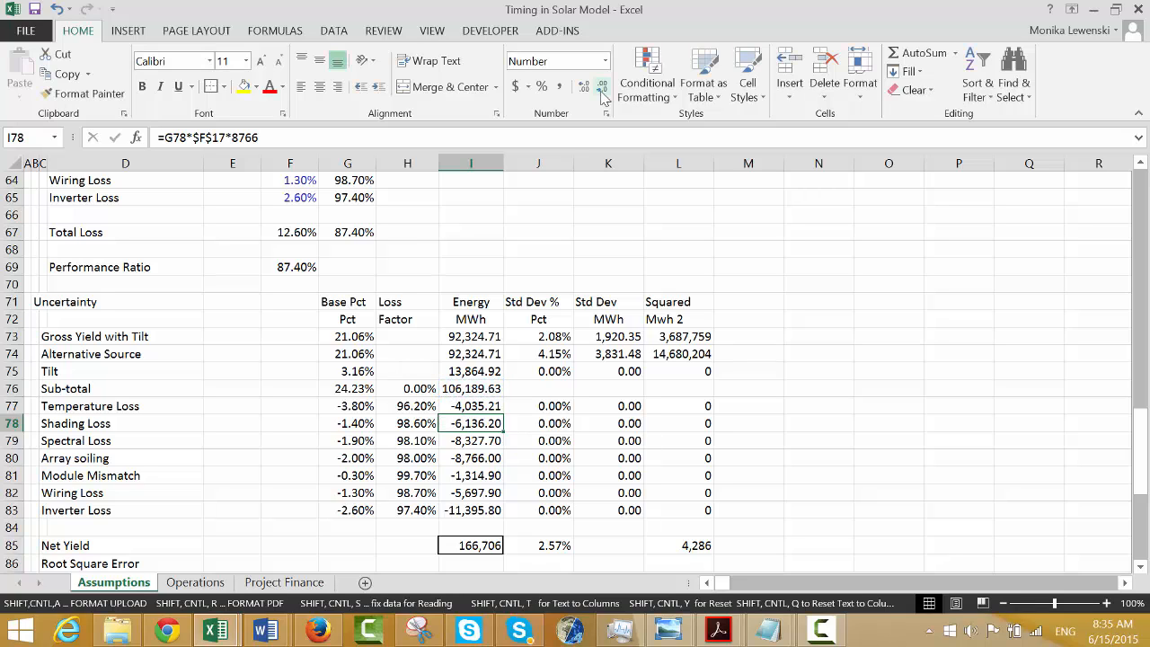
Calculate the Shading Loss energy in I78 with =(I76+I77)*G78.
key("F2")
key("shift+Home")
type("=")
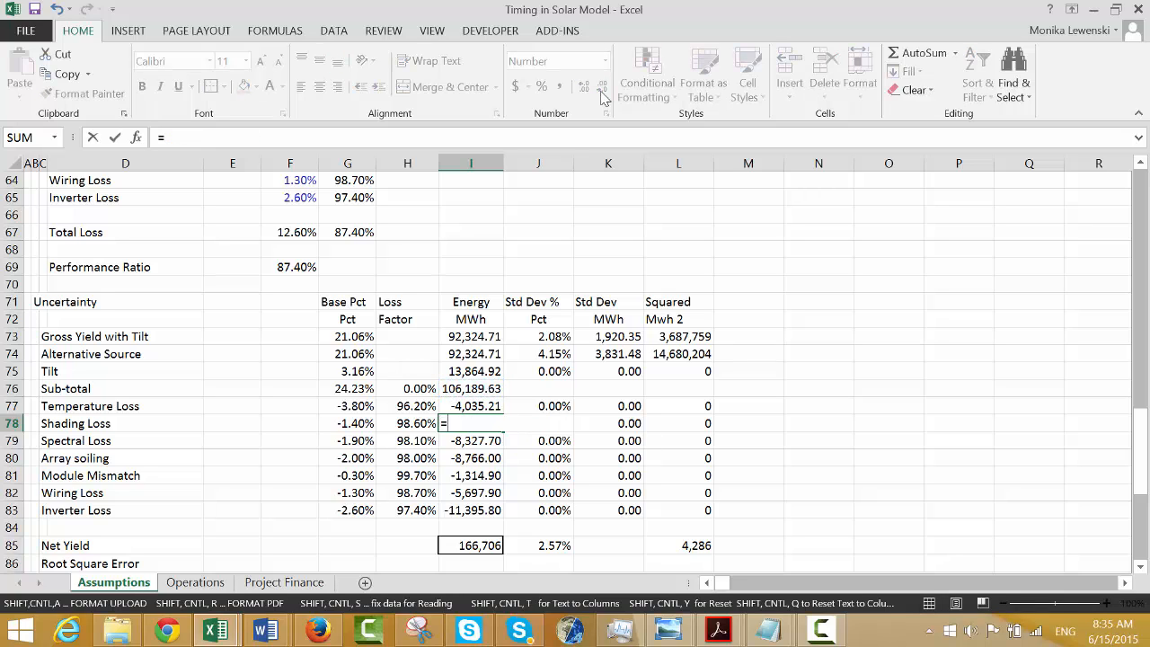
type("(")
key("Up")
key("Up")
type("+")
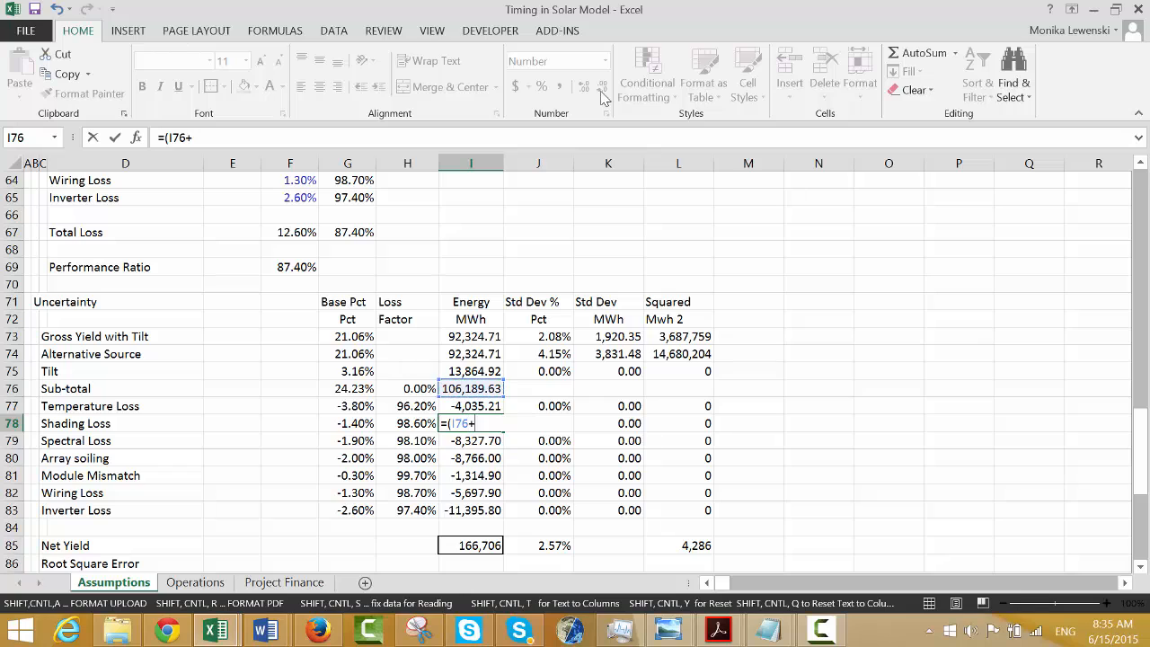
key("Up")
type(")*")
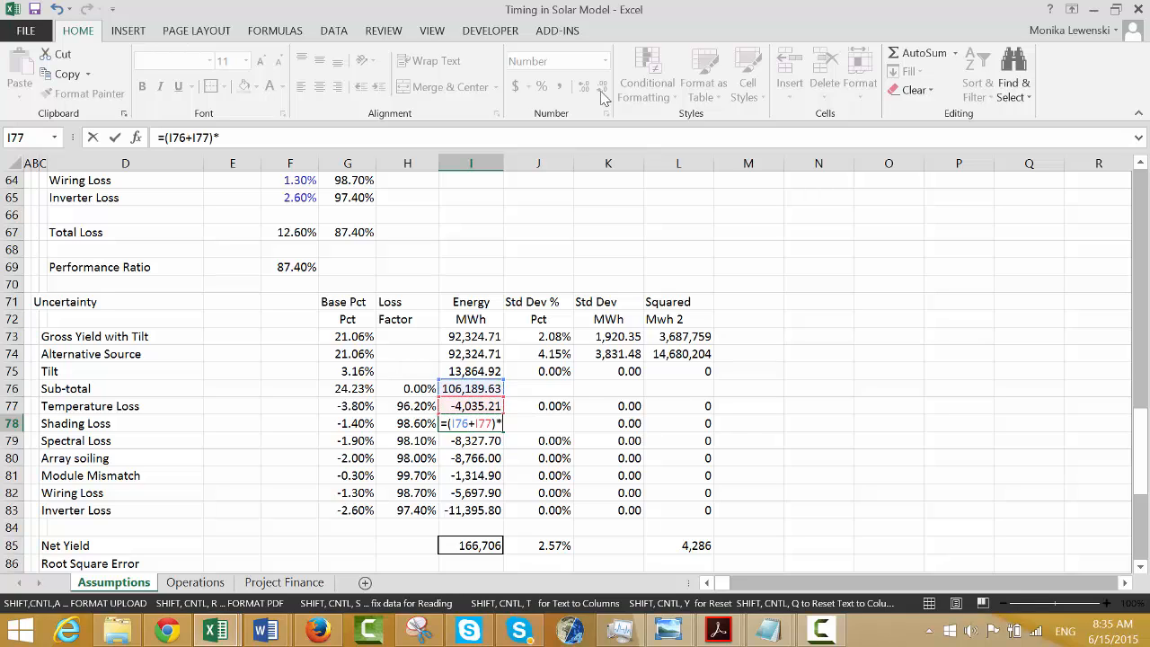
key("Left")
key("Left")
key("Return")
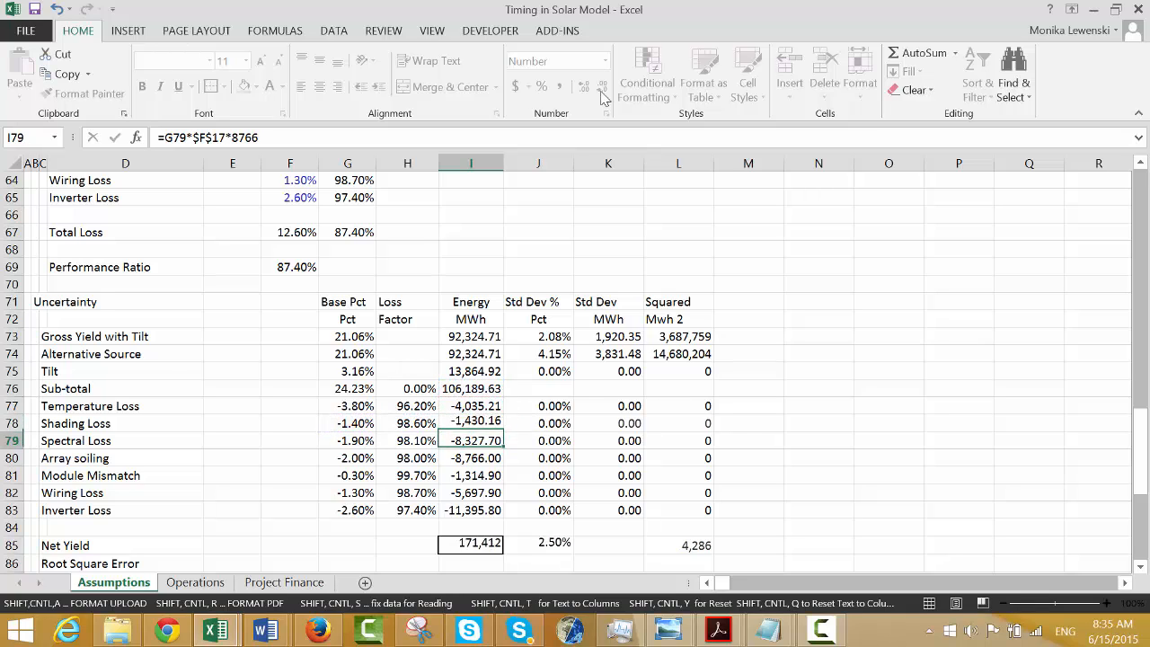
Calculate the Spectral Loss energy in I79 by multiplying the SUM of I76:I78 by G79.
key("F2")
key("shift+Home")
type("=")
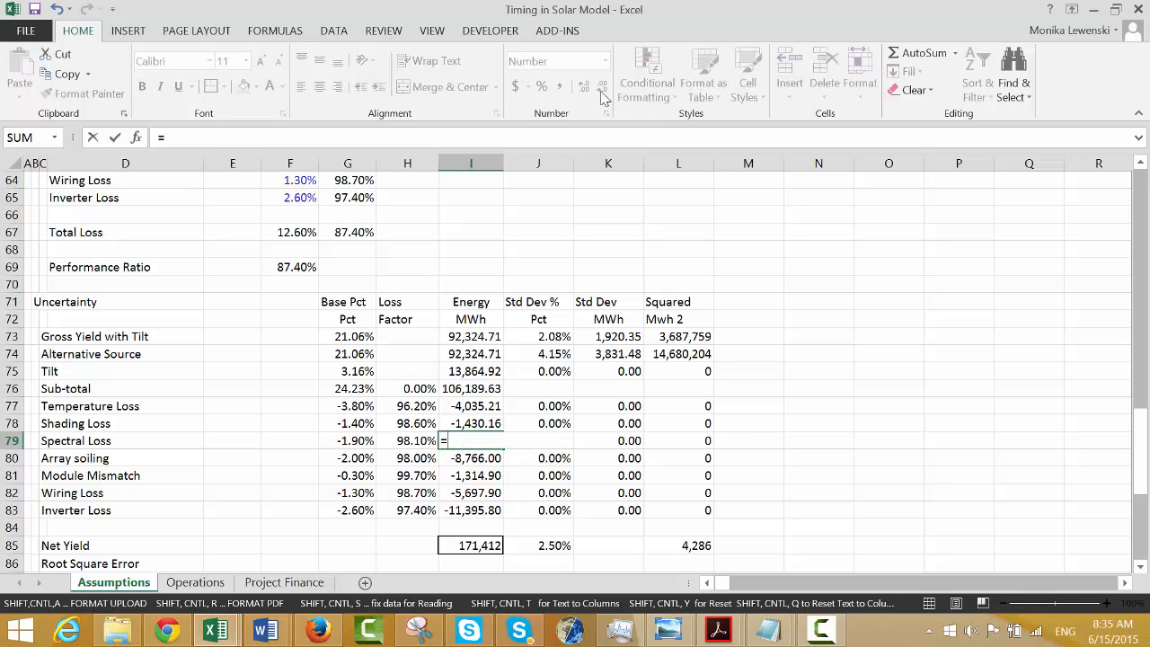
type("(")
key("Up")
key("Up")
key("Up")
type("+")
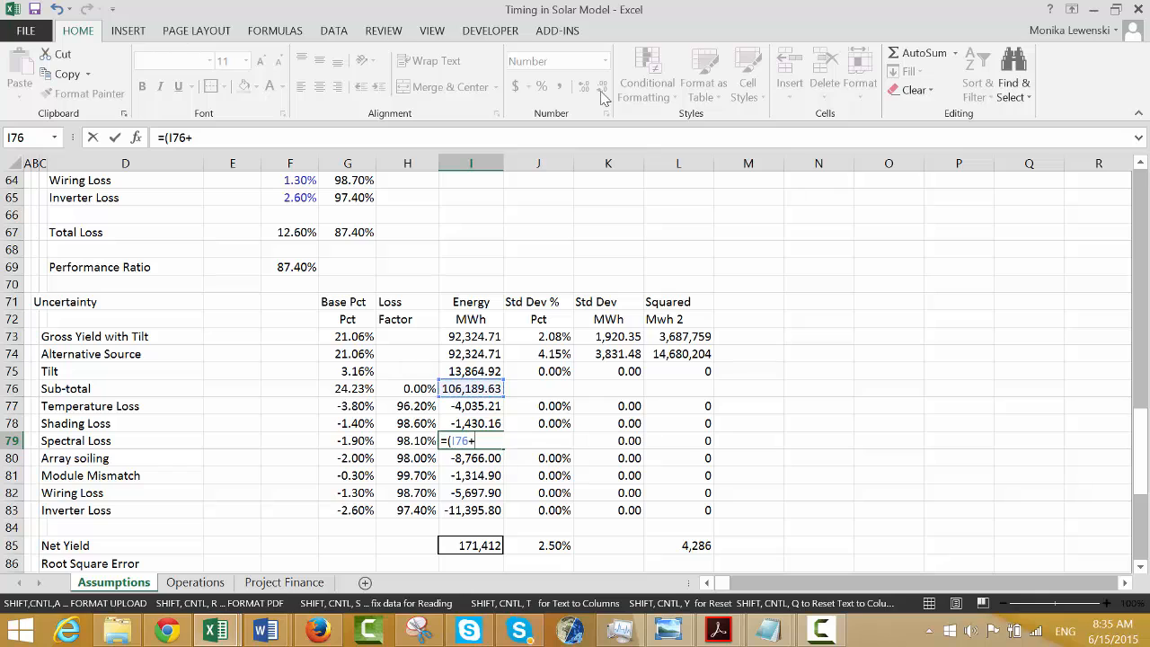
key("BackSpace")
key("BackSpace")
key("BackSpace")
type("sum")
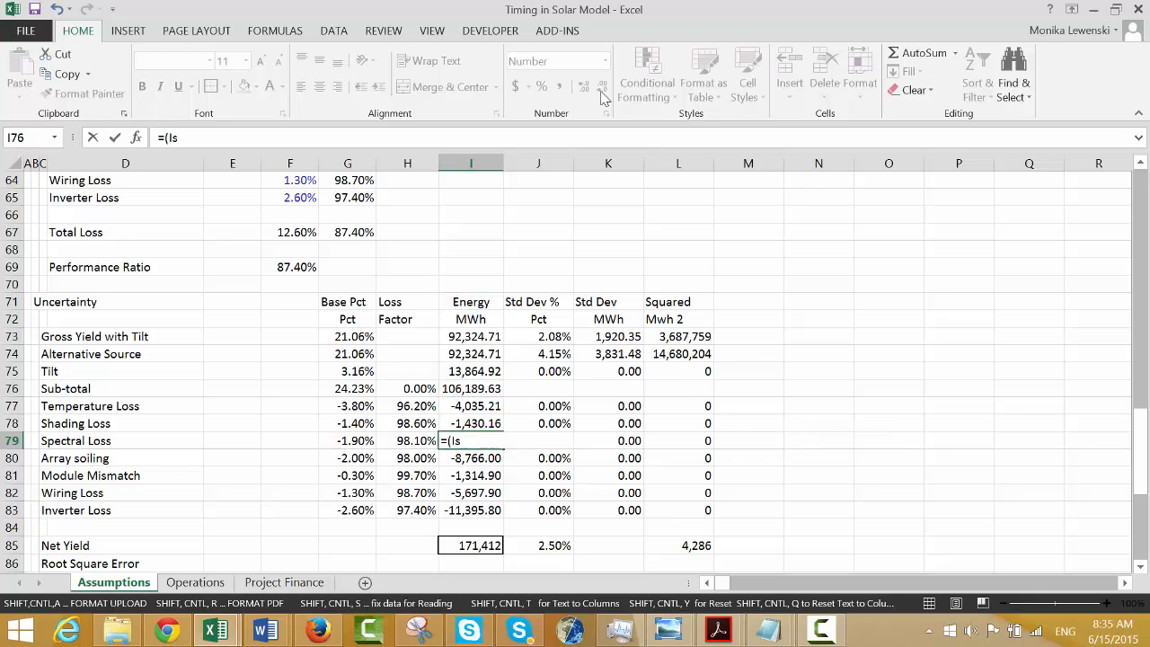
key("BackSpace")
key("BackSpace")
key("BackSpace")
type("sum(")
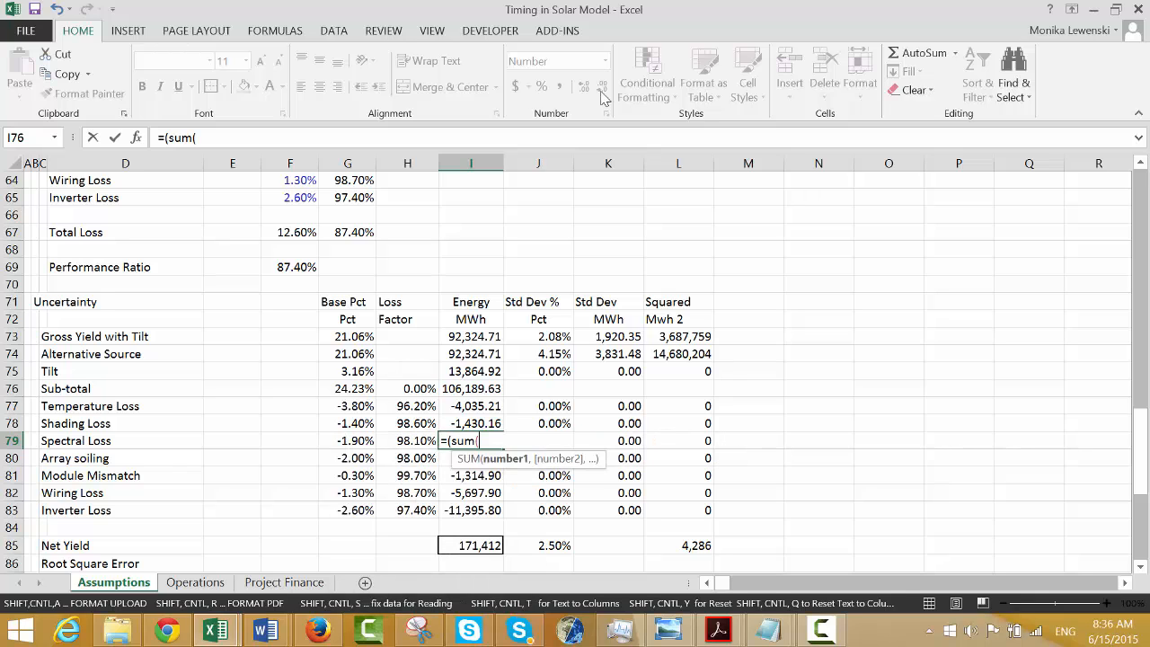
key("Up")
key("shift+Up")
key("shift+Up")
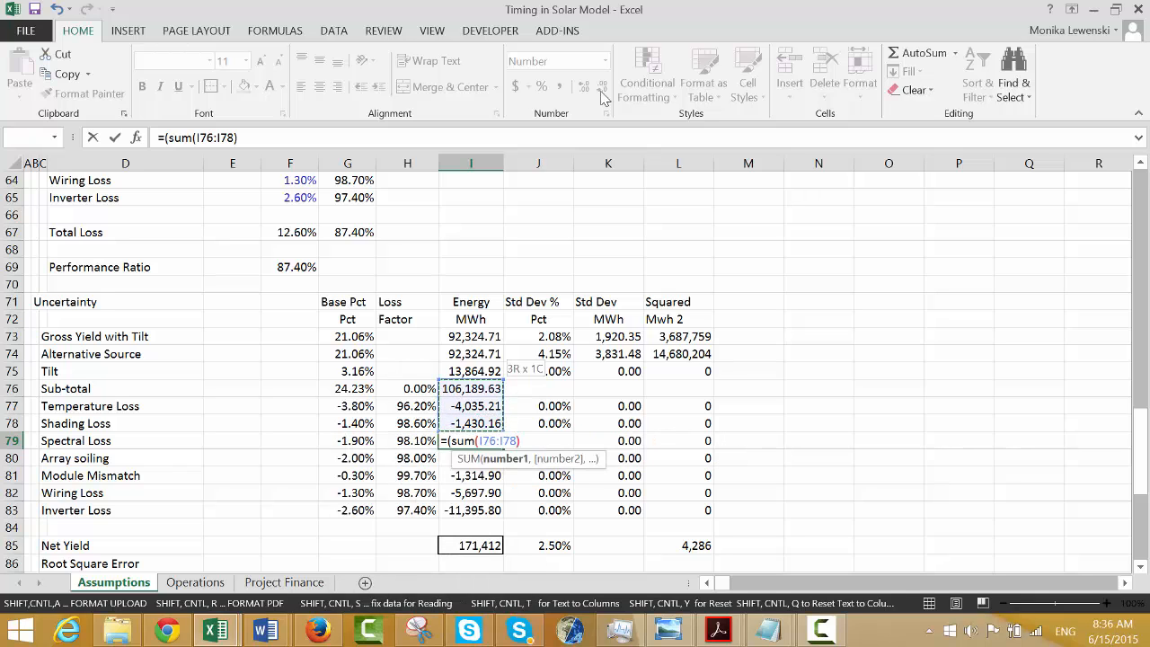
type(")*")
key("Left")
key("Left")
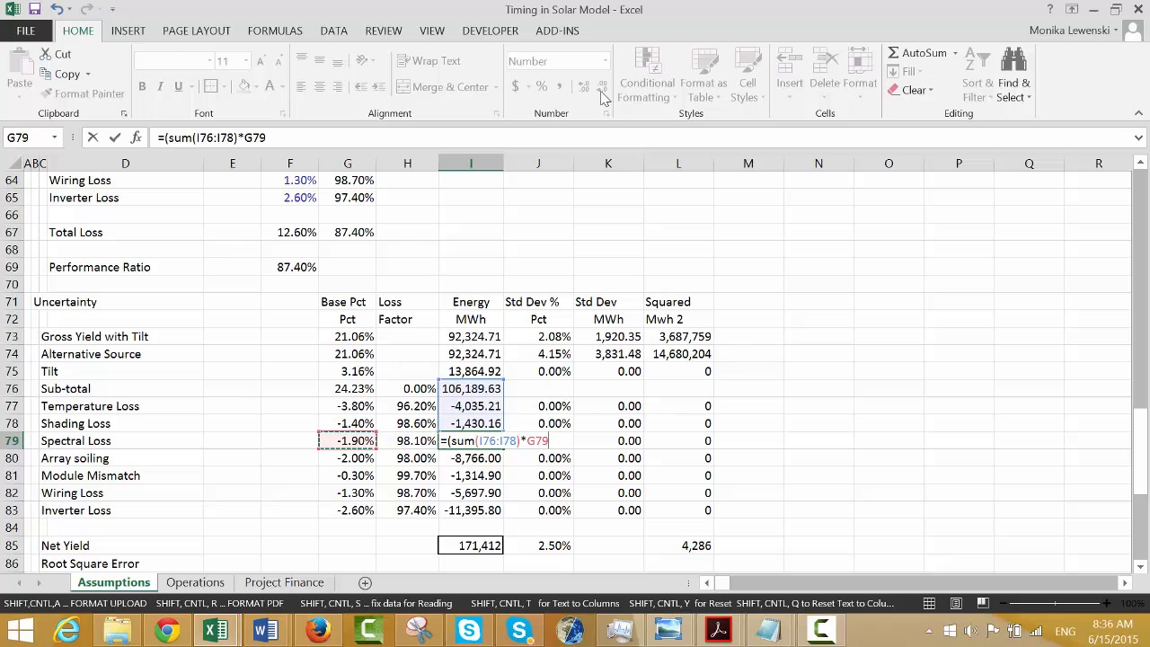
key("Return")
key("Return")
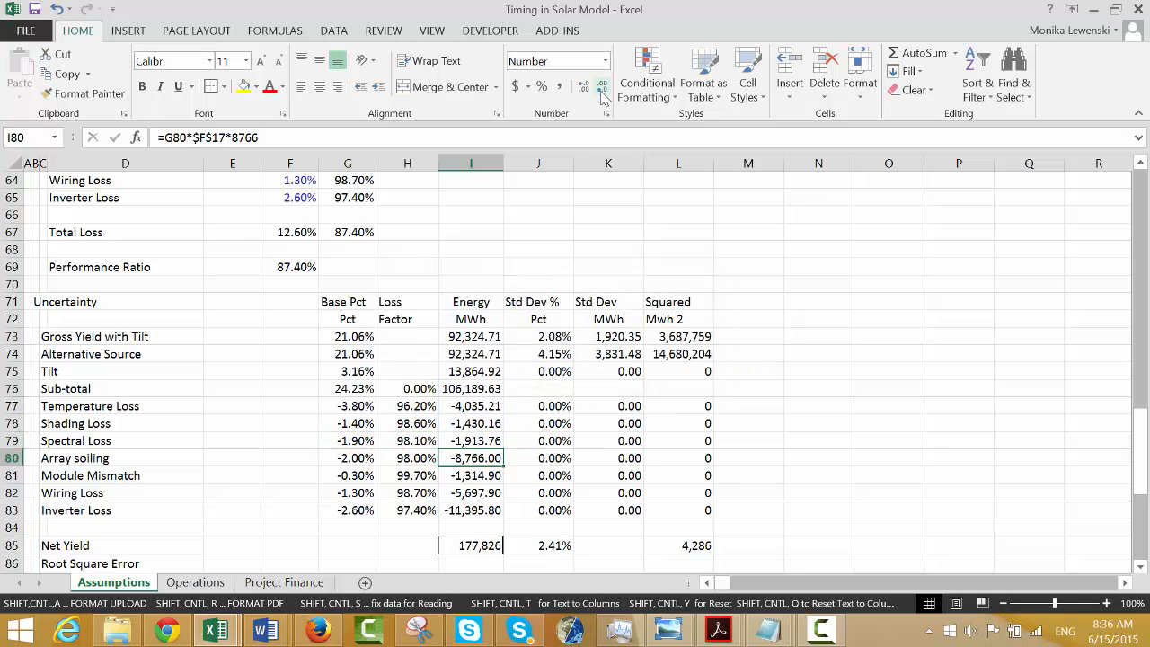
Calculate the Array soiling energy in I80 with =SUM(I76:I79)*G80.
type("=sum*")
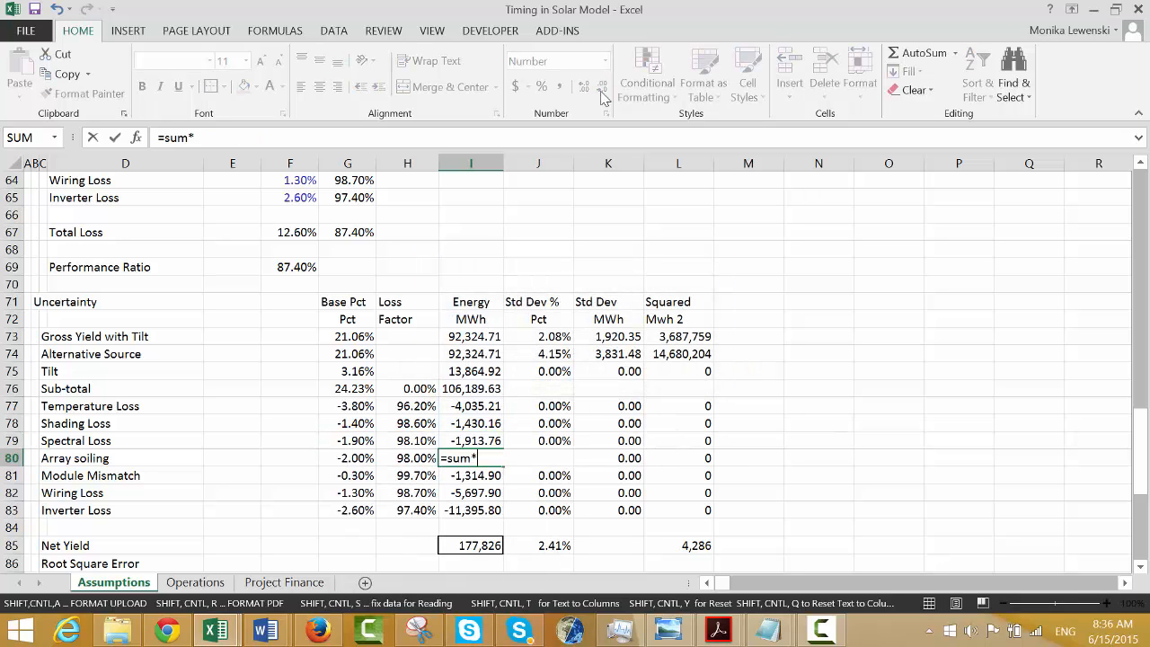
key("BackSpace")
type("(")
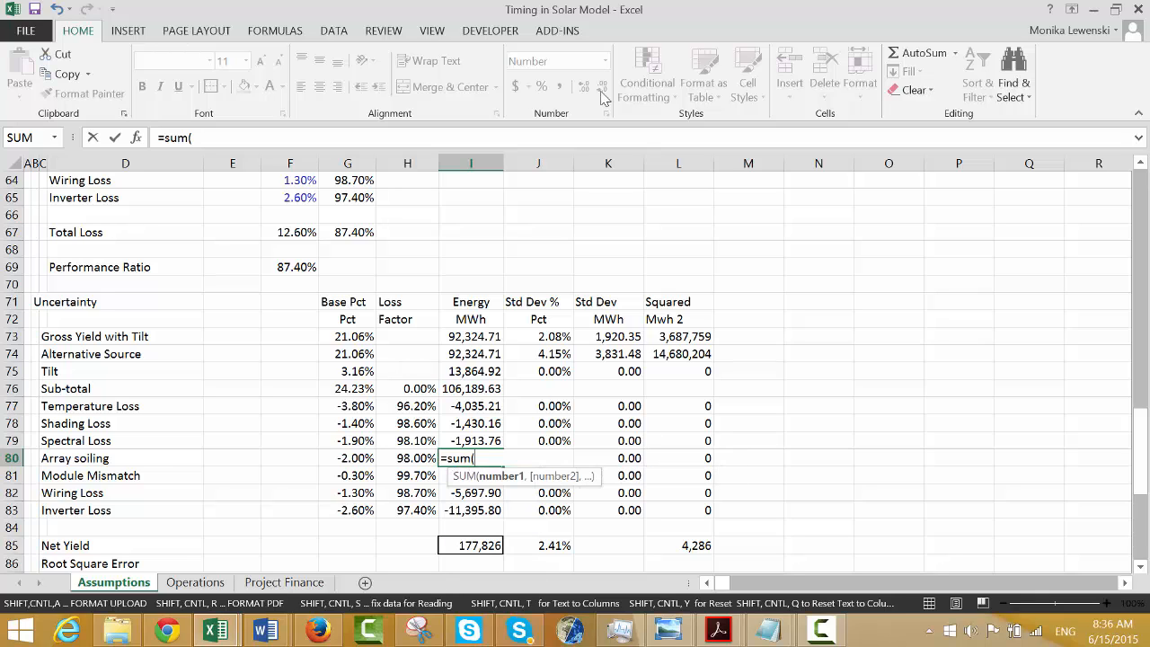
key("Up")
key("shift+Up")
key("shift+Up")
key("shift+Up")
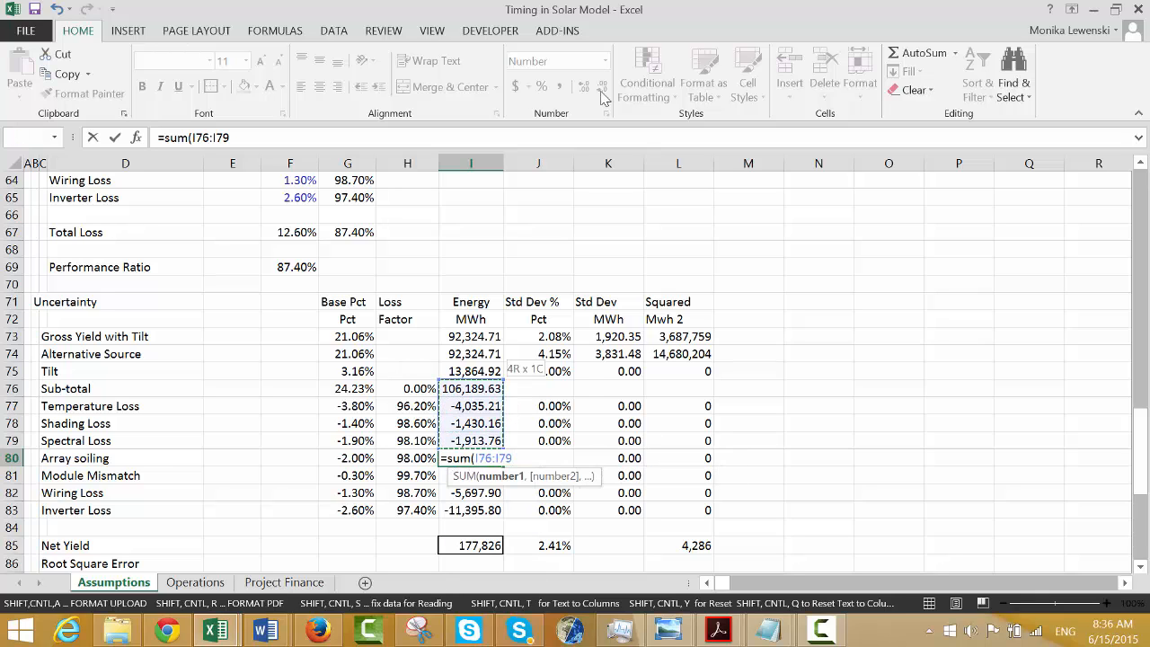
type(")*")
key("Left")
key("Left")
key("Return")
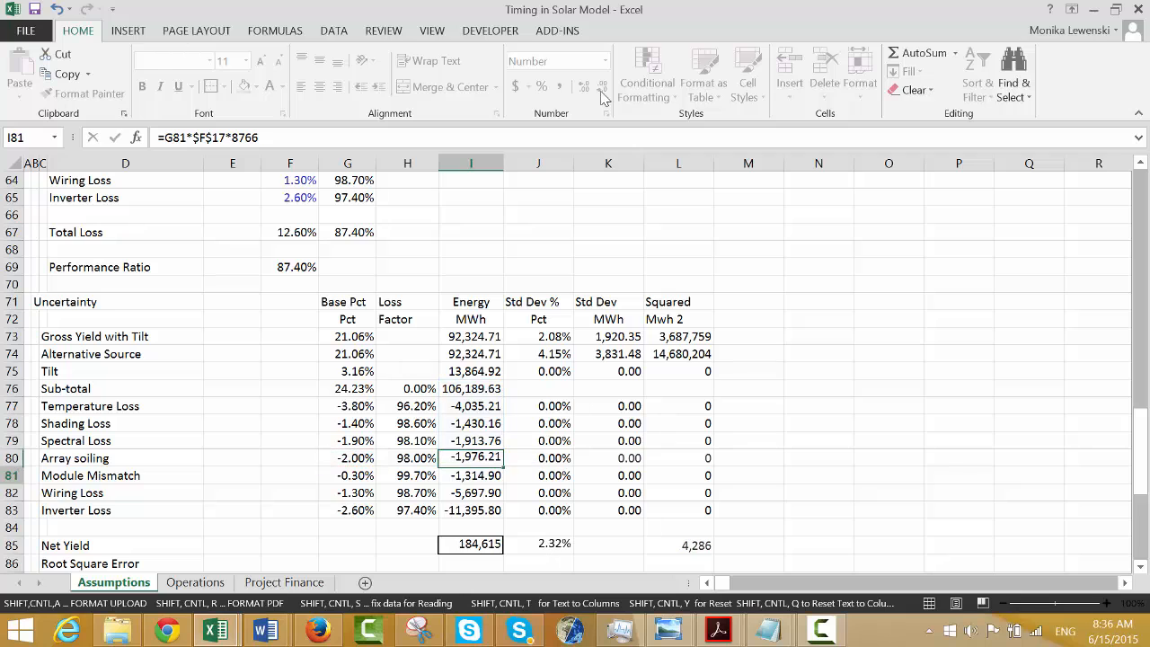
Calculate the Module Mismatch energy in I81 with =SUM(I76:I80)*G81.
type("=sum(")
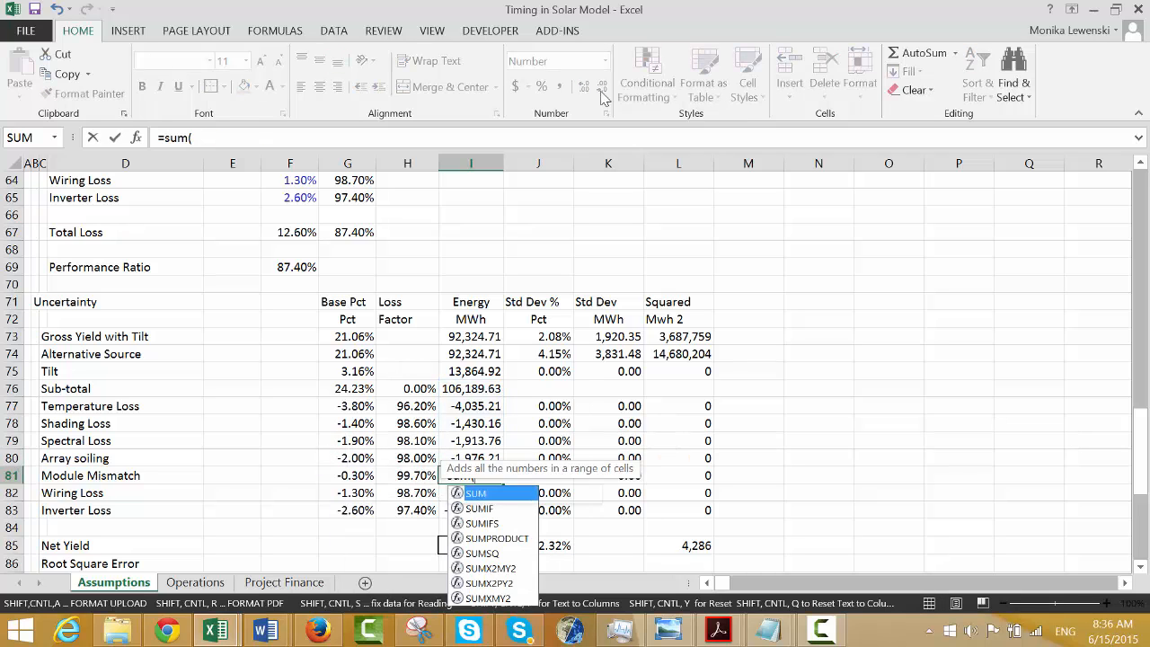
key("Up")
key("shift+Up")
key("shift+Up")
key("shift+Up")
key("shift+Up")
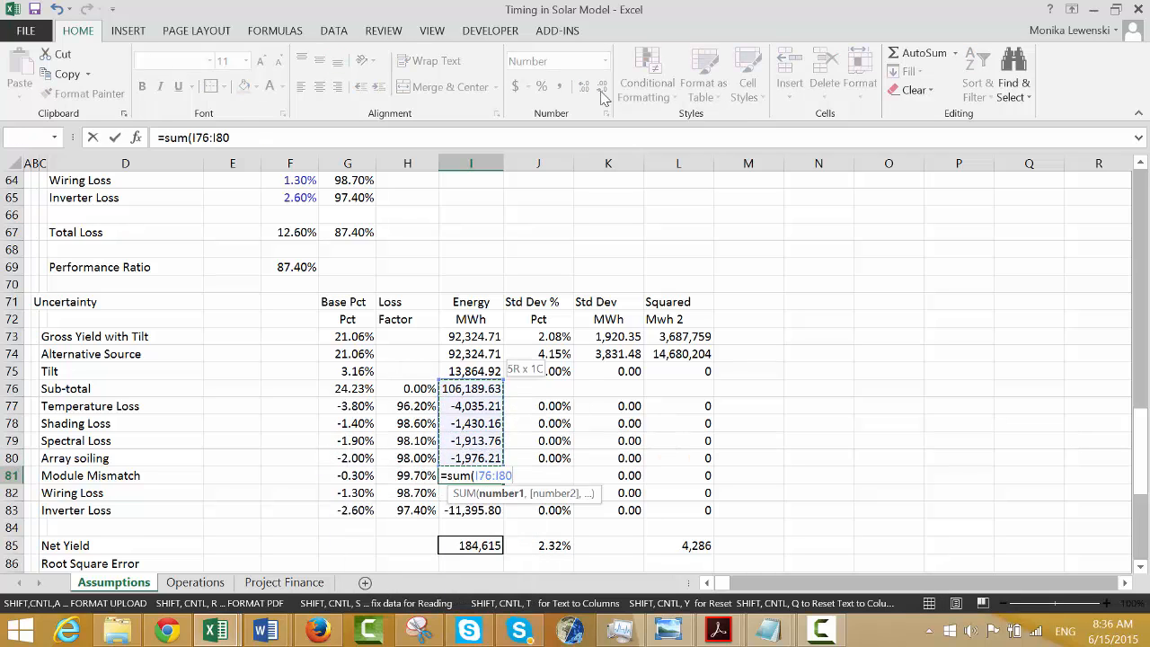
type(")*")
key("Left")
key("Left")
key("Return")
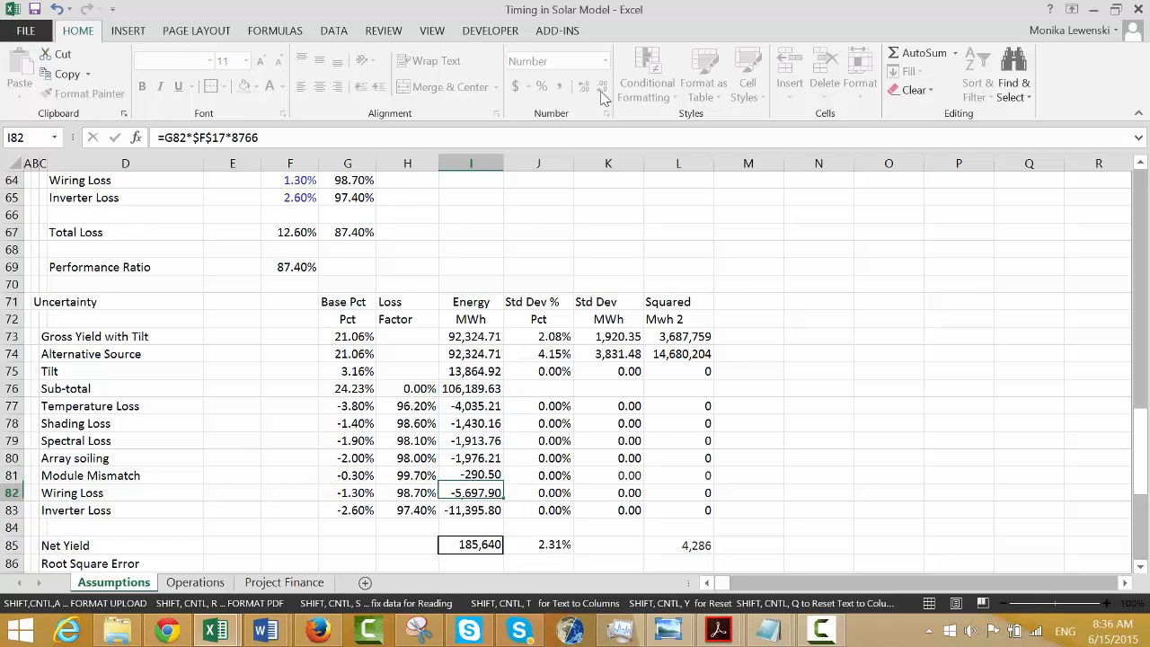
Calculate the Wiring Loss energy in I82 with =SUM(I76:I81)*G82.
type("=sum(")
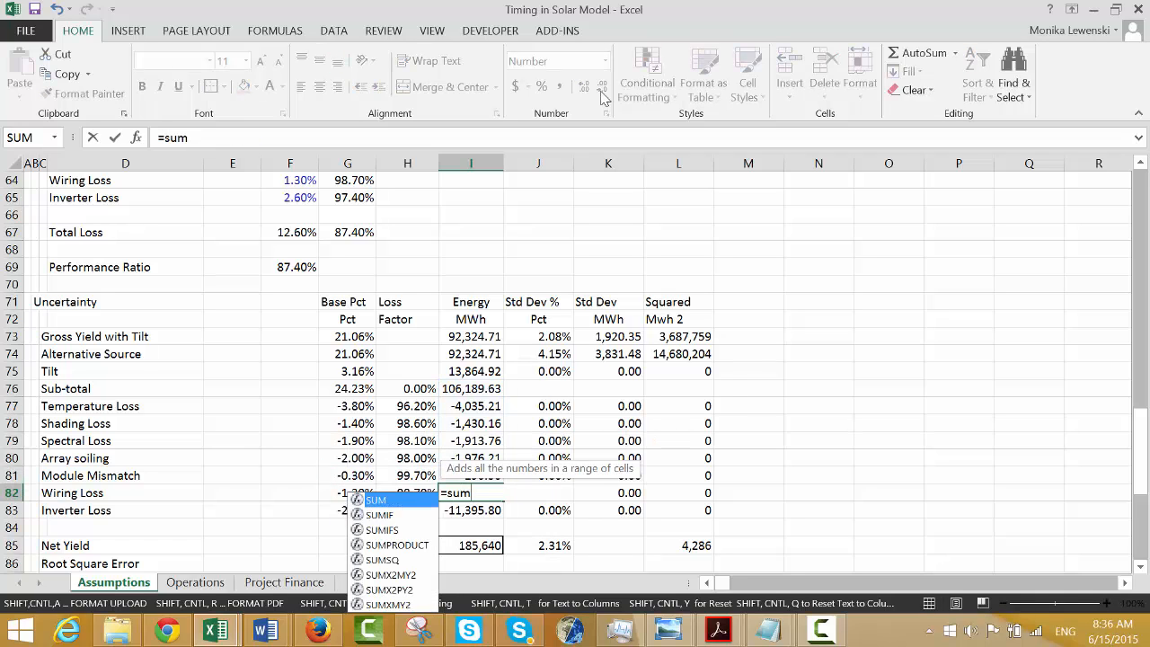
key("Up")
key("shift+Up")
key("shift+Up")
key("shift+Up")
key("shift+Up")
key("shift+Up")
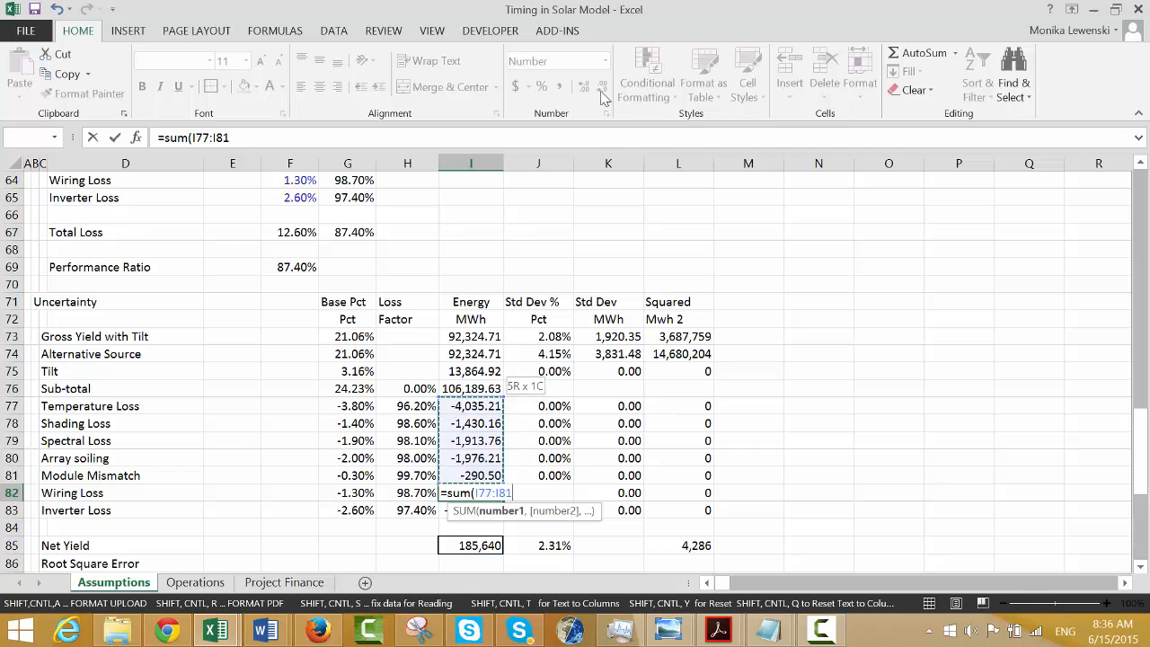
type(")*")
key("Left")
key("Left")
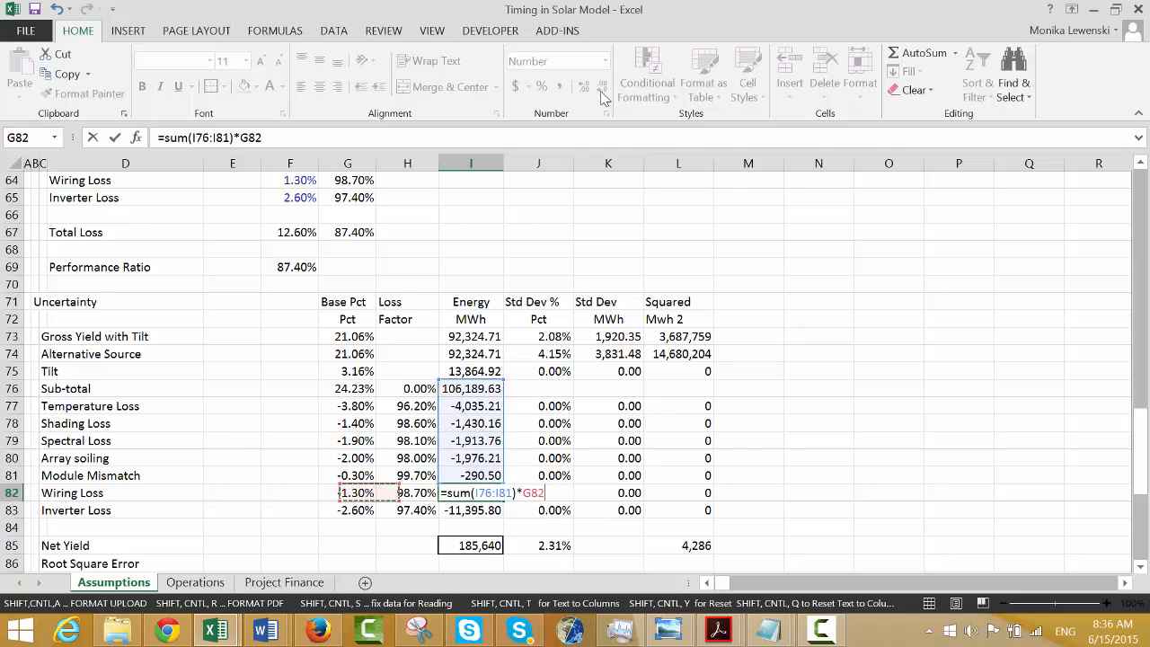
key("Return")
Calculate the Inverter Loss energy in I83 with =SUM(I76:I82)*G83.
type("=sum(")
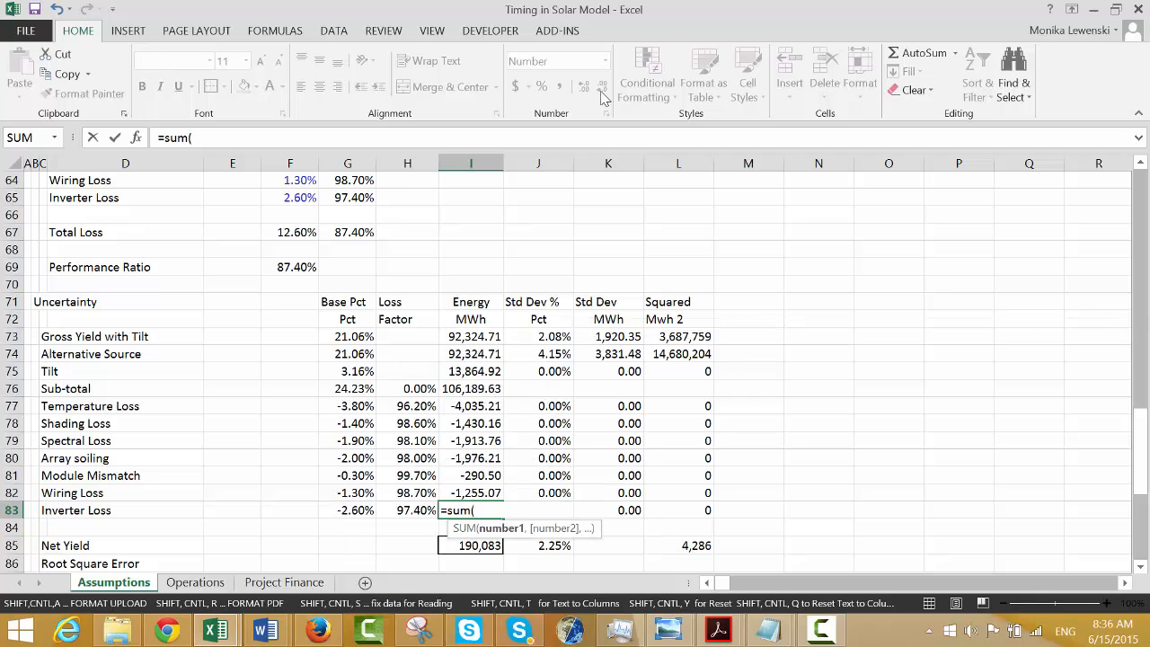
key("Up")
key("shift+Up")
key("shift+Up")
key("shift+Up")
key("shift+Up")
key("shift+Up")
key("shift+Up")
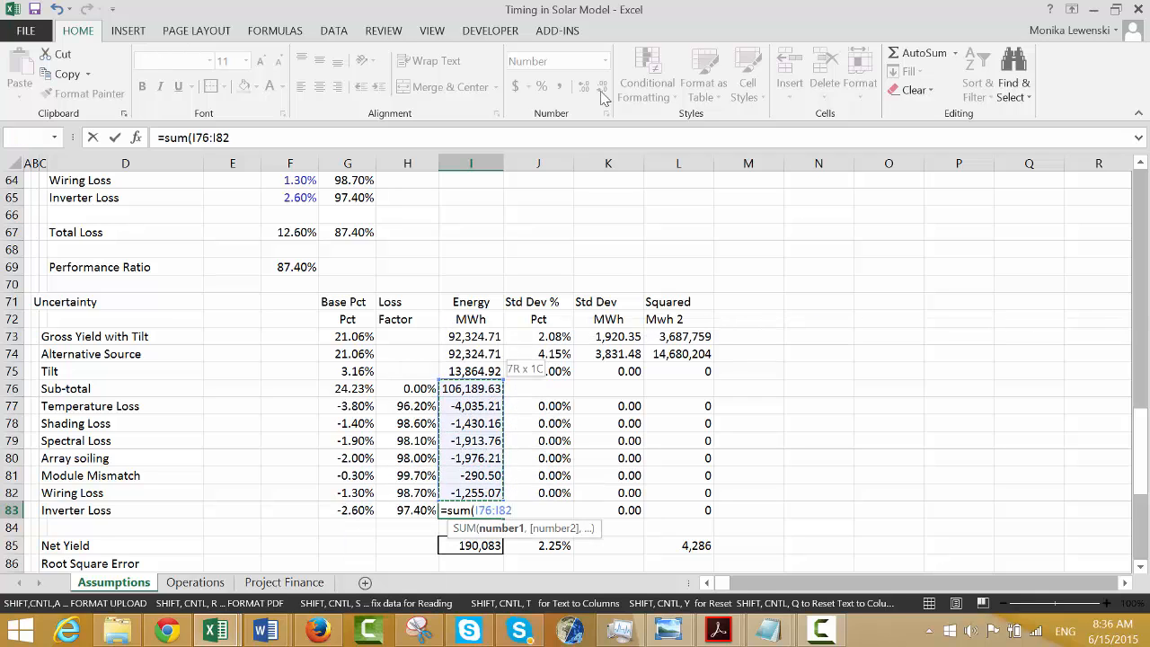
type(")*")
key("Left")
key("Left")
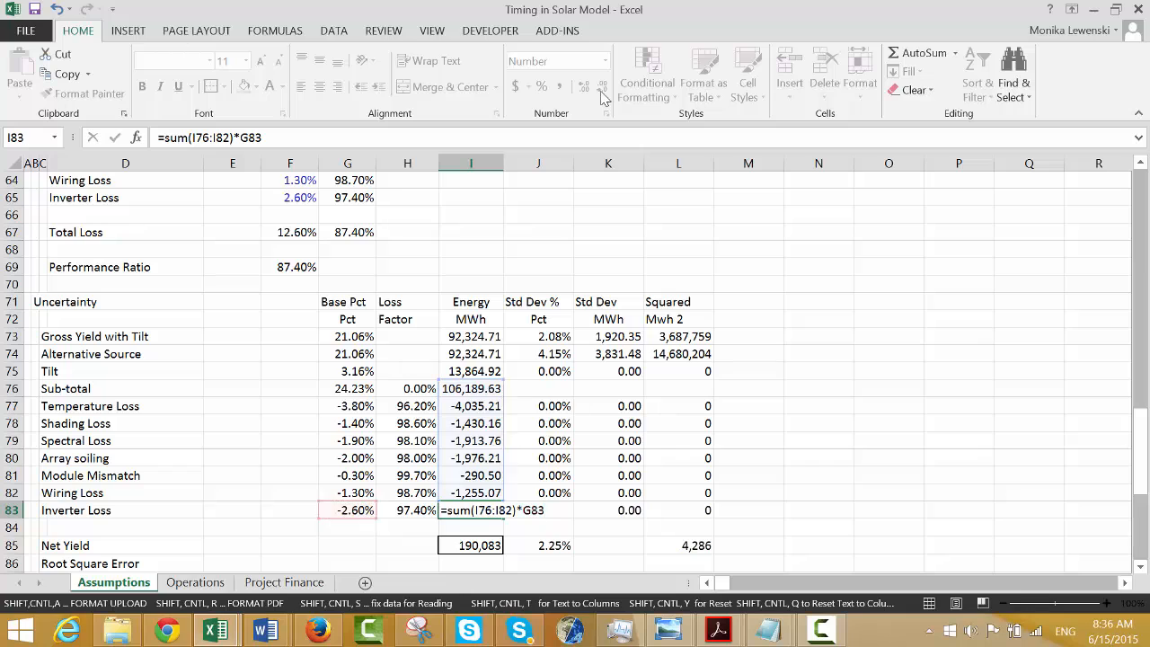
key("Return")
Review the compounded loss formulas in the Energy column from Spectral Loss to Inverter Loss.
key("Up")
key("Up")
key("Up")
key("Up")
key("Up")
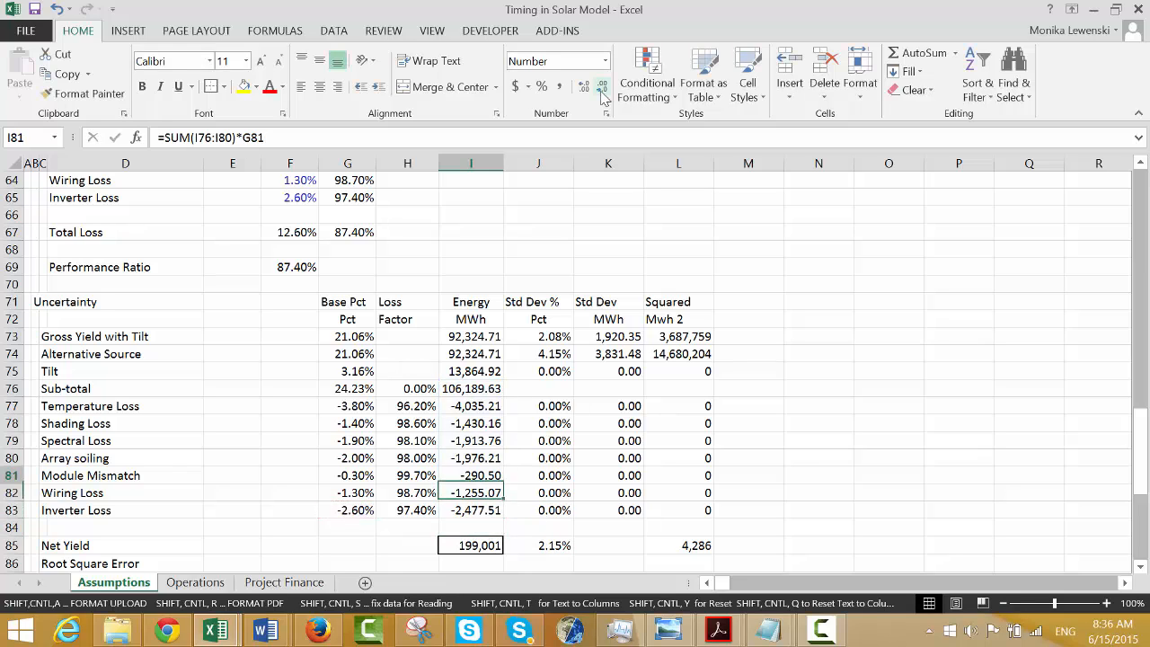
key("Down")
key("Down")
key("Down")
key("Down")
key("Down")
key("Down")
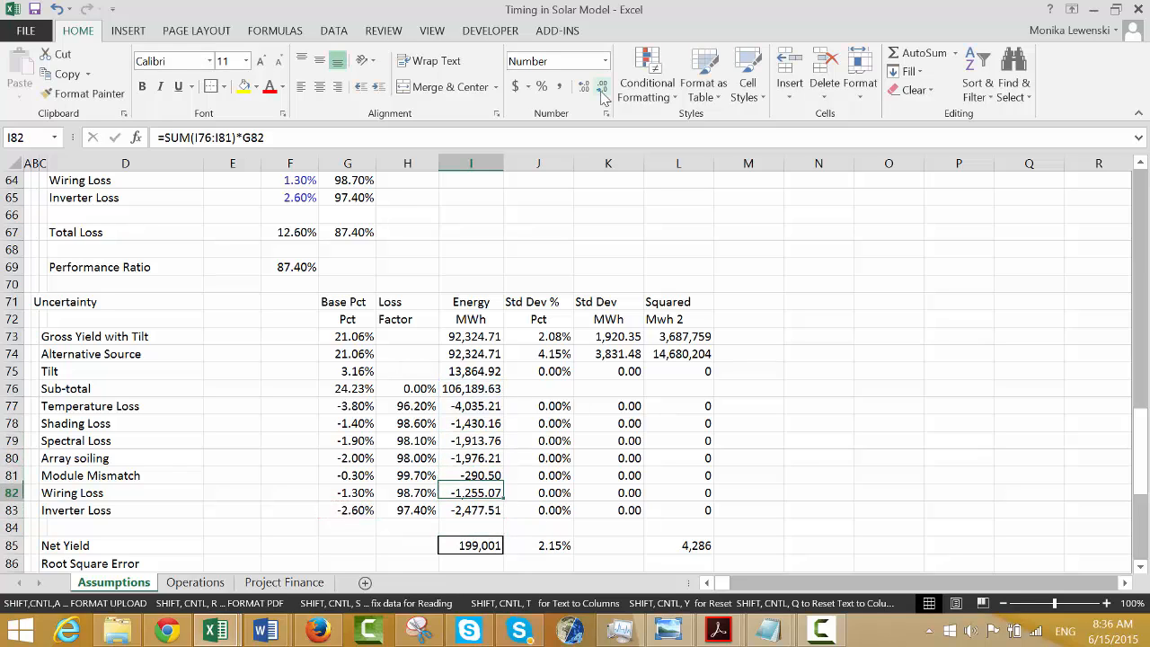
Calculate the Net Yield energy in I85 with =SUM(I76:I83), adding the losses to the sub-total.
type("=")
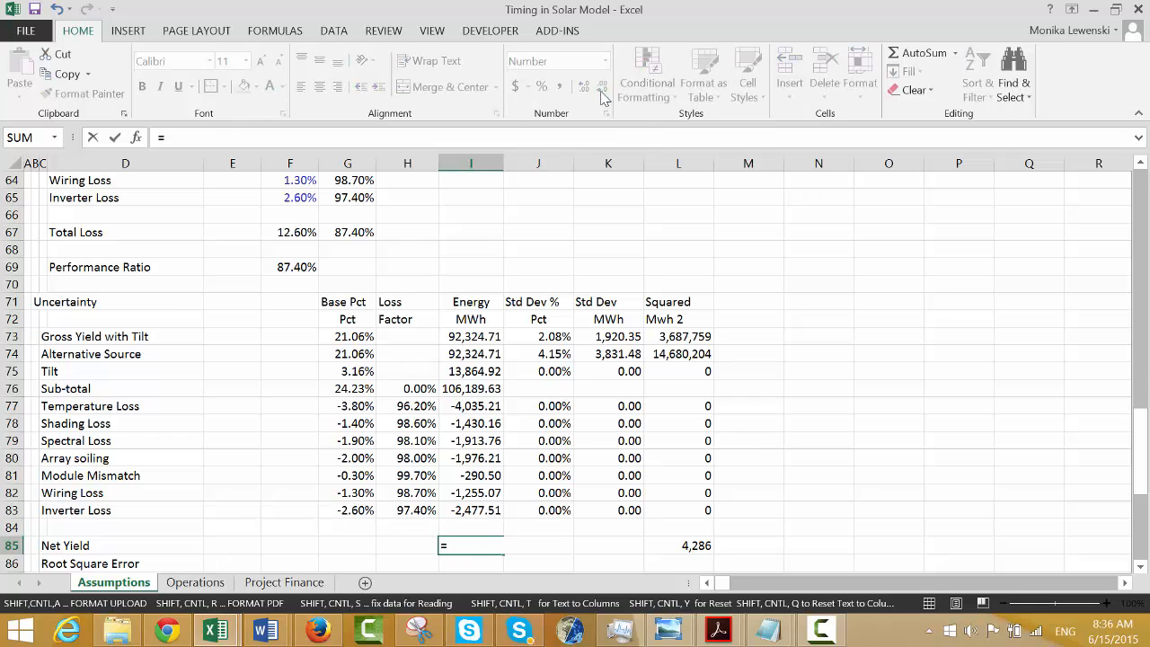
type("sum(")
key("Up")
key("Up")
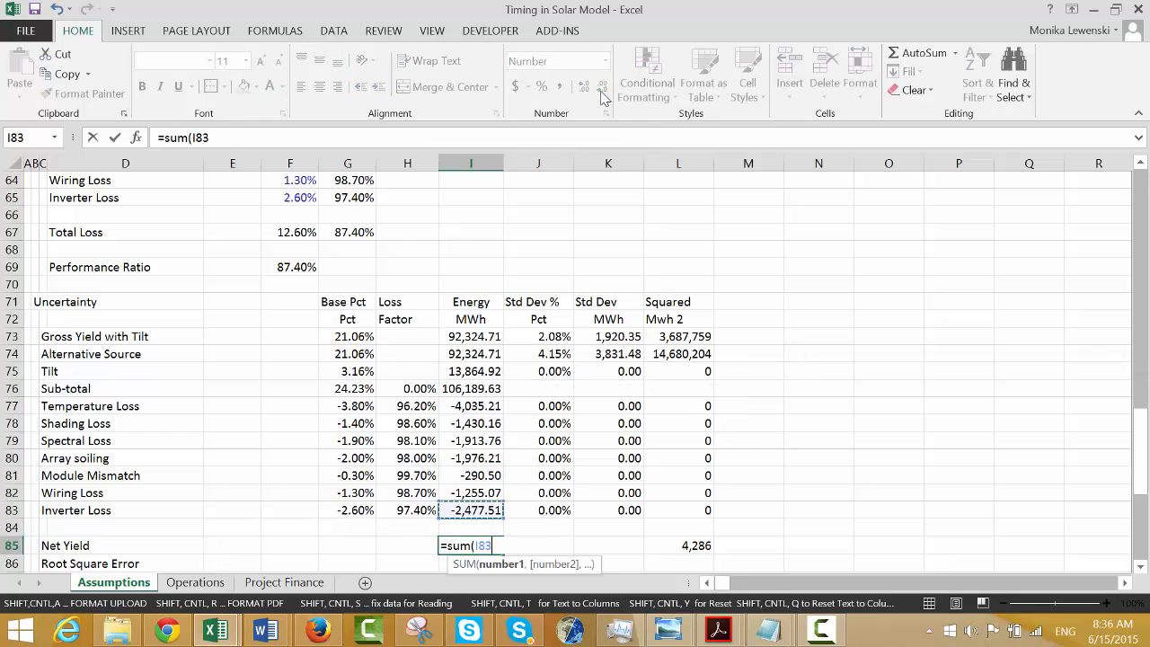
key("shift+Up")
key("shift+Up")
key("shift+Up")
key("shift+Up")
key("shift+Up")
key("shift+Up")
type(")")
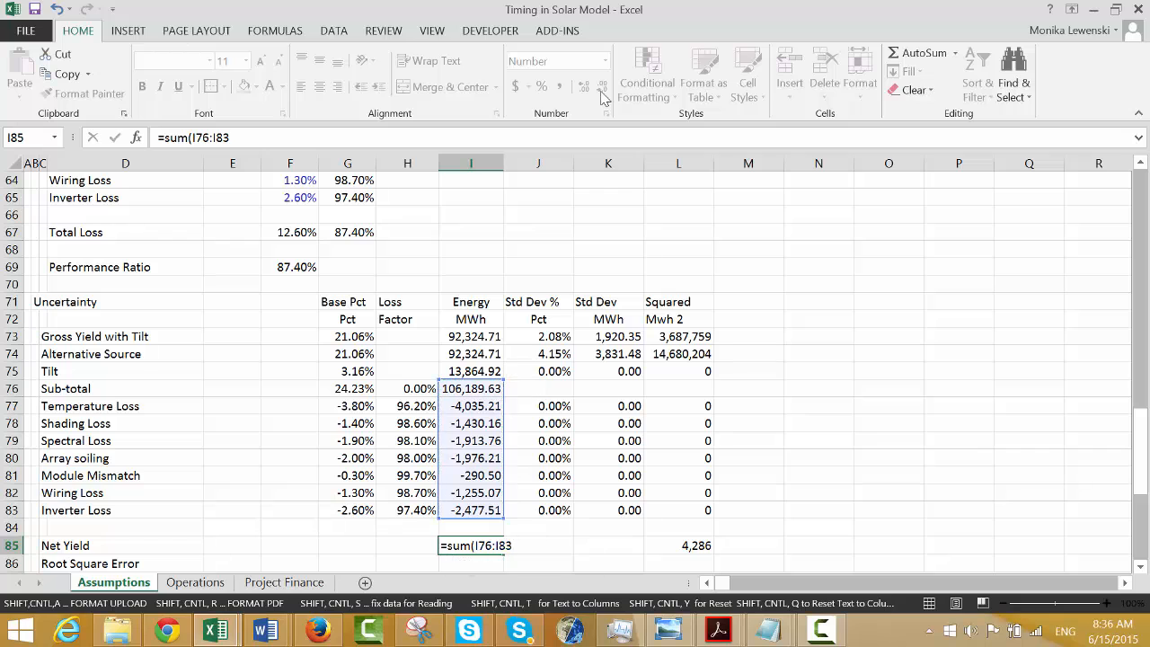
key("Return")
Examine the Net Yield energy, the Root Square Error row and the Net Yield Std Dev % formula in J85.
key("Down")
key("Down")
key("Up")
key("Up")
key("Up")
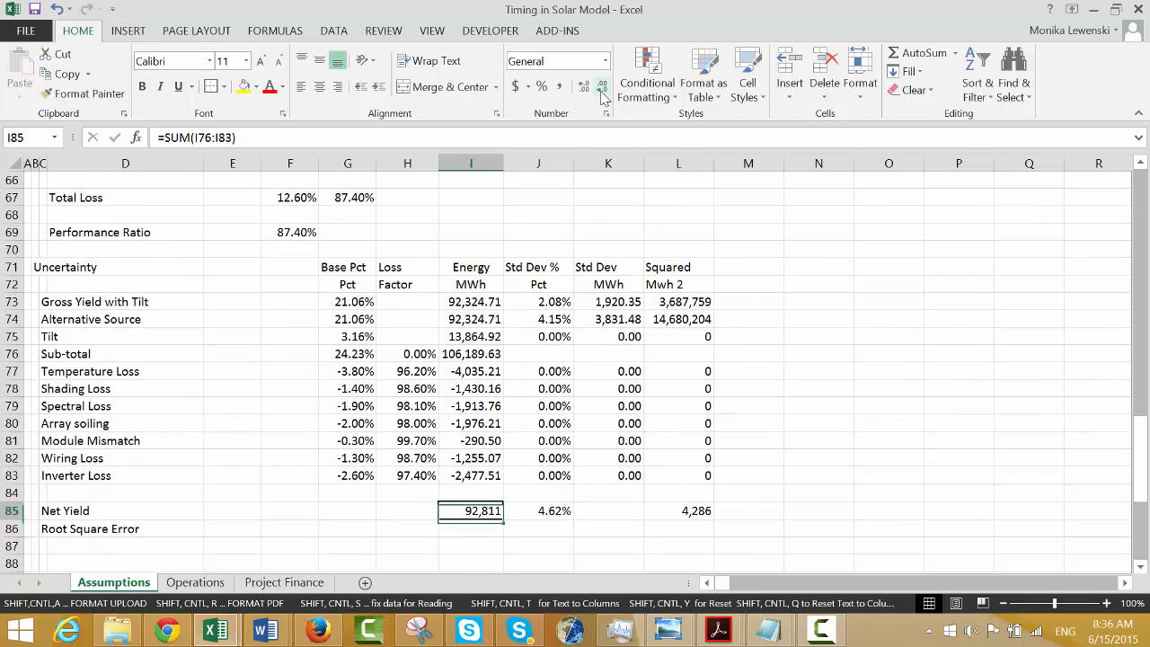
key("Down")
key("Left")
key("Left")
key("Left")
key("Left")
key("Left")
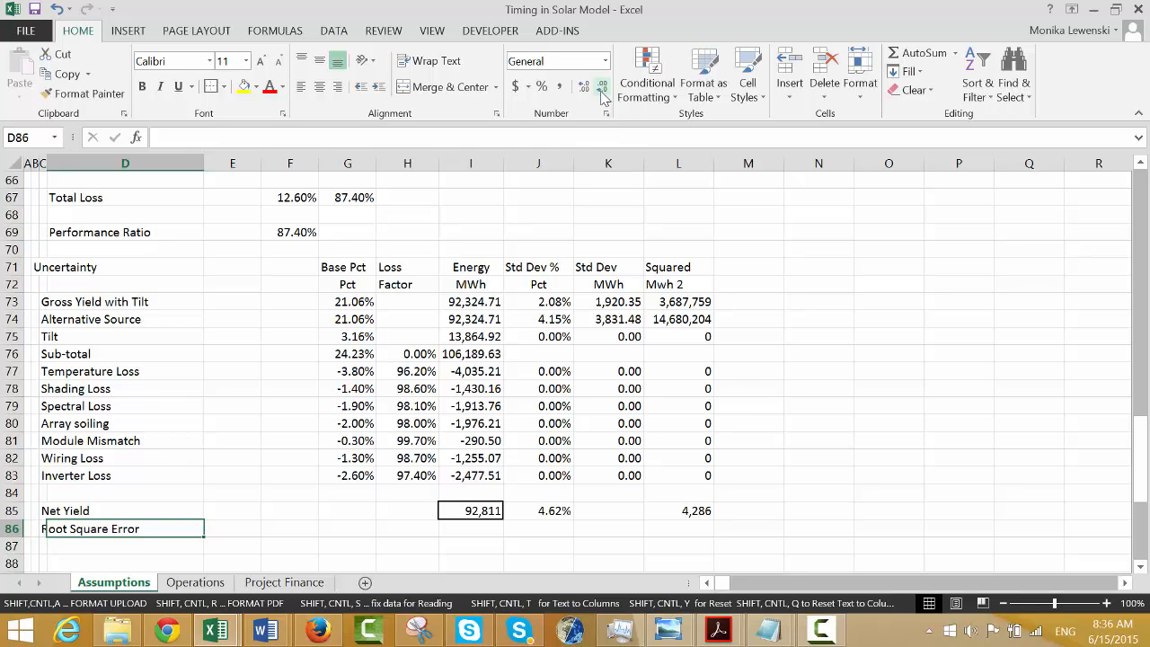
key("Right")
key("Right")
key("Right")
key("Right")
key("Right")
key("Right")
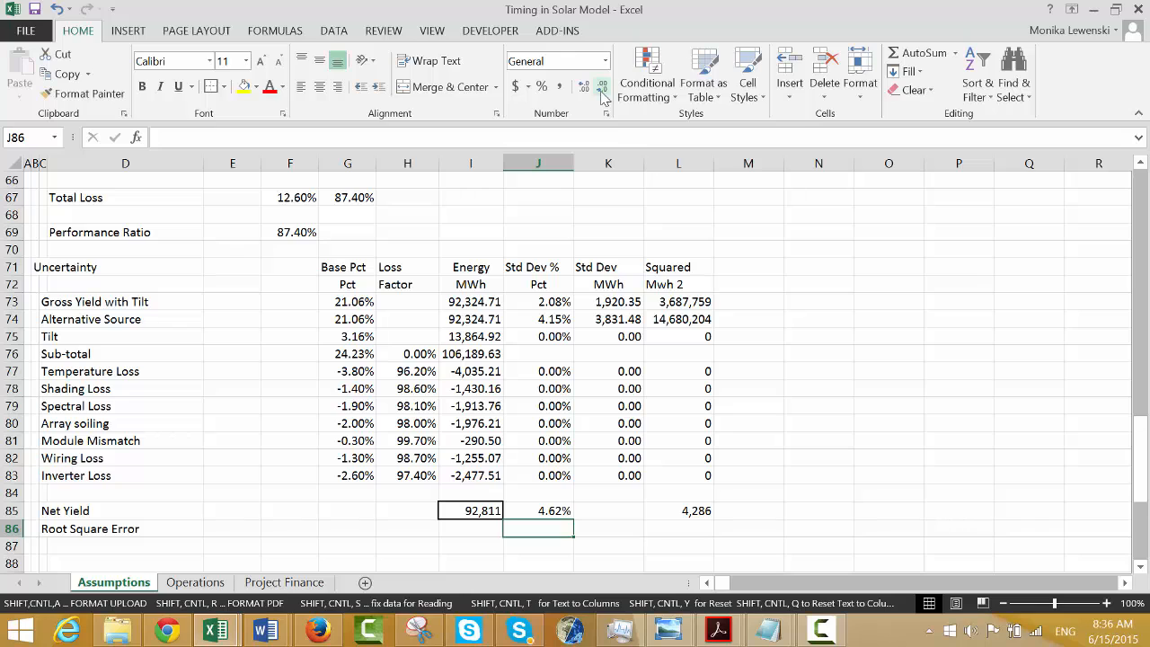
key("Up")
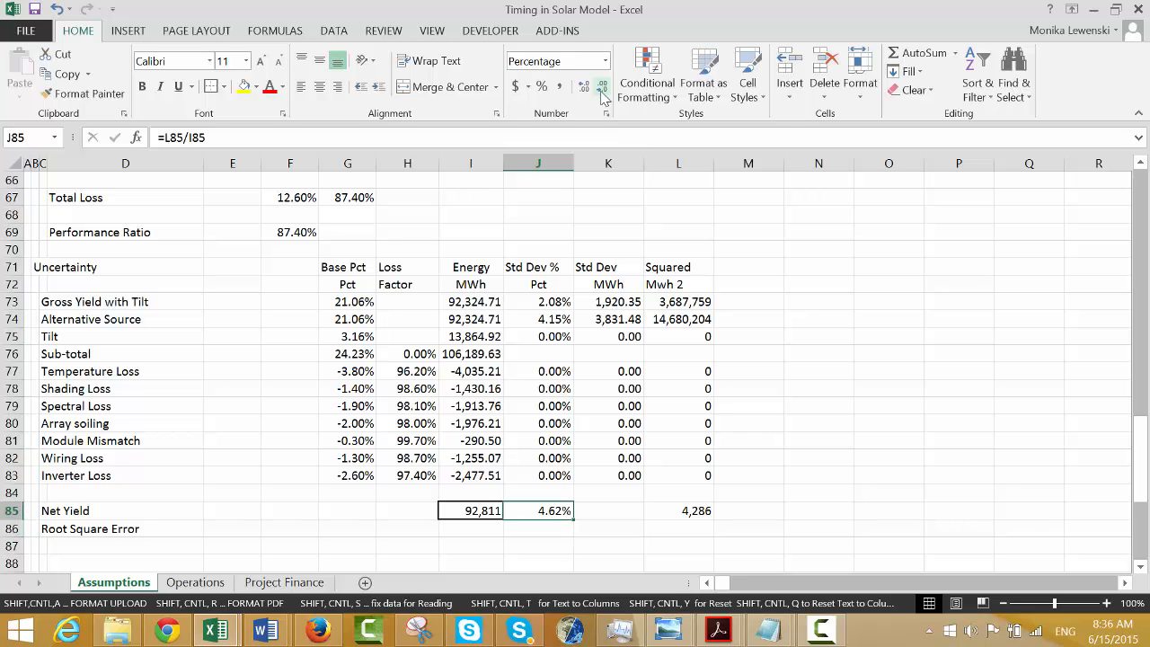
Calculate the Net Yield percentage in G85 with =I85/8760/50 and format it as a percentage with two decimals.
key("Left")
key("Left")
key("Left")
type("=")
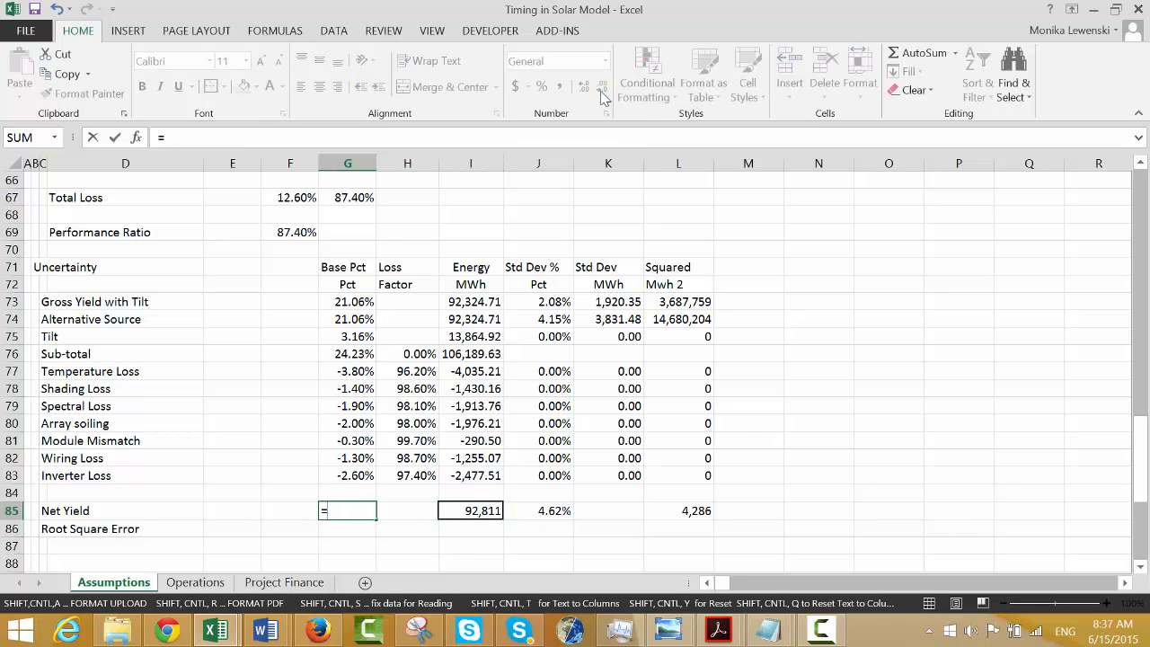
key("Right")
key("Right")
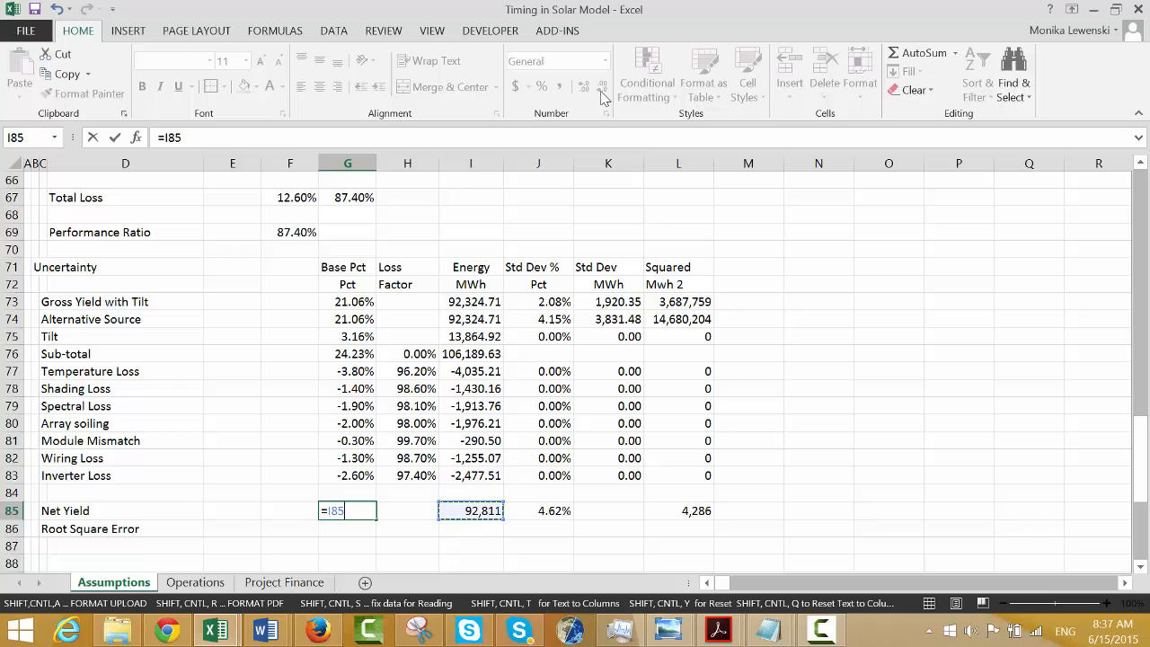
type("/876")
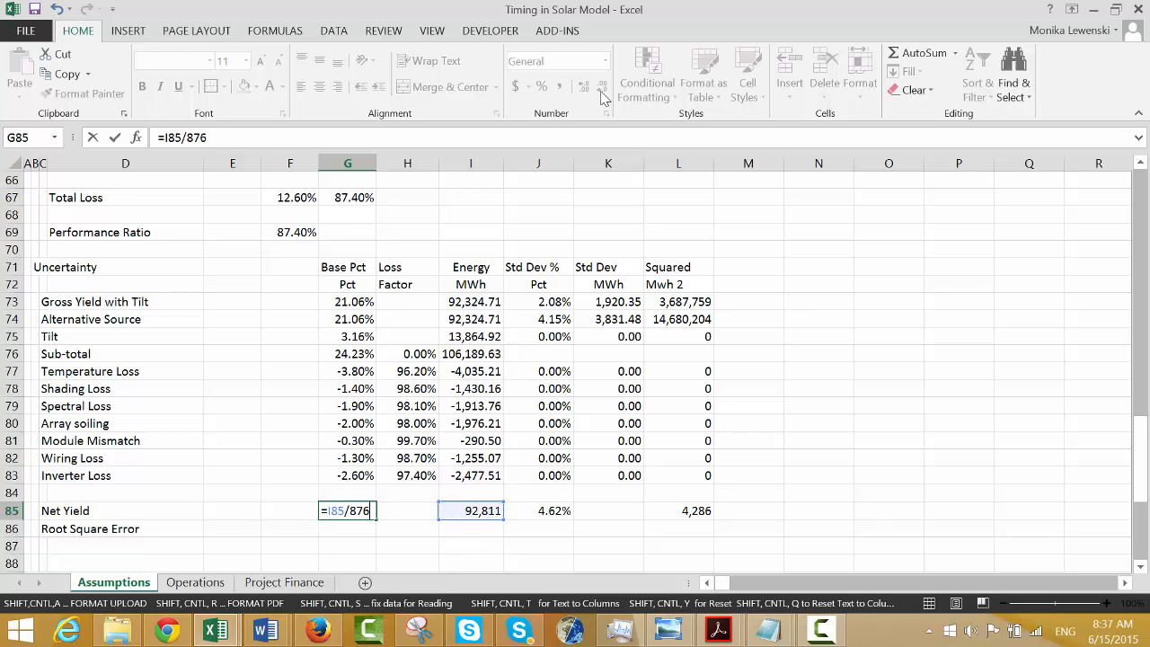
type("0/50")
key("Return")
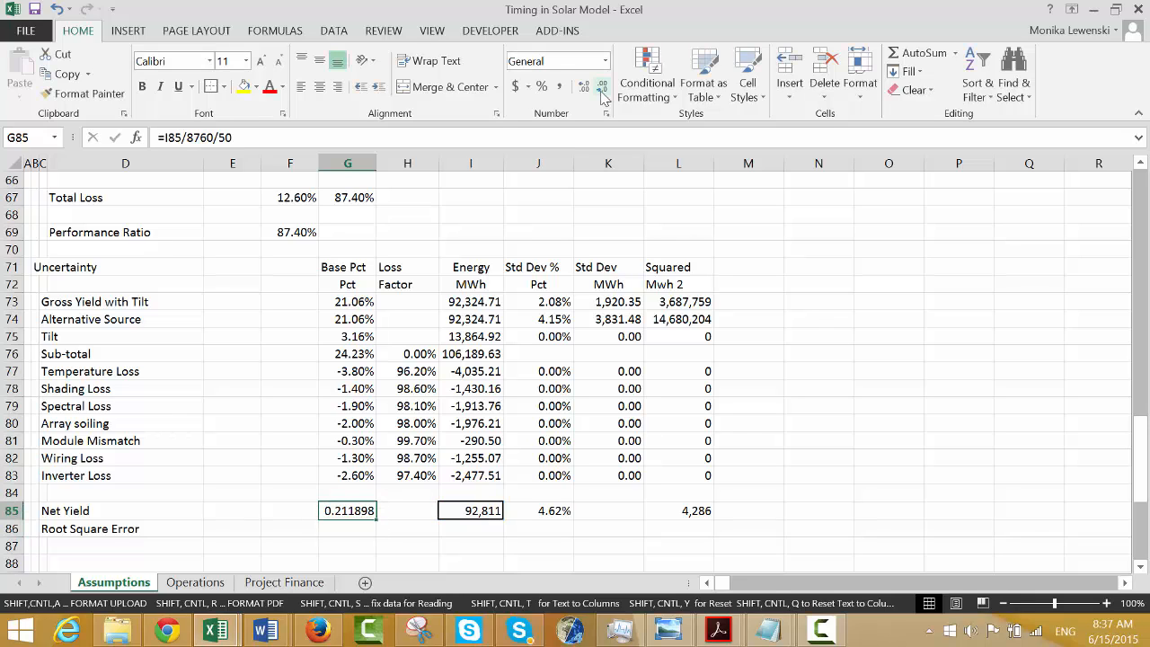
key("ctrl+shift+5")
Compare the Net Yield percentage in G85 with the sub-total and the yield percentages at the start of the Base Pct column.
key("Right")
key("Right")
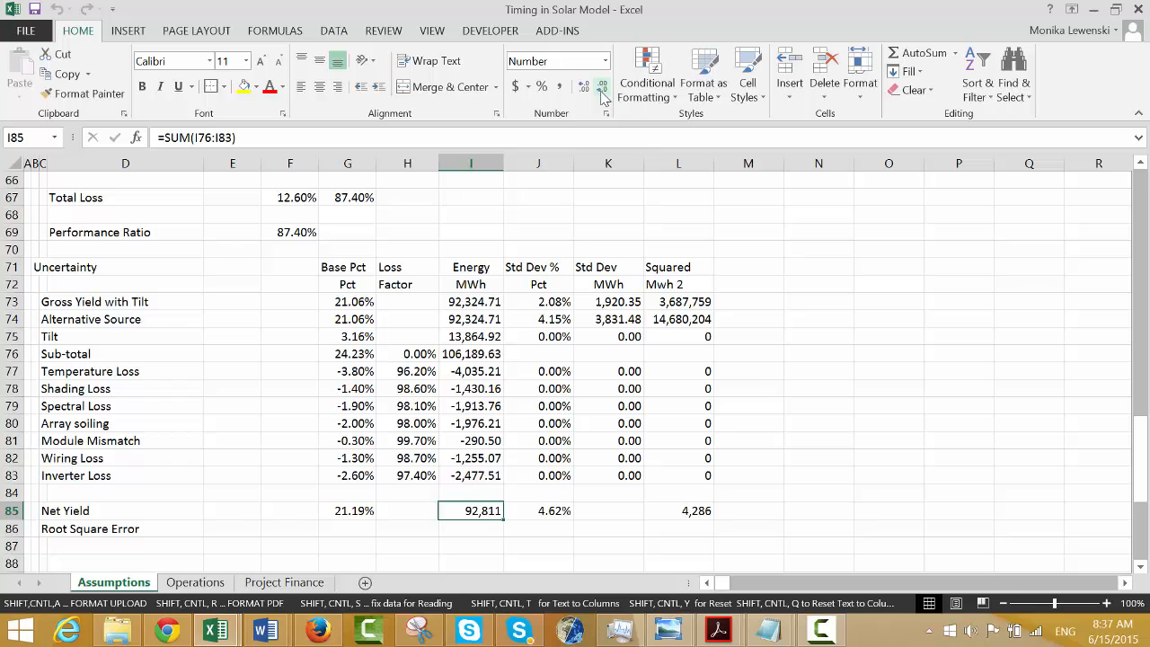
key("Left")
key("Left")
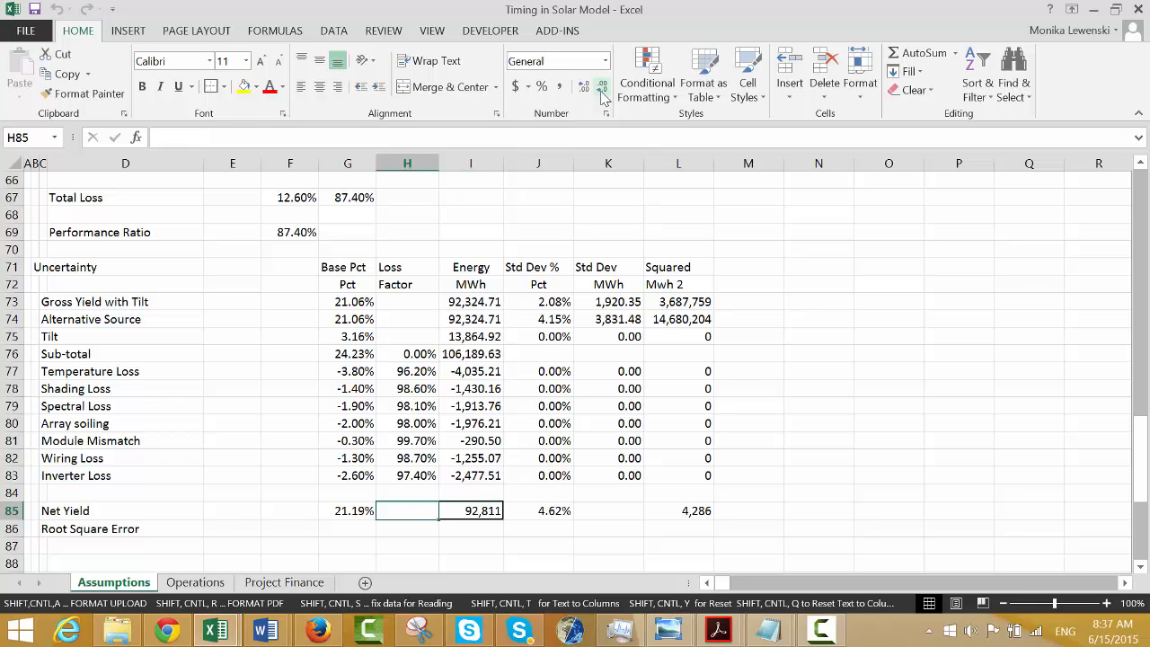
key("Up")
key("Up")
key("Up")
key("Up")
key("Up")
key("Up")
key("Up")
key("Up")
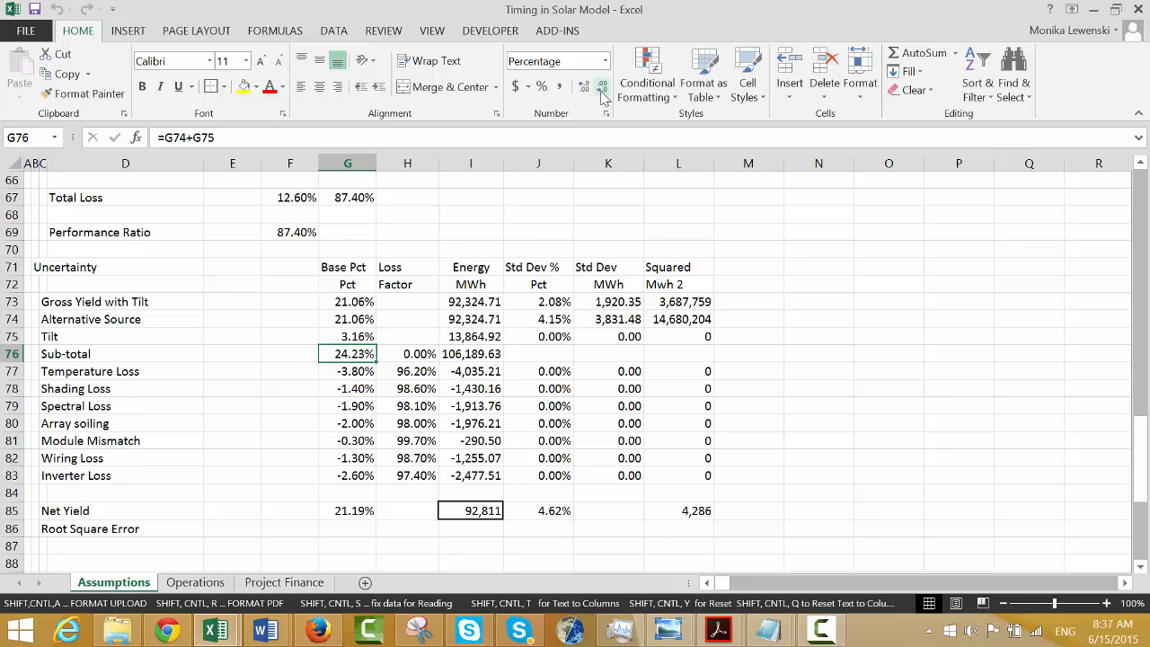
key("Up")
key("Up")
key("Up")
key("Down")
key("Down")
key("Down")
key("Down")
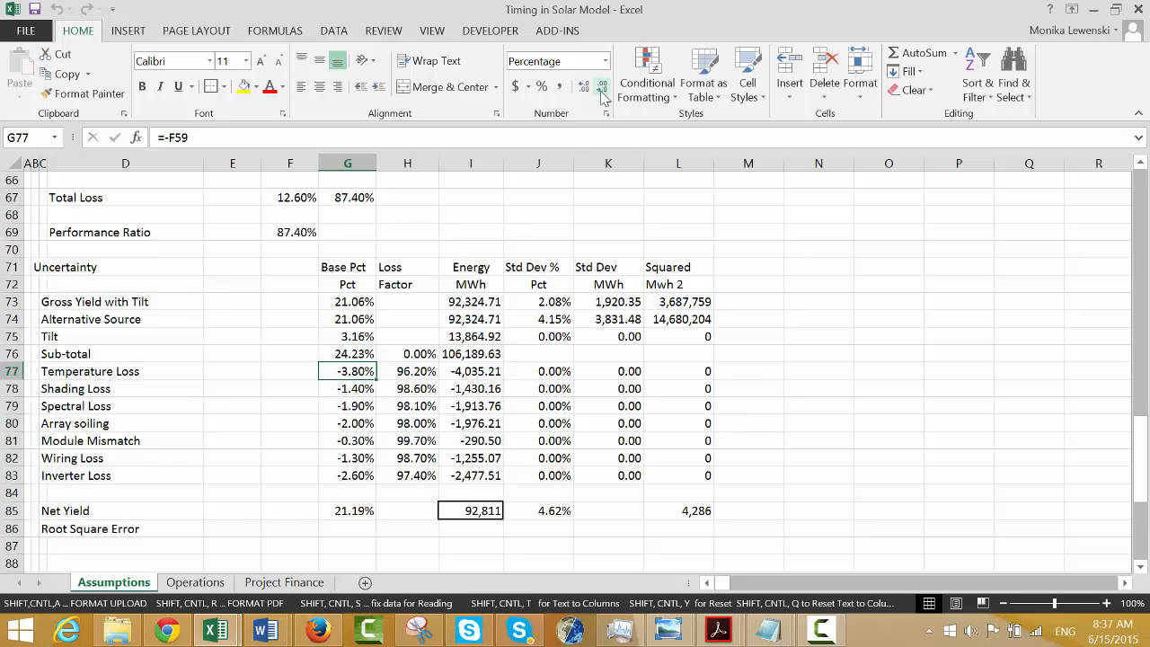
left_click(821, 629)
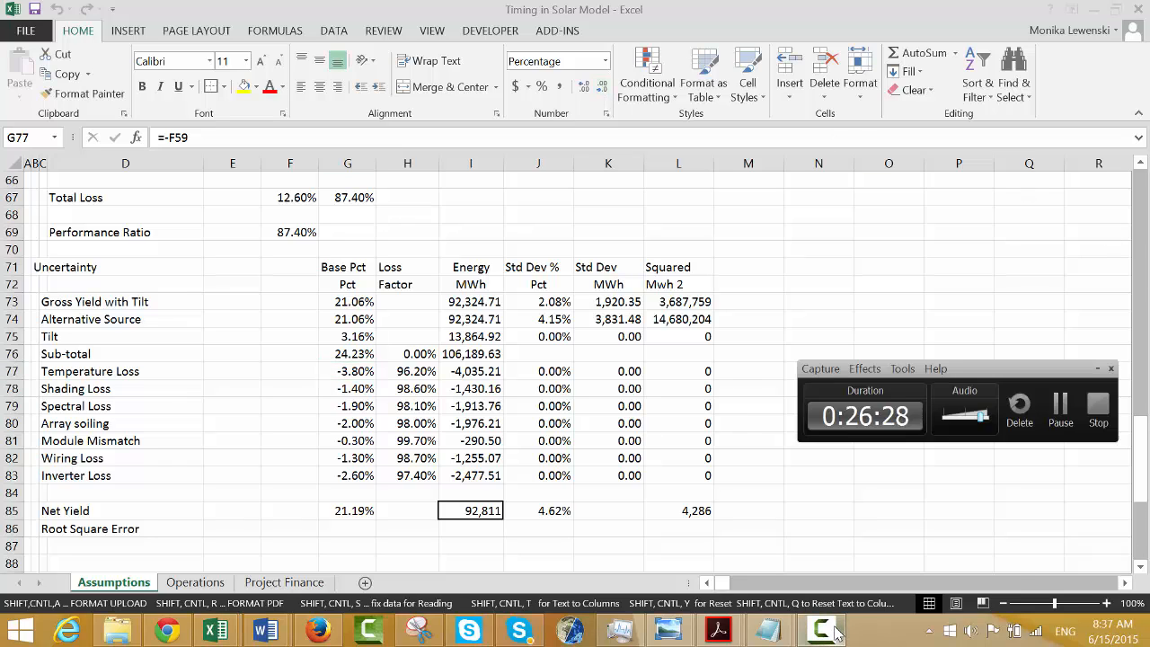
left_click(1061, 406)
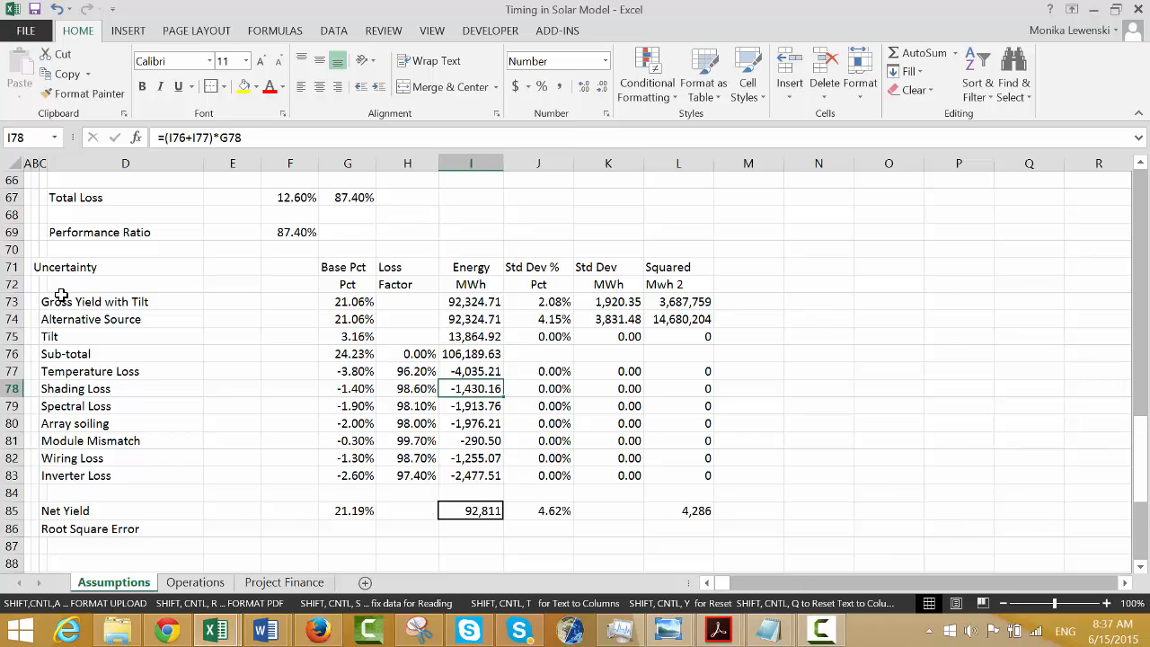
Examine the Base Pct values of the yield, Tilt and Sub-total rows, and the Sub-total row across to Std Dev %.
left_click(321, 339)
left_click(322, 339)
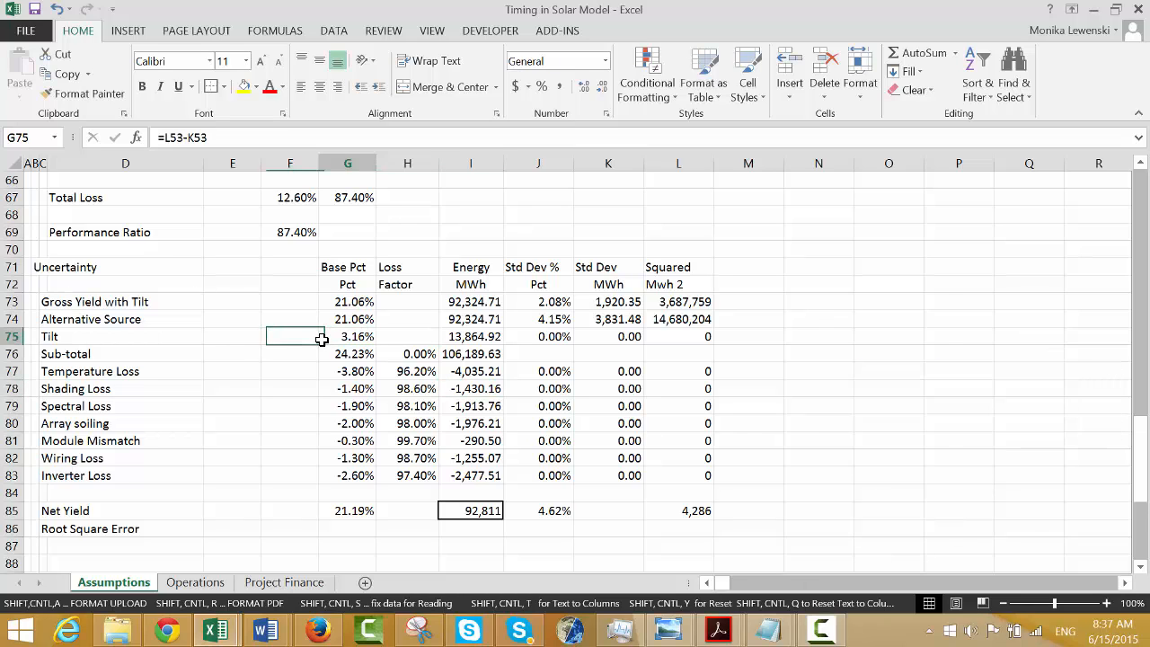
key("Up")
key("Up")
key("Down")
key("Down")
key("Down")
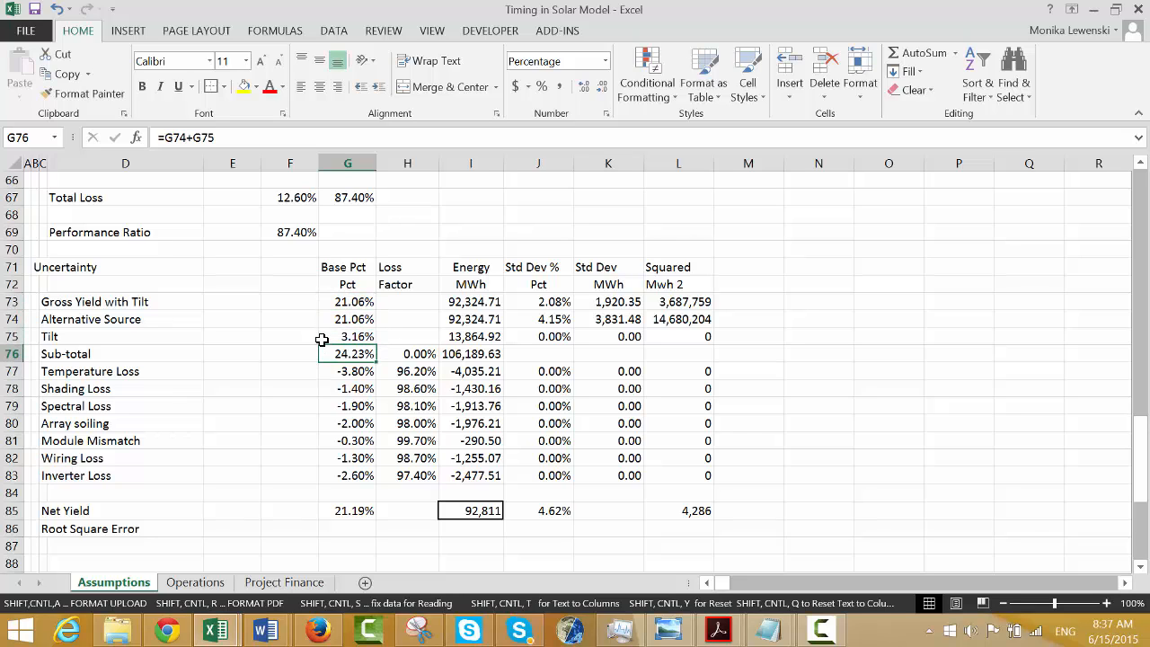
key("Right")
key("Right")
key("Right")
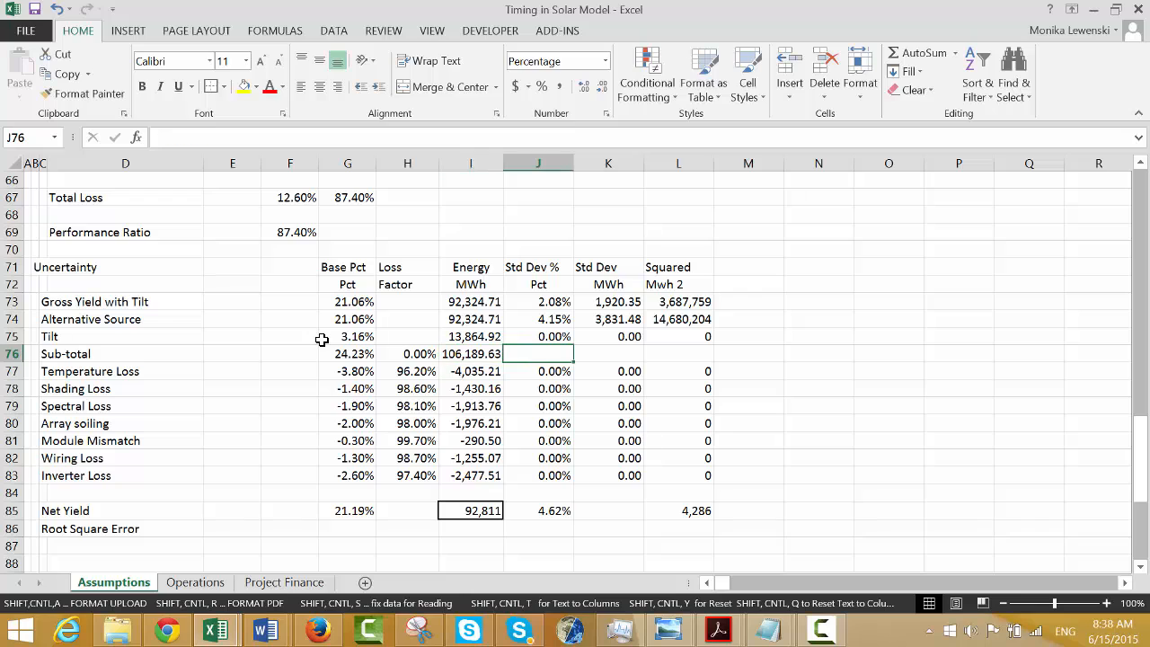
Set the Temperature Loss Std Dev % in J77 to 10%.
key("Right")
key("Up")
key("Left")
key("Left")
key("Down")
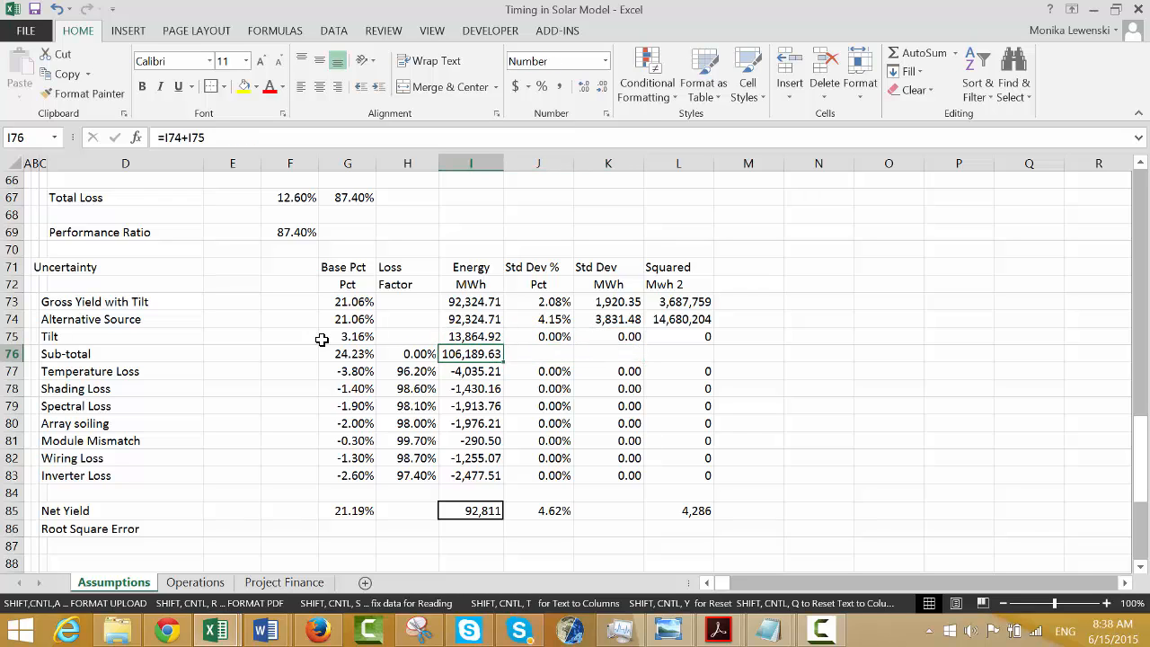
key("Down")
key("Right")
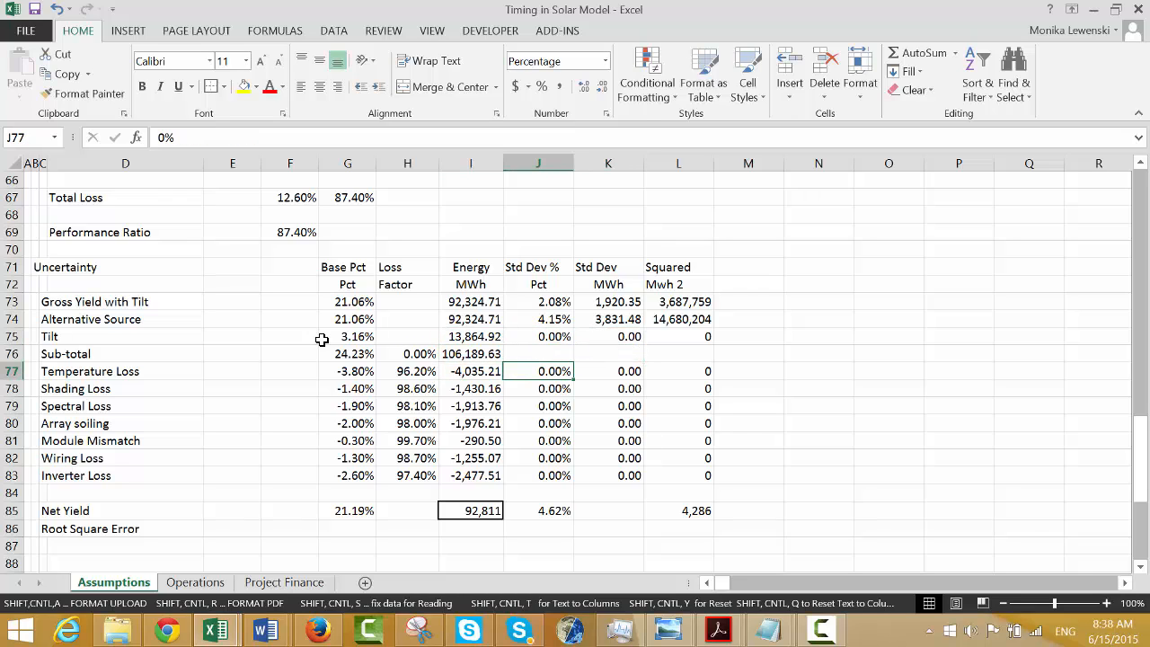
type("10")
key("Return")
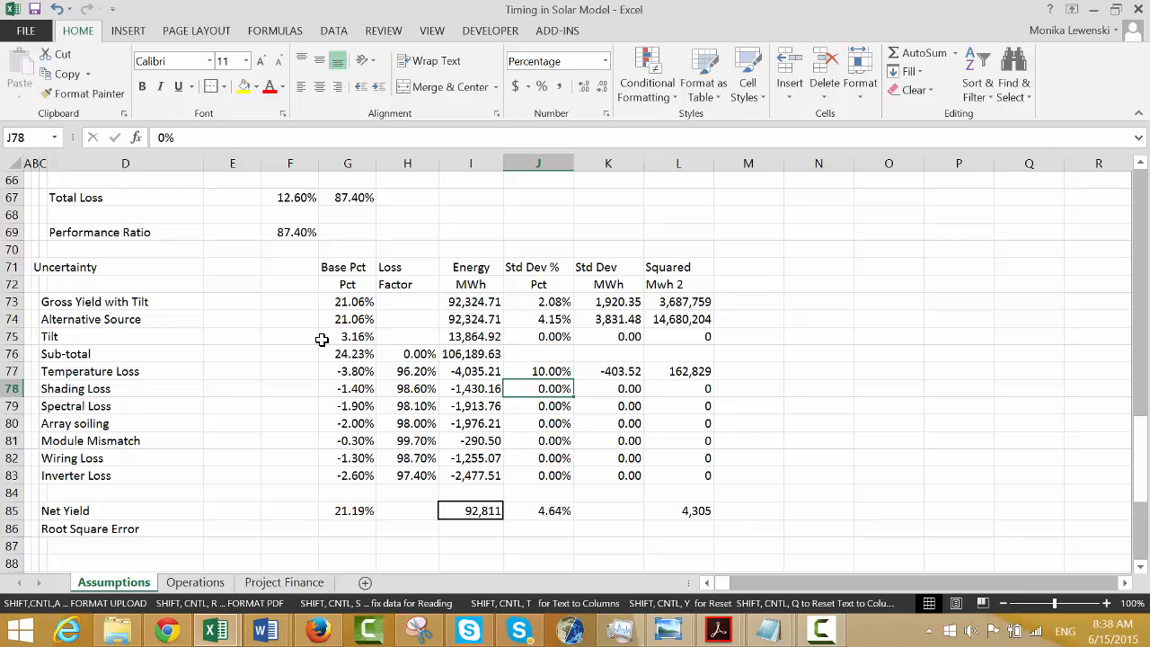
Try a Base Pct of 2% for Tilt in G75, and undo the entry.
left_click(322, 339)
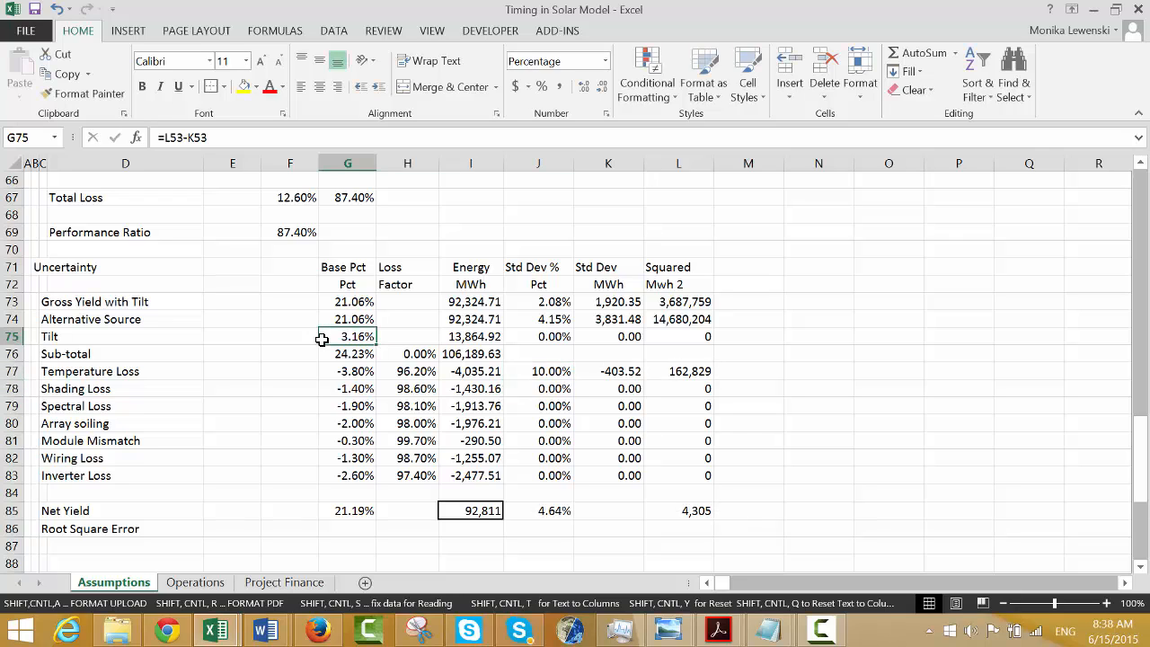
key("F2")
key("Escape")
type("2")
key("Return")
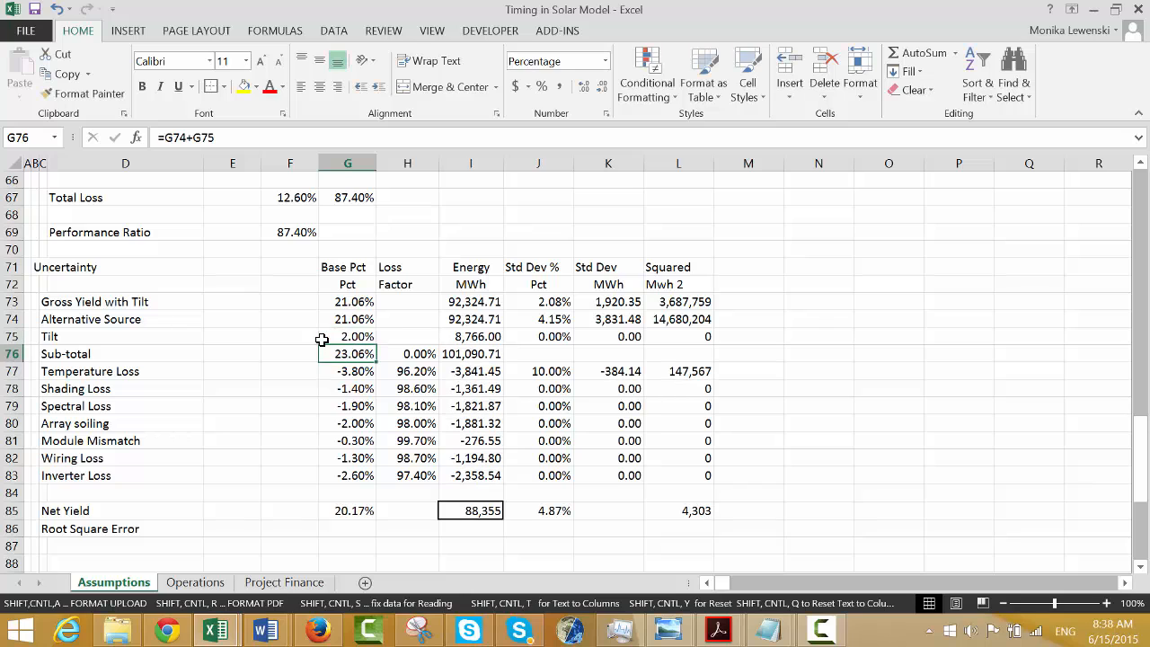
key("ctrl+z")
Set the Std Dev % to 2% for Shading Loss and 1% for Spectral Loss.
key("Down")
key("Down")
key("Down")
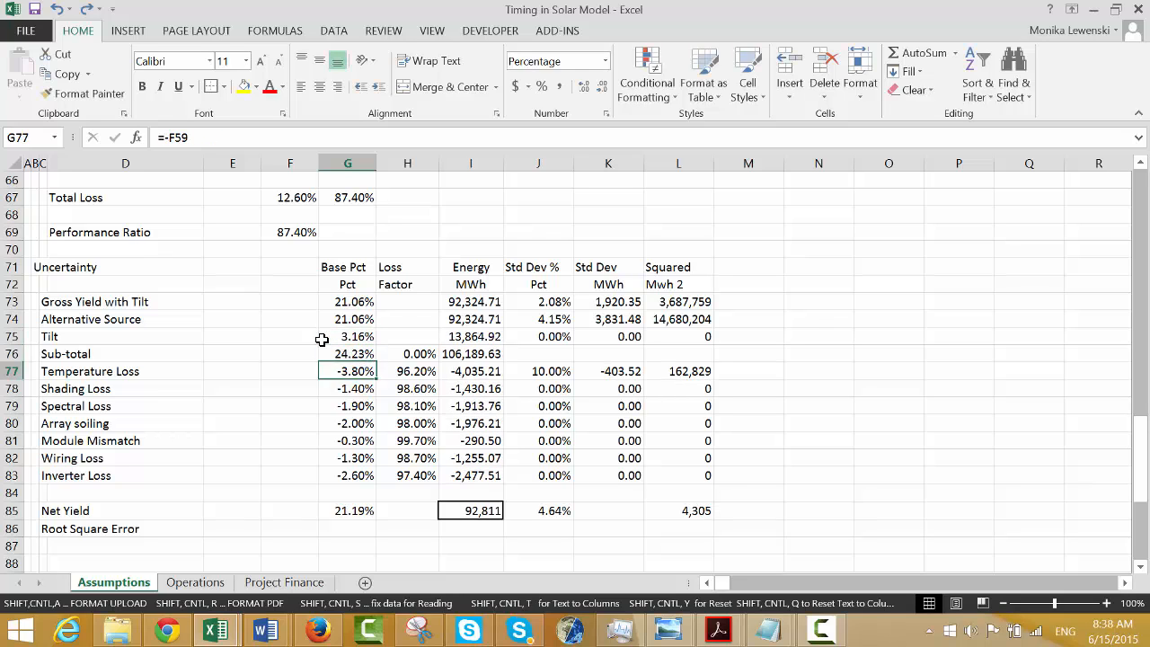
key("Right")
key("Right")
key("Right")
key("F2")
type("2")
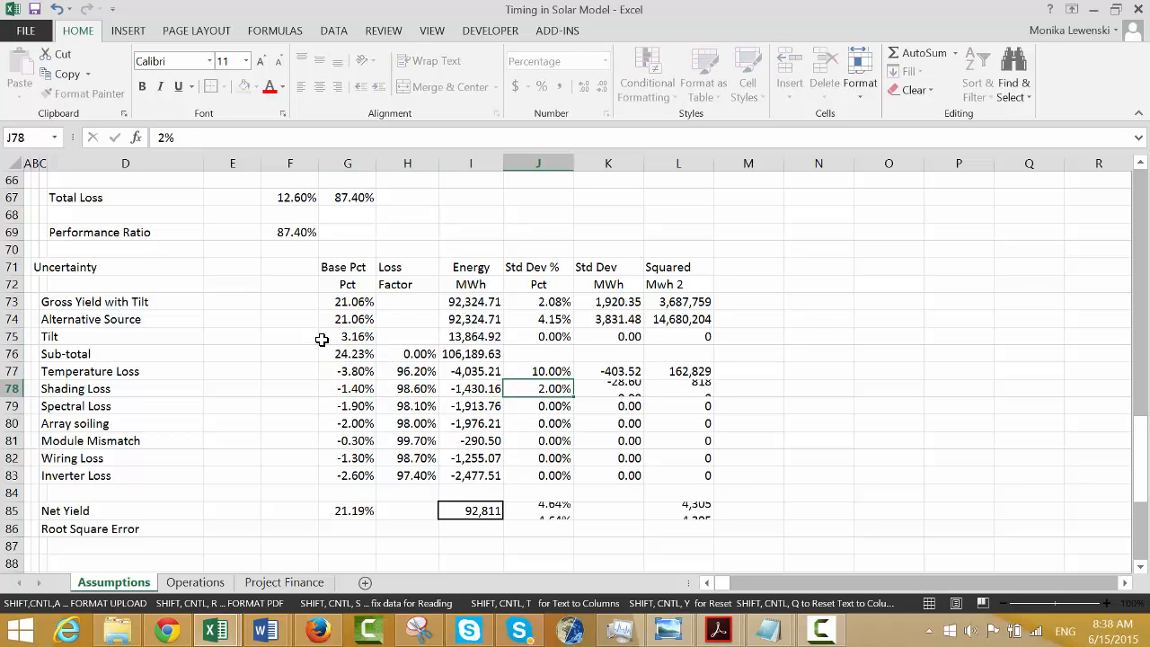
key("Return")
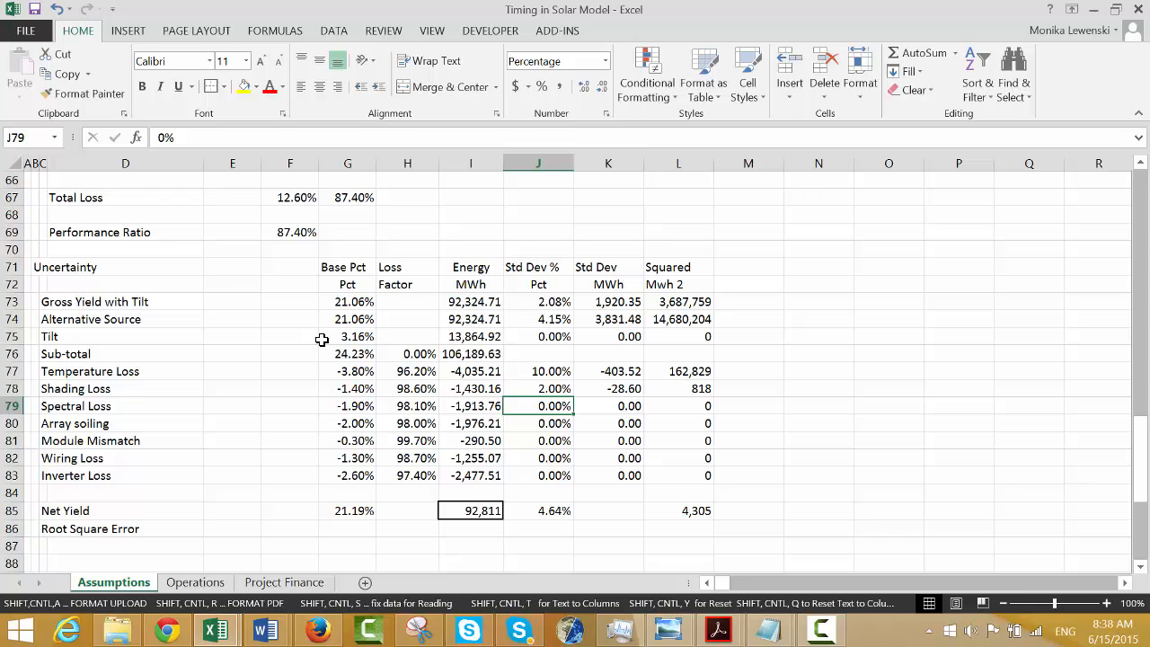
type("1")
key("Return")
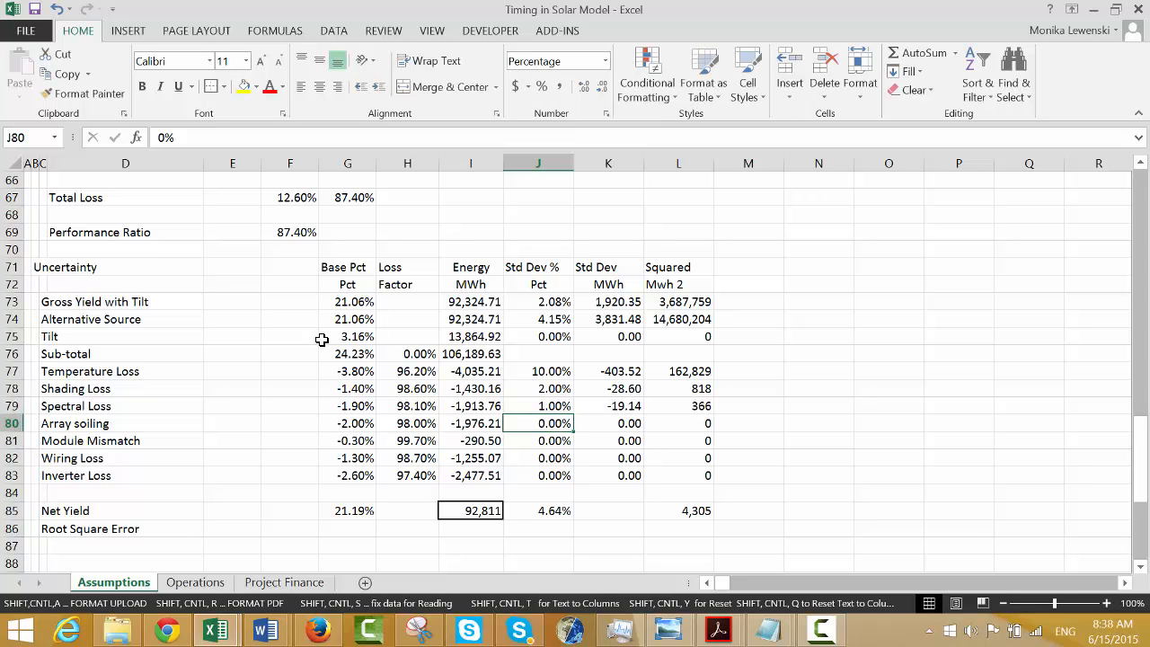
Set the Std Dev % to 4% for Array soiling, 3% for Module Mismatch, 5% for Wiring Loss and 4% for Inverter Loss.
type("4")
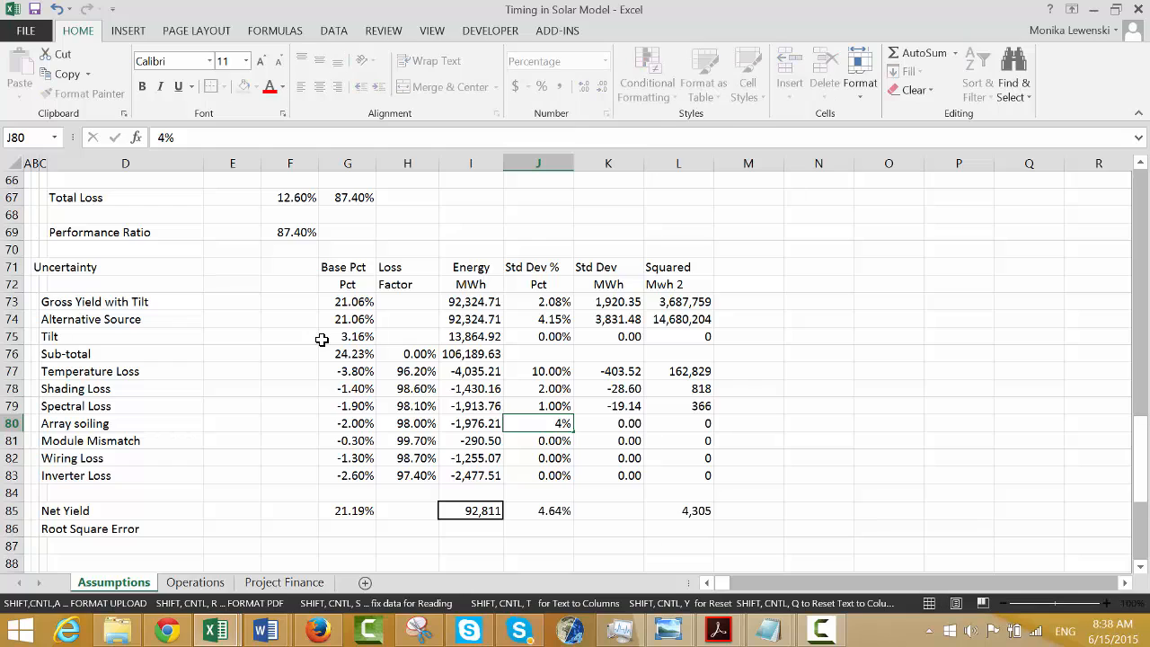
key("Return")
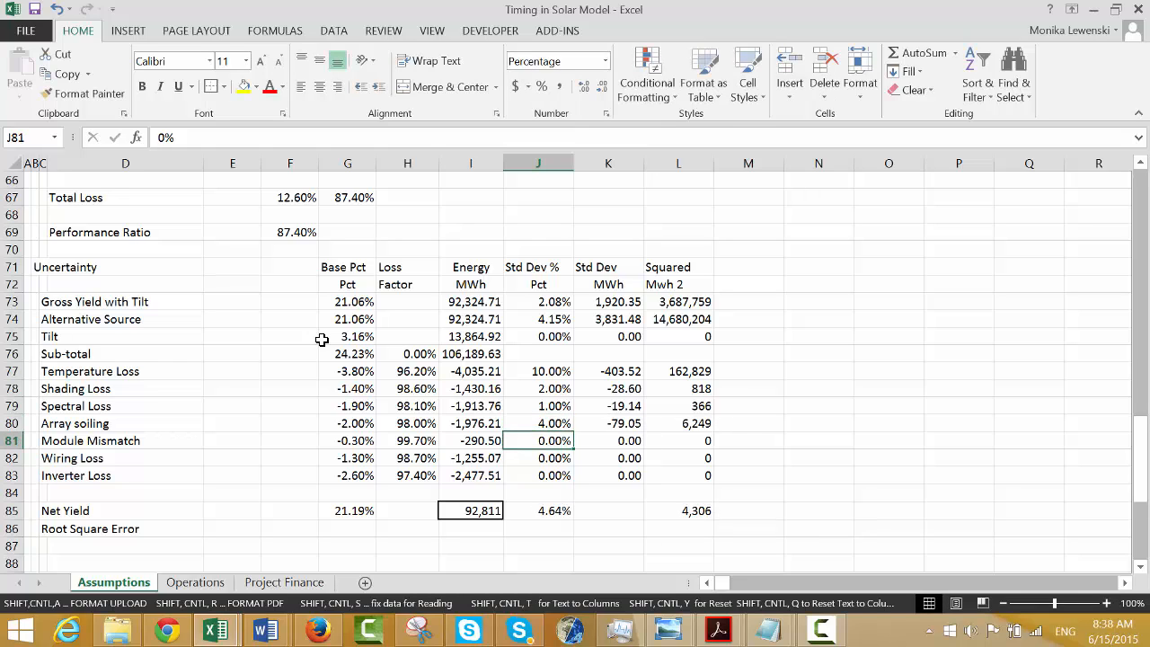
type("3")
key("Return")
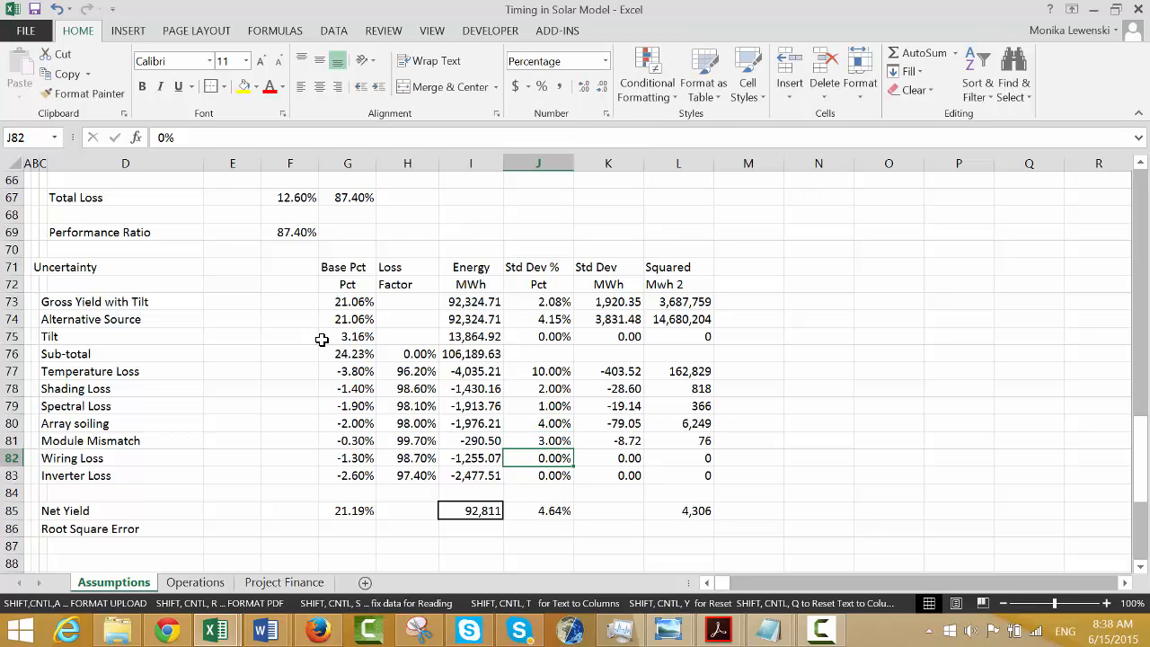
type("5")
key("Return")
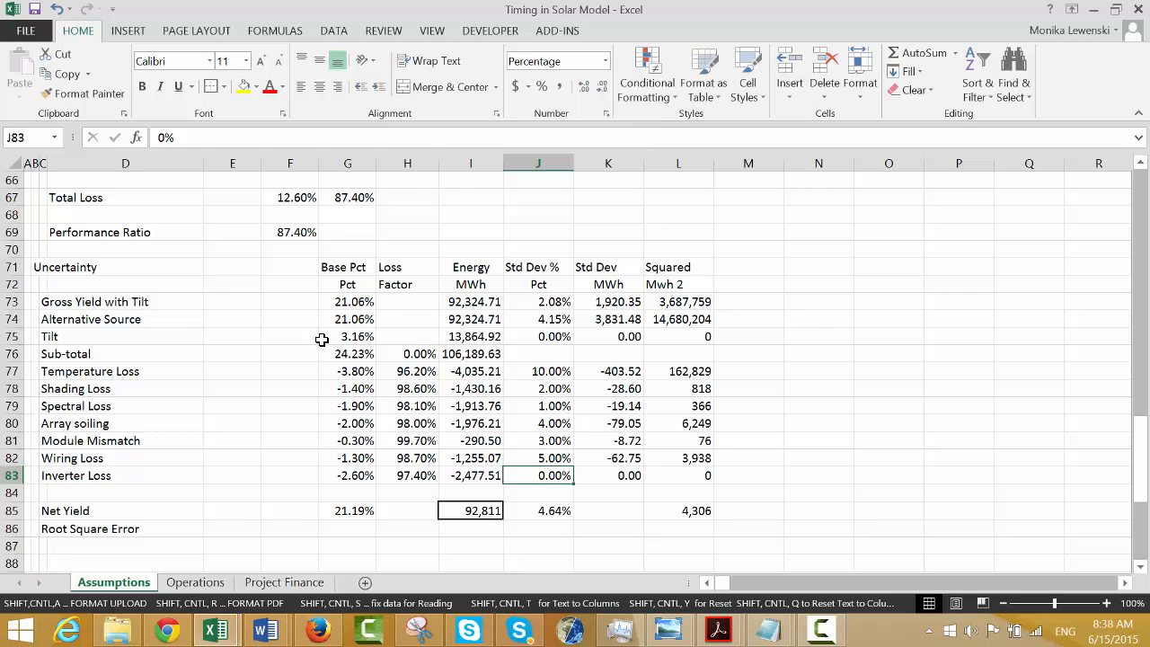
type("4")
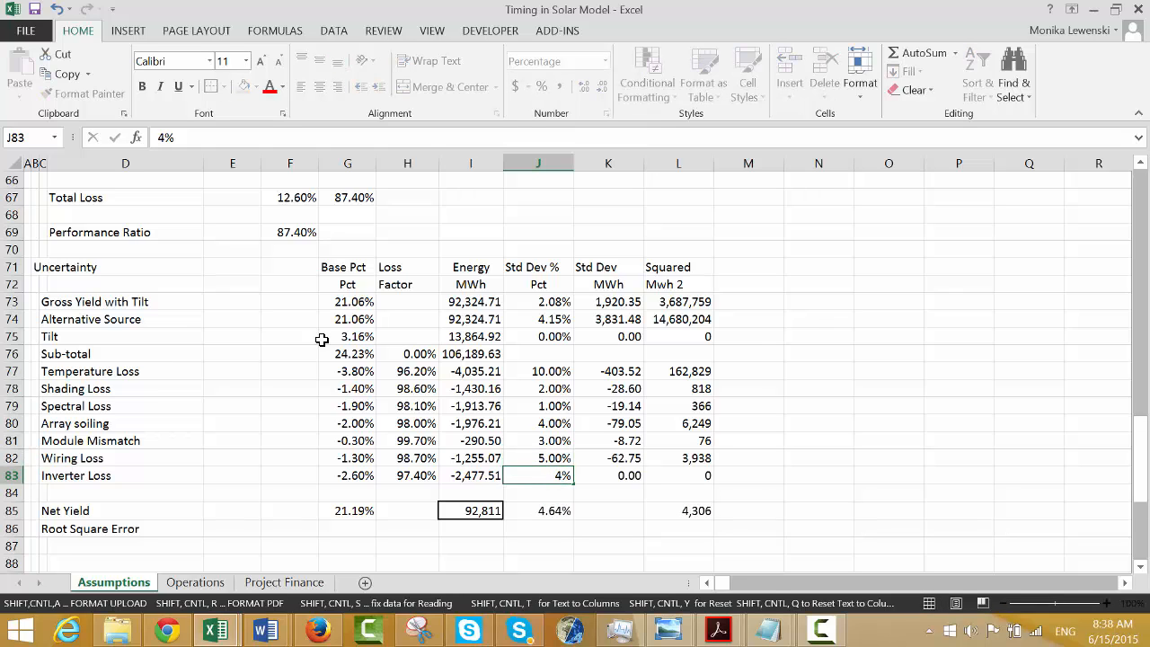
key("Return")
Examine the Temperature Loss formulas for Std Dev MWh in K77 and Squared MWh in L77.
key("Up")
key("Up")
key("Up")
key("Up")
key("Up")
key("Up")
key("Up")
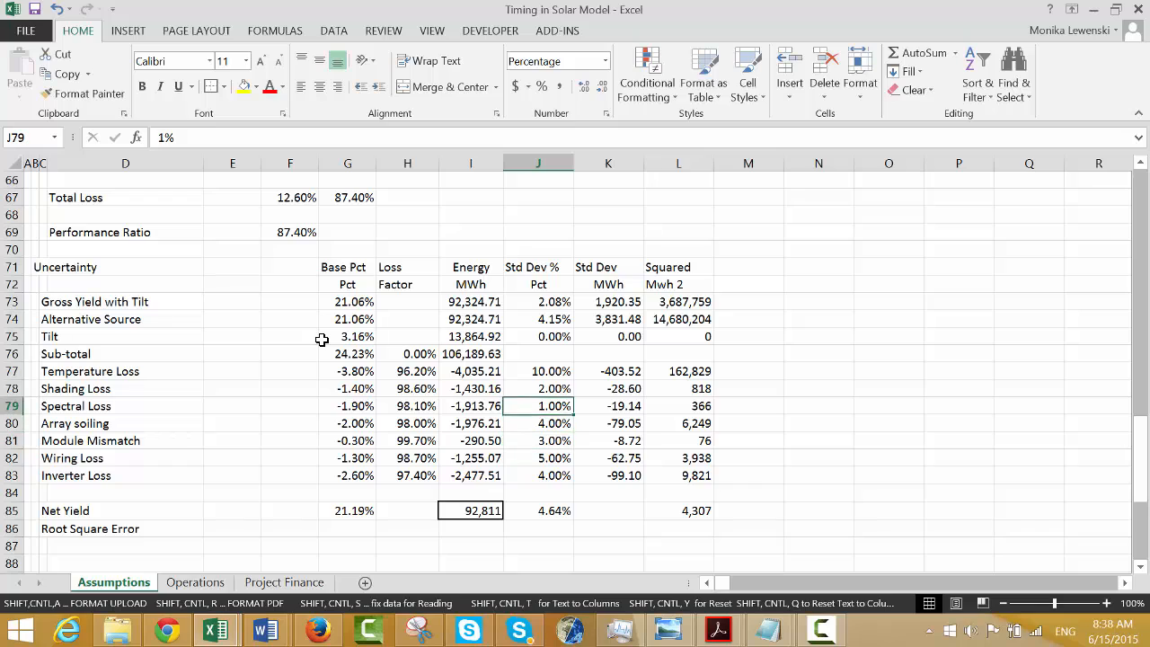
key("Right")
key("Right")
key("Left")
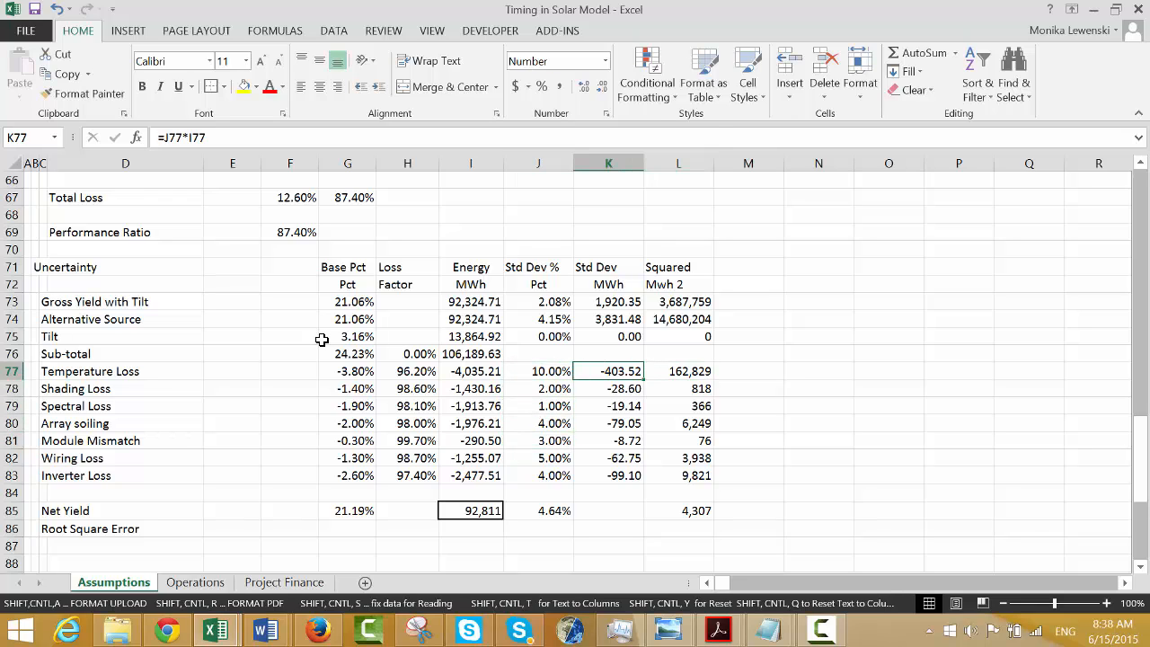
key("Right")
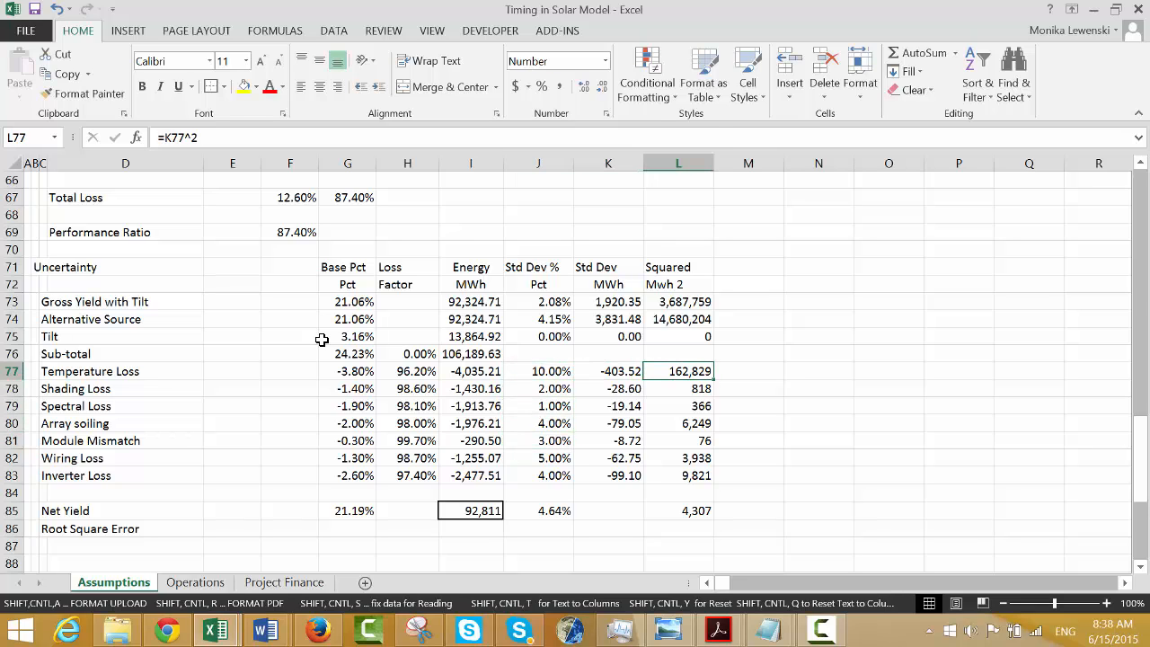
key("Left")
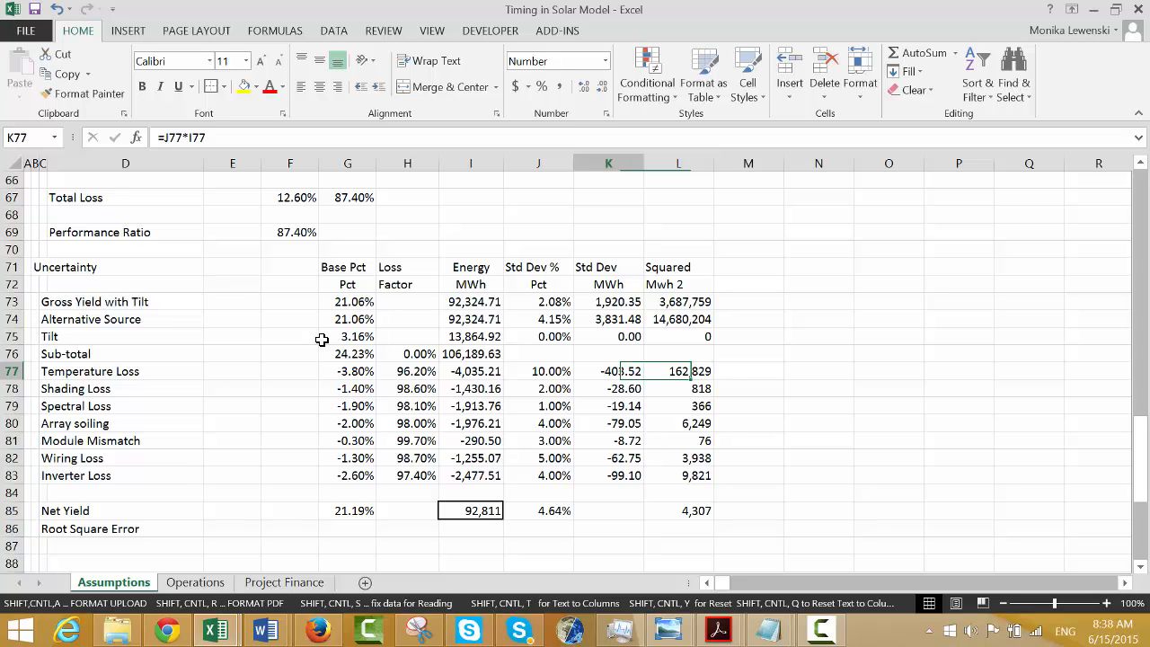
key("Left")
key("Right")
Examine the Std Dev MWh and Squared values down the loss rows from Temperature Loss to Inverter Loss.
key("Down")
key("Down")
key("Down")
key("Down")
key("Down")
key("Down")
key("Down")
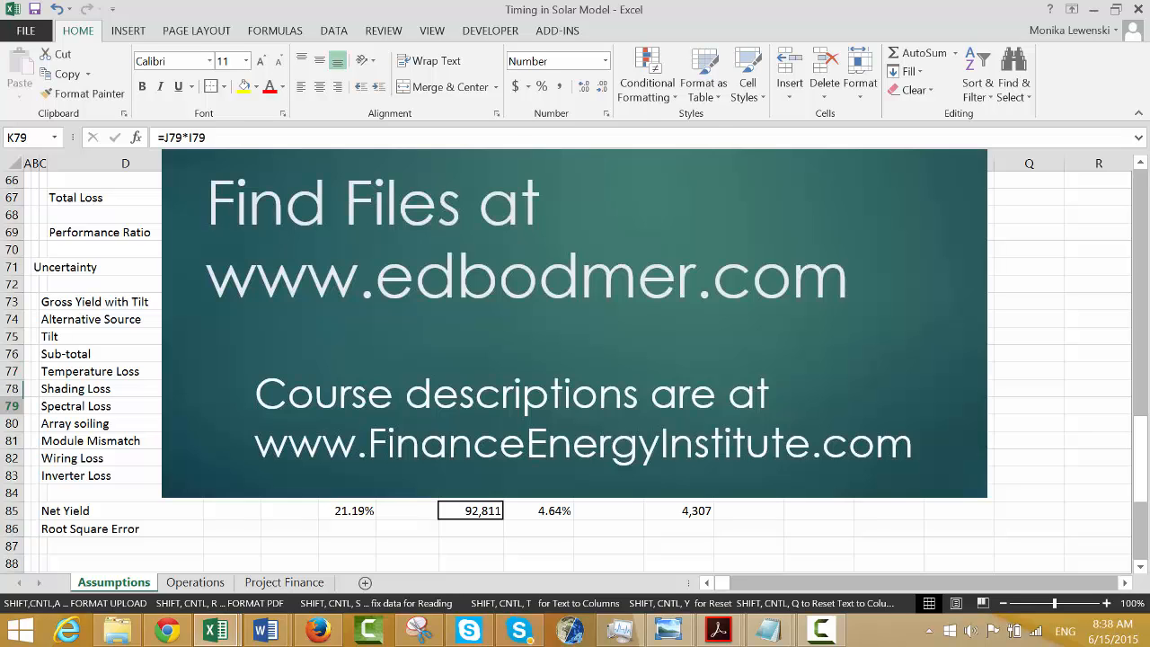
key("Up")
key("Left")
key("Up")
key("Up")
key("Up")
key("Up")
key("Up")
key("Up")
key("Up")
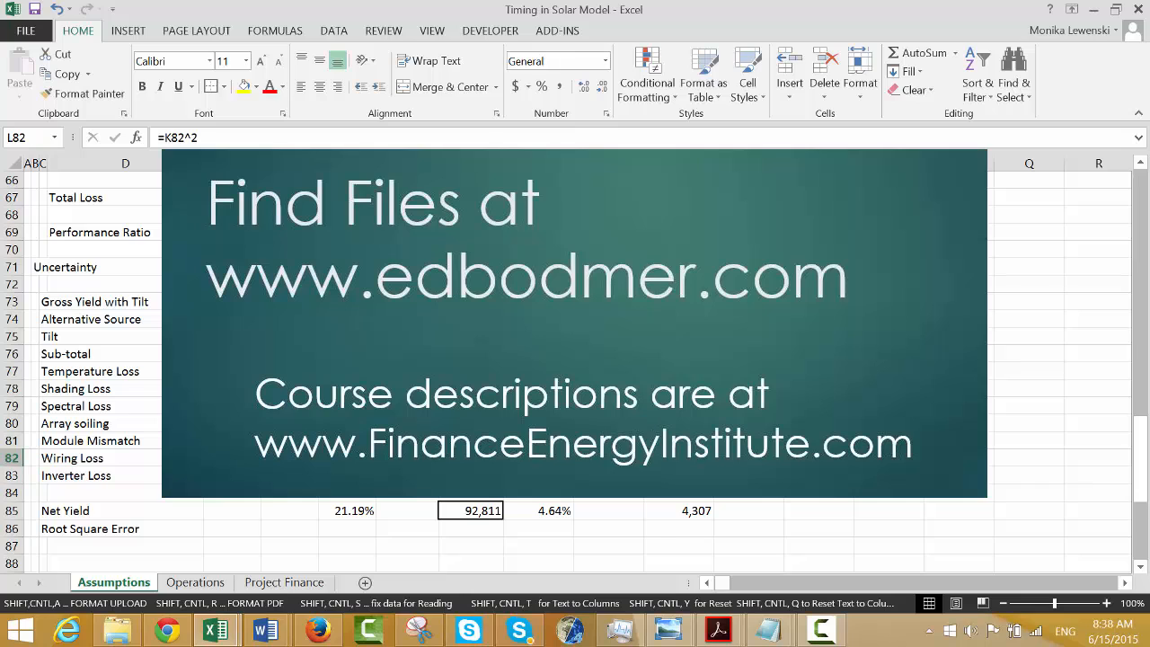
key("Down")
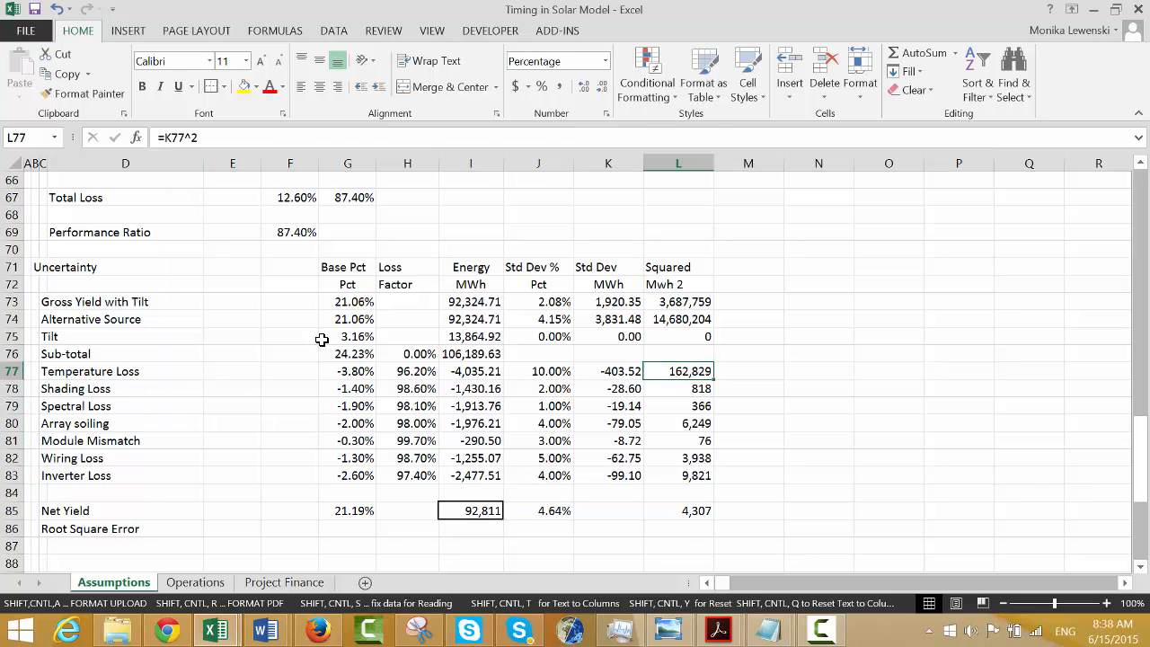
Compare the Temperature Loss Std Dev with its square, and check the Squared column down to the Net Yield row.
key("Left")
key("Right")
key("Down")
key("Down")
key("Down")
key("Down")
key("Down")
key("Down")
key("Down")
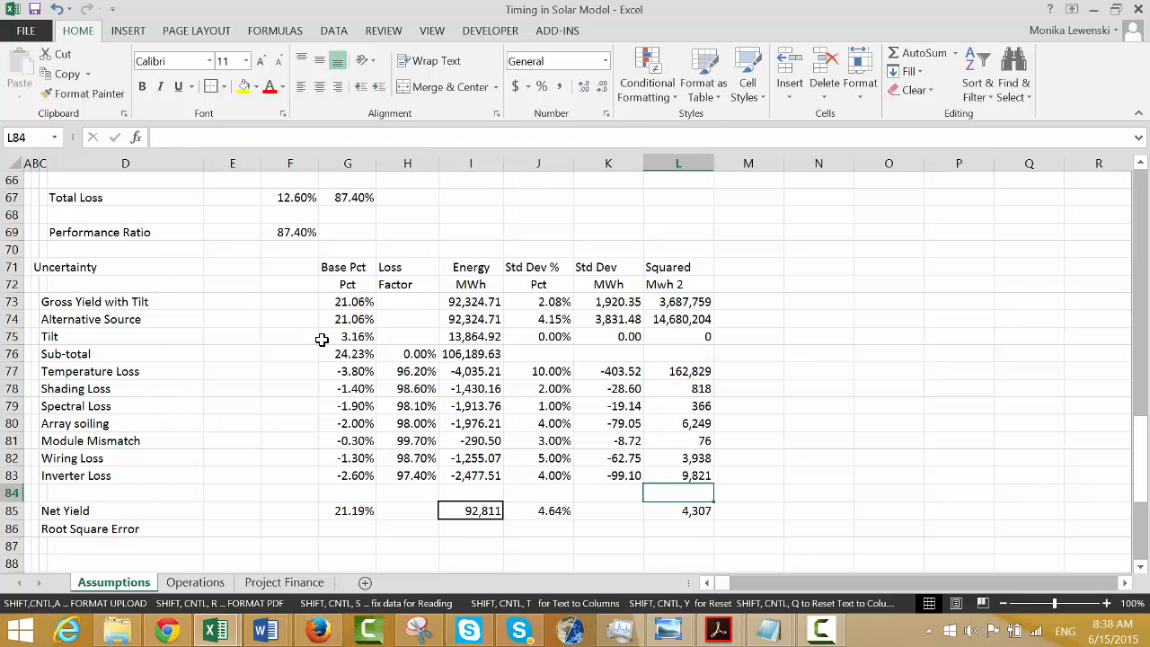
Examine the Net Yield row's energy, Std Dev % and Squared column results.
key("Down")
key("Left")
key("Left")
key("Left")
key("Right")
key("Right")
key("Right")
key("Right")
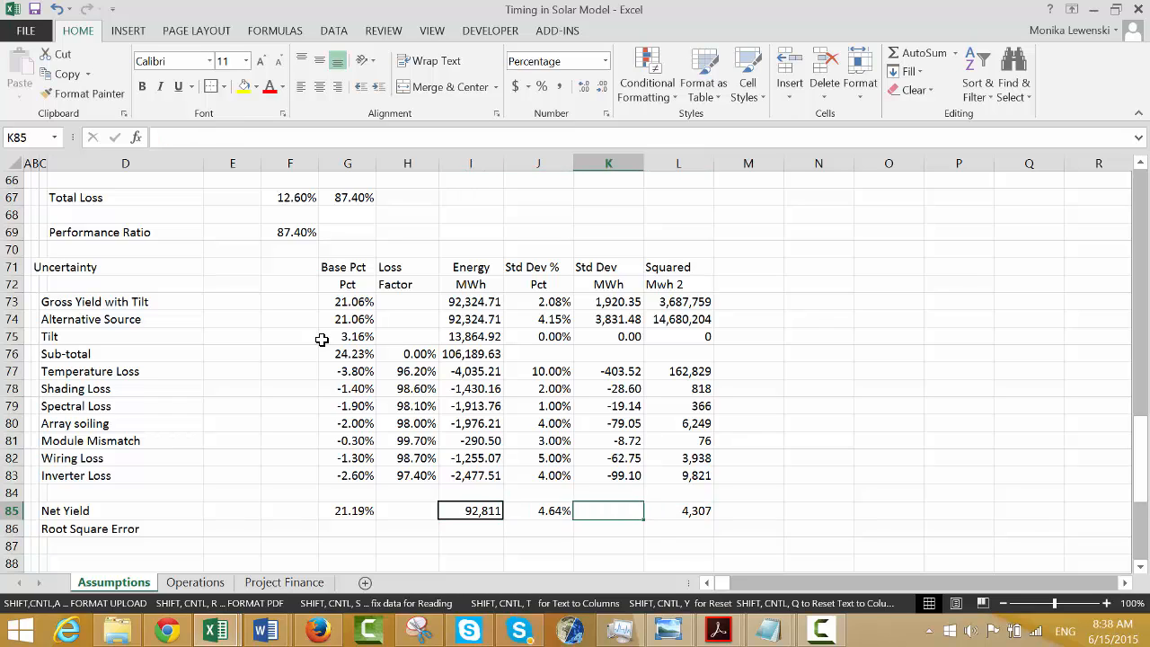
key("Left")
key("Left")
key("Left")
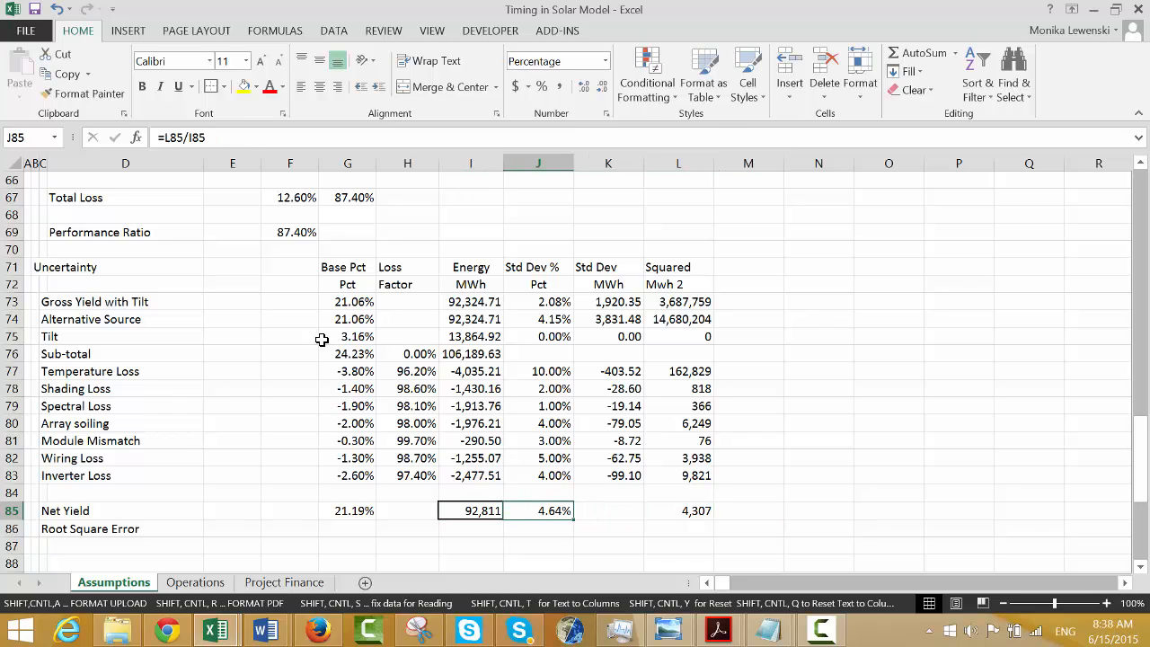
key("Right")
key("Right")
key("Left")
key("Left")
Compare the Net Yield Std Dev % with the Std Dev % inputs up to the yield source rows.
key("Up")
key("Up")
key("Up")
key("Up")
key("Up")
key("Up")
key("Up")
key("Up")
key("Up")
key("Up")
key("Up")
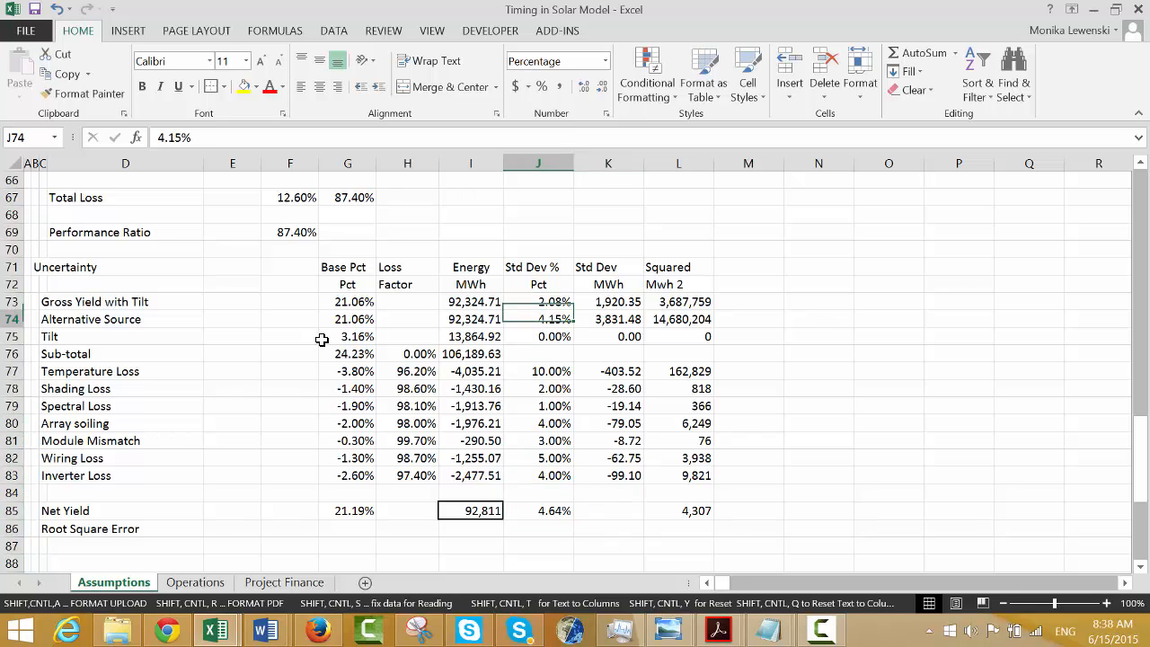
Check the Std Dev % column down past the Net Yield row, and the Root Square Error label in C86.
key("Down")
key("Down")
key("Down")
key("Down")
key("Down")
key("Down")
key("Down")
key("Down")
key("Down")
key("Down")
key("Down")
key("Down")
key("Down")
key("Left")
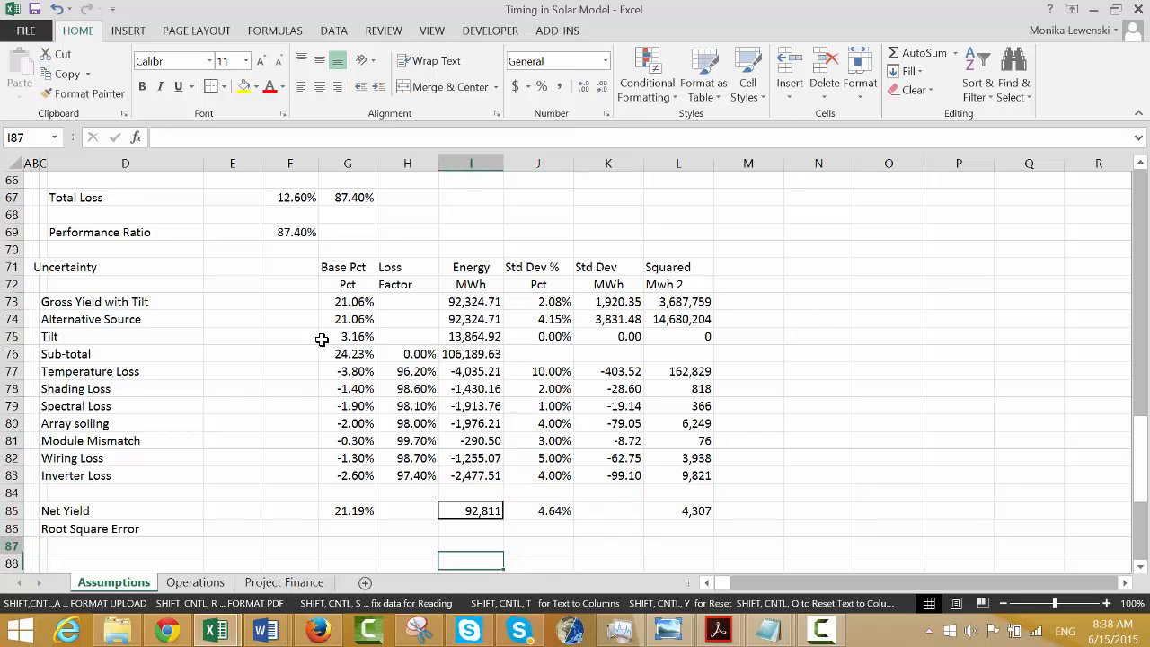
key("Up")
key("Left")
key("Left")
key("Left")
key("Left")
key("Left")
key("Left")
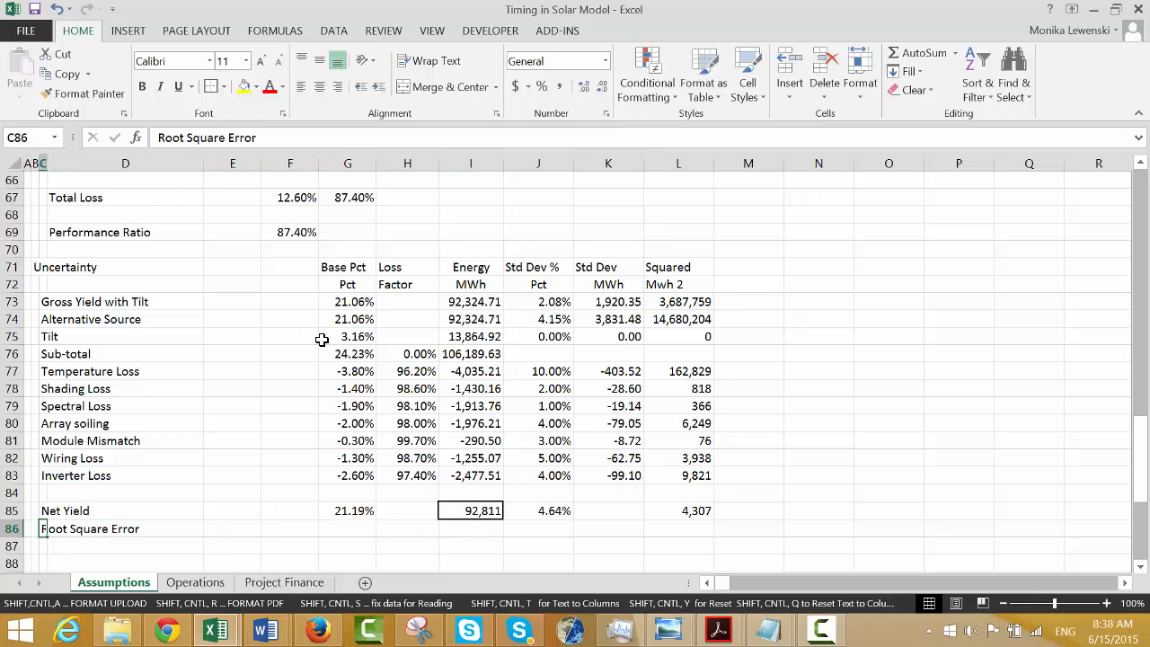
key("Right")
key("Right")
key("Right")
key("Right")
key("Right")
key("Right")
key("Right")
key("Right")
key("Right")
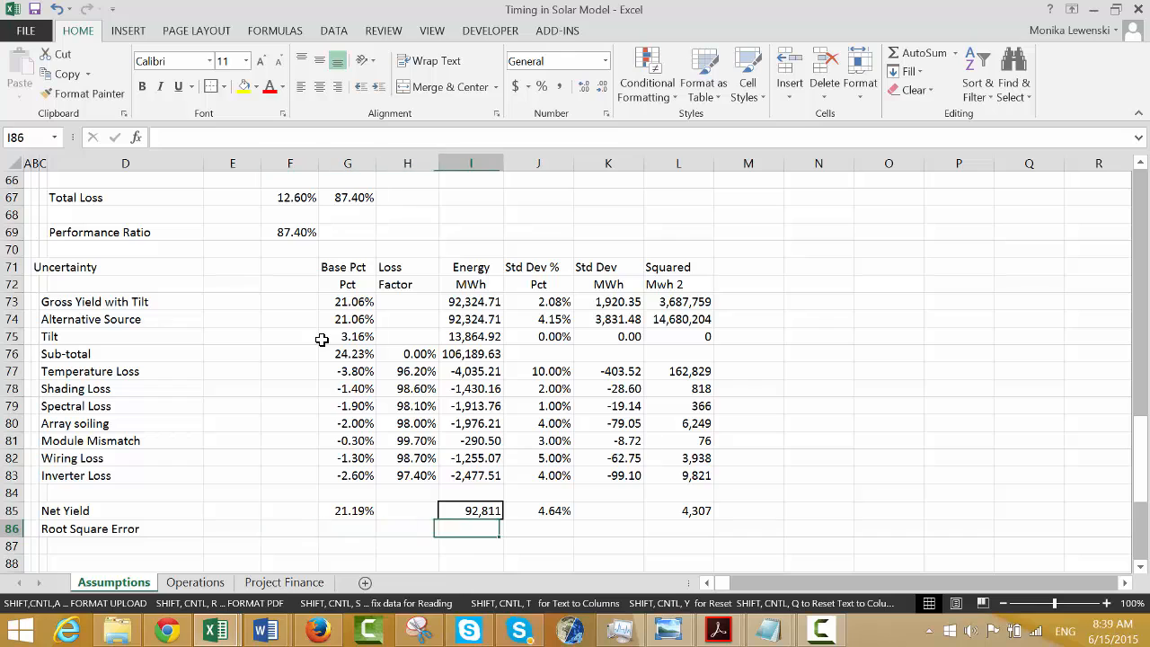
type("=")
key("Escape")
Move the Std Dev % and Squared column results in J85:L85 down to J86:L86 in the Root Square Error row.
key("Up")
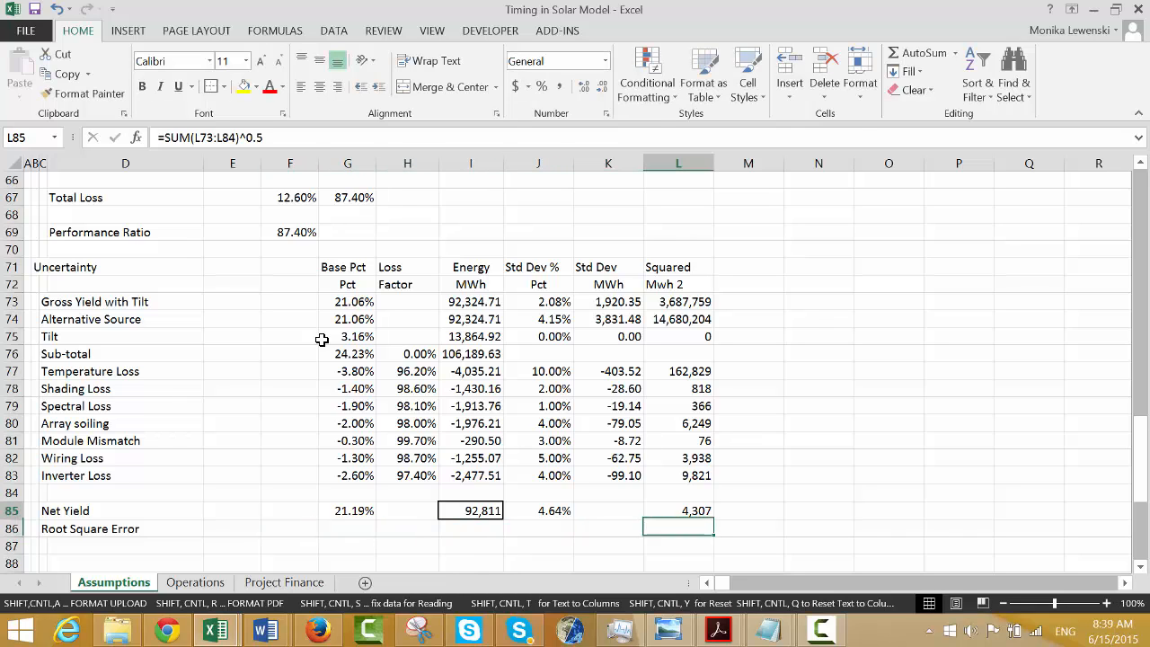
key("Left")
key("Left")
key("shift+Right")
key("shift+Right")
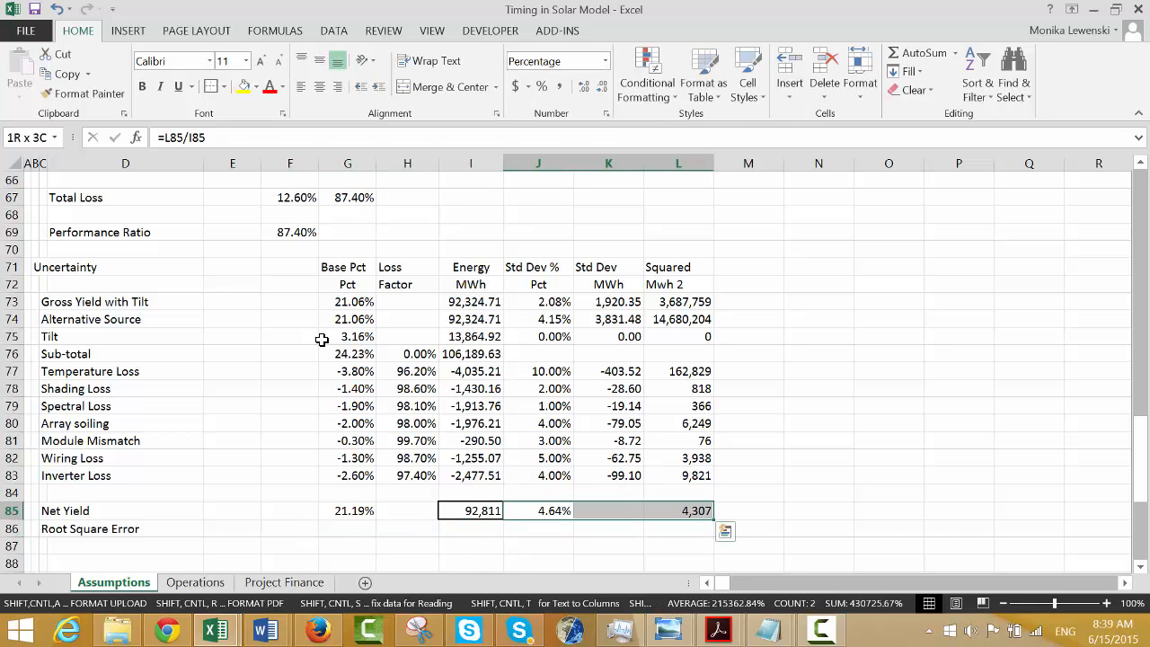
key("ctrl+x")
key("Down")
key("ctrl+v")
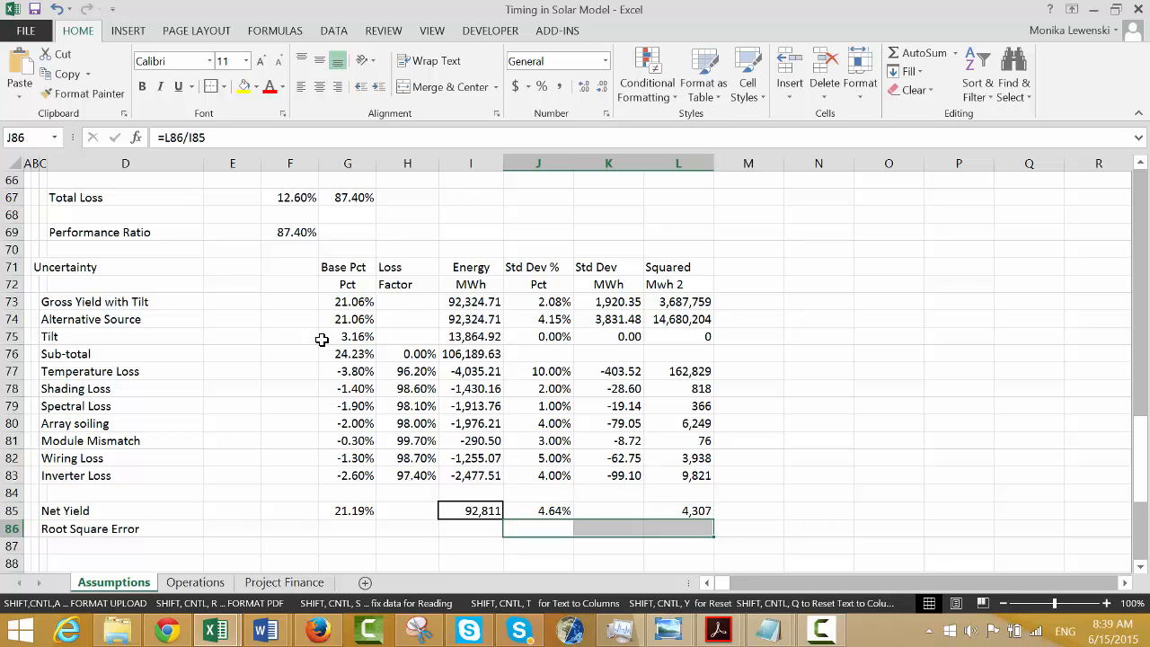
Examine the Net Yield per Month section below the Uncertainty table, with its monthly percentages and P50 to P99 headings.
key("Down")
key("Down")
key("Down")
key("Down")
key("Down")
key("Down")
key("Down")
key("Down")
key("Down")
key("Down")
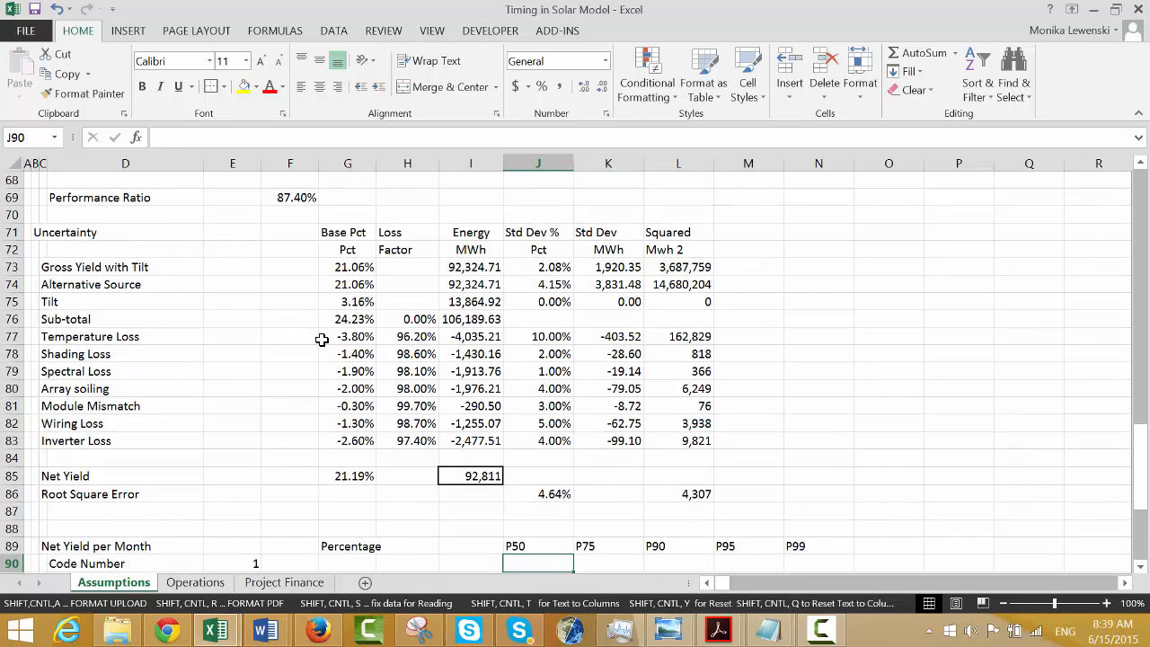
key("Up")
key("Up")
key("Up")
key("Up")
key("Up")
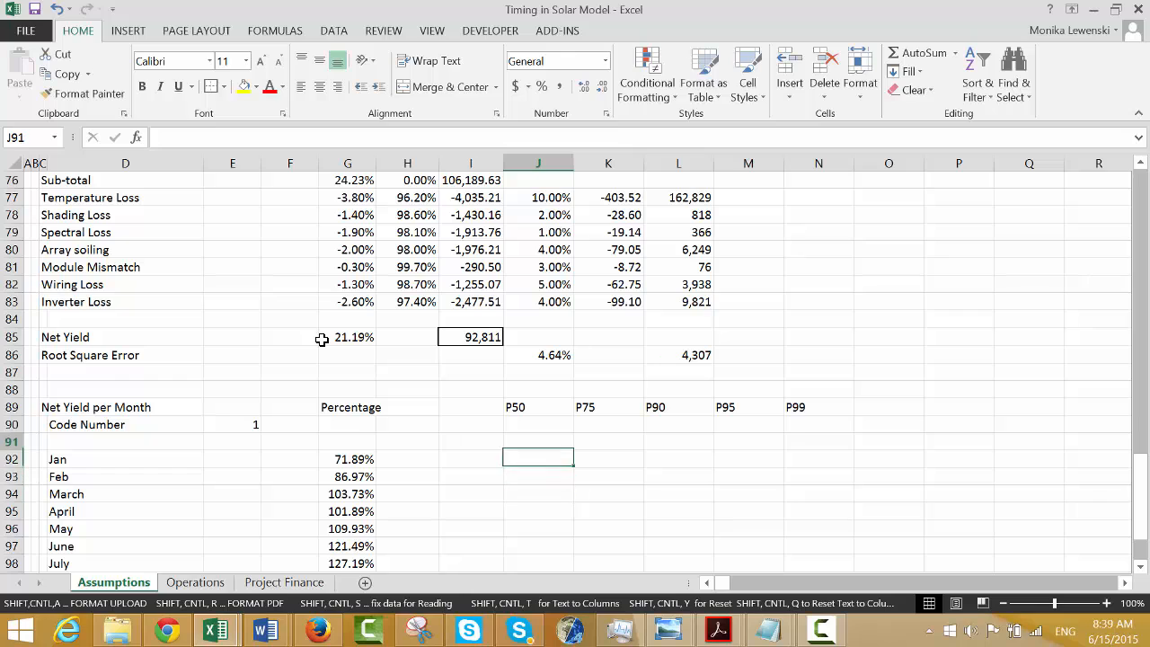
Enter =$I$85/12*$G92 in J92 to calculate January's P50 net yield.
key("Left")
key("Left")
key("Left")
key("Right")
key("Right")
key("Right")
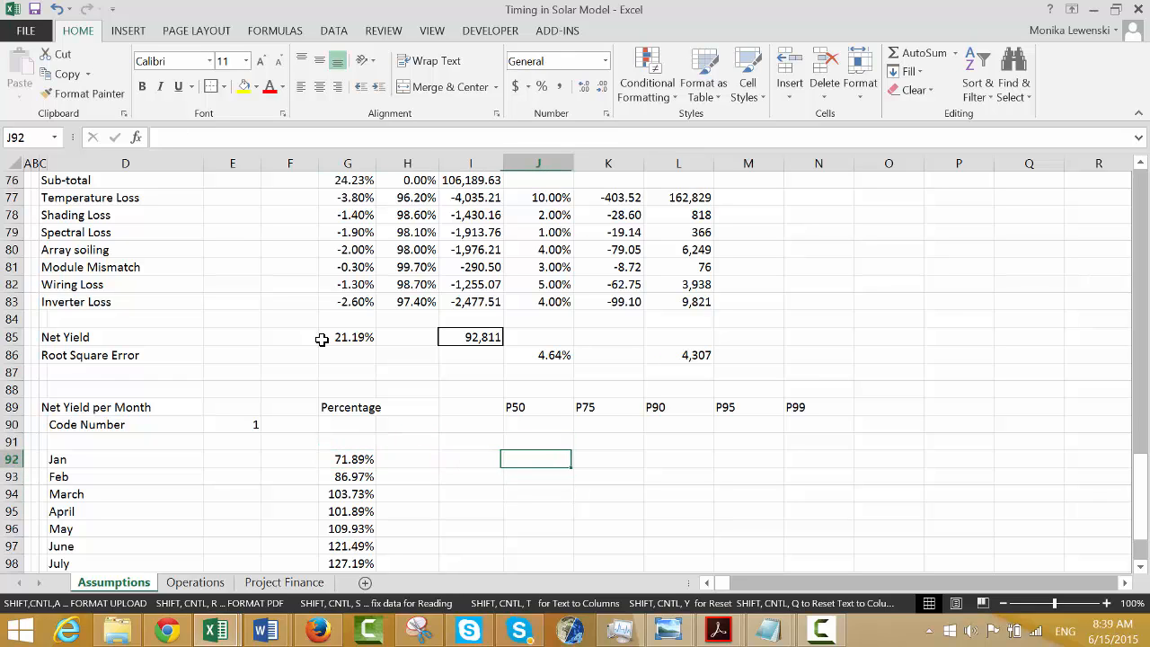
type("=")
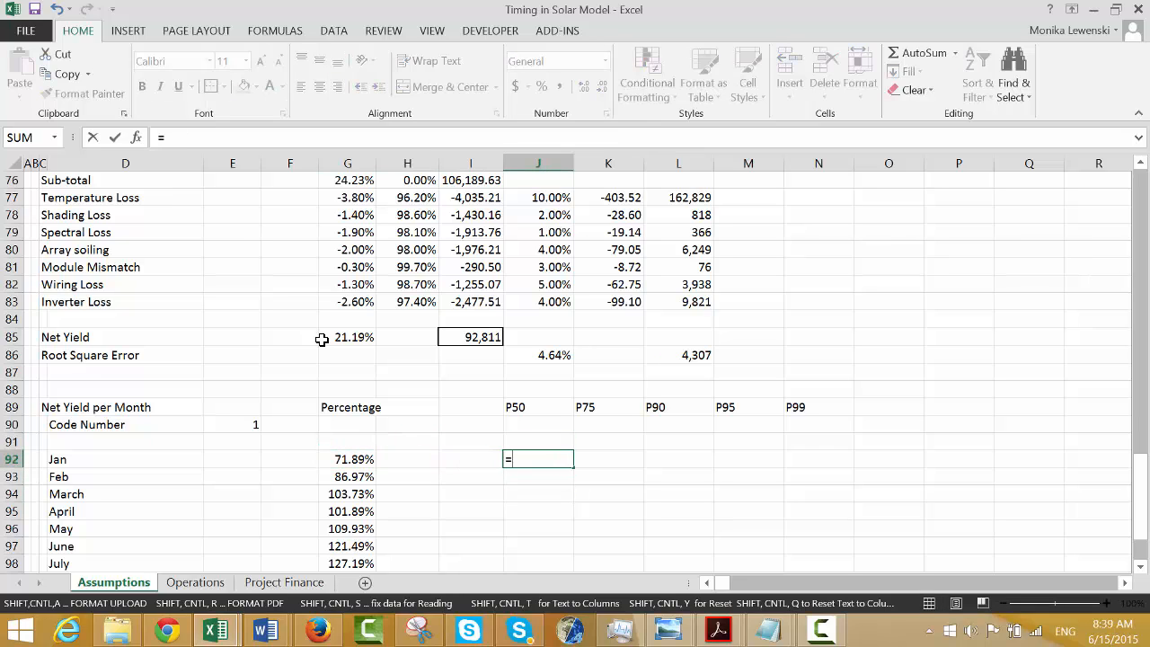
key("Up")
key("Up")
key("Up")
key("Up")
key("Up")
key("Up")
key("Left")
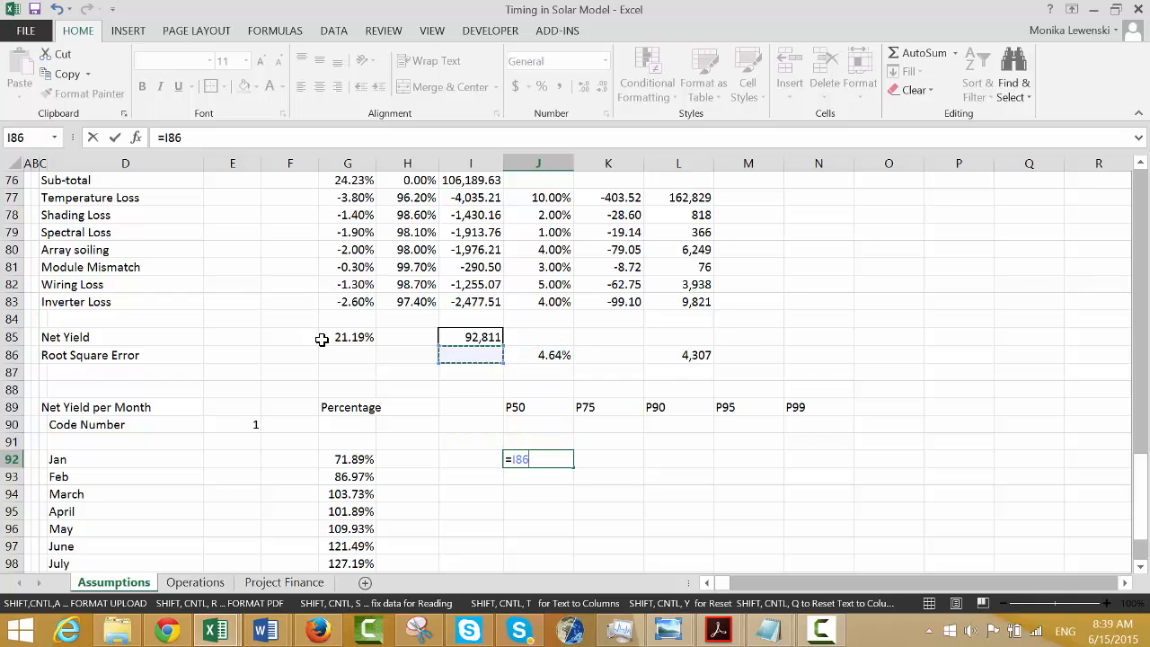
key("Up")
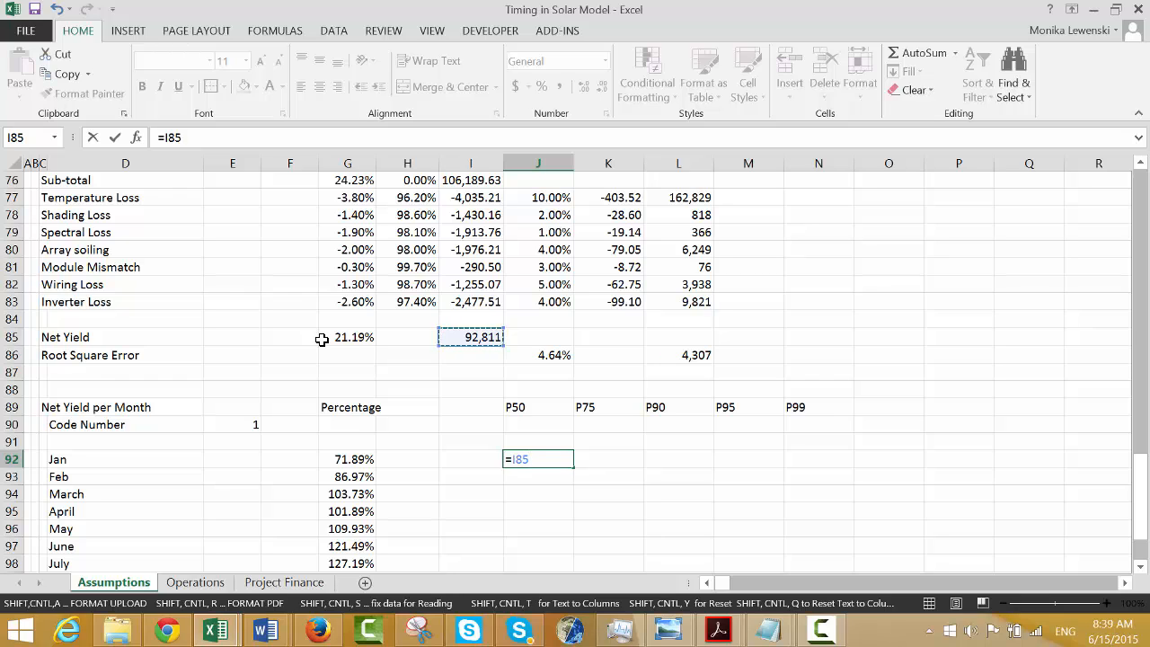
key("F4")
type("/")
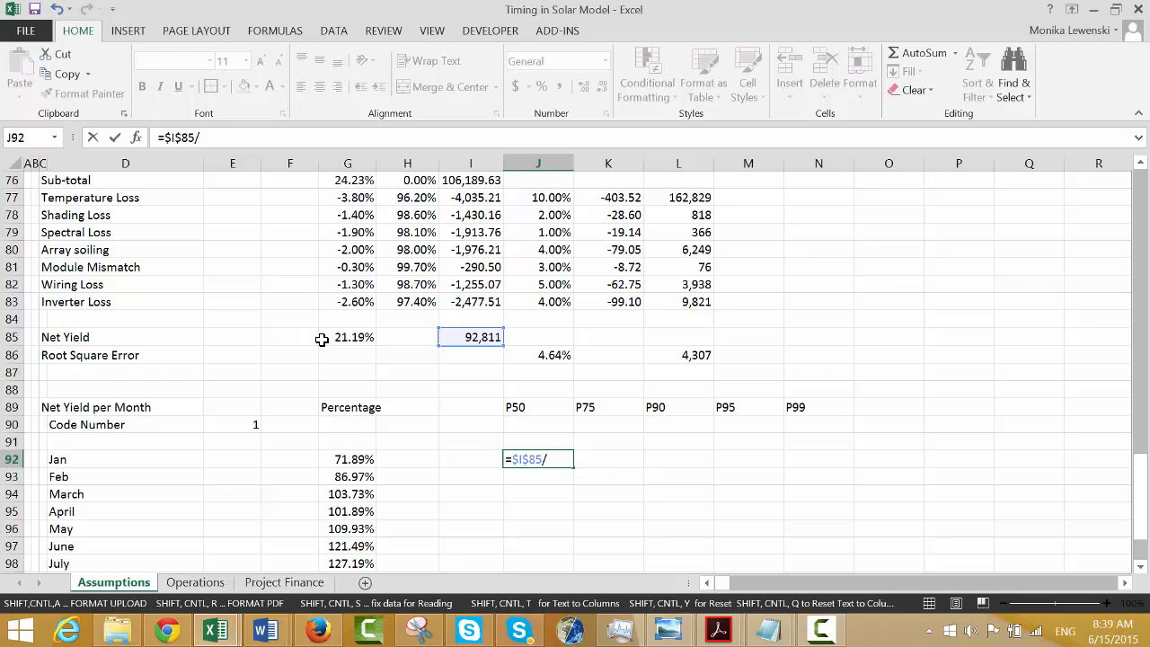
type("12*")
key("Left")
key("Left")
key("Left")
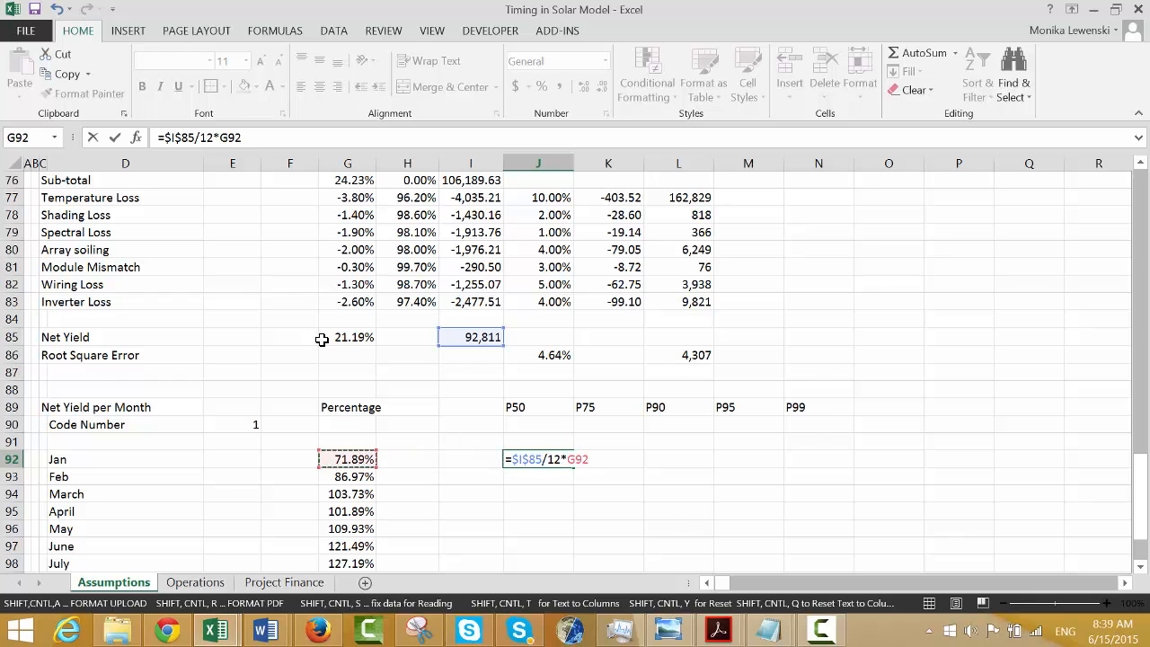
key("F4")
key("F4")
key("F4")
key("Return")
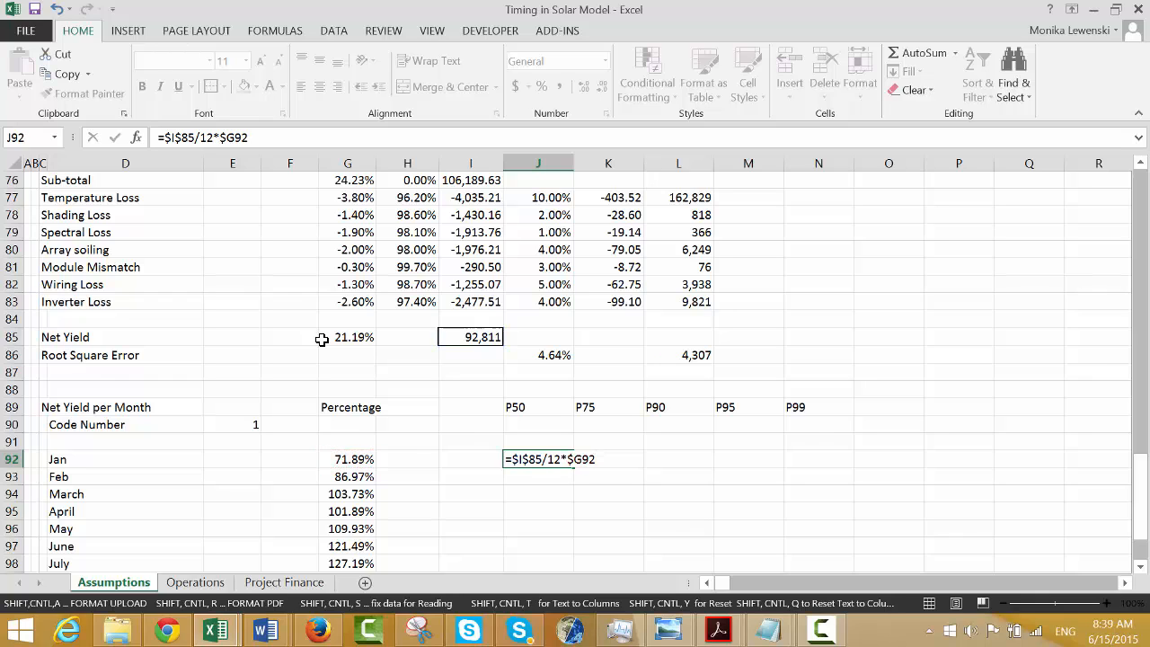
Format J92 as a comma-separated number with two decimals and fill the P50 formula down to December in J103.
key("Up")
key("ctrl+shift+1")
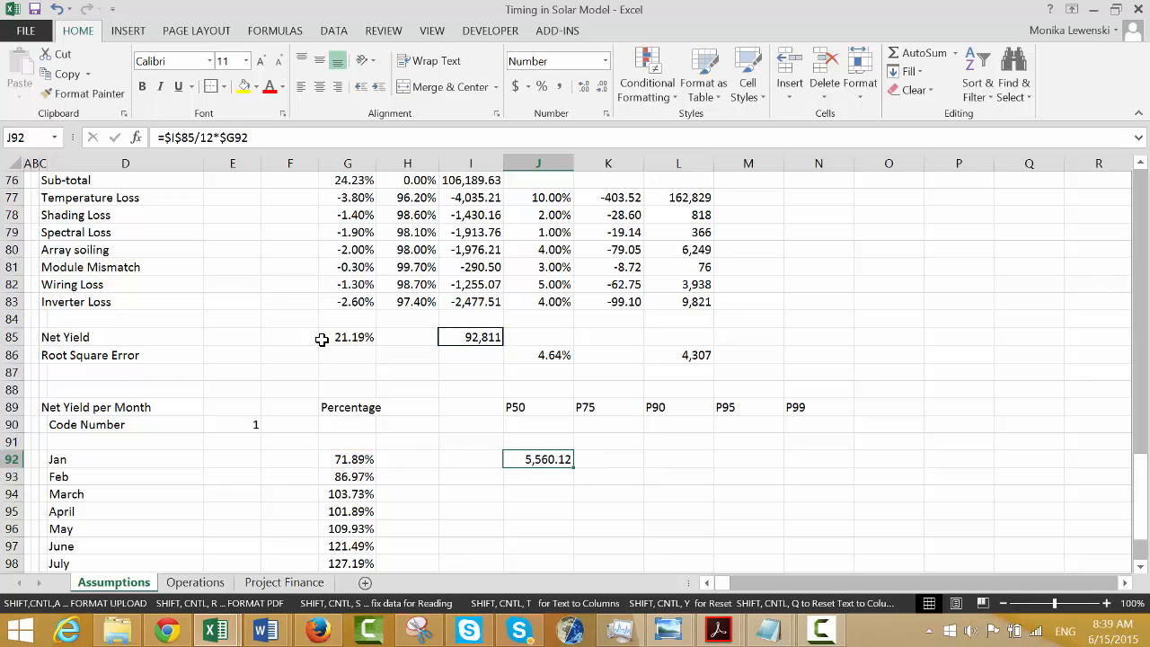
key("shift+Down")
key("shift+Down")
key("shift+Down")
key("shift+Down")
key("shift+Down")
key("shift+Down")
key("shift+Down")
key("shift+Down")
key("shift+Down")
key("shift+Down")
key("shift+Down")
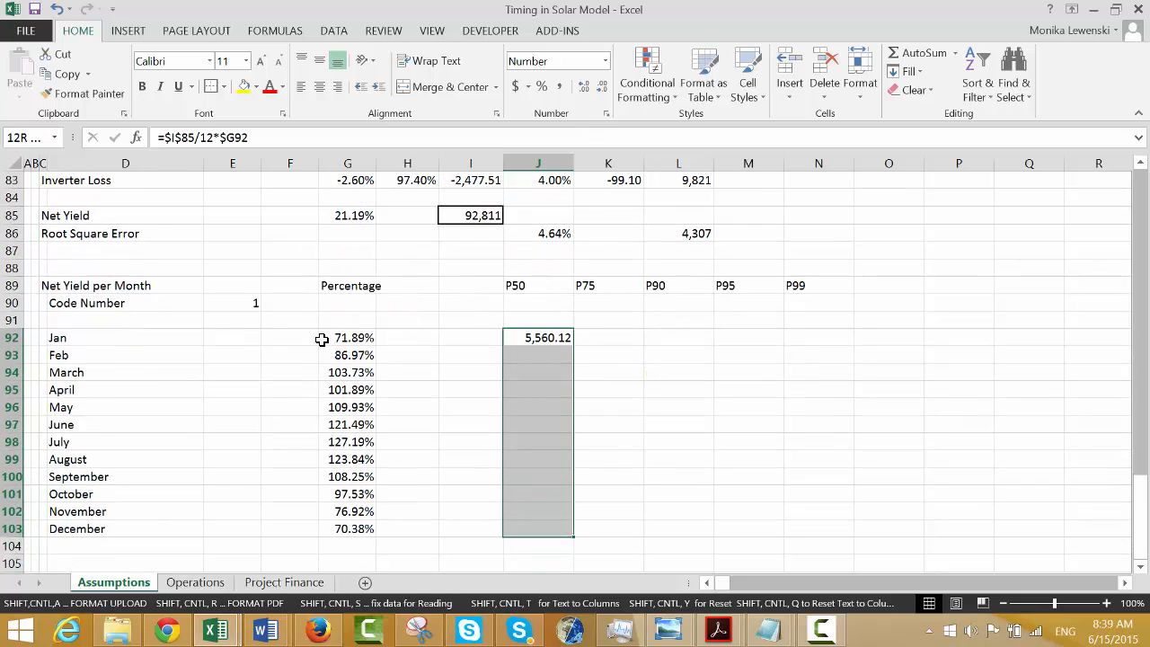
key("ctrl+d")
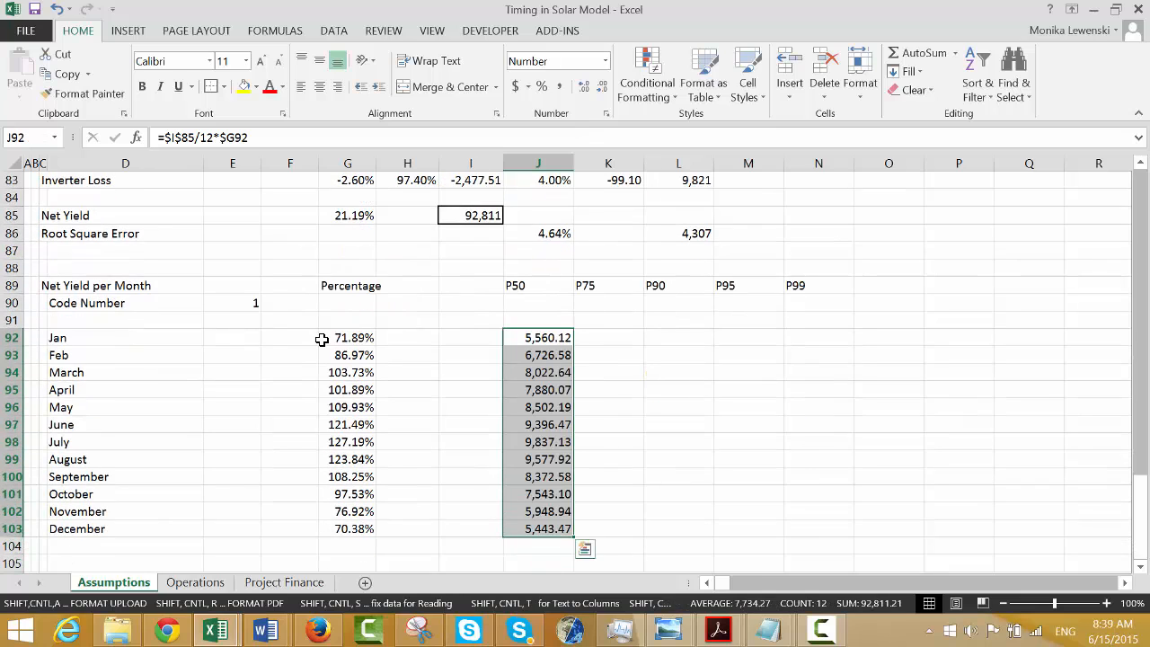
Check January's P50 result against its monthly percentage, and look over the net yield and loss rows above the section.
key("Right")
key("Left")
key("Left")
key("Left")
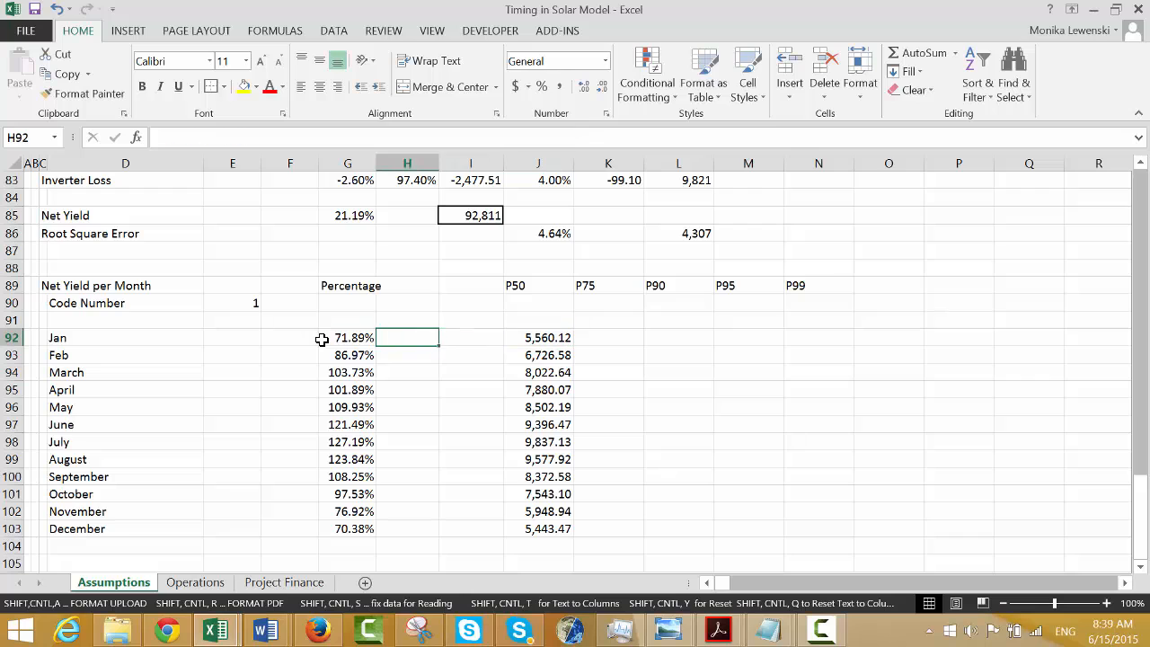
key("Left")
key("Right")
key("Right")
key("Right")
key("Right")
key("Up")
key("Up")
key("Up")
key("Up")
key("Up")
key("Up")
key("Up")
key("Up")
key("Up")
key("Up")
key("Up")
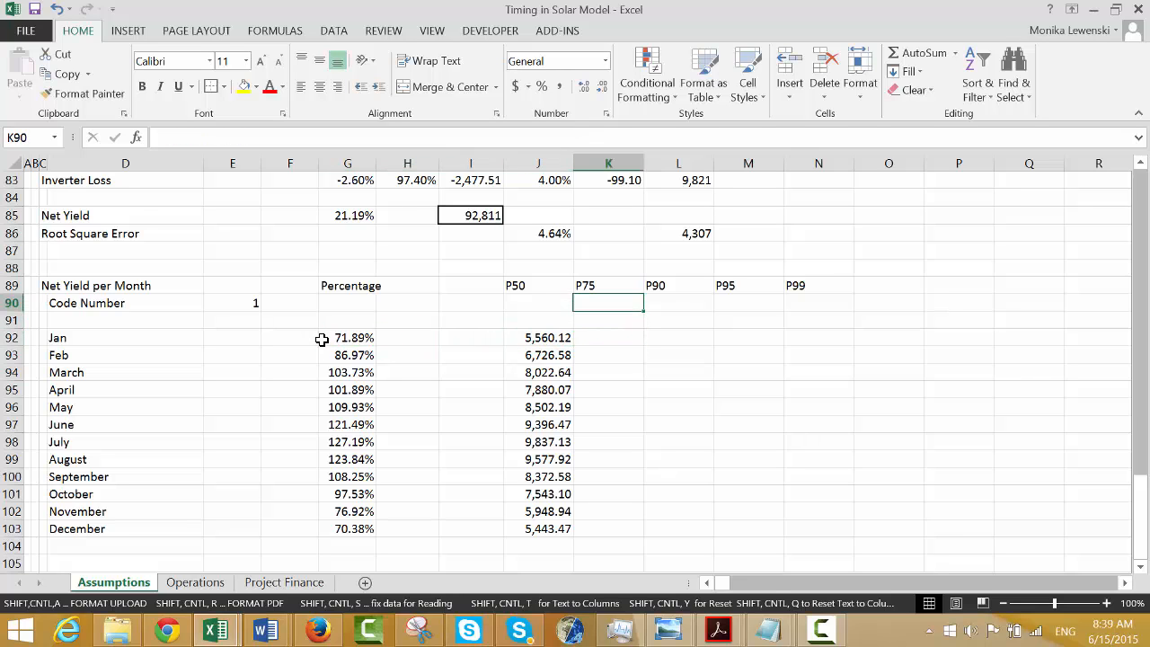
Enter the probabilities 25%, 10%, 5% and 1% in K90:N90 beneath the P75, P90, P95 and P99 headings.
key("Down")
key("Down")
key("Down")
key("Down")
key("Down")
key("Down")
key("Down")
key("Down")
key("Down")
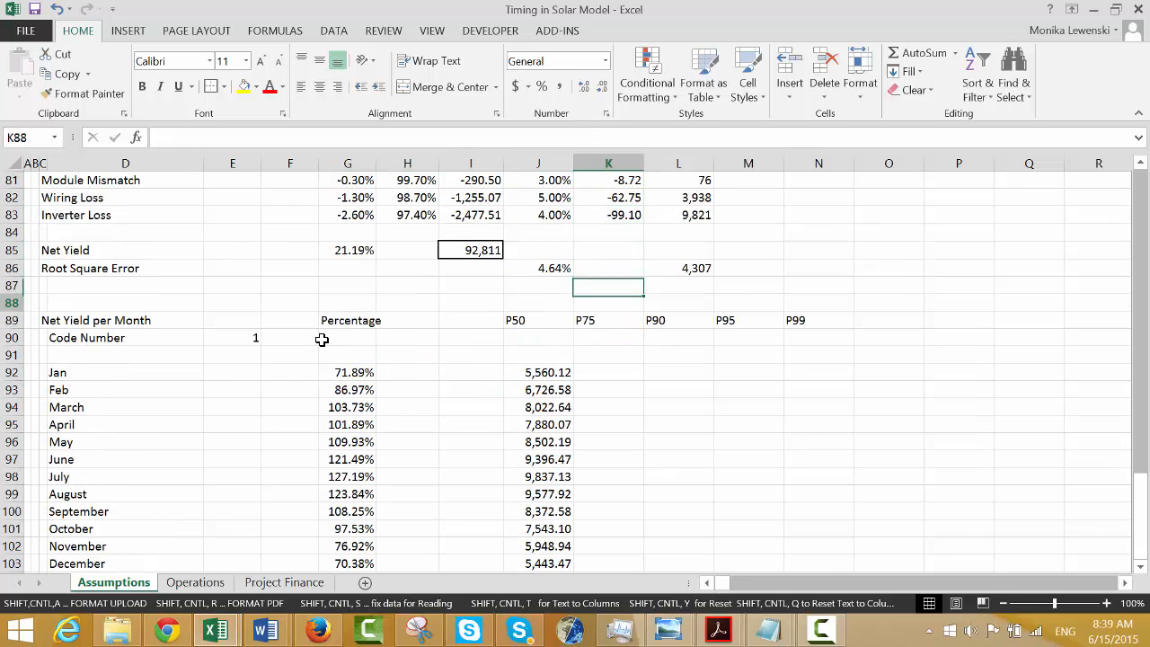
type("25")
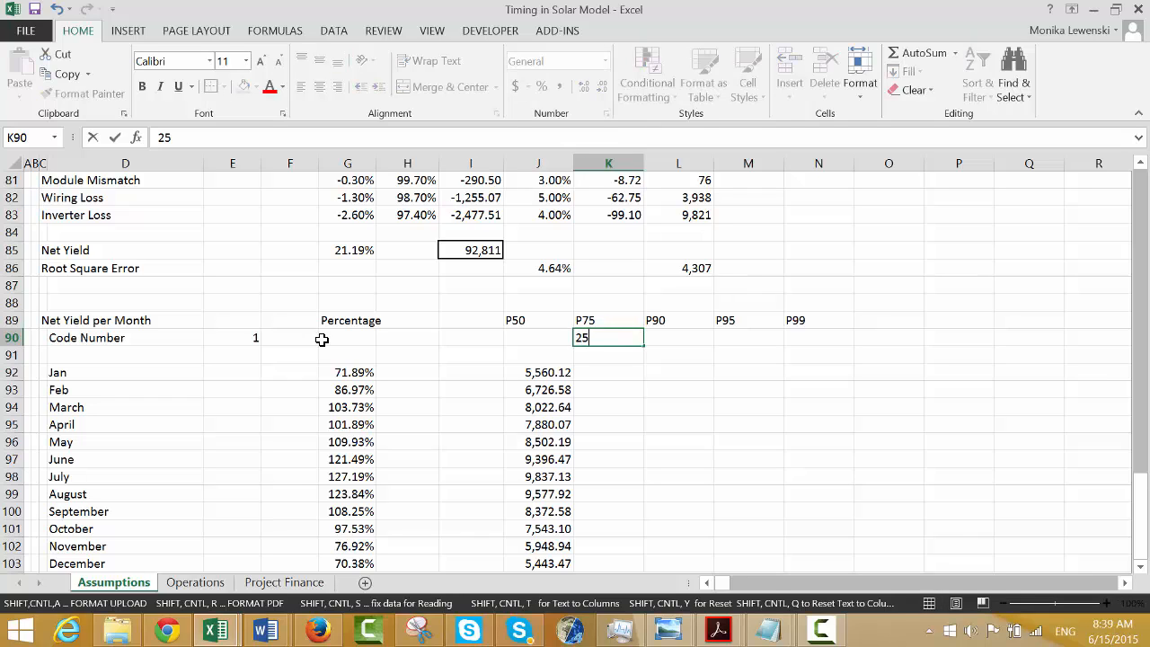
key("Return")
key("Up")
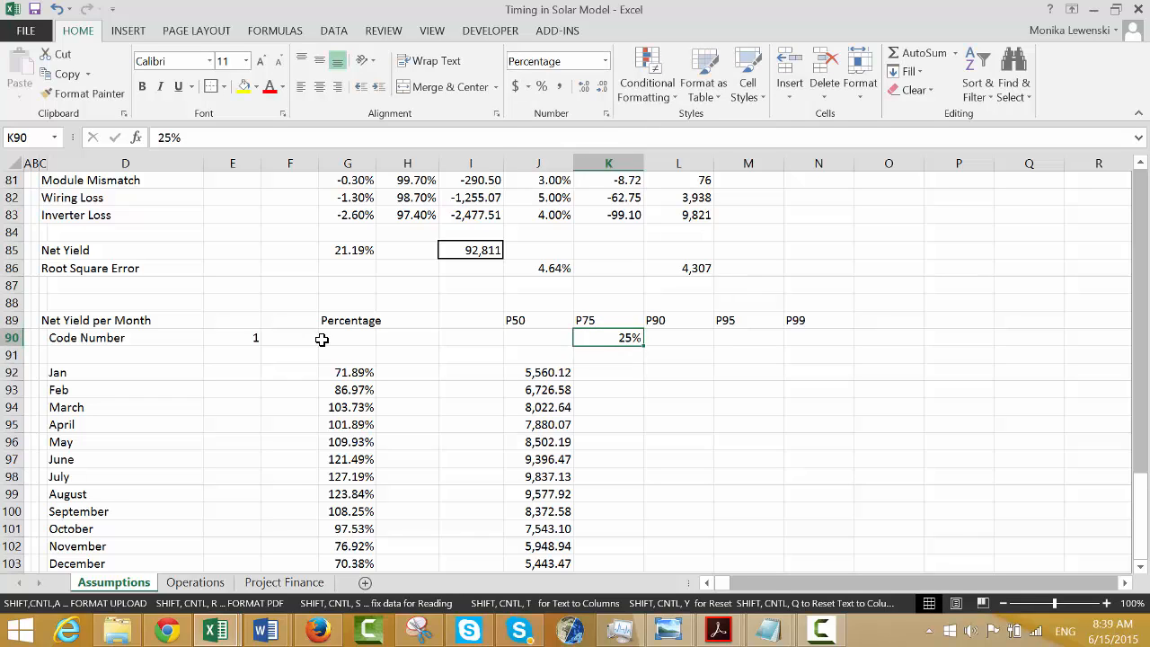
key("Right")
type("10%")
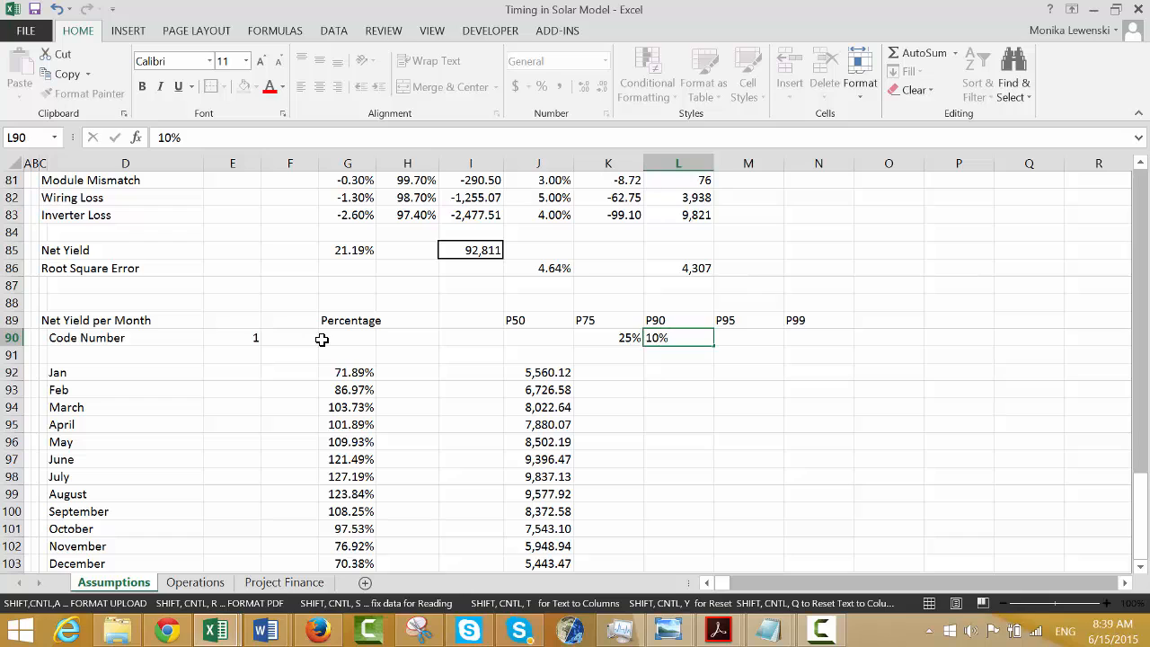
key("Return")
key("Up")
key("Right")
type("5%")
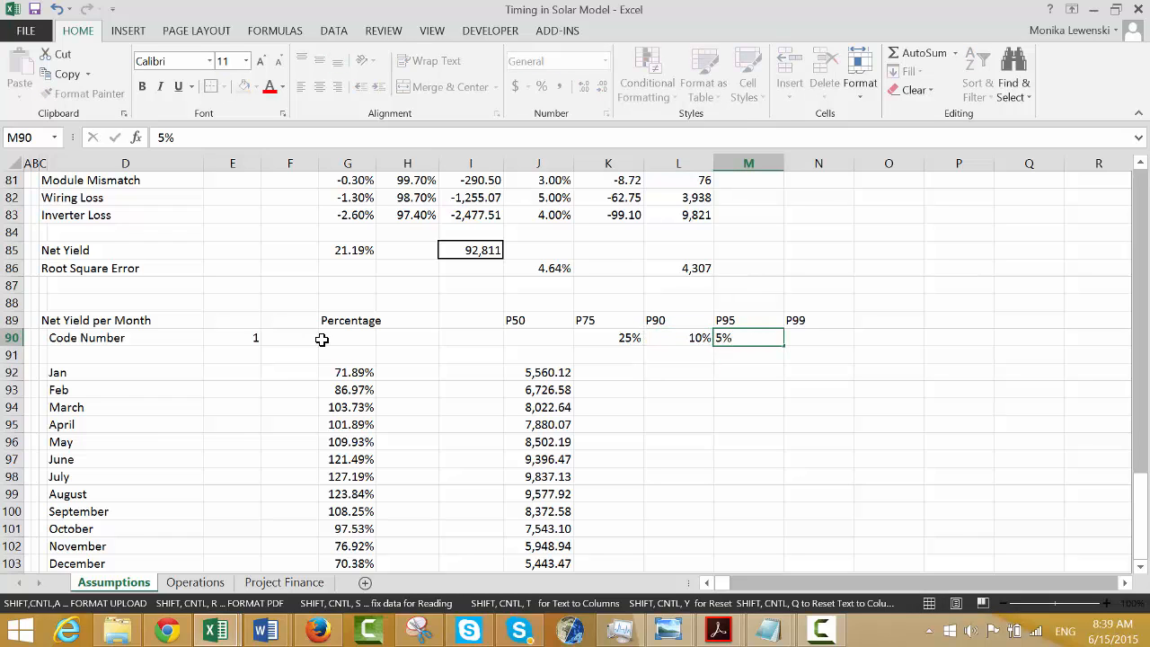
key("Return")
key("Up")
key("Right")
type("1")
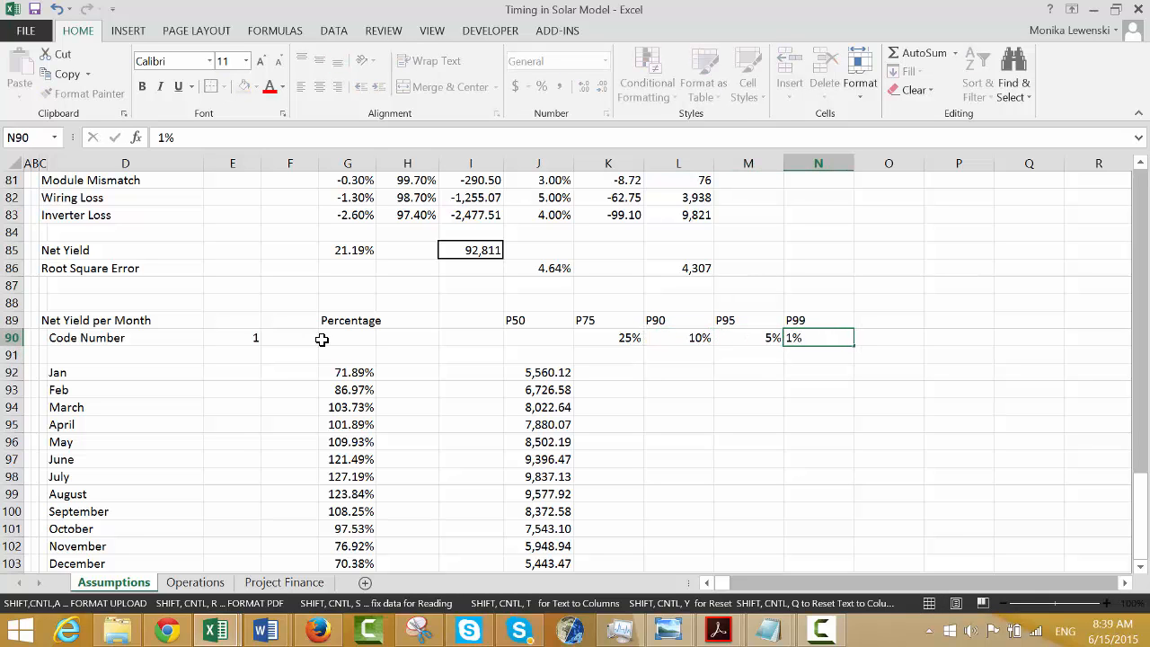
type("%")
key("Return")
Start a NORMINV formula in K92 for January's P75 yield, with K$90 as the probability and $J92 as the mean.
key("Down")
key("Left")
key("Left")
key("Left")
key("Left")
key("Right")
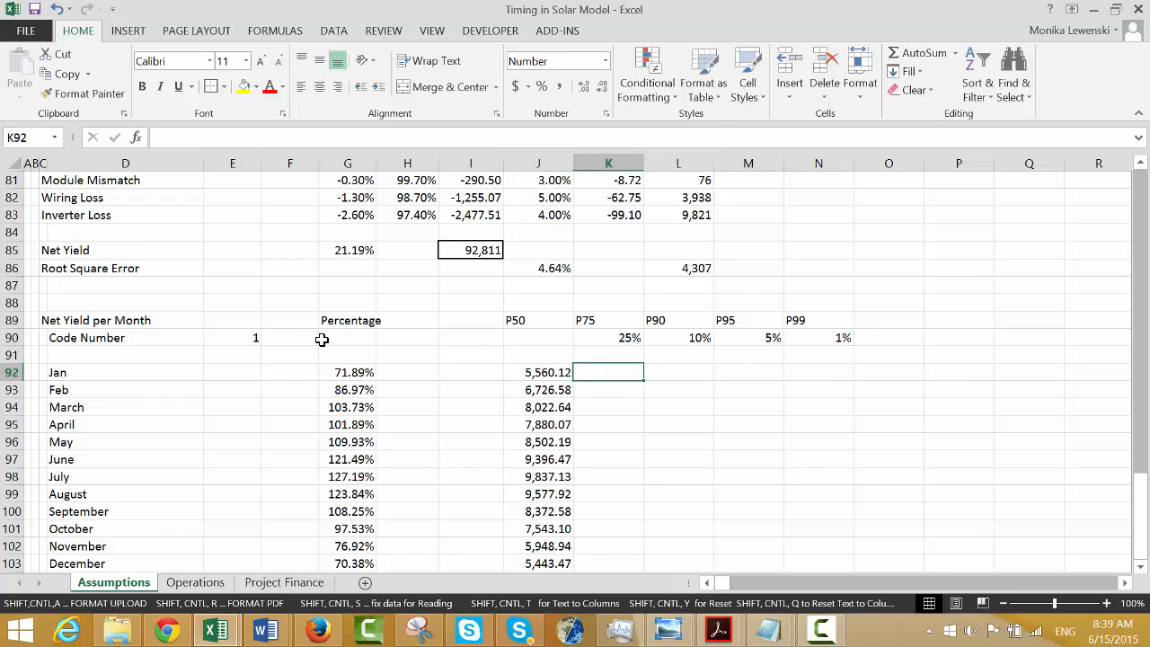
type("=")
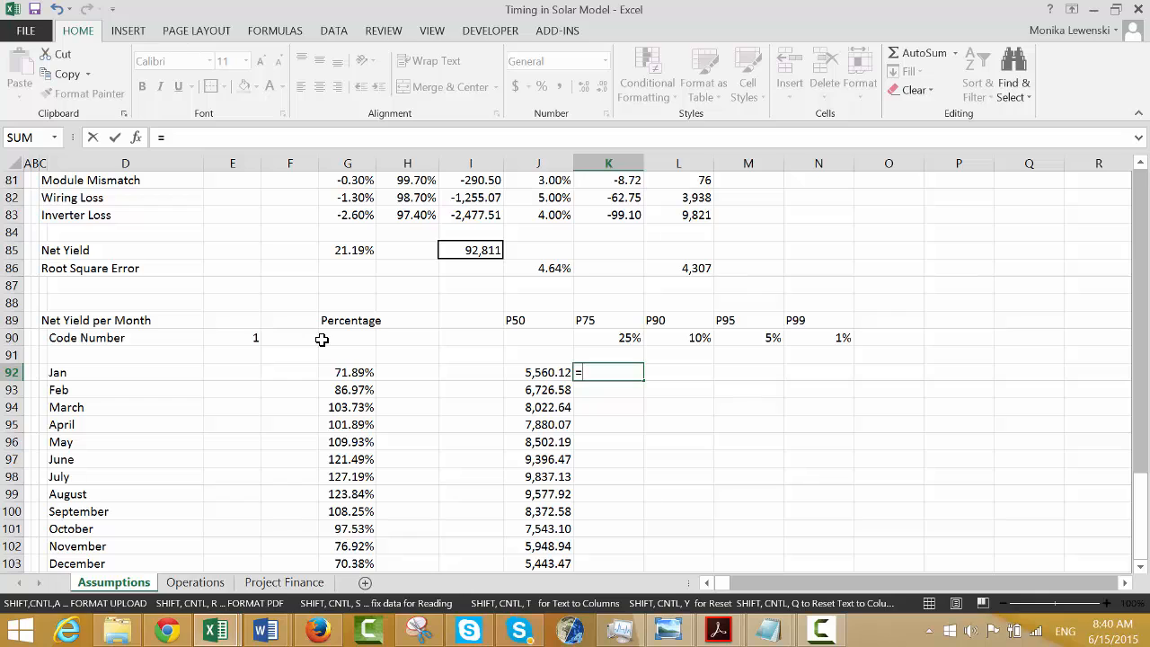
type("no")
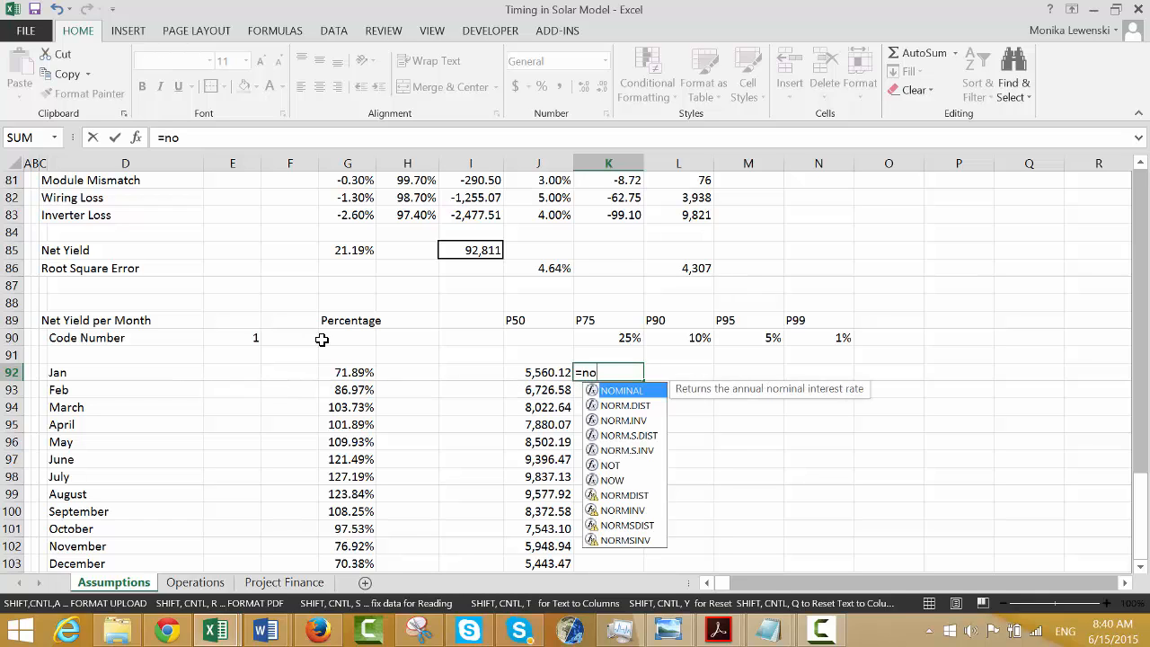
type("rmin")
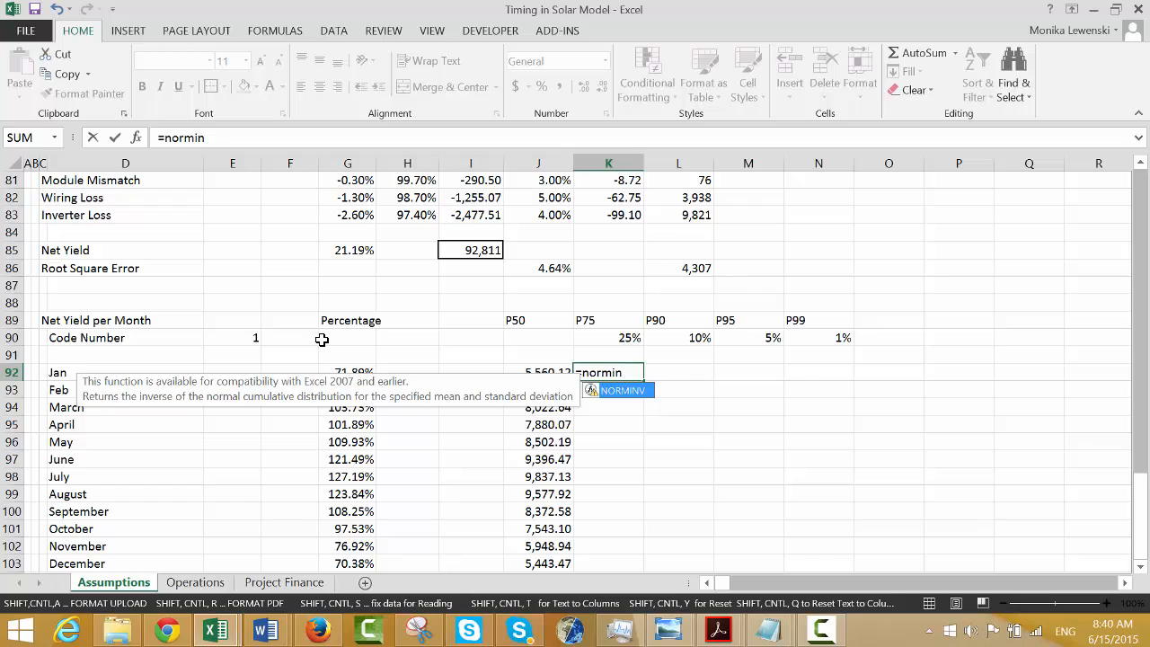
key("Tab")
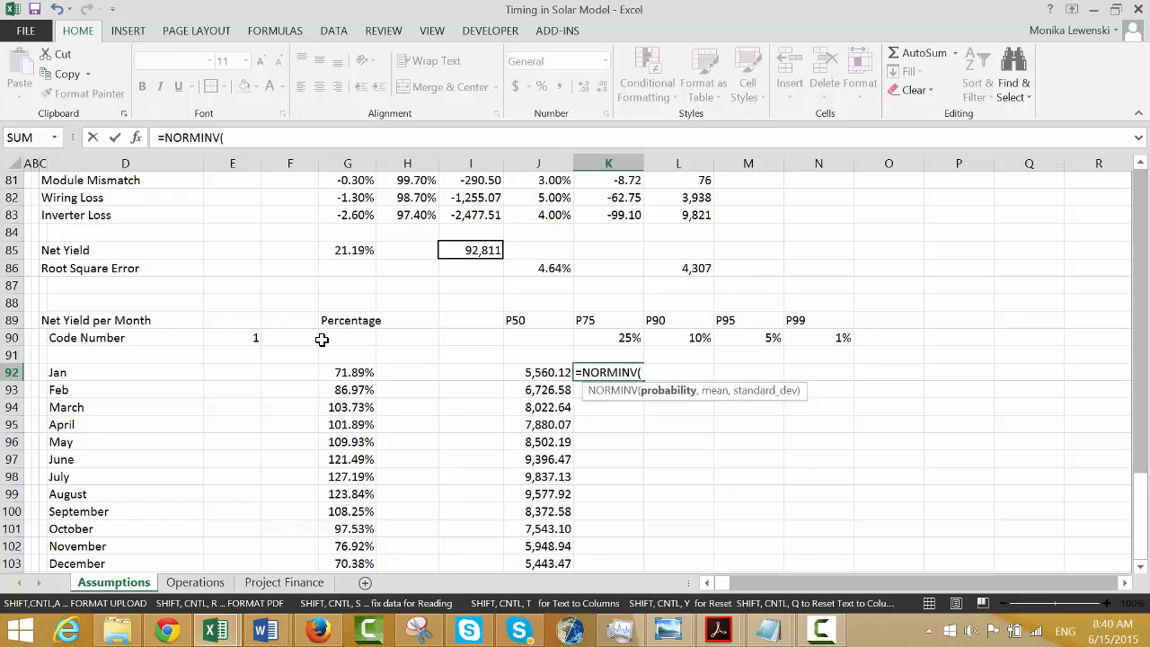
key("Up")
key("Up")
key("F4")
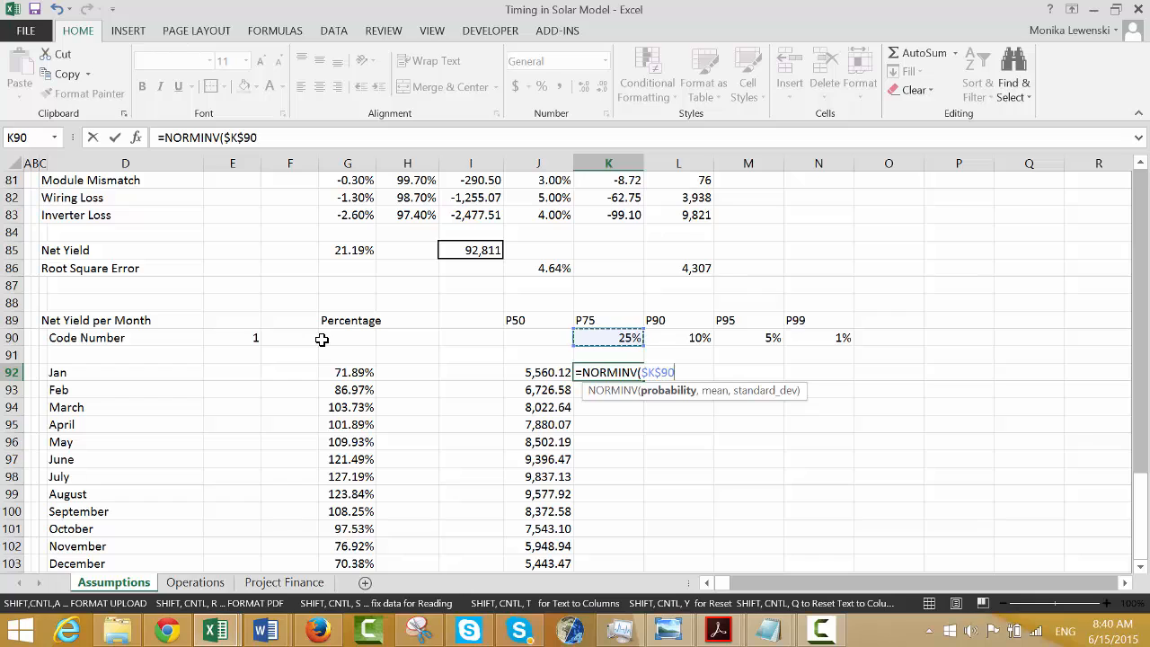
key("F4")
key("F4")
key("F4")
key("F4")
key("F4")
type(",")
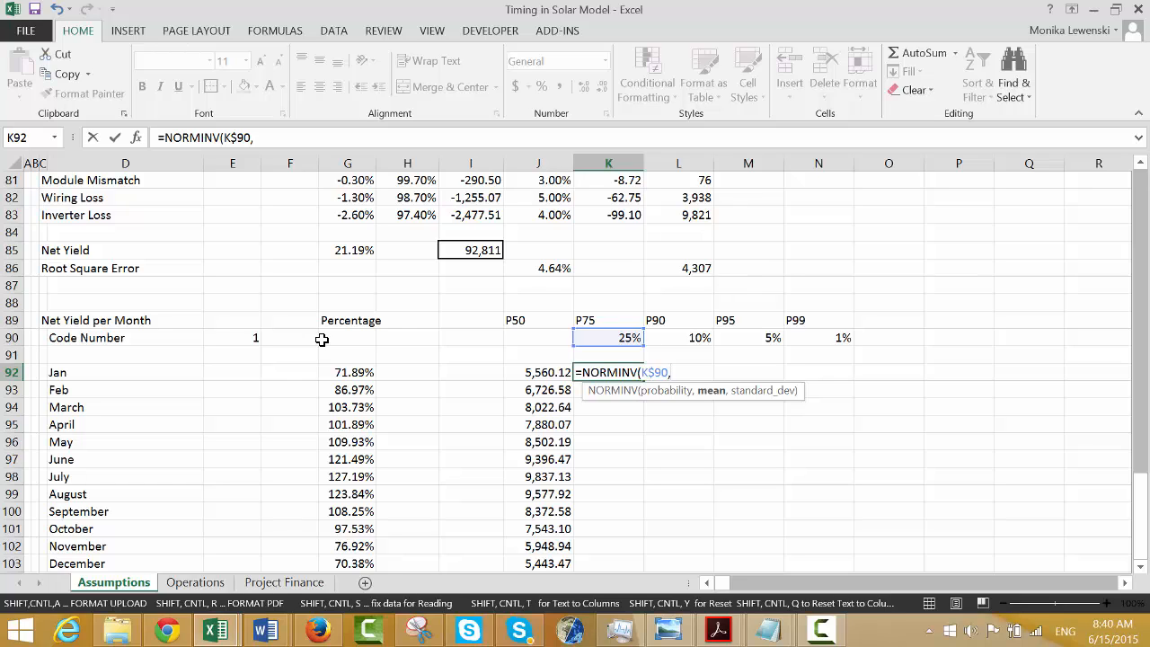
key("Left")
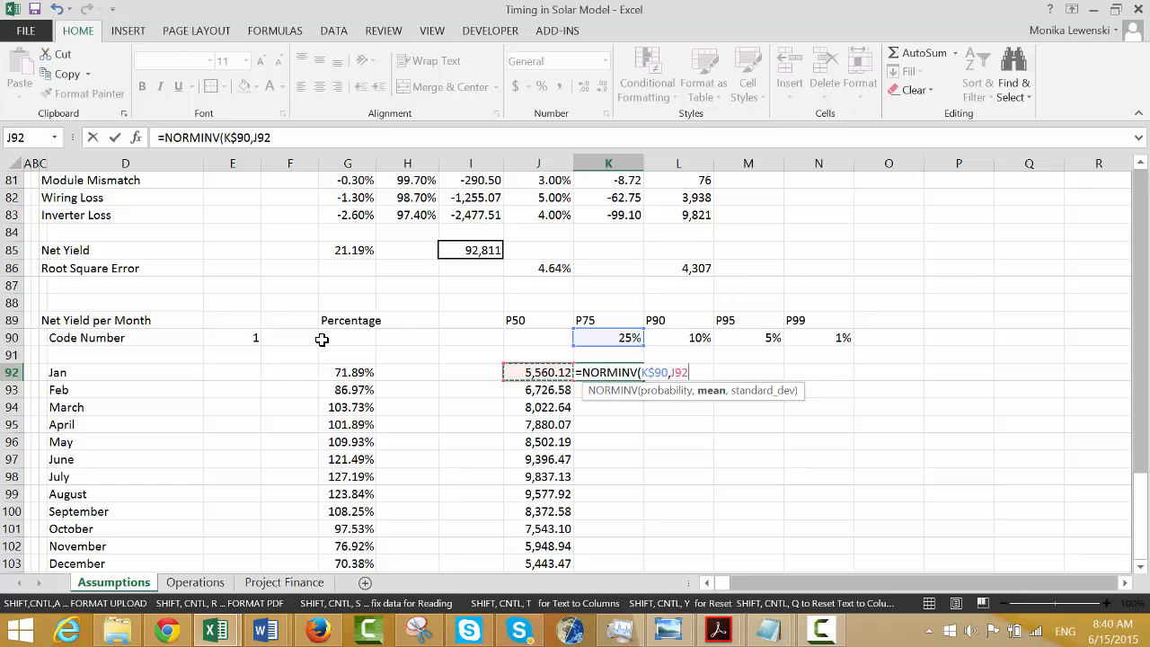
key("F4")
key("F4")
key("F4")
type(",")
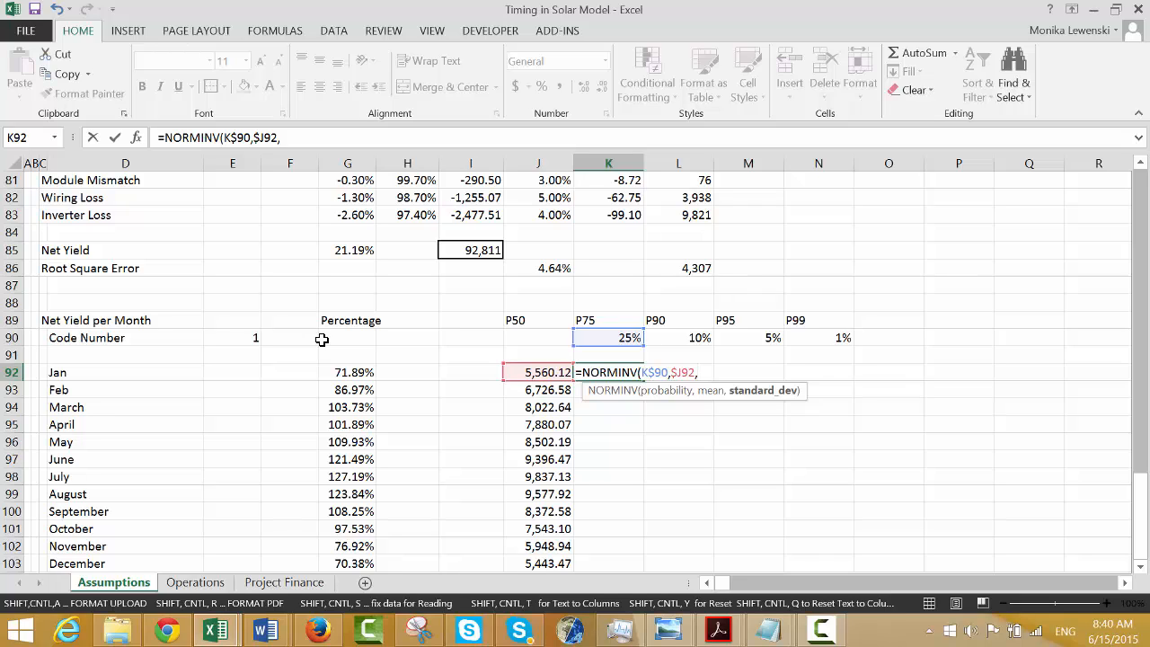
Complete the NORMINV formula in K92 with $J$86*$J92 as the standard deviation.
key("Up")
key("Up")
key("Up")
key("Up")
key("Up")
key("Up")
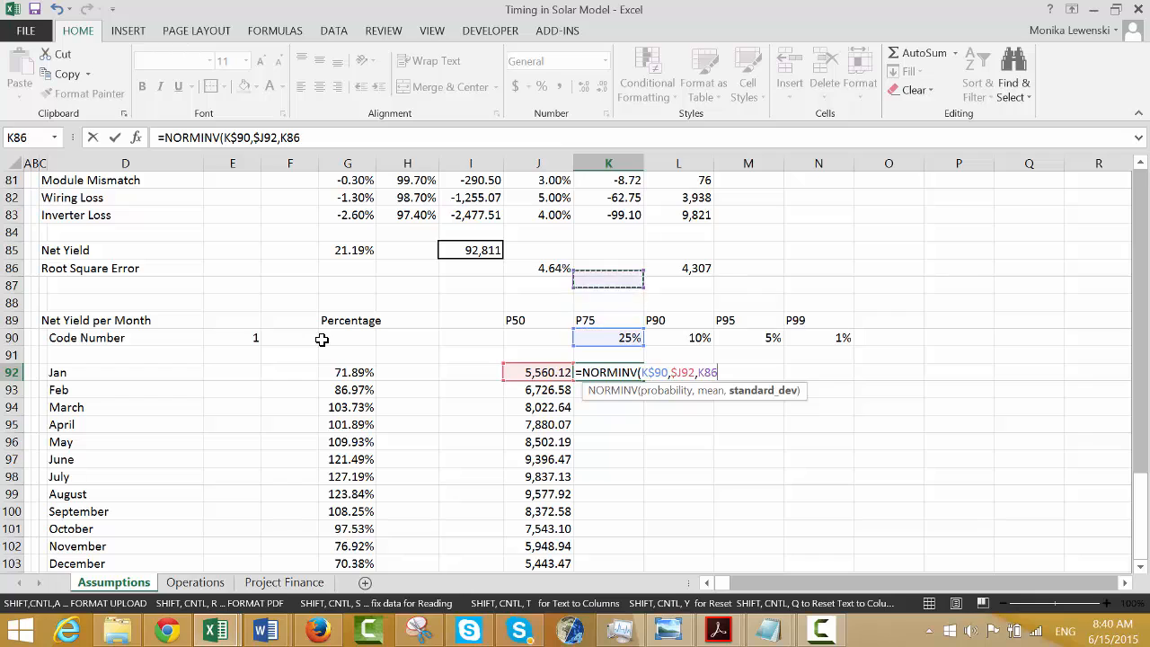
key("Left")
key("F4")
key("F4")
key("F4")
key("F4")
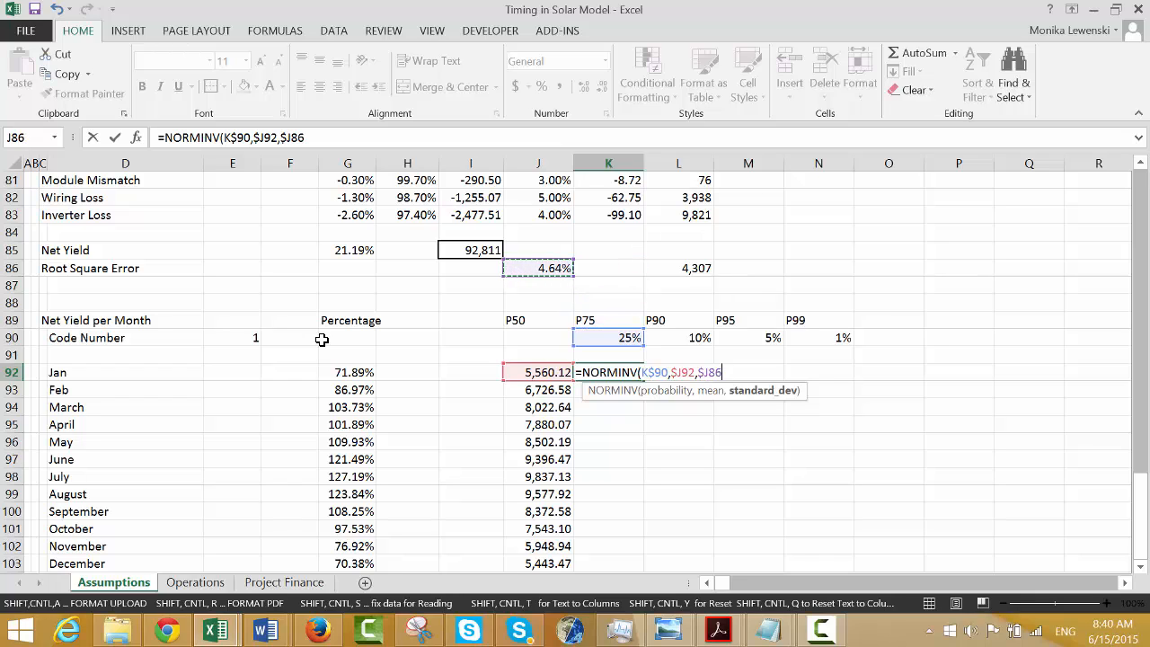
key("F4")
type("*")
key("Left")
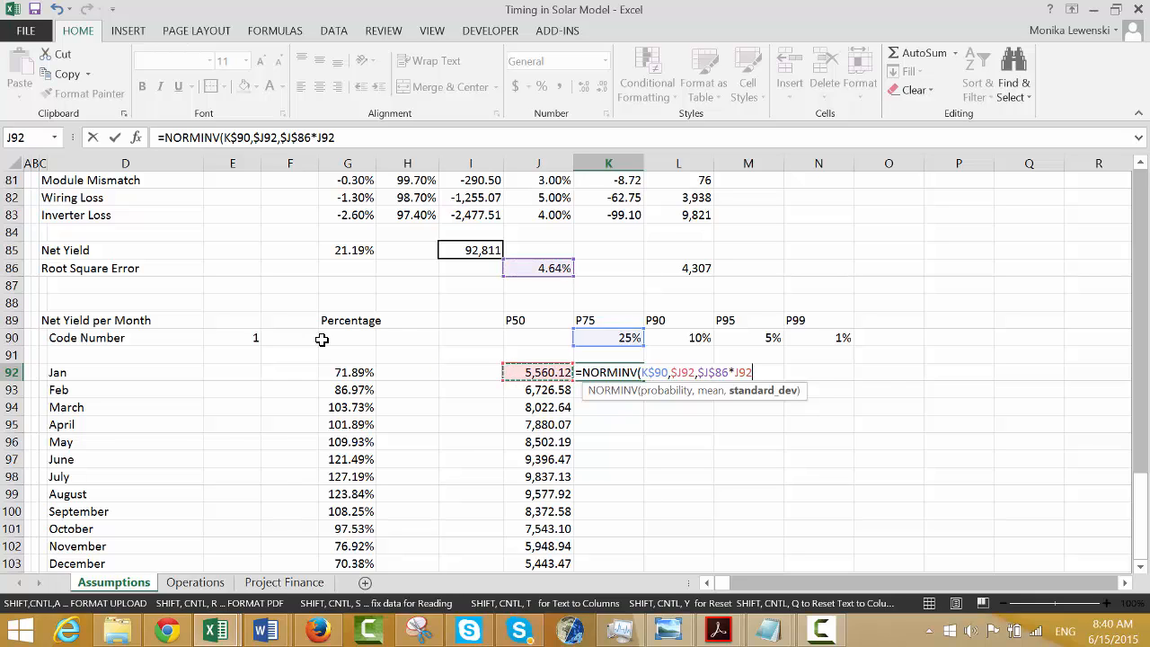
key("F4")
key("F4")
key("Return")
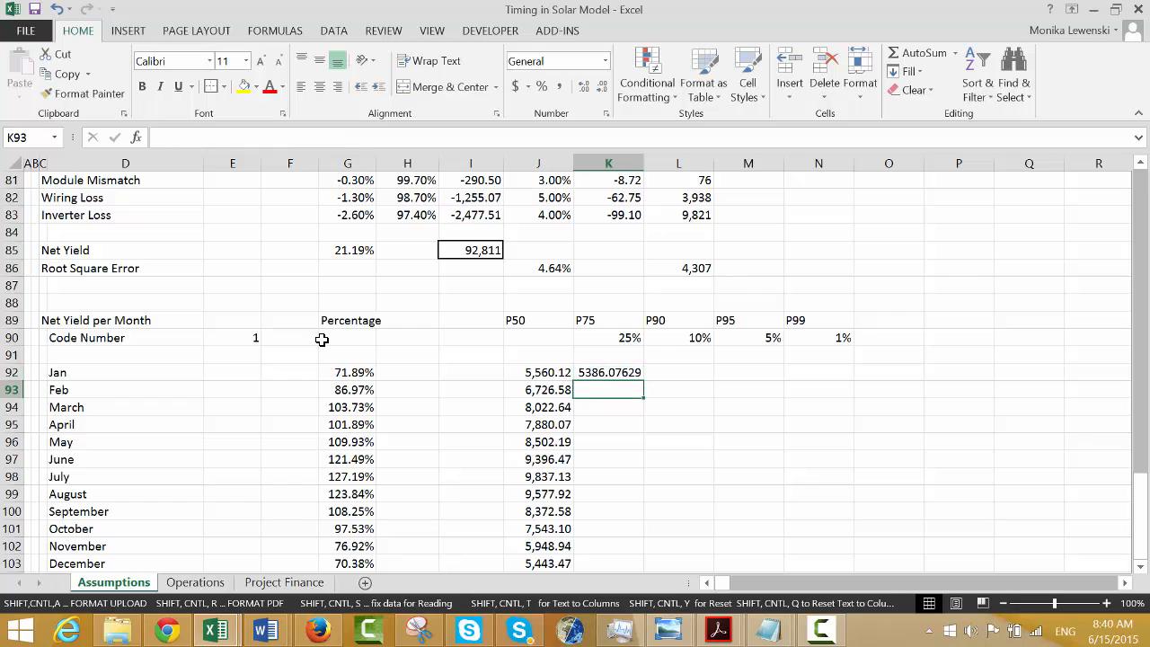
Format K92 as a comma-separated number with two decimals and fill its formula across to the P99 column in N92.
key("Up")
key("ctrl+shift+1")
key("shift+Right")
key("shift+Right")
key("shift+Right")
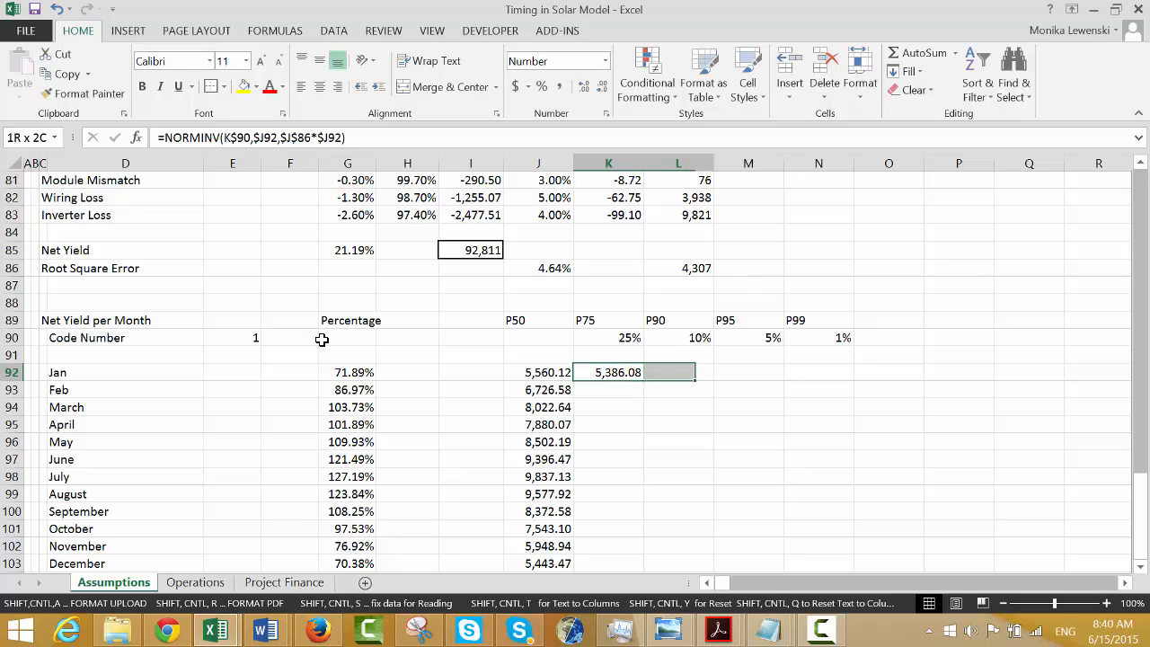
key("ctrl+r")
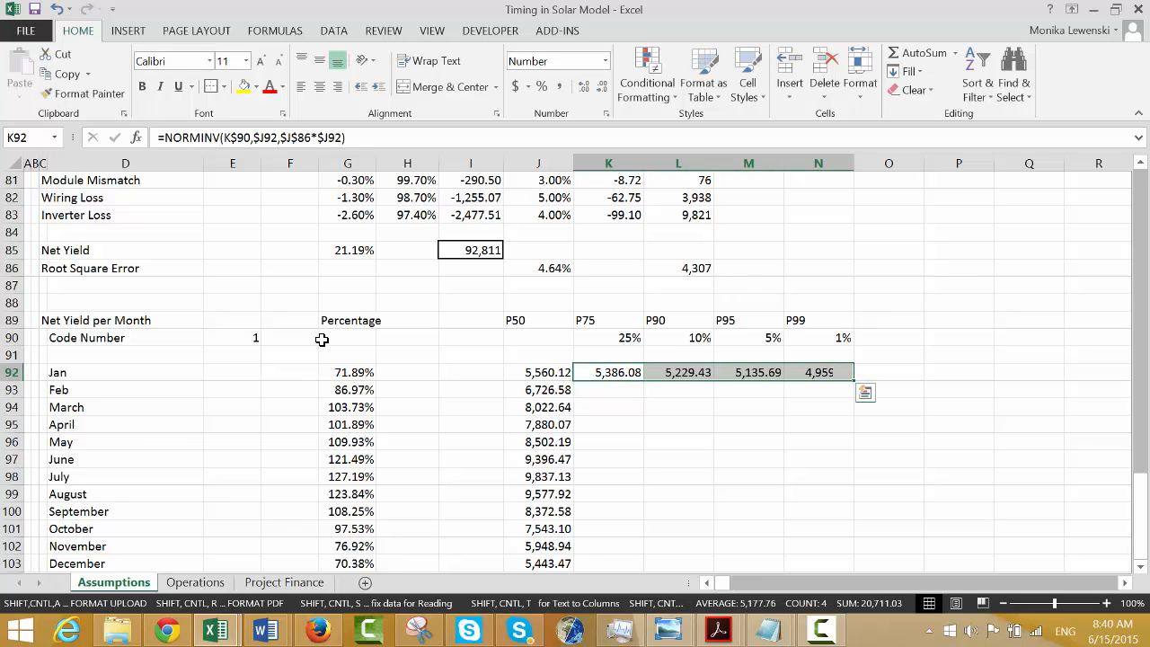
Fill the January P75 to P99 formulas in K92:N92 down to December in row 103.
key("shift+Down")
key("shift+Down")
key("shift+Down")
key("shift+Down")
key("shift+Down")
key("shift+Down")
key("shift+Down")
key("shift+Down")
key("shift+Down")
key("shift+Down")
key("shift+Down")
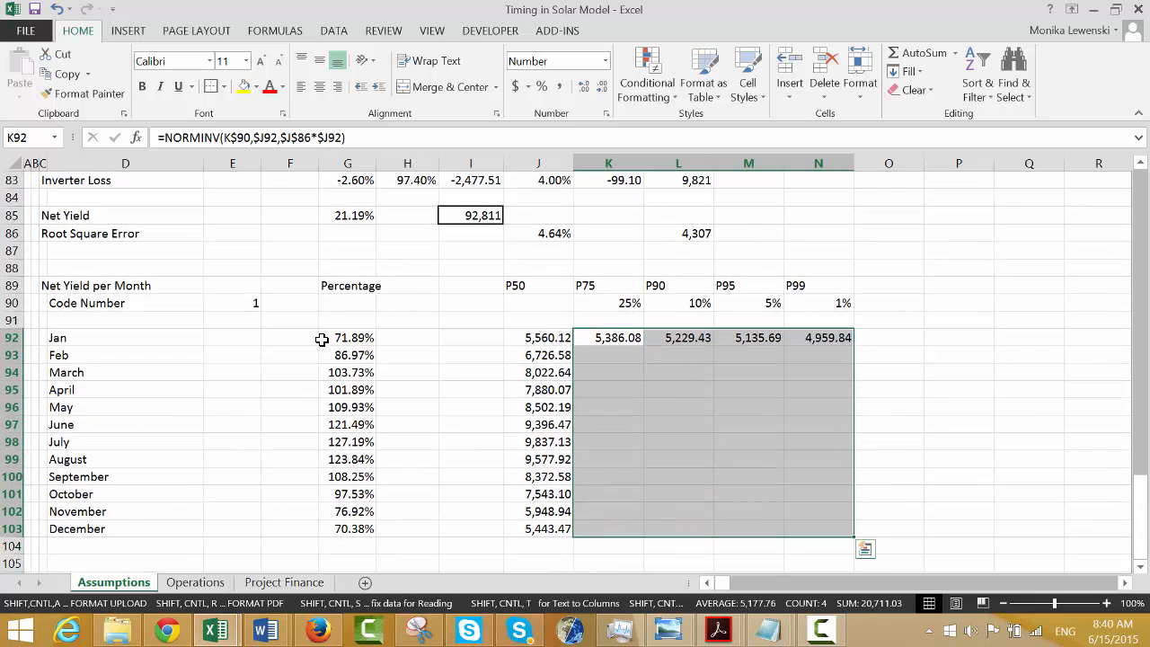
key("ctrl+d")
key("Down")
key("Down")
key("Down")
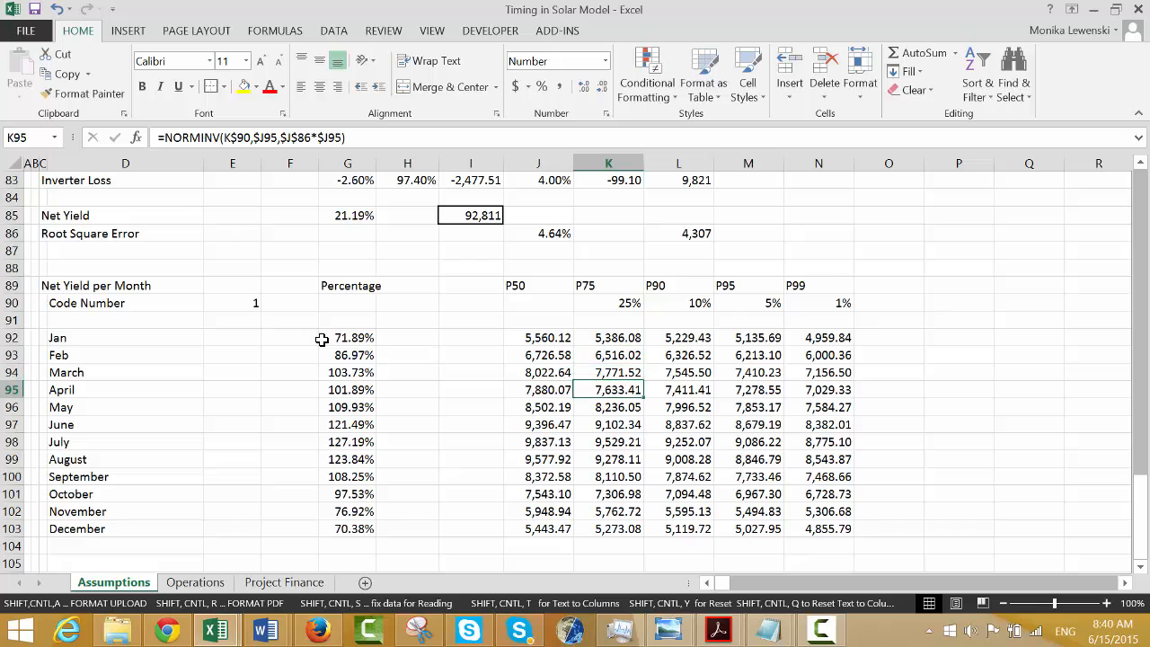
Examine the monthly P50 to P99 yield formulas in J92:N103.
key("Down")
key("Down")
key("Down")
key("Down")
key("Left")
key("Left")
key("Left")
key("Up")
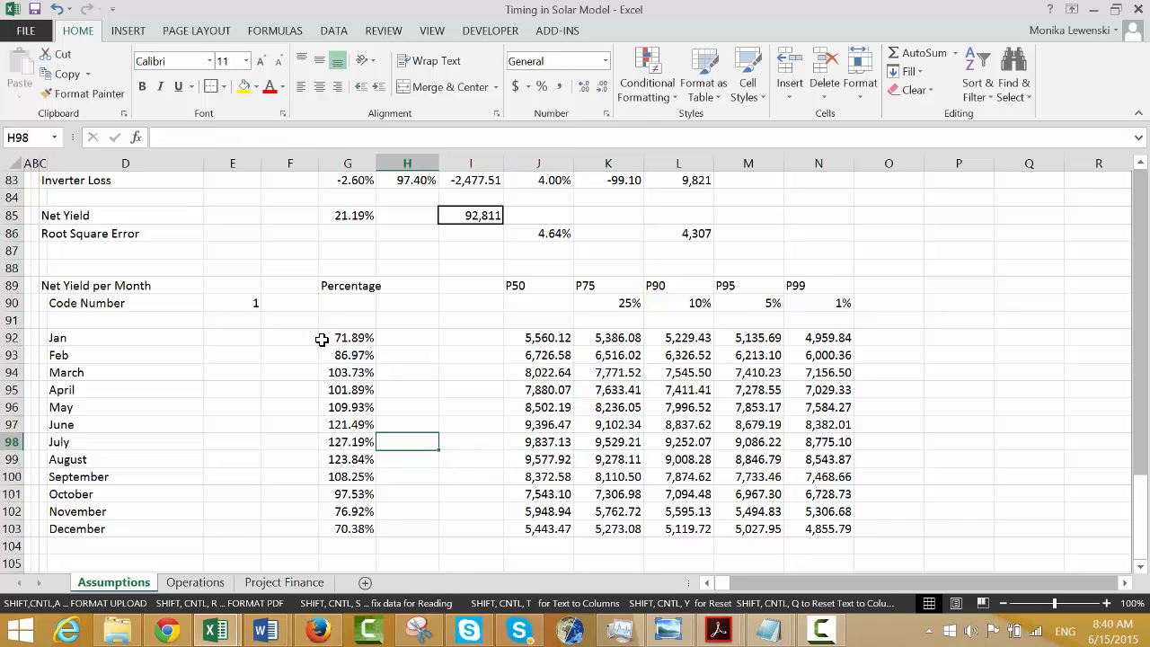
key("Up")
key("Up")
key("Up")
key("Up")
key("Up")
key("Up")
key("Up")
key("Right")
key("Down")
key("Right")
key("Right")
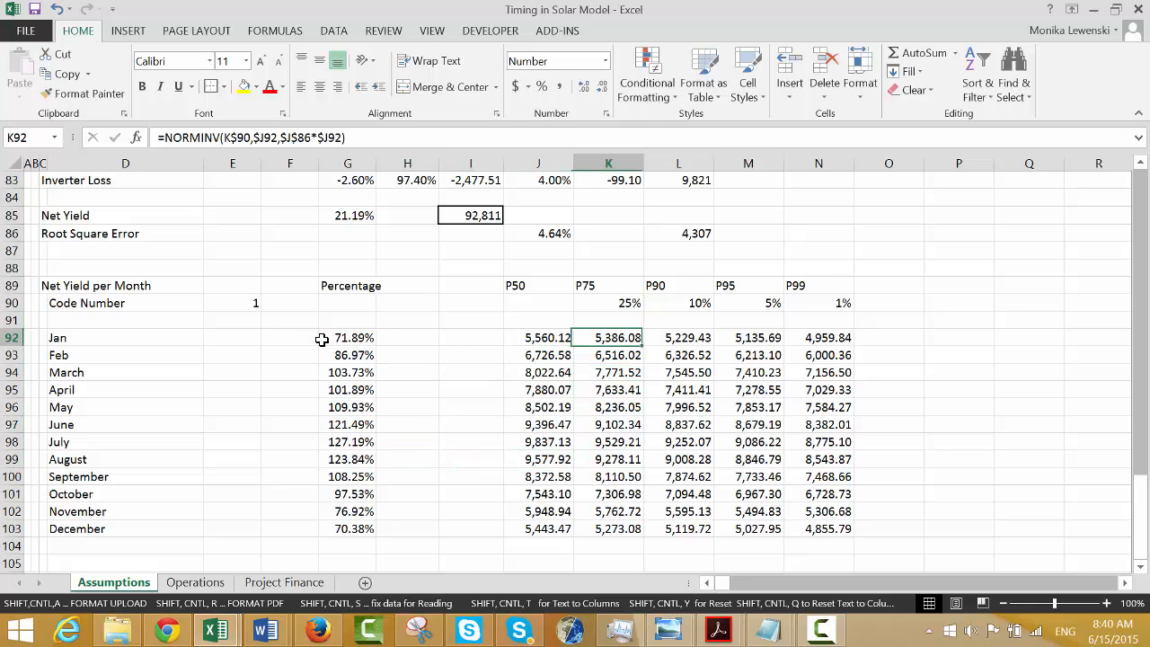
key("Right")
key("Right")
key("Right")
key("Left")
key("Left")
key("Left")
key("Left")
key("Left")
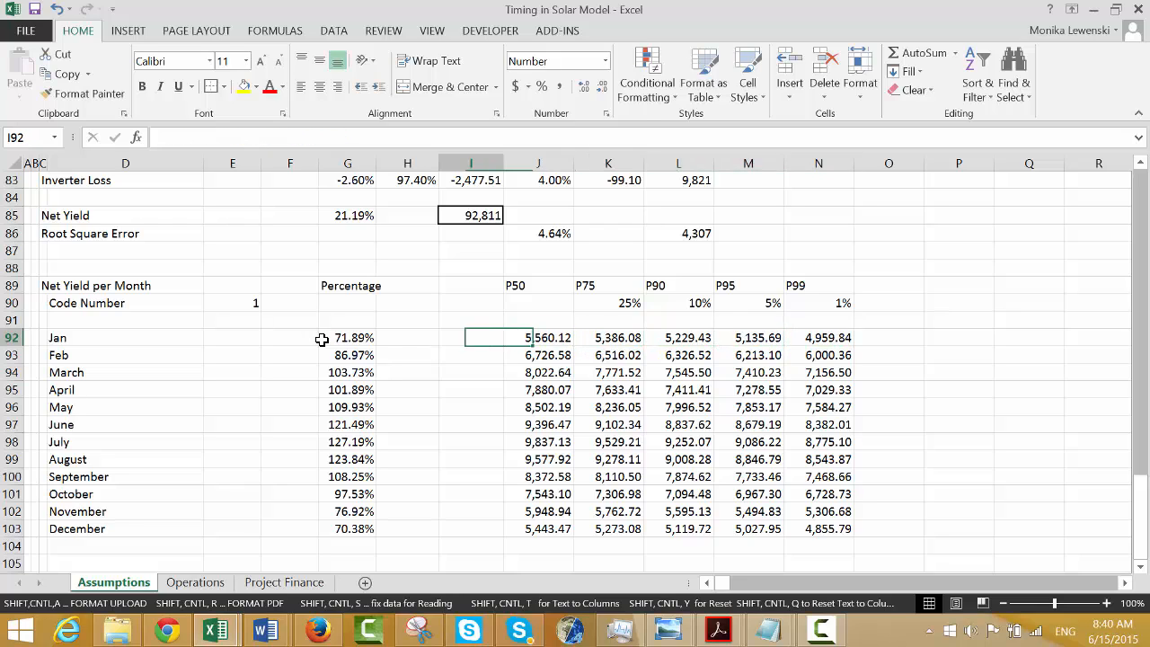
key("Right")
key("Right")
key("Right")
key("Right")
key("Right")
key("Left")
key("Left")
key("Down")
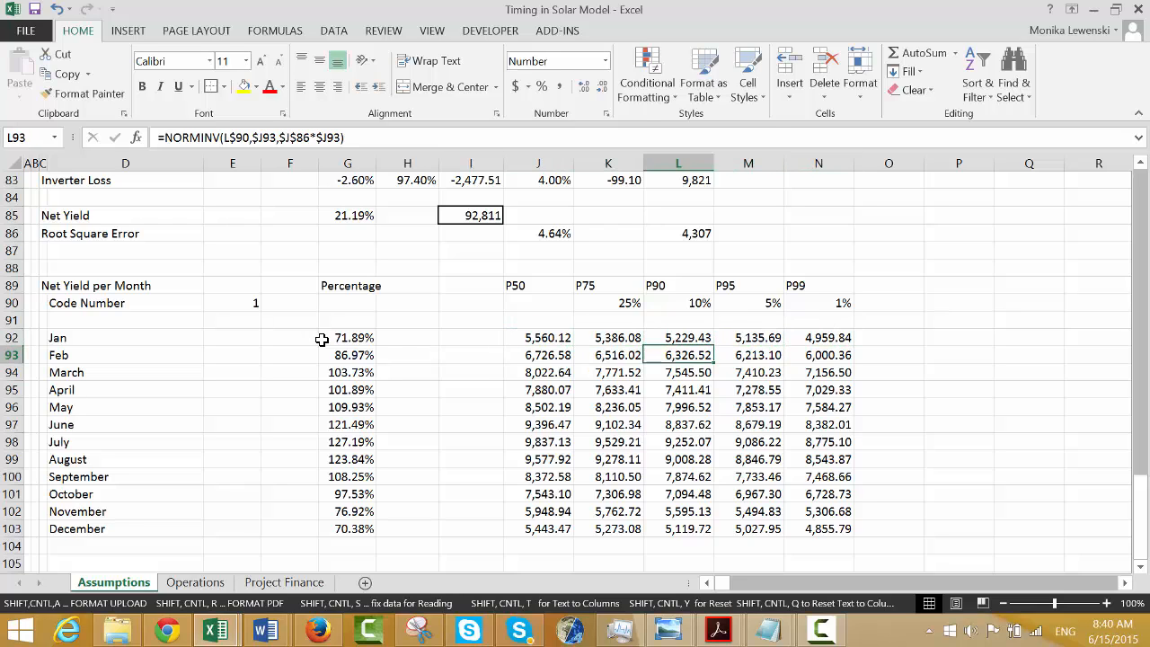
key("Down")
key("Left")
key("Left")
key("Down")
key("Down")
key("Down")
key("Down")
key("Down")
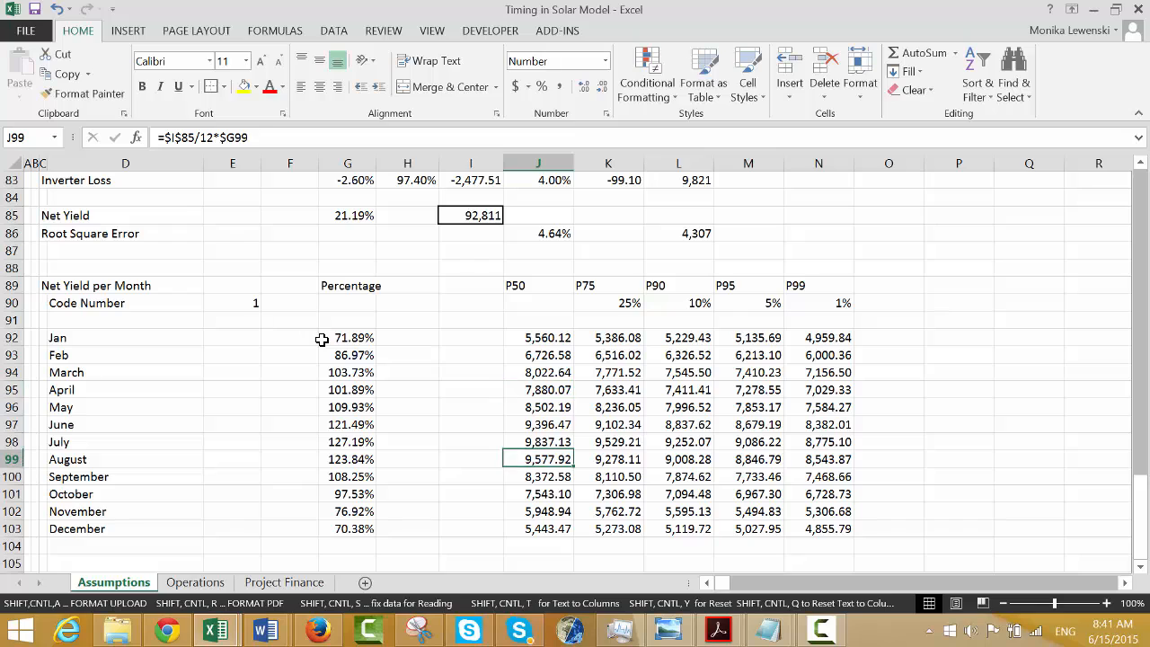
key("Left")
key("Left")
key("Up")
key("Up")
key("Up")
key("Up")
key("Up")
key("Up")
key("Up")
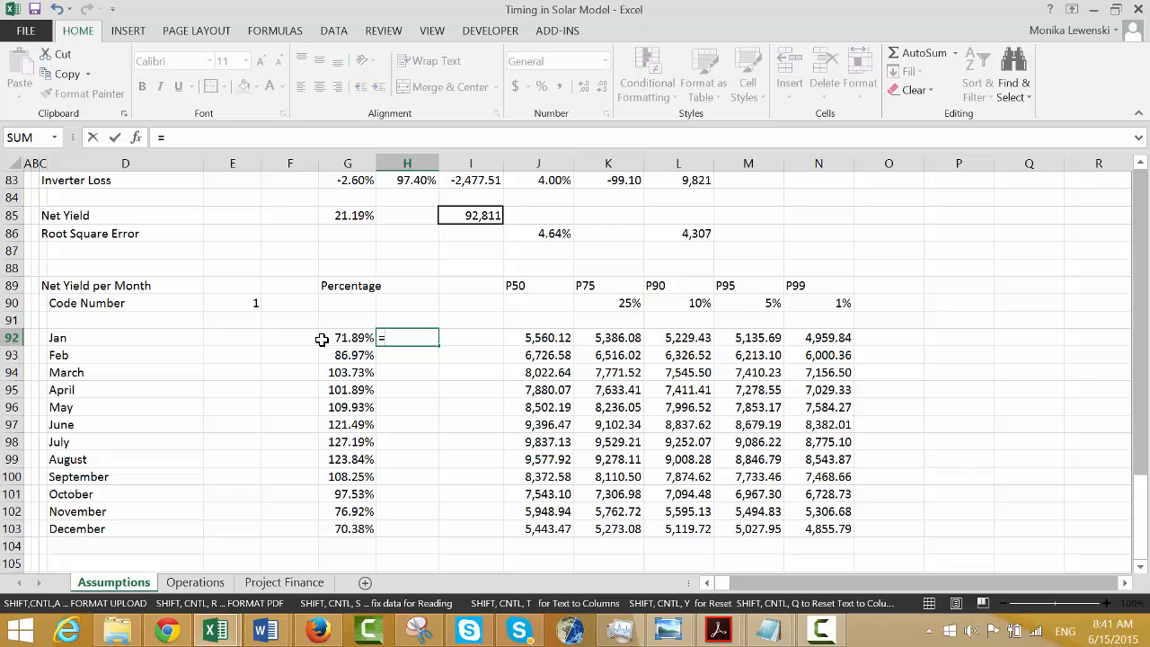
key("Escape")
key("Right")
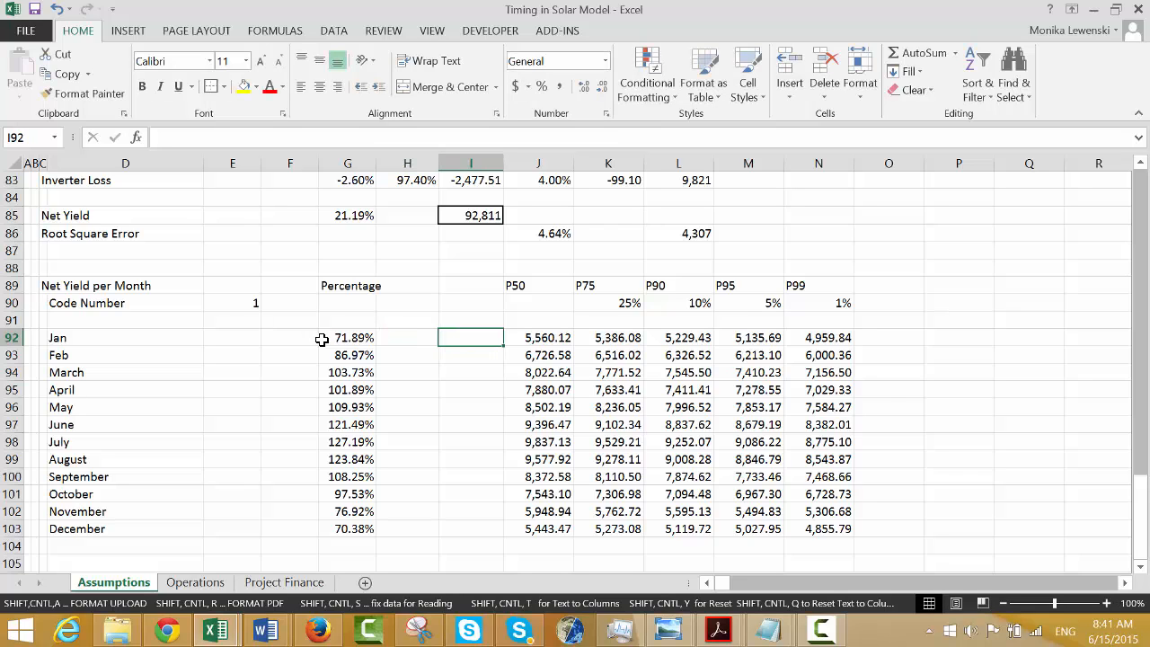
type("=")
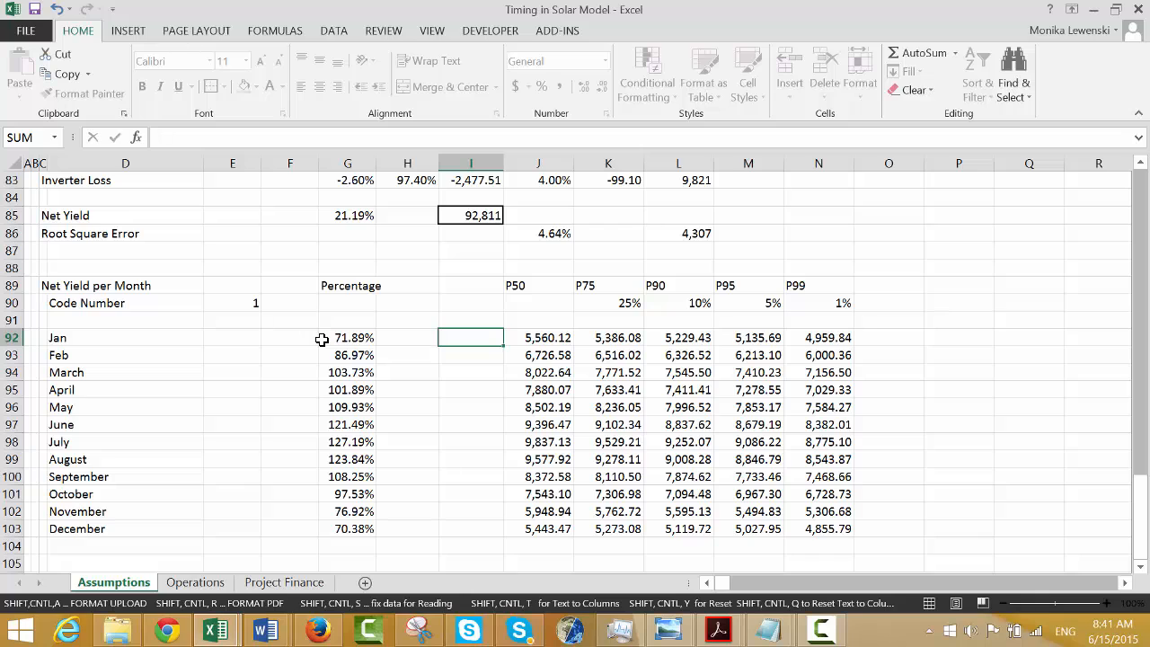
Start an INDEX formula in I89 with the P50 to P99 headers in J89:N89 as the array.
key("Up")
key("Up")
key("Up")
type("=")
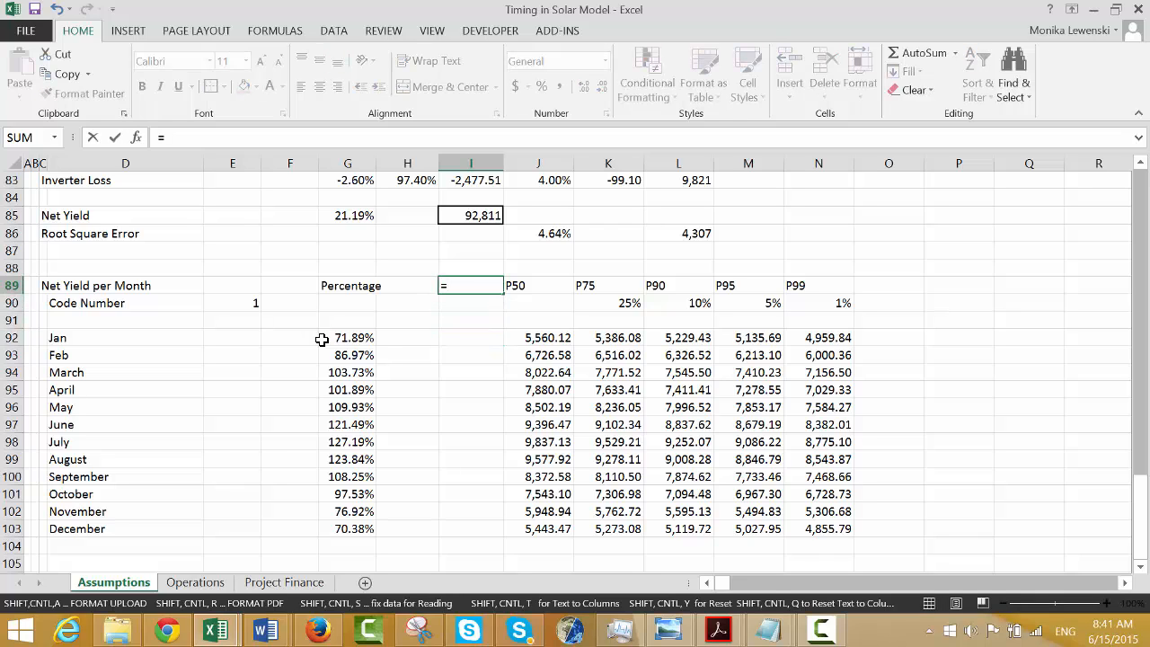
type("ln")
key("BackSpace")
key("Escape")
key("BackSpace")
type("in")
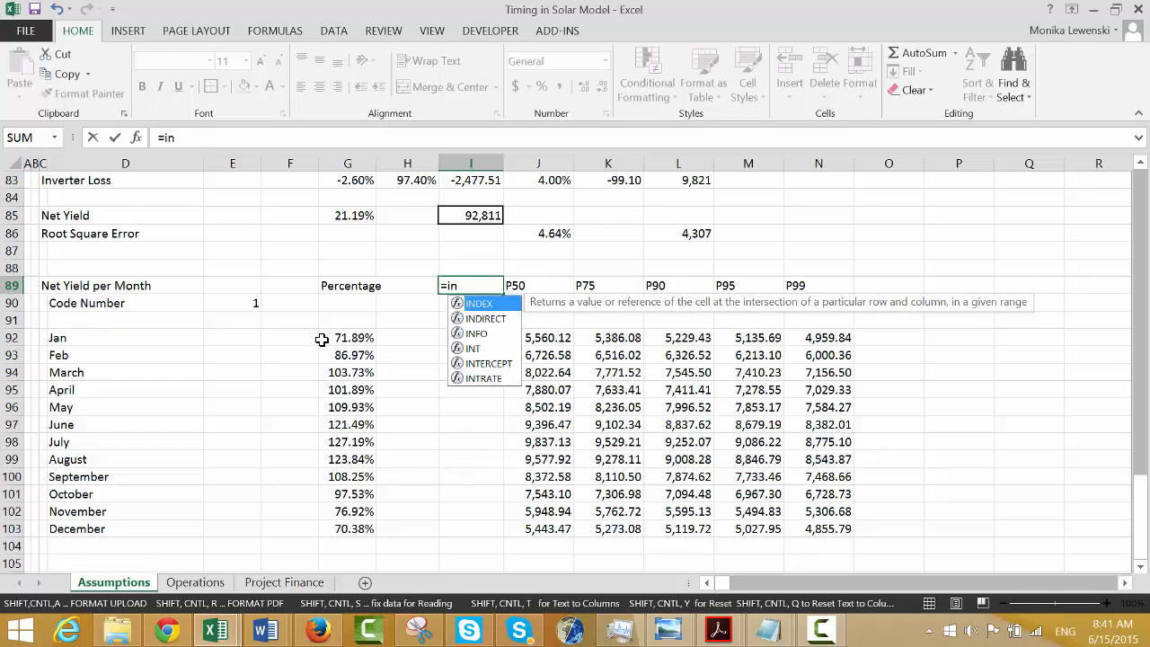
key("Tab")
key("Right")
key("ctrl+shift+Right")
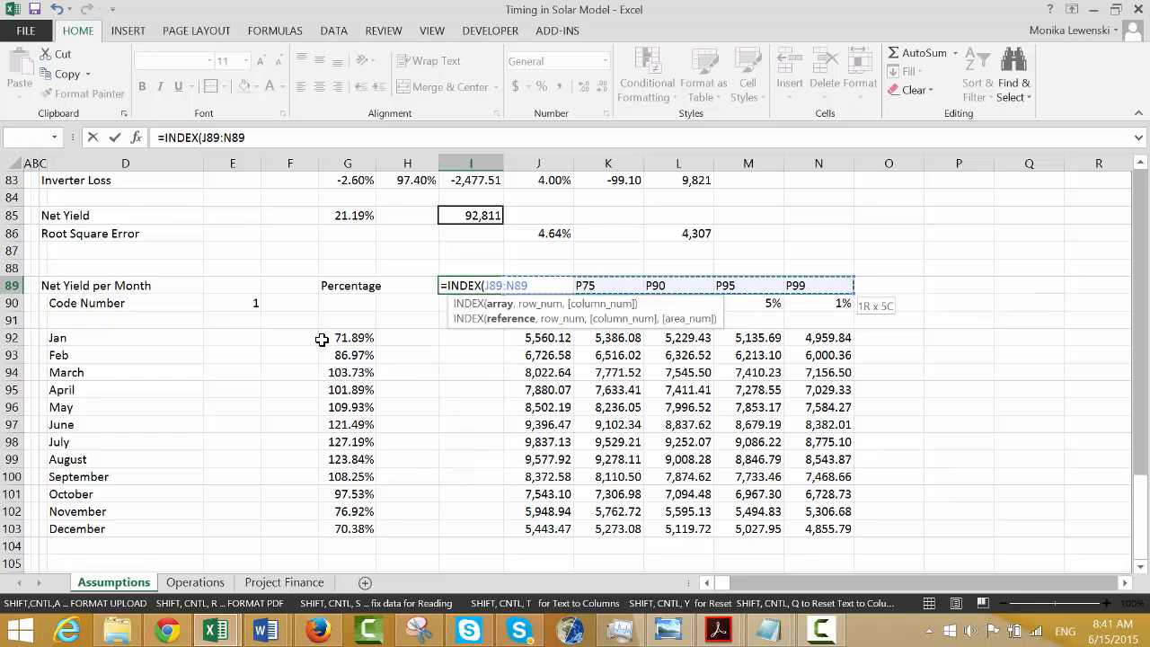
Complete the INDEX formula in I89 with the code number cell $E$90 as an absolute reference for the position.
type(",")
key("Left")
key("Left")
key("Left")
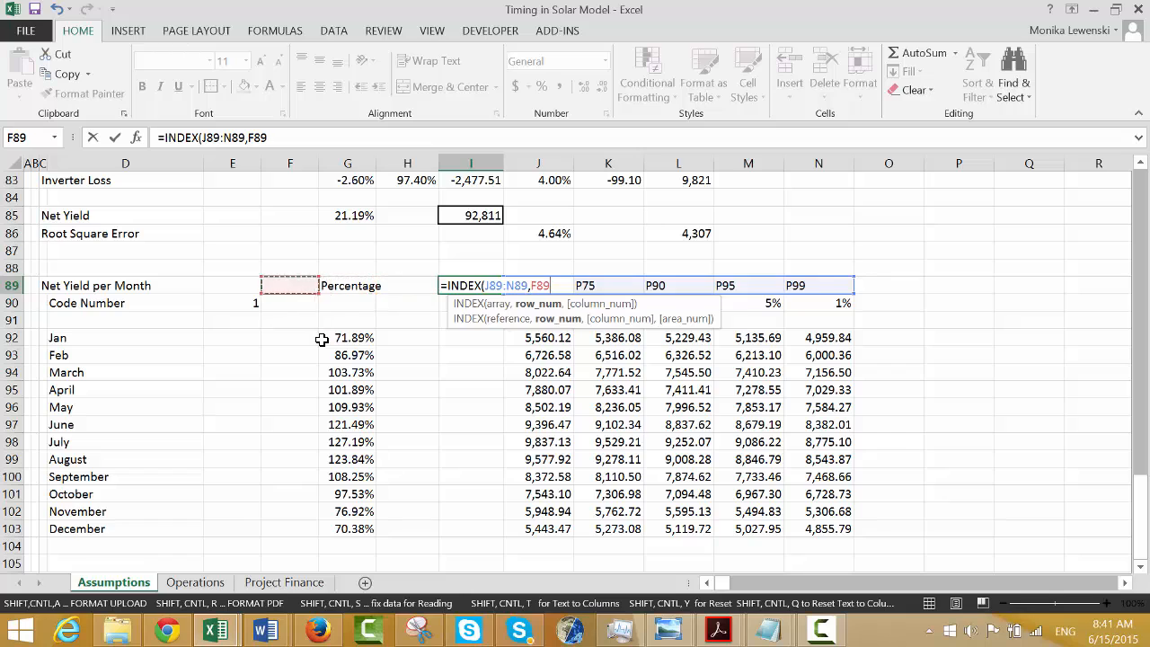
key("Down")
key("Left")
key("F4")
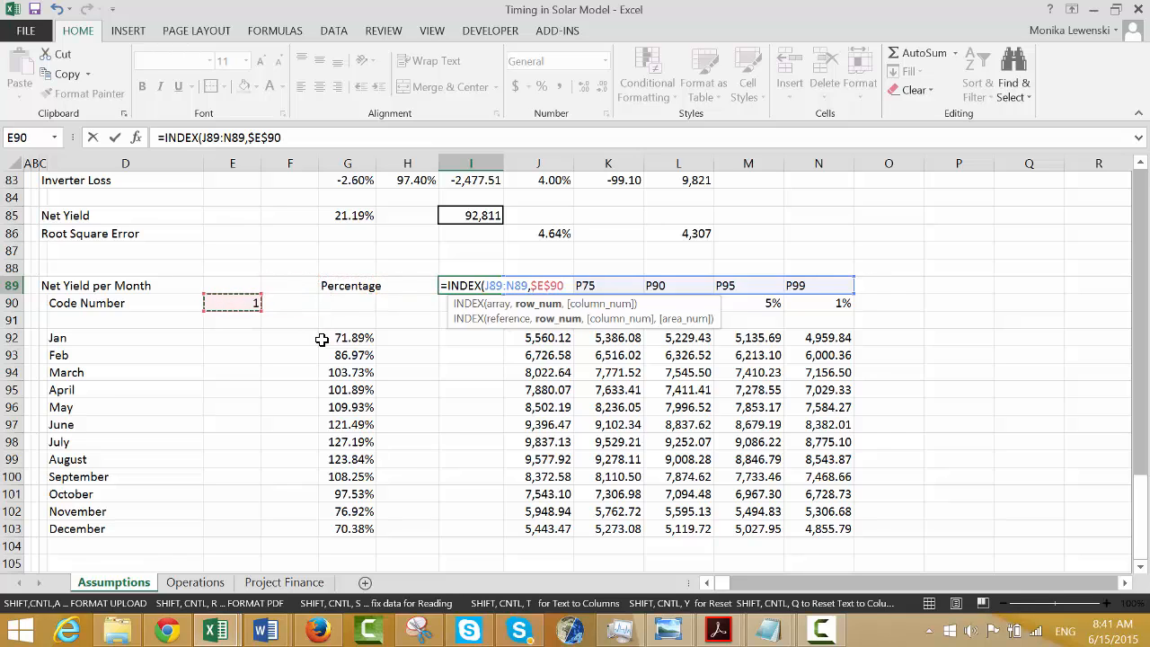
key("Return")
key("Up")
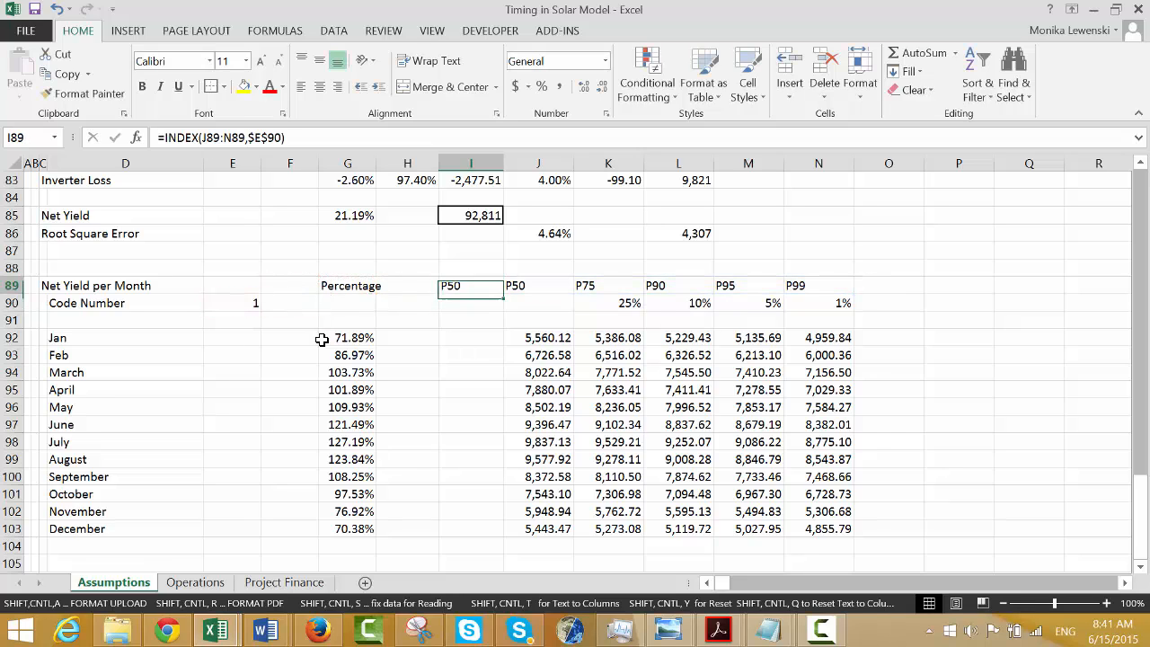
Copy the INDEX formula from I89 into January's cell I92.
key("ctrl+c")
key("Down")
key("Down")
key("Down")
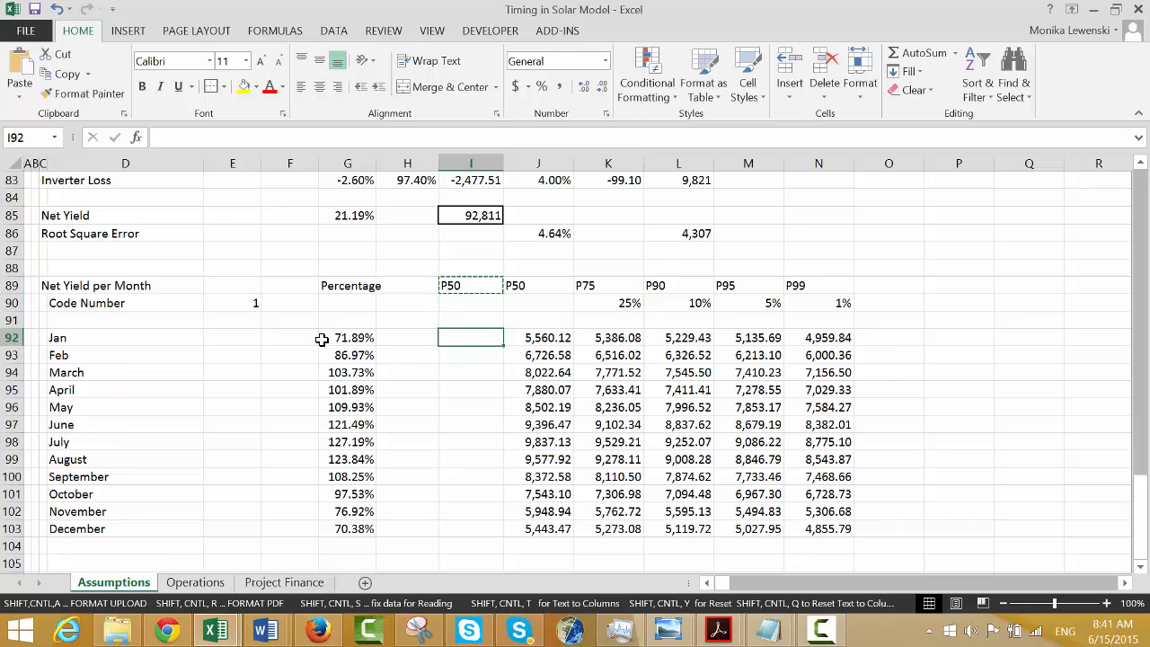
key("ctrl+v")
key("Escape")
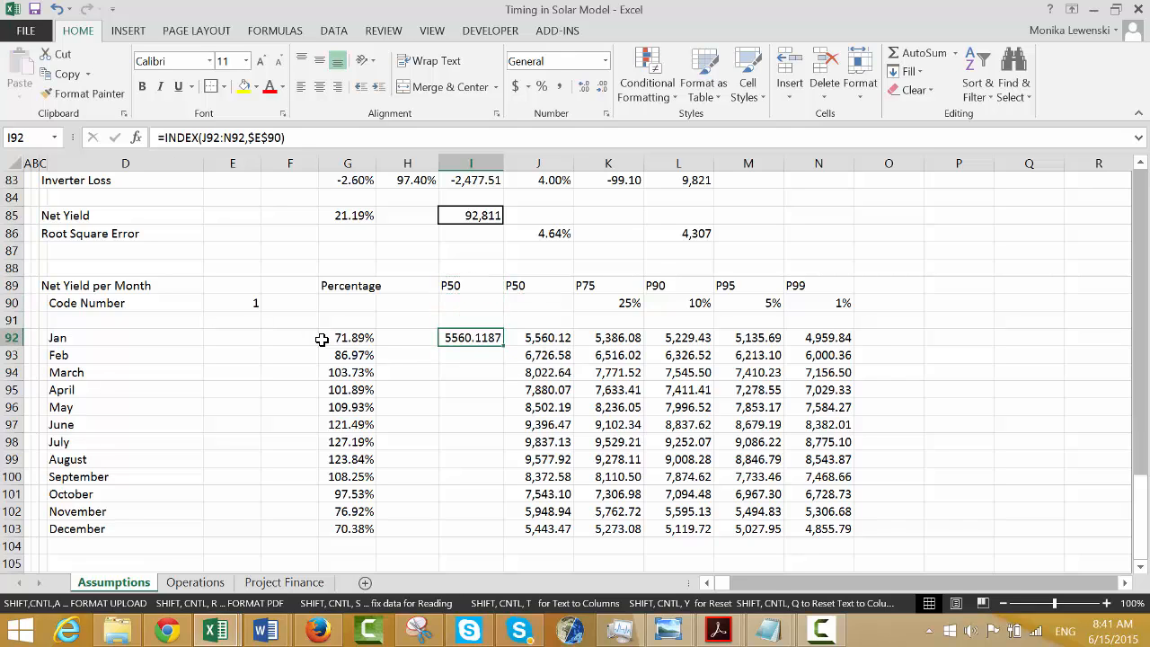
Fill the INDEX formula from I92 down to December in I103 and format the range as comma-separated numbers with two decimals.
key("shift+Down")
key("shift+Down")
key("shift+Down")
key("shift+Down")
key("shift+Down")
key("shift+Down")
key("shift+Down")
key("shift+Down")
key("shift+Down")
key("shift+Down")
key("shift+Down")
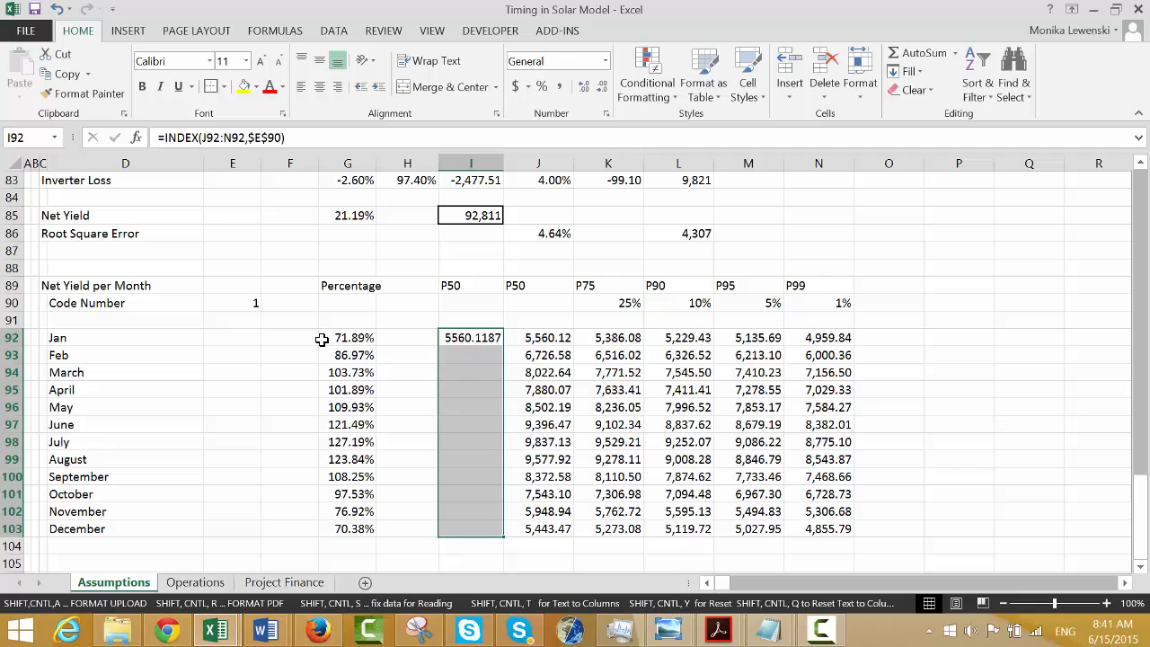
key("ctrl+v")
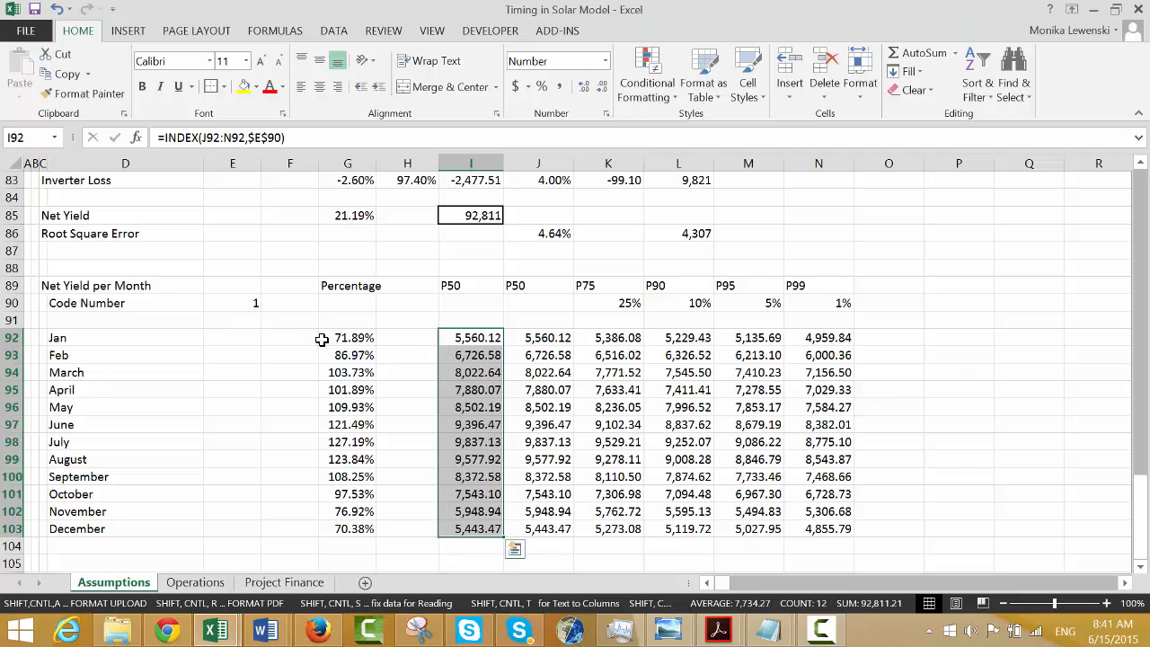
Add an outside border around the selected-case column I89:I103.
key("Up")
key("Up")
key("Up")
key("Down")
key("Down")
key("Down")
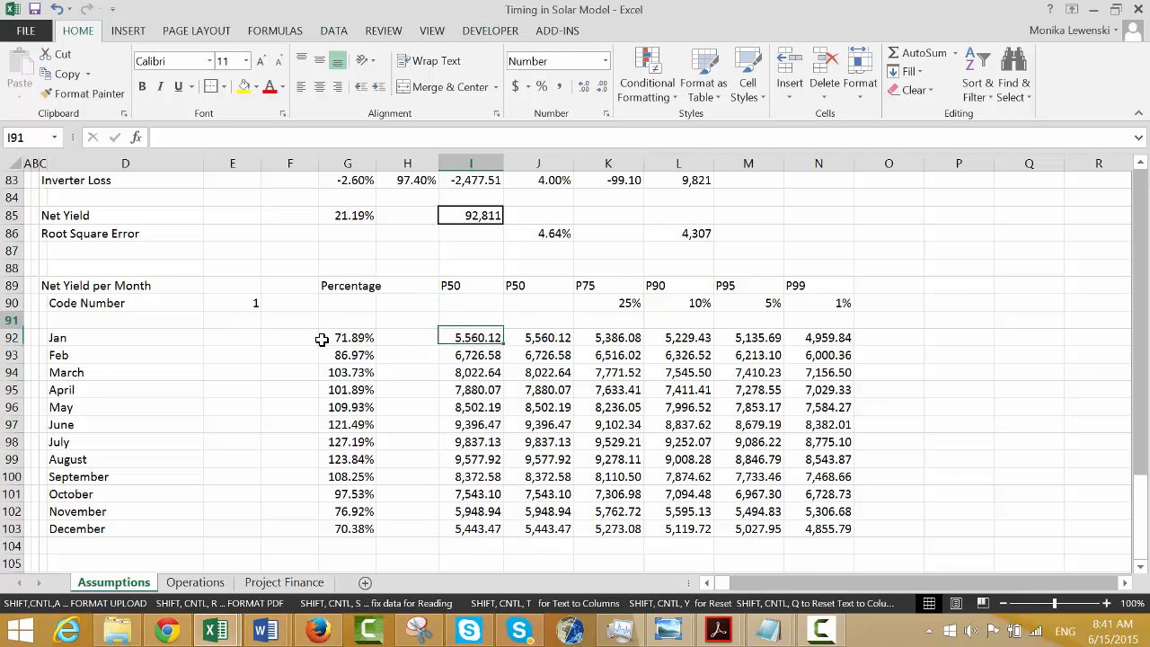
key("Up")
key("Up")
key("Up")
key("shift+Down")
key("shift+Down")
key("shift+Down")
key("shift+Down")
key("shift+Down")
key("shift+Down")
key("shift+Down")
key("shift+Down")
key("shift+Down")
key("shift+Down")
key("shift+Down")
key("shift+Down")
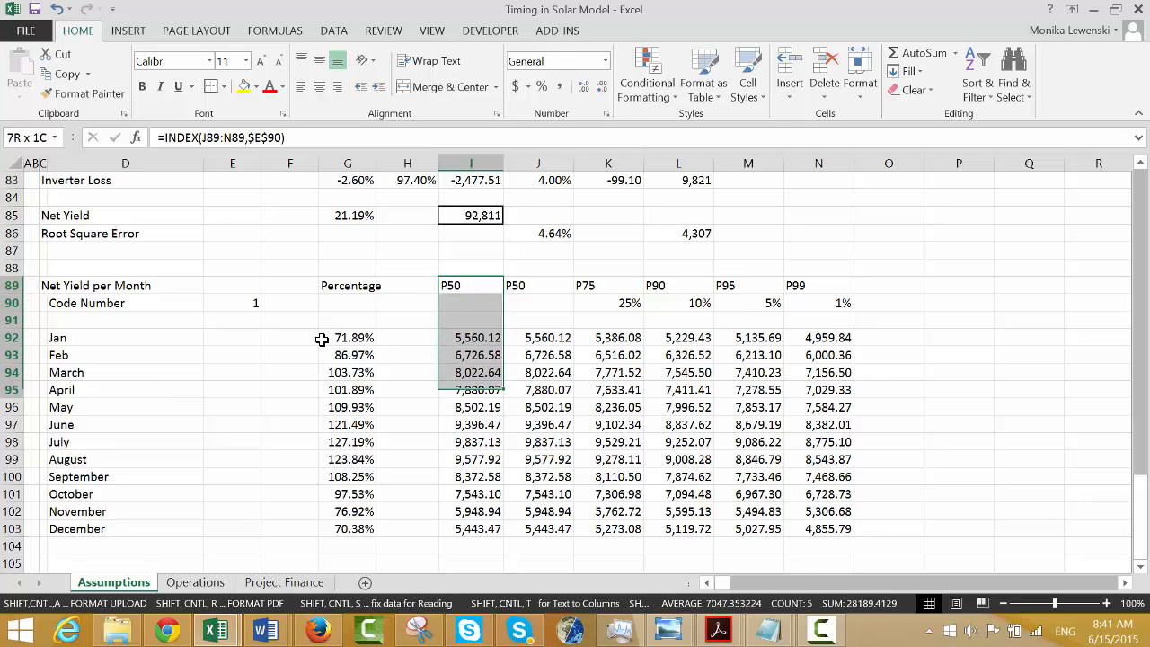
key("shift+Down")
key("shift+Down")
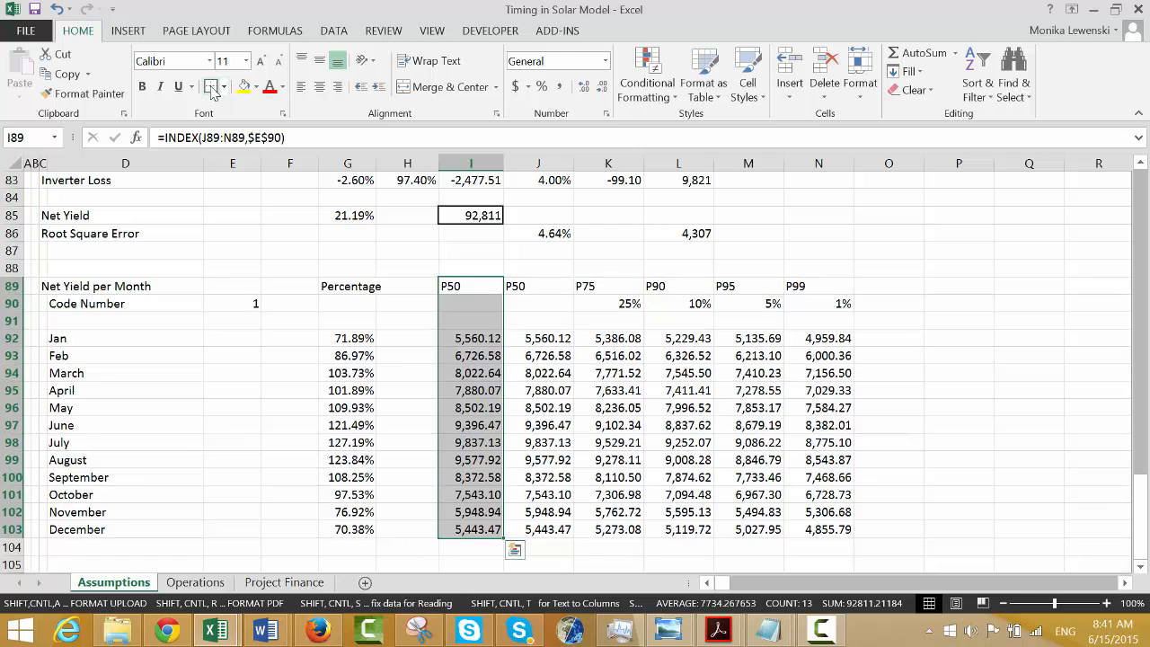
key("Left")
key("Right")
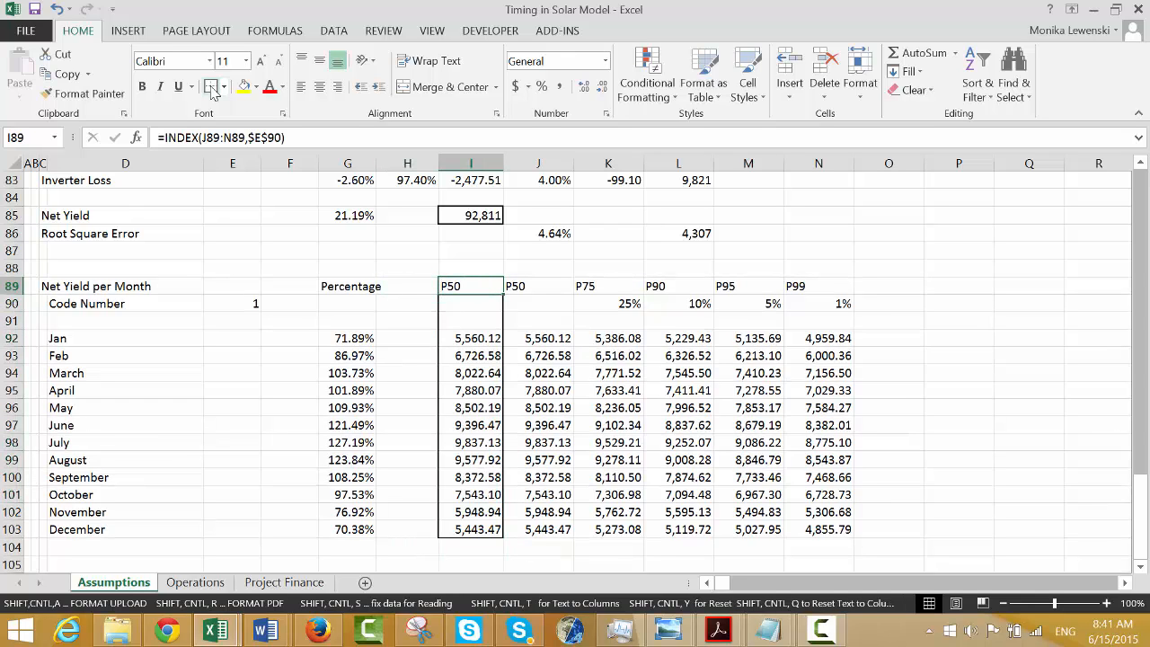
Enter 1 in F92 beside January's percentage.
key("Down")
key("Down")
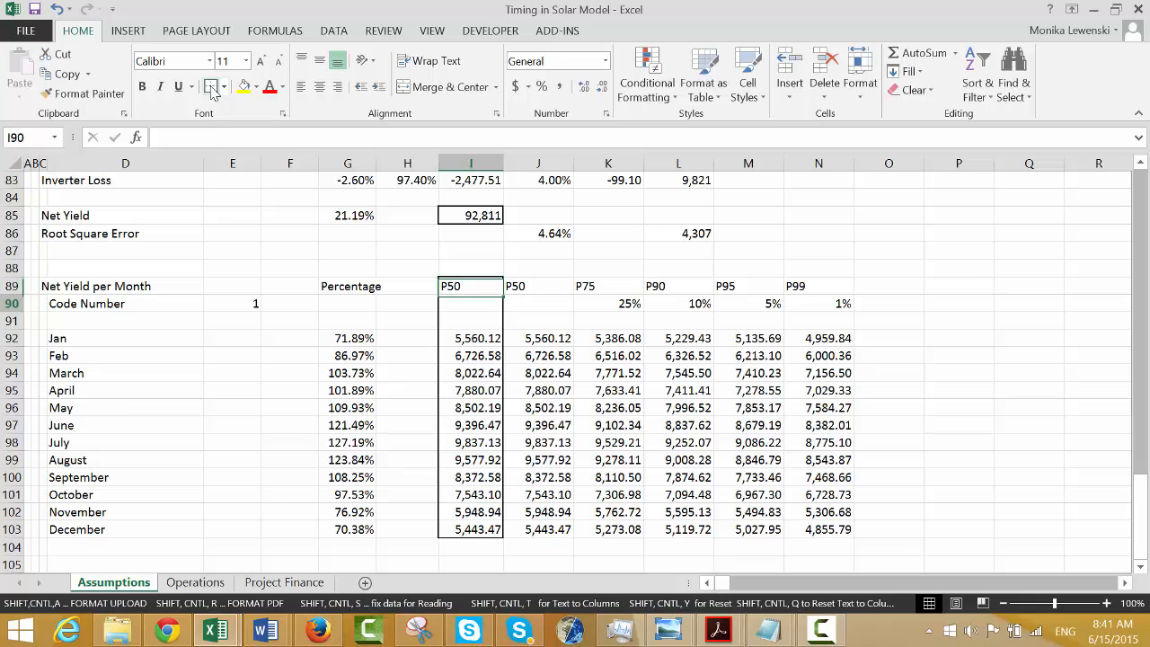
key("Left")
key("Left")
key("Left")
key("Down")
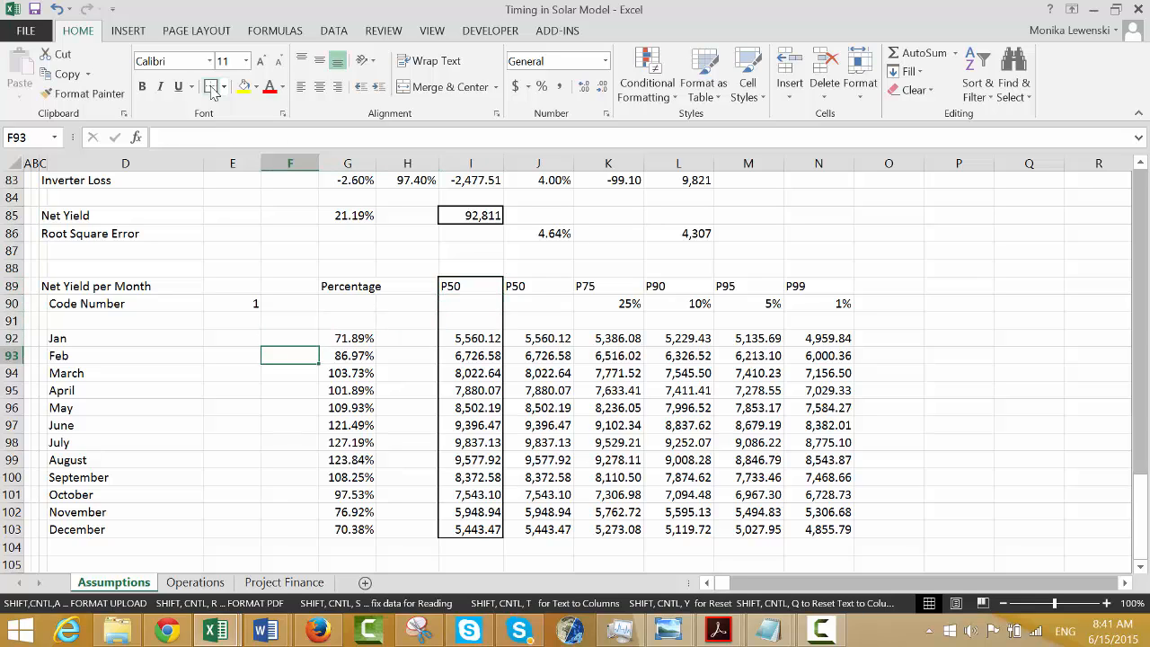
type("1")
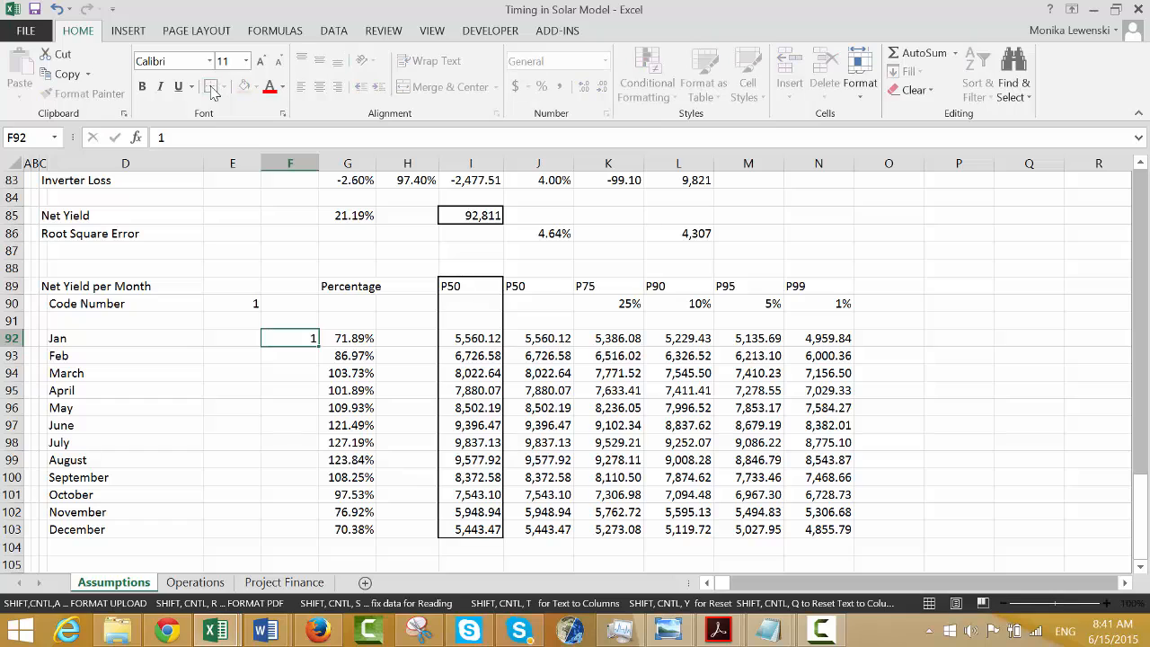
key("Return")
key("Up")
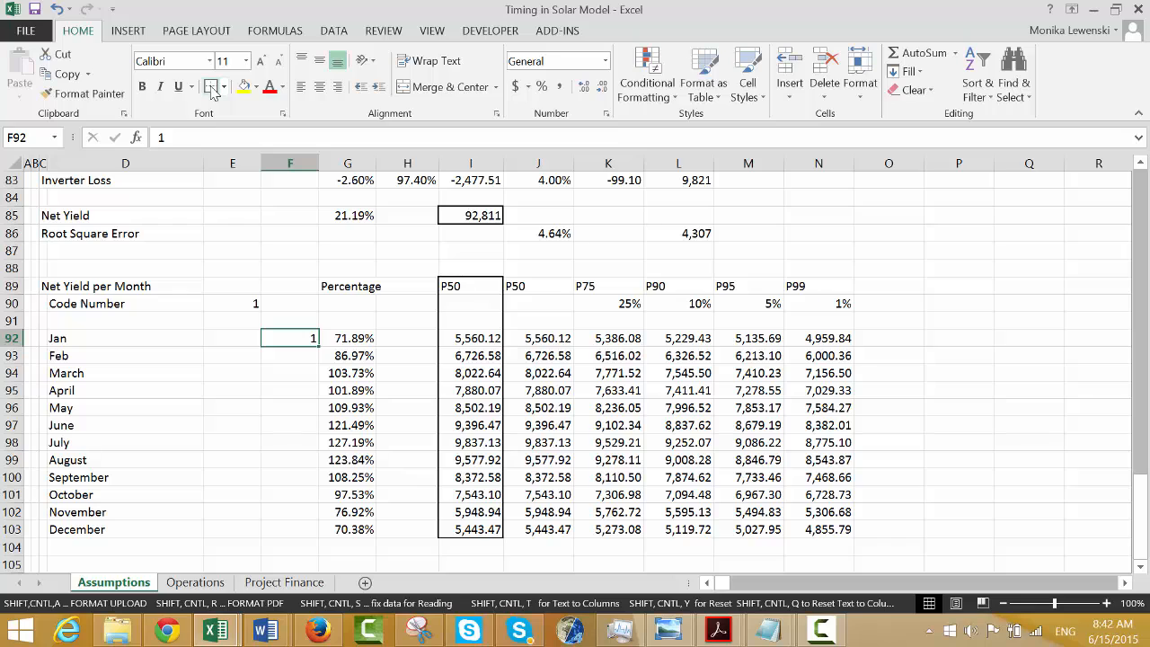
Fill the 1 from F92 down to December in F103.
key("shift+Down")
key("shift+Down")
key("shift+Down")
key("shift+Down")
key("shift+Down")
key("shift+Down")
key("shift+Down")
key("shift+Down")
key("shift+Down")
key("shift+Down")
key("shift+Down")
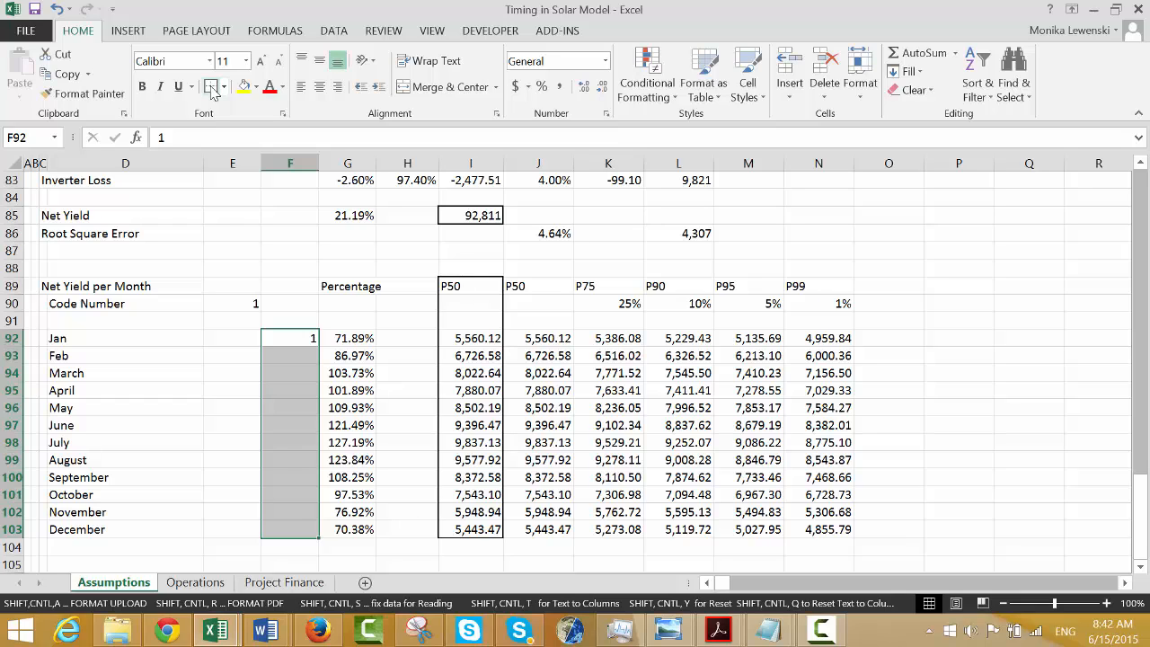
key("ctrl+d")
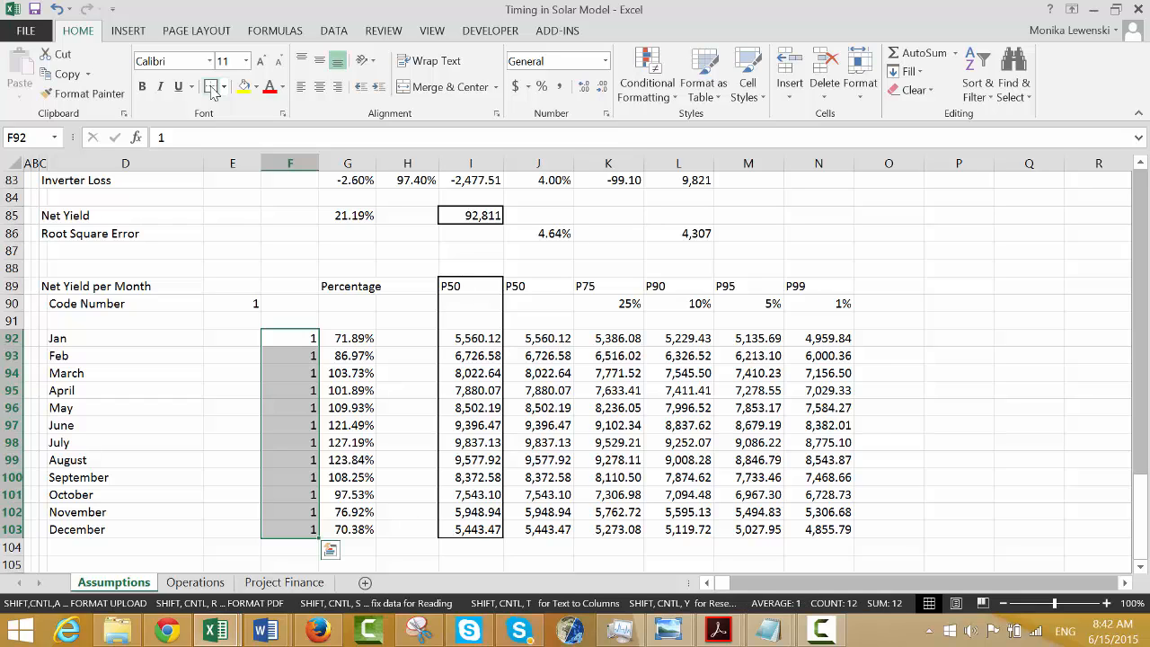
key("Up")
key("Down")
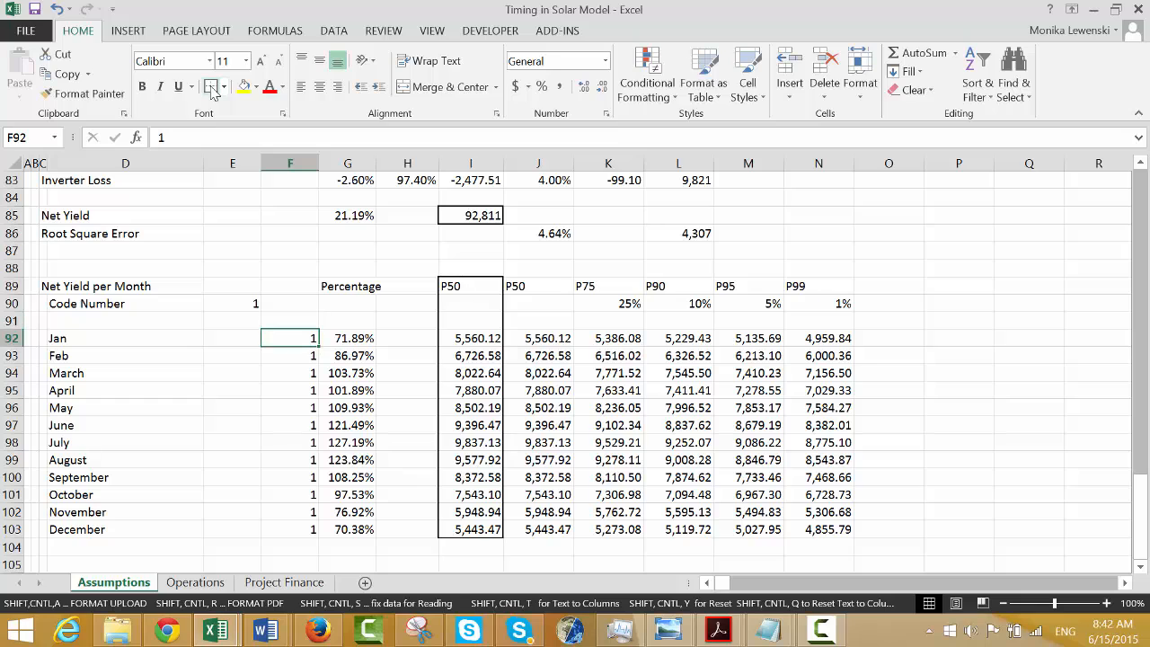
Fill the cells beside Jan to December (F92:F103) with a linear series from 1 to 12.
key("Down")
key("Up")
key("Down")
key("Up")
key("shift+Down")
key("shift+Down")
key("shift+Down")
key("shift+Down")
key("shift+Down")
key("shift+Down")
key("shift+Down")
key("shift+Down")
key("shift+Down")
key("shift+Down")
key("shift+Down")
key("shift+Down")
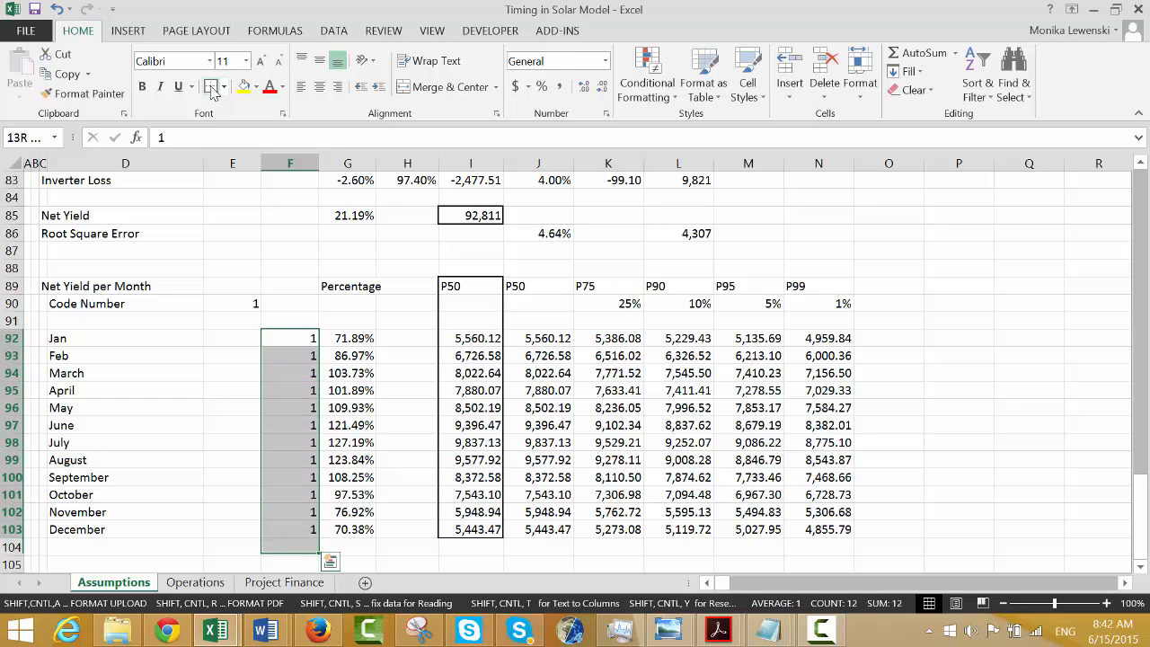
key("shift+Up")
key("alt")
key("h")
key("f")
key("i")
key("s")
key("Return")
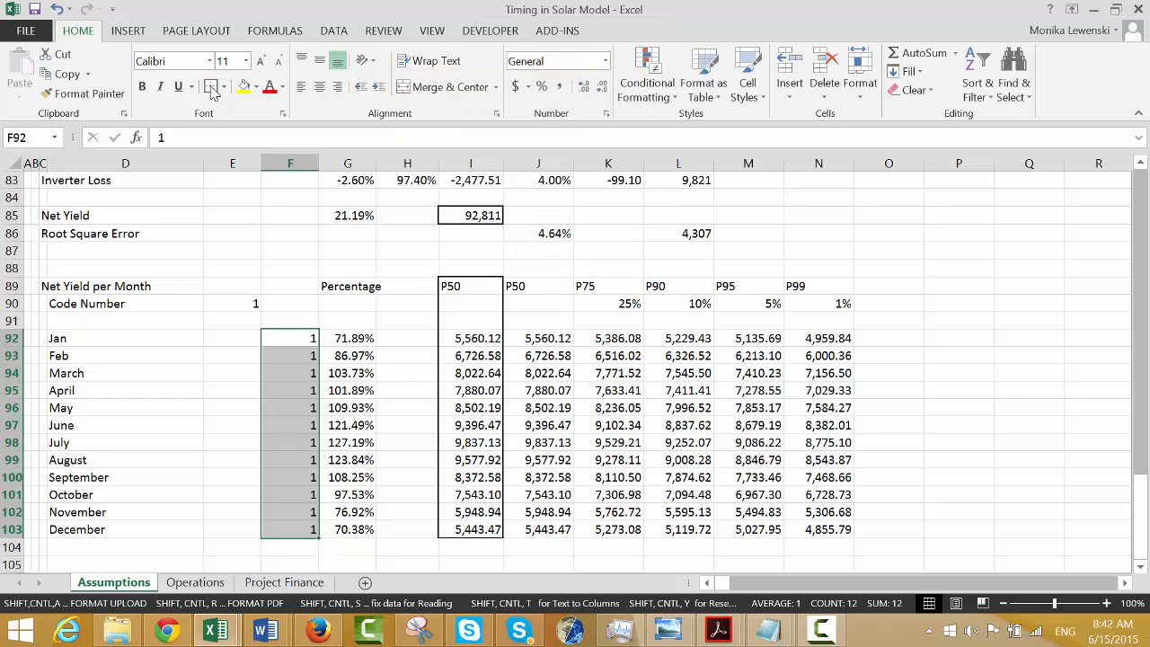
Run the custom formatting macro on the Assumptions sheet to color all hard-coded inputs blue, including the new month numbers.
key("Left")
key("Left")
key("Left")
key("Left")
key("Left")
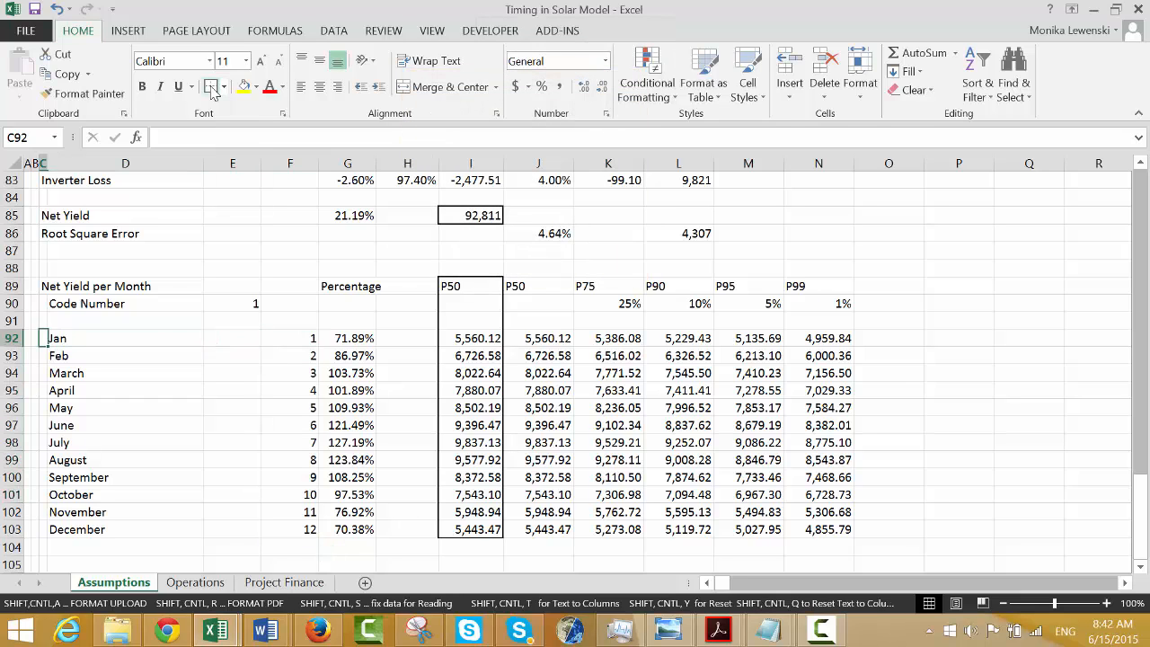
key("Down")
key("Down")
key("Down")
key("Down")
key("Down")
key("Down")
key("Down")
key("Down")
key("Down")
key("Down")
key("Down")
key("Down")
key("Down")
key("Down")
key("Down")
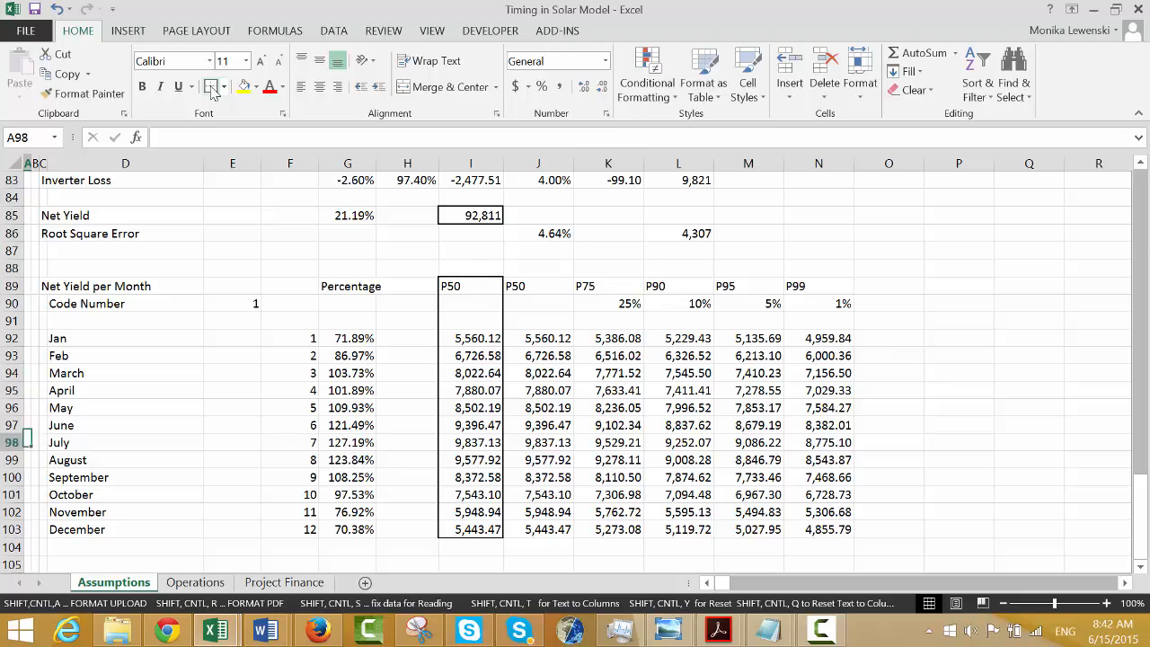
key("Up")
key("Up")
key("Up")
key("Up")
key("Up")
key("Up")
key("Up")
key("Up")
key("Up")
key("Up")
key("Up")
key("Up")
key("Up")
key("Up")
key("Up")
key("Up")
key("Up")
key("Up")
key("Up")
key("Up")
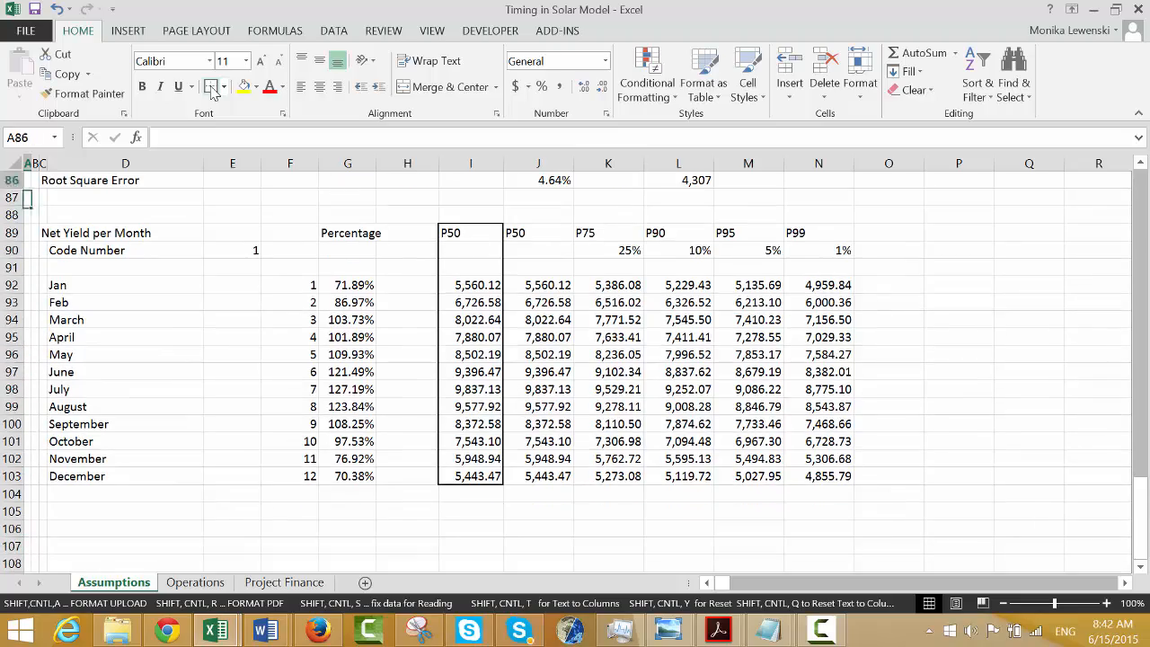
key("Up")
key("Up")
key("Up")
key("Up")
key("Up")
key("Up")
key("Up")
key("Up")
key("Up")
key("Up")
key("Up")
key("Up")
key("Up")
key("Up")
key("Up")
key("Up")
key("Up")
key("Up")
key("Up")
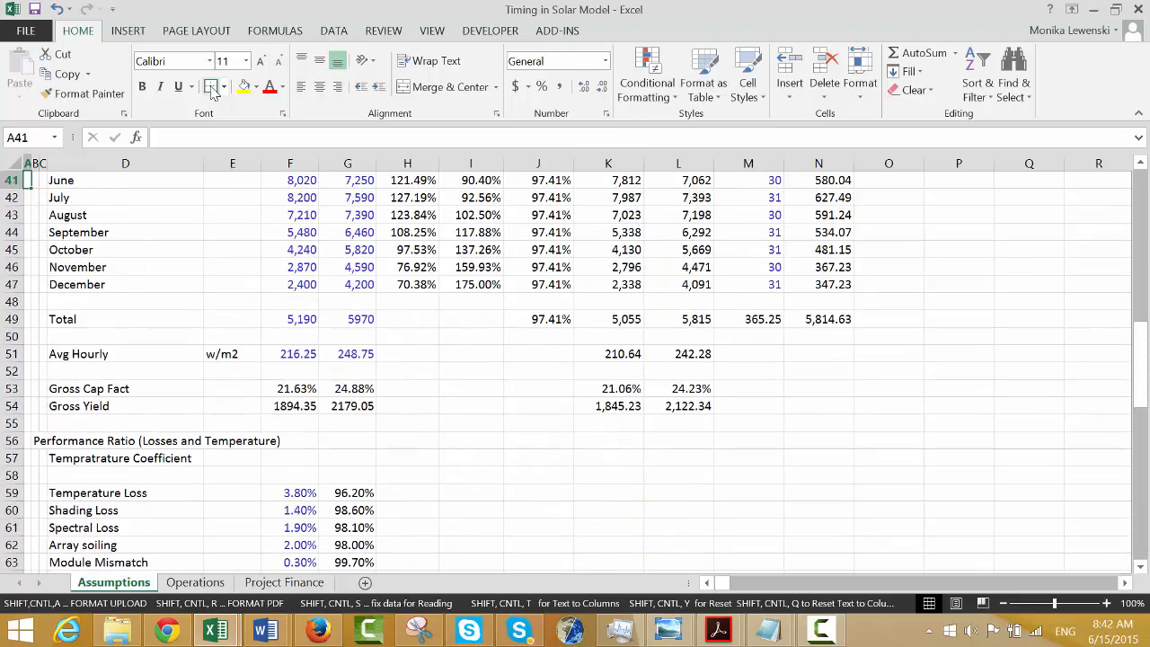
key("ctrl+shift+a")
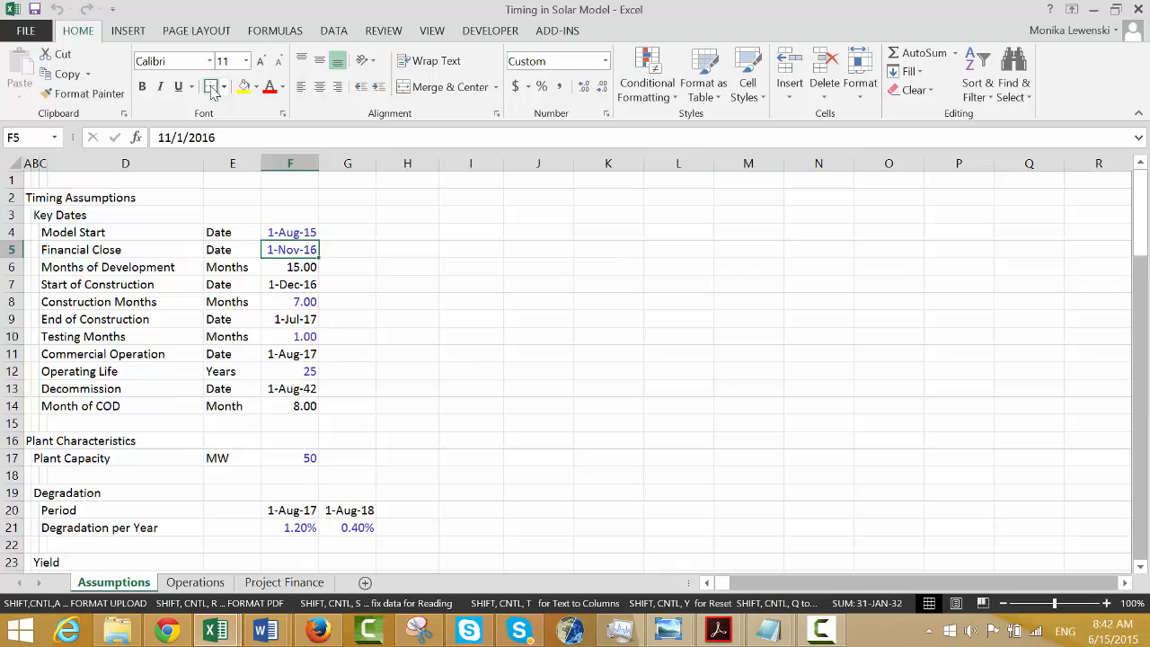
Review the input formatting down the Assumptions sheet, from the key dates through the monthly net yield table.
key("Down")
key("Down")
key("Down")
key("Down")
key("Down")
key("Down")
key("Down")
key("Down")
key("Down")
key("Down")
key("Down")
key("Down")
key("Down")
key("Down")
key("Down")
key("Down")
key("Down")
key("Down")
key("Down")
key("Down")
key("Down")
key("Down")
key("Down")
key("Down")
key("Down")
key("Down")
key("Down")
key("Down")
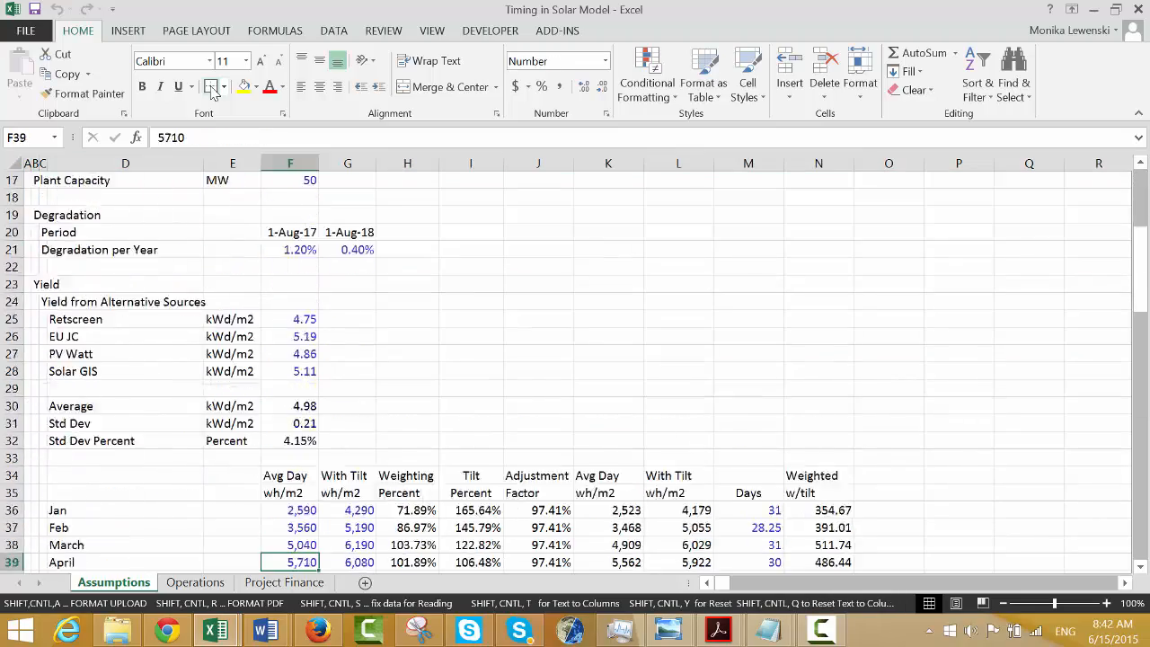
key("Down")
key("Down")
key("Down")
key("Down")
key("Down")
key("Down")
key("Down")
key("Down")
key("Down")
key("Down")
key("Down")
key("Down")
key("Down")
key("Down")
key("Down")
key("Down")
key("Down")
key("Down")
key("Down")
key("Down")
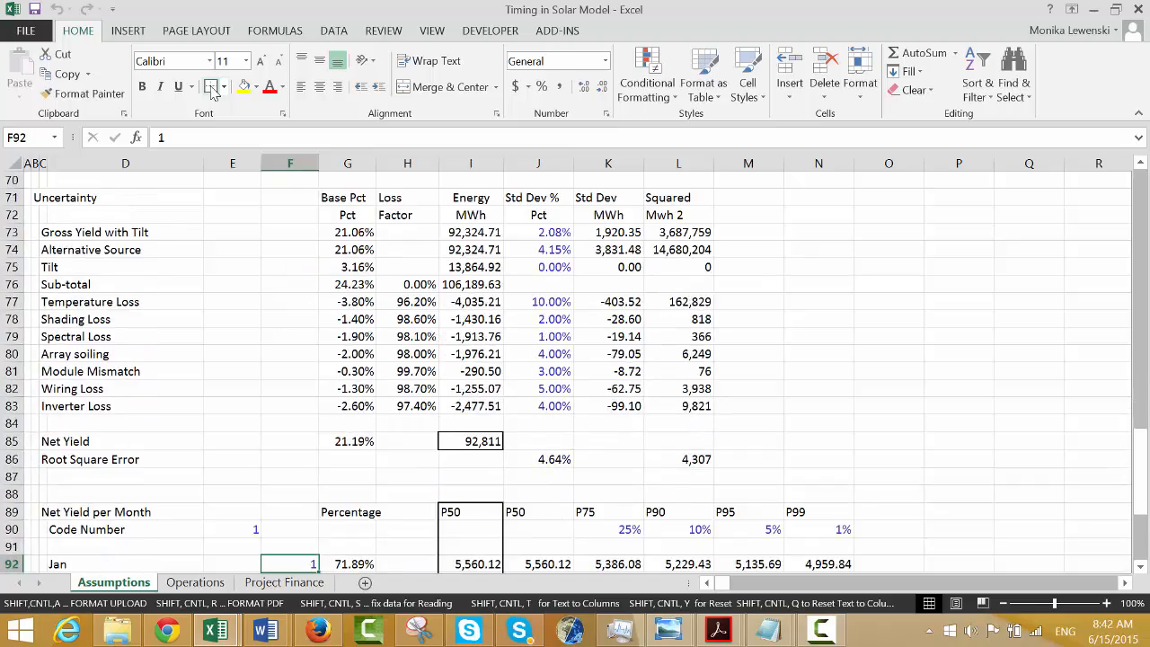
key("Down")
key("Down")
key("Down")
key("Down")
key("Down")
key("Down")
key("Down")
key("Down")
key("Down")
key("Down")
key("Down")
key("Down")
key("Down")
key("Down")
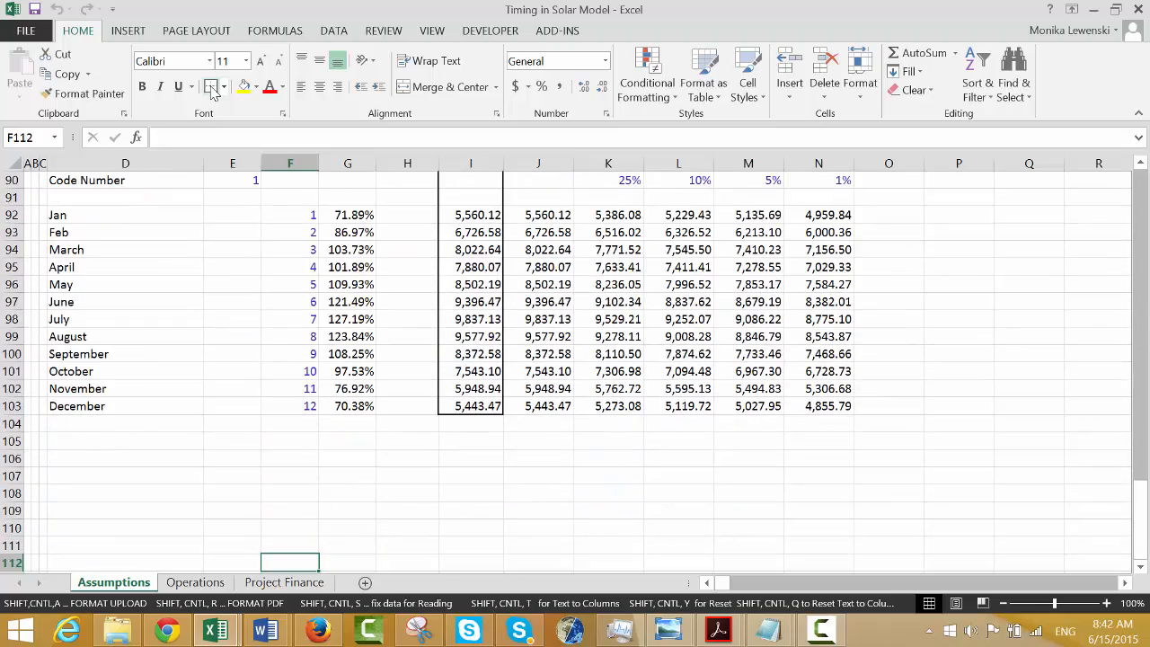
Check the Assumptions sheet from the performance ratio and uncertainty table down to the end of the monthly net yield table.
key("Up")
key("Up")
key("Up")
key("Up")
key("Up")
key("Up")
key("Up")
key("Up")
key("Up")
key("Up")
key("Up")
key("Up")
key("Up")
key("Up")
key("Up")
key("Up")
key("Up")
key("Up")
key("Up")
key("Up")
key("Up")
key("Up")
key("Up")
key("Up")
key("Up")
key("Up")
key("Up")
key("Up")
key("Up")
key("Up")
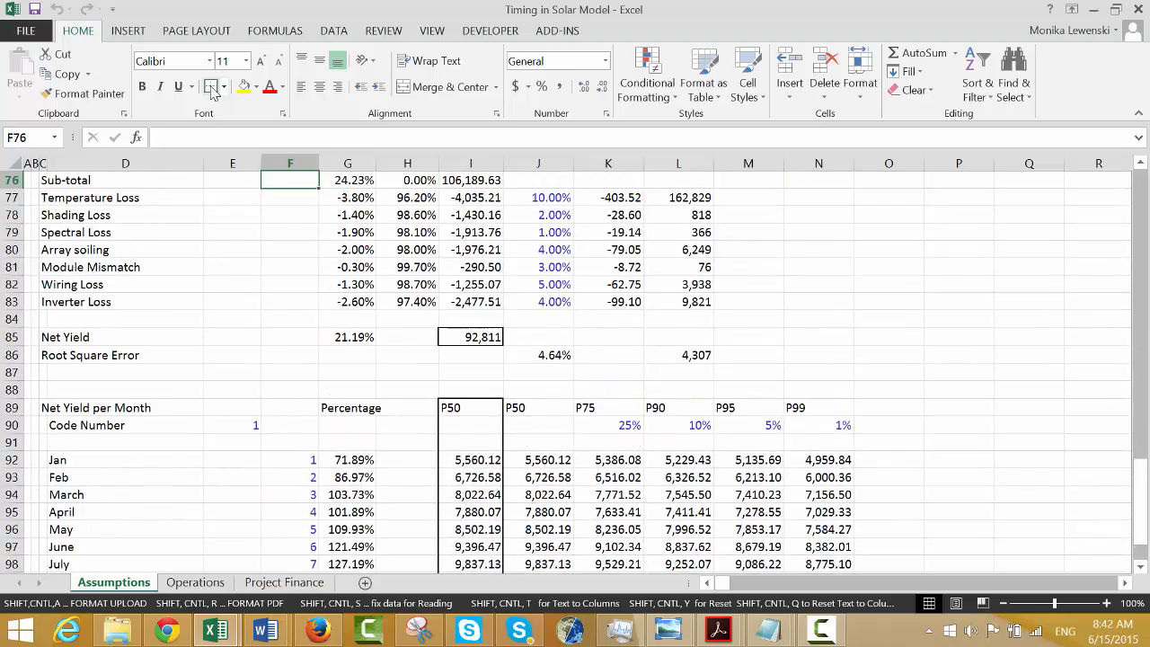
key("Up")
key("Up")
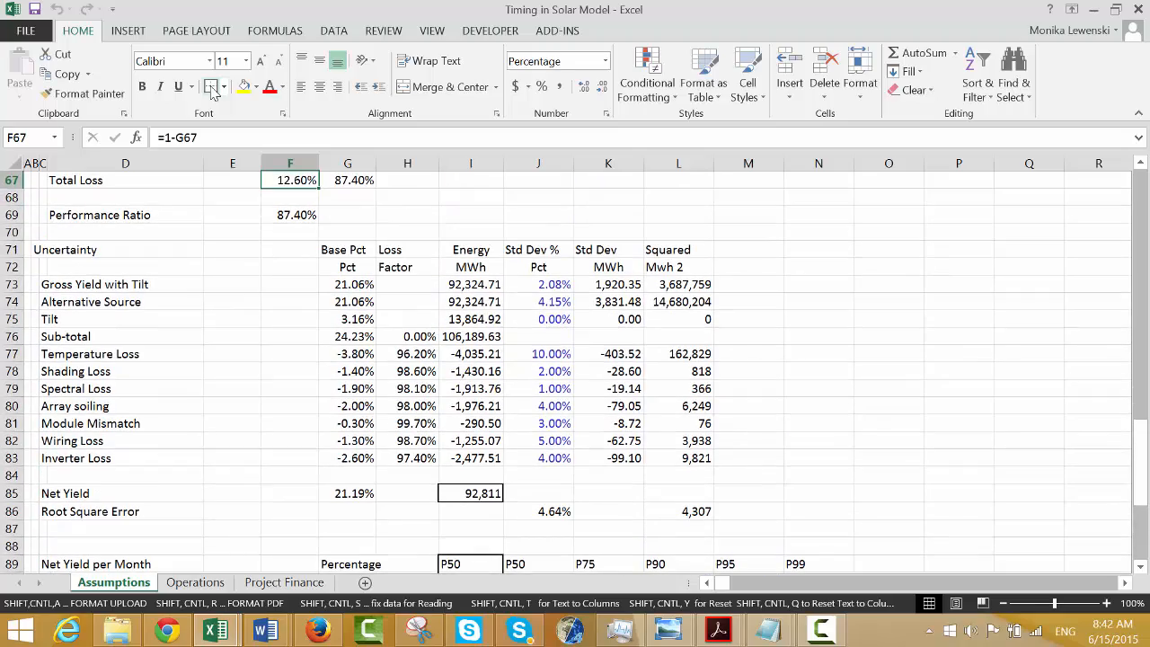
key("Down")
key("Down")
key("Down")
key("Down")
key("Down")
key("Down")
key("Down")
key("Down")
key("Down")
key("Down")
key("Down")
key("Down")
key("Down")
key("Down")
key("Down")
key("Down")
key("Down")
key("Down")
key("Down")
key("Down")
key("Down")
key("Down")
key("Down")
key("Down")
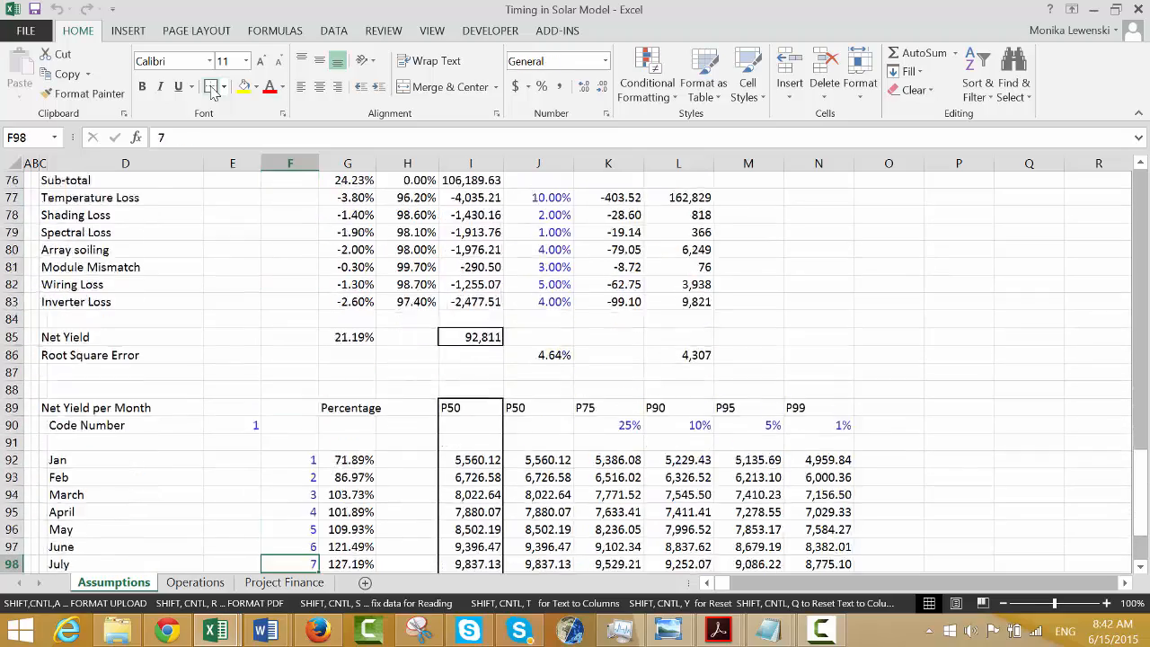
key("Left")
key("Left")
key("Left")
key("Left")
key("Left")
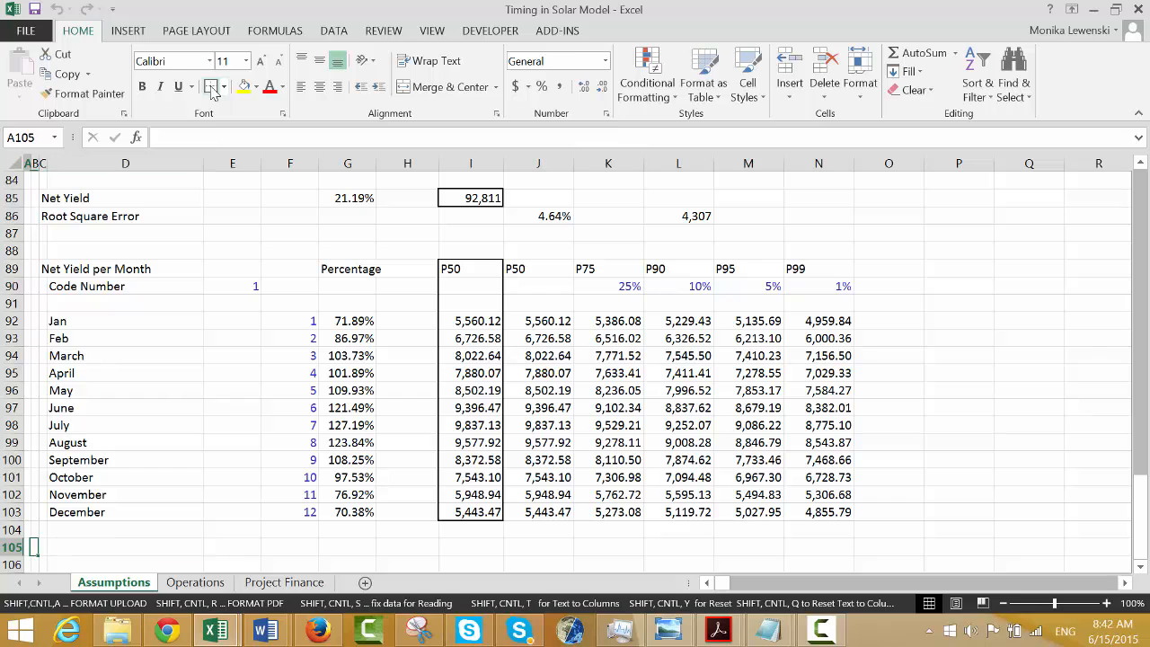
Clear the EBITDA values on the Operations sheet from G13 through the last month column.
key("ctrl+Page_Down")
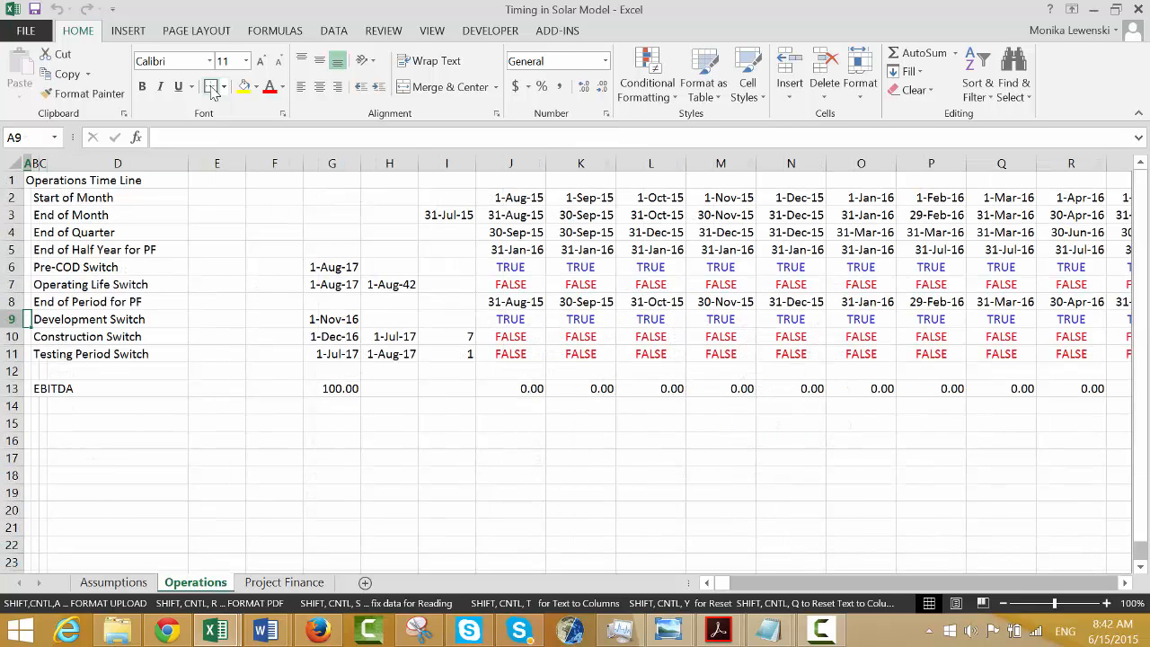
key("Down")
key("Down")
key("Down")
key("Down")
key("Right")
key("Right")
key("Right")
key("Right")
key("Right")
key("Right")
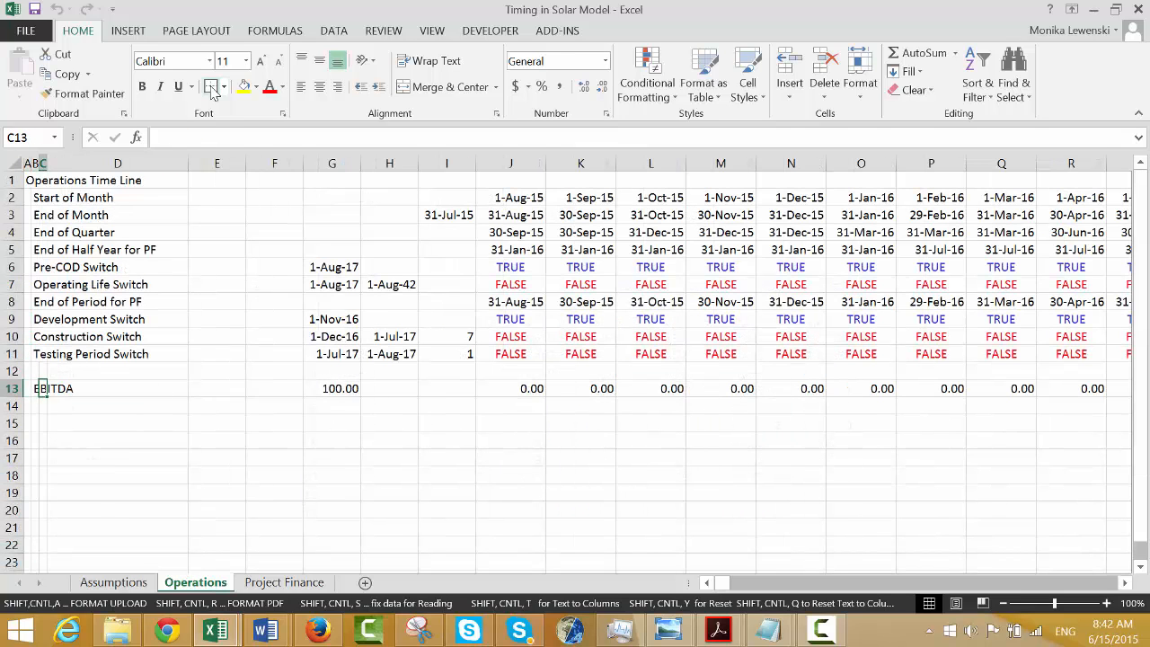
key("shift+Right")
key("shift+Right")
key("shift+Right")
key("ctrl+shift+Right")
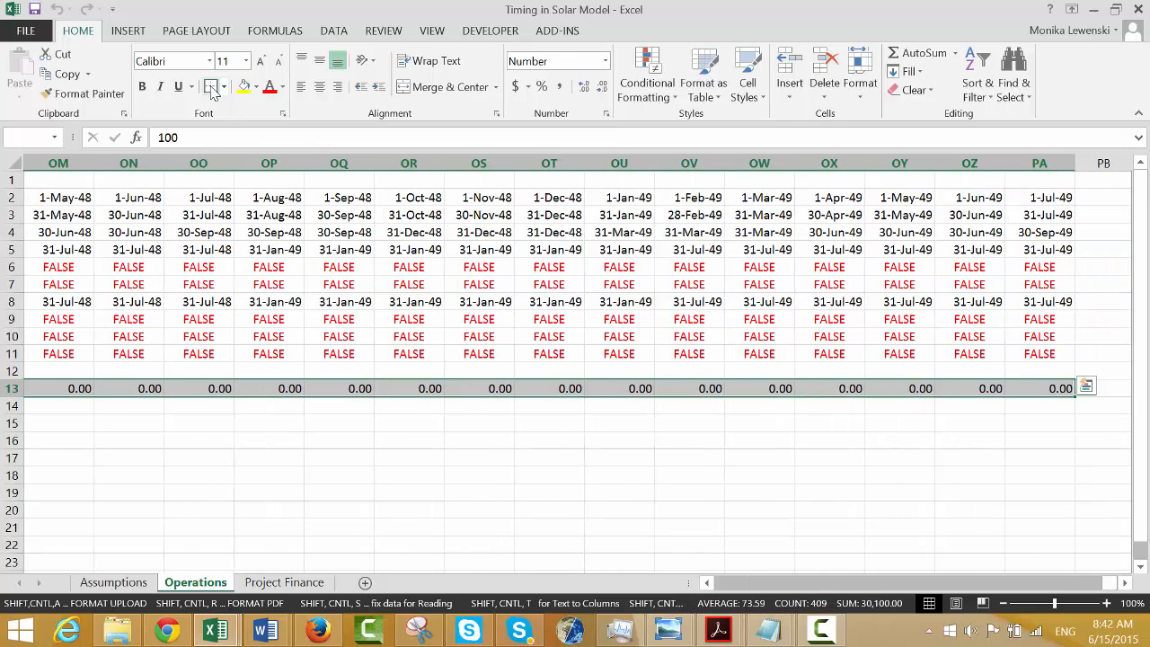
key("ctrl+BackSpace")
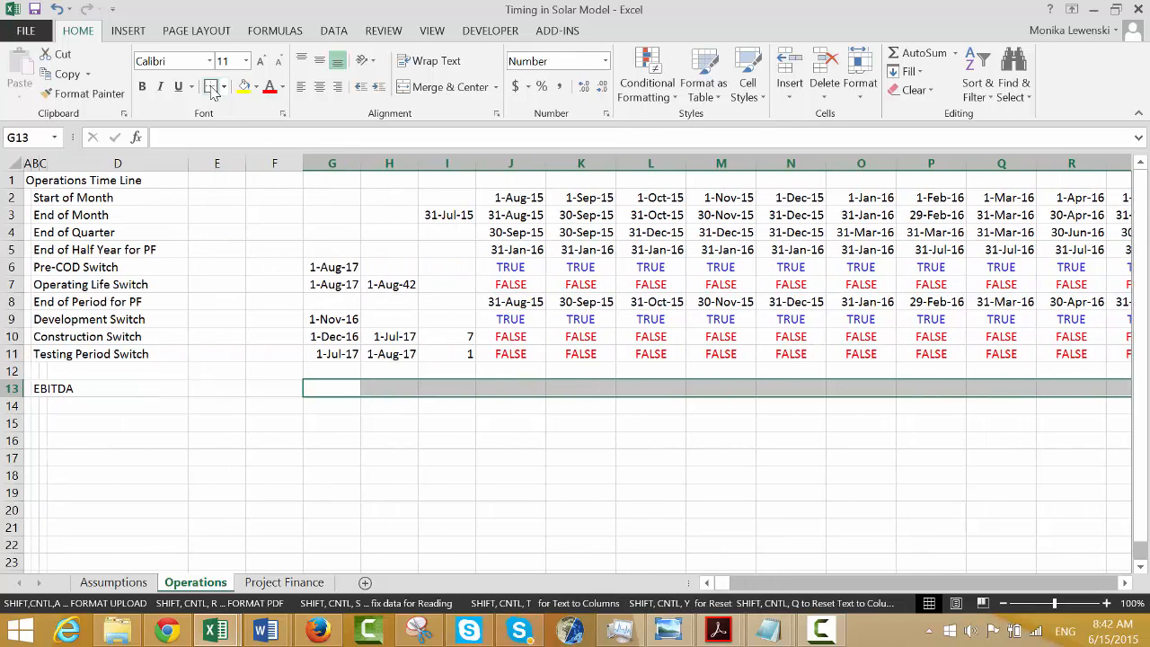
Delete the remaining EBITDA label from row 13 of the Operations sheet.
key("Left")
key("Left")
key("Left")
key("Left")
key("Left")
key("Left")
key("Up")
key("Up")
key("Up")
key("Up")
key("Up")
key("Up")
key("Up")
key("Up")
key("Up")
key("Up")
key("Up")
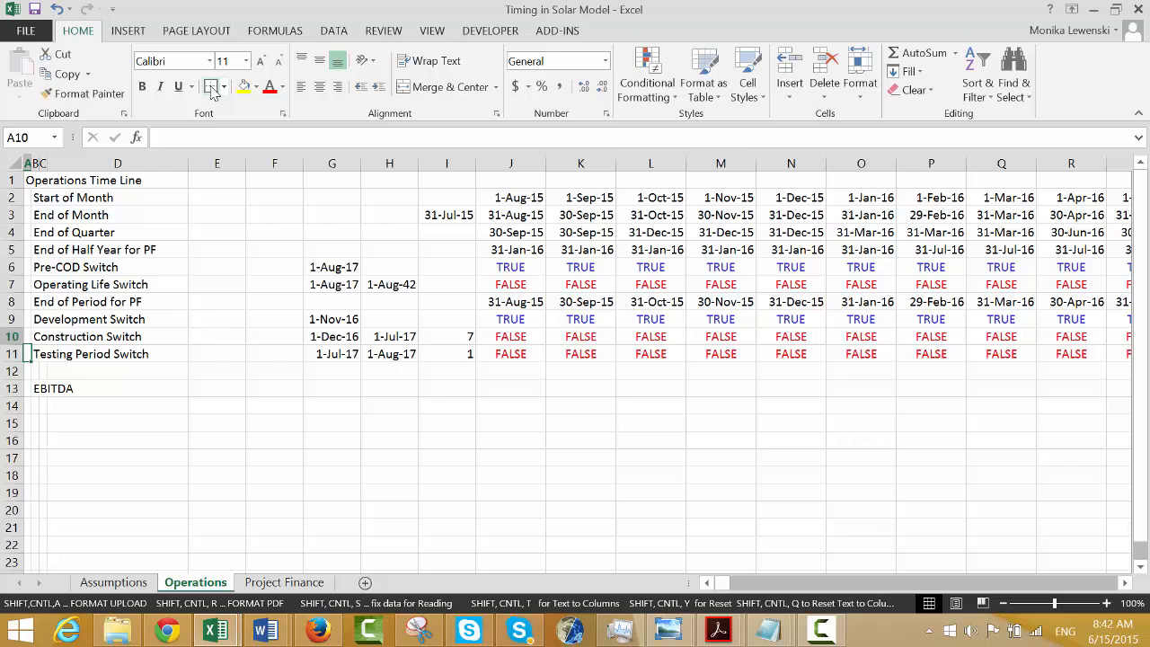
key("Down")
key("Down")
key("Down")
key("Down")
key("Down")
key("Down")
key("Down")
key("Down")
key("Down")
key("Down")
key("Down")
key("Right")
key("Left")
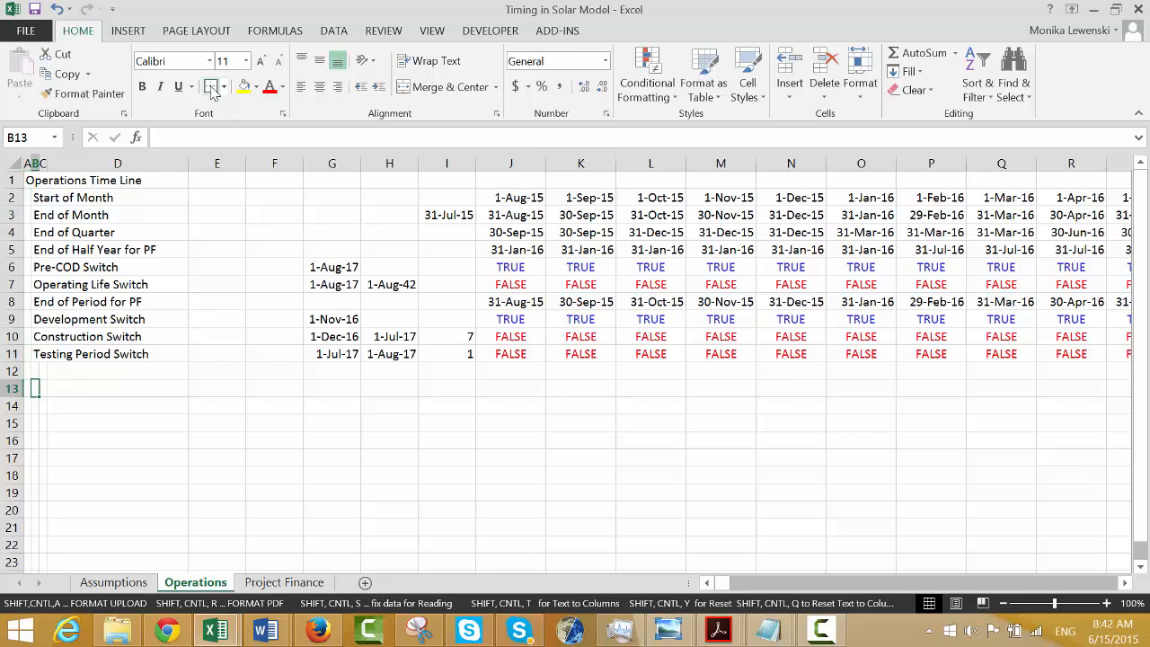
Enter the section heading "Plant Characteristics" in A13 of the Operations sheet.
type("Pla")
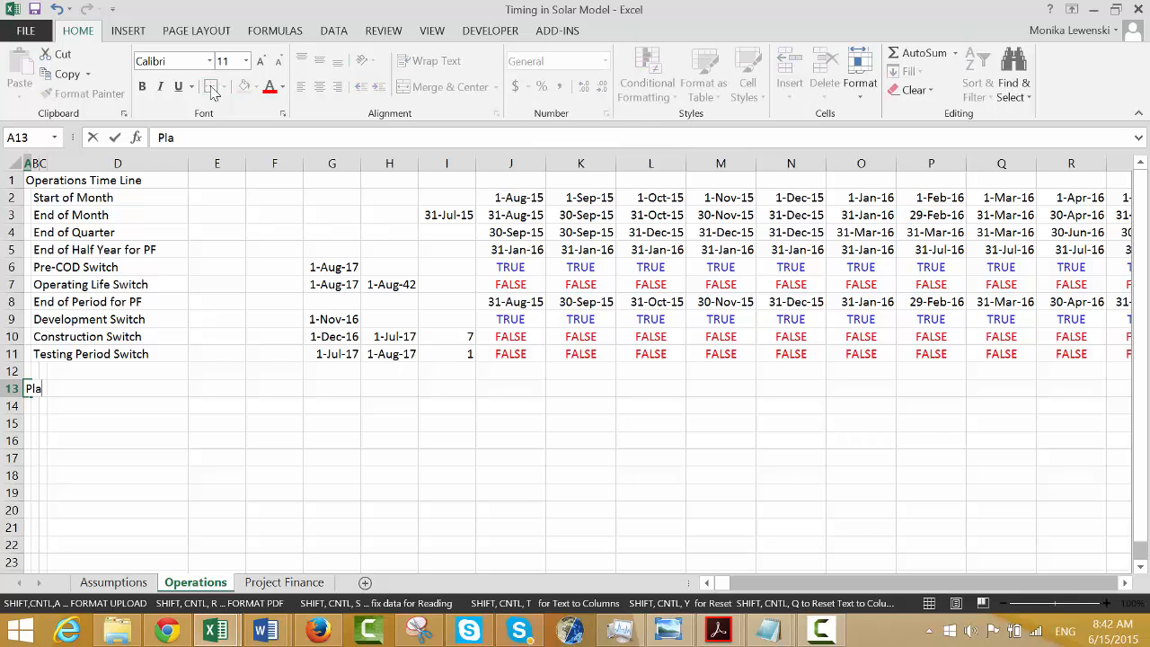
type("nt Characteristics")
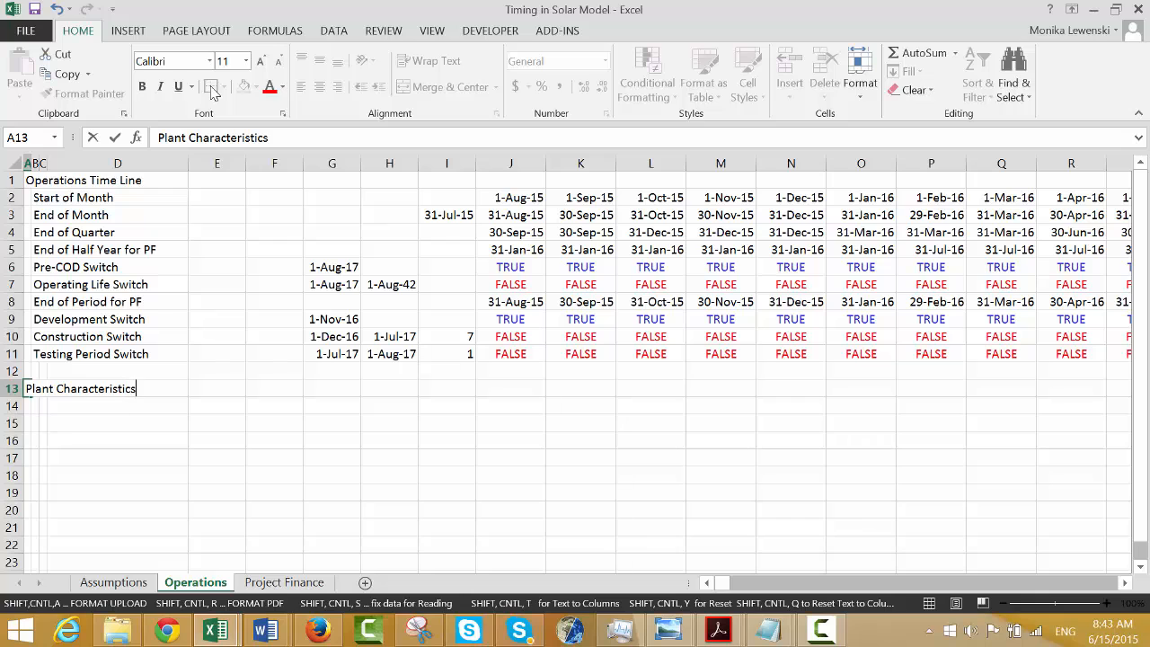
key("Return")
Clear the whole EBITDA row, label and values, in row 5 of the Project Finance sheet.
key("ctrl+Page_Down")
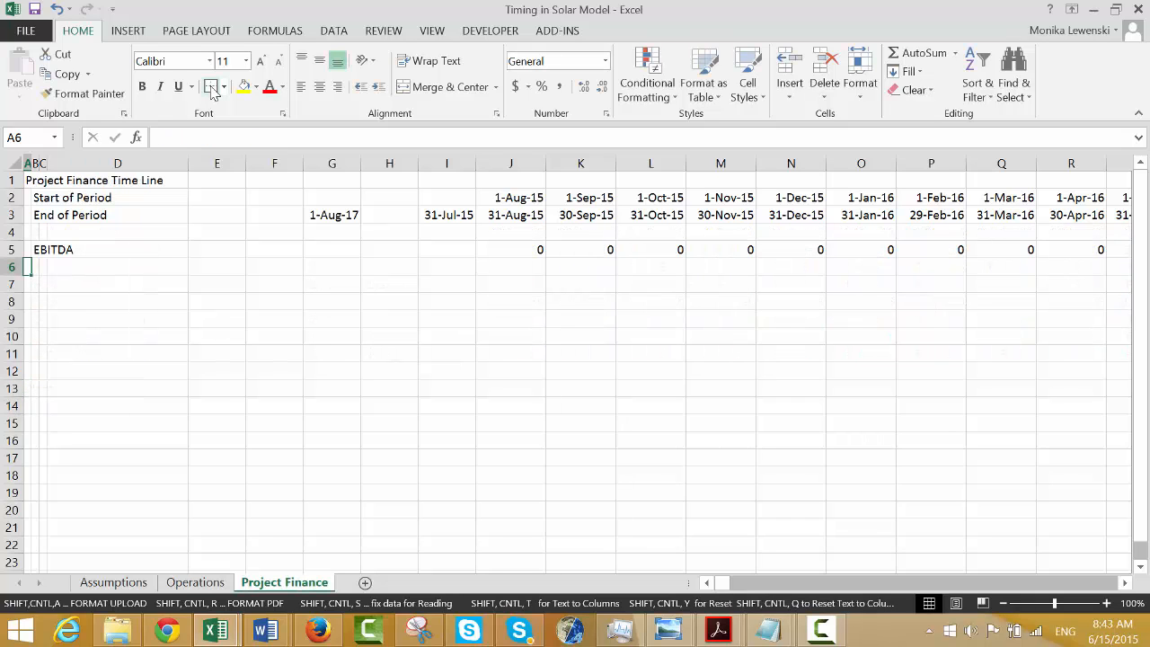
key("ctrl+Page_Up")
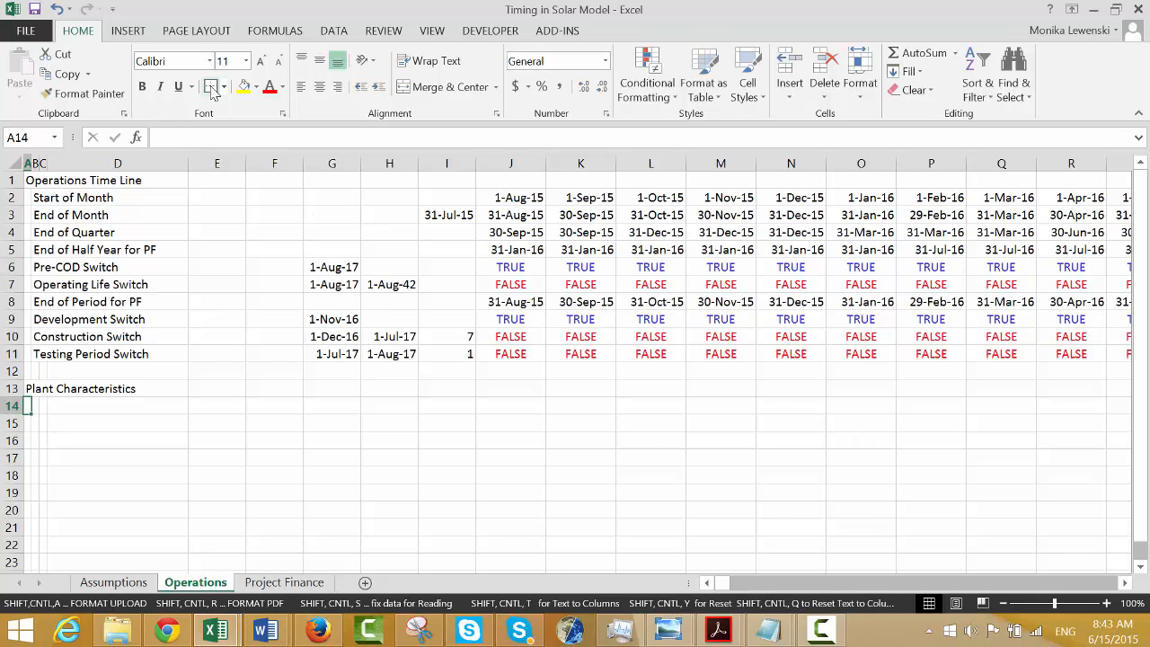
key("ctrl+Page_Down")
key("ctrl+shift+Right")
key("ctrl+shift+Right")
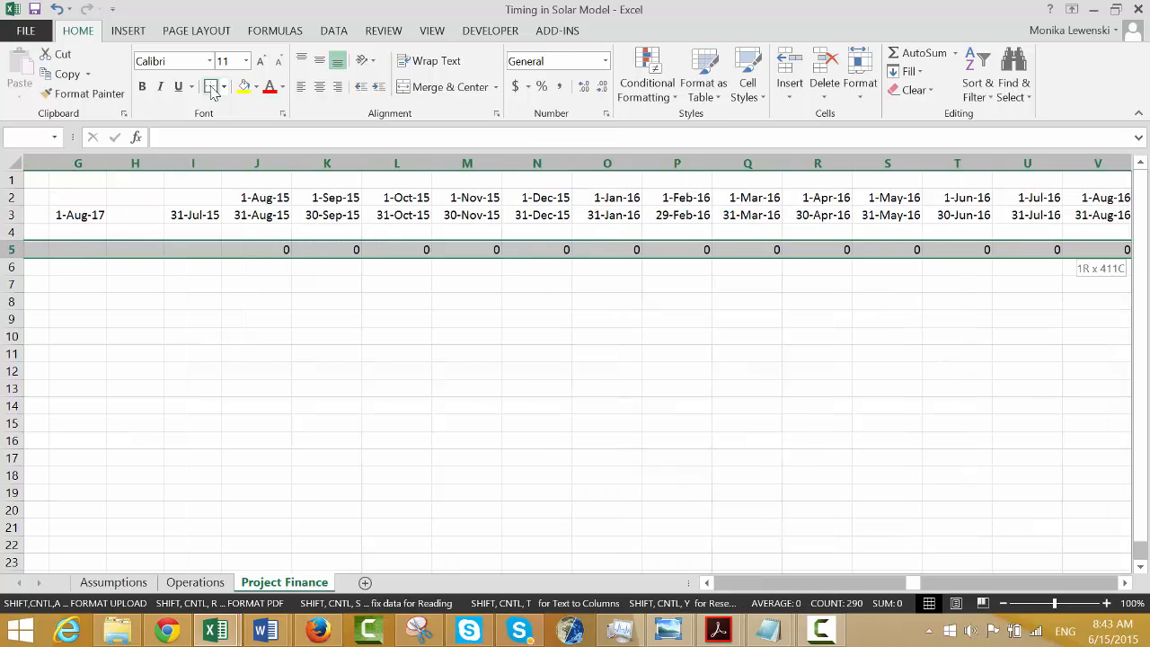
key("ctrl+shift+Left")
key("ctrl+shift+Left")
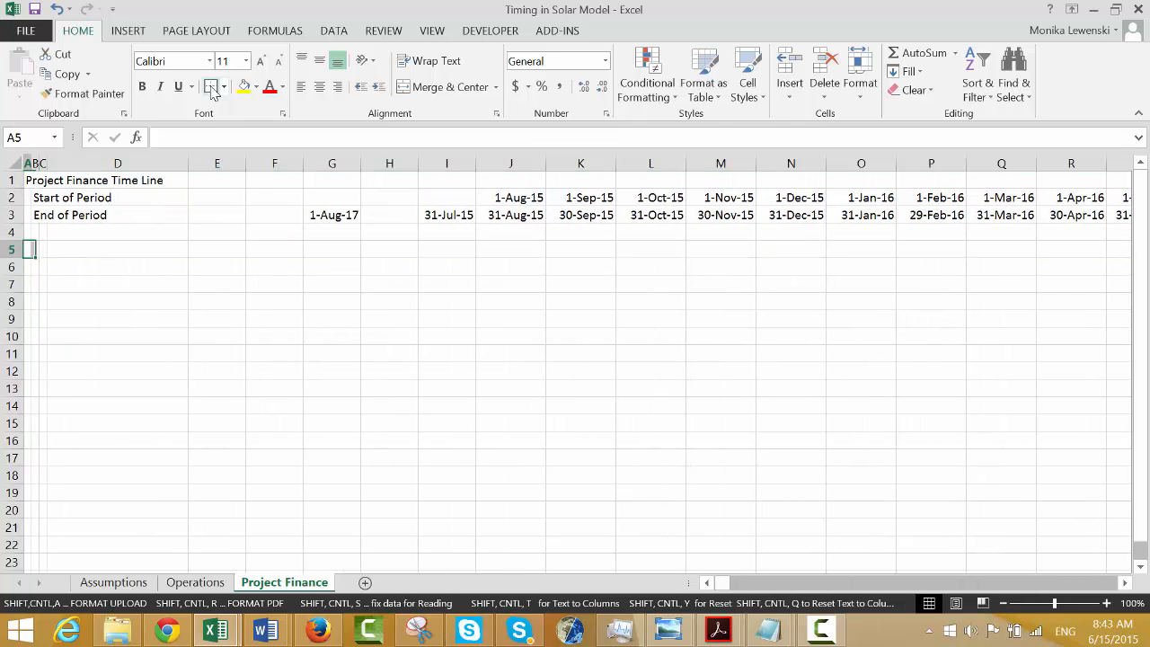
key("Up")
key("ctrl+Home")
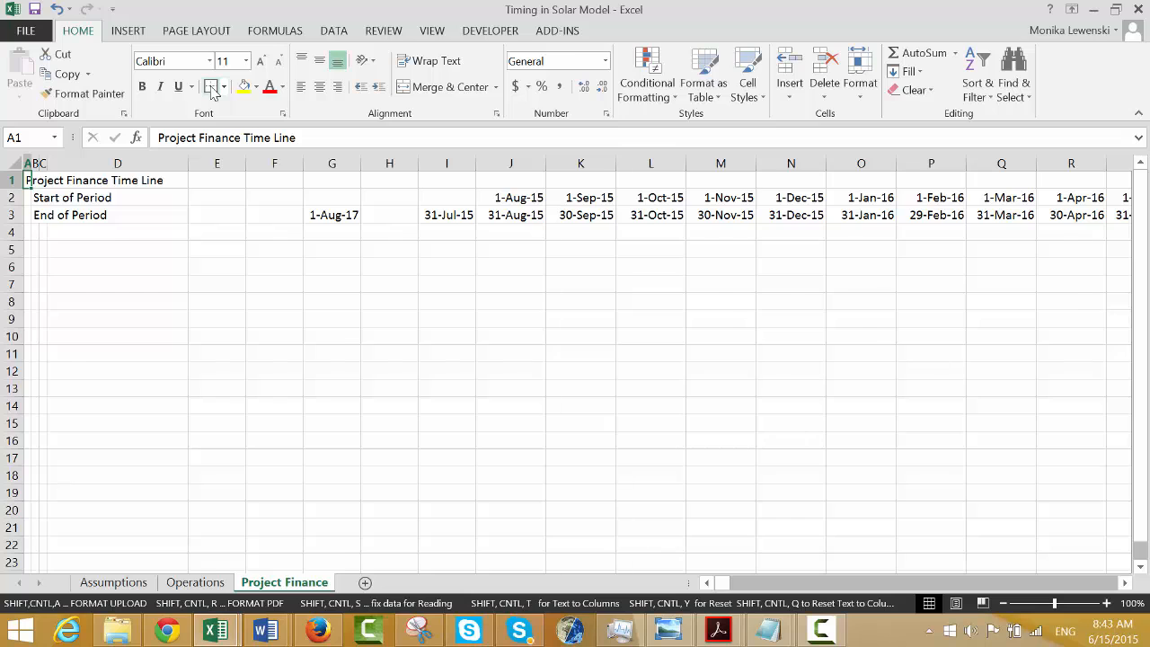
Return to the start of the Operations sheet and save the workbook under the new name "Solar Plant Characteristics".
key("ctrl+Page_Up")
key("Up")
key("Up")
key("Up")
key("Up")
key("Up")
key("Up")
key("Up")
key("Up")
key("Up")
key("Up")
key("Up")
key("Up")
key("Up")
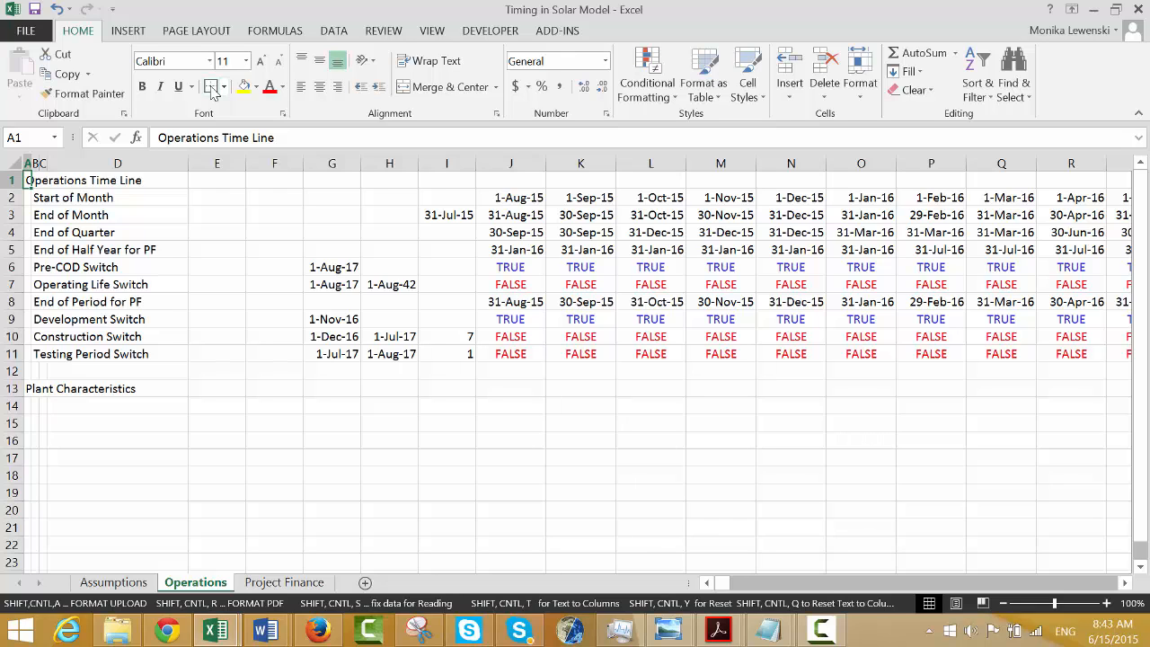
key("F12")
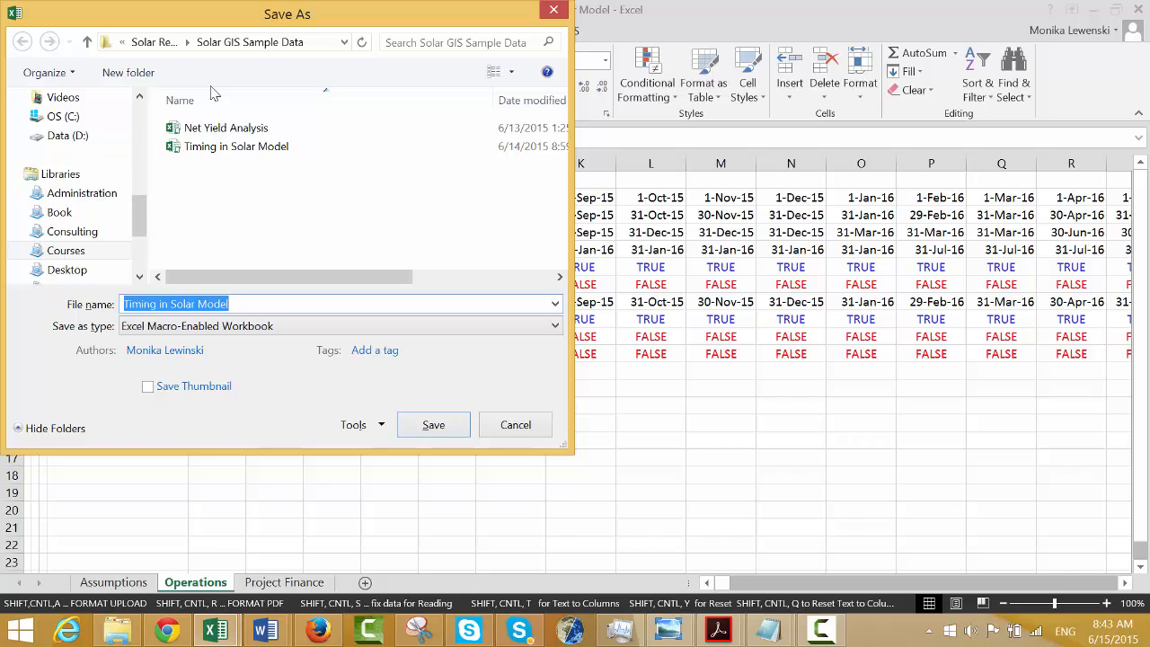
type("Solar")
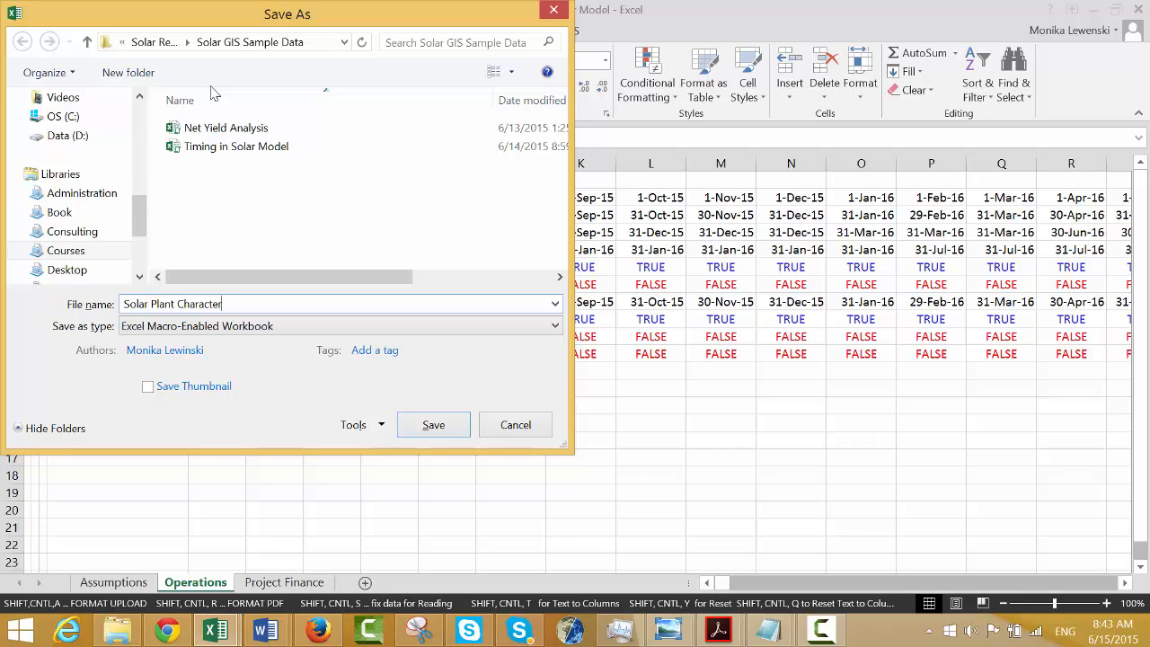
type("Plant Characteristics")
key("Return")
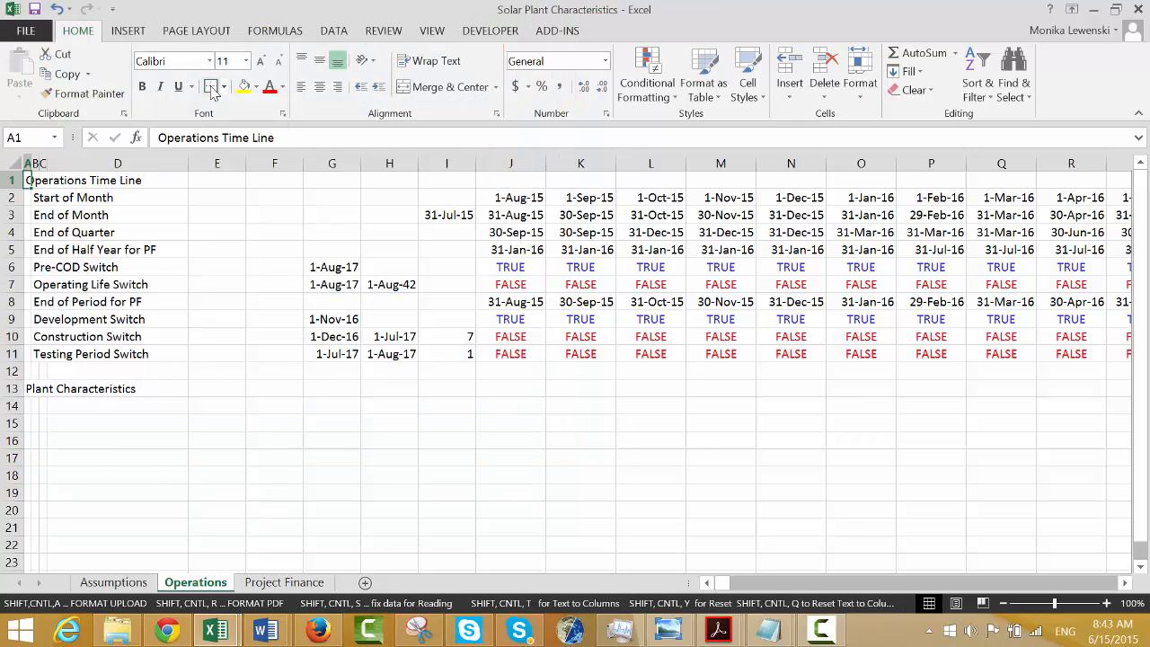
Enter the label "Plant Capacity" in B14, under the Plant Characteristics heading on the Operations sheet.
key("ctrl+Page_Up")
key("ctrl+Page_Down")
key("Down")
key("Down")
key("Down")
key("Down")
key("Down")
key("Down")
key("Down")
key("Down")
key("Down")
key("Down")
key("Down")
key("Down")
key("Down")
key("Right")
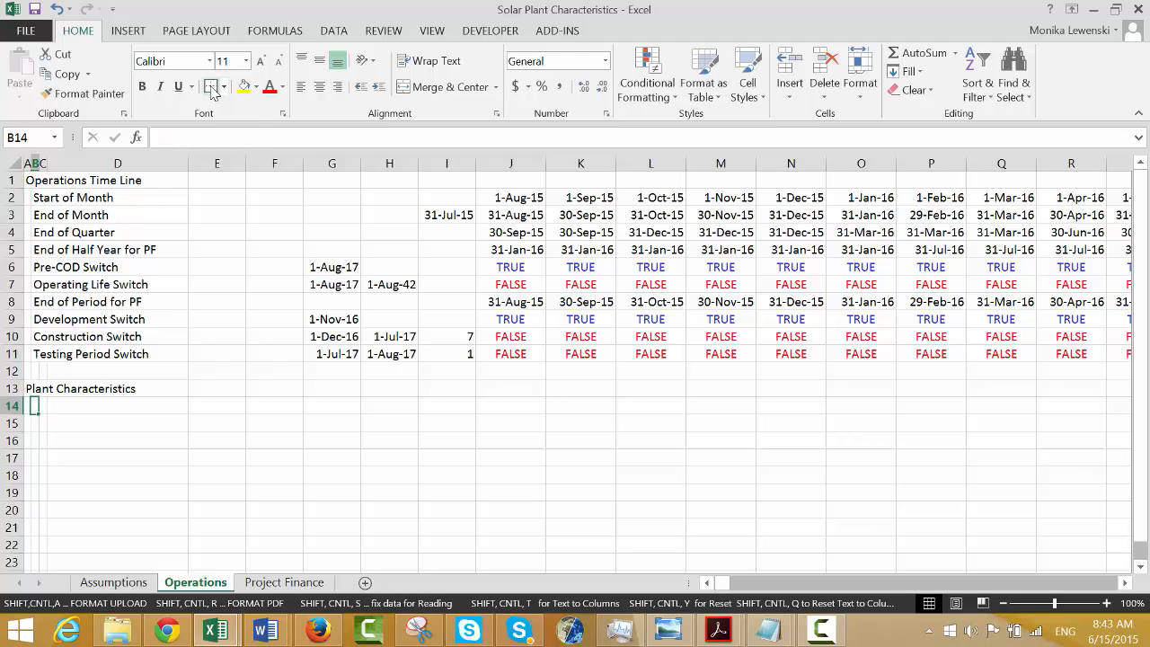
type("Plant ")
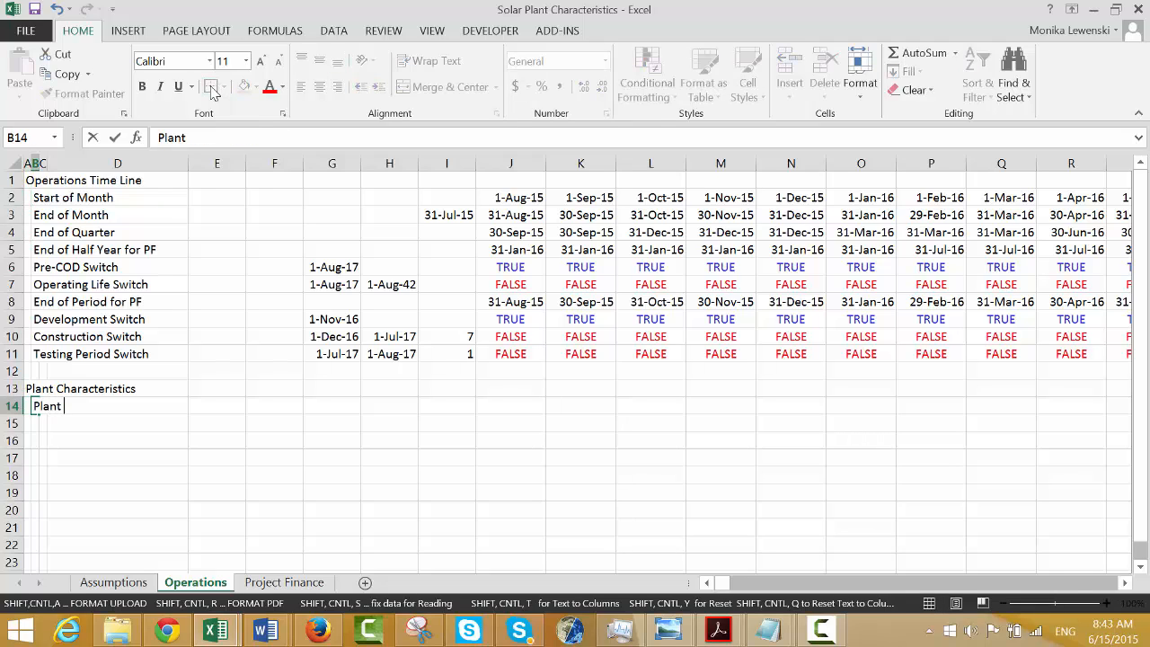
type("Capacity")
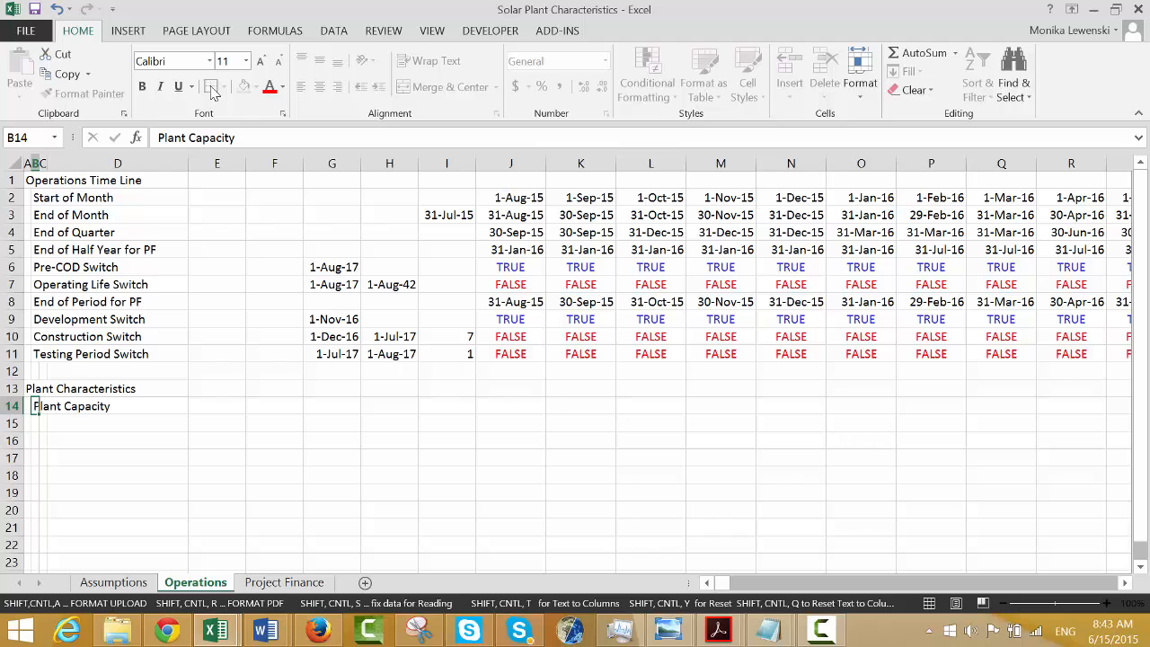
key("Right")
key("Right")
key("Right")
key("Right")
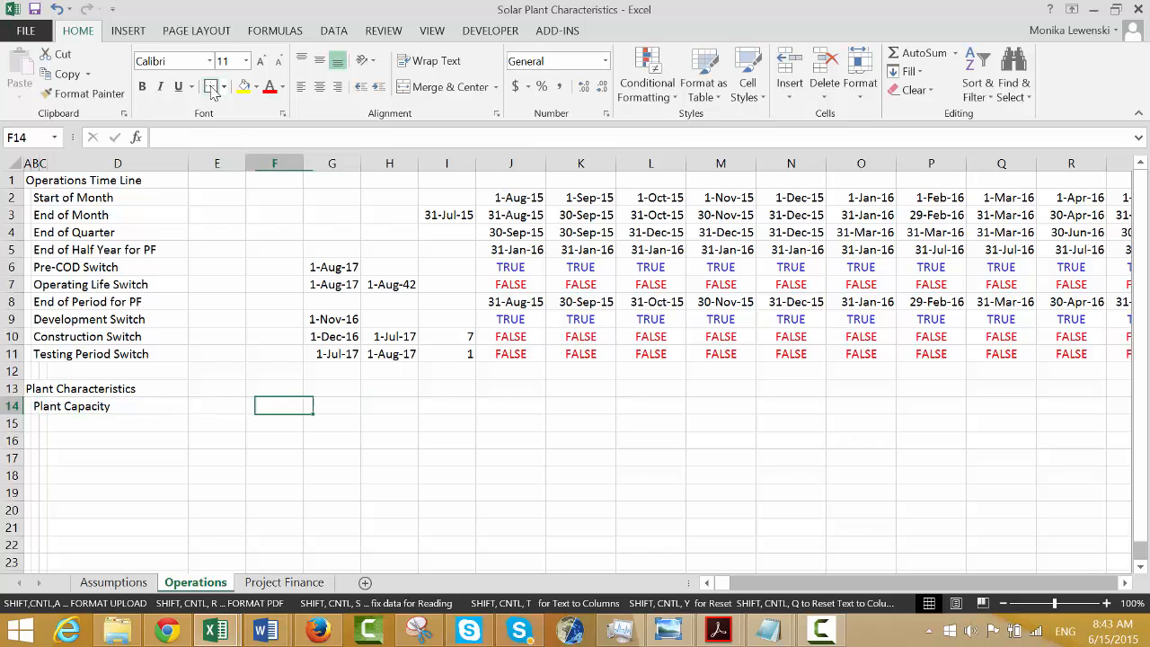
Enter the unit "MW" in E14 beside the Plant Capacity label.
key("Left")
key("Left")
key("Right")
key("Right")
key("Left")
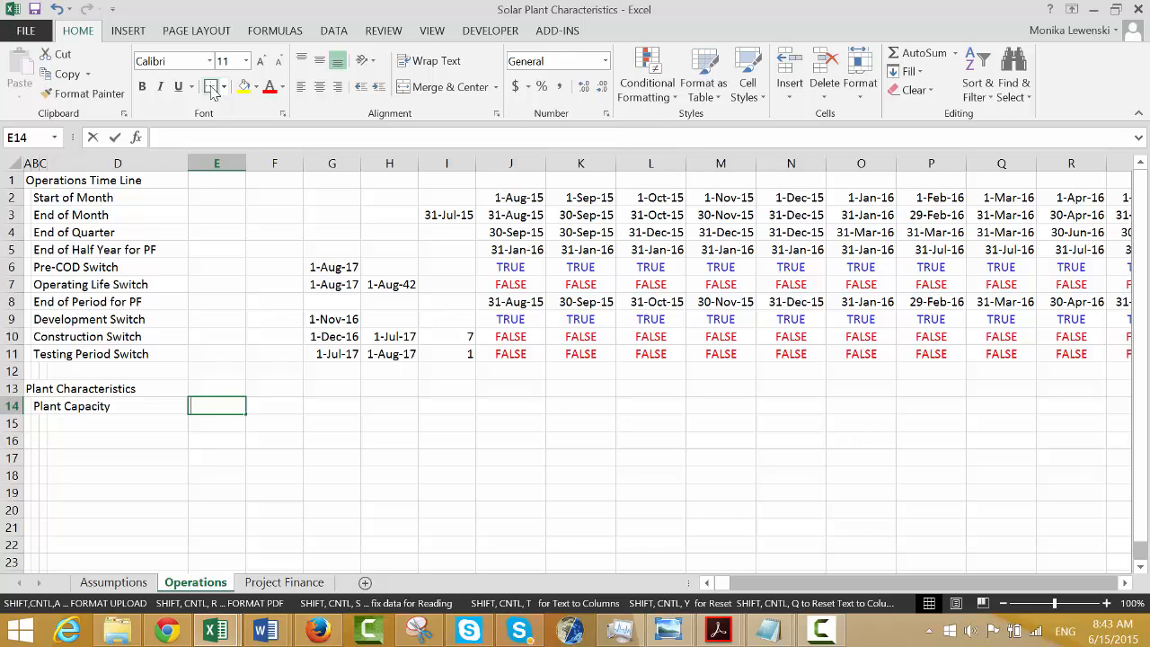
type("MW")
key("Return")
key("Up")
Link F14 to the plant capacity in F17 of the Assumptions sheet and format it as a number with two decimals.
key("Right")
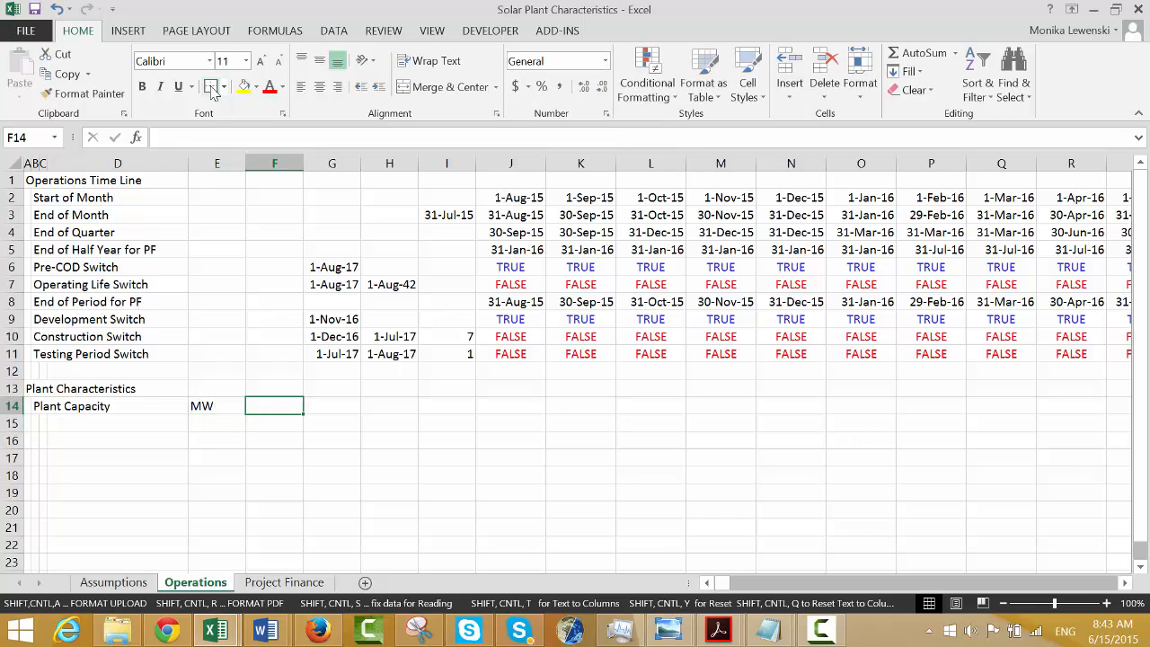
type("=")
key("ctrl+Page_Up")
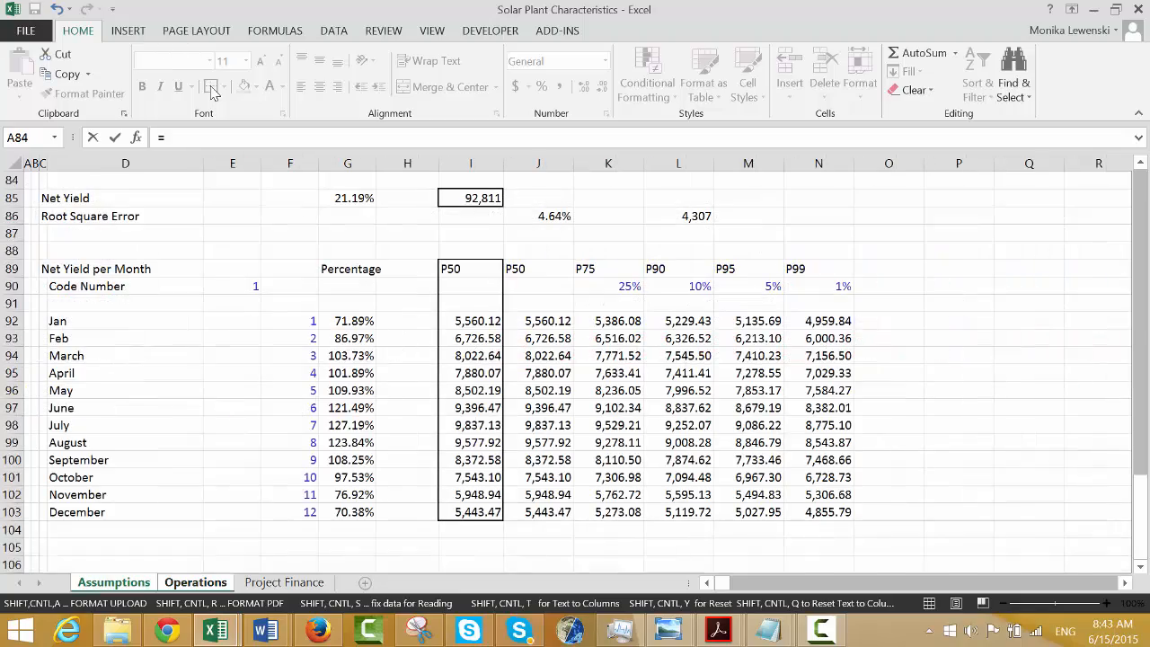
key("Up")
key("Up")
key("Up")
key("Up")
key("Up")
key("Up")
key("Up")
key("Up")
key("Up")
key("Up")
key("Up")
key("Up")
key("Up")
key("Up")
key("Up")
key("Up")
key("Up")
key("Up")
key("Up")
key("Up")
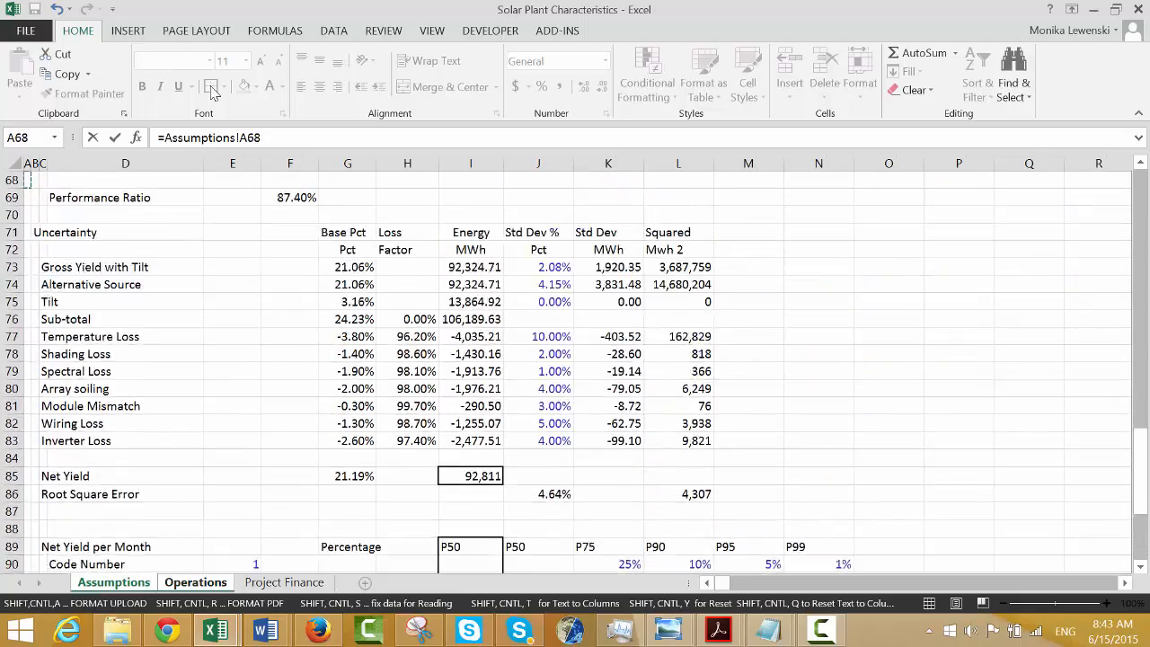
key("Up")
key("Up")
key("Up")
key("Up")
key("Up")
key("Up")
key("Up")
key("Up")
key("Up")
key("Up")
key("Up")
key("Up")
key("Up")
key("Up")
key("Up")
key("Up")
key("Up")
key("Up")
key("Up")
key("Up")
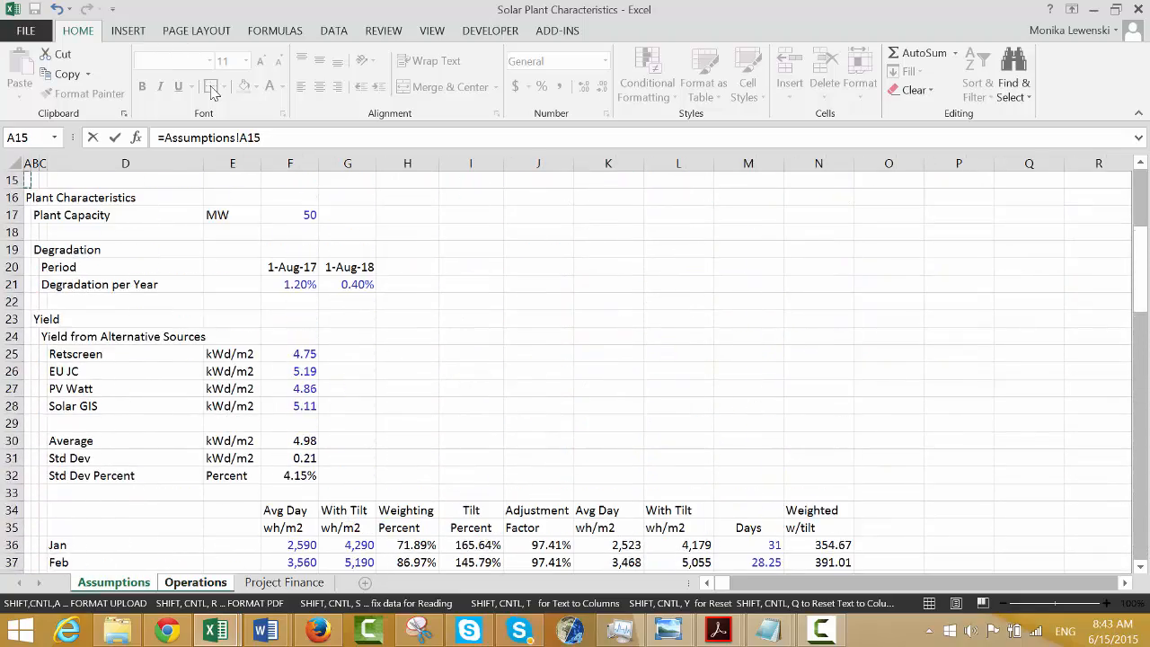
key("Up")
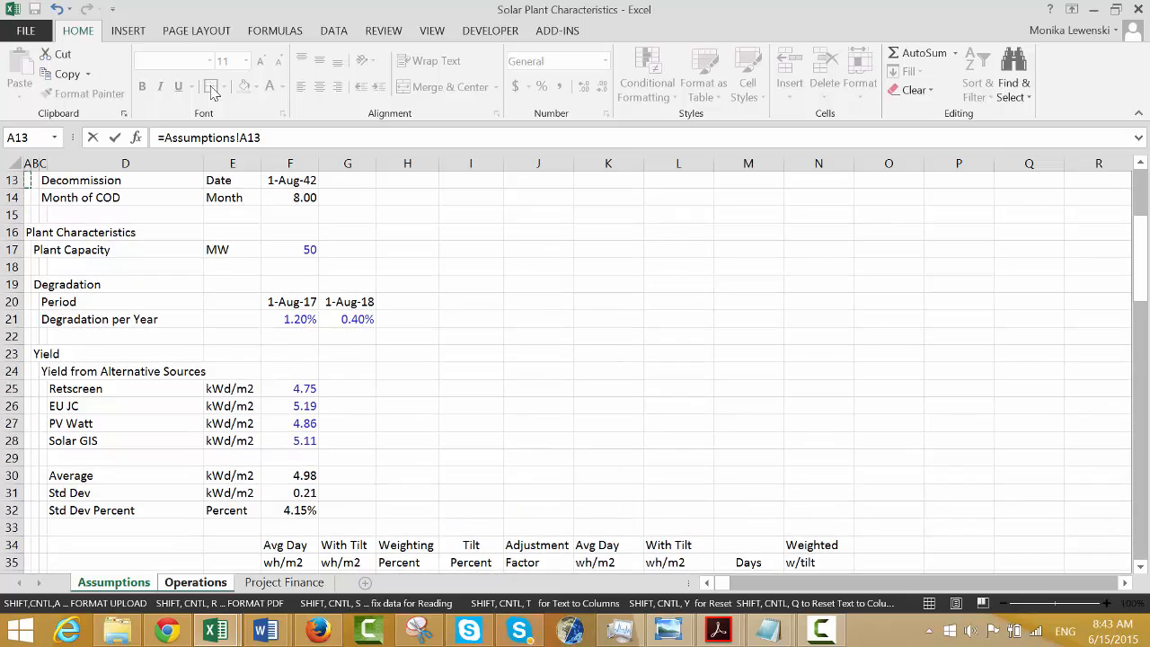
left_click(294, 249)
key("Return")
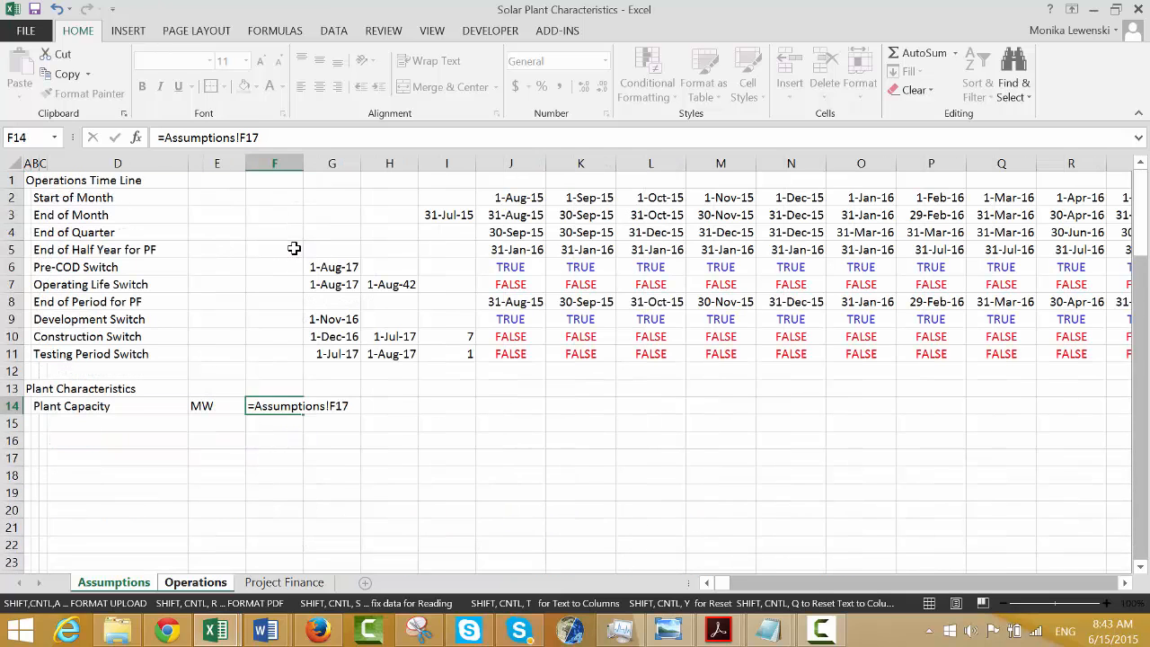
key("Up")
key("ctrl+shift+1")
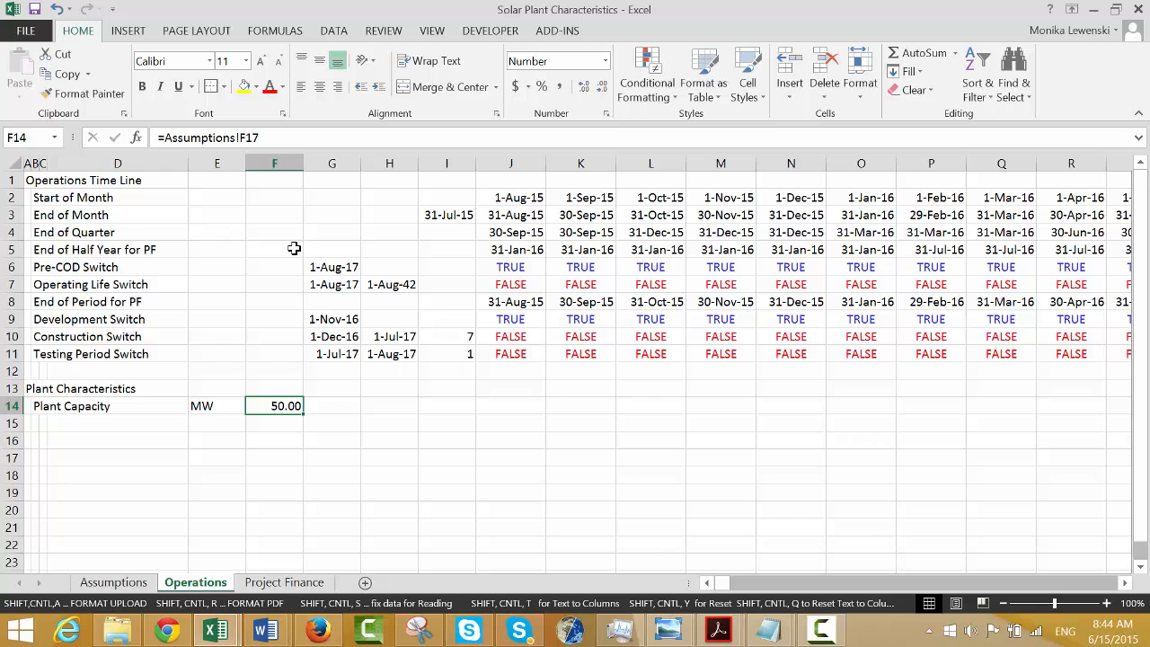
Colour the Assumptions sheet tab red and return to the Operations sheet.
right_click(141, 586)
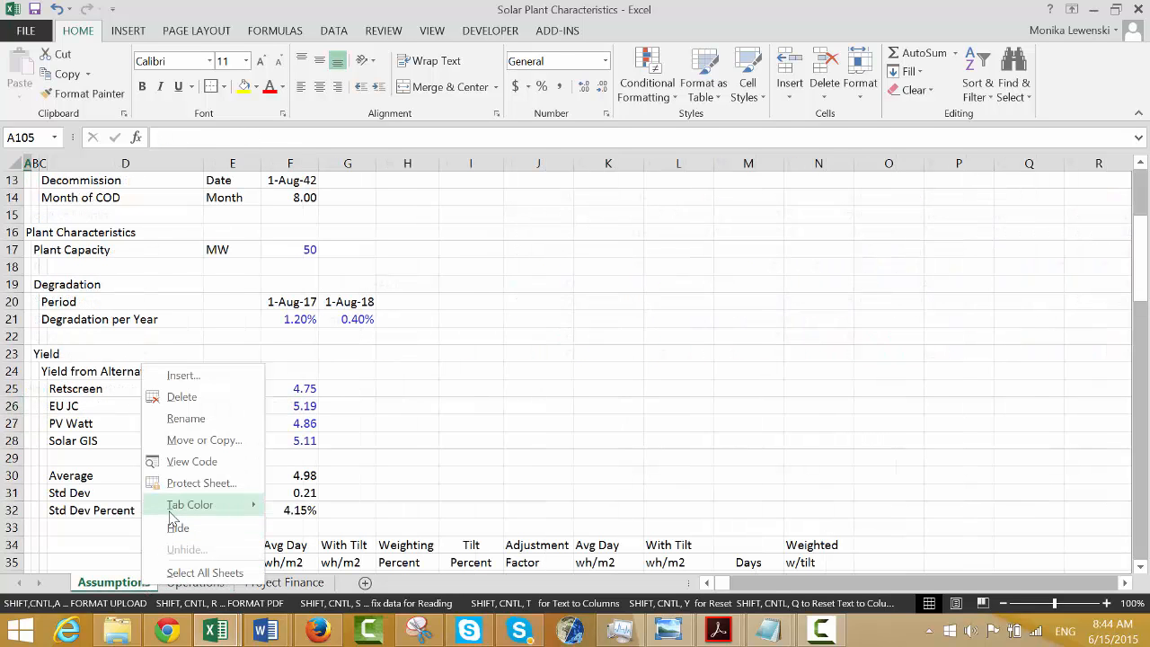
mouse_move(178, 509)
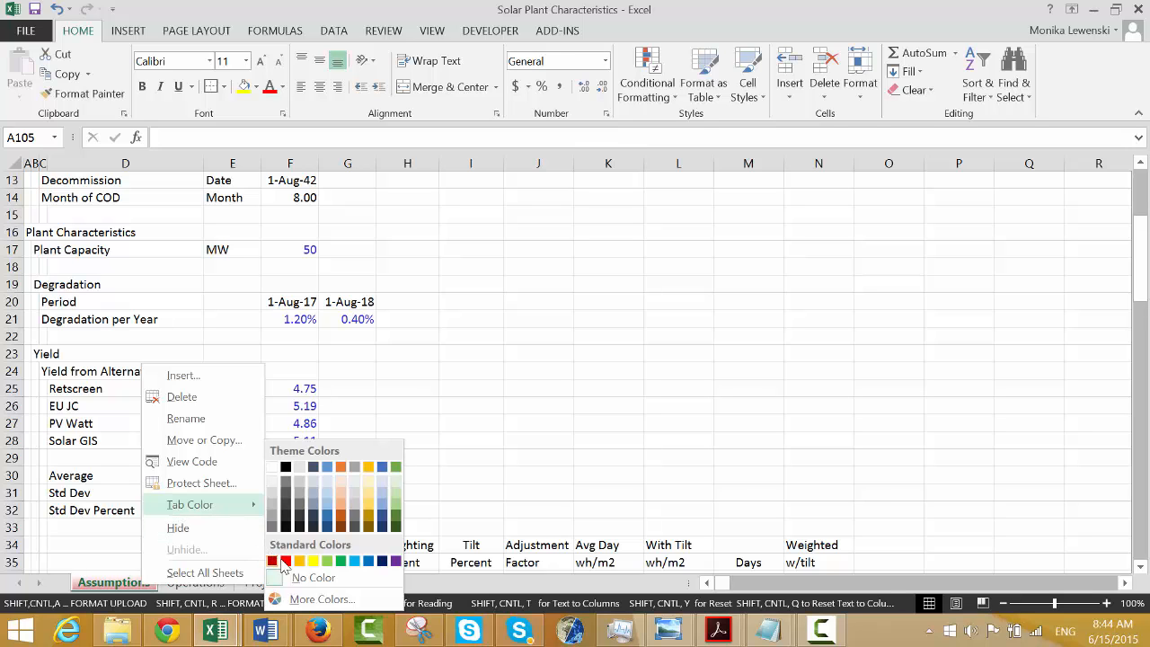
left_click(285, 561)
left_click(369, 389)
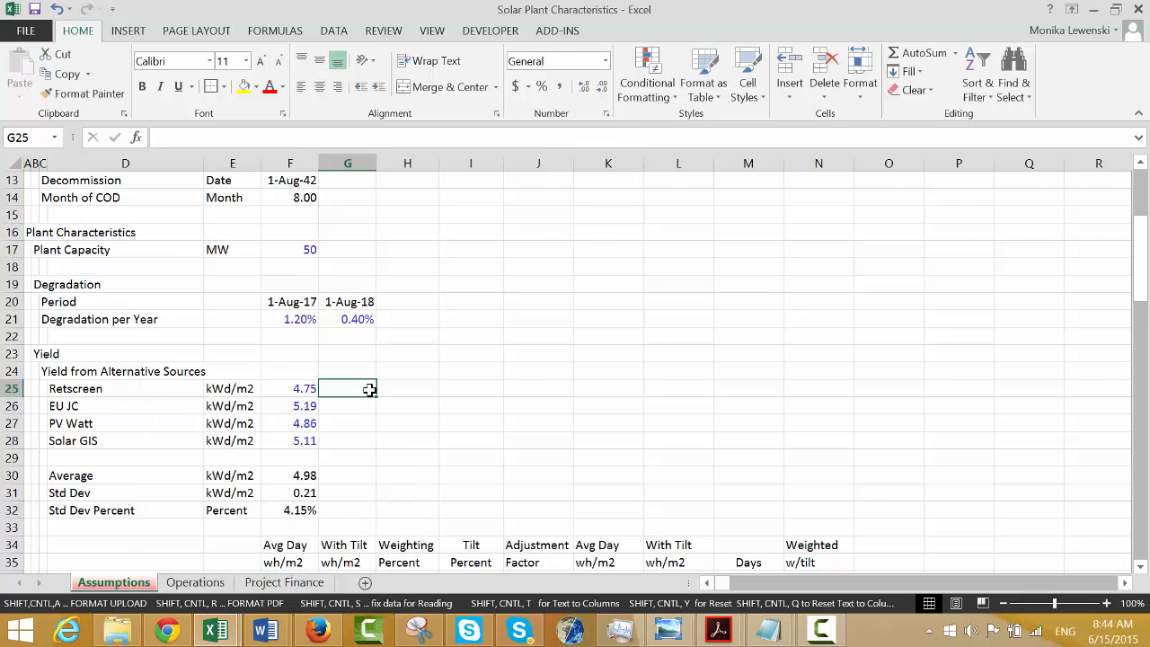
key("ctrl+Page_Down")
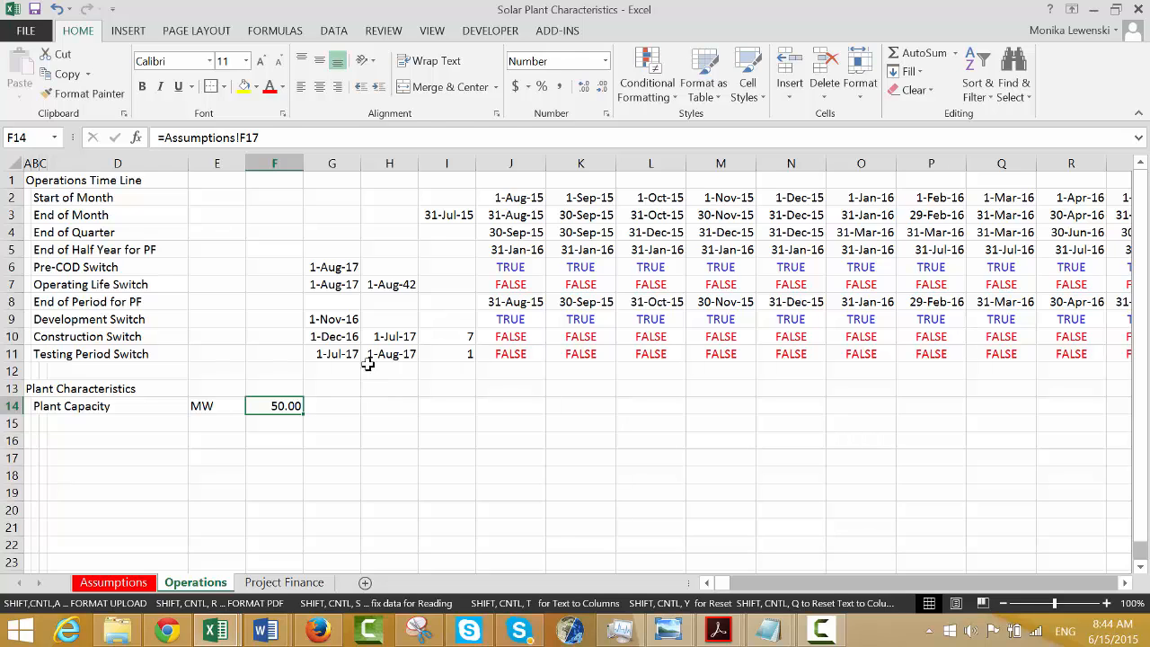
Close the "Read PDF to Excel" workbook without saving its changes.
left_click(544, 36)
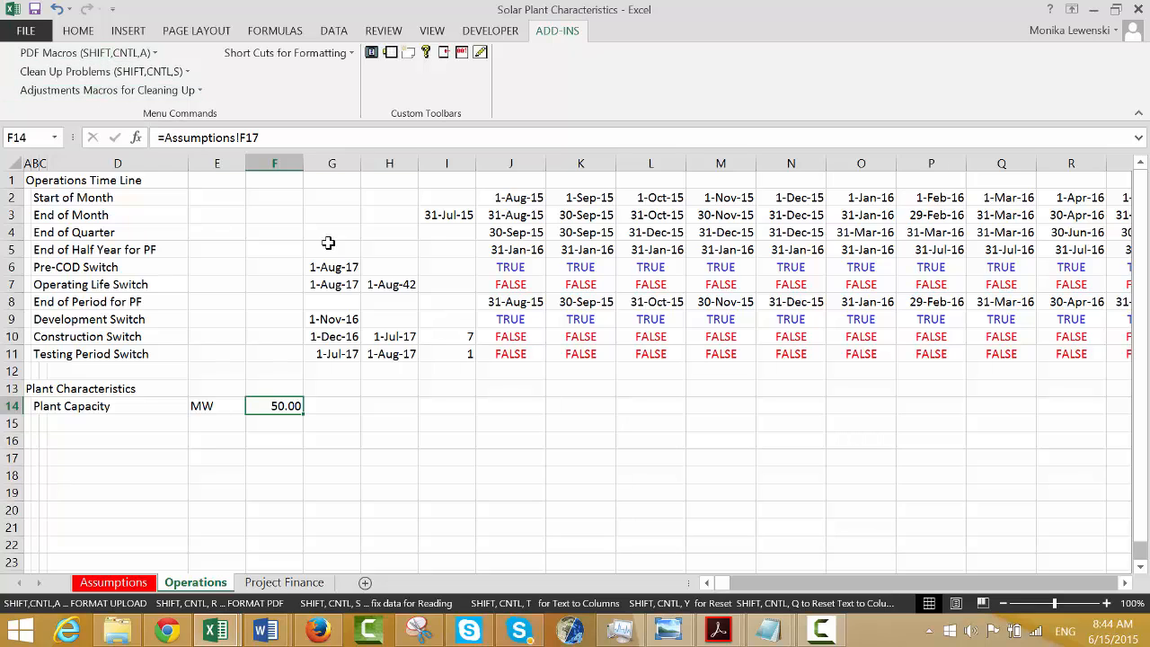
left_click(371, 478)
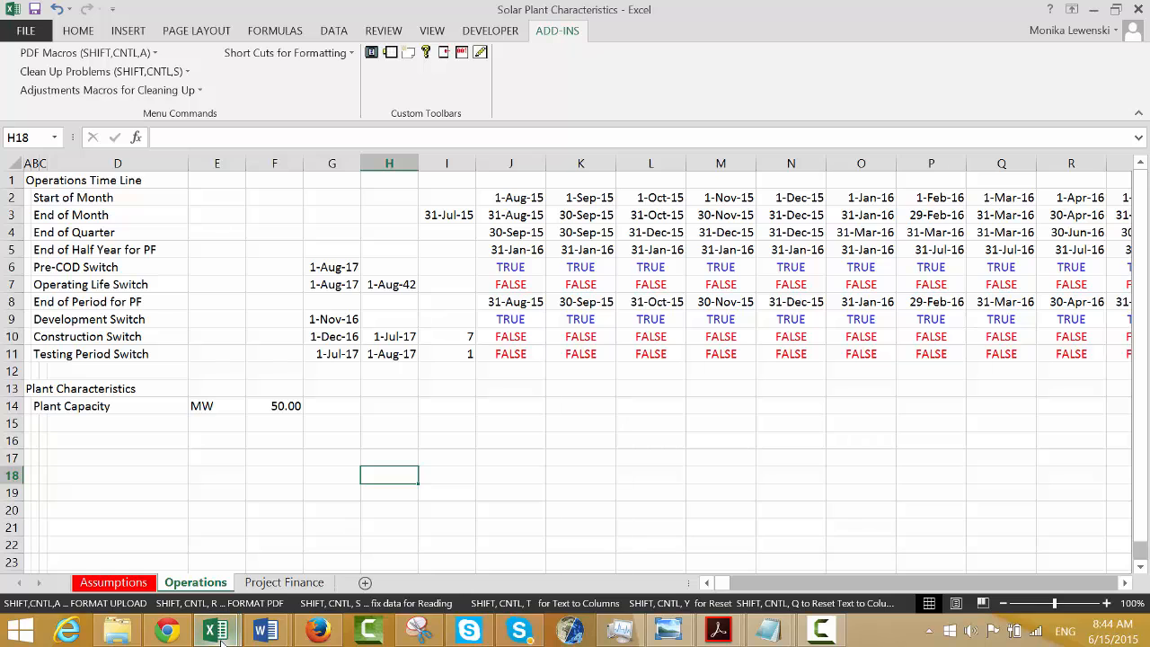
mouse_move(220, 636)
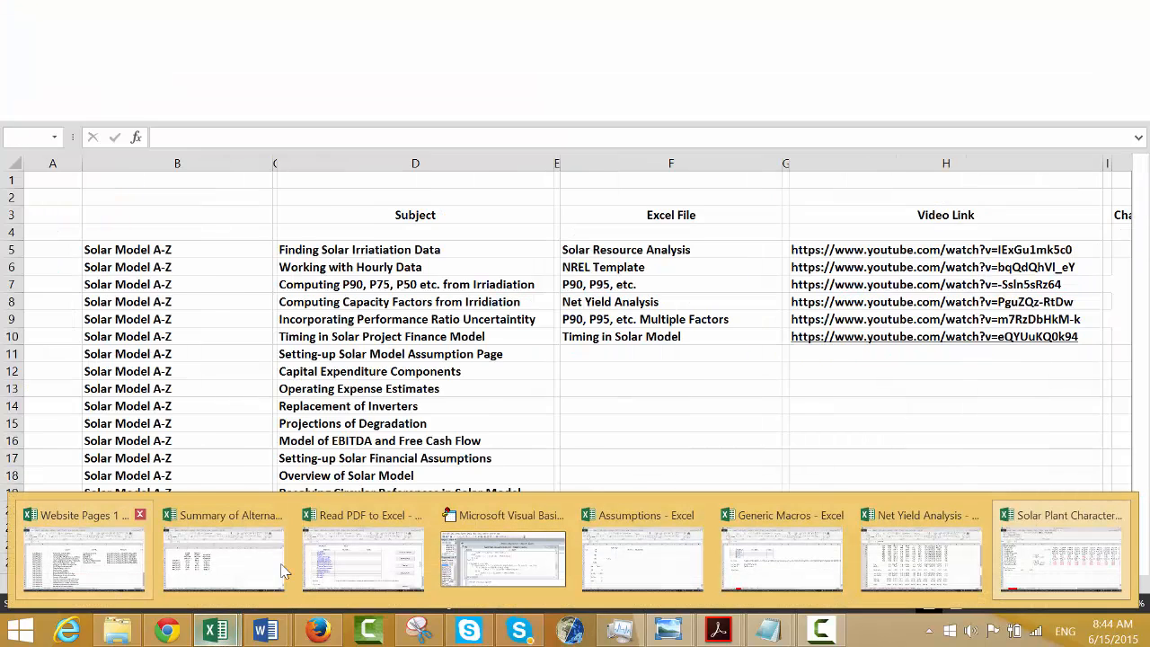
mouse_move(289, 561)
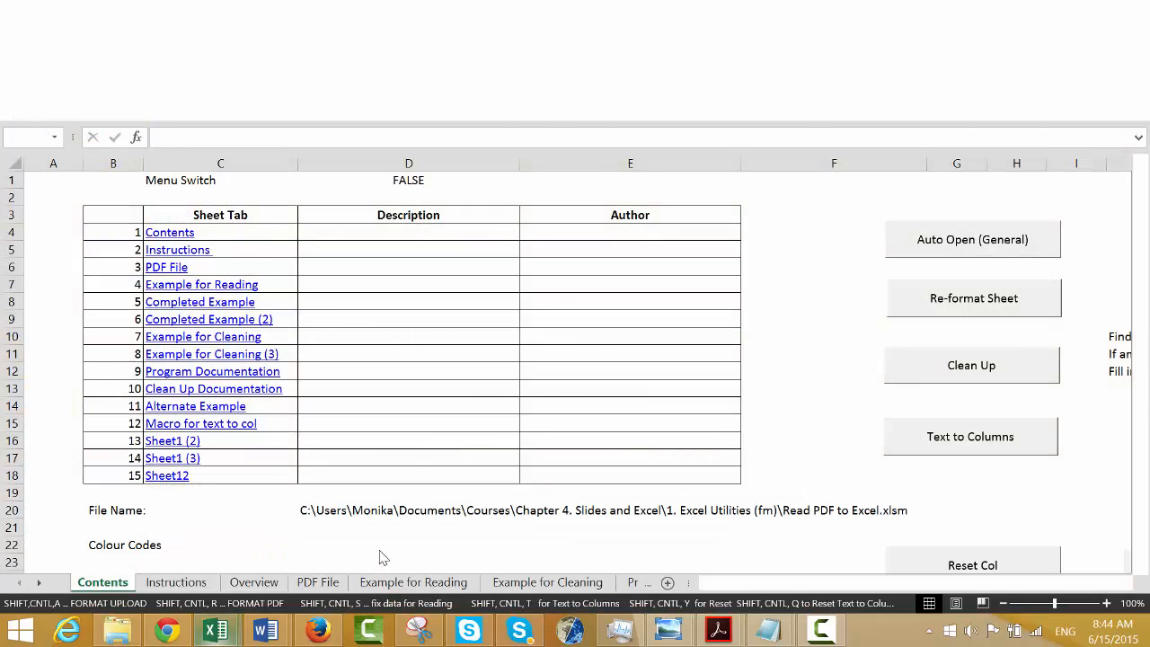
left_click(363, 555)
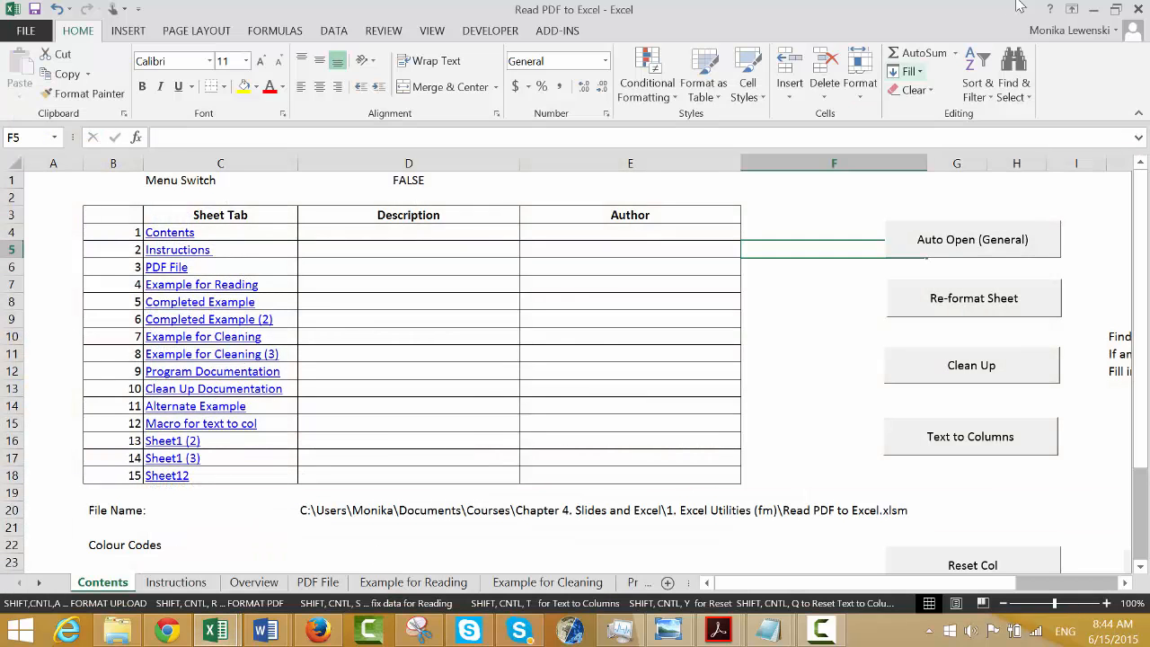
left_click(1140, 9)
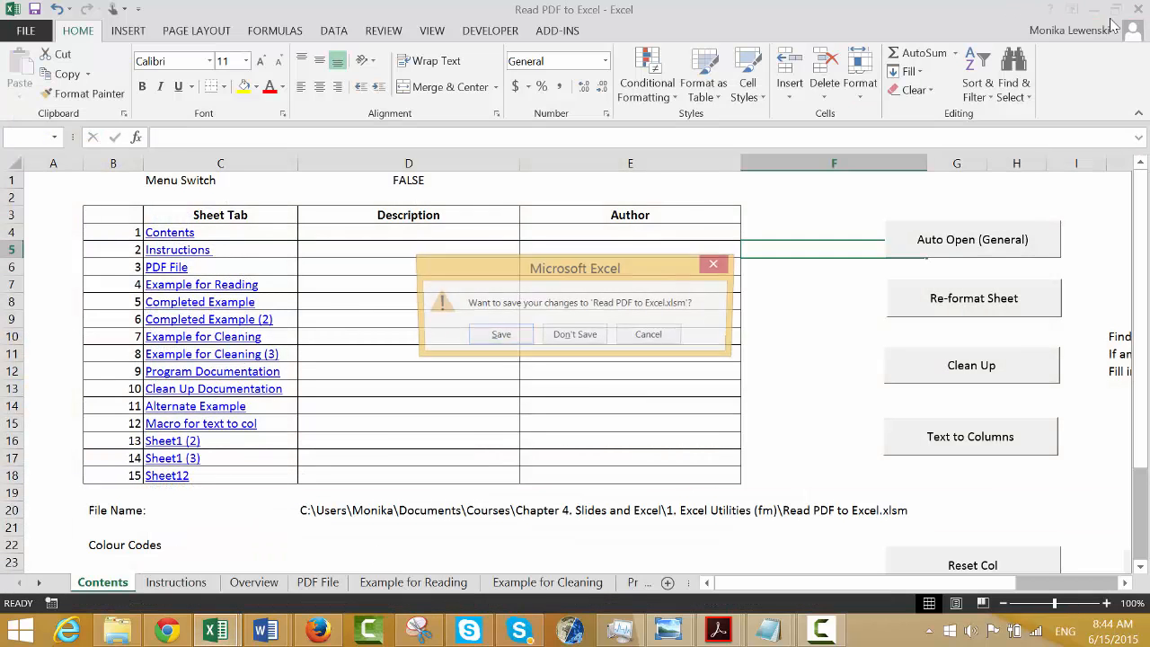
left_click(574, 335)
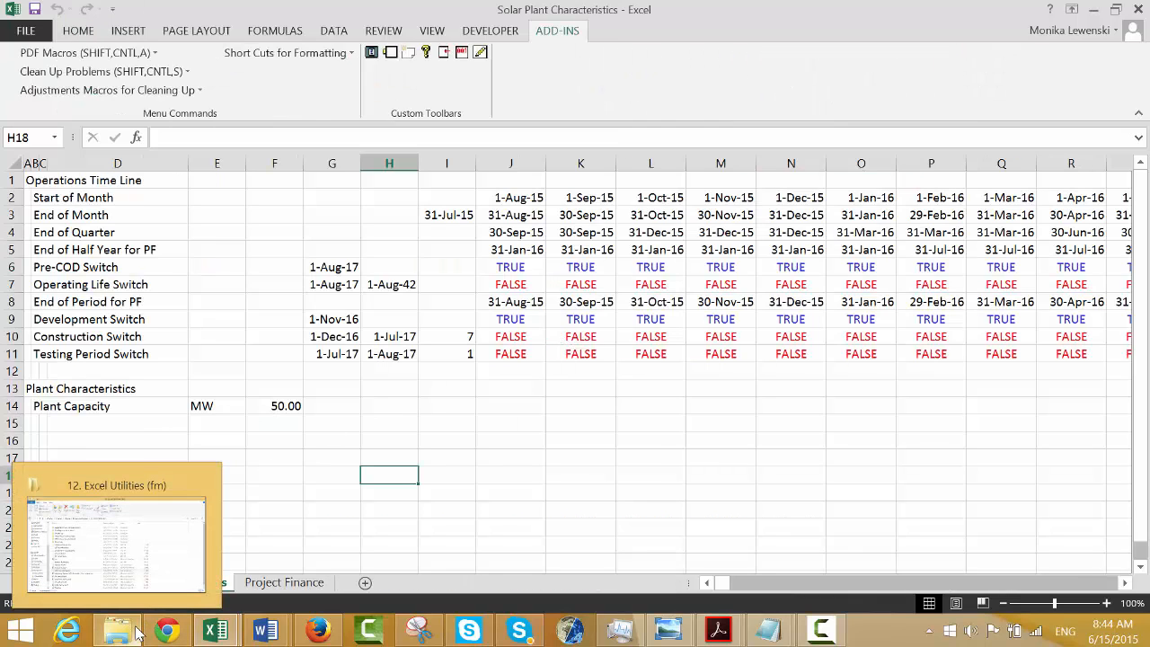
Reopen the Generic Macros workbook from the "12. Excel Utilities (fm)" folder, discarding any changes in the open copy.
left_click(137, 634)
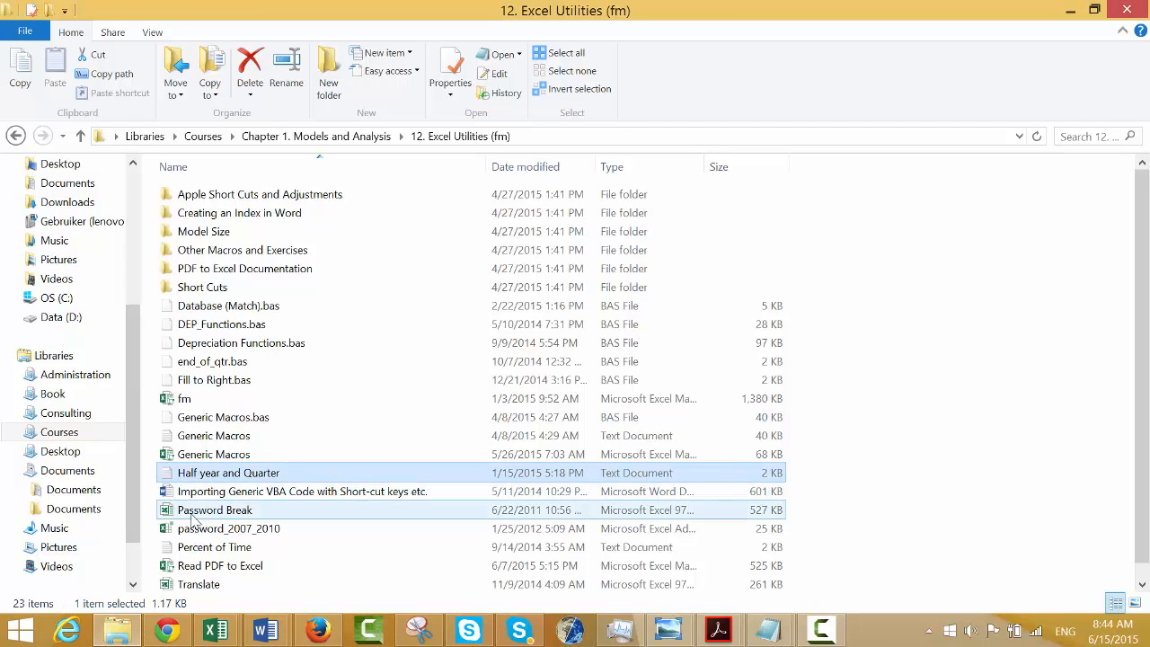
double_click(197, 456)
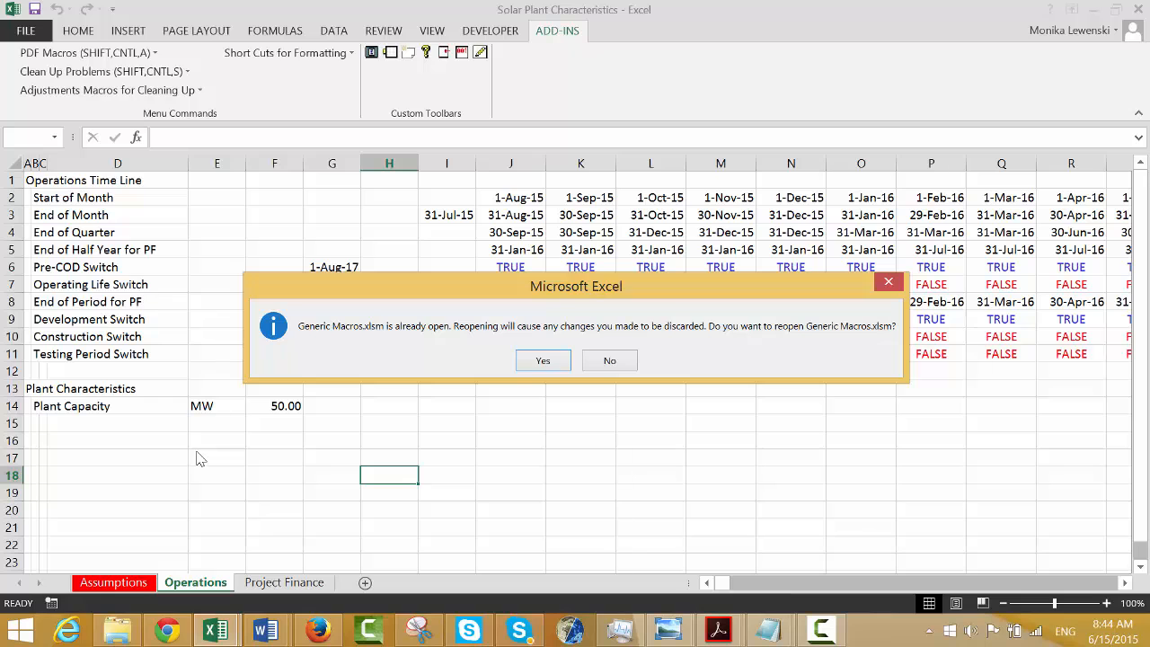
key("Return")
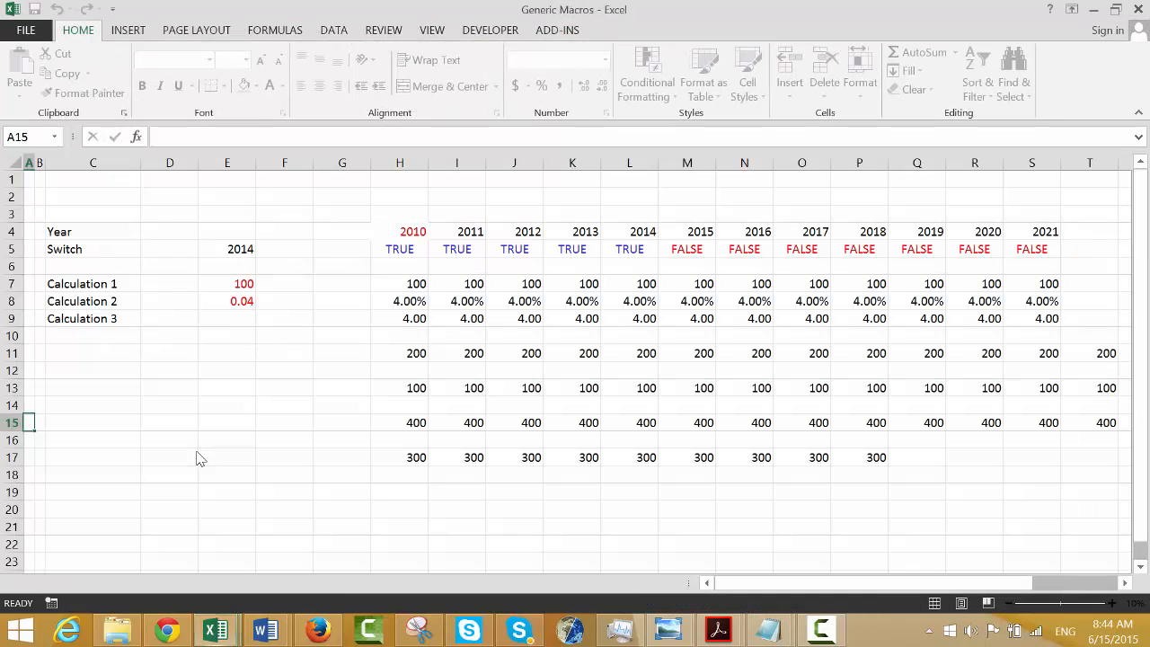
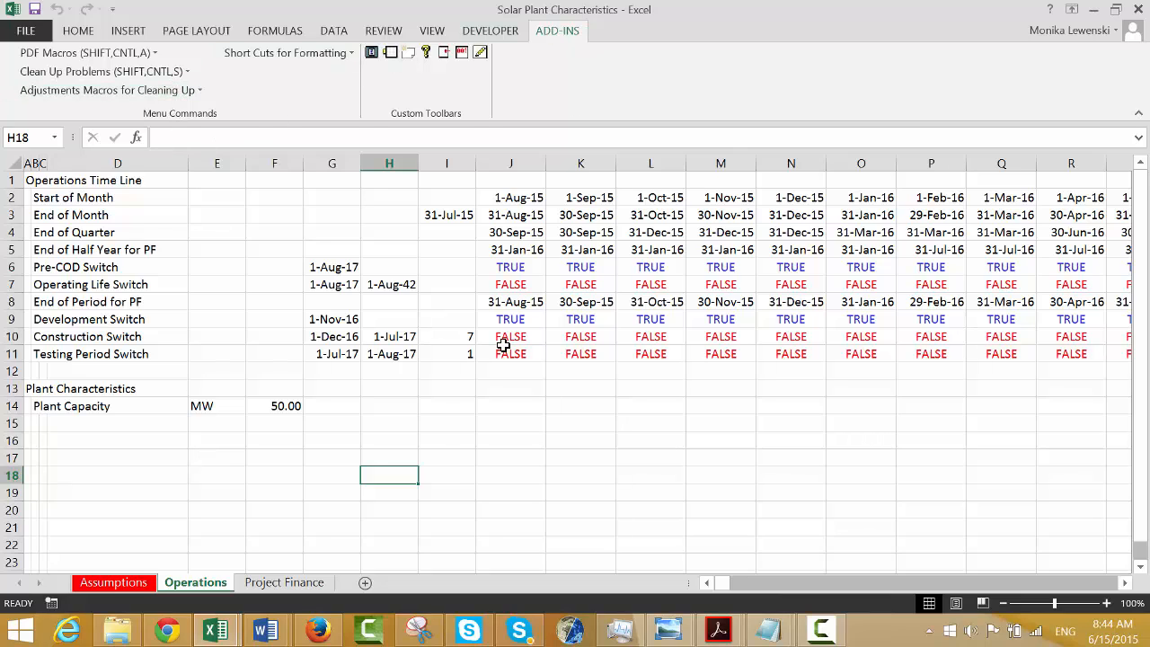
Run the A_Implement_Generic_Macros macro from Generic Macros.xlsm while in the Solar Plant Characteristics workbook.
left_click(474, 36)
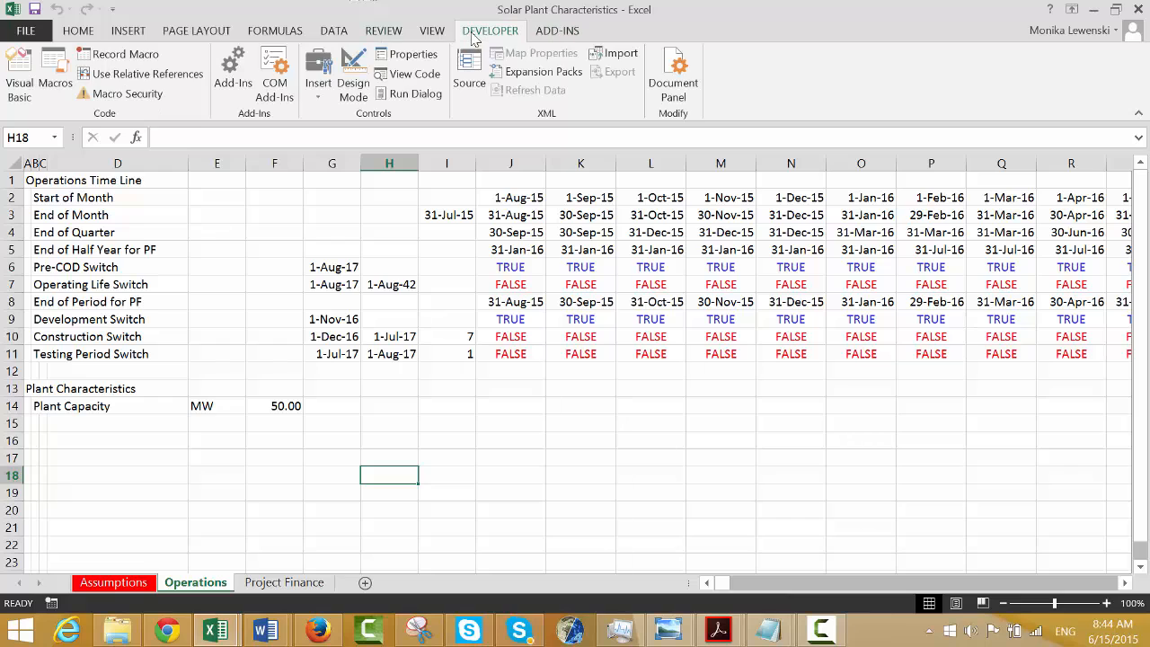
left_click(55, 72)
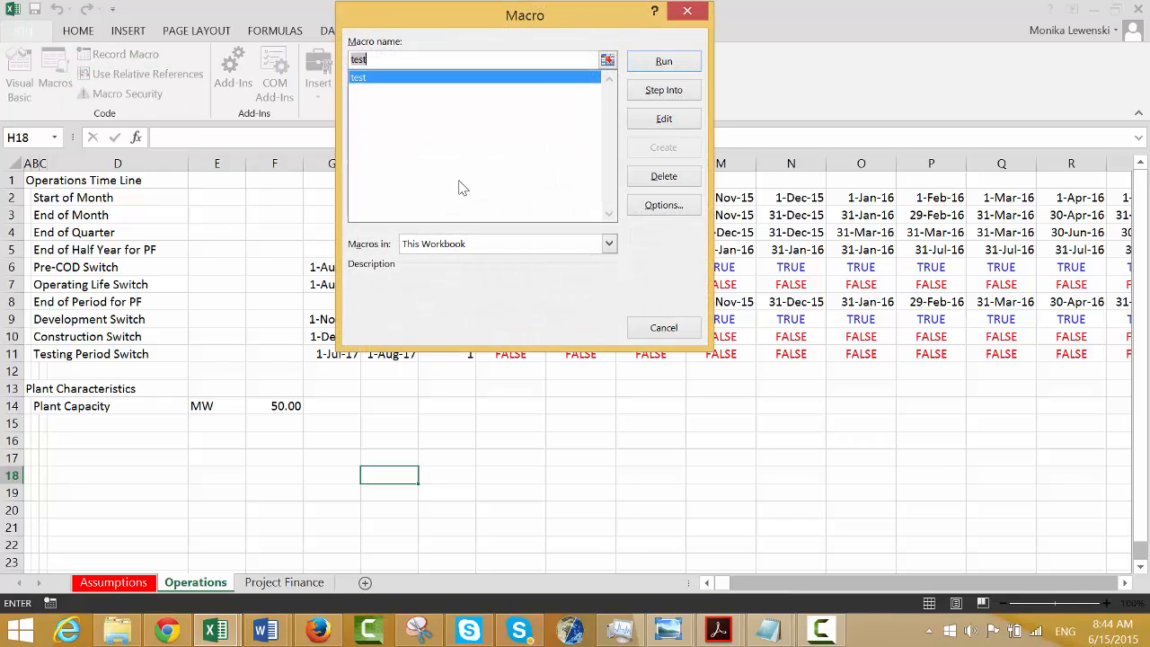
left_click(608, 243)
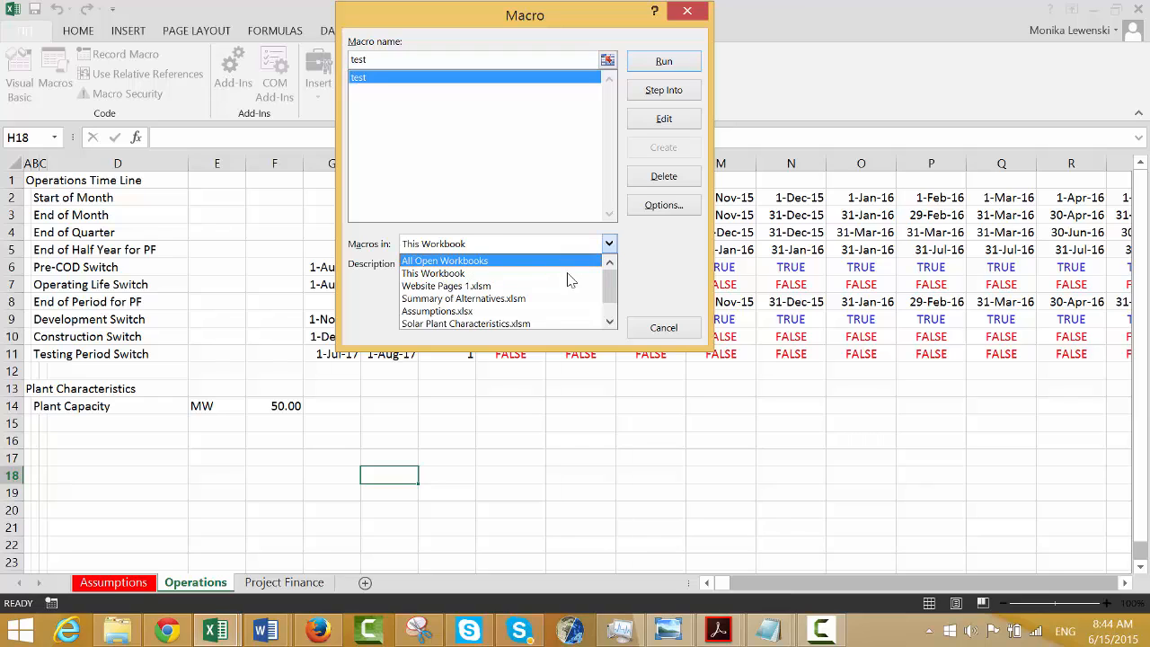
left_click(609, 322)
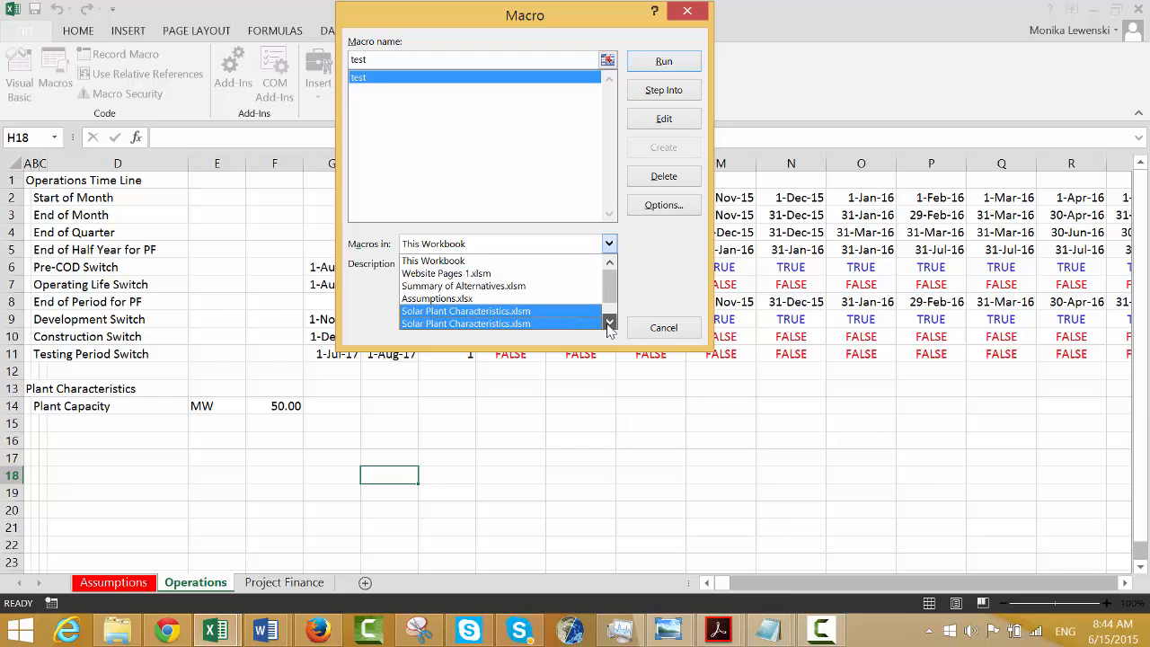
left_click(609, 322)
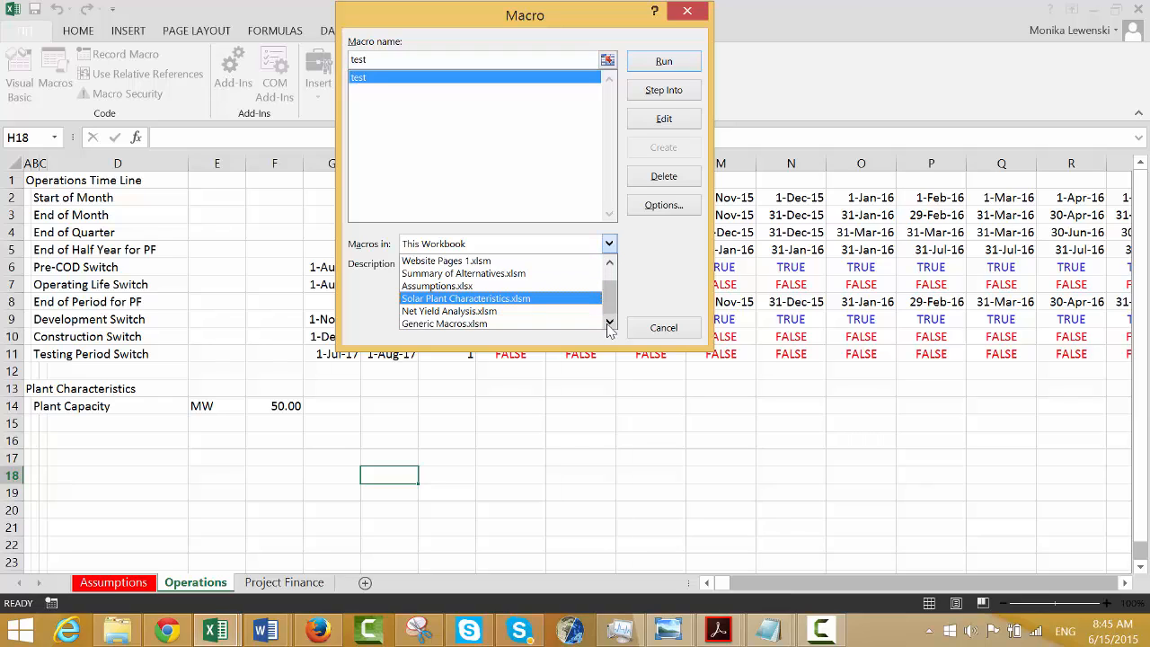
left_click(521, 323)
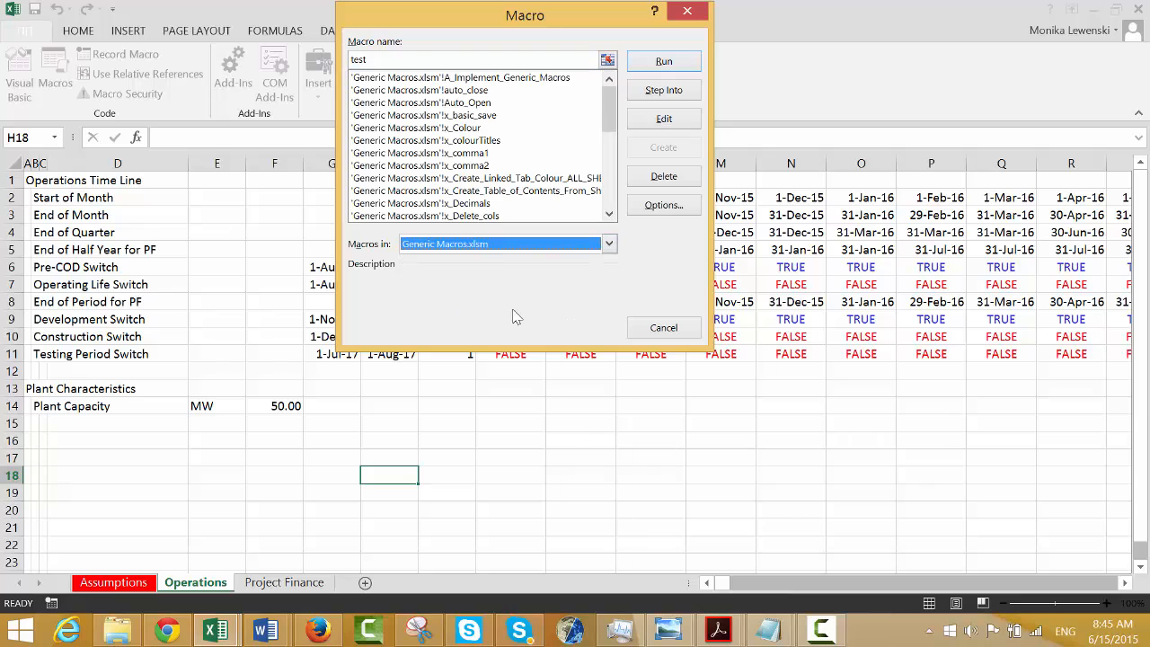
left_click(509, 79)
left_click(664, 61)
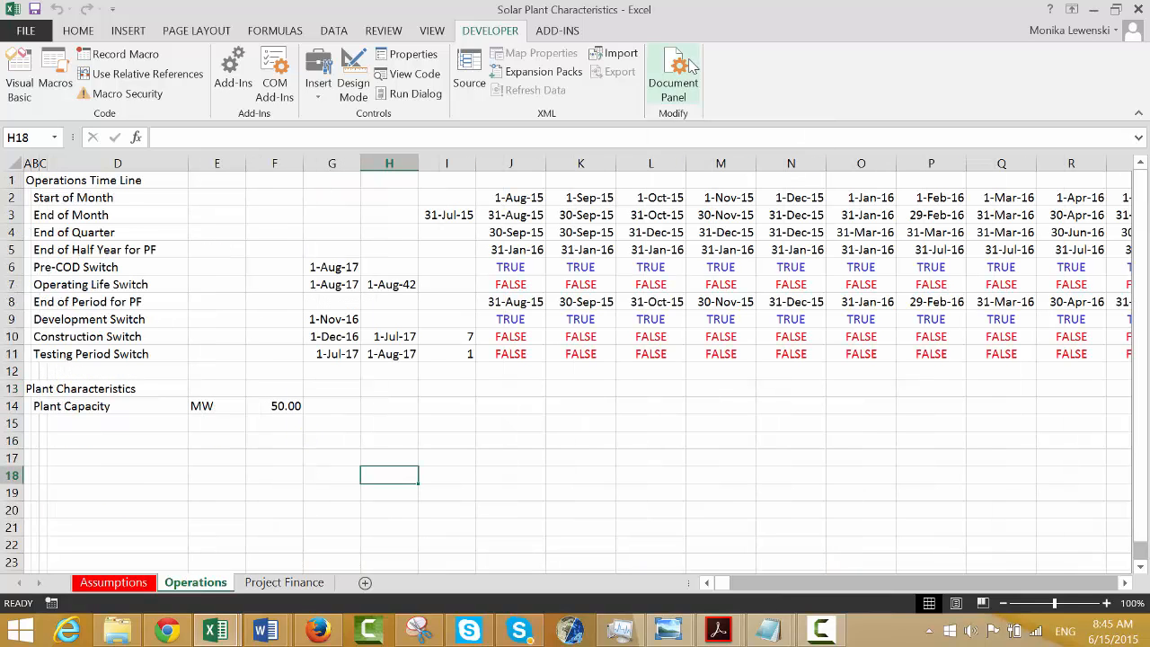
Colour the cells linked to other sheets with their source sheet's tab colour, using the generic macros add-in command.
left_click(566, 32)
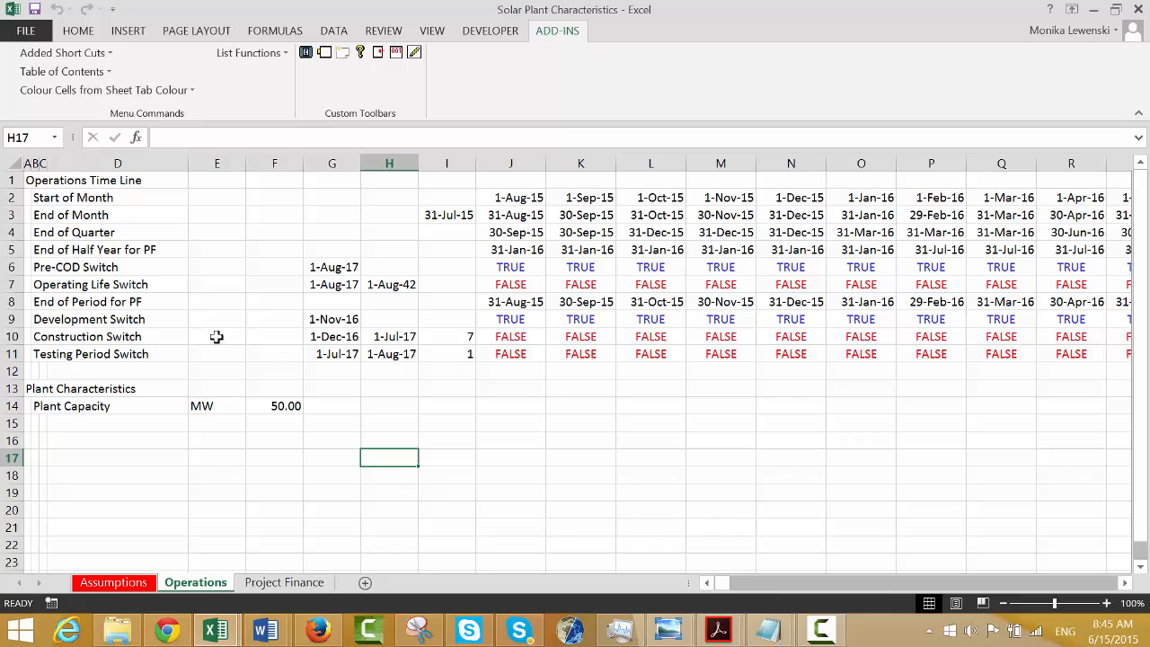
left_click(123, 94)
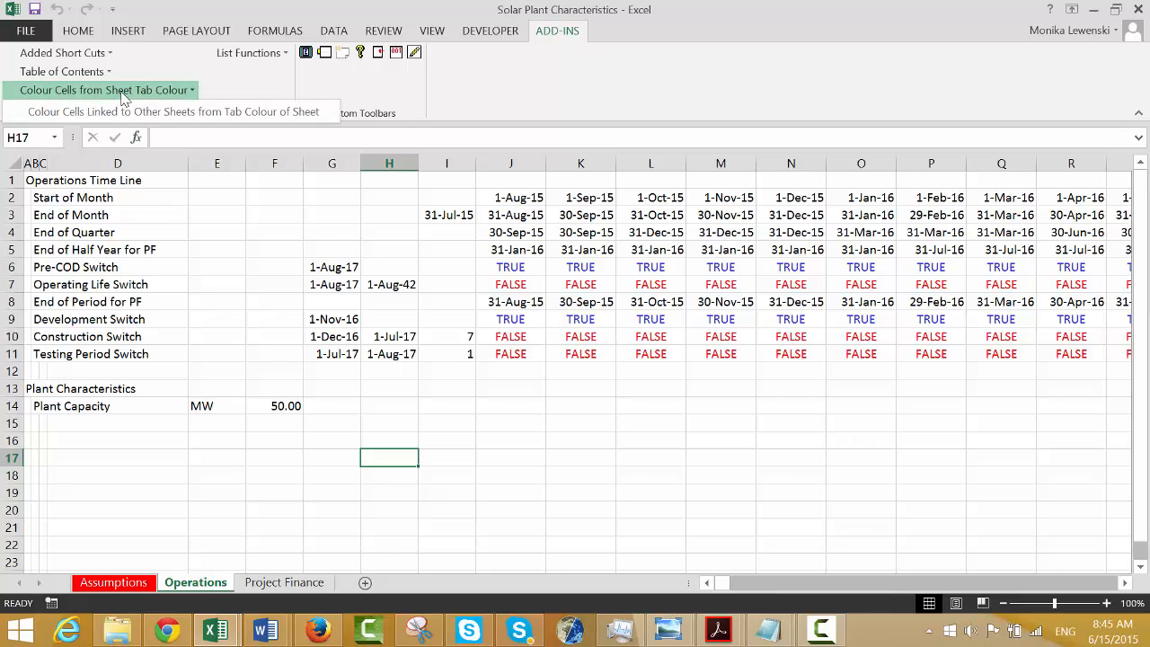
left_click(128, 113)
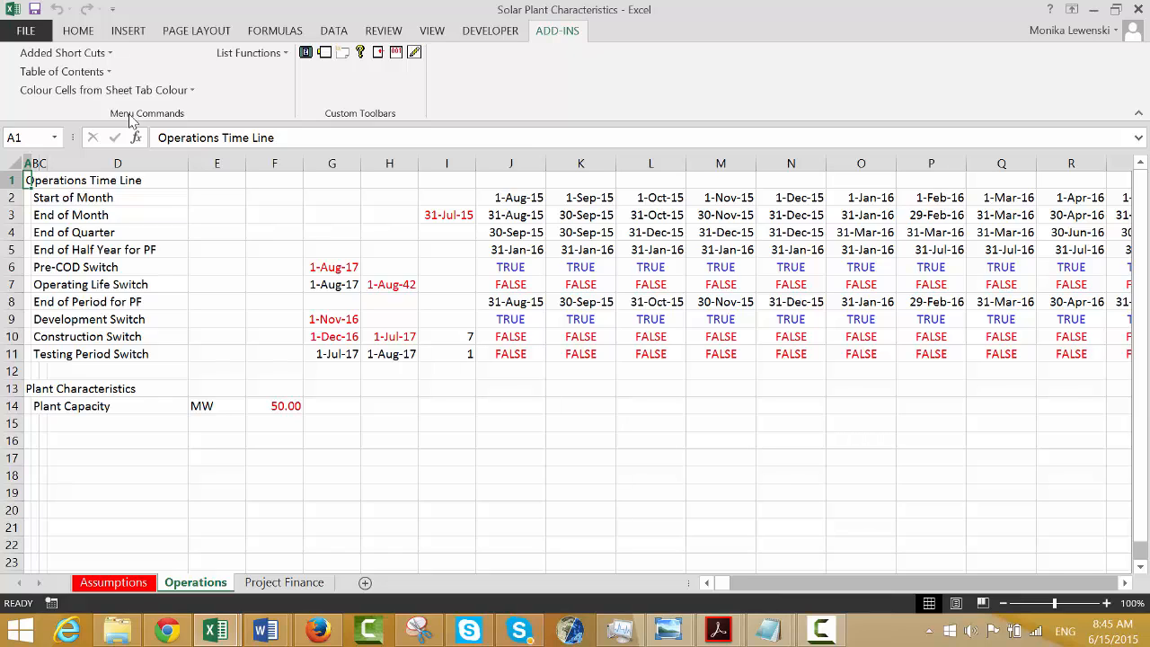
Change the Assumptions sheet's tab colour to a custom dark pink and recolour the linked cells on the Operations sheet to match.
key("Down")
key("Down")
key("Down")
key("Down")
key("Down")
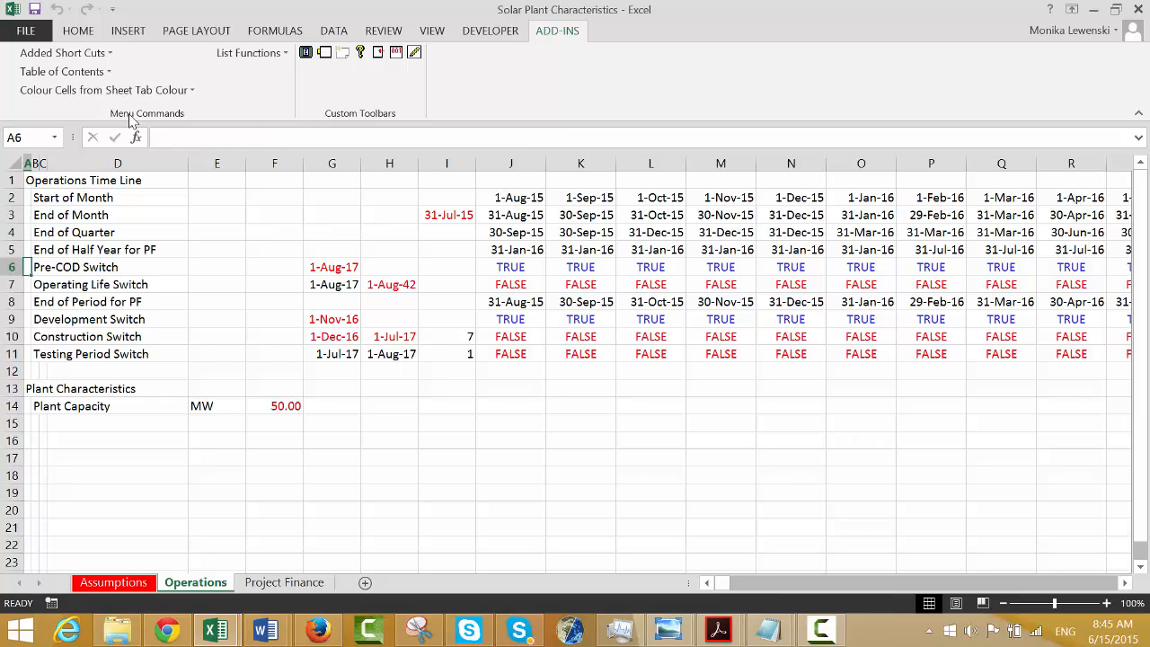
key("ctrl+Page_Up")
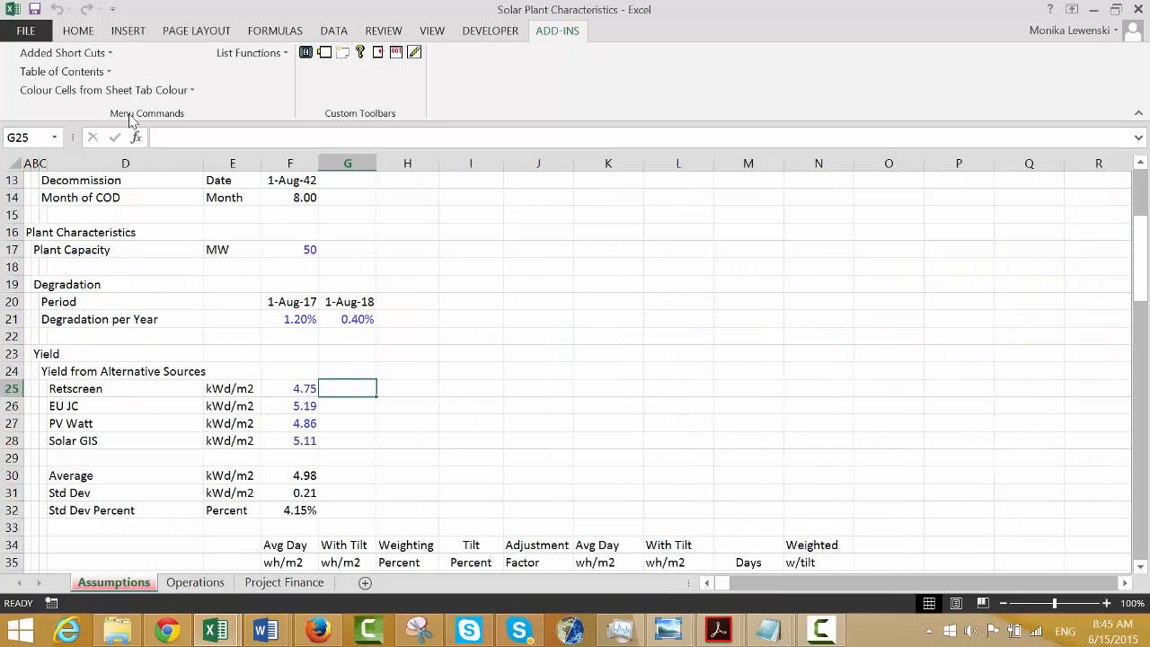
right_click(102, 584)
mouse_move(154, 501)
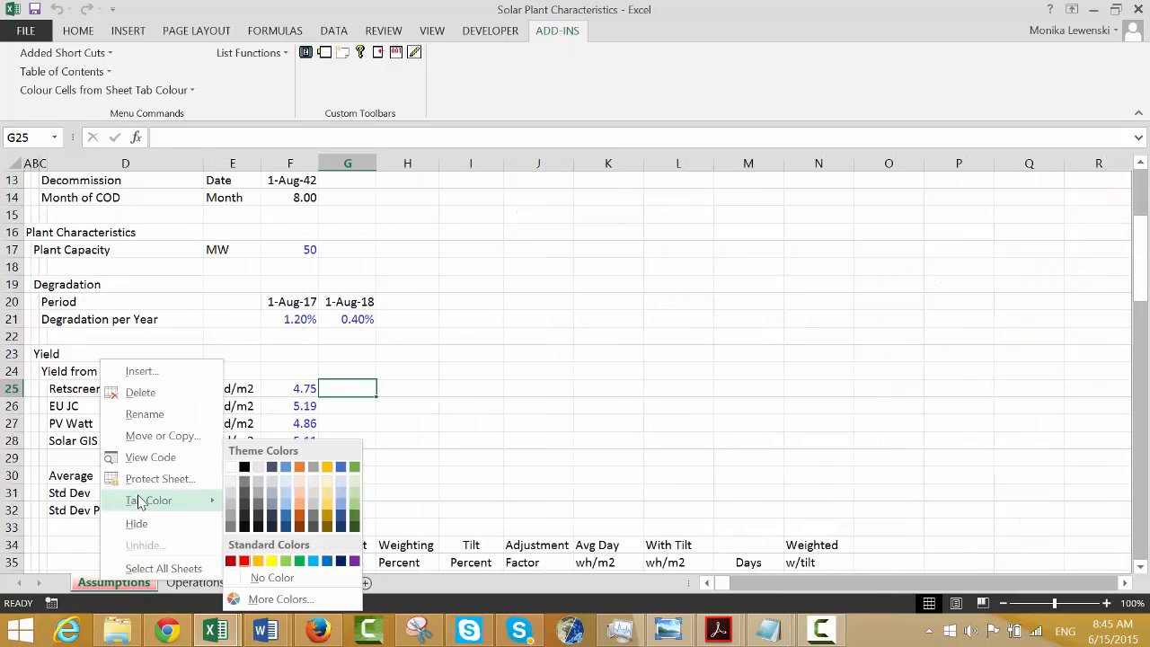
left_click(272, 599)
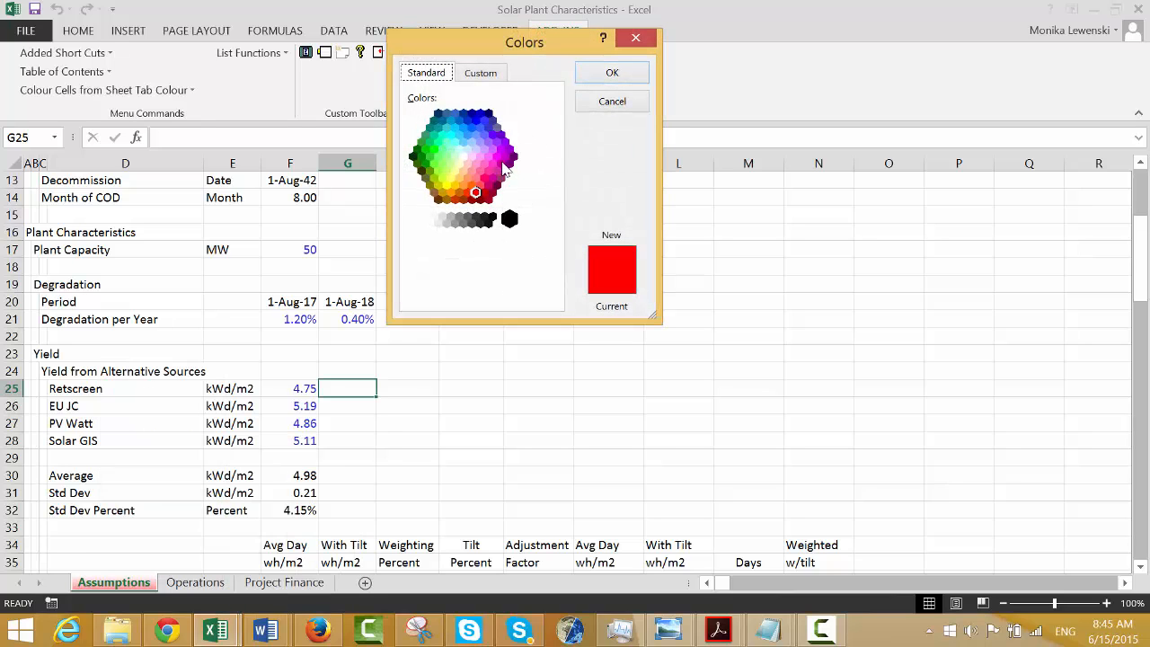
left_click(484, 178)
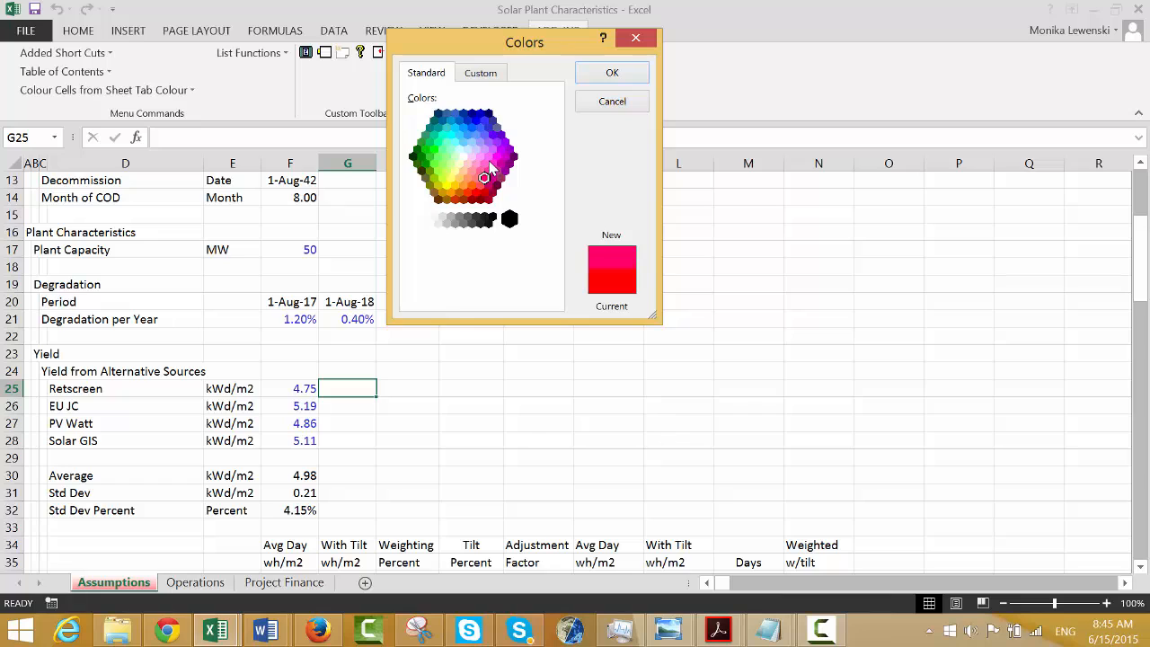
left_click(487, 157)
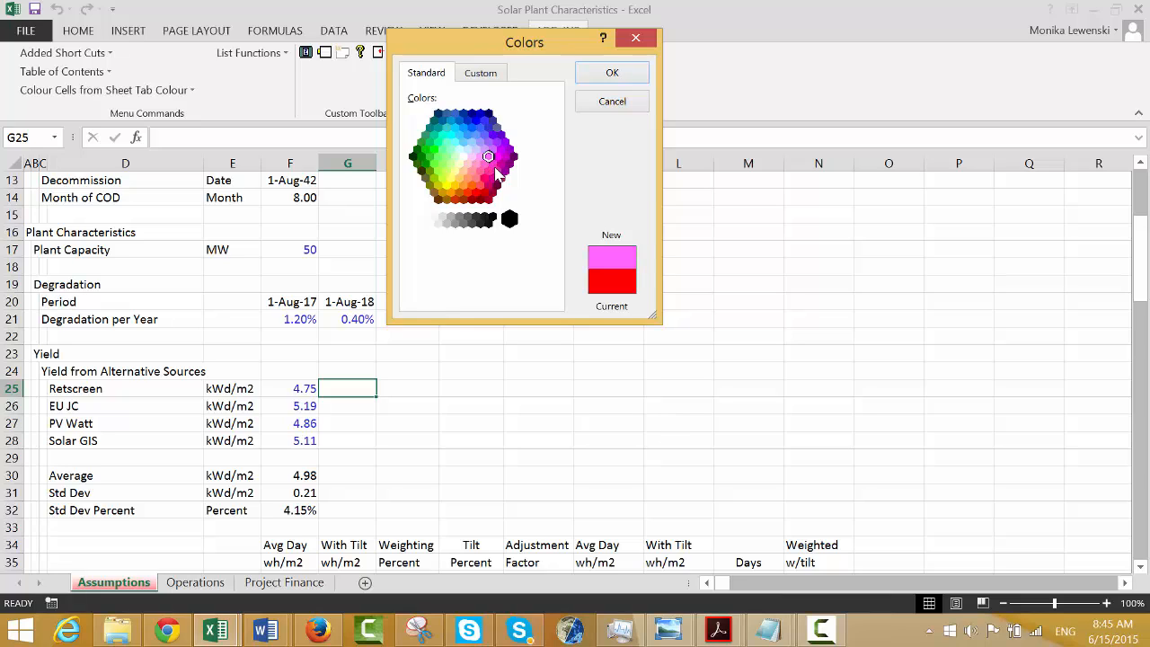
left_click(497, 171)
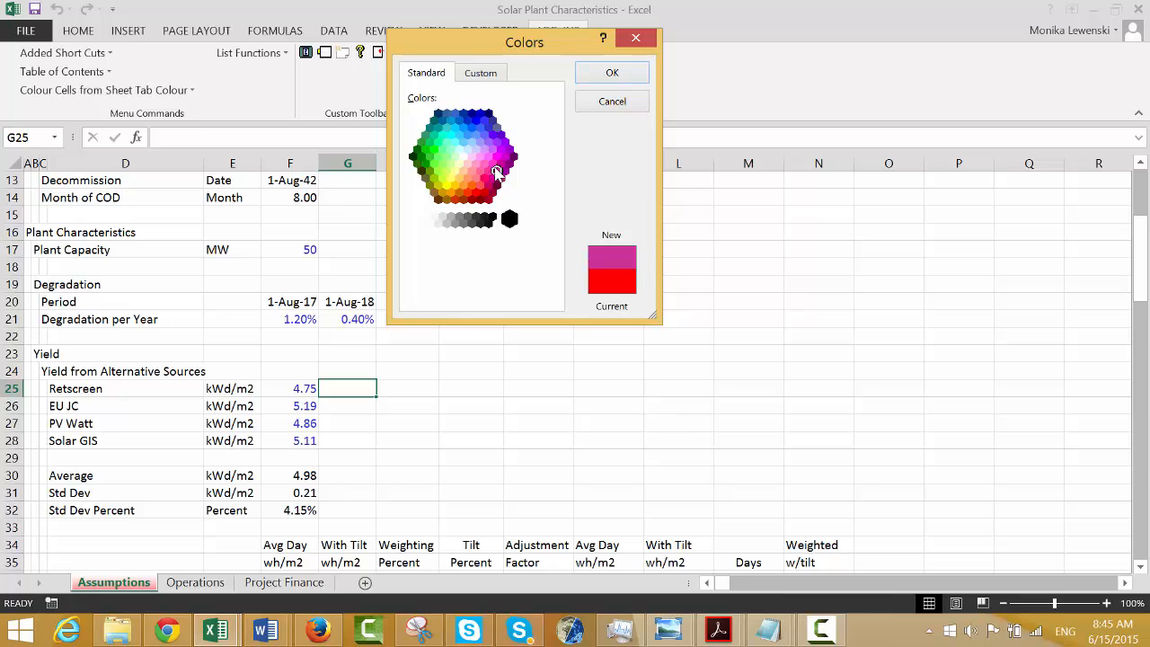
left_click(609, 74)
key("ctrl+Page_Down")
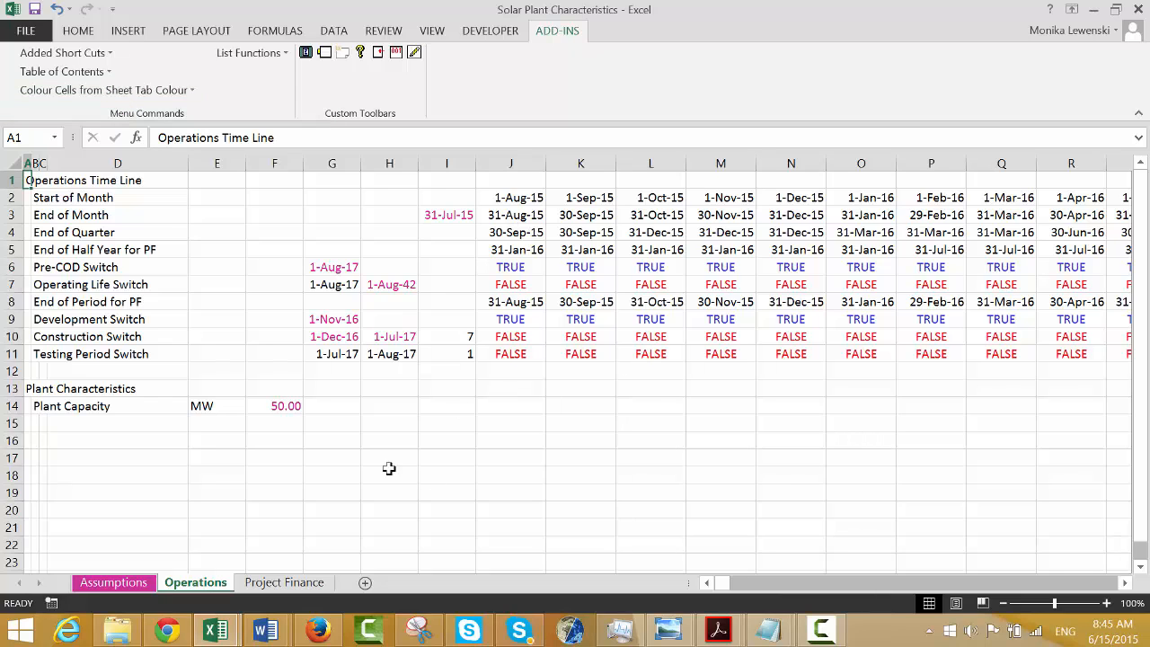
In J14 of the Operations sheet, enter =F14*J7 to multiply the plant capacity by the Operating Life Switch.
left_click(356, 445)
key("Left")
key("Left")
key("Left")
key("Left")
key("Left")
key("Left")
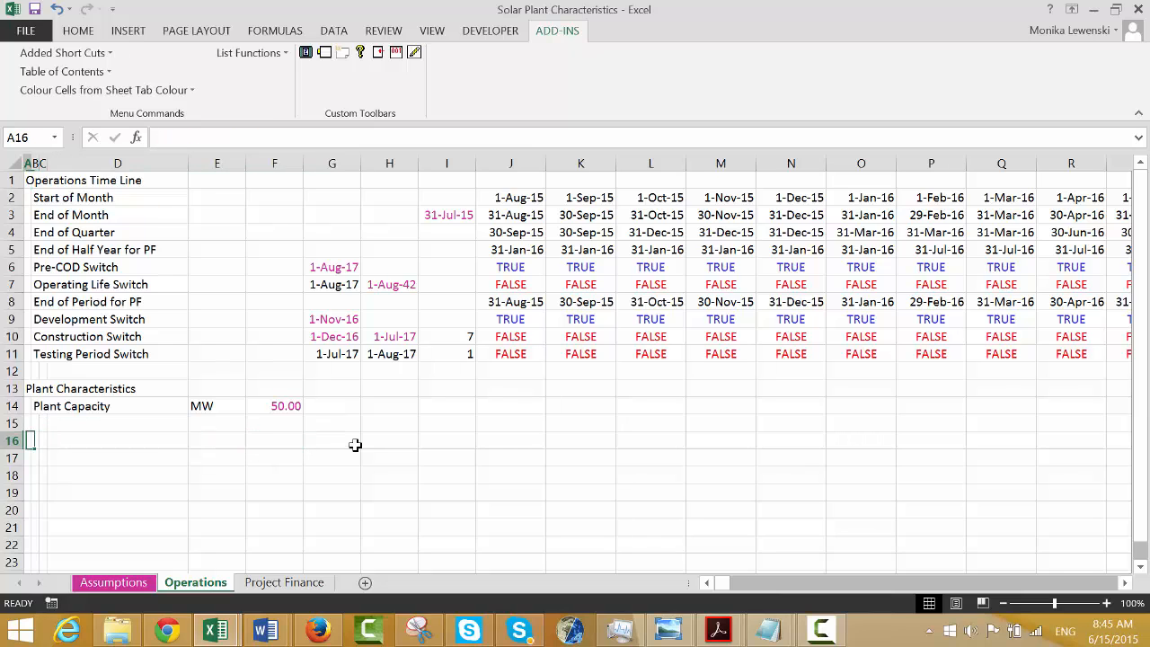
key("Up")
key("Right")
key("Up")
key("Right")
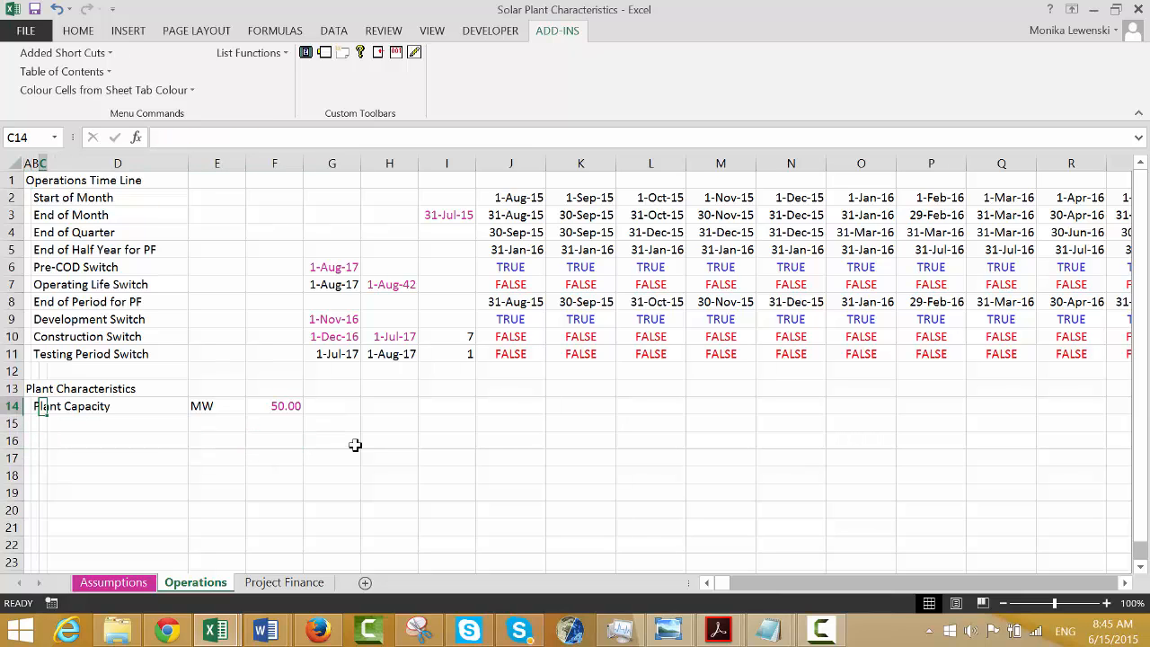
key("Right")
key("Right")
key("Right")
key("Right")
key("Right")
key("Right")
key("Right")
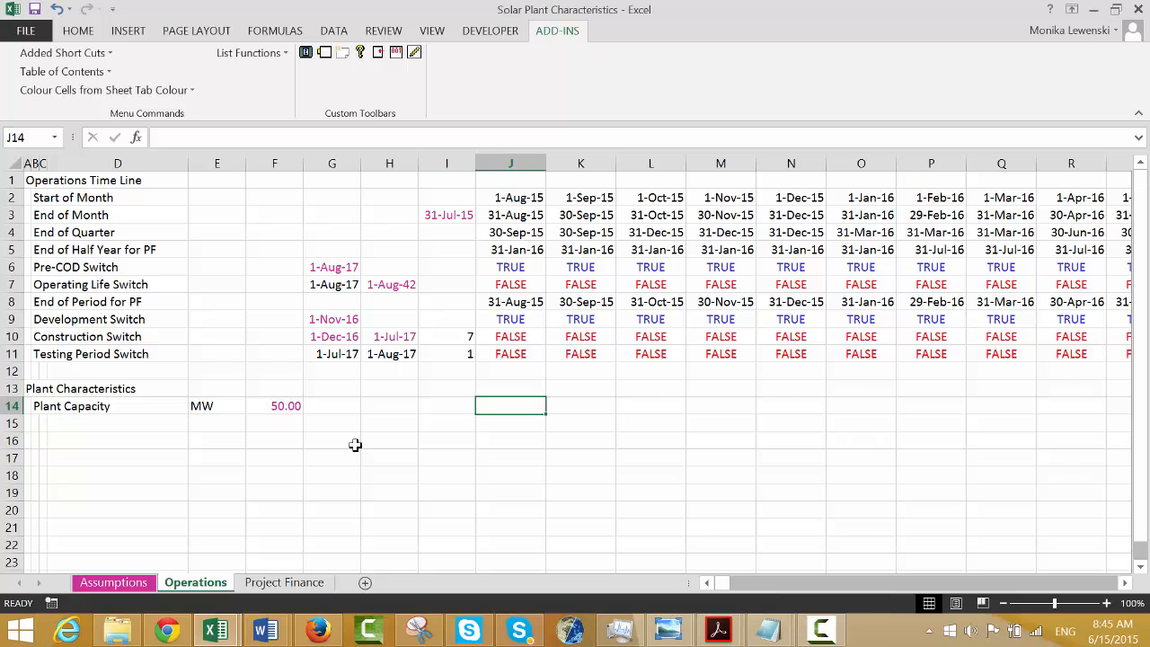
type("=")
key("Left")
key("Left")
key("Left")
key("Left")
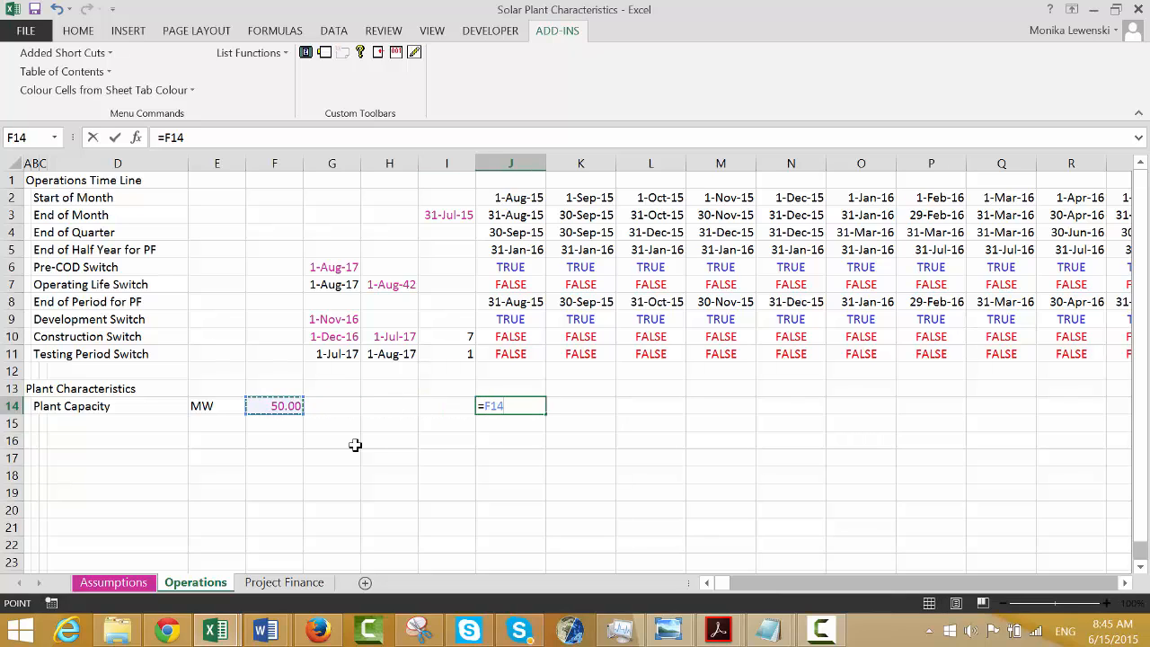
type("*")
key("Up")
key("Up")
key("Up")
key("Up")
key("Up")
key("Up")
key("Up")
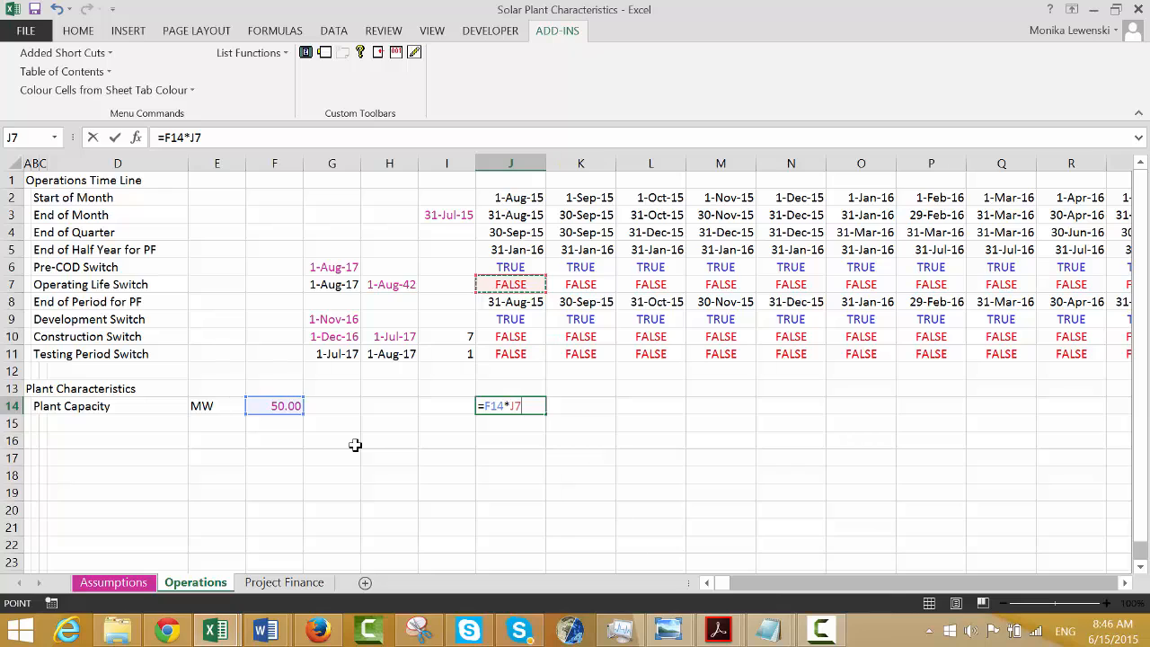
key("Down")
key("Down")
key("Down")
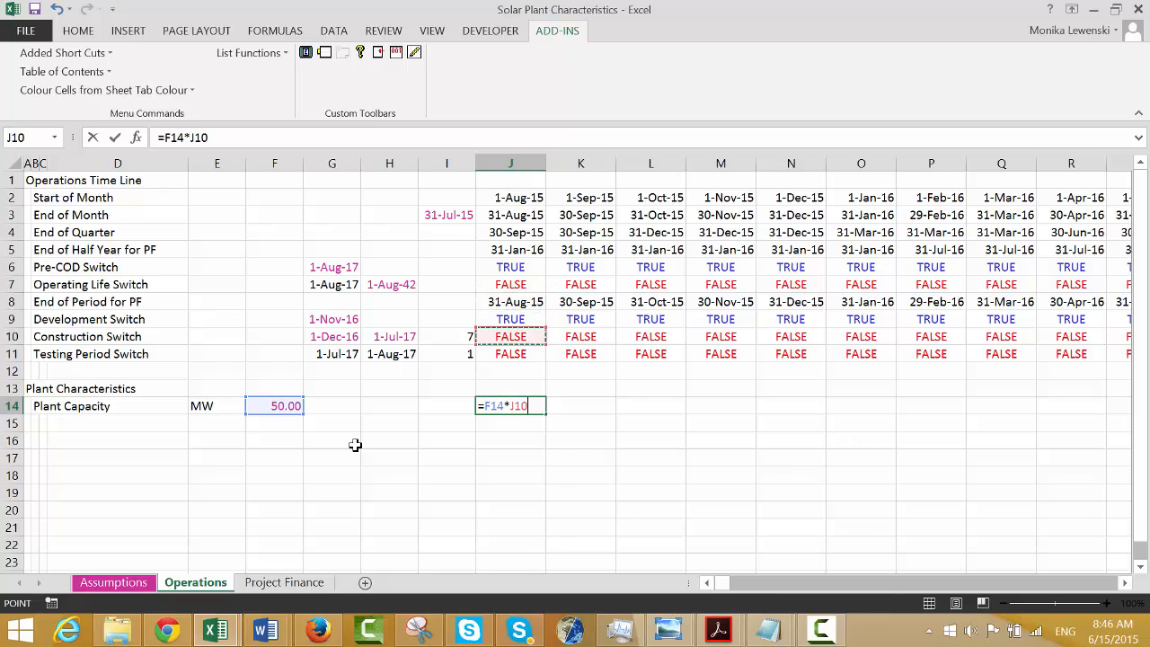
key("Up")
key("Up")
key("Up")
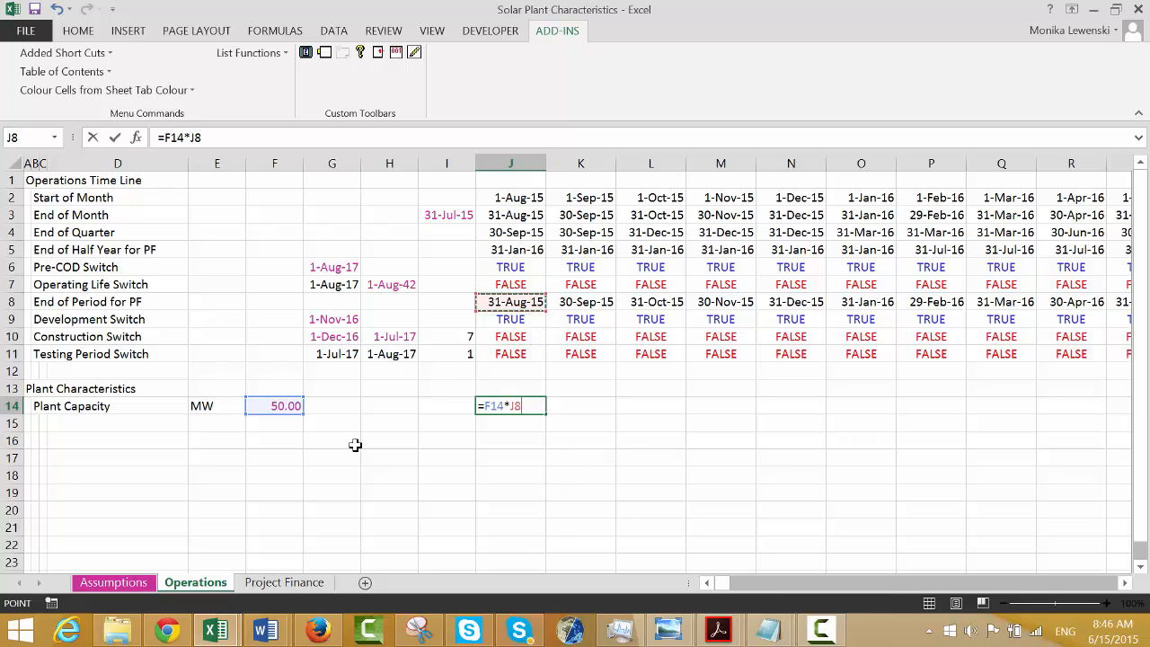
key("Left")
key("Left")
key("Left")
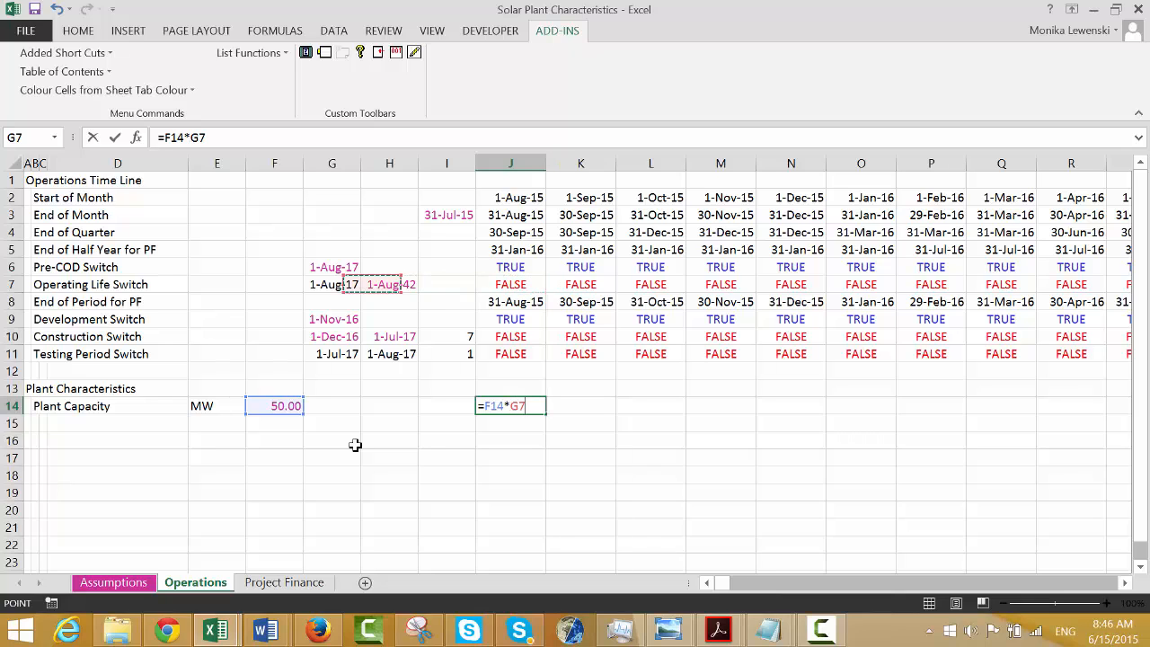
key("Right")
key("Right")
key("Right")
key("Return")
key("Up")
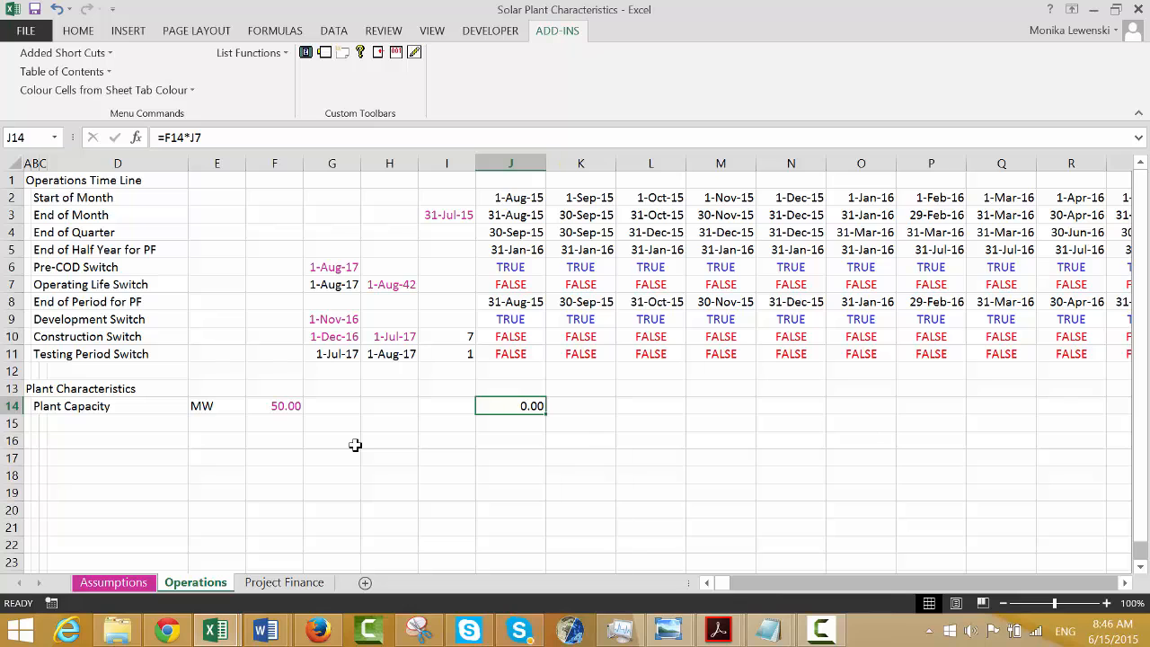
Copy the J14 plant capacity formula across the monthly timeline and check its values in the operating period from 1-Aug-17.
key("ctrl+shift+r")
key("Right")
key("Right")
key("Right")
key("Right")
key("Right")
key("Right")
key("Right")
key("Right")
key("Right")
key("Right")
key("Right")
key("Right")
key("Right")
key("Right")
key("Right")
key("Right")
key("Right")
key("Right")
key("Right")
key("Right")
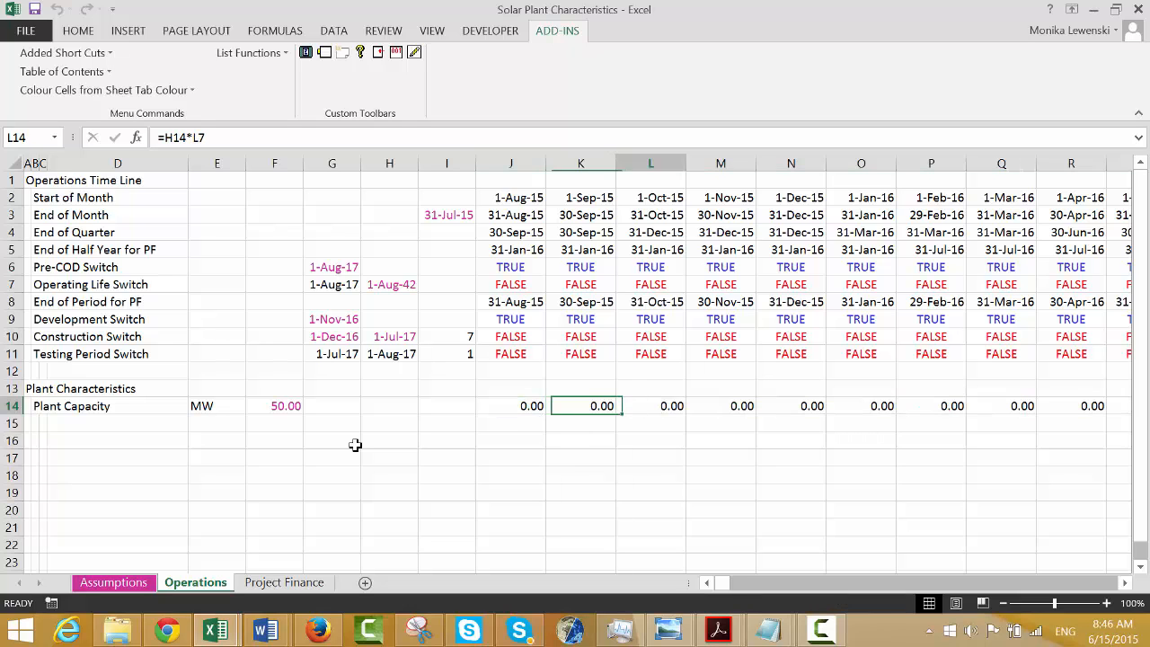
key("Left")
key("Left")
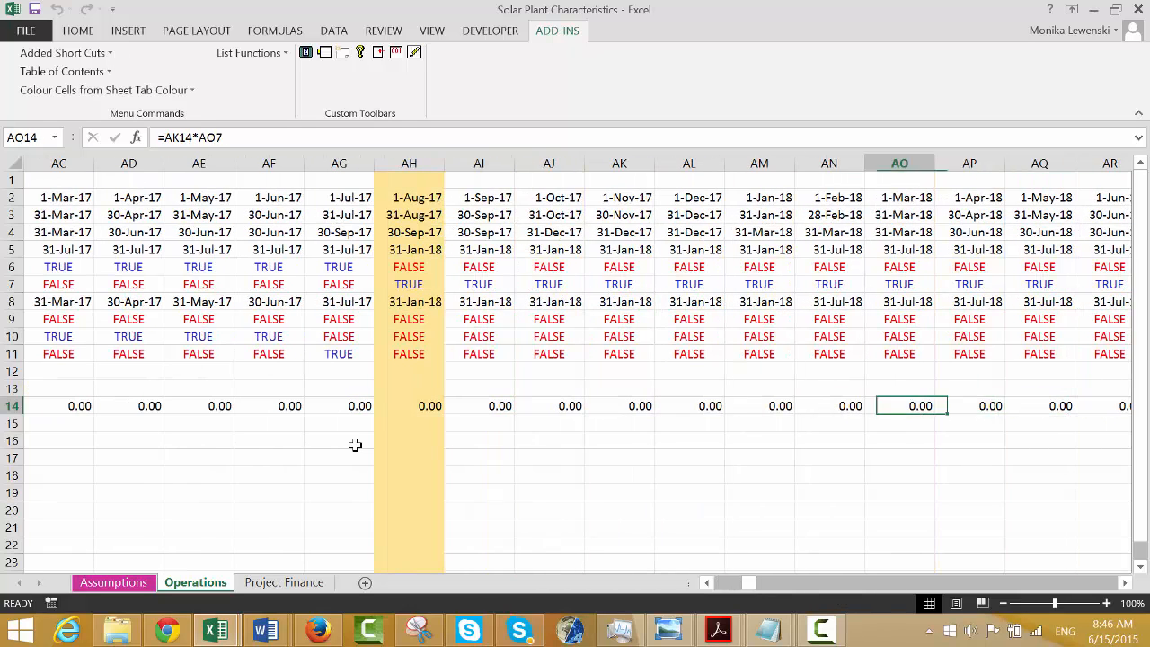
key("Right")
key("Right")
key("Right")
key("Right")
key("Right")
key("Right")
key("Right")
key("Right")
key("Right")
key("Right")
key("Right")
key("Right")
key("Right")
key("Right")
key("Right")
key("Right")
key("Right")
key("Left")
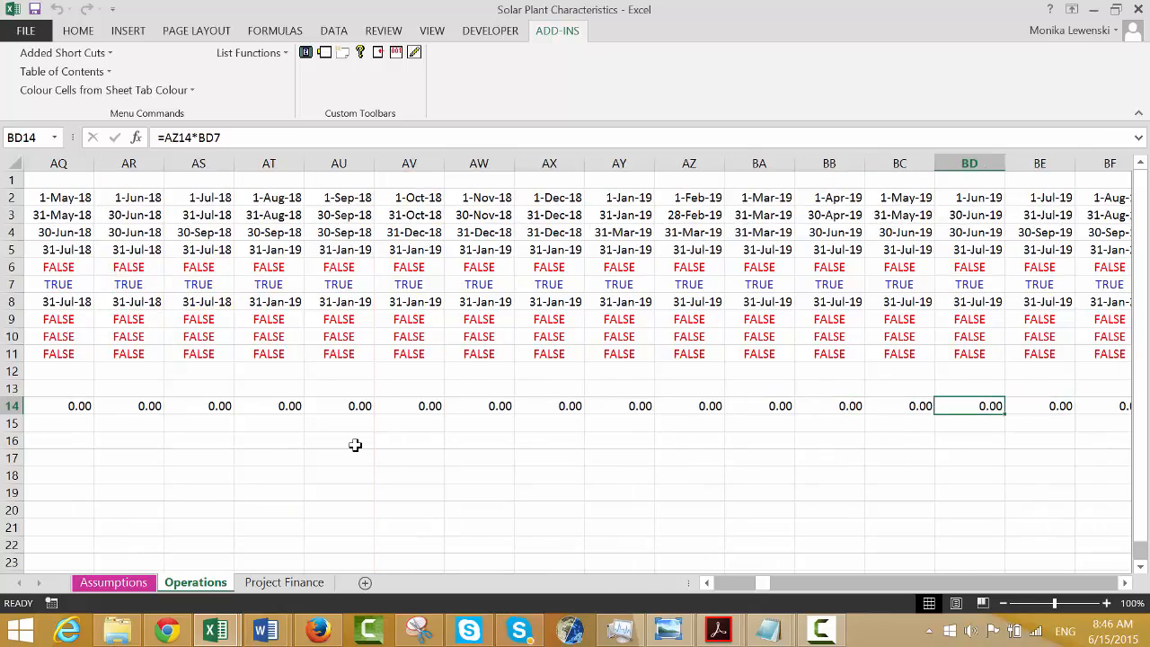
Make the capacity reference in J14 absolute so that the formula reads =$F$14*J7.
key("ctrl+Left")
key("ctrl+Left")
key("Left")
key("Left")
key("Left")
key("Left")
key("Left")
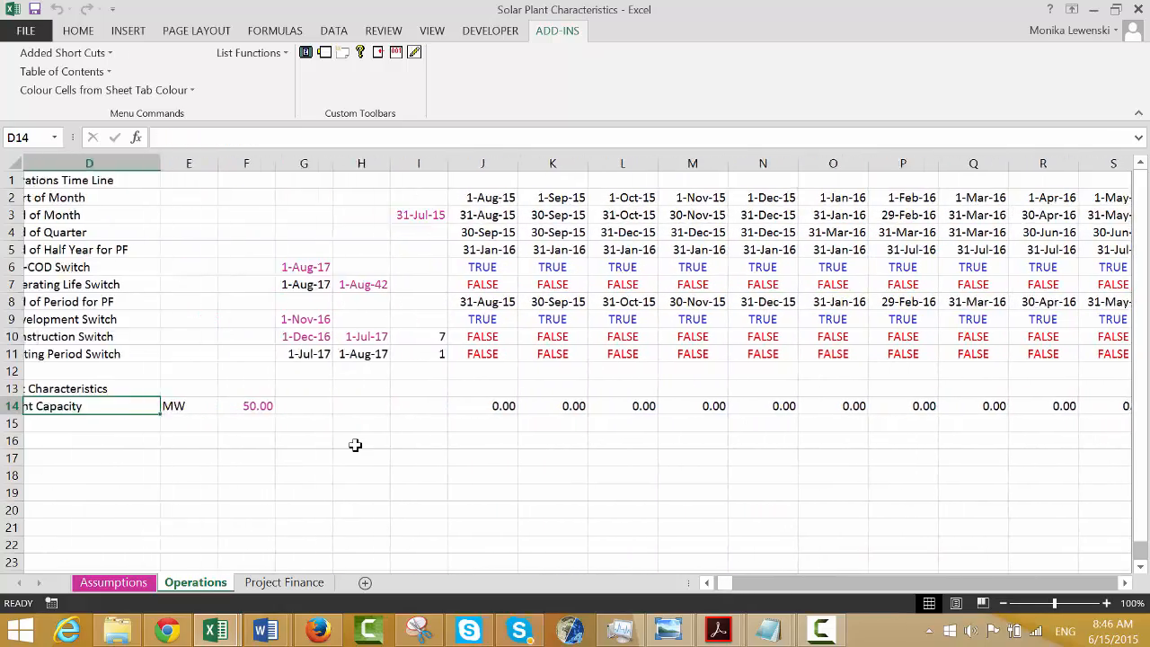
key("Right")
key("Right")
key("Right")
key("Right")
key("Right")
key("Right")
key("Right")
key("Right")
key("Right")
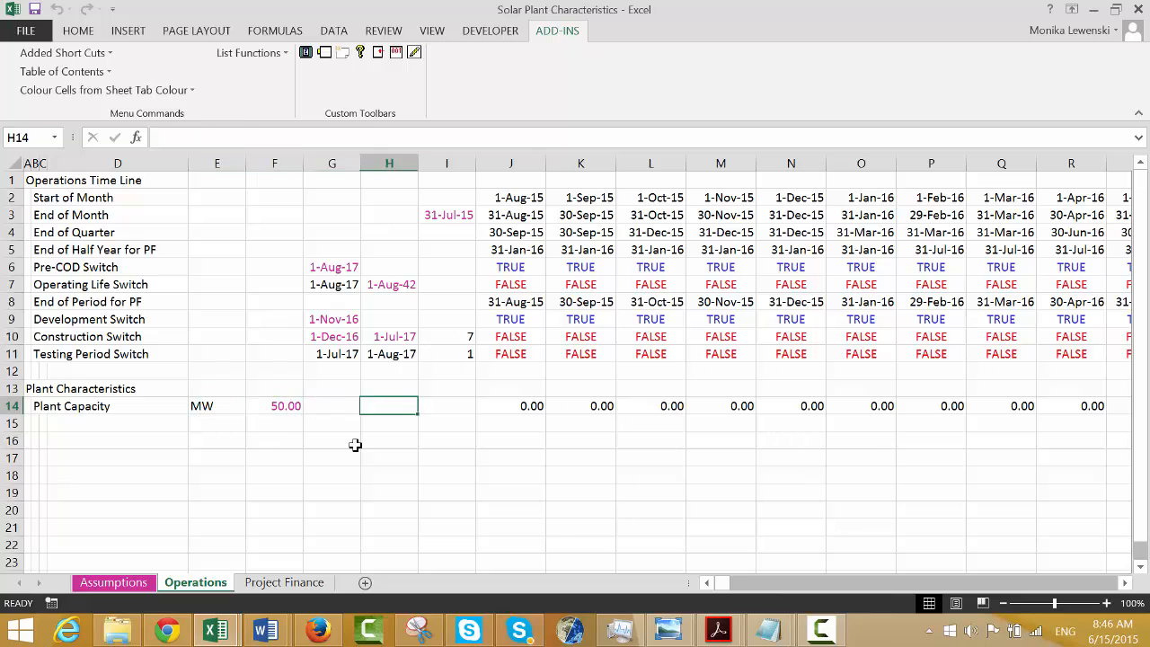
key("F2")
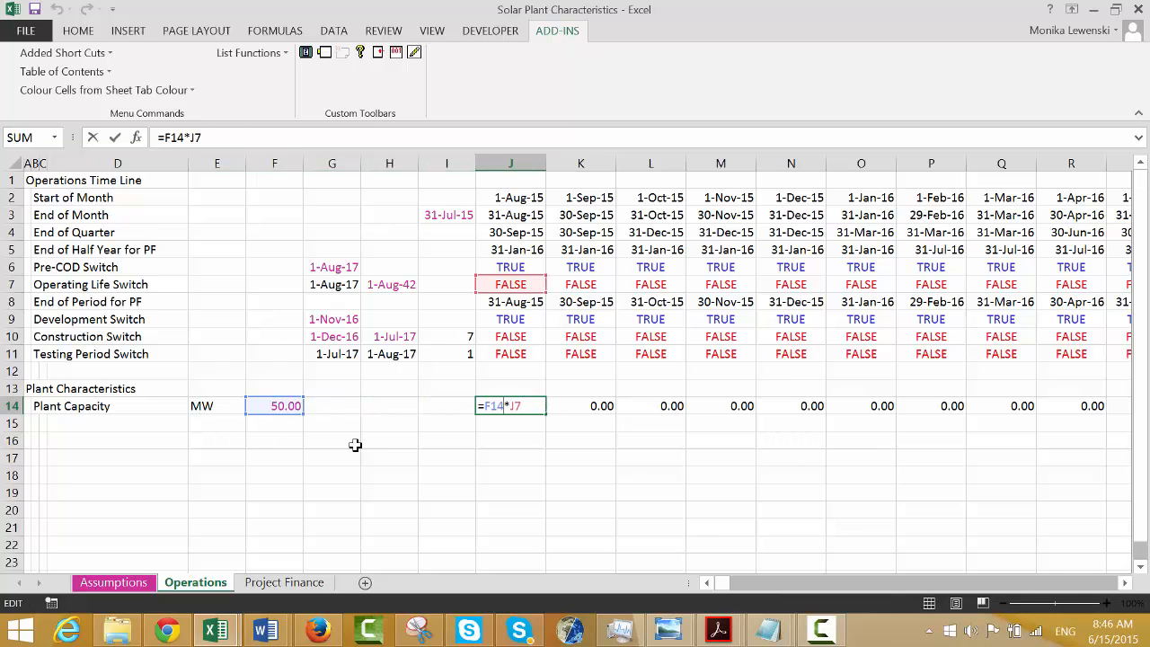
key("F4")
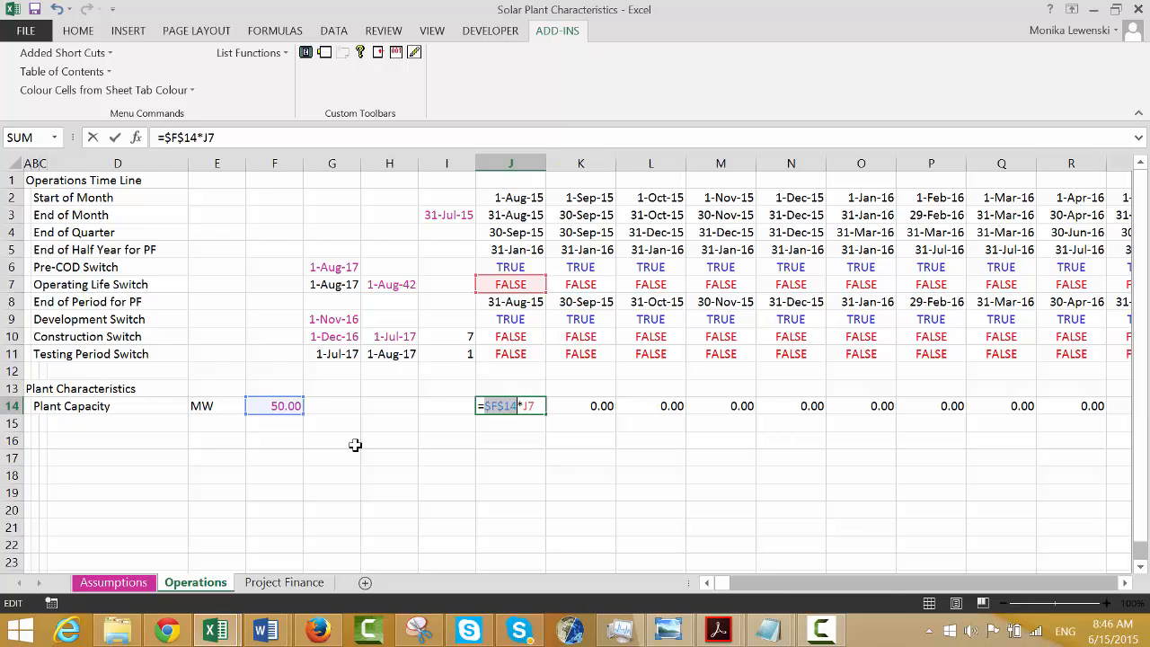
key("ctrl+Return")
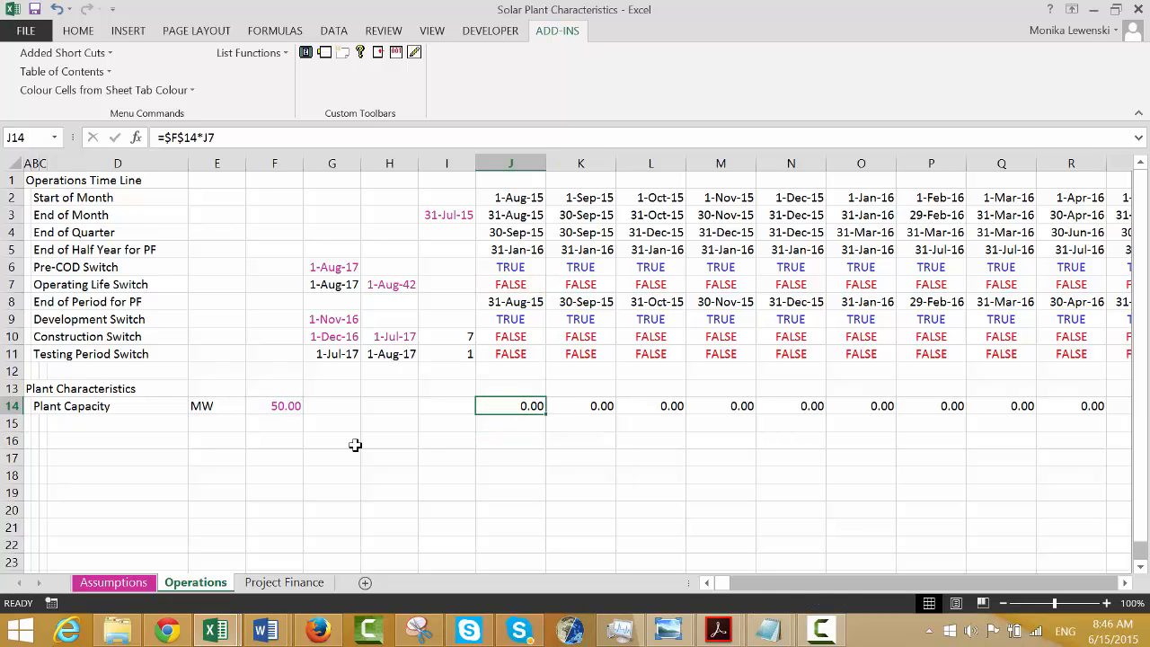
Fill the formula with the absolute capacity reference from J14 across row 14 and check the following months.
key("ctrl+shift+Right")
key("ctrl+r")
key("Right")
key("Right")
key("Right")
key("Right")
key("Right")
key("Right")
key("Right")
key("Right")
key("Right")
key("Right")
key("Right")
key("Right")
key("Right")
key("Right")
key("Right")
key("Right")
key("Right")
key("Right")
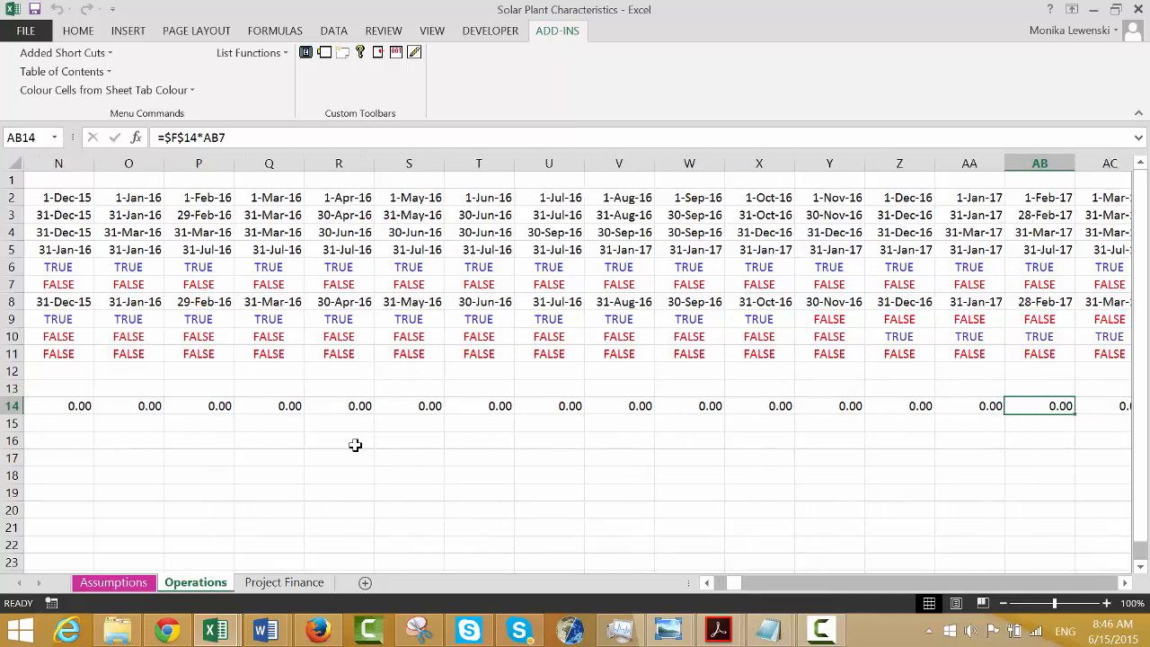
Examine the monthly plant capacity values in row 14 around the start of operations on 1-Aug-17.
key("Right")
key("Right")
key("Right")
key("Right")
key("Right")
key("Right")
key("Right")
key("Right")
key("Right")
key("Right")
key("Right")
key("Right")
key("Right")
key("Right")
key("Right")
key("Left")
key("Left")
key("Left")
key("Left")
key("Left")
key("Left")
key("Left")
key("Left")
key("Left")
key("Left")
key("Left")
key("Left")
key("Left")
key("Left")
key("Left")
key("Left")
key("Left")
key("Left")
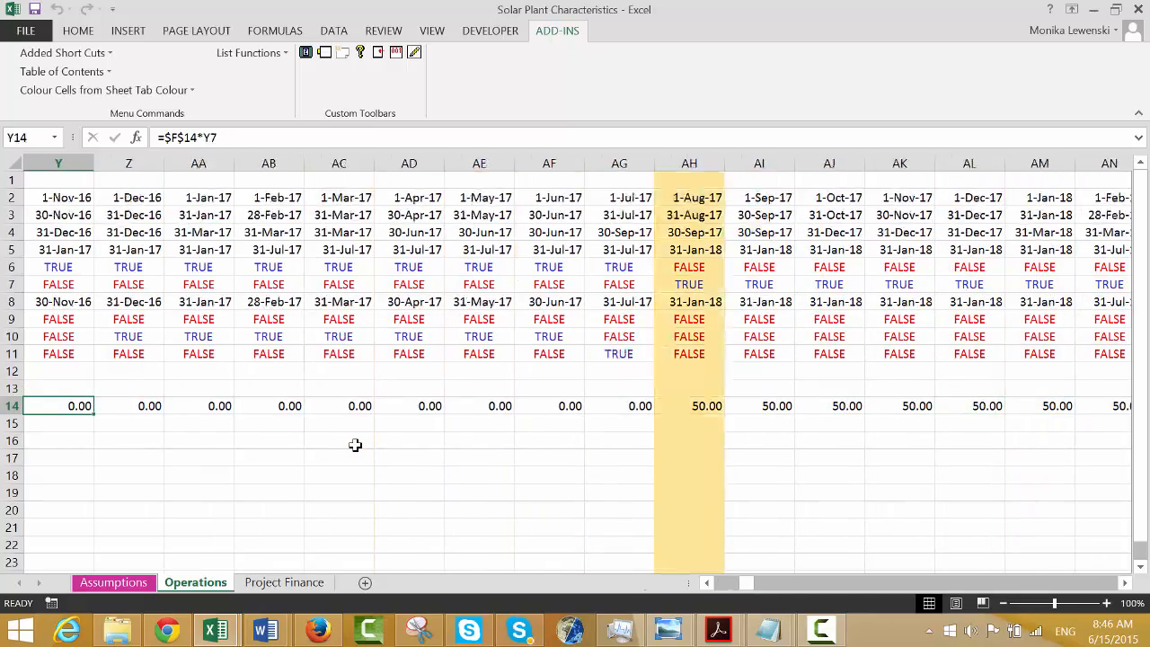
key("Left")
key("Left")
key("Left")
key("Left")
key("Left")
key("Left")
key("Left")
key("Left")
key("Left")
key("Left")
key("Left")
key("Left")
key("Left")
key("Left")
key("Left")
key("Left")
key("Left")
key("Left")
key("Left")
key("Left")
Enter the row label "Annual Degradation Pct" in B16 of the Plant Characteristics section, leaving row 15 blank.
key("Down")
key("Down")
key("Right")
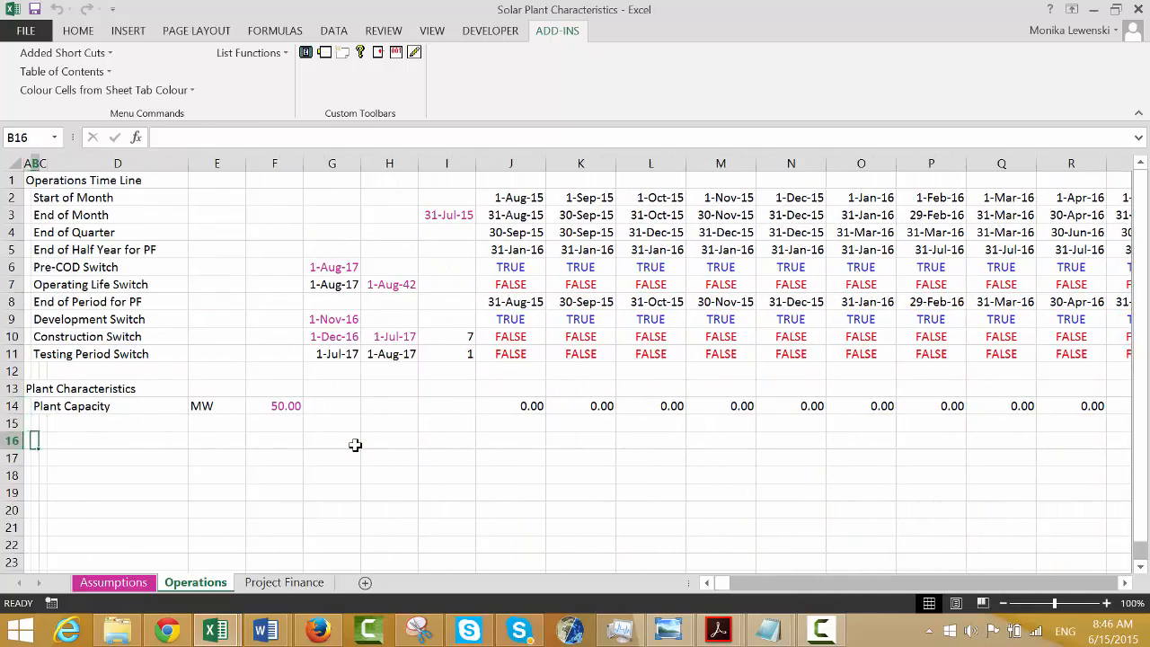
key("Up")
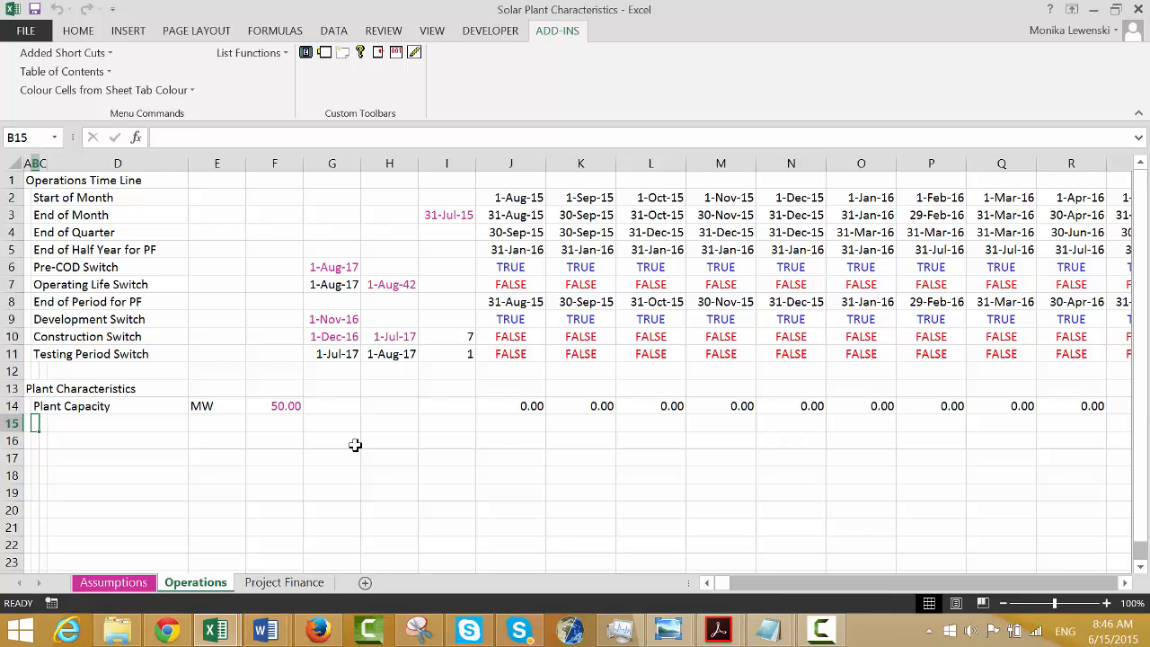
key("Down")
type("Annu")
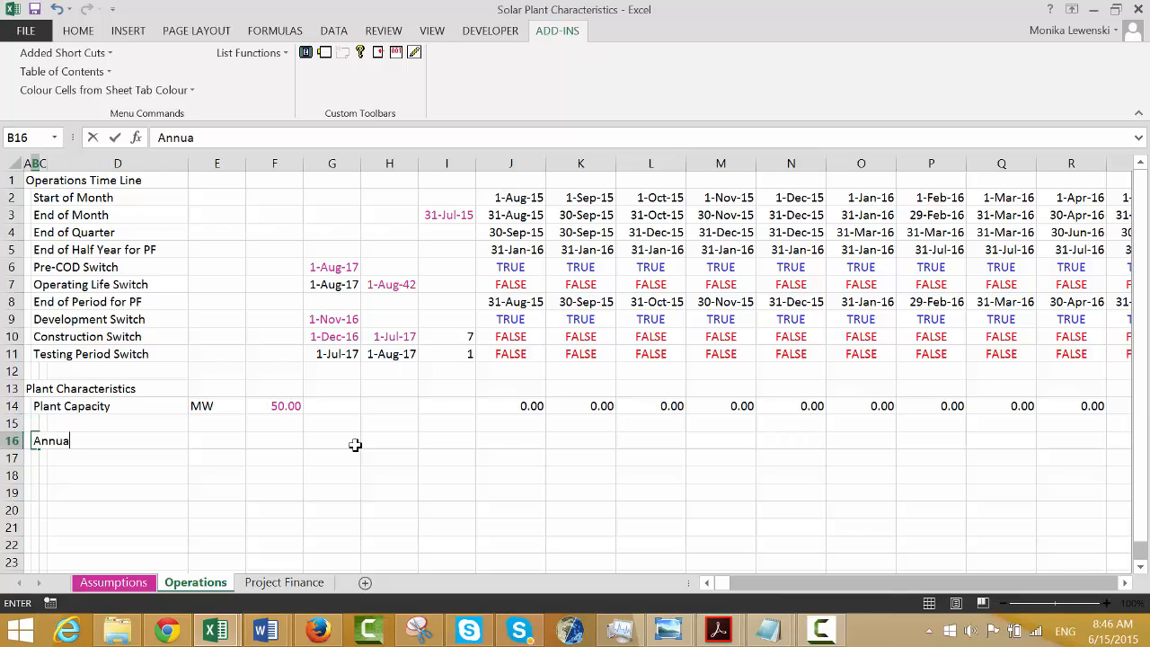
type("al Degradation Pct")
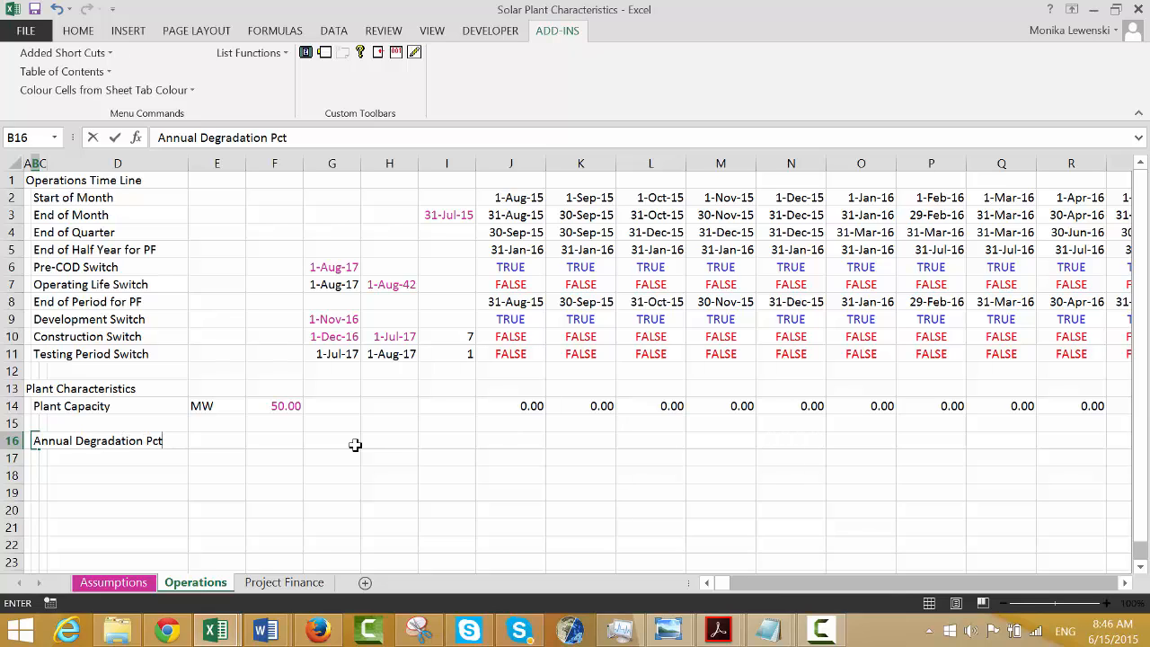
key("Return")
key("Up")
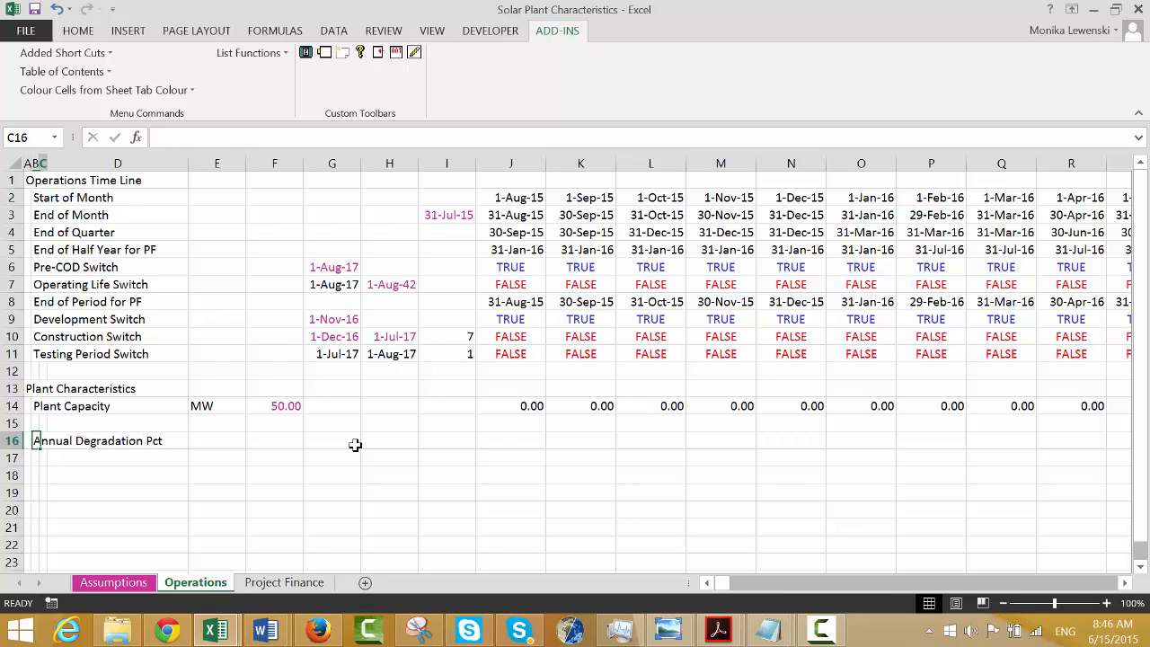
Enter "Percent" in E16 as the unit for the annual degradation row.
key("Right")
key("Right")
key("Right")
type("P")
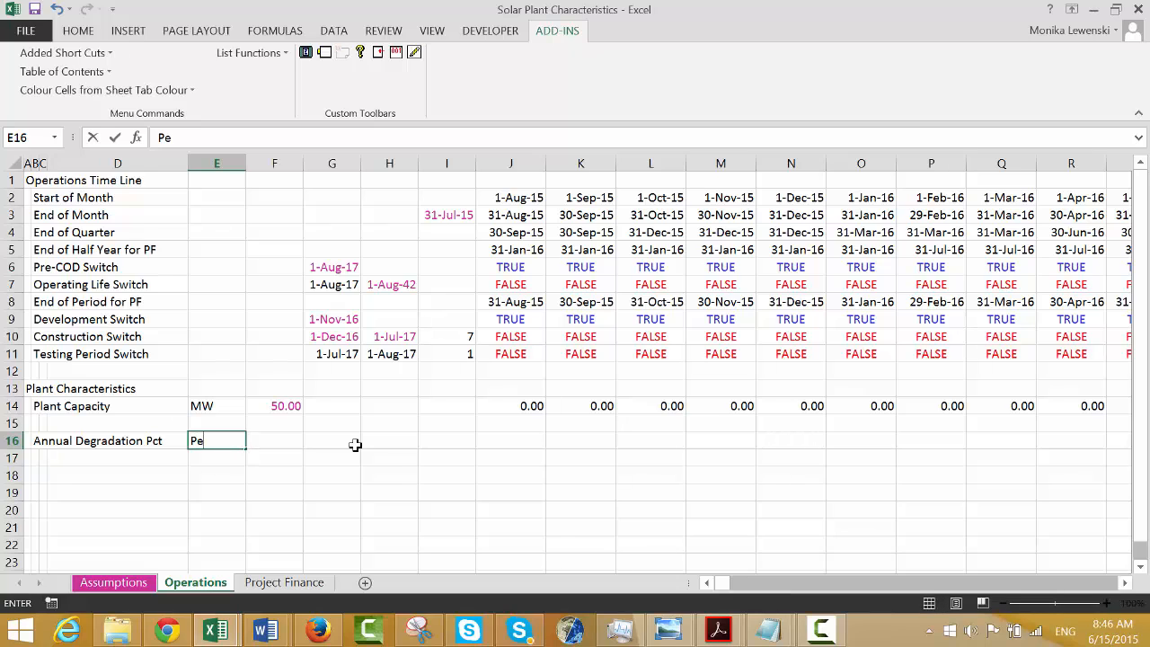
type("ercent")
key("Return")
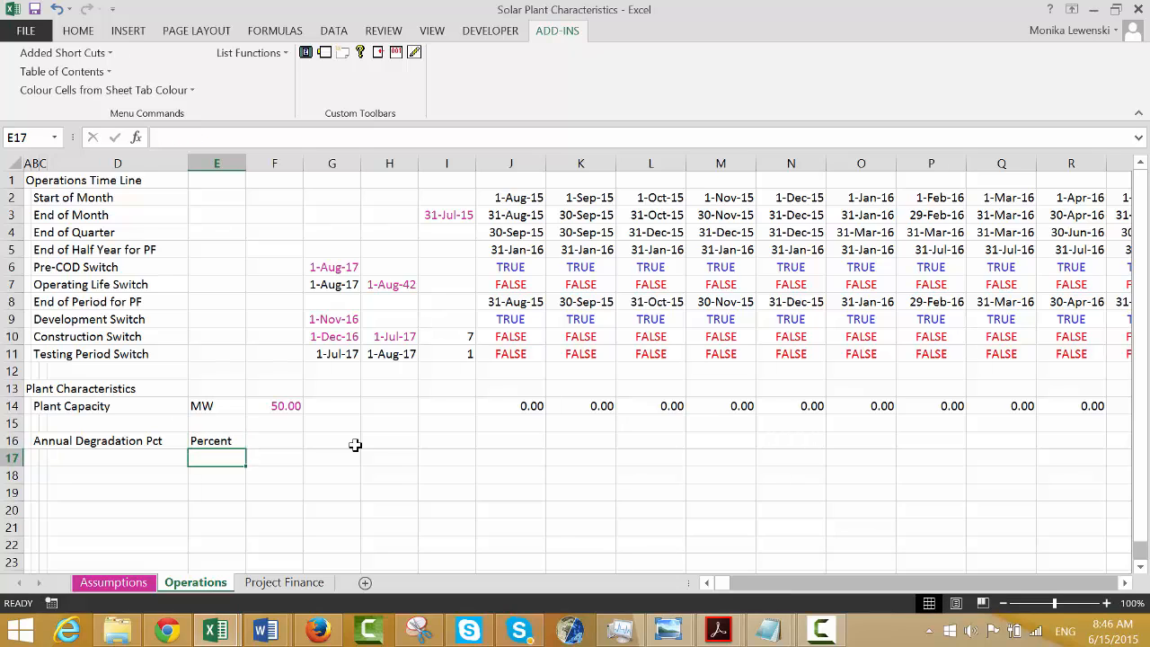
Start a LOOKUP formula in J16 with the start-of-month date in J2 as its lookup value.
key("Up")
key("Right")
key("Right")
key("Right")
key("Right")
key("Right")
type("=")
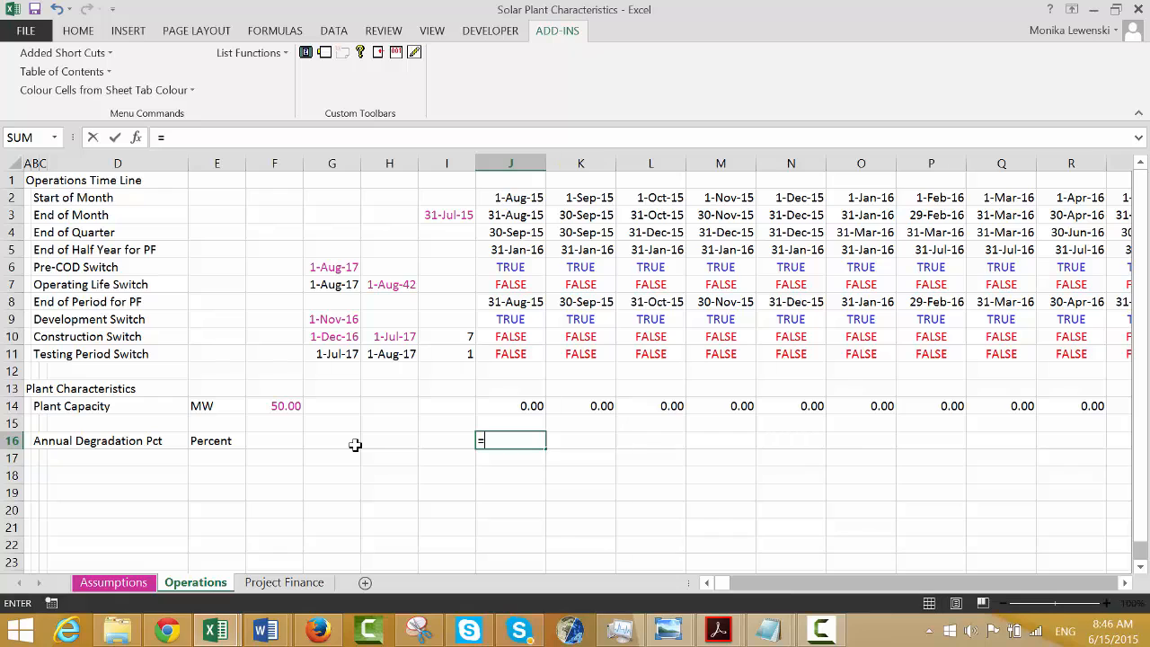
type("l")
key("Down")
key("Down")
key("Down")
key("Down")
key("Down")
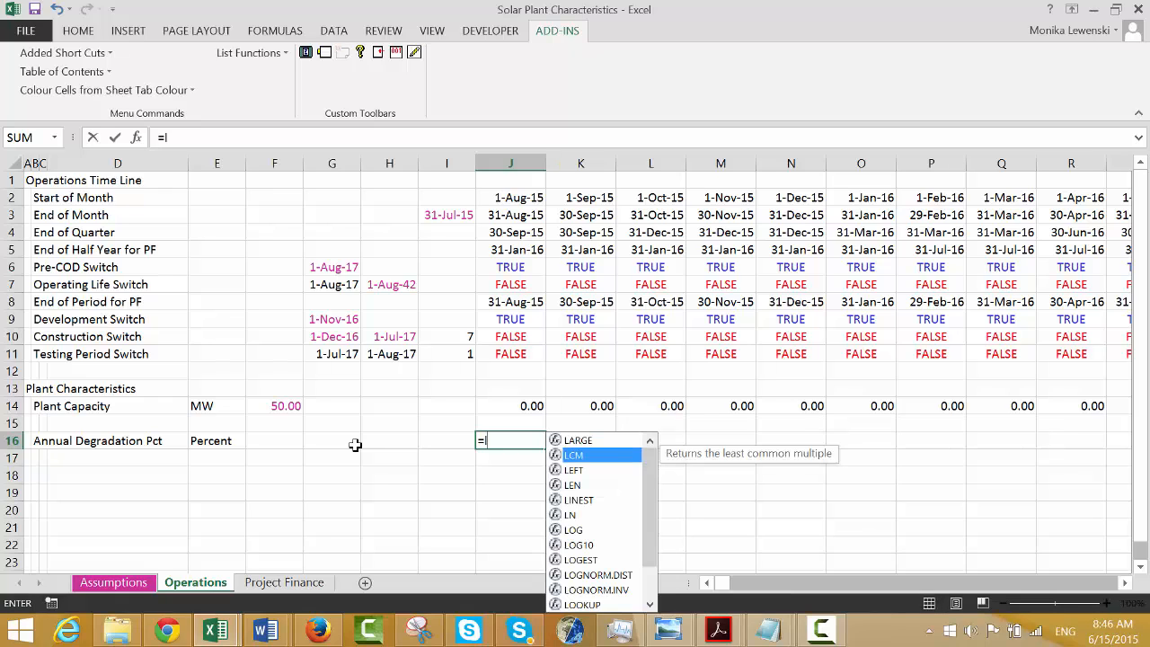
key("Down")
key("Down")
key("Down")
key("Down")
key("Down")
key("Down")
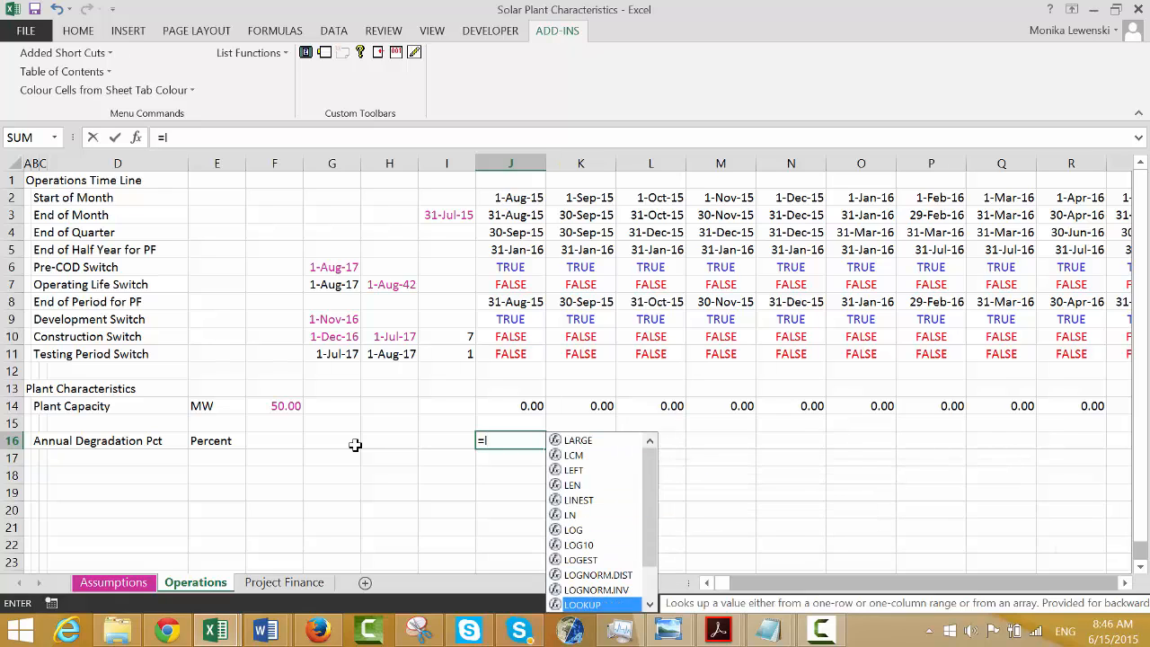
key("Tab")
key("Up")
key("Up")
key("Up")
key("Up")
key("Up")
key("Up")
key("Up")
key("Up")
key("Up")
key("Up")
key("Up")
key("Up")
key("Up")
key("Up")
key("Up")
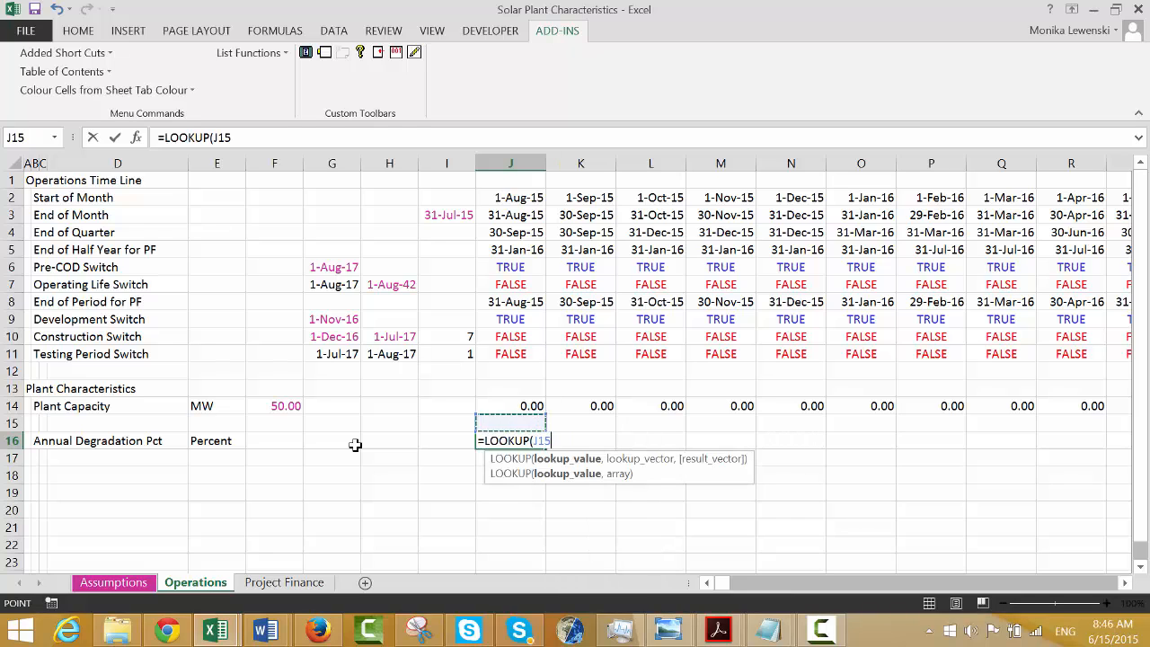
key("Down")
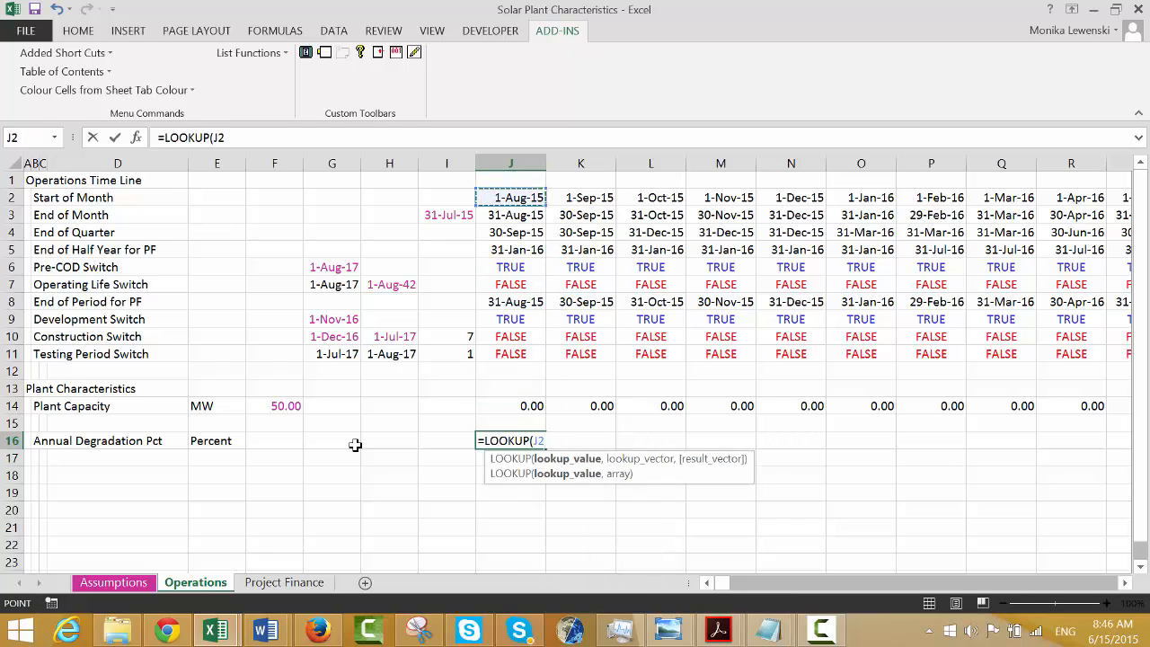
Complete the formula as =LOOKUP(J2,Assumptions!20:20,Assumptions!21:21), using the degradation period row as lookup vector and the degradation-per-year row as result vector.
type(",")
key("ctrl+Page_Up")
key("Down")
key("Down")
key("Down")
key("Down")
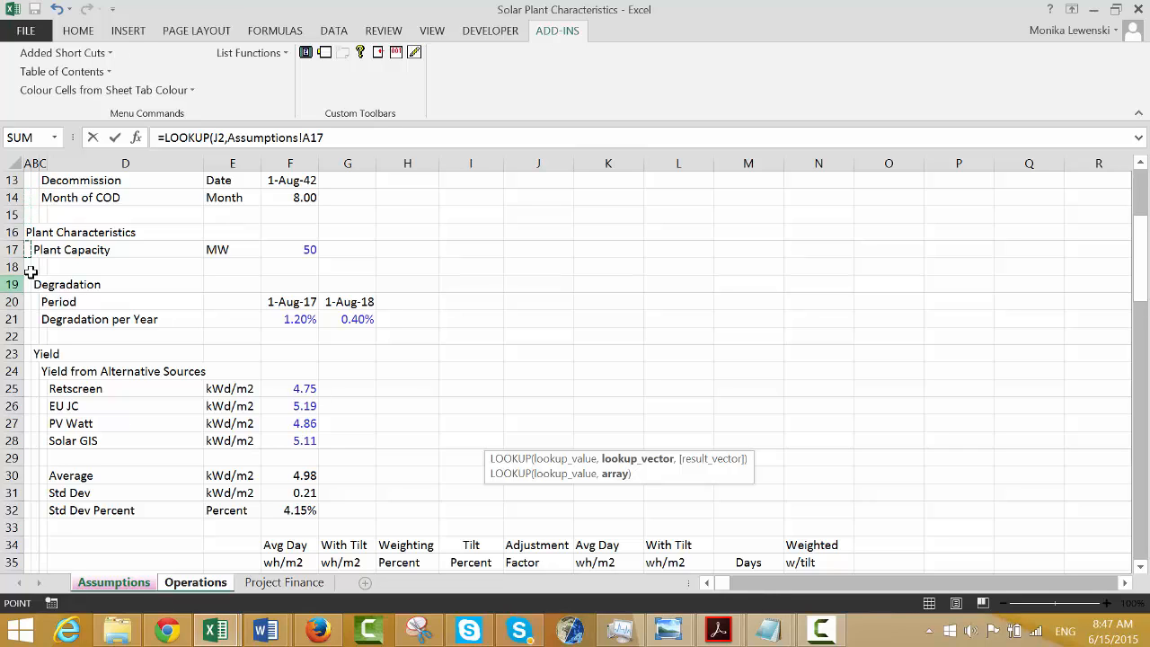
left_click(13, 302)
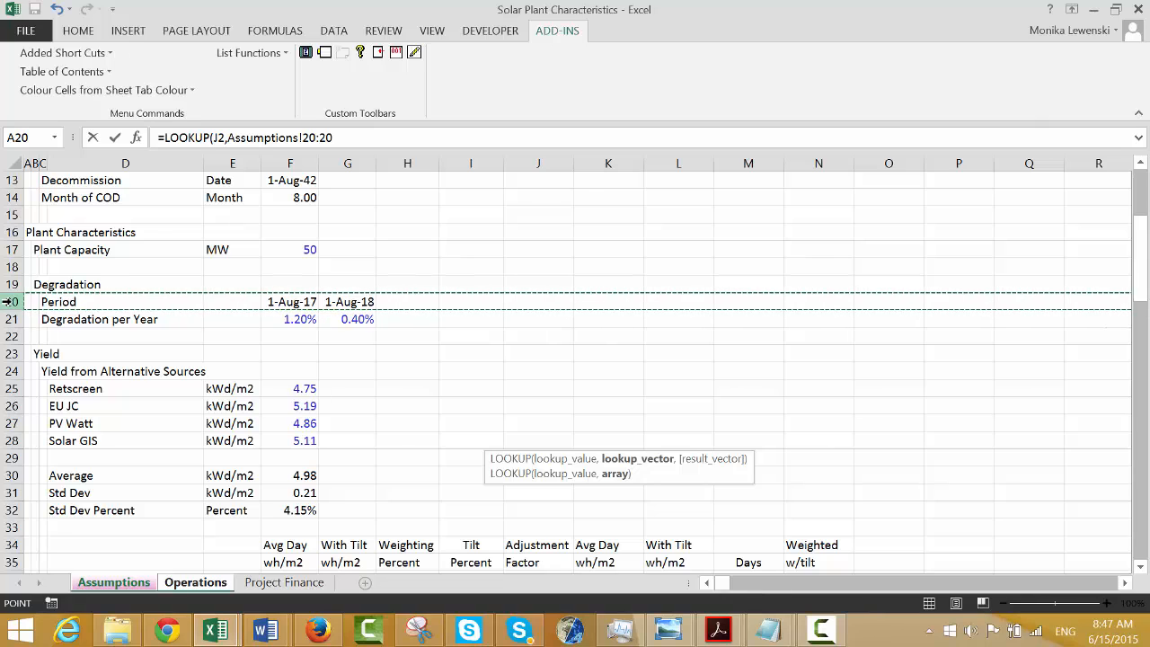
type(",")
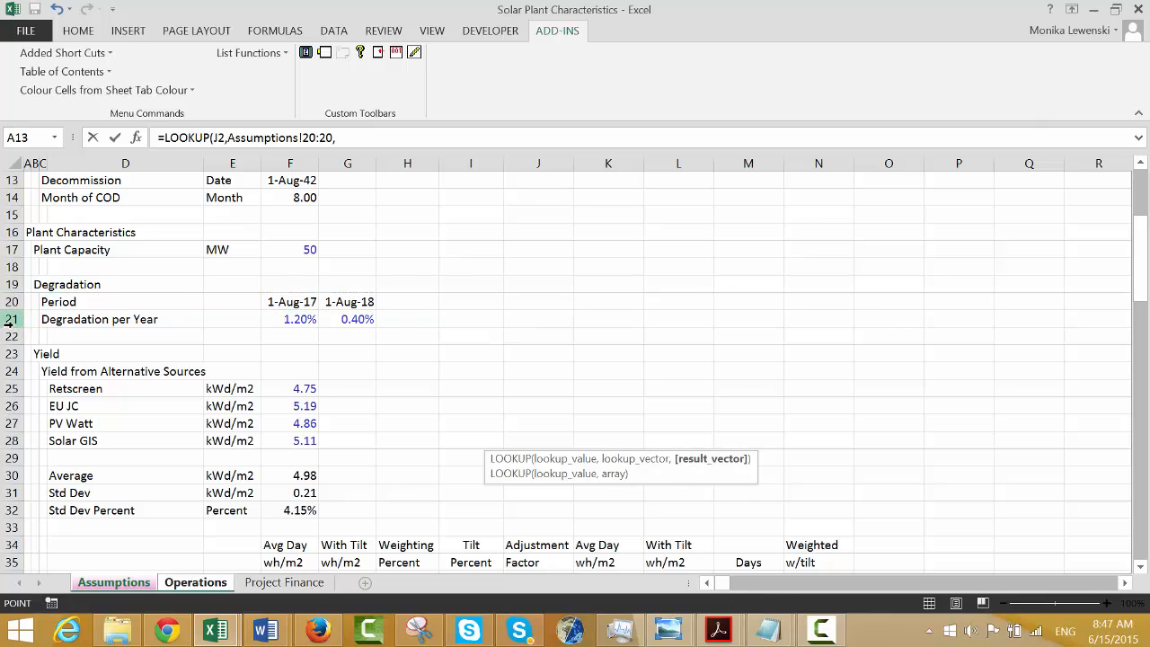
left_click(10, 322)
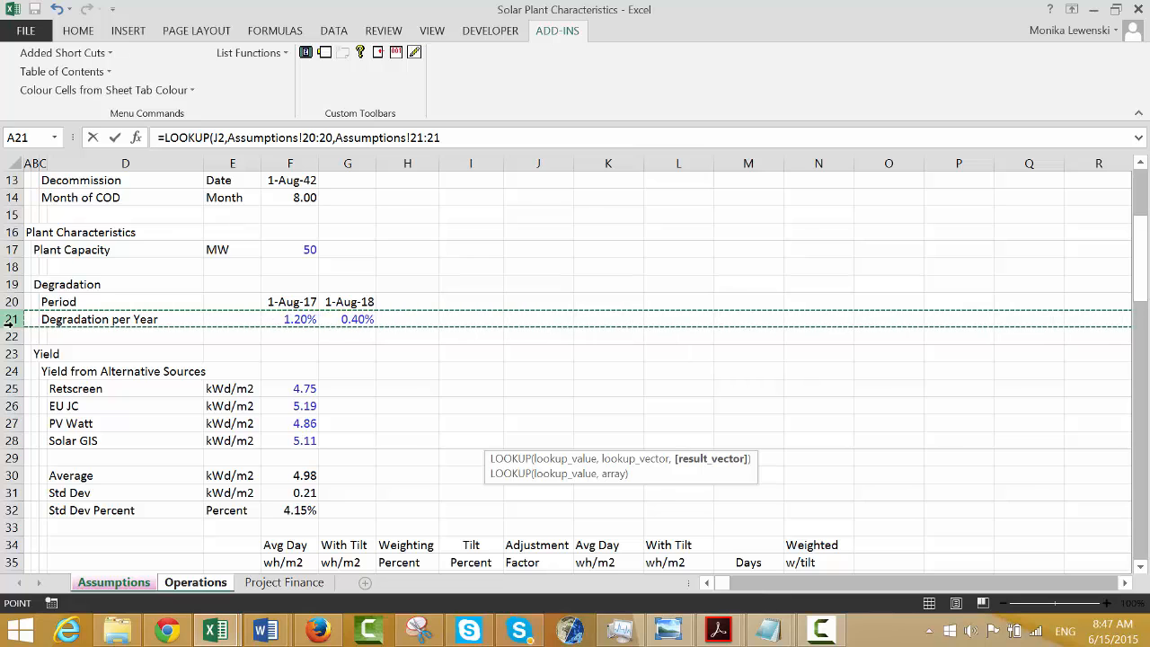
key("Return")
key("Up")
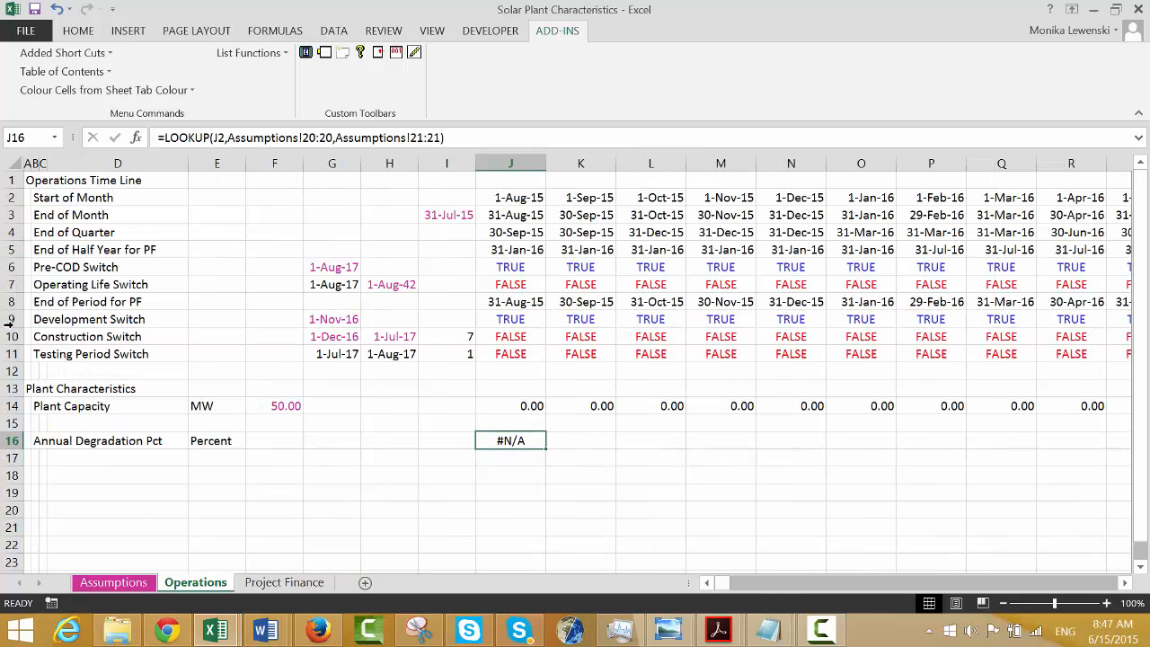
key("ctrl+shift+Right")
key("Left")
key("Left")
key("Left")
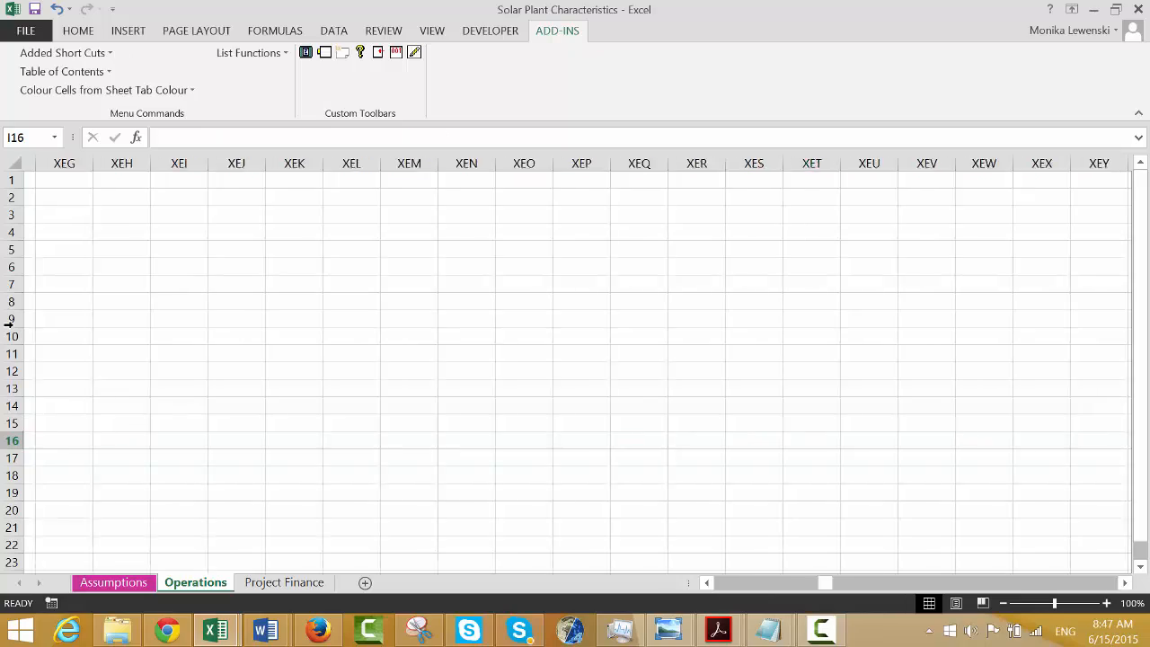
key("Left")
key("Left")
key("Left")
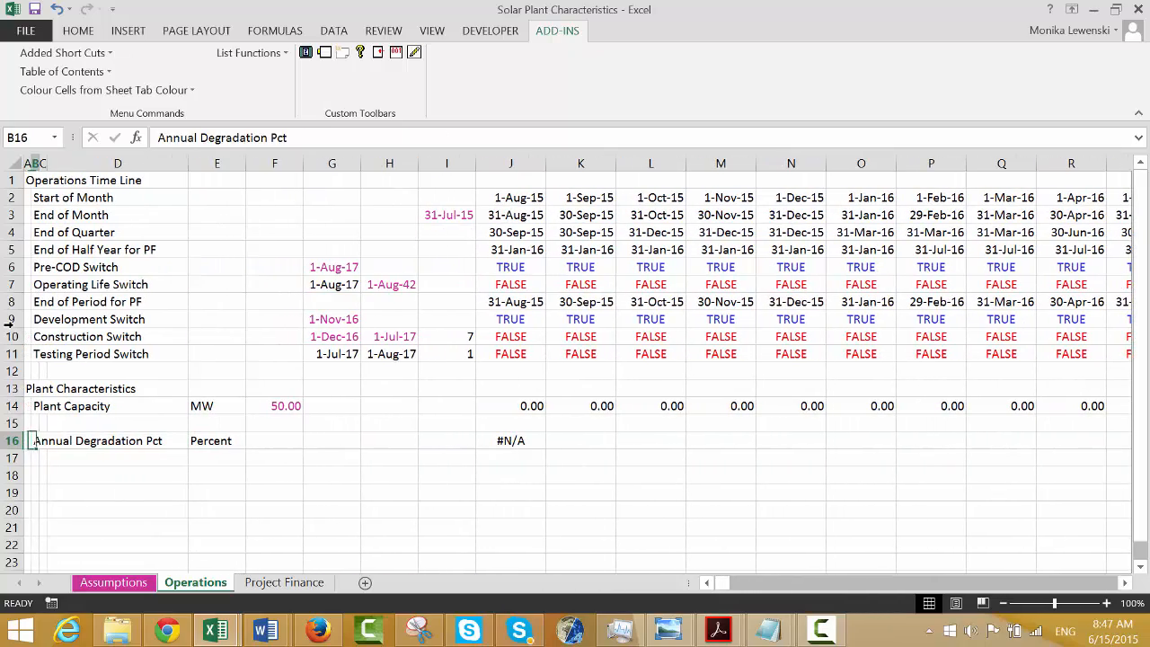
key("Right")
key("Right")
key("Right")
key("Right")
key("Right")
key("Right")
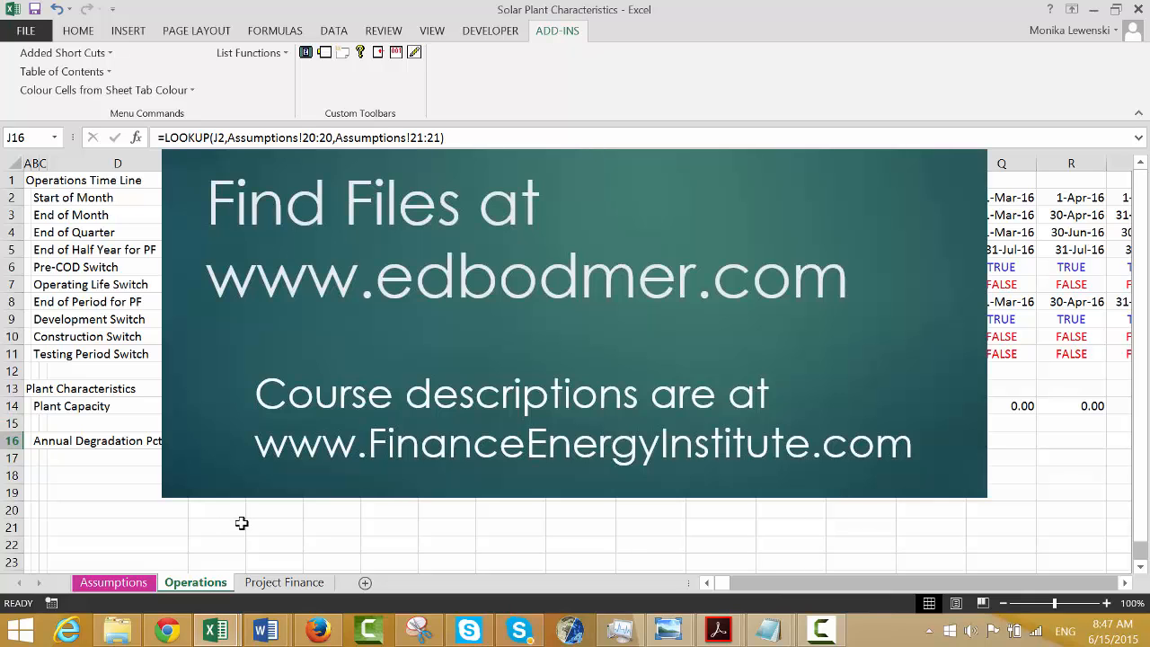
Switch to the Generic Macros workbook and open its list of macros.
mouse_move(216, 631)
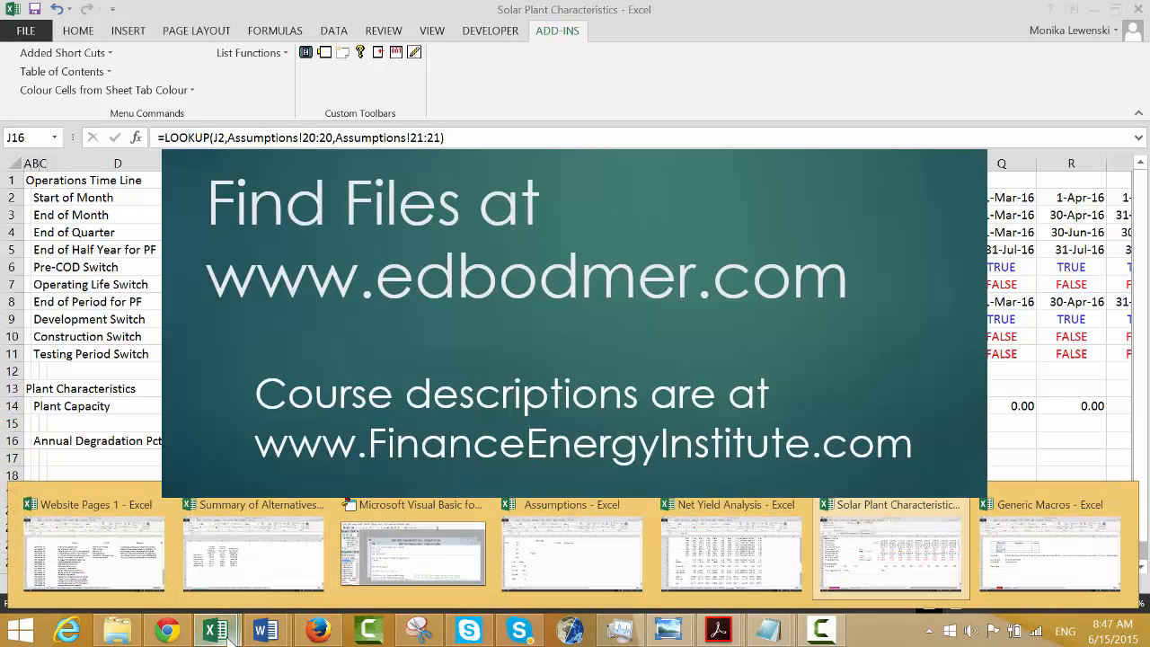
mouse_move(762, 573)
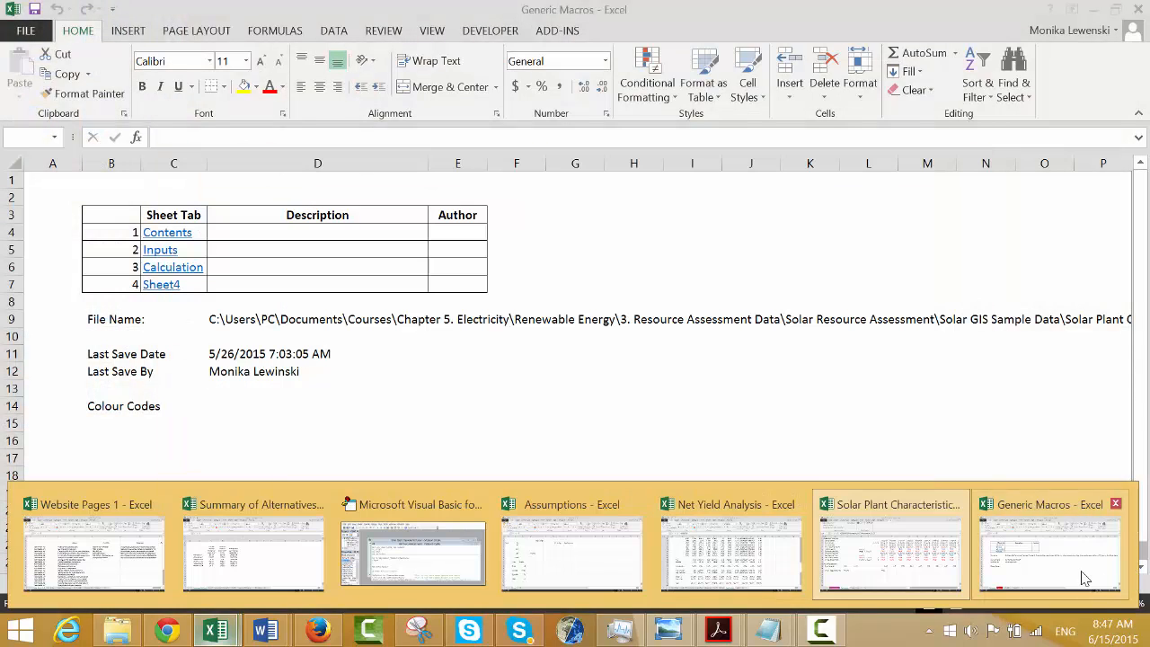
left_click(1047, 552)
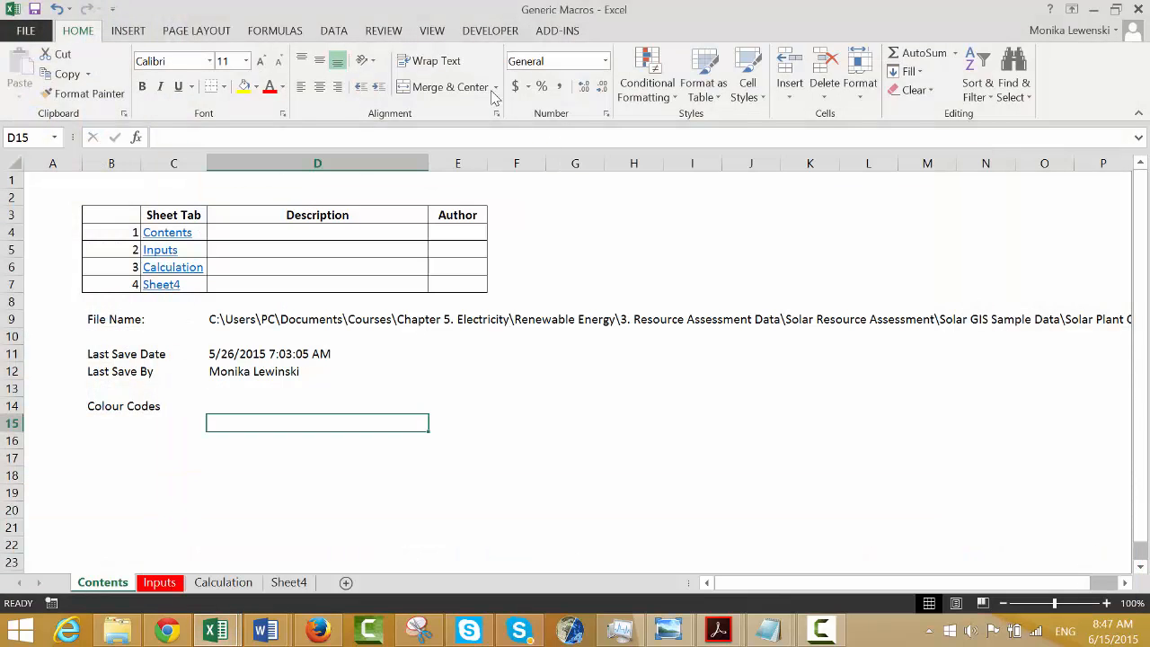
left_click(490, 31)
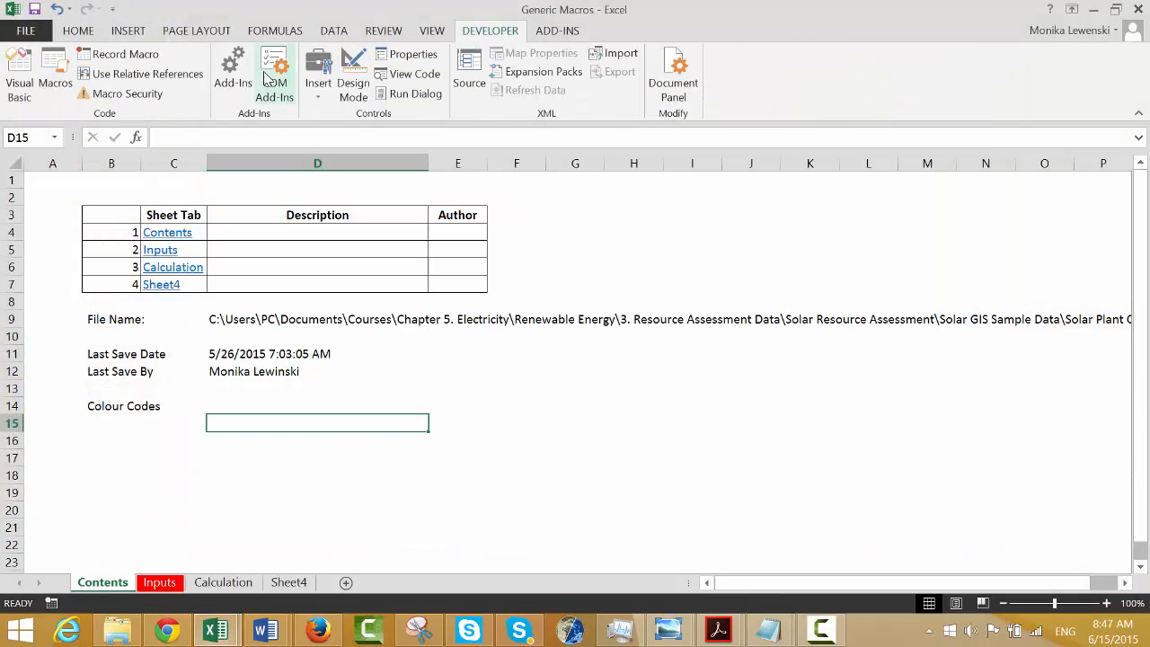
left_click(54, 66)
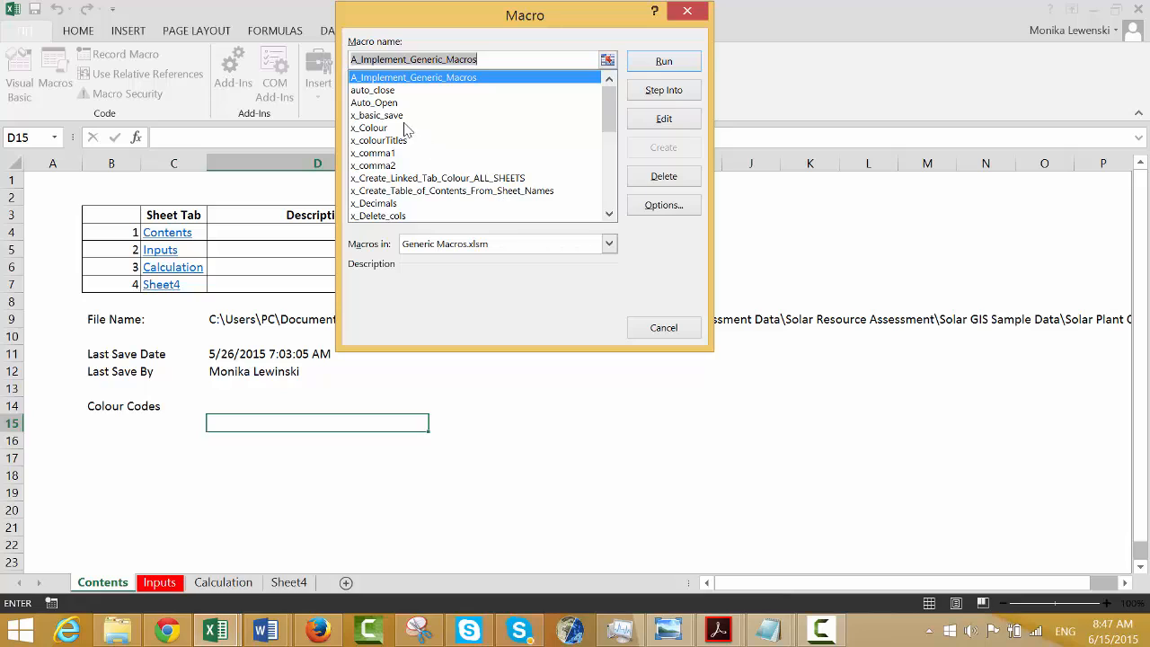
Find the x_list_functions macro in the list and open its code for editing.
left_click(610, 190)
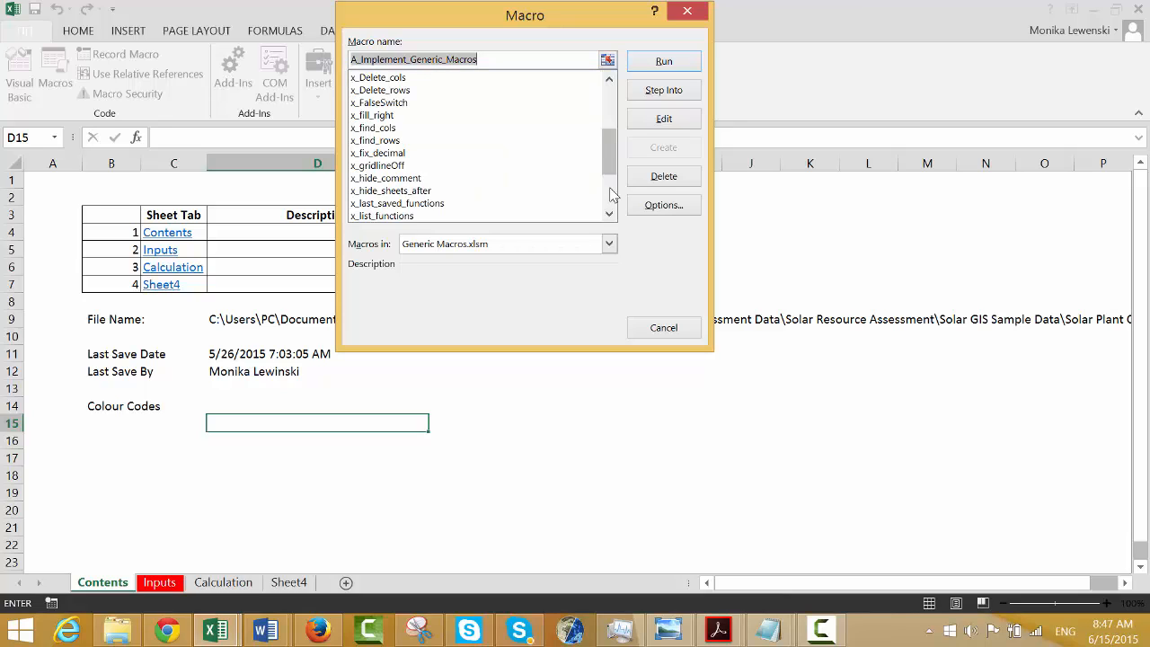
left_click(382, 217)
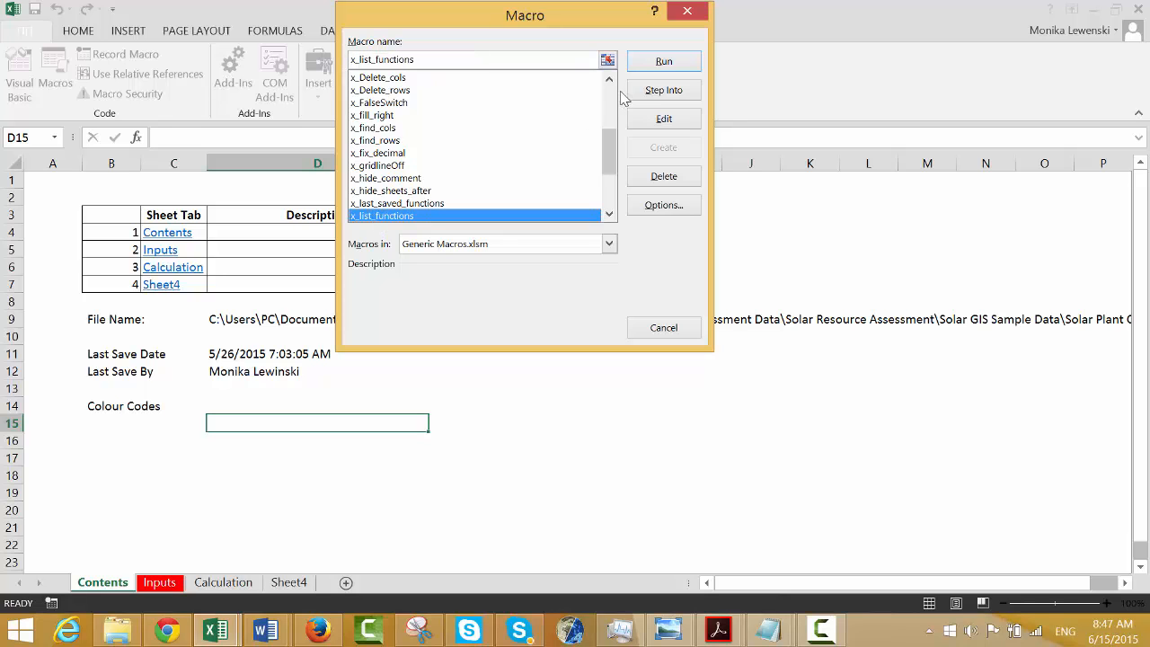
left_click(663, 119)
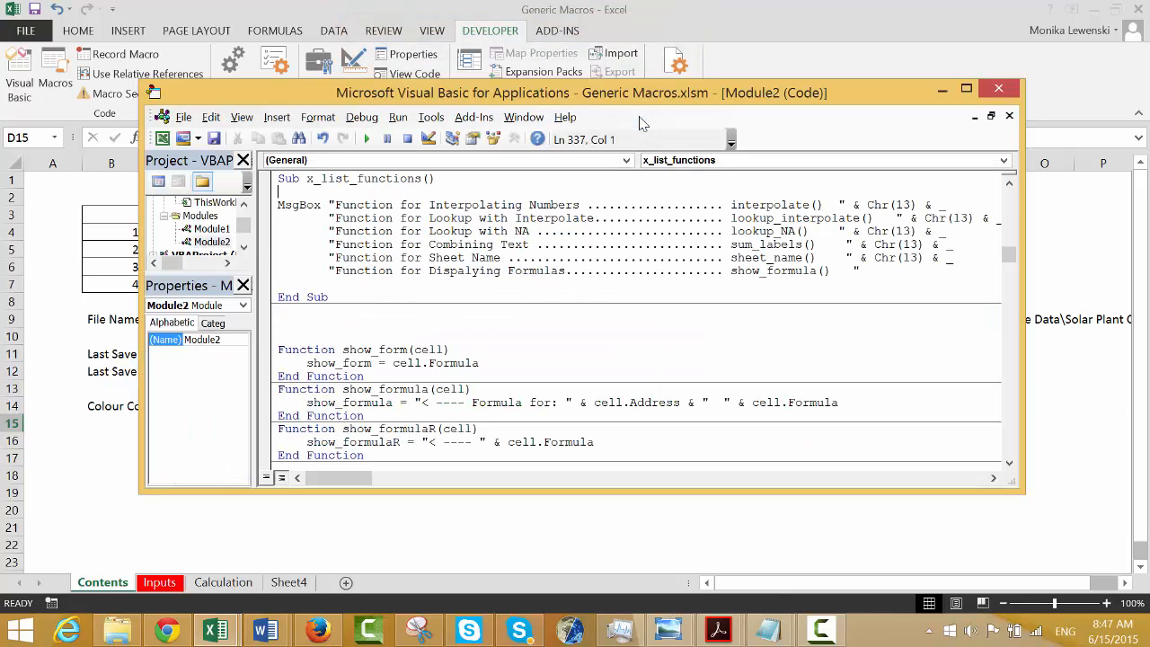
Find the lookup_NA function in the Generic Macros module and copy its complete code, from the Function line through End Function.
key("Down")
key("Down")
key("Down")
key("Down")
key("Down")
key("Down")
key("Down")
key("Down")
key("Down")
key("Down")
key("Down")
key("Down")
key("Down")
key("Down")
key("Down")
key("Down")
key("Down")
key("Down")
key("Down")
key("Down")
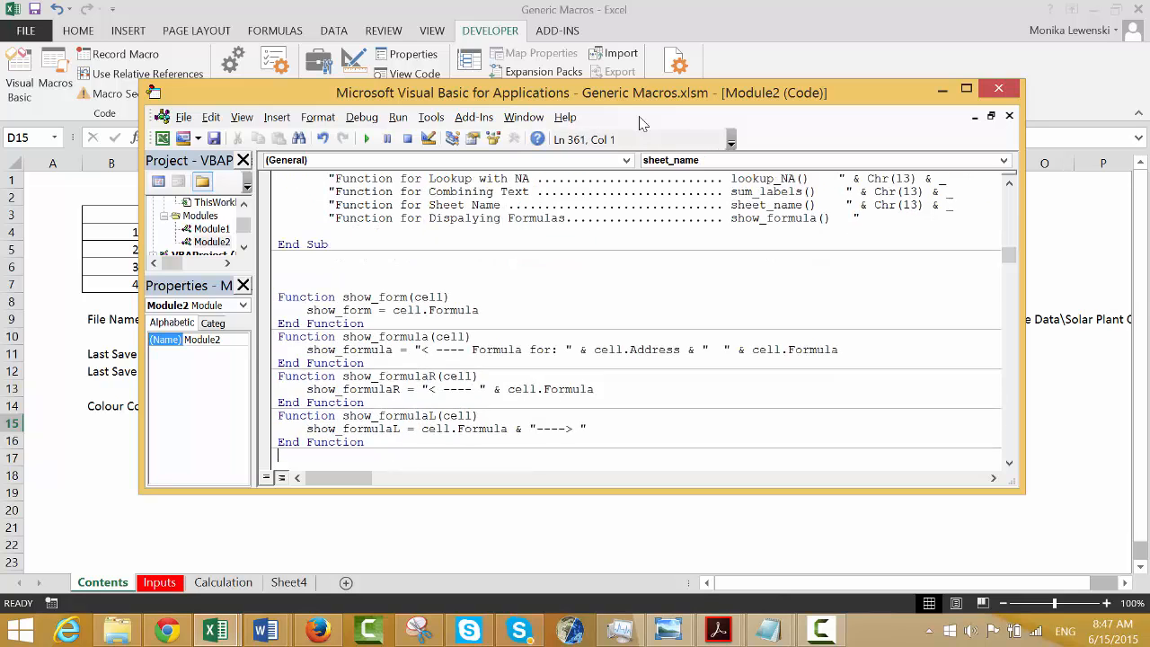
key("Down")
key("Down")
key("Down")
key("Down")
key("Down")
key("Down")
key("Down")
key("Down")
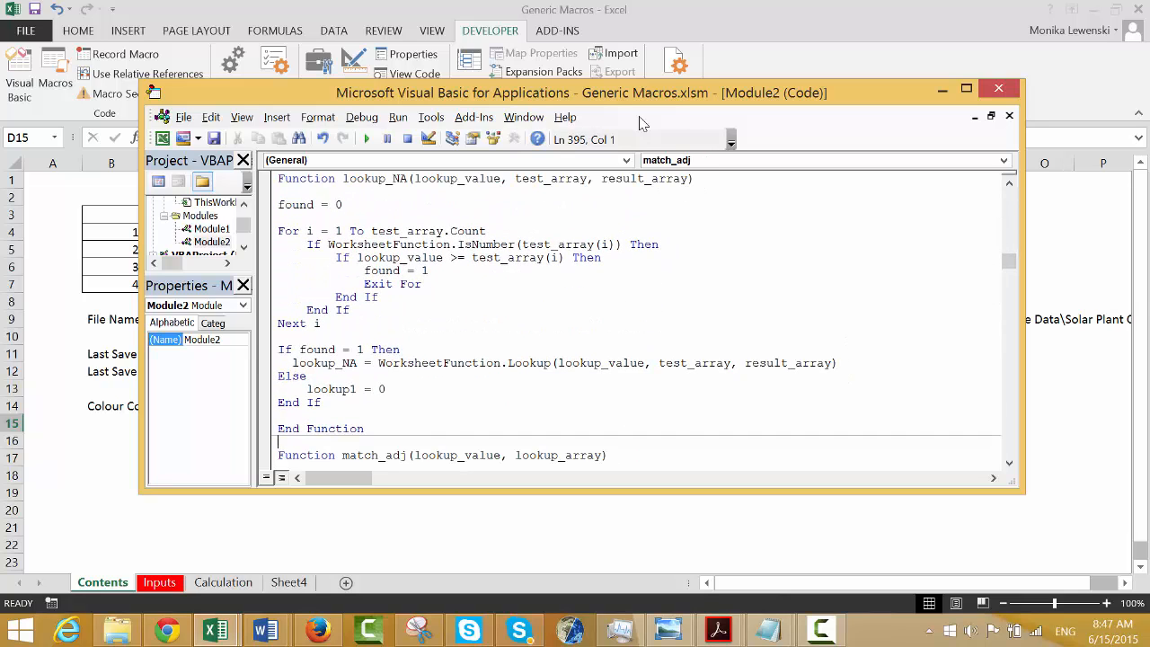
key("Up")
key("Up")
key("Up")
key("Up")
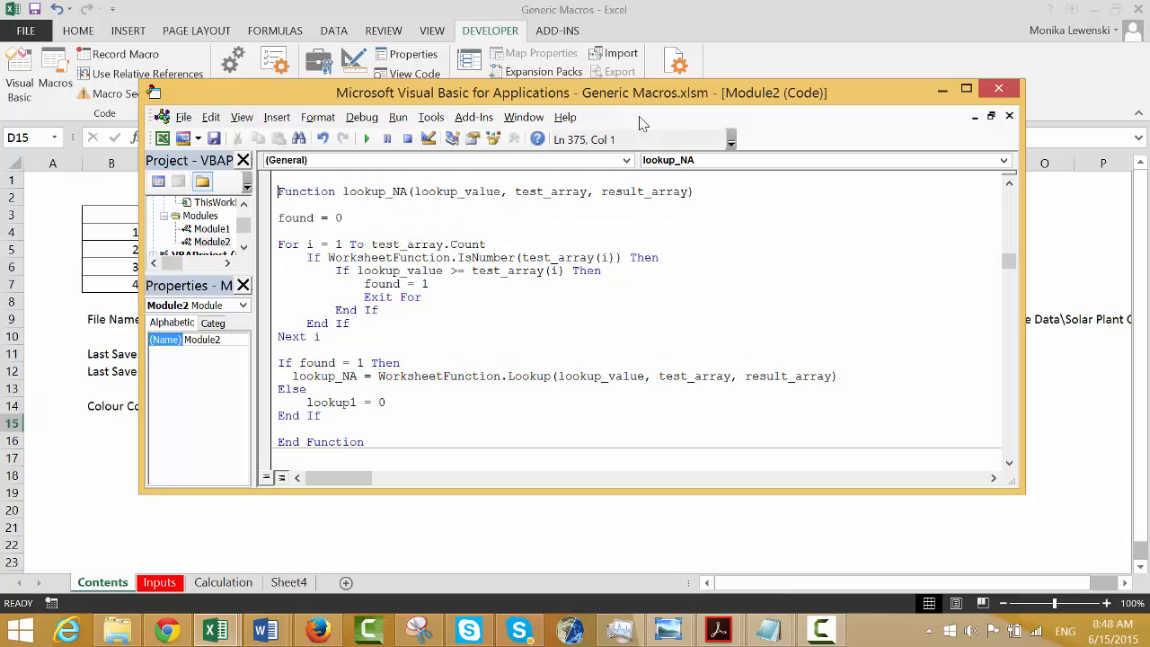
key("shift+Up")
key("shift+Down")
key("shift+Down")
key("shift+Down")
key("shift+Down")
key("shift+Down")
key("shift+Down")
key("shift+Down")
key("shift+Down")
key("shift+Down")
key("shift+Down")
key("shift+Down")
key("shift+Down")
key("shift+Down")
key("shift+Down")
key("shift+Down")
key("shift+Down")
key("shift+Down")
key("shift+Down")
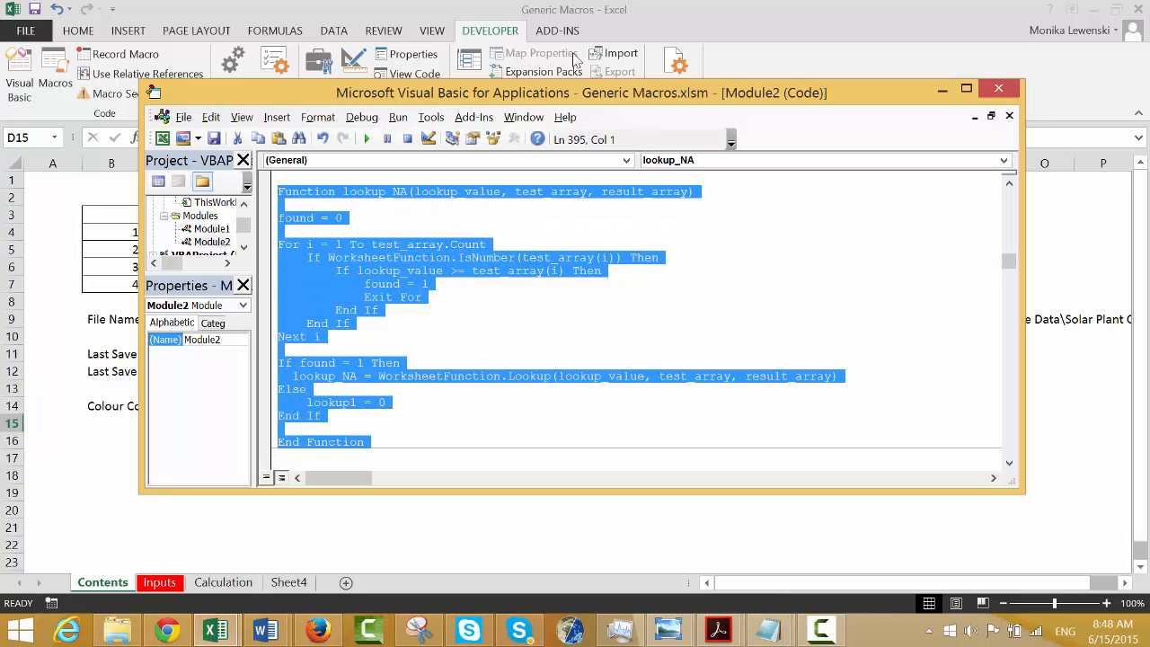
Switch back to the Solar Plant Characteristics workbook and open its own test macro for editing.
left_click(84, 446)
key("ctrl+Tab")
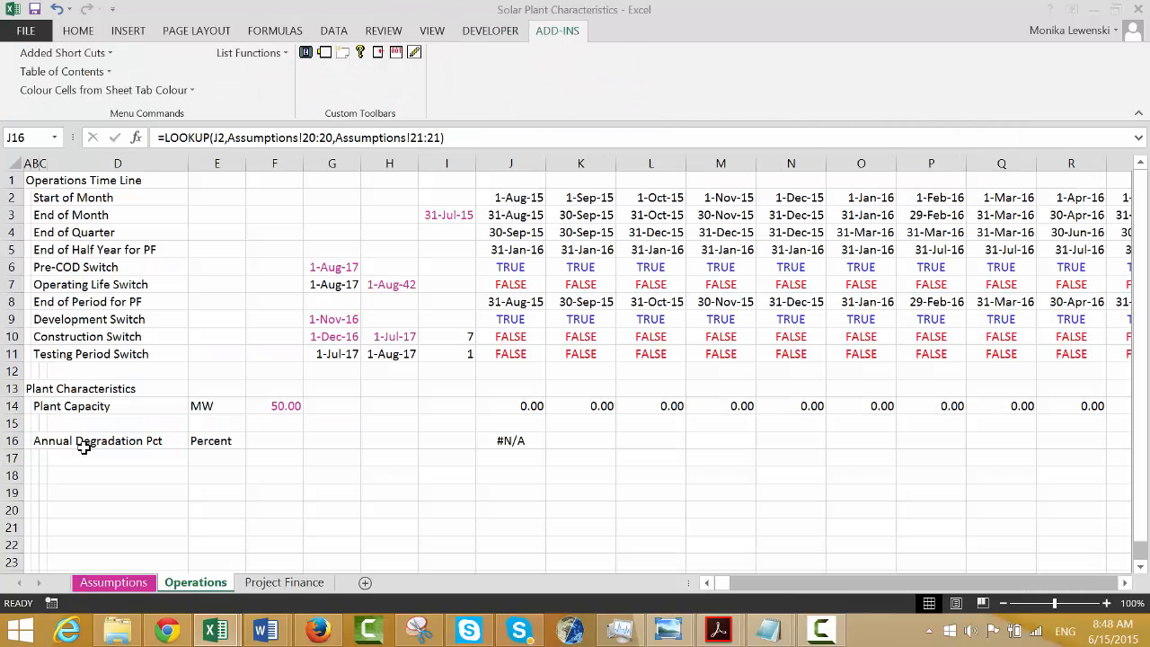
left_click(490, 30)
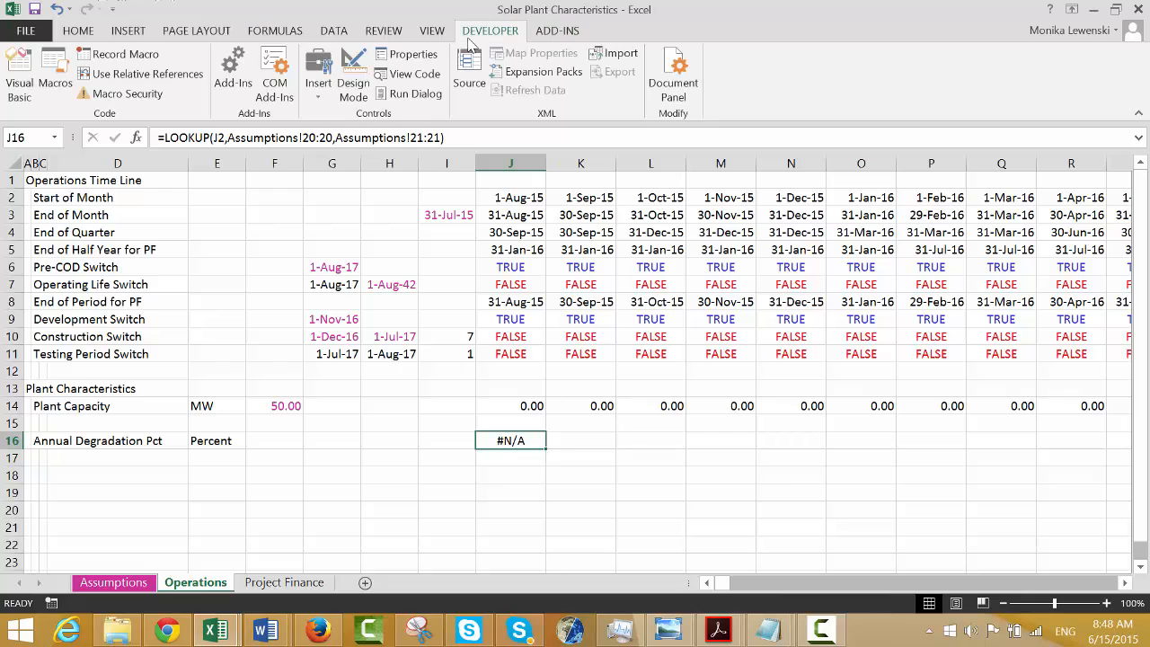
left_click(56, 72)
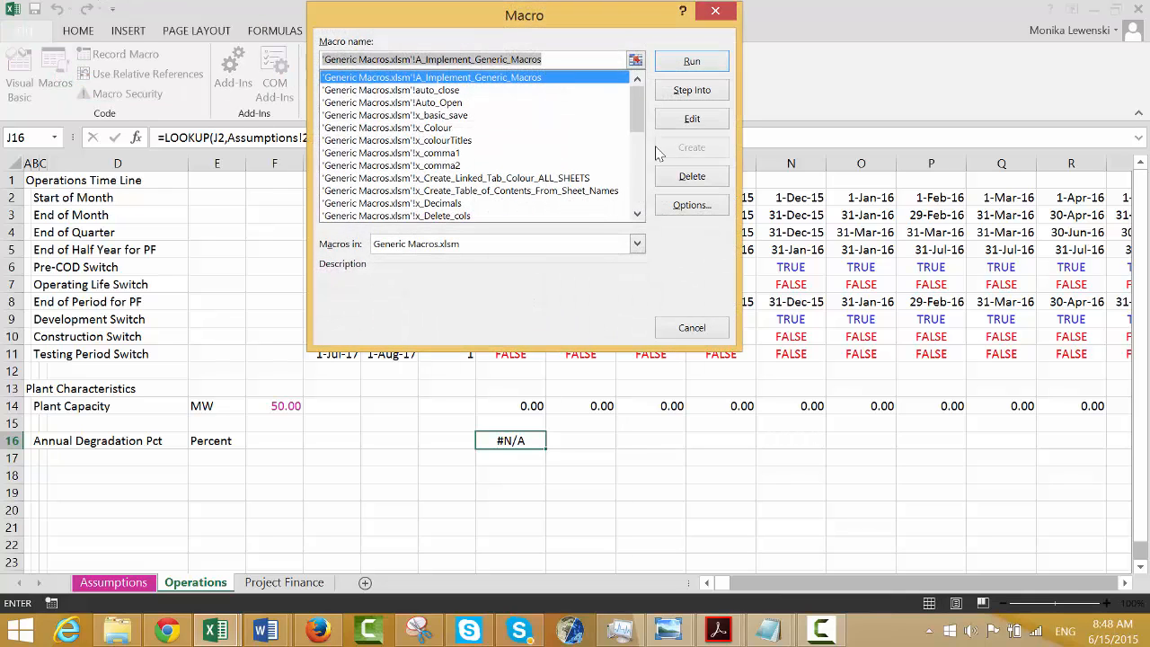
left_click(637, 245)
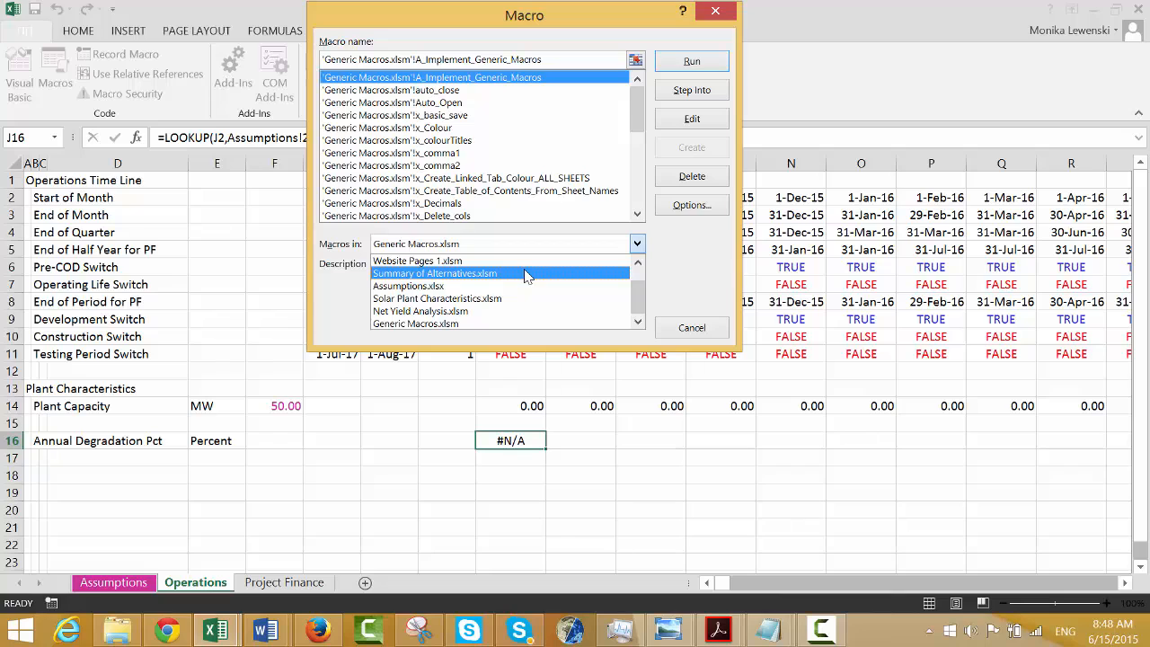
left_click(519, 300)
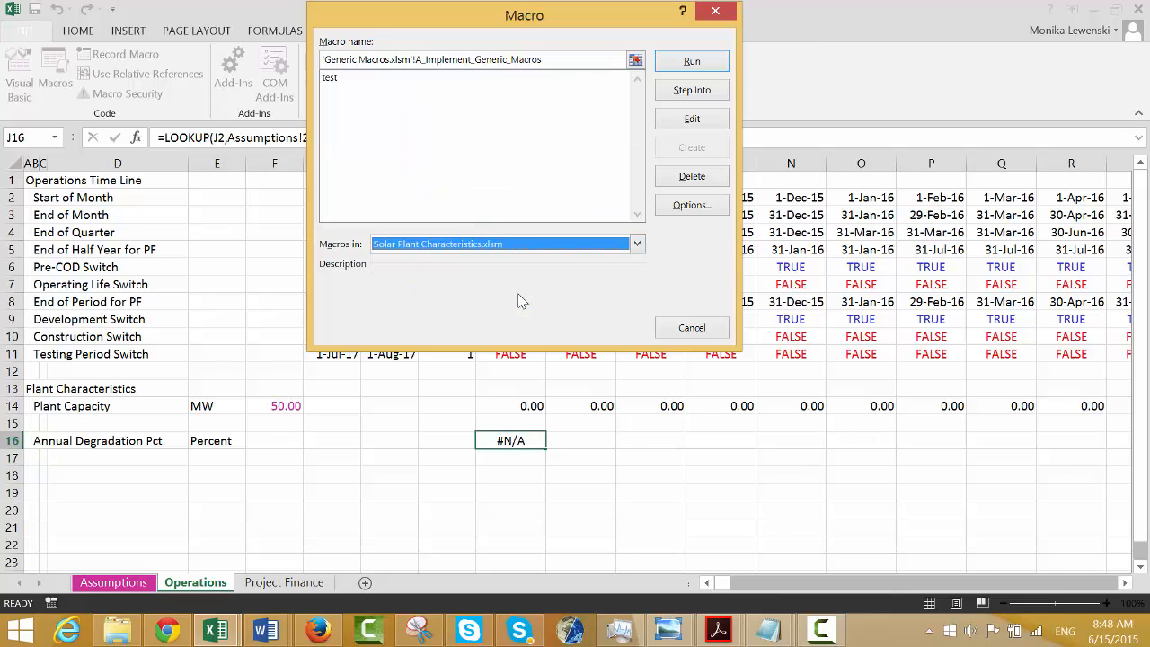
left_click(330, 78)
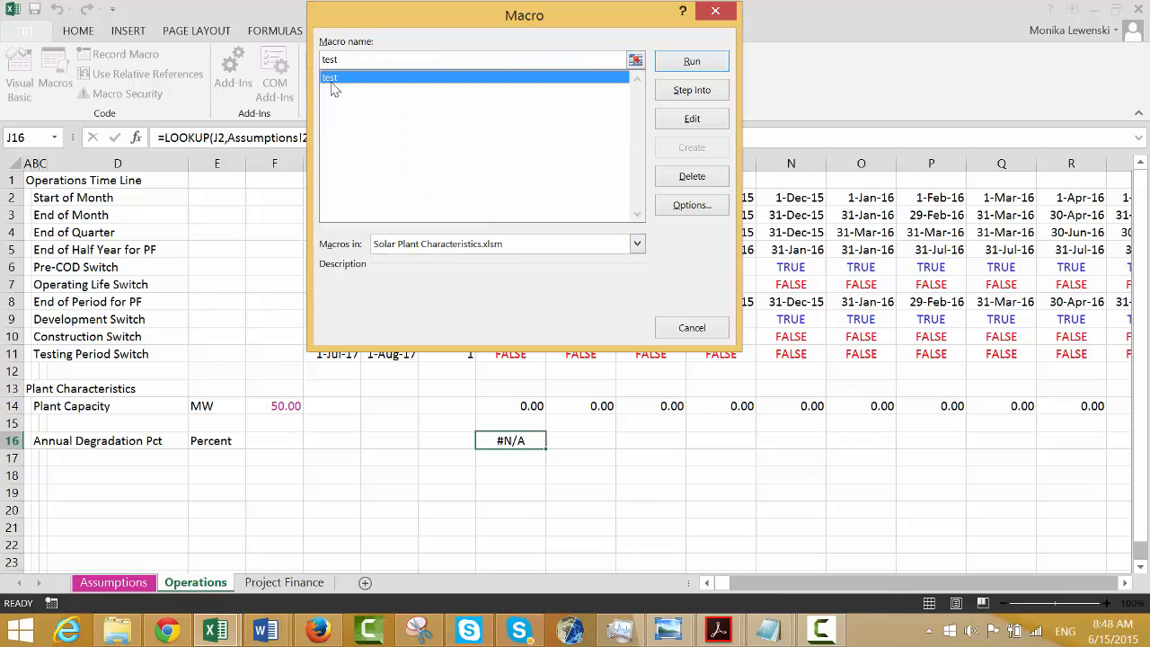
left_click(692, 120)
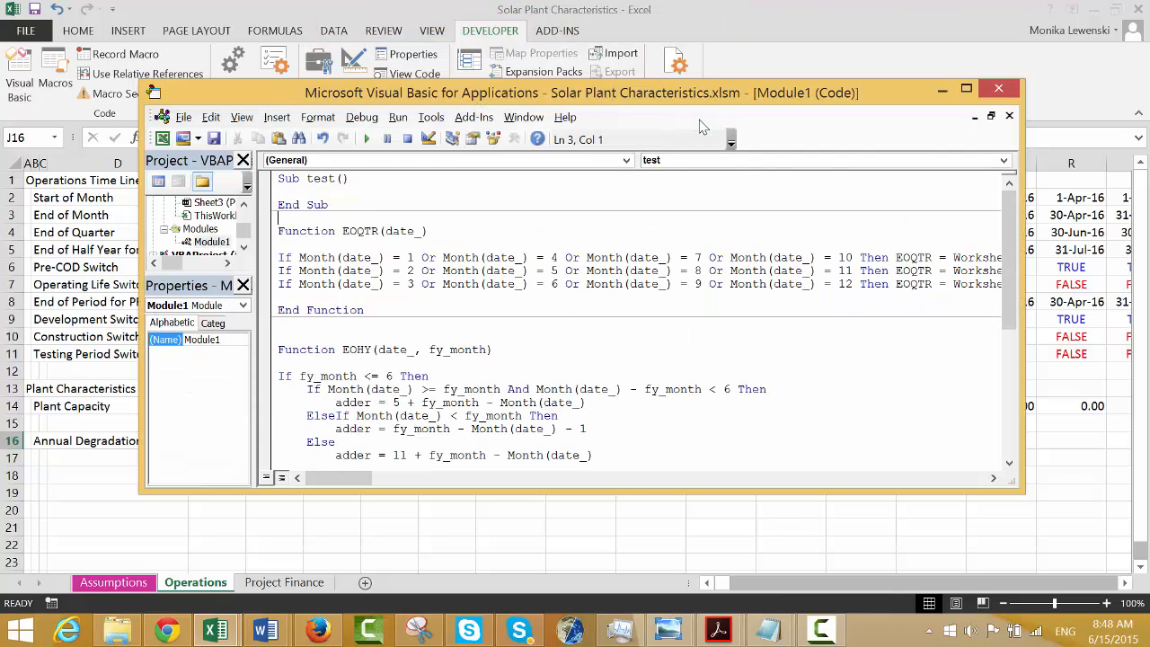
Paste the lookup_NA function at the end of Module1, below the EOHY function.
key("Down")
key("Down")
key("Down")
key("Down")
key("Down")
key("Down")
key("Down")
key("Down")
key("Down")
key("Down")
key("Down")
key("Down")
key("Down")
key("Down")
key("Down")
key("Down")
key("Down")
key("Down")
key("Down")
key("Down")
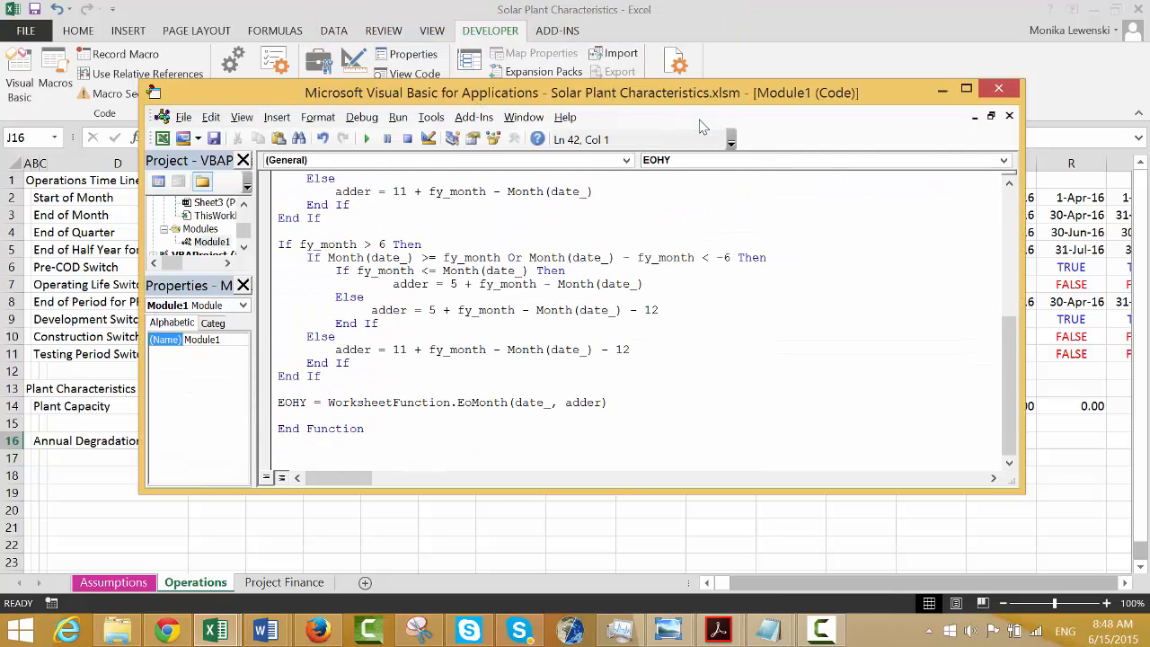
key("Down")
key("Page_Down")
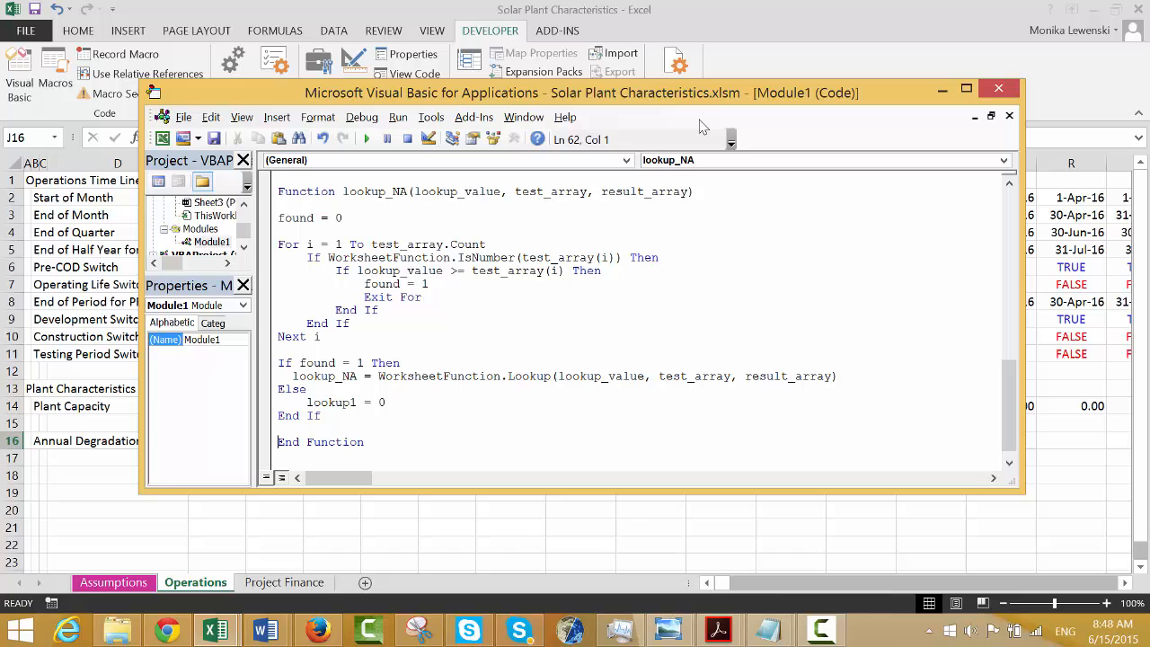
Rename the test subroutine at the start of the module to functions.
key("Up")
key("Up")
key("Up")
key("Up")
key("Up")
key("Up")
key("Up")
key("Up")
key("Up")
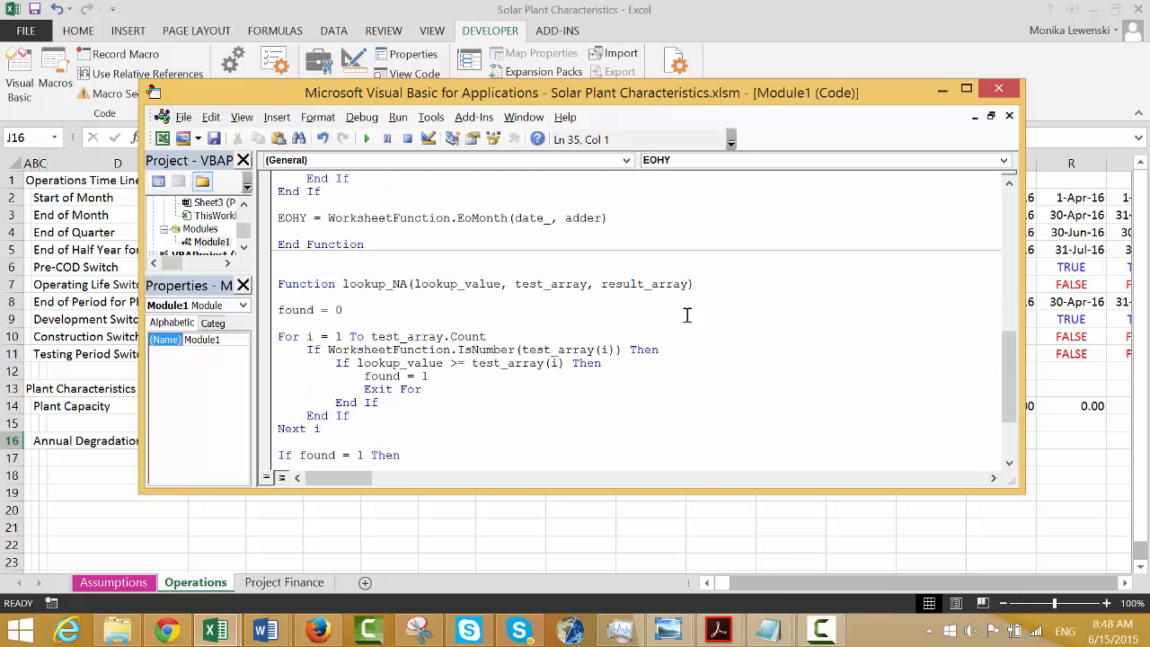
key("Up")
key("Up")
key("Up")
key("Up")
key("Up")
key("Up")
key("Up")
key("Up")
key("Up")
key("Up")
key("Up")
key("Up")
key("Up")
key("Up")
key("Up")
key("Up")
key("Up")
key("Up")
key("Up")
key("Up")
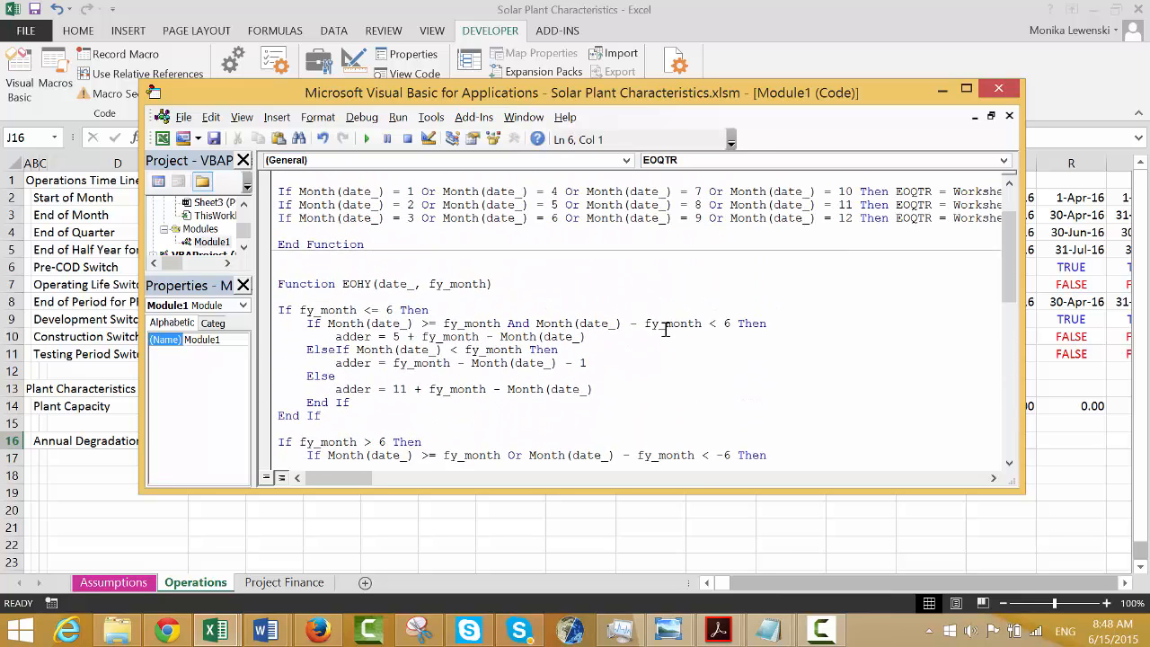
key("Up")
key("Up")
key("Up")
key("Up")
key("Up")
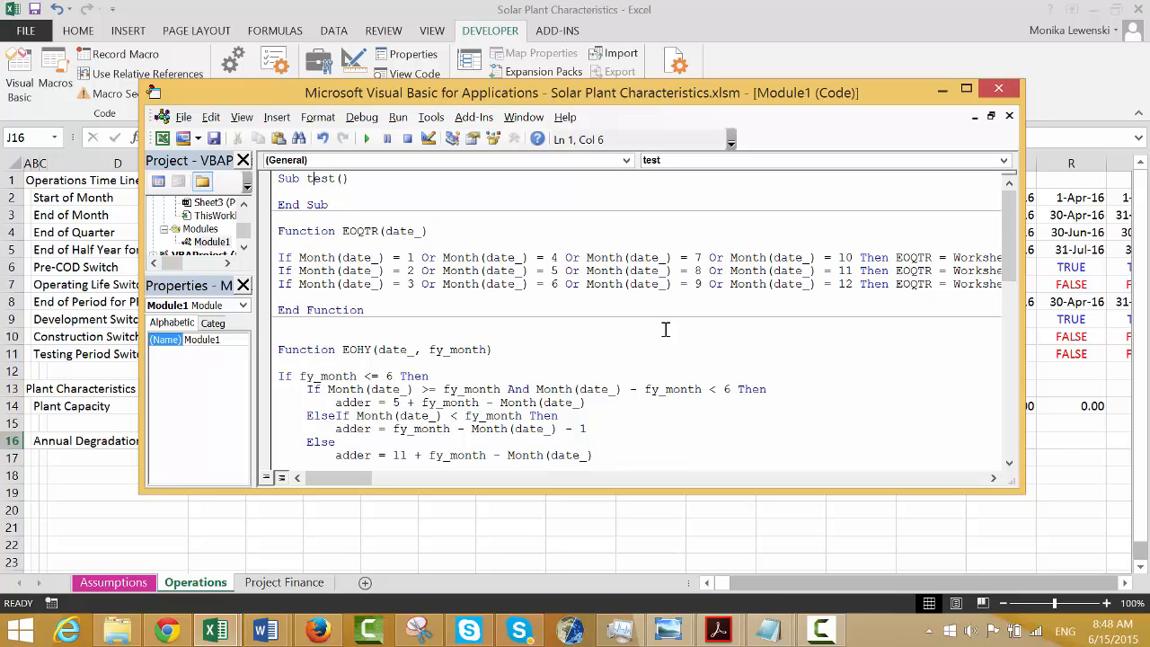
type("f")
key("BackSpace")
type("unctions")
key("Delete")
key("Delete")
key("Down")
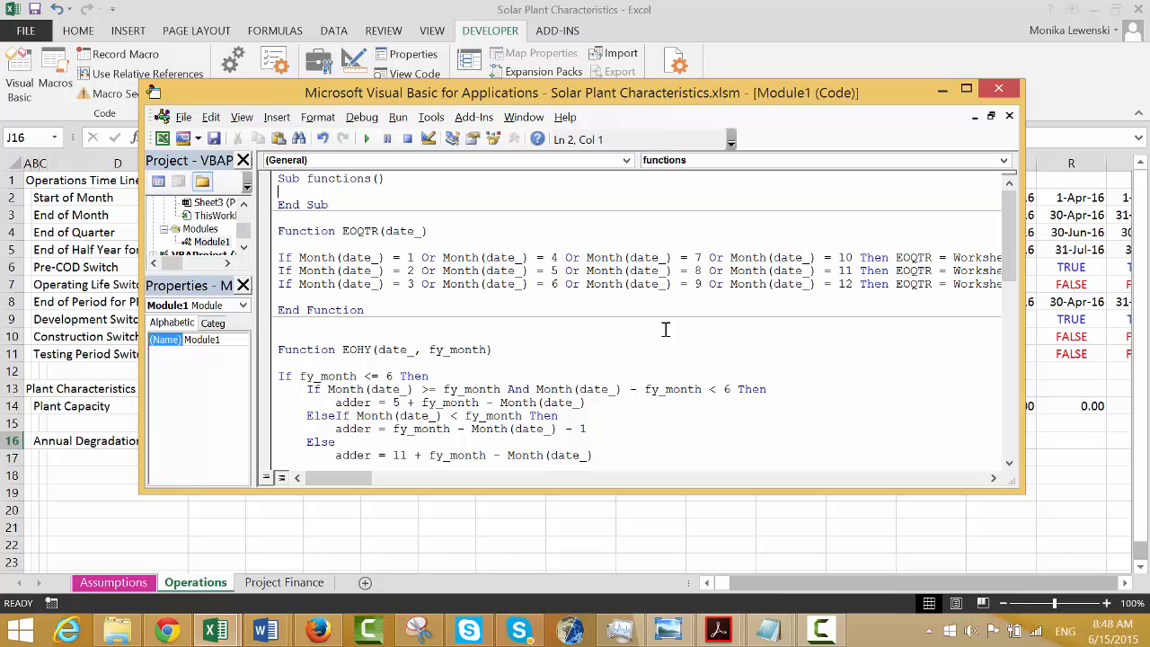
Return to the Operations sheet and change the Annual Degradation Pct formula in J16 to =LOOKUP_NA(J2,Assumptions!20:20,Assumptions!21:21).
left_click(411, 531)
key("Up")
key("Up")
key("Up")
key("Up")
key("Up")
key("Right")
key("Right")
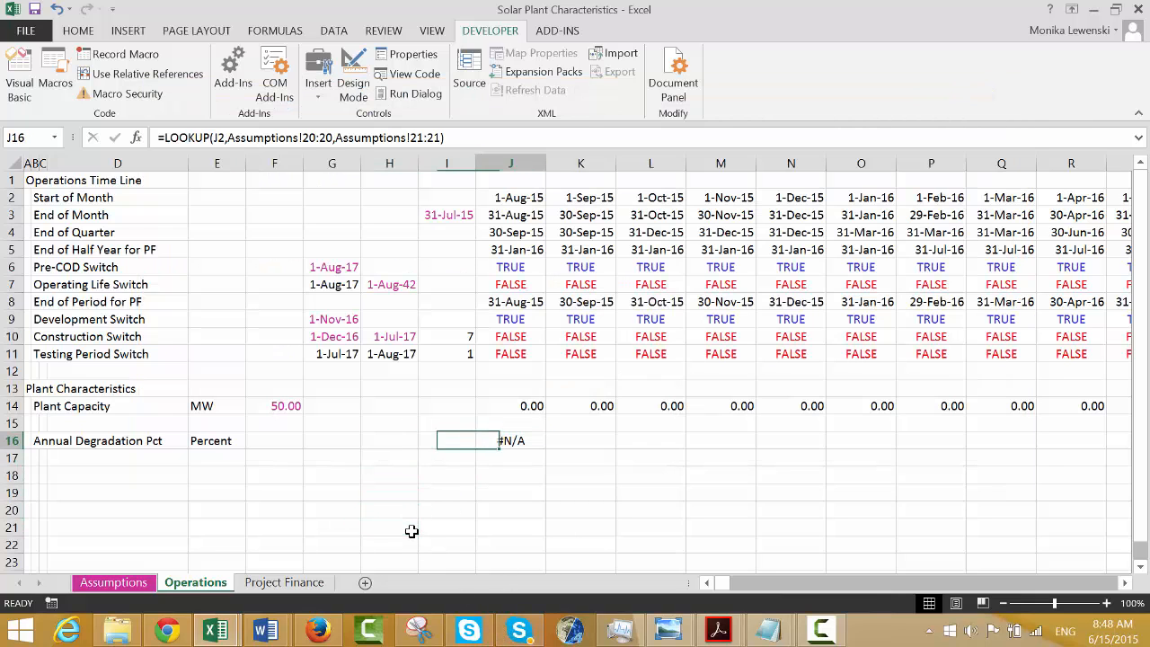
key("F2")
key("Left")
key("Left")
key("Left")
key("Left")
key("Left")
key("Left")
key("Left")
key("Left")
key("Left")
key("Left")
key("Left")
key("Left")
key("Left")
key("Left")
key("Left")
key("Left")
key("Left")
key("Left")
key("Left")
key("Left")
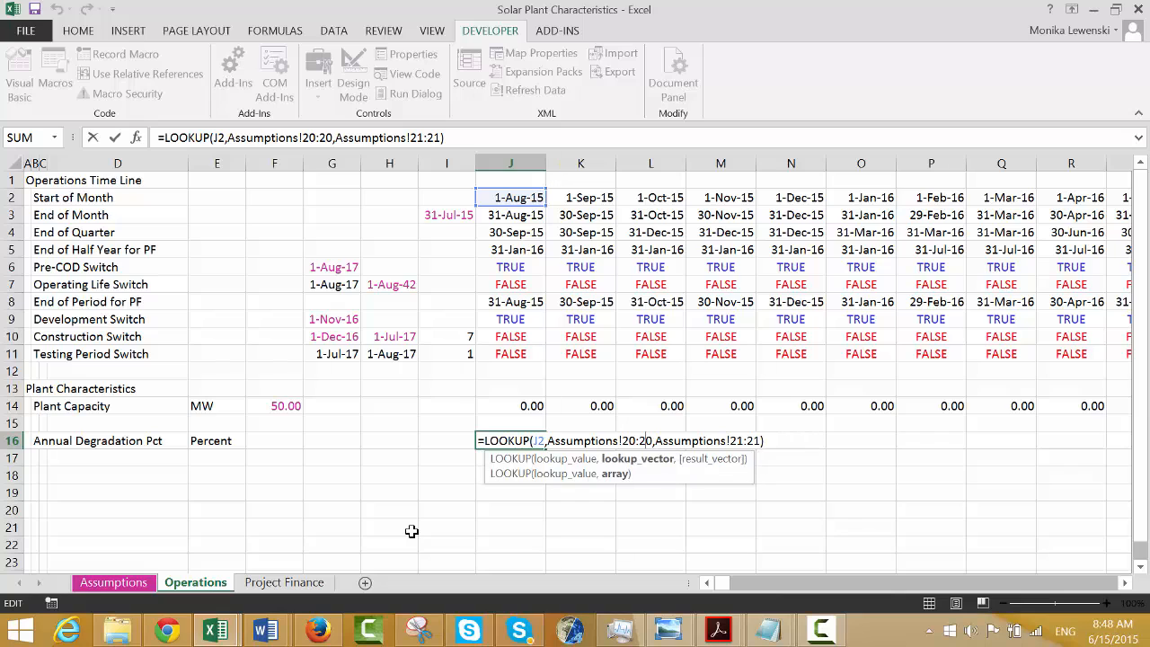
key("Left")
key("Left")
key("Left")
key("Left")
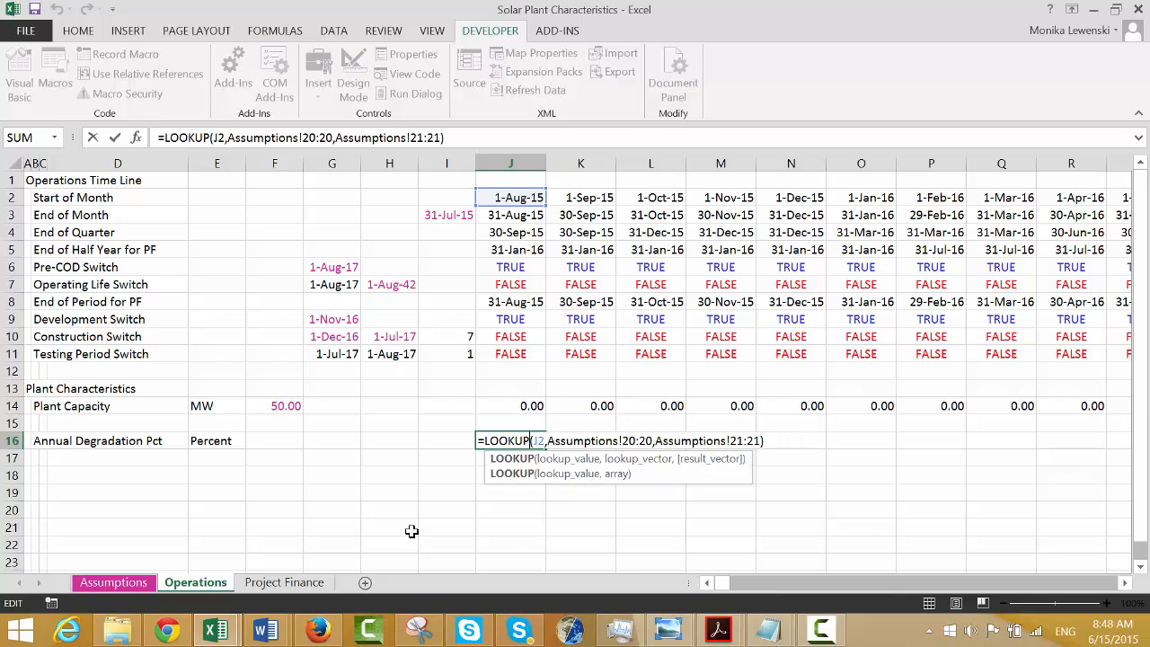
key("Left")
type("_")
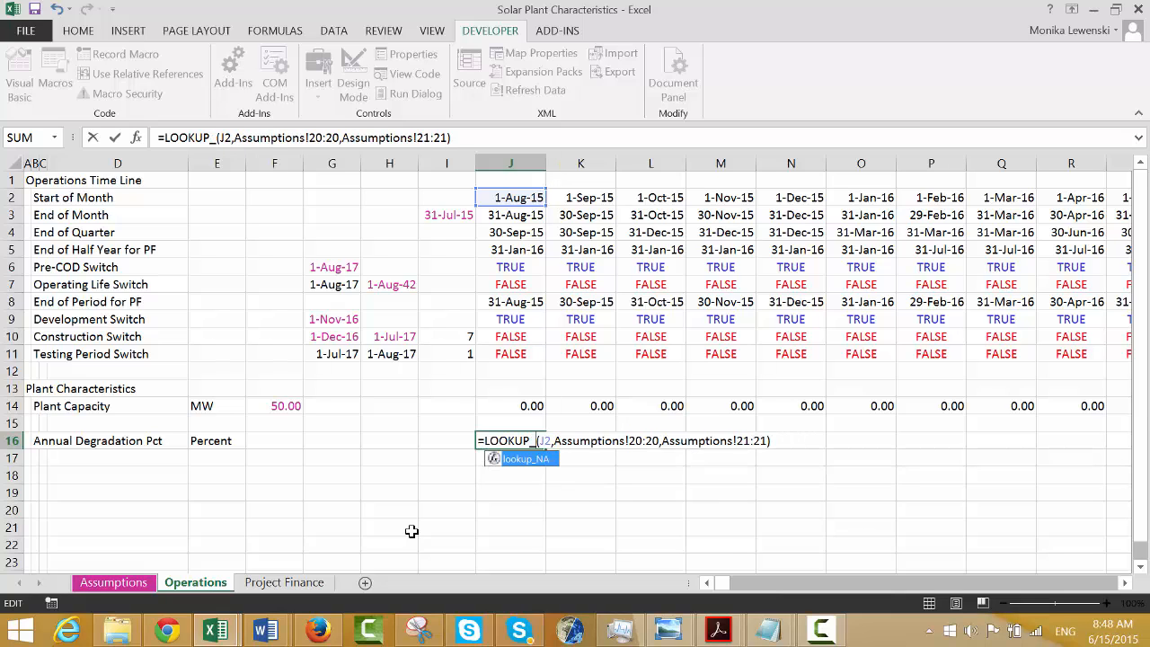
type("NA")
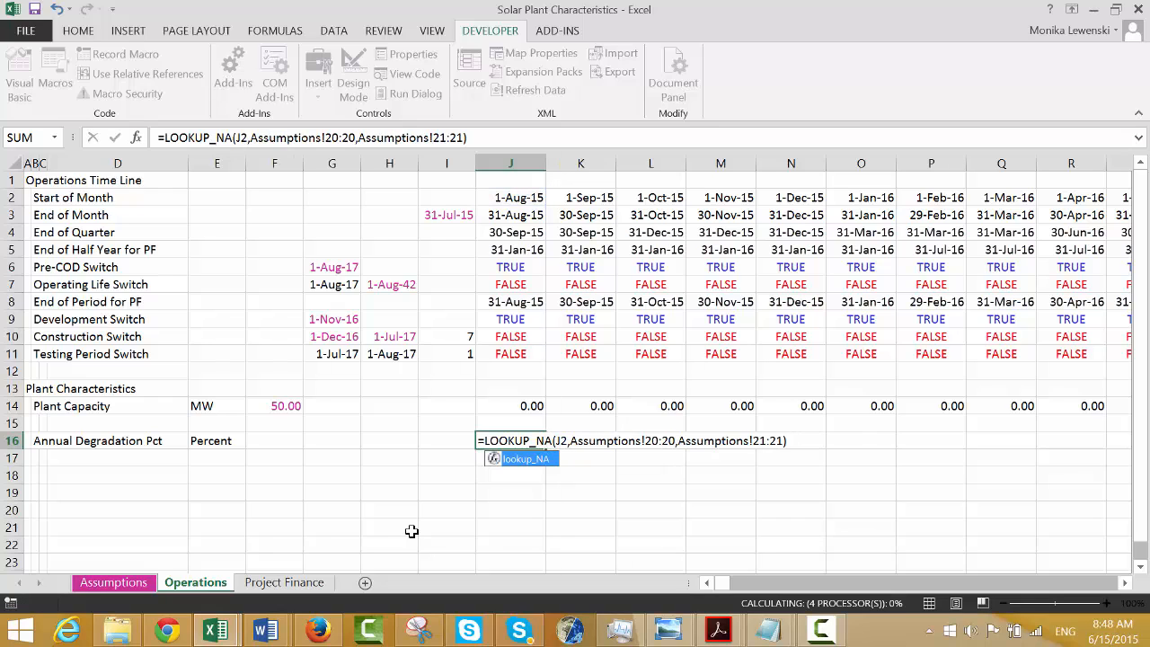
key("Return")
key("Up")
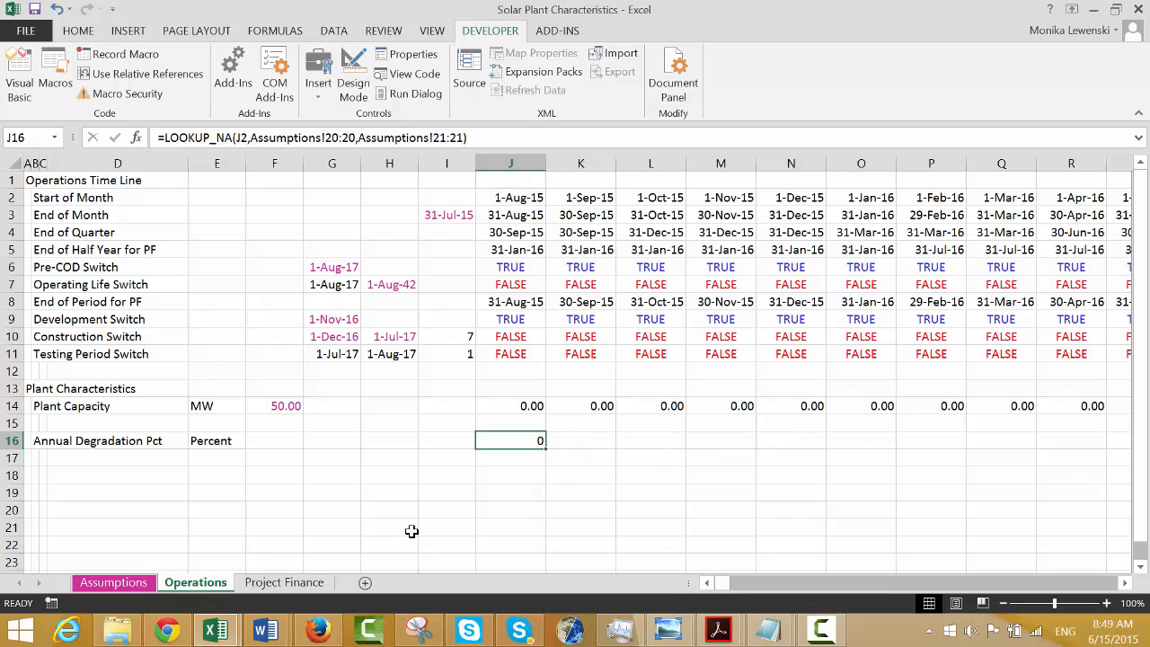
Fill the Annual Degradation Pct formula from J16 across the monthly timeline to PA16 and format the row as percentages with two decimals.
key("Left")
key("Right")
key("ctrl+shift+r")
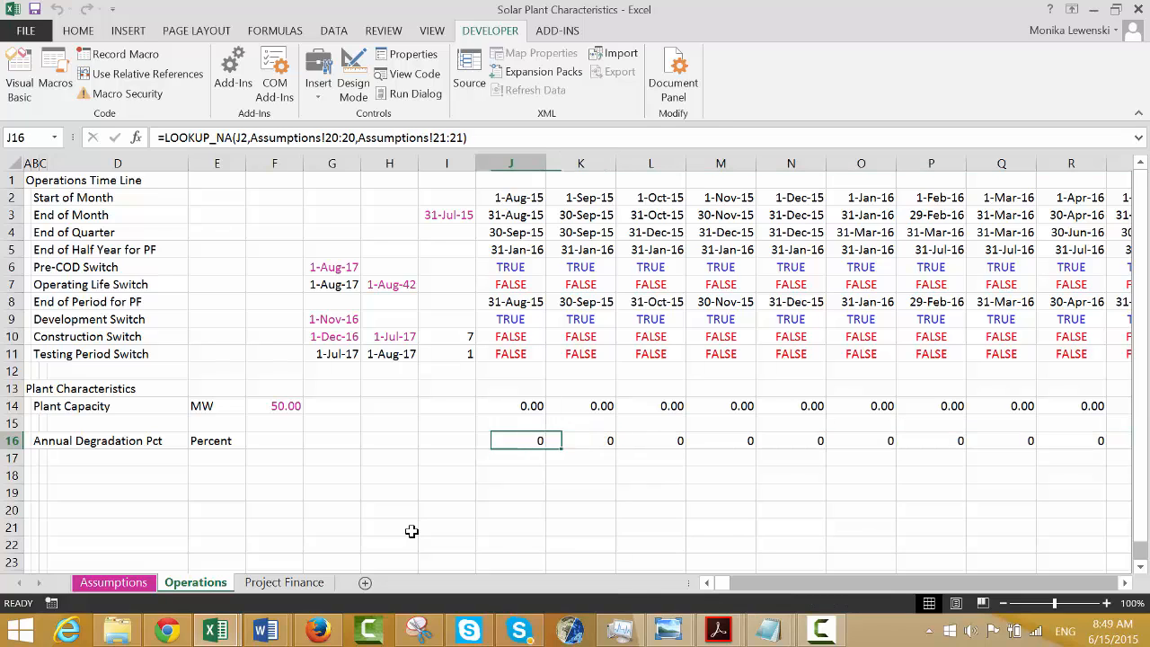
key("ctrl+shift+Right")
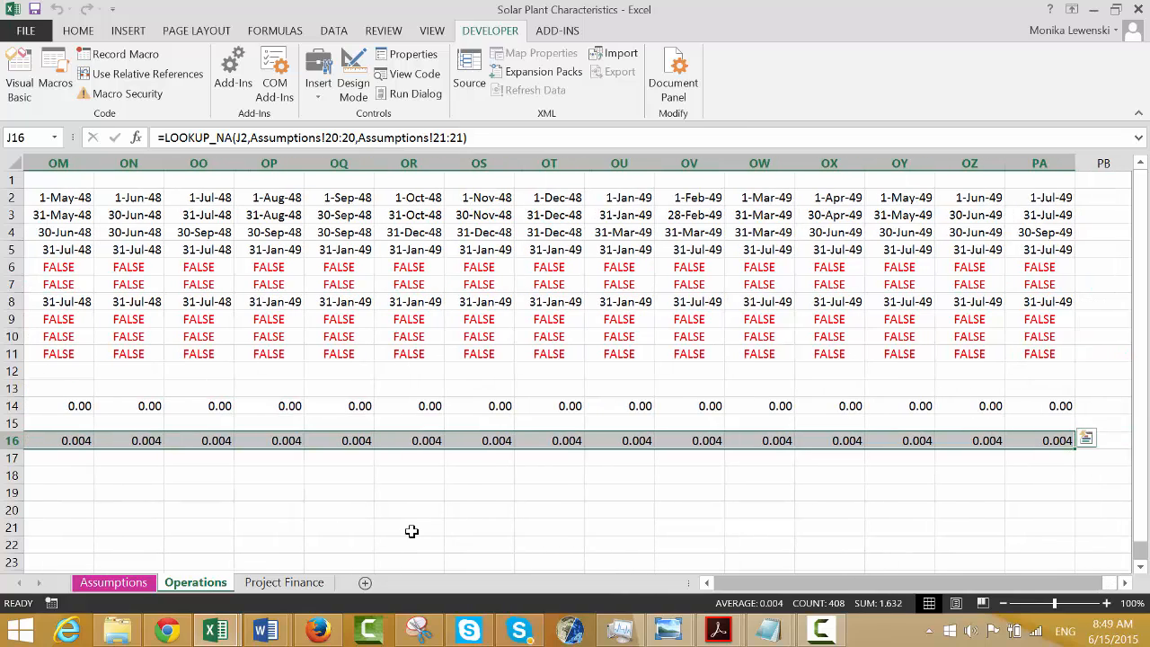
key("ctrl+shift+5")
key("Left")
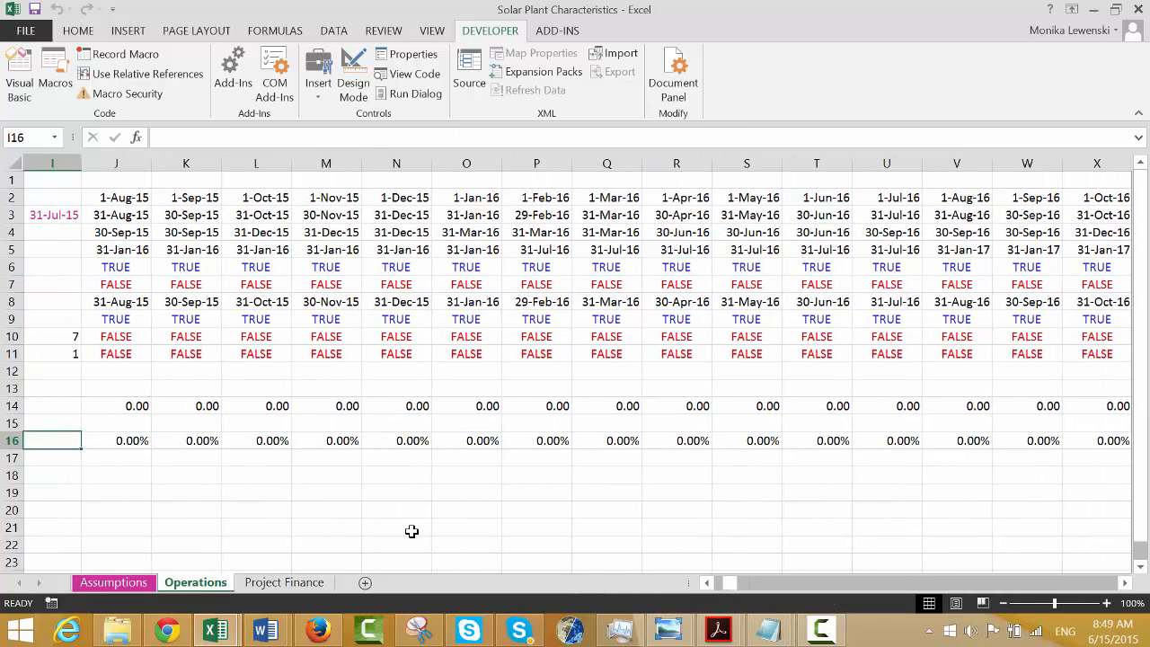
Examine the Annual Degradation Pct row along the timeline, before and after the start of operations on 1-Aug-17.
key("Right")
key("Right")
key("Right")
key("Right")
key("Right")
key("Right")
key("Right")
key("Right")
key("Right")
key("Right")
key("Right")
key("Right")
key("Right")
key("Right")
key("Right")
key("Right")
key("Right")
key("Right")
key("Right")
key("Right")
key("Right")
key("Right")
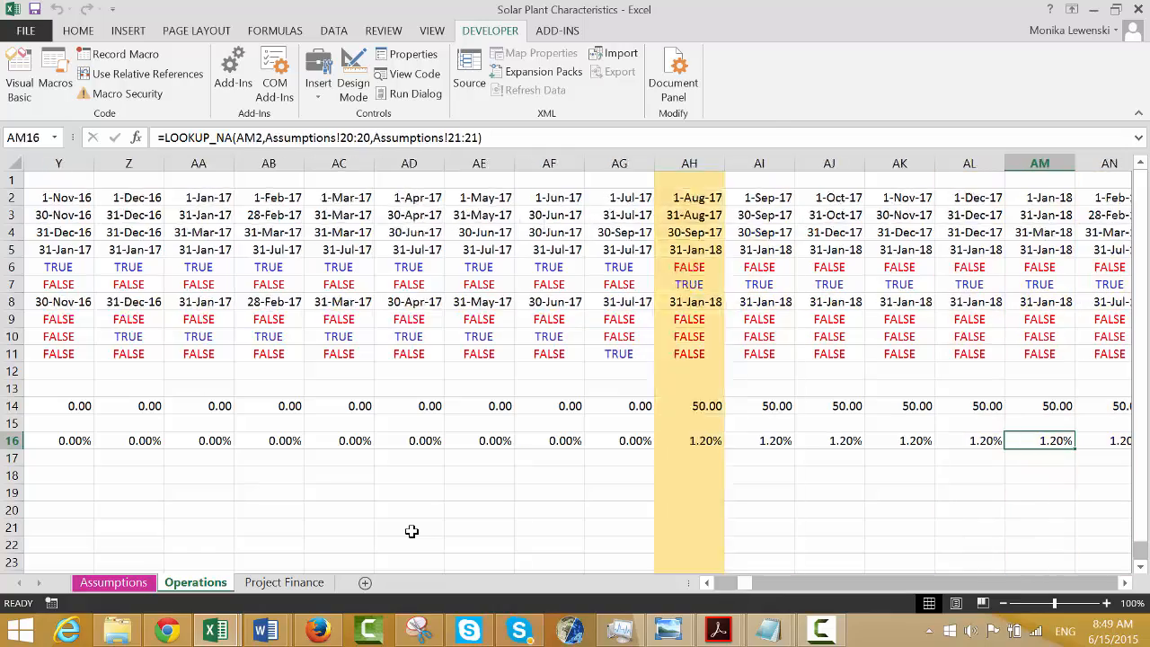
key("Right")
key("Right")
key("Right")
key("Right")
key("Right")
key("Right")
key("Right")
key("Right")
key("Right")
key("Right")
key("Right")
key("Right")
key("Right")
key("Right")
key("Right")
key("Right")
key("Right")
key("Right")
key("Right")
key("Right")
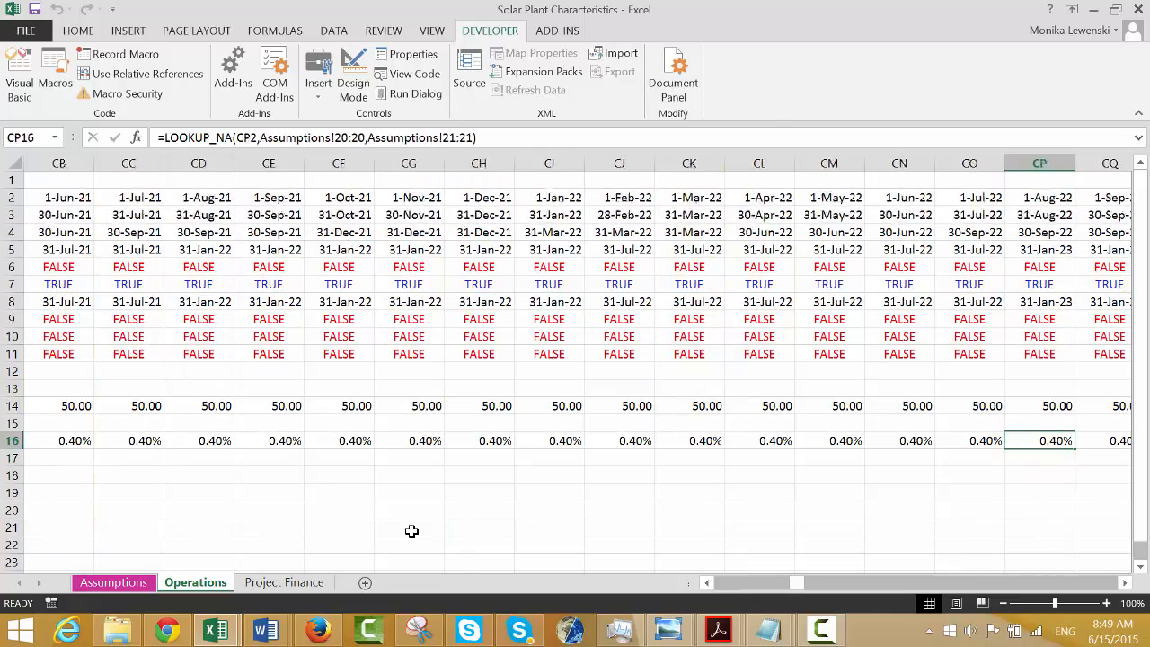
key("ctrl+Left")
key("Left")
key("Left")
key("Left")
key("Left")
key("Left")
key("Left")
key("Left")
key("Left")
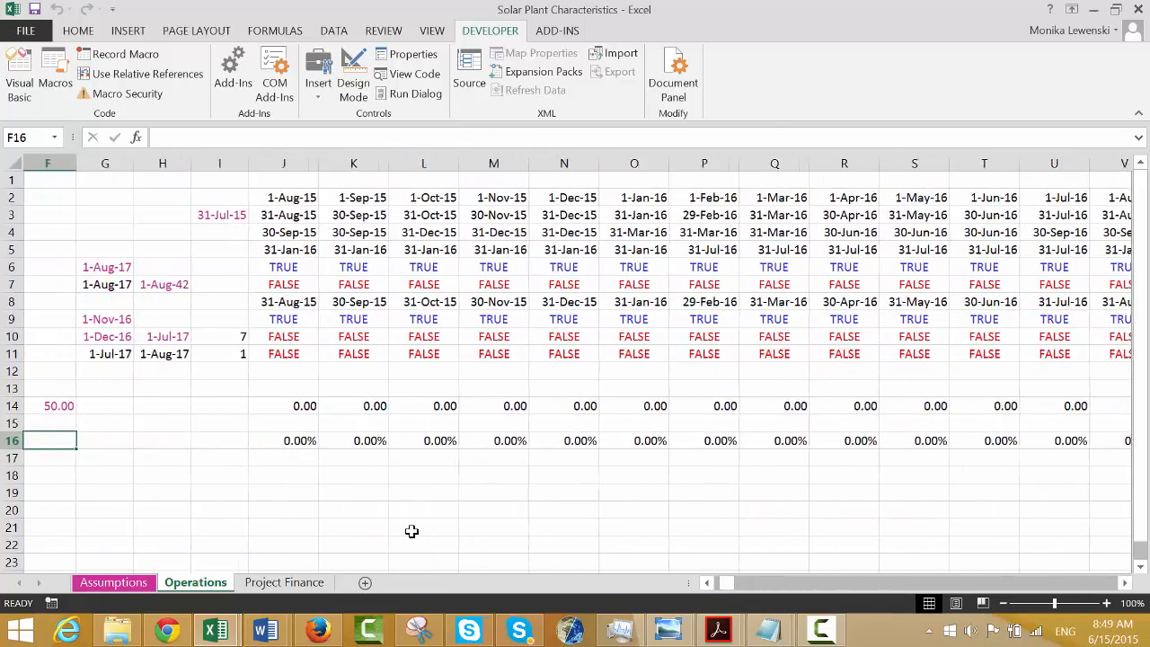
key("Left")
key("Right")
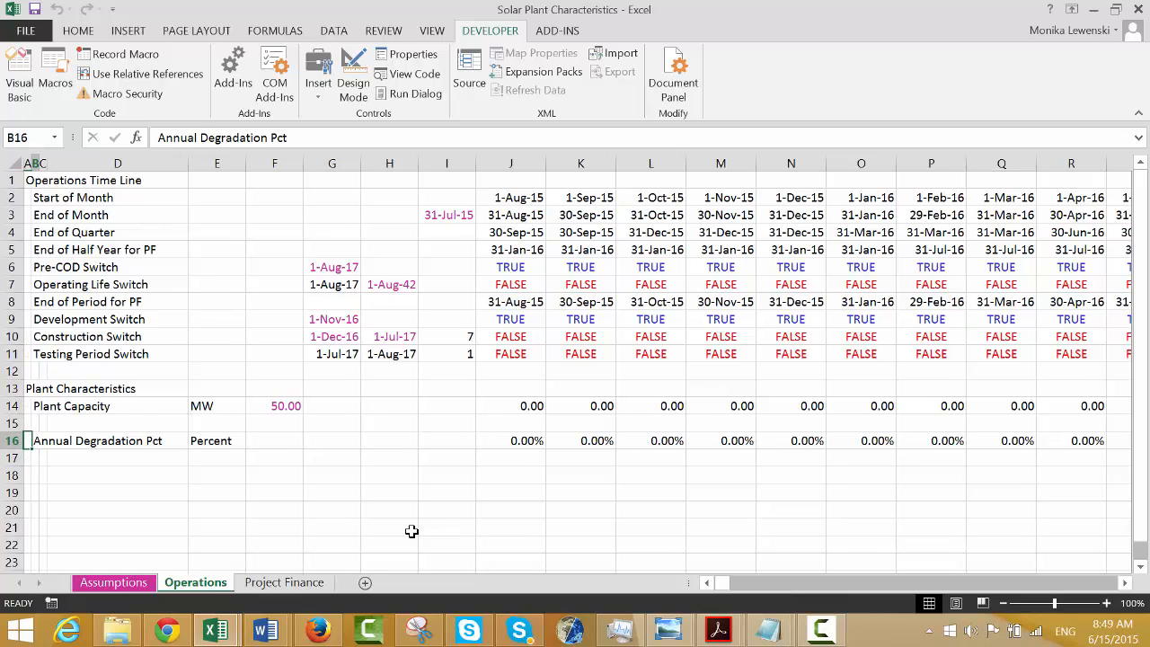
key("Right")
key("Right")
key("Right")
key("Right")
key("Right")
key("Right")
key("Right")
key("Right")
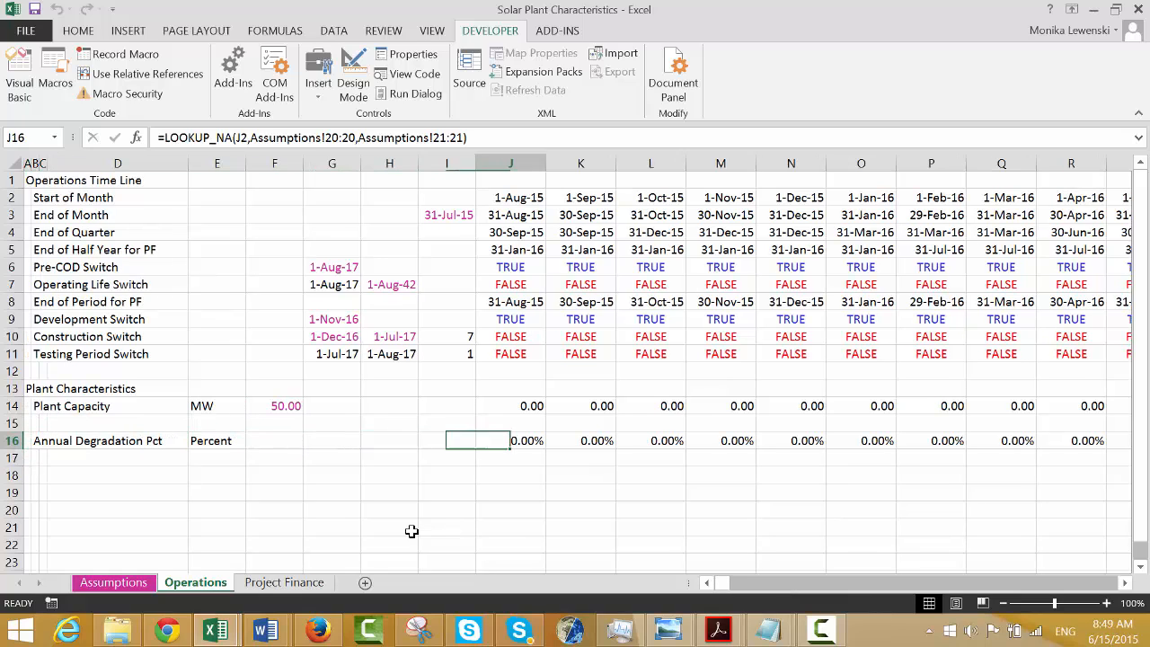
Label cell B17, below Annual Degradation Pct, as Periodic Degradation.
key("Down")
key("Left")
key("Left")
key("Left")
key("Left")
key("Left")
key("Left")
key("Left")
key("Left")
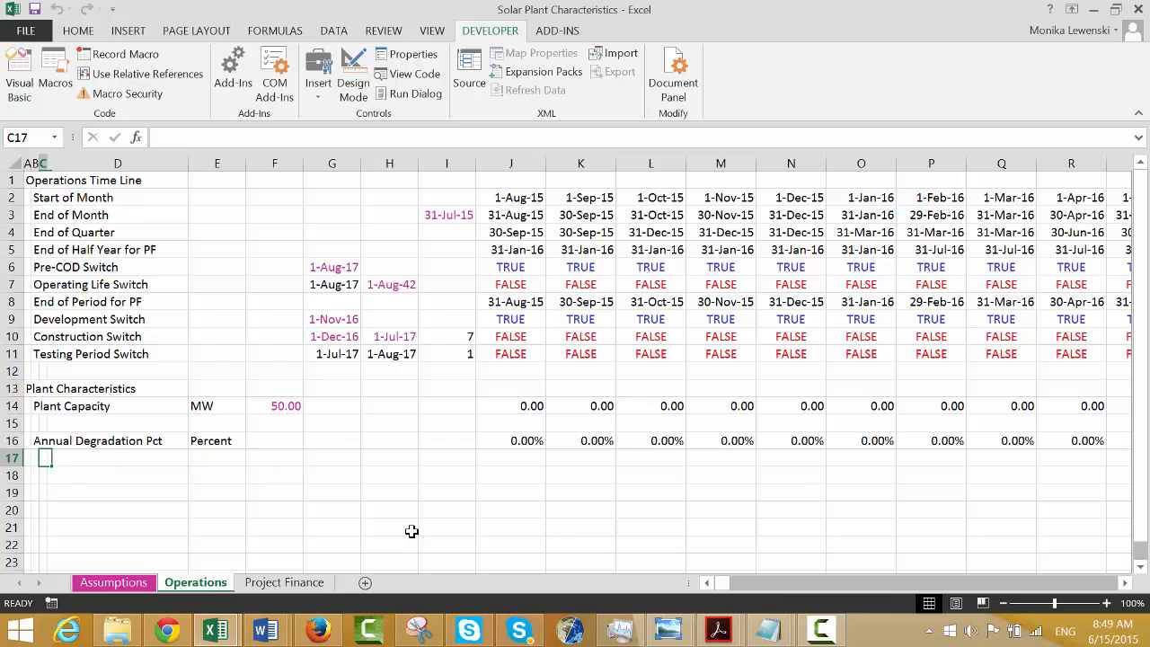
type("Periodic")
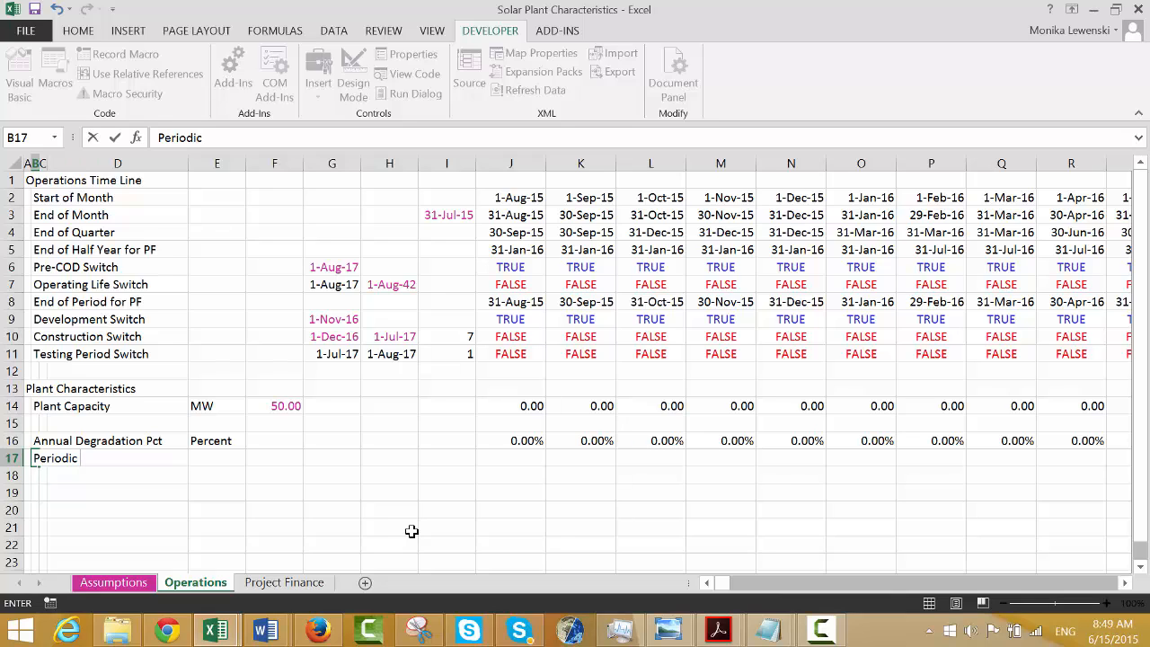
type(" Degradation")
key("Return")
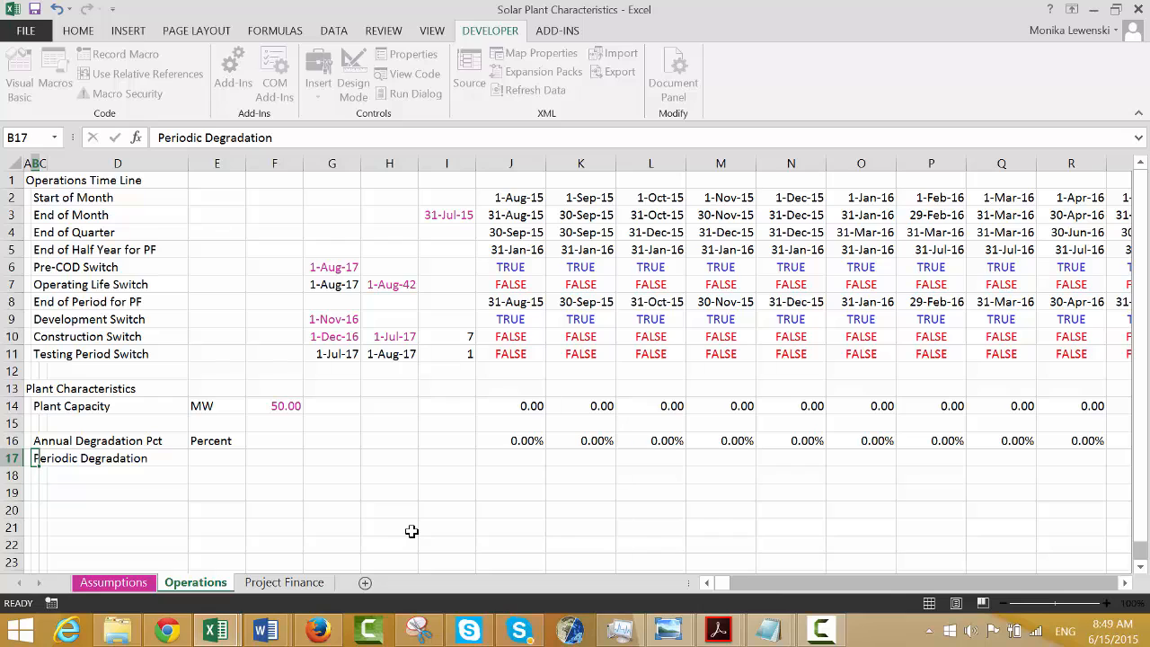
key("Up")
key("Up")
key("Up")
key("Up")
key("Up")
key("Up")
key("Up")
key("Up")
key("Up")
key("Up")
key("Up")
key("Up")
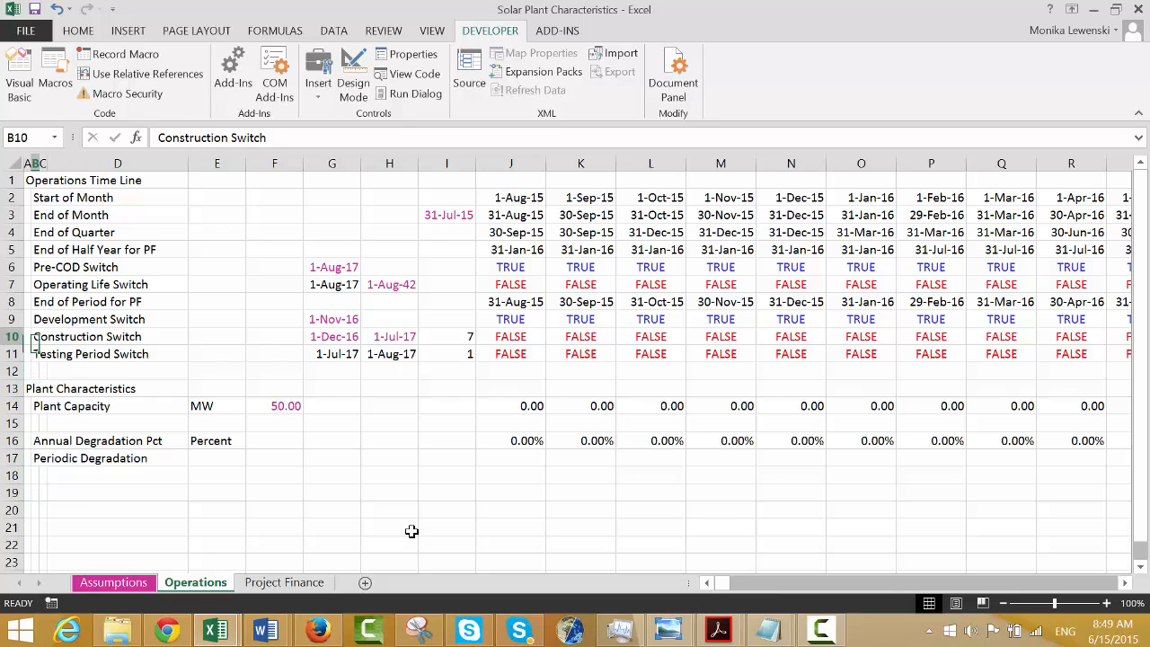
key("Up")
key("Up")
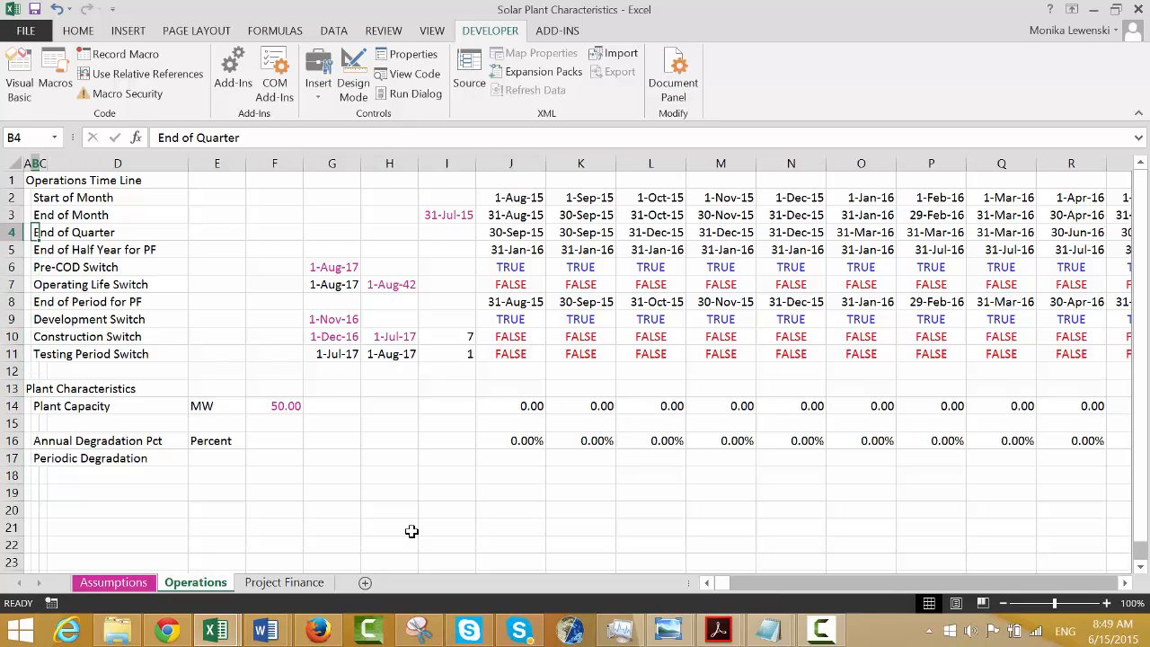
key("shift+space")
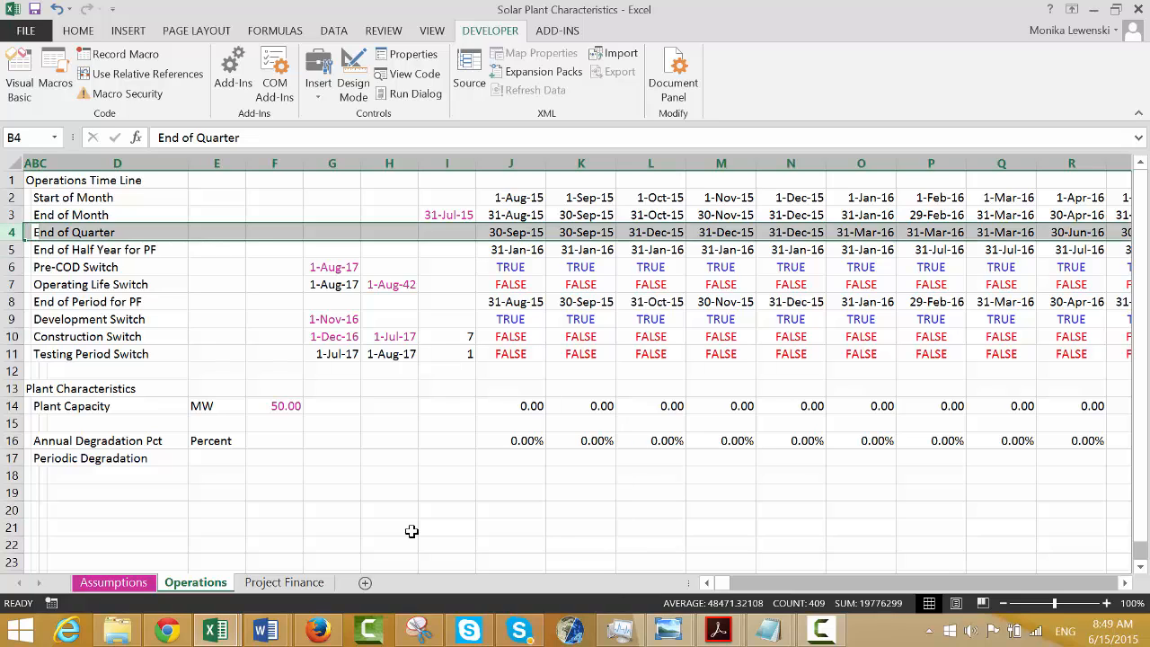
key("Down")
key("Down")
key("Down")
key("Down")
key("Down")
key("Down")
key("Down")
key("Down")
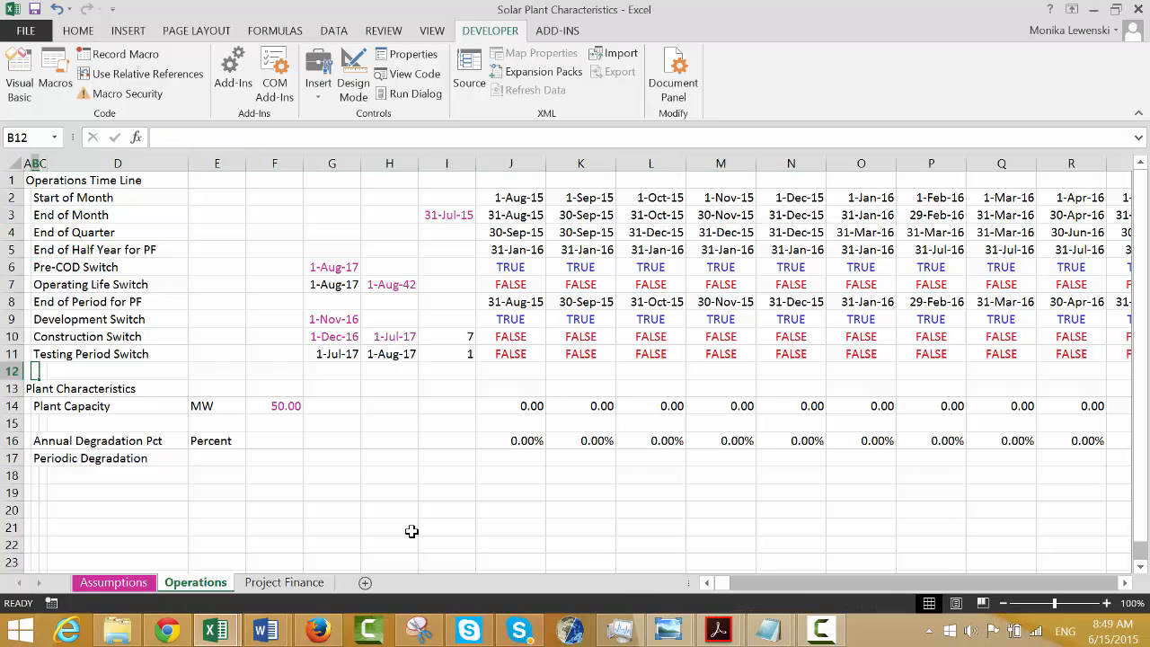
key("shift+space")
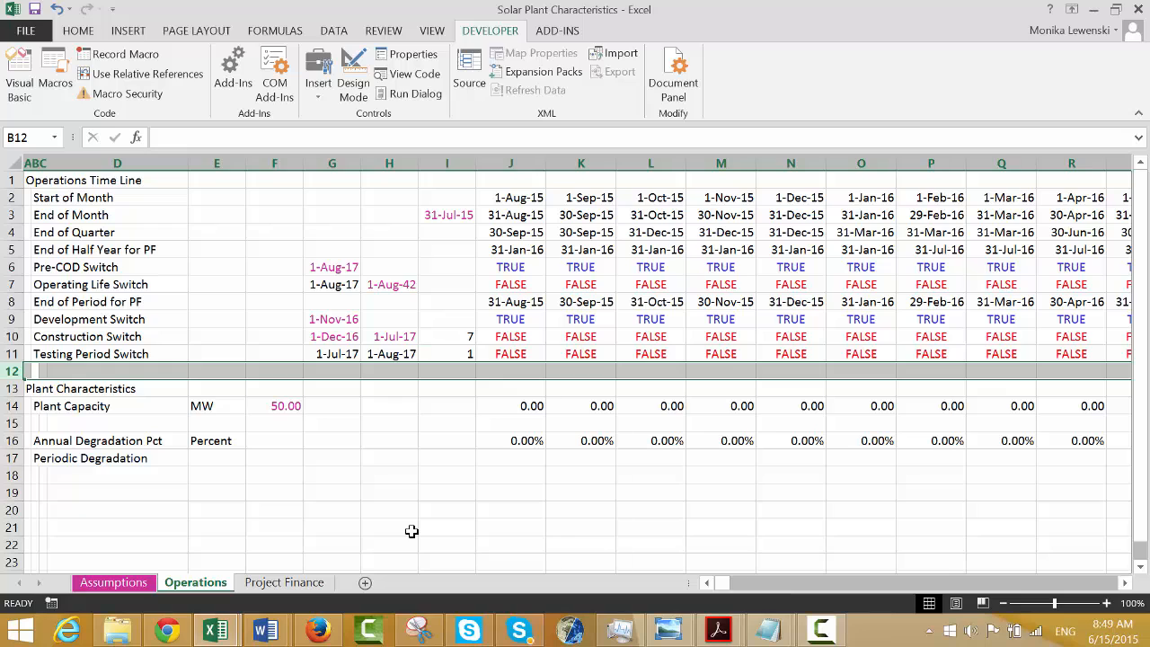
Insert a blank row between End of Month and End of Quarter in the Operations Time Line section.
key("Up")
key("Up")
key("Up")
key("Up")
key("Up")
key("Up")
key("Up")
key("Up")
key("Up")
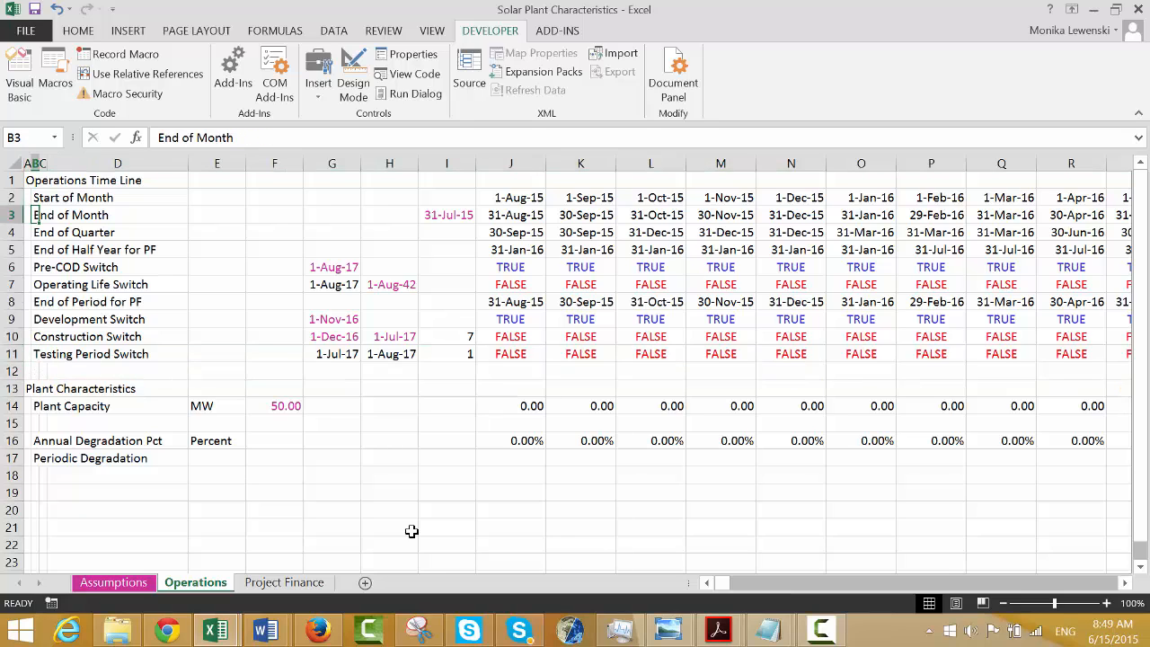
key("Down")
key("shift+space")
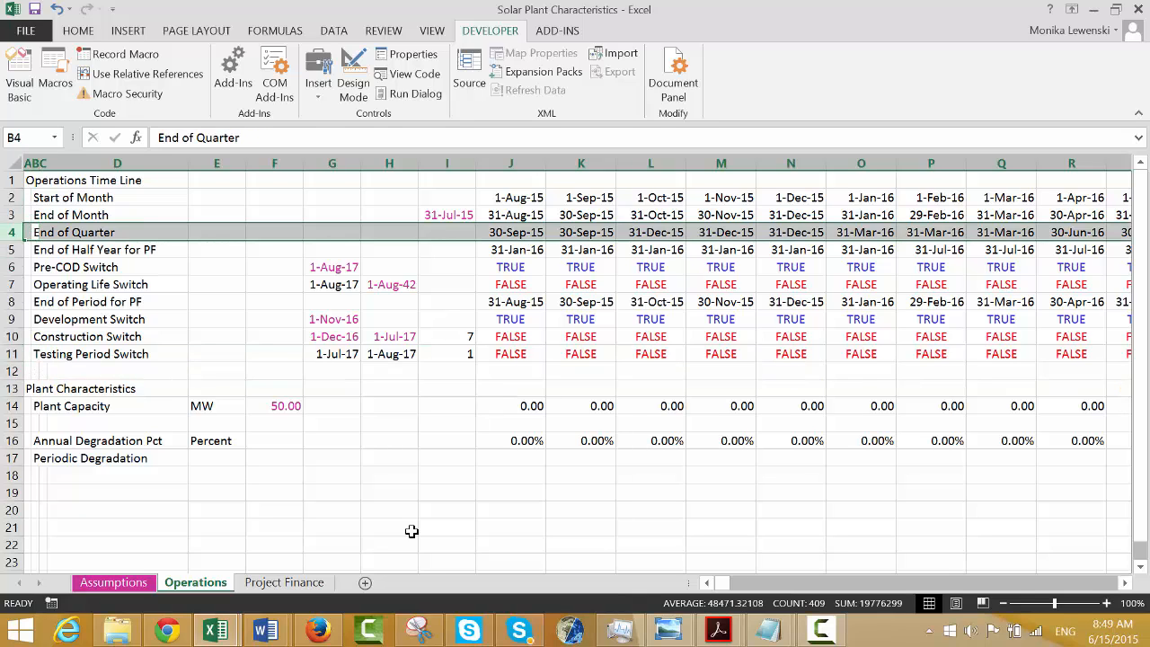
key("ctrl+shift+plus")
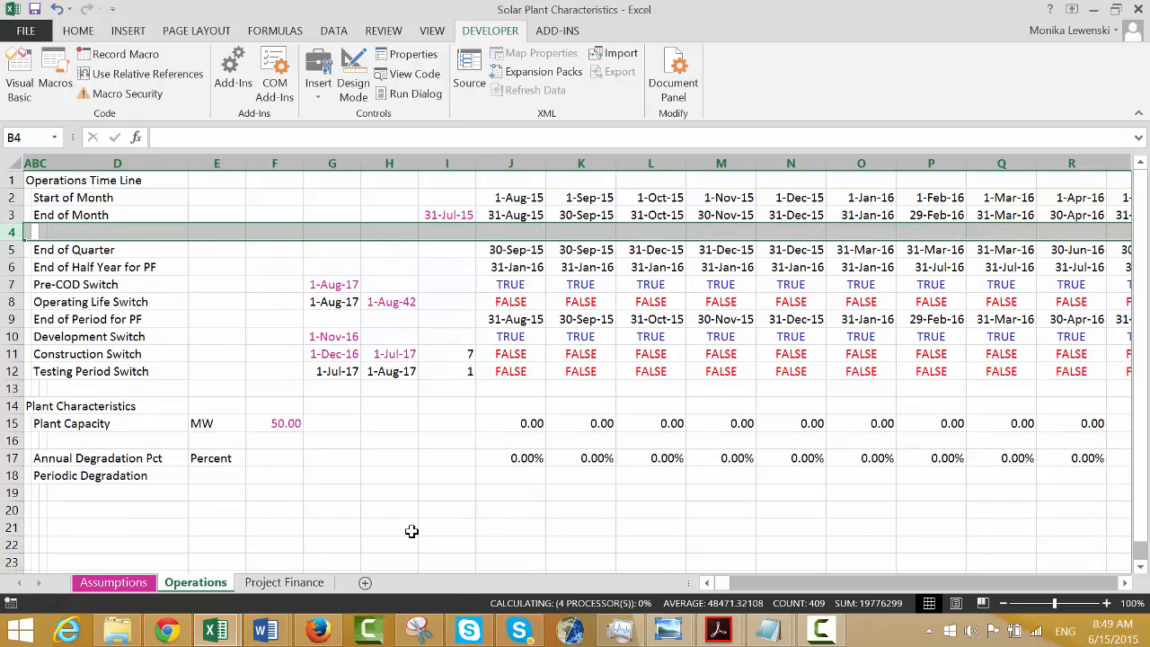
key("Right")
key("Right")
key("Right")
key("Left")
key("Left")
key("Left")
type("N")
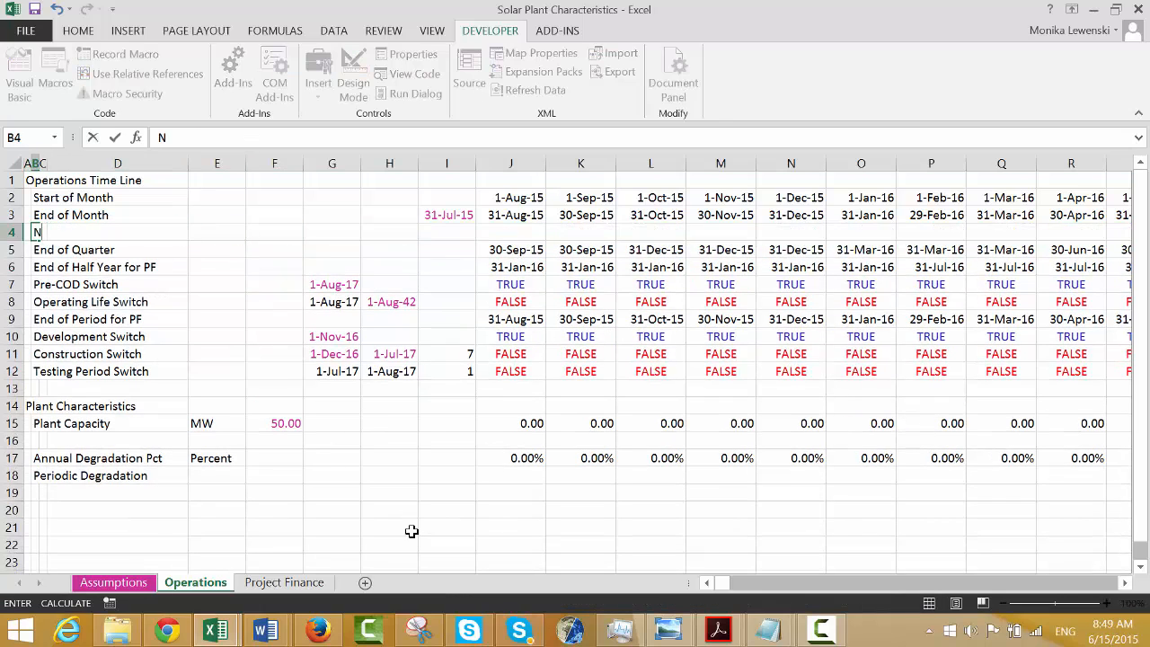
type("Monts")
key("BackSpace")
type("hs")
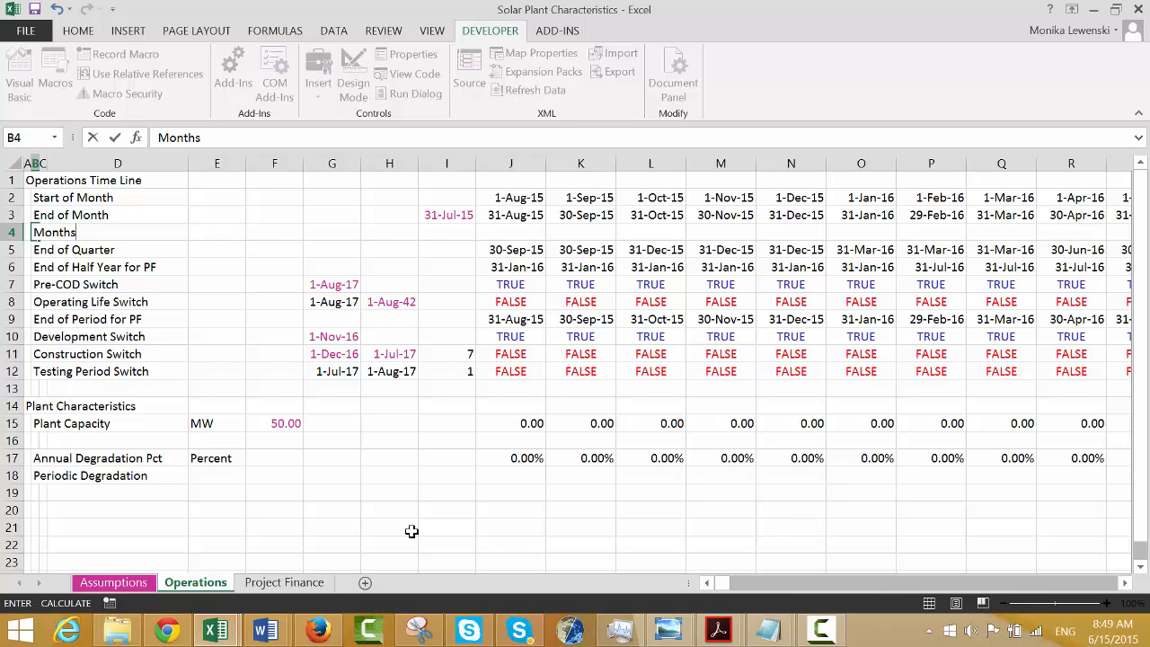
type(" to Make Y")
key("BackSpace")
key("BackSpace")
key("BackSpace")
key("BackSpace")
key("BackSpace")
key("BackSpace")
key("BackSpace")
key("BackSpace")
key("BackSpace")
key("BackSpace")
key("BackSpace")
key("BackSpace")
key("BackSpace")
key("BackSpace")
key("BackSpace")
key("BackSpace")
Label the new row 4 in B4 as Periods to Make Year.
type("Periods to Make ")
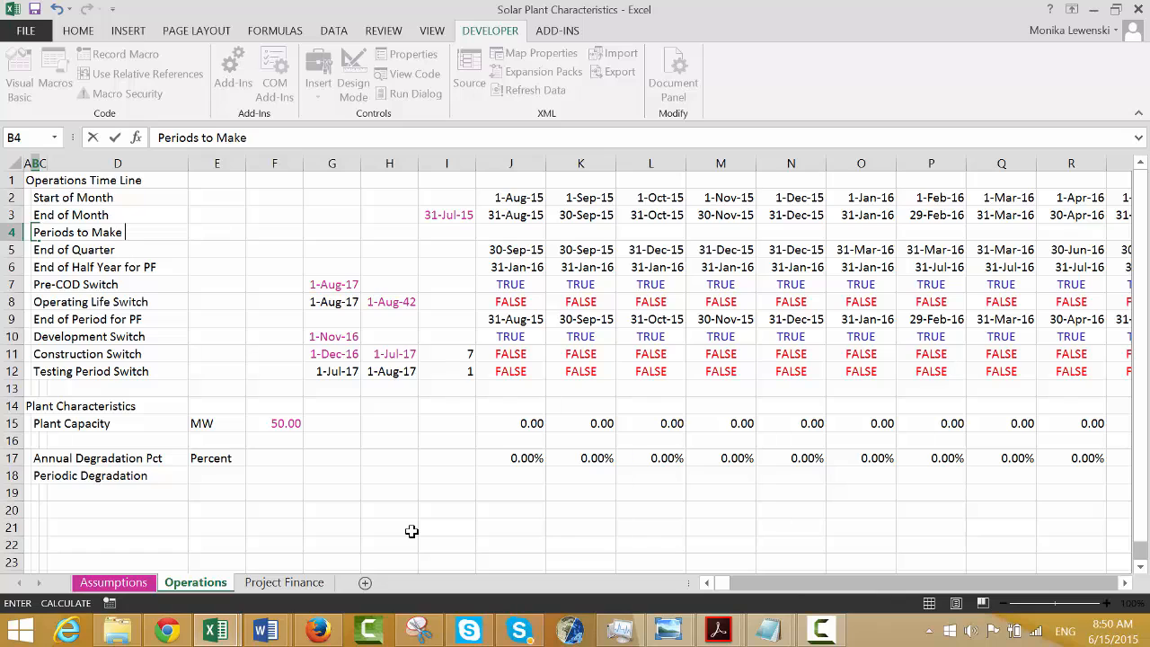
type("Year")
key("ctrl+Return")
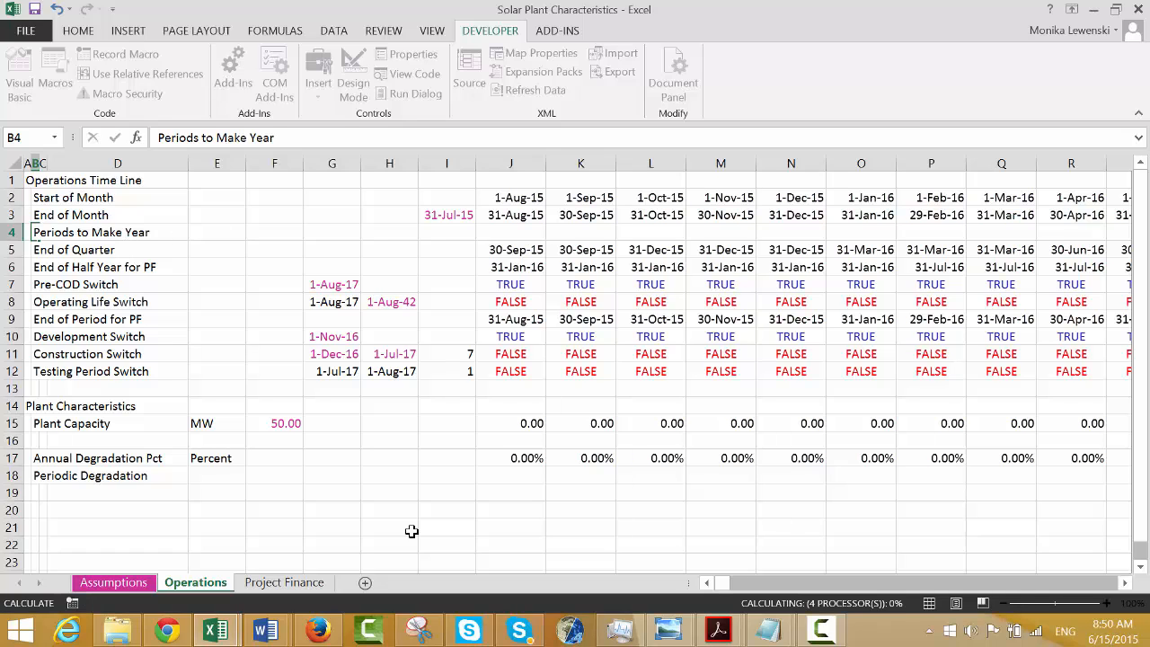
key("Right")
key("Right")
key("Right")
key("Right")
key("Right")
key("Right")
key("Right")
key("Right")
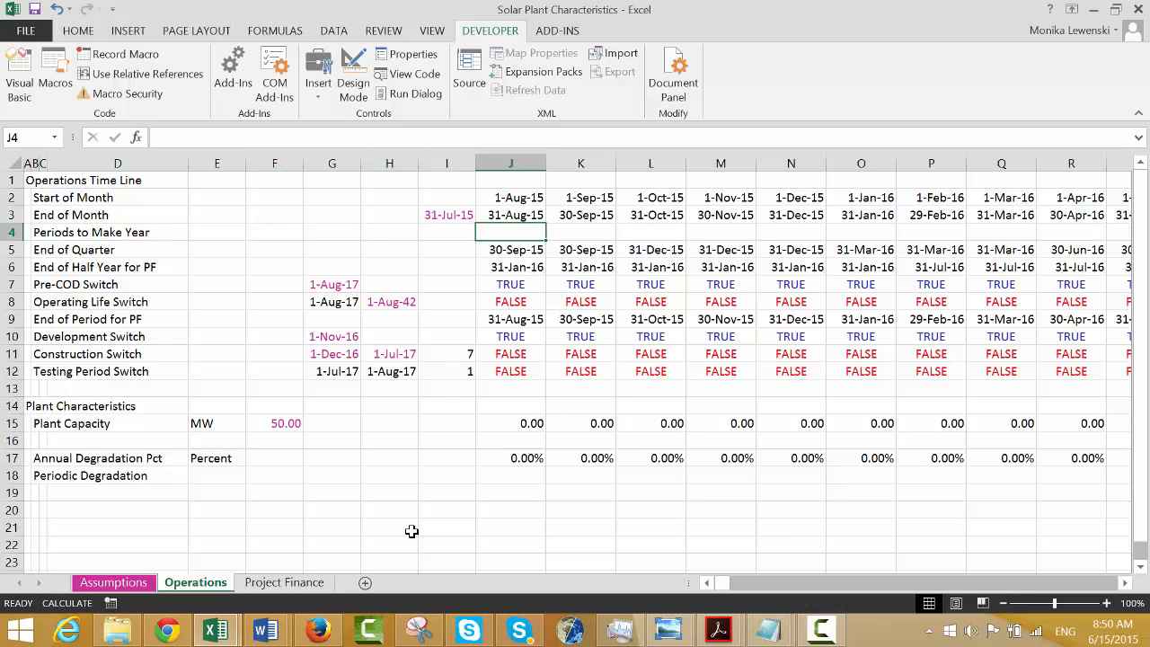
type("12")
key("Escape")
Insert a blank row below Month of COD in the Key Dates block of the Assumptions sheet.
key("Left")
key("ctrl+Page_Up")
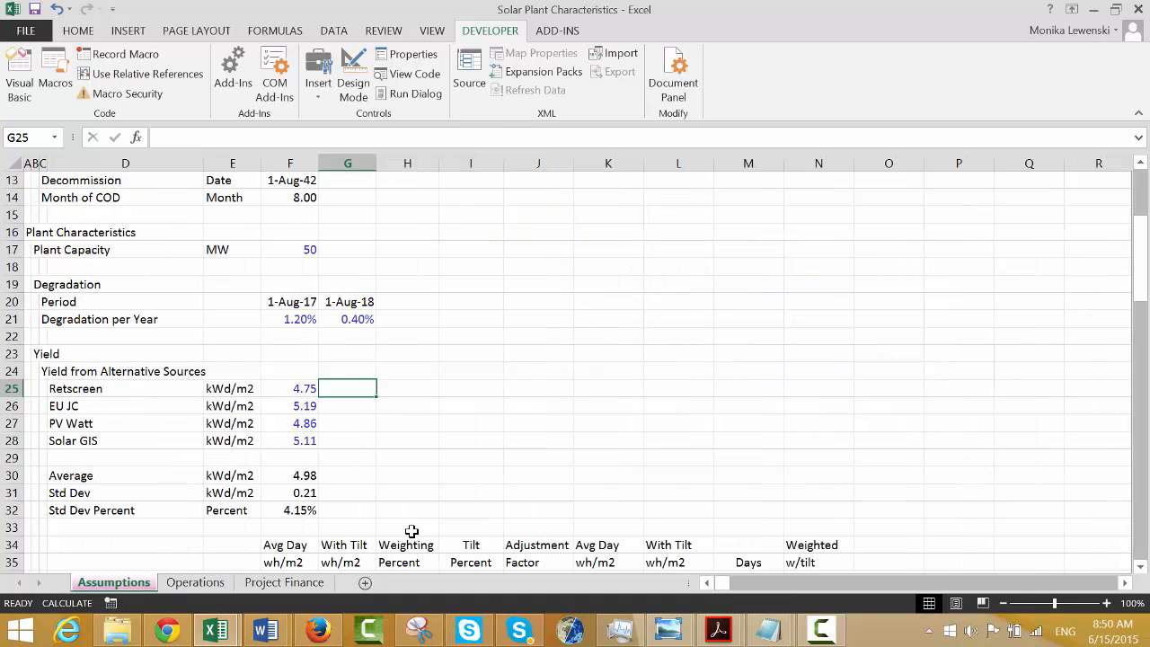
key("Up")
key("Up")
key("Up")
key("Up")
key("Up")
key("Up")
key("Up")
key("Up")
key("Up")
key("Up")
key("Up")
key("Up")
key("Up")
key("Up")
key("Up")
key("Up")
key("Up")
key("Up")
key("Up")
key("Up")
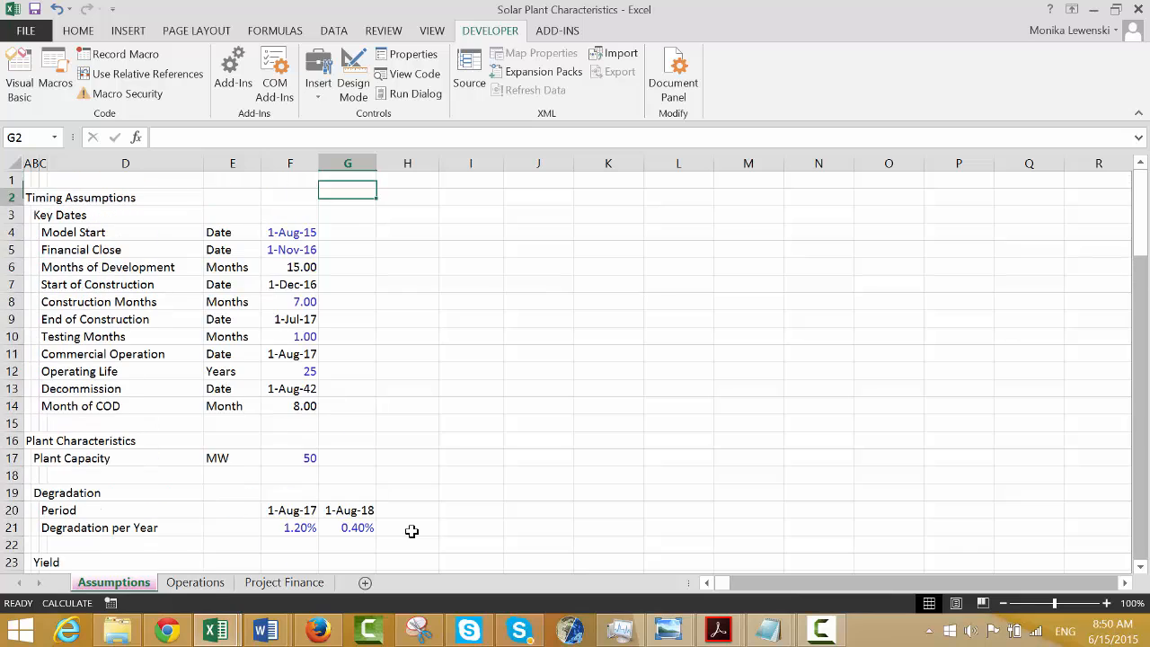
key("Down")
key("Down")
key("Down")
key("Down")
key("Down")
key("Down")
key("Down")
key("Down")
key("Down")
key("Down")
key("Down")
key("Down")
key("Left")
key("Left")
key("Left")
key("Left")
key("Down")
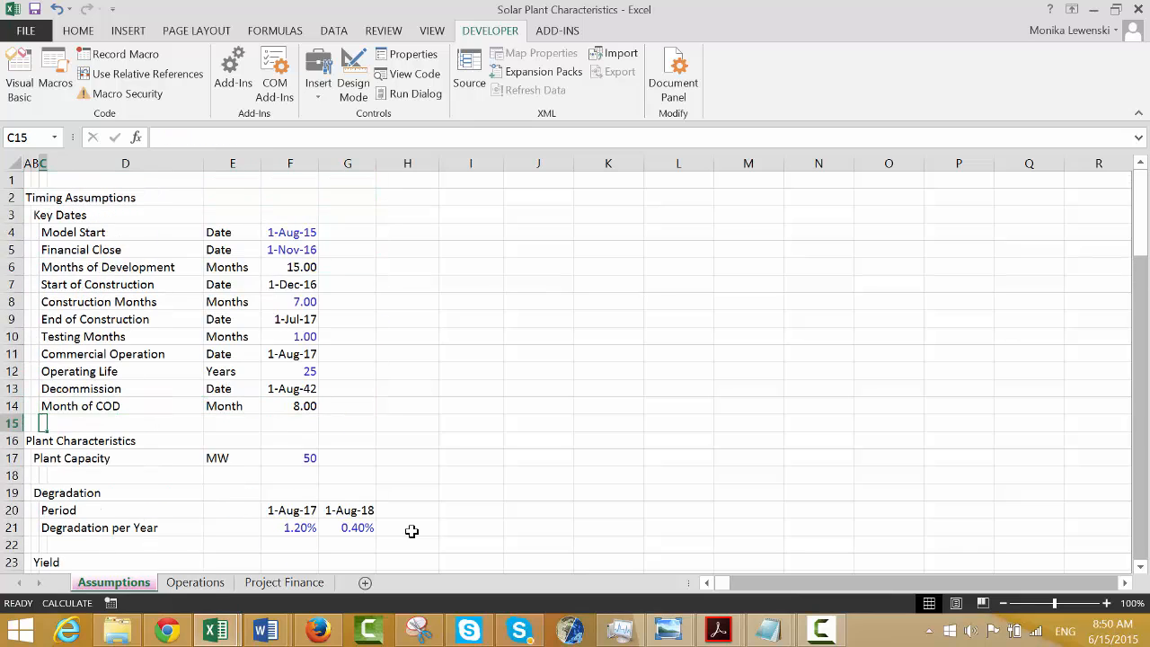
key("shift+space")
key("ctrl+shift+equal")
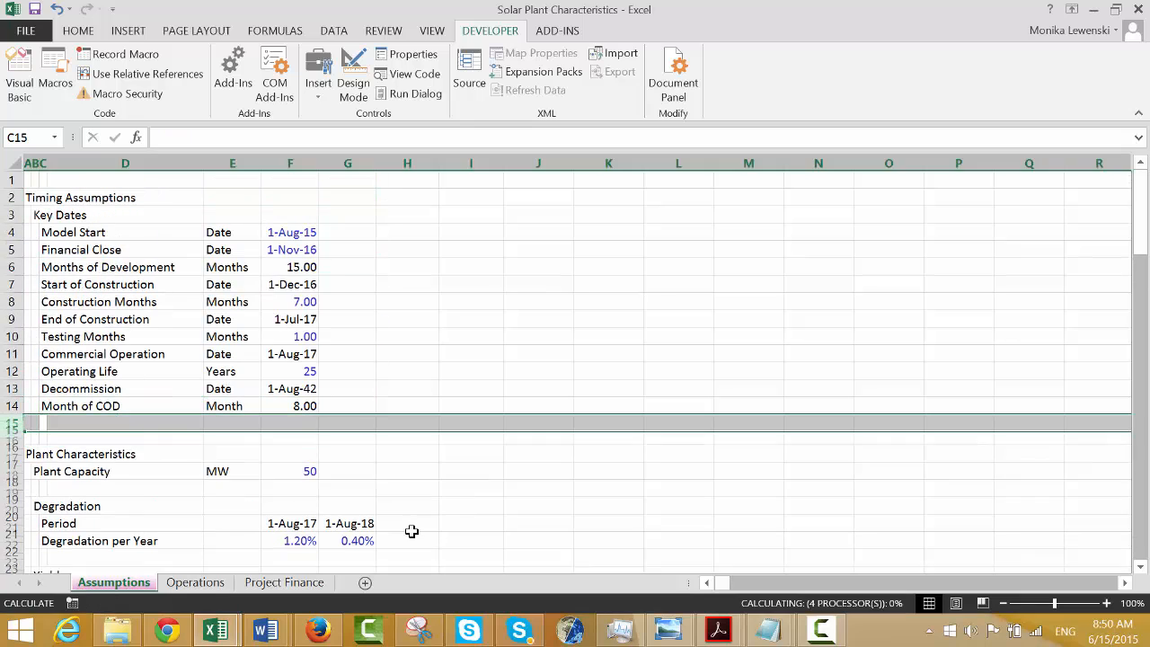
Label the new row 15 in C15 as Periods to Make Yr and enter Periods as its unit in E15.
type("Perio")
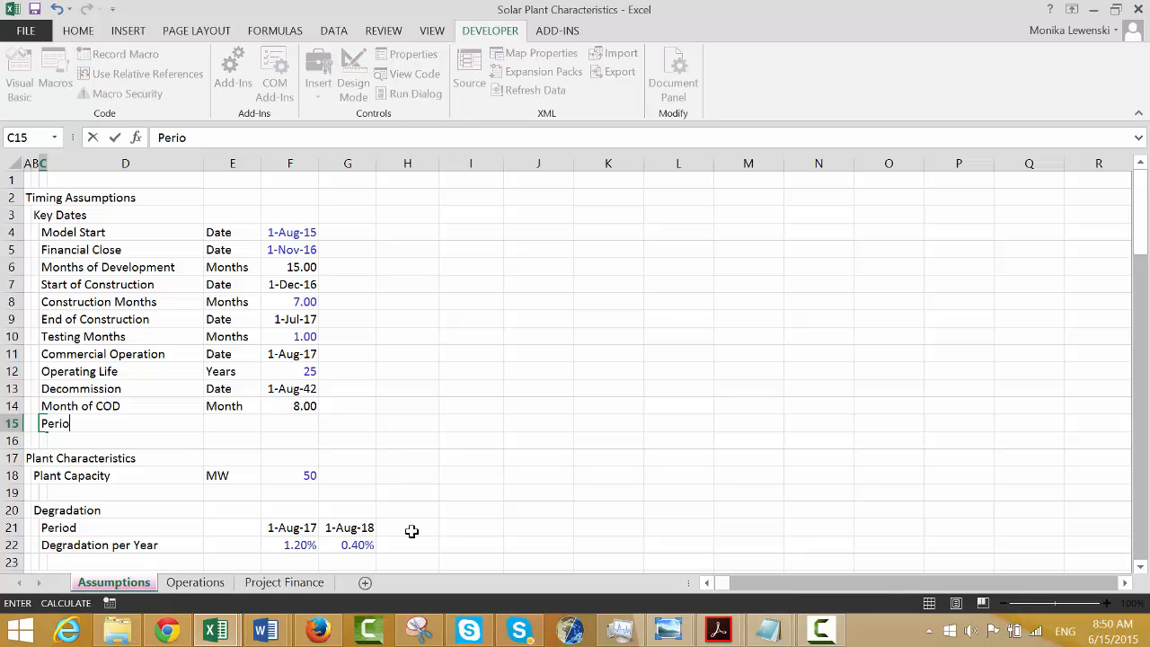
type("ds to Make Y")
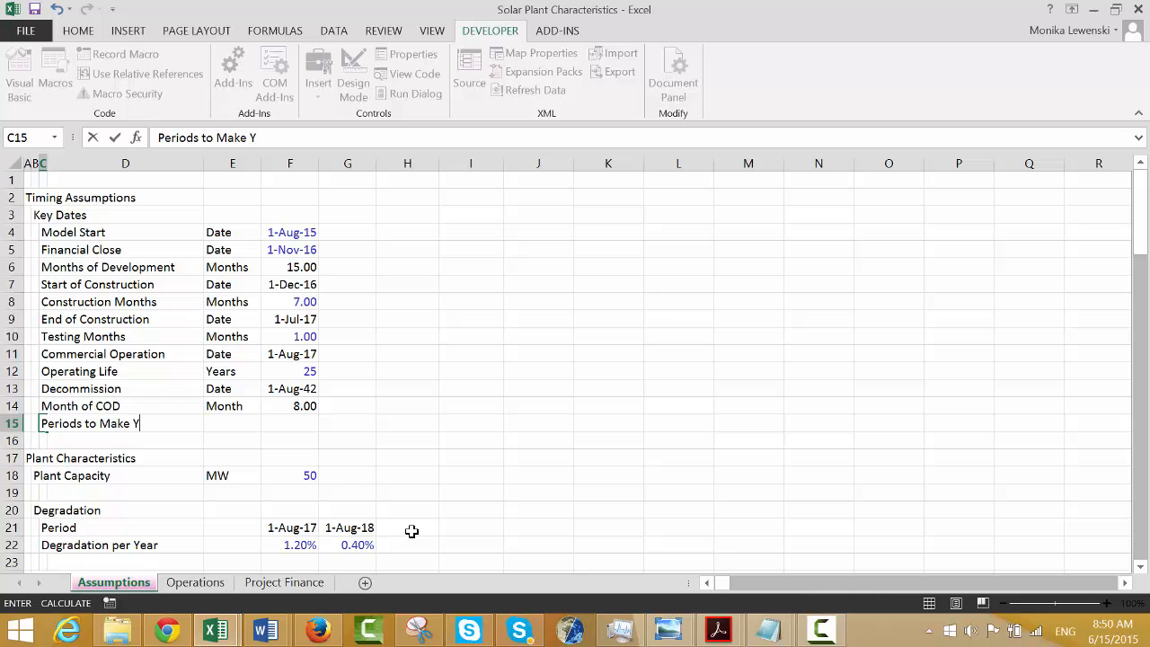
key("Return")
key("Right")
key("Right")
type("Periods")
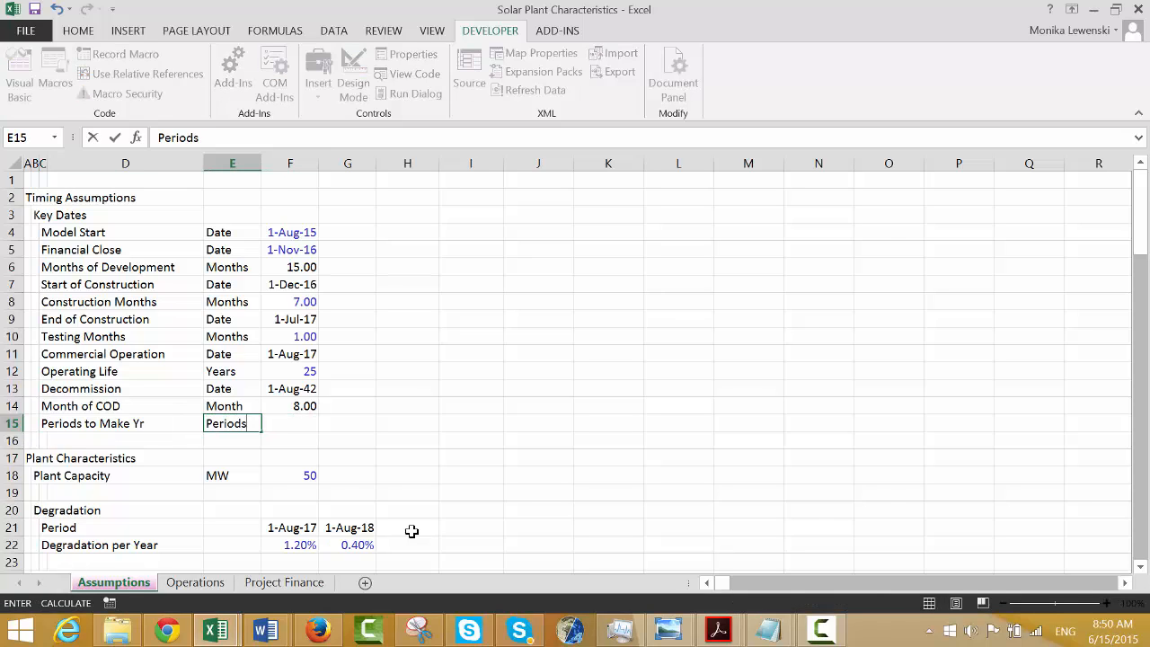
key("Return")
Set Periods to Make Yr in F15 to 12 and apply the input colour coding to the sheet's constants.
key("Right")
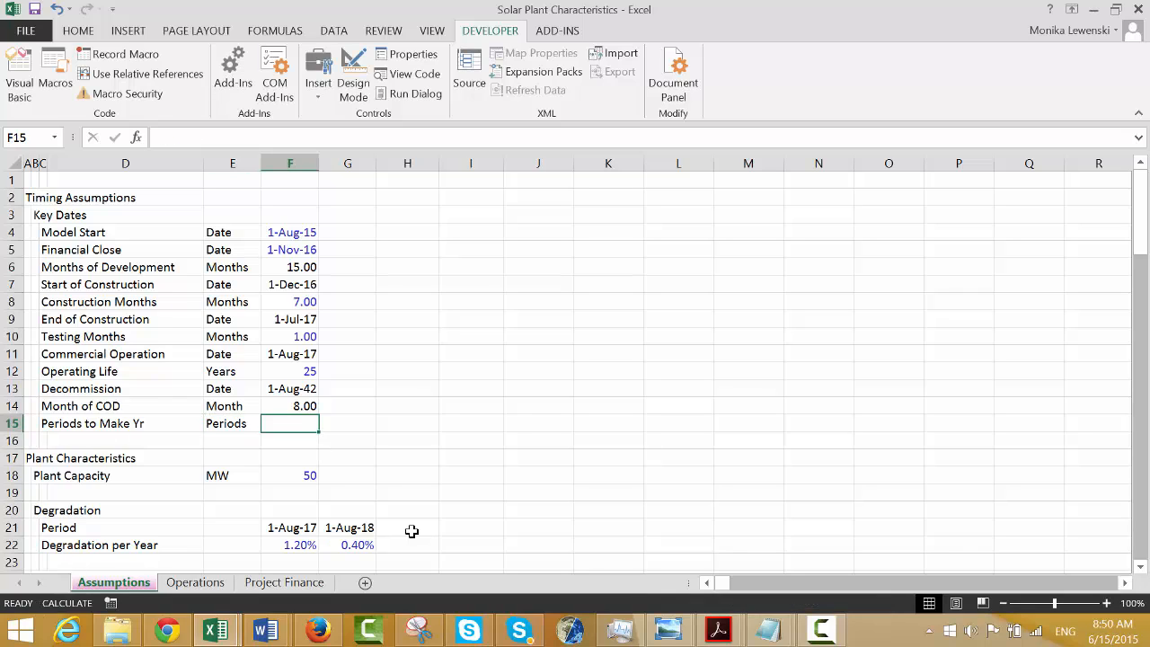
type("12")
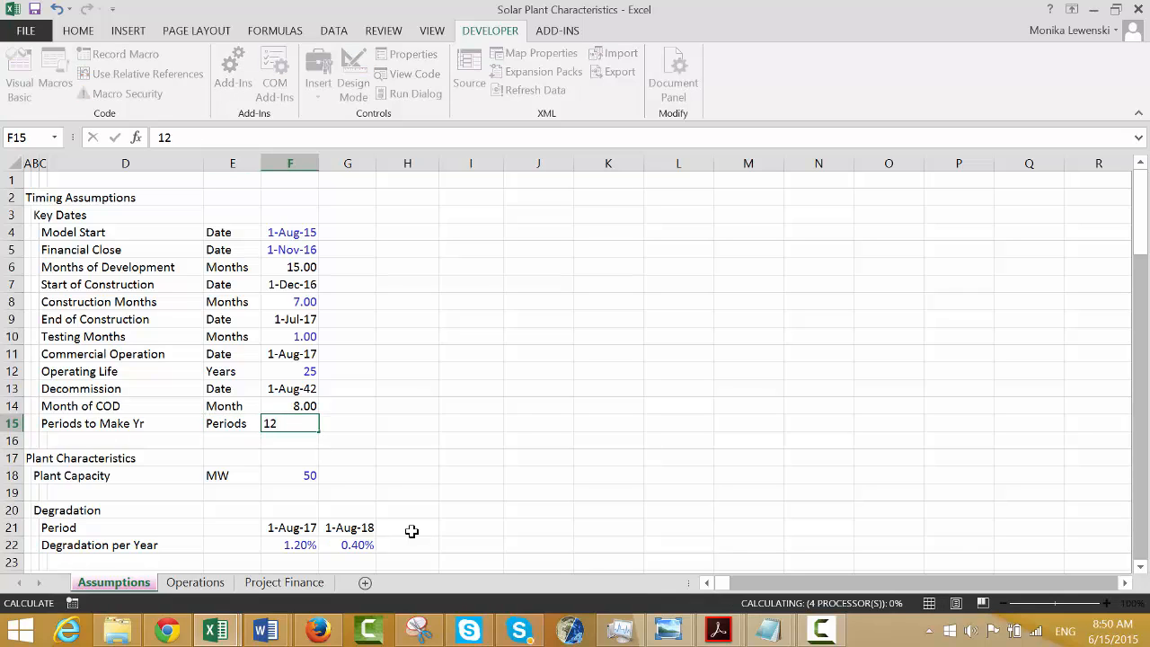
key("Return")
key("Up")
key("ctrl+alt+c")
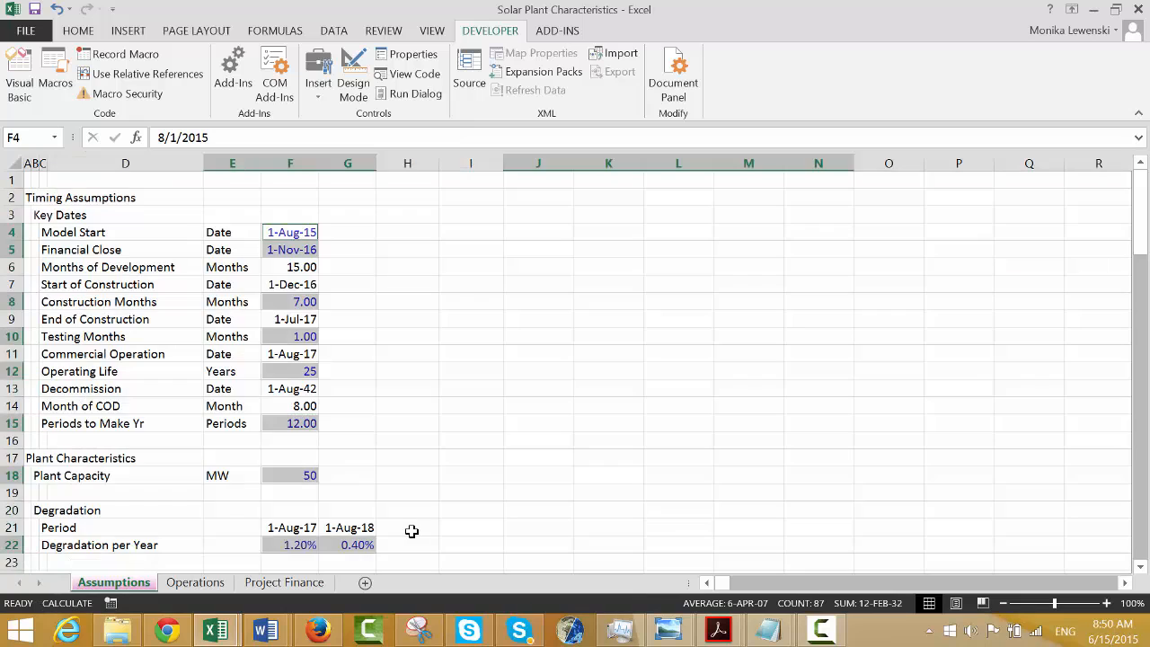
key("Return")
Link I4 of Periods to Make Year on the Operations sheet to Assumptions!F15, formatted as a two-decimal number.
key("ctrl+Page_Down")
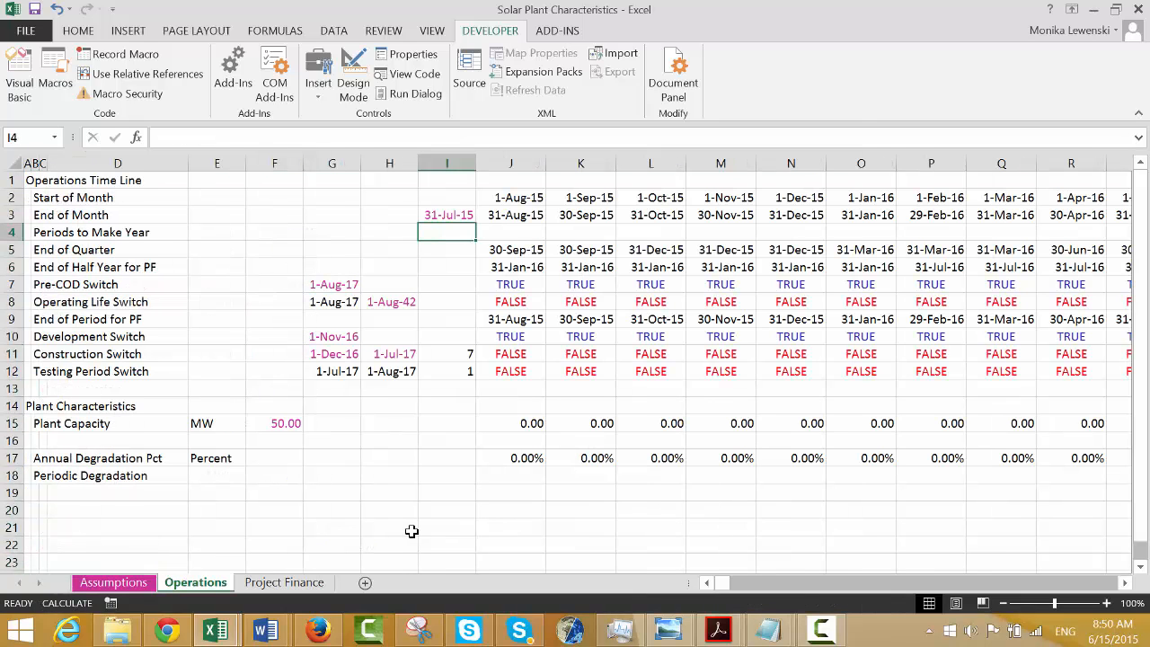
type("=")
key("ctrl+Page_Up")
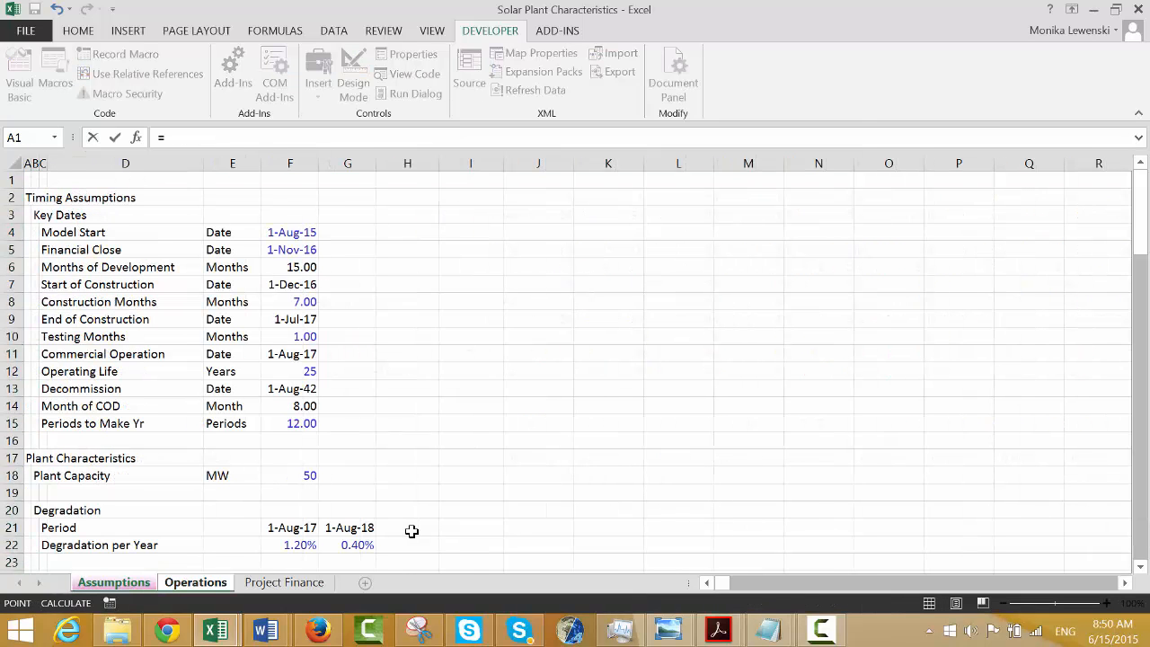
left_click(289, 420)
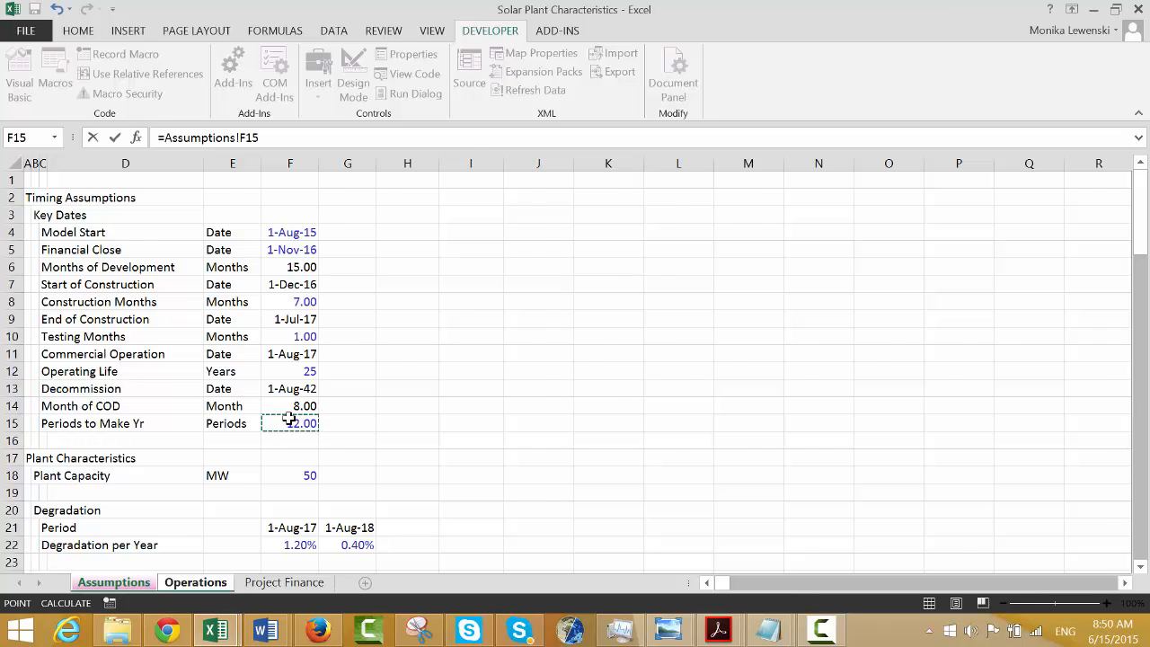
key("Return")
key("Up")
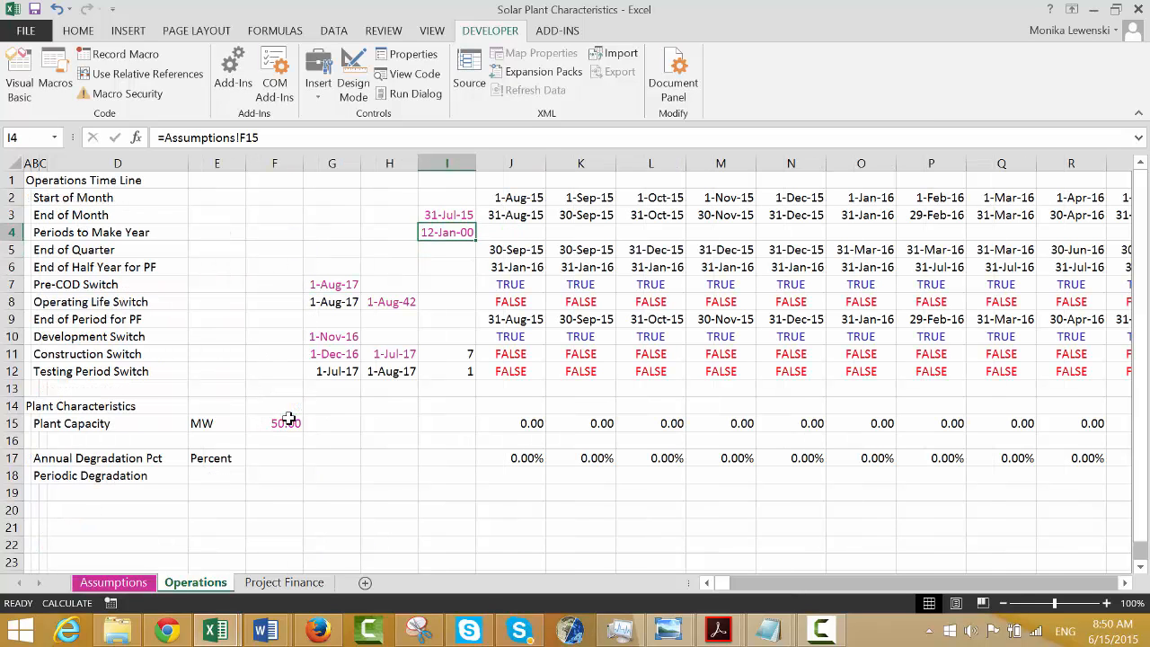
key("ctrl+shift+1")
key("Right")
type("=")
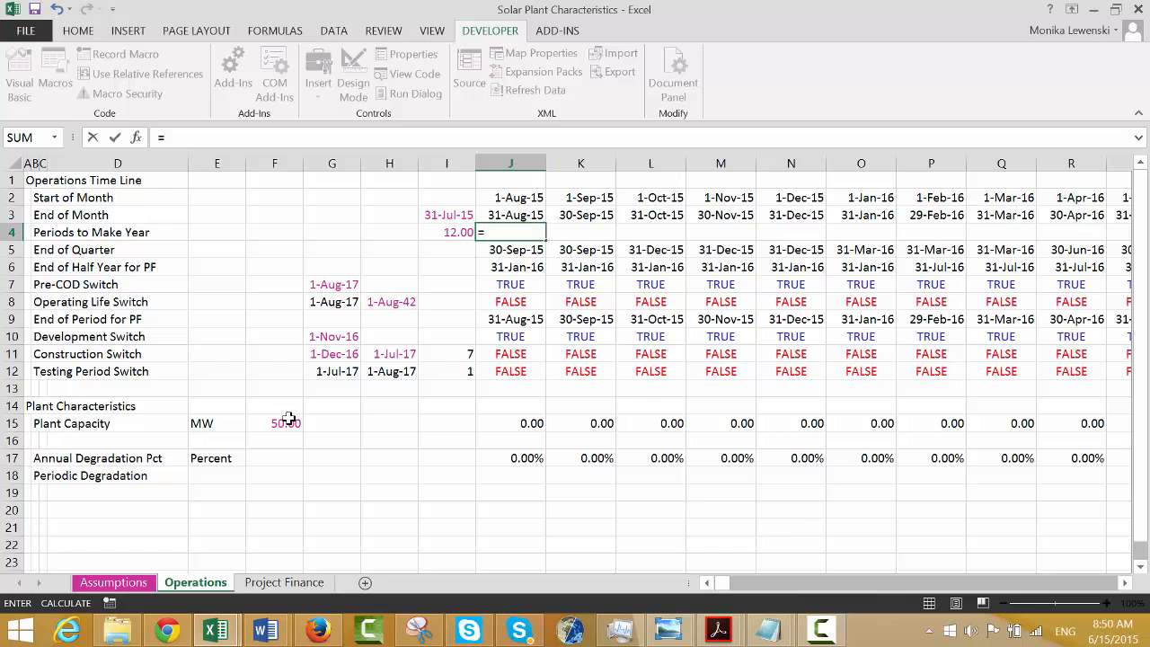
key("Left")
key("Left")
key("Right")
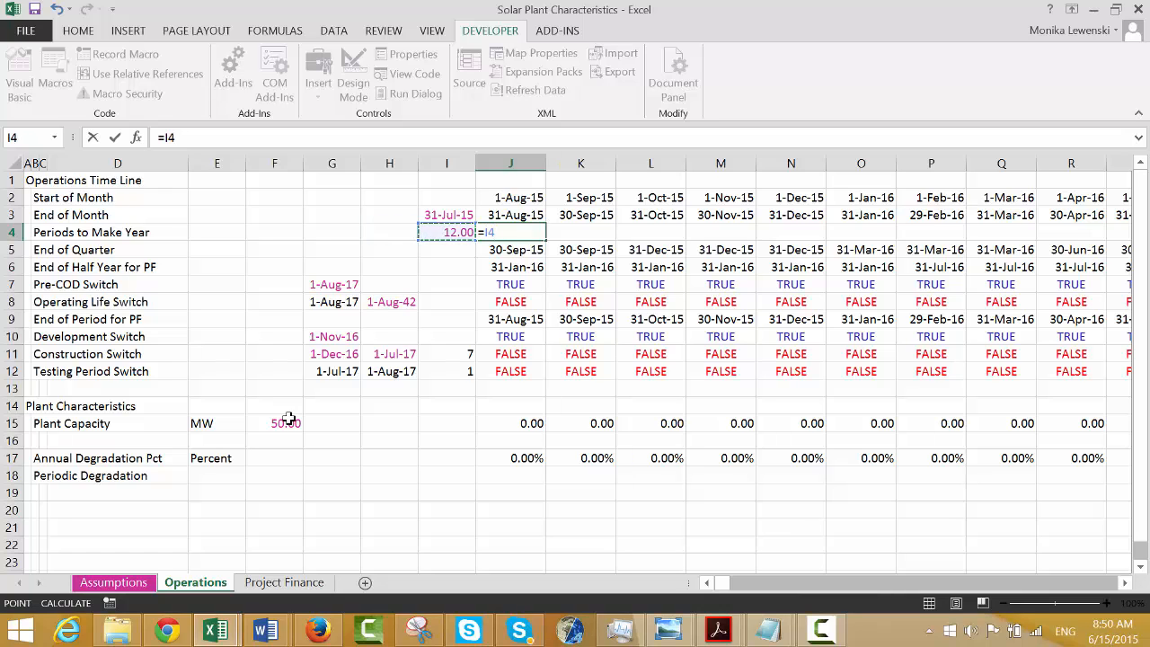
key("F5")
key("Return")
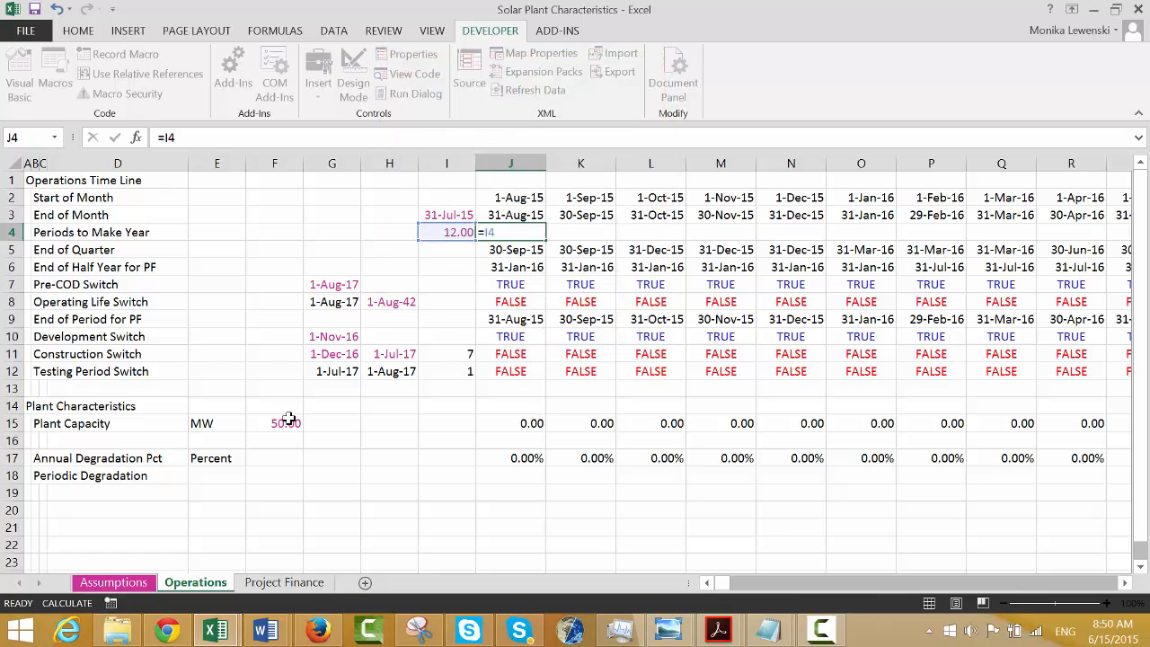
key("Right")
type("=")
key("Left")
key("F5")
key("Return")
key("Return")
key("Escape")
key("Escape")
Enter =$I$4 in J4 of the Periods to Make Year row and format it as a two-decimal number.
type("=")
key("Left")
key("F5")
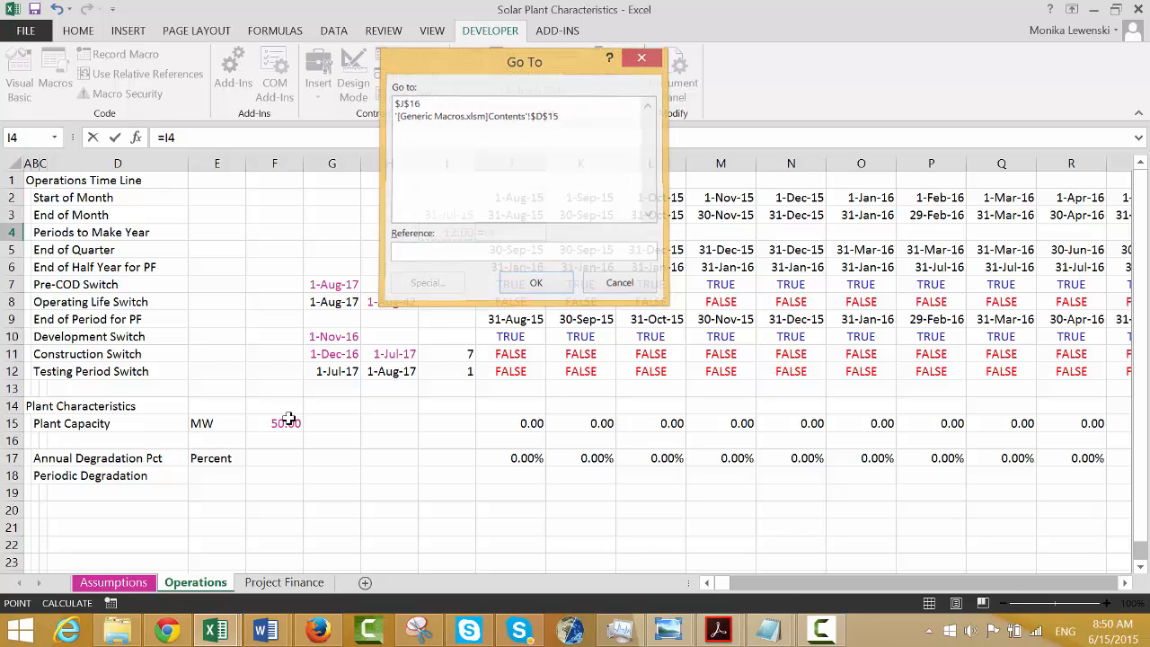
key("Escape")
key("F4")
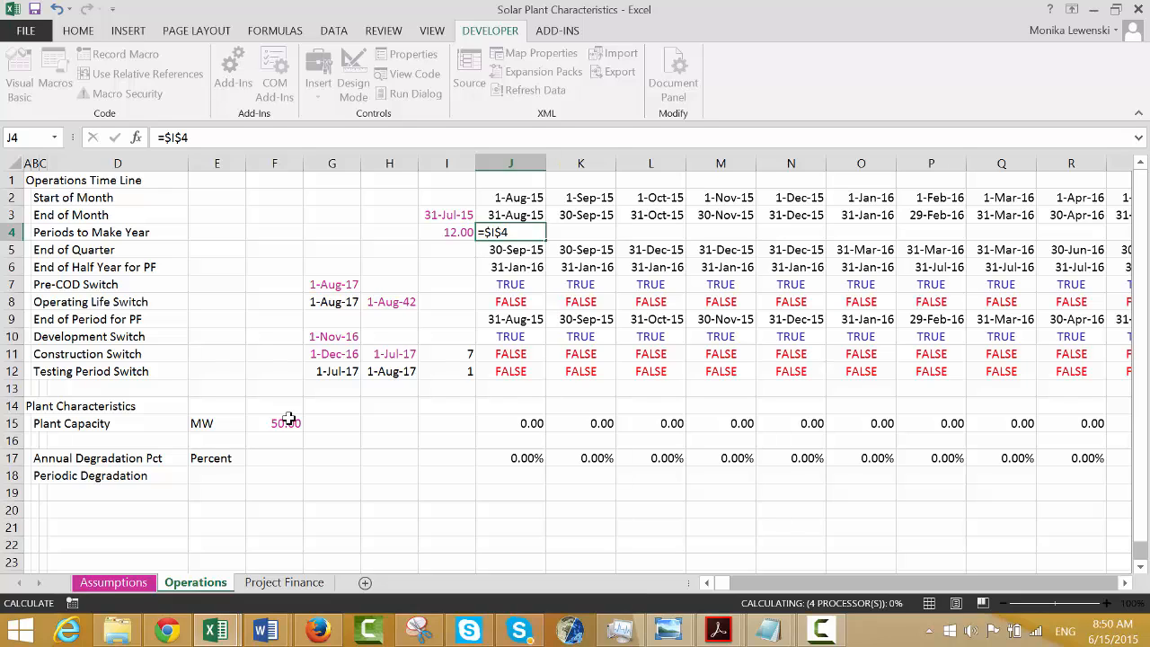
key("Return")
key("Down")
key("Down")
key("Down")
key("Up")
key("Up")
key("Up")
key("Up")
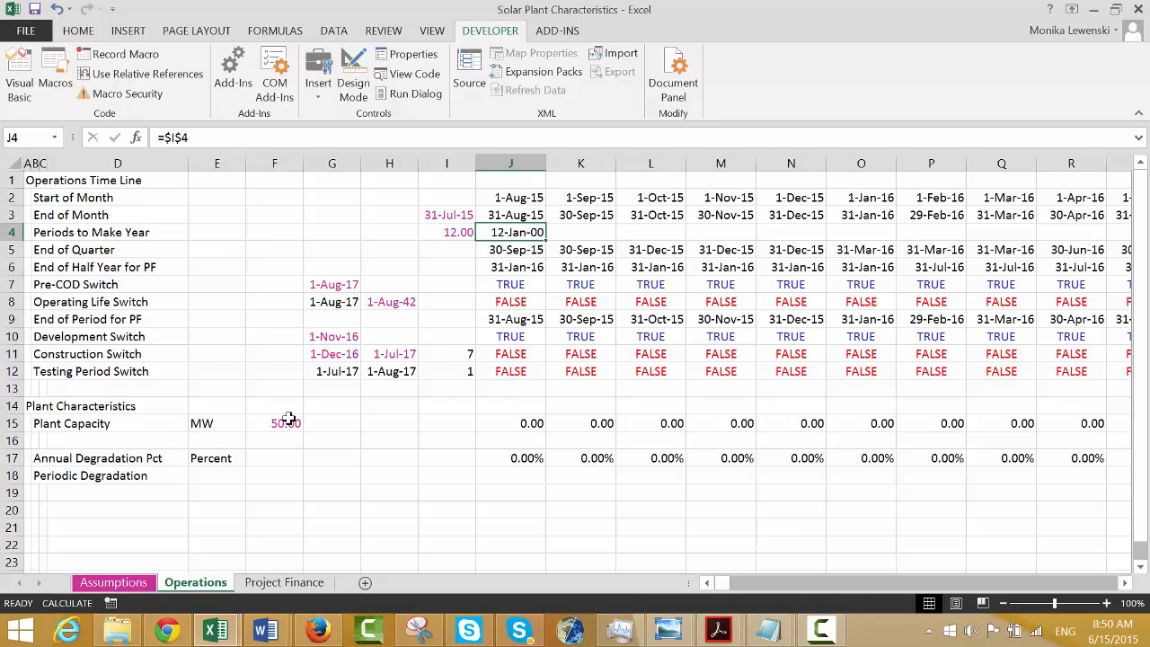
key("ctrl+shift+1")
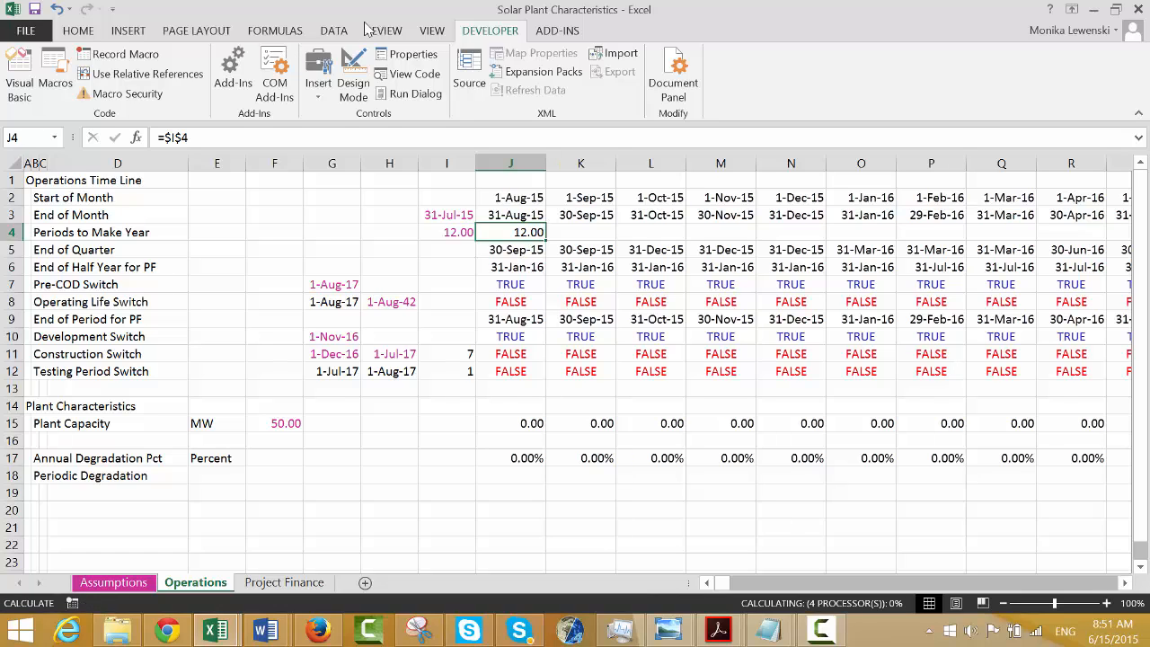
Recalculate the sheet and switch the workbook's calculation mode to Manual.
left_click(275, 30)
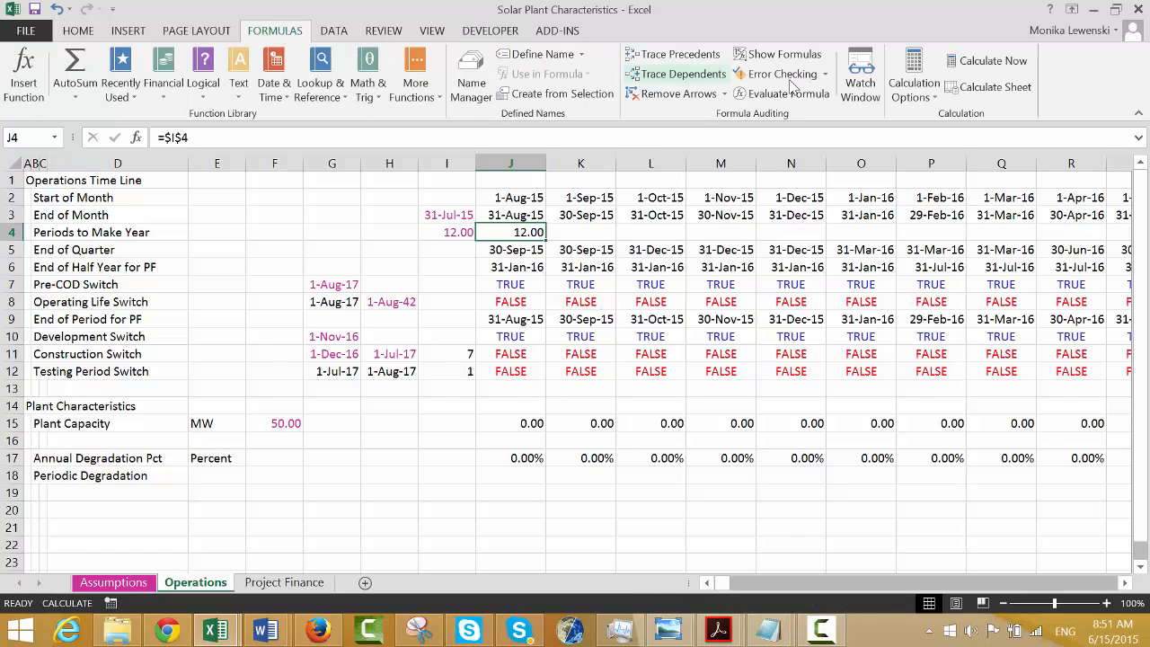
left_click(975, 86)
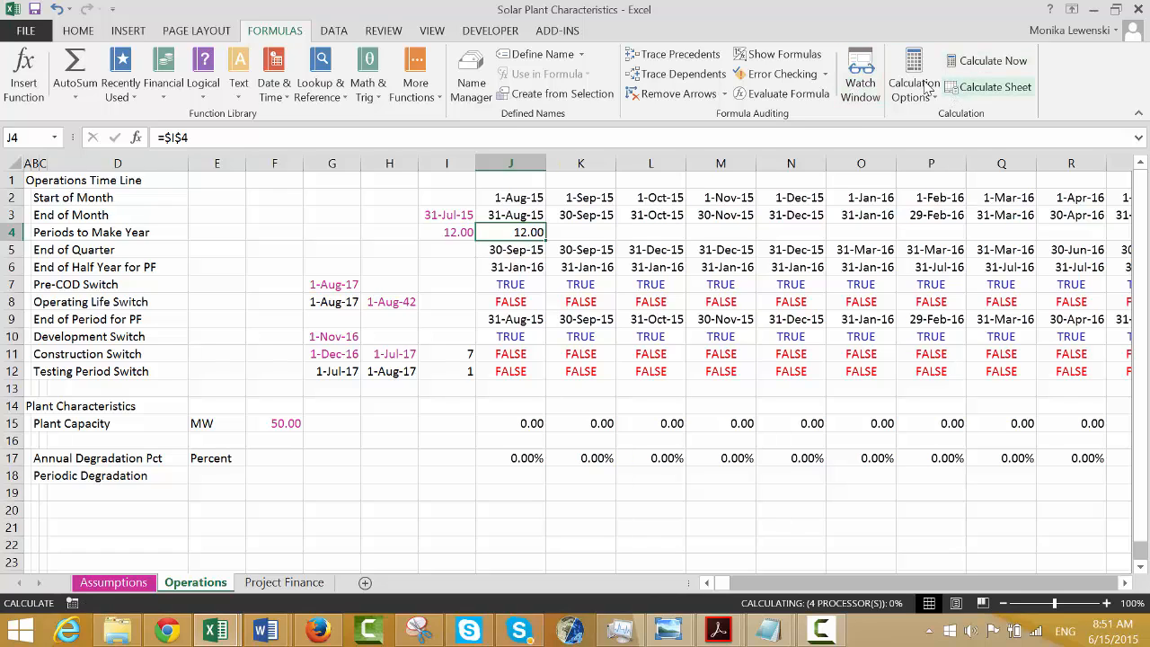
left_click(918, 90)
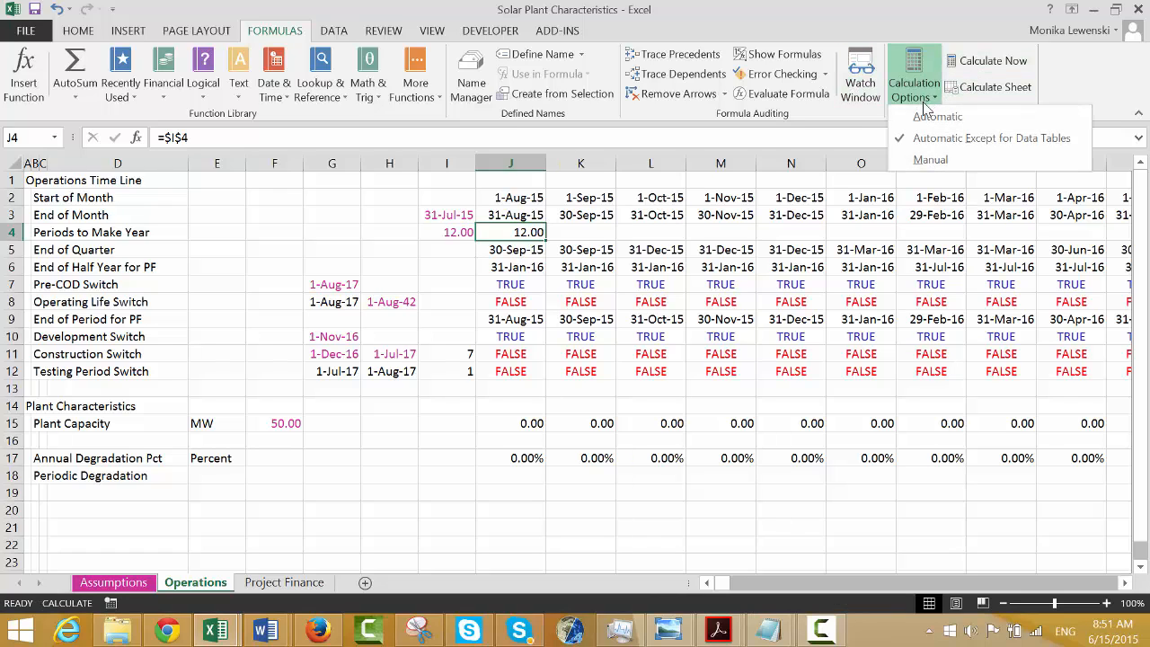
left_click(916, 157)
Fill the Periods to Make Year formula from J4 rightward across the whole timeline.
key("Left")
key("Right")
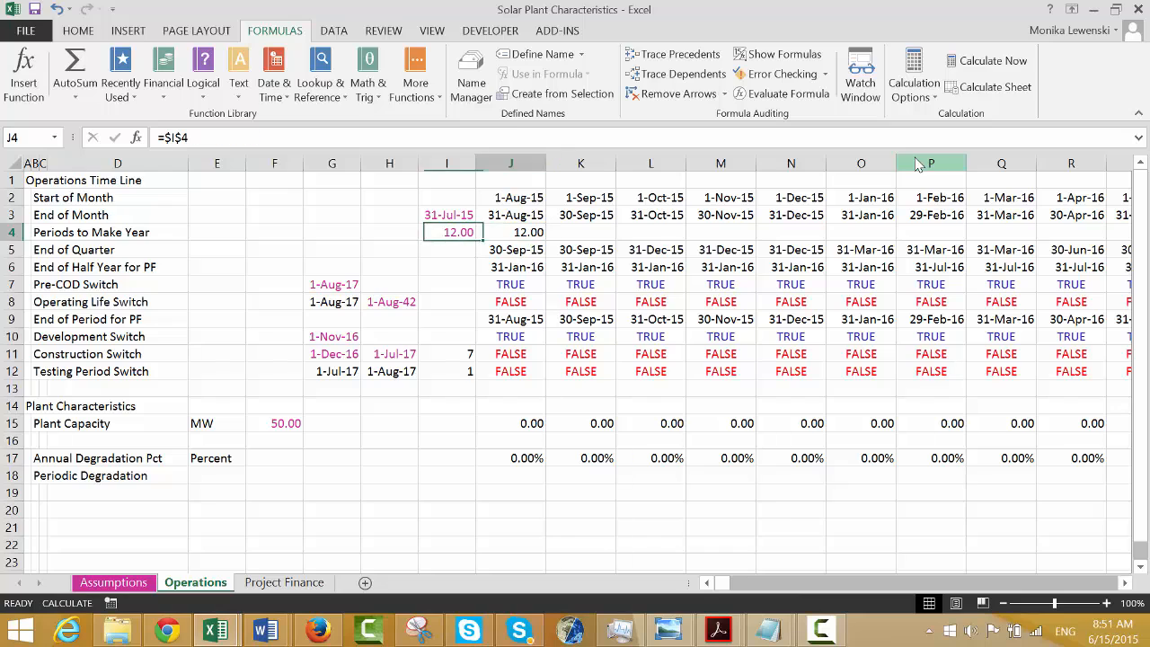
key("ctrl+shift+Right")
key("ctrl+r")
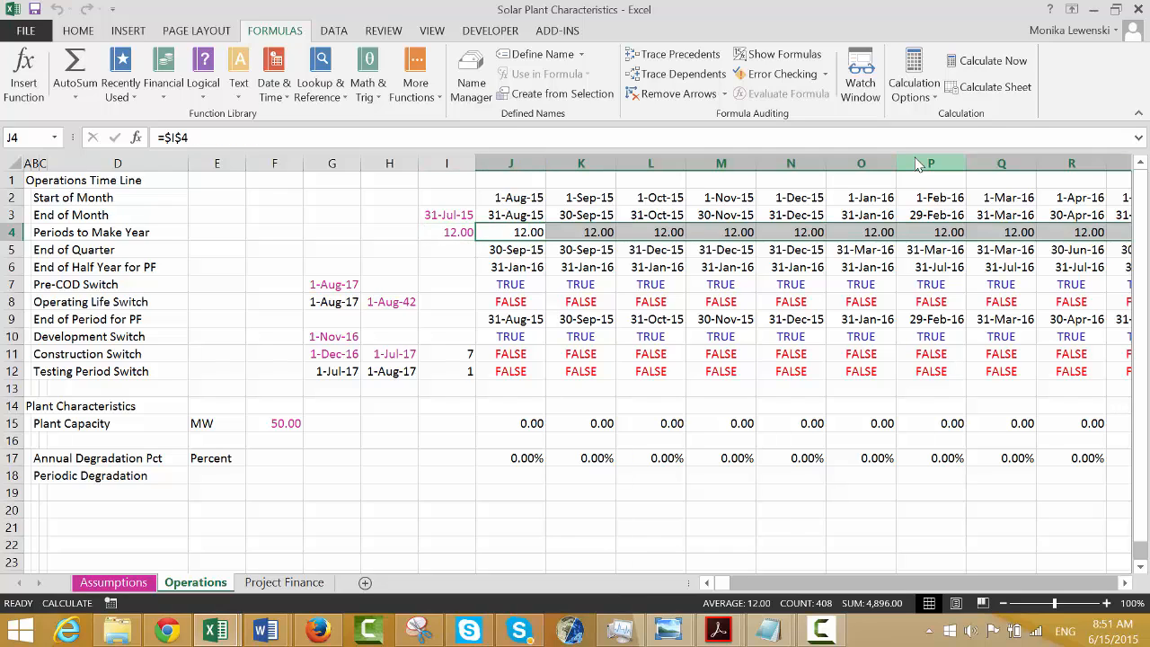
Enter =(1+J17)^(1/J4)-1 in J18 of the Periodic Degradation row and format it as a two-decimal percentage.
key("Down")
key("Down")
key("Down")
key("Down")
key("Down")
key("Down")
key("Down")
key("Down")
key("Down")
key("Down")
key("Down")
key("Down")
key("Down")
key("Down")
key("Down")
key("Down")
key("Up")
key("Up")
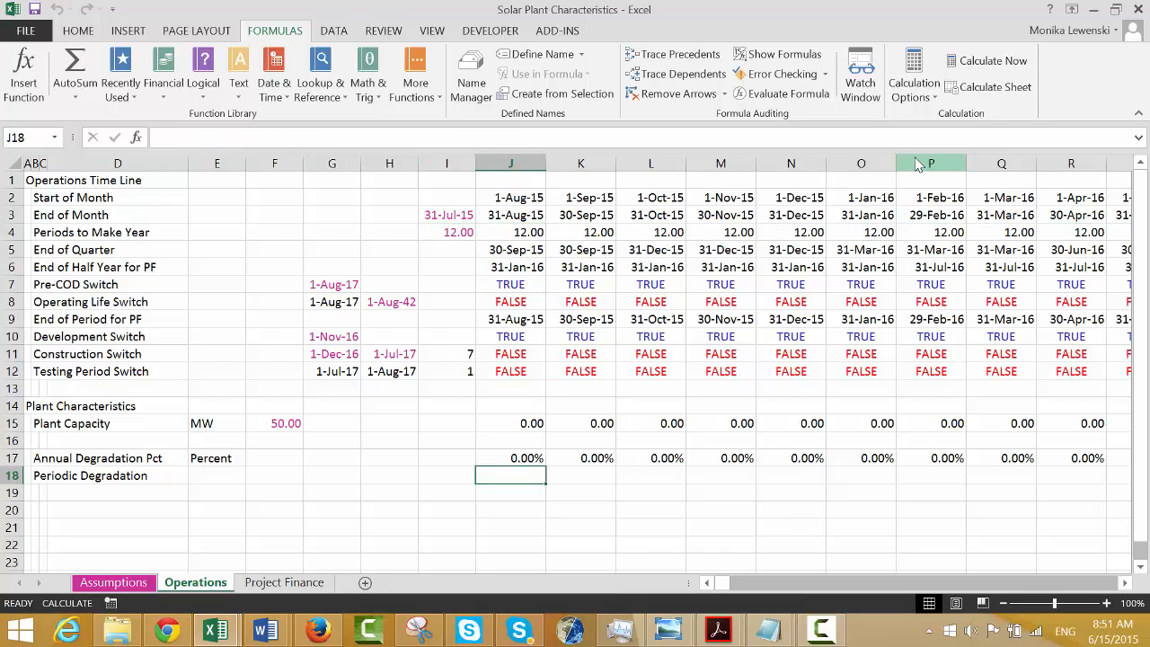
key("Up")
key("Left")
key("Down")
key("Right")
type("=")
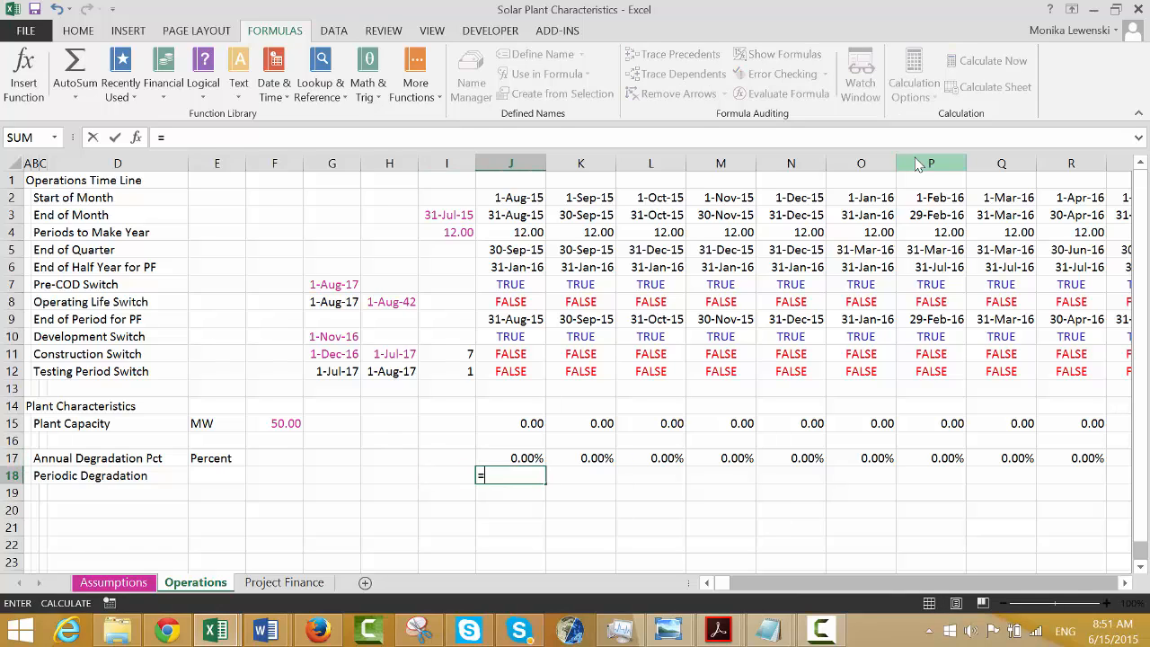
type("(")
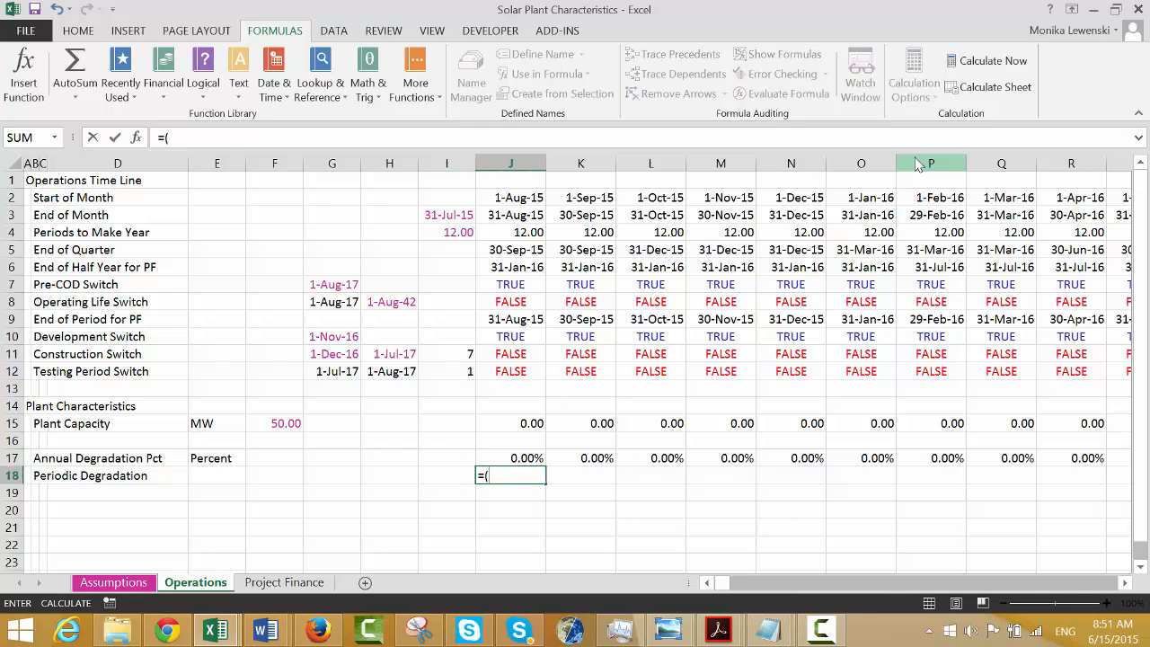
type("1+")
key("Up")
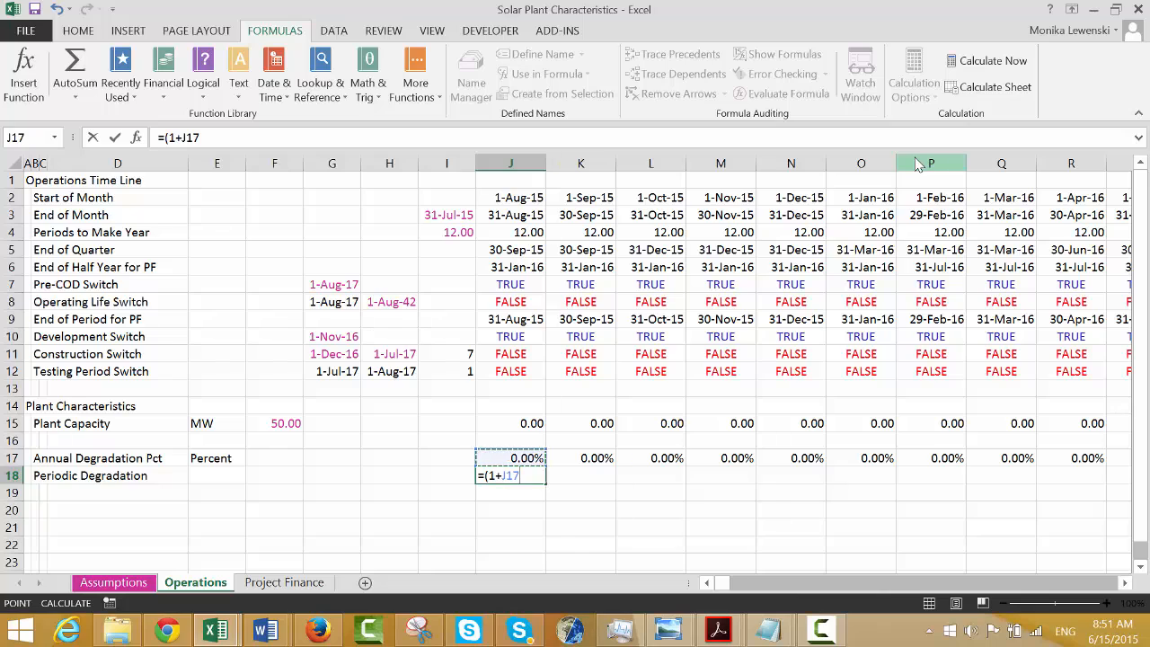
type(")^")
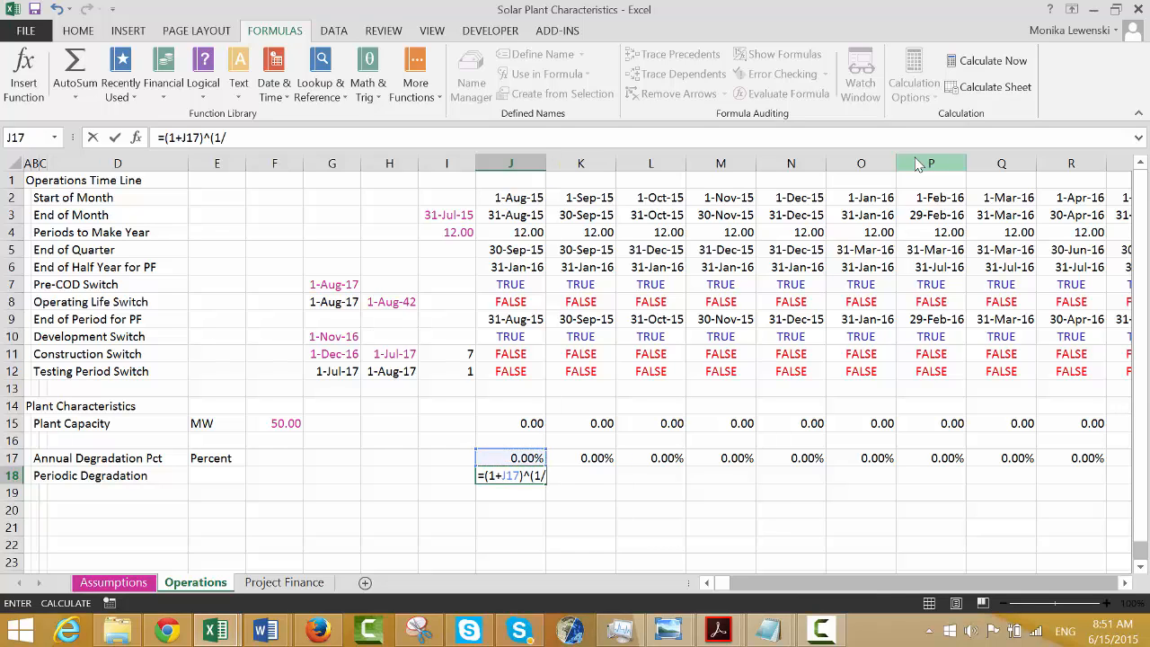
type("(1/")
key("Up")
key("Up")
key("Up")
key("Up")
key("Up")
key("Up")
key("Up")
key("Up")
key("Up")
key("Up")
key("Up")
key("Up")
key("Up")
key("Up")
key("Up")
key("Up")
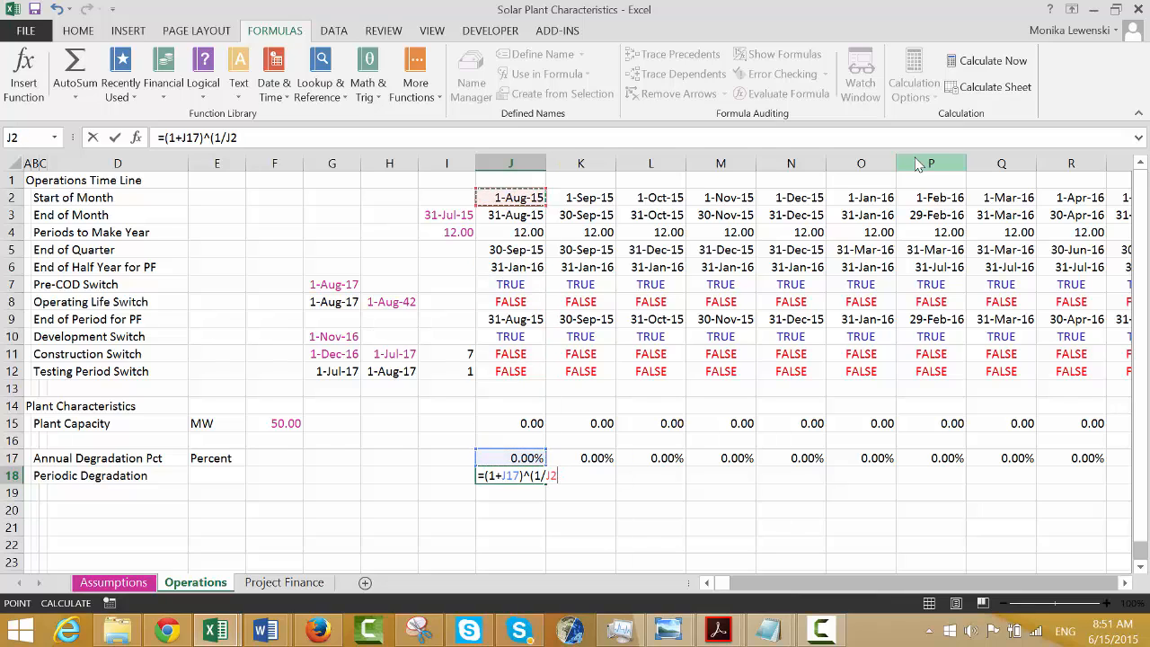
key("Down")
key("Down")
type(")-1")
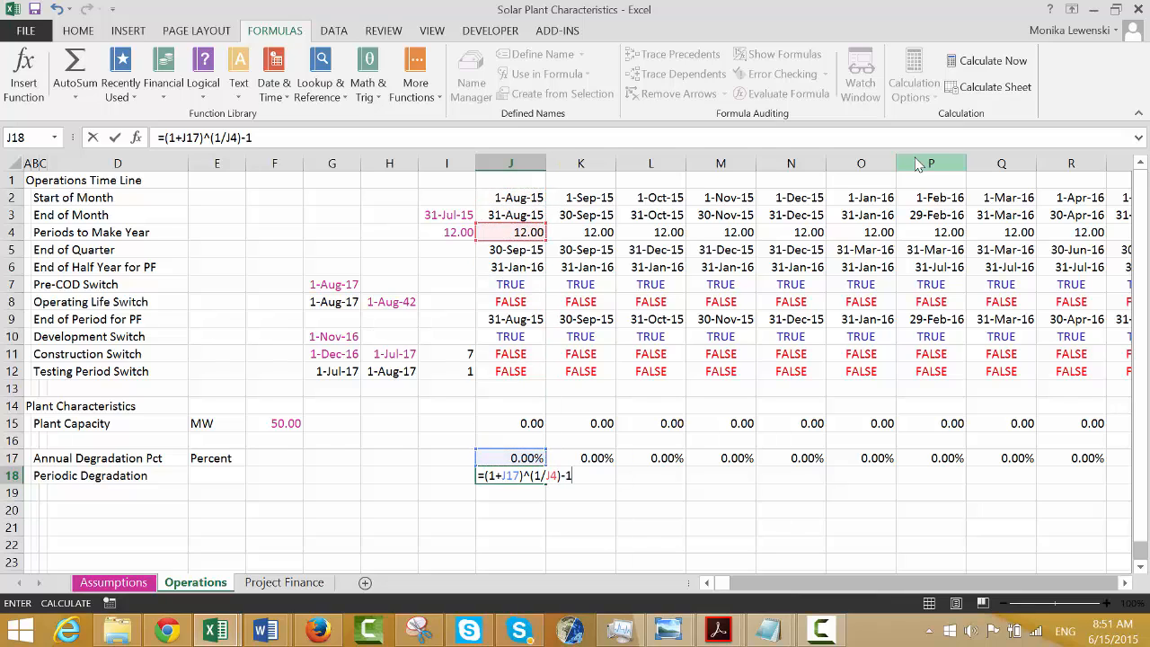
key("Return")
key("Up")
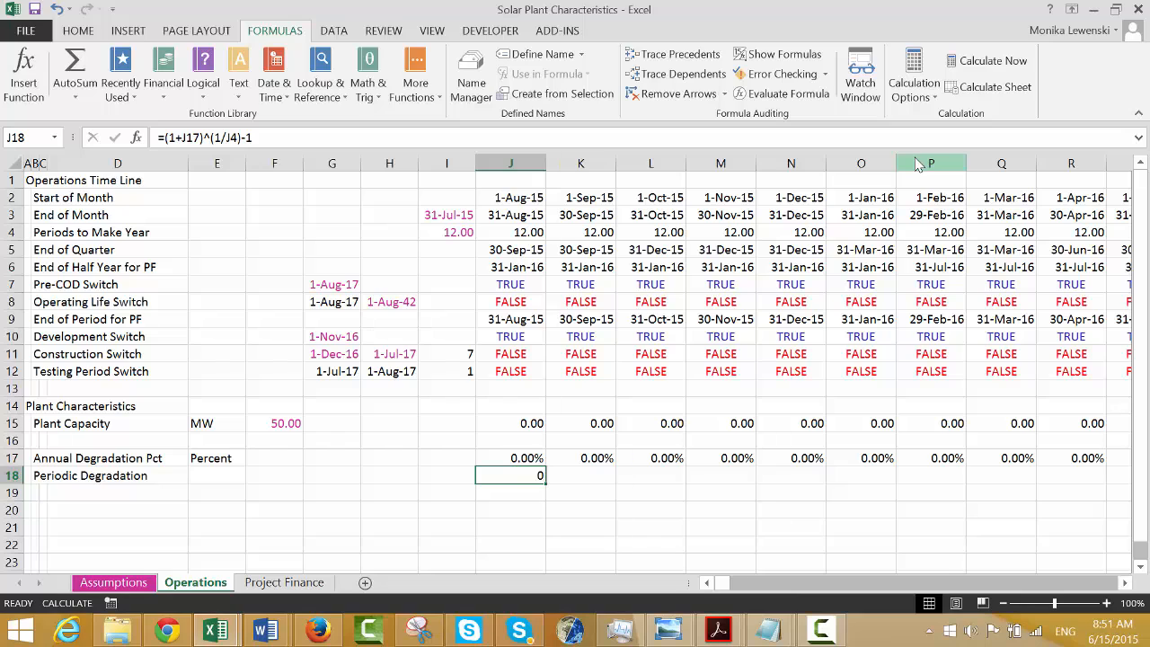
key("ctrl+shift+5")
left_click(914, 159)
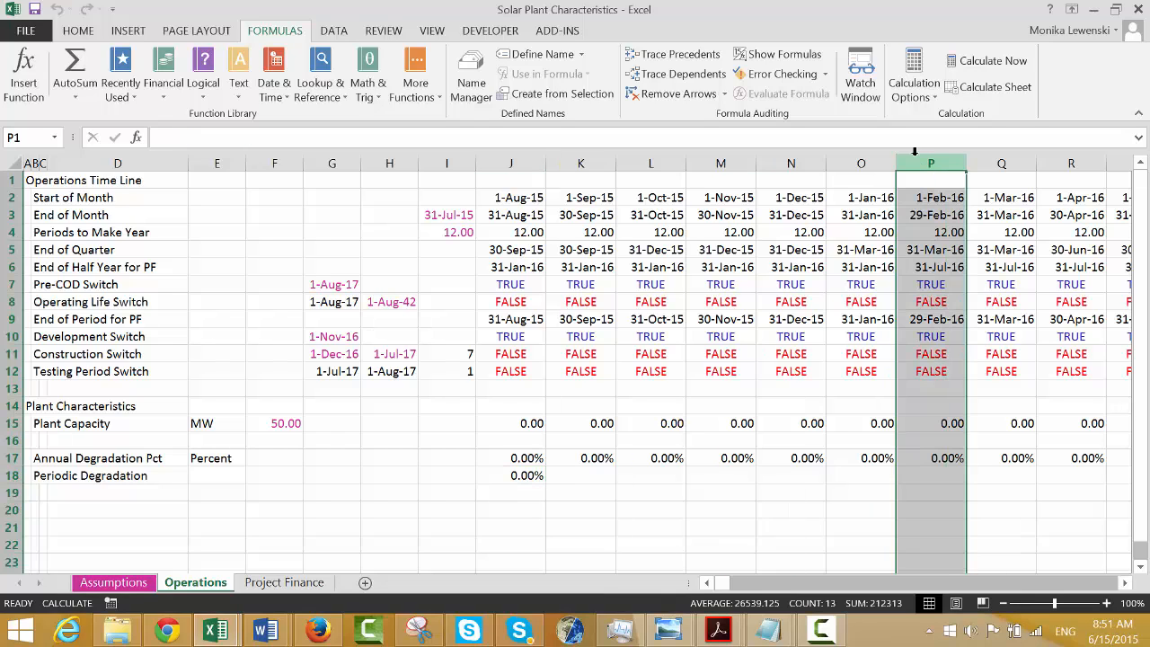
Fill the Periodic Degradation formula from J18 rightward across the whole timeline.
key("Down")
key("Down")
key("Down")
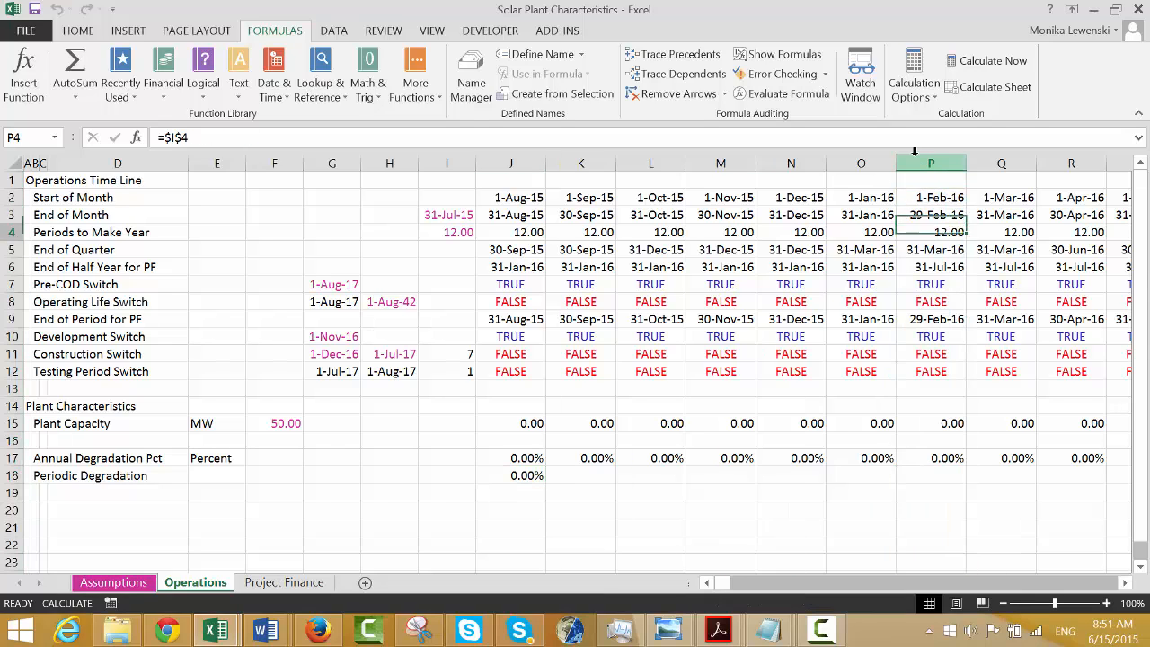
key("Down")
key("Down")
key("Down")
key("Down")
key("Down")
key("Down")
key("Down")
key("Down")
key("Down")
key("Down")
key("Down")
key("Left")
key("Left")
key("Left")
key("Down")
key("Down")
key("Down")
key("Down")
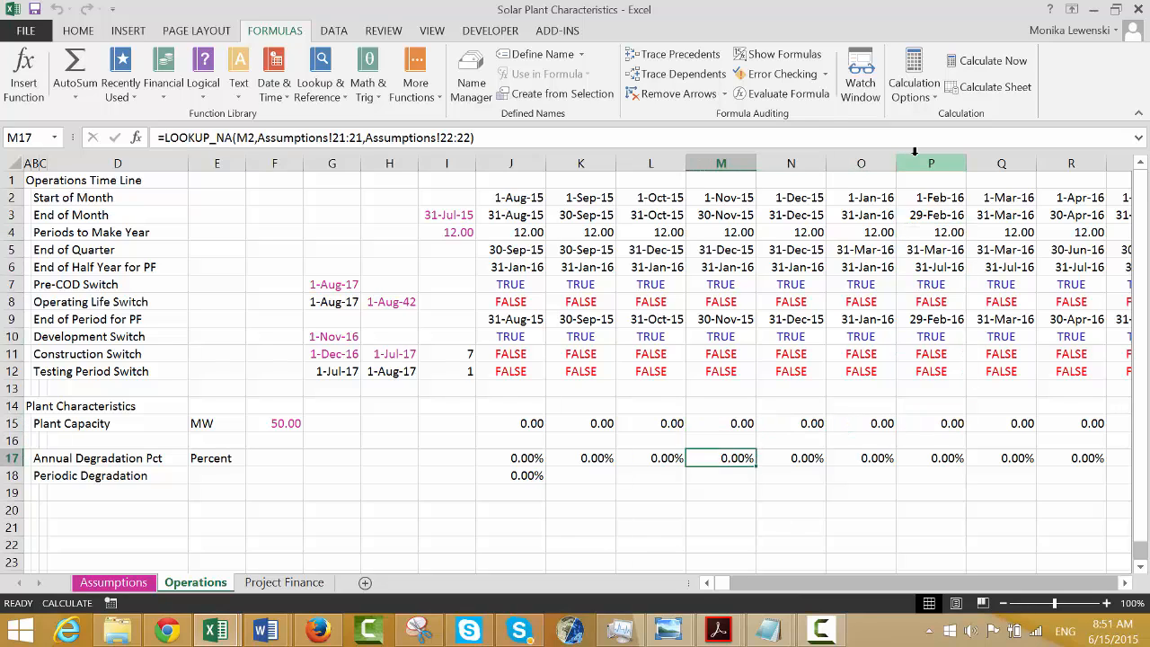
key("Left")
key("Left")
key("Left")
key("Up")
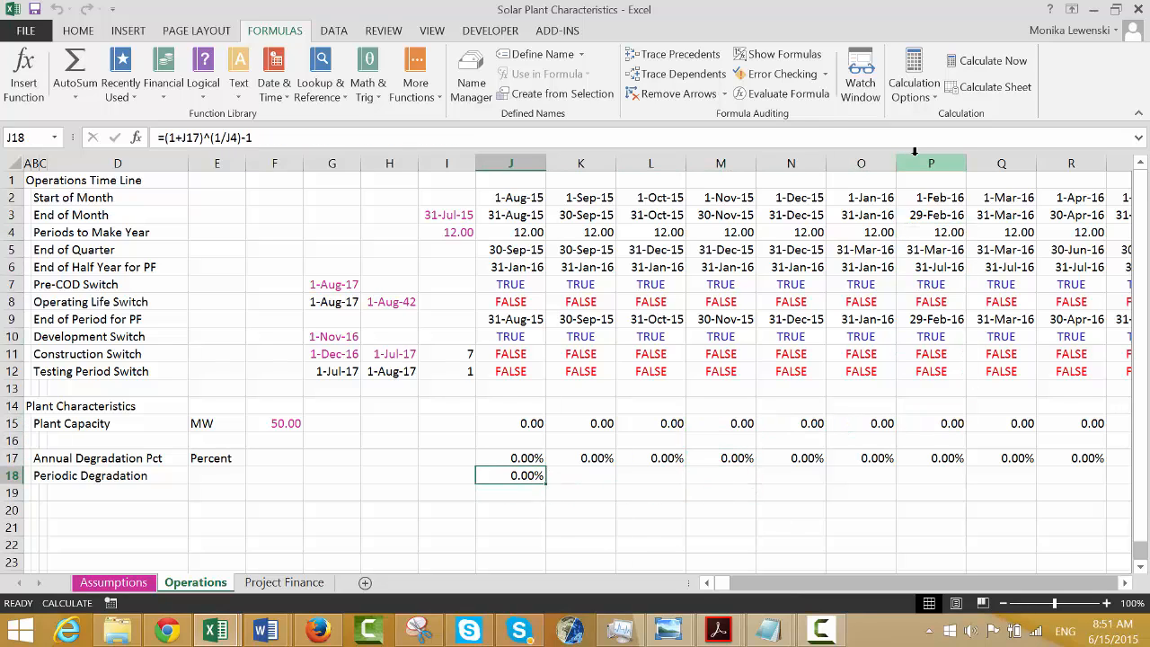
key("ctrl+shift+Right")
key("ctrl+r")
Add the row label Degradation Index in B19, below Periodic Degradation.
key("Down")
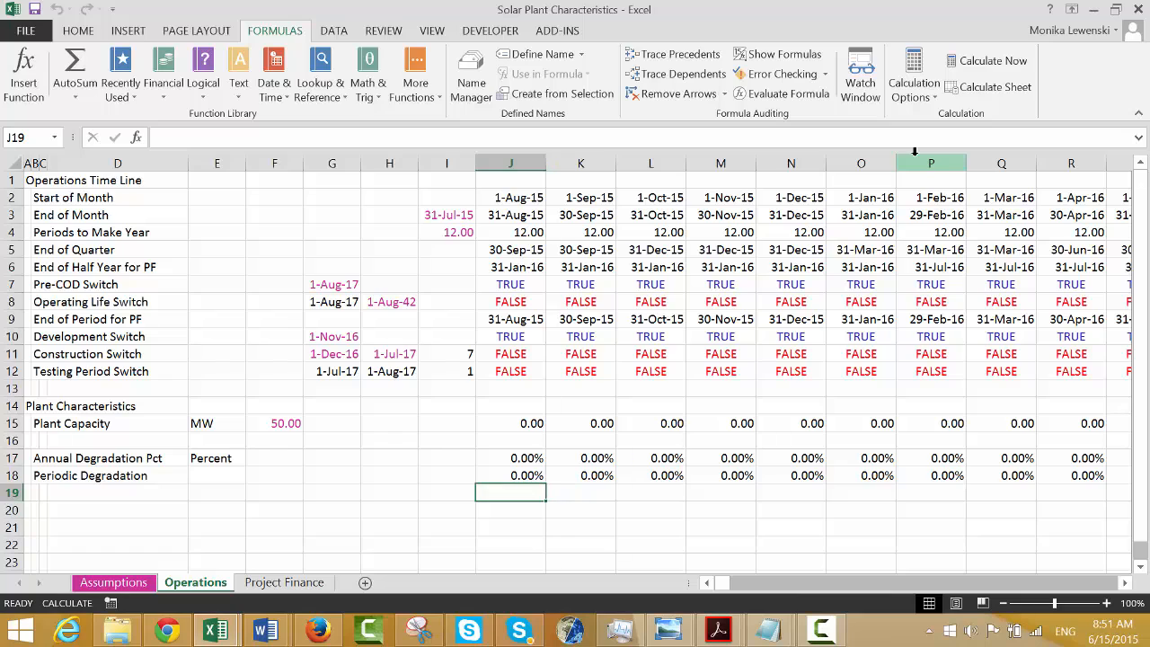
key("Left")
key("Left")
key("Left")
key("Left")
key("Left")
key("Left")
key("Left")
key("Left")
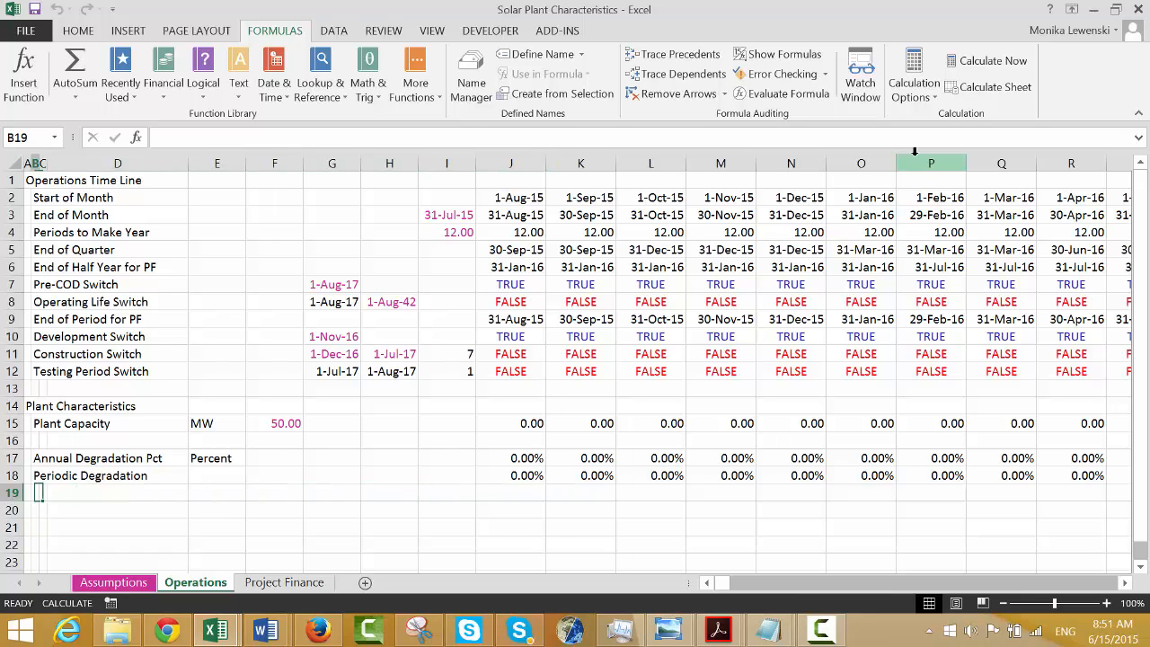
type("Degra")
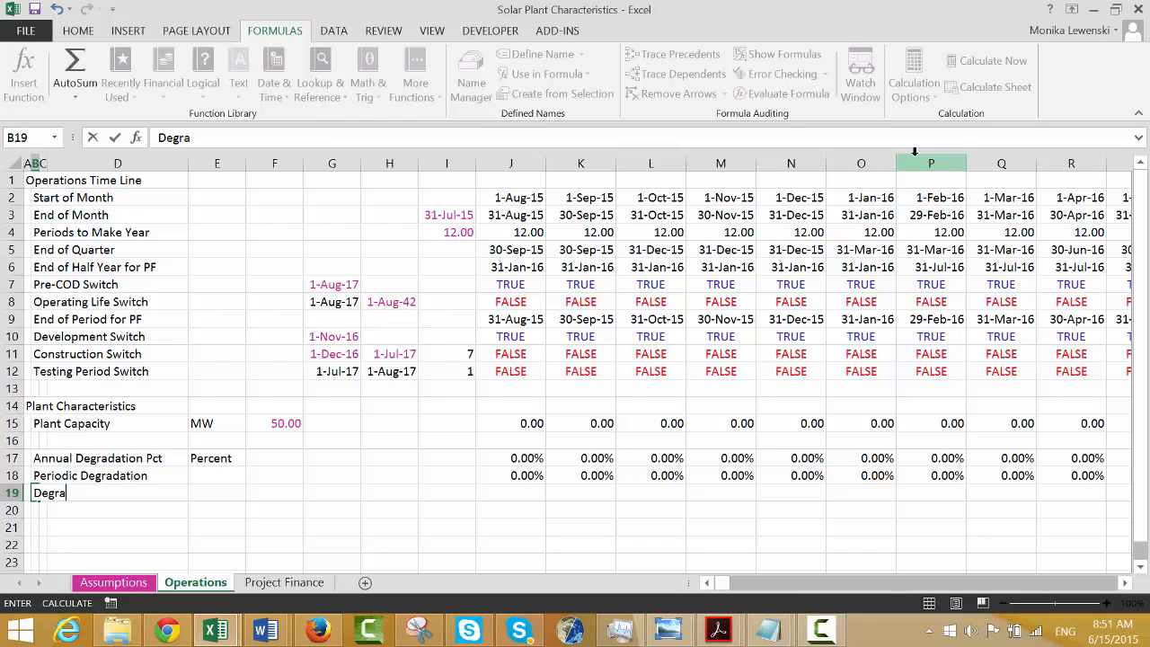
type("dation")
key("BackSpace")
key("BackSpace")
type("ion Index")
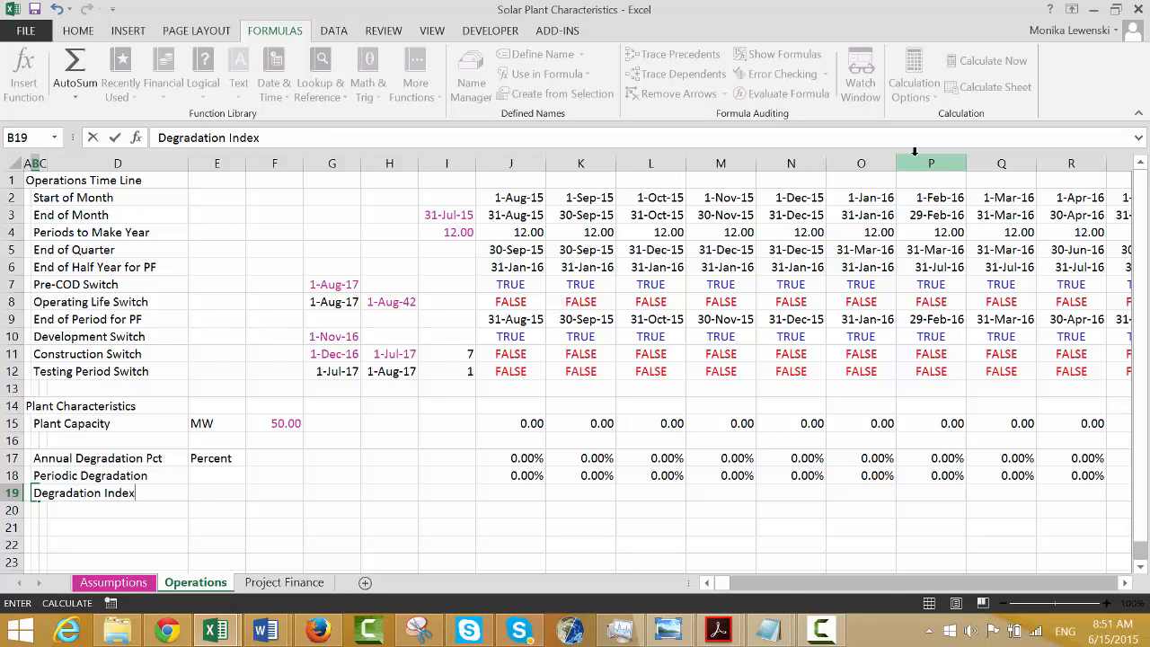
key("Return")
Enter the units Perent in E18 for Periodic Degradation and Index in E19 for Degradation Index.
key("Up")
key("Up")
key("Right")
key("Right")
key("Right")
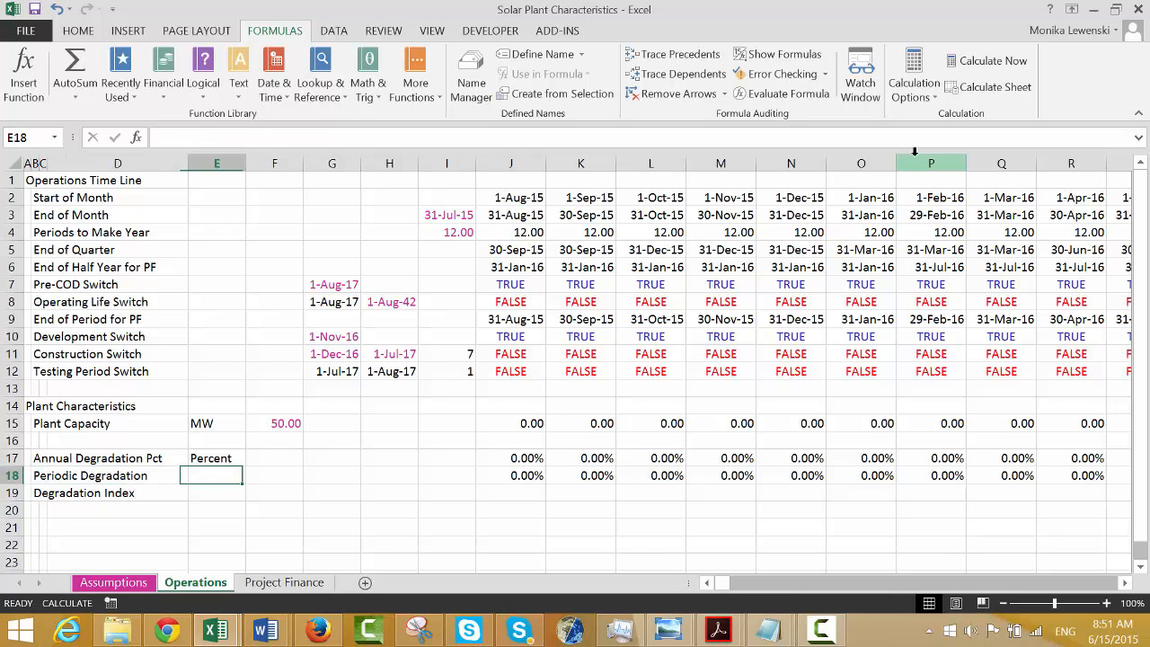
type("Percent")
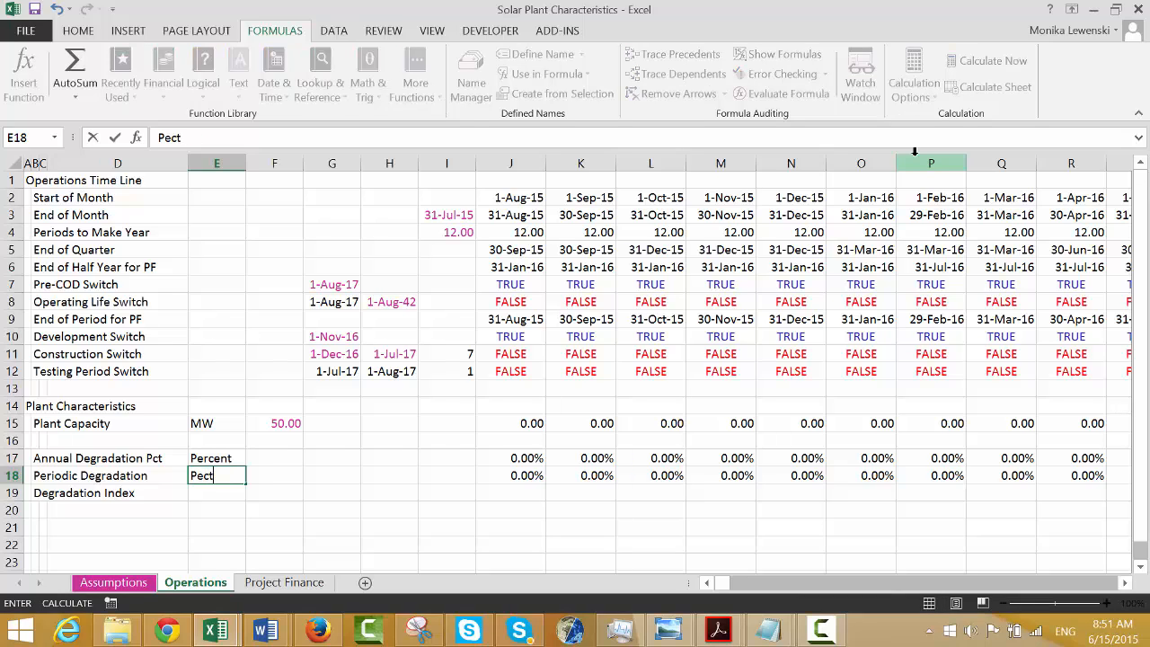
key("BackSpace")
key("BackSpace")
type("re")
type("ent")
key("Return")
type("Index")
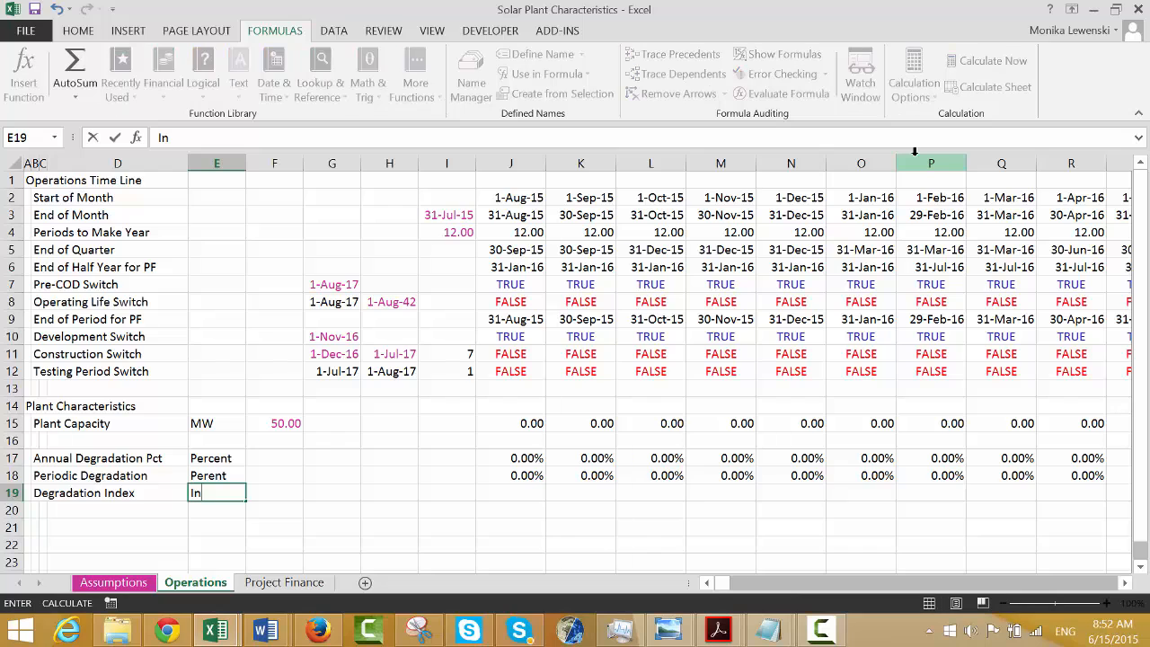
key("Return")
Enter 1 in I19 as the starting value of the Degradation Index row.
key("Up")
key("Right")
key("Right")
key("Right")
key("Right")
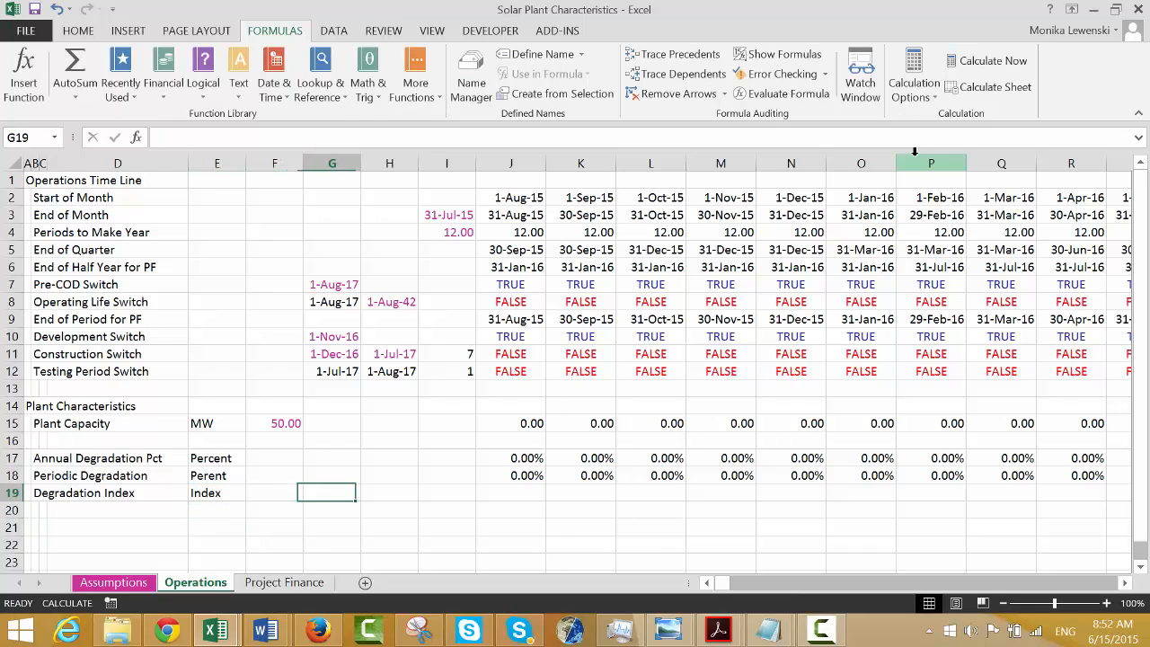
type("1")
key("Return")
key("Up")
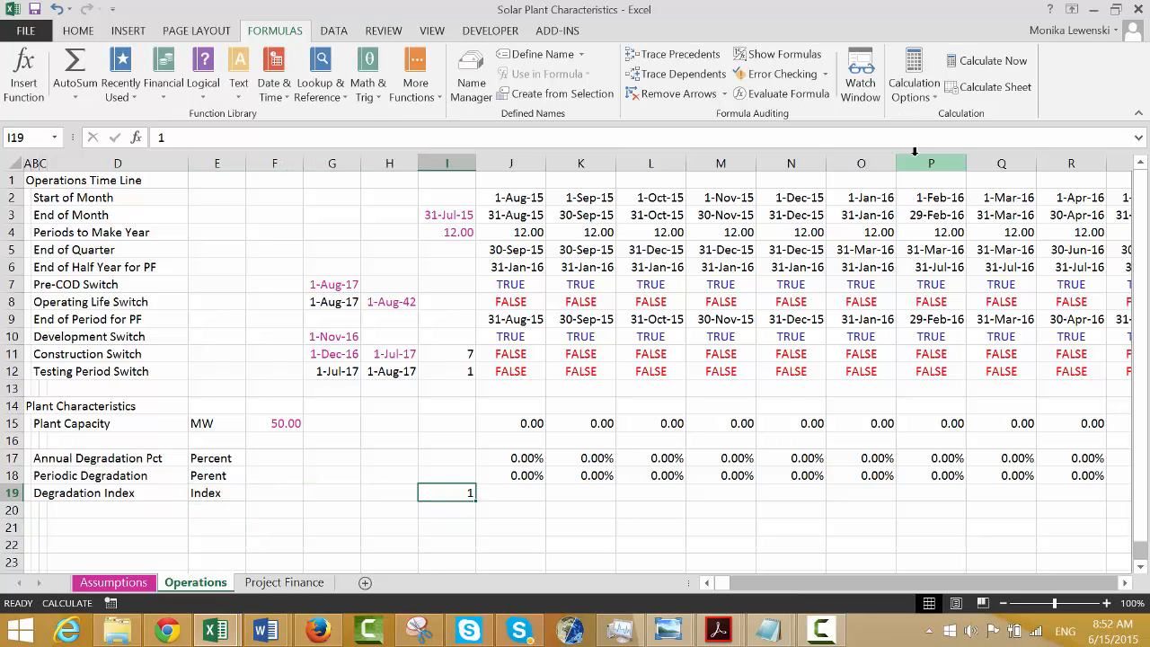
Enter =I19*(1+J18) in J19 of the Degradation Index row.
key("Right")
type("=")
key("Left")
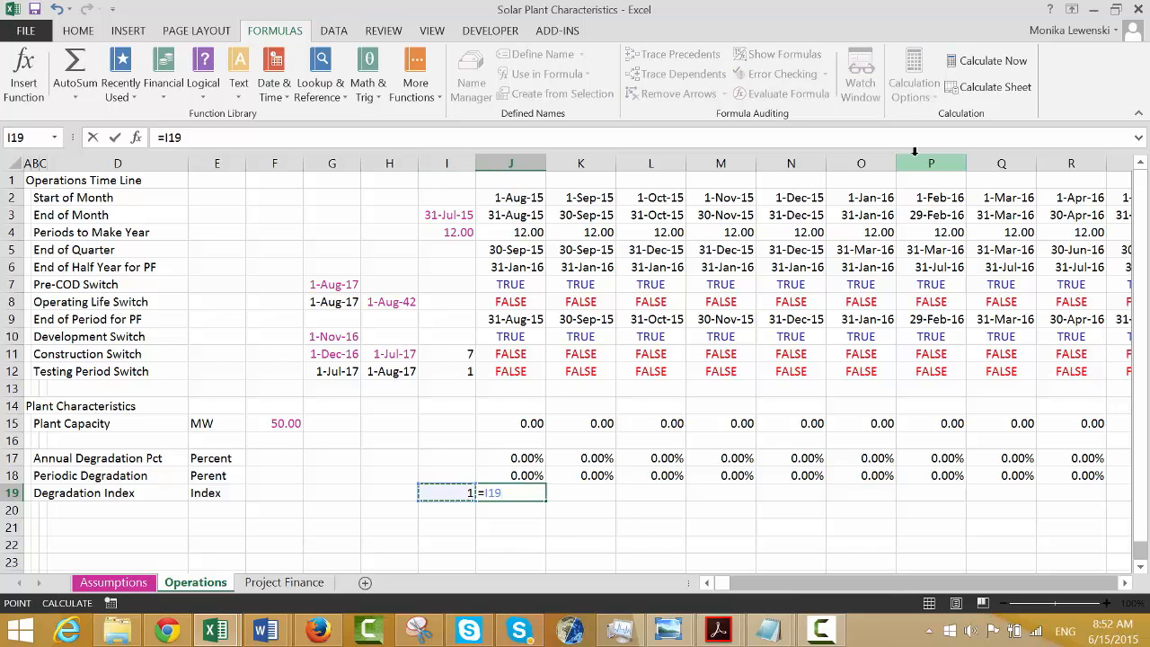
type("*(1_")
key("BackSpace")
type("+")
key("Up")
key("Return")
key("Return")
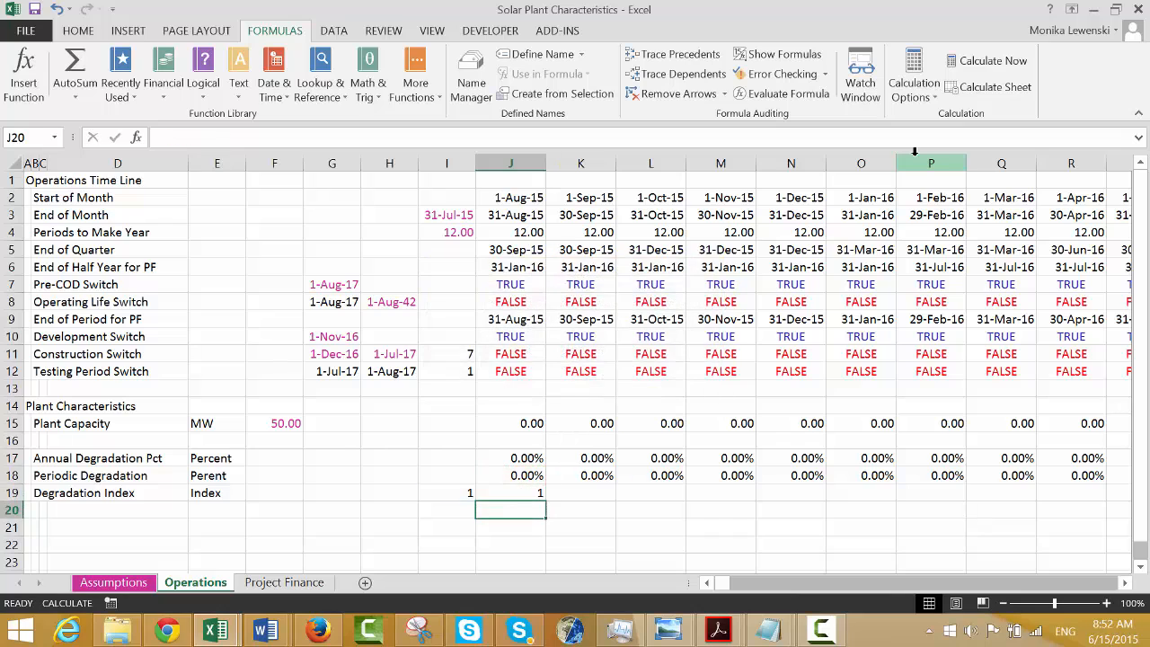
Format J19 as a two-decimal number and fill its Degradation Index formula rightward across the whole timeline.
key("Up")
key("ctrl+shift+1")
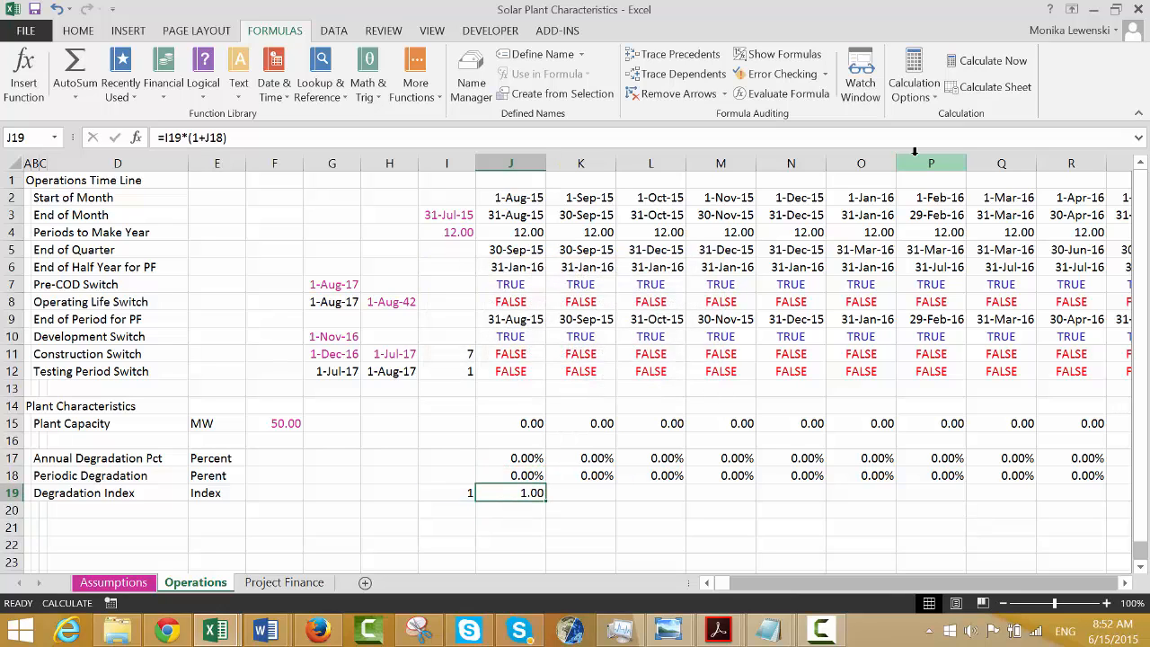
key("ctrl+shift+Right")
key("ctrl+r")
Follow the Degradation Index row to the 1-Aug-18 column and recalculate the sheet.
key("Right")
key("Right")
key("Right")
key("Right")
key("Right")
key("Right")
key("Right")
key("Right")
key("Right")
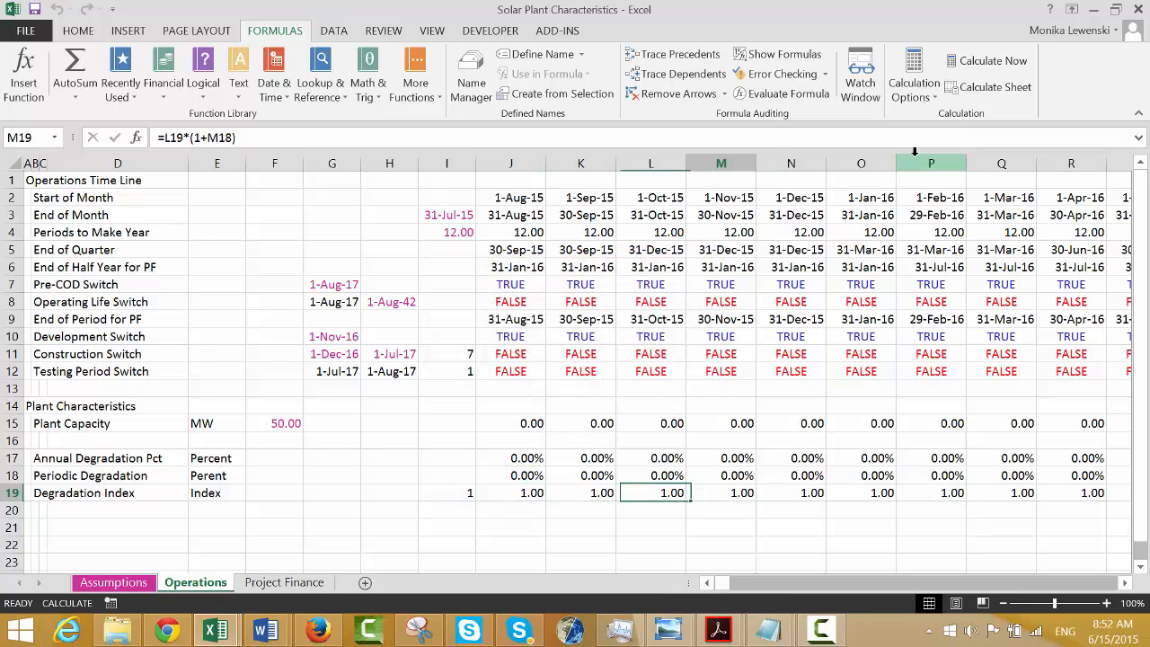
key("Right")
key("Right")
key("Right")
key("Right")
key("Right")
key("Right")
key("Right")
key("Right")
key("Right")
key("Right")
key("Right")
key("Right")
key("Right")
key("Right")
key("Right")
key("Right")
key("Right")
key("Right")
key("Right")
key("Right")
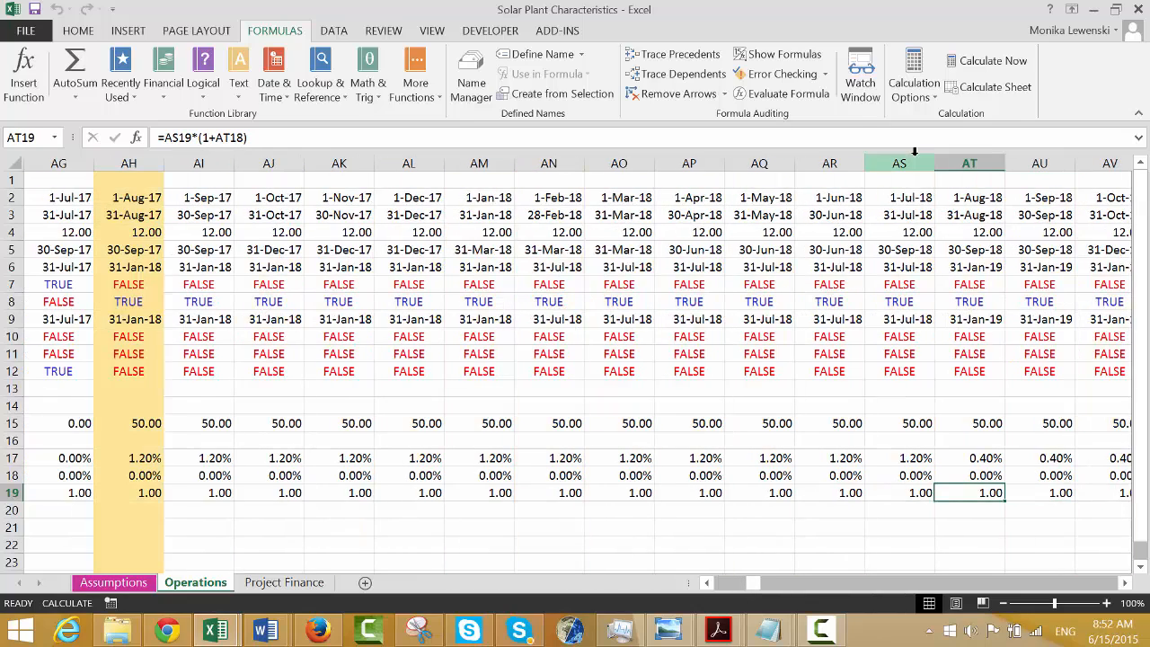
left_click(957, 91)
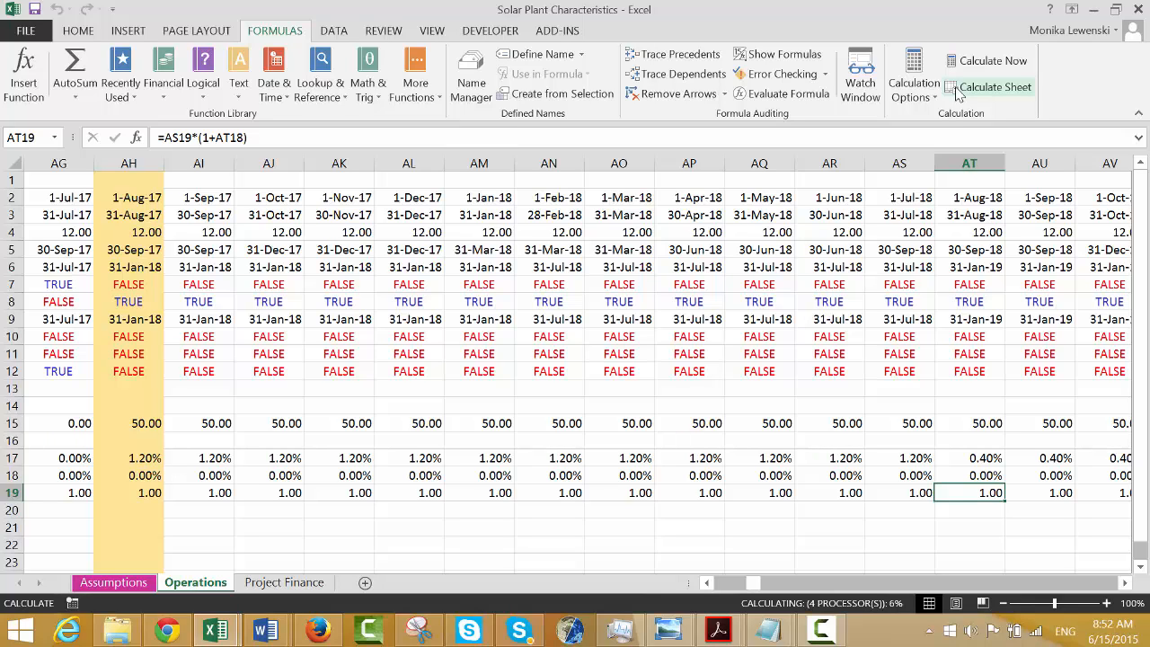
Examine the periodic degradation and index formulas around the 1-Aug-17 operating start, returning to the start of the Periodic Degradation row.
key("Left")
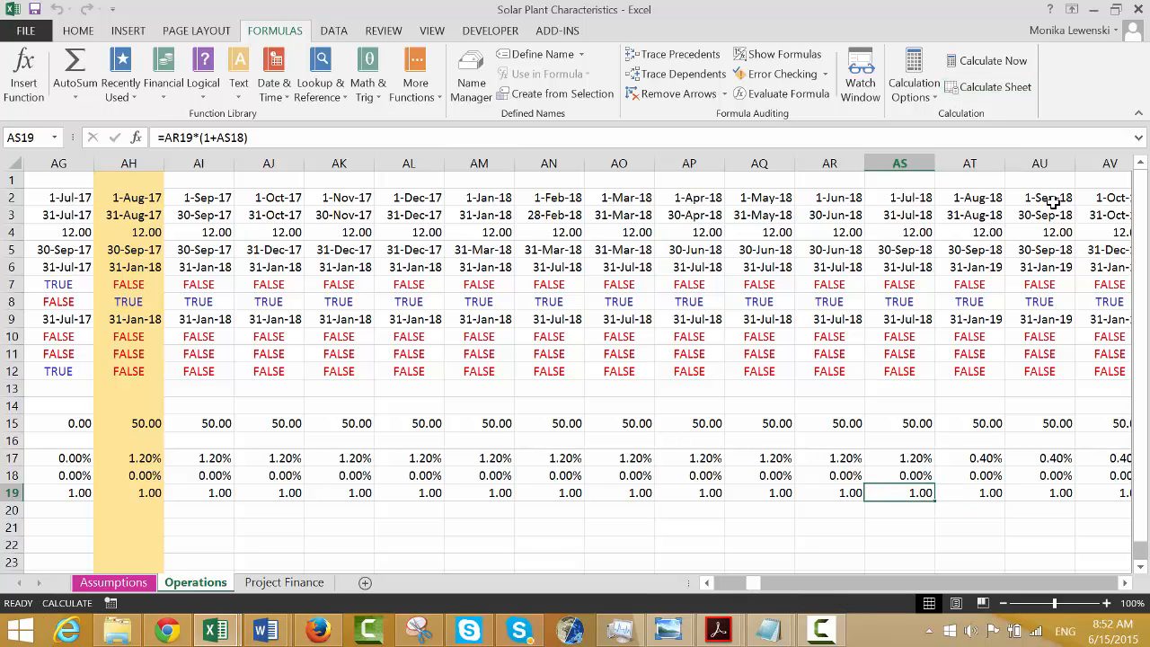
key("Left")
key("Left")
key("Left")
key("Left")
key("Left")
key("Left")
key("Left")
key("Left")
key("Left")
key("Left")
key("Left")
key("Left")
key("Left")
key("Left")
key("Left")
key("Left")
key("Left")
key("Left")
key("Left")
key("Left")
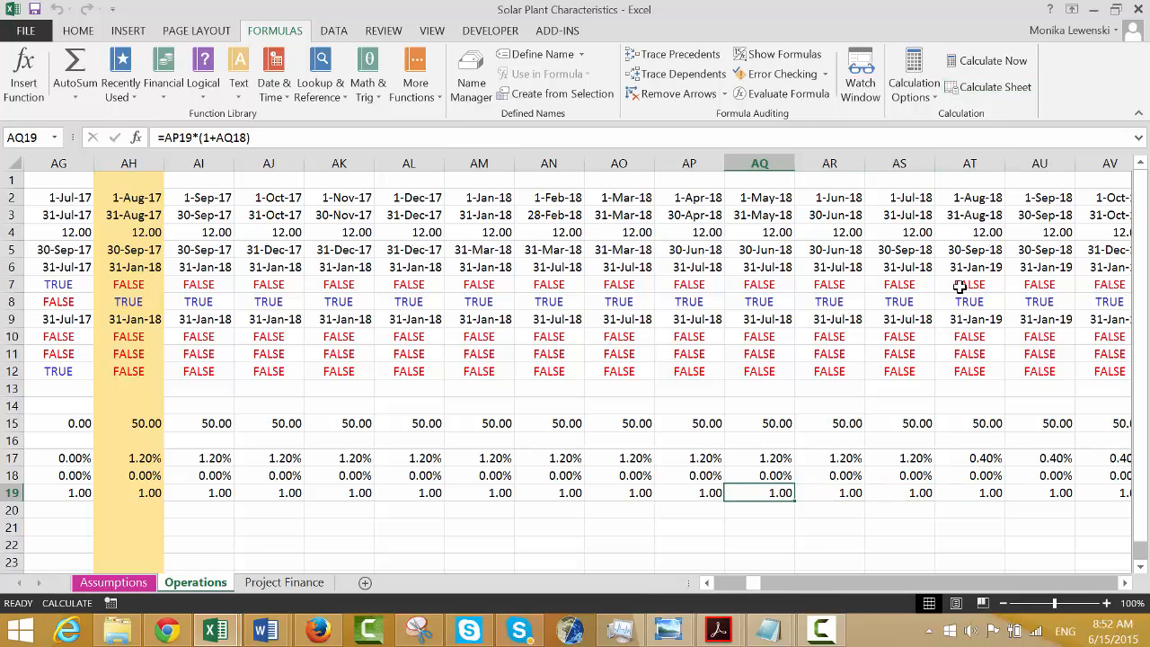
key("Left")
key("Right")
key("Right")
key("Right")
key("Right")
key("Right")
key("Right")
key("Right")
key("Right")
key("Right")
key("Right")
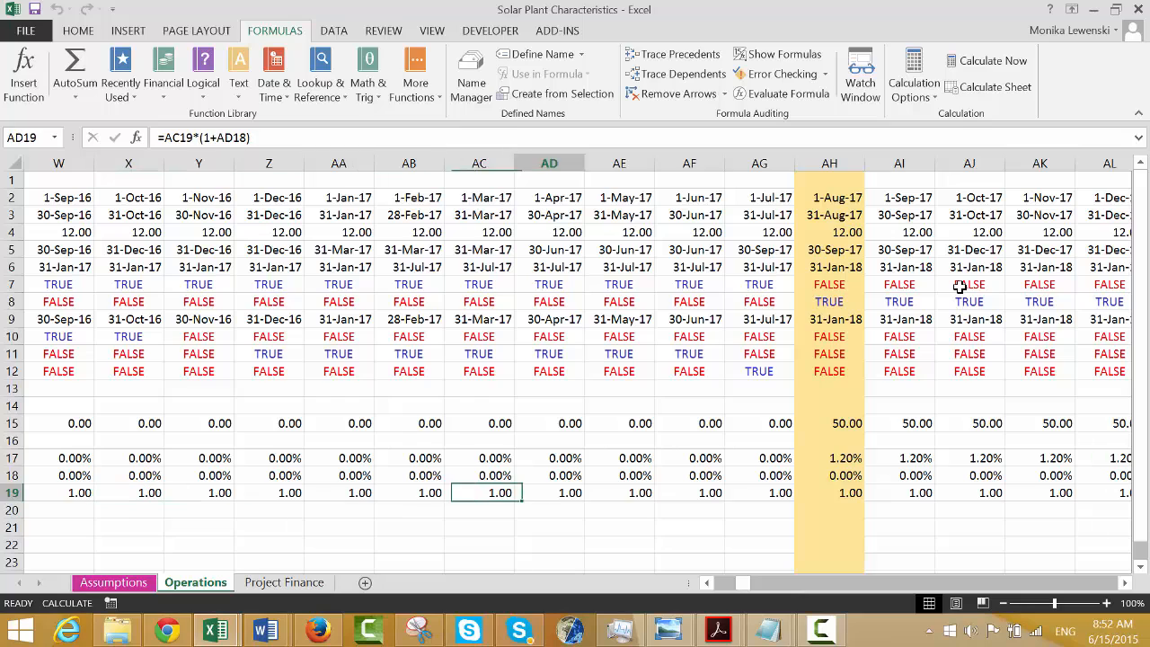
key("Left")
key("Up")
key("Right")
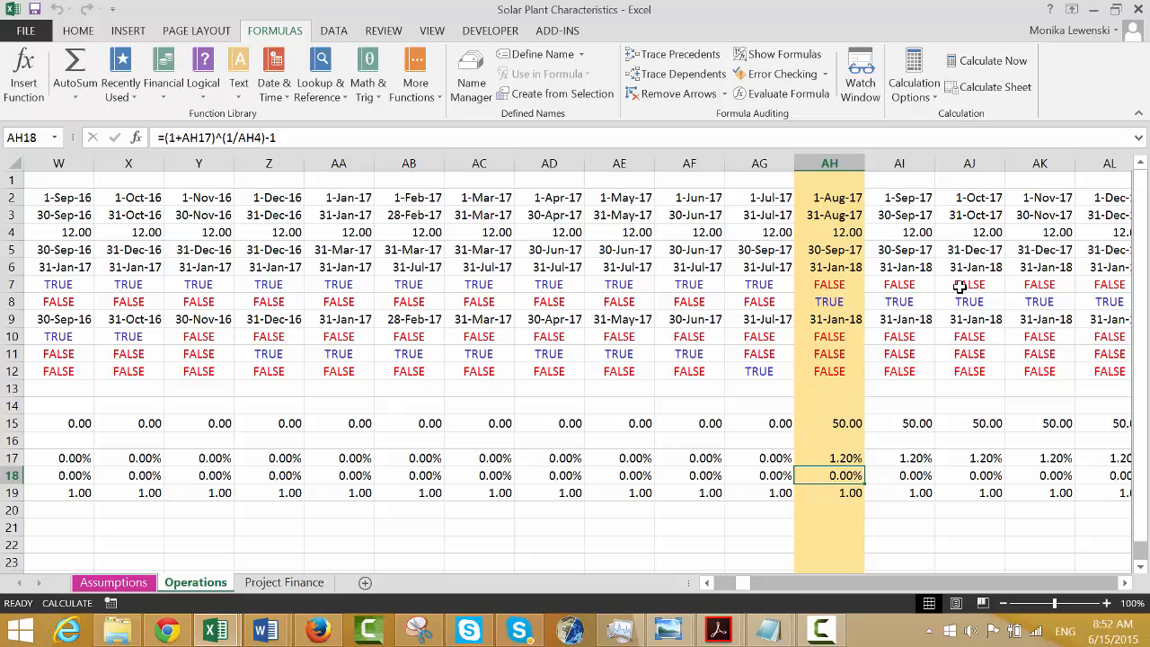
key("Left")
key("Right")
key("Home")
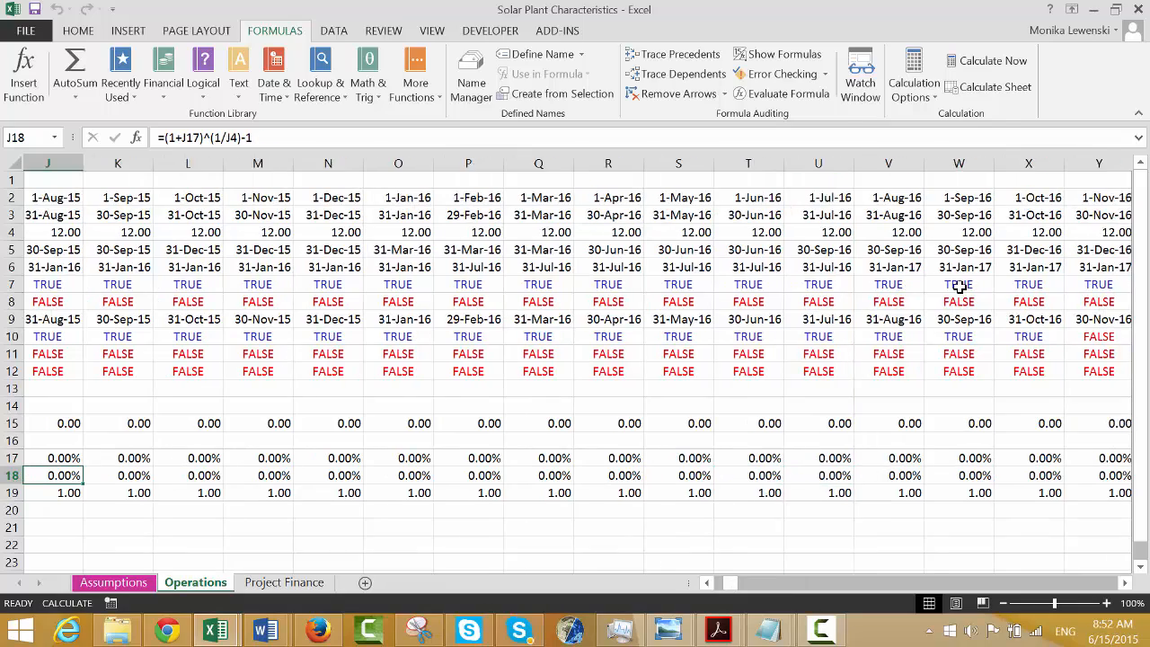
key("Left")
key("Left")
key("Left")
key("Left")
key("Left")
key("Left")
key("Left")
key("Left")
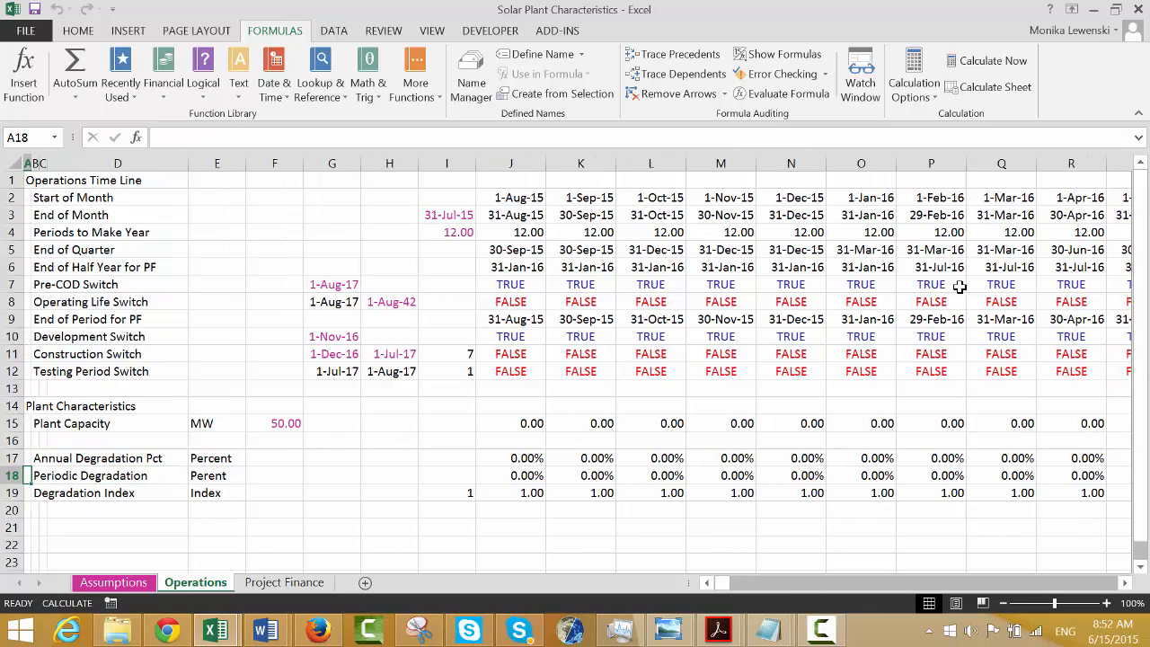
left_click(820, 629)
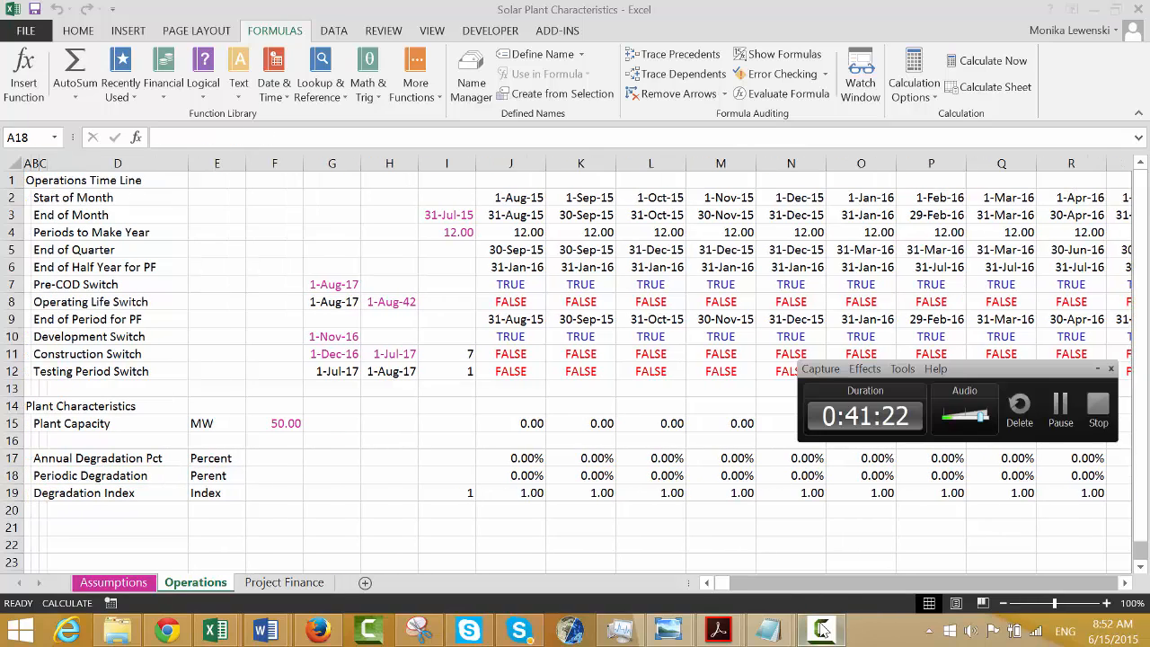
left_click(1060, 408)
key("Down")
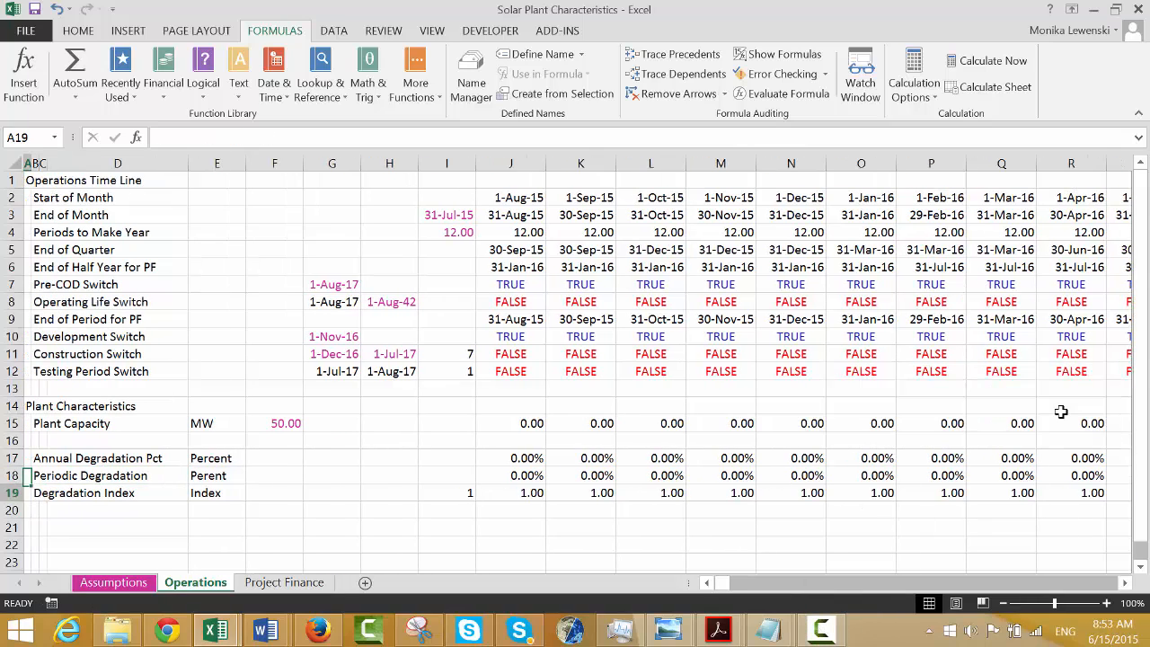
key("Down")
key("Down")
key("Right")
key("Right")
key("Up")
key("Left")
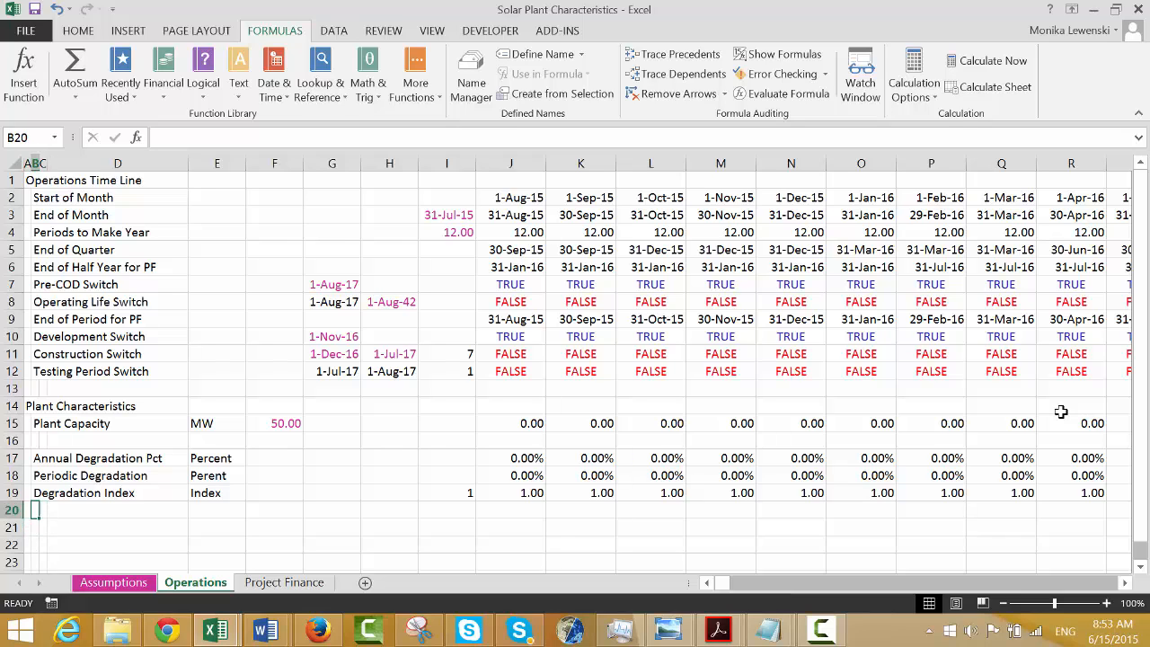
key("Right")
key("Down")
key("Left")
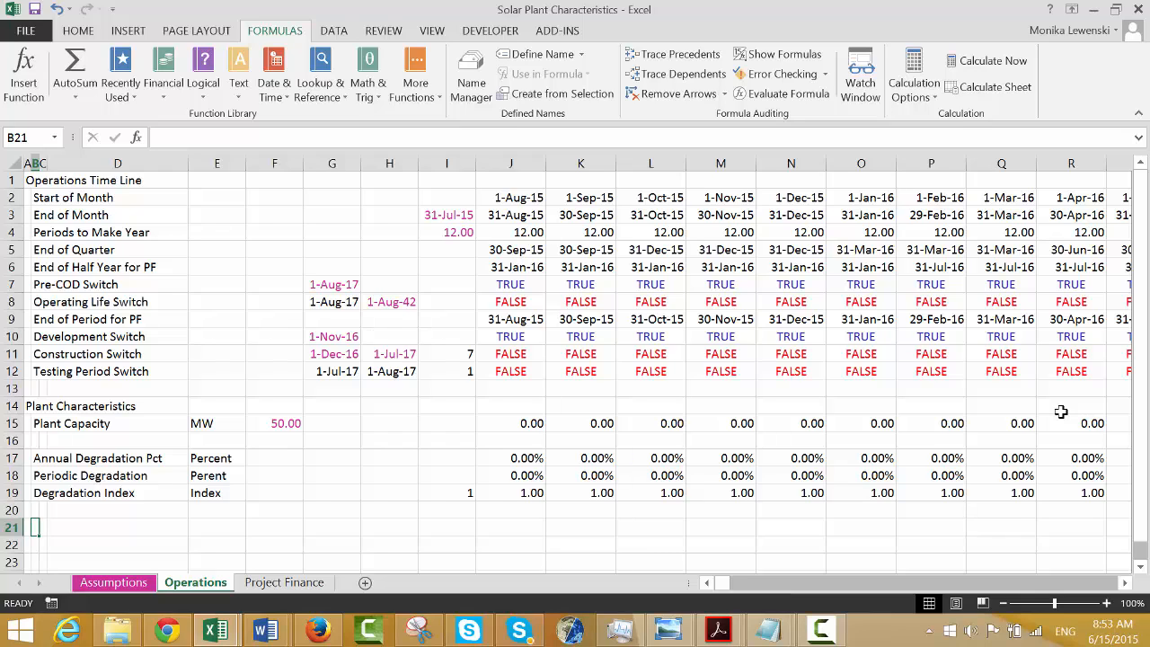
Insert two blank rows above the End of Quarter row in the Operations Time Line.
key("Up")
key("Up")
key("Up")
key("Up")
key("Up")
key("Up")
key("Up")
key("Up")
key("Up")
key("Up")
key("Up")
key("Up")
key("Up")
key("Up")
key("Up")
key("Up")
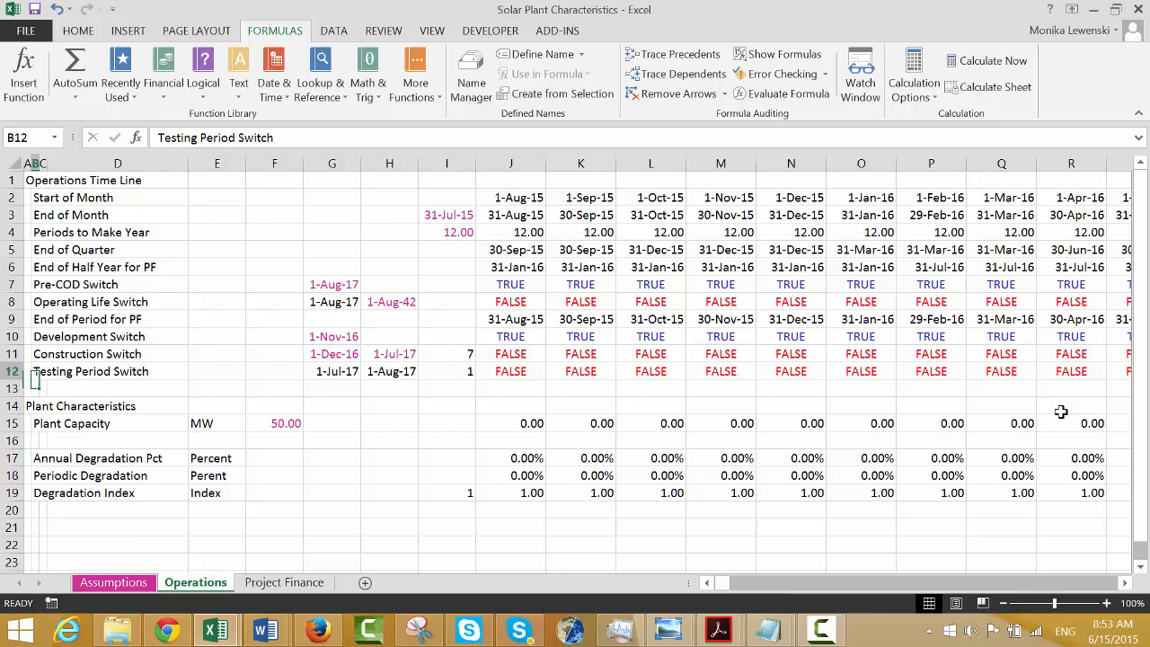
key("shift+space")
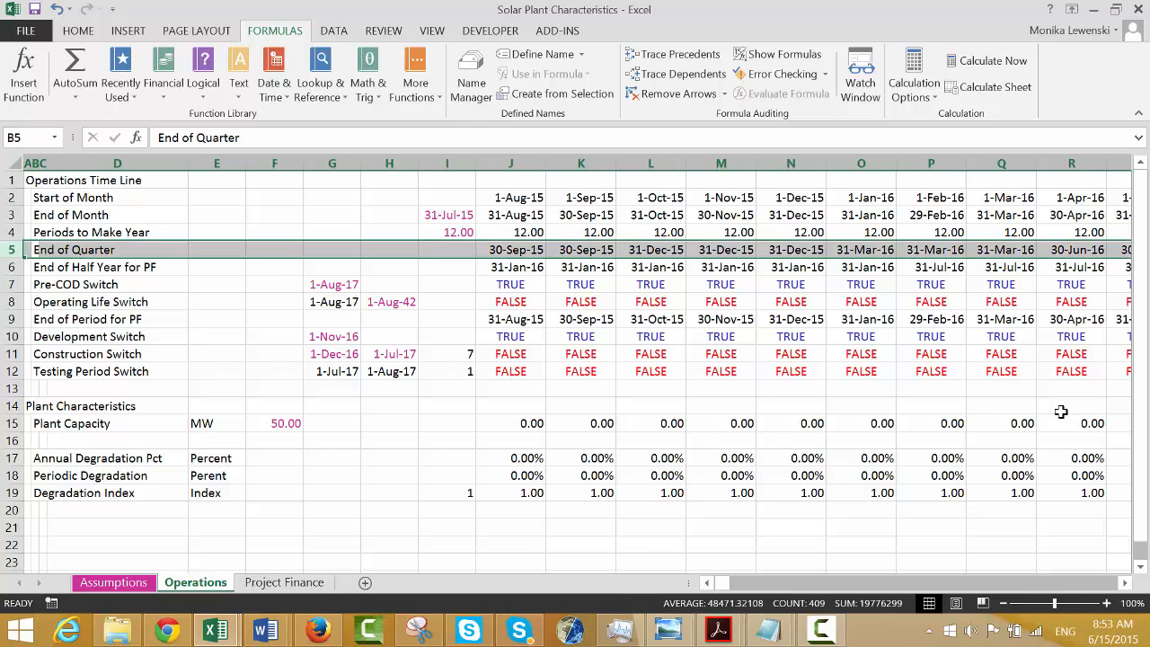
key("ctrl+shift+plus")
key("ctrl+shift+plus")
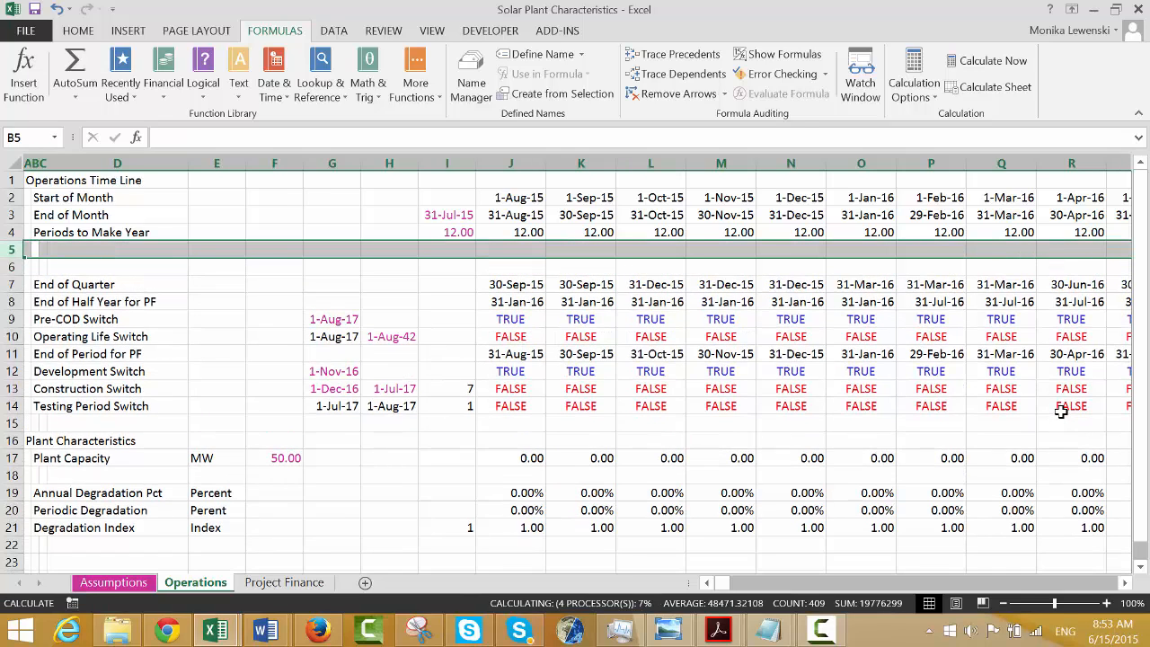
Label the first inserted row Year in B5.
key("Left")
key("Right")
type("Year")
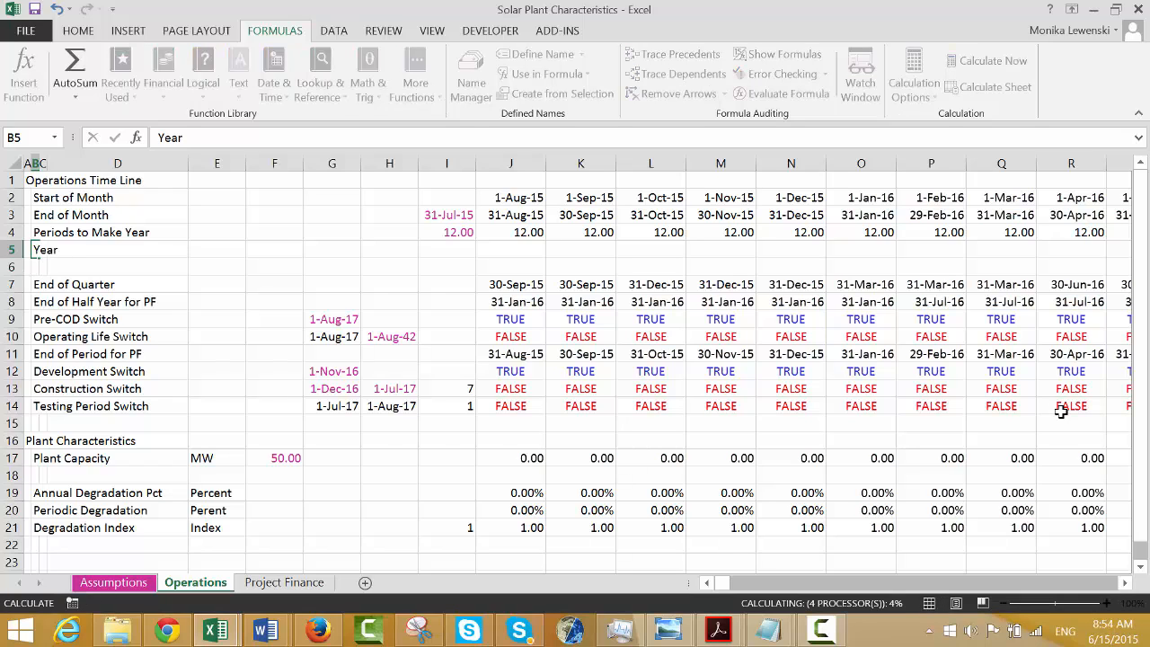
key("Down")
key("Down")
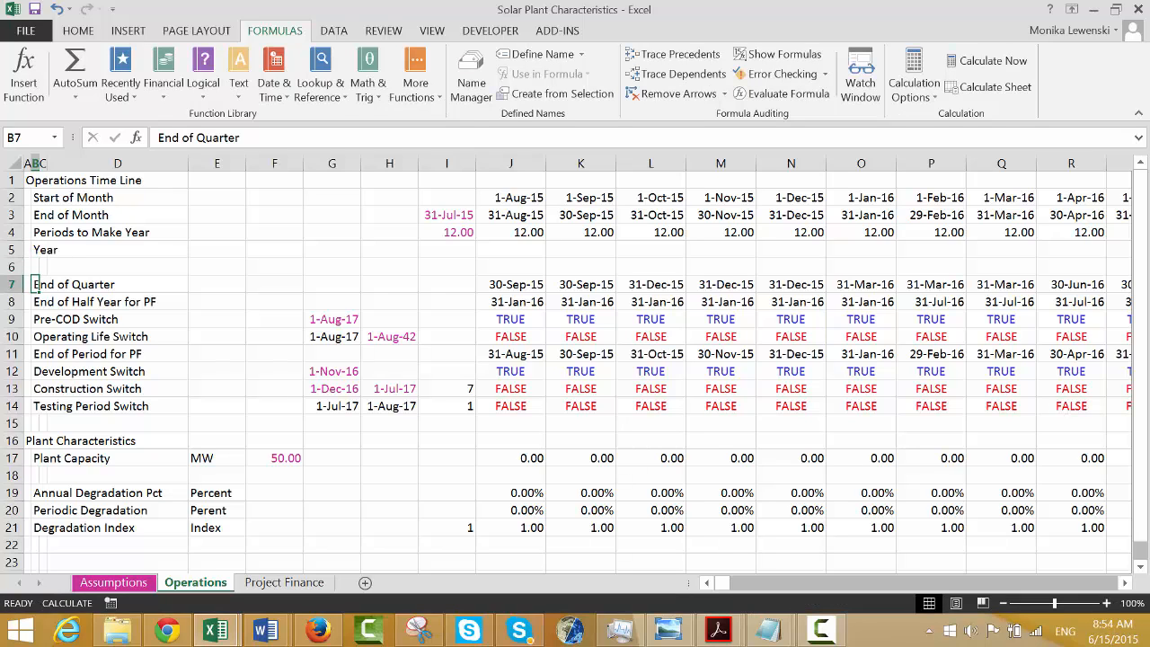
Switch the workbook calculation to manual and label the second inserted row Month in B6.
left_click(913, 79)
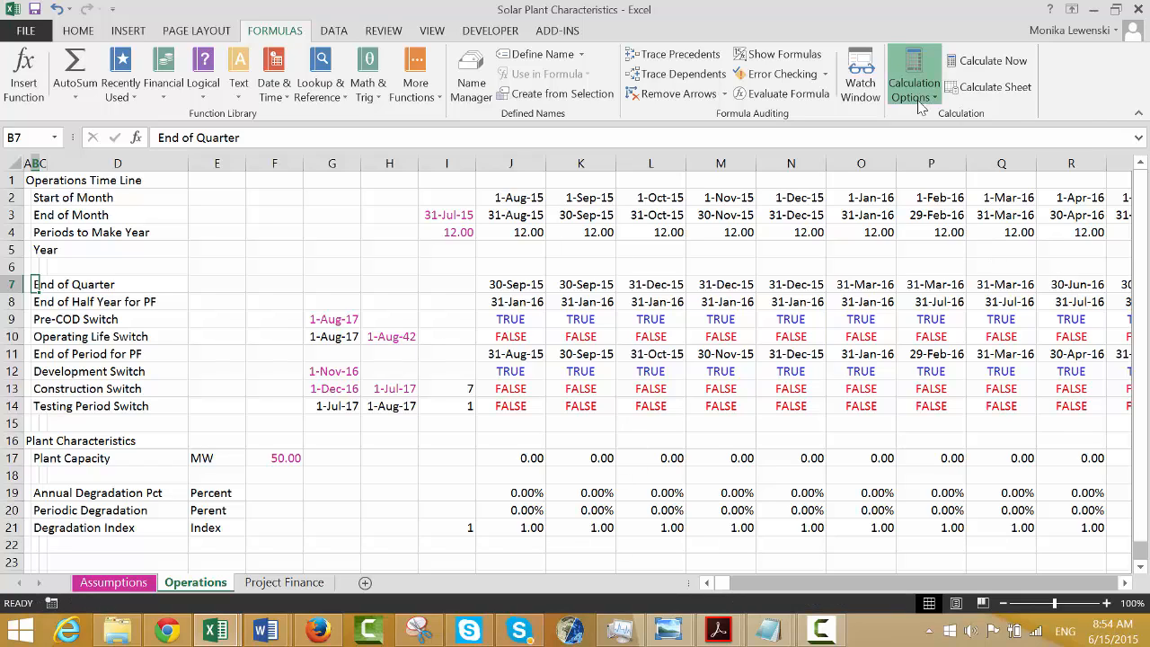
left_click(925, 161)
key("Up")
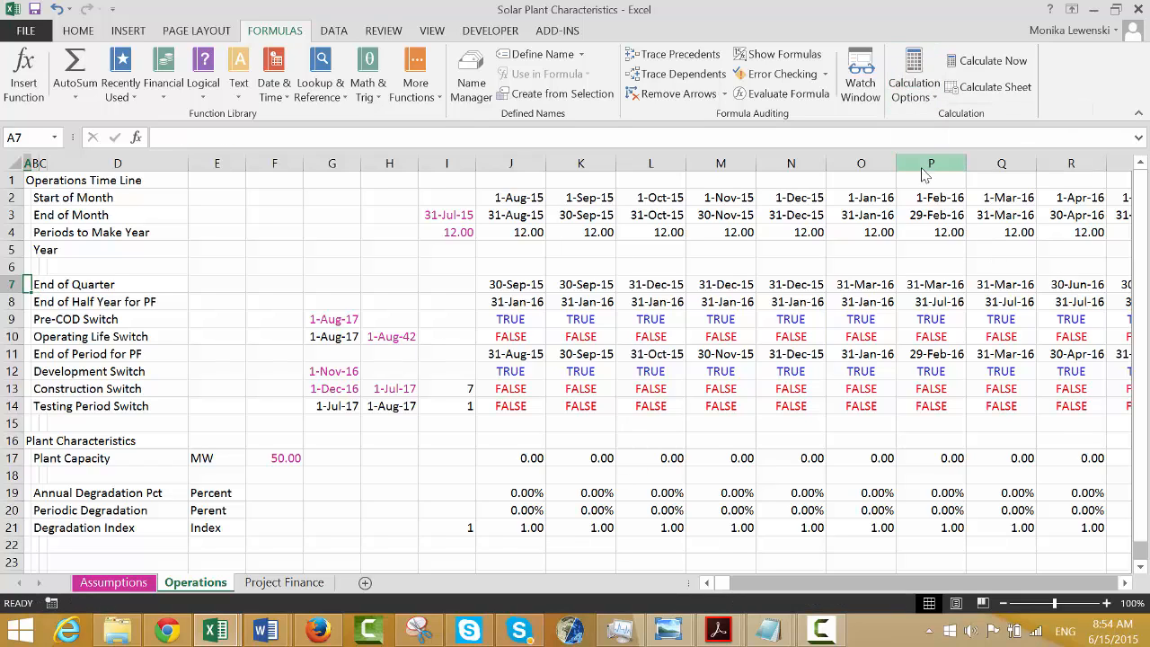
type("Month")
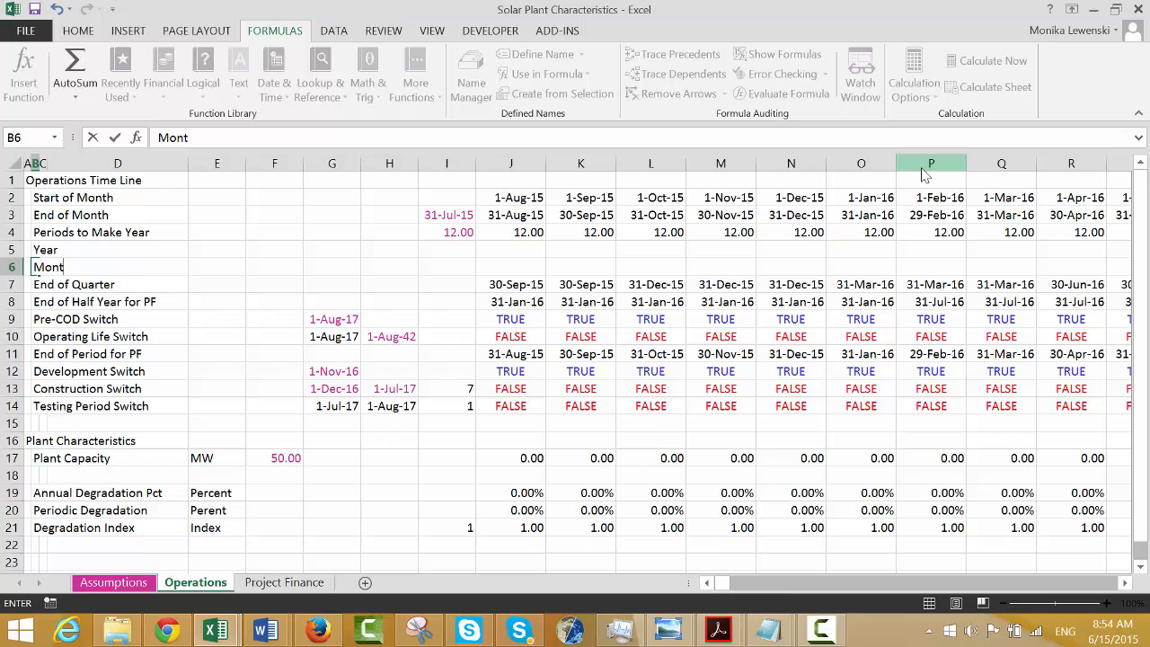
key("Return")
Enter =YEAR(J3) in J5 of the Year row and give it the General number format.
key("Up")
key("Up")
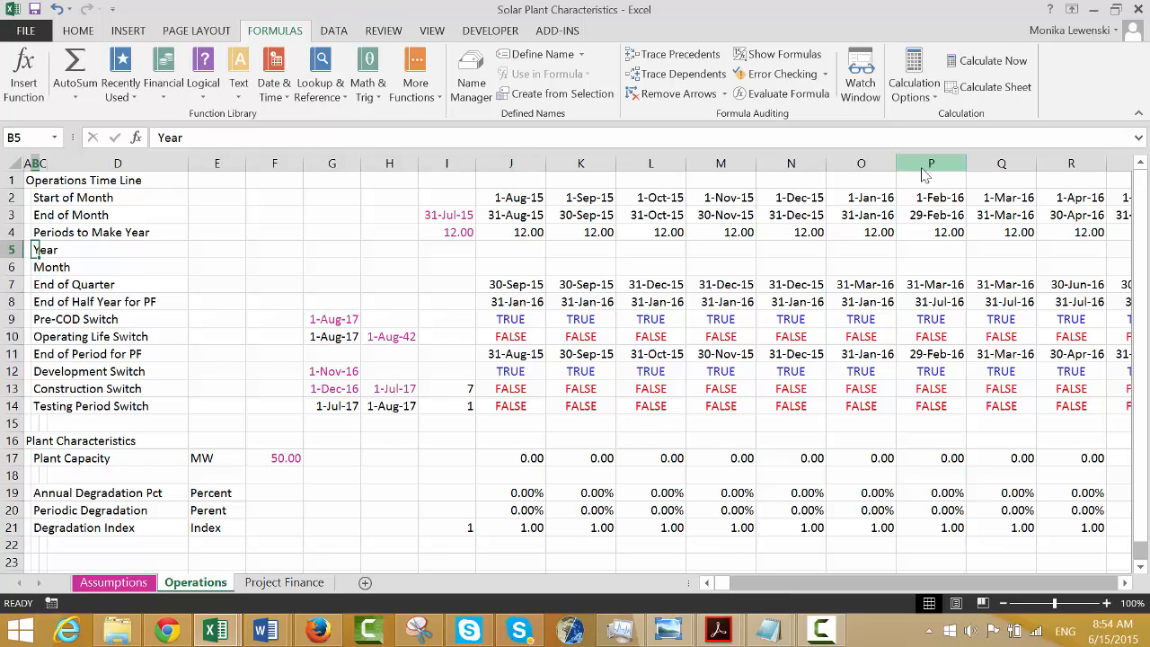
key("Right")
key("Right")
key("Right")
key("Right")
key("Right")
key("Right")
key("Right")
key("Right")
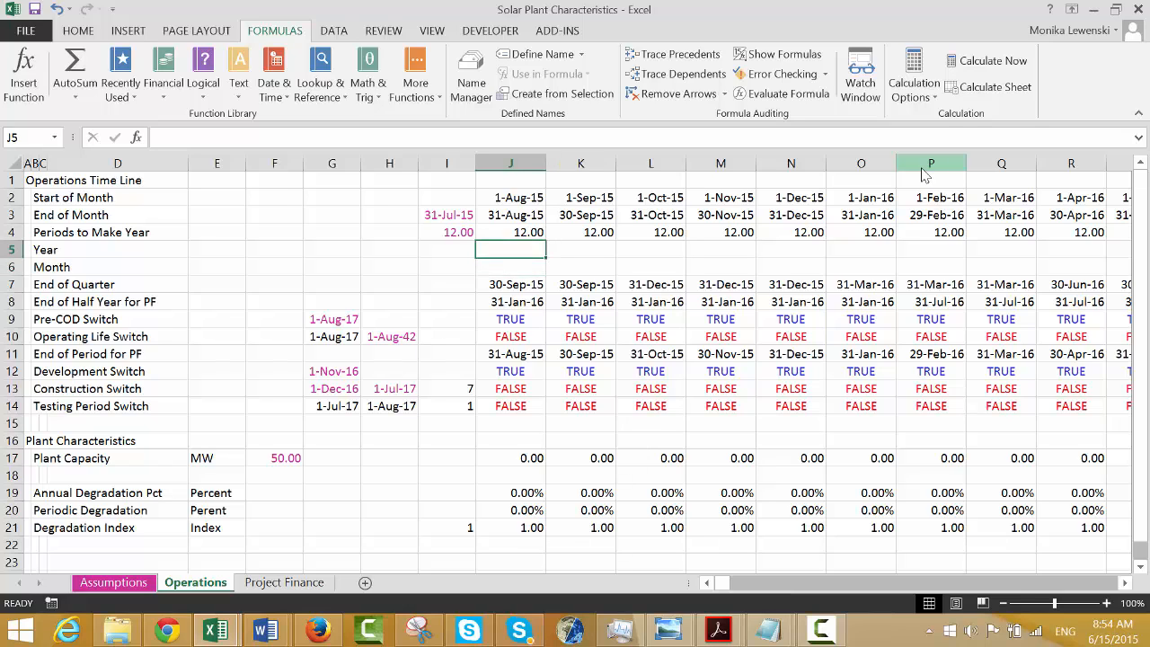
key("Left")
key("Left")
key("Left")
key("Left")
key("Left")
key("Left")
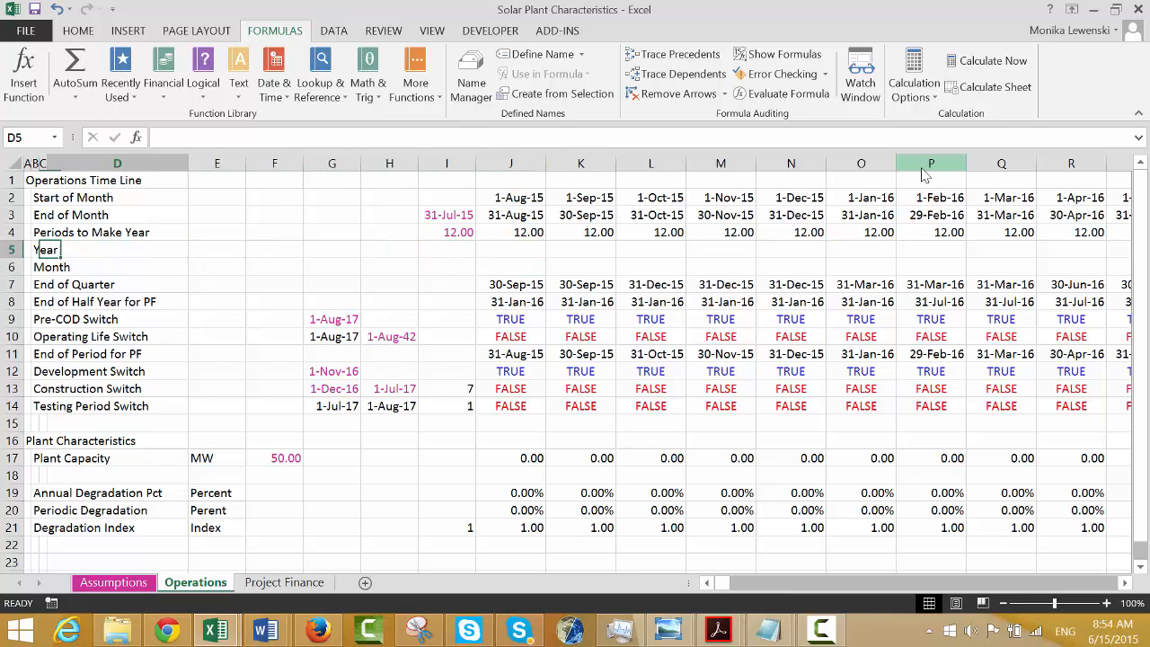
key("Right")
key("Right")
key("Right")
key("Right")
key("Right")
key("Right")
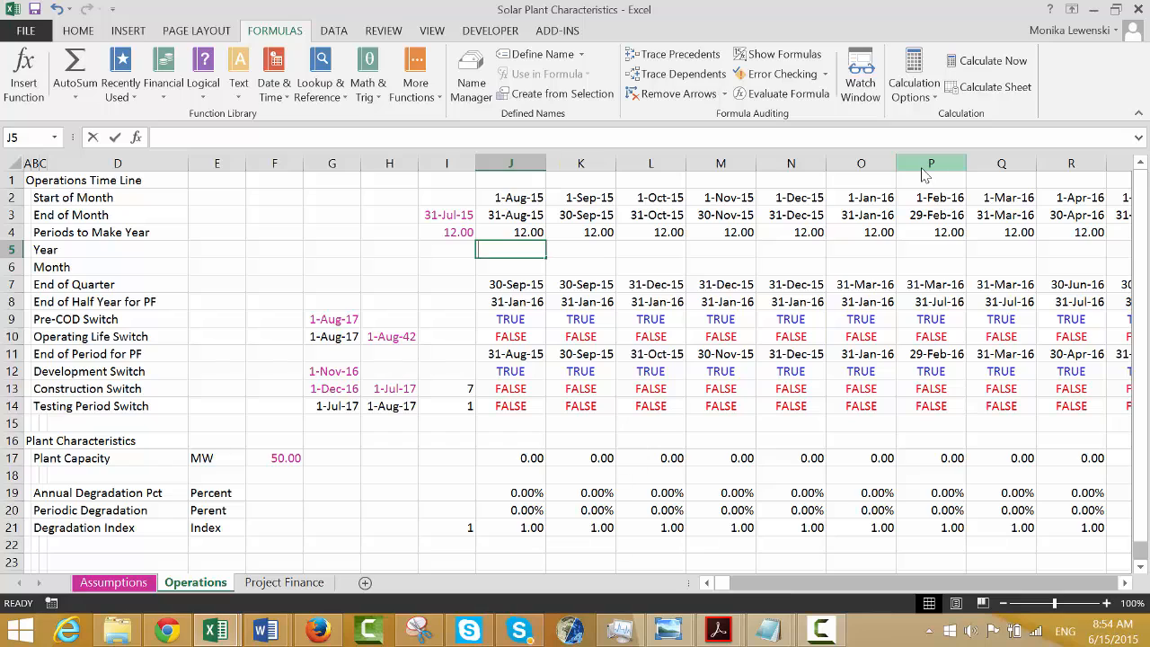
type("=year(")
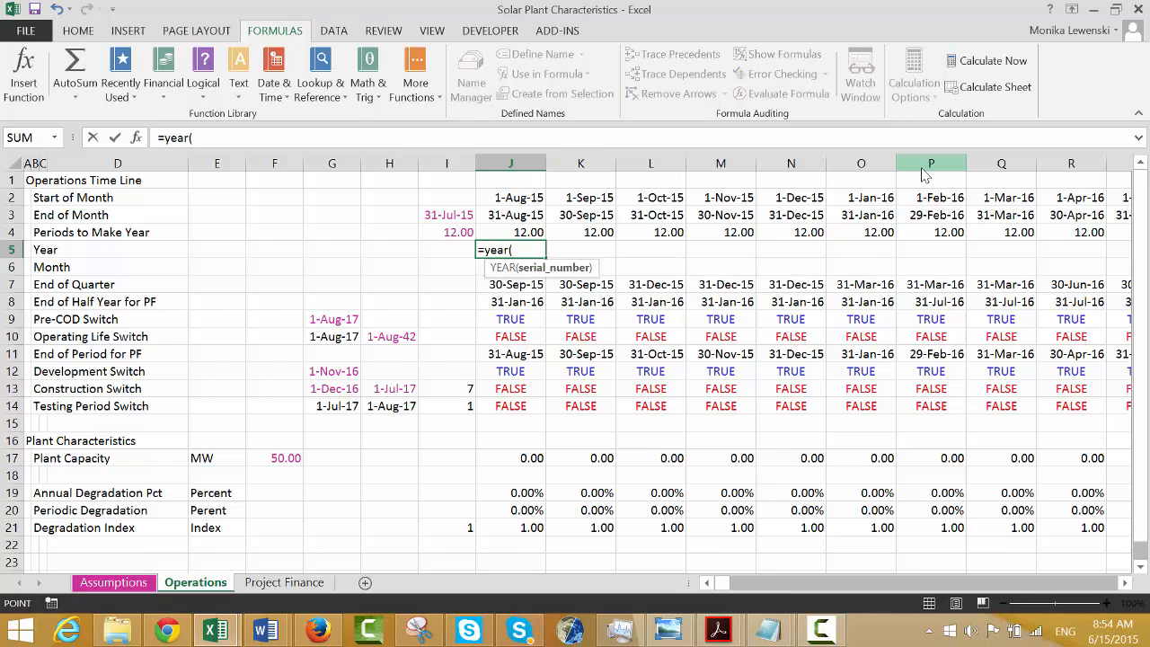
key("Up")
key("Up")
key("ctrl+Return")
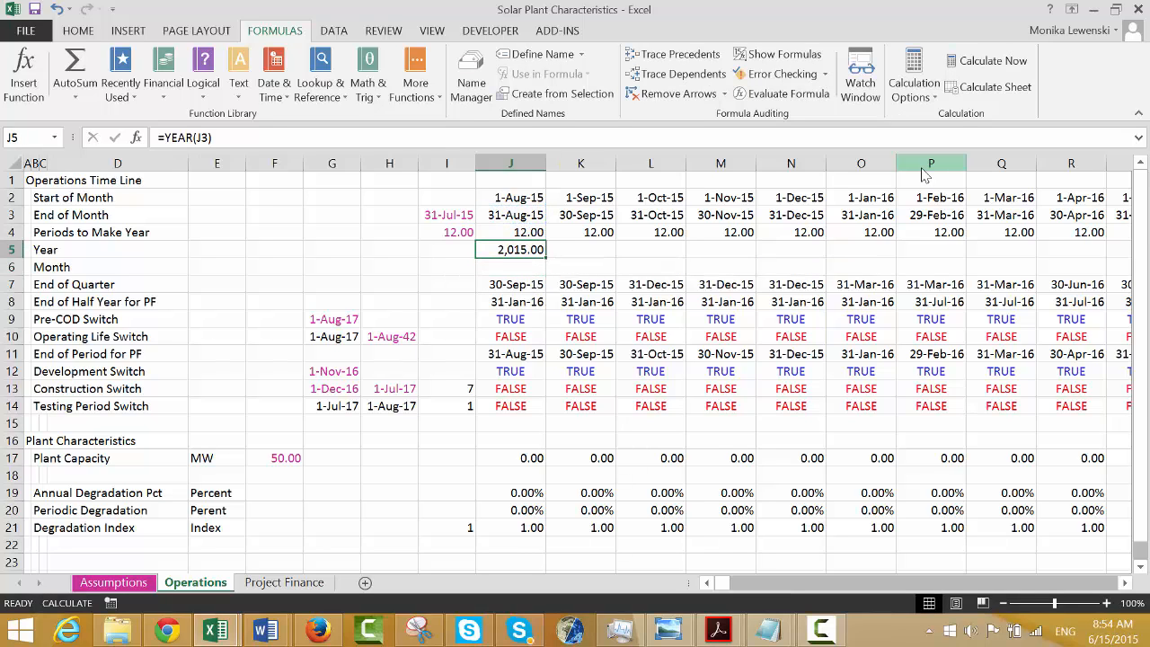
key("ctrl+shift+asciitilde")
Enter =MONTH(J3) in J6 of the Month row.
key("Down")
type("=month")
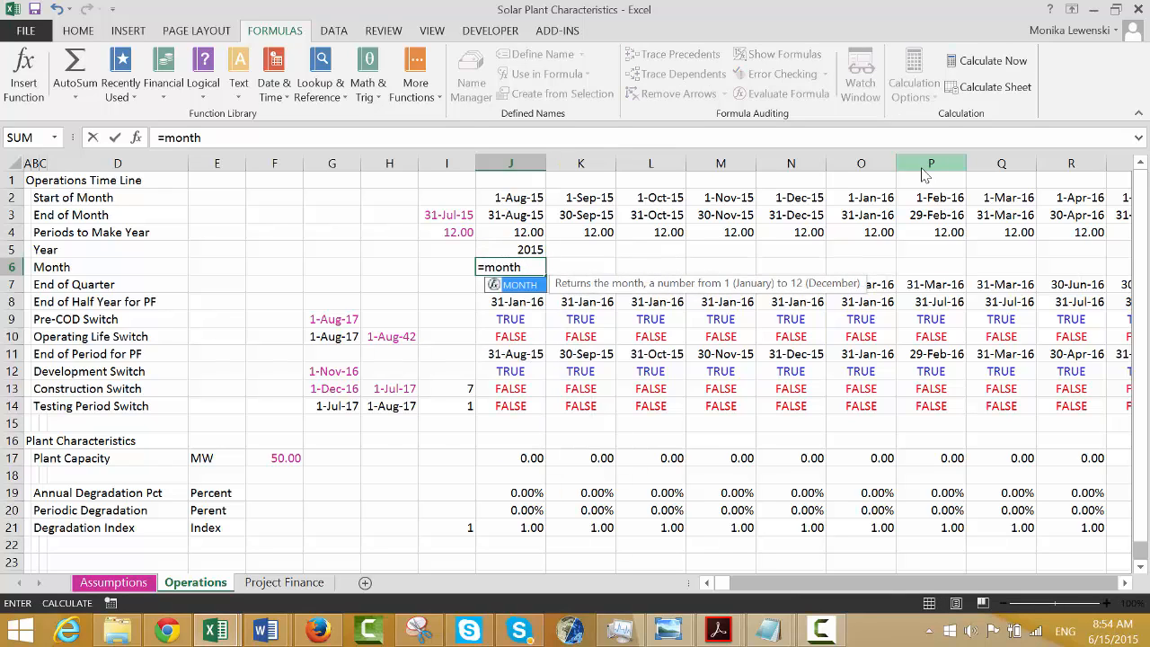
key("Tab")
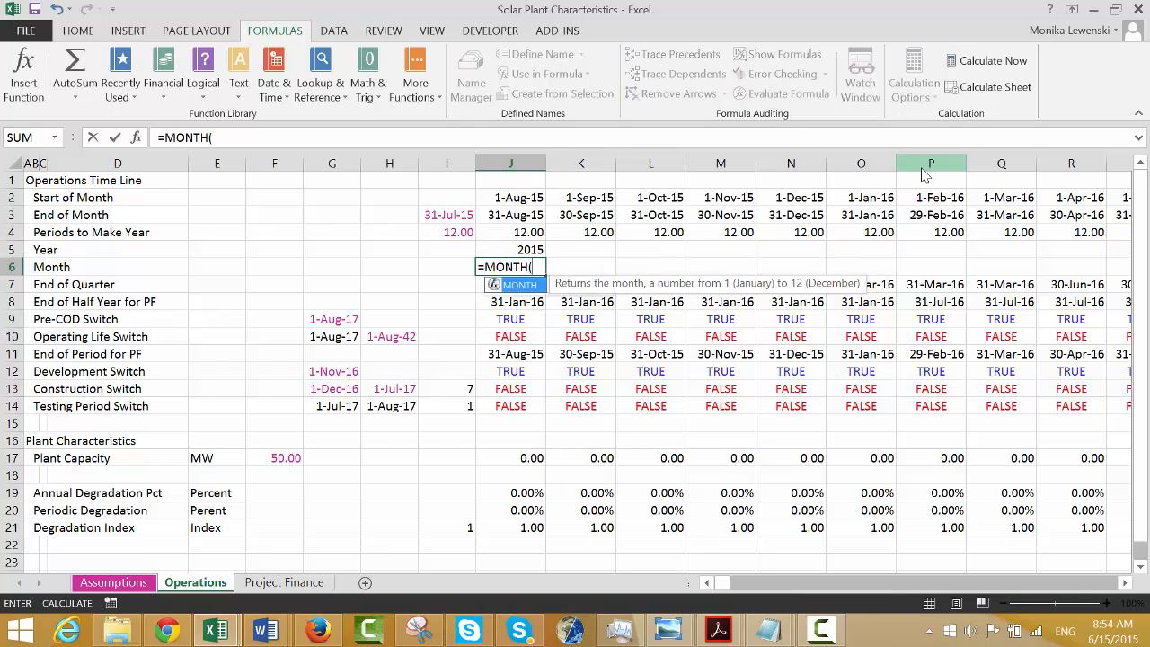
key("Up")
key("Up")
key("Up")
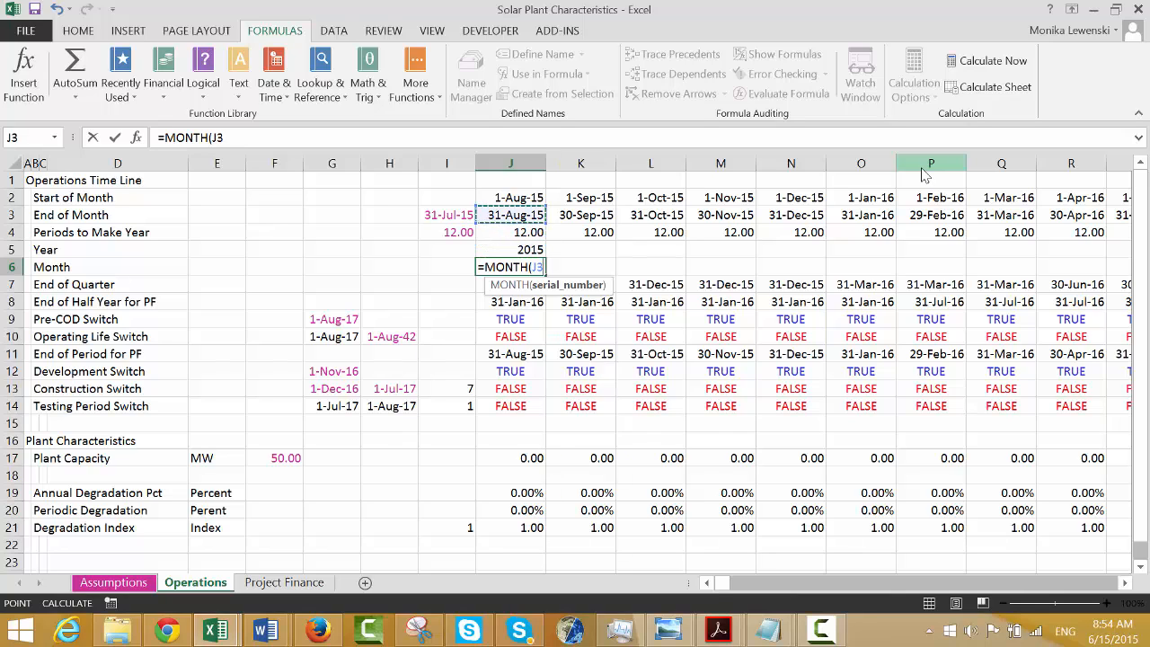
key("Return")
Fill the Year and Month formulas in J5:J6 rightward across the whole timeline.
key("Up")
key("Up")
key("shift+Down")
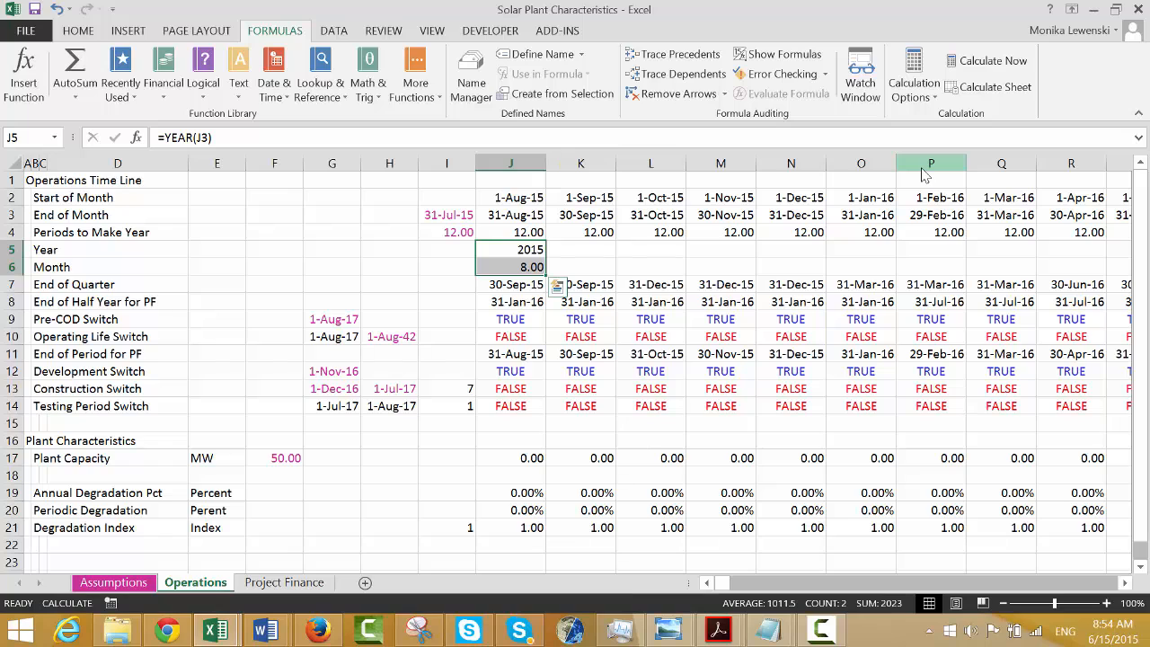
key("ctrl+shift+r")
Go down to the empty cell J22 just below the Degradation Index row.
key("Down")
key("Down")
key("Down")
key("Down")
key("Down")
key("Down")
key("Down")
key("Down")
key("Down")
key("Down")
key("Down")
key("Down")
key("Down")
key("Down")
key("Down")
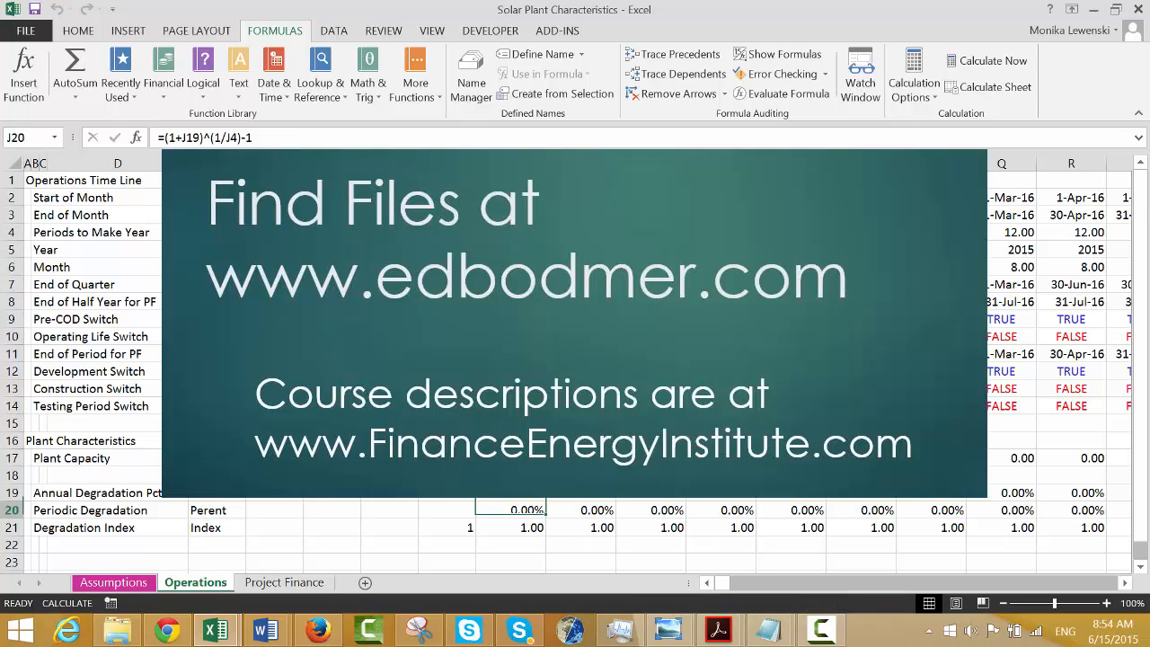
key("Down")
key("Down")
key("Down")
key("Down")
key("Down")
key("Down")
key("Down")
key("Up")
key("Up")
key("Up")
key("Up")
key("Up")
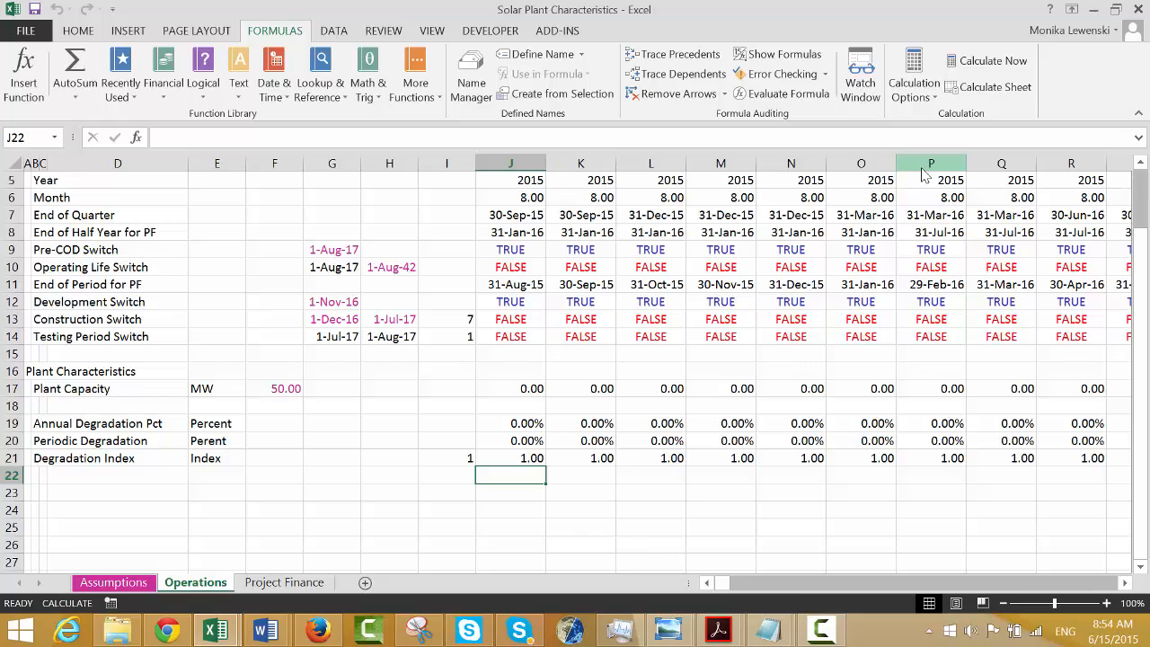
Review the Assumptions sheet from the key dates through the monthly solar data to the Performance Ratio section.
key("ctrl+Page_Up")
key("Down")
key("Down")
key("Down")
key("Down")
key("Down")
key("Down")
key("Down")
key("Down")
key("Down")
key("Down")
key("Down")
key("Down")
key("Down")
key("Down")
key("Down")
key("Down")
key("Down")
key("Down")
key("Down")
key("Down")
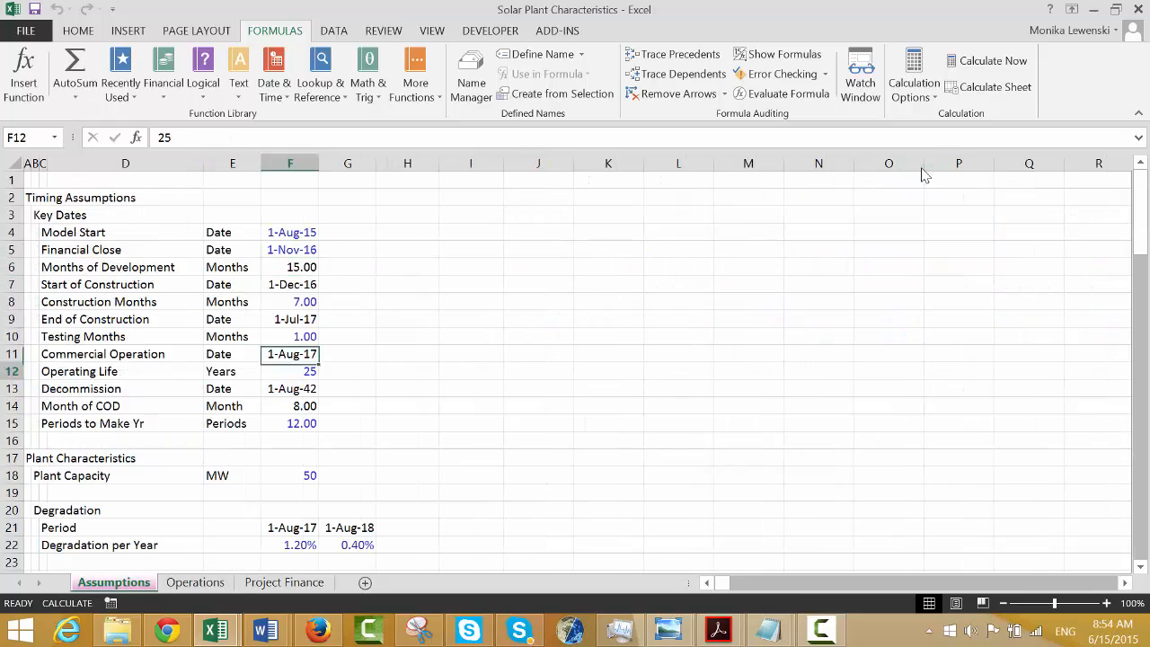
key("Down")
key("Down")
key("Down")
key("Down")
key("Down")
key("Down")
key("Down")
key("Down")
key("Down")
key("Down")
key("Down")
key("Down")
key("Down")
key("Down")
key("Down")
key("Down")
key("Down")
key("Down")
key("Down")
key("Down")
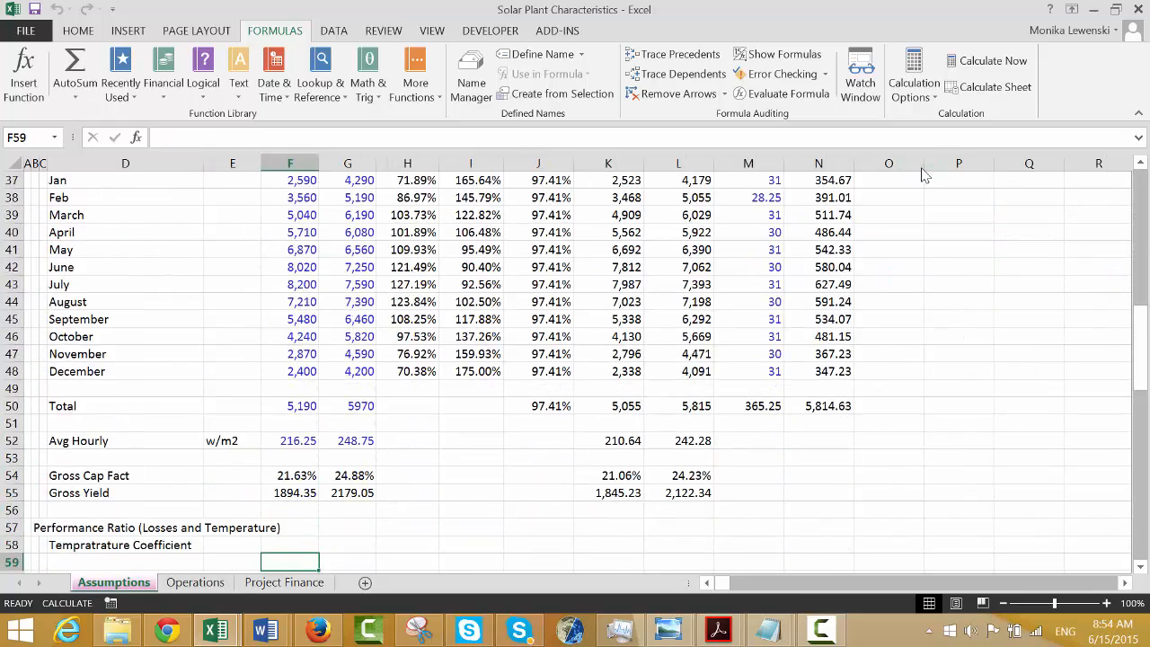
Go down the Assumptions sheet from the Performance Ratio section to the Net Yield per Month table.
key("Down")
key("Down")
key("Down")
key("Down")
key("Down")
key("Down")
key("Down")
key("Down")
key("Down")
key("Down")
key("Down")
key("Down")
key("Down")
key("Down")
key("Down")
key("Down")
key("Down")
key("Down")
key("Down")
key("Down")
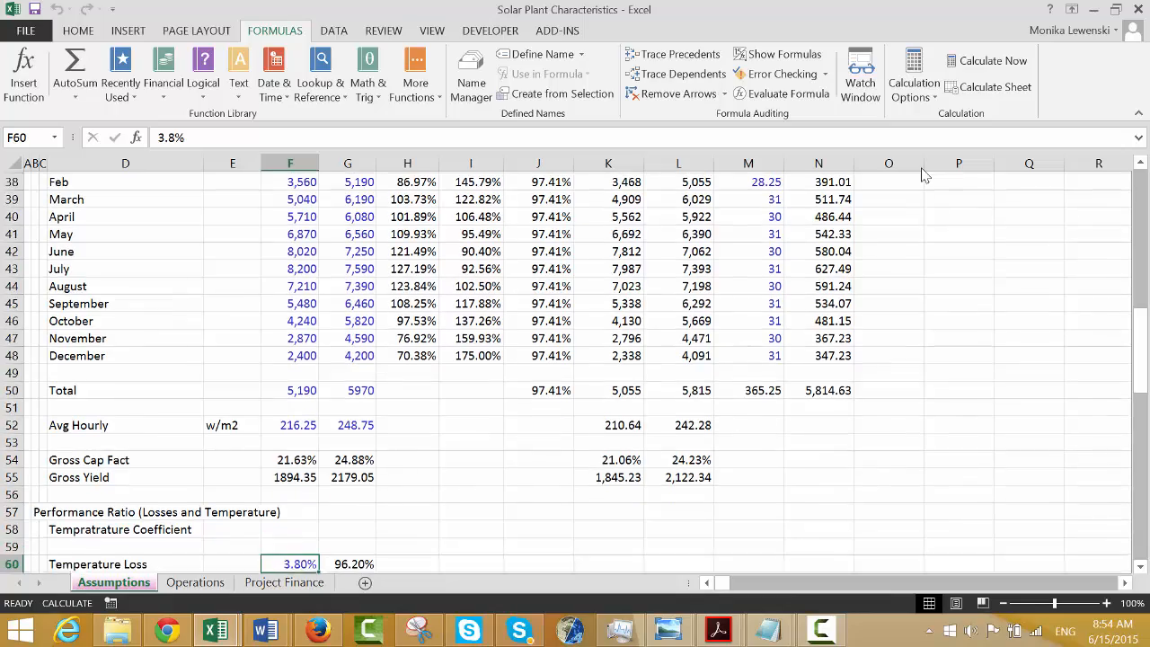
key("Down")
key("Down")
key("Down")
key("Down")
key("Down")
key("Down")
key("Down")
key("Down")
key("Down")
key("Down")
key("Down")
key("Down")
key("Down")
key("Down")
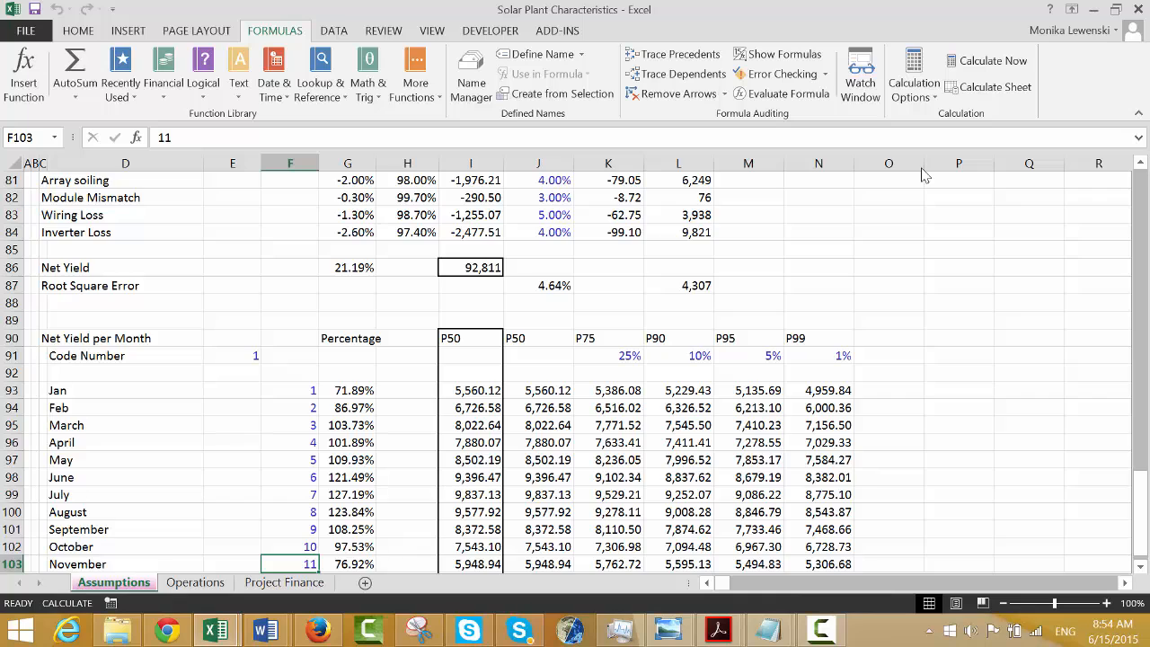
key("Down")
Examine the January row of the Net Yield per Month table: its month number, P50 formula and INDEX formula.
key("Up")
key("Up")
key("Up")
key("Up")
key("Up")
key("Up")
key("Up")
key("Up")
key("Up")
key("Up")
key("Up")
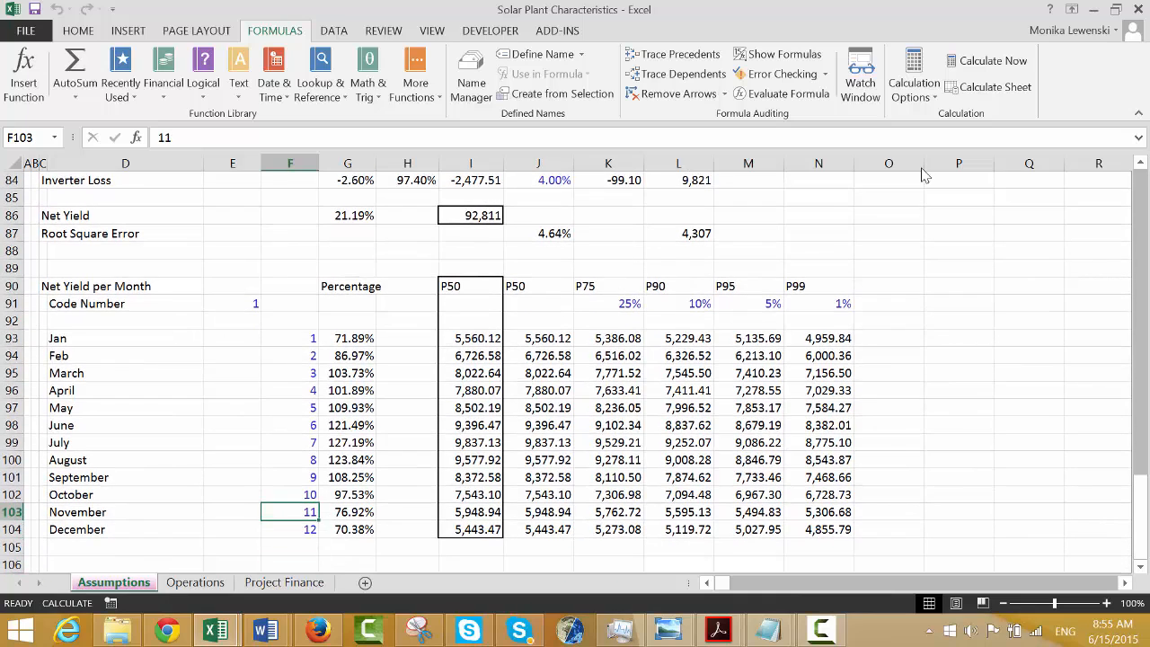
key("Right")
key("Right")
key("Right")
key("Right")
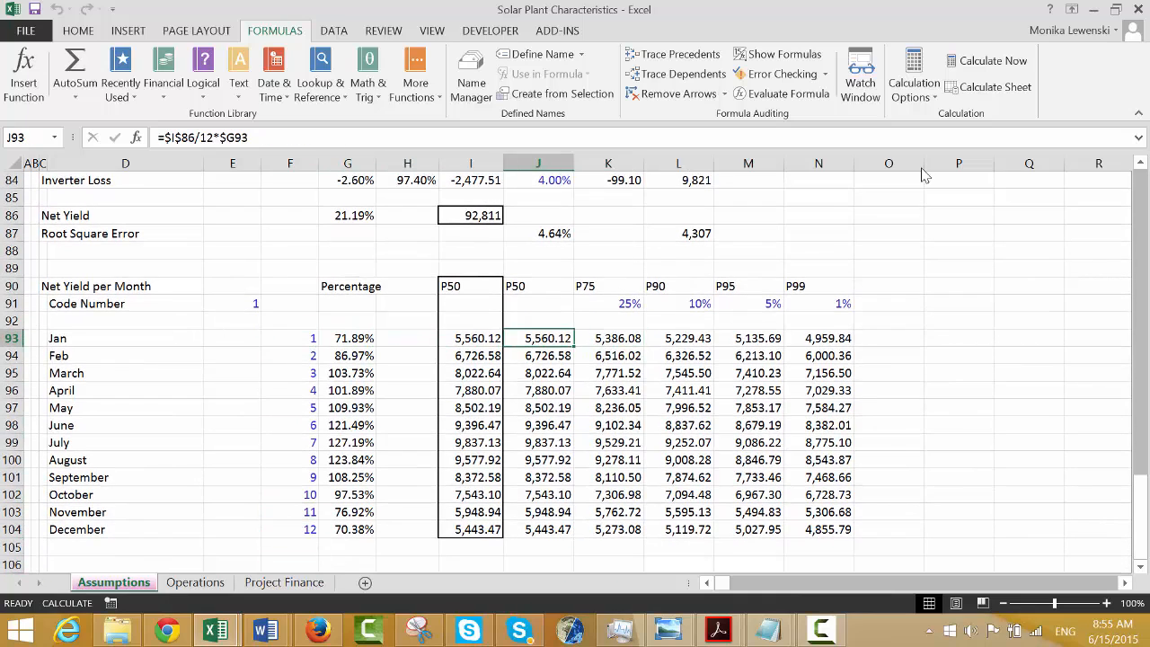
key("Left")
key("Left")
key("Left")
key("Left")
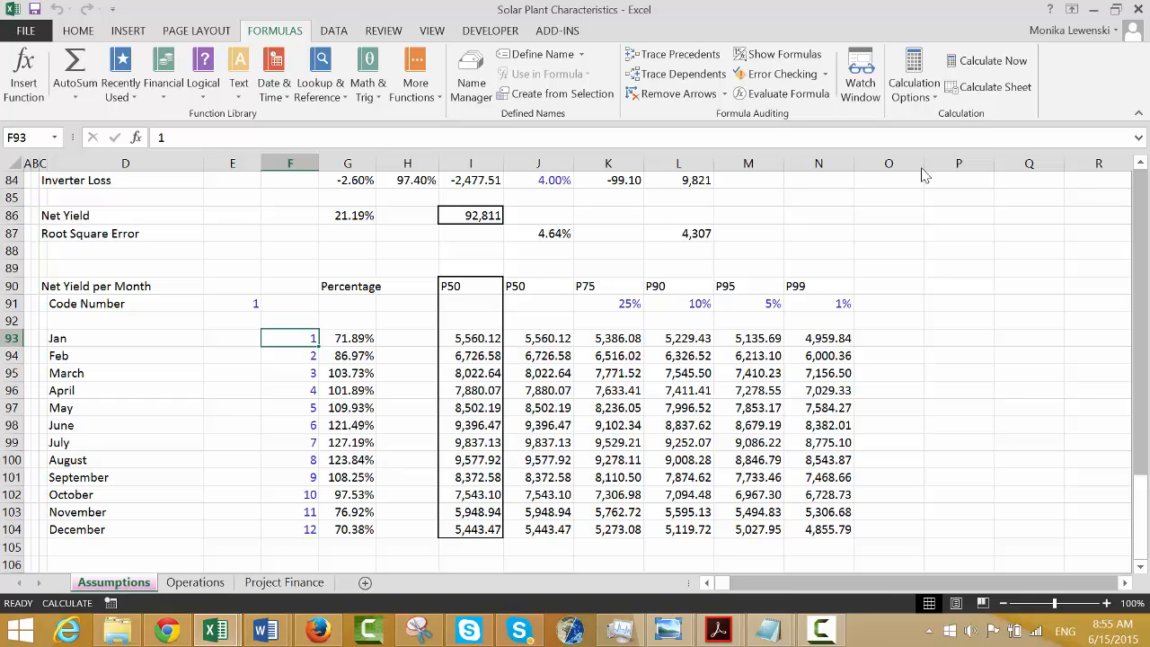
key("Right")
key("Right")
key("Right")
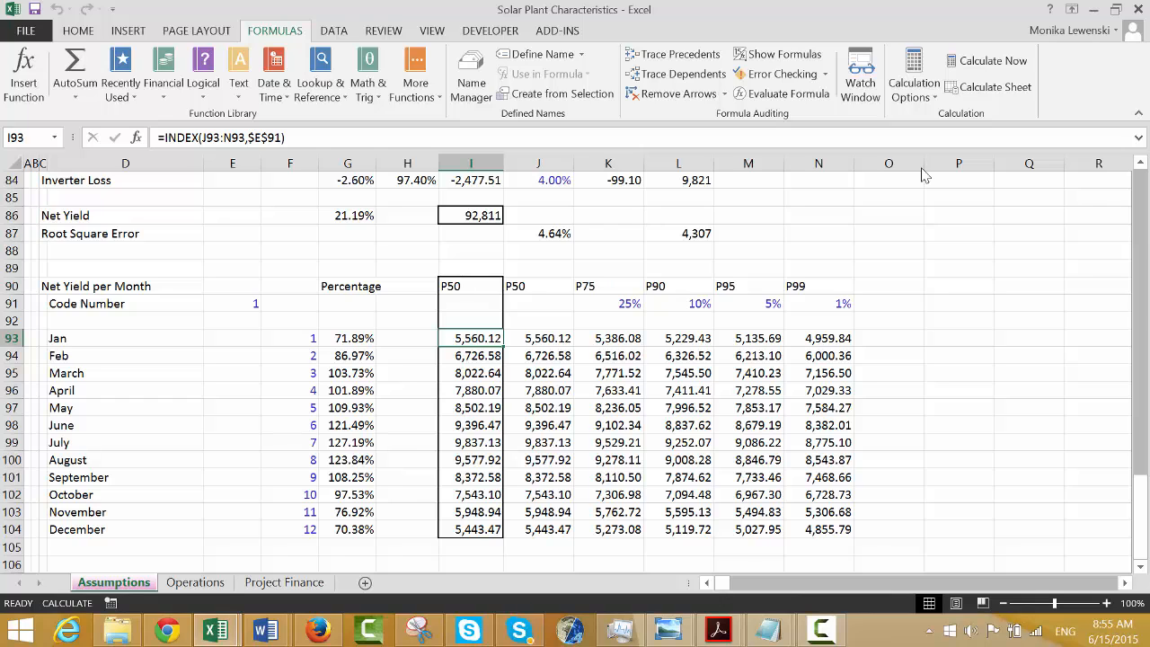
Enter the label Generation Before Degradation in B23 of the Operations sheet.
key("ctrl+Page_Down")
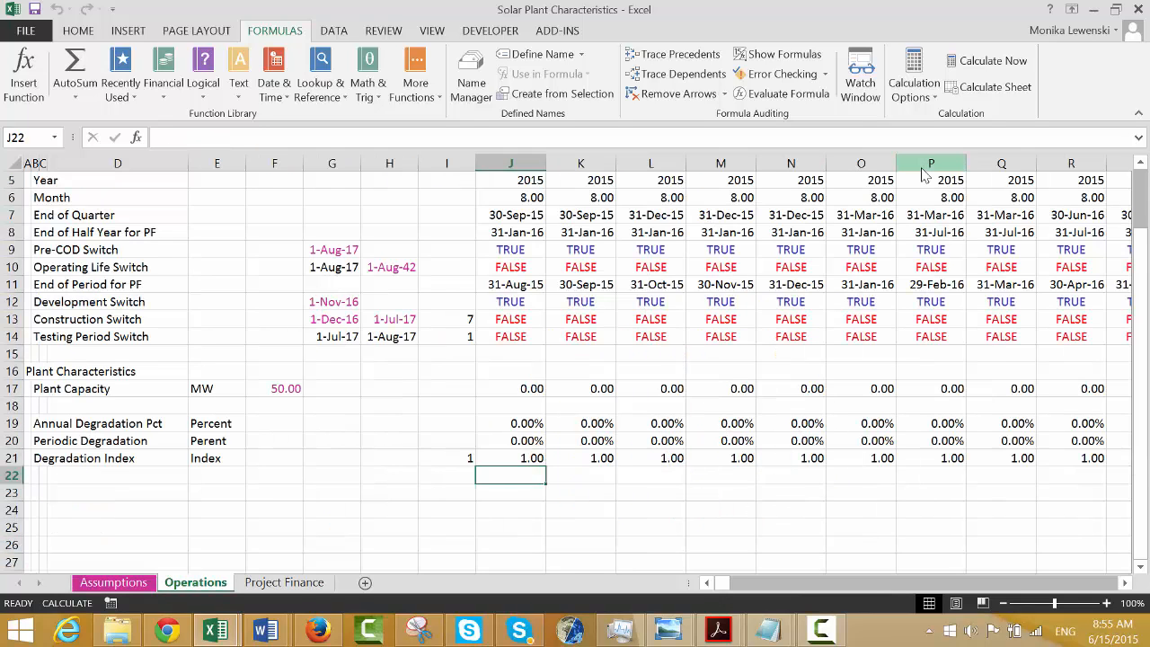
key("Down")
key("Left")
key("Left")
key("Left")
key("Left")
key("Left")
key("Left")
key("Left")
key("Left")
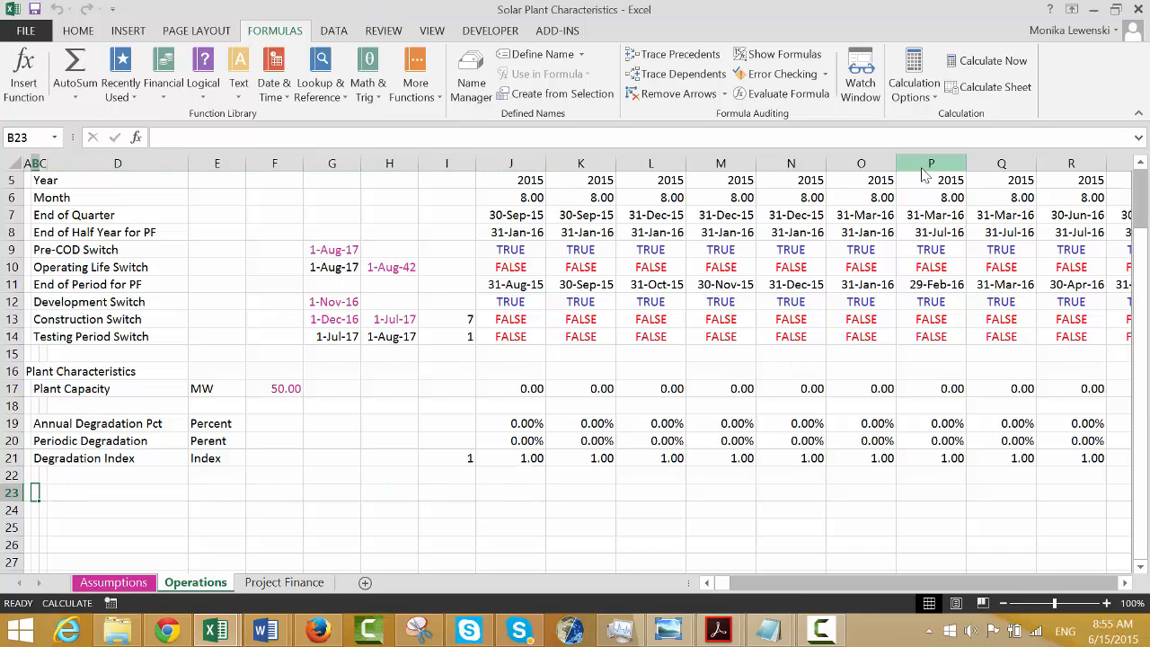
type("Ge")
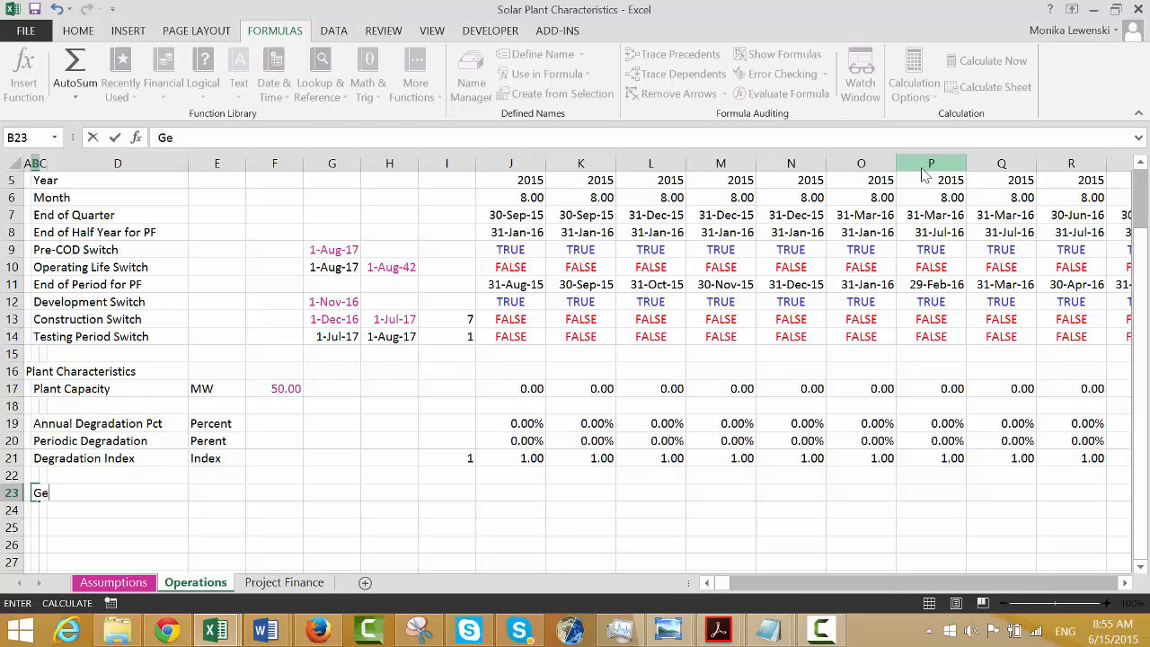
type("neration Befo")
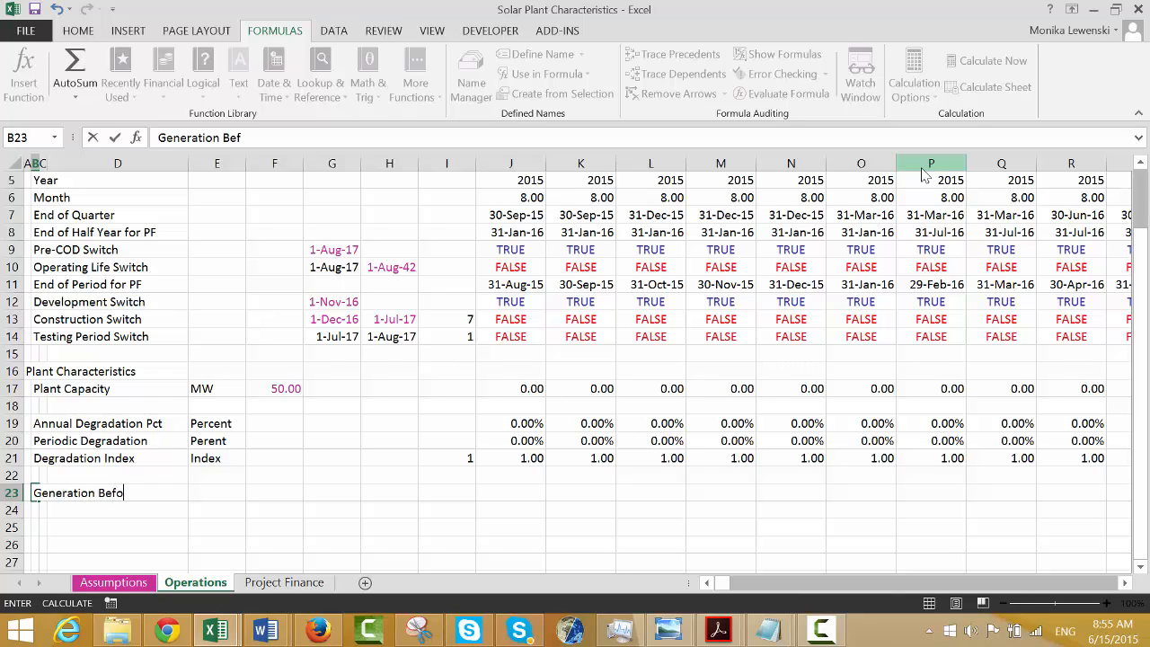
type("re Degradation")
key("Return")
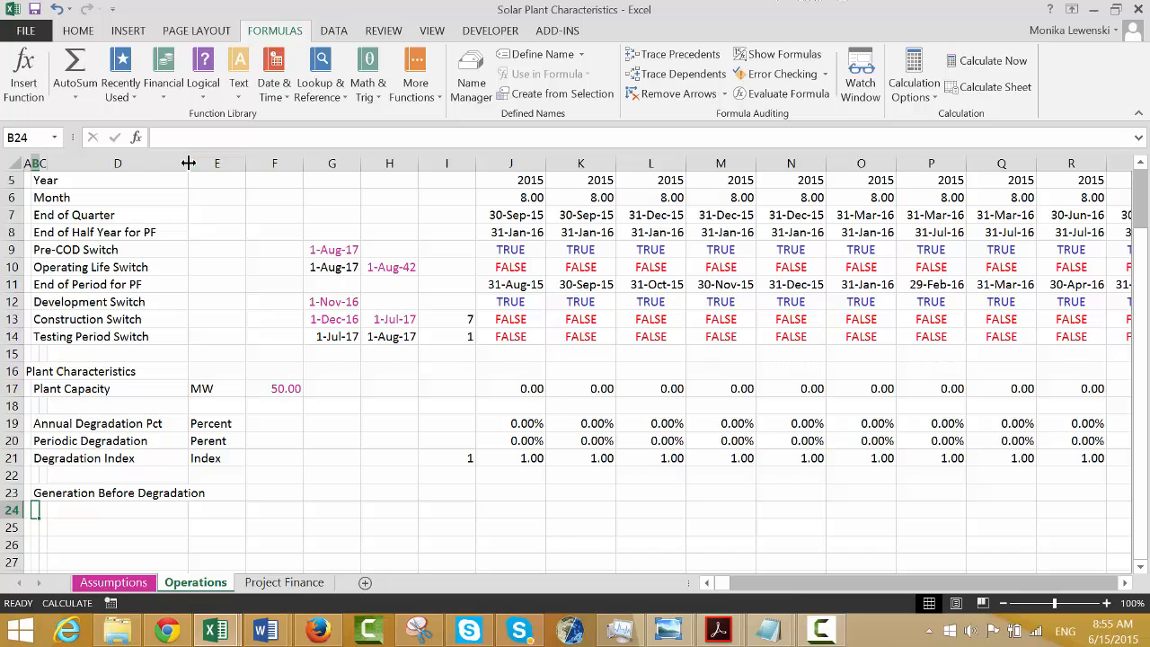
Widen column D to fit the Generation Before Degradation label and enter the unit MWH in E23.
left_click_drag(188, 163, 233, 162)
key("Up")
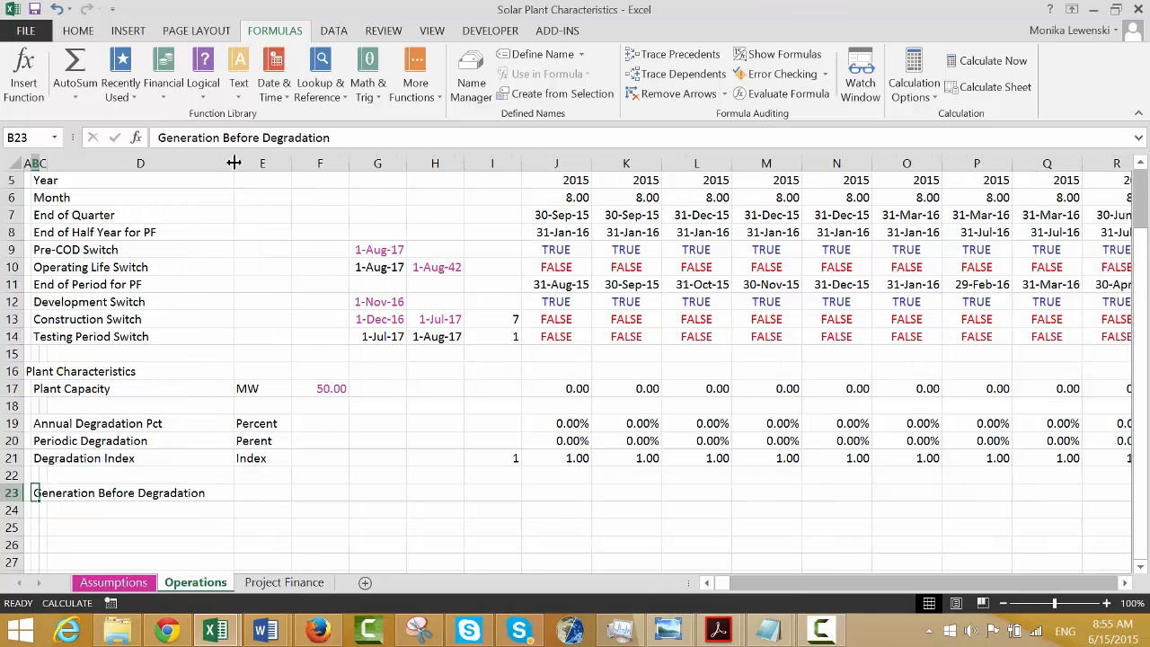
key("Right")
key("Right")
key("Right")
type("MWH")
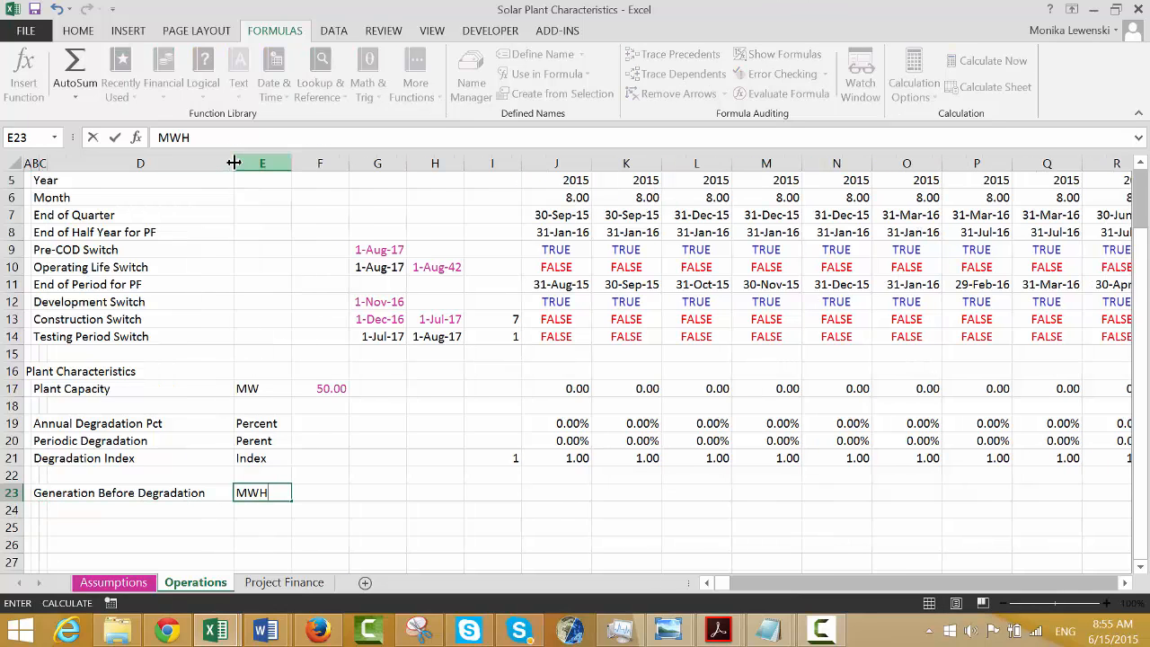
key("Return")
Start a LOOKUP formula in J23 with the month cell J6 as its lookup value.
key("Up")
key("Right")
key("Right")
key("Right")
key("Right")
key("Right")
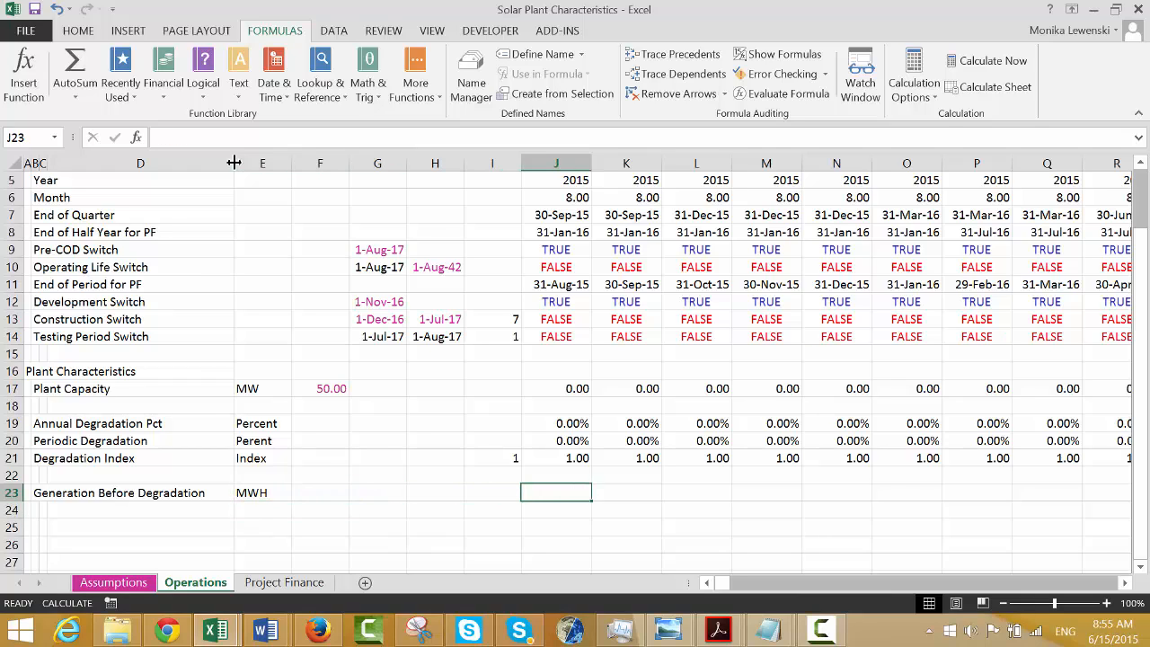
type("=l")
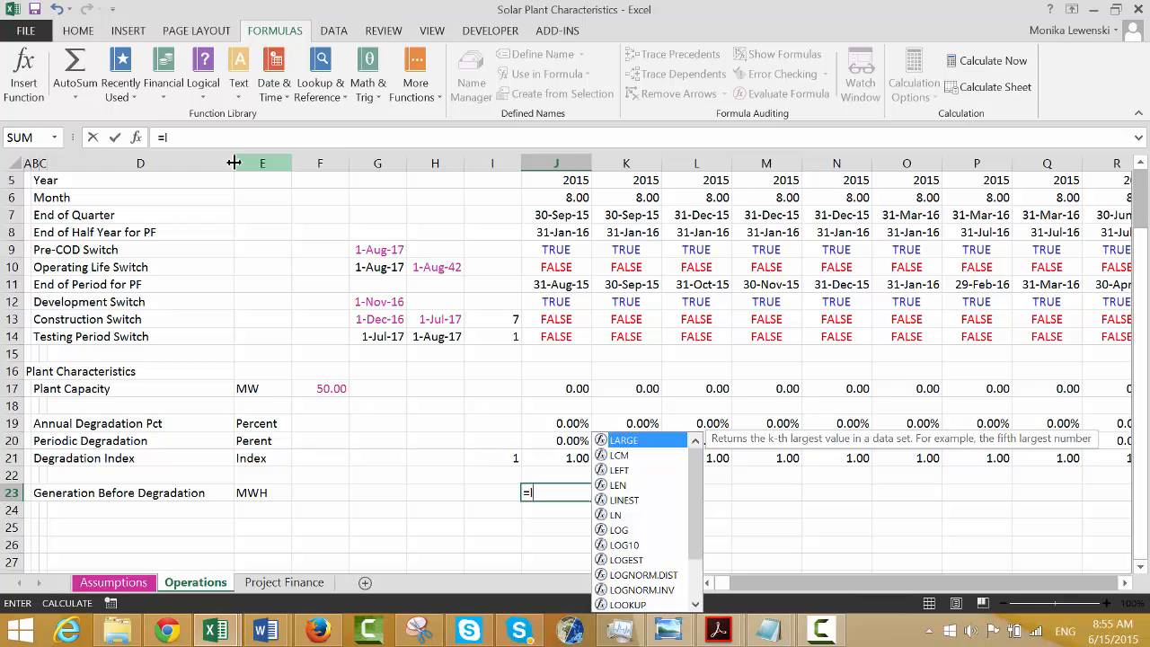
key("Down")
key("Down")
key("Down")
key("Down")
key("Down")
key("Down")
key("Down")
key("Down")
key("Down")
key("Down")
key("Down")
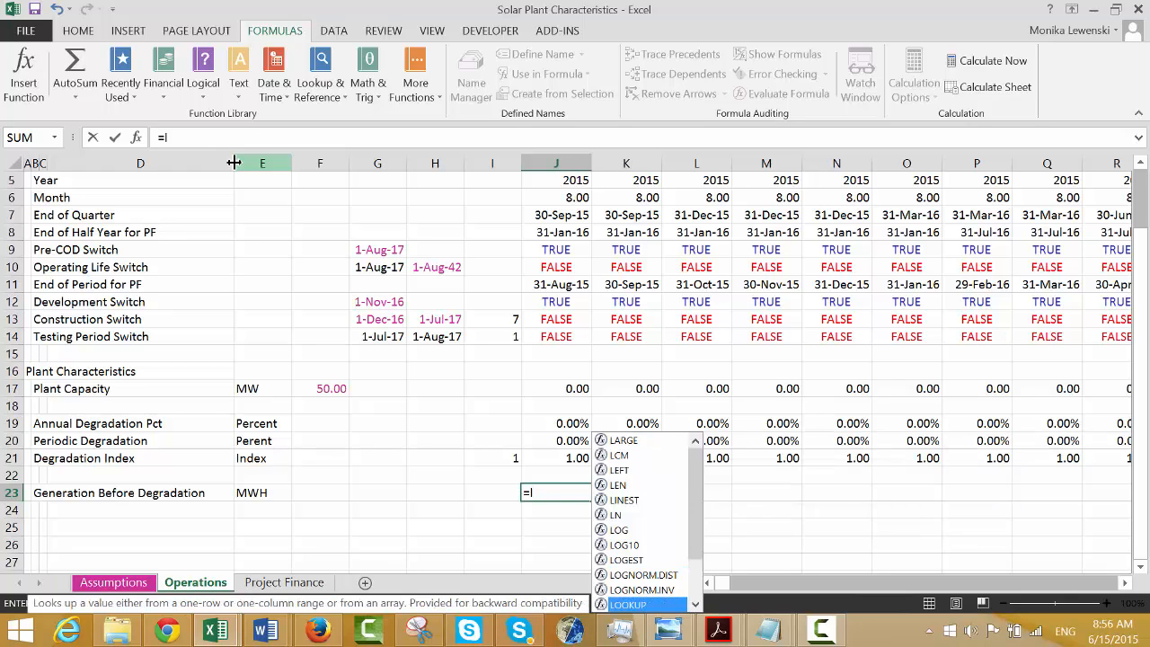
key("Tab")
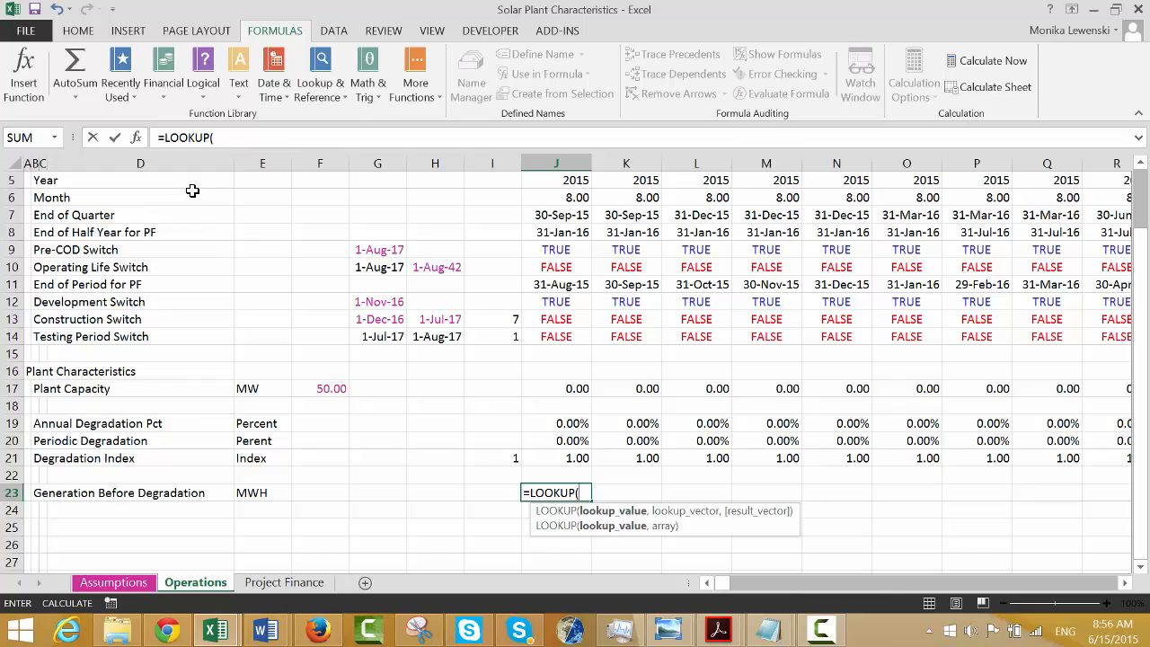
left_click(542, 200)
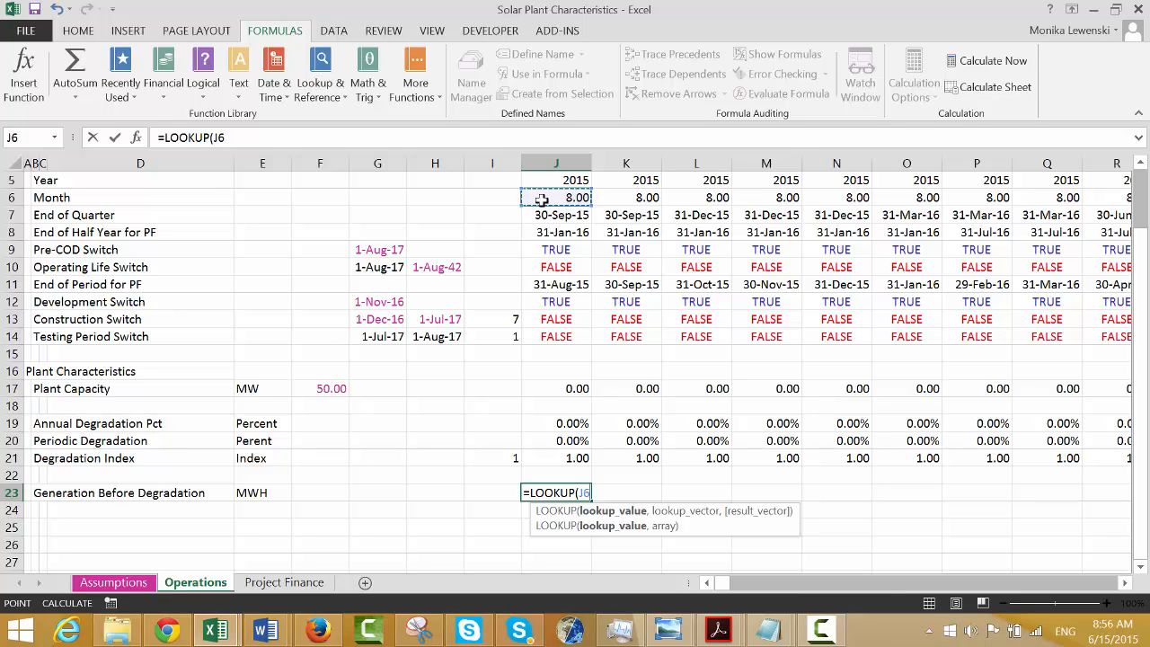
type(",")
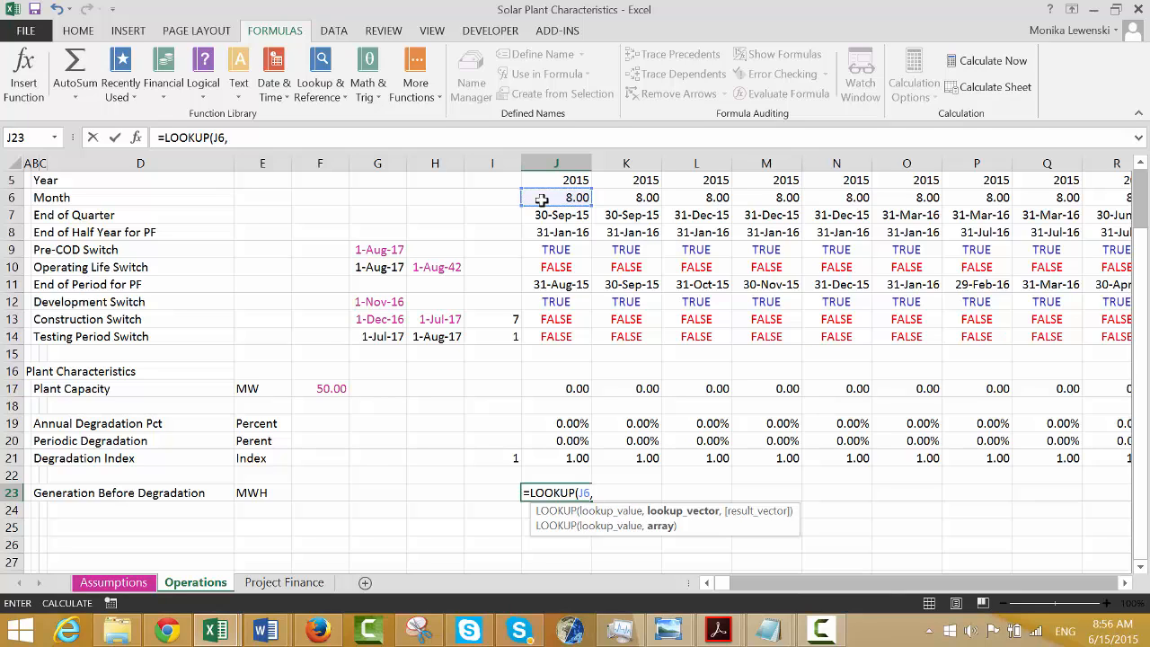
Set the lookup vector of the J23 formula to the absolute month-number range Assumptions!$F$93:$F$104.
key("ctrl+Page_Up")
key("Down")
key("Down")
key("Down")
key("Down")
key("Down")
key("Down")
key("Down")
key("Down")
key("Down")
key("Down")
key("Down")
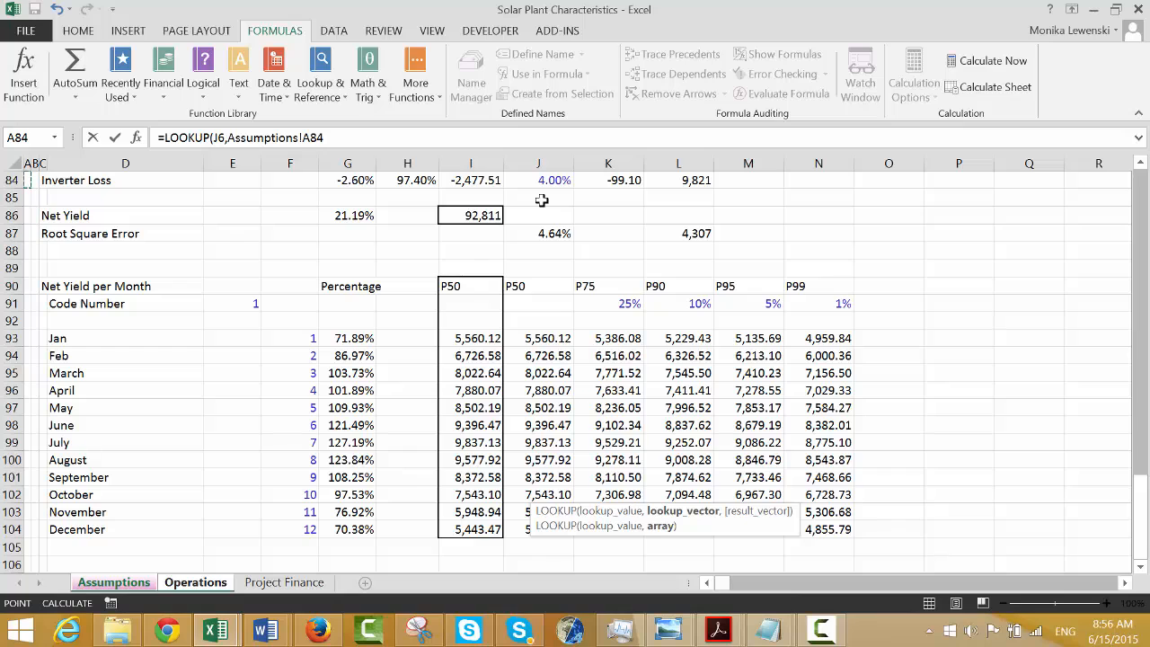
key("Right")
key("Right")
key("Right")
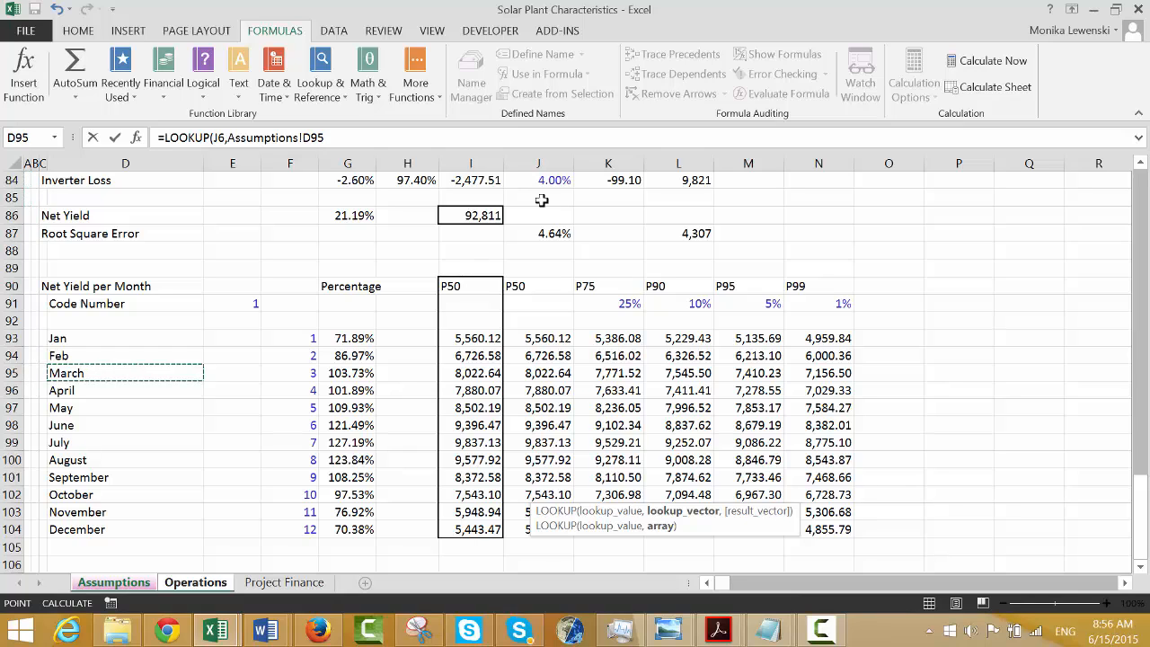
key("Up")
key("Up")
key("Right")
key("Right")
key("ctrl+shift+Down")
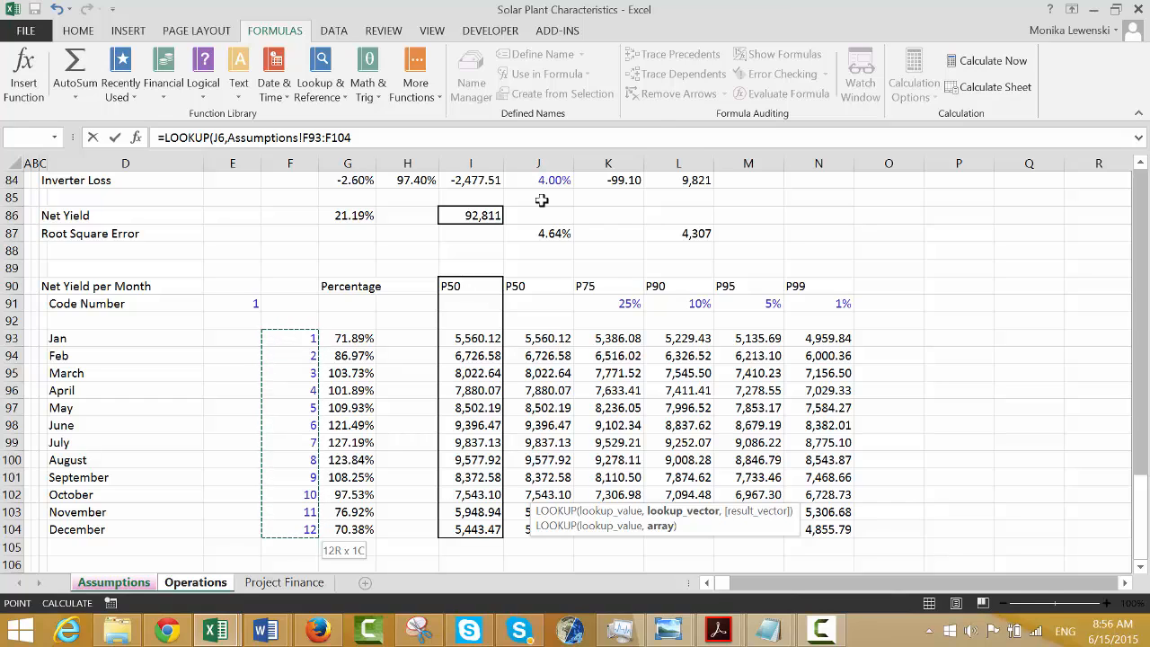
key("F5")
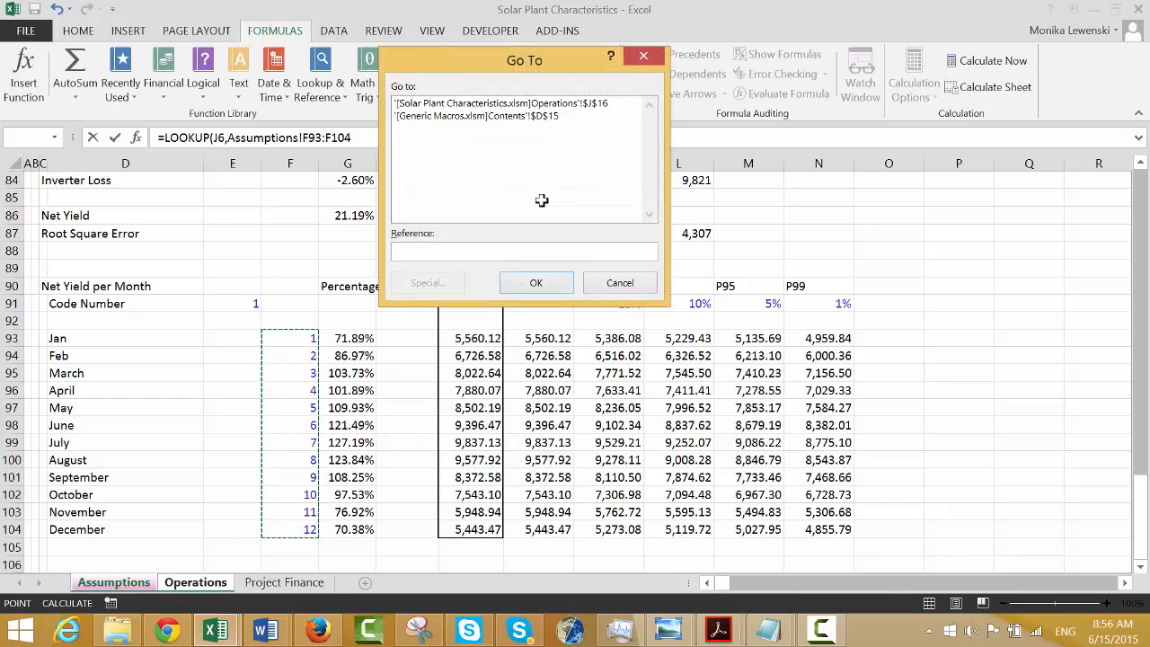
key("Escape")
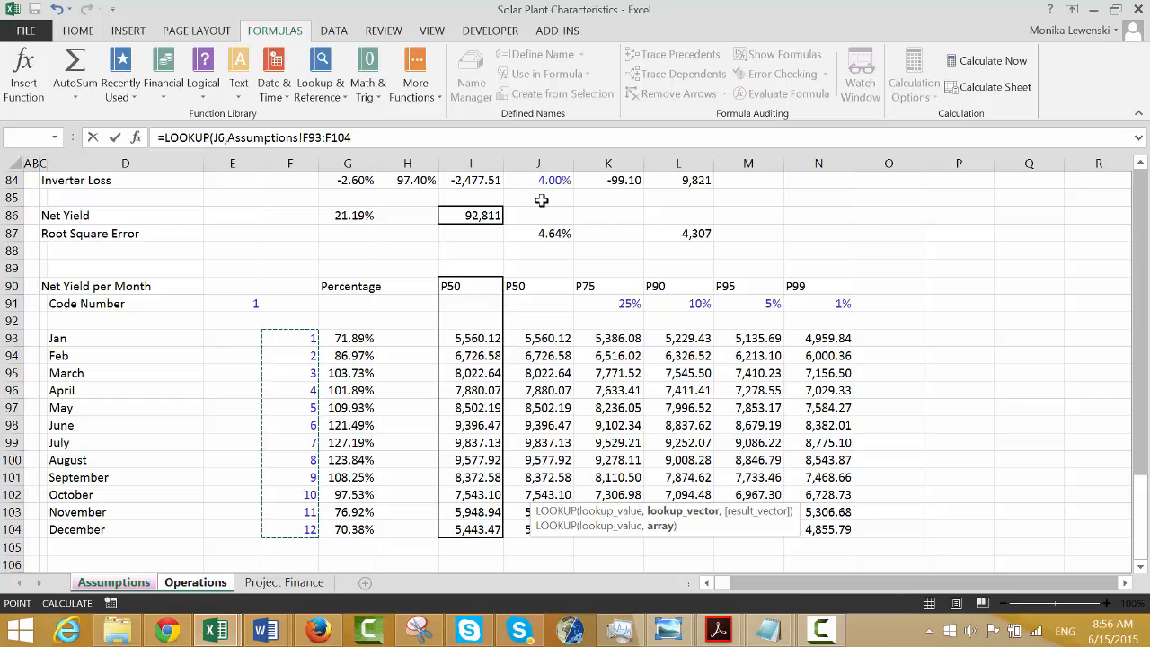
key("F4")
type(",")
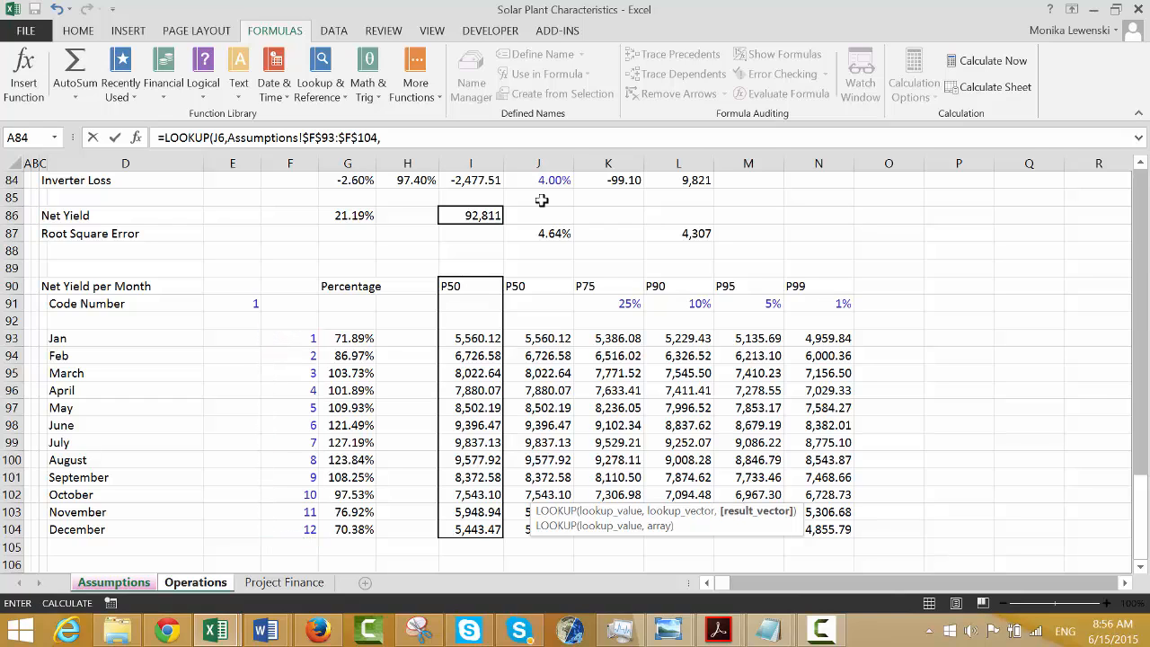
Complete the J23 LOOKUP with the absolute result range Assumptions!$I$93:$I$104, and apply the number format to the cell.
key("Up")
key("Down")
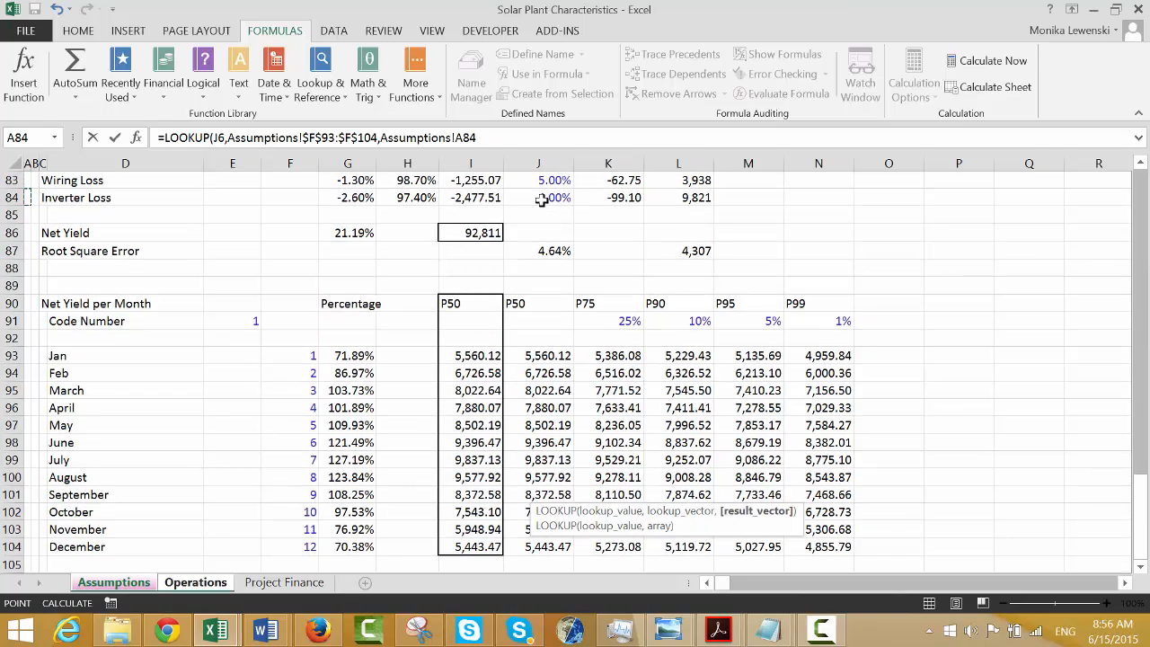
left_click(473, 357)
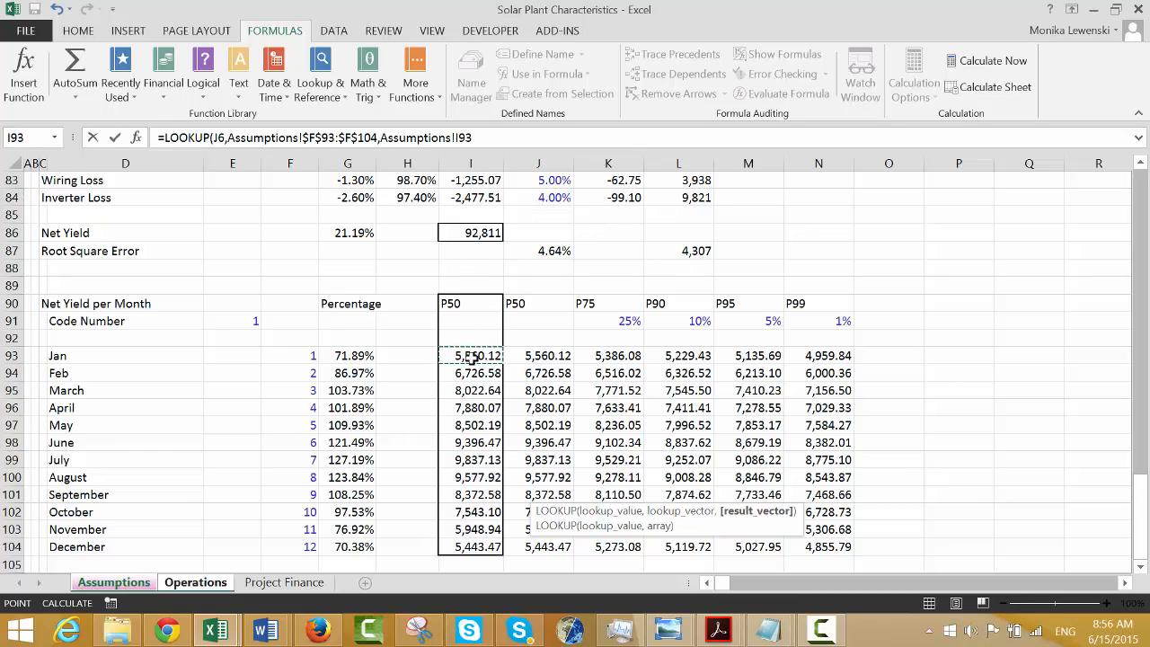
key("ctrl+shift+Down")
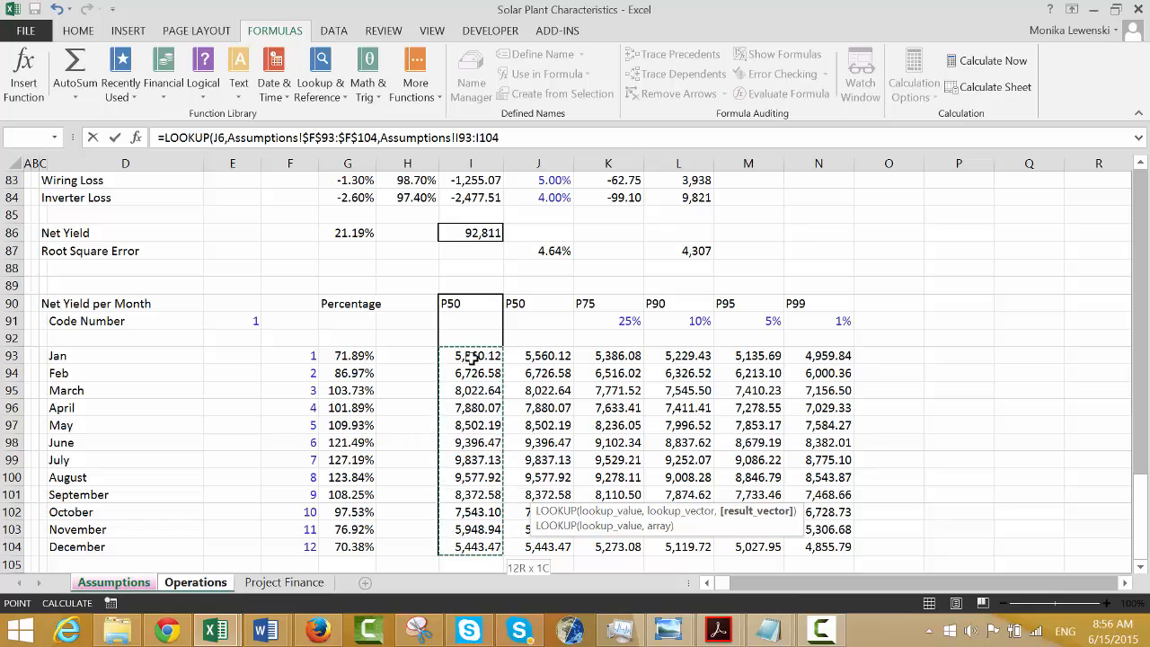
key("Return")
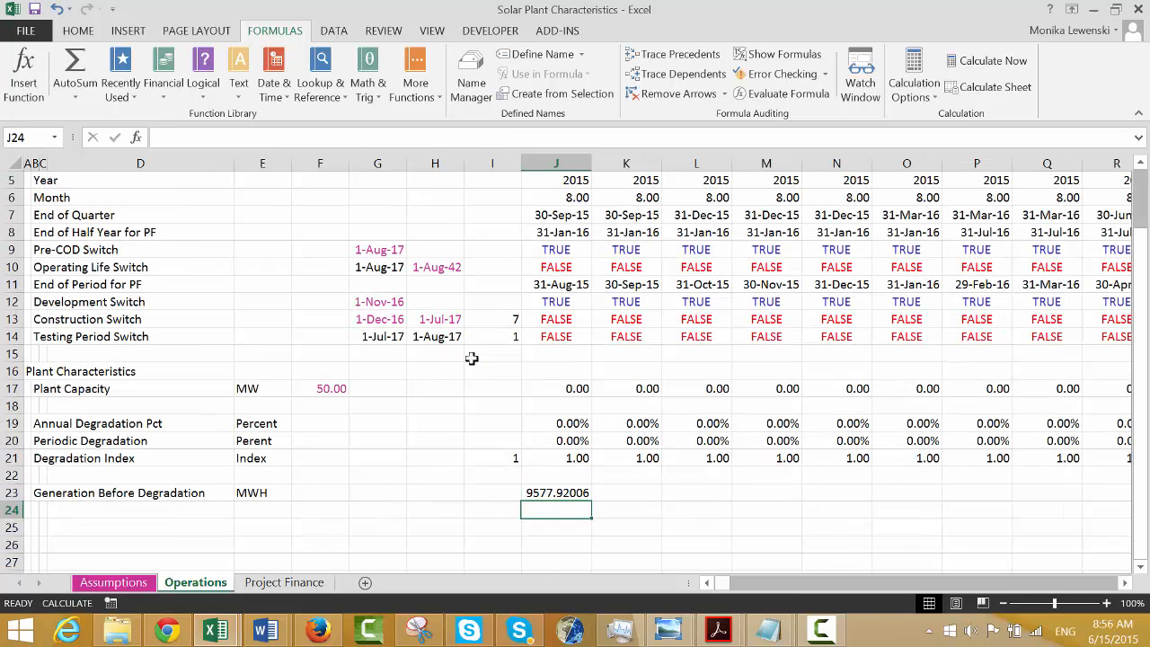
key("Up")
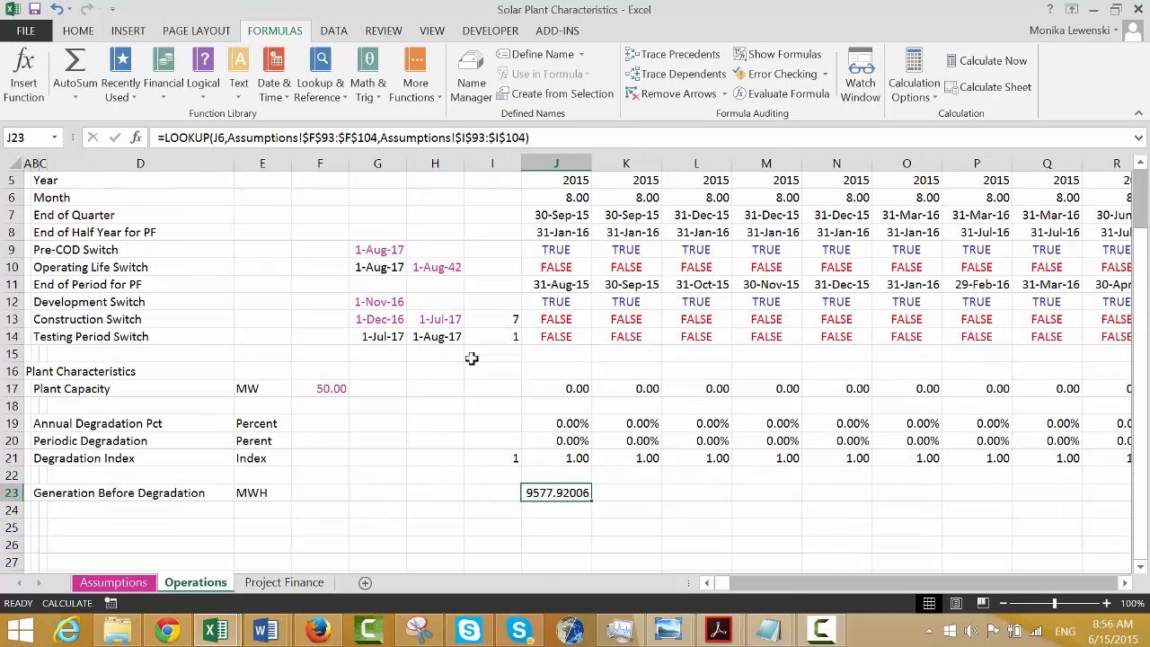
key("ctrl+shift+1")
Extend the J23 formula by multiplying its LOOKUP by the Operating Life Switch in J10.
key("F2")
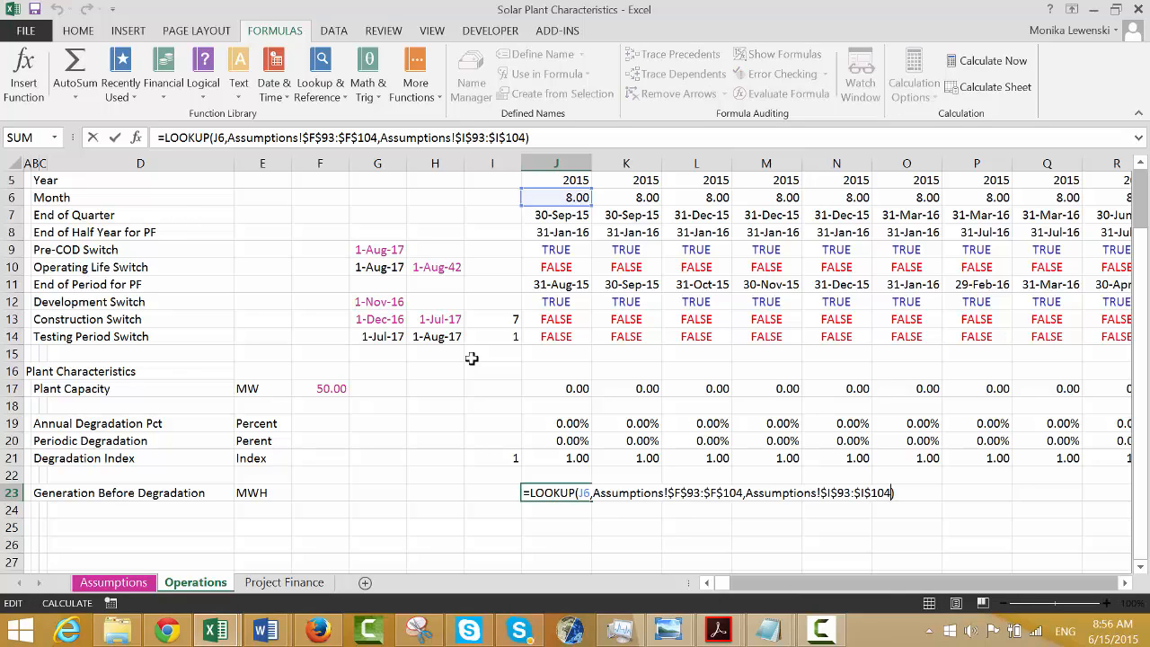
key("Left")
key("Left")
key("Left")
key("Left")
key("Left")
key("Left")
key("Left")
key("Left")
key("Left")
key("Left")
key("Left")
key("Left")
key("Left")
key("Left")
key("Left")
key("Left")
key("Left")
key("Left")
key("Left")
key("Left")
key("Left")
key("Left")
key("Left")
key("Left")
key("Left")
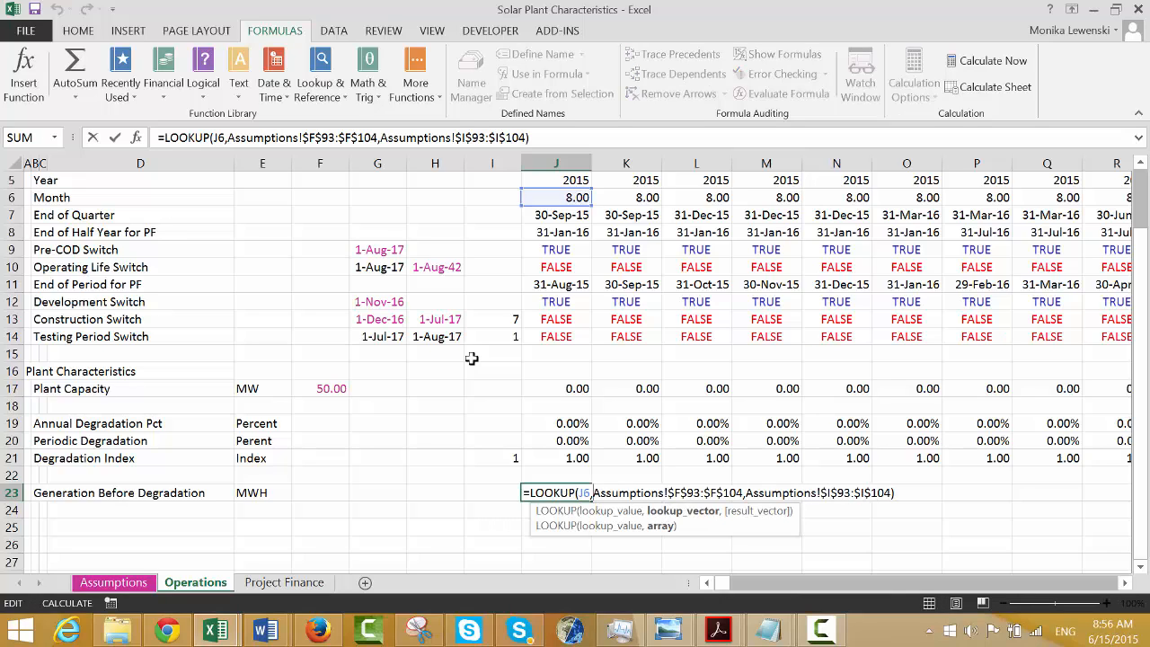
key("Left")
key("Left")
key("Left")
key("Left")
key("Left")
key("Left")
key("Left")
key("Left")
key("Left")
key("Left")
key("Right")
key("Right")
key("Right")
key("Right")
key("Right")
key("Right")
key("Right")
key("Right")
key("Right")
key("Right")
key("Right")
key("Right")
key("Right")
key("Right")
key("Right")
key("Right")
key("Right")
key("Right")
key("Right")
key("Right")
key("Right")
key("Right")
key("Right")
key("Right")
key("Right")
key("Right")
key("Right")
key("Right")
key("Right")
key("Right")
key("Right")
key("Right")
key("Right")
key("Right")
key("Right")
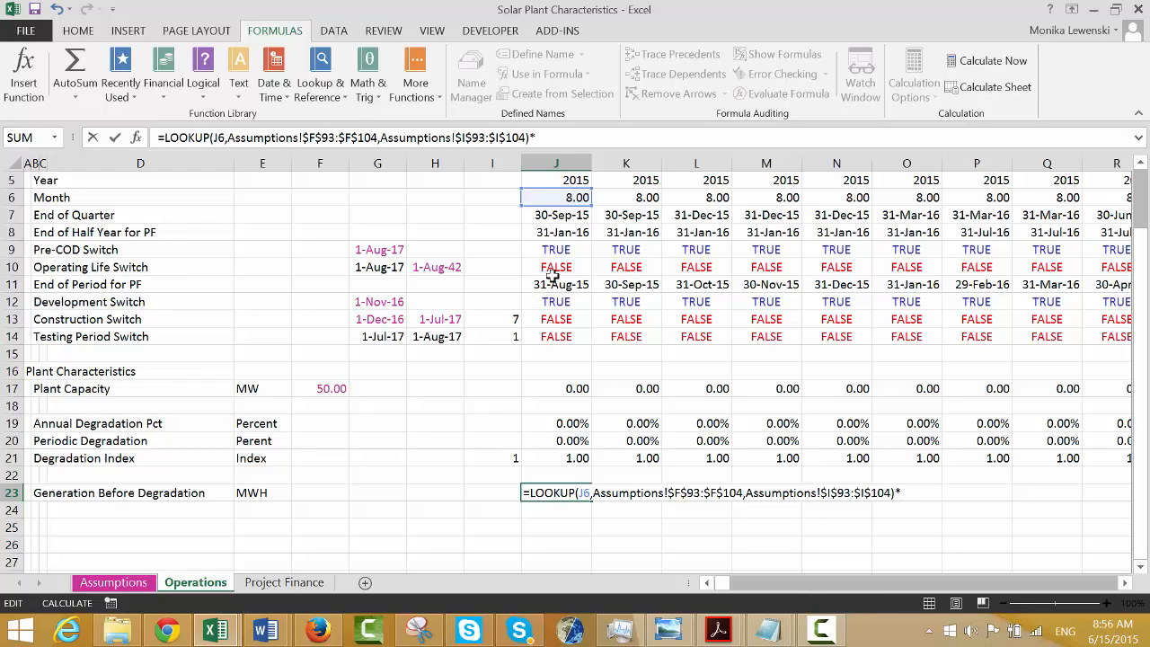
left_click(552, 277)
key("Up")
key("Return")
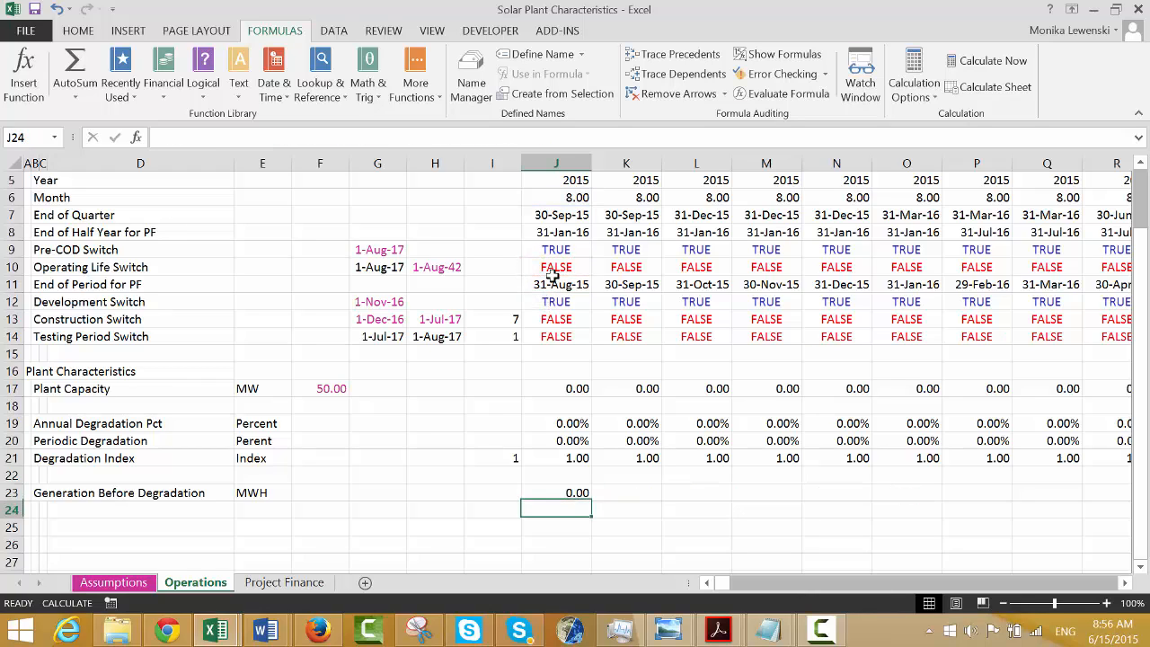
Fill the J23 Generation Before Degradation formula across all monthly columns of row 23.
key("Up")
key("ctrl+shift+Right")
key("ctrl+r")
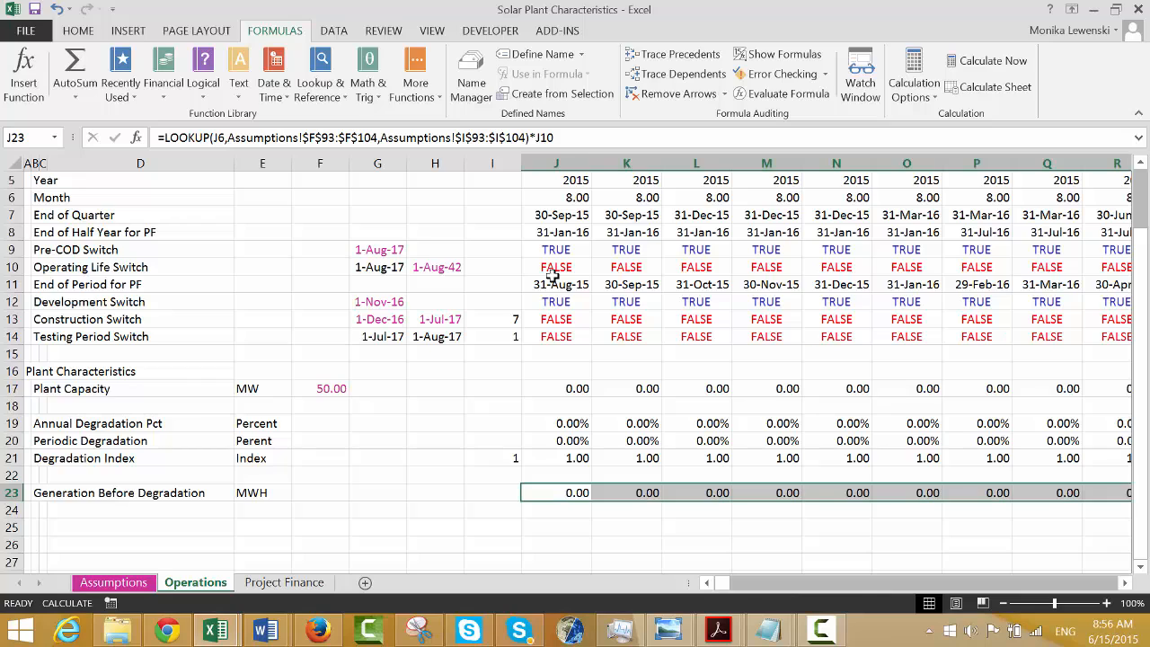
Label the next row Generation After Degradation in B24.
key("Down")
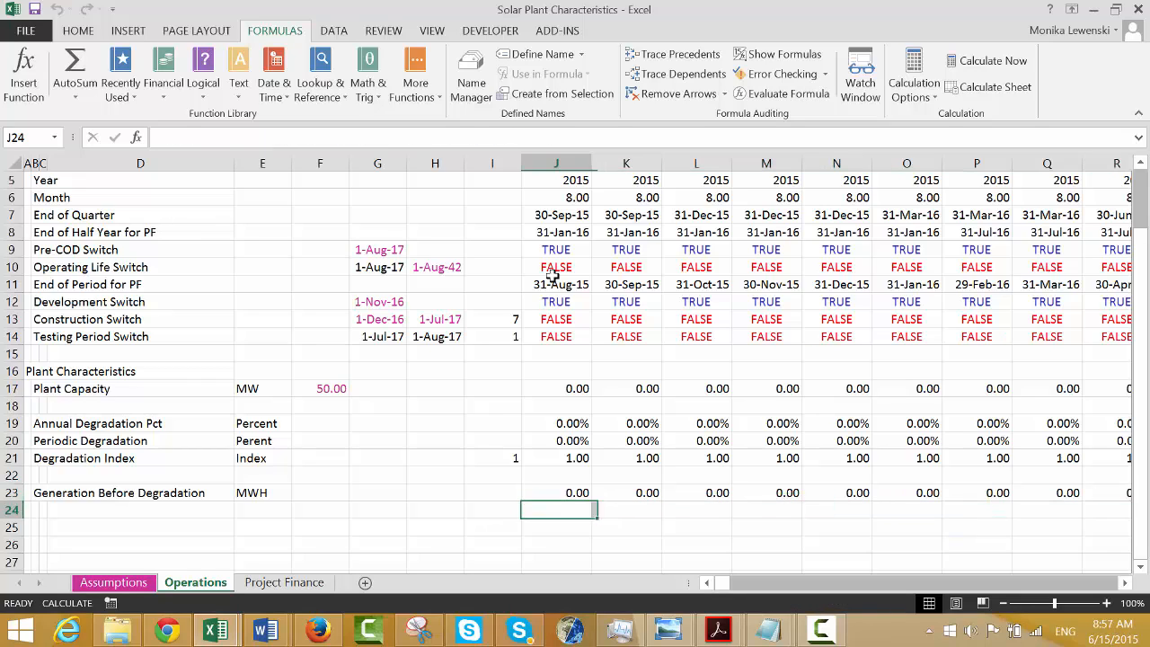
key("Left")
key("Left")
key("Left")
key("Left")
key("Left")
key("Left")
key("Left")
key("Left")
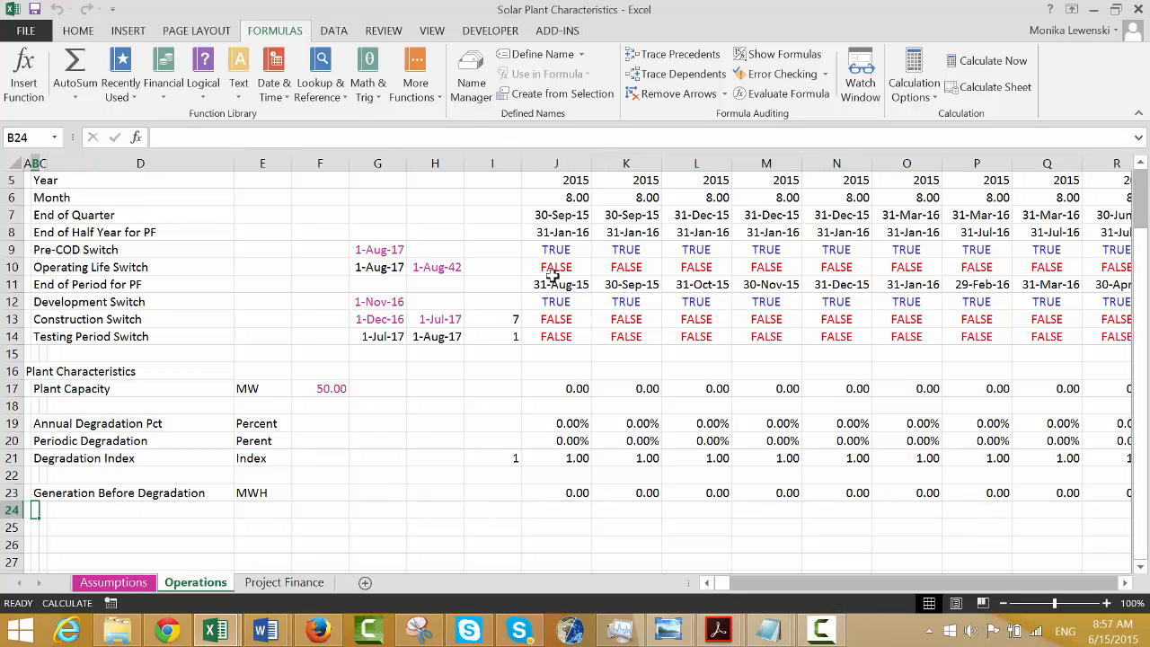
type("Generation A")
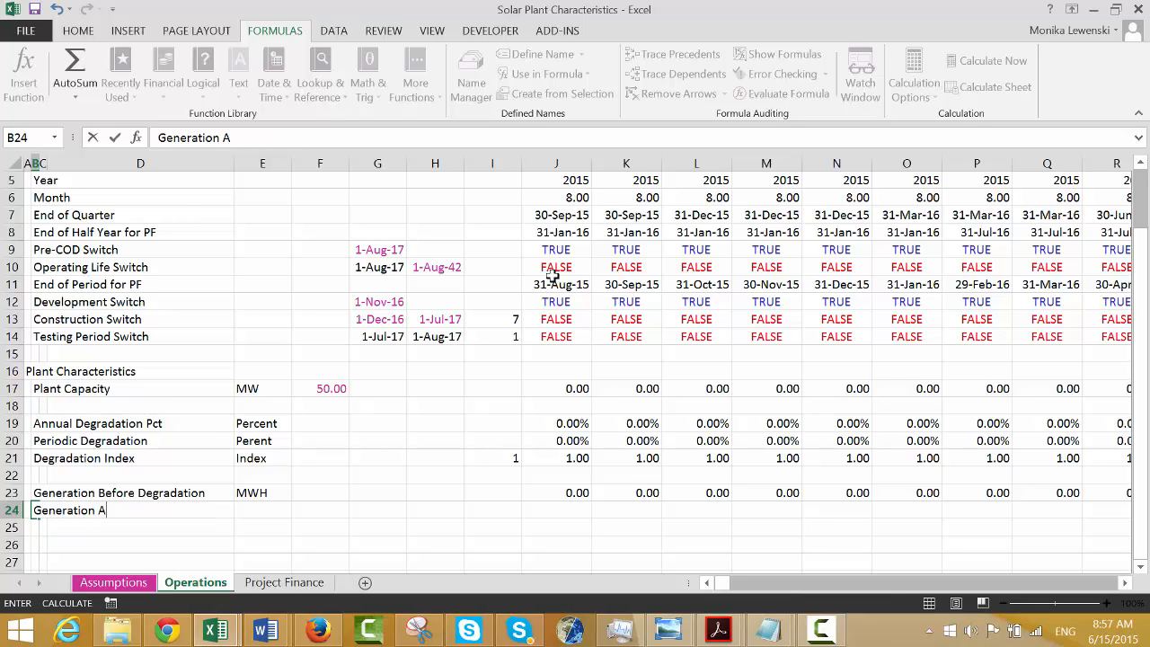
type("fter Degradatio")
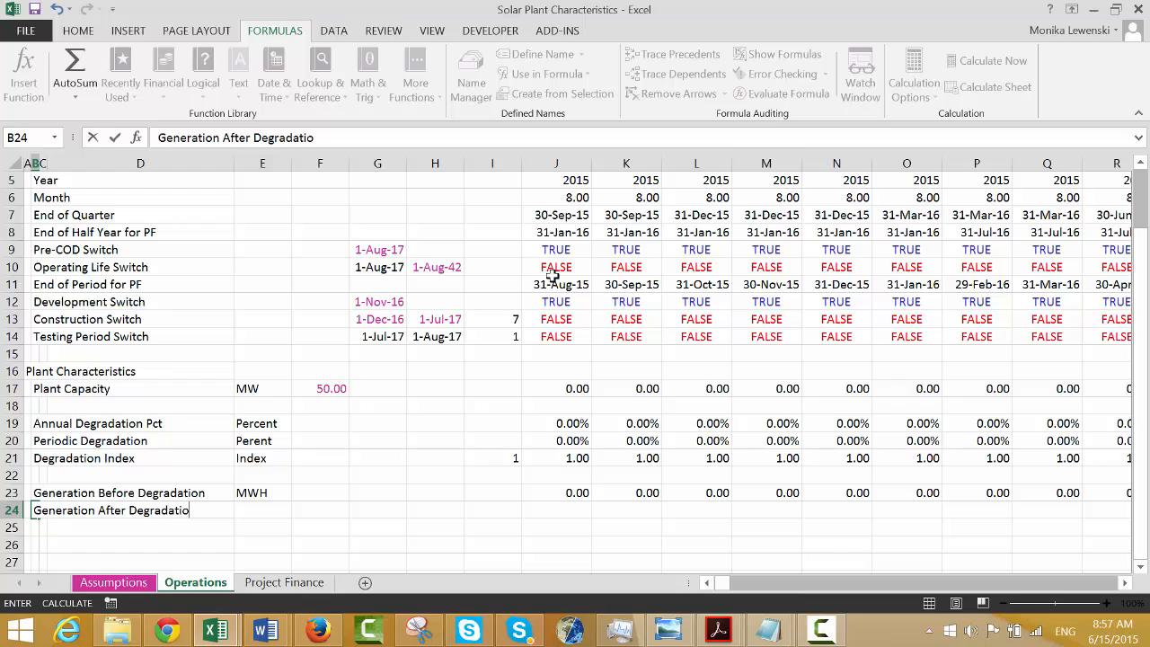
type("n")
Copy the MWH unit from E23 down to E24.
key("Right")
key("Right")
key("Right")
key("Up")
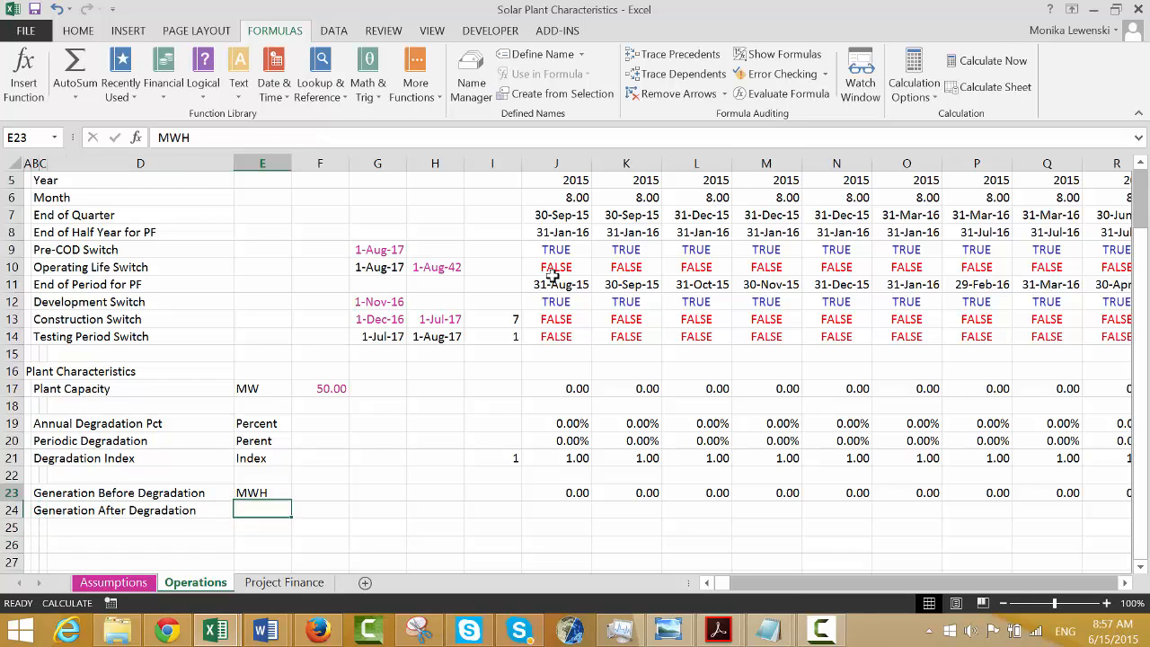
key("shift+Down")
key("ctrl+d")
key("Down")
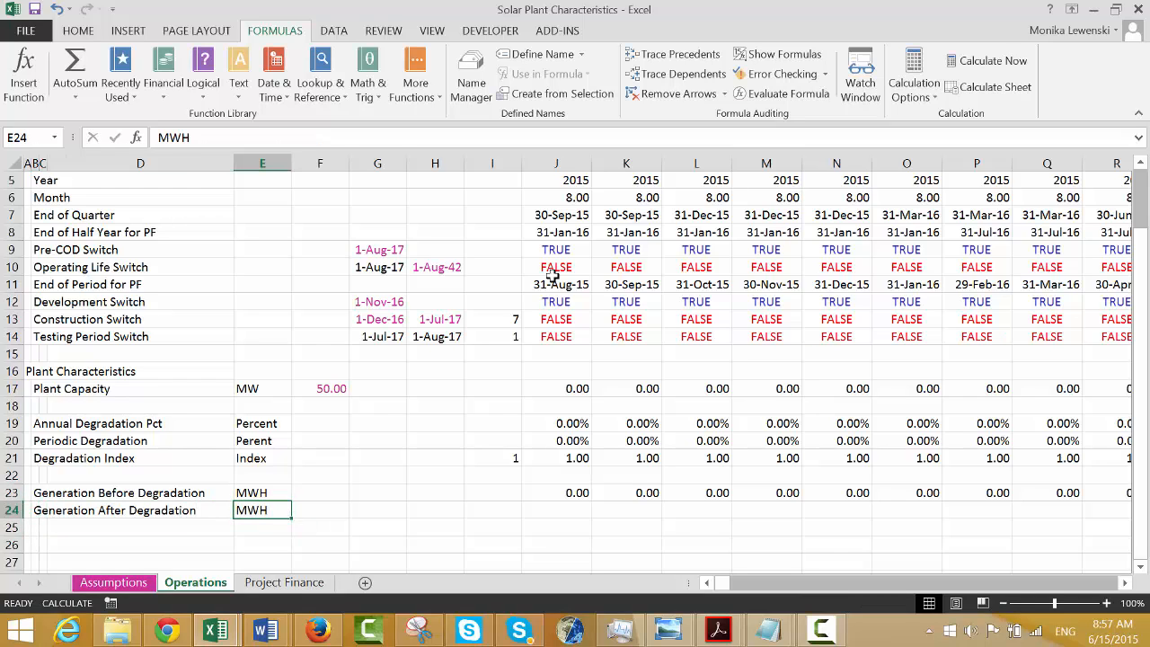
Enter =J23*J21 in J24 to multiply generation before degradation by the degradation index.
key("Right")
key("Right")
key("Right")
key("Right")
key("Right")
type("=")
key("Up")
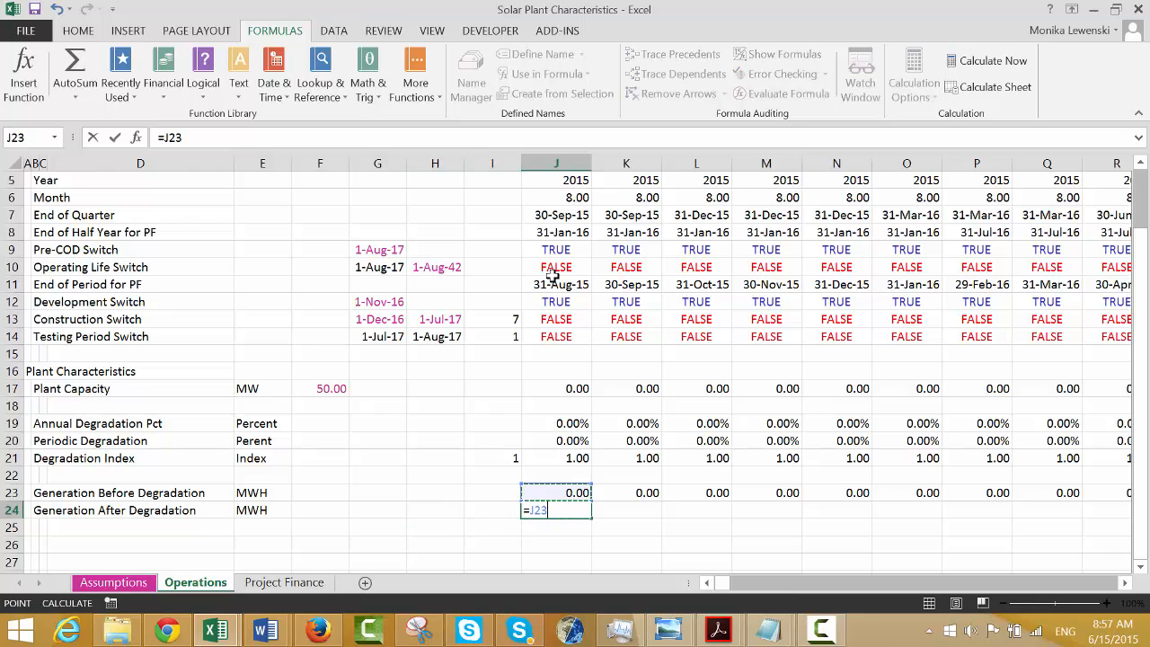
type("*")
key("Up")
key("Up")
key("Up")
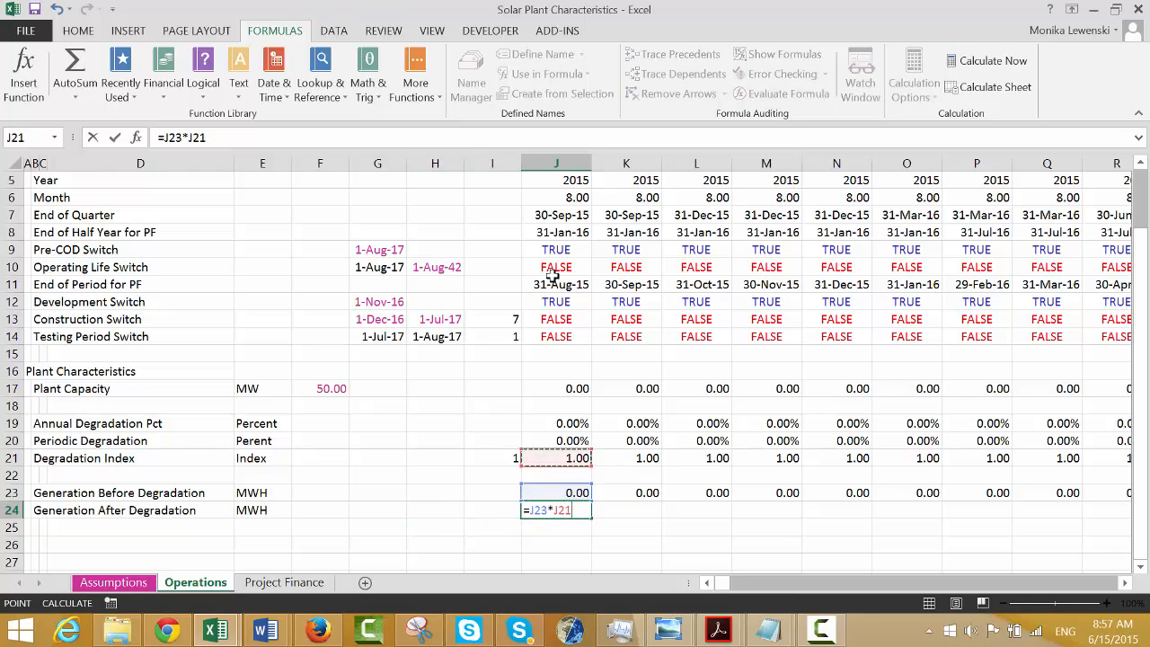
key("Return")
Correct the Degradation Index formula in J21 to =I21*(1-J20) and fill it across row 21.
key("Up")
key("Up")
key("Up")
key("Up")
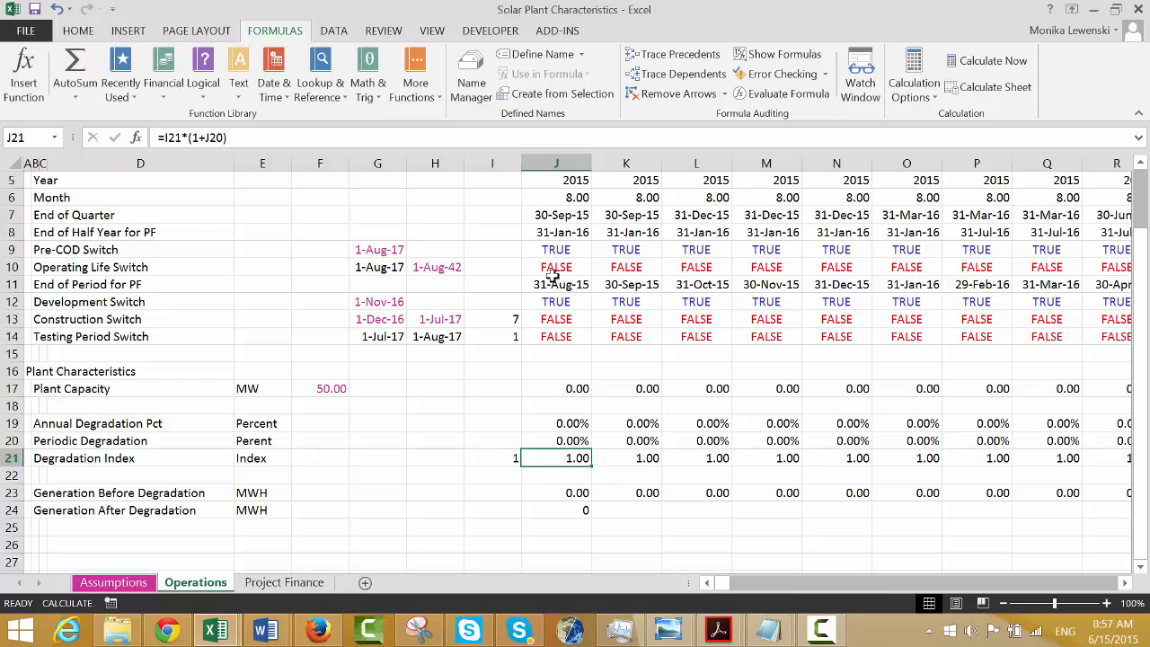
key("F2")
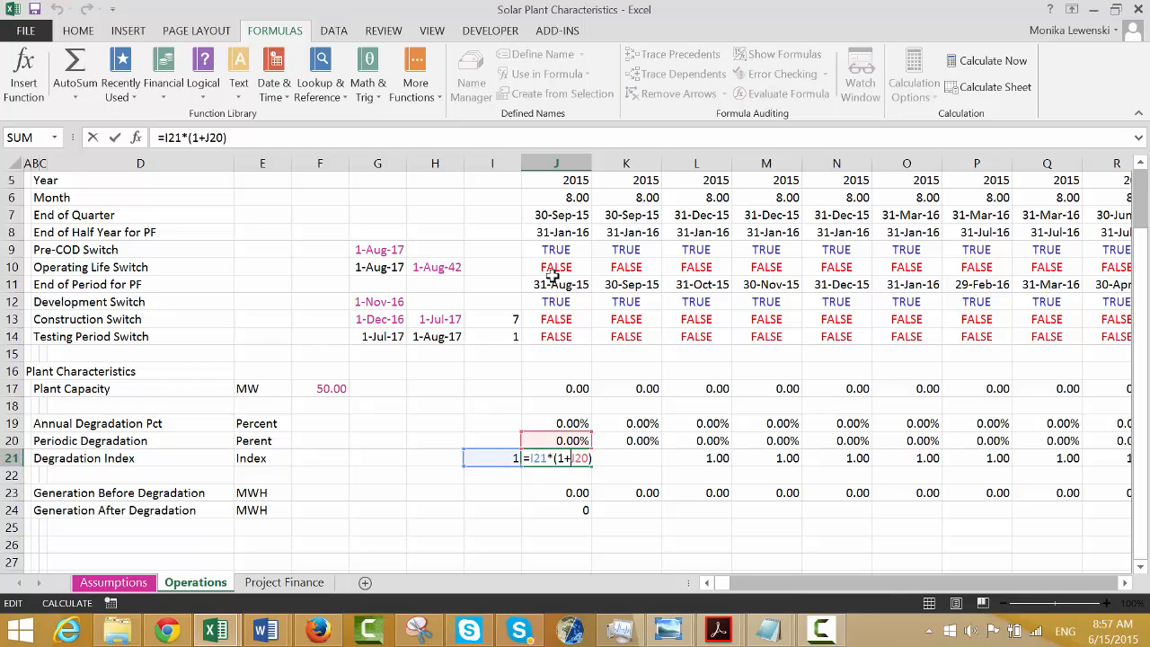
key("BackSpace")
type("-")
key("Return")
key("Up")
key("ctrl+shift+Right")
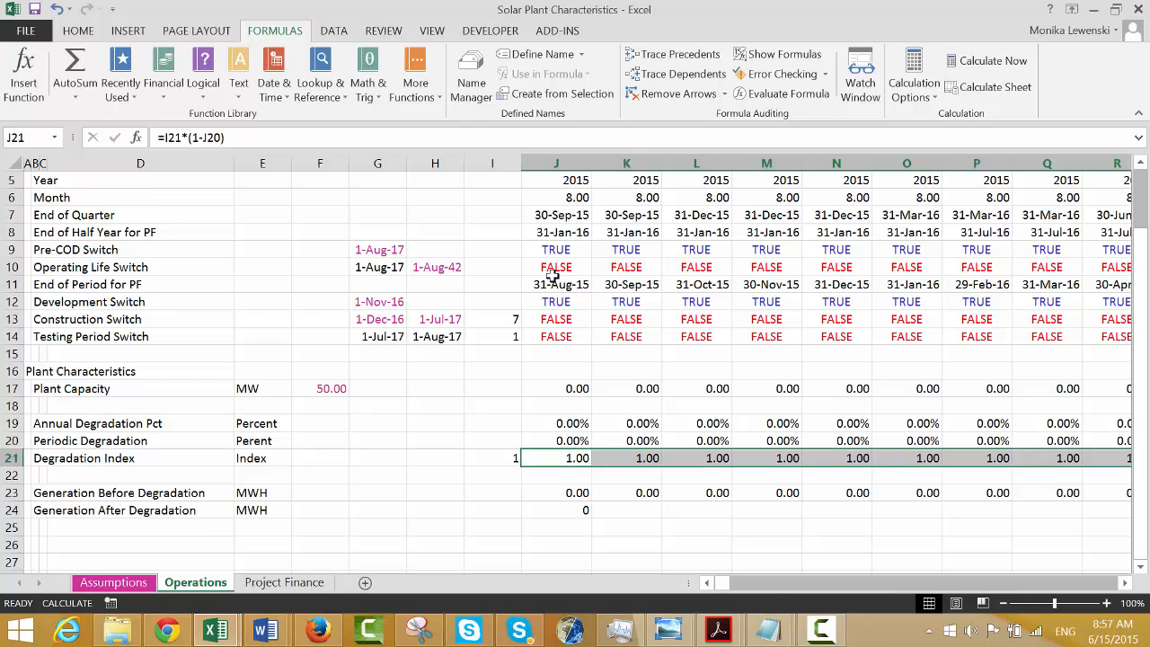
key("ctrl+r")
Fill the J24 formula across row 24 with a two-decimal number format and recalculate the sheet.
key("Down")
key("Down")
key("Down")
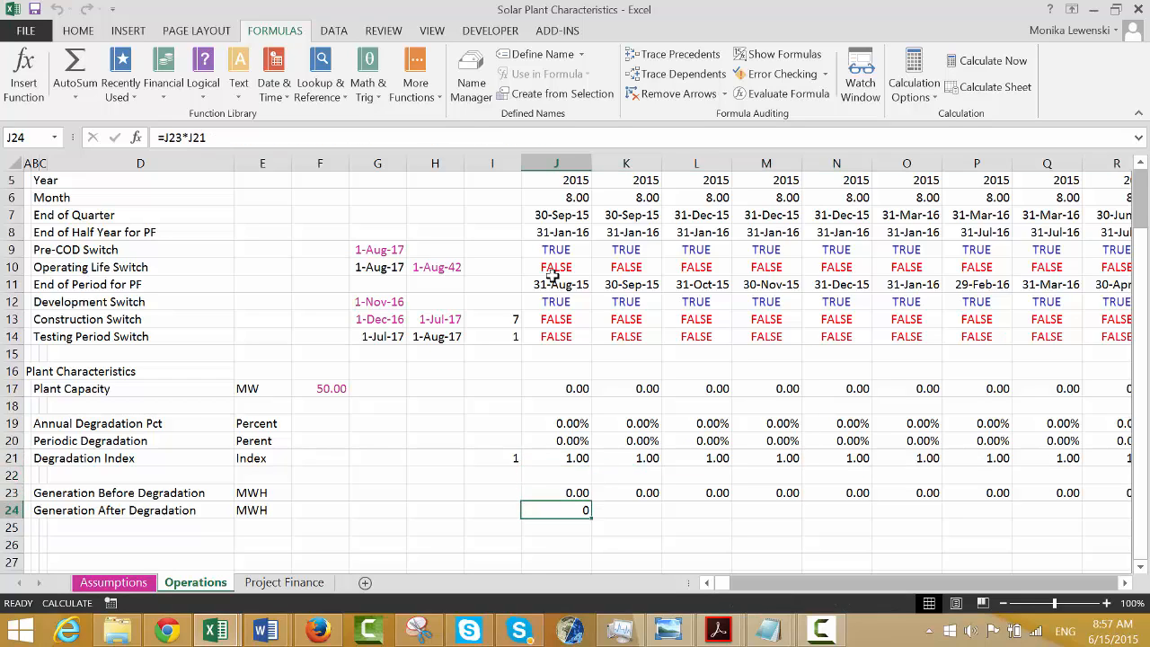
key("ctrl+shift+Right")
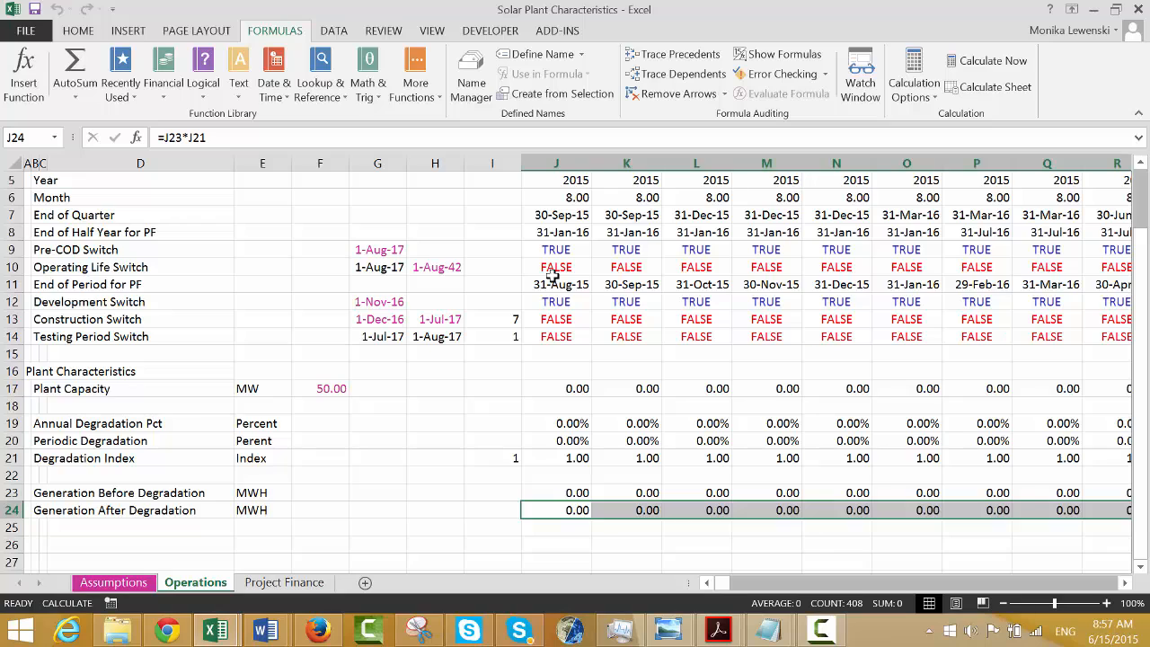
left_click(952, 93)
Examine the degradation and generation rows around the August 2017 start of operations, finishing on the formula in AH23.
left_click(836, 423)
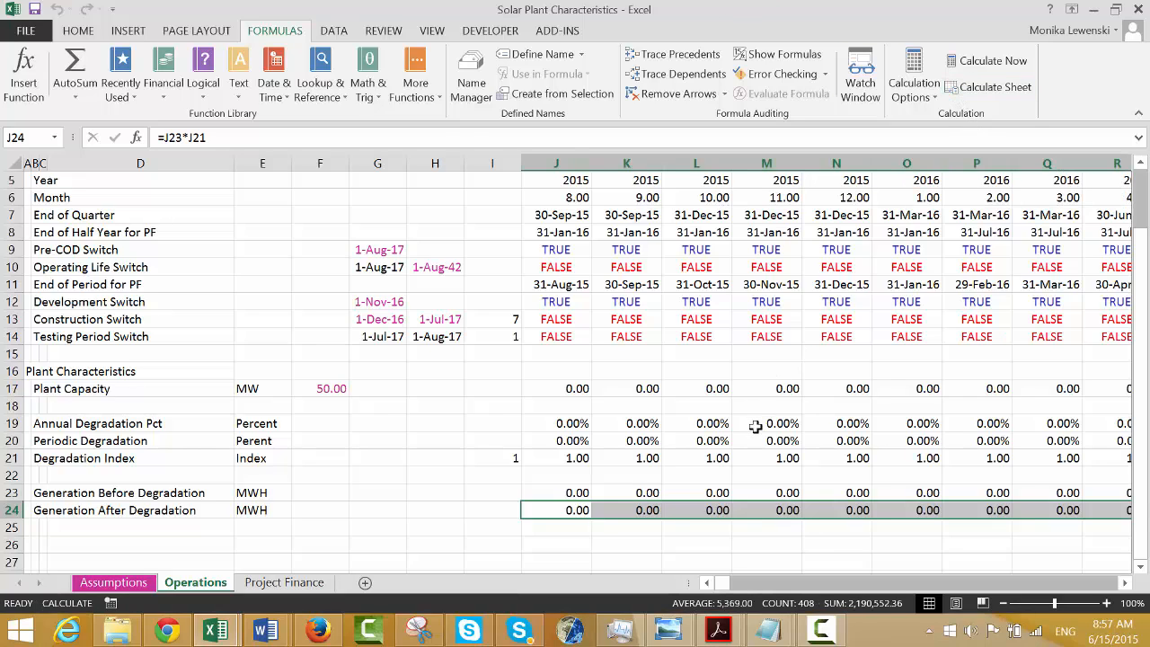
key("Right")
key("Right")
key("Right")
key("Right")
key("Right")
key("Right")
key("Right")
key("Right")
key("Right")
key("Right")
key("Right")
key("Right")
key("Right")
key("Right")
key("Right")
key("Right")
key("Right")
key("Right")
key("Right")
key("Right")
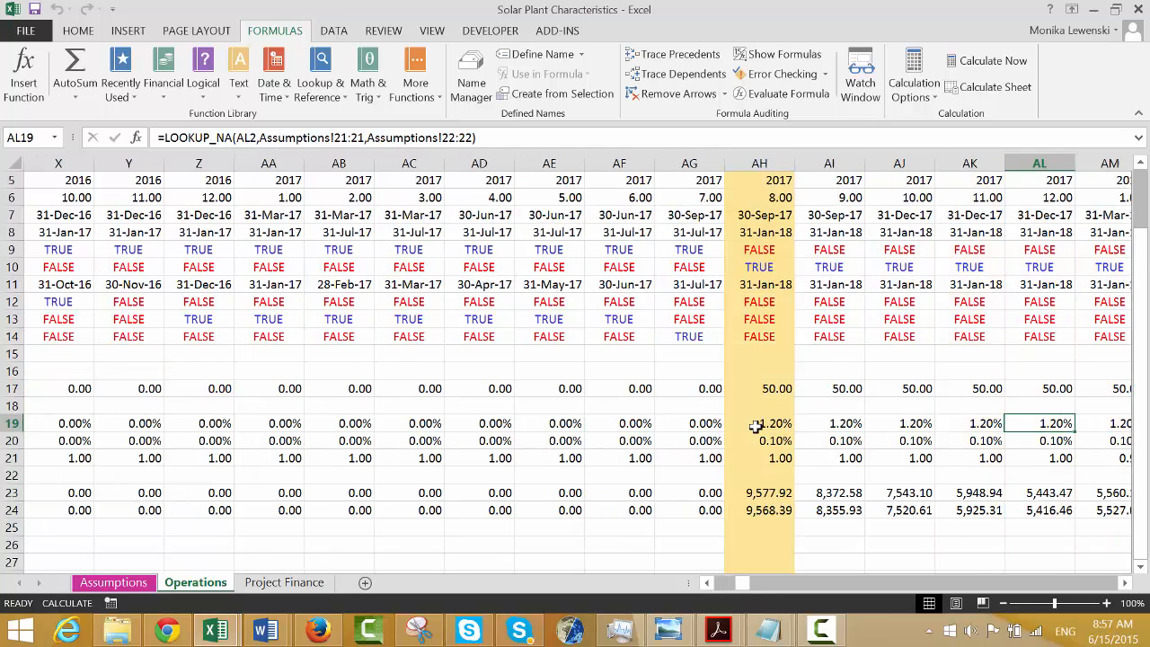
key("Left")
key("Left")
key("Left")
key("Left")
key("Left")
key("Left")
key("Left")
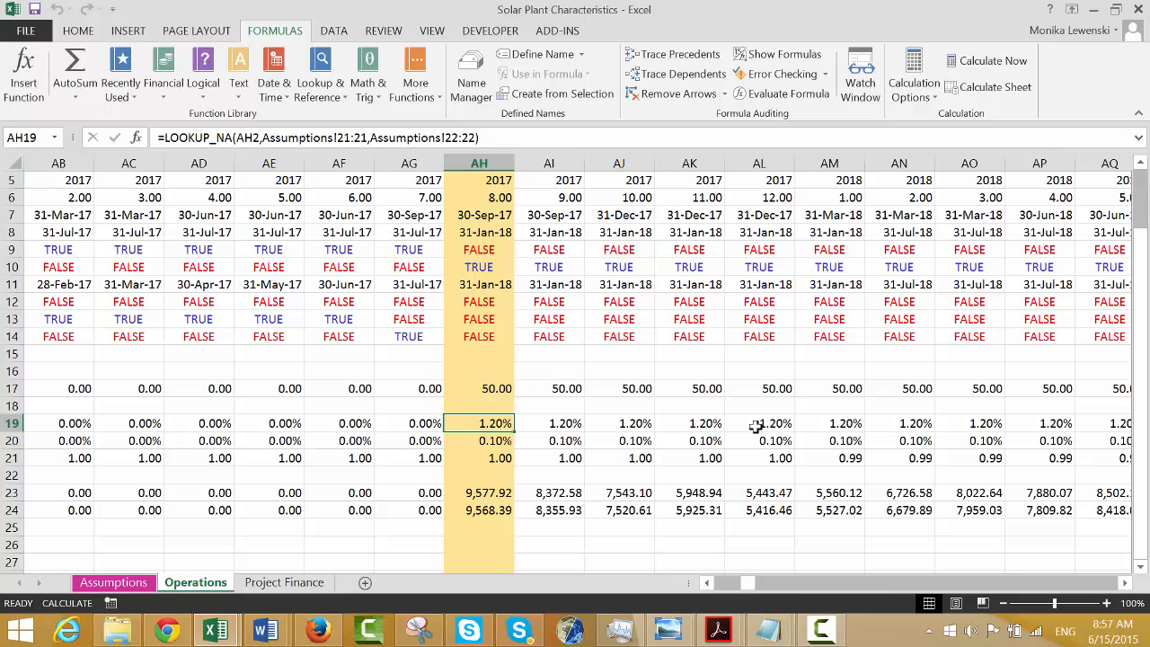
key("Down")
key("Down")
key("Down")
key("Down")
key("Down")
key("Down")
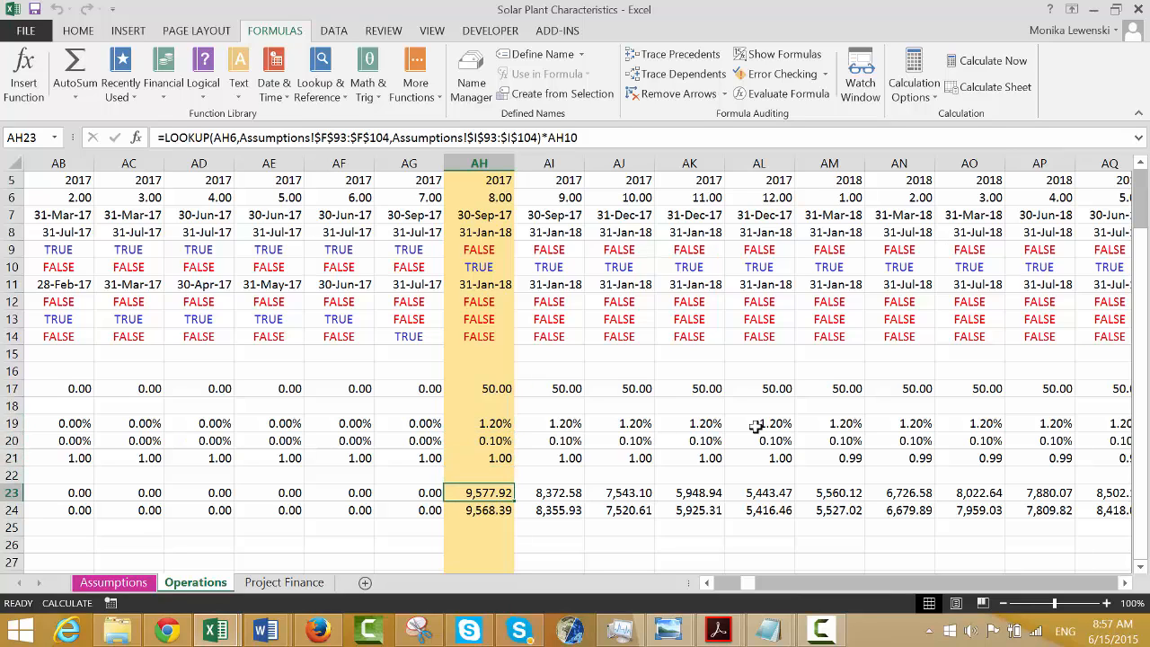
Examine the Generation After Degradation values along row 24 from September 2017 to the end of the timeline in 2049.
key("Up")
key("Right")
key("Right")
key("Right")
key("Right")
key("Right")
key("Right")
key("Right")
key("Right")
key("Right")
key("Right")
key("Right")
key("Right")
key("Right")
key("Right")
key("Right")
key("Right")
key("Right")
key("Right")
key("Right")
key("Right")
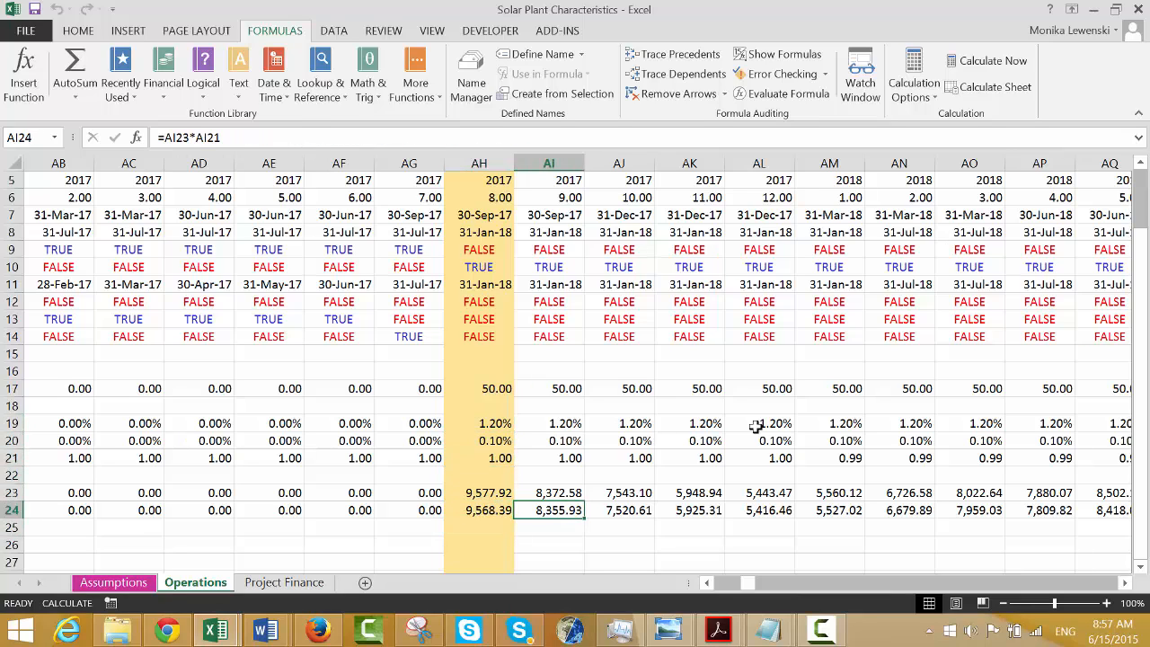
key("Right")
key("Right")
key("Right")
key("Right")
key("Right")
key("Right")
key("Right")
key("Right")
key("Right")
key("Right")
key("Right")
key("Right")
key("Right")
key("Right")
key("Right")
key("Right")
key("Right")
key("Right")
key("Right")
key("Right")
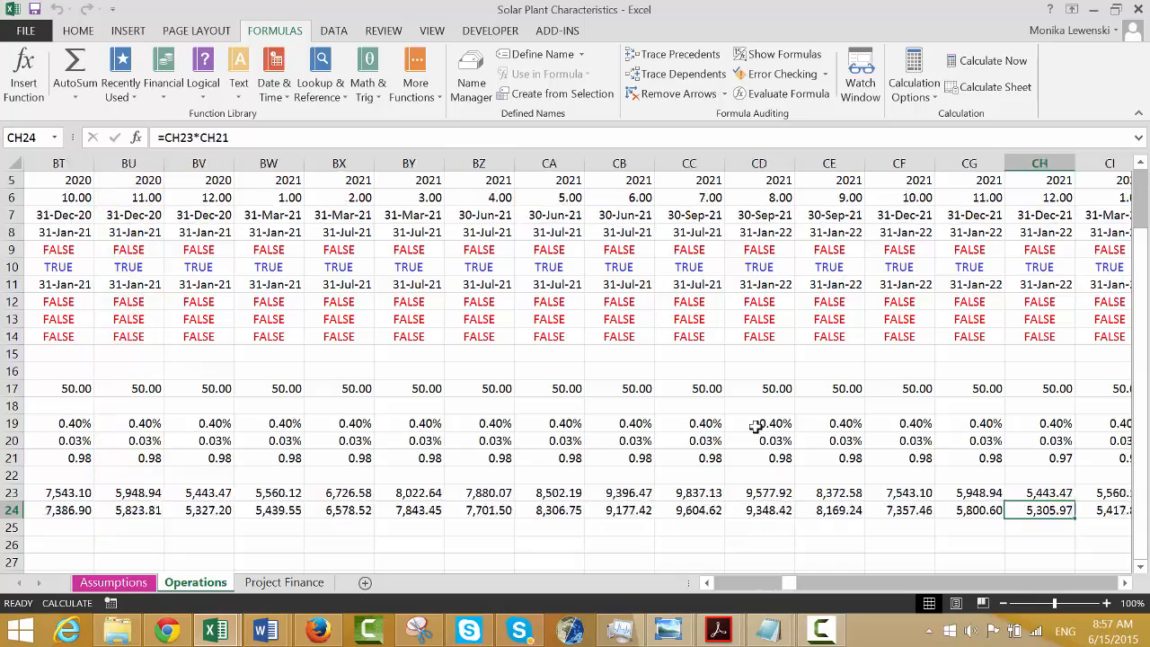
key("Right")
key("Right")
key("Right")
key("Right")
key("Right")
key("Right")
key("Right")
key("Right")
key("Right")
key("Right")
key("Right")
key("Right")
key("Right")
key("Right")
key("Right")
key("Right")
key("Right")
key("Right")
key("Right")
key("Right")
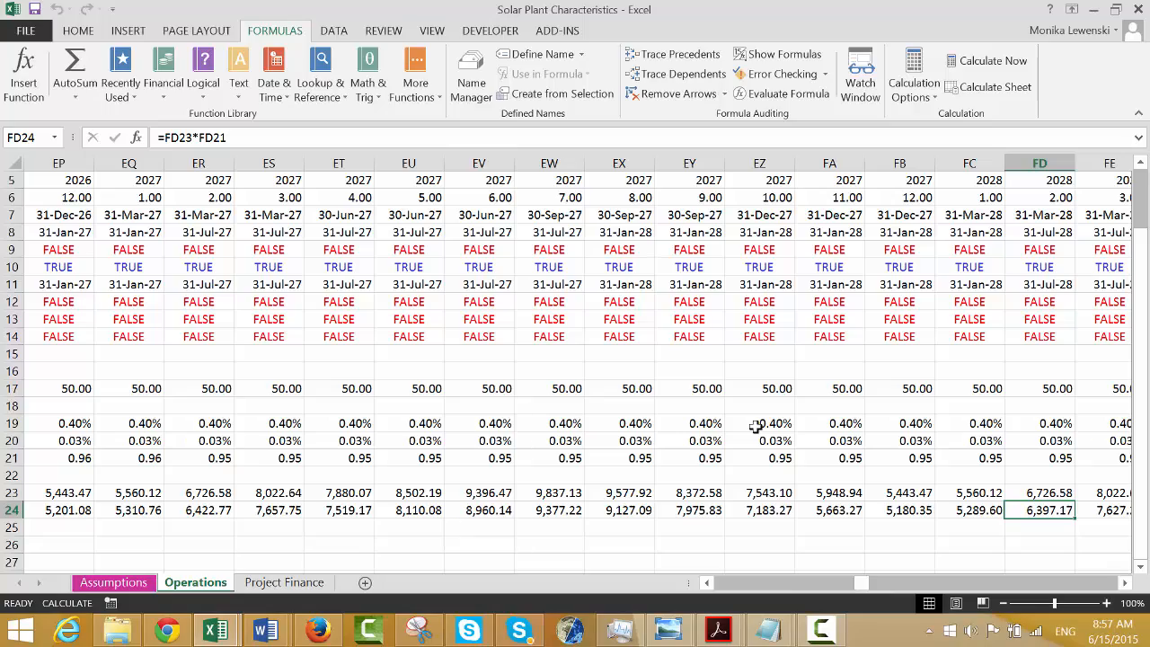
key("ctrl+Right")
key("Left")
key("Left")
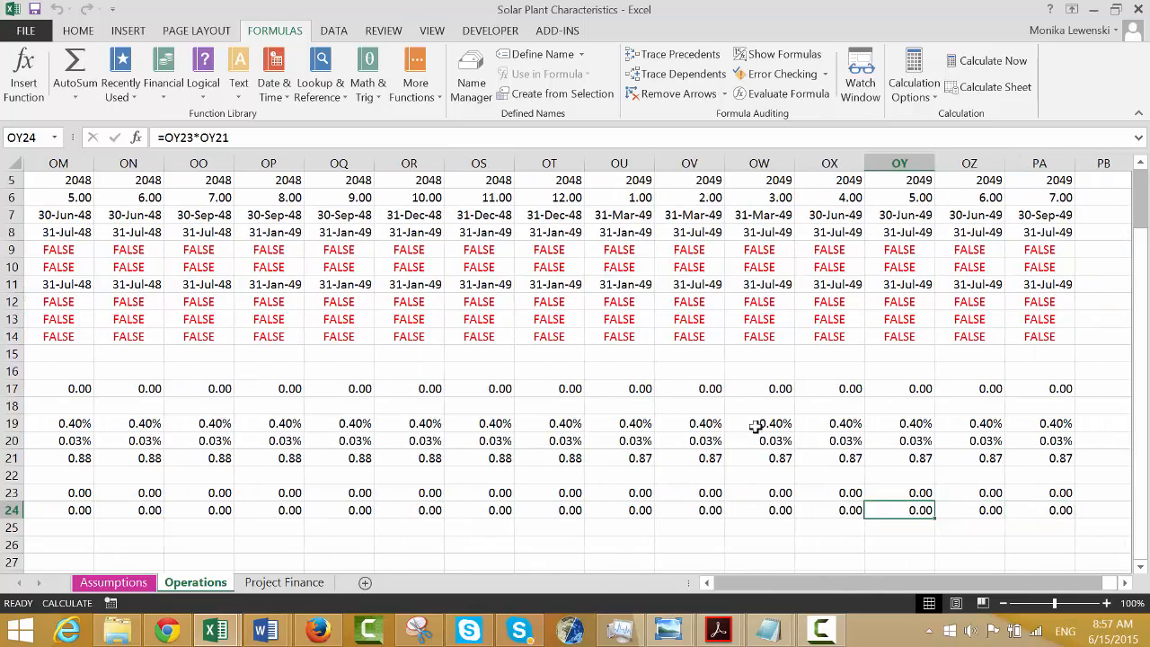
Return to the first columns of the Operations sheet and review its timeline, switch, plant characteristics and generation rows, finishing at A1.
key("ctrl+Left")
key("Left")
key("Left")
key("Left")
key("Left")
key("Left")
key("Left")
key("Left")
key("Left")
key("Up")
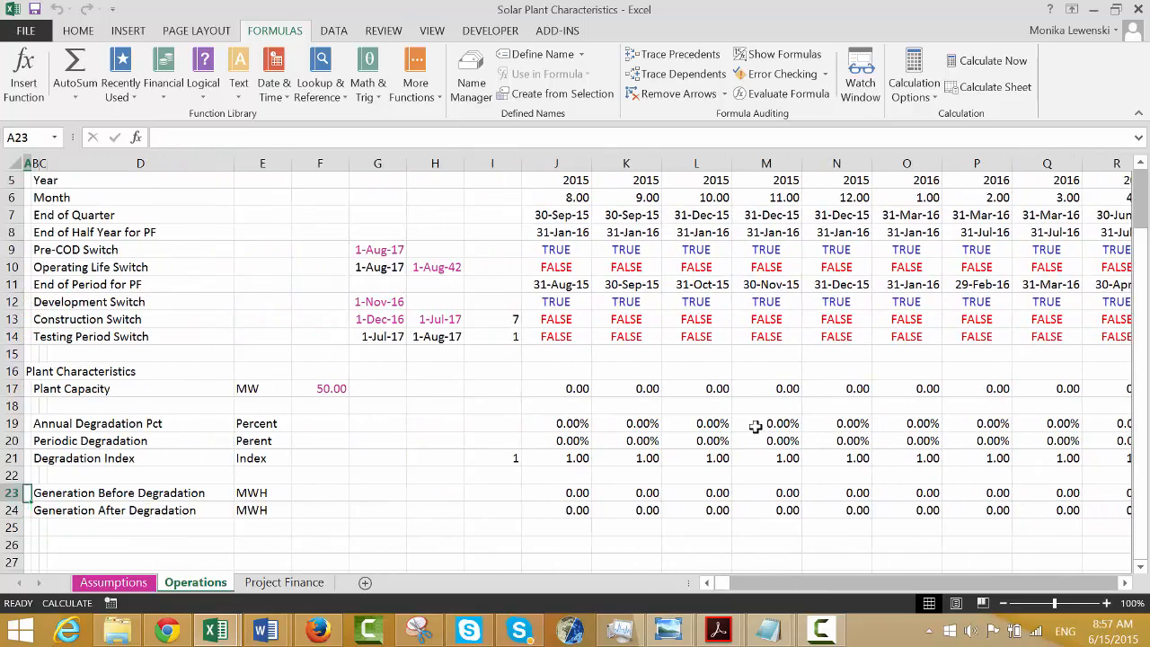
key("Up")
key("Up")
key("Up")
key("Up")
key("Up")
key("Up")
key("Up")
key("Up")
key("Up")
key("Up")
key("Up")
key("Up")
key("Up")
key("Up")
key("Up")
key("Up")
key("Up")
key("Up")
key("Up")
key("Up")
key("Up")
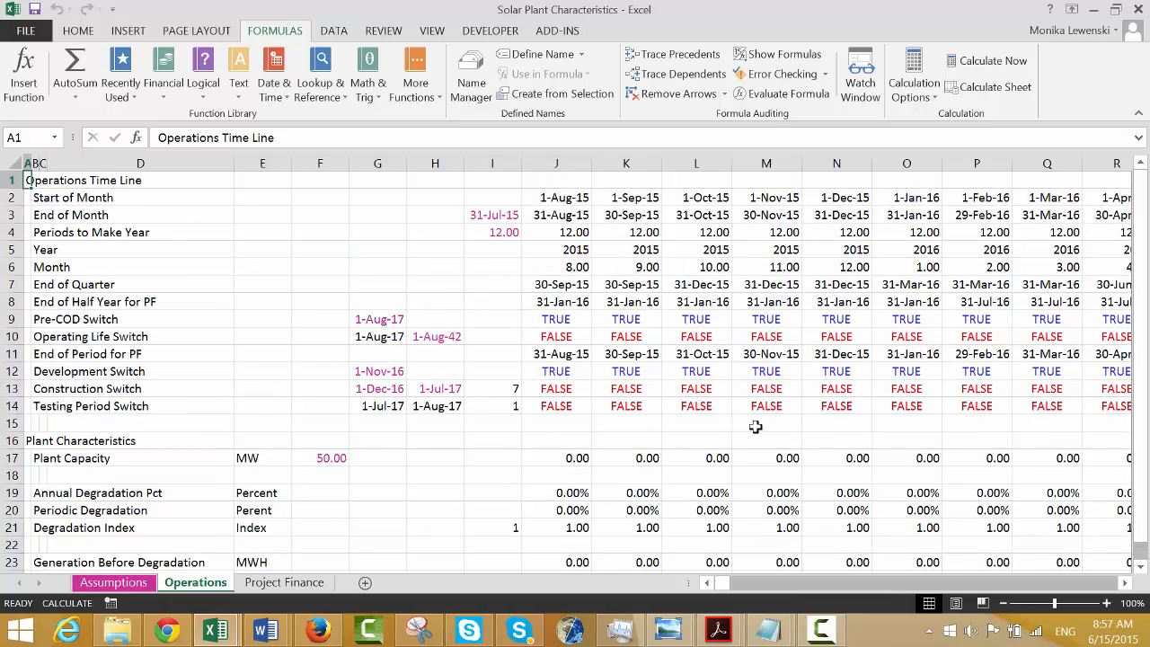
key("Down")
key("Down")
key("Down")
key("Down")
key("Down")
key("Down")
key("Down")
key("Down")
key("Down")
key("Down")
key("Down")
key("Down")
key("Down")
key("Down")
key("Down")
key("Down")
key("Down")
key("Down")
key("Down")
key("Down")
key("Down")
key("Down")
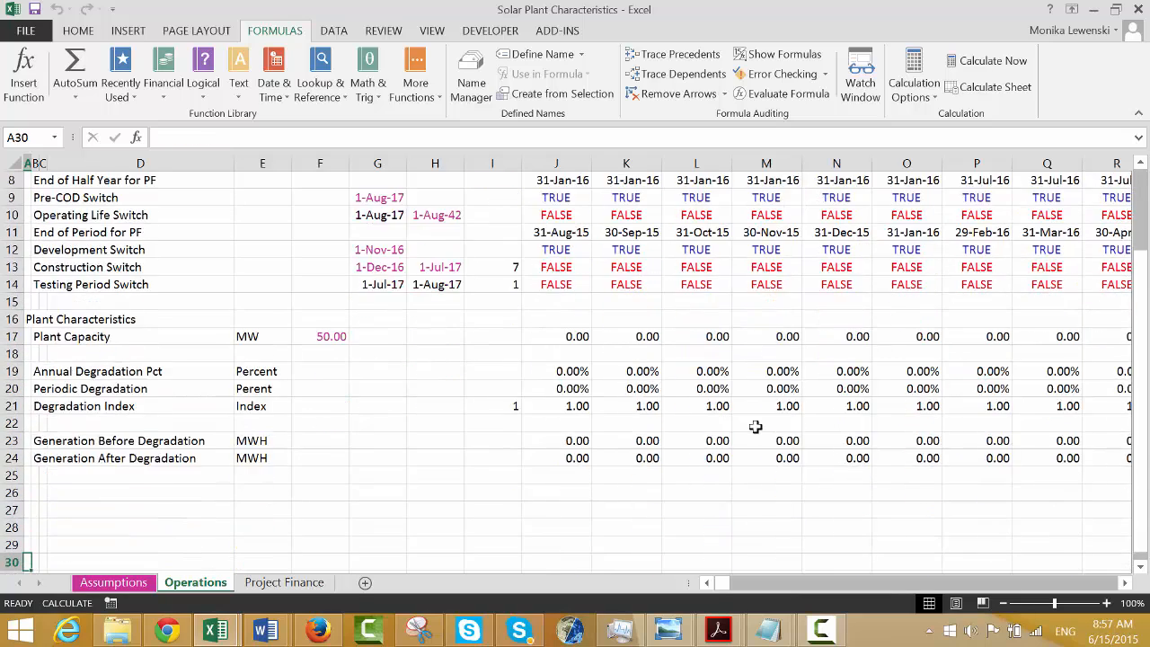
key("Up")
key("Up")
key("Up")
key("Up")
key("Up")
key("Up")
key("Up")
key("Up")
key("Up")
key("Up")
key("Up")
key("Up")
key("Up")
key("Up")
key("Up")
key("Up")
key("Up")
key("Up")
key("Up")
key("Up")
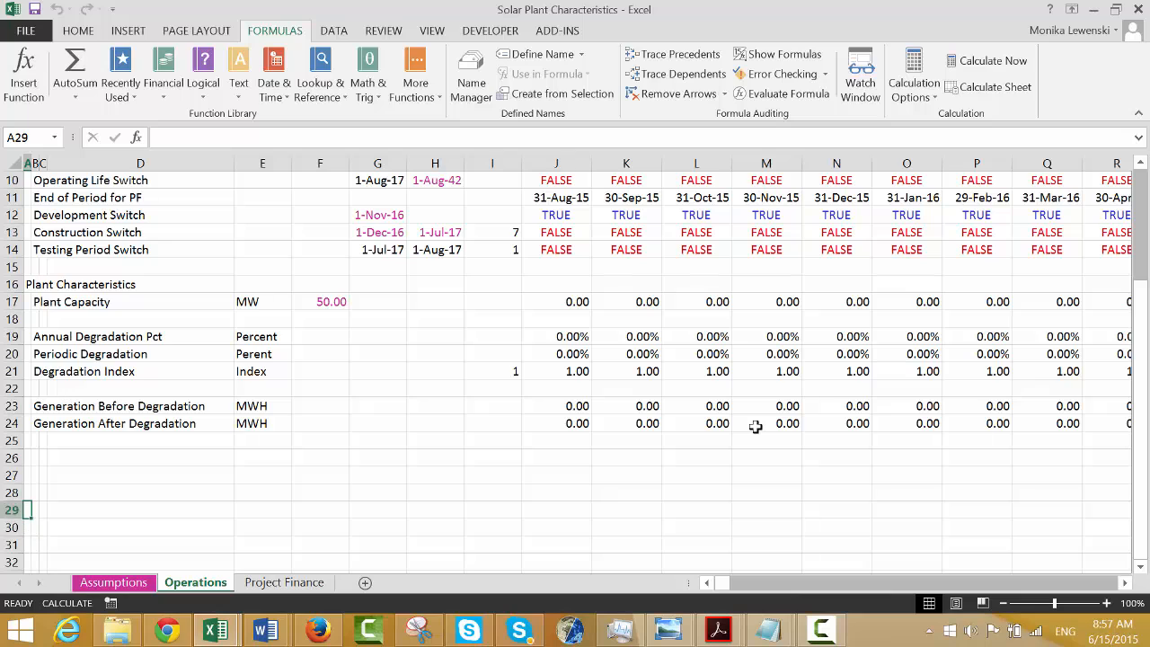
key("Up")
key("Up")
key("Up")
key("Up")
key("Up")
key("Up")
key("Up")
key("Up")
key("Up")
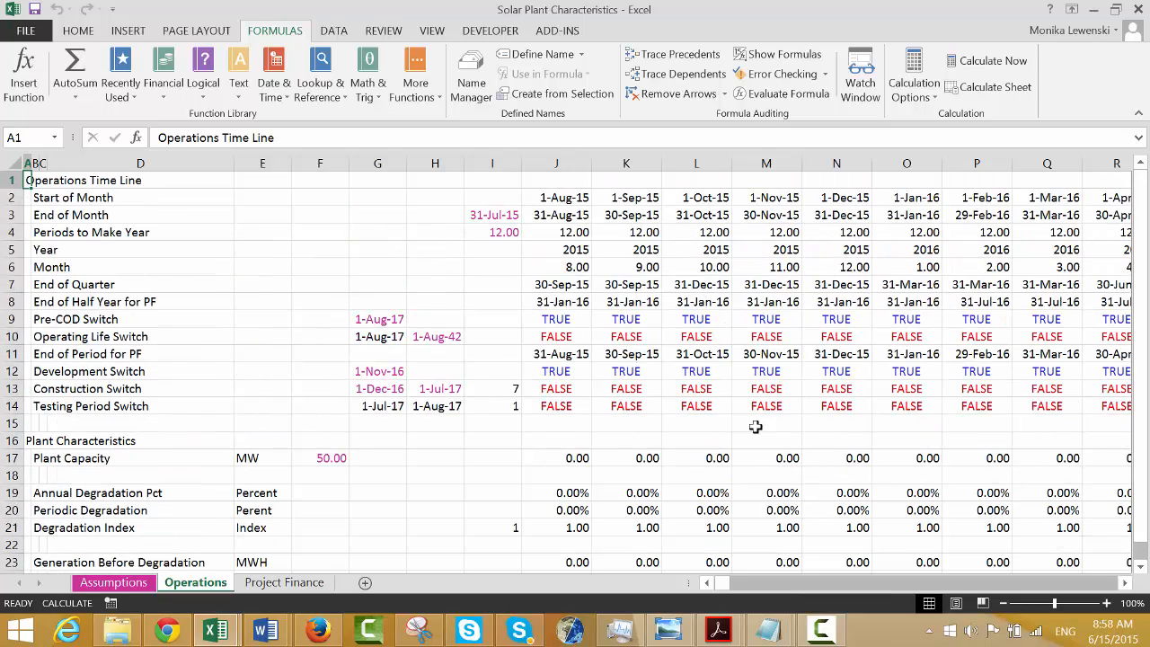
Go to the Assumptions sheet and review the Net Yield per Month table, finishing at A94.
key("ctrl+Page_Up")
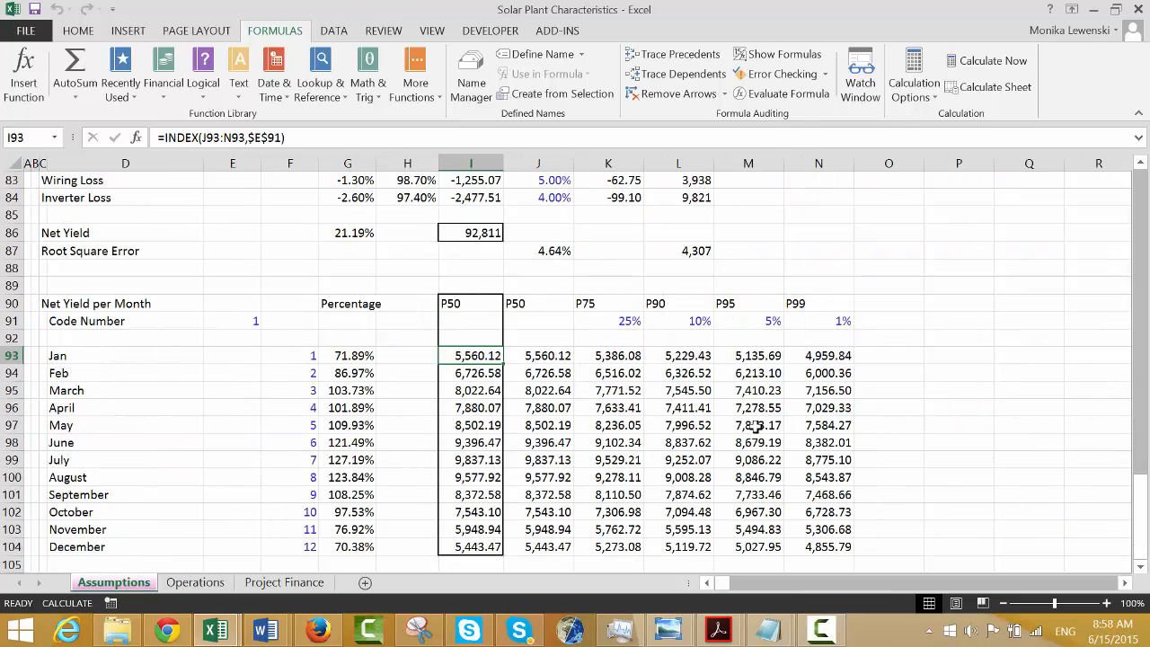
key("Down")
key("Left")
key("Left")
key("Left")
key("Left")
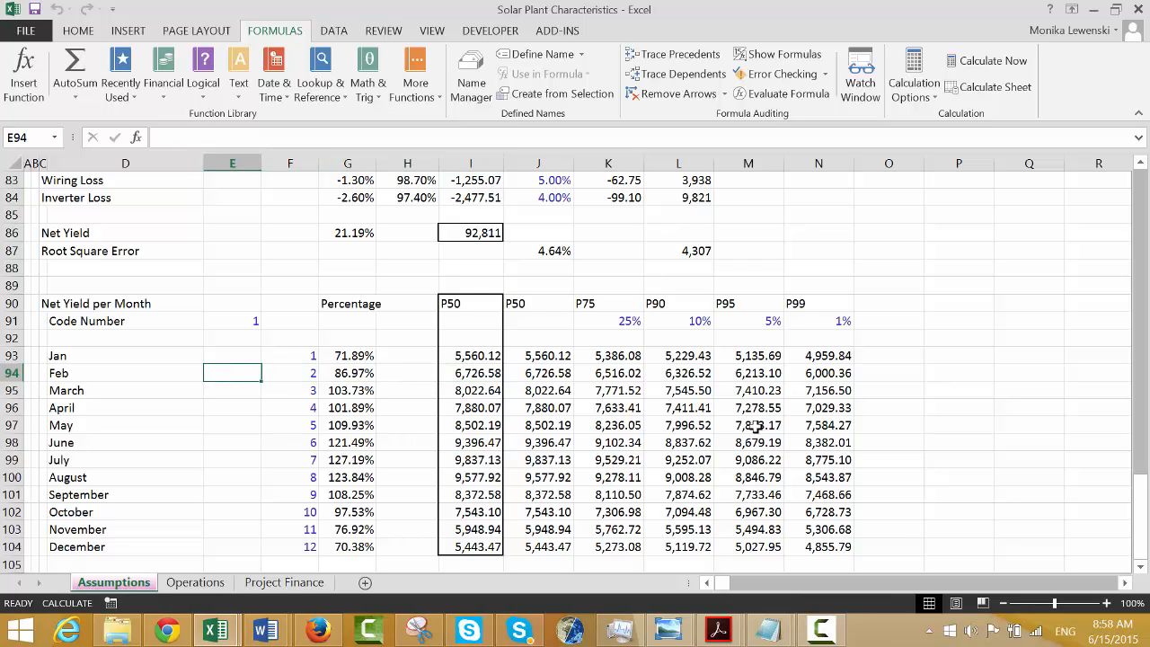
key("Left")
key("Left")
key("Left")
key("Left")
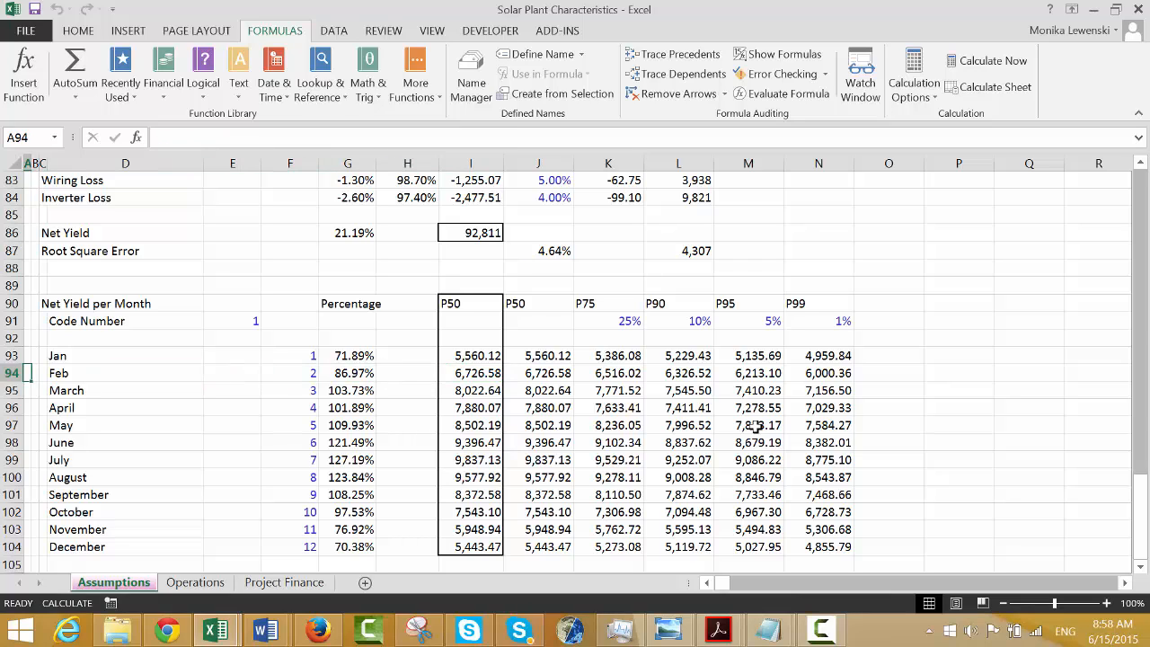
Review the Assumptions sheet upward from the Net Yield per Month table through uncertainty, losses and yield sources to Plant Characteristics, finishing at A16.
key("Up")
key("Up")
key("Up")
key("Up")
key("Up")
key("Up")
key("Up")
key("Up")
key("Up")
key("Up")
key("Up")
key("Up")
key("Up")
key("Up")
key("Up")
key("Up")
key("Up")
key("Up")
key("Up")
key("Up")
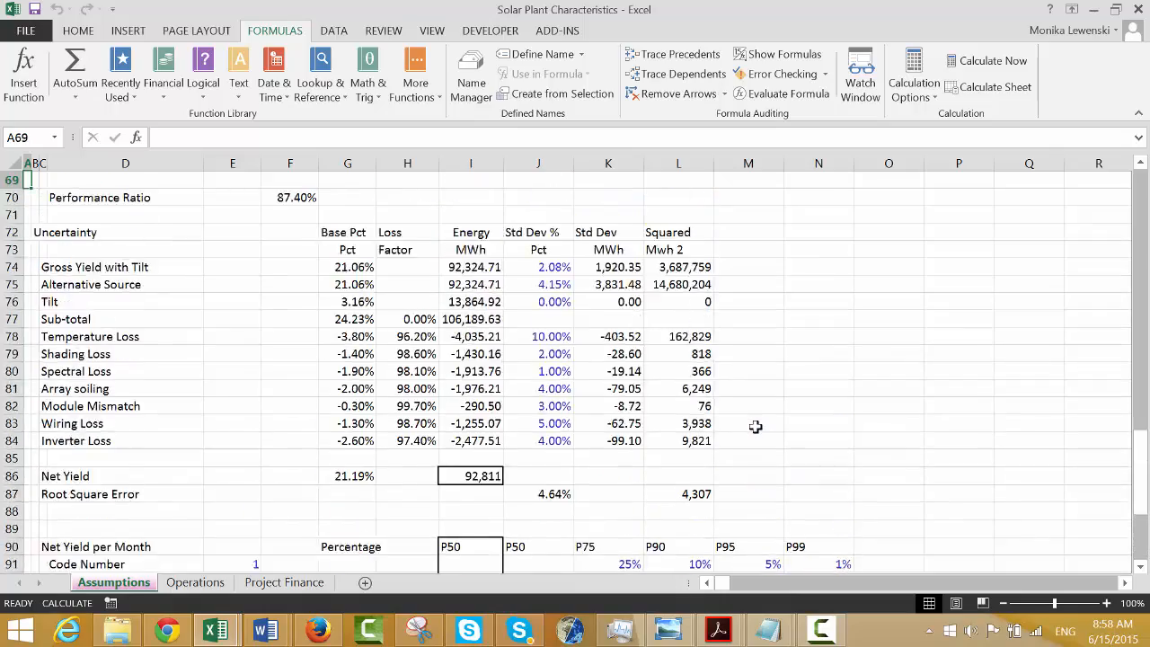
key("Up")
key("Up")
key("Up")
key("Up")
key("Up")
key("Up")
key("Up")
key("Up")
key("Up")
key("Up")
key("Up")
key("Up")
key("Up")
key("Up")
key("Up")
key("Up")
key("Up")
key("Up")
key("Up")
key("Up")
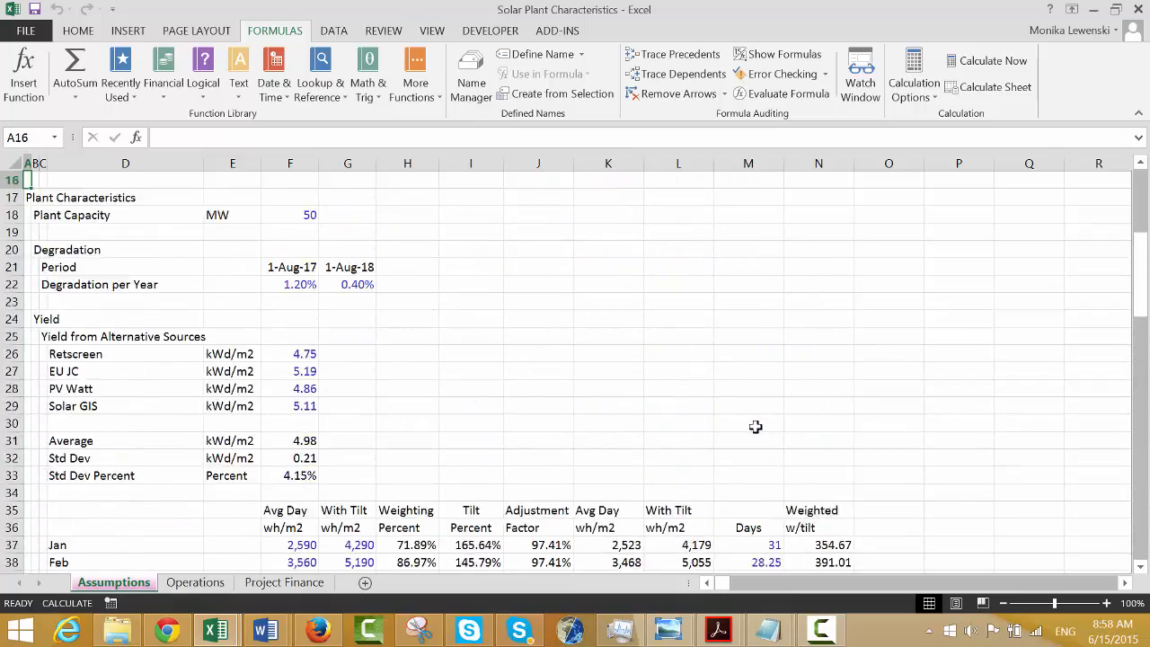
Review the Assumptions sheet back down through the performance ratio losses to the Net Yield per Month table, finishing at A85.
key("Page_Down")
key("Page_Down")
key("Page_Down")
key("Page_Down")
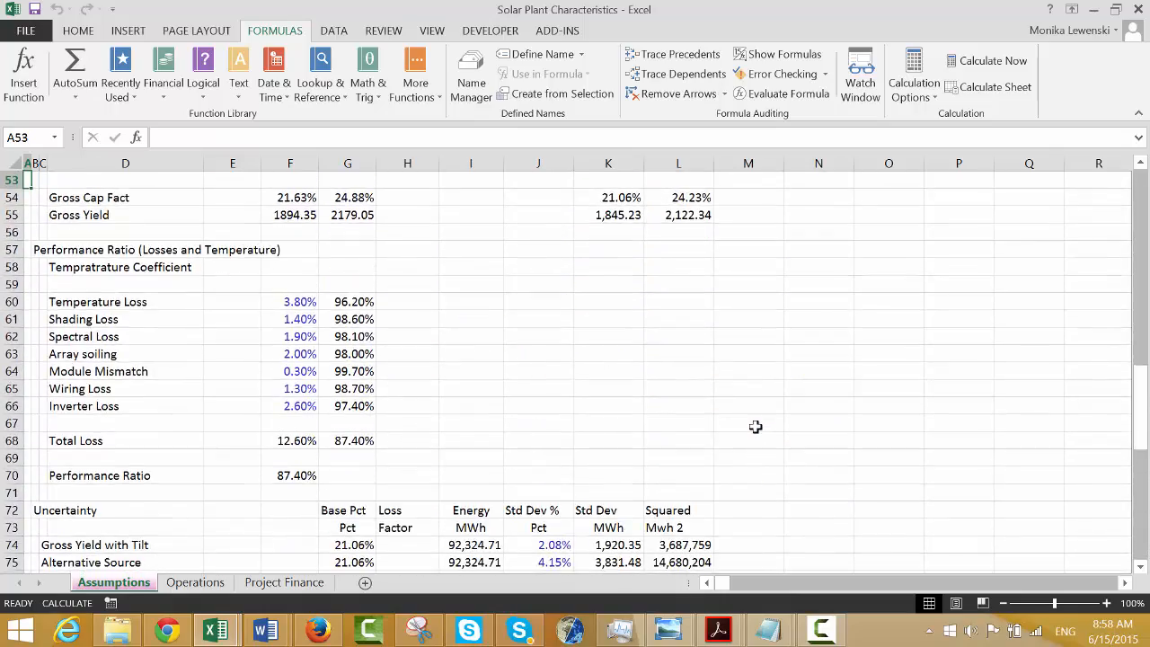
key("Up")
key("Up")
key("Up")
key("Up")
key("Up")
key("Up")
key("Up")
key("Up")
key("Up")
key("Up")
key("Up")
key("Up")
key("Up")
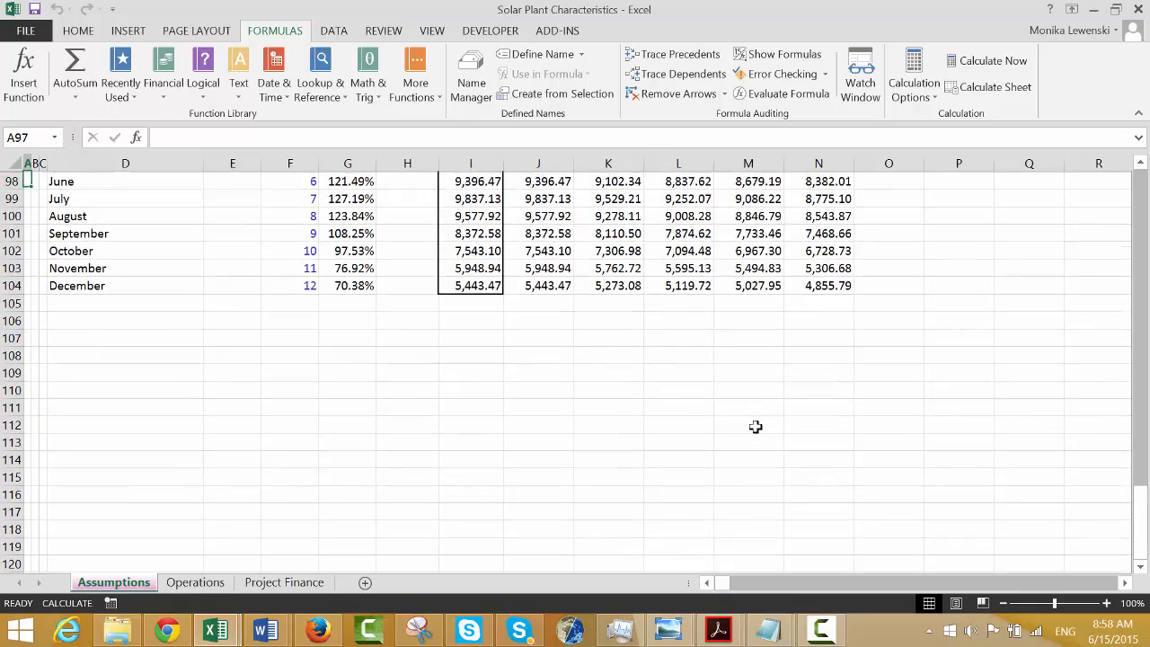
key("Up")
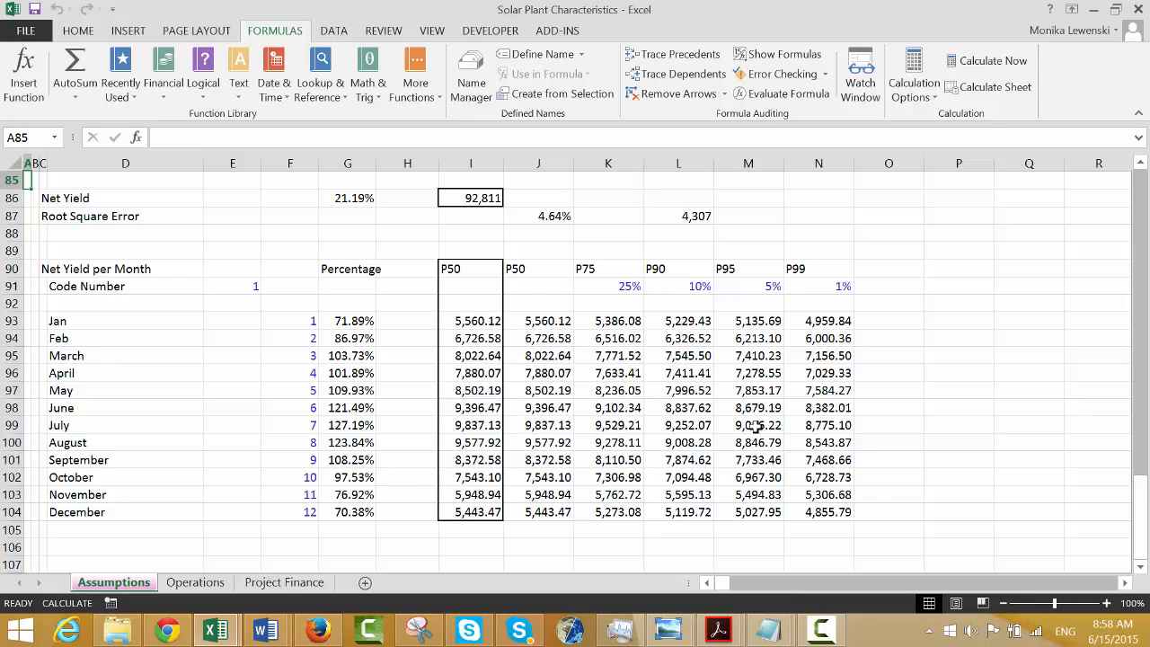
Go to the Operations sheet and review its timeline, switch, degradation and generation rows, finishing at A35.
key("ctrl+Page_Down")
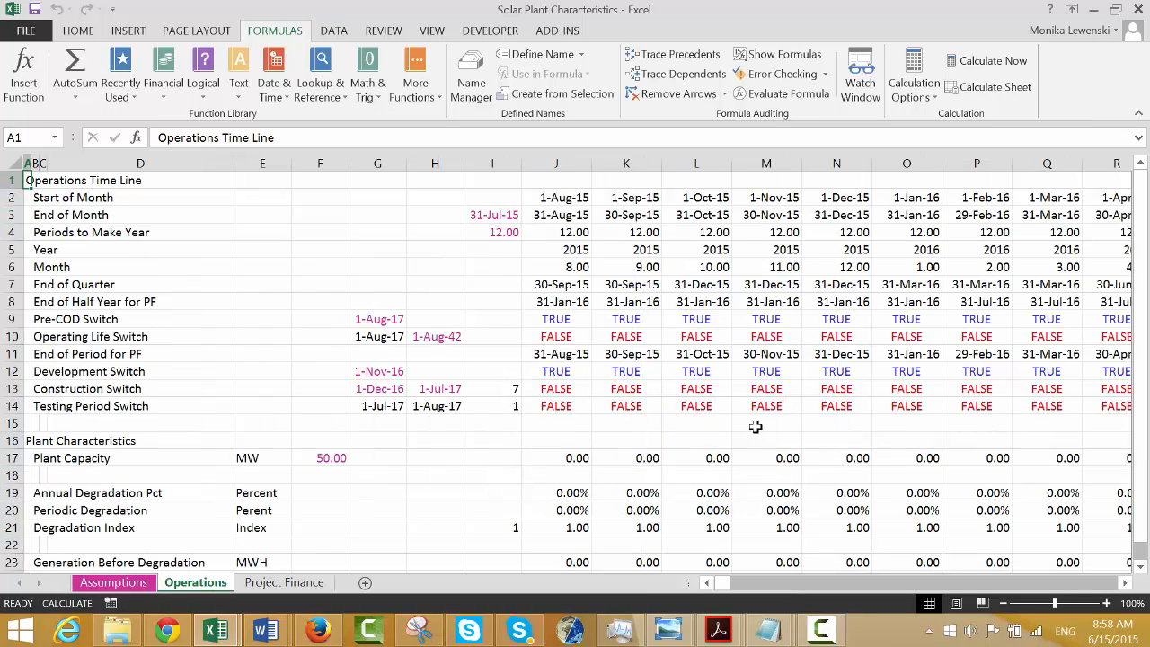
key("Down")
key("Down")
key("Down")
key("Down")
key("Down")
key("Down")
key("Down")
key("Down")
key("Down")
key("Down")
key("Down")
key("Down")
key("Down")
key("Down")
key("Down")
key("Down")
key("Down")
key("Down")
key("Down")
key("Down")
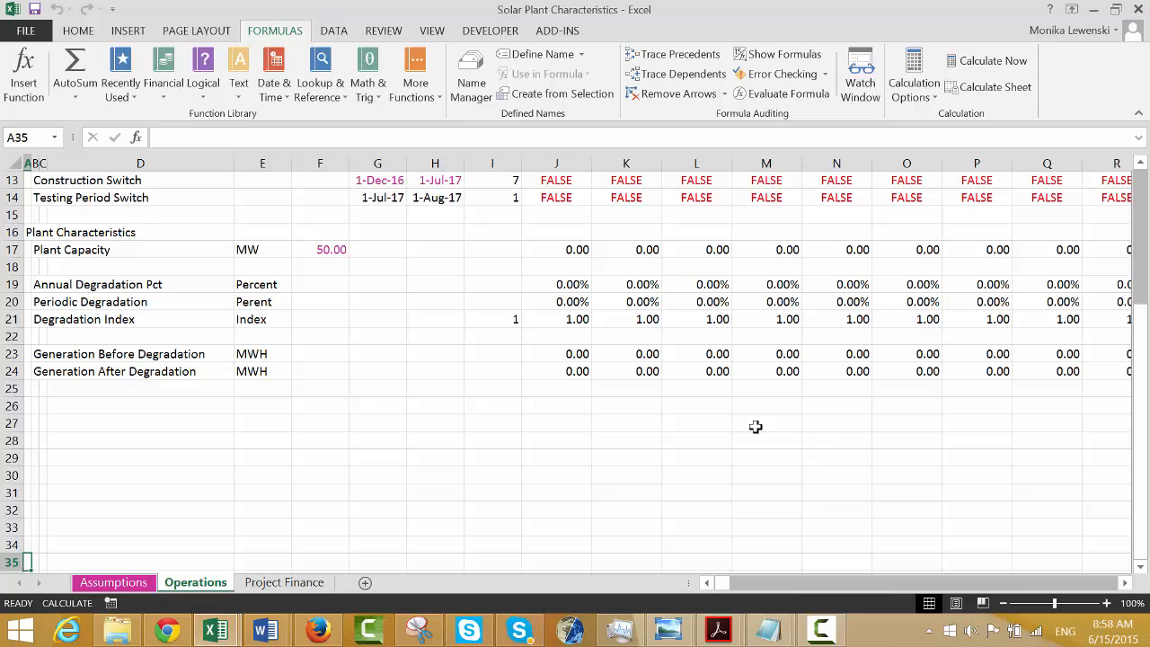
Save the workbook as Solar Plant Characteristics in the Renewable Energy folder's "11. Renewable Template Financial Models" subfolder.
key("F12")
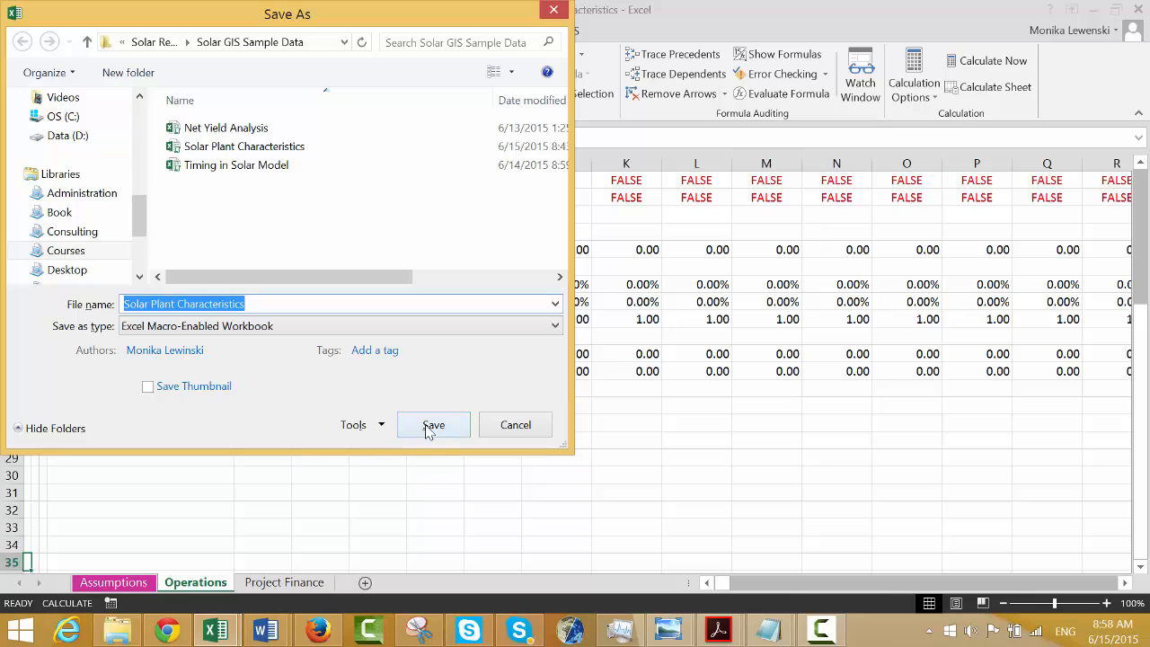
left_click(151, 42)
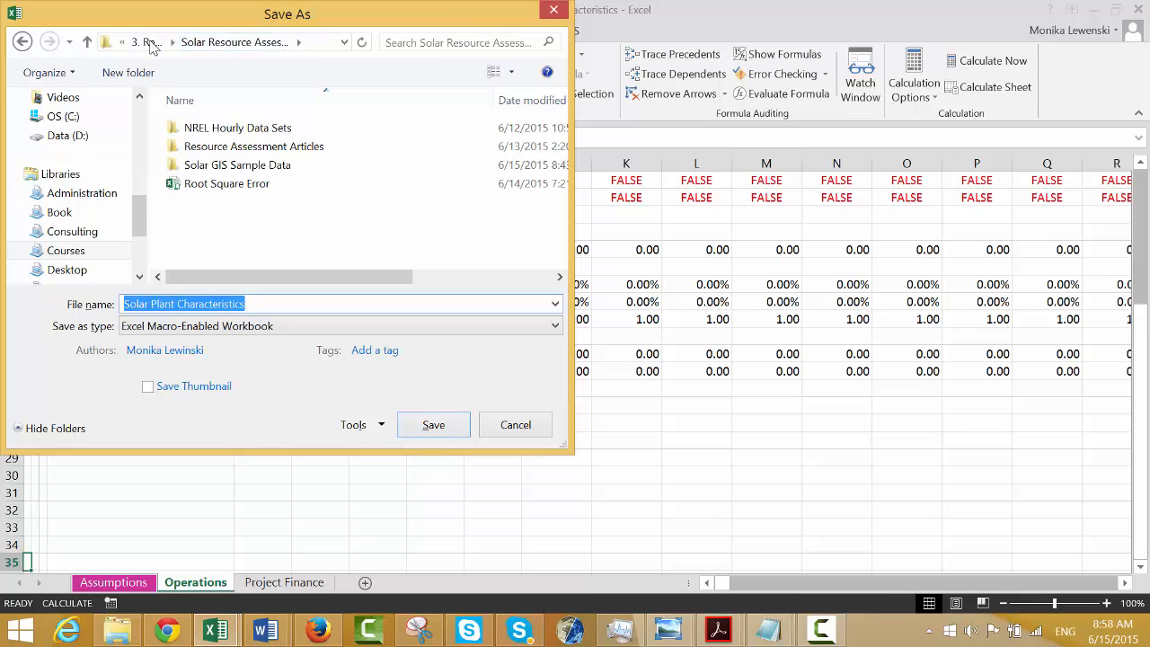
left_click(151, 43)
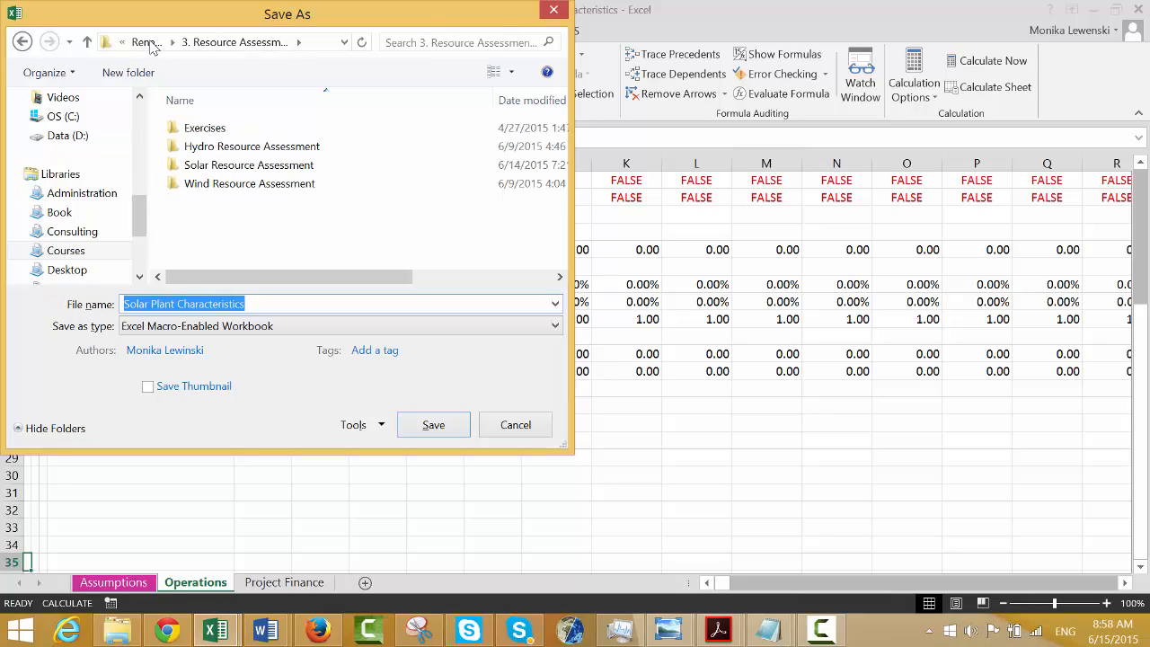
left_click(146, 43)
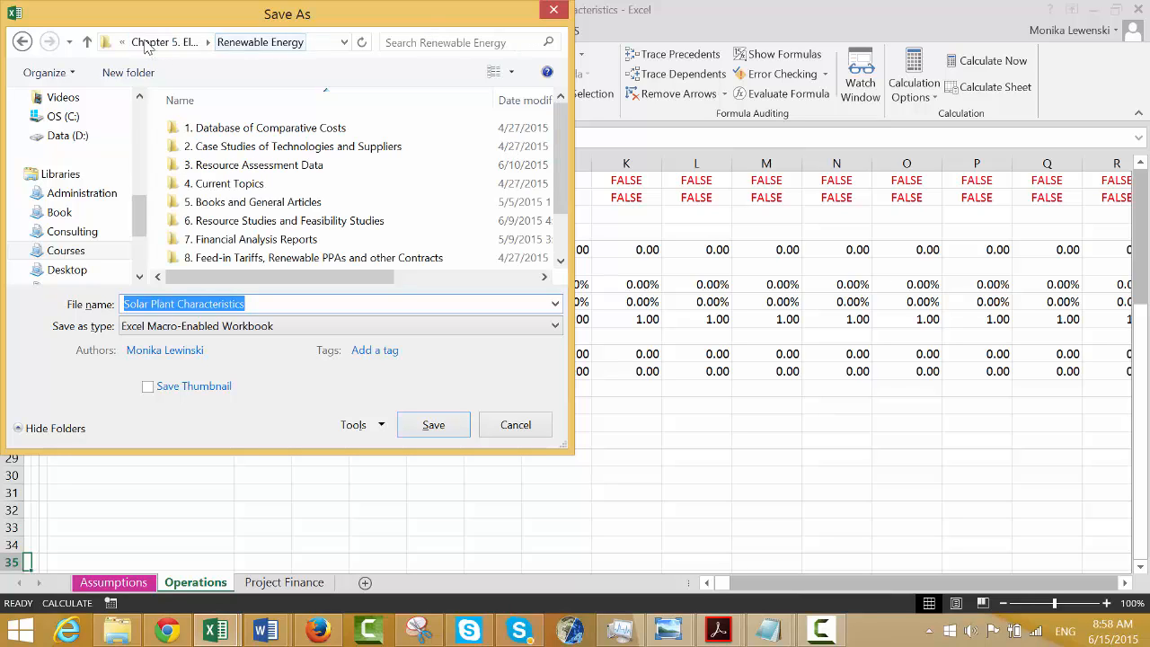
left_click(561, 262)
left_click(561, 262)
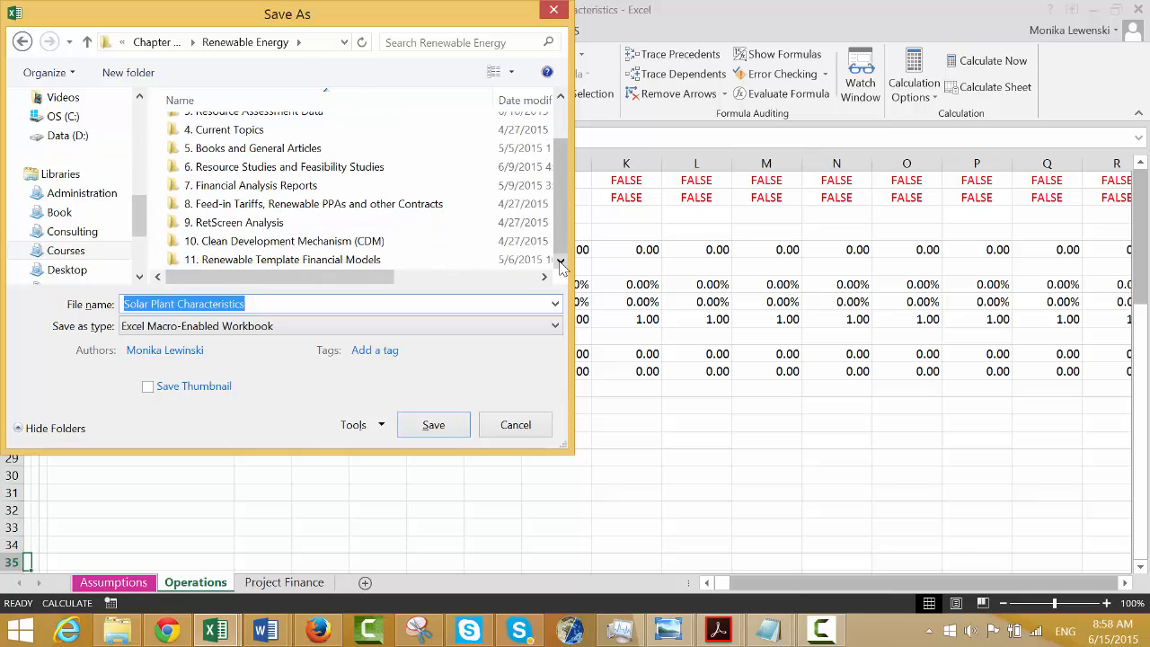
left_click(347, 260)
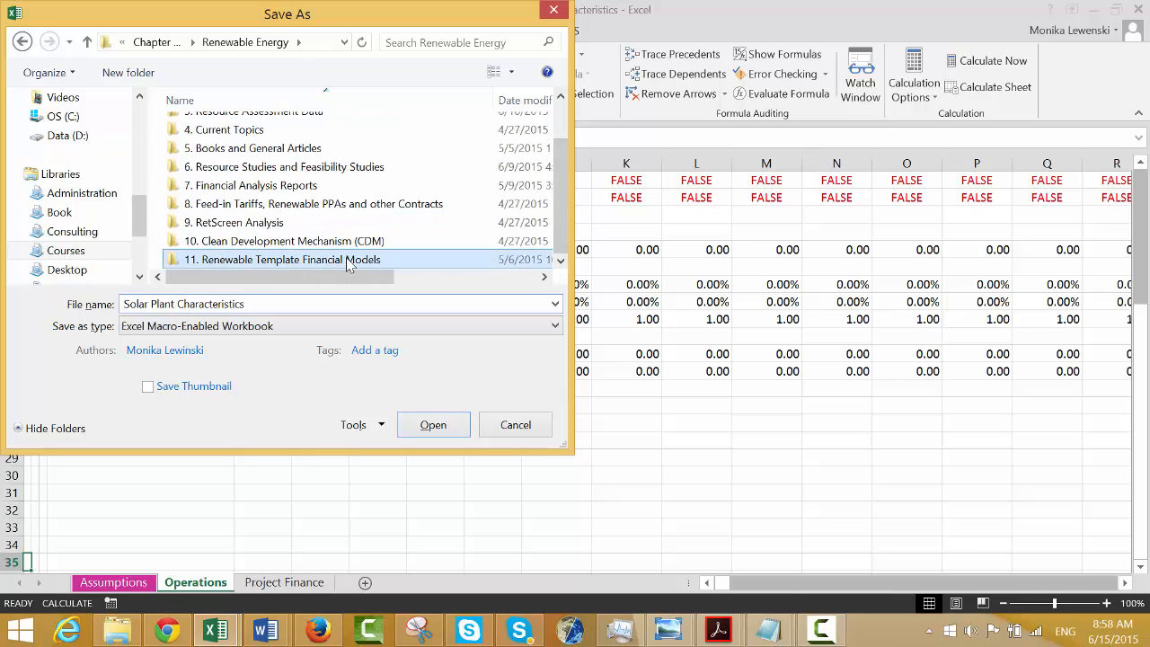
double_click(347, 260)
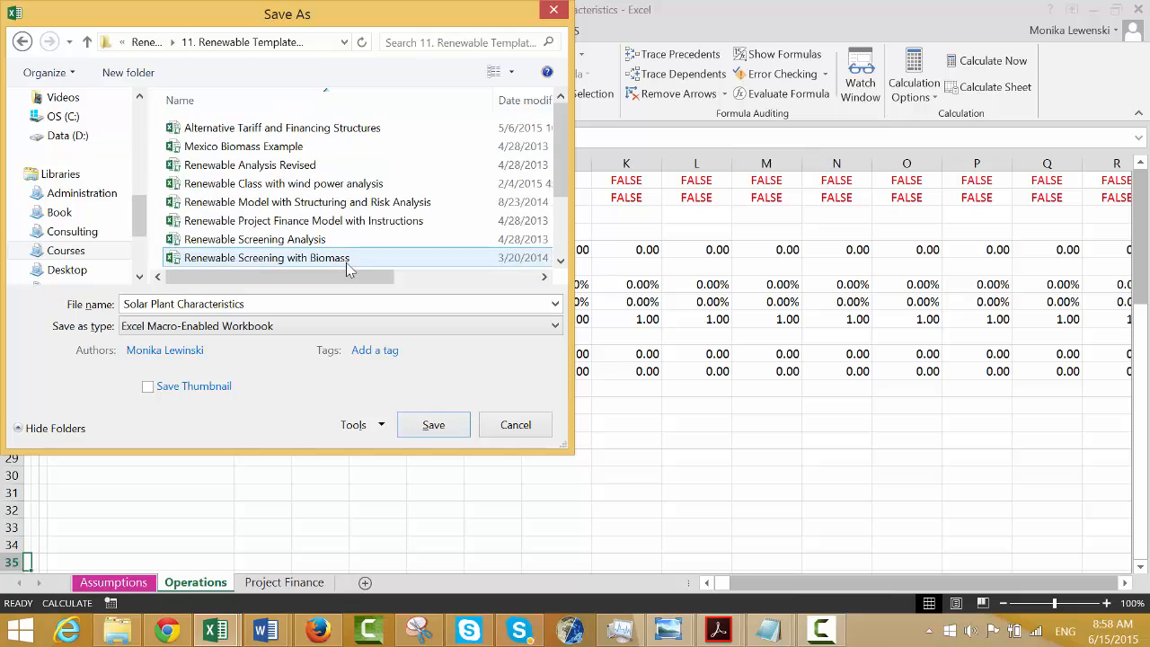
left_click(433, 428)
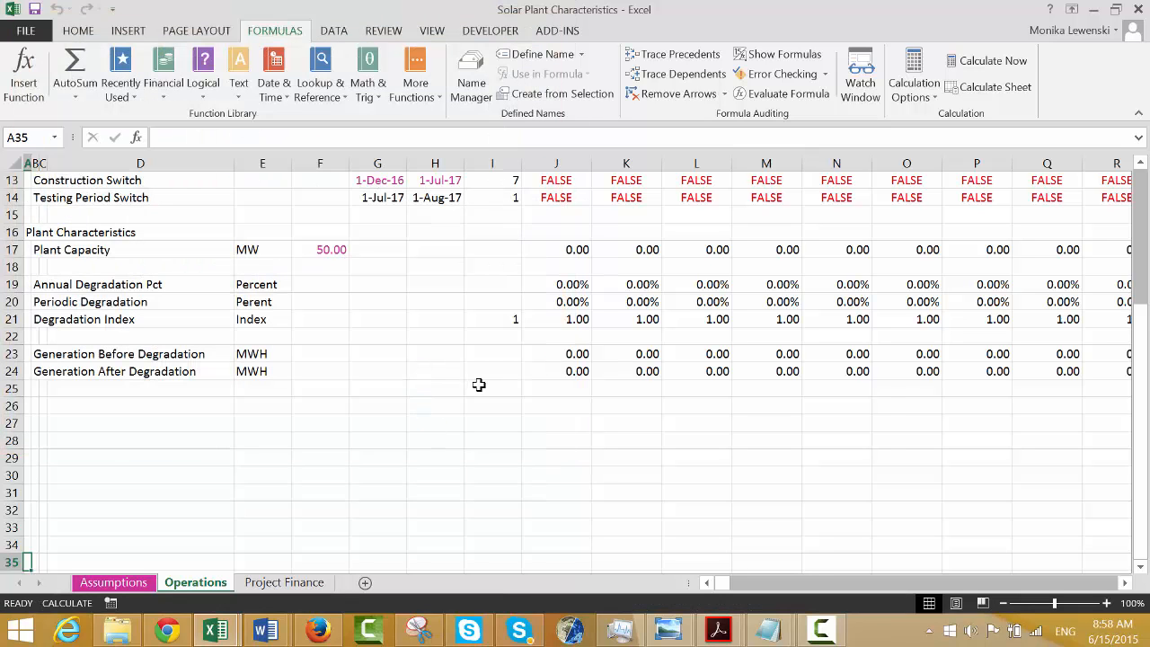
left_click(479, 384)
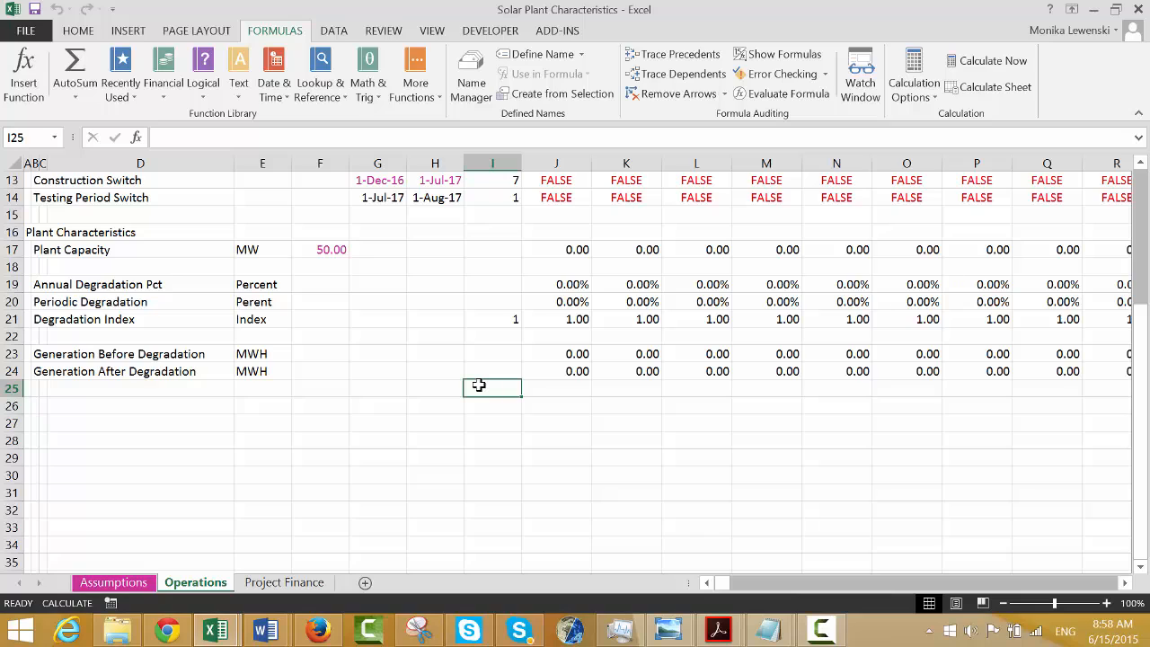
left_click(821, 632)
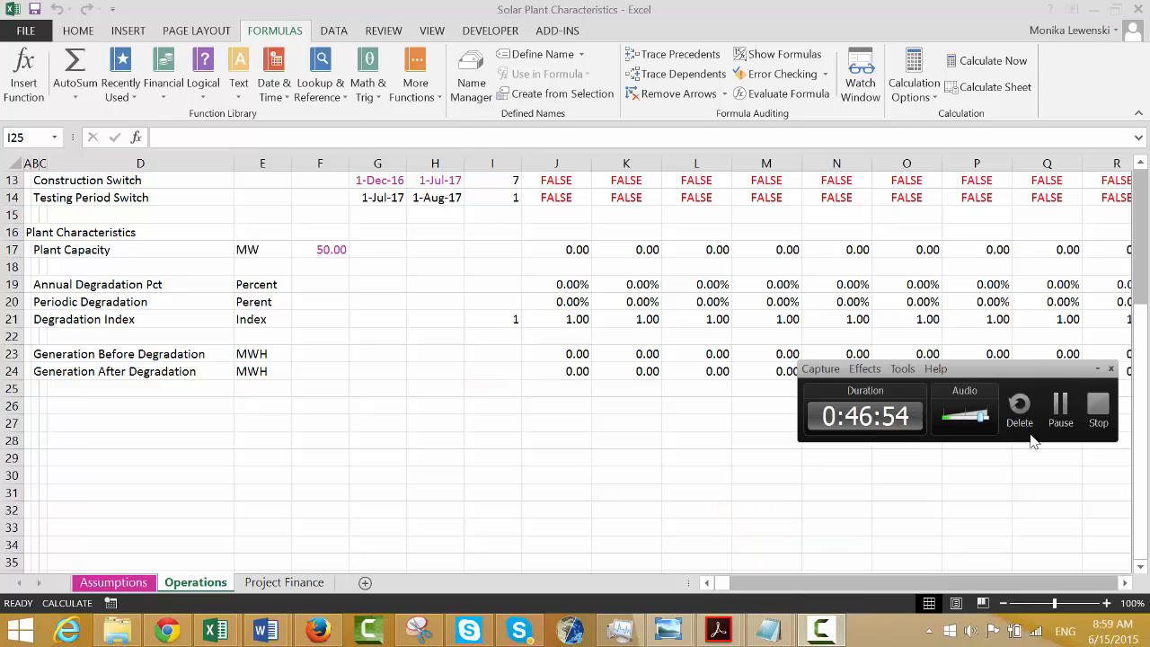